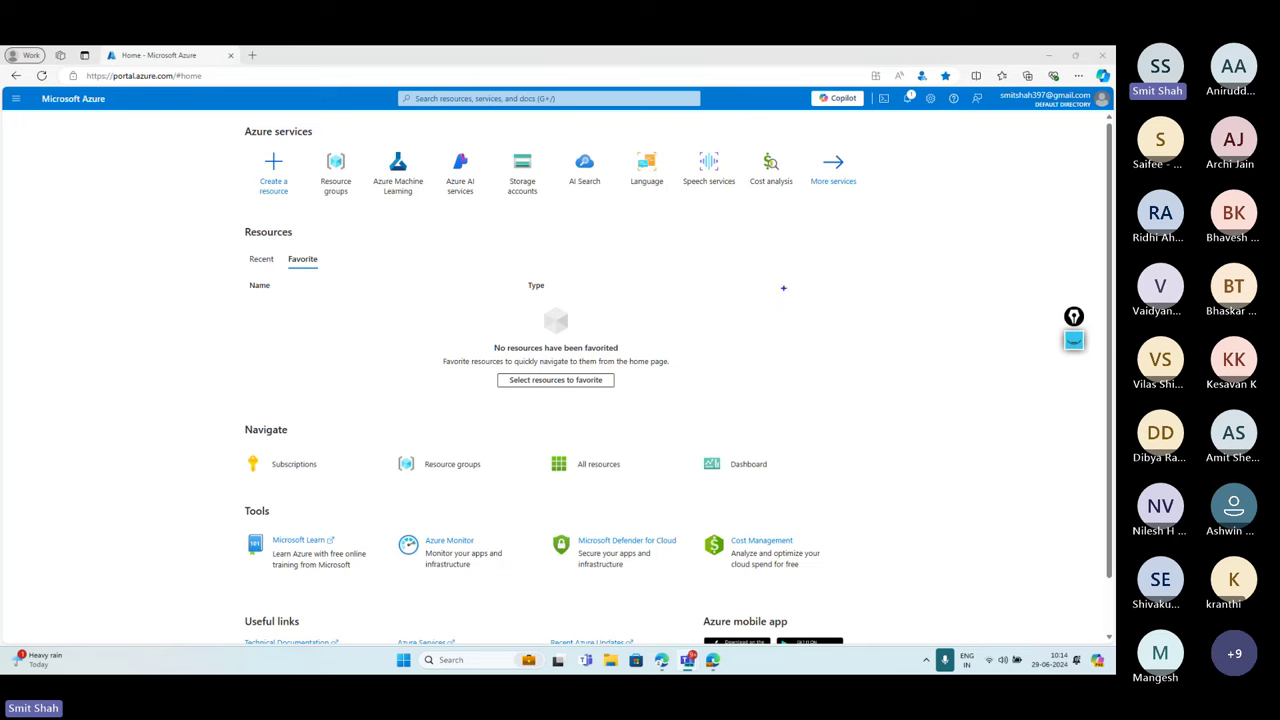
Annotate 'data on Azure' with a bracketed store/analyze note pointing to Azure Synapse, then clear it
{"action": "mouse_move", "coordinate": [783, 288]}
{"action": "left_mouse_down"}
{"action": "mouse_move", "coordinate": [902, 293]}
{"action": "mouse_move", "coordinate": [945, 268]}
{"action": "mouse_move", "coordinate": [966, 288]}
{"action": "mouse_move", "coordinate": [1026, 268]}
{"action": "mouse_move", "coordinate": [1032, 283]}
{"action": "left_mouse_up"}
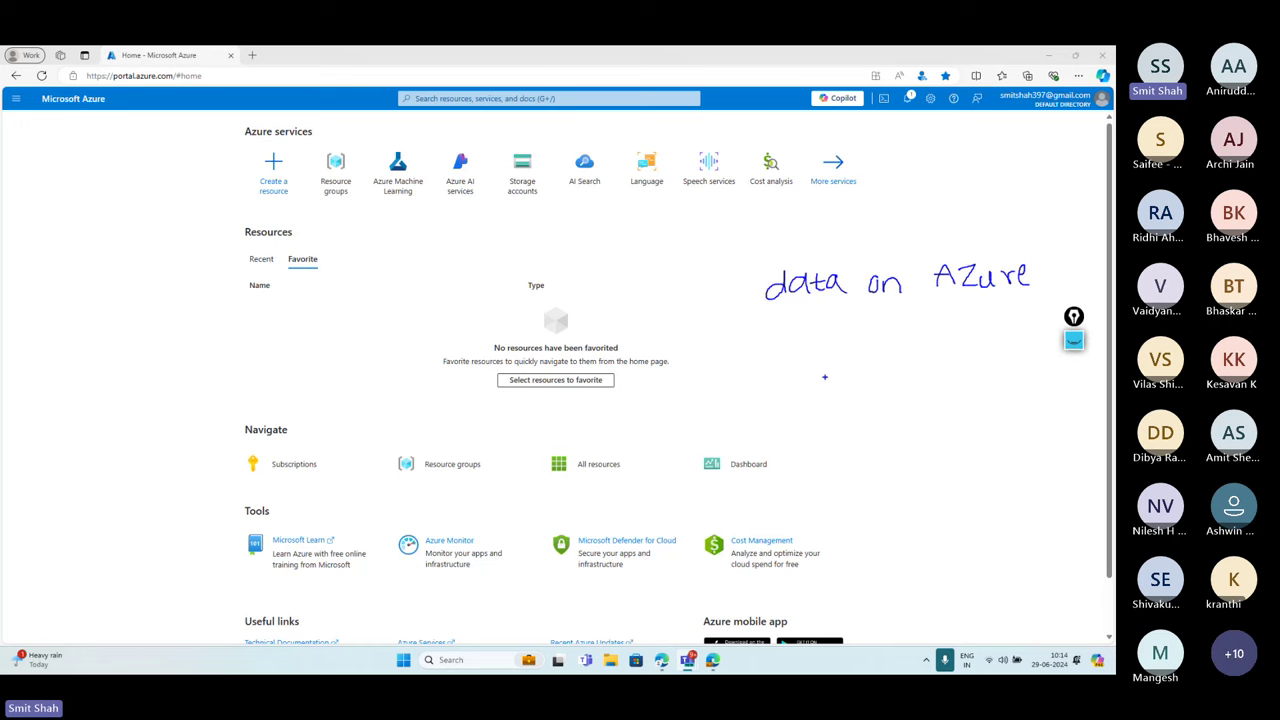
{"action": "mouse_move", "coordinate": [755, 341]}
{"action": "left_mouse_down"}
{"action": "mouse_move", "coordinate": [736, 377]}
{"action": "mouse_move", "coordinate": [780, 361]}
{"action": "left_mouse_up"}
{"action": "mouse_move", "coordinate": [790, 359]}
{"action": "left_mouse_down"}
{"action": "mouse_move", "coordinate": [816, 358]}
{"action": "mouse_move", "coordinate": [823, 380]}
{"action": "mouse_move", "coordinate": [884, 356]}
{"action": "mouse_move", "coordinate": [910, 370]}
{"action": "mouse_move", "coordinate": [944, 360]}
{"action": "left_mouse_up"}
{"action": "left_click", "coordinate": [828, 368]}
{"action": "mouse_move", "coordinate": [949, 364]}
{"action": "left_mouse_down"}
{"action": "mouse_move", "coordinate": [1052, 332]}
{"action": "mouse_move", "coordinate": [1050, 354]}
{"action": "left_mouse_up"}
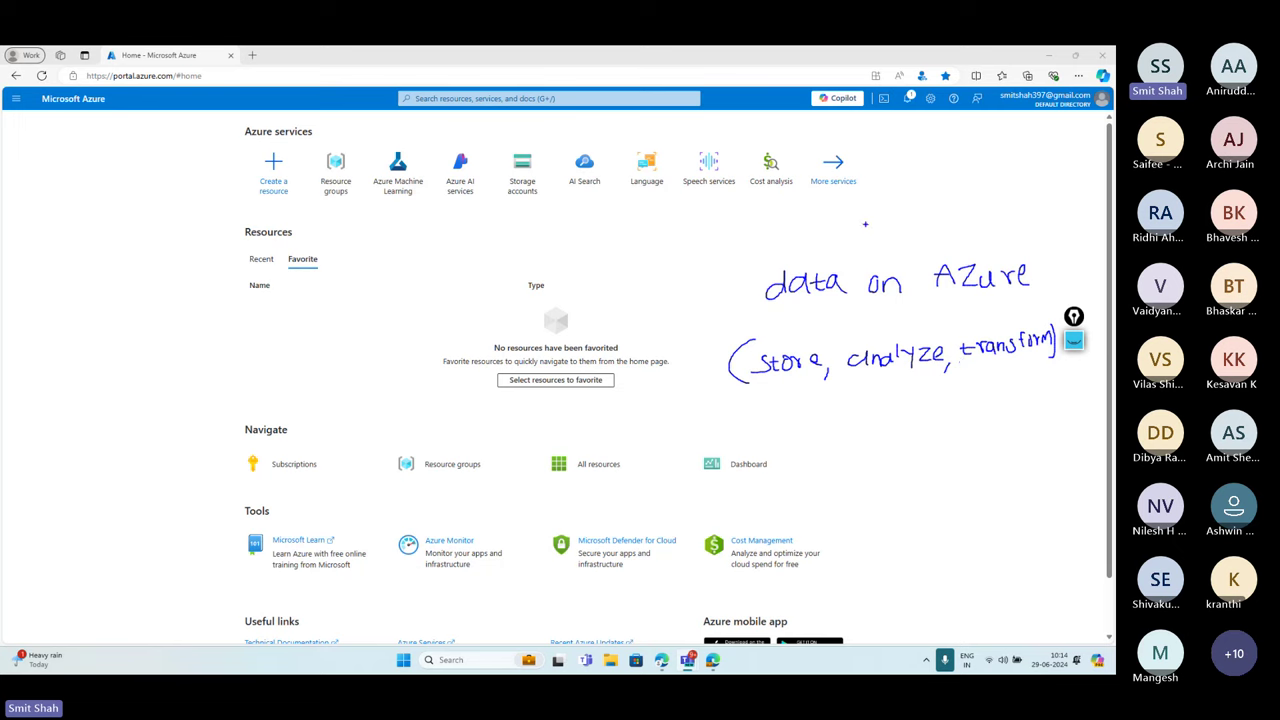
{"action": "mouse_move", "coordinate": [883, 260]}
{"action": "left_mouse_down"}
{"action": "mouse_move", "coordinate": [885, 222]}
{"action": "mouse_move", "coordinate": [896, 258]}
{"action": "mouse_move", "coordinate": [913, 226]}
{"action": "left_mouse_up"}
{"action": "mouse_move", "coordinate": [876, 174]}
{"action": "left_mouse_down"}
{"action": "mouse_move", "coordinate": [898, 189]}
{"action": "mouse_move", "coordinate": [873, 190]}
{"action": "mouse_move", "coordinate": [917, 174]}
{"action": "mouse_move", "coordinate": [994, 203]}
{"action": "mouse_move", "coordinate": [1008, 186]}
{"action": "mouse_move", "coordinate": [1044, 188]}
{"action": "left_mouse_up"}
{"action": "left_click_drag", "start_coordinate": [1056, 182], "coordinate": [1064, 176]}
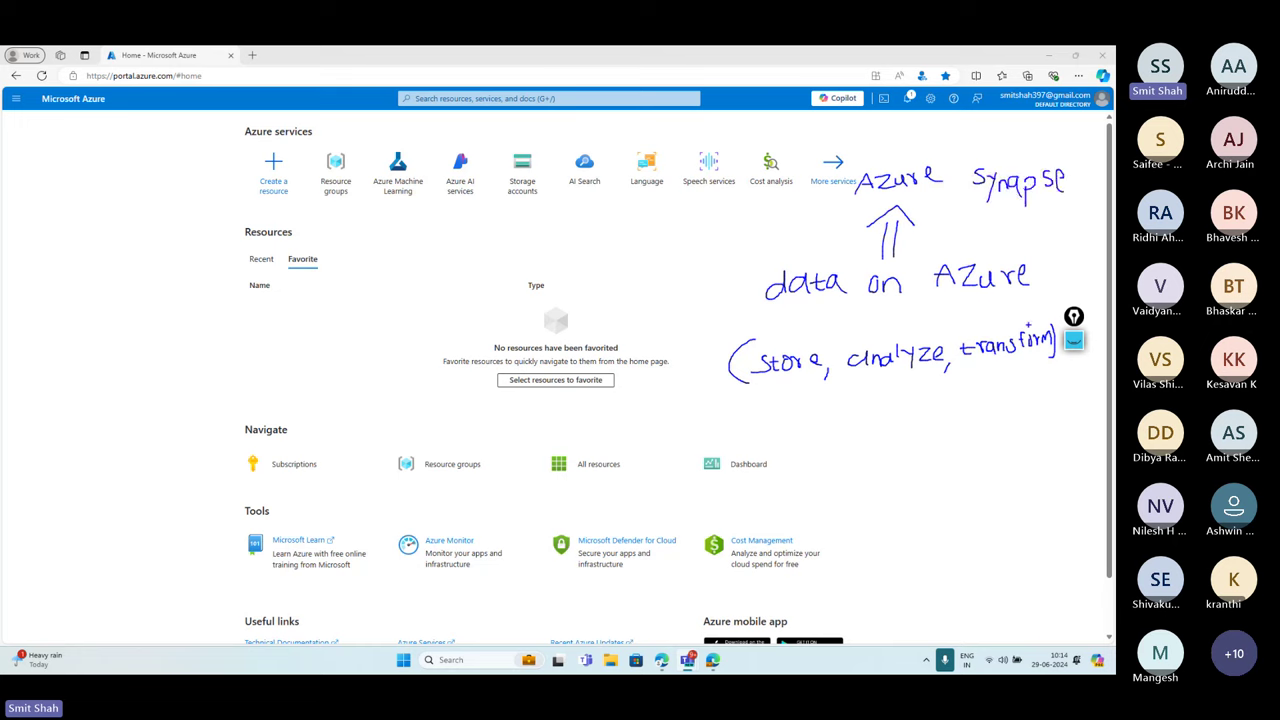
{"action": "mouse_move", "coordinate": [1060, 312]}
{"action": "left_mouse_down"}
{"action": "mouse_move", "coordinate": [840, 310]}
{"action": "mouse_move", "coordinate": [700, 398]}
{"action": "mouse_move", "coordinate": [1095, 362]}
{"action": "mouse_move", "coordinate": [1082, 326]}
{"action": "left_mouse_up"}
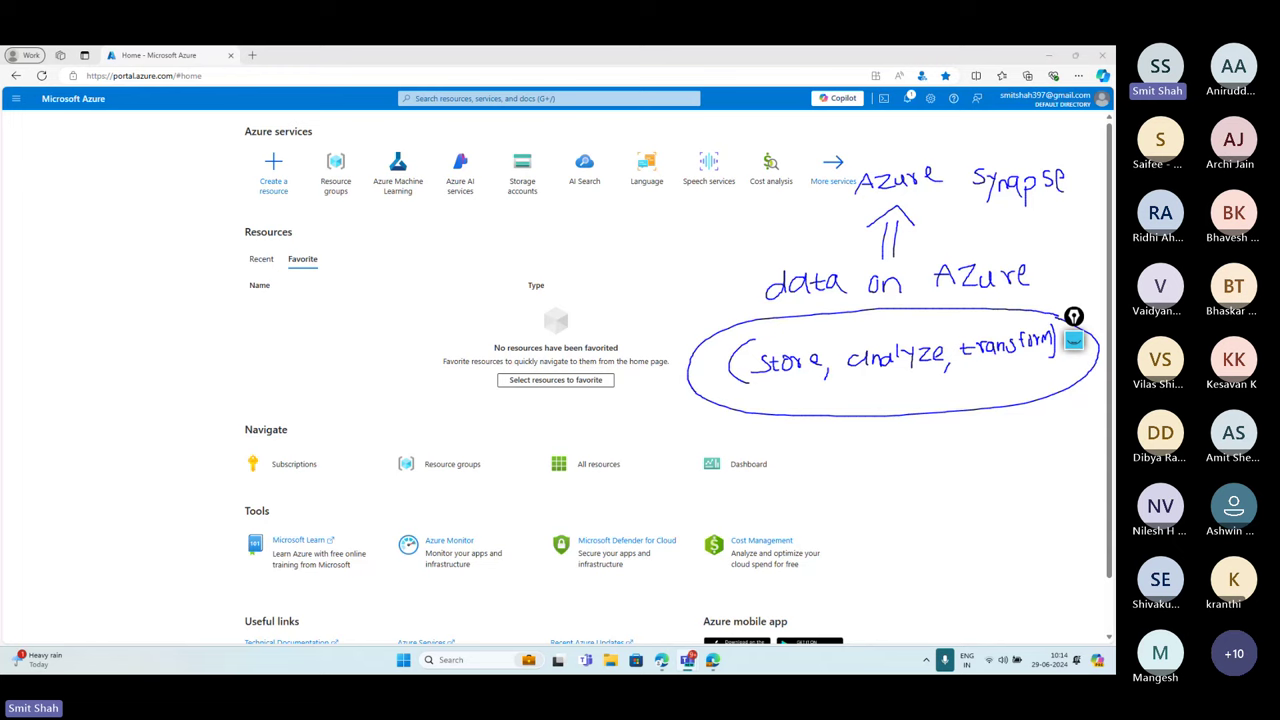
{"action": "left_click", "coordinate": [1073, 342]}
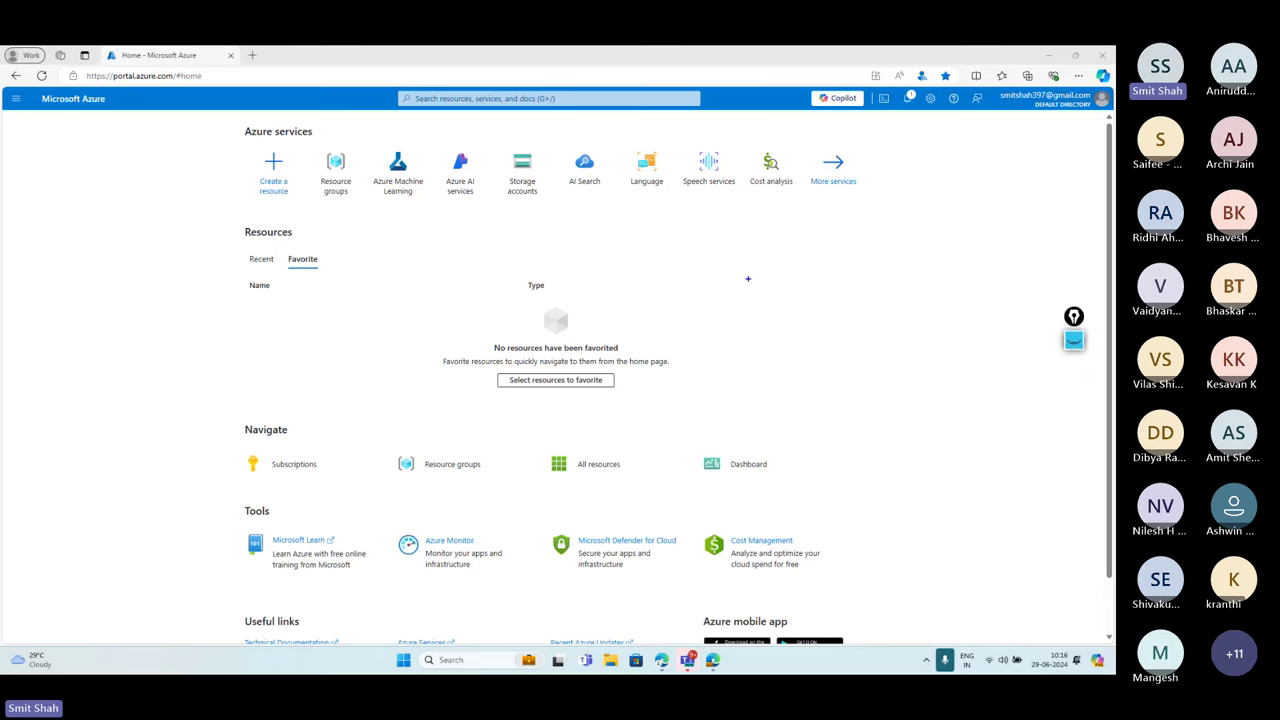
Write a 'Copy data from' note on screen, then clear it
{"action": "mouse_move", "coordinate": [758, 290]}
{"action": "left_mouse_down"}
{"action": "mouse_move", "coordinate": [752, 304]}
{"action": "mouse_move", "coordinate": [775, 293]}
{"action": "mouse_move", "coordinate": [782, 312]}
{"action": "mouse_move", "coordinate": [783, 300]}
{"action": "left_mouse_up"}
{"action": "left_click_drag", "start_coordinate": [798, 290], "coordinate": [803, 315]}
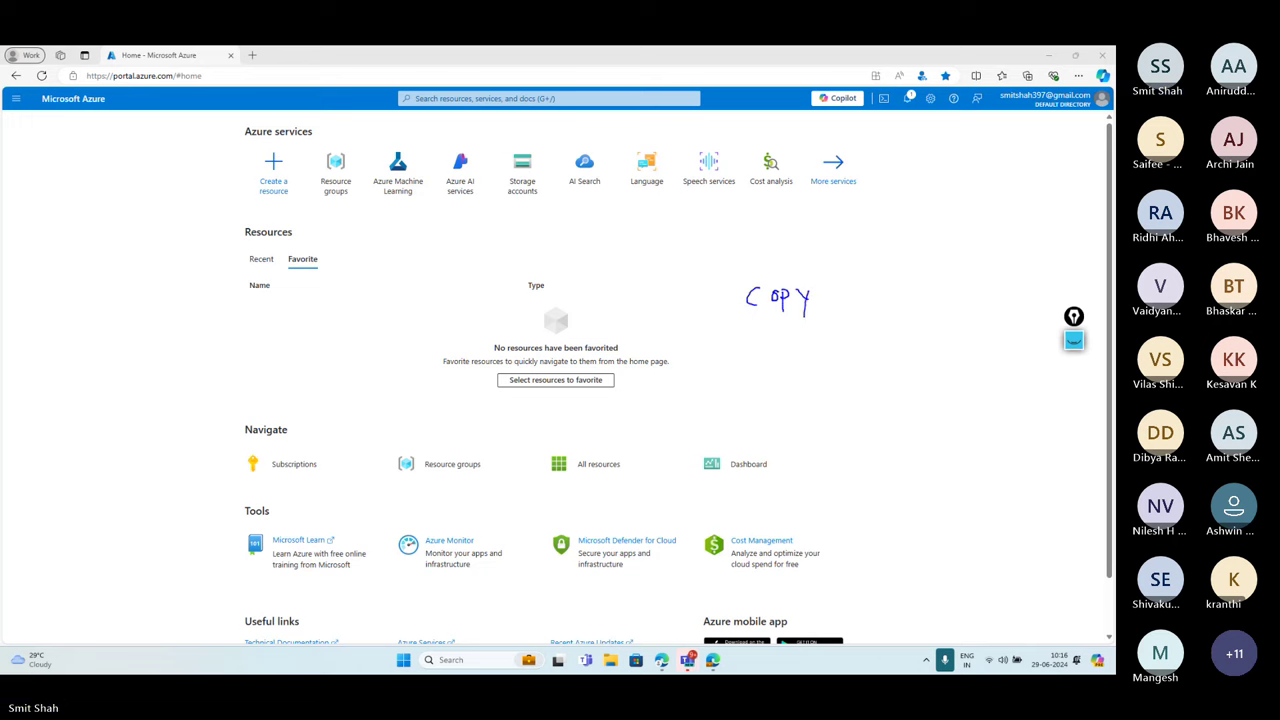
{"action": "mouse_move", "coordinate": [866, 286]}
{"action": "left_mouse_down"}
{"action": "mouse_move", "coordinate": [897, 296]}
{"action": "mouse_move", "coordinate": [1009, 277]}
{"action": "mouse_move", "coordinate": [1015, 288]}
{"action": "left_mouse_up"}
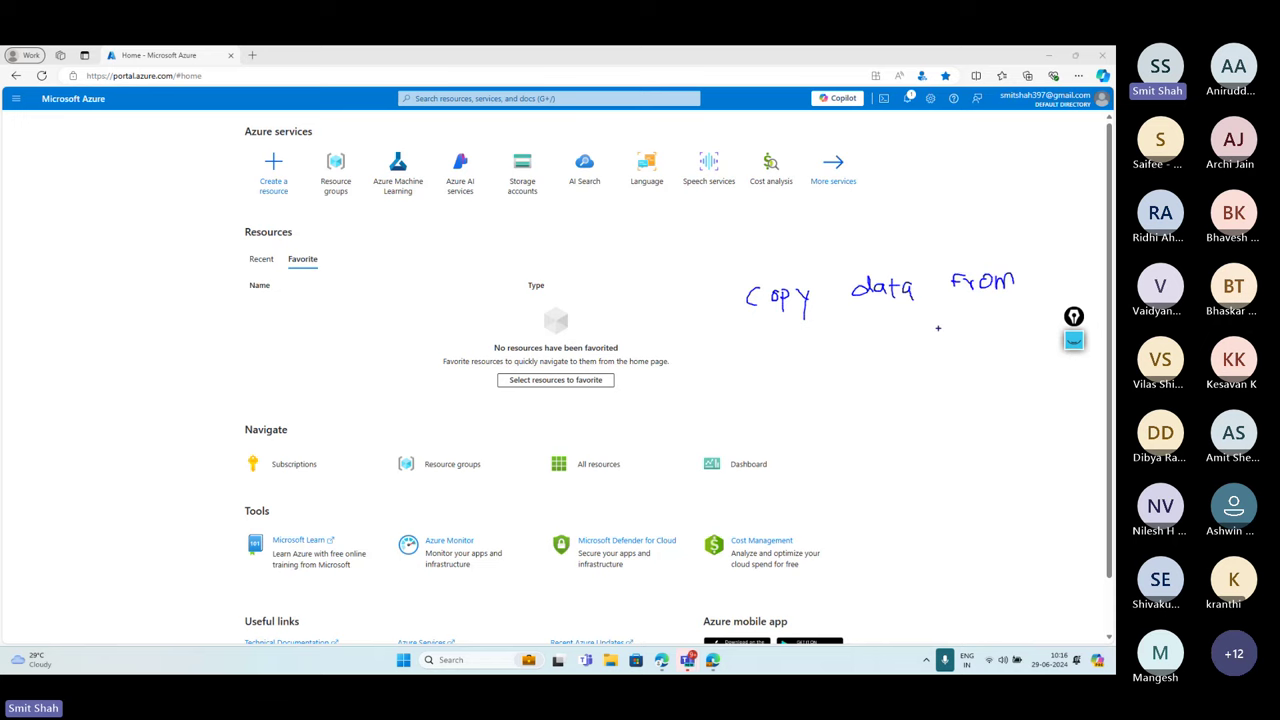
{"action": "key", "text": "Escape"}
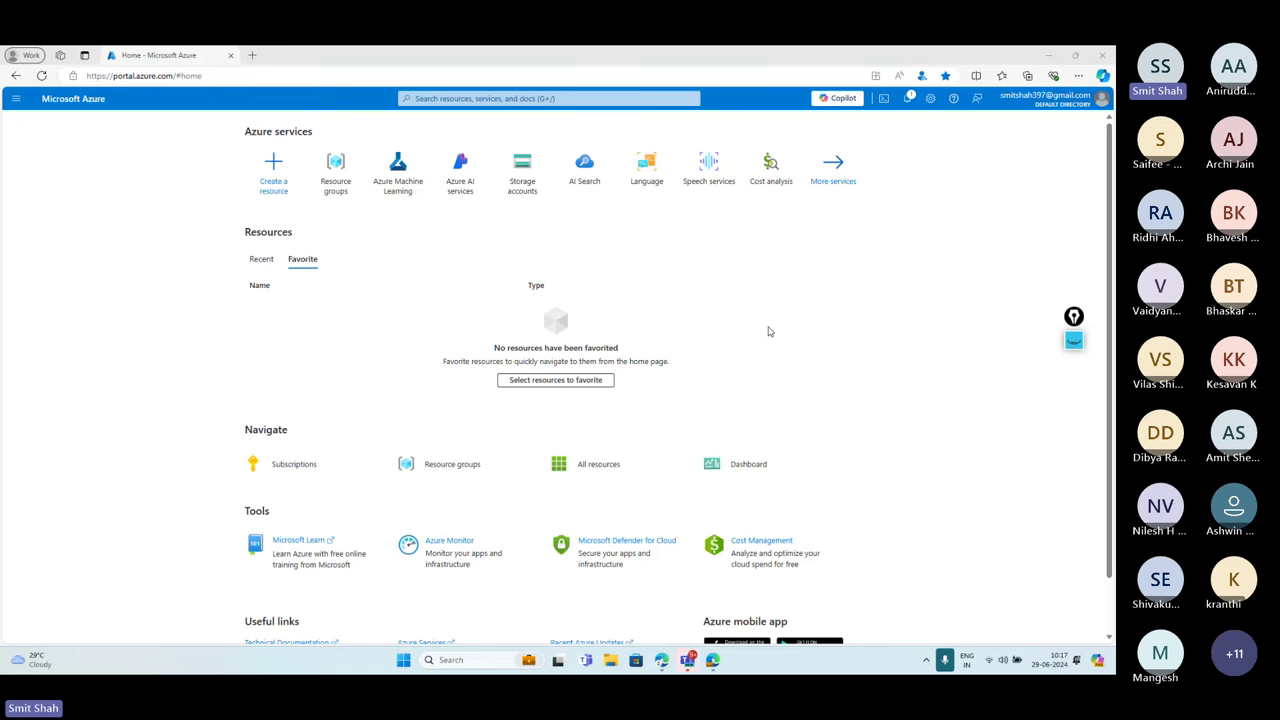
Sketch a 'Github → Storage account' note and circle it
{"action": "mouse_move", "coordinate": [692, 307]}
{"action": "left_mouse_down"}
{"action": "mouse_move", "coordinate": [714, 332]}
{"action": "mouse_move", "coordinate": [866, 321]}
{"action": "left_mouse_up"}
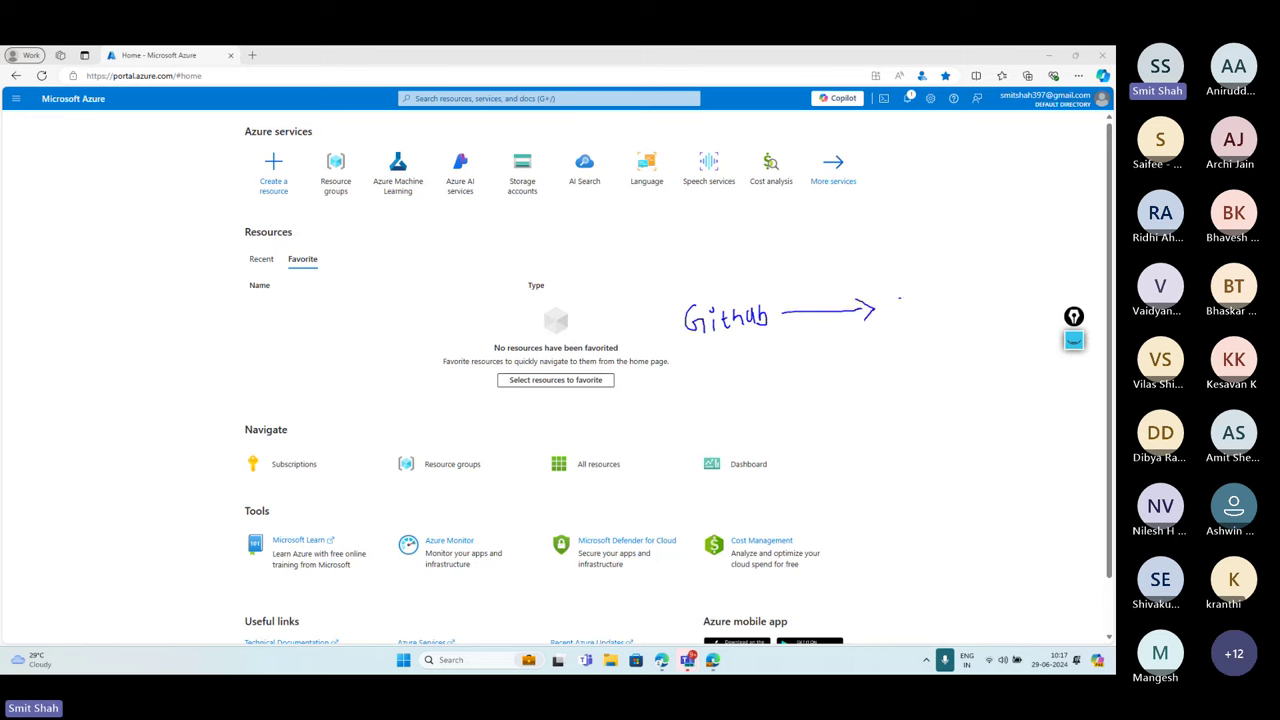
{"action": "mouse_move", "coordinate": [900, 298]}
{"action": "left_mouse_down"}
{"action": "mouse_move", "coordinate": [892, 317]}
{"action": "mouse_move", "coordinate": [941, 303]}
{"action": "mouse_move", "coordinate": [952, 322]}
{"action": "mouse_move", "coordinate": [1027, 302]}
{"action": "left_mouse_up"}
{"action": "mouse_move", "coordinate": [1036, 301]}
{"action": "left_mouse_down"}
{"action": "mouse_move", "coordinate": [1071, 285]}
{"action": "mouse_move", "coordinate": [1092, 294]}
{"action": "mouse_move", "coordinate": [1089, 279]}
{"action": "mouse_move", "coordinate": [1046, 303]}
{"action": "left_mouse_up"}
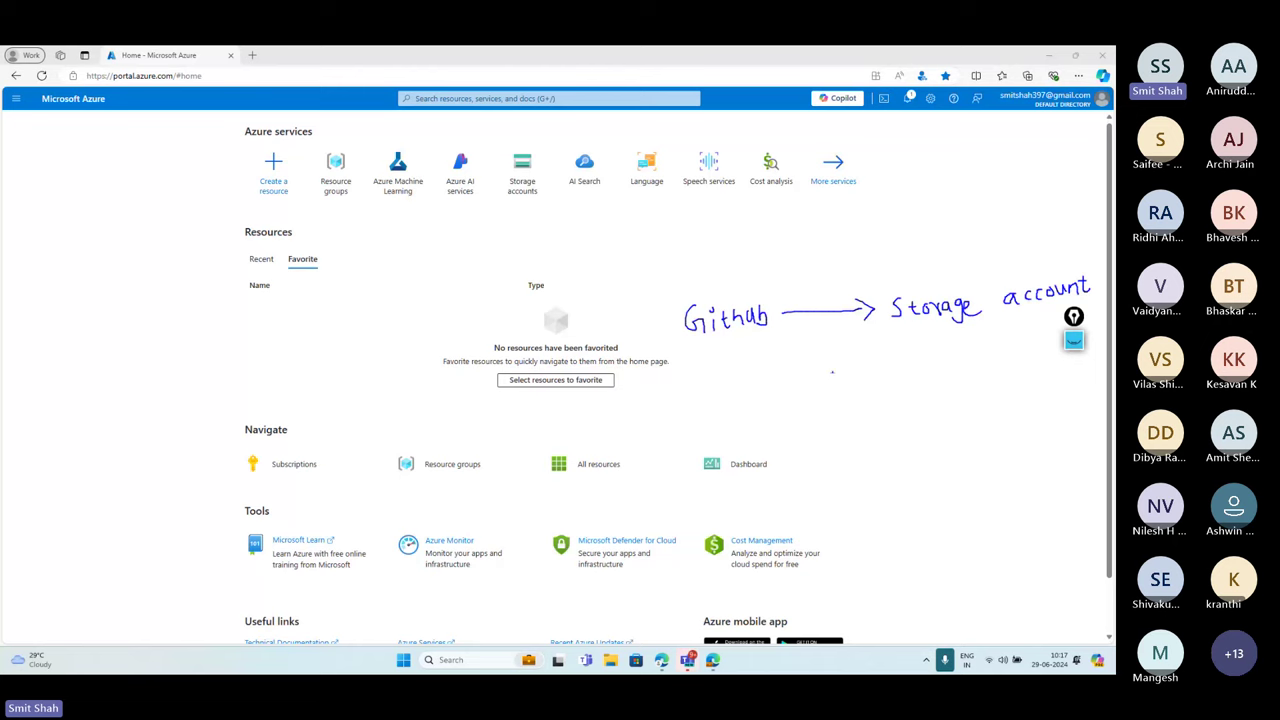
{"action": "mouse_move", "coordinate": [1080, 251]}
{"action": "left_mouse_down"}
{"action": "mouse_move", "coordinate": [928, 253]}
{"action": "mouse_move", "coordinate": [1100, 320]}
{"action": "mouse_move", "coordinate": [1058, 279]}
{"action": "left_mouse_up"}
{"action": "mouse_move", "coordinate": [748, 410]}
{"action": "left_mouse_down"}
{"action": "mouse_move", "coordinate": [743, 430]}
{"action": "mouse_move", "coordinate": [764, 430]}
{"action": "left_mouse_up"}
Add 'Azure Synapse' below with a curved arrow from Github, then clear all notes
{"action": "left_click_drag", "start_coordinate": [740, 423], "coordinate": [786, 420]}
{"action": "mouse_move", "coordinate": [788, 410]}
{"action": "left_mouse_down"}
{"action": "mouse_move", "coordinate": [892, 426]}
{"action": "mouse_move", "coordinate": [912, 414]}
{"action": "left_mouse_up"}
{"action": "left_click_drag", "start_coordinate": [924, 404], "coordinate": [922, 414]}
{"action": "mouse_move", "coordinate": [928, 404]}
{"action": "left_mouse_down"}
{"action": "mouse_move", "coordinate": [930, 424]}
{"action": "mouse_move", "coordinate": [960, 408]}
{"action": "left_mouse_up"}
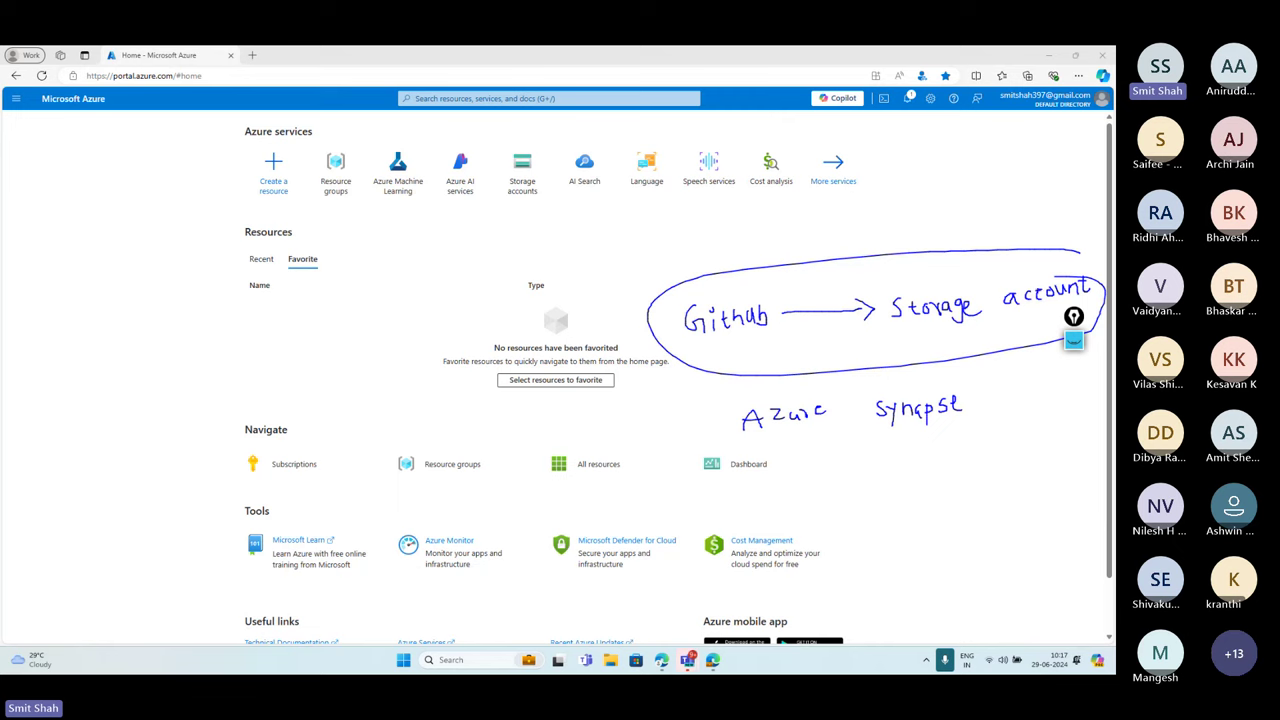
{"action": "mouse_move", "coordinate": [1080, 276]}
{"action": "left_mouse_down"}
{"action": "mouse_move", "coordinate": [1024, 266]}
{"action": "mouse_move", "coordinate": [1046, 305]}
{"action": "mouse_move", "coordinate": [1038, 284]}
{"action": "left_mouse_up"}
{"action": "key", "text": "ctrl+z"}
{"action": "left_click_drag", "start_coordinate": [735, 295], "coordinate": [1004, 270]}
{"action": "key", "text": "Escape"}
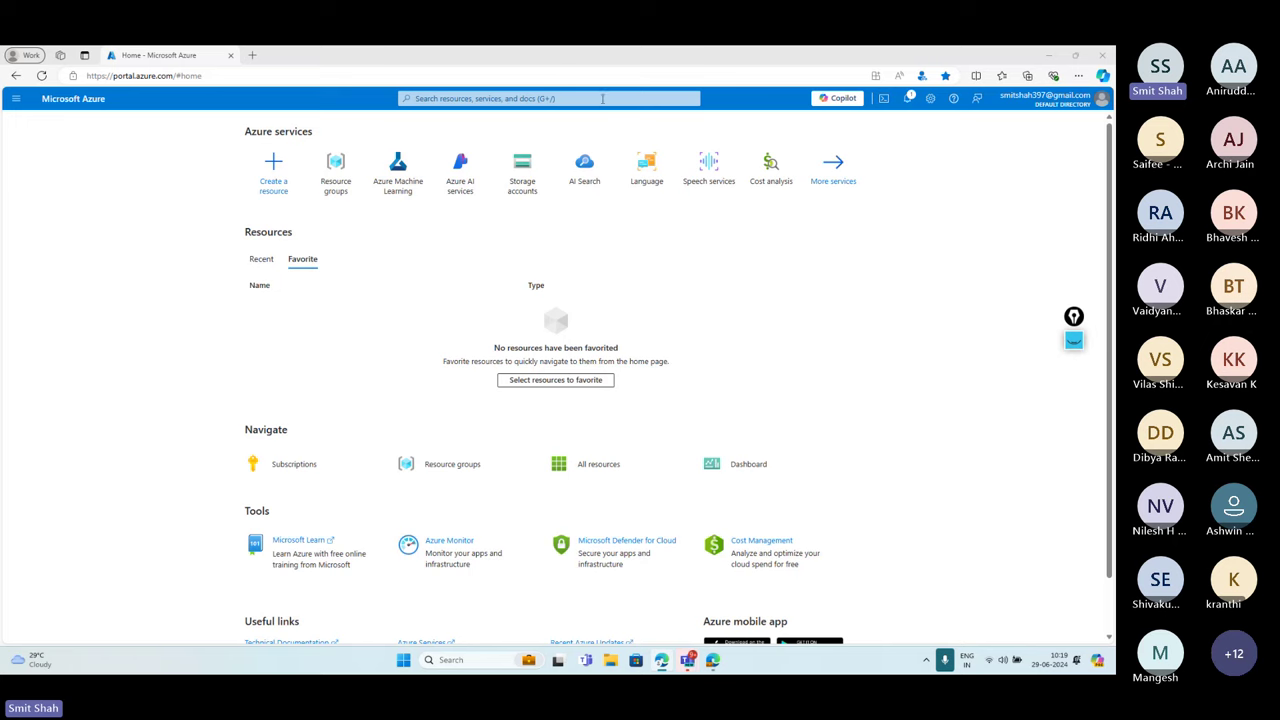
Search 'storage account', open Storage accounts, and start creating a new one
{"action": "left_click", "coordinate": [602, 98]}
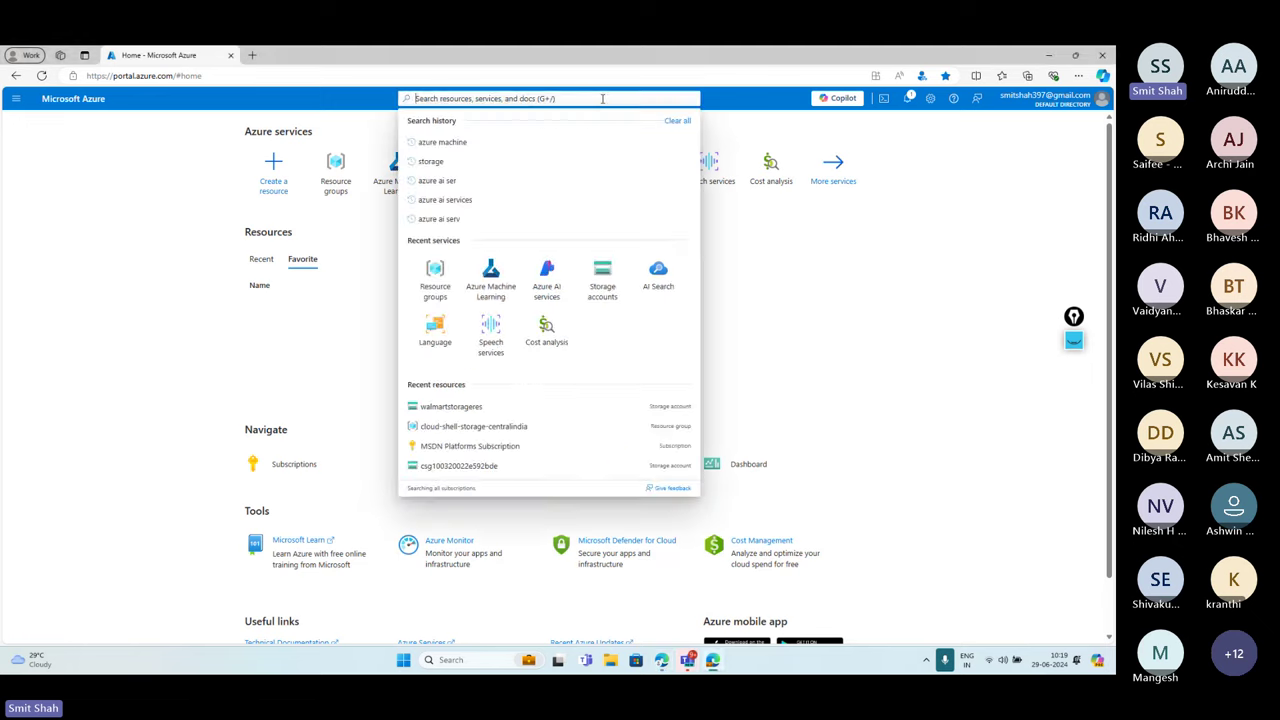
{"action": "type", "text": "storage "}
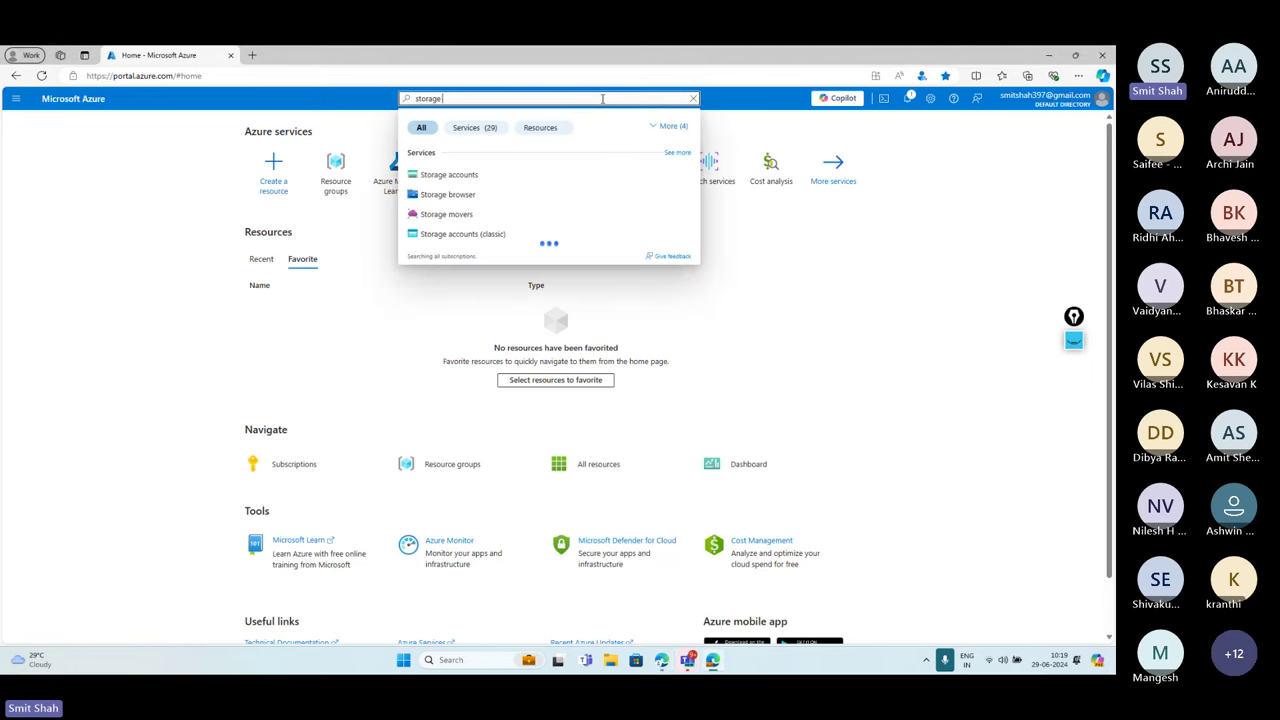
{"action": "type", "text": "account"}
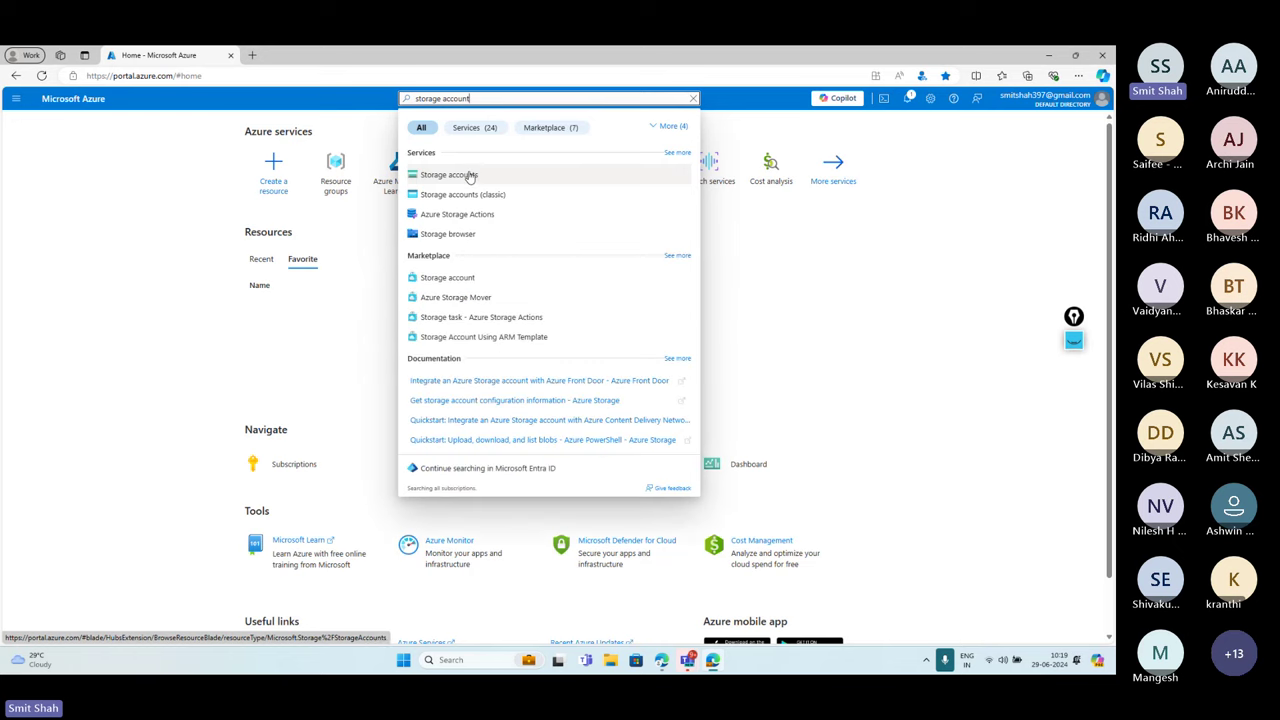
{"action": "left_click", "coordinate": [450, 176]}
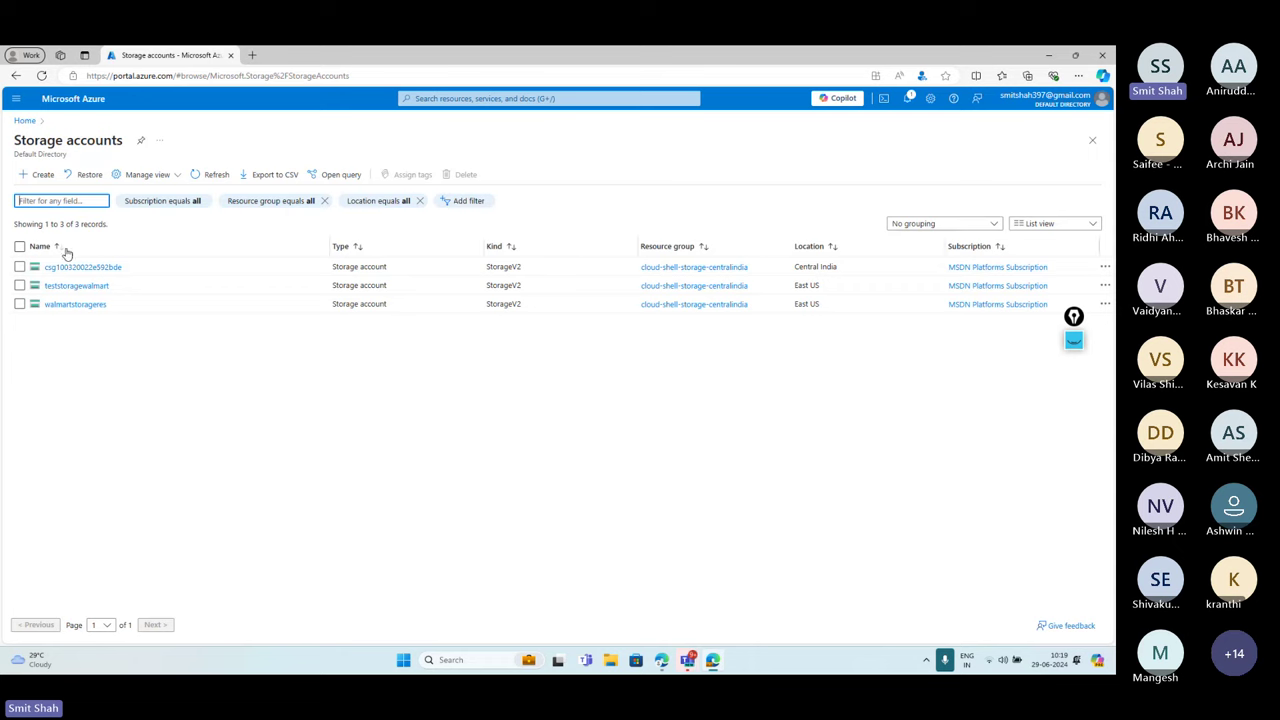
{"action": "left_click", "coordinate": [37, 176]}
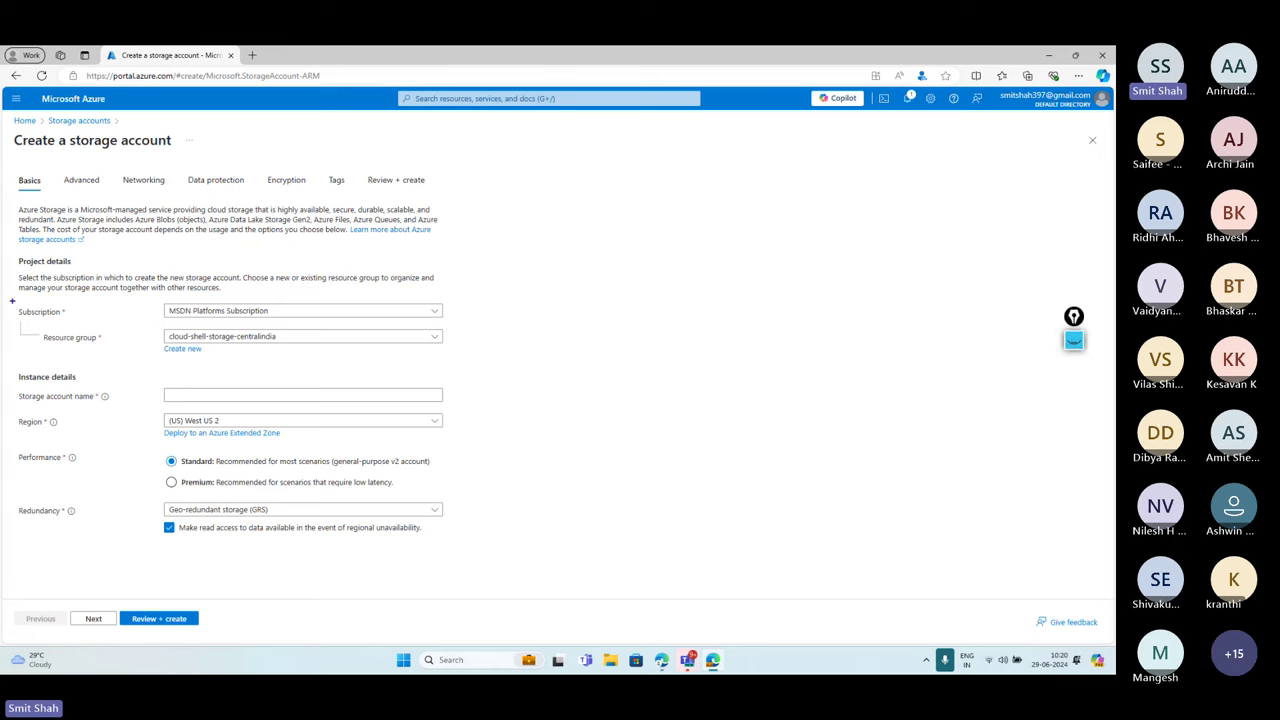
Highlight the Subscription field and signed-in account name, then check the Wi-Fi status
{"action": "left_click", "coordinate": [43, 310]}
{"action": "left_click_drag", "start_coordinate": [997, 87], "coordinate": [1103, 116]}
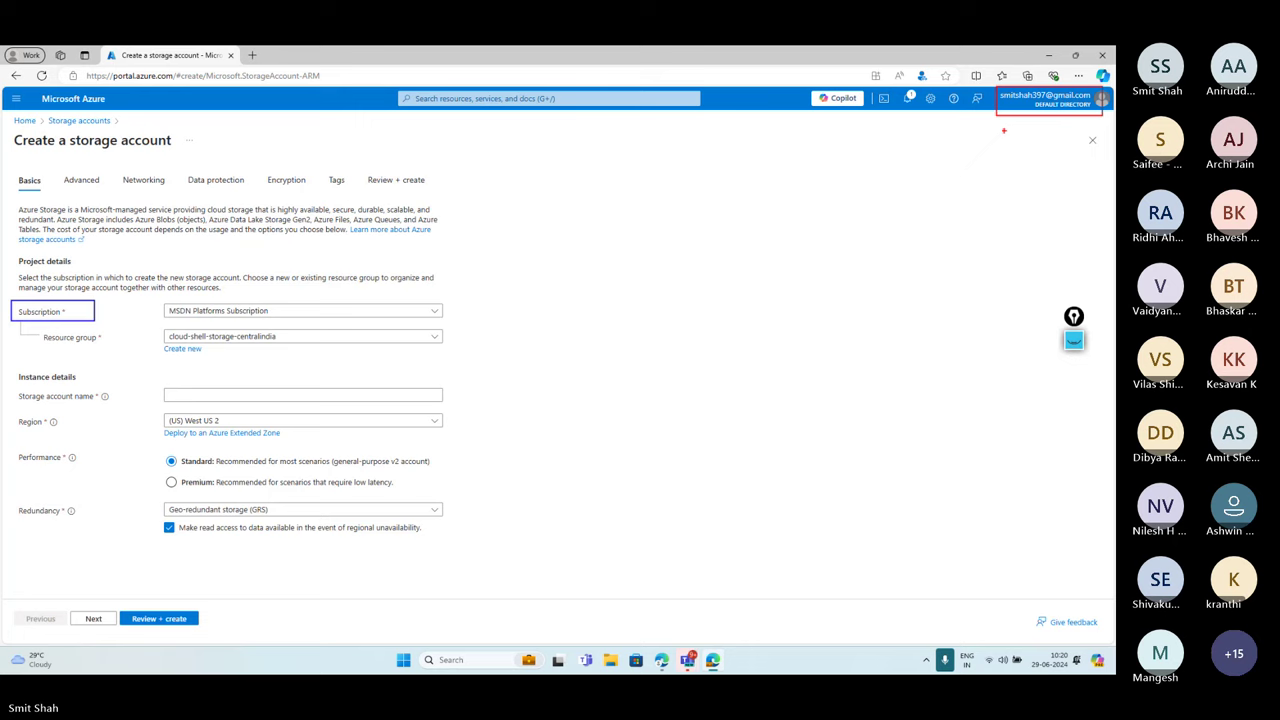
{"action": "left_click", "coordinate": [967, 515]}
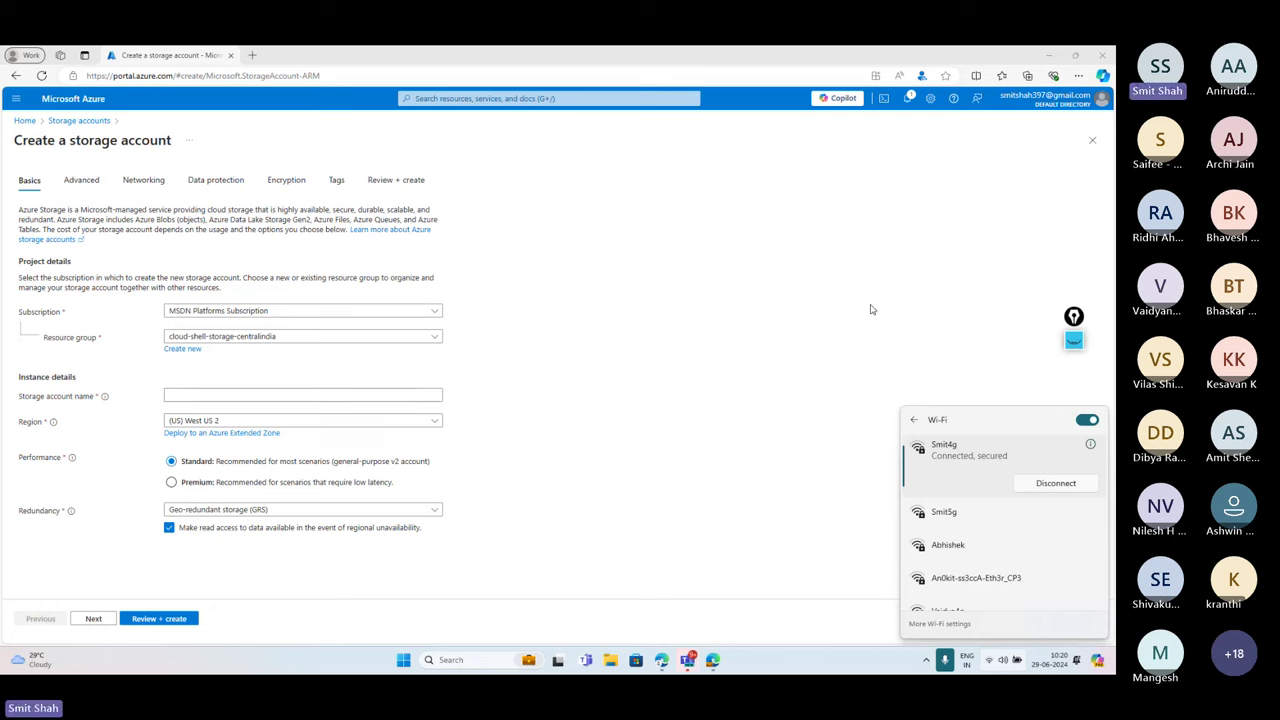
{"action": "left_click", "coordinate": [540, 581]}
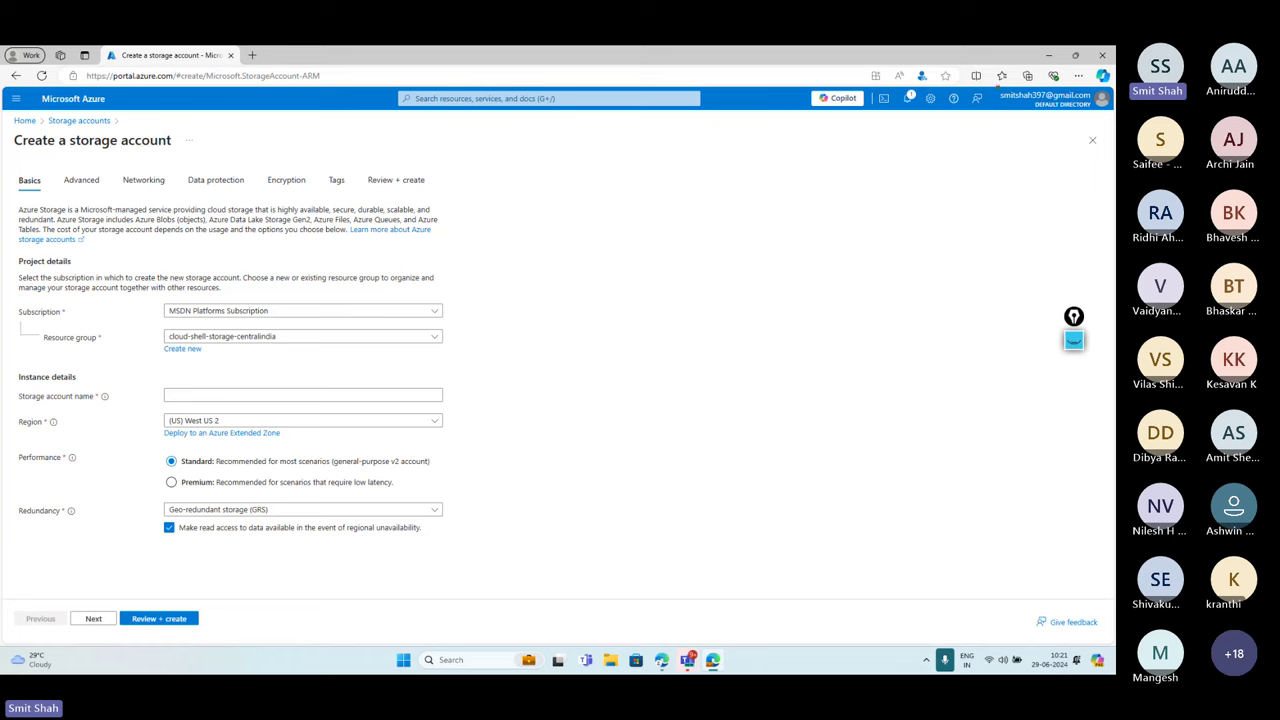
Box the account name in red, with arrows to circled 1, 2, 3 priced 800$, 10$, 30$
{"action": "left_click_drag", "start_coordinate": [996, 86], "coordinate": [1098, 116]}
{"action": "mouse_move", "coordinate": [1013, 122]}
{"action": "left_mouse_down"}
{"action": "mouse_move", "coordinate": [931, 153]}
{"action": "mouse_move", "coordinate": [946, 172]}
{"action": "left_mouse_up"}
{"action": "mouse_move", "coordinate": [911, 187]}
{"action": "left_mouse_down"}
{"action": "mouse_move", "coordinate": [911, 203]}
{"action": "mouse_move", "coordinate": [913, 181]}
{"action": "left_mouse_up"}
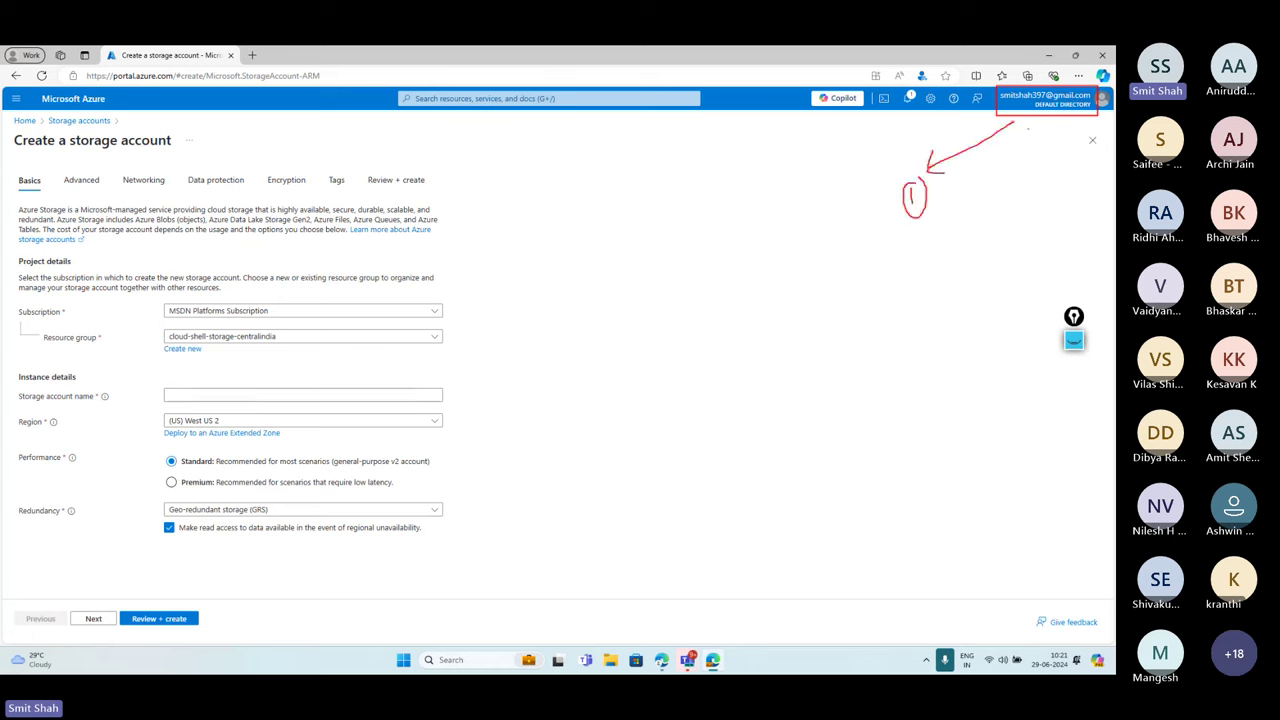
{"action": "left_click_drag", "start_coordinate": [1027, 127], "coordinate": [1027, 160]}
{"action": "mouse_move", "coordinate": [1016, 148]}
{"action": "left_mouse_down"}
{"action": "mouse_move", "coordinate": [1027, 165]}
{"action": "mouse_move", "coordinate": [1037, 152]}
{"action": "mouse_move", "coordinate": [1021, 200]}
{"action": "mouse_move", "coordinate": [1024, 180]}
{"action": "left_mouse_up"}
{"action": "left_click_drag", "start_coordinate": [1062, 121], "coordinate": [1076, 177]}
{"action": "mouse_move", "coordinate": [1080, 166]}
{"action": "left_mouse_down"}
{"action": "mouse_move", "coordinate": [1073, 203]}
{"action": "mouse_move", "coordinate": [1077, 180]}
{"action": "left_mouse_up"}
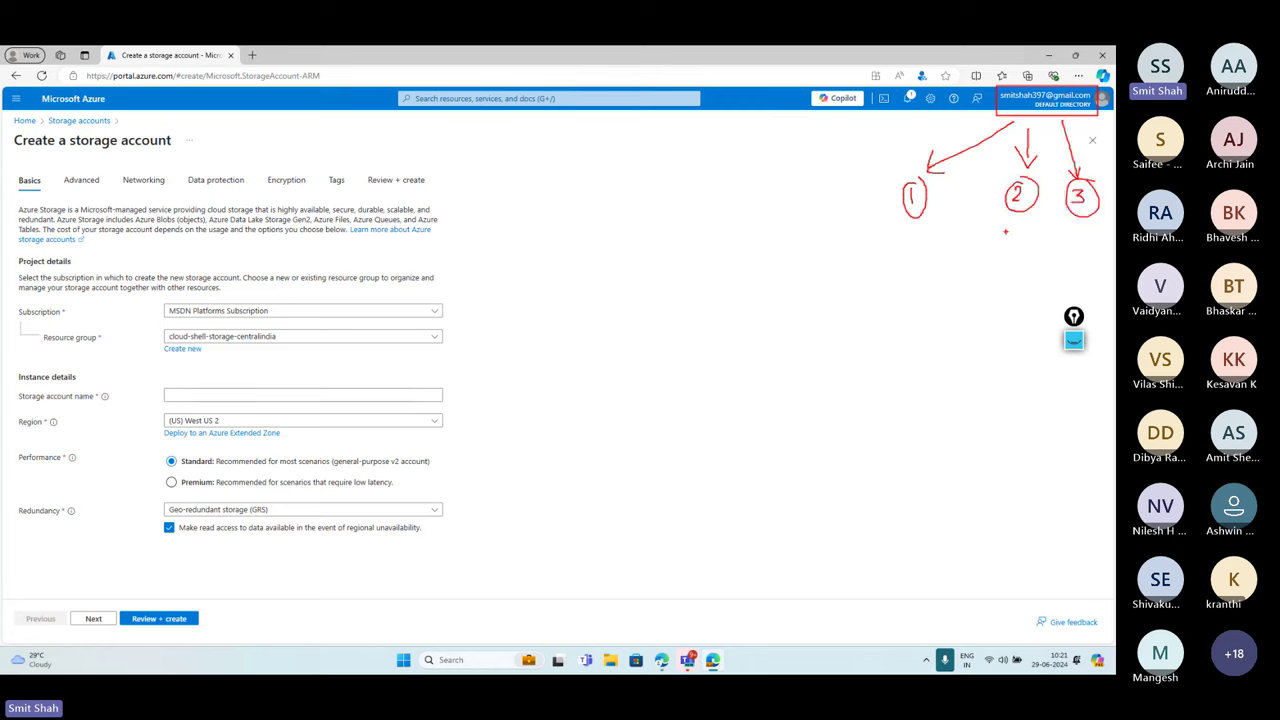
{"action": "mouse_move", "coordinate": [879, 238]}
{"action": "left_mouse_down"}
{"action": "mouse_move", "coordinate": [892, 250]}
{"action": "mouse_move", "coordinate": [915, 238]}
{"action": "mouse_move", "coordinate": [913, 259]}
{"action": "left_mouse_up"}
{"action": "mouse_move", "coordinate": [1008, 229]}
{"action": "left_mouse_down"}
{"action": "mouse_move", "coordinate": [1035, 251]}
{"action": "mouse_move", "coordinate": [1102, 232]}
{"action": "mouse_move", "coordinate": [1097, 245]}
{"action": "left_mouse_up"}
{"action": "left_click_drag", "start_coordinate": [1101, 230], "coordinate": [1101, 249]}
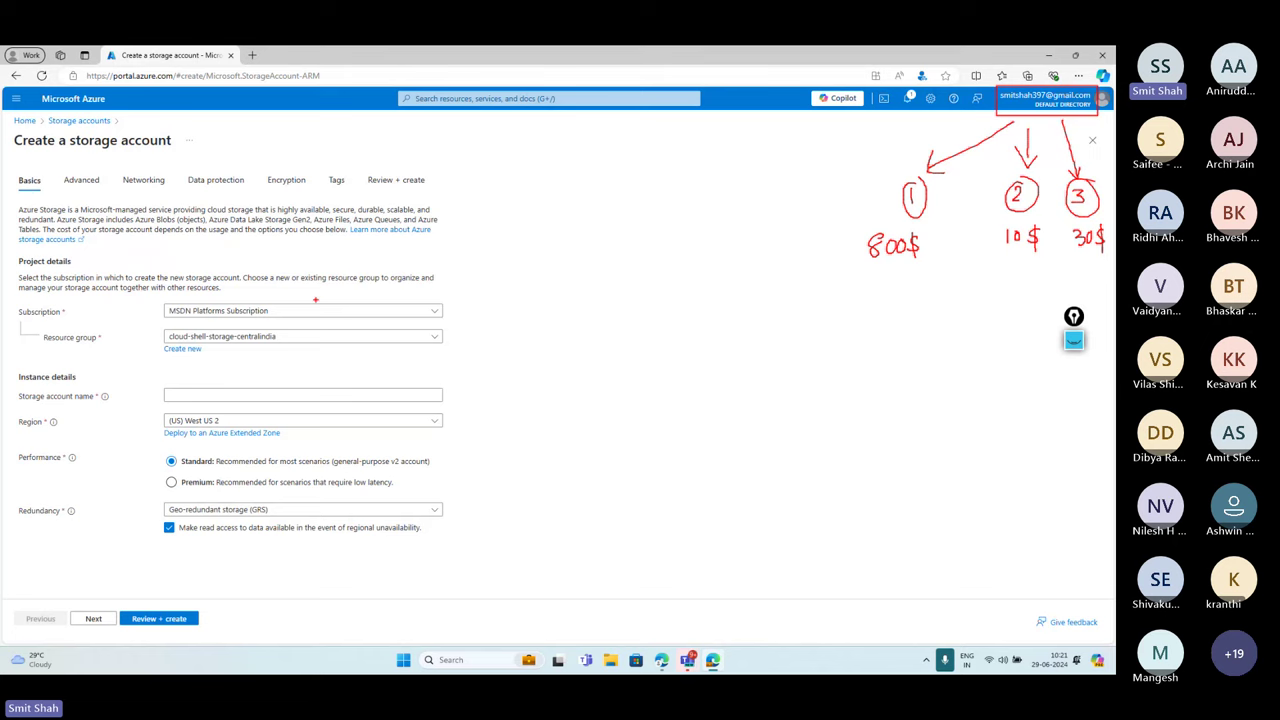
Select MSDN Platforms Subscription, outlining the subscription choices and Resource group label in red
{"action": "key", "text": "Escape"}
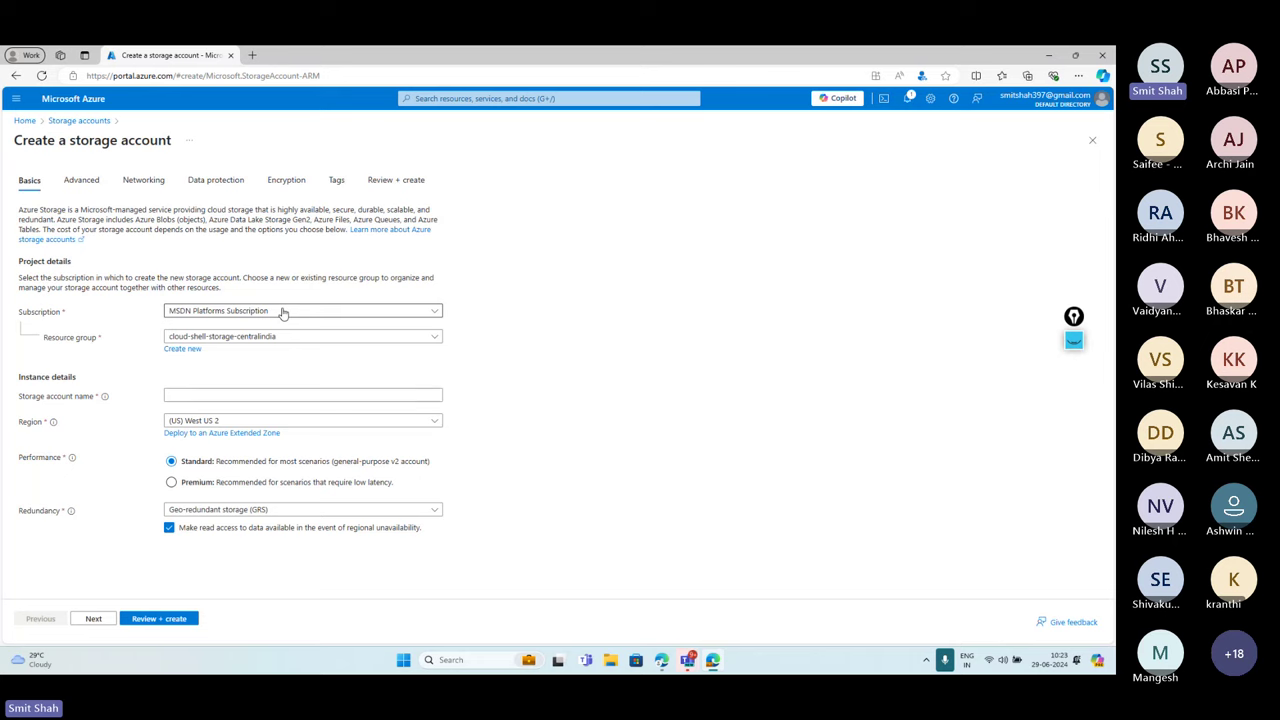
{"action": "left_click", "coordinate": [283, 313]}
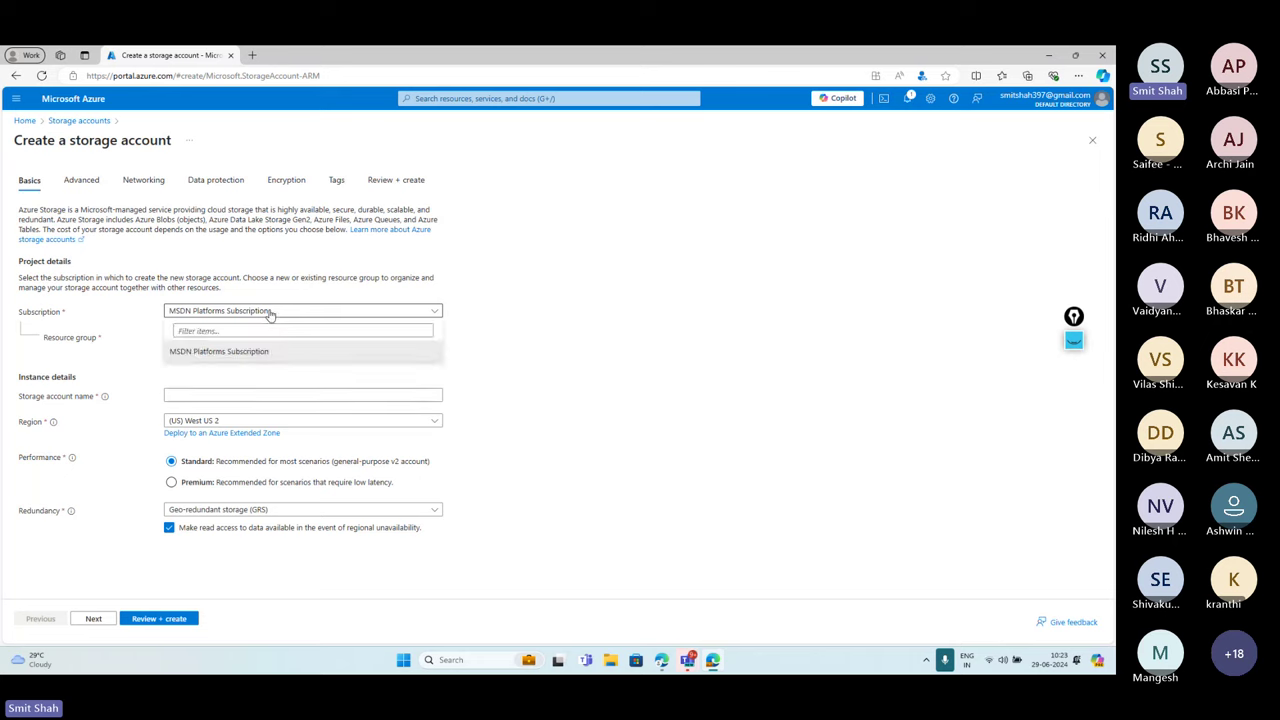
{"action": "left_click_drag", "start_coordinate": [148, 296], "coordinate": [499, 366]}
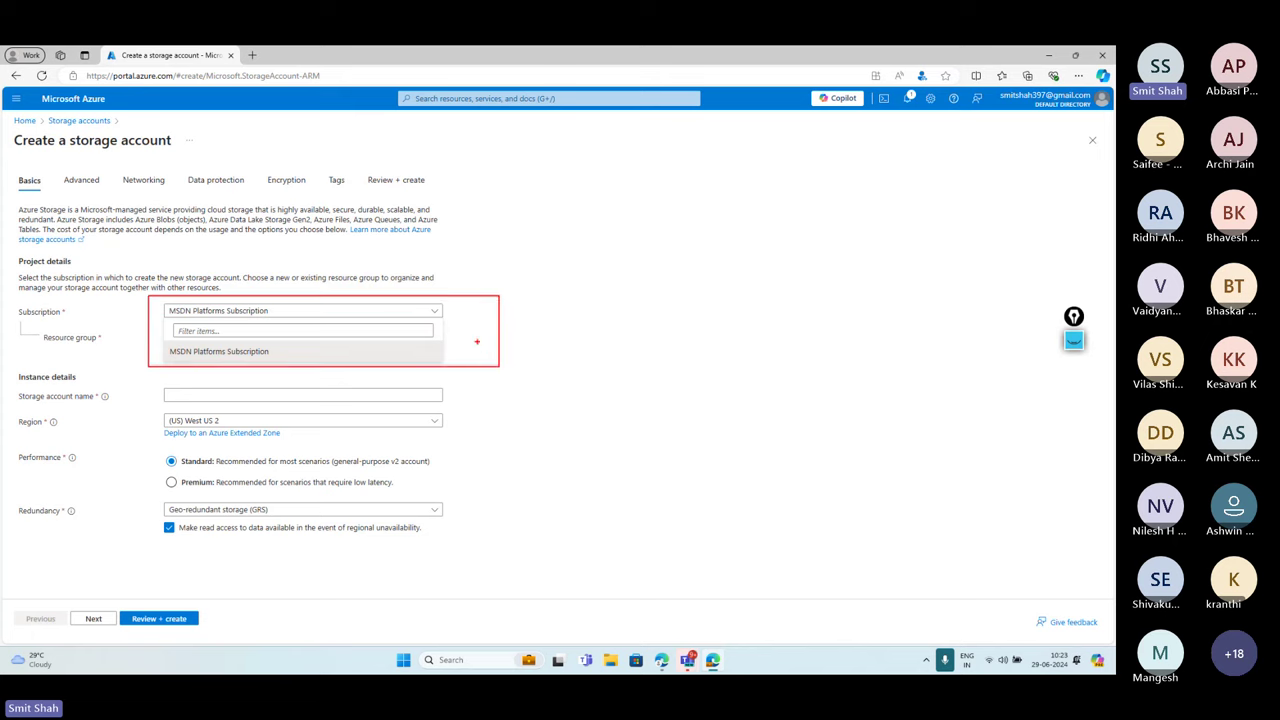
{"action": "key", "text": "Escape"}
{"action": "left_click", "coordinate": [318, 352]}
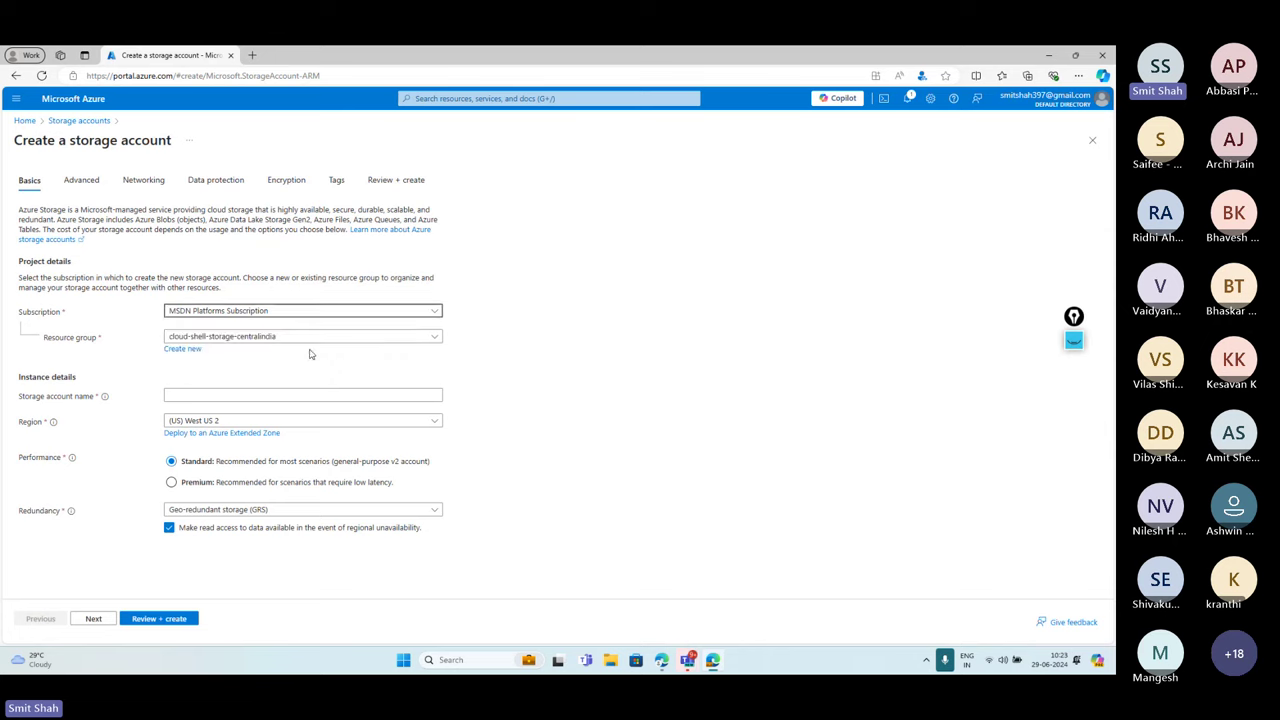
{"action": "key", "text": "ctrl+2"}
{"action": "left_click_drag", "start_coordinate": [30, 328], "coordinate": [125, 351]}
With the blue pen, sketch 'Project' branching by arrows to circles 1, 2 and 20
{"action": "left_click", "coordinate": [1073, 342]}
{"action": "left_click", "coordinate": [1073, 392]}
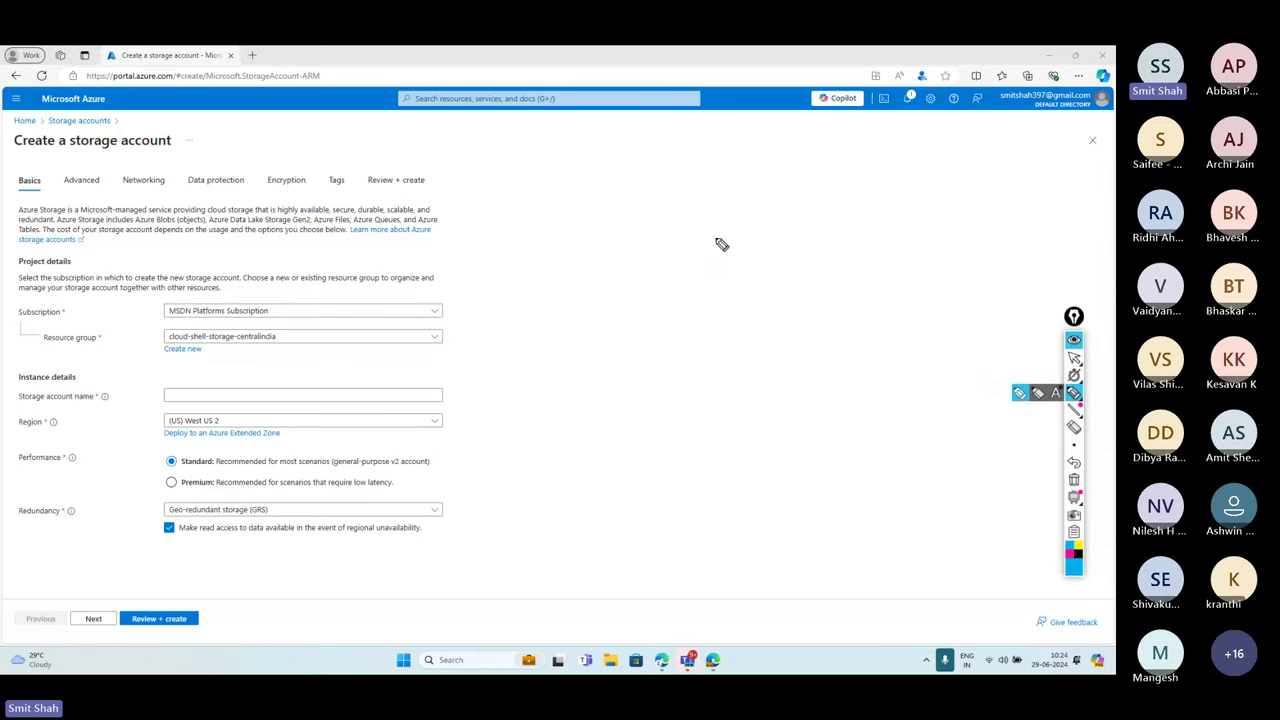
{"action": "left_click_drag", "start_coordinate": [748, 262], "coordinate": [835, 250]}
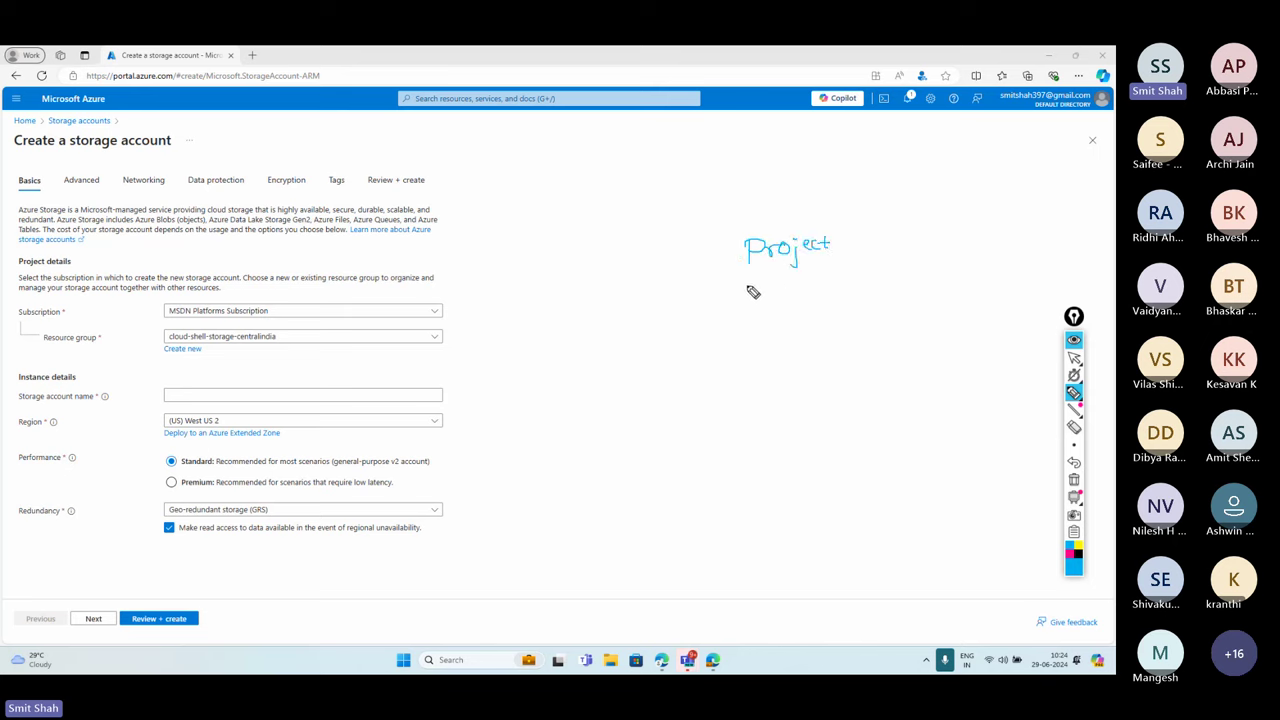
{"action": "mouse_move", "coordinate": [760, 274]}
{"action": "left_mouse_down"}
{"action": "mouse_move", "coordinate": [731, 297]}
{"action": "mouse_move", "coordinate": [740, 316]}
{"action": "left_mouse_up"}
{"action": "left_click_drag", "start_coordinate": [726, 309], "coordinate": [726, 321]}
{"action": "mouse_move", "coordinate": [784, 267]}
{"action": "left_mouse_down"}
{"action": "mouse_move", "coordinate": [790, 295]}
{"action": "mouse_move", "coordinate": [797, 285]}
{"action": "left_mouse_up"}
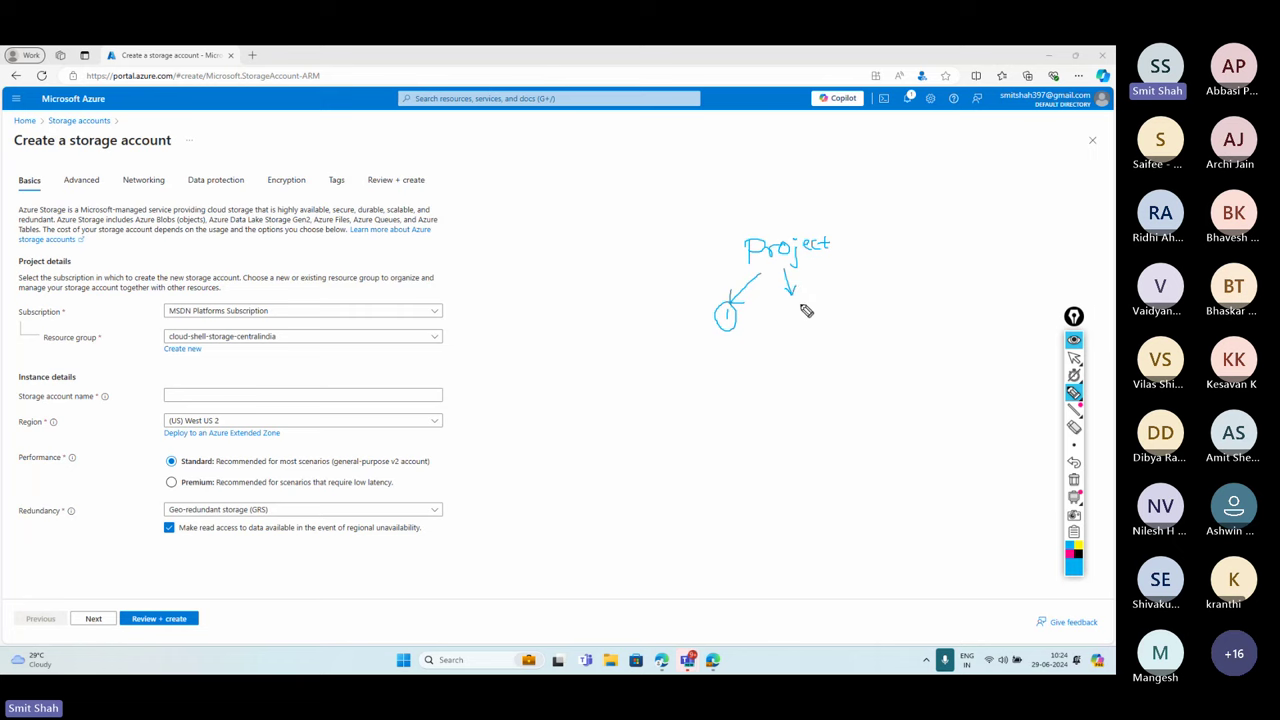
{"action": "mouse_move", "coordinate": [792, 303]}
{"action": "left_mouse_down"}
{"action": "mouse_move", "coordinate": [781, 318]}
{"action": "mouse_move", "coordinate": [792, 302]}
{"action": "mouse_move", "coordinate": [794, 318]}
{"action": "left_mouse_up"}
{"action": "mouse_move", "coordinate": [857, 267]}
{"action": "left_mouse_down"}
{"action": "mouse_move", "coordinate": [934, 314]}
{"action": "mouse_move", "coordinate": [926, 291]}
{"action": "left_mouse_up"}
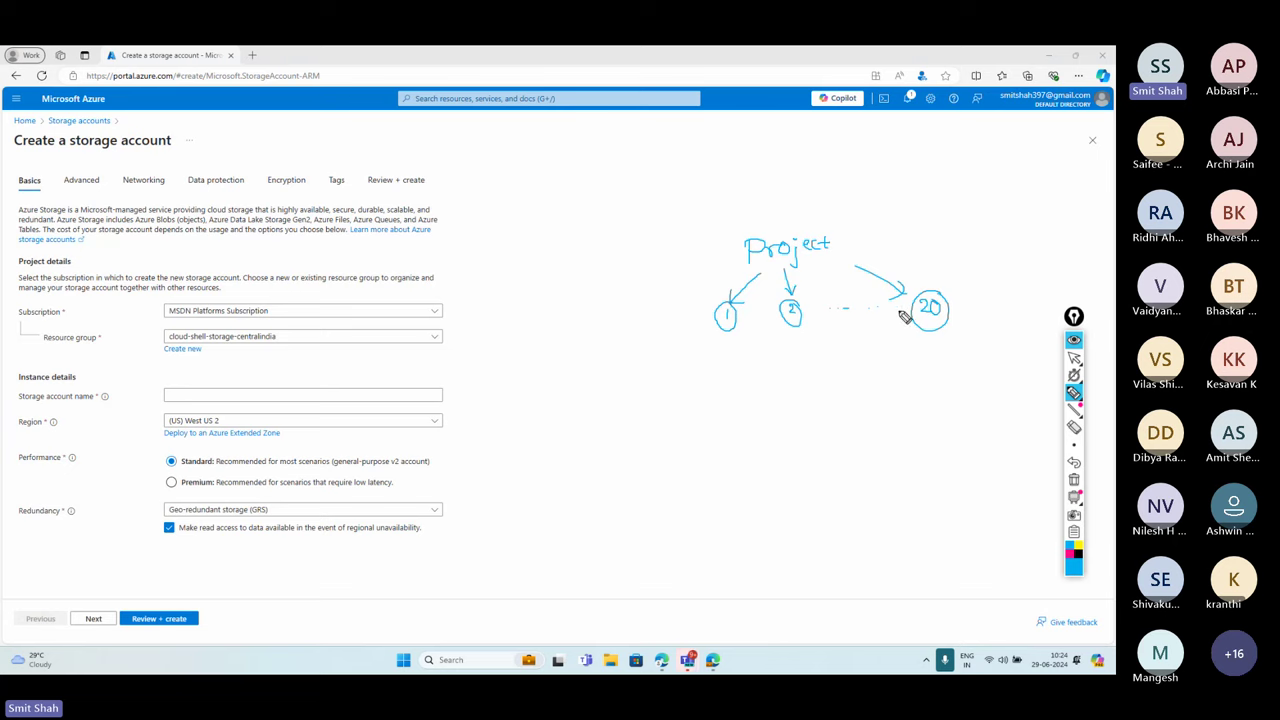
{"action": "mouse_move", "coordinate": [960, 289]}
{"action": "left_mouse_down"}
{"action": "mouse_move", "coordinate": [703, 314]}
{"action": "mouse_move", "coordinate": [840, 360]}
{"action": "mouse_move", "coordinate": [966, 297]}
{"action": "left_mouse_up"}
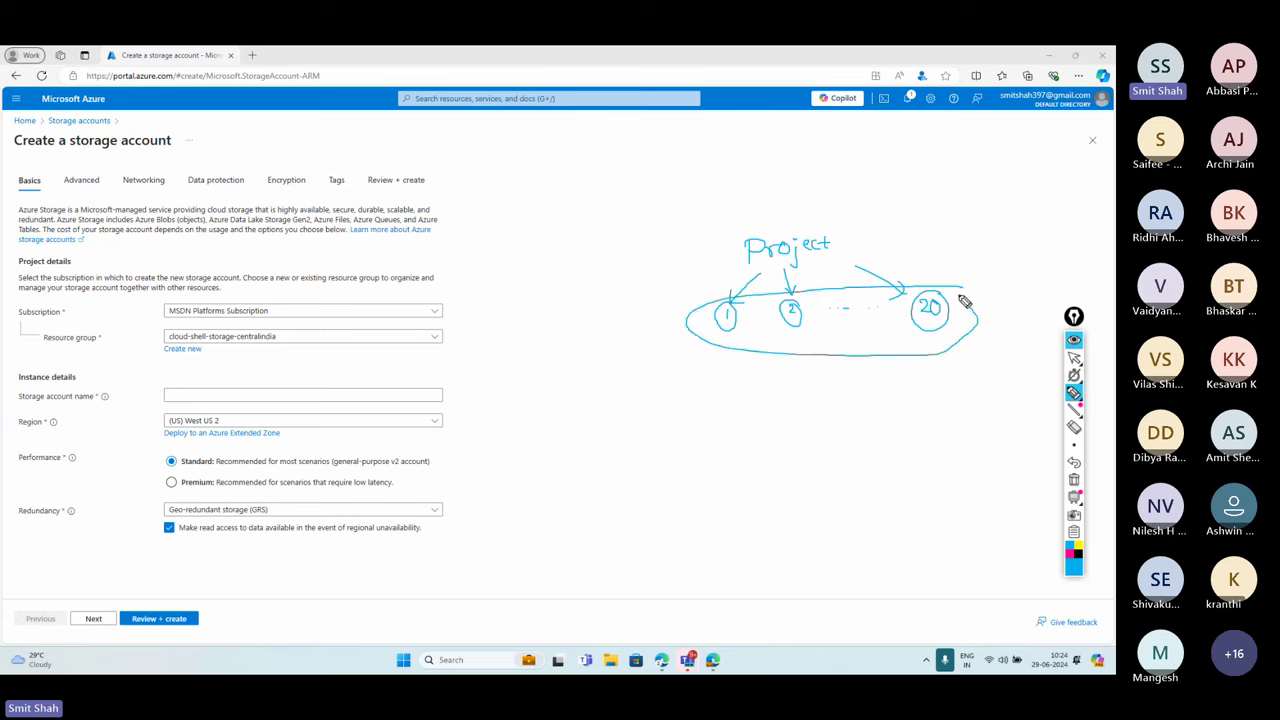
{"action": "key", "text": "ctrl+z"}
{"action": "left_click_drag", "start_coordinate": [726, 341], "coordinate": [728, 366]}
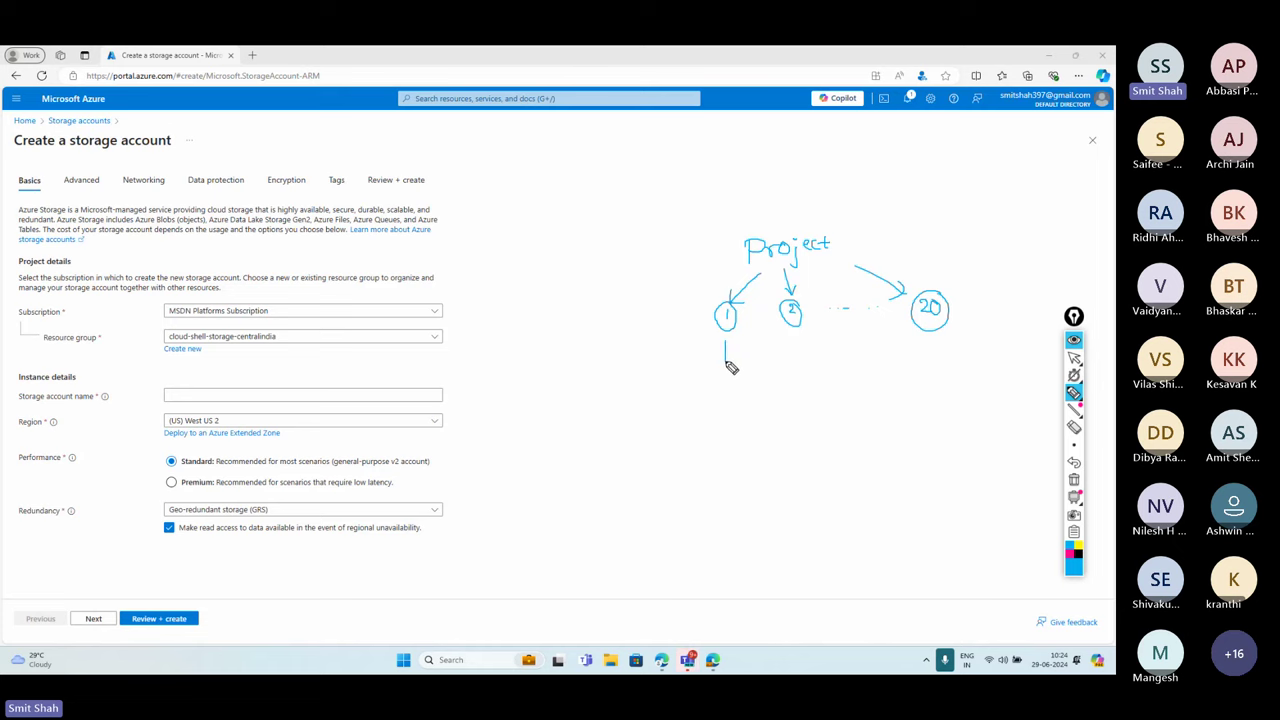
{"action": "mouse_move", "coordinate": [714, 312]}
{"action": "left_mouse_down"}
{"action": "mouse_move", "coordinate": [734, 323]}
{"action": "mouse_move", "coordinate": [720, 314]}
{"action": "mouse_move", "coordinate": [710, 330]}
{"action": "left_mouse_up"}
Draw arrows from circles 1, 2 and 20 down to a handwritten 'resource group'
{"action": "left_click_drag", "start_coordinate": [723, 340], "coordinate": [751, 383]}
{"action": "left_click_drag", "start_coordinate": [790, 334], "coordinate": [791, 366]}
{"action": "mouse_move", "coordinate": [903, 328]}
{"action": "left_mouse_down"}
{"action": "mouse_move", "coordinate": [846, 370]}
{"action": "mouse_move", "coordinate": [850, 381]}
{"action": "left_mouse_up"}
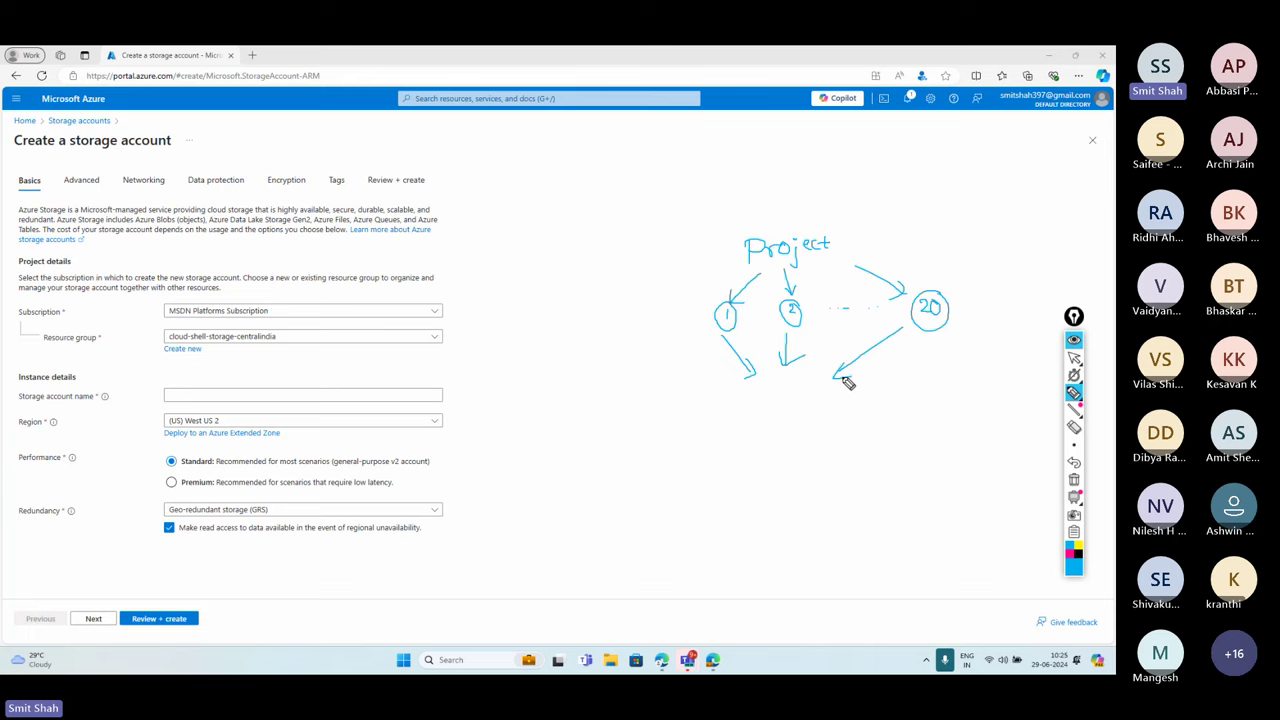
{"action": "left_click_drag", "start_coordinate": [737, 403], "coordinate": [752, 406]}
{"action": "mouse_move", "coordinate": [767, 403]}
{"action": "left_mouse_down"}
{"action": "mouse_move", "coordinate": [772, 418]}
{"action": "mouse_move", "coordinate": [849, 400]}
{"action": "mouse_move", "coordinate": [950, 410]}
{"action": "left_mouse_up"}
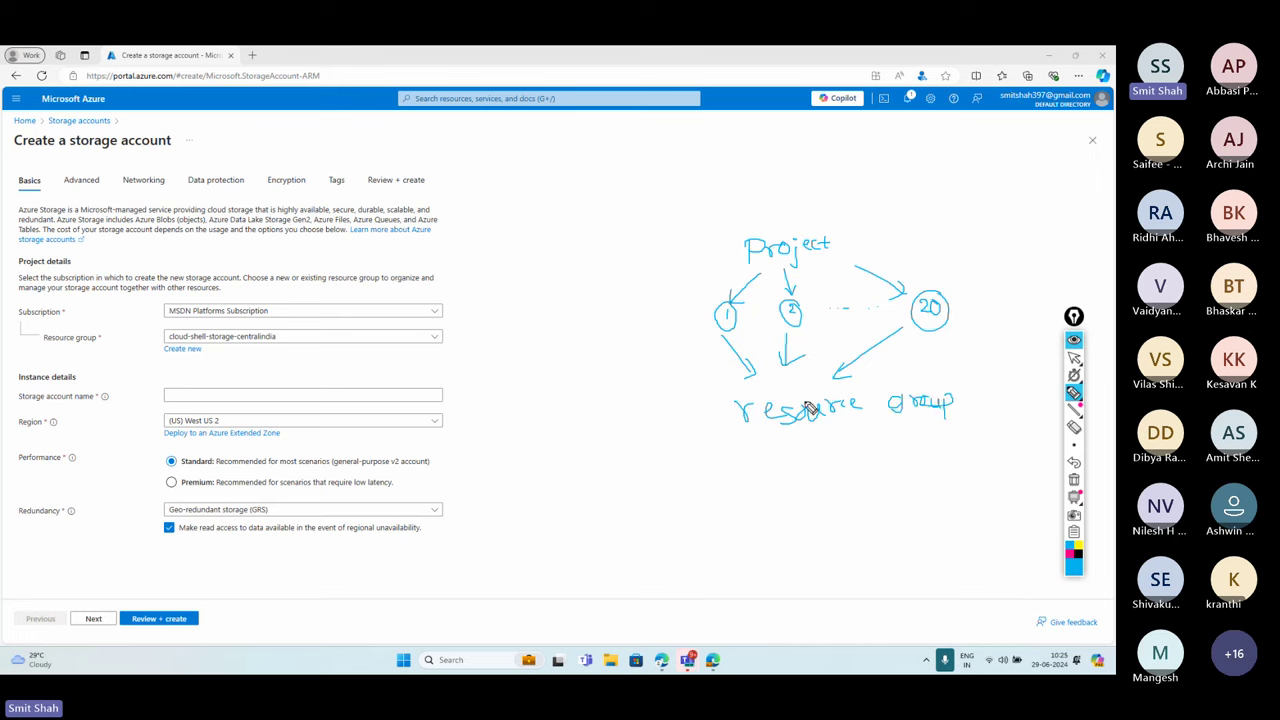
Cross out the 'resource group' label and the numbered circles with X strokes
{"action": "left_click_drag", "start_coordinate": [788, 394], "coordinate": [908, 436]}
{"action": "left_click_drag", "start_coordinate": [904, 384], "coordinate": [762, 446]}
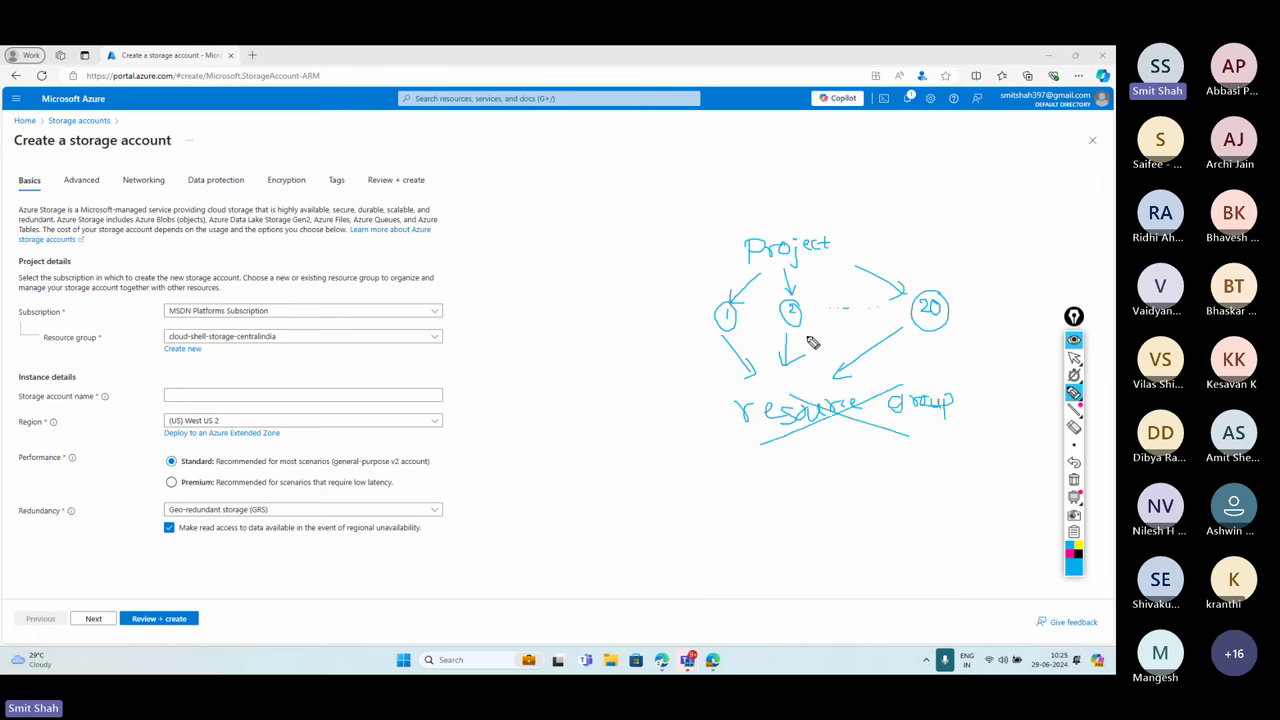
{"action": "left_click_drag", "start_coordinate": [736, 294], "coordinate": [958, 336]}
{"action": "left_click_drag", "start_coordinate": [932, 287], "coordinate": [696, 337]}
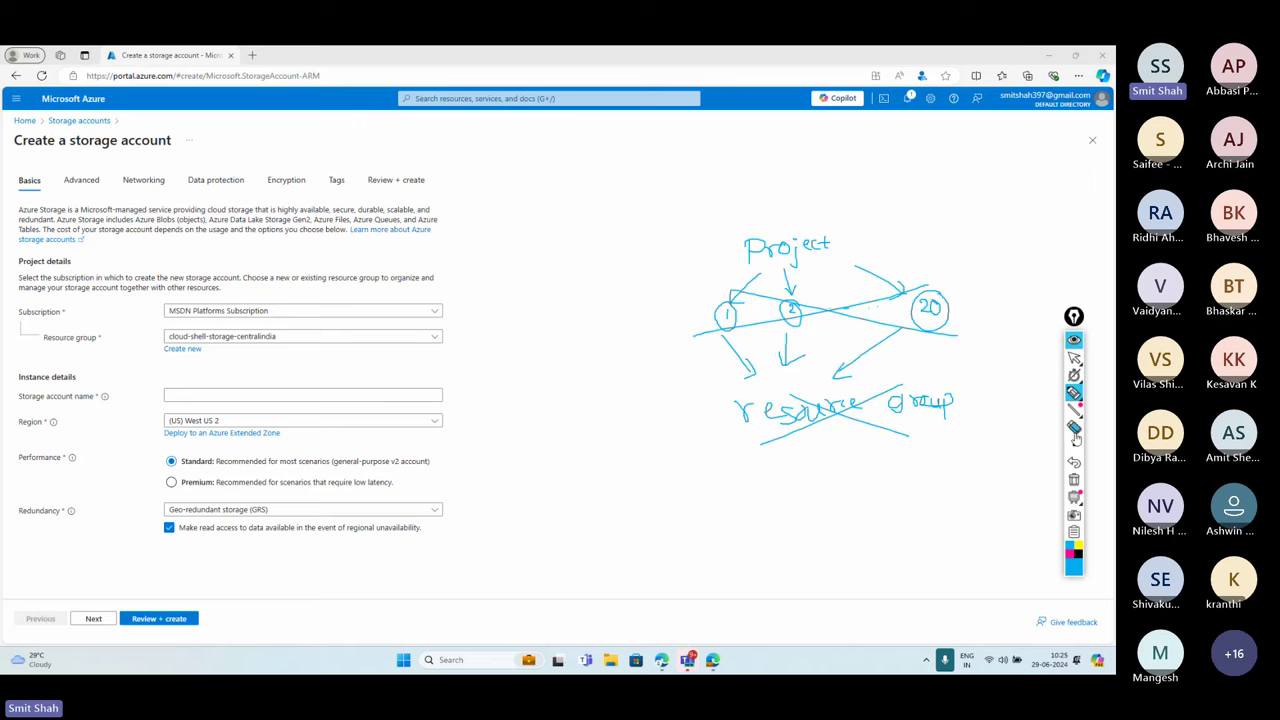
Wipe the sketch and redraw Project's arrows to circles, noting 30$ under circle 1
{"action": "left_click", "coordinate": [1073, 480]}
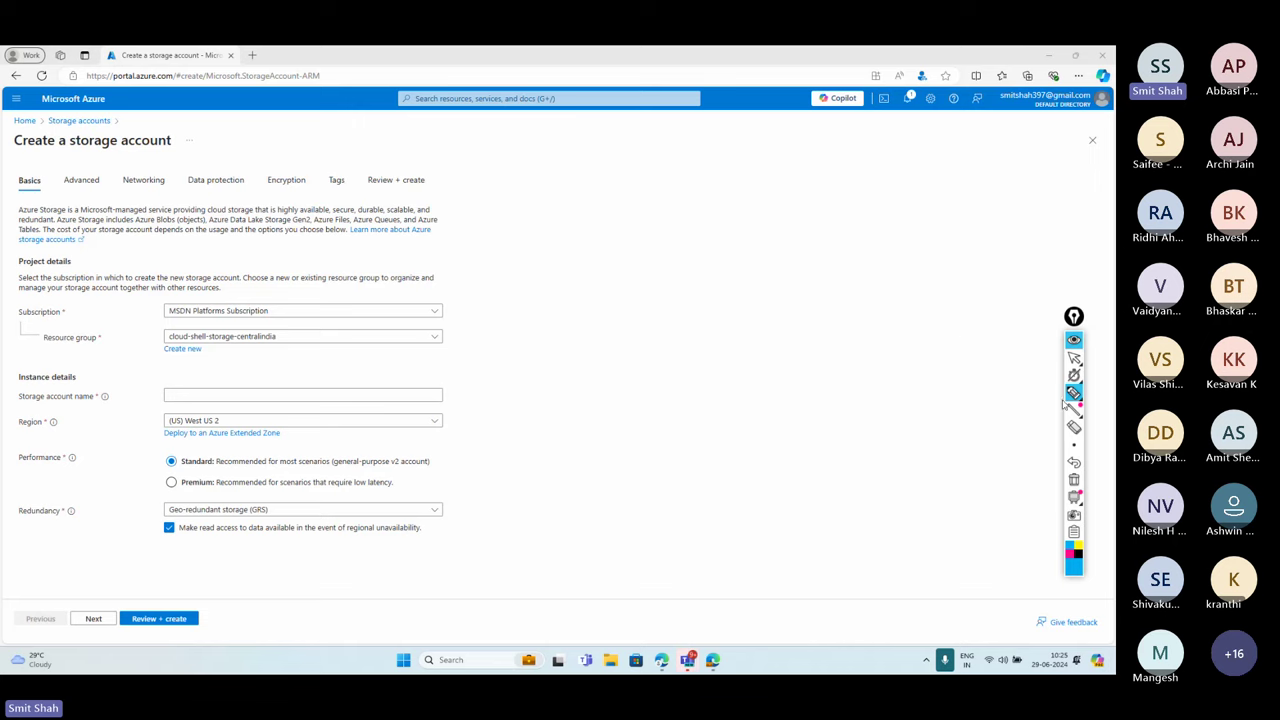
{"action": "mouse_move", "coordinate": [741, 289]}
{"action": "left_mouse_down"}
{"action": "mouse_move", "coordinate": [742, 269]}
{"action": "mouse_move", "coordinate": [786, 286]}
{"action": "mouse_move", "coordinate": [786, 263]}
{"action": "mouse_move", "coordinate": [829, 274]}
{"action": "mouse_move", "coordinate": [729, 306]}
{"action": "mouse_move", "coordinate": [731, 320]}
{"action": "mouse_move", "coordinate": [694, 349]}
{"action": "mouse_move", "coordinate": [709, 329]}
{"action": "left_mouse_up"}
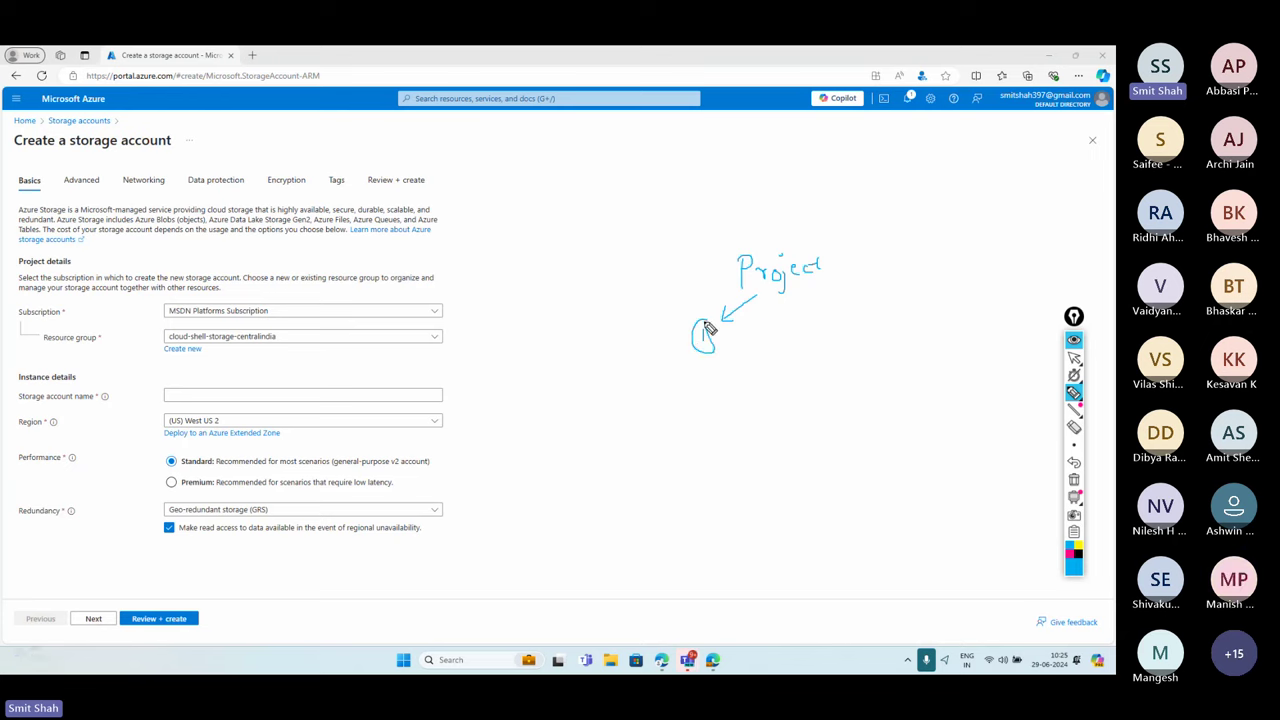
{"action": "mouse_move", "coordinate": [770, 298]}
{"action": "left_mouse_down"}
{"action": "mouse_move", "coordinate": [775, 346]}
{"action": "mouse_move", "coordinate": [766, 327]}
{"action": "mouse_move", "coordinate": [824, 349]}
{"action": "left_mouse_up"}
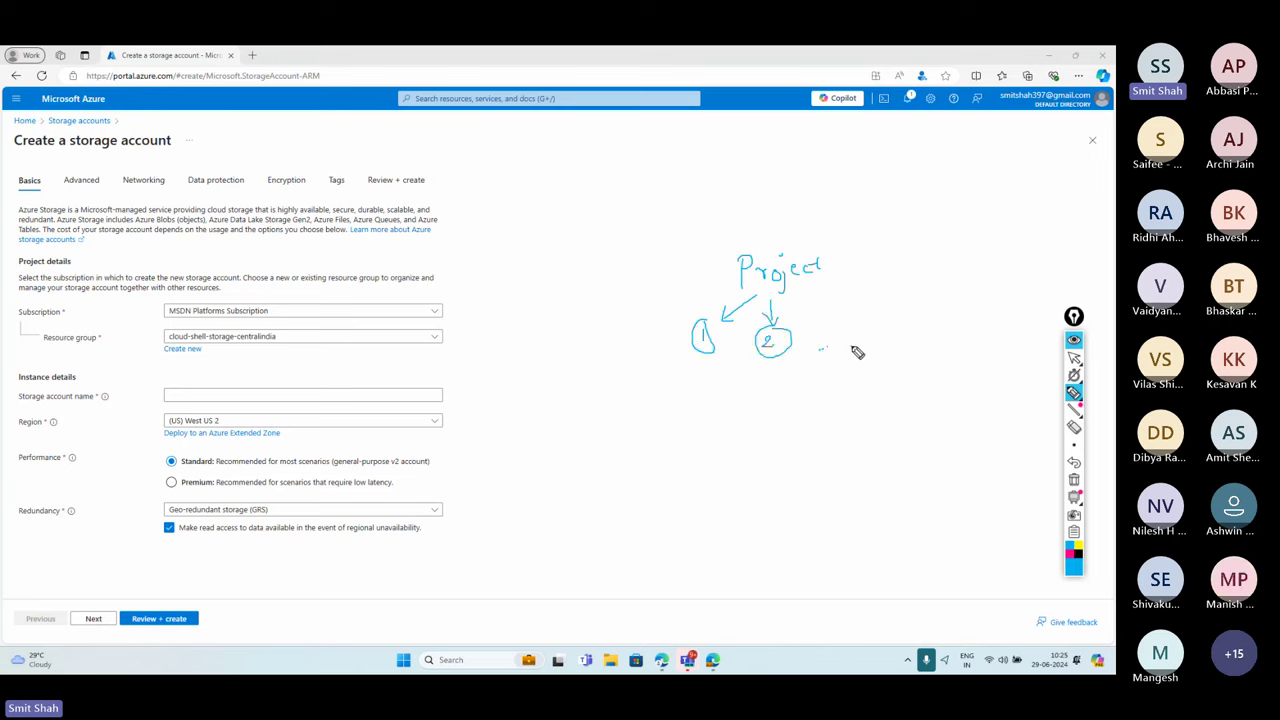
{"action": "mouse_move", "coordinate": [836, 297]}
{"action": "left_mouse_down"}
{"action": "mouse_move", "coordinate": [907, 347]}
{"action": "mouse_move", "coordinate": [912, 320]}
{"action": "left_mouse_up"}
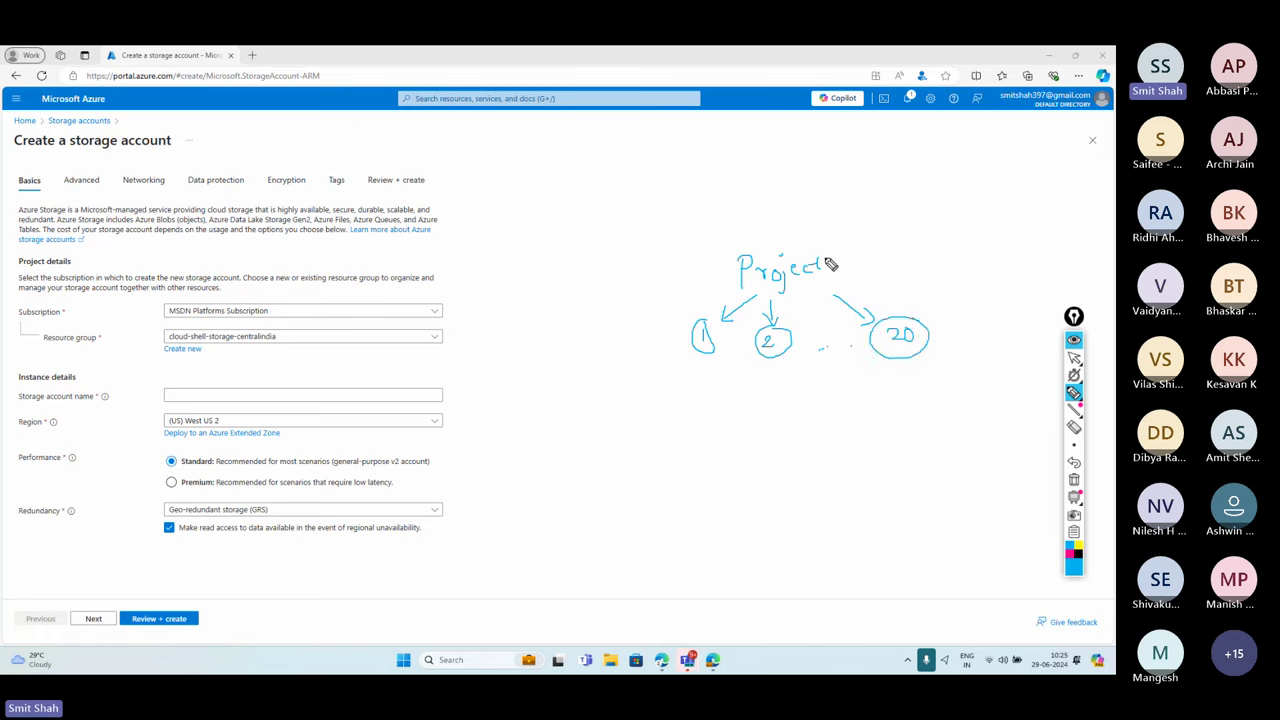
{"action": "mouse_move", "coordinate": [855, 248]}
{"action": "left_mouse_down"}
{"action": "mouse_move", "coordinate": [710, 256]}
{"action": "mouse_move", "coordinate": [772, 286]}
{"action": "mouse_move", "coordinate": [852, 256]}
{"action": "left_mouse_up"}
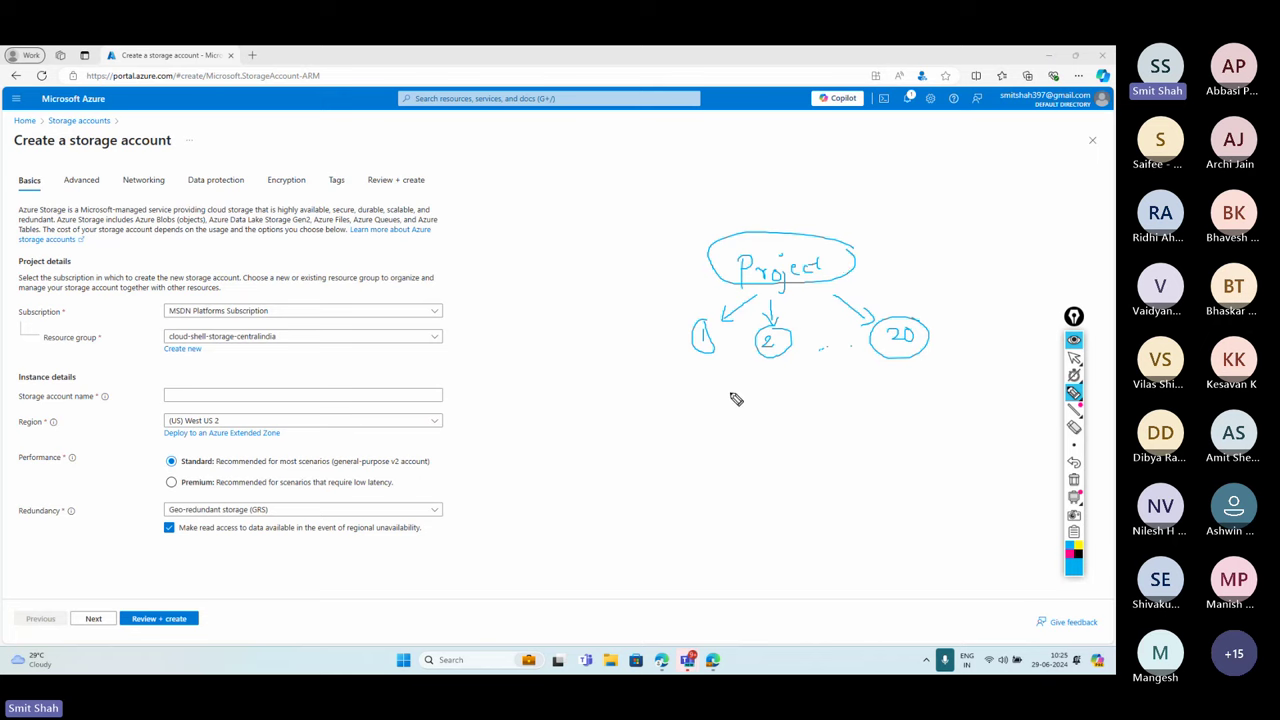
{"action": "key", "text": "ctrl+z"}
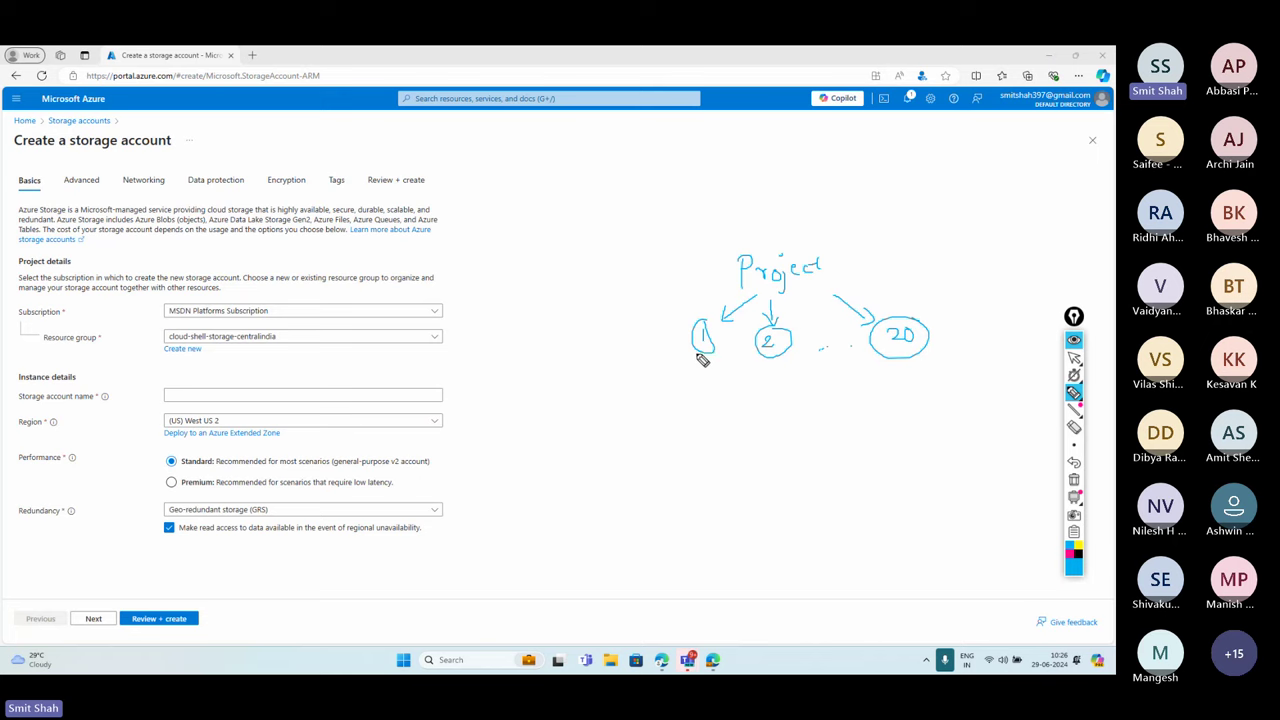
{"action": "left_click_drag", "start_coordinate": [701, 361], "coordinate": [708, 383]}
{"action": "mouse_move", "coordinate": [676, 413]}
{"action": "left_mouse_down"}
{"action": "mouse_move", "coordinate": [678, 428]}
{"action": "mouse_move", "coordinate": [711, 420]}
{"action": "mouse_move", "coordinate": [705, 432]}
{"action": "left_mouse_up"}
{"action": "mouse_move", "coordinate": [770, 360]}
{"action": "left_mouse_down"}
{"action": "mouse_move", "coordinate": [770, 392]}
{"action": "mouse_move", "coordinate": [777, 380]}
{"action": "mouse_move", "coordinate": [758, 425]}
{"action": "mouse_move", "coordinate": [811, 427]}
{"action": "left_mouse_up"}
Finish 12.2$ under circle 2, then undo the 12.2$ and 30$ cost notes
{"action": "key", "text": "ctrl+z"}
{"action": "left_click", "coordinate": [782, 422]}
{"action": "left_click", "coordinate": [851, 420]}
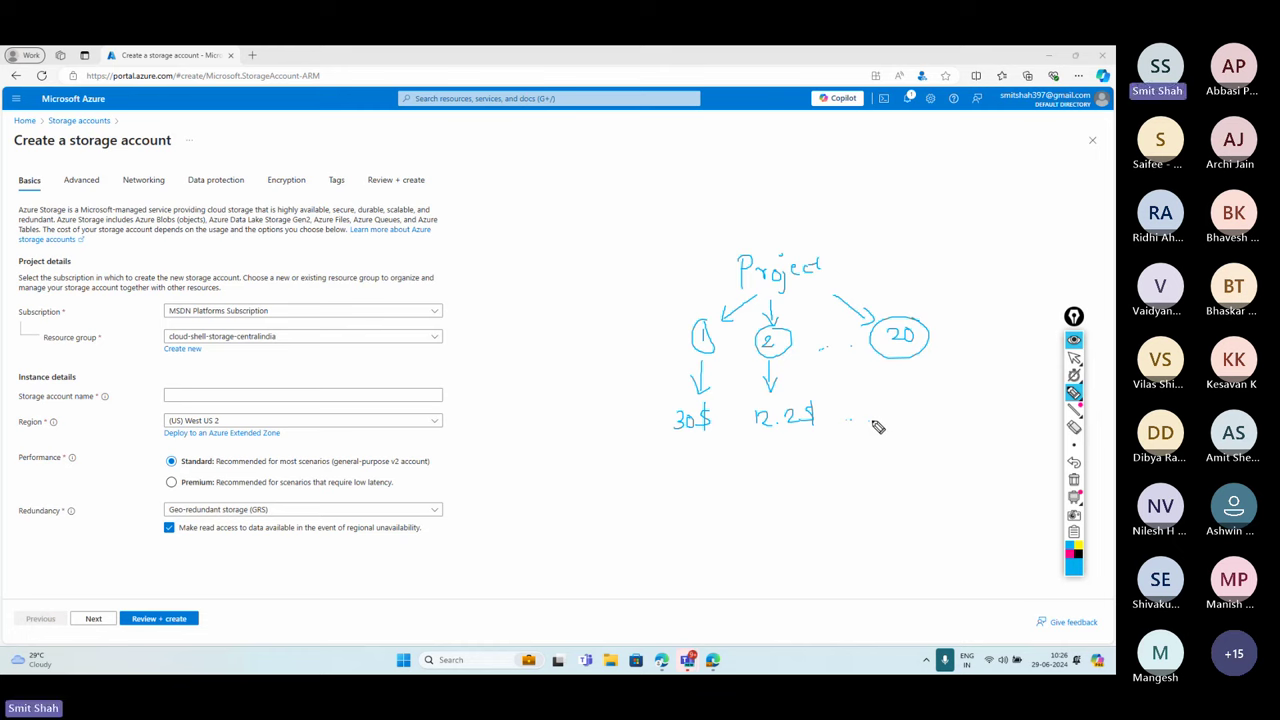
{"action": "left_click_drag", "start_coordinate": [876, 427], "coordinate": [797, 391]}
{"action": "left_click_drag", "start_coordinate": [852, 440], "coordinate": [849, 477]}
{"action": "key", "text": "ctrl+z"}
{"action": "key", "text": "ctrl+z"}
{"action": "key", "text": "ctrl+z"}
{"action": "key", "text": "ctrl+z"}
{"action": "key", "text": "ctrl+z"}
{"action": "key", "text": "ctrl+z"}
{"action": "key", "text": "ctrl+z"}
{"action": "key", "text": "ctrl+z"}
{"action": "key", "text": "ctrl+z"}
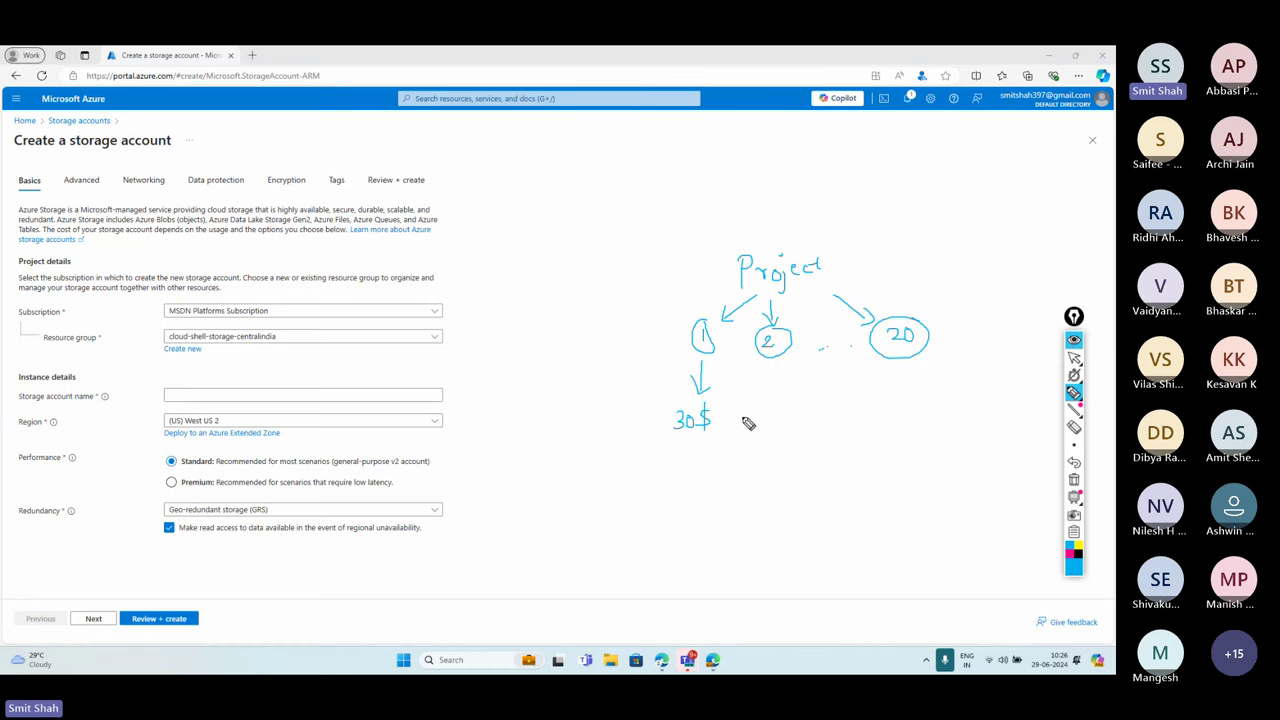
{"action": "key", "text": "ctrl+z"}
{"action": "key", "text": "ctrl+z"}
{"action": "key", "text": "ctrl+z"}
{"action": "key", "text": "ctrl+z"}
{"action": "key", "text": "ctrl+z"}
Draw arrows from circles 1, 2 and 20 converging on a 'resource group' label
{"action": "left_click_drag", "start_coordinate": [708, 356], "coordinate": [740, 416]}
{"action": "left_click_drag", "start_coordinate": [740, 392], "coordinate": [740, 416]}
{"action": "mouse_move", "coordinate": [777, 366]}
{"action": "left_mouse_down"}
{"action": "mouse_move", "coordinate": [776, 420]}
{"action": "mouse_move", "coordinate": [808, 416]}
{"action": "left_mouse_up"}
{"action": "mouse_move", "coordinate": [857, 366]}
{"action": "left_mouse_down"}
{"action": "mouse_move", "coordinate": [818, 418]}
{"action": "mouse_move", "coordinate": [840, 418]}
{"action": "left_mouse_up"}
{"action": "mouse_move", "coordinate": [716, 440]}
{"action": "left_mouse_down"}
{"action": "mouse_move", "coordinate": [724, 458]}
{"action": "mouse_move", "coordinate": [814, 443]}
{"action": "mouse_move", "coordinate": [922, 458]}
{"action": "left_mouse_up"}
Draw an ellipse around the handwritten 'resource Group' label
{"action": "left_click_drag", "start_coordinate": [930, 424], "coordinate": [938, 438]}
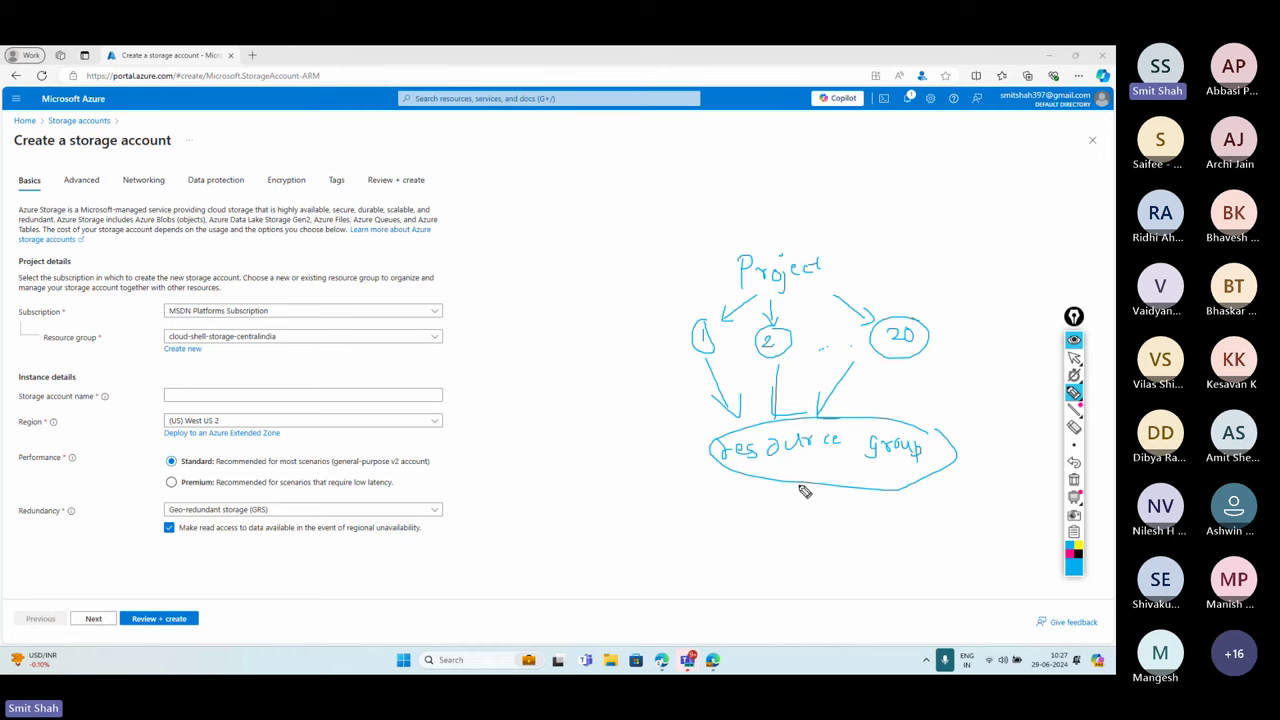
{"action": "left_click", "coordinate": [1074, 480]}
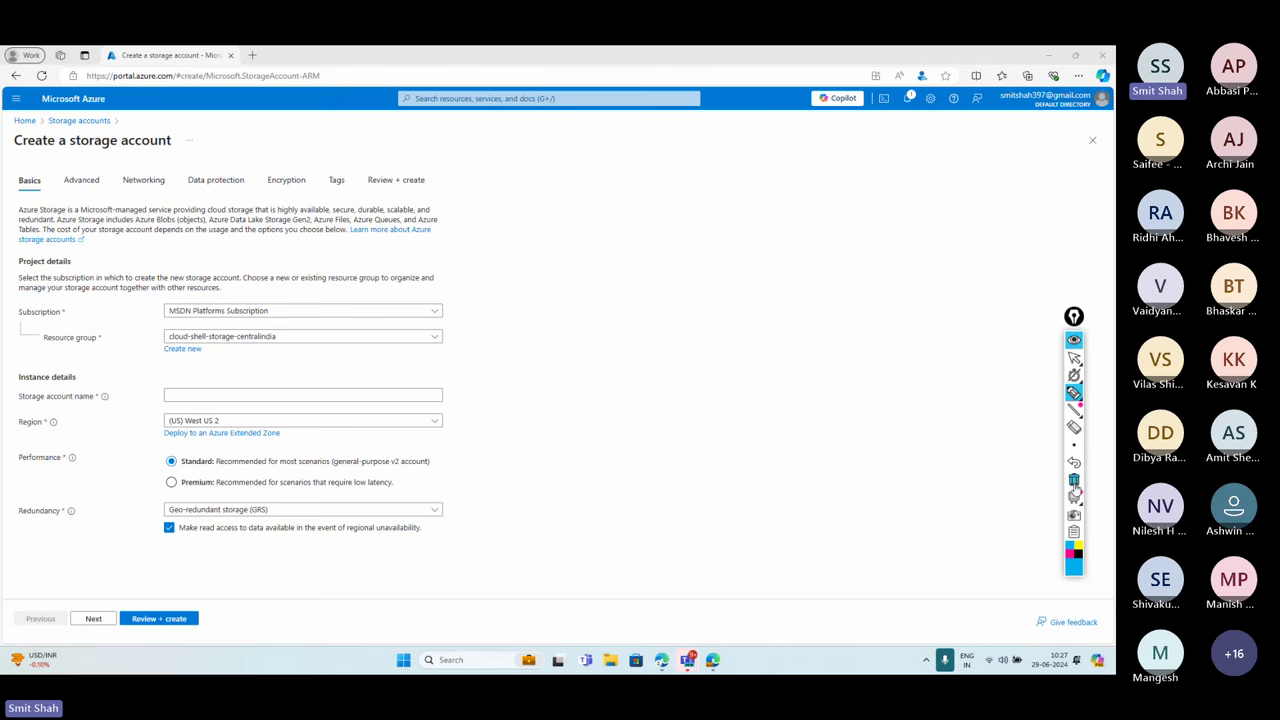
{"action": "left_click", "coordinate": [1074, 357]}
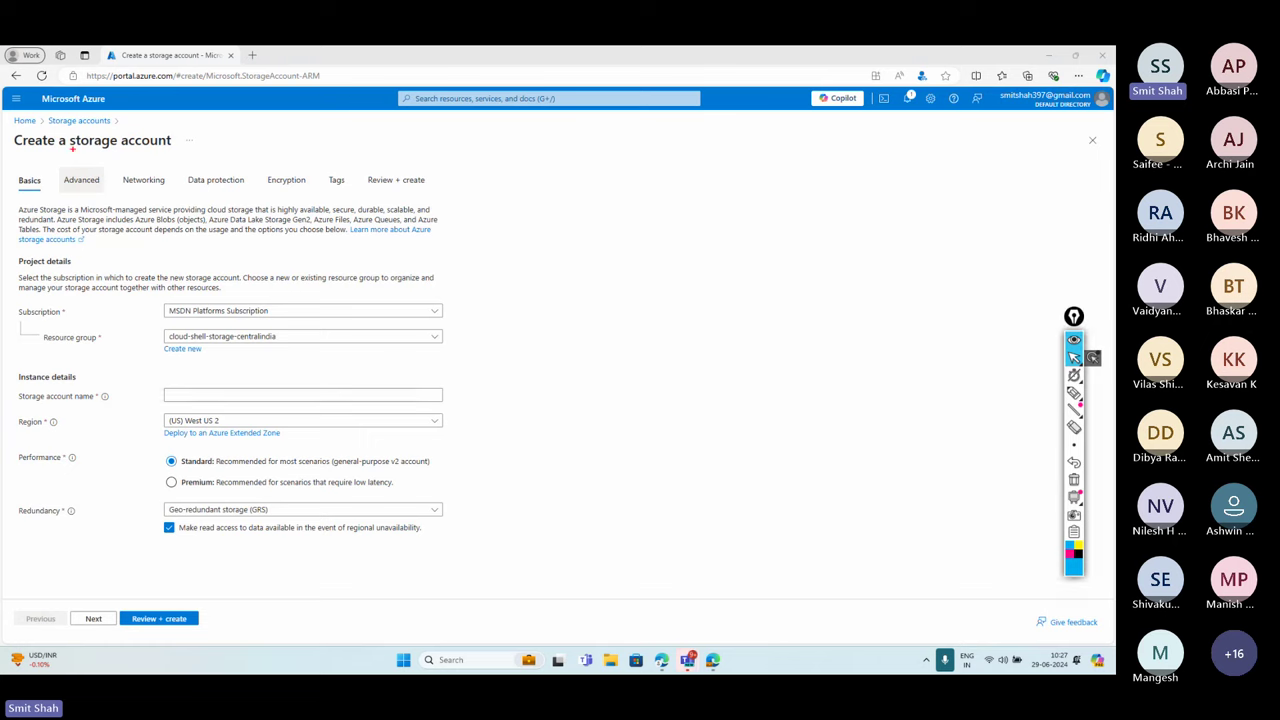
{"action": "left_click_drag", "start_coordinate": [62, 130], "coordinate": [188, 150]}
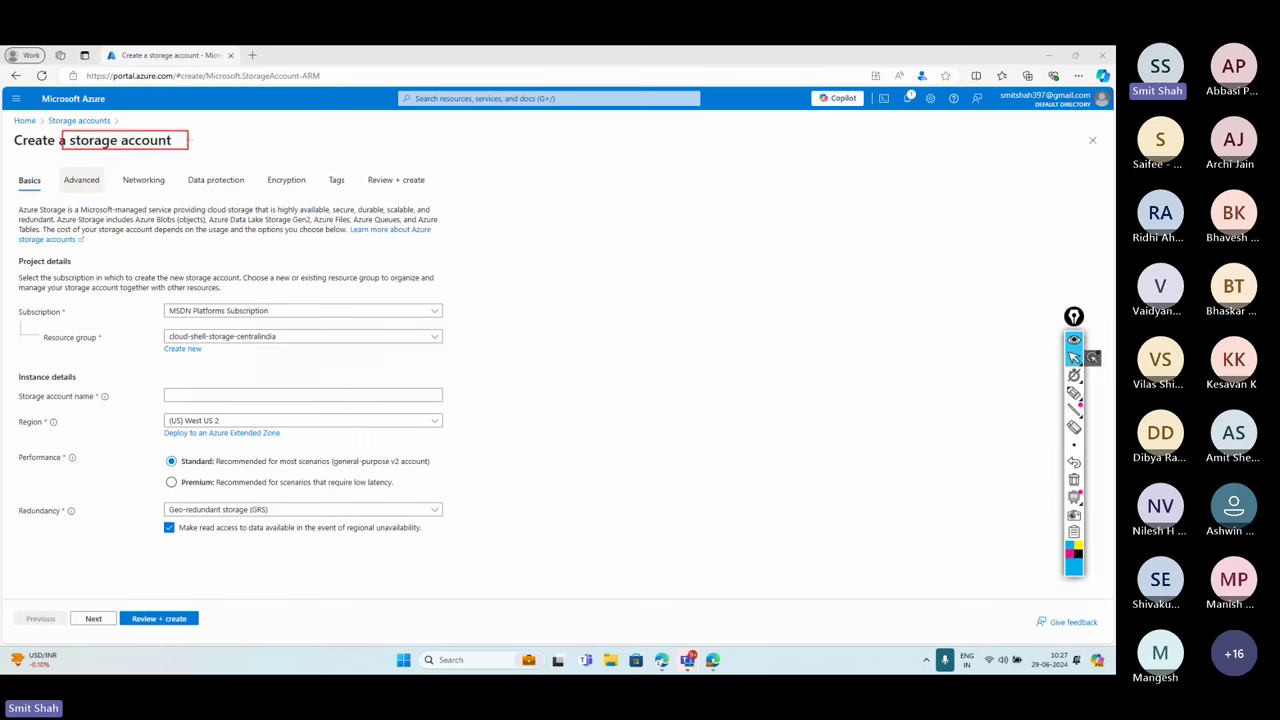
{"action": "left_click", "coordinate": [1090, 356]}
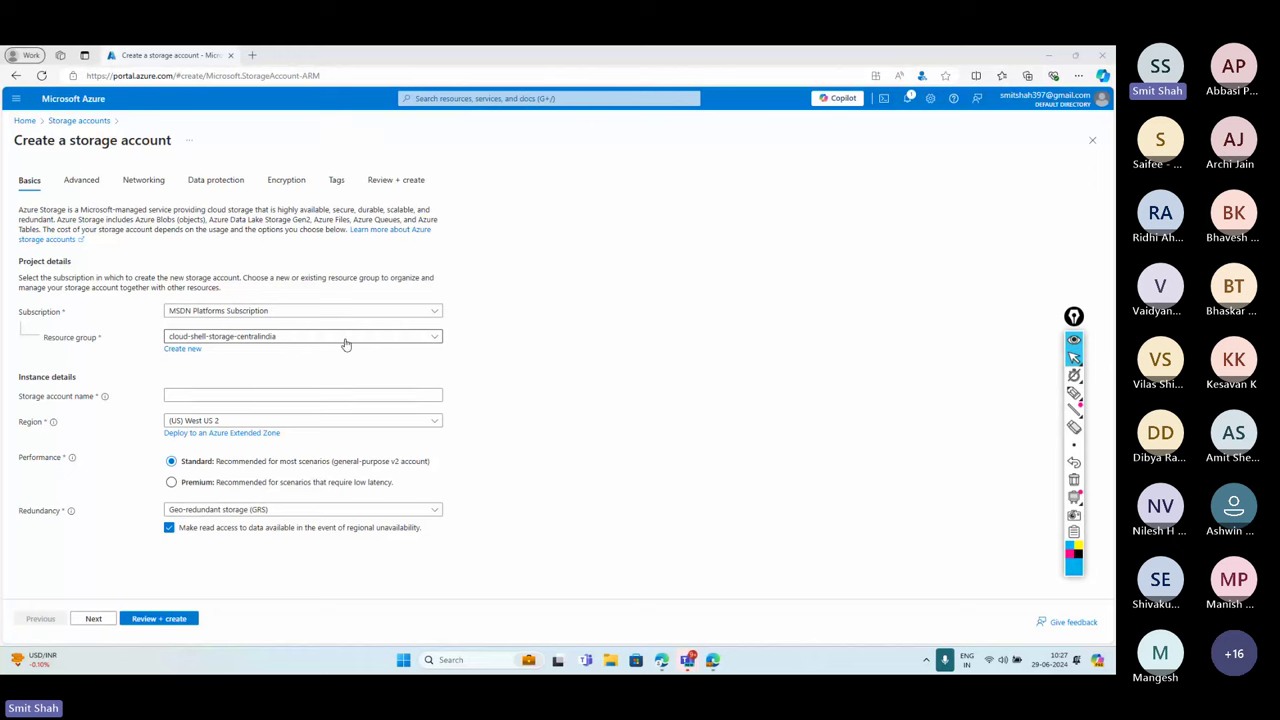
Create a new resource group named webinarrg for the storage account
{"action": "left_click", "coordinate": [182, 350]}
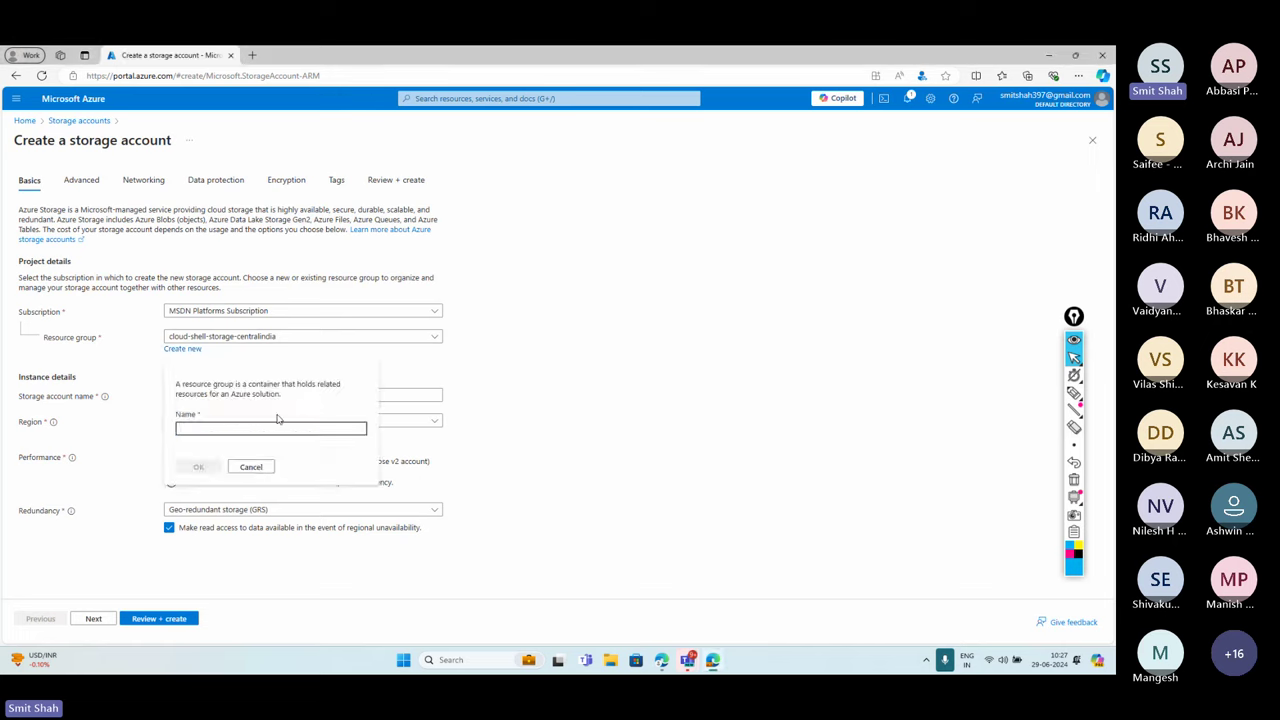
{"action": "type", "text": "webinar"}
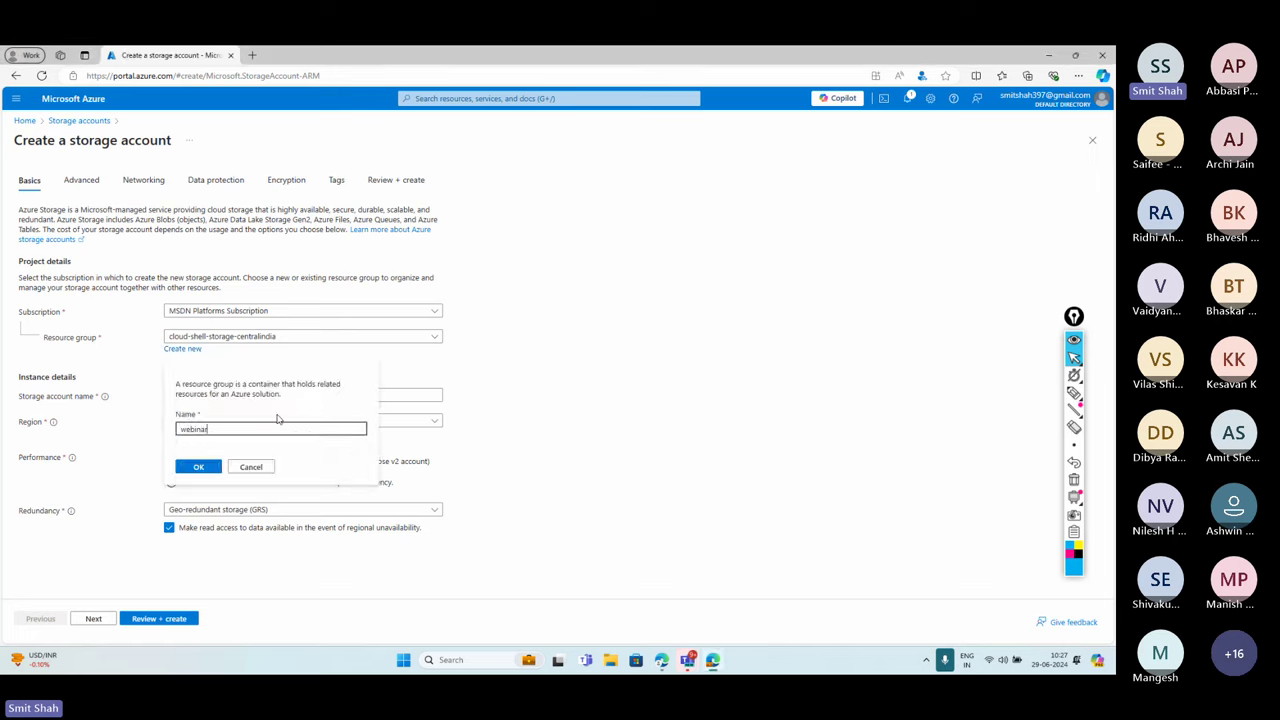
{"action": "type", "text": "rg"}
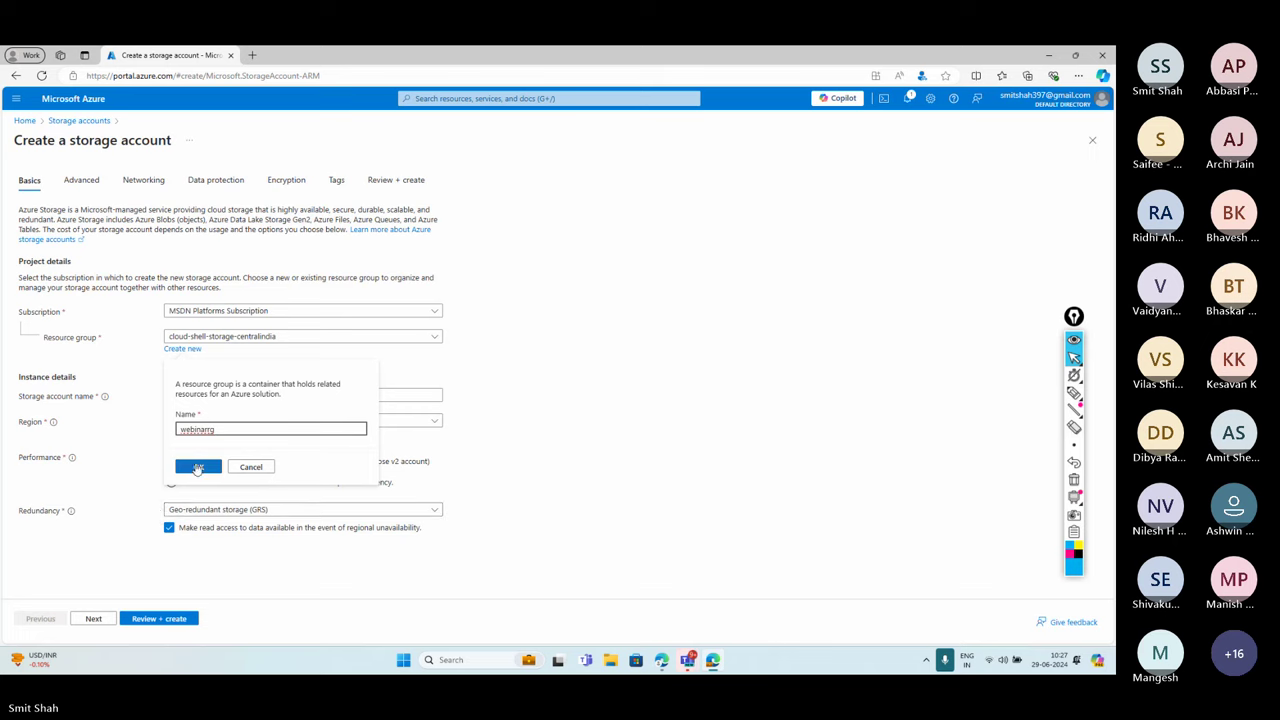
{"action": "left_click", "coordinate": [197, 466]}
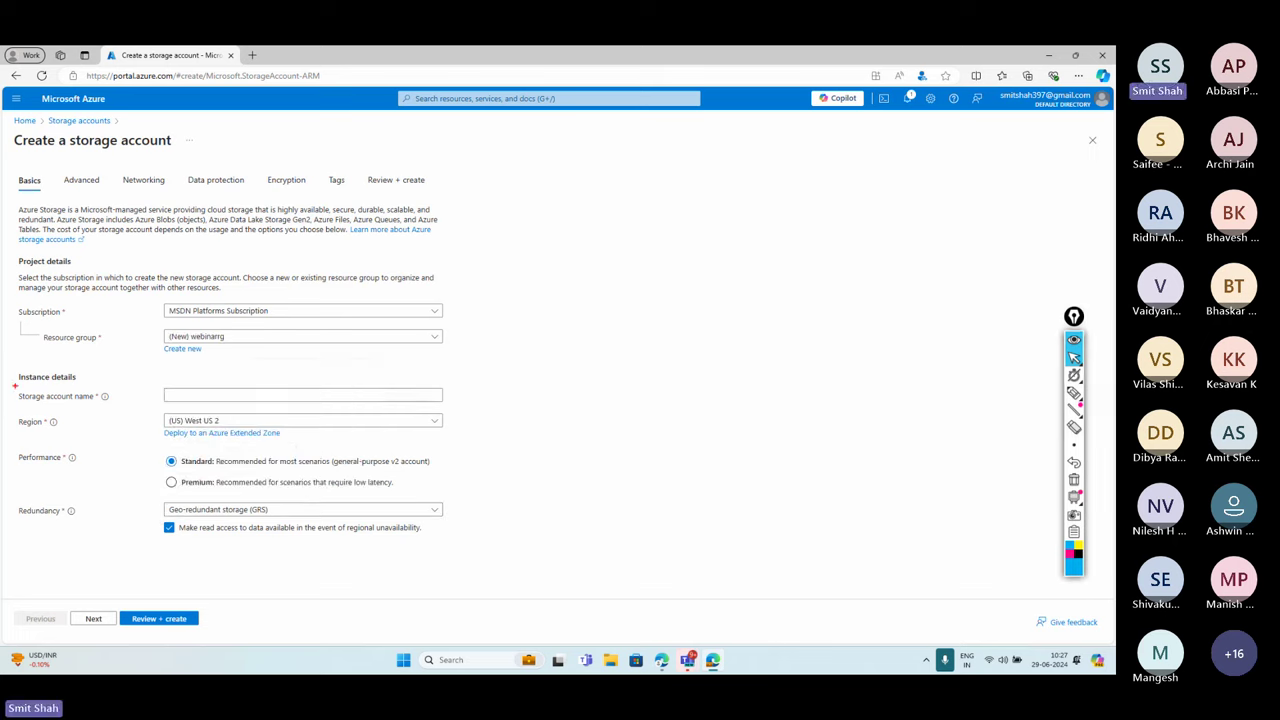
Outline the name setting and enter 'webinarstorageres' as the storage account name
{"action": "left_click_drag", "start_coordinate": [14, 384], "coordinate": [120, 410]}
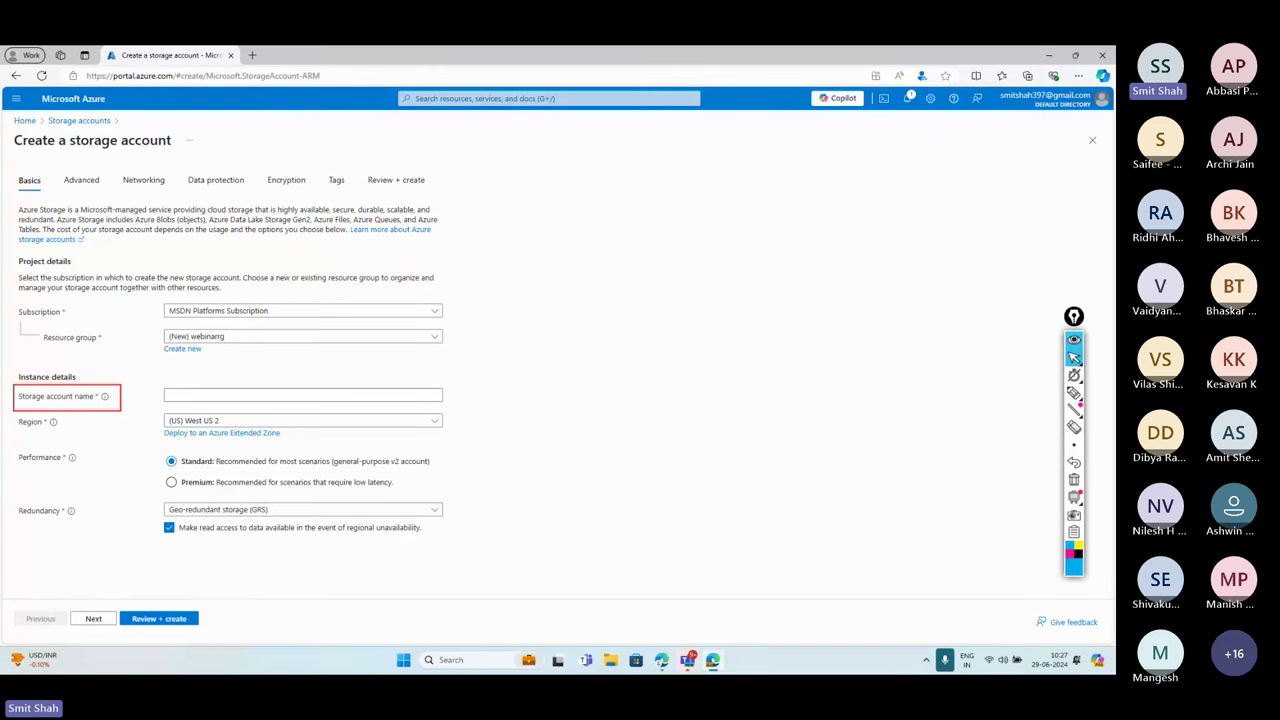
{"action": "left_click", "coordinate": [201, 396]}
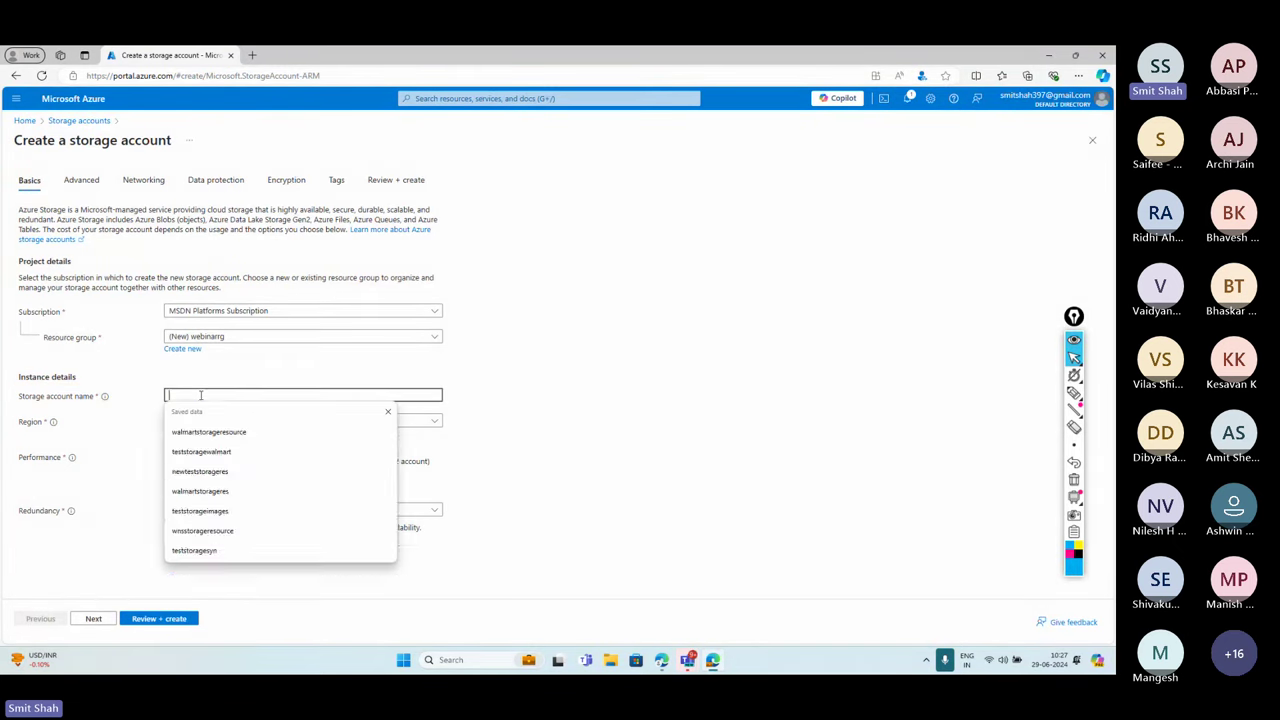
{"action": "type", "text": "webinarstoragered"}
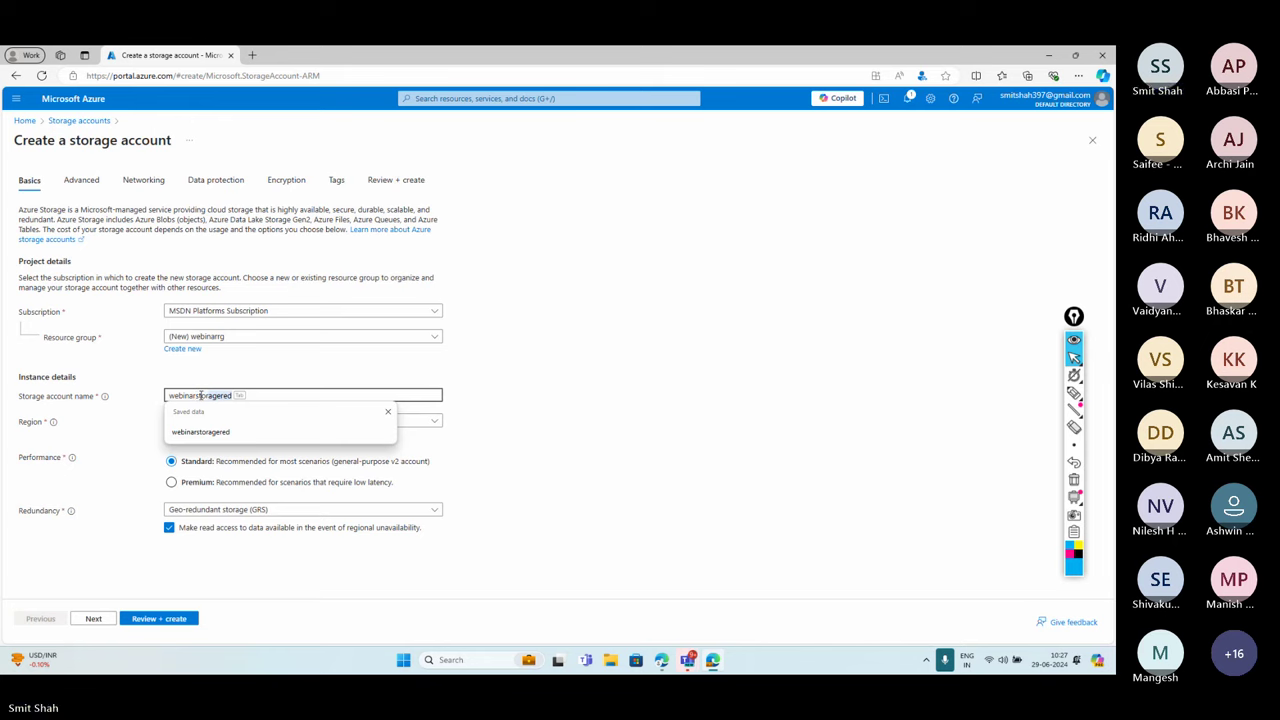
{"action": "key", "text": "BackSpace"}
{"action": "type", "text": "s"}
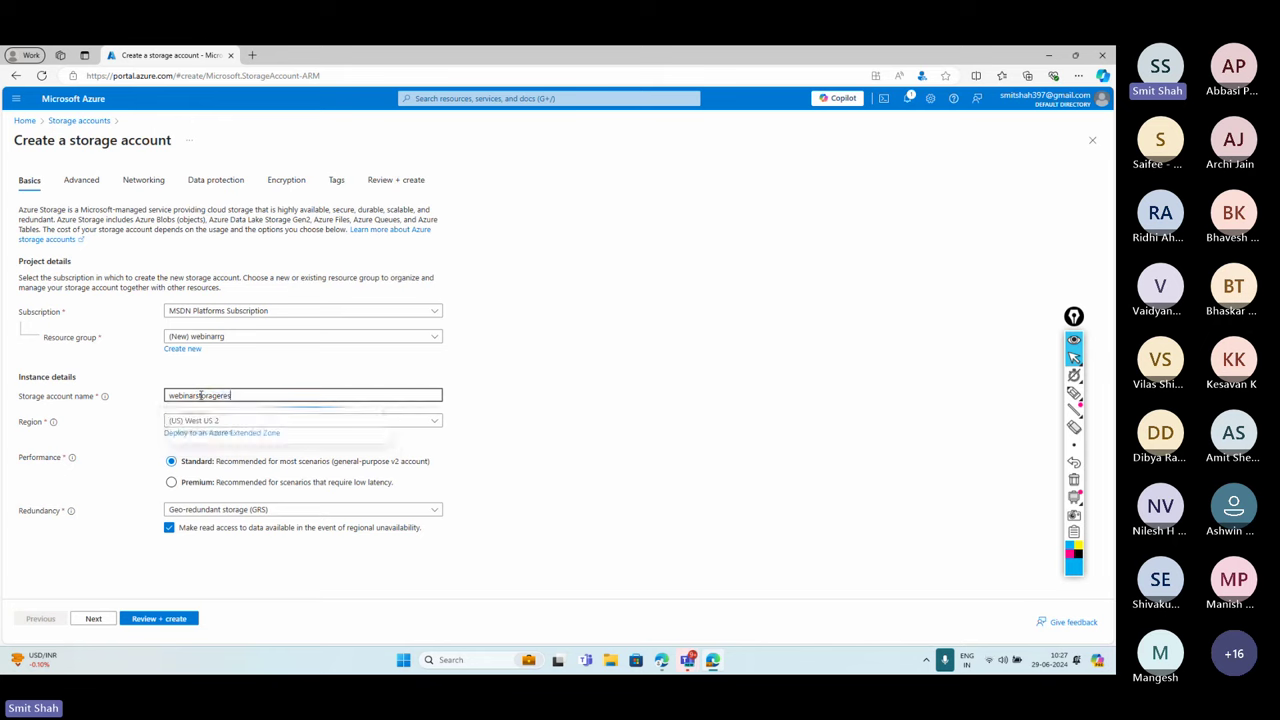
{"action": "left_click", "coordinate": [646, 432]}
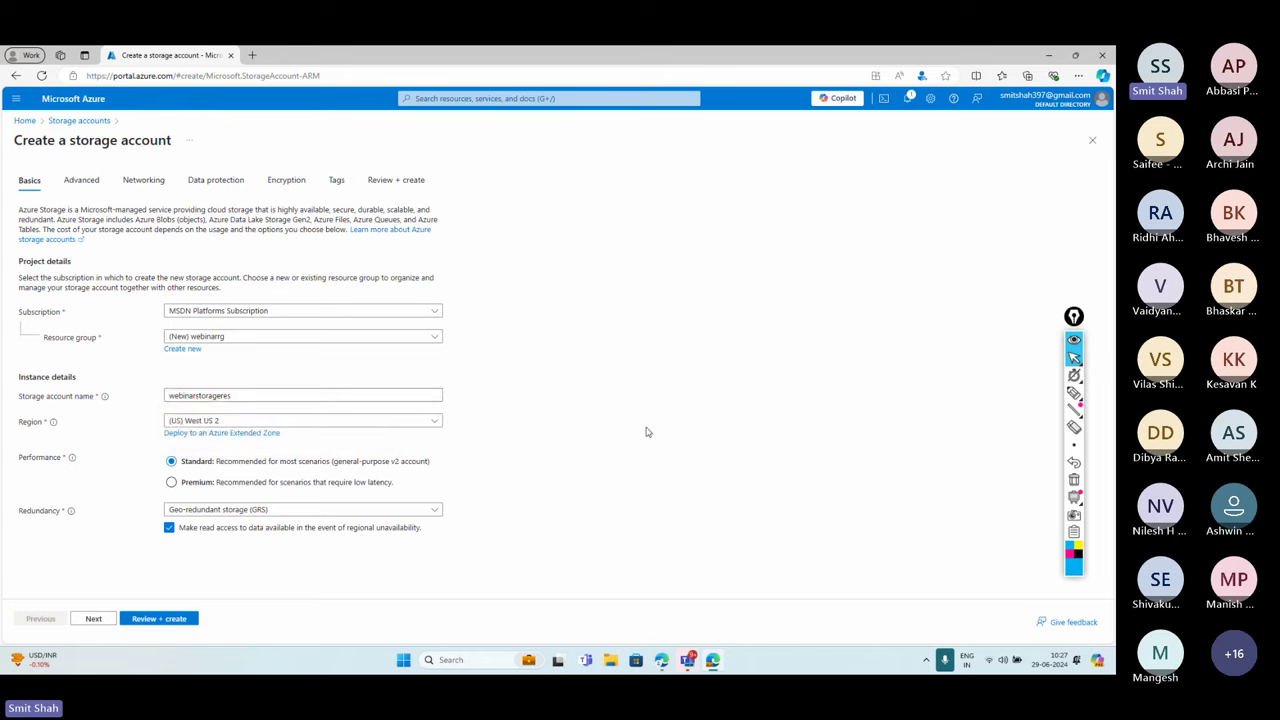
Replace the name with 'abc' to show the name-already-taken error
{"action": "double_click", "coordinate": [412, 392]}
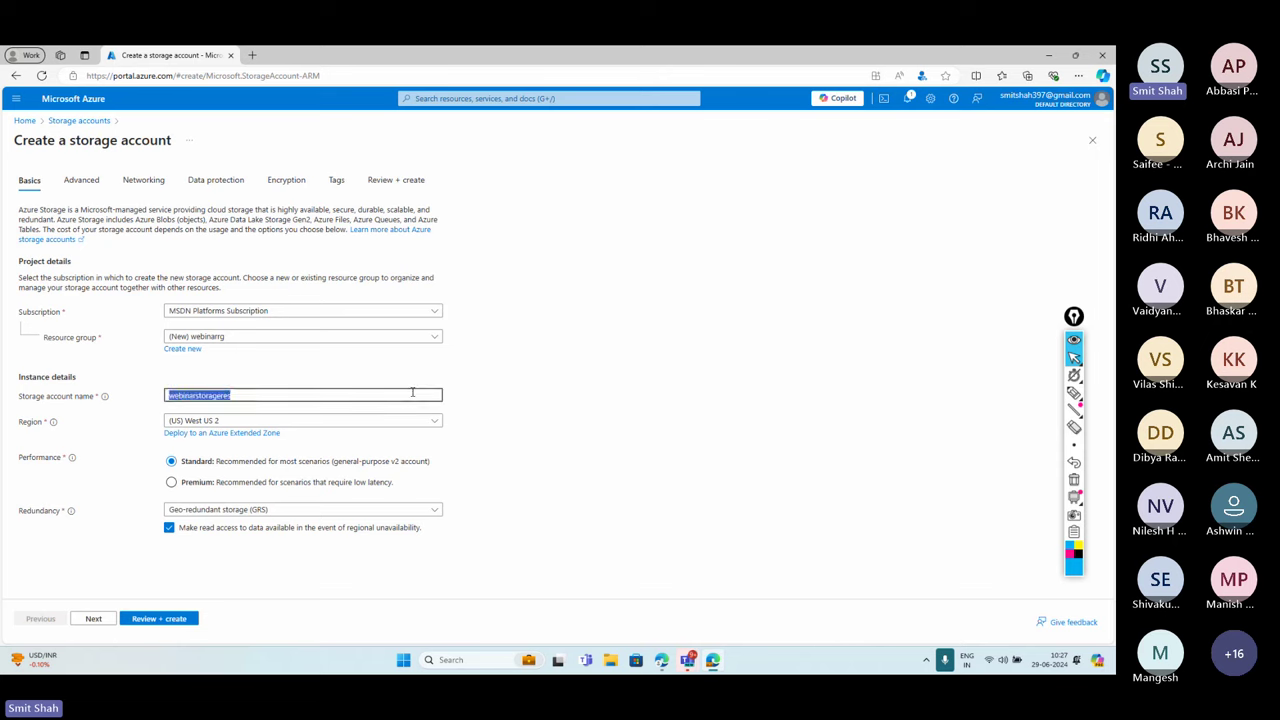
{"action": "type", "text": "abc"}
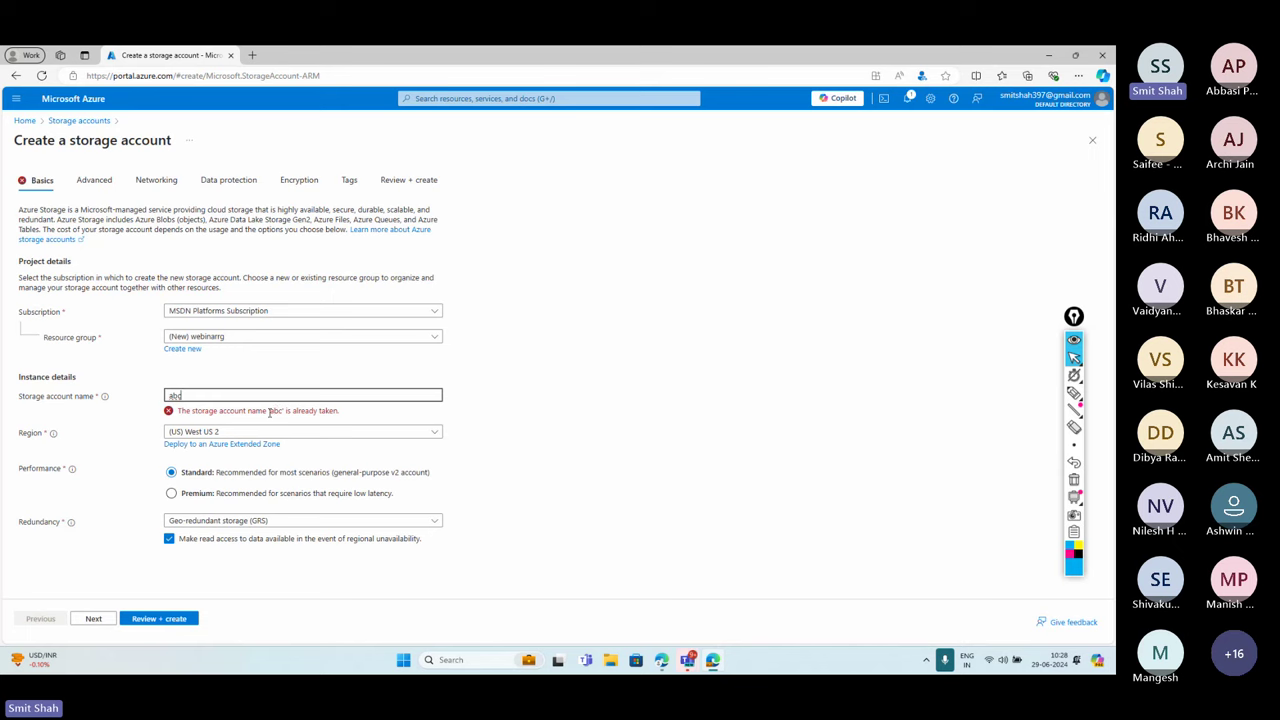
{"action": "left_click", "coordinate": [269, 412]}
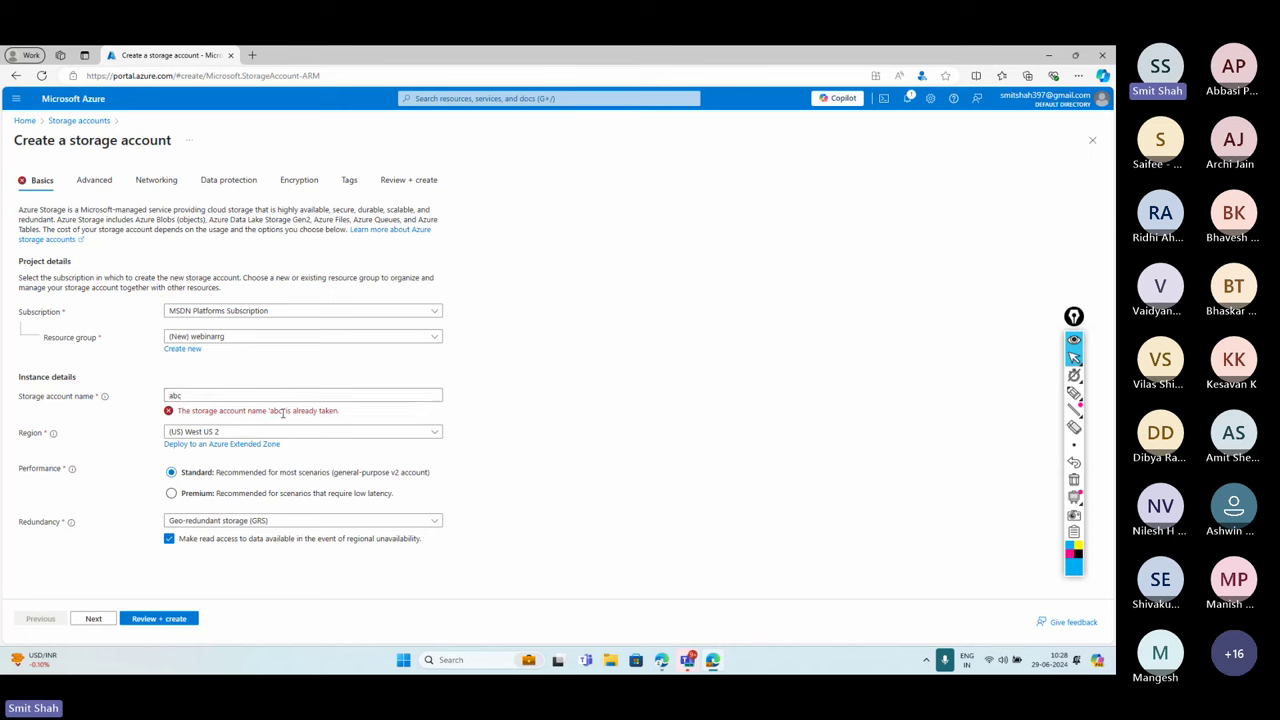
{"action": "double_click", "coordinate": [277, 411]}
Replace 'abc' with 'webinarstorageres' again, clearing the error
{"action": "left_click", "coordinate": [208, 396]}
{"action": "double_click", "coordinate": [209, 394]}
{"action": "type", "text": "webinarstoragered"}
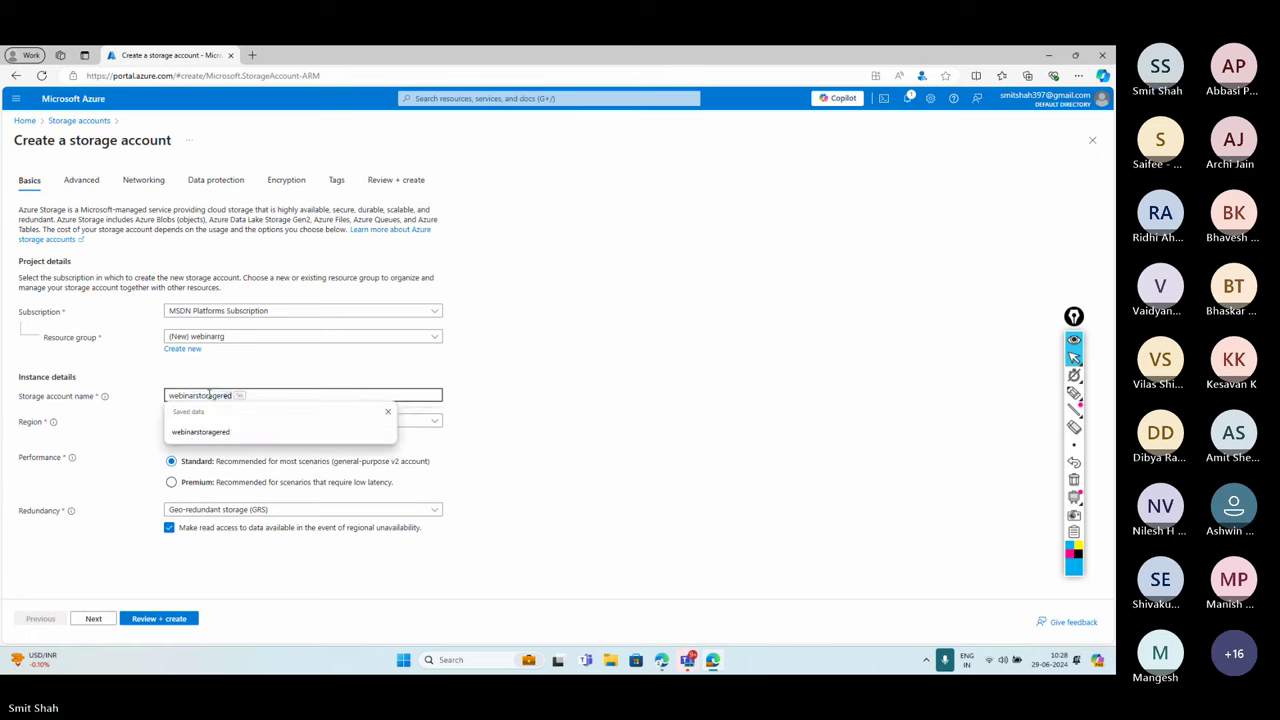
{"action": "key", "text": "BackSpace"}
{"action": "type", "text": "s"}
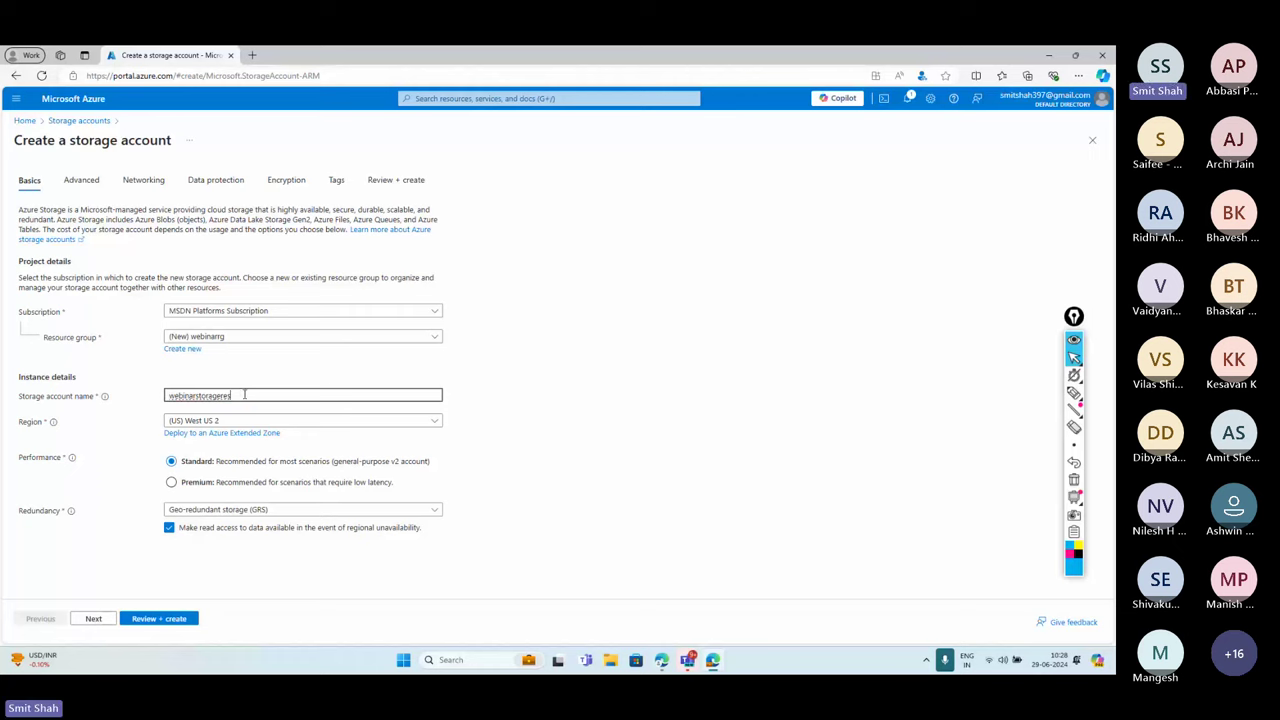
{"action": "left_click_drag", "start_coordinate": [246, 395], "coordinate": [166, 395]}
{"action": "left_click", "coordinate": [636, 419]}
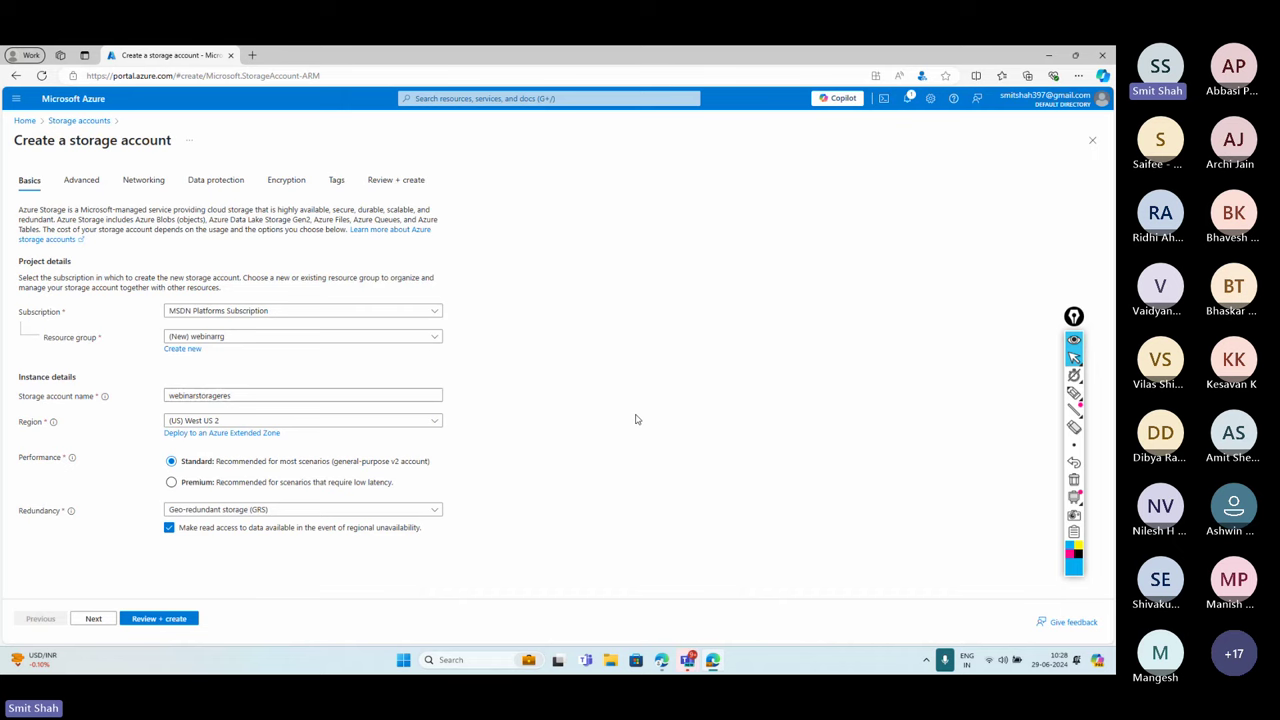
{"action": "left_click_drag", "start_coordinate": [14, 408], "coordinate": [74, 442]}
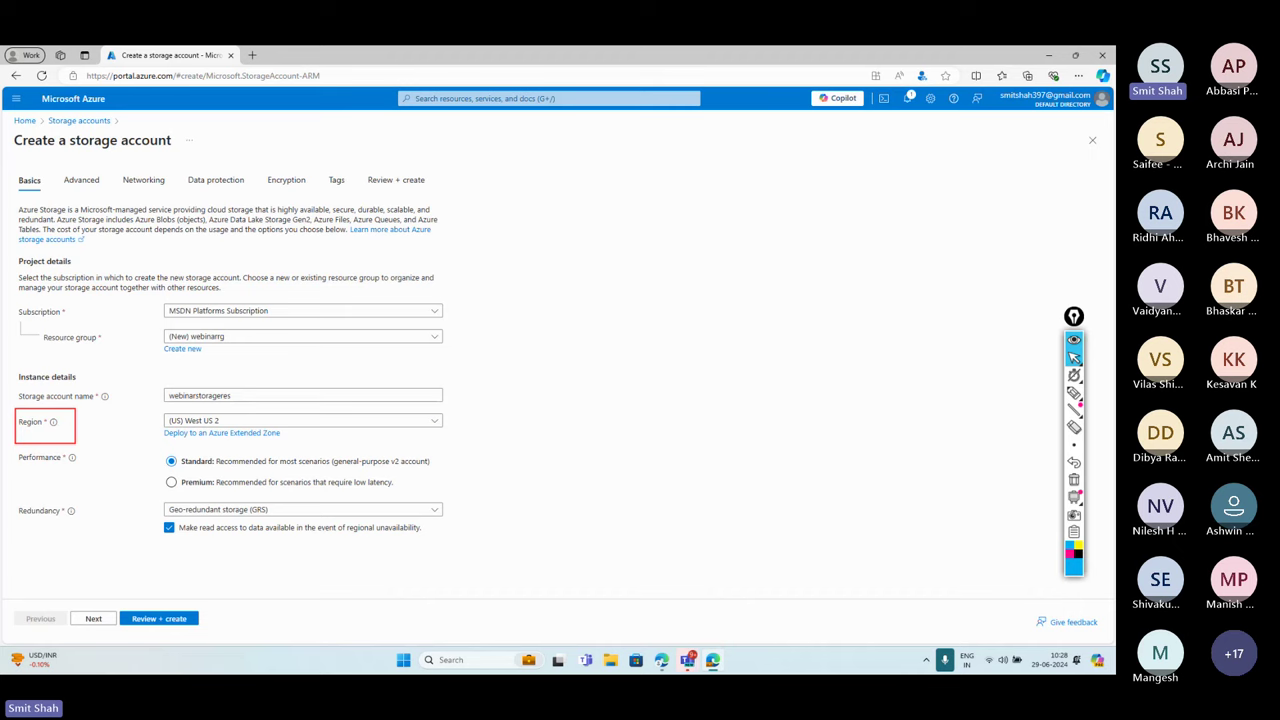
{"action": "left_click", "coordinate": [303, 420]}
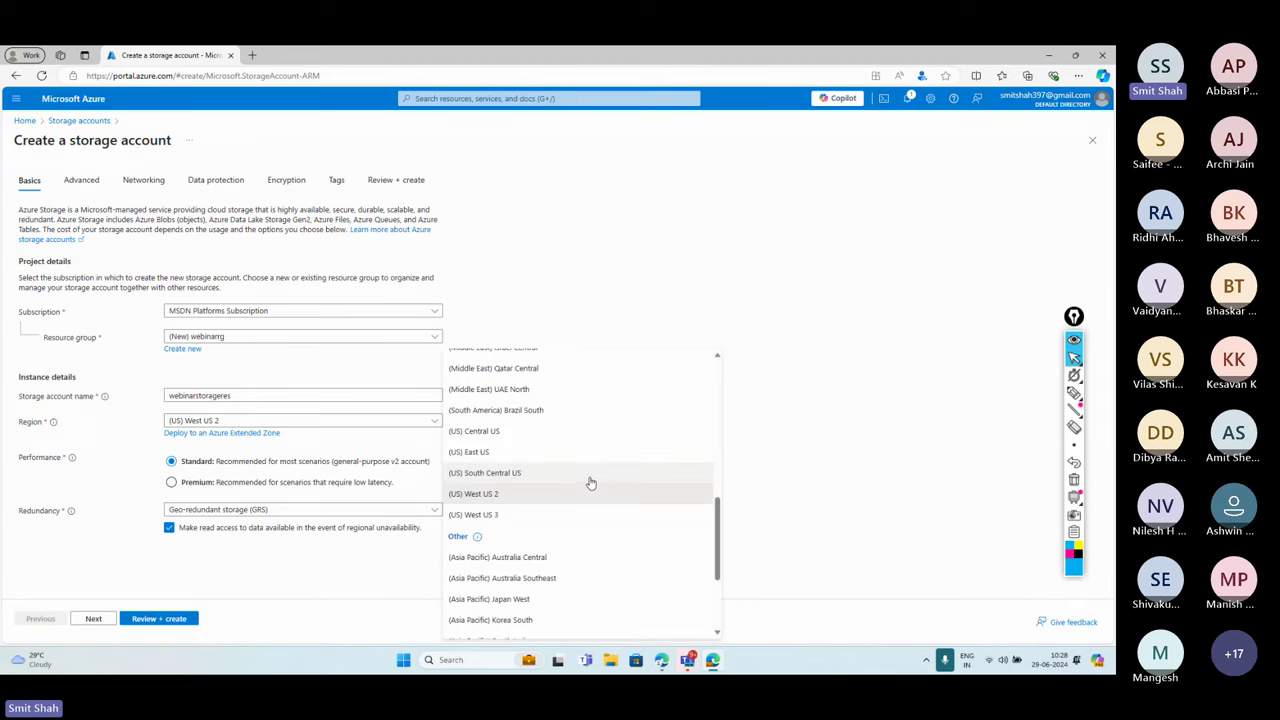
{"action": "left_click", "coordinate": [790, 458]}
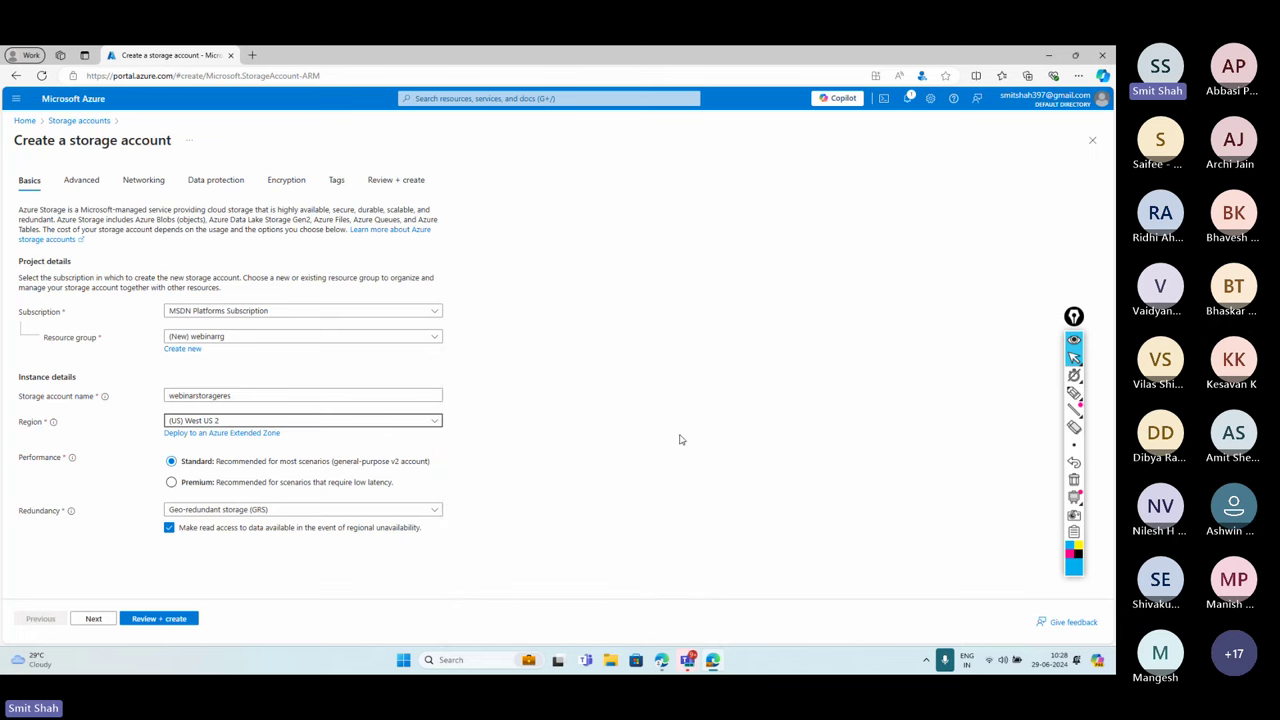
{"action": "left_click_drag", "start_coordinate": [651, 405], "coordinate": [651, 425]}
{"action": "left_click_drag", "start_coordinate": [683, 413], "coordinate": [714, 422]}
{"action": "left_click_drag", "start_coordinate": [717, 414], "coordinate": [748, 430]}
{"action": "mouse_move", "coordinate": [748, 422]}
{"action": "left_mouse_down"}
{"action": "mouse_move", "coordinate": [763, 428]}
{"action": "mouse_move", "coordinate": [750, 458]}
{"action": "left_mouse_up"}
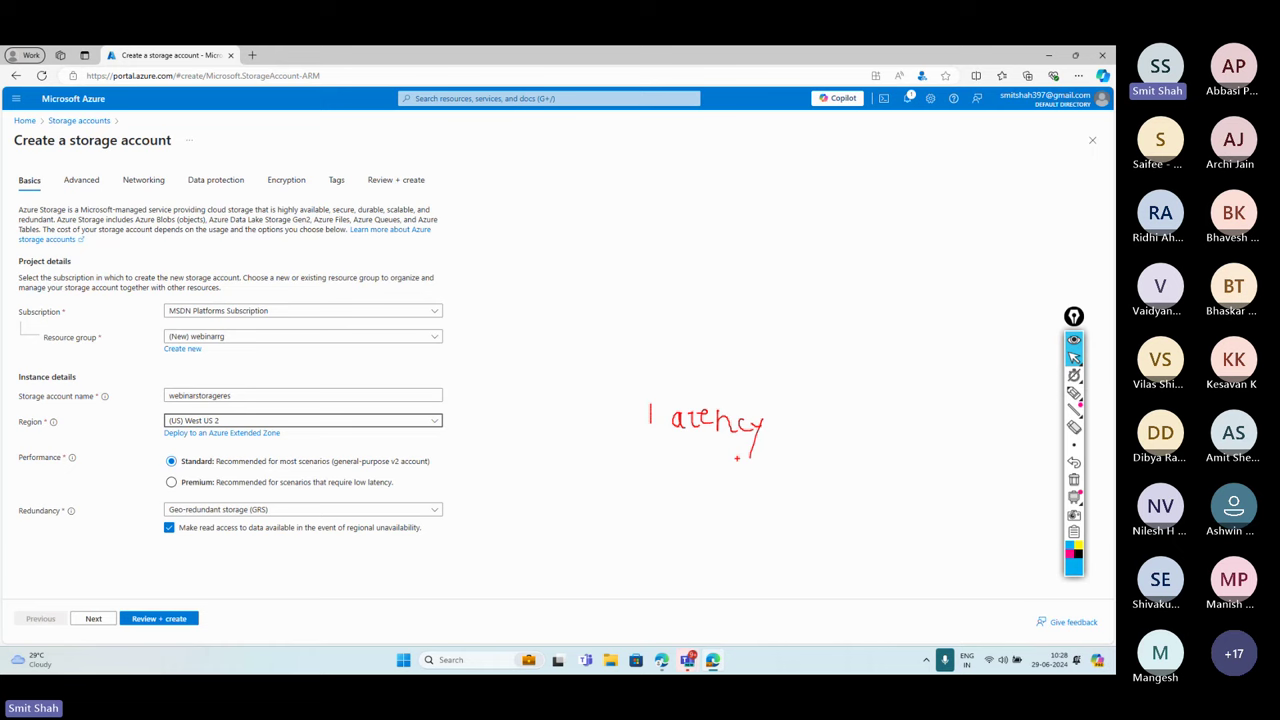
{"action": "key", "text": "Escape"}
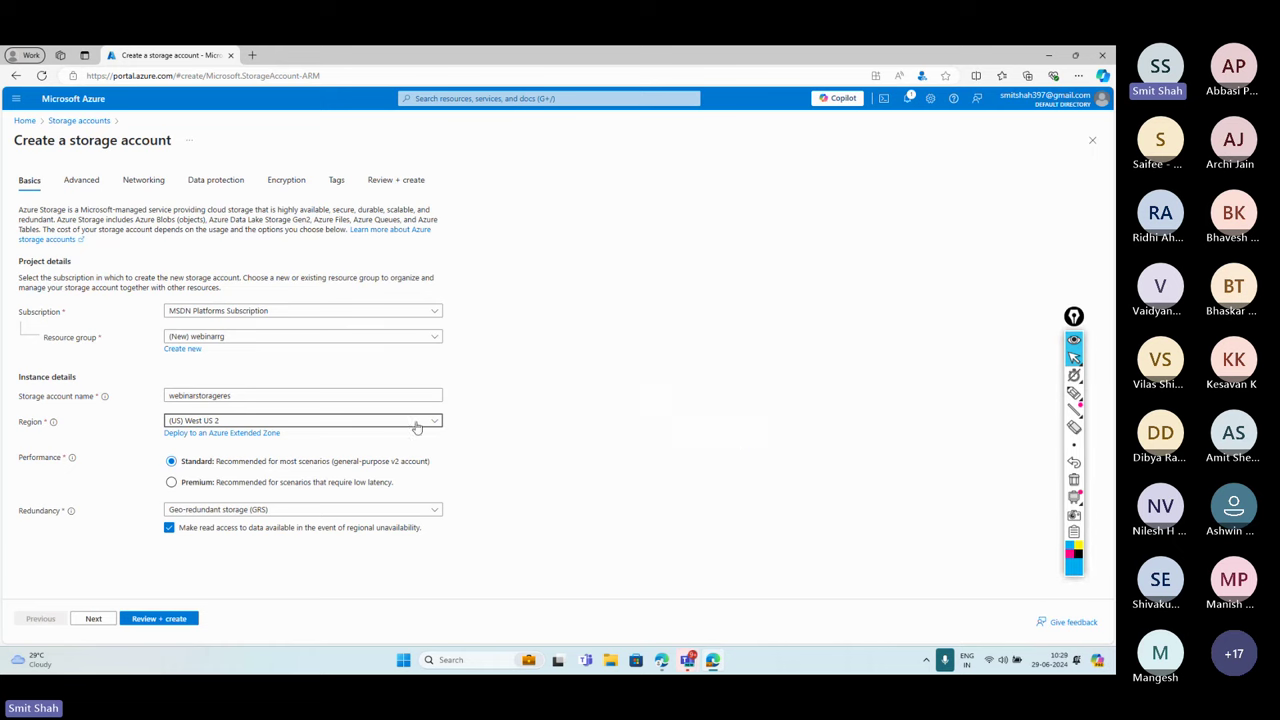
{"action": "left_click", "coordinate": [416, 424]}
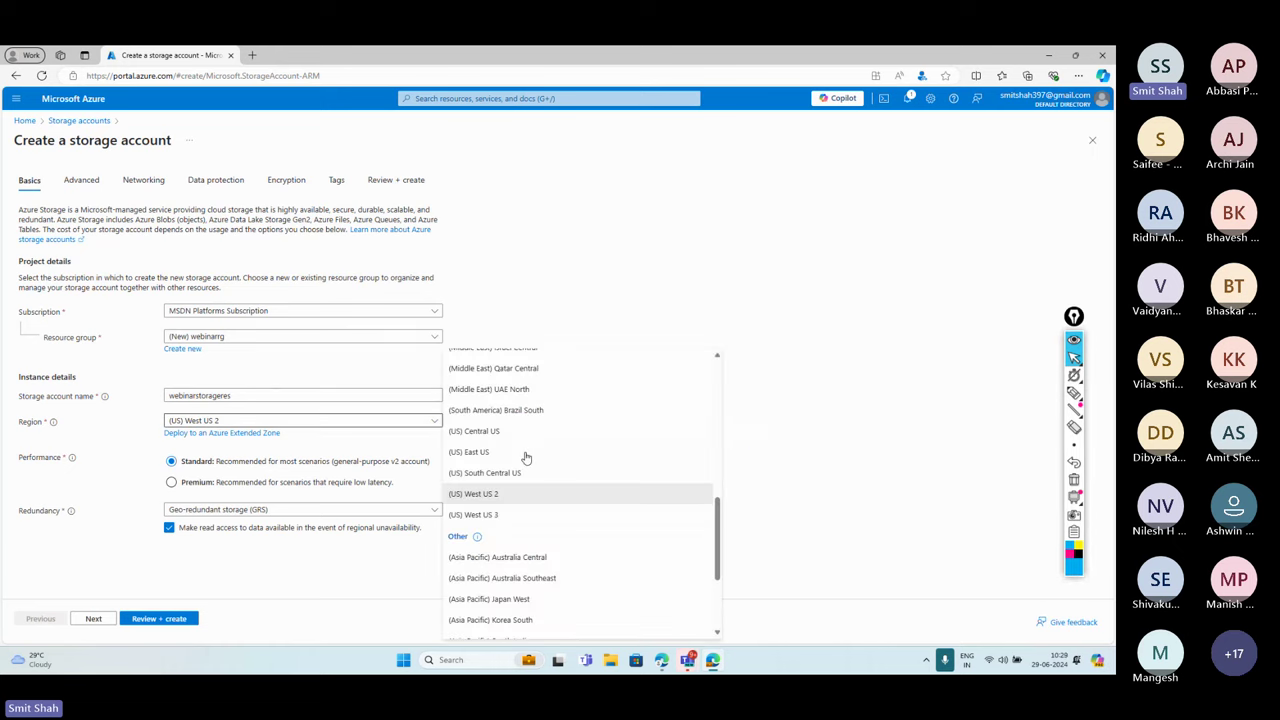
{"action": "left_click", "coordinate": [811, 470]}
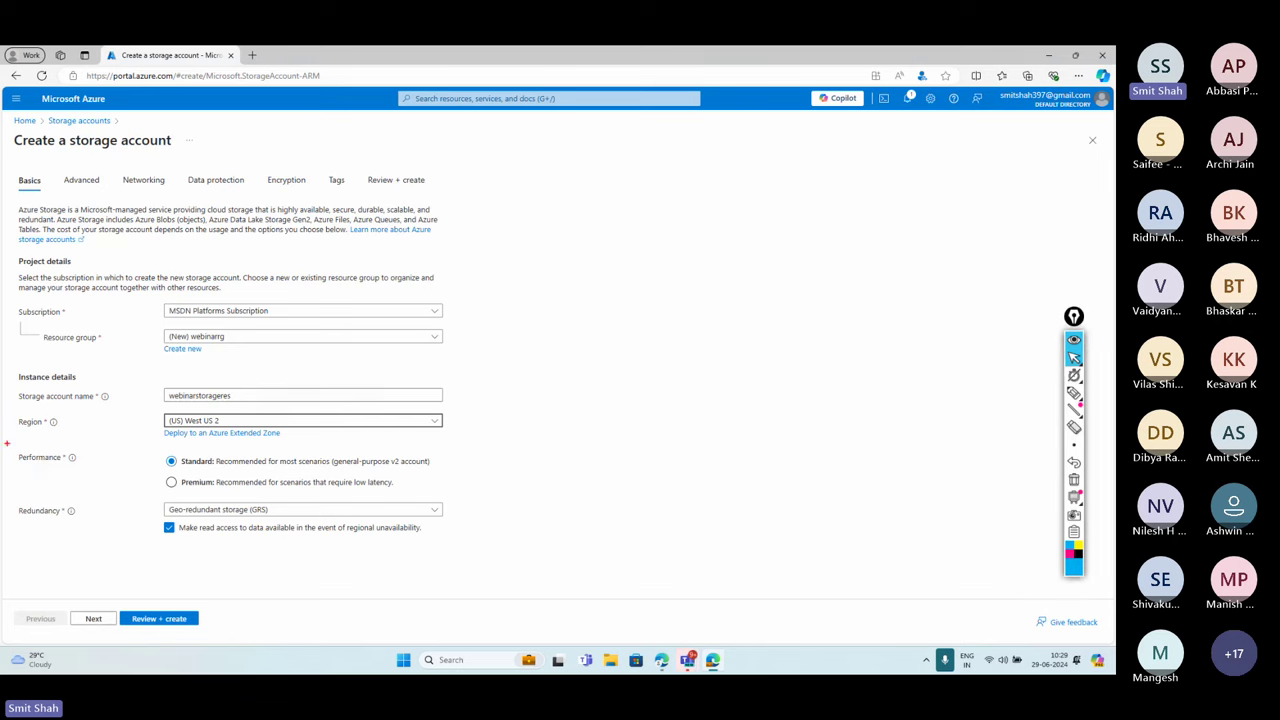
{"action": "left_click_drag", "start_coordinate": [6, 442], "coordinate": [492, 495]}
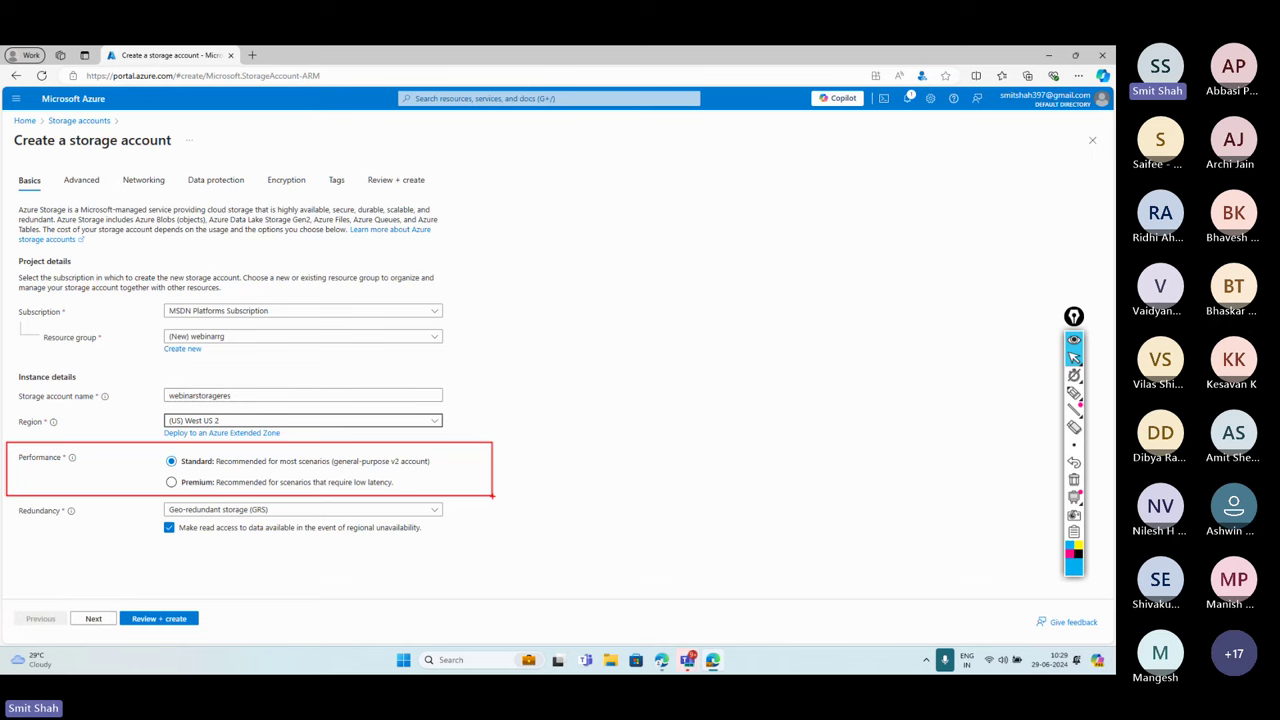
{"action": "left_click", "coordinate": [171, 482]}
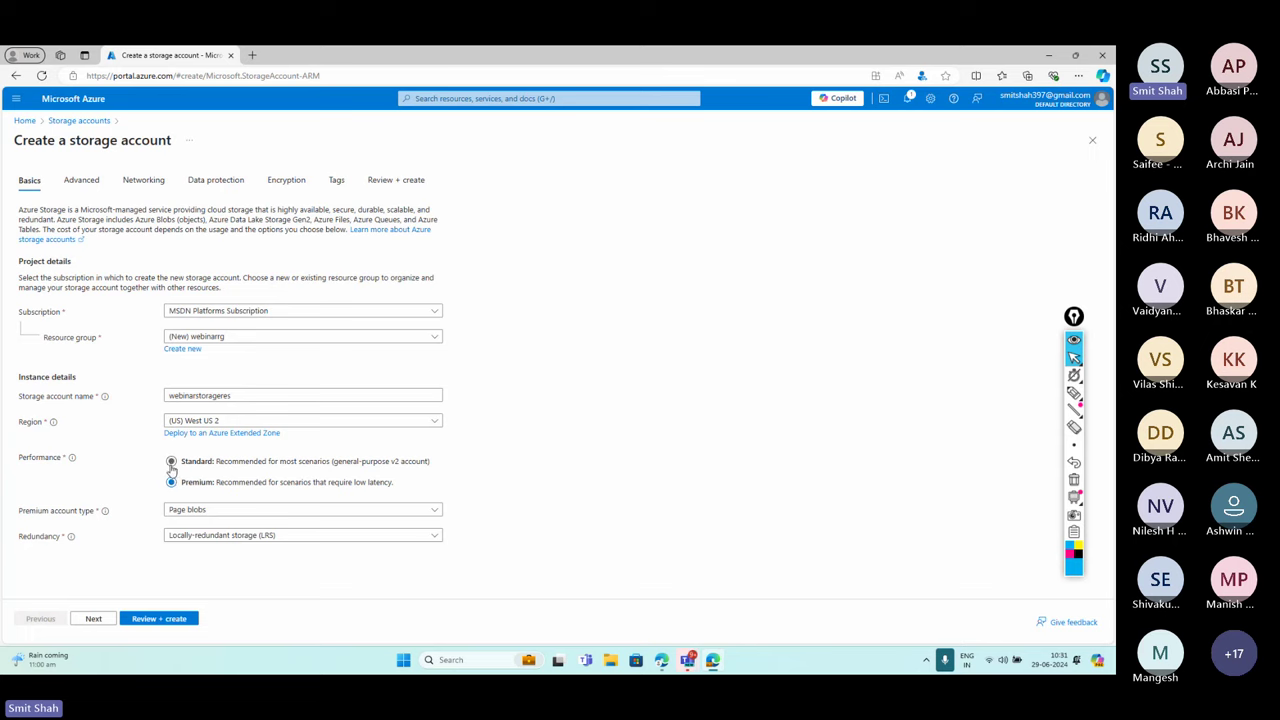
{"action": "left_click", "coordinate": [171, 464]}
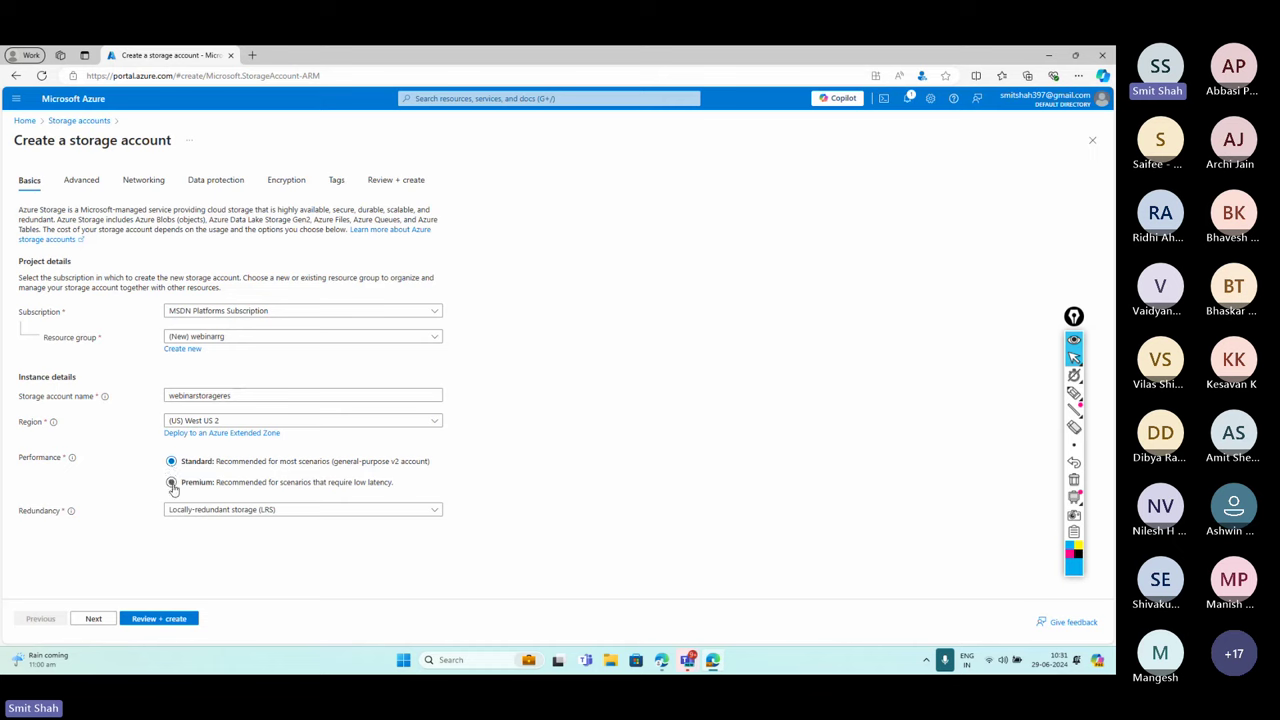
{"action": "left_click", "coordinate": [172, 483]}
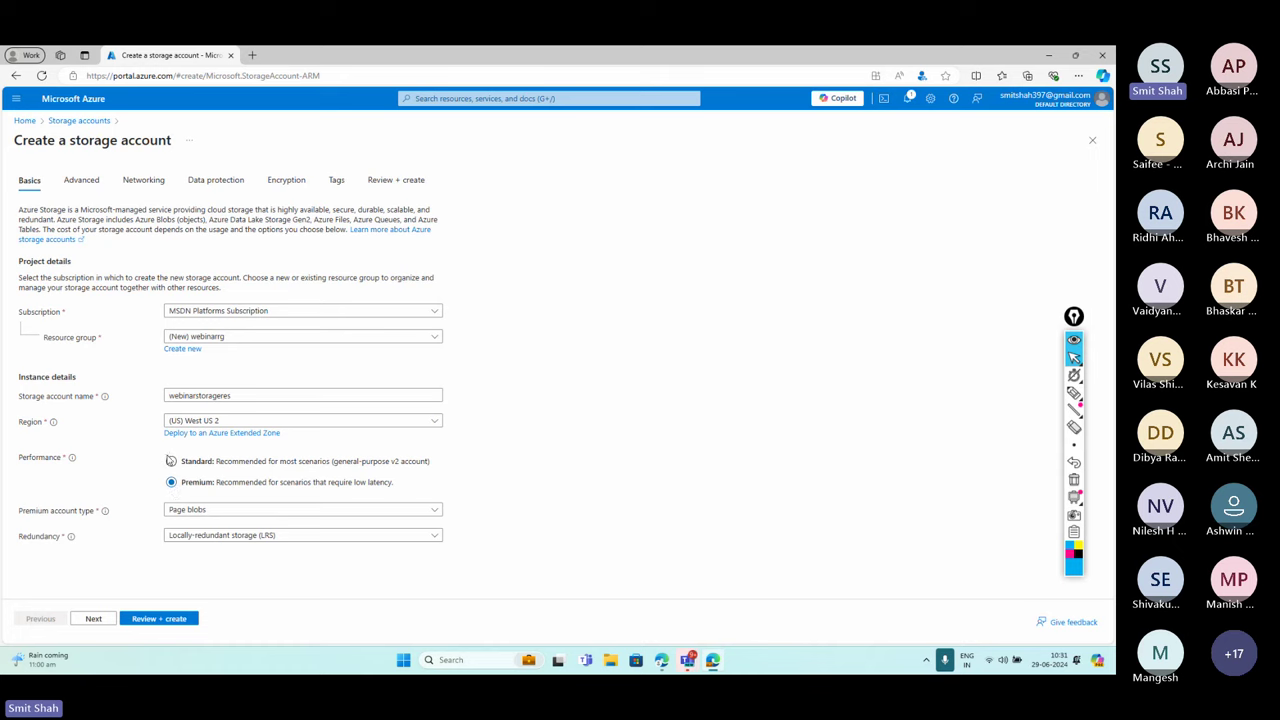
{"action": "left_click", "coordinate": [171, 461]}
{"action": "left_click", "coordinate": [171, 484]}
{"action": "left_click", "coordinate": [171, 462]}
{"action": "left_click", "coordinate": [171, 480]}
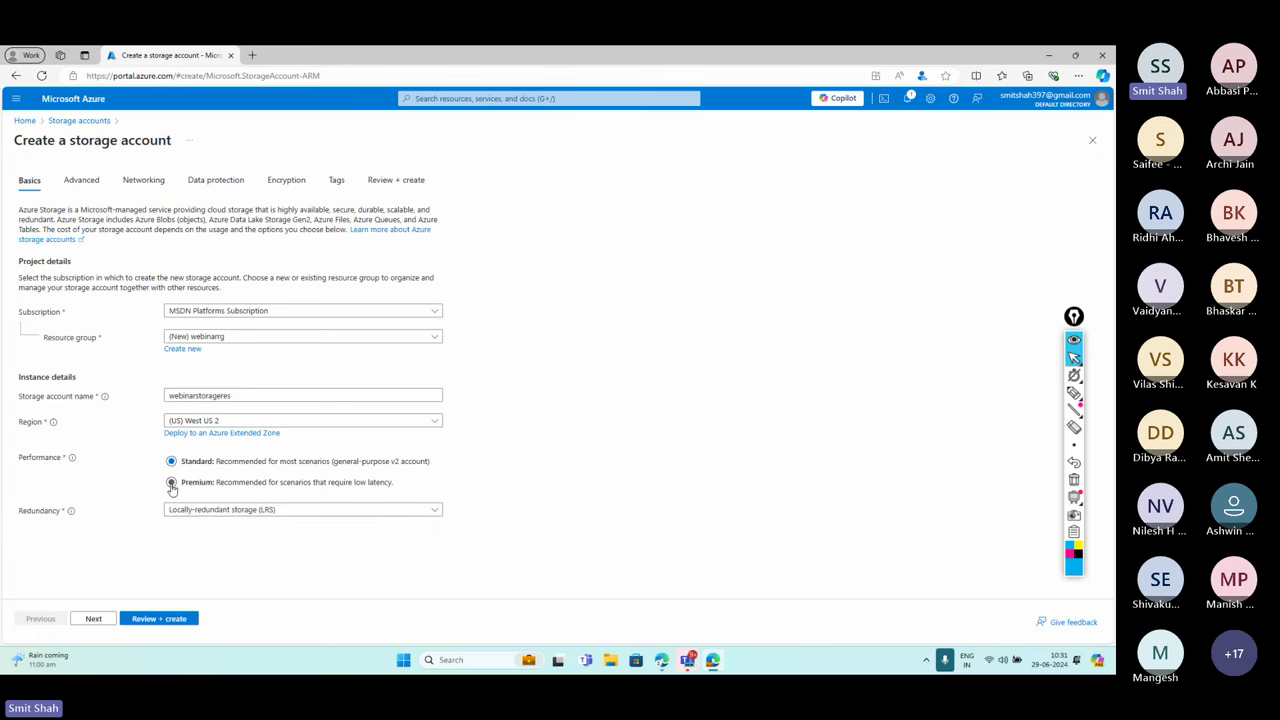
{"action": "left_click", "coordinate": [171, 462]}
{"action": "mouse_move", "coordinate": [161, 469]}
{"action": "left_mouse_down"}
{"action": "mouse_move", "coordinate": [343, 498]}
{"action": "mouse_move", "coordinate": [422, 492]}
{"action": "left_mouse_up"}
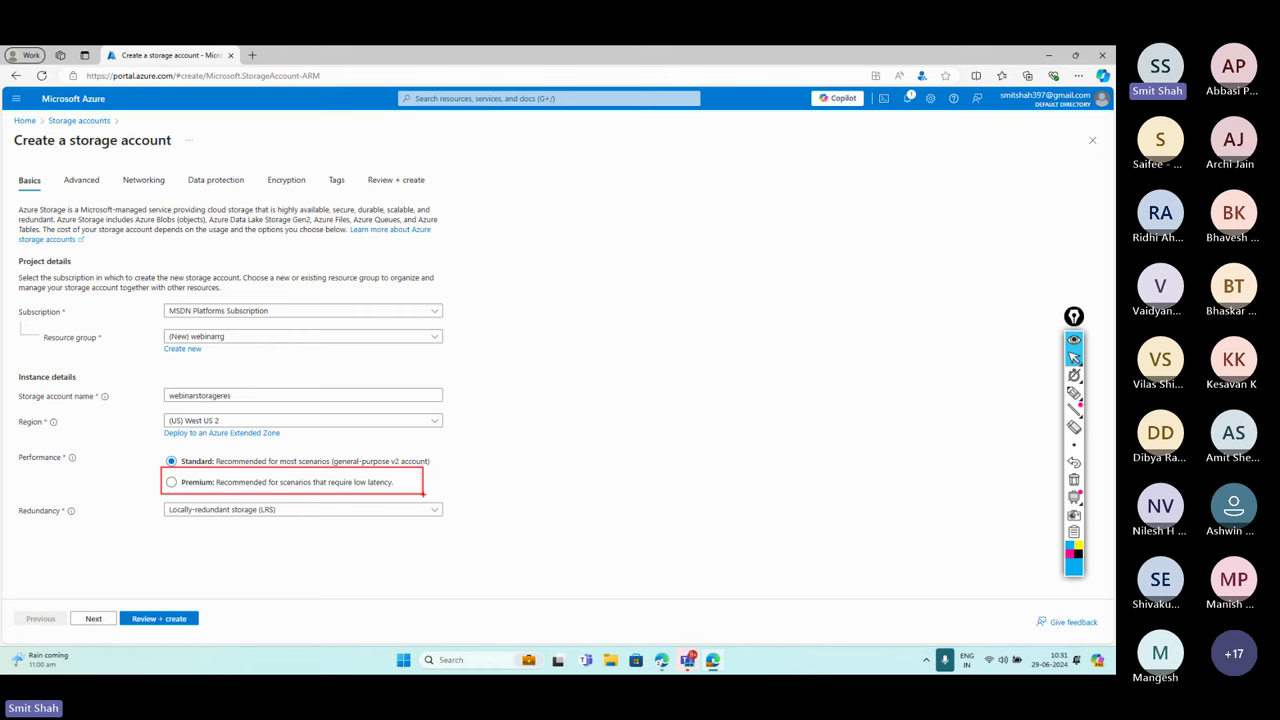
{"action": "key", "text": "Escape"}
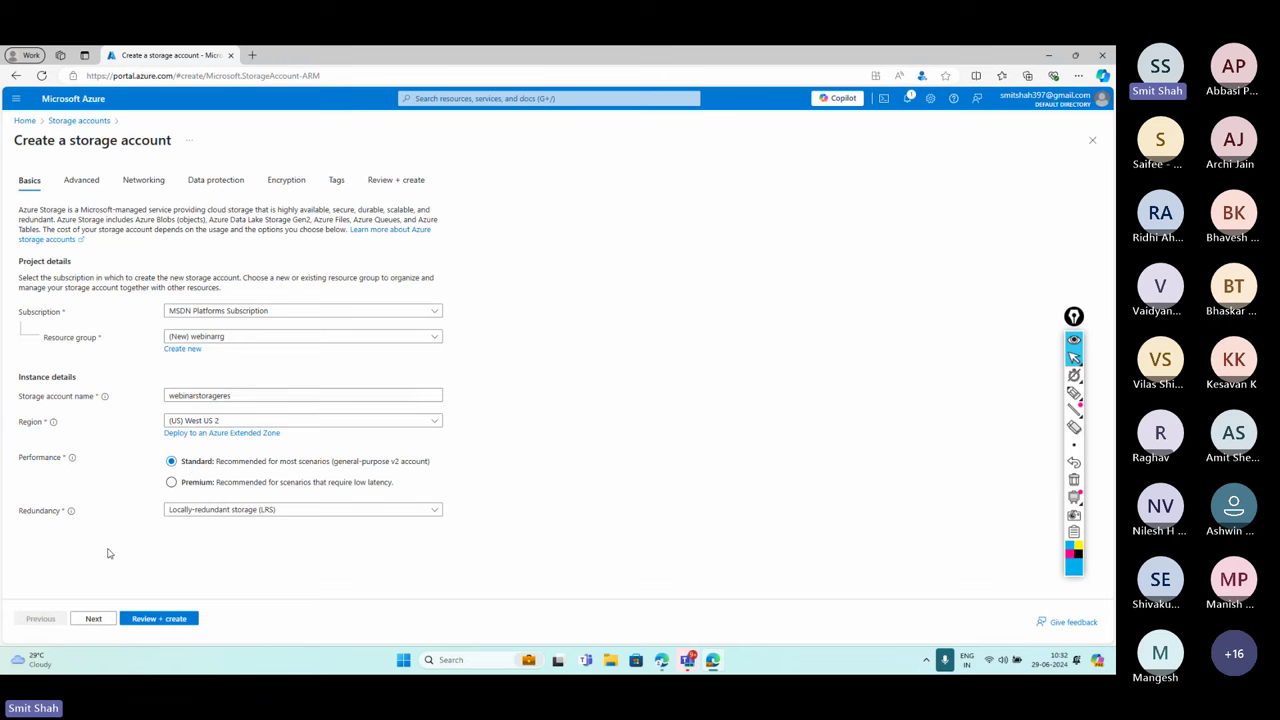
Box the Redundancy row in red and add an arrow with the note 'copy of resource'
{"action": "left_click_drag", "start_coordinate": [8, 492], "coordinate": [496, 526]}
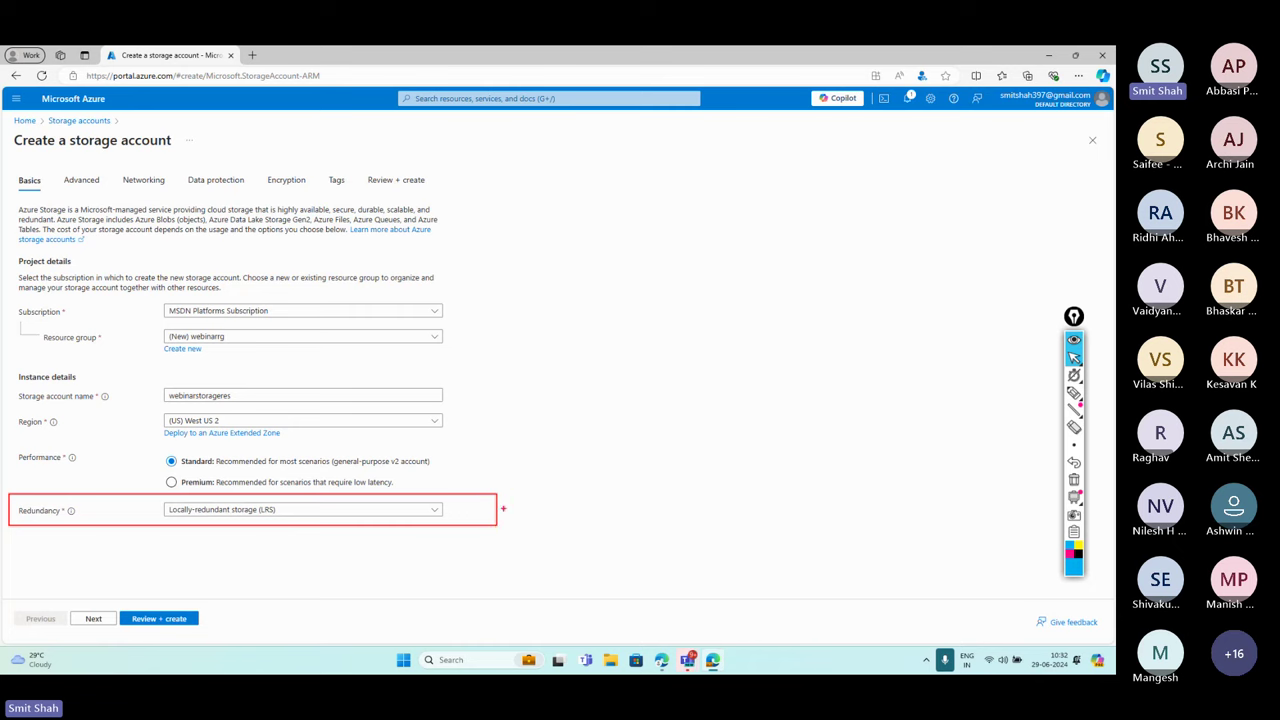
{"action": "mouse_move", "coordinate": [503, 509]}
{"action": "left_mouse_down"}
{"action": "mouse_move", "coordinate": [617, 478]}
{"action": "mouse_move", "coordinate": [630, 495]}
{"action": "mouse_move", "coordinate": [648, 485]}
{"action": "left_mouse_up"}
{"action": "left_click_drag", "start_coordinate": [655, 473], "coordinate": [650, 499]}
{"action": "mouse_move", "coordinate": [673, 482]}
{"action": "left_mouse_down"}
{"action": "mouse_move", "coordinate": [683, 467]}
{"action": "mouse_move", "coordinate": [686, 480]}
{"action": "mouse_move", "coordinate": [740, 457]}
{"action": "mouse_move", "coordinate": [763, 466]}
{"action": "mouse_move", "coordinate": [784, 446]}
{"action": "mouse_move", "coordinate": [846, 446]}
{"action": "left_mouse_up"}
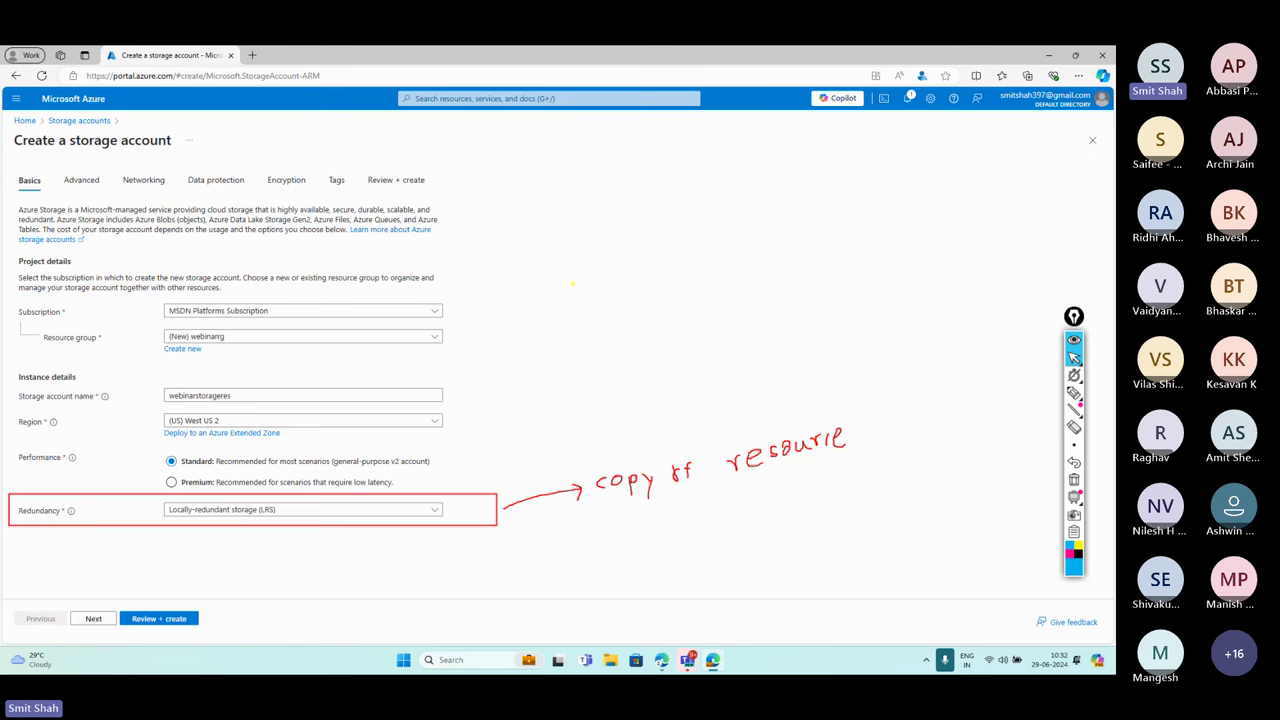
Handwrite 'primary → server(US)' in blue beside the form and strike it through
{"action": "mouse_move", "coordinate": [577, 266]}
{"action": "left_mouse_down"}
{"action": "mouse_move", "coordinate": [577, 292]}
{"action": "mouse_move", "coordinate": [606, 268]}
{"action": "mouse_move", "coordinate": [648, 284]}
{"action": "mouse_move", "coordinate": [688, 266]}
{"action": "mouse_move", "coordinate": [628, 318]}
{"action": "left_mouse_up"}
{"action": "mouse_move", "coordinate": [618, 309]}
{"action": "left_mouse_down"}
{"action": "mouse_move", "coordinate": [636, 309]}
{"action": "mouse_move", "coordinate": [598, 350]}
{"action": "left_mouse_up"}
{"action": "mouse_move", "coordinate": [616, 340]}
{"action": "left_mouse_down"}
{"action": "mouse_move", "coordinate": [680, 332]}
{"action": "mouse_move", "coordinate": [696, 358]}
{"action": "mouse_move", "coordinate": [724, 330]}
{"action": "mouse_move", "coordinate": [752, 352]}
{"action": "left_mouse_up"}
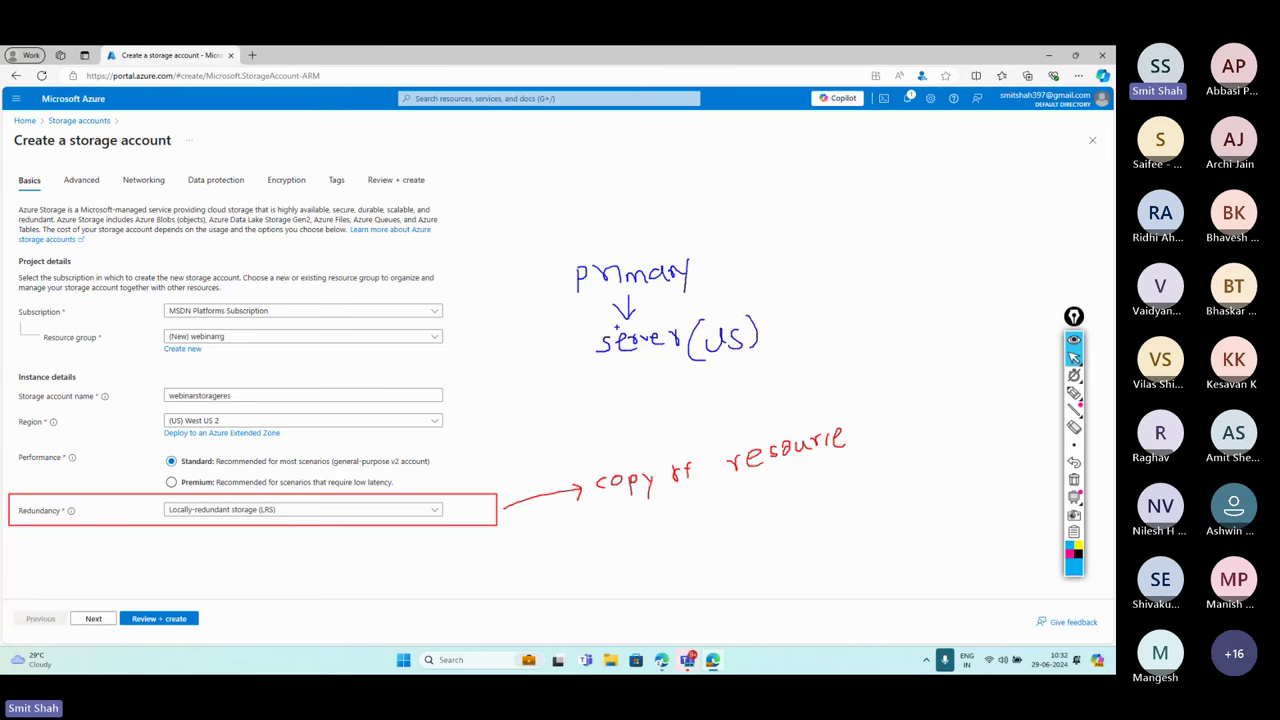
{"action": "mouse_move", "coordinate": [636, 360]}
{"action": "left_mouse_down"}
{"action": "mouse_move", "coordinate": [730, 320]}
{"action": "mouse_move", "coordinate": [726, 360]}
{"action": "left_mouse_up"}
{"action": "mouse_move", "coordinate": [612, 258]}
{"action": "left_mouse_down"}
{"action": "mouse_move", "coordinate": [686, 288]}
{"action": "mouse_move", "coordinate": [668, 262]}
{"action": "left_mouse_up"}
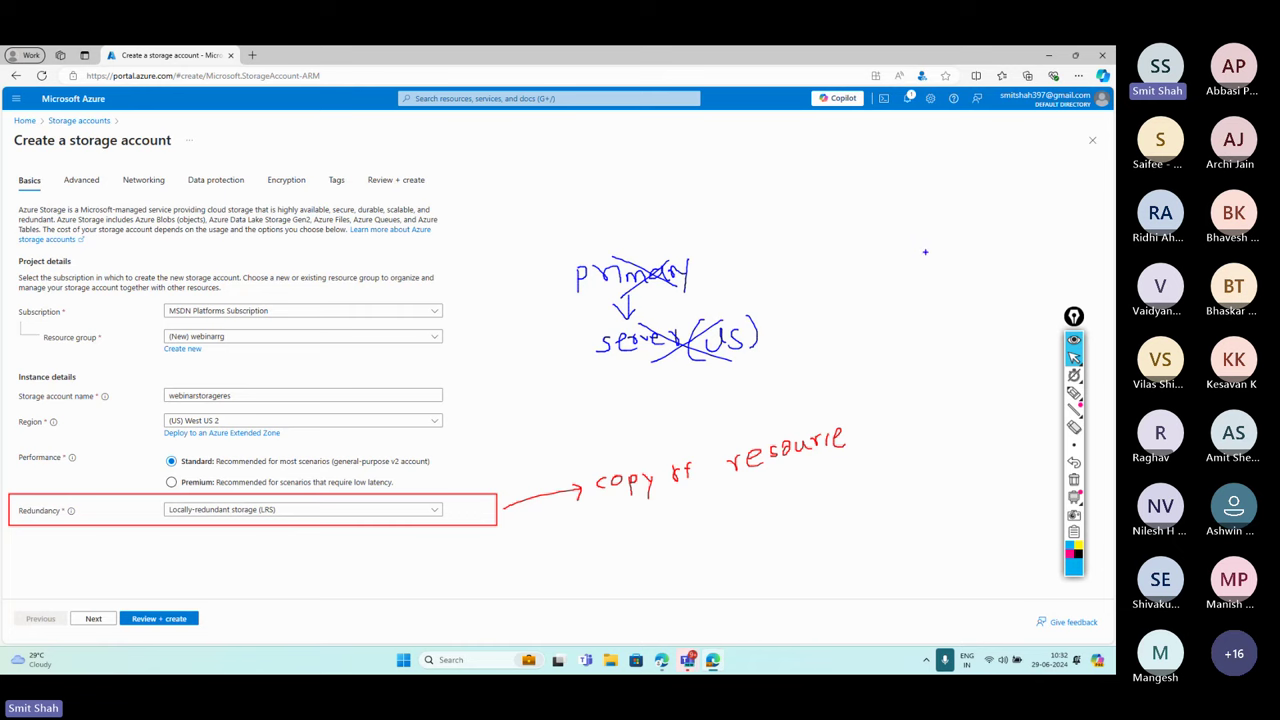
Write 'copy → Server(India)' in blue, circle the note, then wipe all ink
{"action": "left_click_drag", "start_coordinate": [930, 249], "coordinate": [949, 275]}
{"action": "mouse_move", "coordinate": [949, 250]}
{"action": "left_mouse_down"}
{"action": "mouse_move", "coordinate": [966, 273]}
{"action": "mouse_move", "coordinate": [939, 298]}
{"action": "left_mouse_up"}
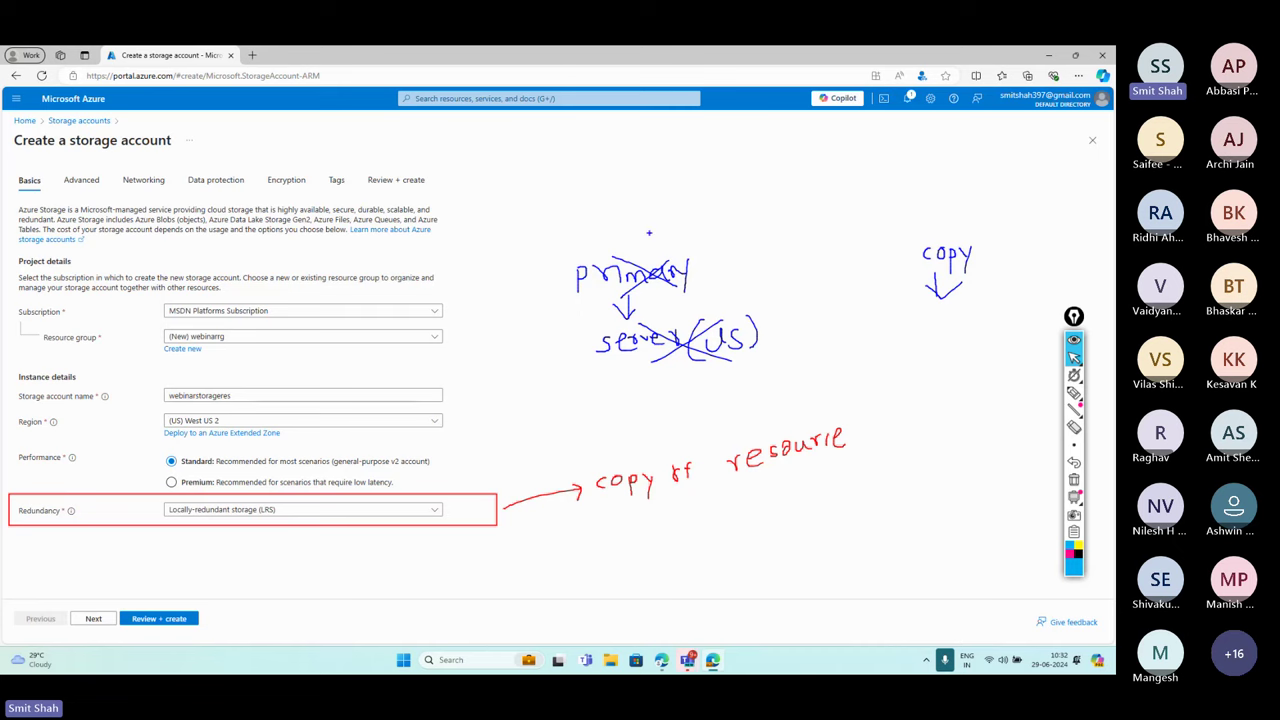
{"action": "left_click_drag", "start_coordinate": [512, 237], "coordinate": [712, 247]}
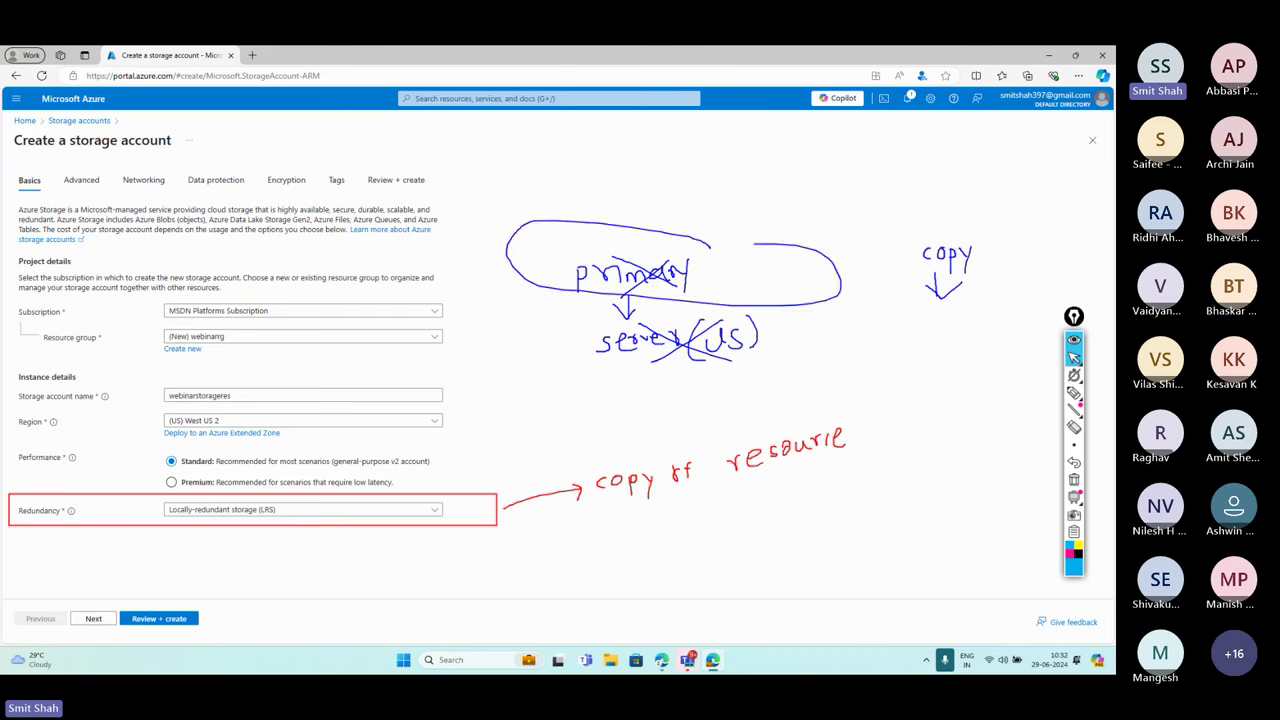
{"action": "key", "text": "ctrl+z"}
{"action": "mouse_move", "coordinate": [888, 262]}
{"action": "left_mouse_down"}
{"action": "mouse_move", "coordinate": [990, 233]}
{"action": "mouse_move", "coordinate": [888, 265]}
{"action": "left_mouse_up"}
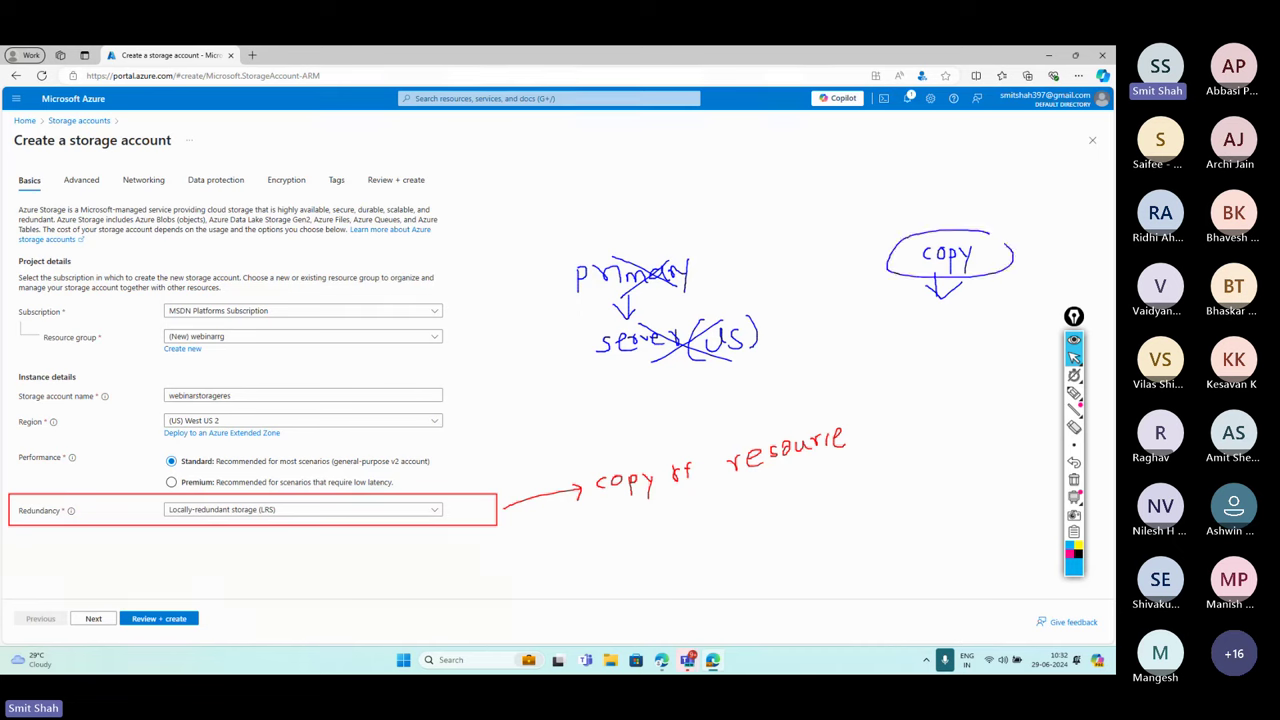
{"action": "key", "text": "ctrl+z"}
{"action": "mouse_move", "coordinate": [702, 248]}
{"action": "left_mouse_down"}
{"action": "mouse_move", "coordinate": [636, 242]}
{"action": "mouse_move", "coordinate": [562, 280]}
{"action": "mouse_move", "coordinate": [712, 250]}
{"action": "left_mouse_up"}
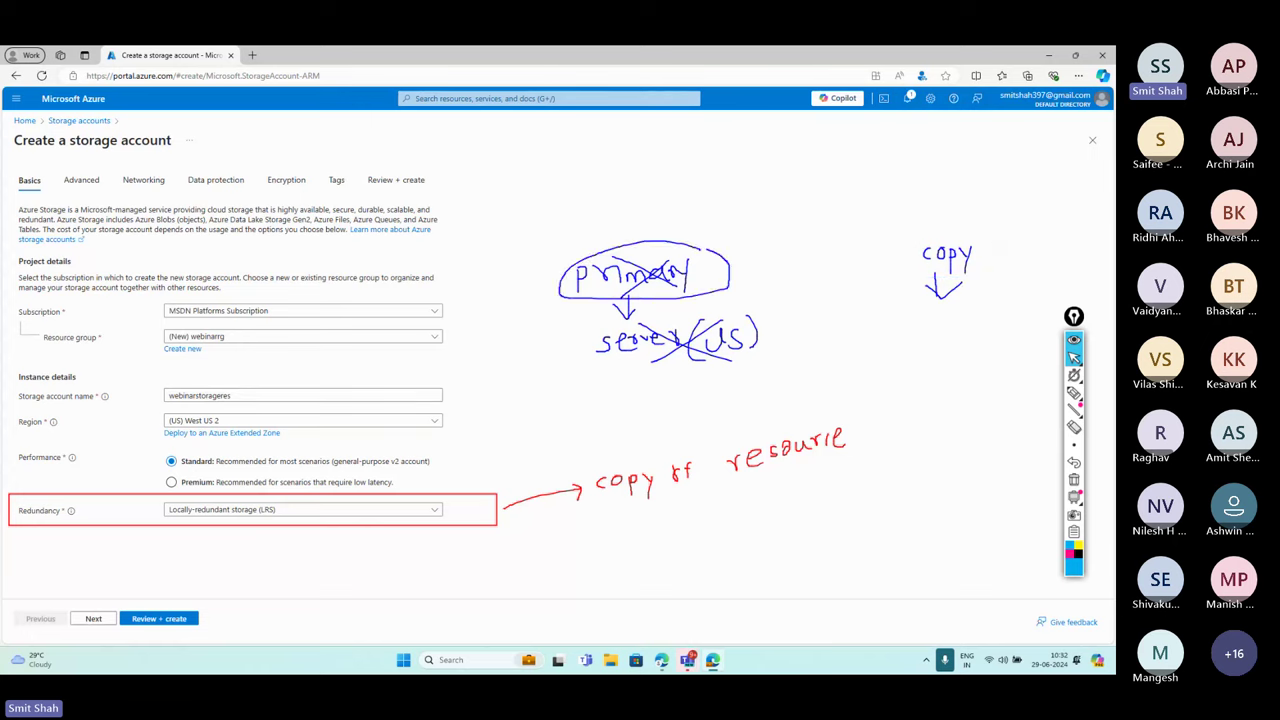
{"action": "key", "text": "ctrl+z"}
{"action": "mouse_move", "coordinate": [990, 232]}
{"action": "left_mouse_down"}
{"action": "mouse_move", "coordinate": [900, 258]}
{"action": "mouse_move", "coordinate": [1012, 238]}
{"action": "mouse_move", "coordinate": [978, 232]}
{"action": "left_mouse_up"}
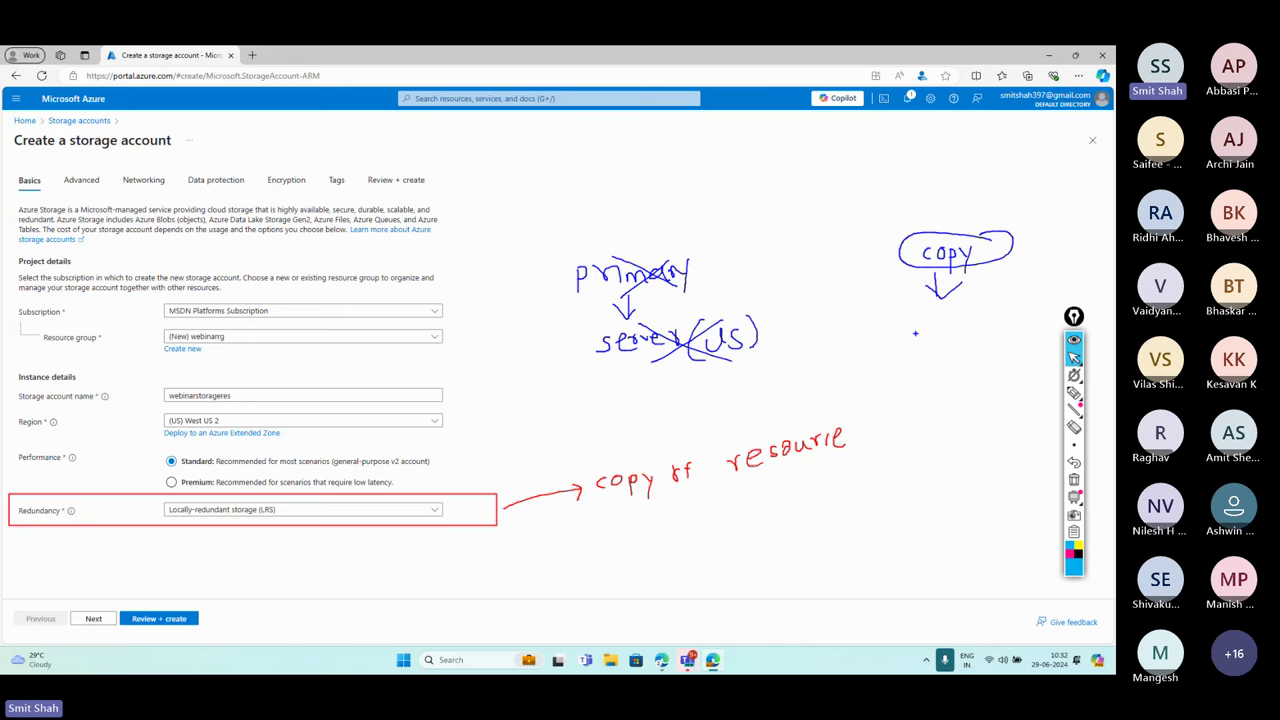
{"action": "mouse_move", "coordinate": [927, 318]}
{"action": "left_mouse_down"}
{"action": "mouse_move", "coordinate": [913, 331]}
{"action": "mouse_move", "coordinate": [982, 322]}
{"action": "mouse_move", "coordinate": [990, 336]}
{"action": "mouse_move", "coordinate": [1038, 314]}
{"action": "mouse_move", "coordinate": [1049, 337]}
{"action": "left_mouse_up"}
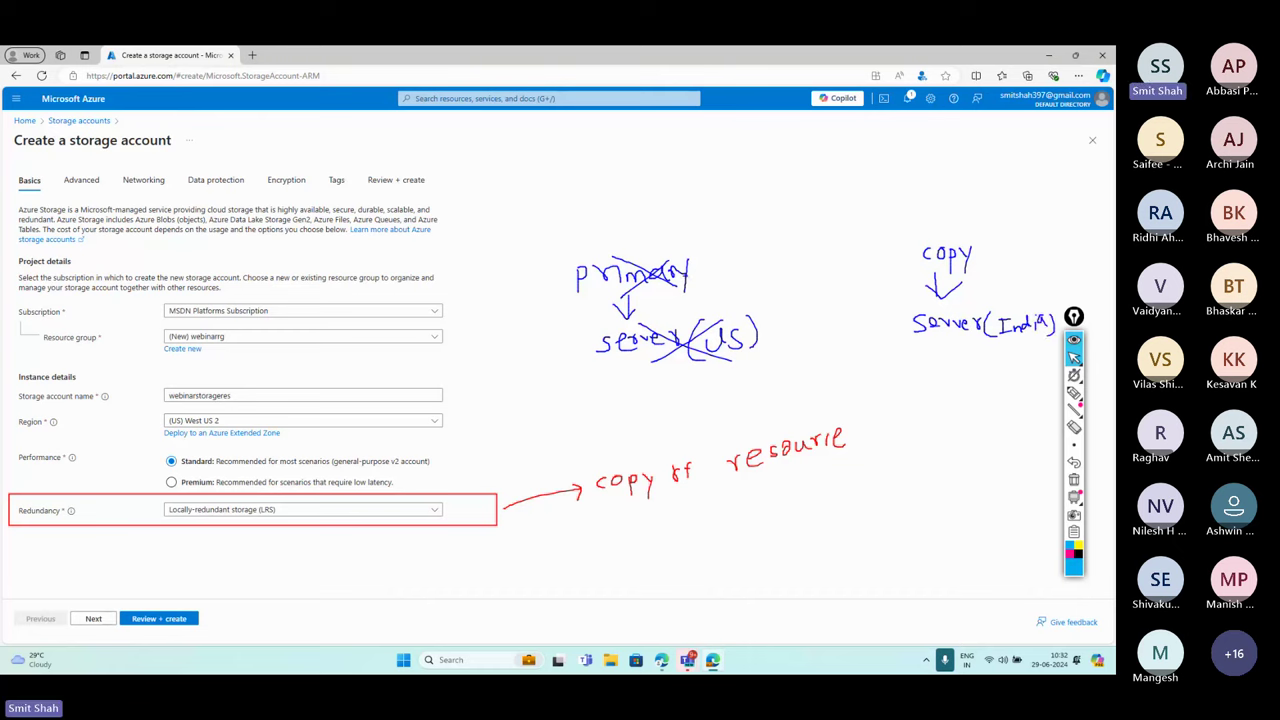
{"action": "mouse_move", "coordinate": [1002, 216]}
{"action": "left_mouse_down"}
{"action": "mouse_move", "coordinate": [930, 228]}
{"action": "mouse_move", "coordinate": [1005, 218]}
{"action": "left_mouse_up"}
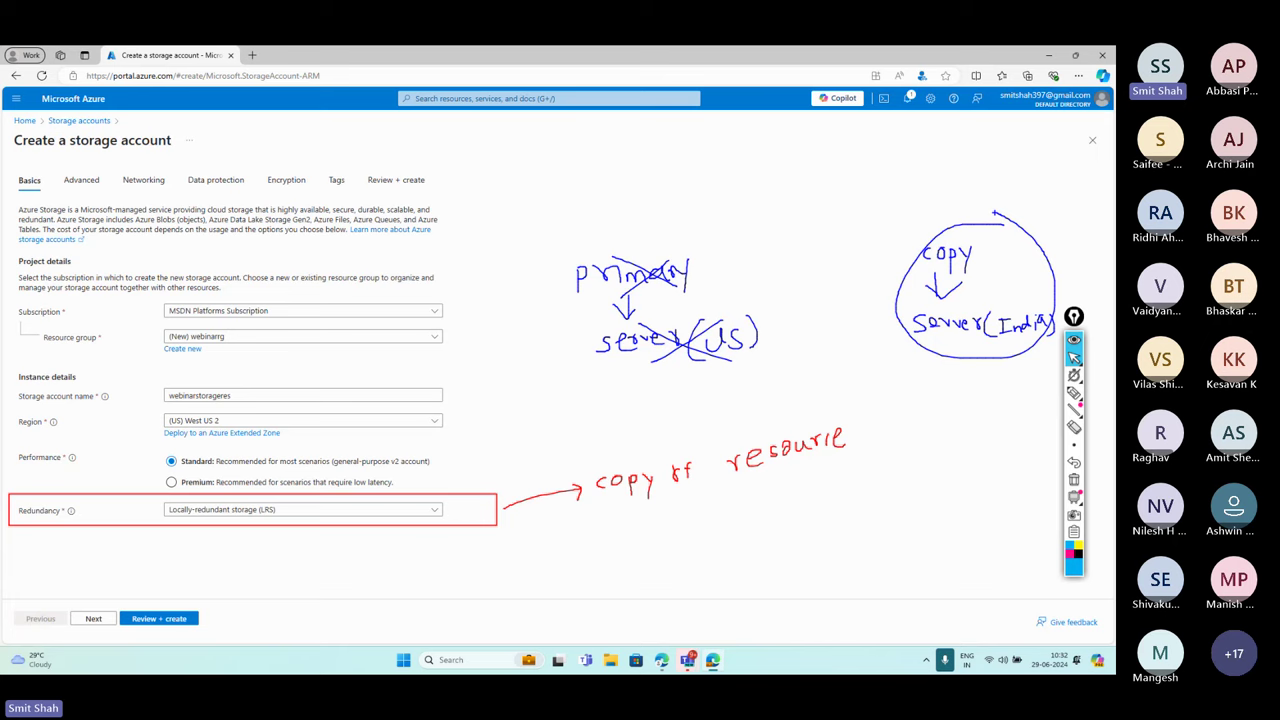
{"action": "key", "text": "ctrl+shift+Delete"}
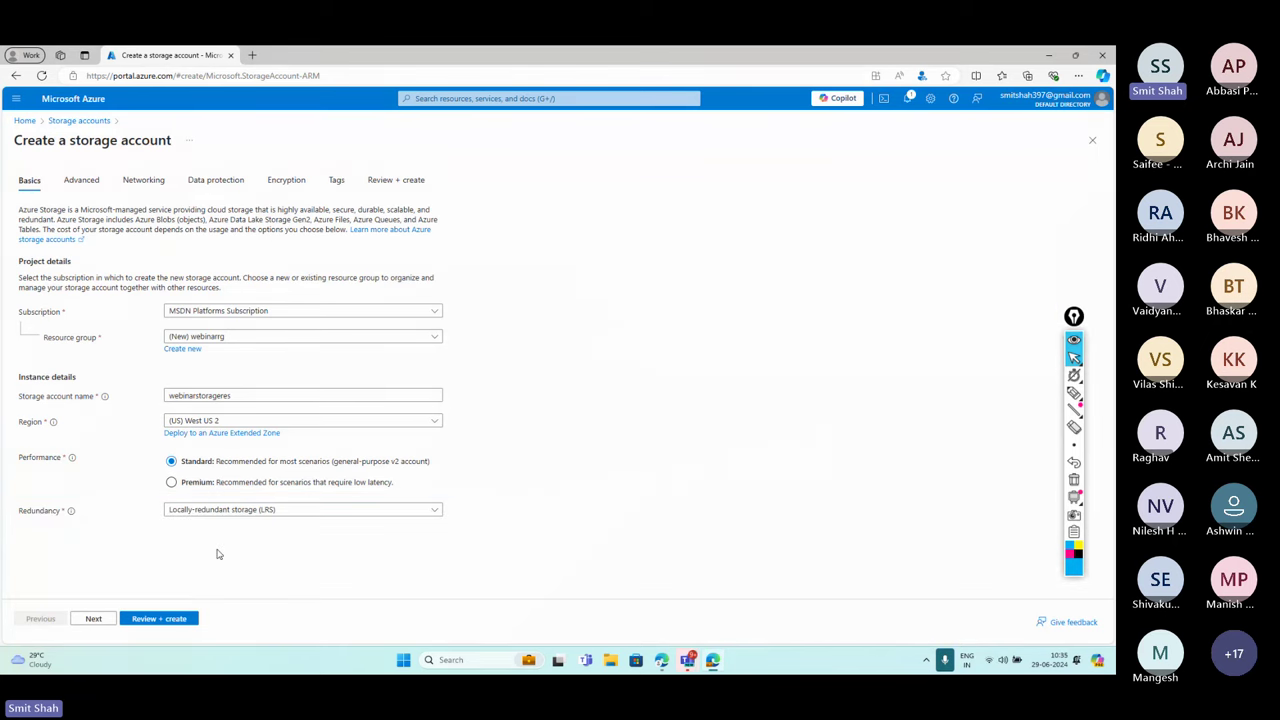
{"action": "left_click", "coordinate": [266, 512]}
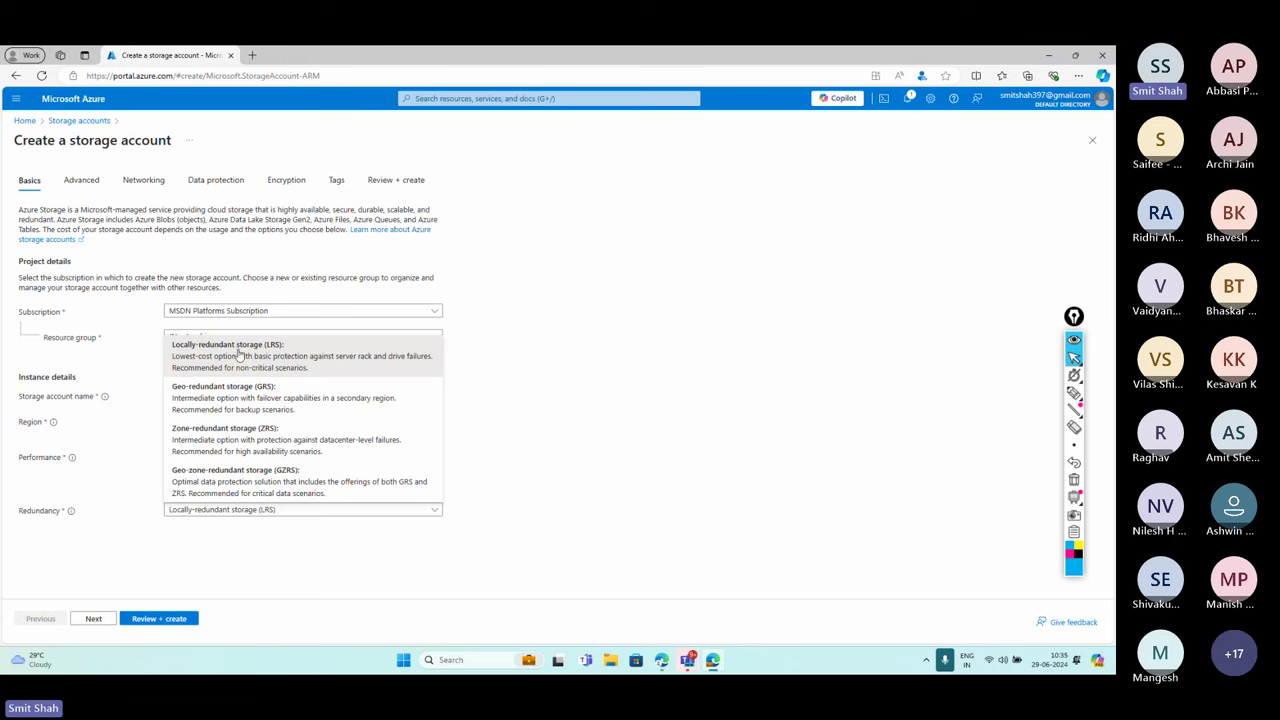
{"action": "left_click", "coordinate": [717, 431]}
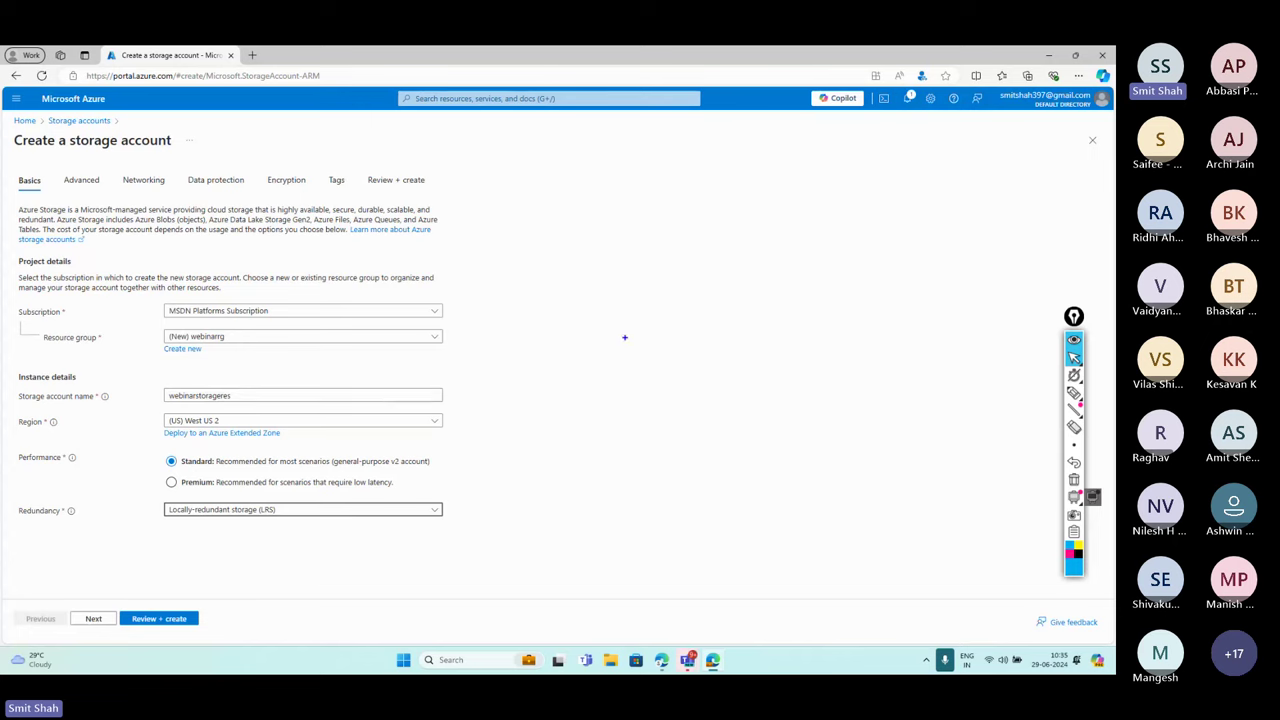
{"action": "mouse_move", "coordinate": [620, 336]}
{"action": "left_mouse_down"}
{"action": "mouse_move", "coordinate": [625, 358]}
{"action": "mouse_move", "coordinate": [660, 366]}
{"action": "mouse_move", "coordinate": [680, 340]}
{"action": "mouse_move", "coordinate": [722, 352]}
{"action": "left_mouse_up"}
{"action": "left_click_drag", "start_coordinate": [510, 350], "coordinate": [553, 368]}
{"action": "mouse_move", "coordinate": [568, 345]}
{"action": "left_mouse_down"}
{"action": "mouse_move", "coordinate": [569, 362]}
{"action": "mouse_move", "coordinate": [578, 356]}
{"action": "left_mouse_up"}
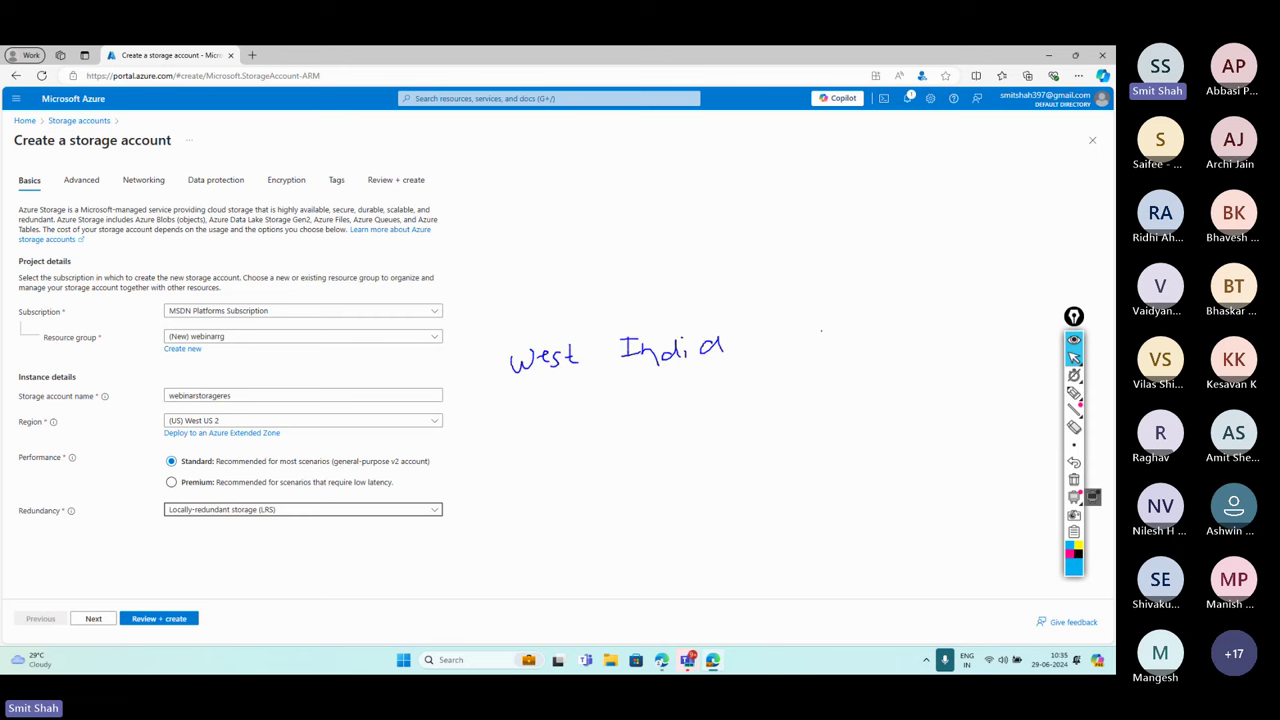
{"action": "mouse_move", "coordinate": [602, 270]}
{"action": "left_mouse_down"}
{"action": "mouse_move", "coordinate": [601, 297]}
{"action": "mouse_move", "coordinate": [625, 273]}
{"action": "mouse_move", "coordinate": [649, 284]}
{"action": "mouse_move", "coordinate": [700, 262]}
{"action": "mouse_move", "coordinate": [698, 284]}
{"action": "mouse_move", "coordinate": [645, 316]}
{"action": "left_mouse_up"}
{"action": "left_click_drag", "start_coordinate": [632, 304], "coordinate": [658, 304]}
{"action": "mouse_move", "coordinate": [920, 236]}
{"action": "left_mouse_down"}
{"action": "mouse_move", "coordinate": [915, 251]}
{"action": "mouse_move", "coordinate": [928, 236]}
{"action": "left_mouse_up"}
{"action": "mouse_move", "coordinate": [932, 232]}
{"action": "left_mouse_down"}
{"action": "mouse_move", "coordinate": [931, 258]}
{"action": "mouse_move", "coordinate": [934, 244]}
{"action": "left_mouse_up"}
{"action": "mouse_move", "coordinate": [944, 230]}
{"action": "left_mouse_down"}
{"action": "mouse_move", "coordinate": [950, 252]}
{"action": "mouse_move", "coordinate": [922, 282]}
{"action": "mouse_move", "coordinate": [940, 266]}
{"action": "left_mouse_up"}
{"action": "left_click_drag", "start_coordinate": [888, 300], "coordinate": [928, 310]}
{"action": "mouse_move", "coordinate": [938, 294]}
{"action": "left_mouse_down"}
{"action": "mouse_move", "coordinate": [941, 309]}
{"action": "mouse_move", "coordinate": [992, 286]}
{"action": "left_mouse_up"}
{"action": "left_click_drag", "start_coordinate": [985, 288], "coordinate": [990, 307]}
{"action": "mouse_move", "coordinate": [1002, 300]}
{"action": "left_mouse_down"}
{"action": "mouse_move", "coordinate": [1013, 309]}
{"action": "mouse_move", "coordinate": [1028, 284]}
{"action": "mouse_move", "coordinate": [1052, 310]}
{"action": "left_mouse_up"}
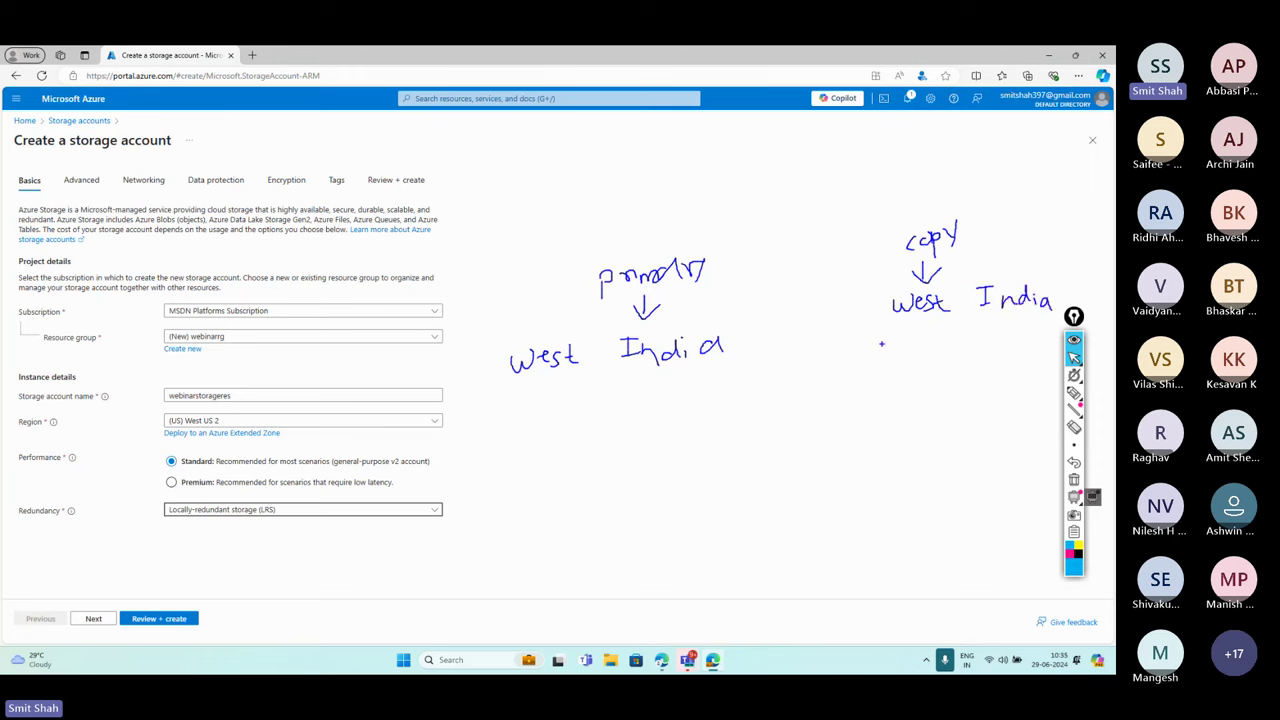
{"action": "left_click", "coordinate": [1074, 357]}
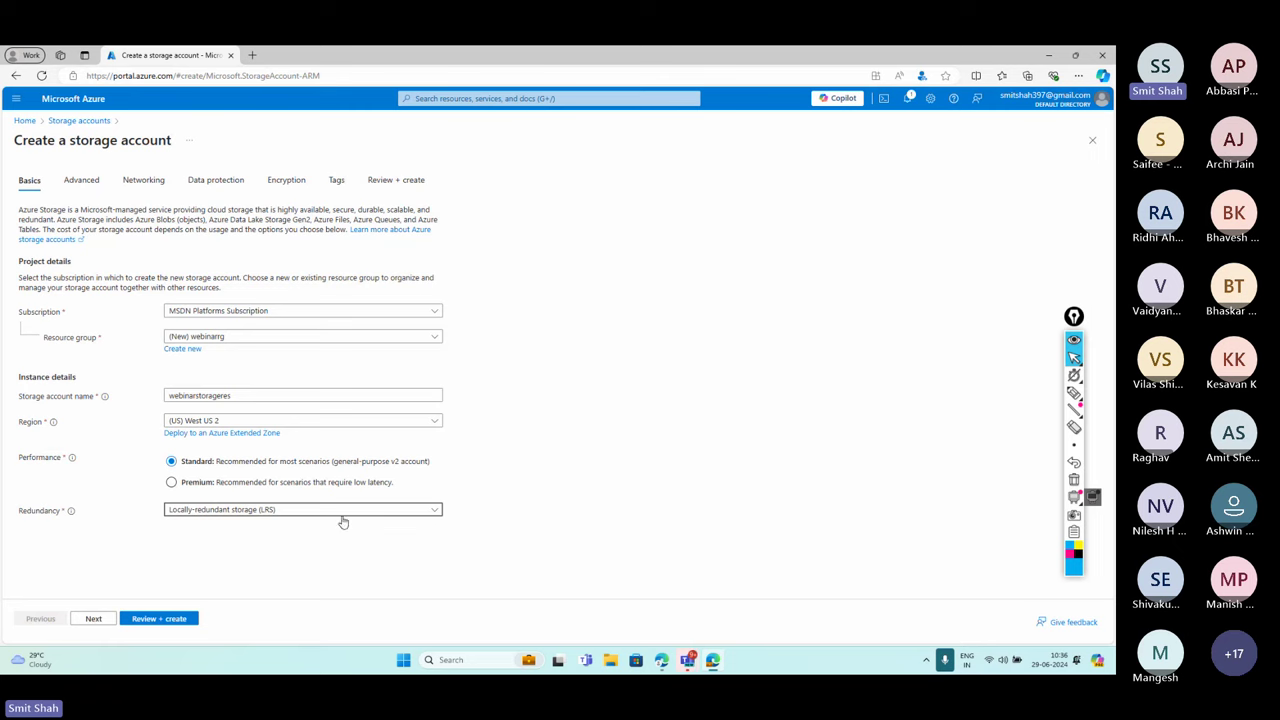
Switch Redundancy to Geo-redundant storage (GRS) and handwrite 'primary → west India' beside the form
{"action": "left_click", "coordinate": [344, 510]}
{"action": "left_click", "coordinate": [268, 405]}
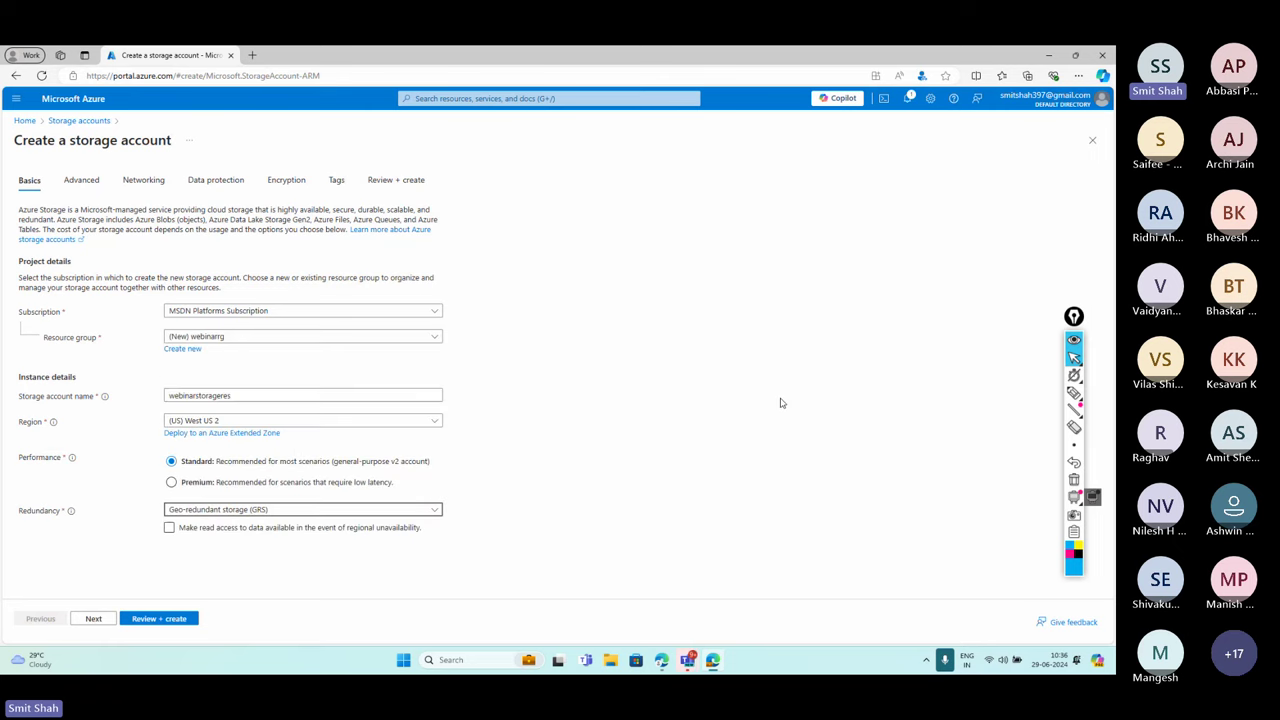
{"action": "left_click_drag", "start_coordinate": [620, 298], "coordinate": [620, 333]}
{"action": "mouse_move", "coordinate": [613, 300]}
{"action": "left_mouse_down"}
{"action": "mouse_move", "coordinate": [666, 320]}
{"action": "mouse_move", "coordinate": [678, 308]}
{"action": "mouse_move", "coordinate": [692, 326]}
{"action": "mouse_move", "coordinate": [646, 372]}
{"action": "left_mouse_up"}
{"action": "left_click_drag", "start_coordinate": [572, 400], "coordinate": [678, 408]}
{"action": "mouse_move", "coordinate": [670, 407]}
{"action": "left_mouse_down"}
{"action": "mouse_move", "coordinate": [718, 406]}
{"action": "mouse_move", "coordinate": [730, 380]}
{"action": "left_mouse_up"}
{"action": "left_click_drag", "start_coordinate": [733, 396], "coordinate": [752, 398]}
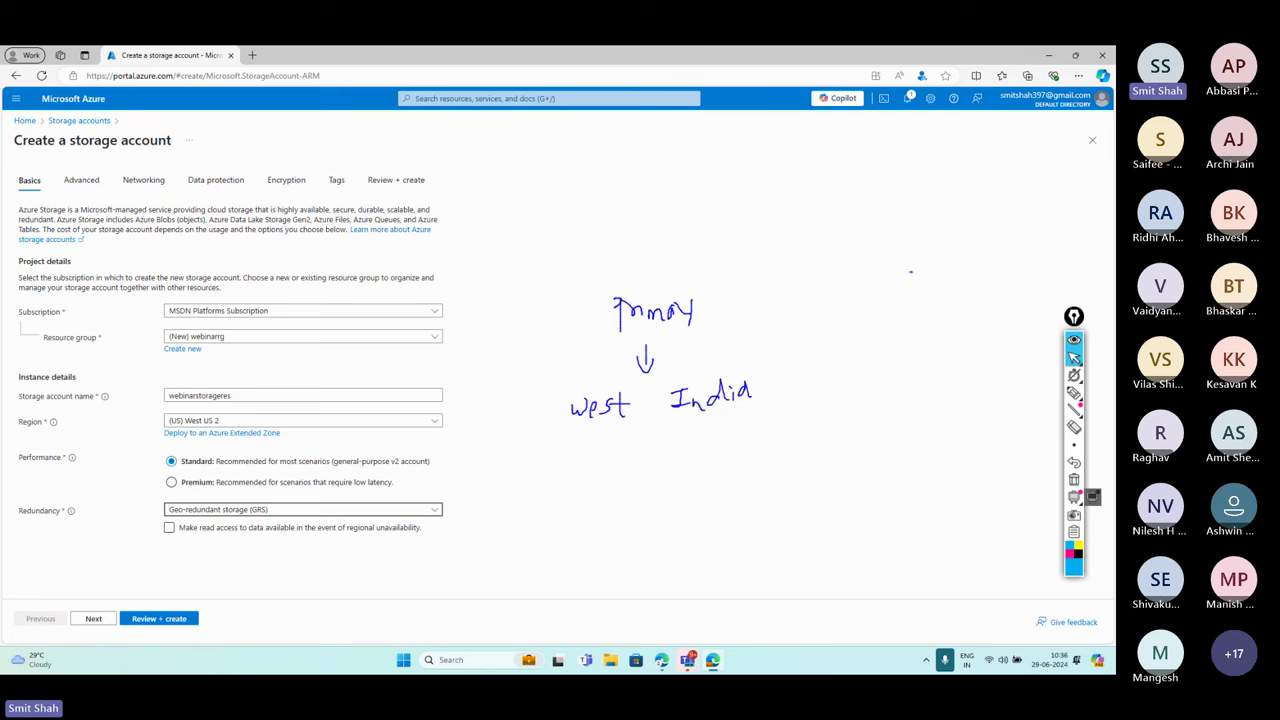
Handwrite 'copy → south' with an arrow at the upper right
{"action": "left_click_drag", "start_coordinate": [910, 271], "coordinate": [905, 283]}
{"action": "mouse_move", "coordinate": [916, 274]}
{"action": "left_mouse_down"}
{"action": "mouse_move", "coordinate": [929, 301]}
{"action": "mouse_move", "coordinate": [931, 281]}
{"action": "mouse_move", "coordinate": [947, 282]}
{"action": "left_mouse_up"}
{"action": "mouse_move", "coordinate": [954, 267]}
{"action": "left_mouse_down"}
{"action": "mouse_move", "coordinate": [951, 298]}
{"action": "mouse_move", "coordinate": [918, 322]}
{"action": "mouse_move", "coordinate": [932, 306]}
{"action": "left_mouse_up"}
{"action": "left_click_drag", "start_coordinate": [909, 359], "coordinate": [897, 370]}
{"action": "left_click_drag", "start_coordinate": [927, 359], "coordinate": [928, 360]}
{"action": "mouse_move", "coordinate": [934, 360]}
{"action": "left_mouse_down"}
{"action": "mouse_move", "coordinate": [962, 372]}
{"action": "mouse_move", "coordinate": [992, 352]}
{"action": "mouse_move", "coordinate": [978, 380]}
{"action": "left_mouse_up"}
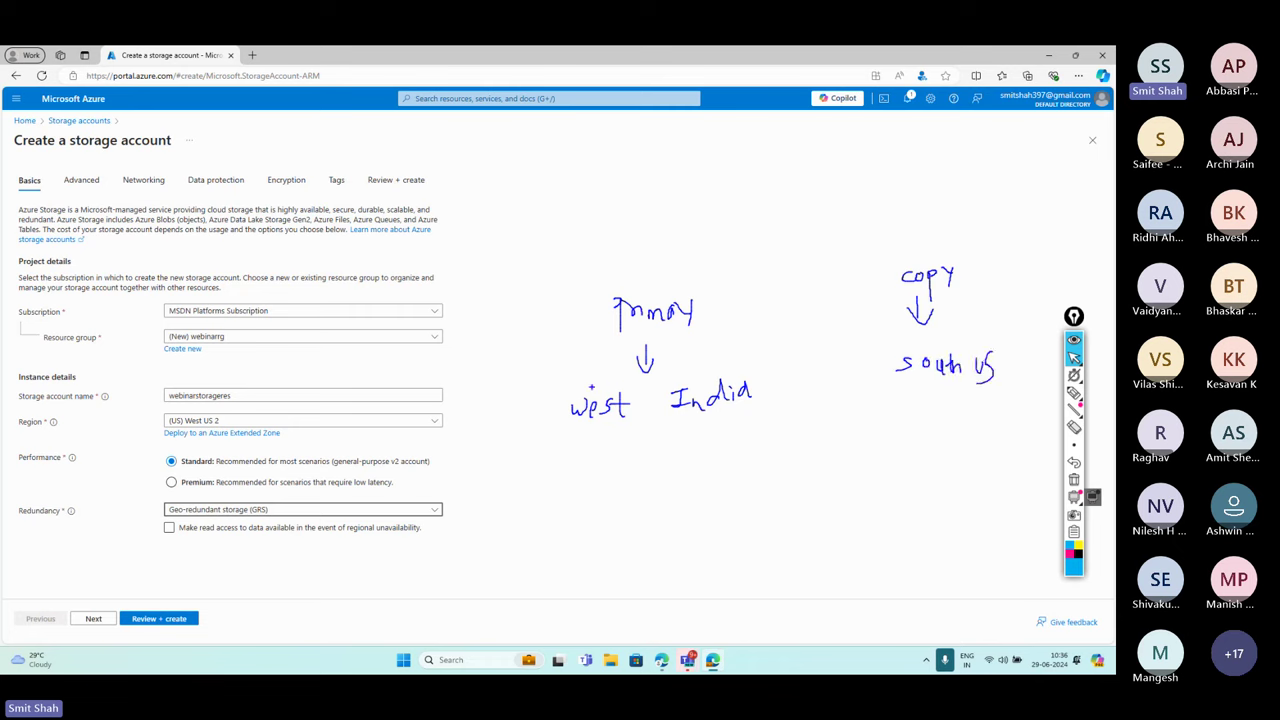
Cross out the west India note, circle the south copy note, then clear all ink
{"action": "left_click_drag", "start_coordinate": [592, 384], "coordinate": [746, 424]}
{"action": "left_click_drag", "start_coordinate": [733, 366], "coordinate": [601, 455]}
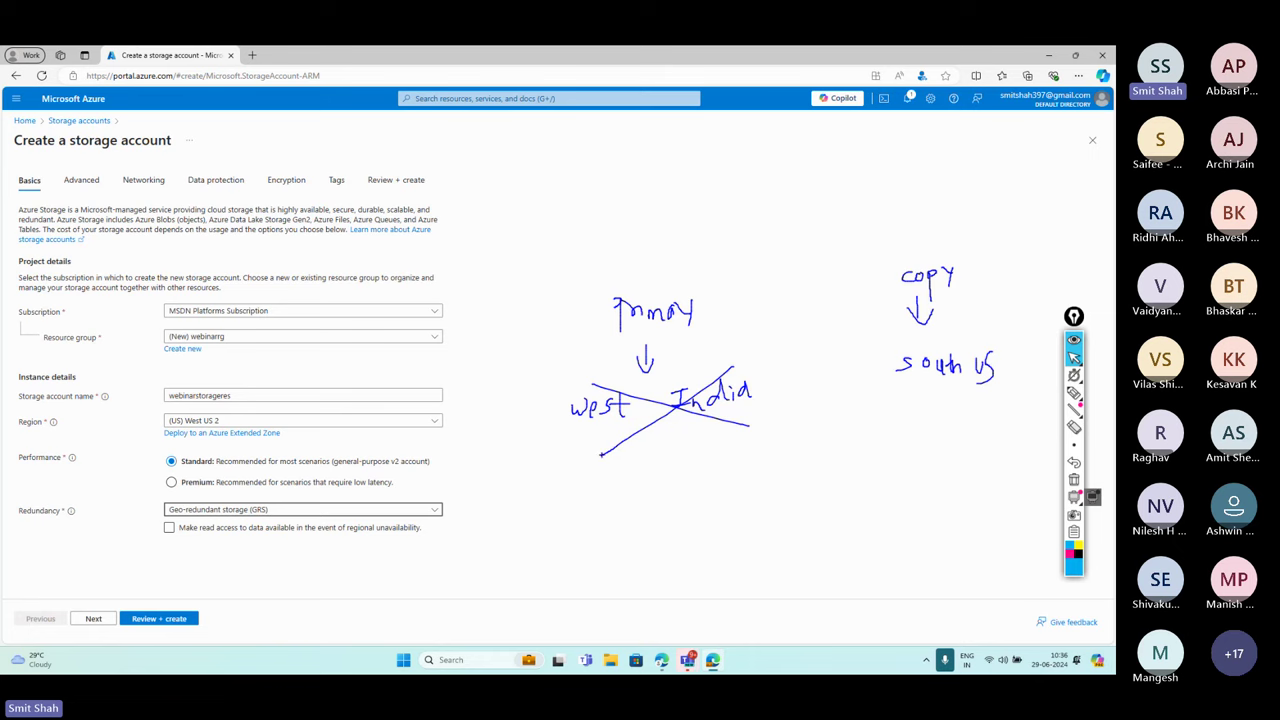
{"action": "mouse_move", "coordinate": [992, 242]}
{"action": "left_mouse_down"}
{"action": "mouse_move", "coordinate": [940, 455]}
{"action": "mouse_move", "coordinate": [1050, 322]}
{"action": "mouse_move", "coordinate": [971, 228]}
{"action": "left_mouse_up"}
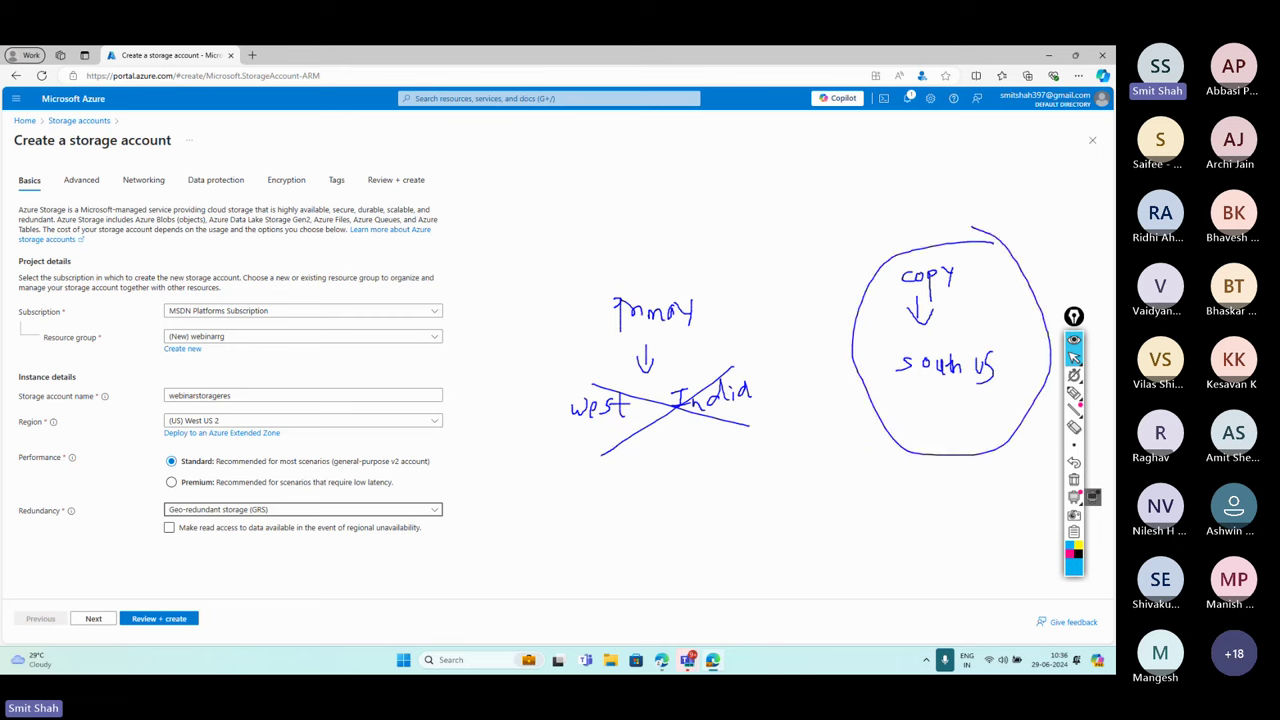
{"action": "key", "text": "ctrl+z"}
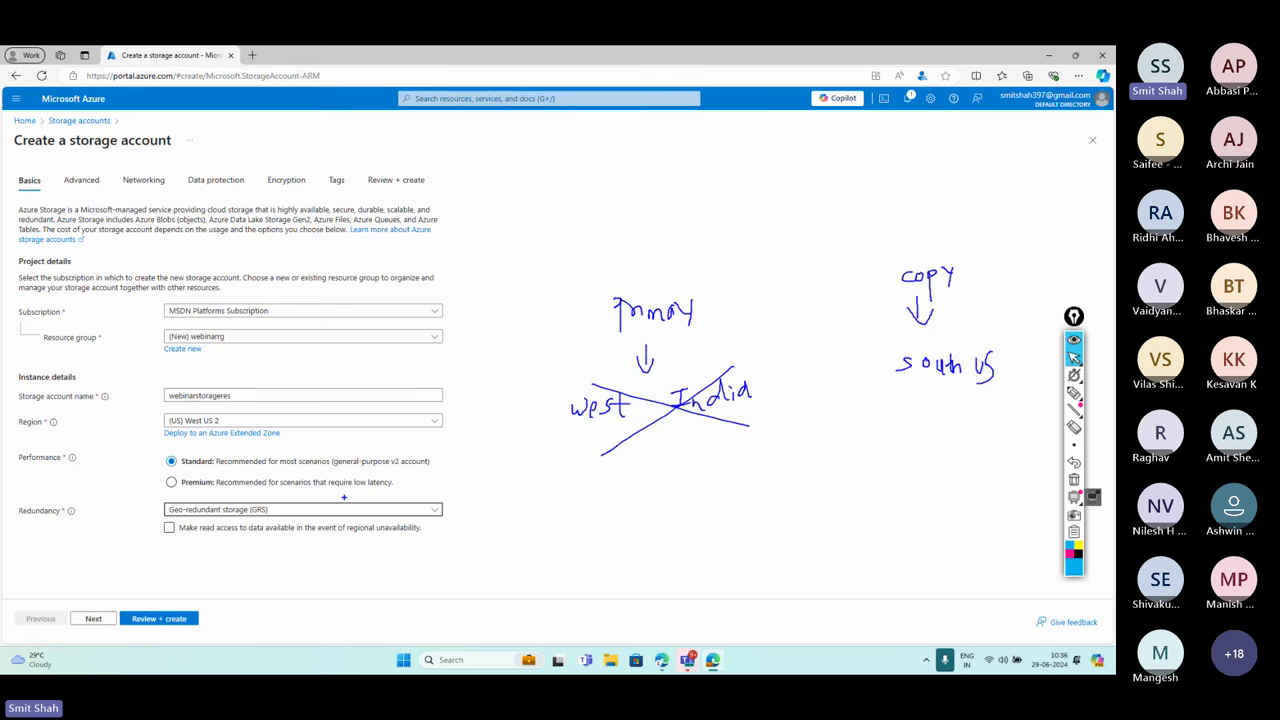
{"action": "key", "text": "Escape"}
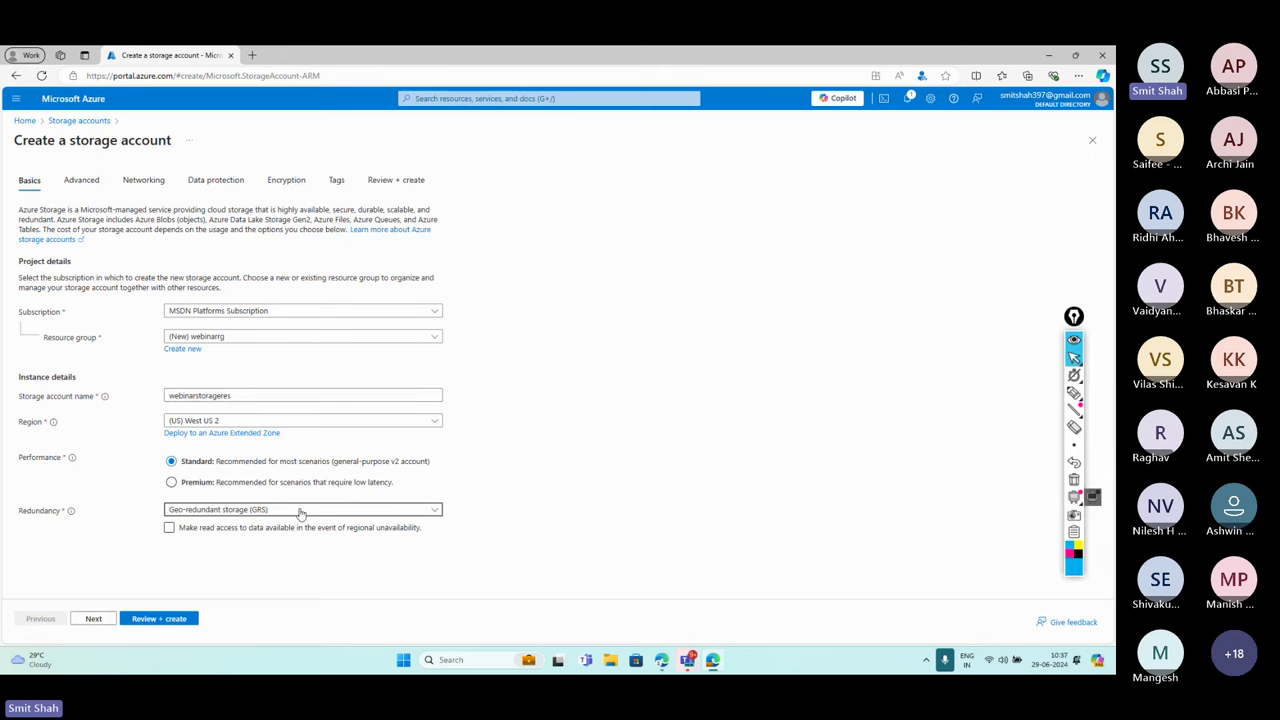
Switch Redundancy back to Locally-redundant storage (LRS) and reopen the options list for comparison
{"action": "left_click", "coordinate": [300, 511]}
{"action": "left_click", "coordinate": [240, 368]}
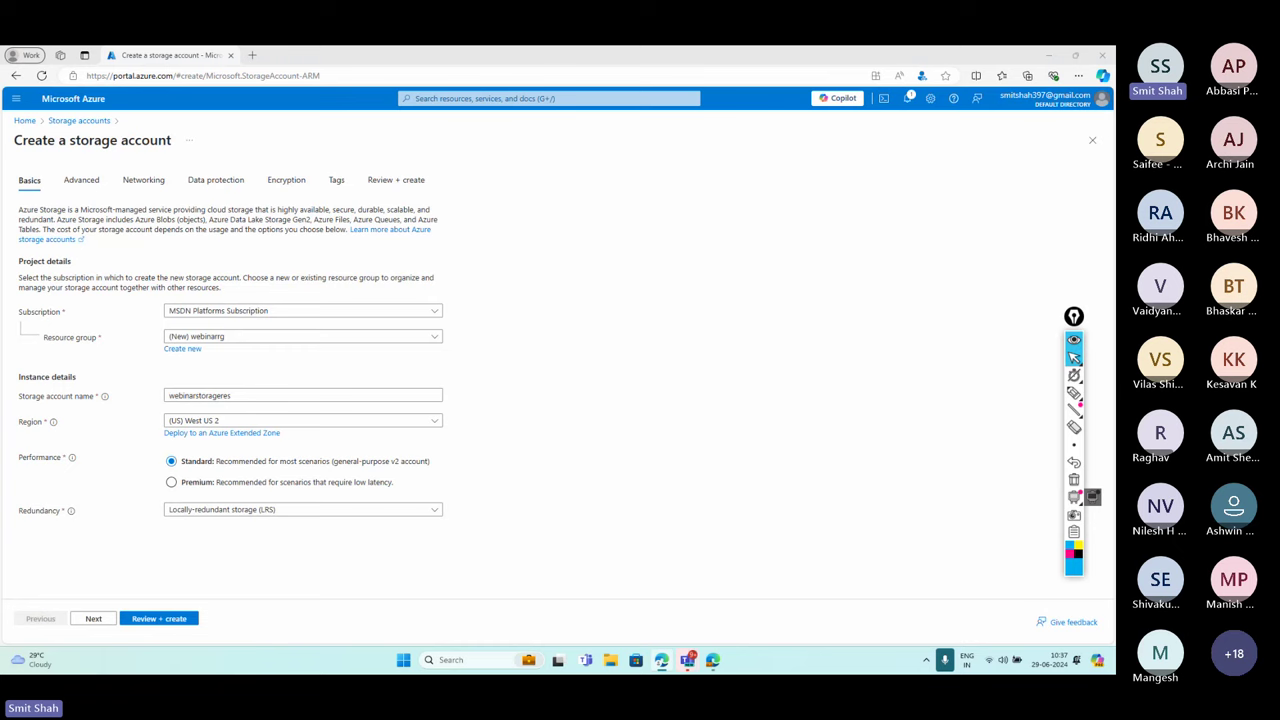
{"action": "left_click", "coordinate": [230, 511]}
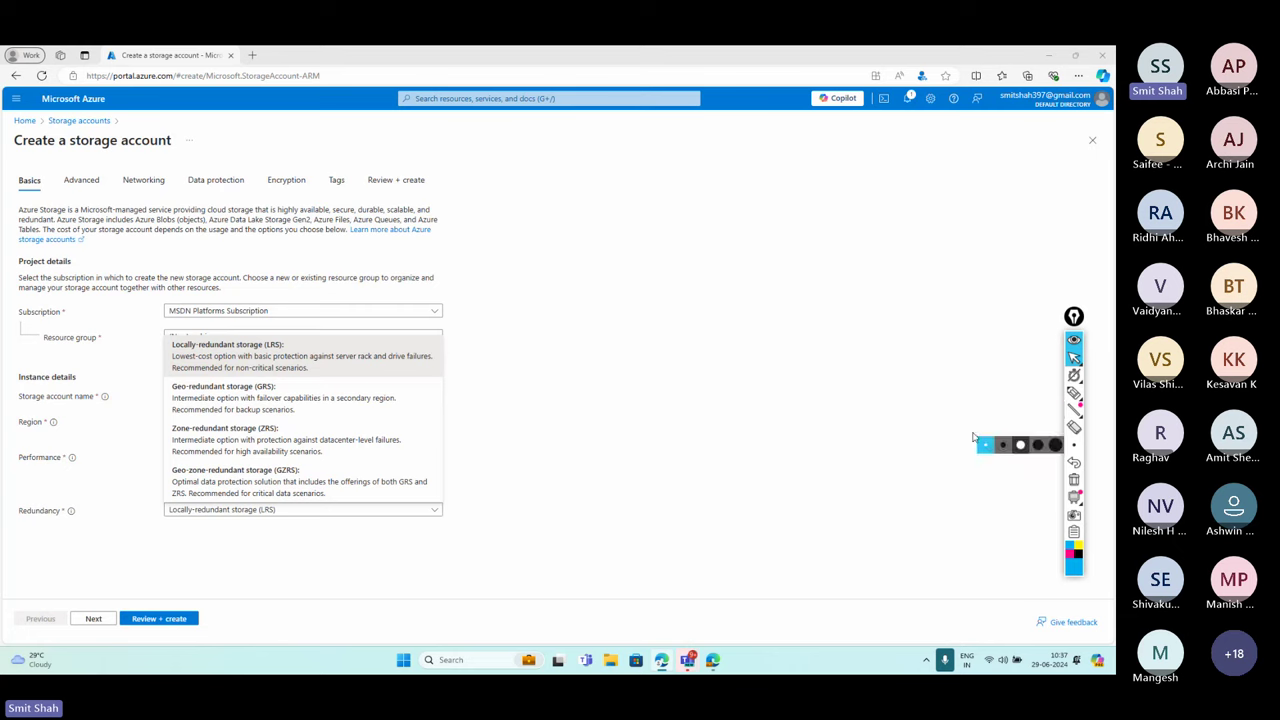
Box the LRS option with an arrow noting '3 times', then clear the ink and close the list
{"action": "left_click_drag", "start_coordinate": [159, 328], "coordinate": [488, 379]}
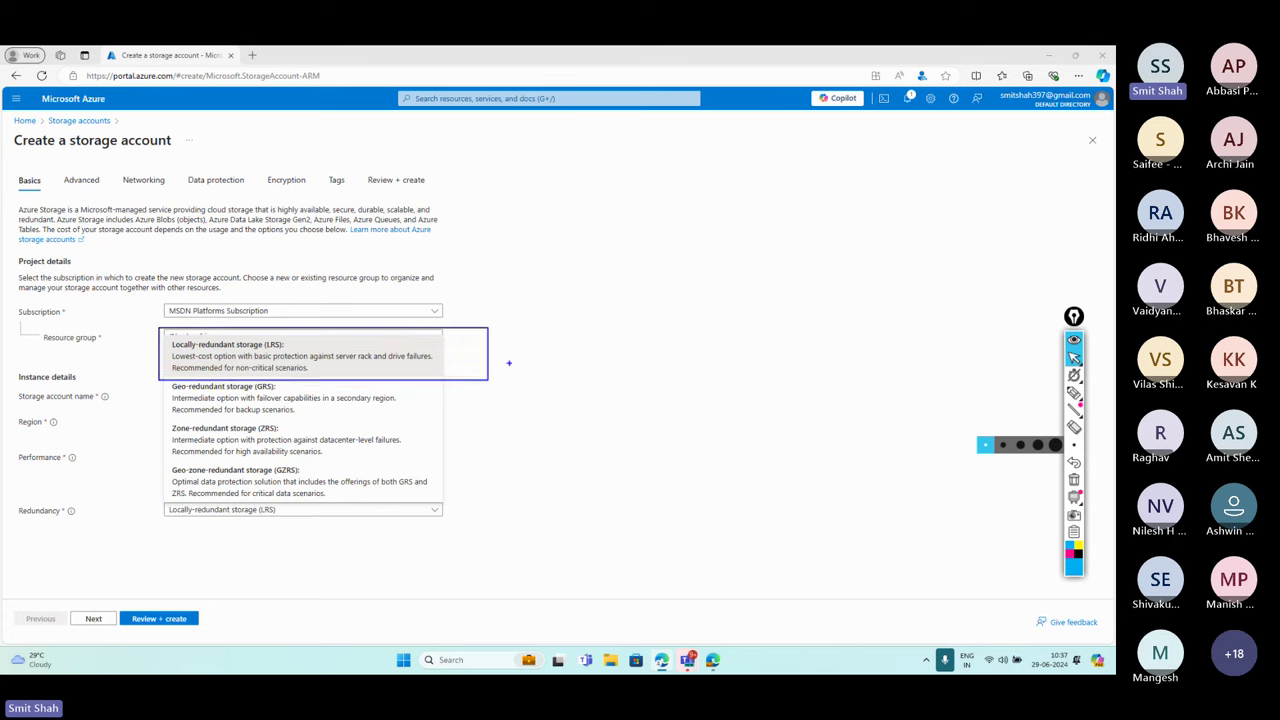
{"action": "mouse_move", "coordinate": [501, 356]}
{"action": "left_mouse_down"}
{"action": "mouse_move", "coordinate": [552, 358]}
{"action": "mouse_move", "coordinate": [542, 373]}
{"action": "mouse_move", "coordinate": [600, 356]}
{"action": "mouse_move", "coordinate": [574, 368]}
{"action": "left_mouse_up"}
{"action": "mouse_move", "coordinate": [626, 343]}
{"action": "left_mouse_down"}
{"action": "mouse_move", "coordinate": [628, 370]}
{"action": "mouse_move", "coordinate": [644, 354]}
{"action": "mouse_move", "coordinate": [697, 368]}
{"action": "left_mouse_up"}
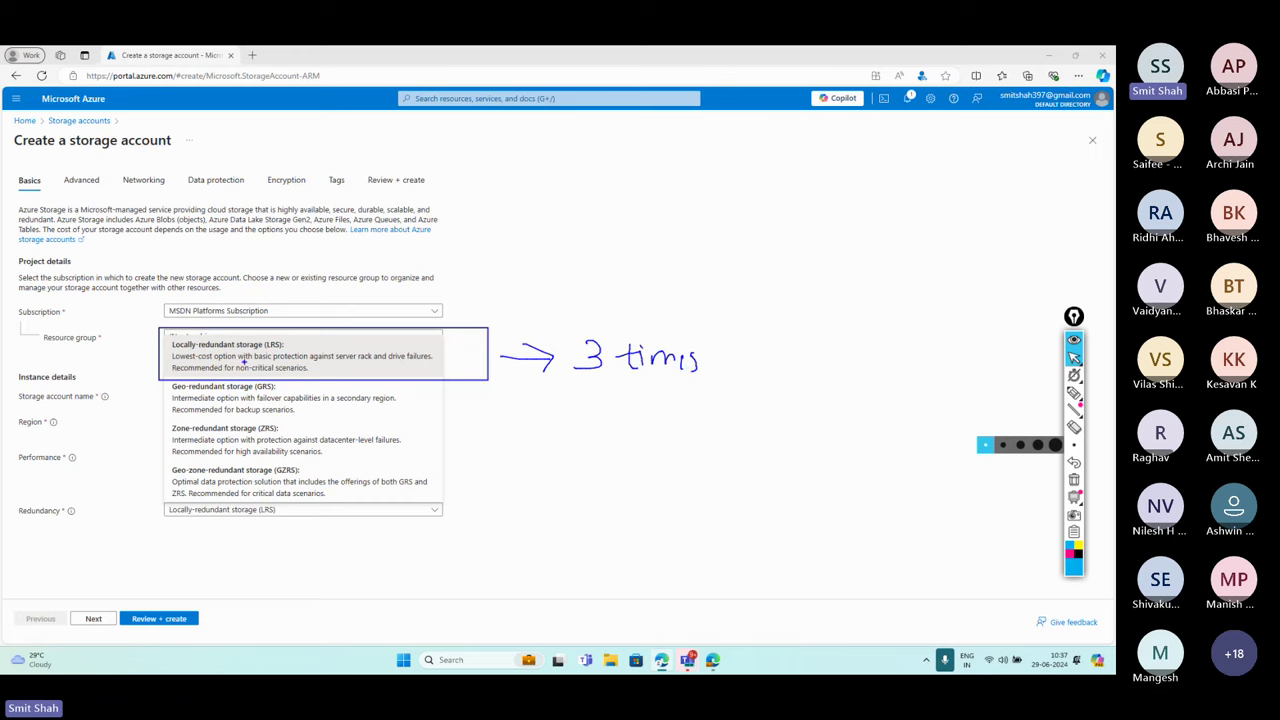
{"action": "key", "text": "Escape"}
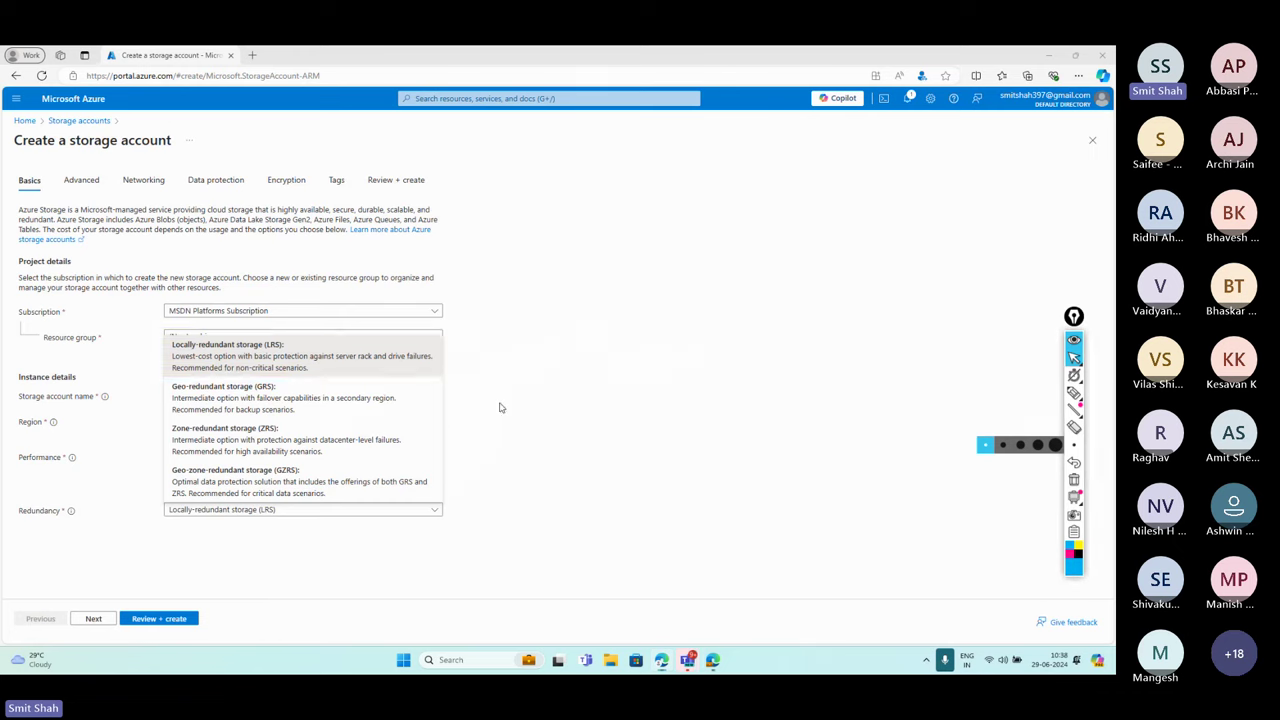
{"action": "left_click", "coordinate": [500, 408]}
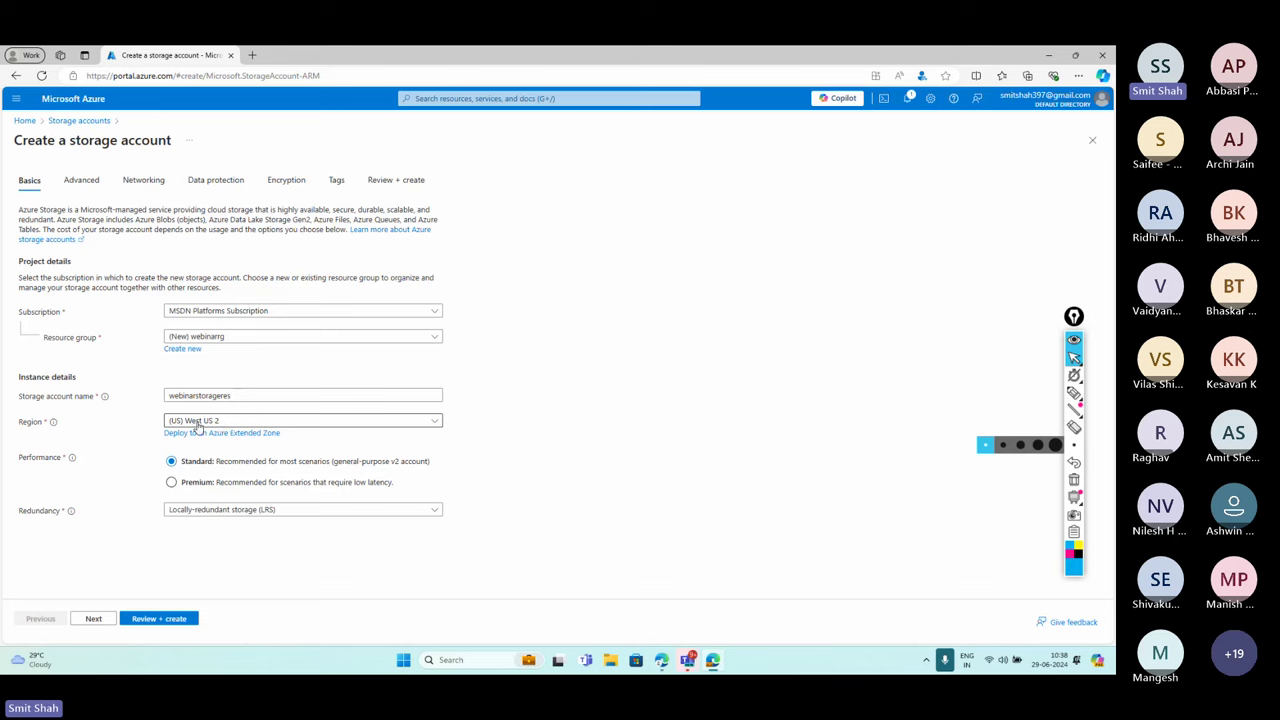
Reopen the redundancy options, box GRS with an arrow noting '6', then box ZRS and erase it
{"action": "left_click", "coordinate": [276, 510]}
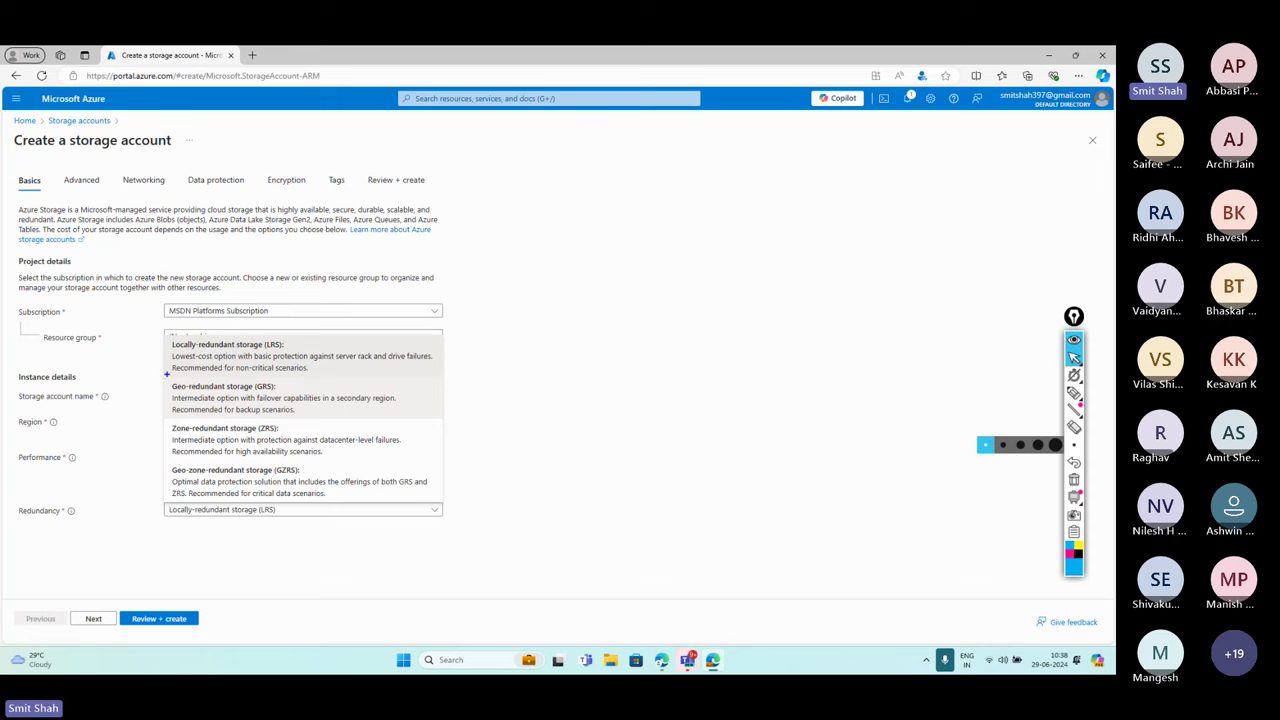
{"action": "mouse_move", "coordinate": [166, 374]}
{"action": "left_mouse_down"}
{"action": "mouse_move", "coordinate": [415, 419]}
{"action": "mouse_move", "coordinate": [483, 416]}
{"action": "left_mouse_up"}
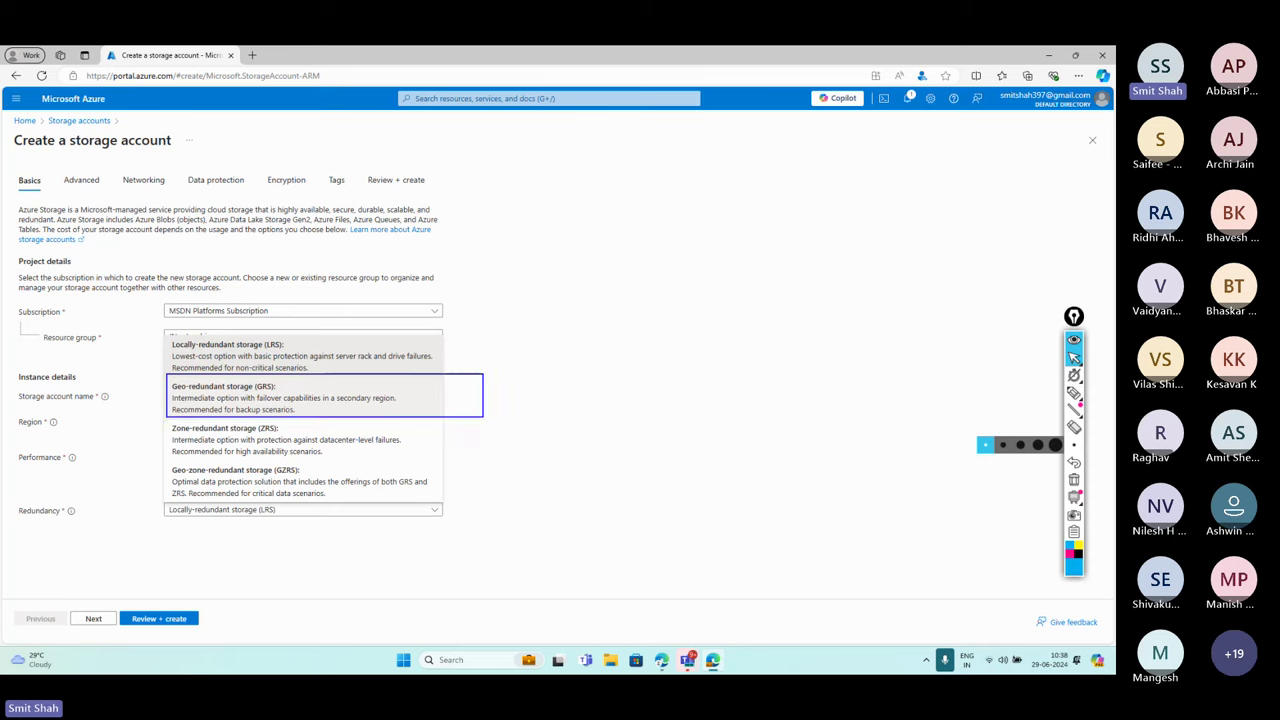
{"action": "left_click_drag", "start_coordinate": [483, 416], "coordinate": [485, 418]}
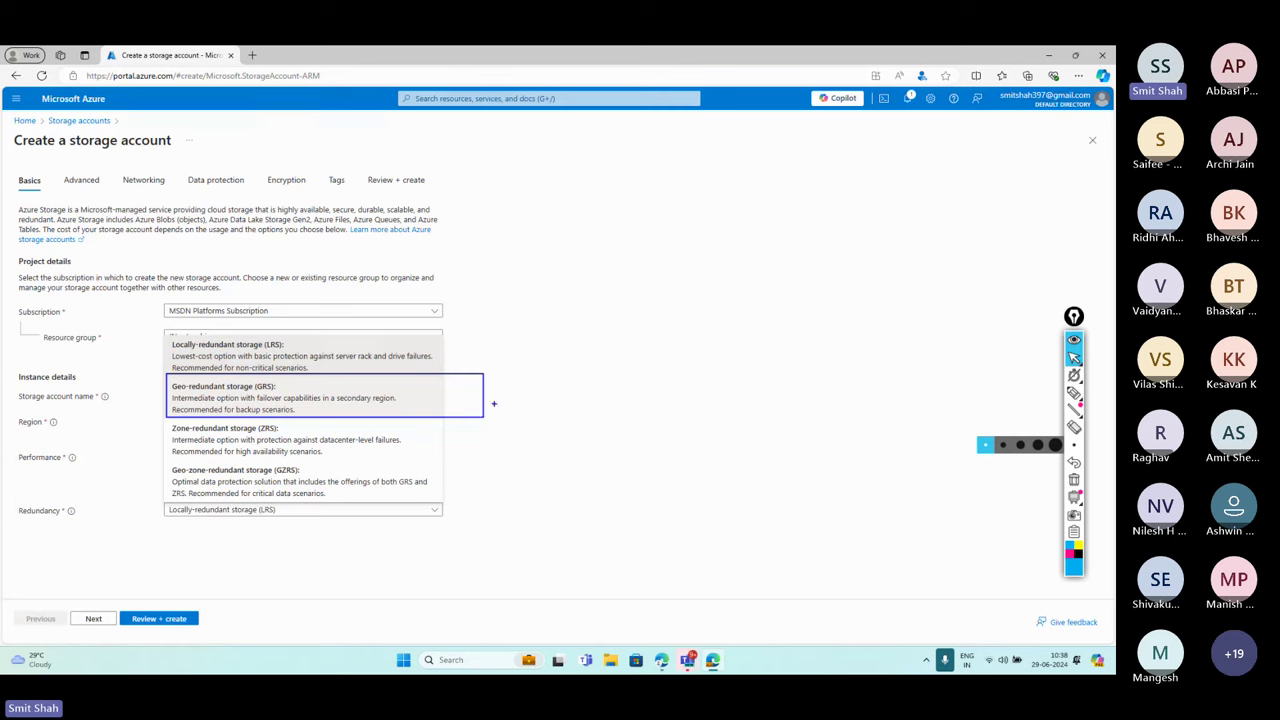
{"action": "mouse_move", "coordinate": [493, 403]}
{"action": "left_mouse_down"}
{"action": "mouse_move", "coordinate": [537, 403]}
{"action": "mouse_move", "coordinate": [522, 416]}
{"action": "mouse_move", "coordinate": [583, 385]}
{"action": "mouse_move", "coordinate": [578, 398]}
{"action": "left_mouse_up"}
{"action": "left_click_drag", "start_coordinate": [447, 352], "coordinate": [540, 360]}
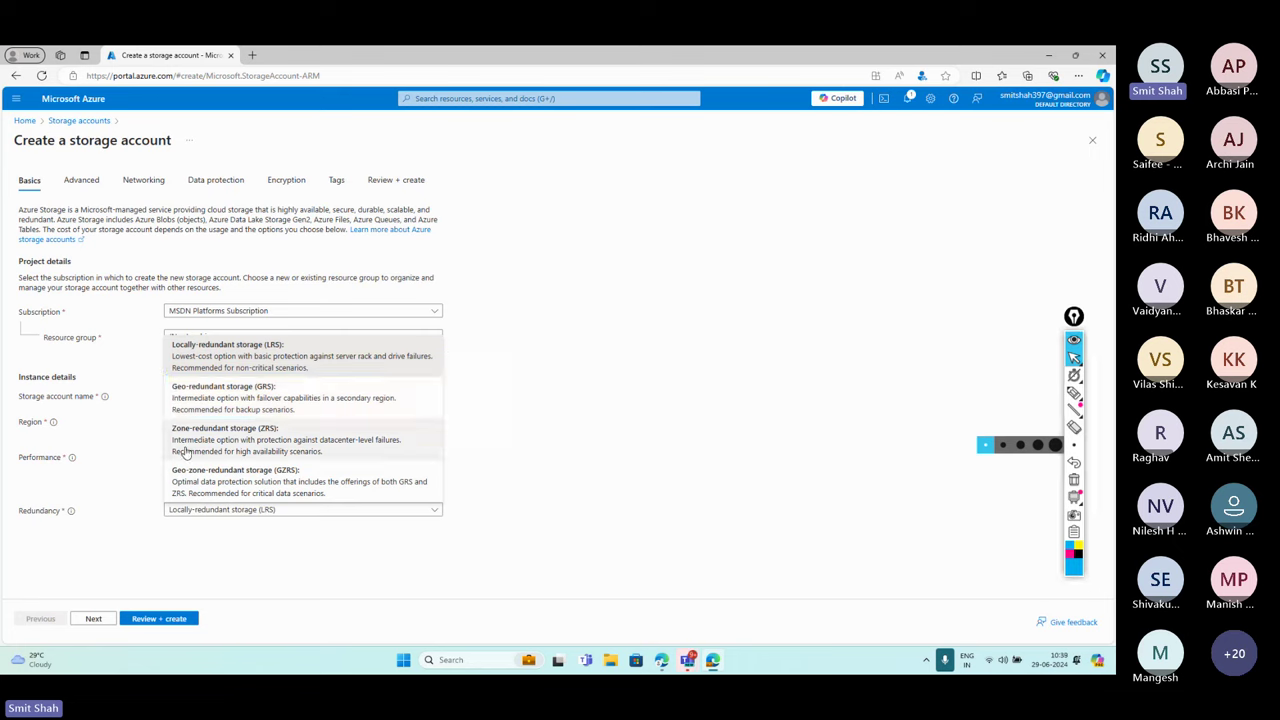
{"action": "left_click_drag", "start_coordinate": [165, 415], "coordinate": [472, 458]}
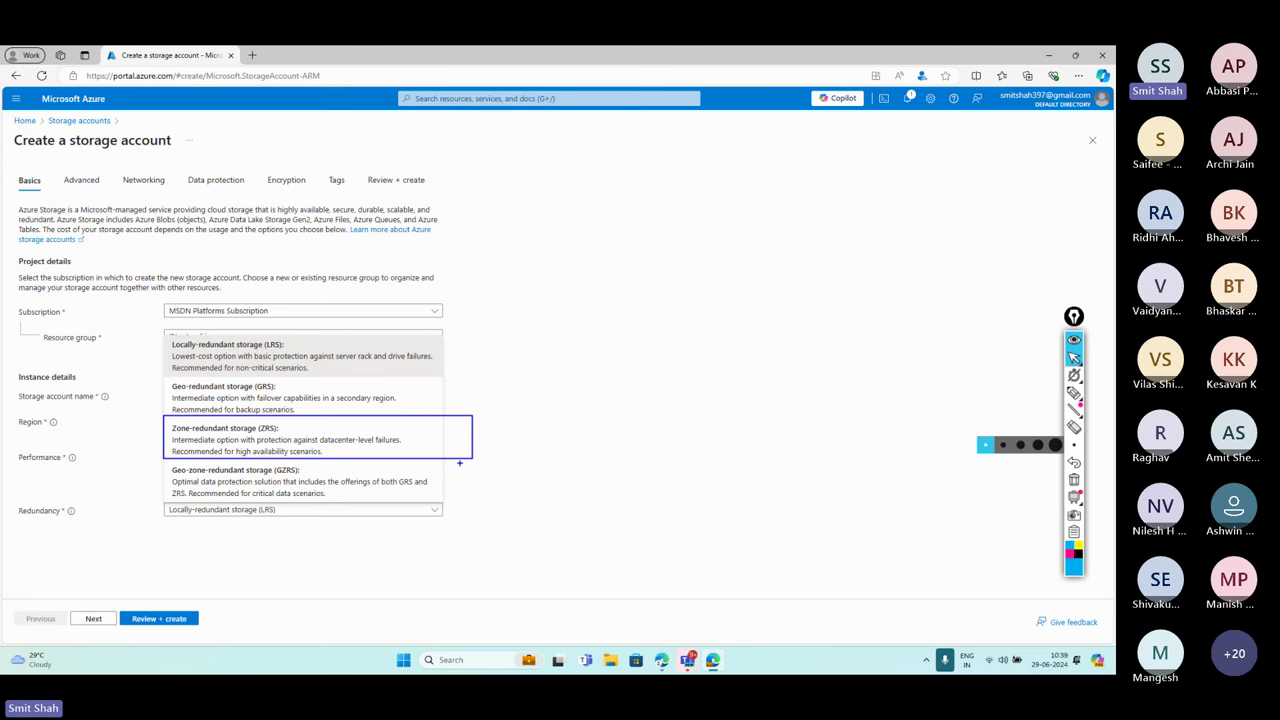
{"action": "key", "text": "Escape"}
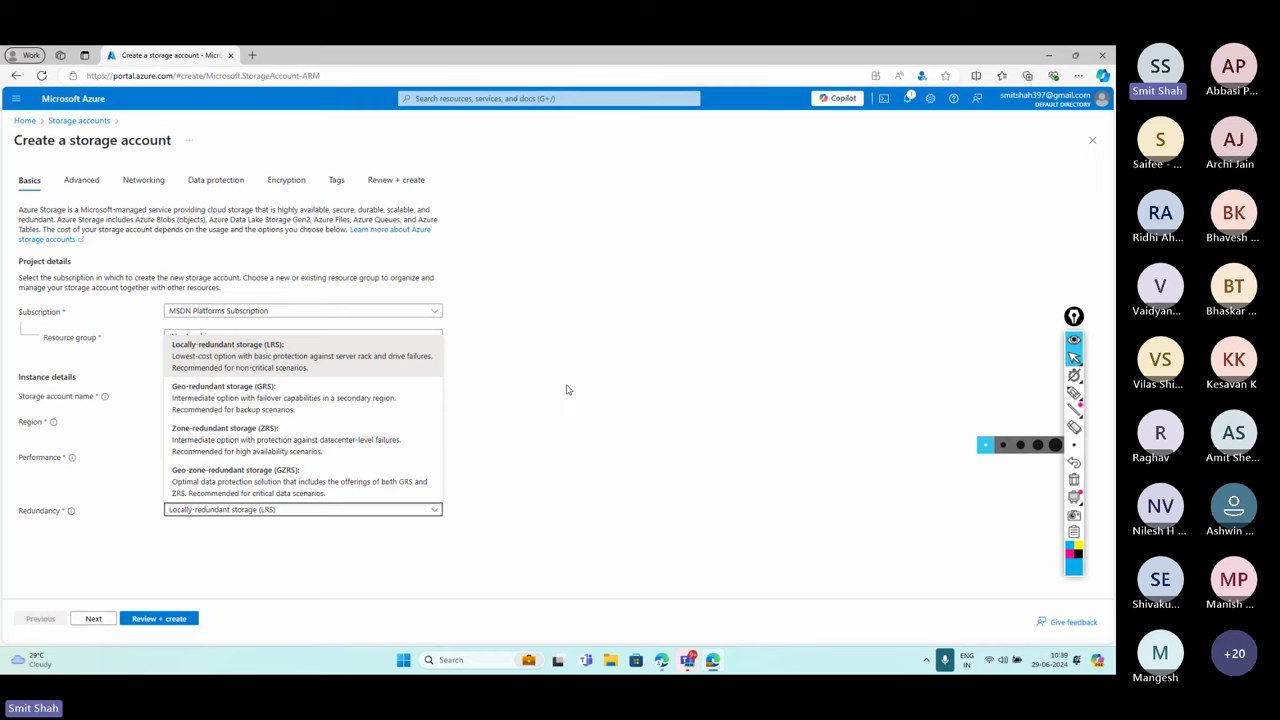
{"action": "mouse_move", "coordinate": [598, 398]}
{"action": "left_mouse_down"}
{"action": "mouse_move", "coordinate": [598, 370]}
{"action": "mouse_move", "coordinate": [620, 402]}
{"action": "mouse_move", "coordinate": [708, 388]}
{"action": "left_mouse_up"}
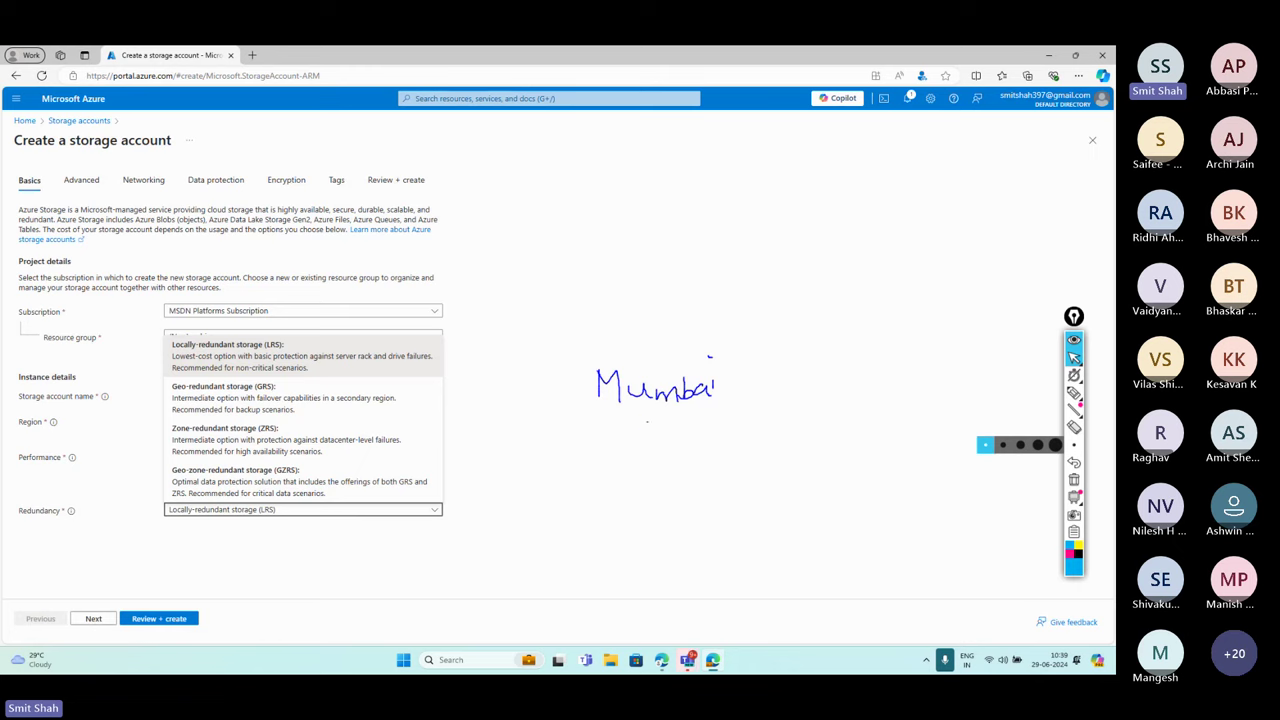
{"action": "mouse_move", "coordinate": [647, 421]}
{"action": "left_mouse_down"}
{"action": "mouse_move", "coordinate": [592, 470]}
{"action": "mouse_move", "coordinate": [614, 474]}
{"action": "left_mouse_up"}
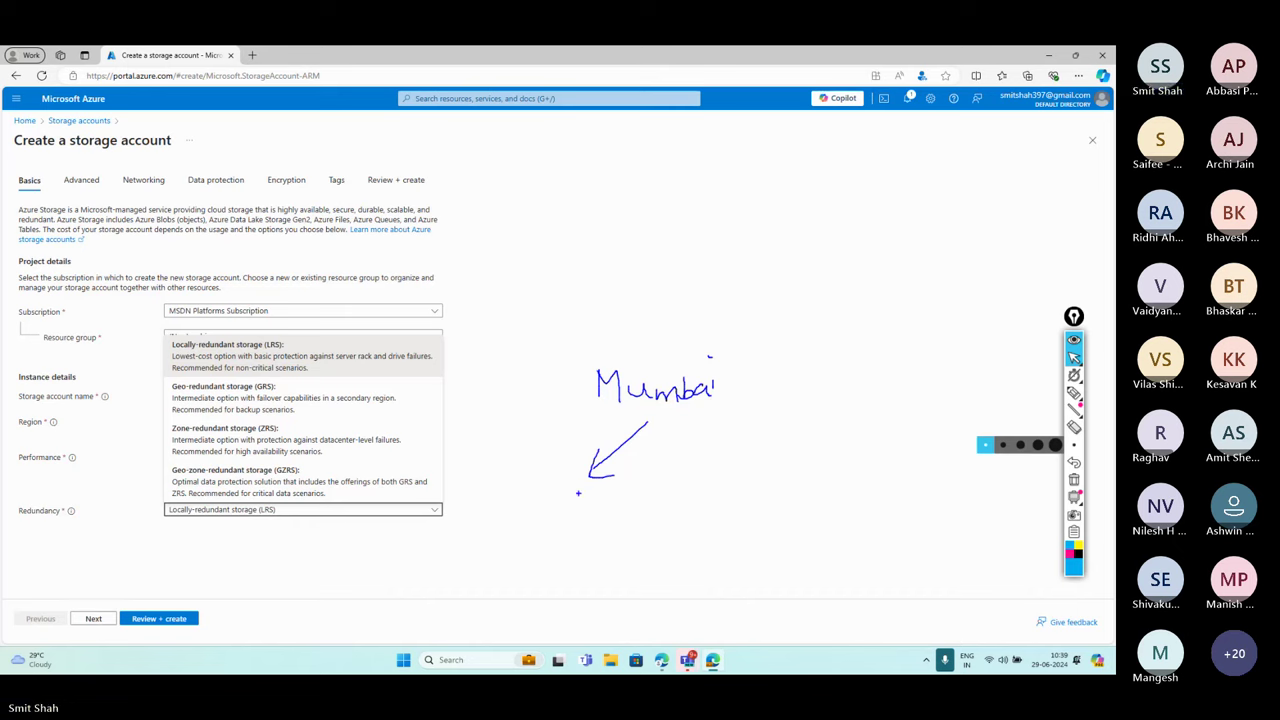
{"action": "mouse_move", "coordinate": [552, 500]}
{"action": "left_mouse_down"}
{"action": "mouse_move", "coordinate": [516, 522]}
{"action": "mouse_move", "coordinate": [580, 504]}
{"action": "mouse_move", "coordinate": [588, 516]}
{"action": "mouse_move", "coordinate": [608, 500]}
{"action": "mouse_move", "coordinate": [686, 512]}
{"action": "left_mouse_up"}
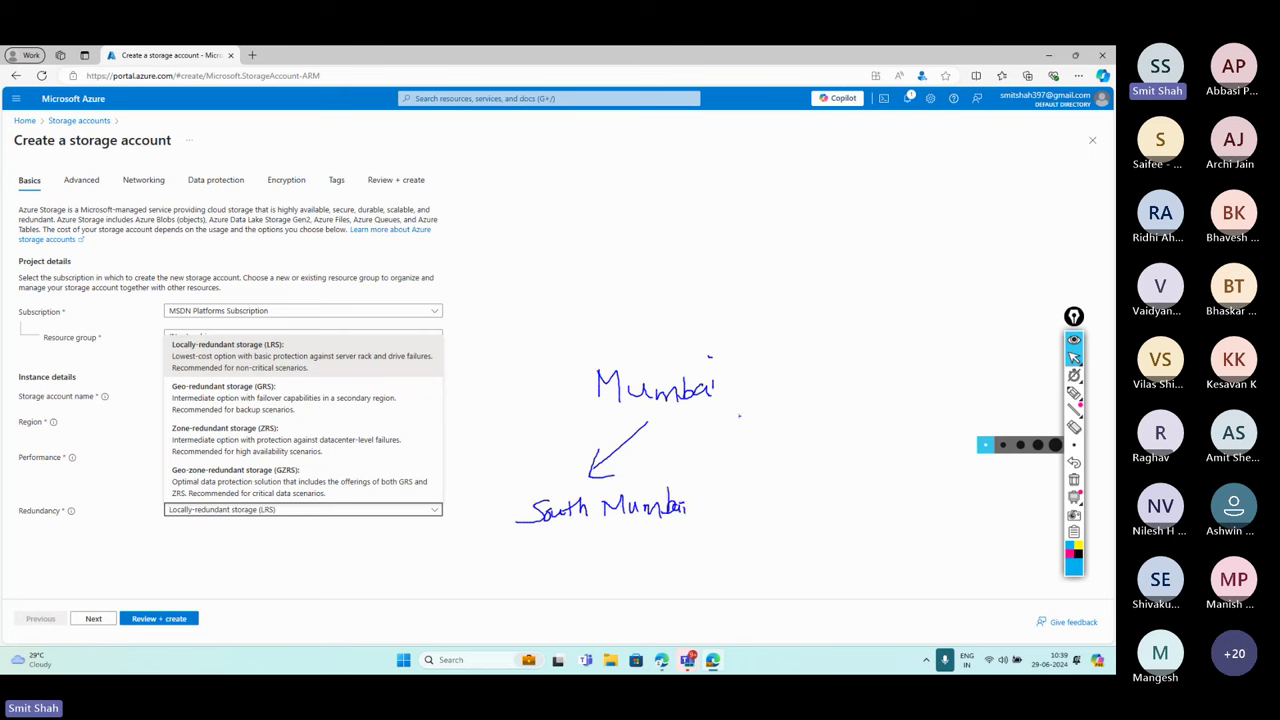
{"action": "mouse_move", "coordinate": [724, 410]}
{"action": "left_mouse_down"}
{"action": "mouse_move", "coordinate": [773, 455]}
{"action": "mouse_move", "coordinate": [762, 456]}
{"action": "left_mouse_up"}
{"action": "mouse_move", "coordinate": [773, 476]}
{"action": "left_mouse_down"}
{"action": "mouse_move", "coordinate": [773, 494]}
{"action": "mouse_move", "coordinate": [786, 494]}
{"action": "mouse_move", "coordinate": [842, 474]}
{"action": "left_mouse_up"}
{"action": "left_click_drag", "start_coordinate": [850, 470], "coordinate": [854, 484]}
{"action": "left_click_drag", "start_coordinate": [862, 462], "coordinate": [864, 484]}
{"action": "mouse_move", "coordinate": [768, 390]}
{"action": "left_mouse_down"}
{"action": "mouse_move", "coordinate": [904, 404]}
{"action": "mouse_move", "coordinate": [884, 410]}
{"action": "left_mouse_up"}
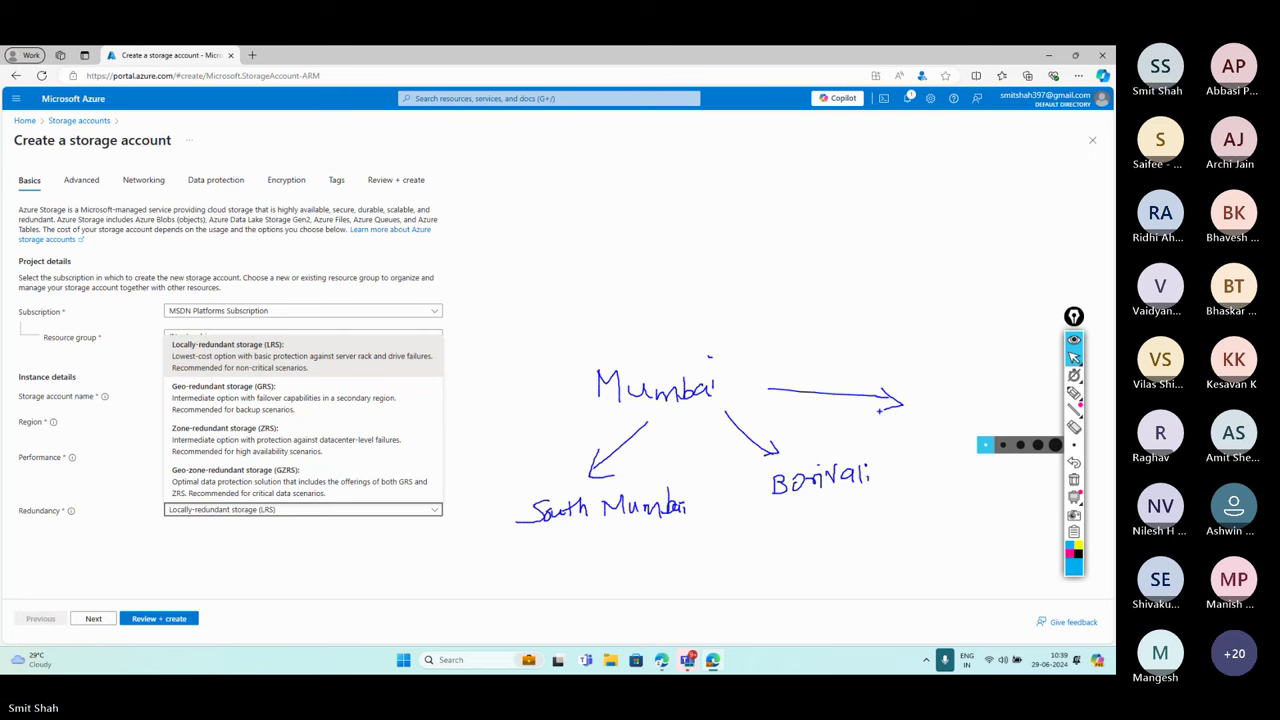
{"action": "mouse_move", "coordinate": [916, 412]}
{"action": "left_mouse_down"}
{"action": "mouse_move", "coordinate": [948, 398]}
{"action": "mouse_move", "coordinate": [964, 410]}
{"action": "left_mouse_up"}
{"action": "left_click_drag", "start_coordinate": [968, 408], "coordinate": [988, 402]}
{"action": "left_click_drag", "start_coordinate": [990, 406], "coordinate": [998, 396]}
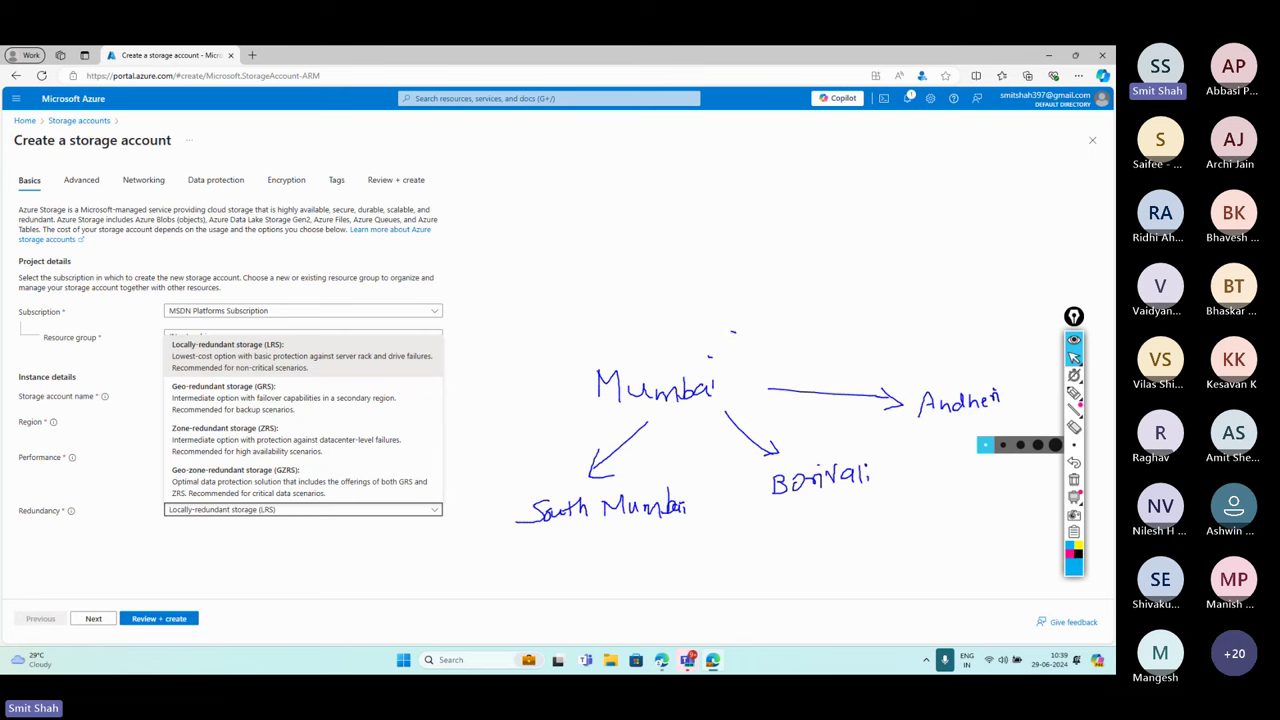
{"action": "mouse_move", "coordinate": [732, 330]}
{"action": "left_mouse_down"}
{"action": "mouse_move", "coordinate": [730, 410]}
{"action": "mouse_move", "coordinate": [800, 340]}
{"action": "left_mouse_up"}
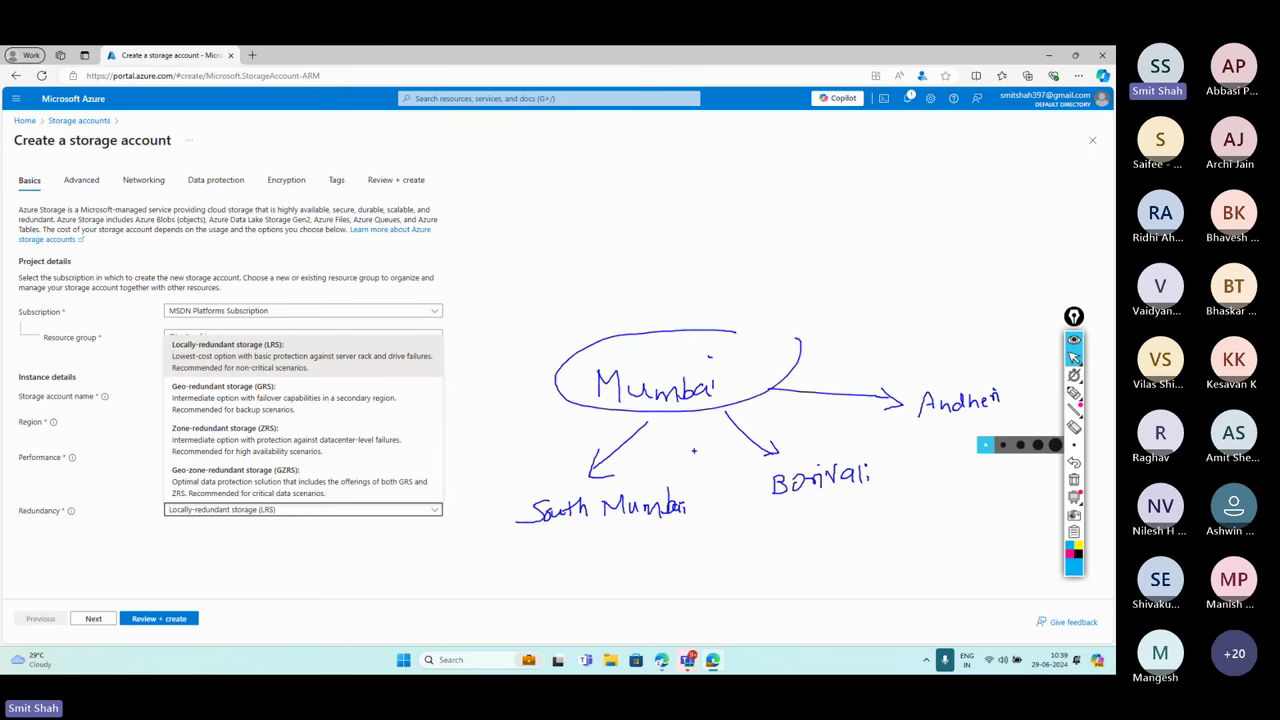
{"action": "mouse_move", "coordinate": [687, 486]}
{"action": "left_mouse_down"}
{"action": "mouse_move", "coordinate": [470, 524]}
{"action": "mouse_move", "coordinate": [712, 455]}
{"action": "left_mouse_up"}
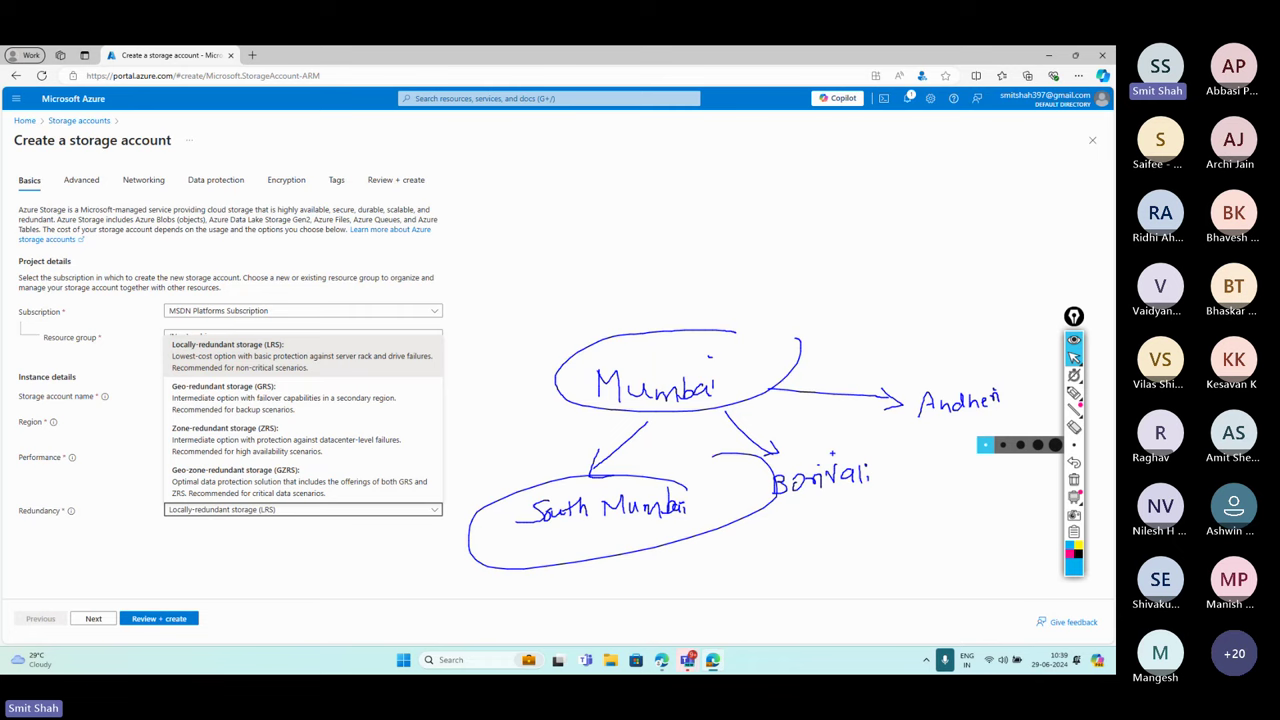
{"action": "left_click_drag", "start_coordinate": [832, 453], "coordinate": [880, 418]}
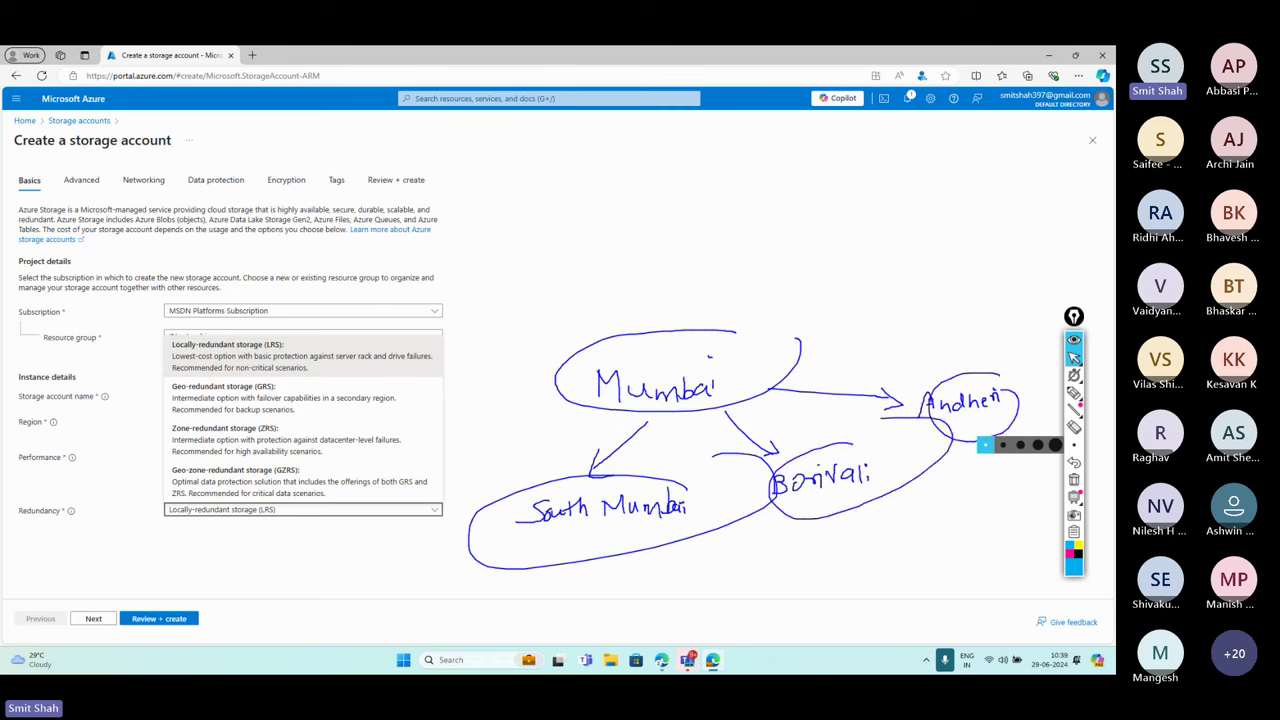
{"action": "left_click", "coordinate": [1073, 479]}
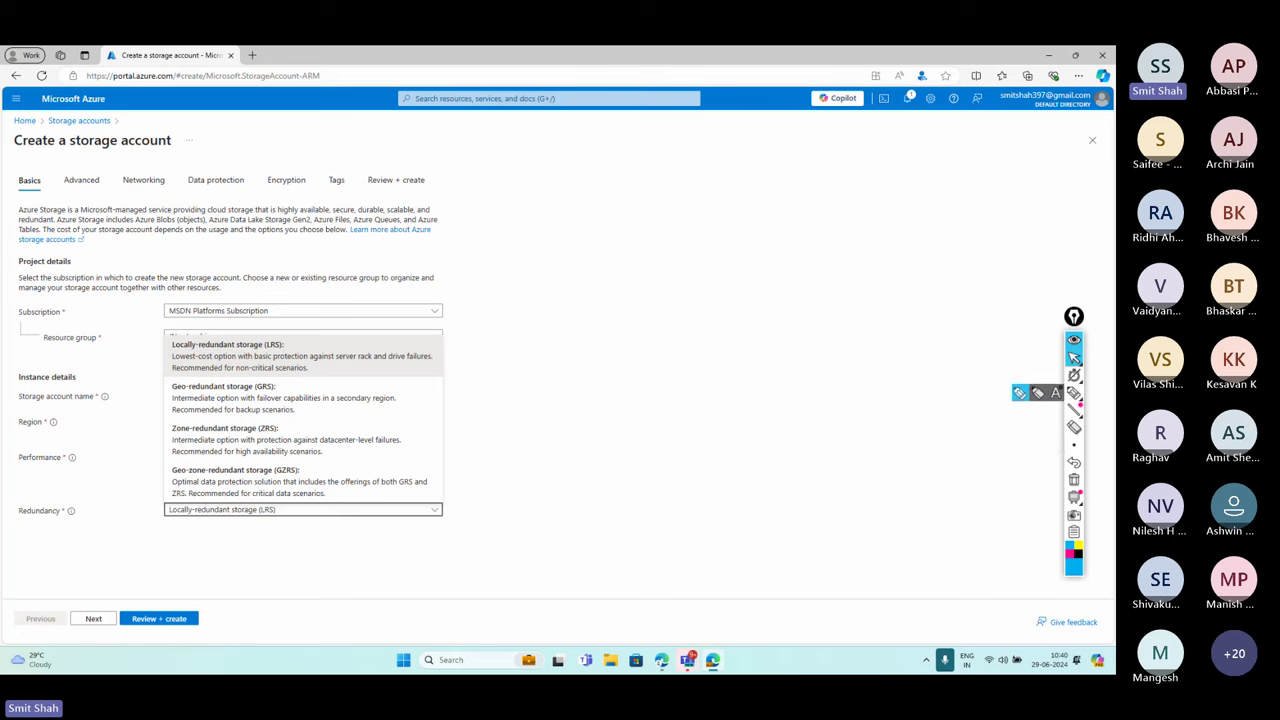
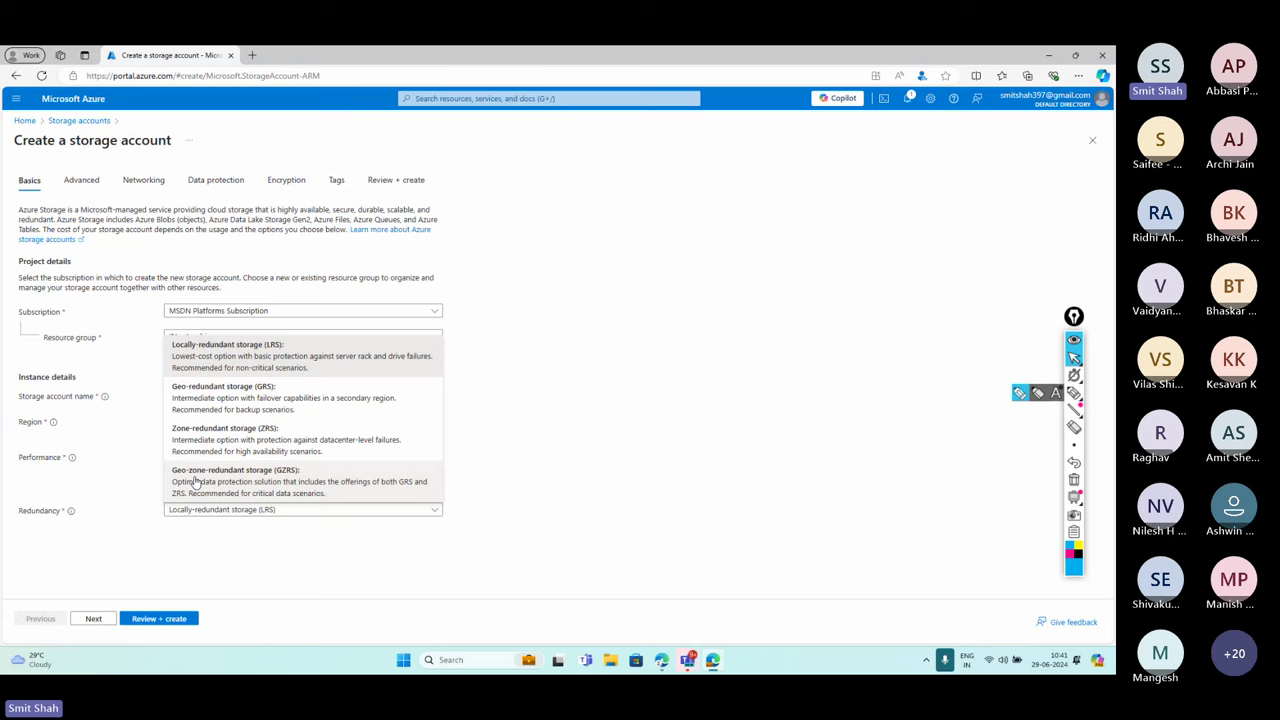
Underline and arrow the ZRS description in ink, then begin writing 'Primary' right of the form
{"action": "left_click_drag", "start_coordinate": [418, 443], "coordinate": [487, 443]}
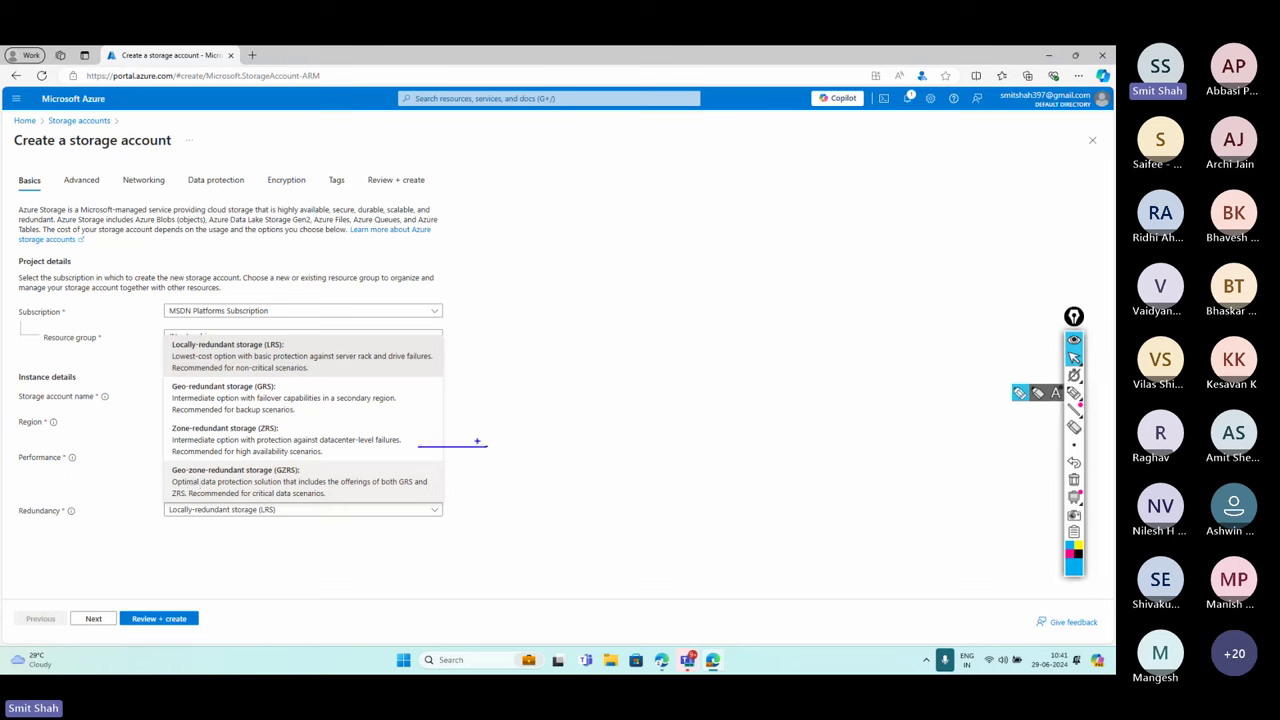
{"action": "left_click_drag", "start_coordinate": [408, 389], "coordinate": [494, 447]}
{"action": "left_click_drag", "start_coordinate": [494, 437], "coordinate": [497, 460]}
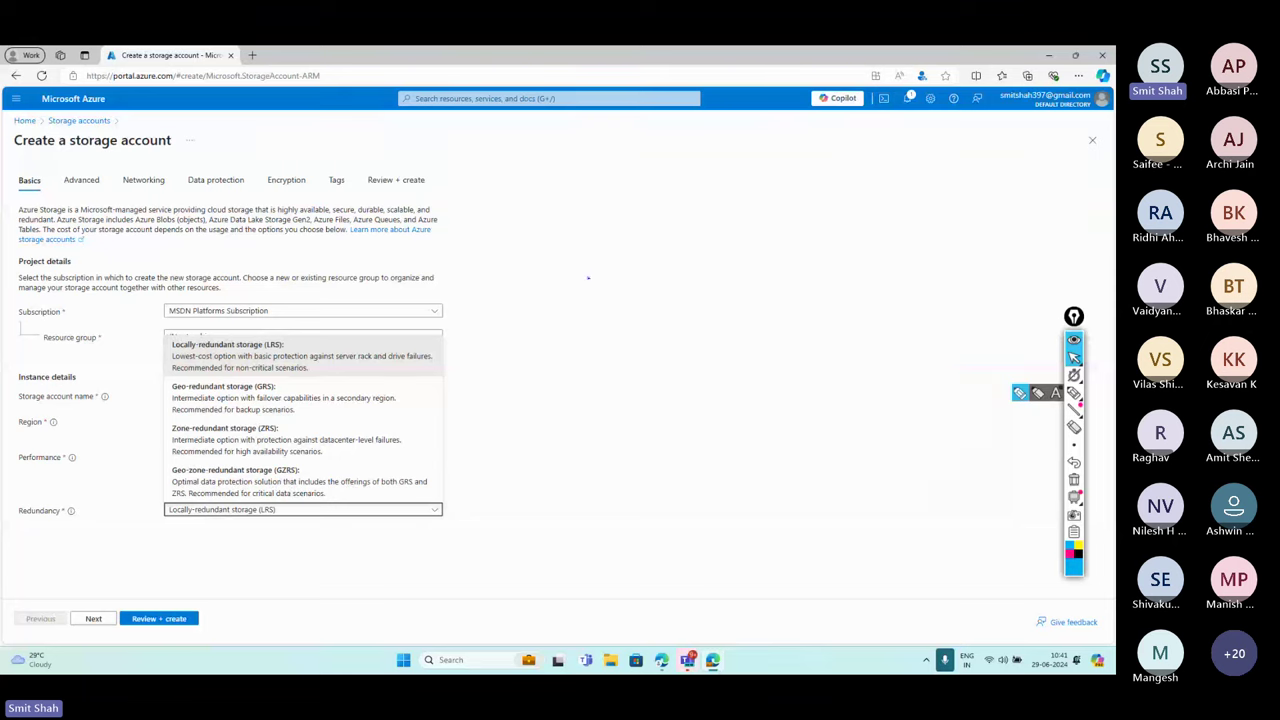
{"action": "mouse_move", "coordinate": [588, 277]}
{"action": "left_mouse_down"}
{"action": "mouse_move", "coordinate": [588, 298]}
{"action": "mouse_move", "coordinate": [590, 285]}
{"action": "mouse_move", "coordinate": [622, 280]}
{"action": "left_mouse_up"}
{"action": "mouse_move", "coordinate": [632, 277]}
{"action": "left_mouse_down"}
{"action": "mouse_move", "coordinate": [666, 290]}
{"action": "mouse_move", "coordinate": [693, 266]}
{"action": "mouse_move", "coordinate": [706, 290]}
{"action": "mouse_move", "coordinate": [634, 326]}
{"action": "mouse_move", "coordinate": [656, 316]}
{"action": "left_mouse_up"}
Finish 'Primary' with an arrow down to a handwritten 'West US'
{"action": "left_click_drag", "start_coordinate": [602, 358], "coordinate": [648, 364]}
{"action": "mouse_move", "coordinate": [662, 350]}
{"action": "left_mouse_down"}
{"action": "mouse_move", "coordinate": [652, 366]}
{"action": "mouse_move", "coordinate": [674, 366]}
{"action": "left_mouse_up"}
{"action": "mouse_move", "coordinate": [686, 346]}
{"action": "left_mouse_down"}
{"action": "mouse_move", "coordinate": [694, 364]}
{"action": "mouse_move", "coordinate": [704, 344]}
{"action": "left_mouse_up"}
{"action": "left_click_drag", "start_coordinate": [720, 336], "coordinate": [706, 362]}
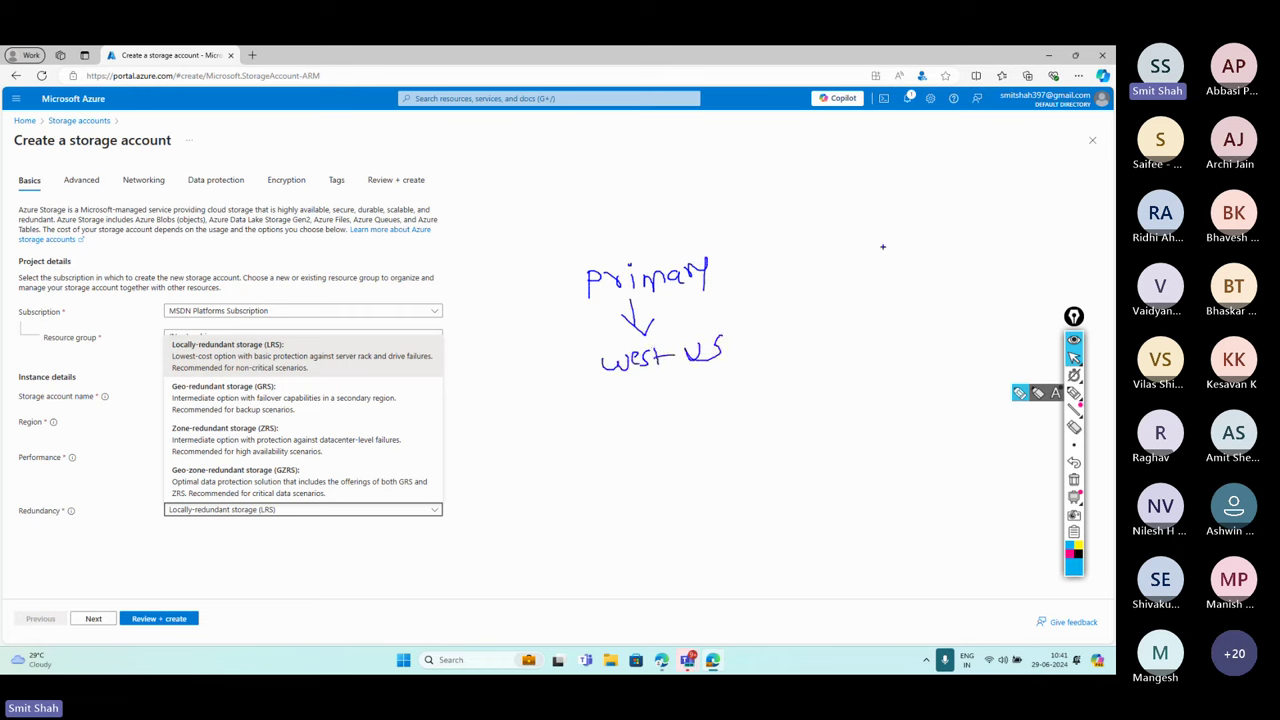
Write 'Secondary' at the upper right with a down arrow to 'India'
{"action": "mouse_move", "coordinate": [888, 230]}
{"action": "left_mouse_down"}
{"action": "mouse_move", "coordinate": [874, 254]}
{"action": "mouse_move", "coordinate": [912, 246]}
{"action": "left_mouse_up"}
{"action": "mouse_move", "coordinate": [926, 236]}
{"action": "left_mouse_down"}
{"action": "mouse_move", "coordinate": [920, 246]}
{"action": "mouse_move", "coordinate": [958, 224]}
{"action": "mouse_move", "coordinate": [968, 240]}
{"action": "mouse_move", "coordinate": [990, 224]}
{"action": "left_mouse_up"}
{"action": "left_click_drag", "start_coordinate": [998, 212], "coordinate": [1004, 246]}
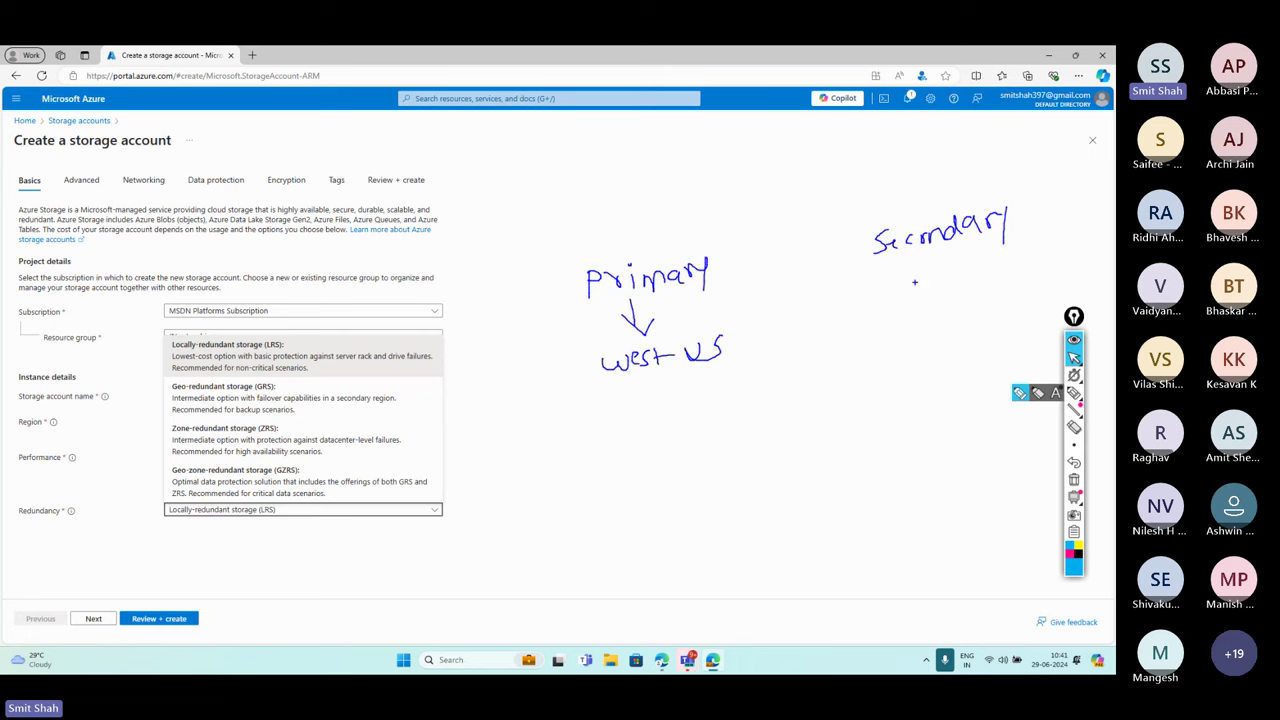
{"action": "left_click_drag", "start_coordinate": [922, 262], "coordinate": [923, 290]}
{"action": "mouse_move", "coordinate": [912, 274]}
{"action": "left_mouse_down"}
{"action": "mouse_move", "coordinate": [935, 270]}
{"action": "mouse_move", "coordinate": [918, 305]}
{"action": "left_mouse_up"}
{"action": "mouse_move", "coordinate": [906, 308]}
{"action": "left_mouse_down"}
{"action": "mouse_move", "coordinate": [904, 324]}
{"action": "mouse_move", "coordinate": [946, 297]}
{"action": "mouse_move", "coordinate": [947, 317]}
{"action": "mouse_move", "coordinate": [975, 306]}
{"action": "left_mouse_up"}
Undo a stray circle around ZRS, then draw branch arrows from West US labelled 'Florida'
{"action": "mouse_move", "coordinate": [280, 423]}
{"action": "left_mouse_down"}
{"action": "mouse_move", "coordinate": [182, 446]}
{"action": "mouse_move", "coordinate": [300, 412]}
{"action": "left_mouse_up"}
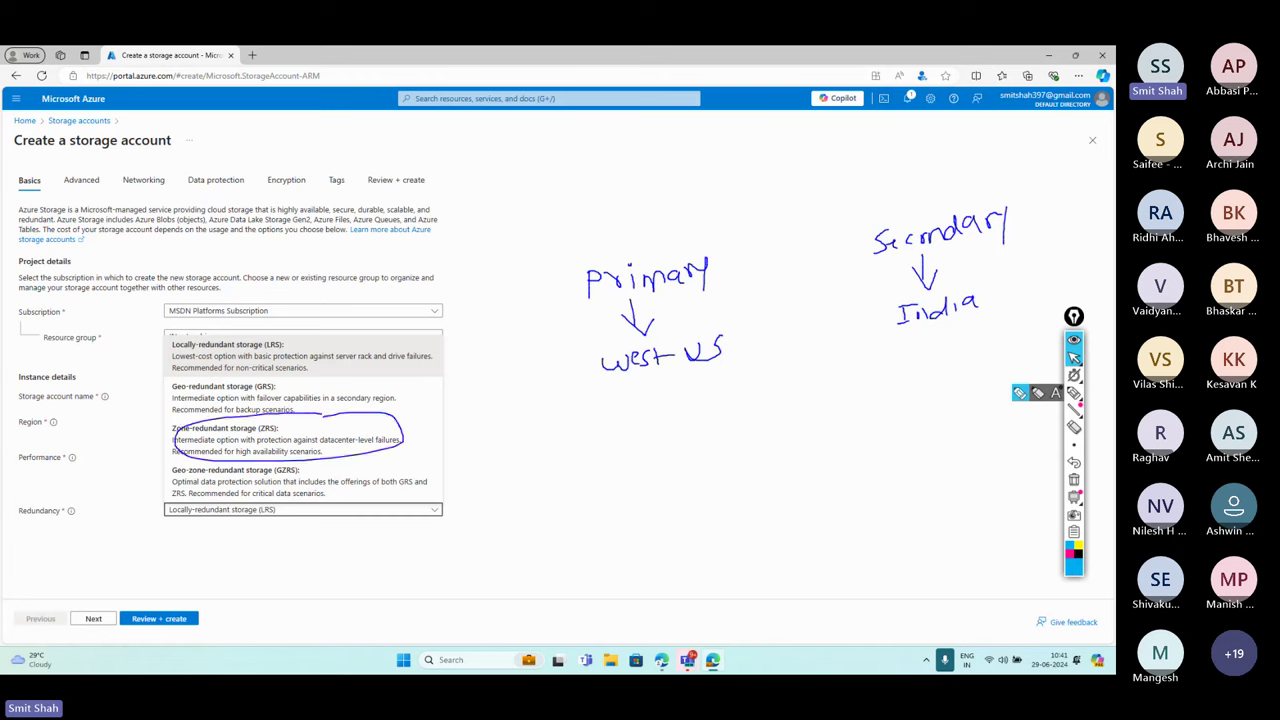
{"action": "key", "text": "ctrl+z"}
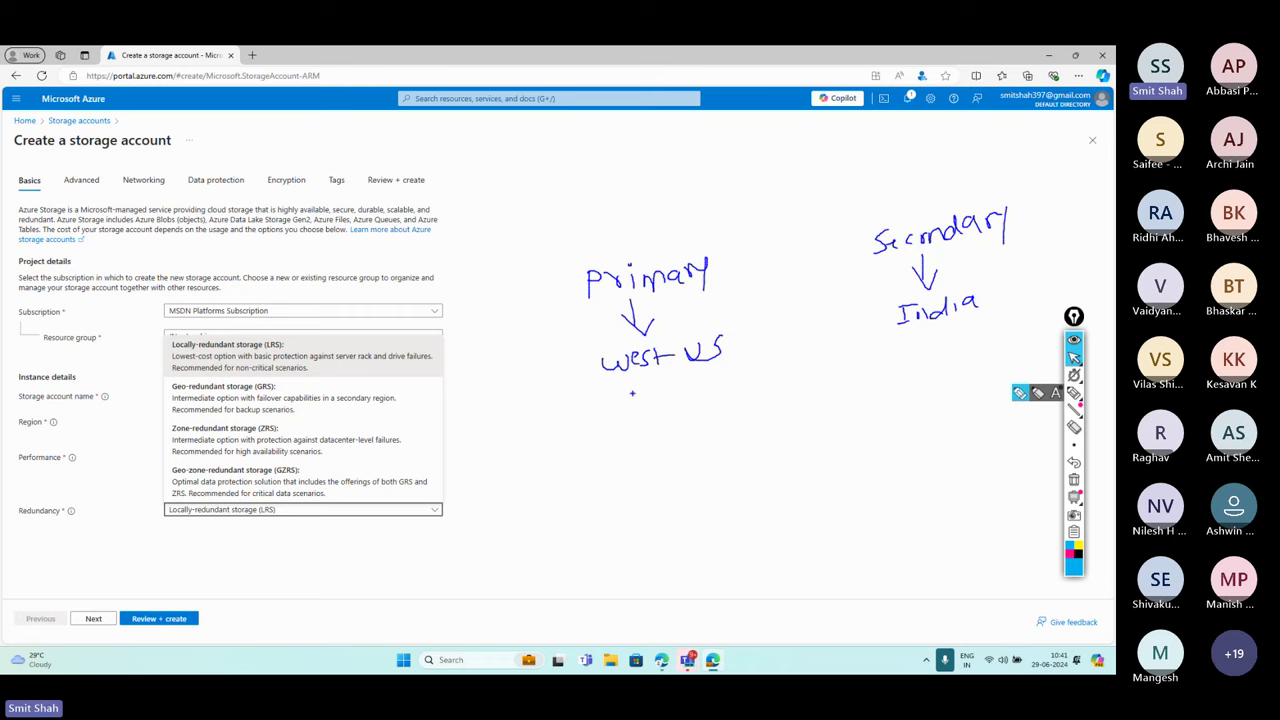
{"action": "mouse_move", "coordinate": [641, 382]}
{"action": "left_mouse_down"}
{"action": "mouse_move", "coordinate": [598, 430]}
{"action": "mouse_move", "coordinate": [616, 428]}
{"action": "left_mouse_up"}
{"action": "left_click_drag", "start_coordinate": [669, 383], "coordinate": [675, 416]}
{"action": "mouse_move", "coordinate": [663, 406]}
{"action": "left_mouse_down"}
{"action": "mouse_move", "coordinate": [675, 418]}
{"action": "mouse_move", "coordinate": [687, 403]}
{"action": "mouse_move", "coordinate": [750, 404]}
{"action": "left_mouse_up"}
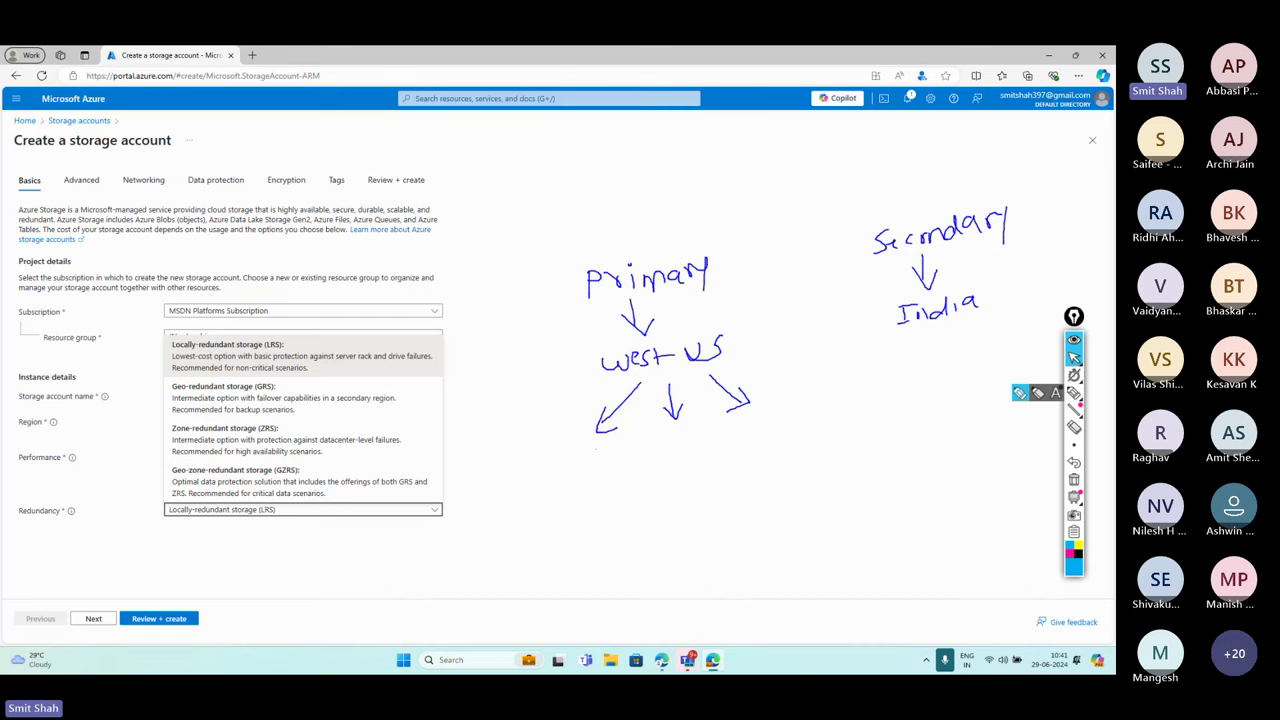
{"action": "mouse_move", "coordinate": [538, 451]}
{"action": "left_mouse_down"}
{"action": "mouse_move", "coordinate": [534, 471]}
{"action": "mouse_move", "coordinate": [547, 459]}
{"action": "left_mouse_up"}
{"action": "mouse_move", "coordinate": [555, 469]}
{"action": "left_mouse_down"}
{"action": "mouse_move", "coordinate": [670, 457]}
{"action": "mouse_move", "coordinate": [786, 422]}
{"action": "mouse_move", "coordinate": [826, 440]}
{"action": "mouse_move", "coordinate": [836, 422]}
{"action": "left_mouse_up"}
Draw three branching arrows below India, circle the GZRS option, then clear all ink
{"action": "mouse_move", "coordinate": [935, 337]}
{"action": "left_mouse_down"}
{"action": "mouse_move", "coordinate": [914, 368]}
{"action": "mouse_move", "coordinate": [930, 363]}
{"action": "left_mouse_up"}
{"action": "mouse_move", "coordinate": [972, 321]}
{"action": "left_mouse_down"}
{"action": "mouse_move", "coordinate": [975, 350]}
{"action": "mouse_move", "coordinate": [983, 338]}
{"action": "left_mouse_up"}
{"action": "mouse_move", "coordinate": [1002, 323]}
{"action": "left_mouse_down"}
{"action": "mouse_move", "coordinate": [1025, 344]}
{"action": "mouse_move", "coordinate": [996, 352]}
{"action": "left_mouse_up"}
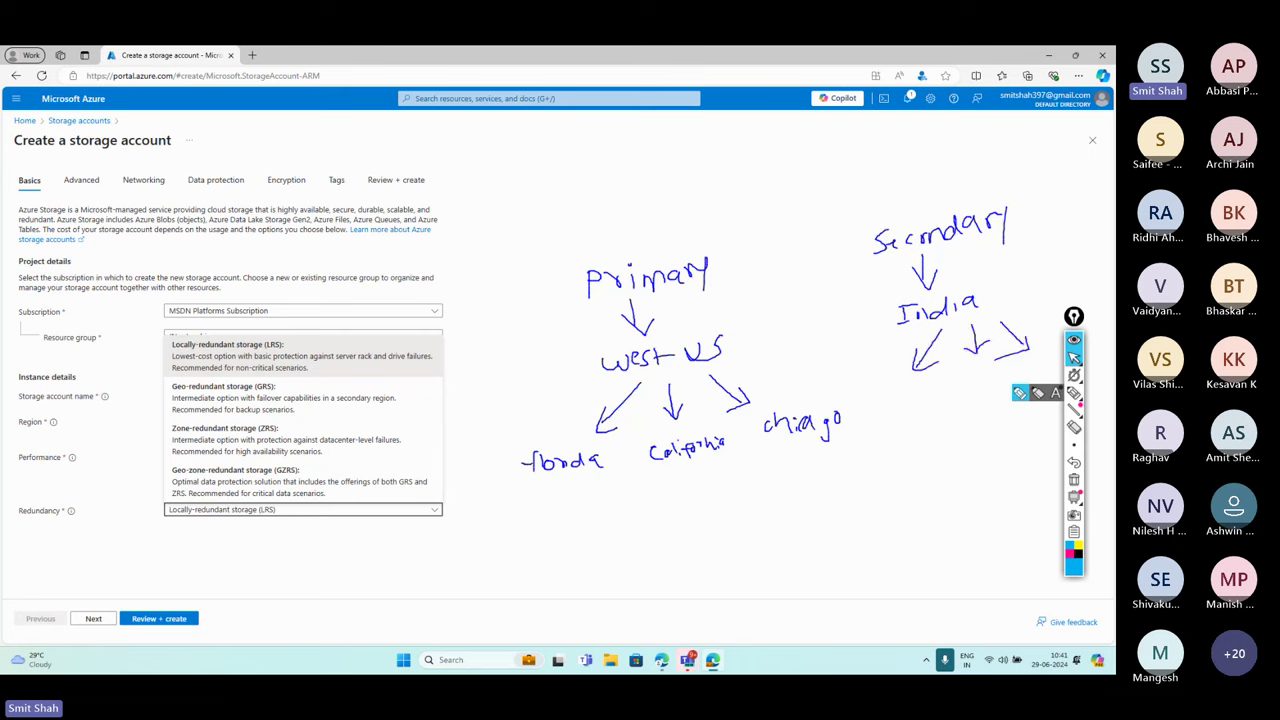
{"action": "mouse_move", "coordinate": [381, 469]}
{"action": "left_mouse_down"}
{"action": "mouse_move", "coordinate": [135, 495]}
{"action": "mouse_move", "coordinate": [404, 454]}
{"action": "left_mouse_up"}
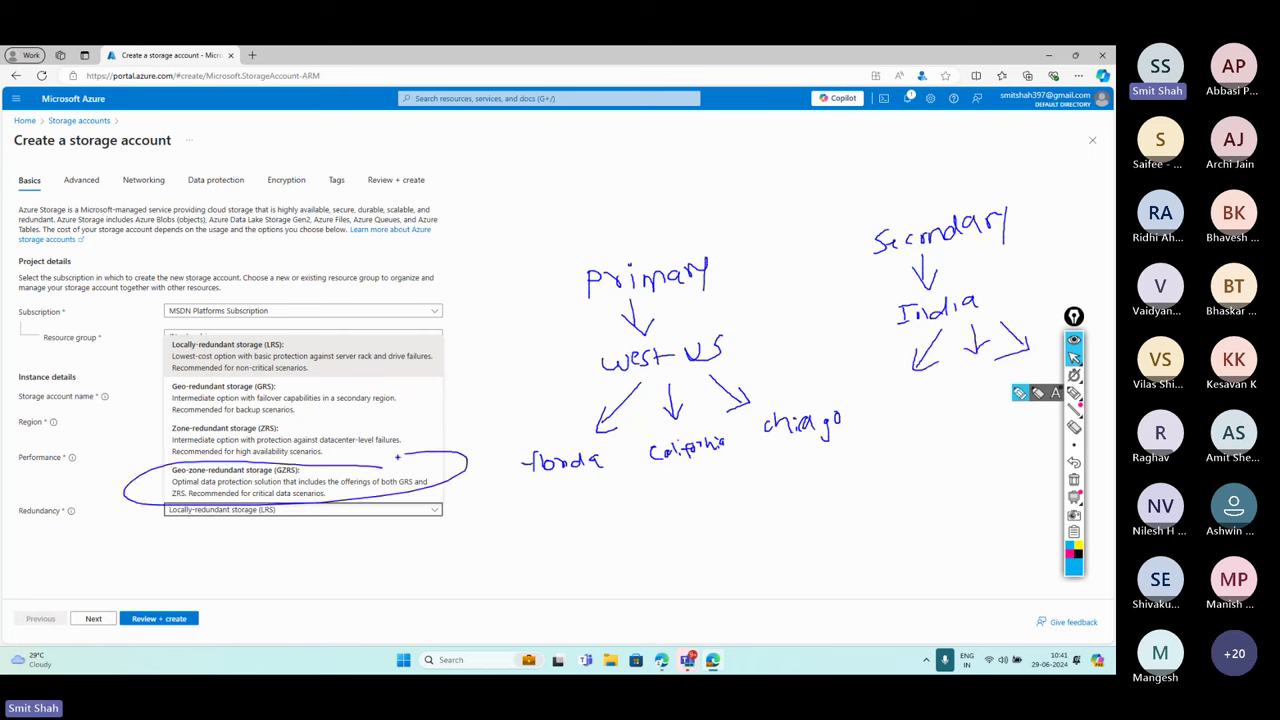
{"action": "key", "text": "Escape"}
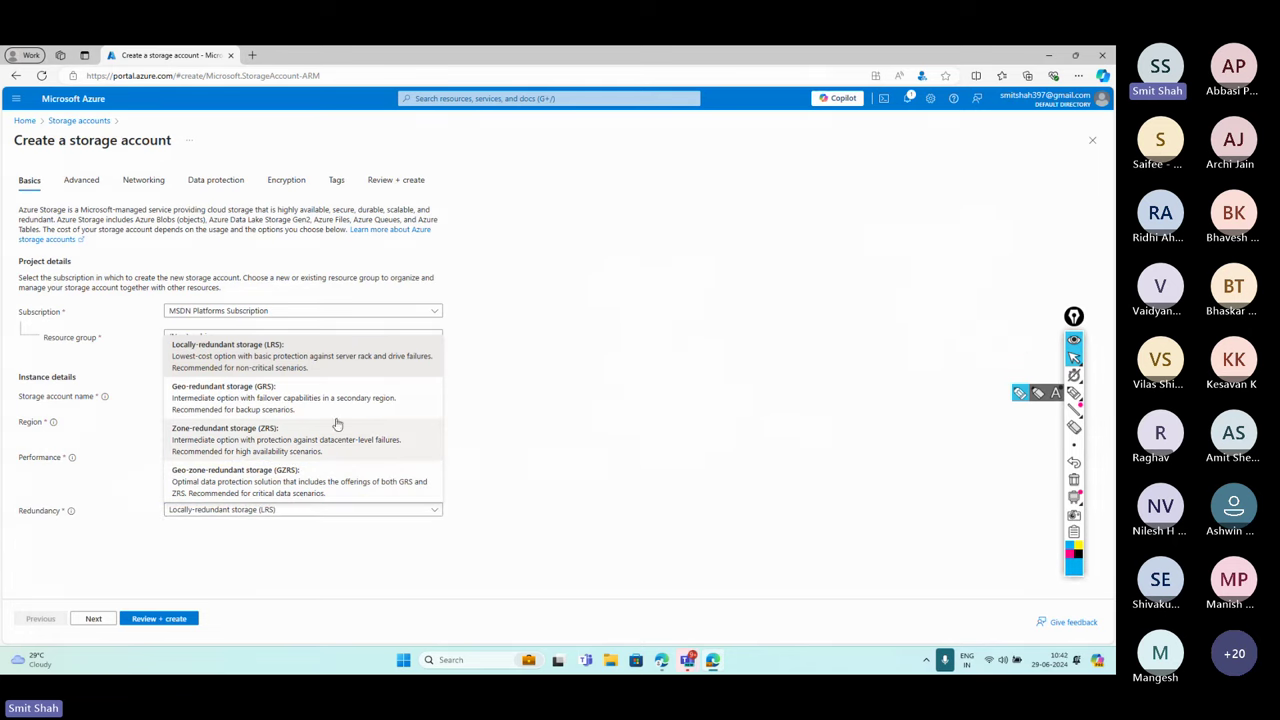
Underline and arrow the GRS description, then clear the ink
{"action": "left_click_drag", "start_coordinate": [346, 386], "coordinate": [452, 413]}
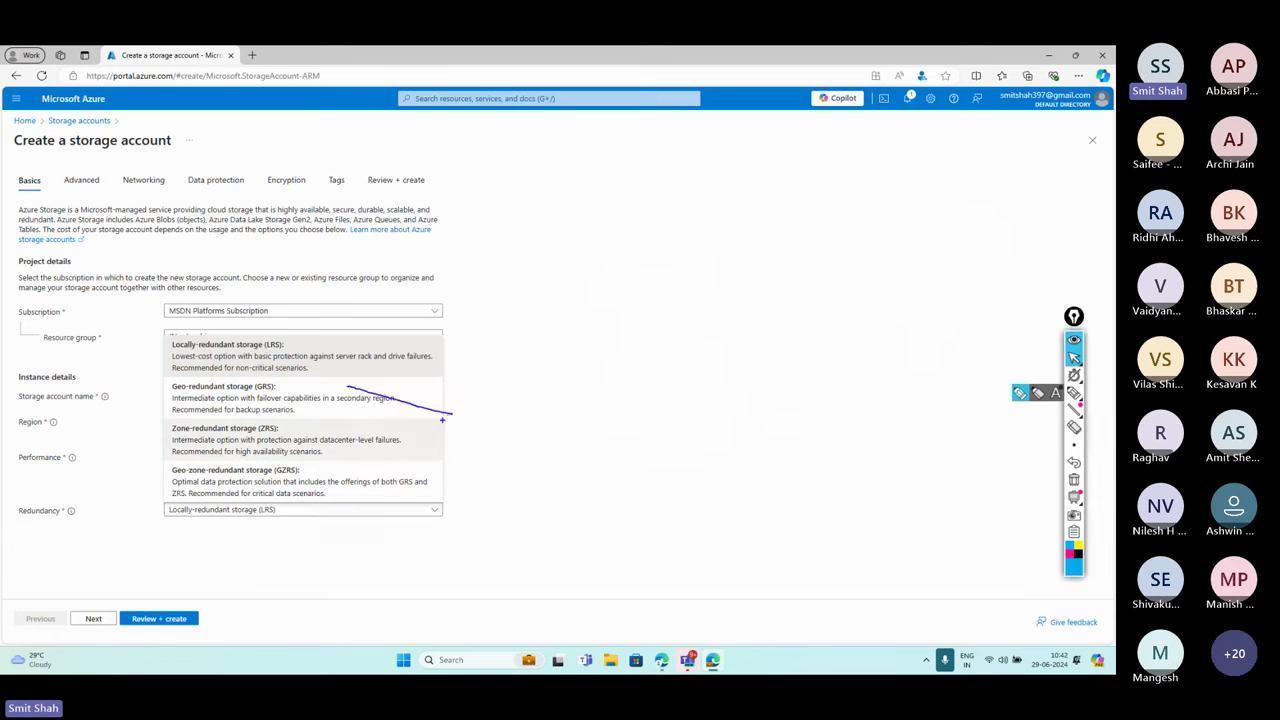
{"action": "mouse_move", "coordinate": [375, 449]}
{"action": "left_mouse_down"}
{"action": "mouse_move", "coordinate": [454, 425]}
{"action": "mouse_move", "coordinate": [462, 436]}
{"action": "left_mouse_up"}
{"action": "key", "text": "Escape"}
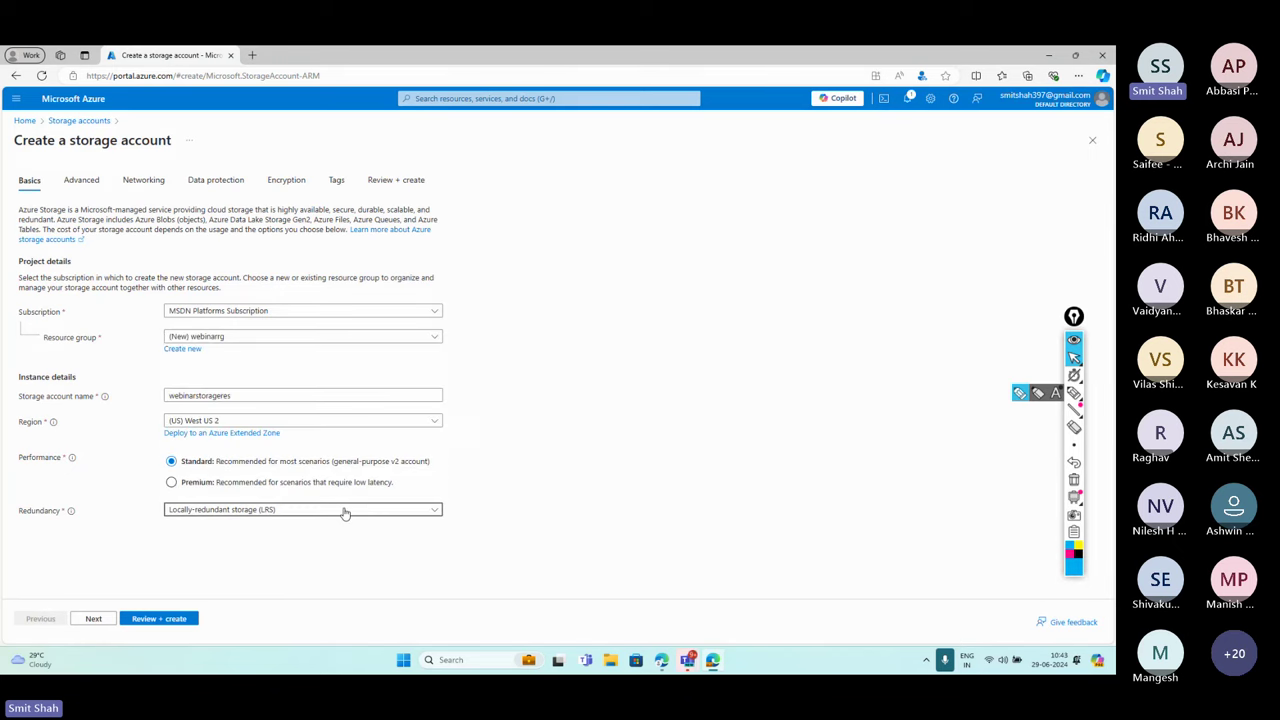
Keep Locally-redundant storage (LRS) as the redundancy and advance to the Advanced step
{"action": "left_click", "coordinate": [344, 512]}
{"action": "left_click", "coordinate": [330, 366]}
{"action": "left_click", "coordinate": [95, 619]}
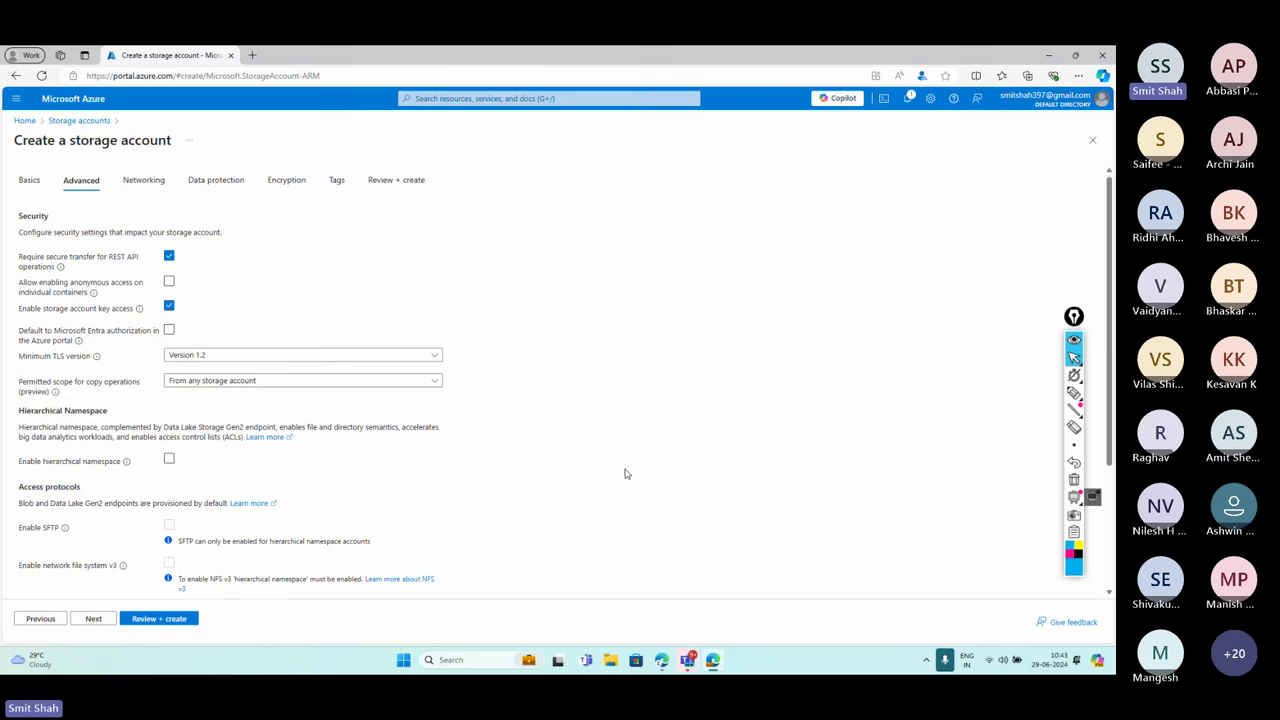
{"action": "left_click", "coordinate": [90, 619]}
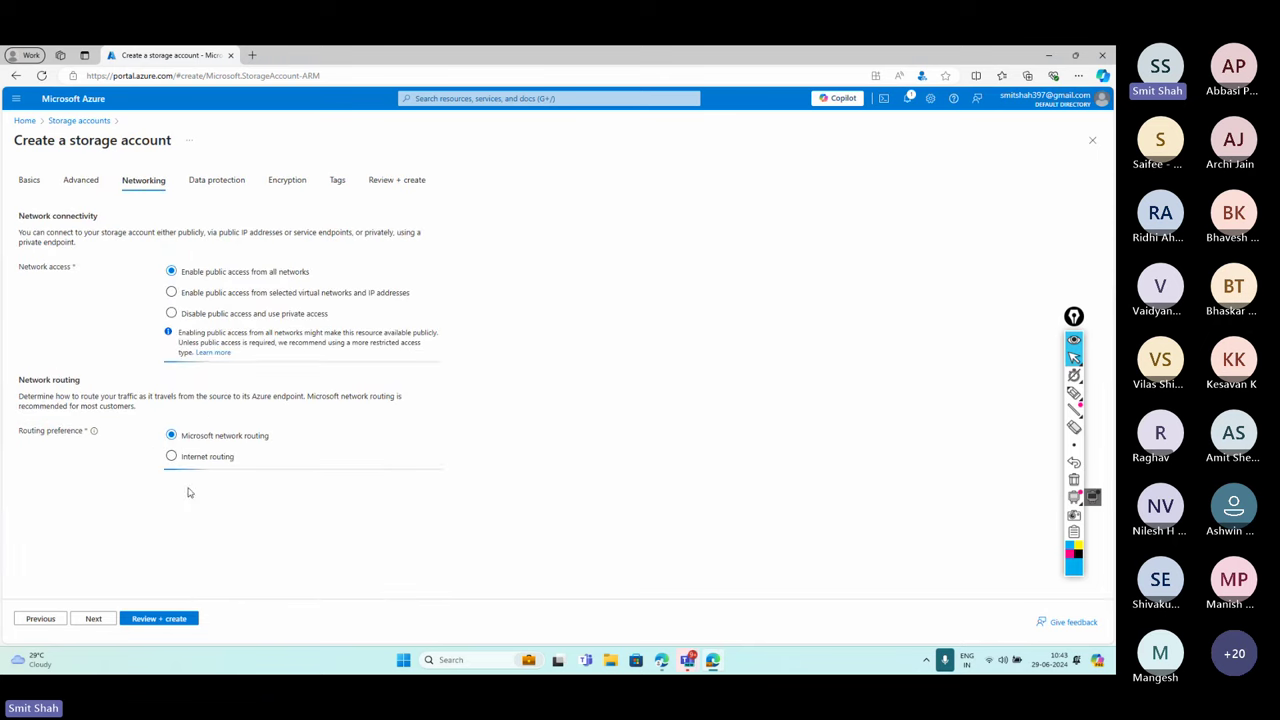
{"action": "left_click", "coordinate": [39, 620]}
{"action": "left_click", "coordinate": [37, 620]}
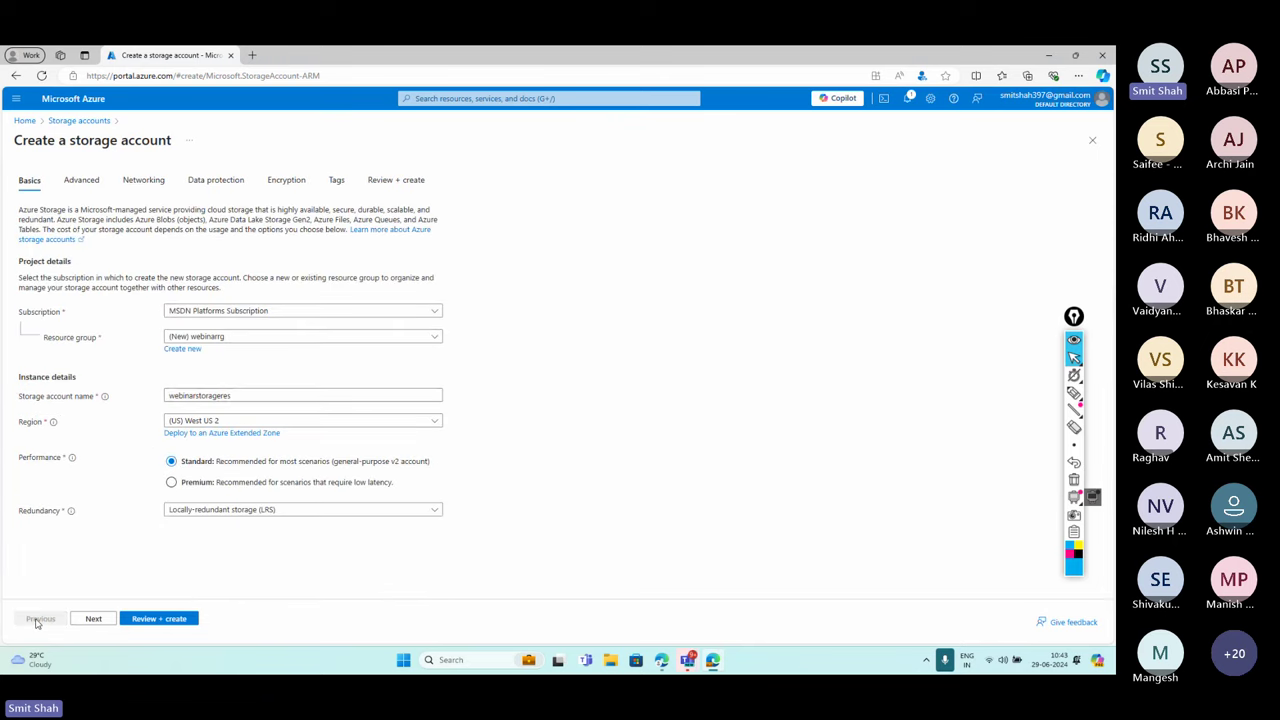
{"action": "left_click", "coordinate": [224, 510]}
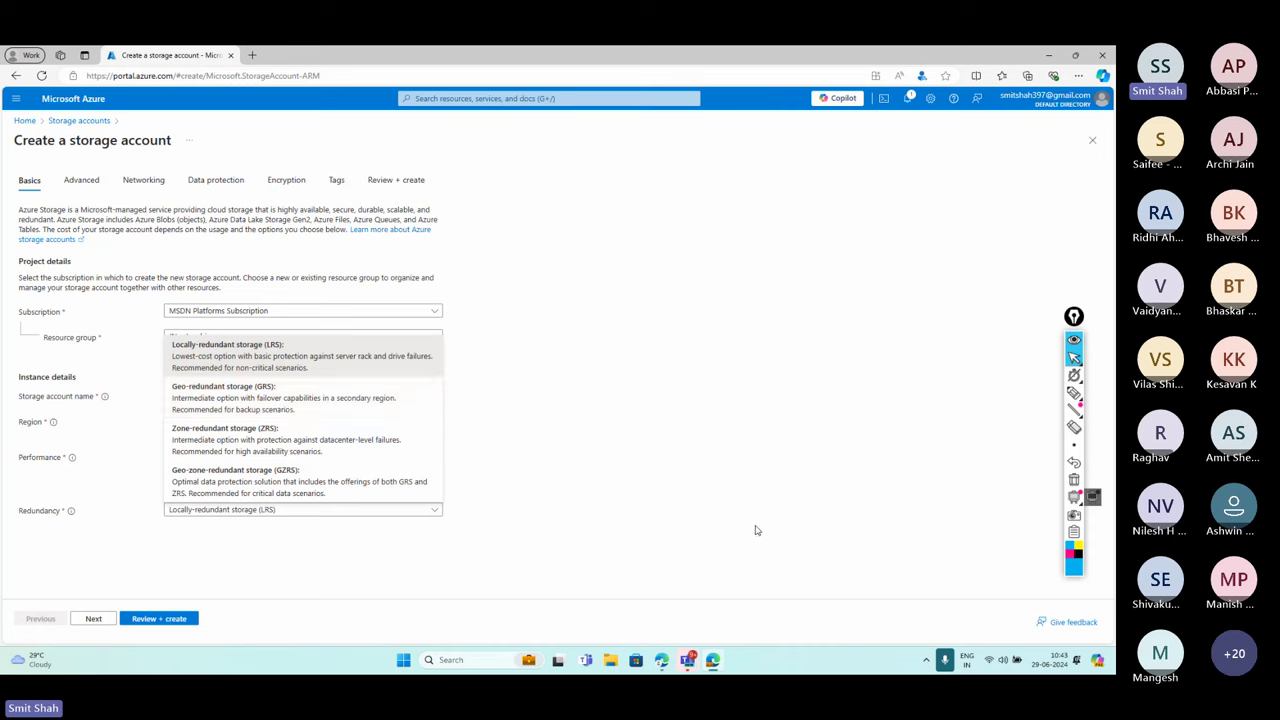
{"action": "left_click", "coordinate": [725, 478]}
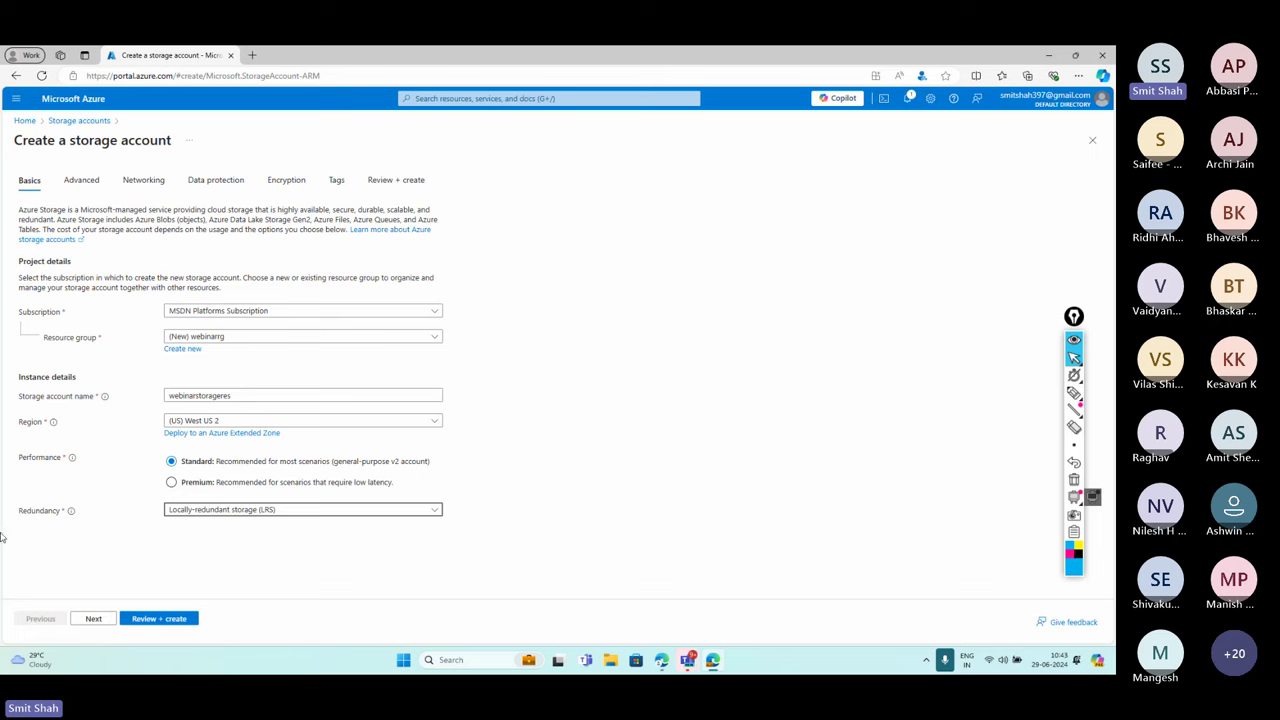
Go to the Advanced step and scroll through its security settings
{"action": "left_click", "coordinate": [95, 619]}
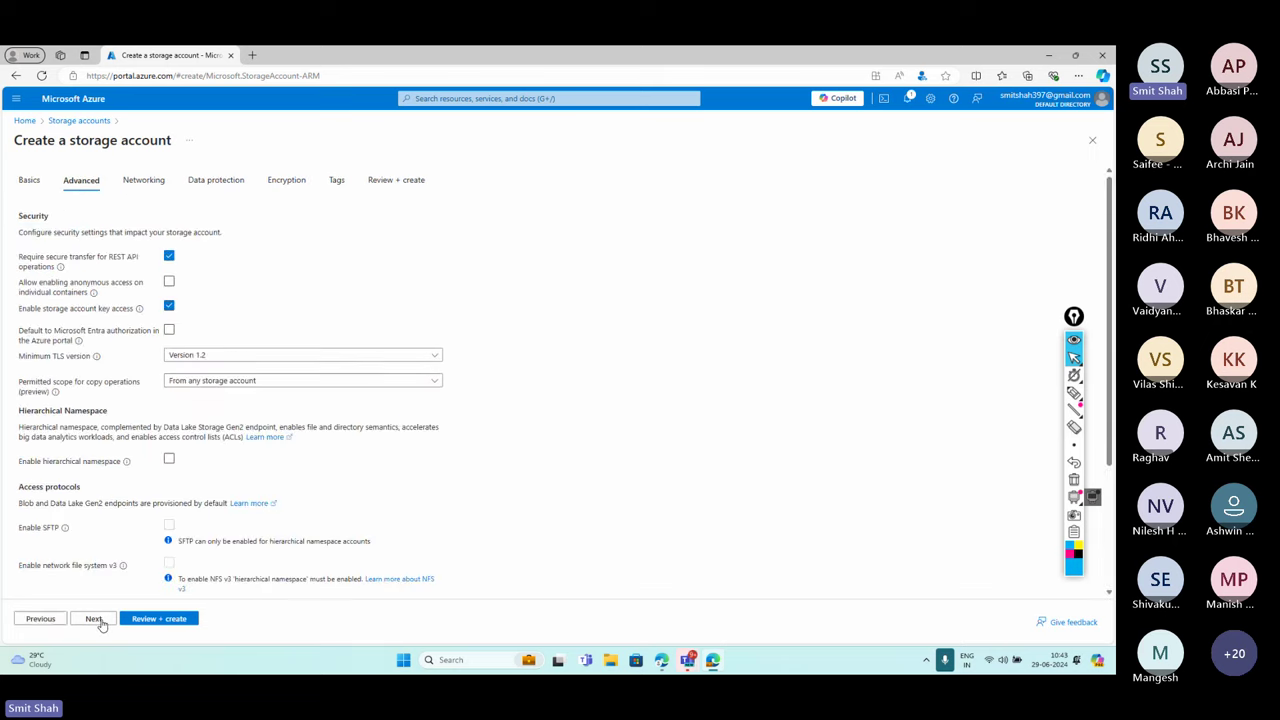
{"action": "scroll", "coordinate": [612, 514], "scroll_direction": "down", "scroll_amount": 3}
{"action": "scroll", "coordinate": [610, 514], "scroll_direction": "up", "scroll_amount": 3}
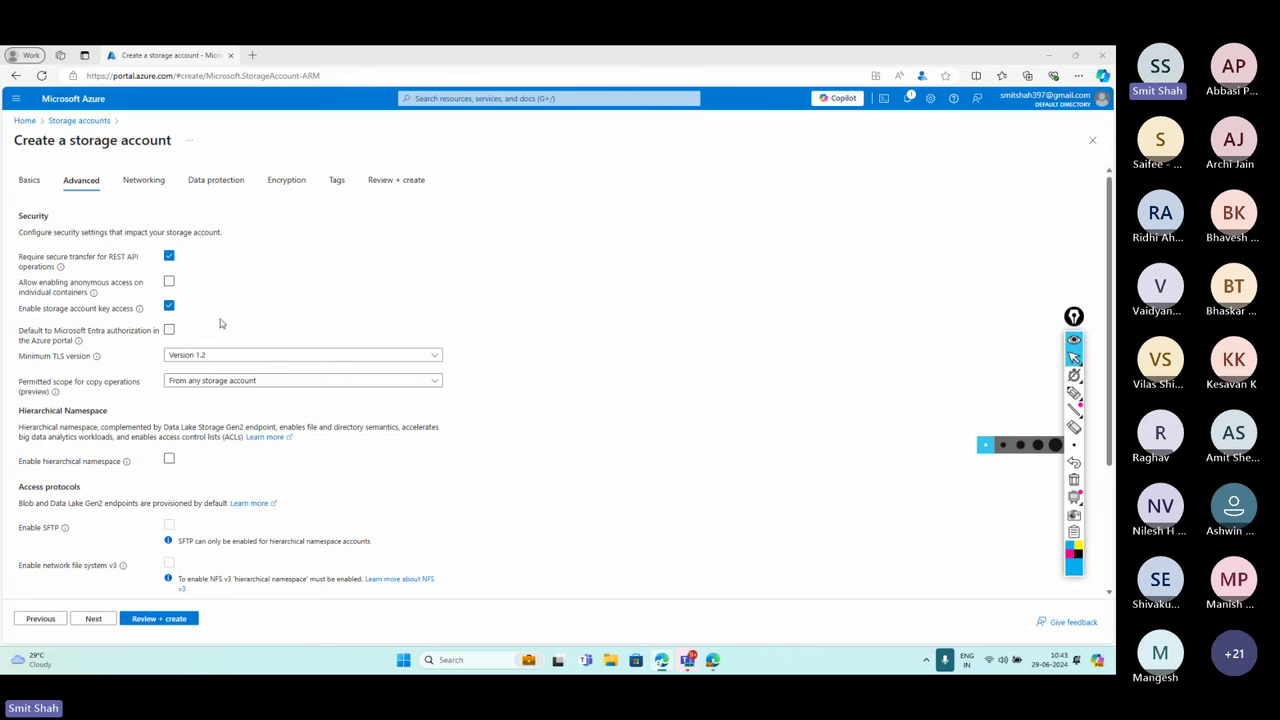
Box the 'Require secure transfer for REST API operations' row and arrow it to 'HTTPS'
{"action": "left_click_drag", "start_coordinate": [14, 239], "coordinate": [216, 276]}
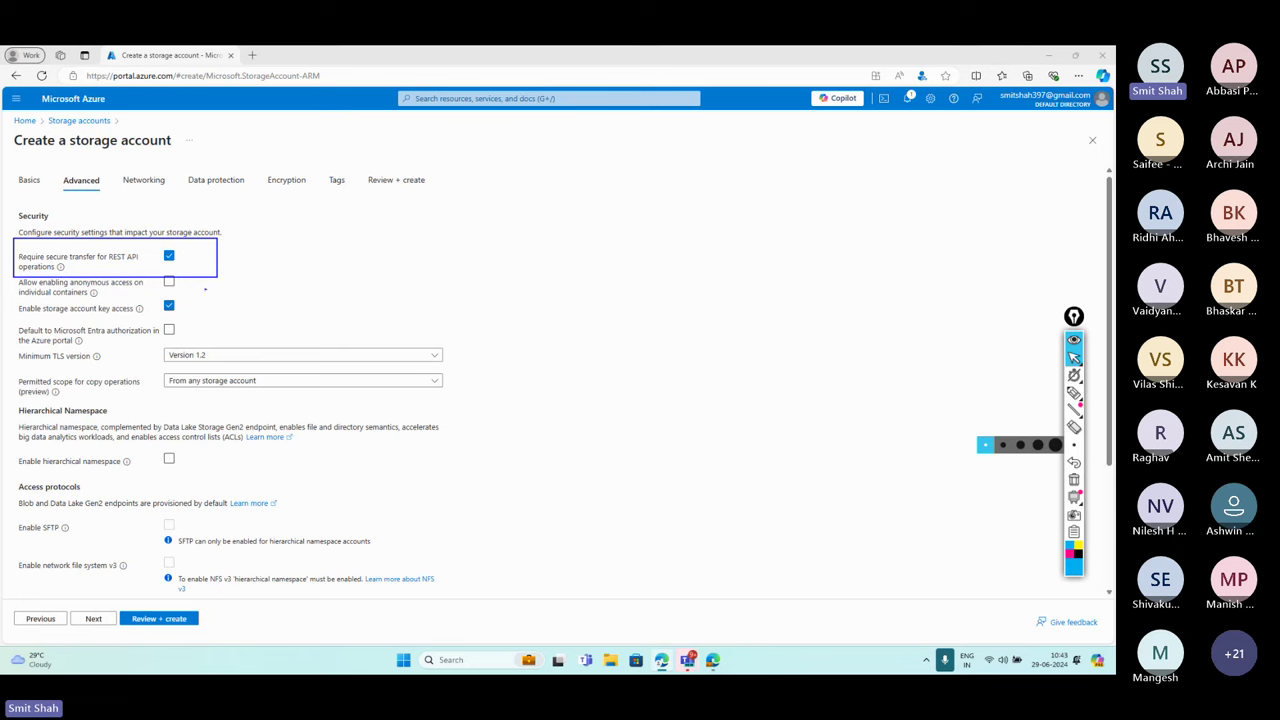
{"action": "left_click_drag", "start_coordinate": [236, 251], "coordinate": [279, 256]}
{"action": "mouse_move", "coordinate": [313, 235]}
{"action": "left_mouse_down"}
{"action": "mouse_move", "coordinate": [313, 253]}
{"action": "mouse_move", "coordinate": [328, 244]}
{"action": "mouse_move", "coordinate": [328, 255]}
{"action": "mouse_move", "coordinate": [350, 235]}
{"action": "left_mouse_up"}
{"action": "mouse_move", "coordinate": [344, 236]}
{"action": "left_mouse_down"}
{"action": "mouse_move", "coordinate": [344, 256]}
{"action": "mouse_move", "coordinate": [370, 239]}
{"action": "left_mouse_up"}
{"action": "mouse_move", "coordinate": [366, 240]}
{"action": "left_mouse_down"}
{"action": "mouse_move", "coordinate": [366, 261]}
{"action": "mouse_move", "coordinate": [402, 253]}
{"action": "mouse_move", "coordinate": [395, 264]}
{"action": "left_mouse_up"}
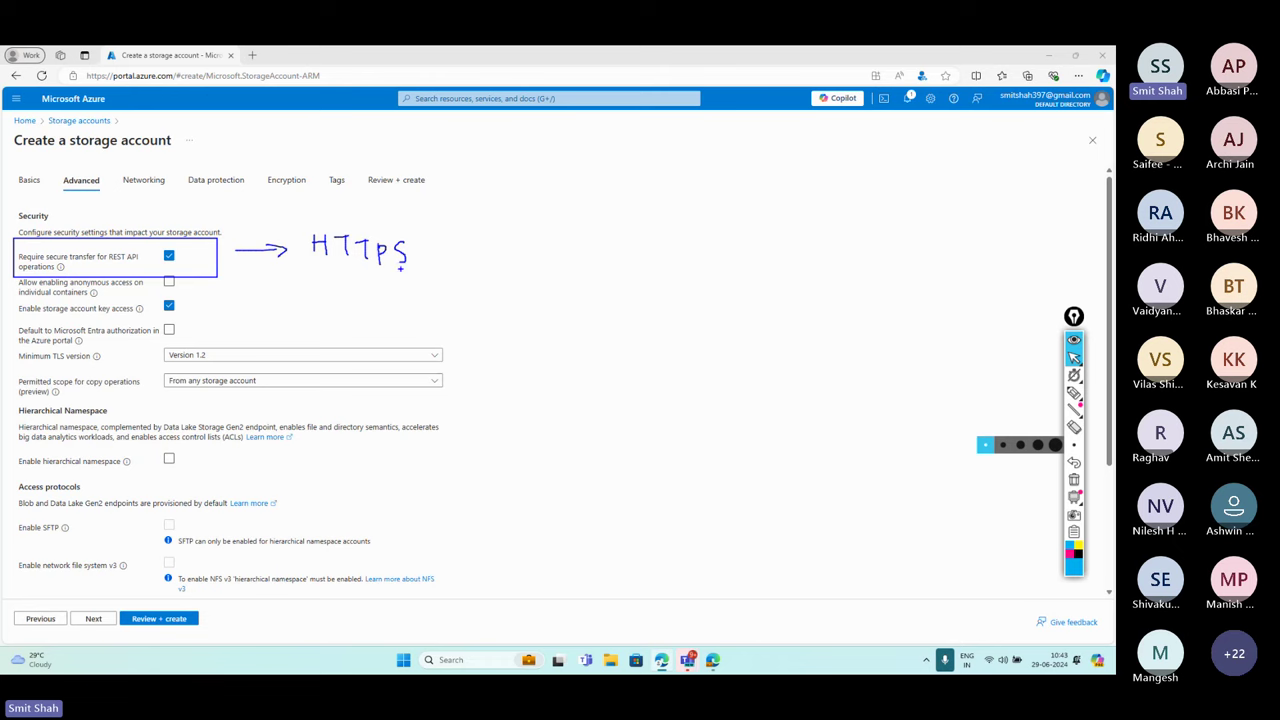
Add an 'encrypted in transit' note beside HTTPS, then clear all the ink
{"action": "mouse_move", "coordinate": [466, 226]}
{"action": "left_mouse_down"}
{"action": "mouse_move", "coordinate": [456, 274]}
{"action": "mouse_move", "coordinate": [540, 262]}
{"action": "left_mouse_up"}
{"action": "mouse_move", "coordinate": [556, 246]}
{"action": "left_mouse_down"}
{"action": "mouse_move", "coordinate": [590, 262]}
{"action": "mouse_move", "coordinate": [628, 240]}
{"action": "mouse_move", "coordinate": [652, 250]}
{"action": "left_mouse_up"}
{"action": "left_click_drag", "start_coordinate": [690, 230], "coordinate": [692, 244]}
{"action": "left_click_drag", "start_coordinate": [706, 244], "coordinate": [724, 244]}
{"action": "mouse_move", "coordinate": [755, 222]}
{"action": "left_mouse_down"}
{"action": "mouse_move", "coordinate": [757, 244]}
{"action": "mouse_move", "coordinate": [764, 228]}
{"action": "mouse_move", "coordinate": [800, 232]}
{"action": "mouse_move", "coordinate": [812, 218]}
{"action": "mouse_move", "coordinate": [848, 234]}
{"action": "left_mouse_up"}
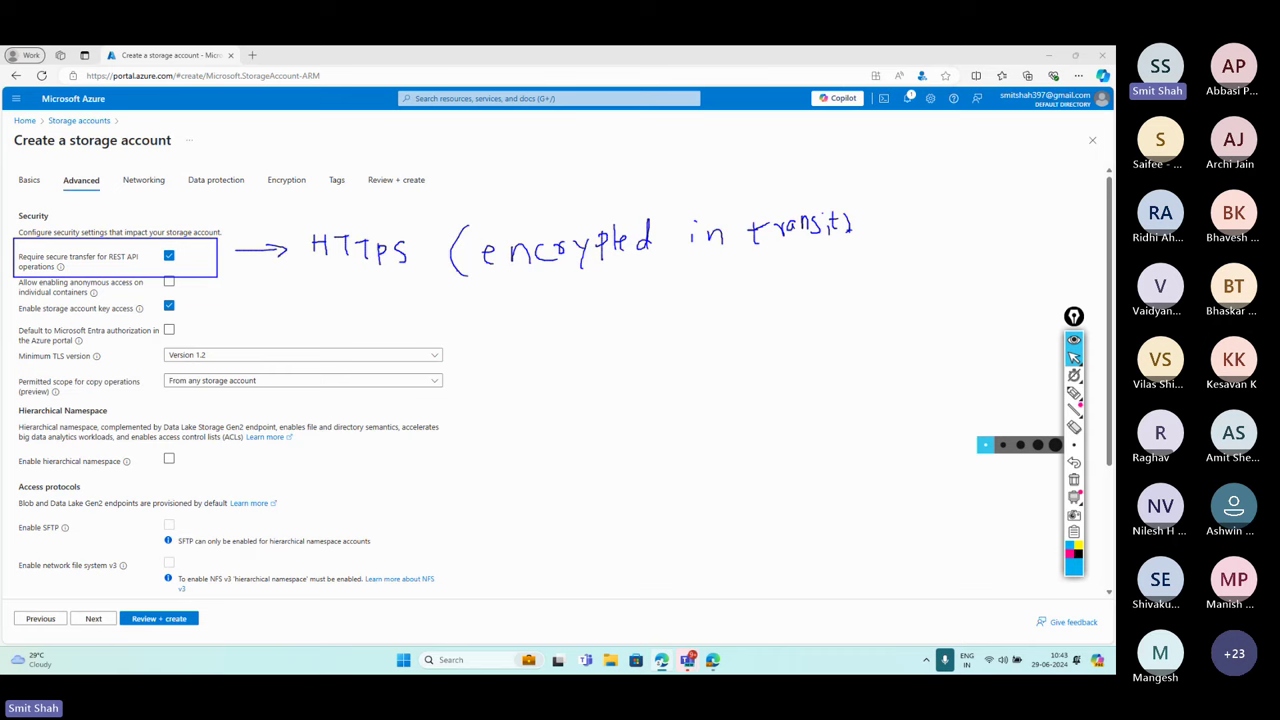
{"action": "key", "text": "ctrl+shift+z"}
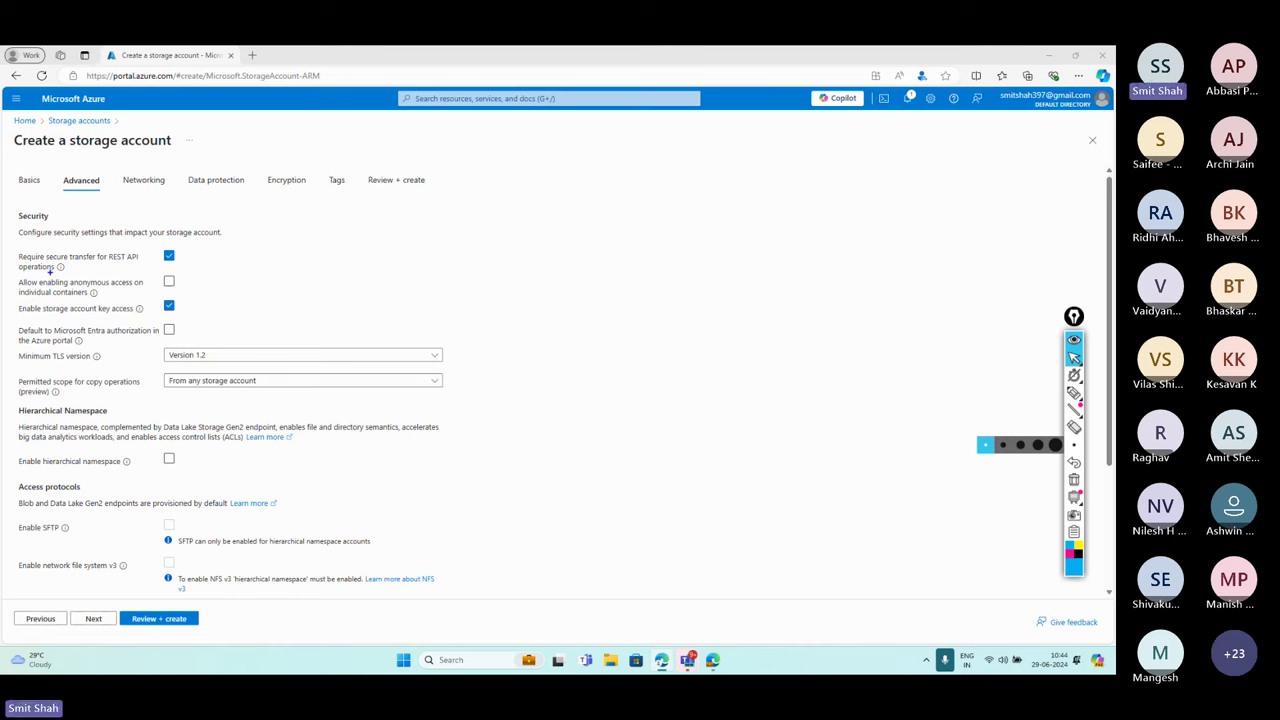
{"action": "left_click_drag", "start_coordinate": [14, 274], "coordinate": [199, 298]}
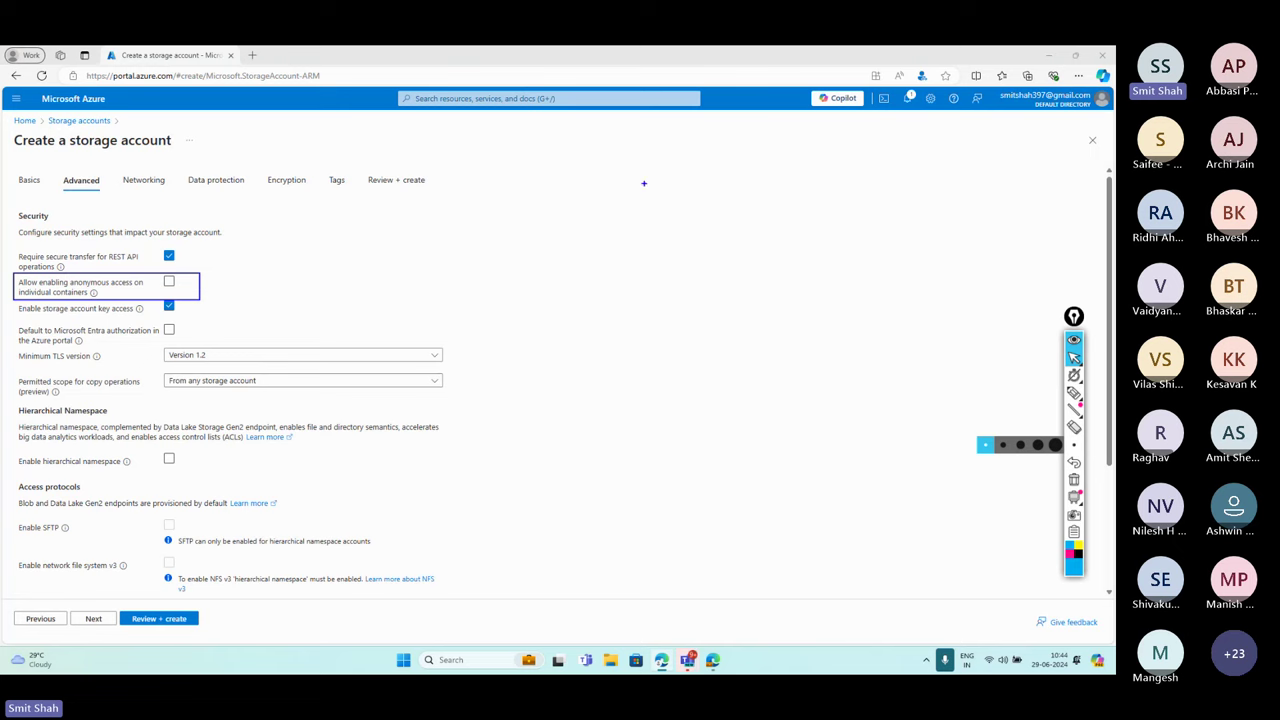
{"action": "left_click_drag", "start_coordinate": [645, 195], "coordinate": [657, 176]}
{"action": "left_click_drag", "start_coordinate": [667, 183], "coordinate": [703, 197]}
{"action": "left_click_drag", "start_coordinate": [708, 189], "coordinate": [732, 192]}
{"action": "mouse_move", "coordinate": [746, 174]}
{"action": "left_mouse_down"}
{"action": "mouse_move", "coordinate": [736, 196]}
{"action": "mouse_move", "coordinate": [769, 201]}
{"action": "mouse_move", "coordinate": [799, 180]}
{"action": "mouse_move", "coordinate": [840, 193]}
{"action": "left_mouse_up"}
{"action": "left_click_drag", "start_coordinate": [832, 178], "coordinate": [889, 185]}
{"action": "mouse_move", "coordinate": [898, 181]}
{"action": "left_mouse_down"}
{"action": "mouse_move", "coordinate": [936, 184]}
{"action": "mouse_move", "coordinate": [928, 201]}
{"action": "left_mouse_up"}
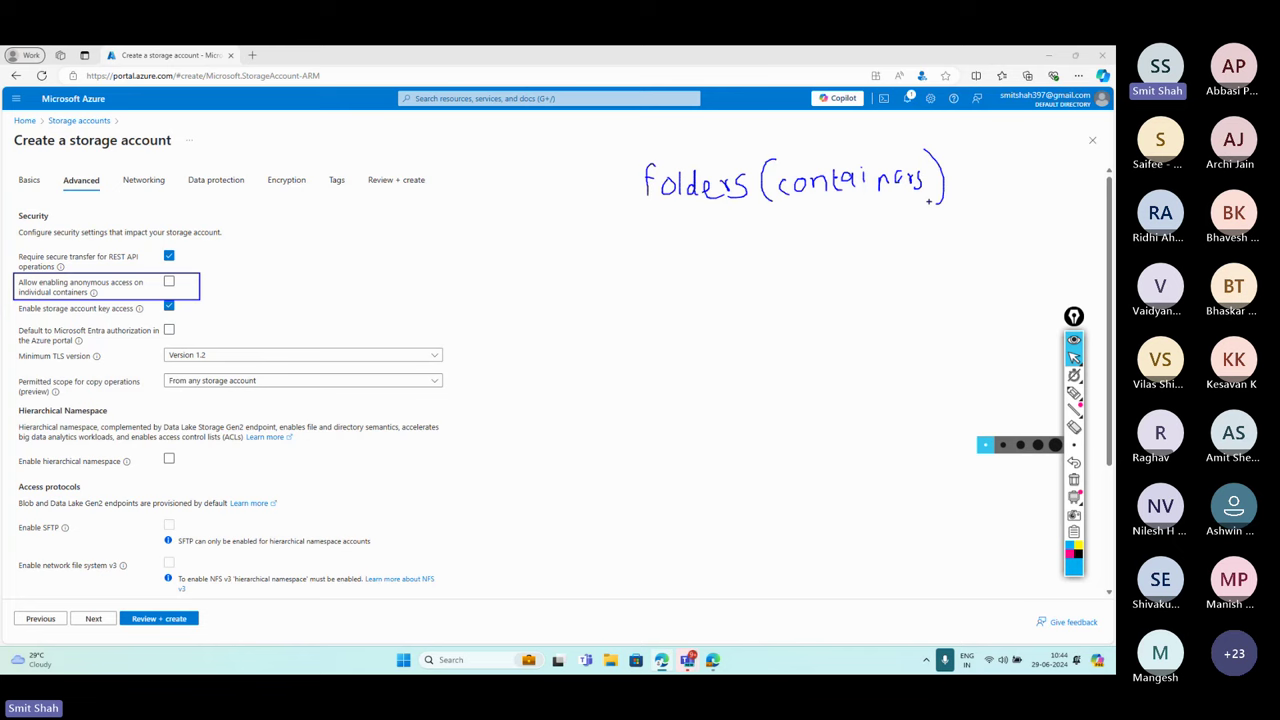
{"action": "key", "text": "Escape"}
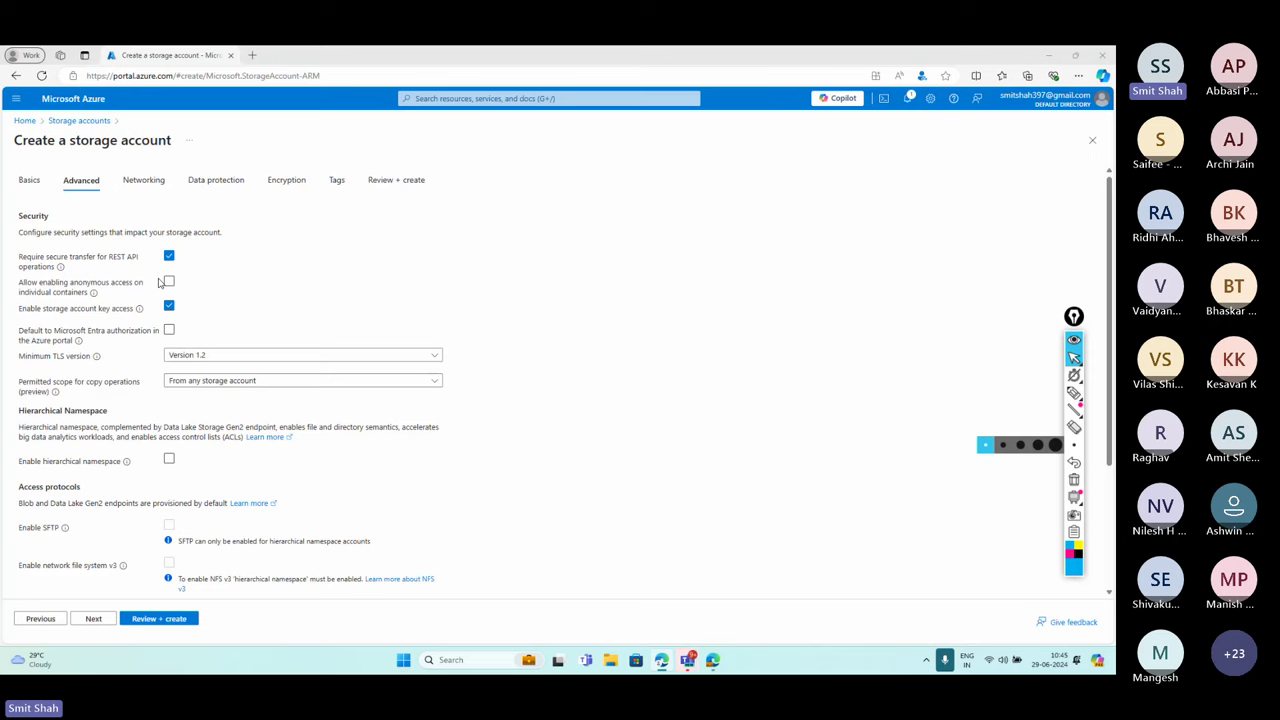
{"action": "mouse_move", "coordinate": [16, 295]}
{"action": "left_mouse_down"}
{"action": "mouse_move", "coordinate": [129, 322]}
{"action": "mouse_move", "coordinate": [202, 321]}
{"action": "left_mouse_up"}
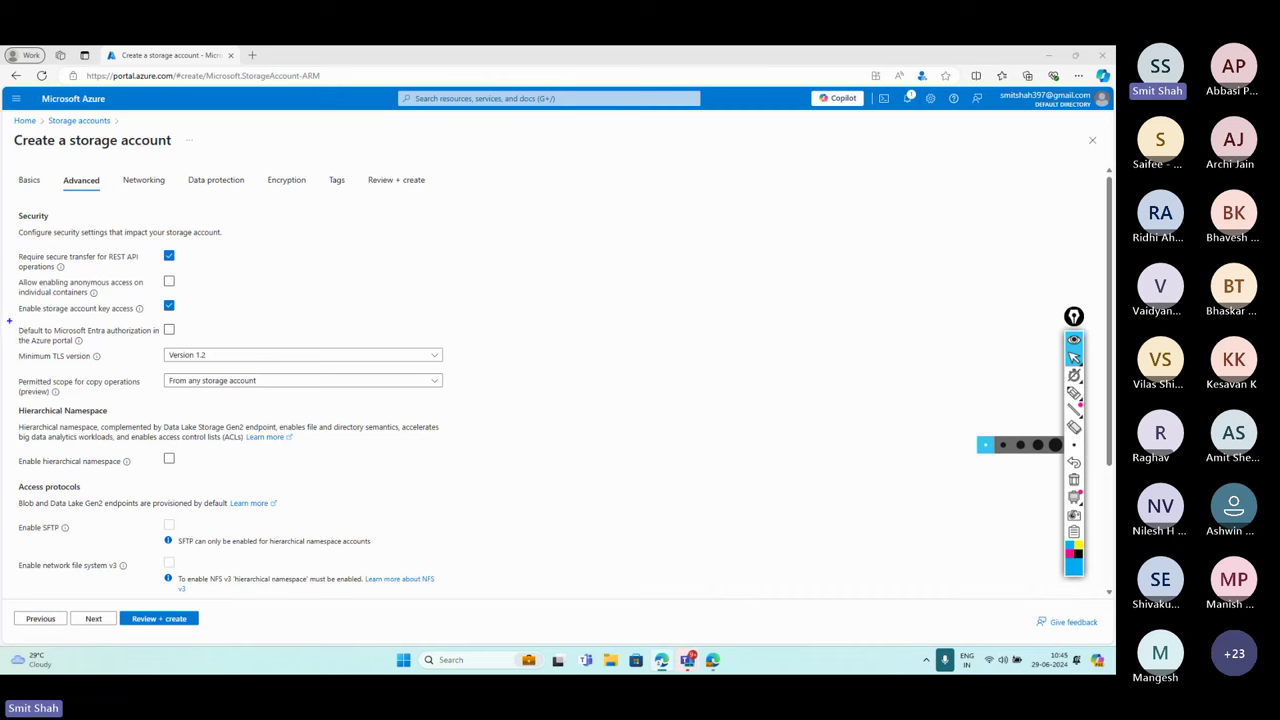
{"action": "left_click_drag", "start_coordinate": [9, 321], "coordinate": [197, 347]}
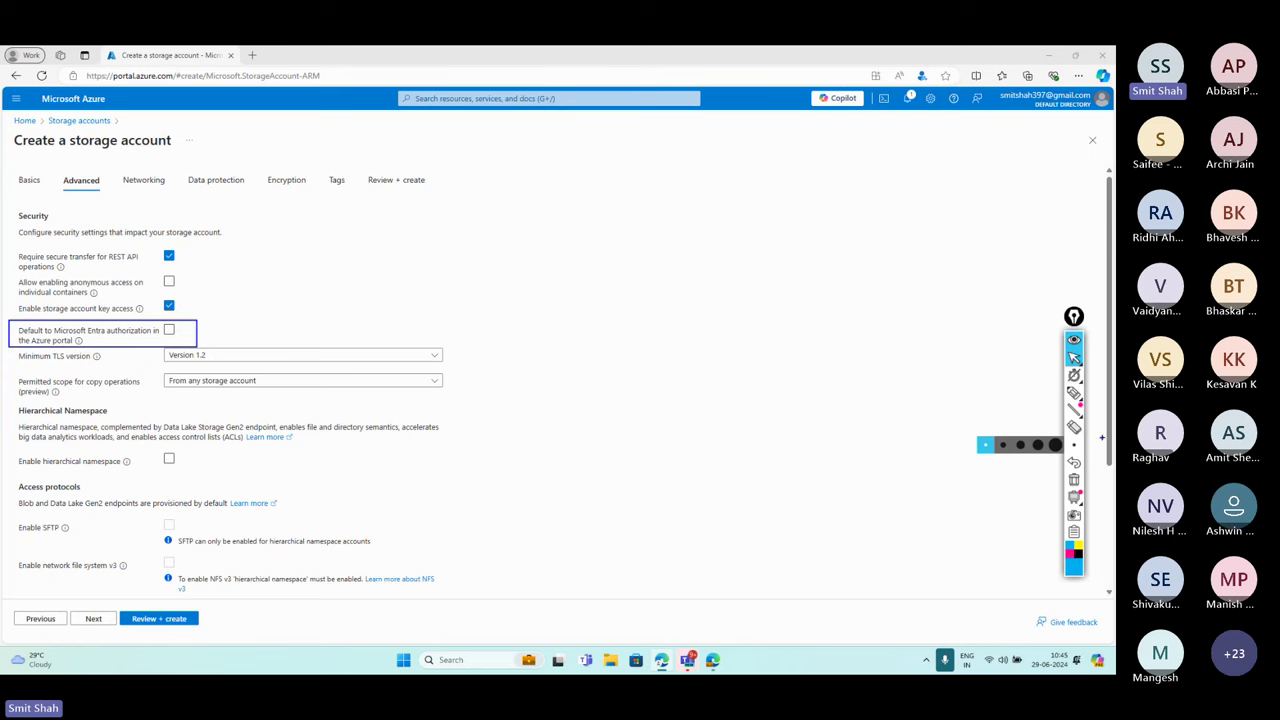
{"action": "left_click", "coordinate": [1074, 479]}
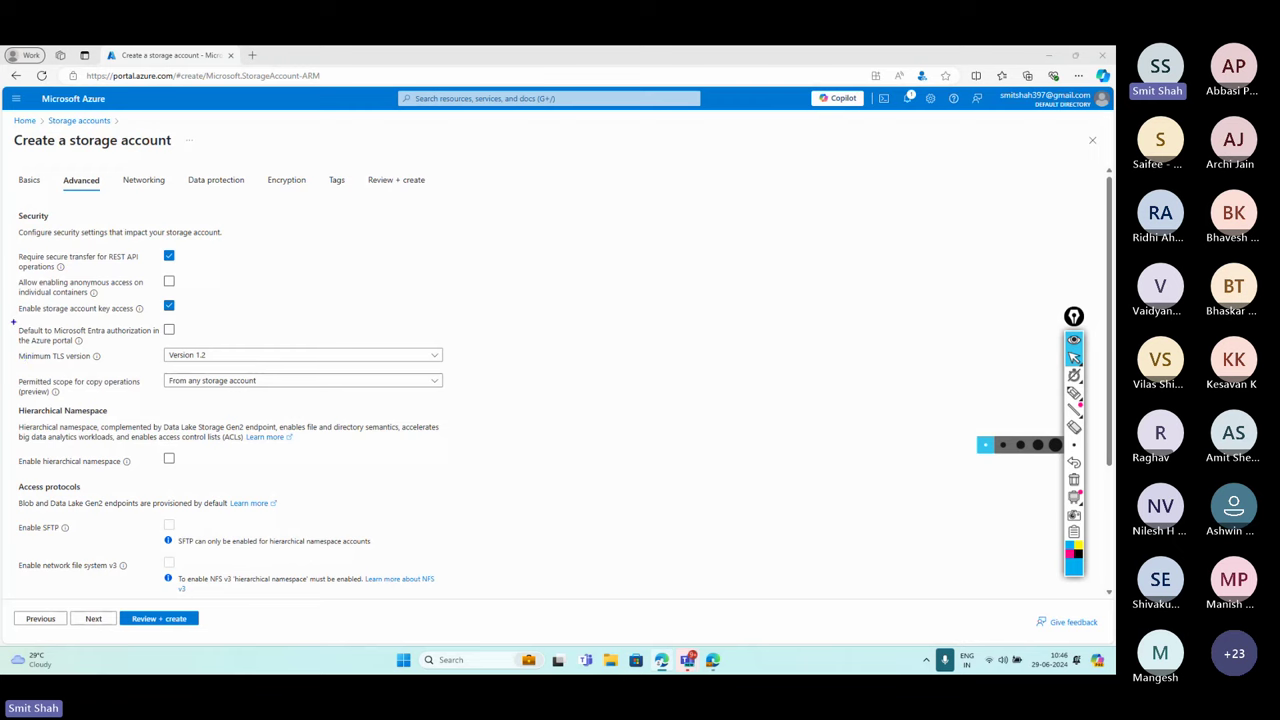
{"action": "left_click_drag", "start_coordinate": [13, 321], "coordinate": [206, 347]}
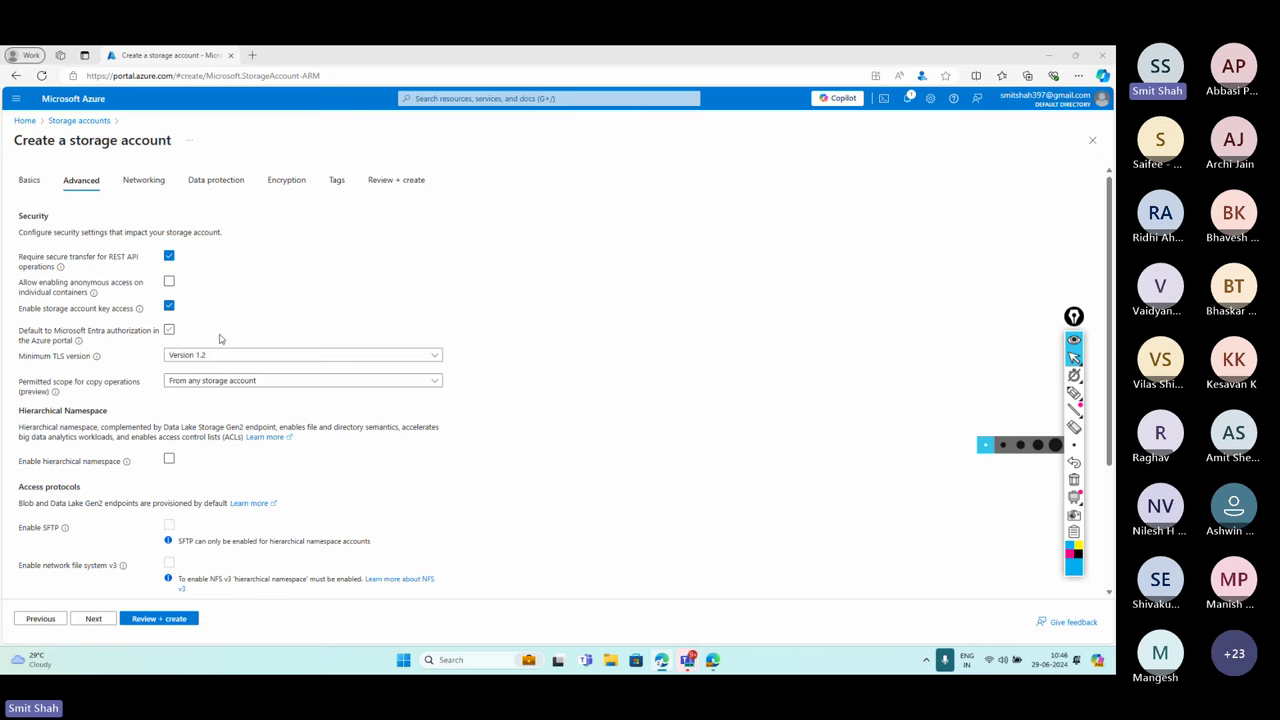
Open the Azure Managed Indentities presentation from Data (D:) > Synergetics in File Explorer
{"action": "left_click", "coordinate": [610, 660]}
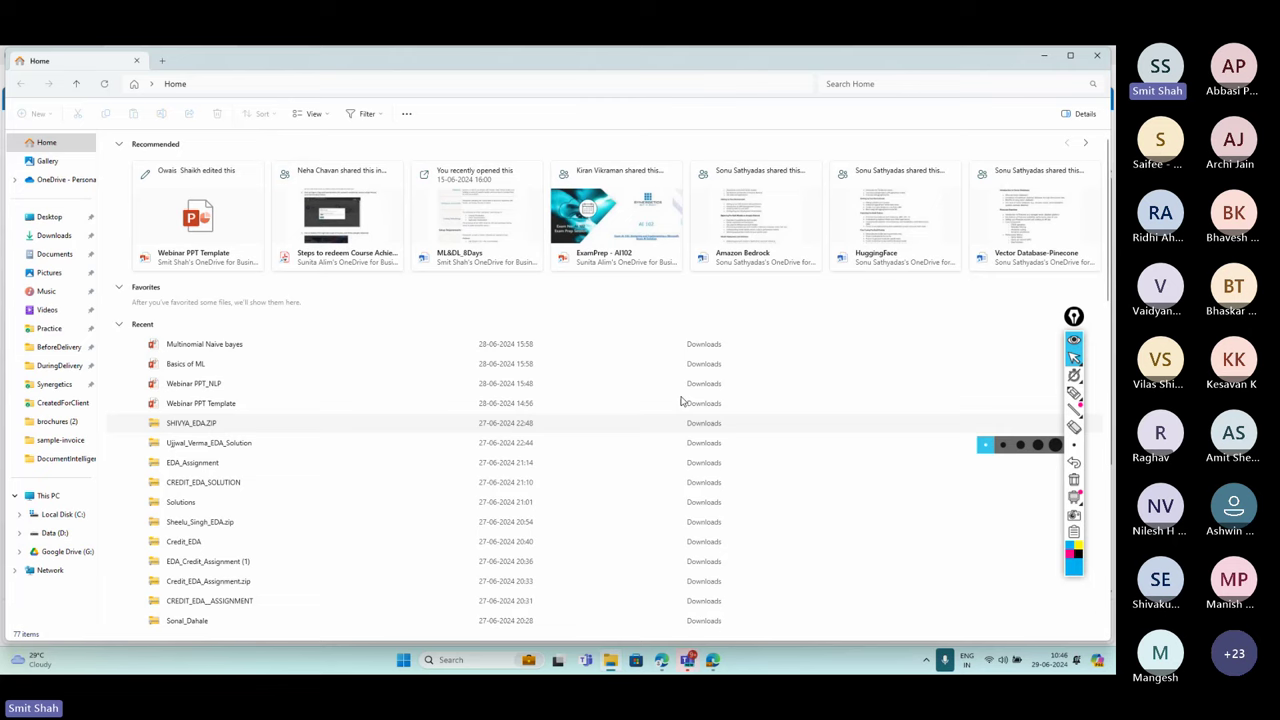
{"action": "left_click", "coordinate": [54, 384]}
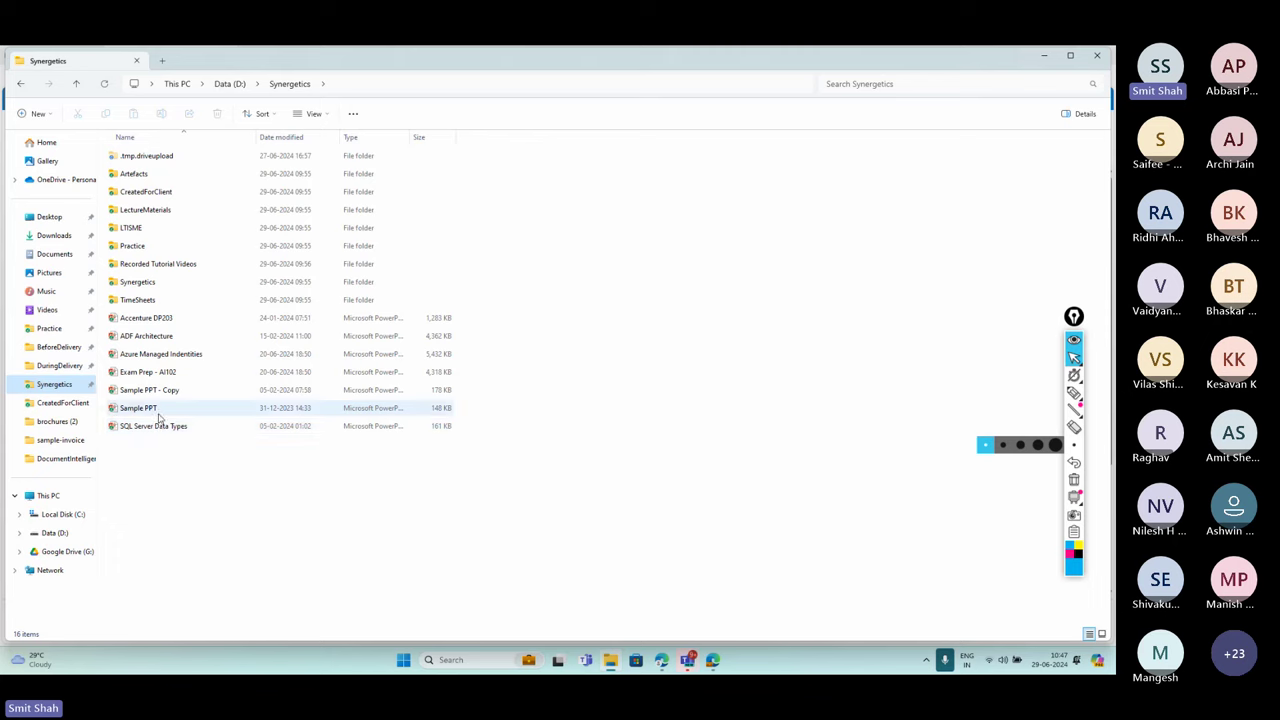
{"action": "left_click", "coordinate": [177, 356]}
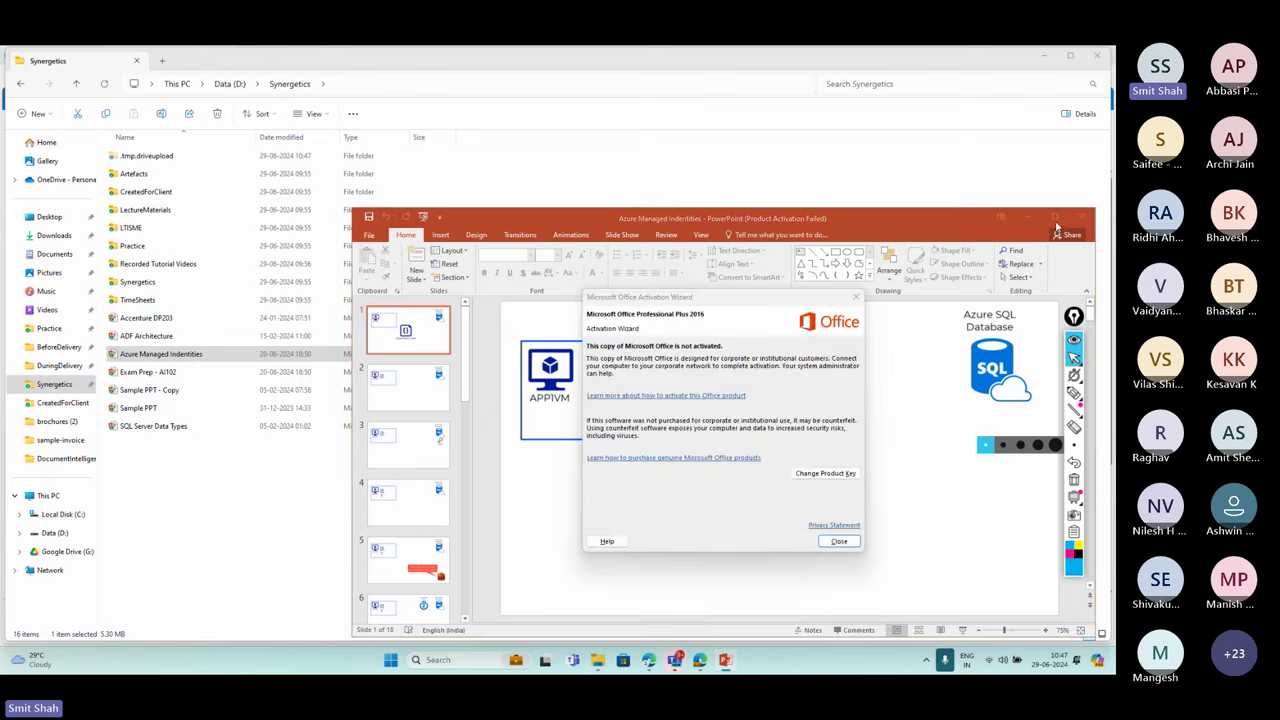
Dismiss the Office activation notice, maximize then minimize PowerPoint, and return to the Azure form
{"action": "left_click", "coordinate": [837, 540]}
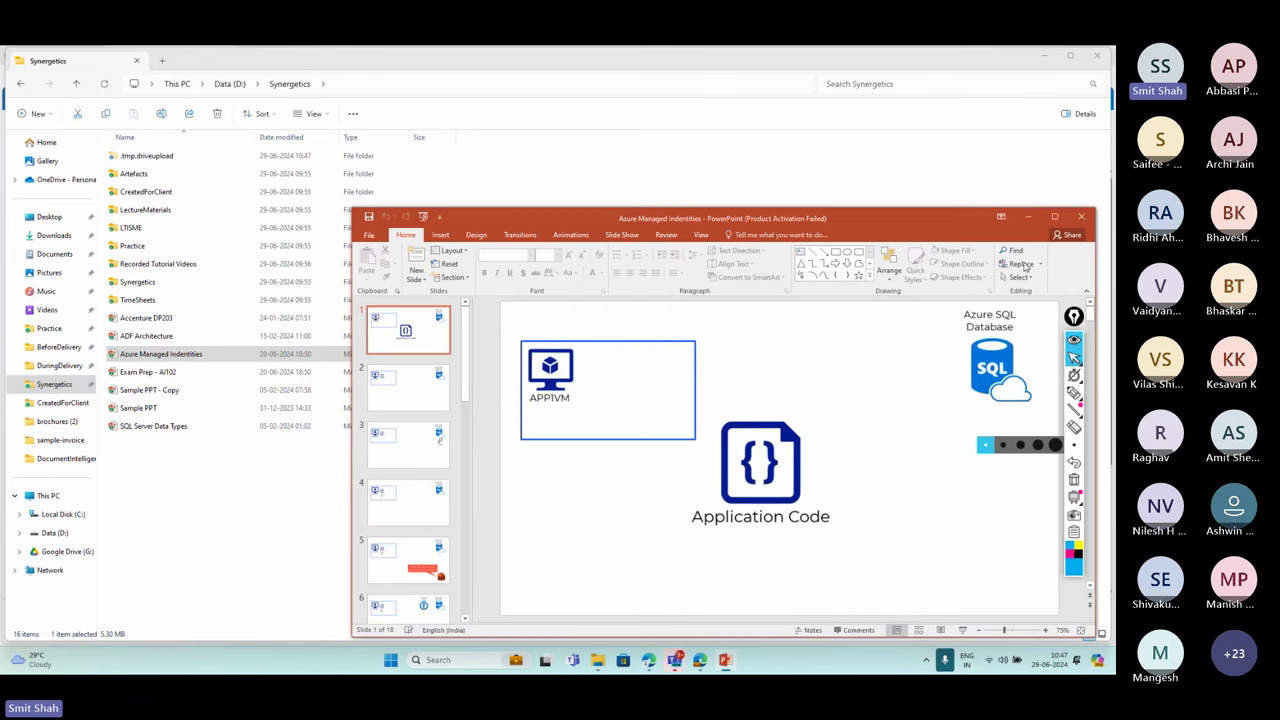
{"action": "left_click", "coordinate": [1054, 216]}
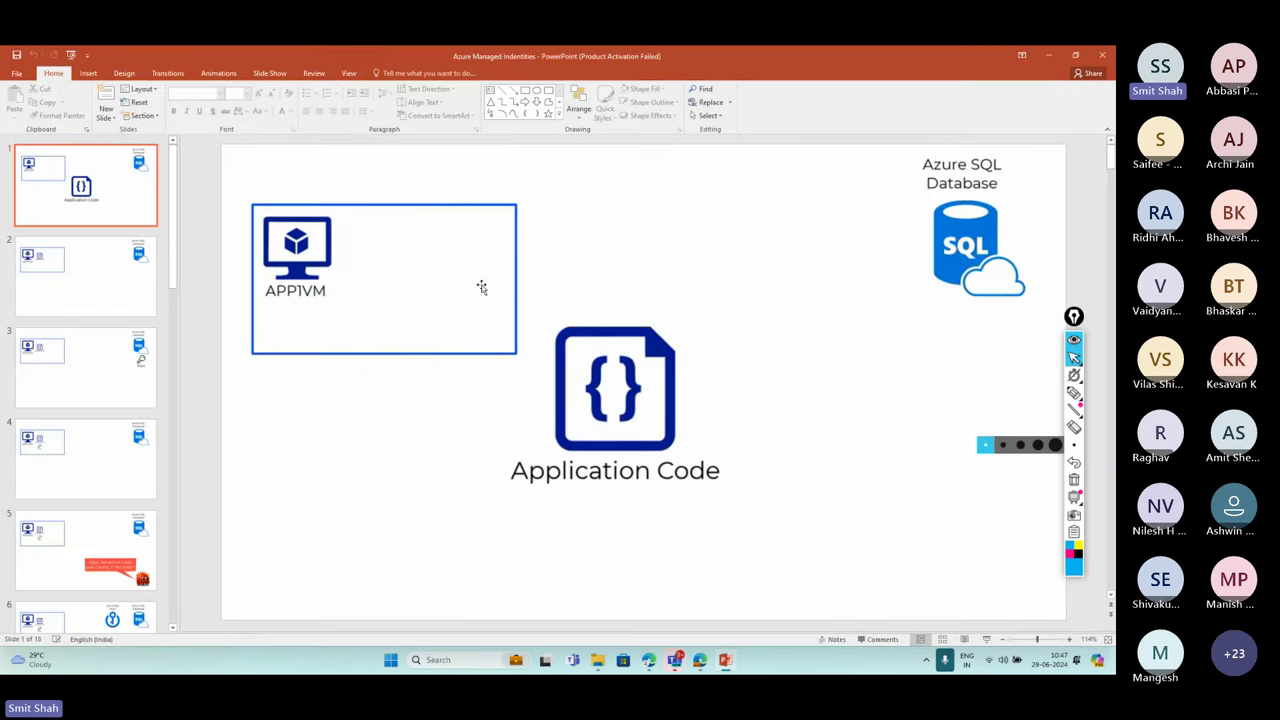
{"action": "left_click", "coordinate": [1046, 56]}
{"action": "key", "text": "alt+Tab"}
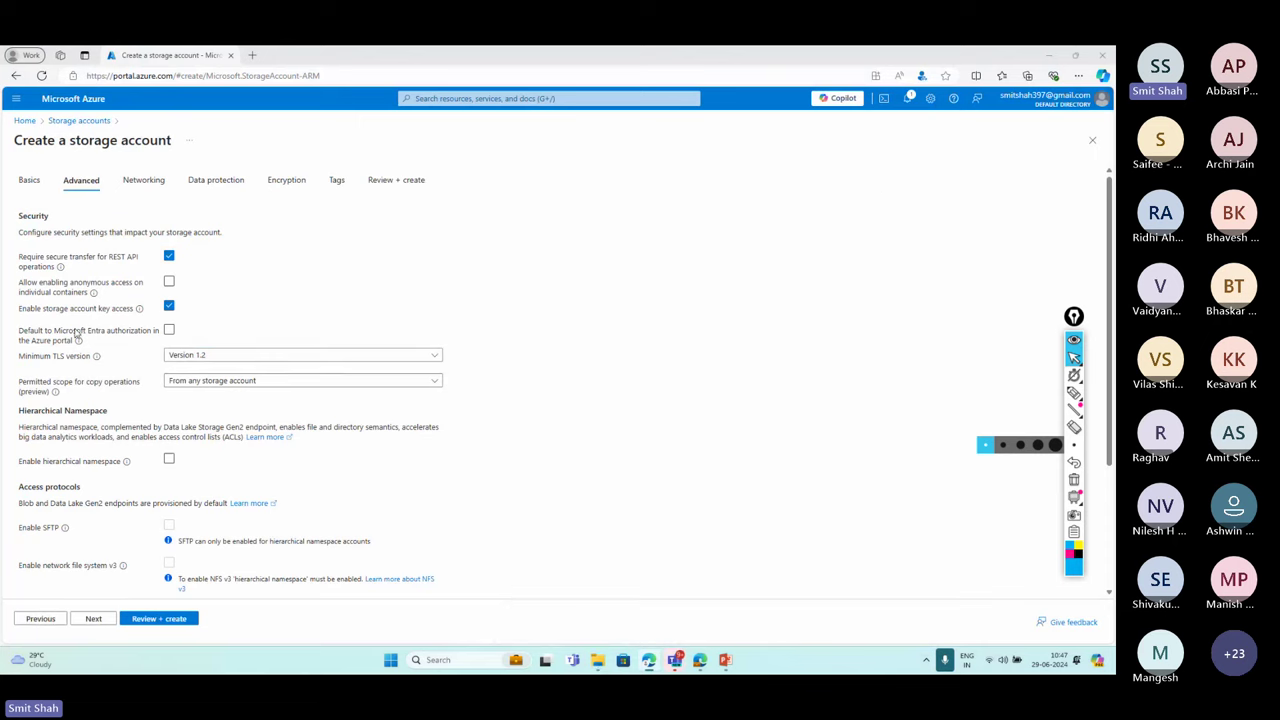
{"action": "left_click_drag", "start_coordinate": [16, 318], "coordinate": [207, 348]}
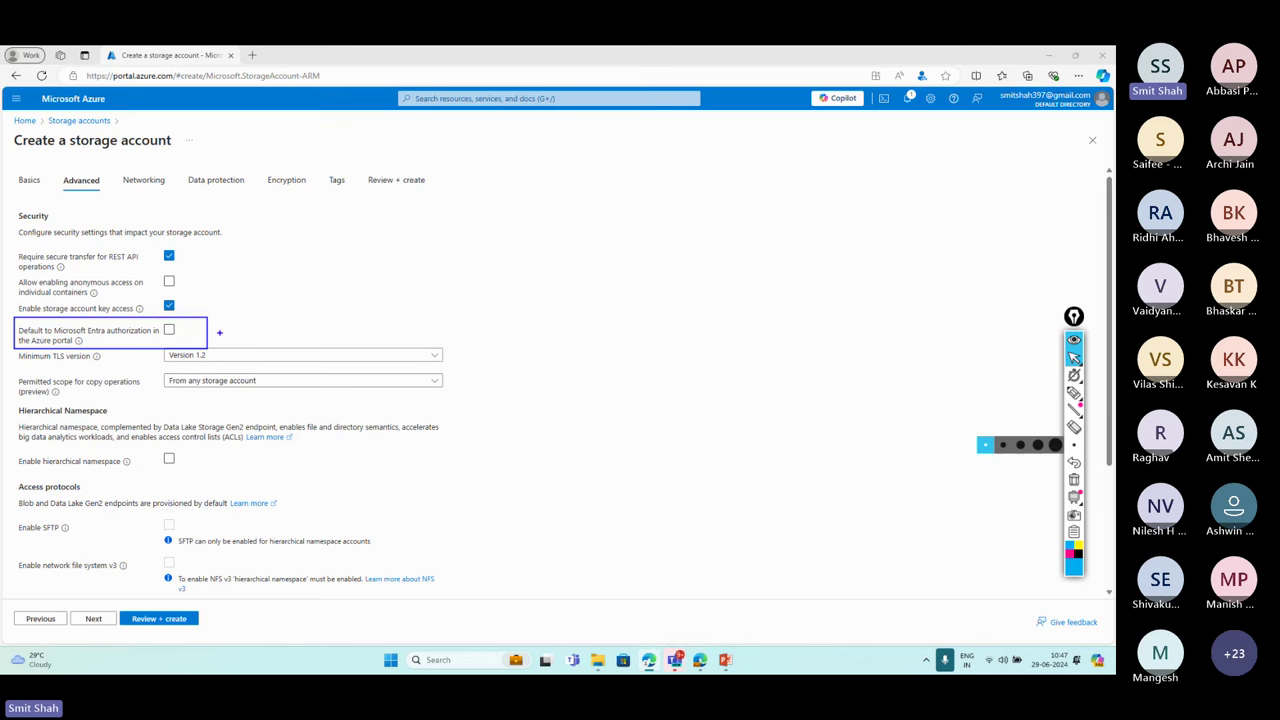
{"action": "mouse_move", "coordinate": [213, 331]}
{"action": "left_mouse_down"}
{"action": "mouse_move", "coordinate": [290, 321]}
{"action": "mouse_move", "coordinate": [348, 294]}
{"action": "mouse_move", "coordinate": [421, 298]}
{"action": "mouse_move", "coordinate": [478, 266]}
{"action": "left_mouse_up"}
{"action": "mouse_move", "coordinate": [556, 258]}
{"action": "left_mouse_down"}
{"action": "mouse_move", "coordinate": [540, 270]}
{"action": "mouse_move", "coordinate": [556, 234]}
{"action": "mouse_move", "coordinate": [572, 266]}
{"action": "left_mouse_up"}
{"action": "left_click_drag", "start_coordinate": [578, 270], "coordinate": [674, 234]}
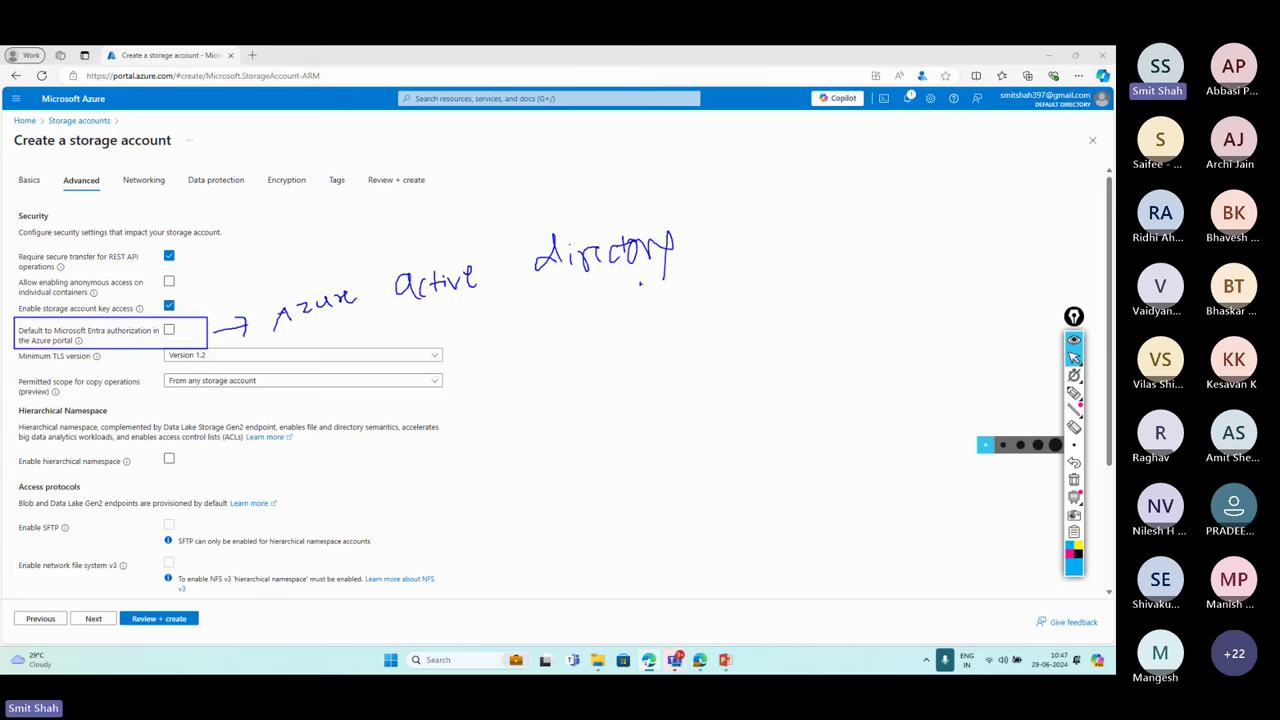
{"action": "key", "text": "Escape"}
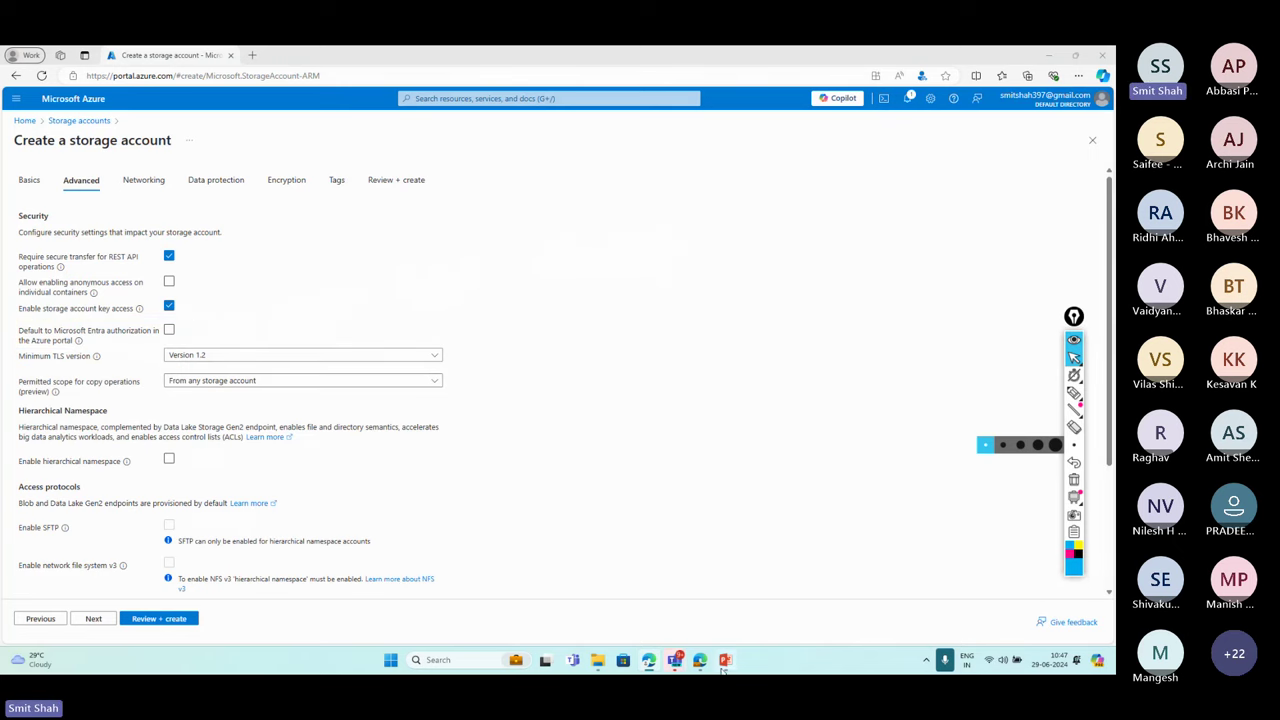
Switch to the Azure Managed Indentities deck, start the slide show from slide 1, and circle APP1VM
{"action": "left_click", "coordinate": [722, 666]}
{"action": "scroll", "coordinate": [120, 443], "scroll_direction": "down", "scroll_amount": 5}
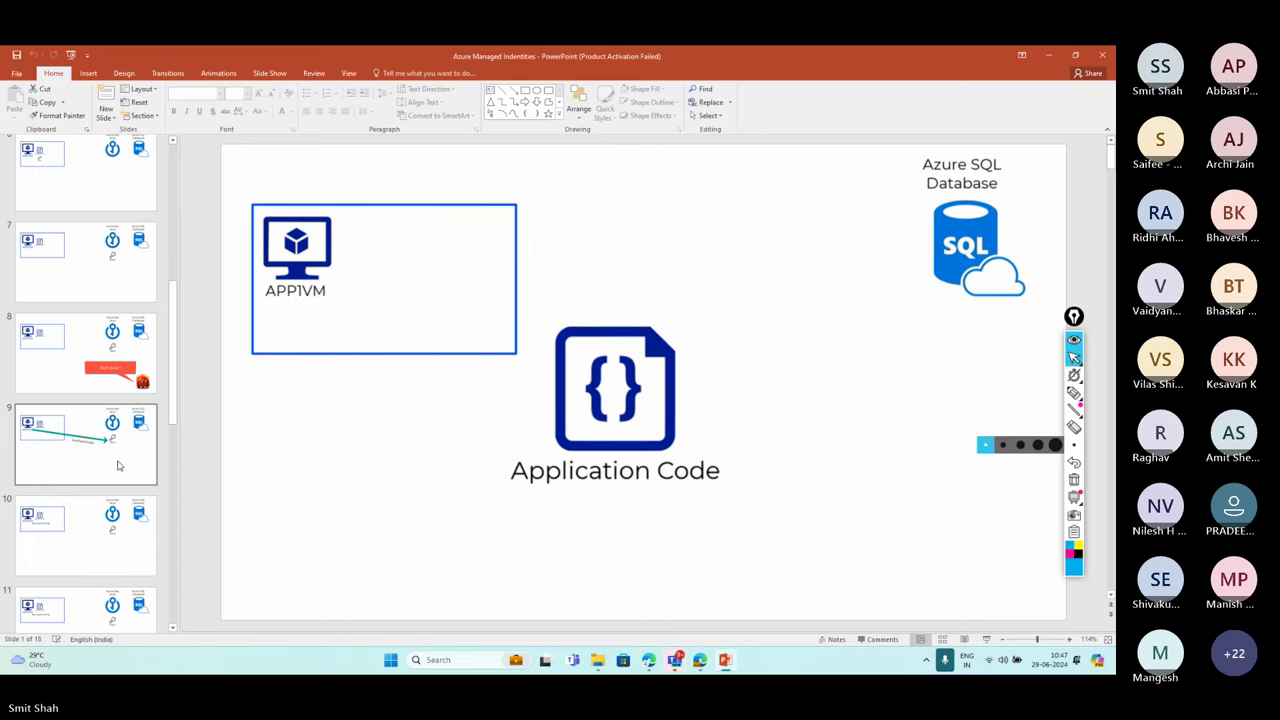
{"action": "scroll", "coordinate": [117, 465], "scroll_direction": "up", "scroll_amount": 5}
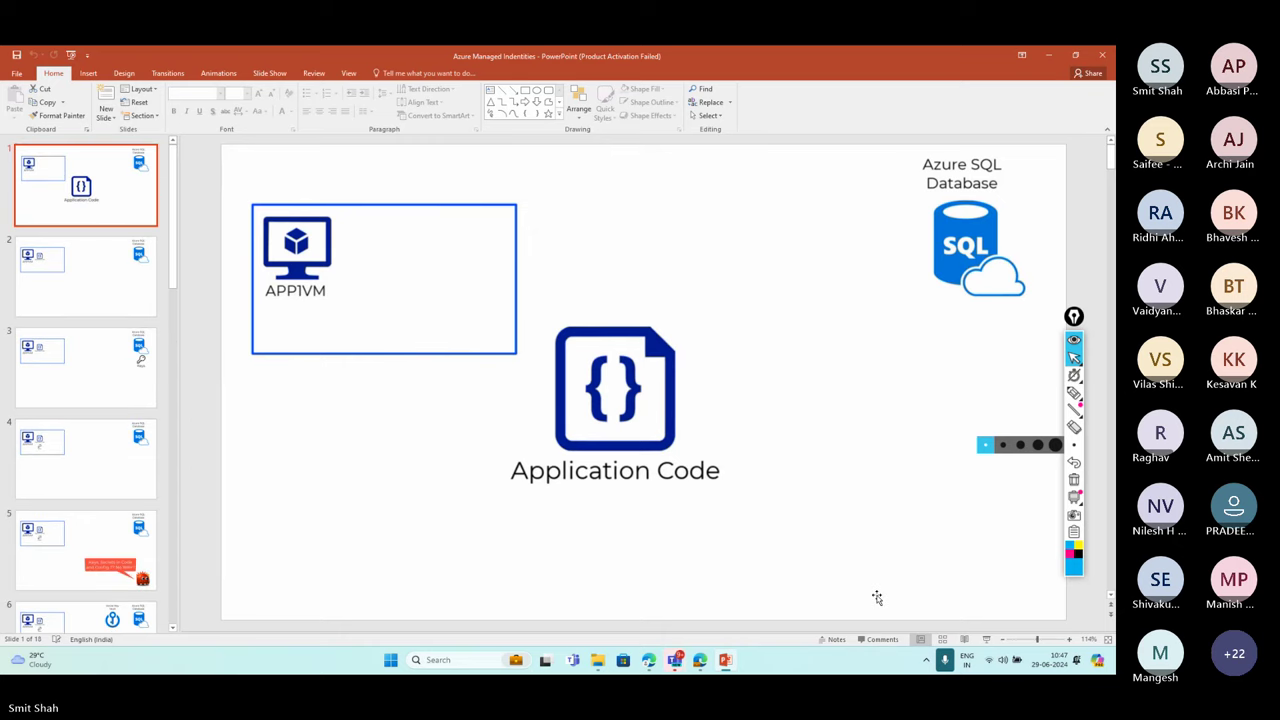
{"action": "left_click", "coordinate": [986, 641]}
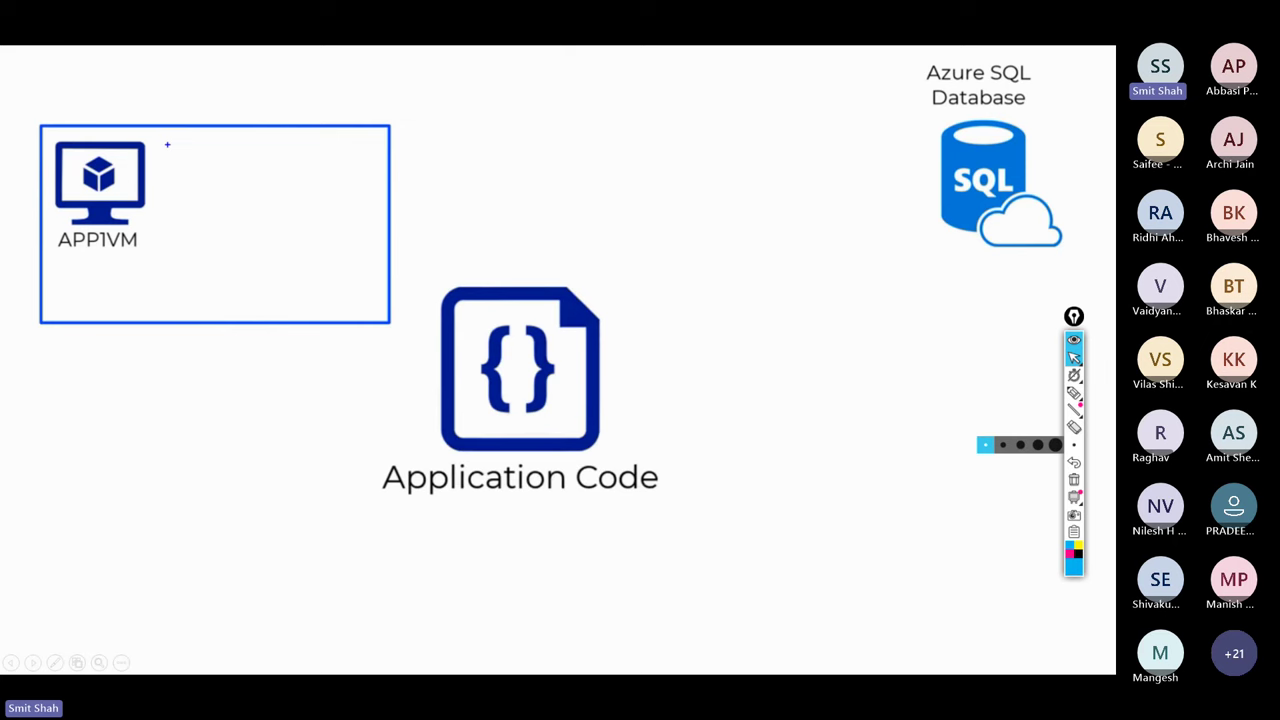
{"action": "mouse_move", "coordinate": [167, 144]}
{"action": "left_mouse_down"}
{"action": "mouse_move", "coordinate": [125, 131]}
{"action": "mouse_move", "coordinate": [65, 140]}
{"action": "mouse_move", "coordinate": [46, 234]}
{"action": "mouse_move", "coordinate": [201, 205]}
{"action": "mouse_move", "coordinate": [184, 128]}
{"action": "left_mouse_up"}
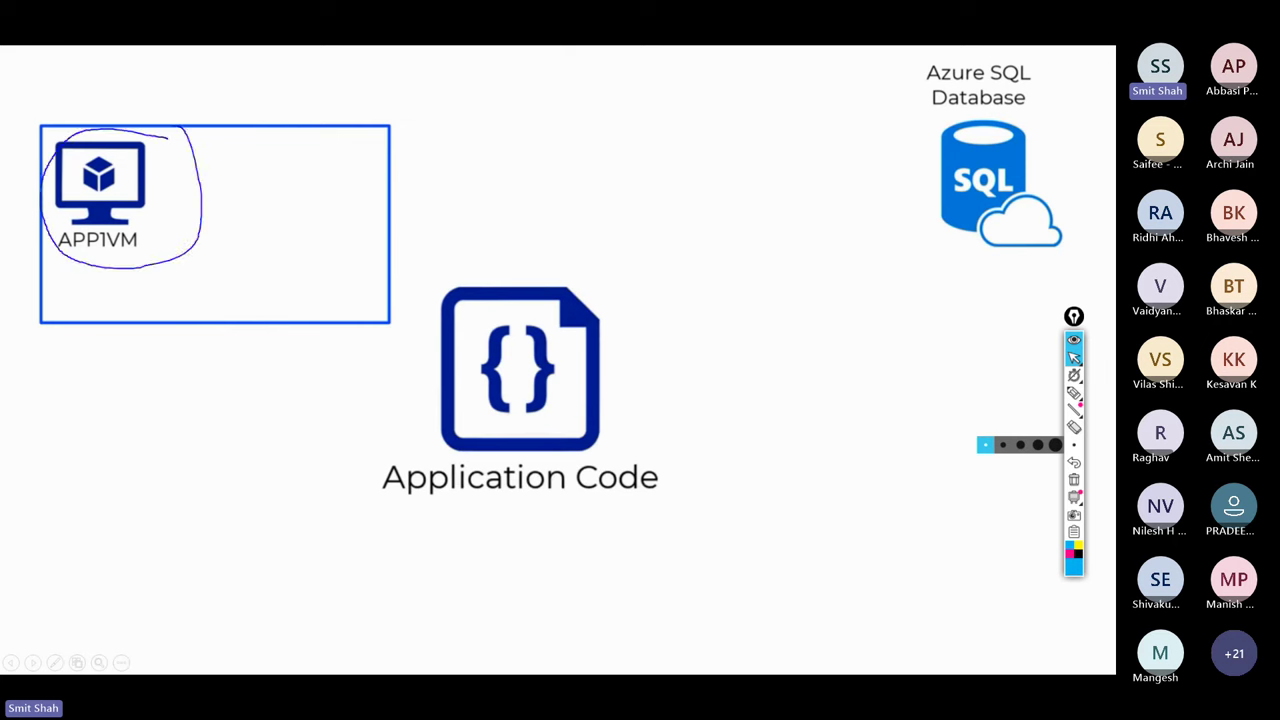
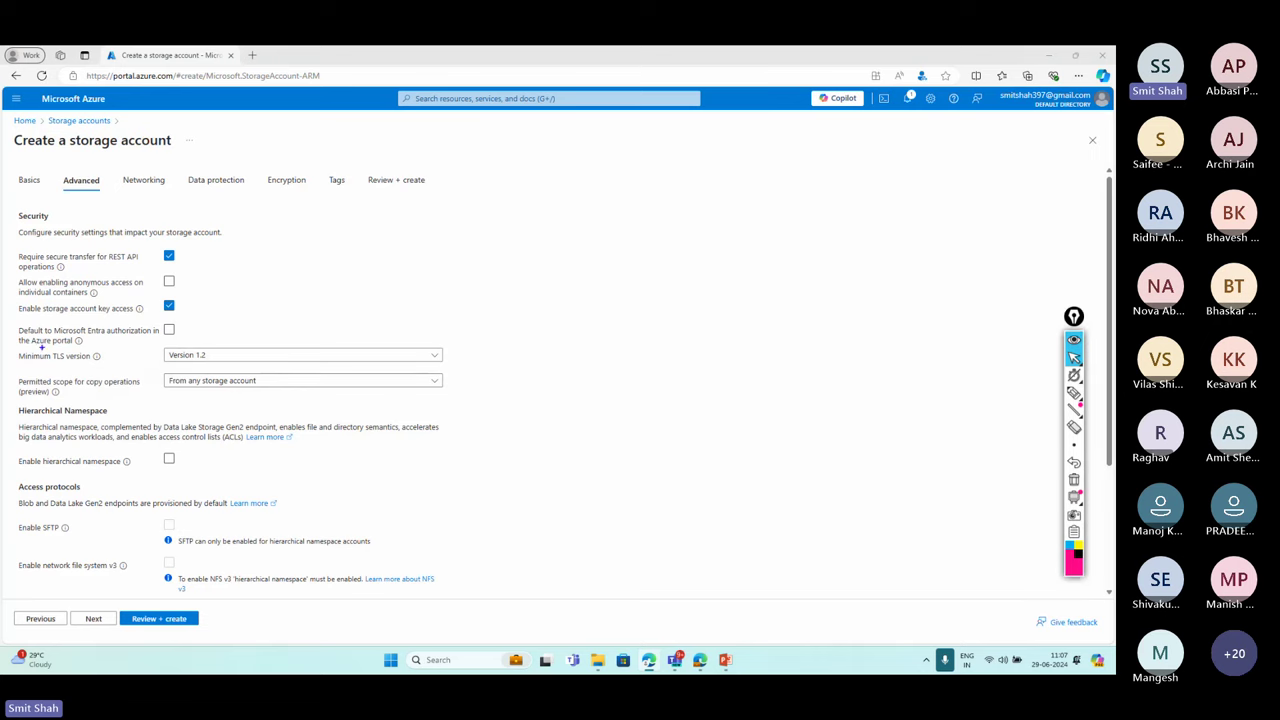
Mark the minimum TLS version setting and keep it at Version 1.2
{"action": "left_click_drag", "start_coordinate": [8, 343], "coordinate": [482, 368]}
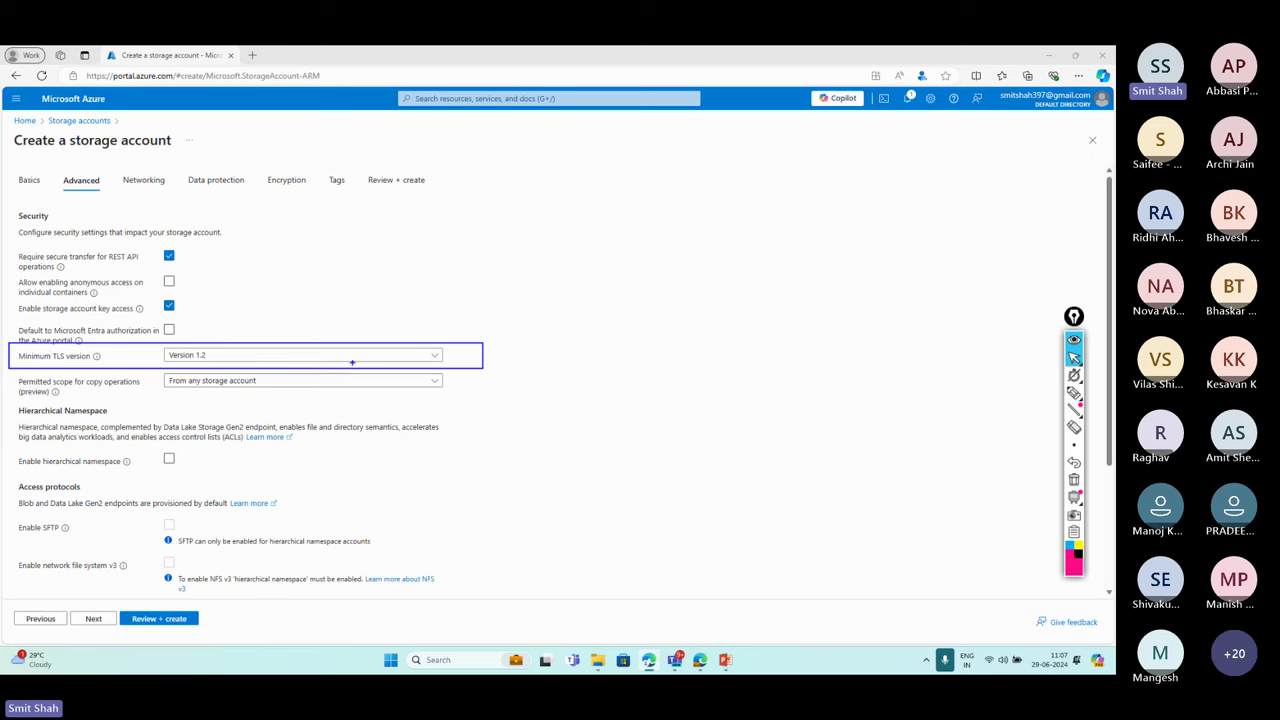
{"action": "left_click", "coordinate": [238, 358]}
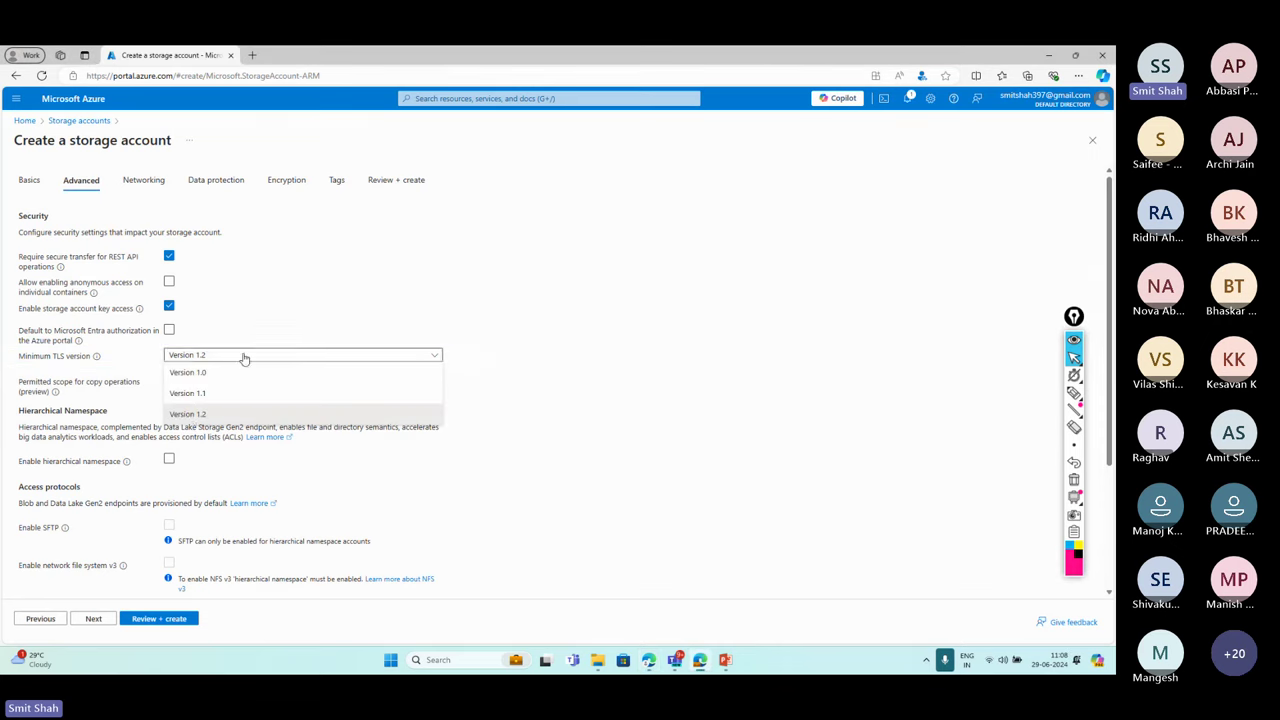
{"action": "left_click", "coordinate": [216, 418]}
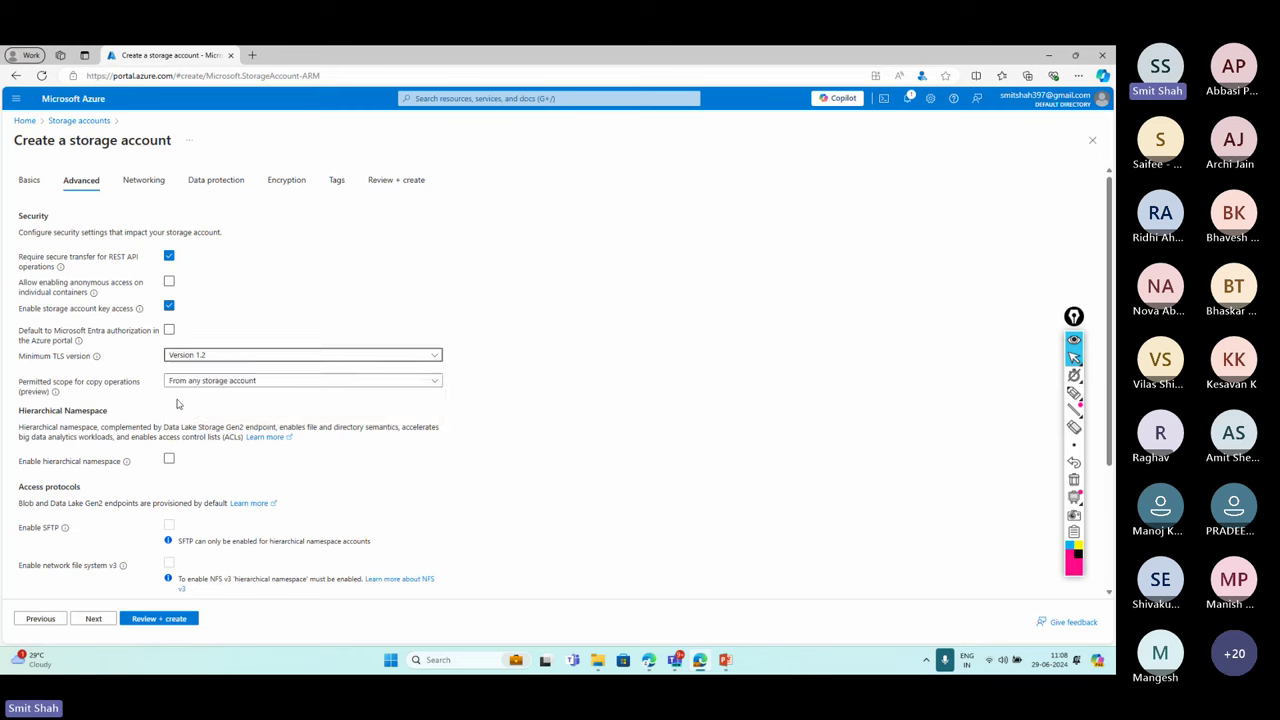
Annotate the permitted copy scope and keep it as From any storage account
{"action": "left_click_drag", "start_coordinate": [14, 368], "coordinate": [460, 406]}
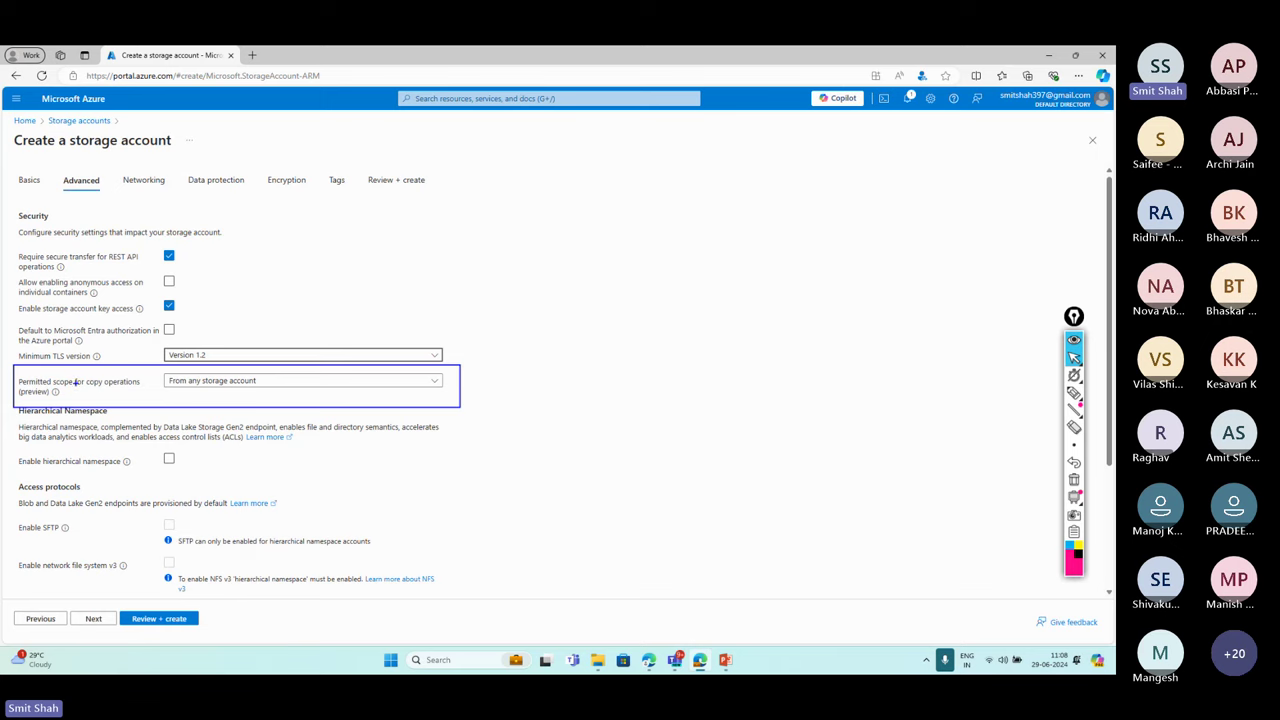
{"action": "left_click", "coordinate": [608, 420]}
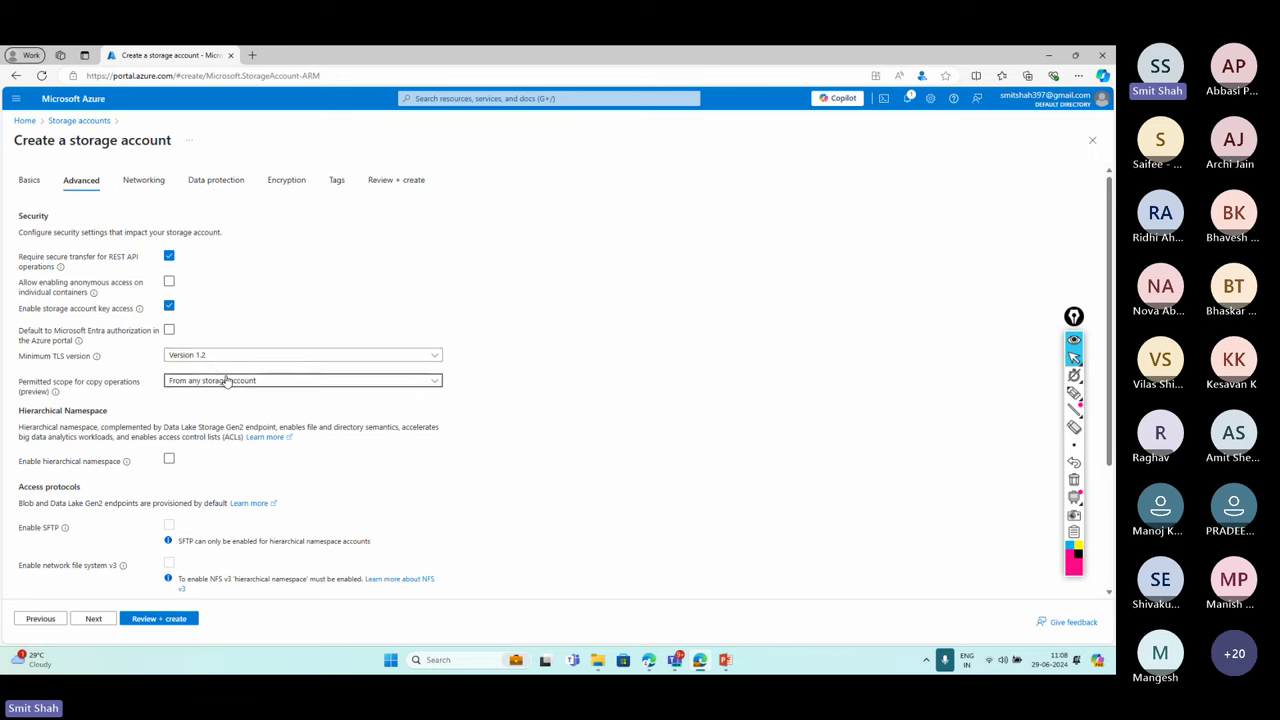
{"action": "left_click", "coordinate": [227, 380]}
{"action": "left_click", "coordinate": [200, 400]}
Sketch a labelled storage account box with an arrow and outline the copy scope setting
{"action": "mouse_move", "coordinate": [855, 347]}
{"action": "left_mouse_down"}
{"action": "mouse_move", "coordinate": [855, 422]}
{"action": "mouse_move", "coordinate": [928, 344]}
{"action": "mouse_move", "coordinate": [855, 346]}
{"action": "left_mouse_up"}
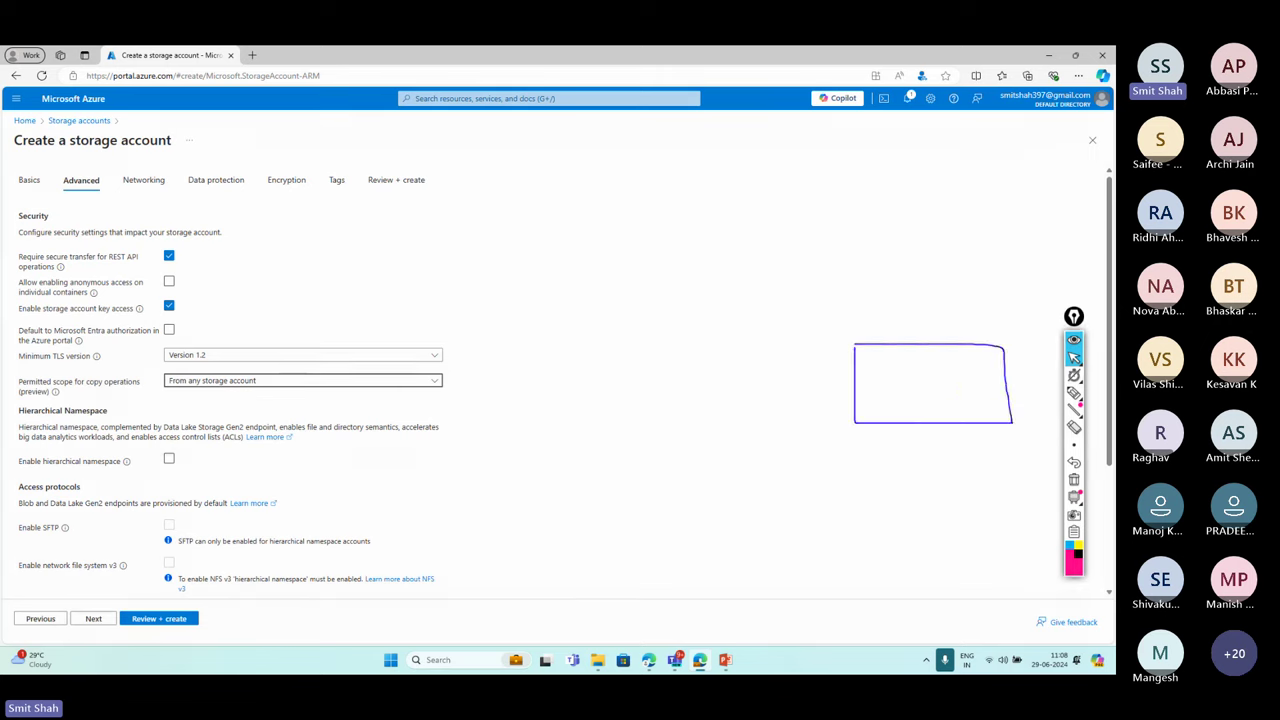
{"action": "mouse_move", "coordinate": [170, 130]}
{"action": "left_mouse_down"}
{"action": "mouse_move", "coordinate": [120, 122]}
{"action": "mouse_move", "coordinate": [140, 180]}
{"action": "mouse_move", "coordinate": [172, 118]}
{"action": "left_mouse_up"}
{"action": "mouse_move", "coordinate": [886, 305]}
{"action": "left_mouse_down"}
{"action": "mouse_move", "coordinate": [891, 318]}
{"action": "mouse_move", "coordinate": [960, 290]}
{"action": "mouse_move", "coordinate": [950, 328]}
{"action": "mouse_move", "coordinate": [1004, 314]}
{"action": "mouse_move", "coordinate": [1006, 328]}
{"action": "mouse_move", "coordinate": [1012, 315]}
{"action": "left_mouse_up"}
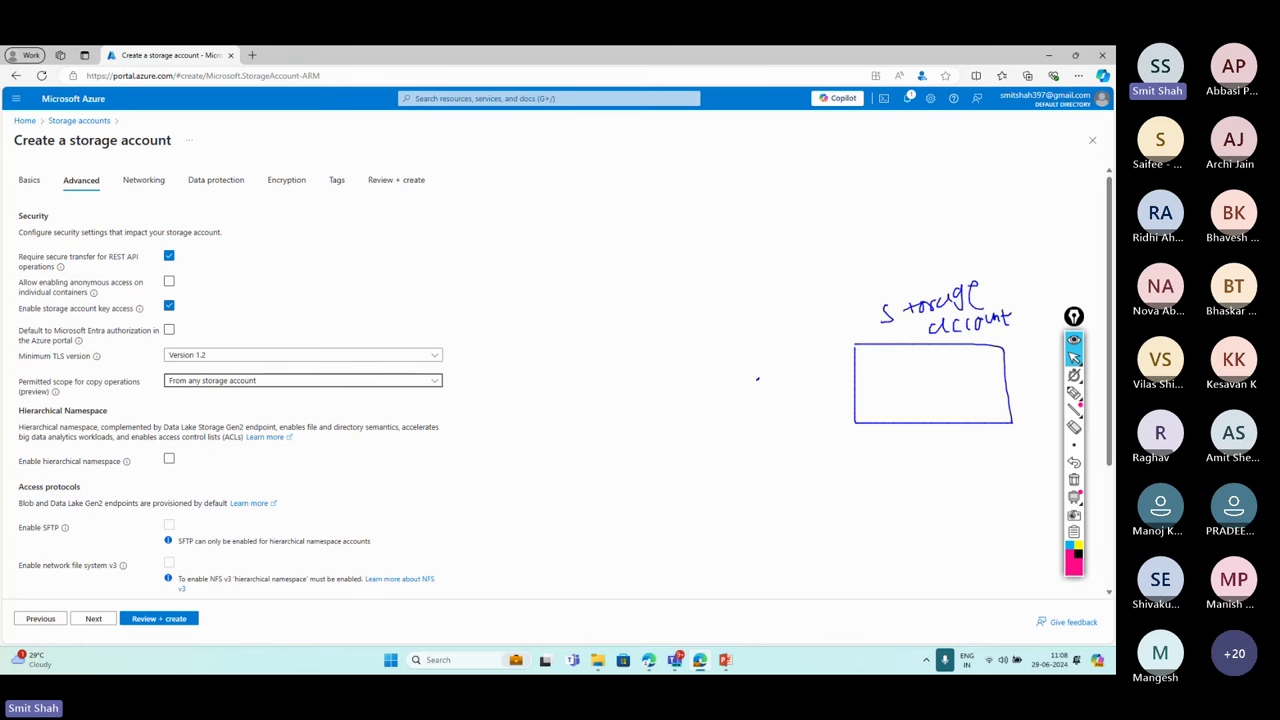
{"action": "mouse_move", "coordinate": [757, 379]}
{"action": "left_mouse_down"}
{"action": "mouse_move", "coordinate": [808, 352]}
{"action": "mouse_move", "coordinate": [936, 376]}
{"action": "mouse_move", "coordinate": [914, 392]}
{"action": "left_mouse_up"}
{"action": "mouse_move", "coordinate": [158, 368]}
{"action": "left_mouse_down"}
{"action": "mouse_move", "coordinate": [200, 400]}
{"action": "mouse_move", "coordinate": [466, 404]}
{"action": "left_mouse_up"}
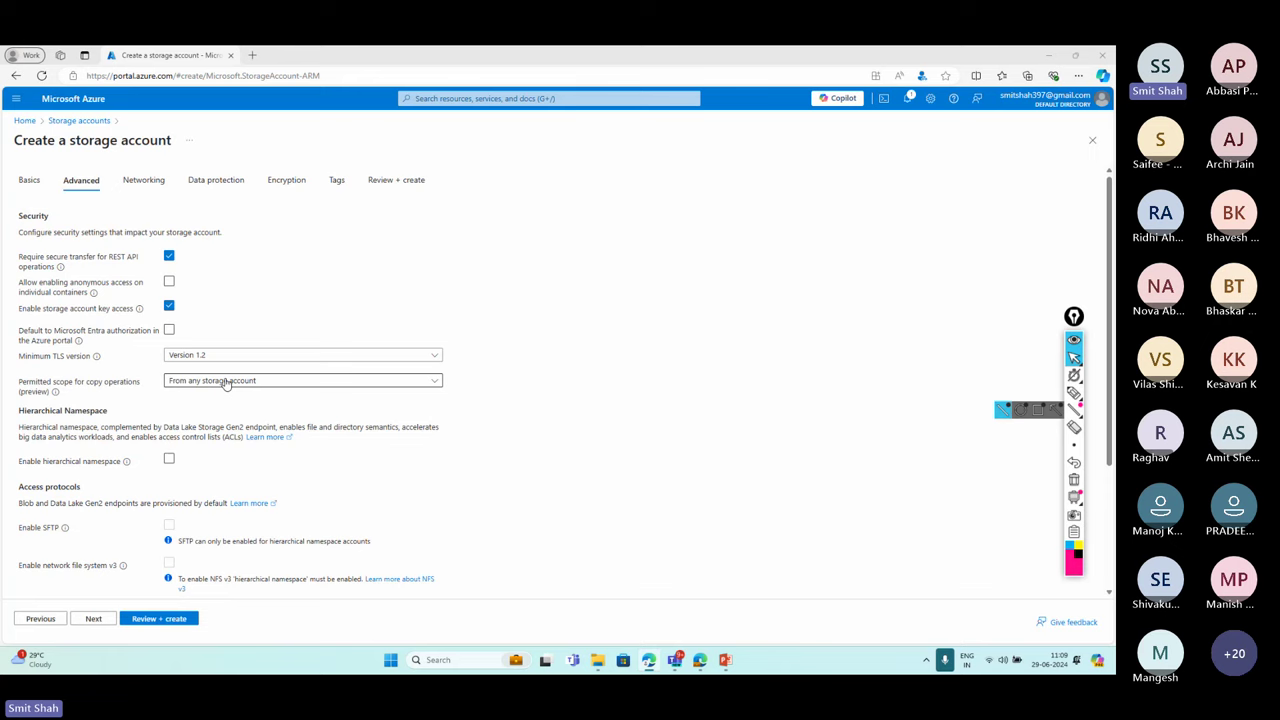
{"action": "mouse_move", "coordinate": [155, 366]}
{"action": "left_mouse_down"}
{"action": "mouse_move", "coordinate": [216, 384]}
{"action": "mouse_move", "coordinate": [489, 397]}
{"action": "left_mouse_up"}
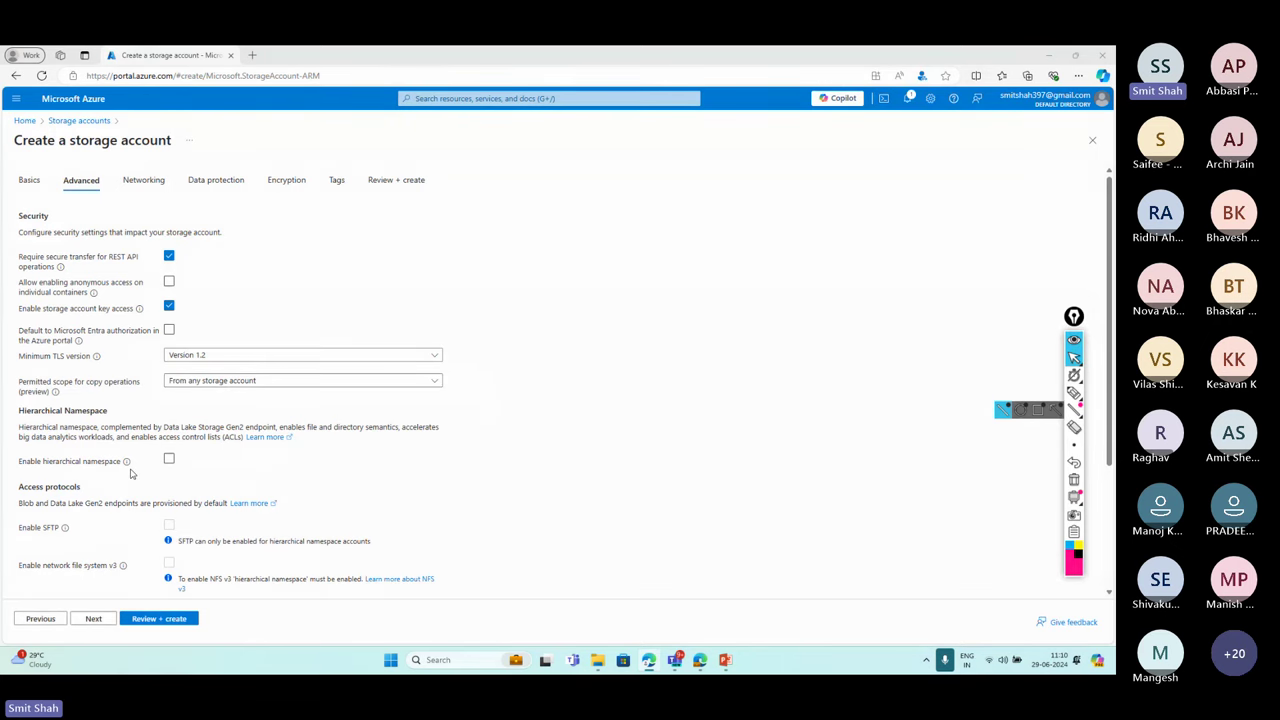
Outline Enable hierarchical namespace and write 'Don't enable' with an arrow to 'Gen 1'
{"action": "left_click_drag", "start_coordinate": [8, 448], "coordinate": [226, 476]}
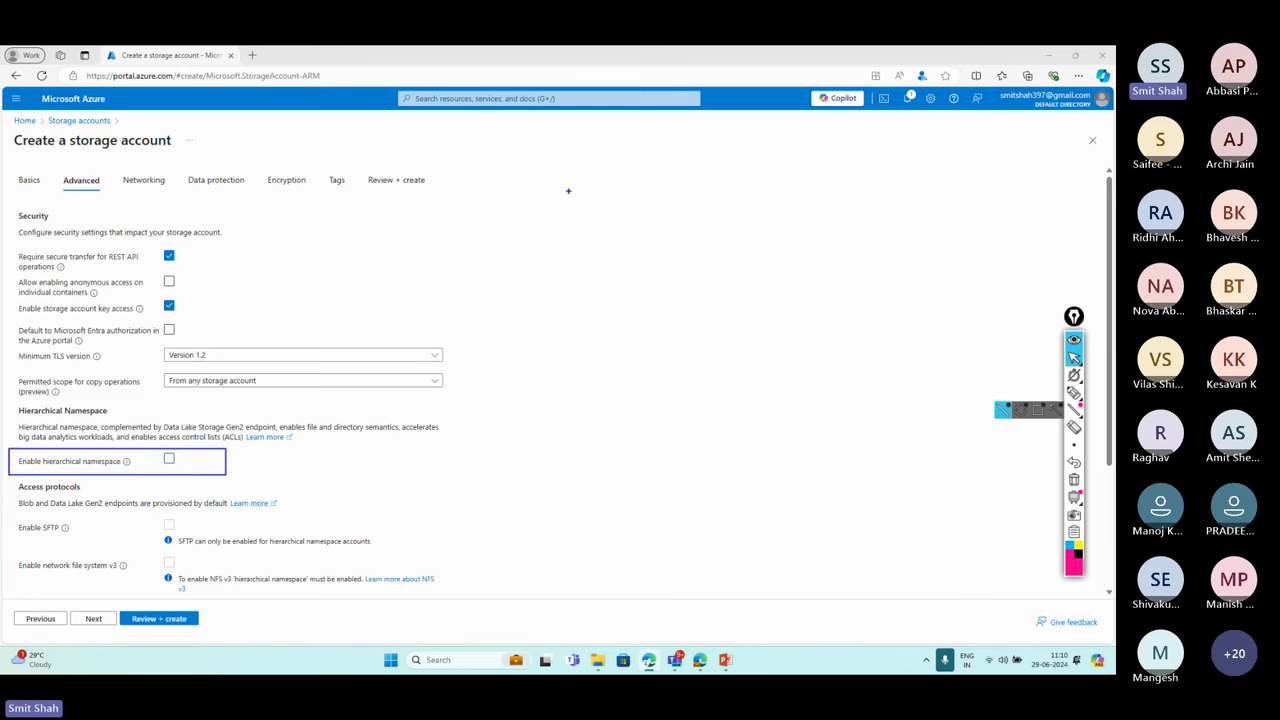
{"action": "mouse_move", "coordinate": [567, 190]}
{"action": "left_mouse_down"}
{"action": "mouse_move", "coordinate": [566, 222]}
{"action": "mouse_move", "coordinate": [588, 199]}
{"action": "left_mouse_up"}
{"action": "mouse_move", "coordinate": [599, 200]}
{"action": "left_mouse_down"}
{"action": "mouse_move", "coordinate": [617, 216]}
{"action": "mouse_move", "coordinate": [617, 199]}
{"action": "left_mouse_up"}
{"action": "mouse_move", "coordinate": [636, 199]}
{"action": "left_mouse_down"}
{"action": "mouse_move", "coordinate": [637, 219]}
{"action": "mouse_move", "coordinate": [706, 216]}
{"action": "left_mouse_up"}
{"action": "left_click_drag", "start_coordinate": [708, 192], "coordinate": [722, 212]}
{"action": "left_click_drag", "start_coordinate": [724, 206], "coordinate": [734, 212]}
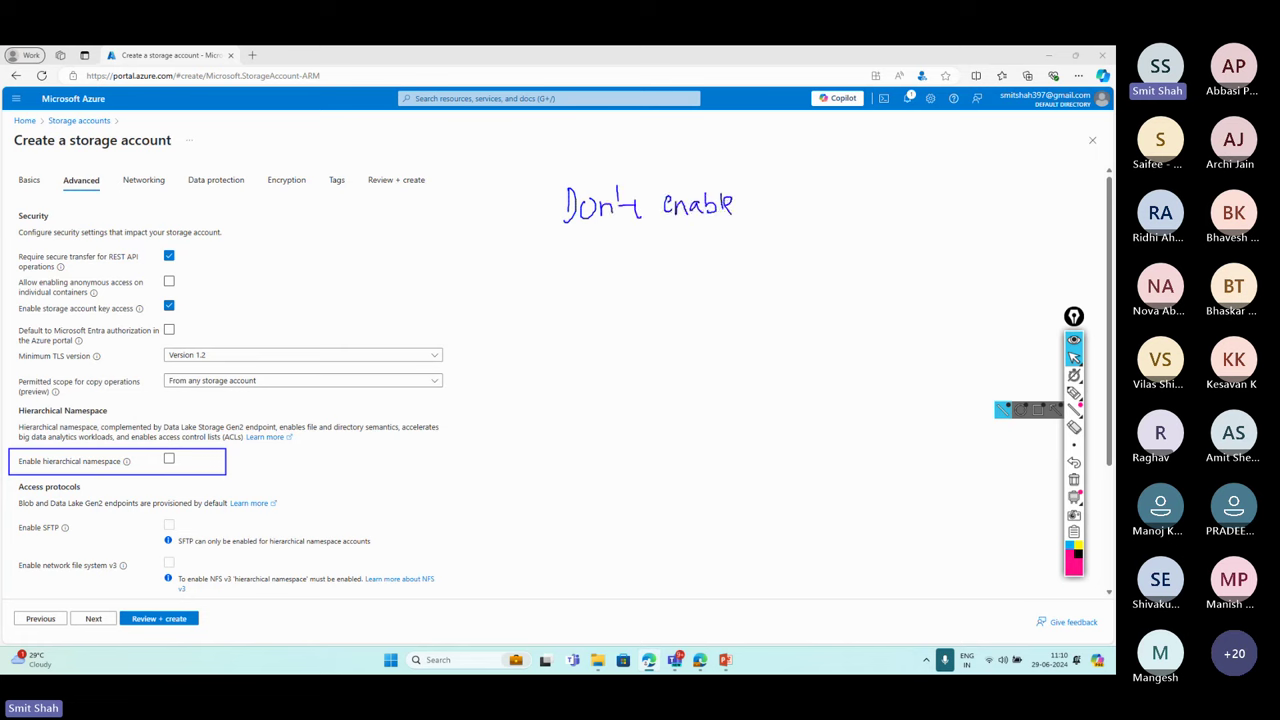
{"action": "left_click_drag", "start_coordinate": [612, 243], "coordinate": [621, 281]}
{"action": "mouse_move", "coordinate": [595, 268]}
{"action": "left_mouse_down"}
{"action": "mouse_move", "coordinate": [606, 286]}
{"action": "mouse_move", "coordinate": [662, 253]}
{"action": "left_mouse_up"}
{"action": "mouse_move", "coordinate": [580, 321]}
{"action": "left_mouse_down"}
{"action": "mouse_move", "coordinate": [614, 341]}
{"action": "mouse_move", "coordinate": [660, 342]}
{"action": "left_mouse_up"}
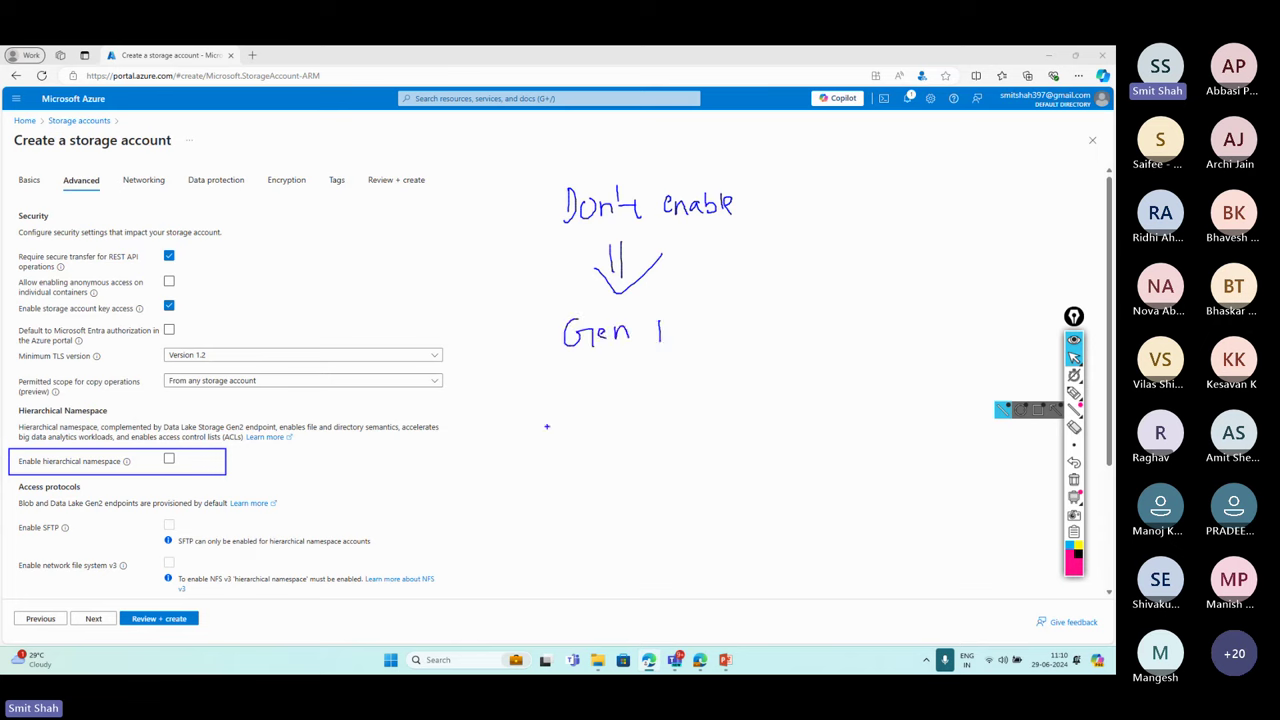
Under Gen 1, write 'folders (containers)' with an arrow to 'files'
{"action": "left_click_drag", "start_coordinate": [566, 421], "coordinate": [554, 445]}
{"action": "left_click_drag", "start_coordinate": [548, 432], "coordinate": [590, 445]}
{"action": "left_click_drag", "start_coordinate": [605, 434], "coordinate": [621, 437]}
{"action": "mouse_move", "coordinate": [626, 433]}
{"action": "left_mouse_down"}
{"action": "mouse_move", "coordinate": [636, 412]}
{"action": "mouse_move", "coordinate": [632, 430]}
{"action": "left_mouse_up"}
{"action": "left_click_drag", "start_coordinate": [667, 408], "coordinate": [663, 428]}
{"action": "mouse_move", "coordinate": [688, 414]}
{"action": "left_mouse_down"}
{"action": "mouse_move", "coordinate": [684, 424]}
{"action": "mouse_move", "coordinate": [728, 413]}
{"action": "left_mouse_up"}
{"action": "mouse_move", "coordinate": [731, 413]}
{"action": "left_mouse_down"}
{"action": "mouse_move", "coordinate": [765, 404]}
{"action": "mouse_move", "coordinate": [756, 419]}
{"action": "left_mouse_up"}
{"action": "left_click_drag", "start_coordinate": [781, 393], "coordinate": [784, 416]}
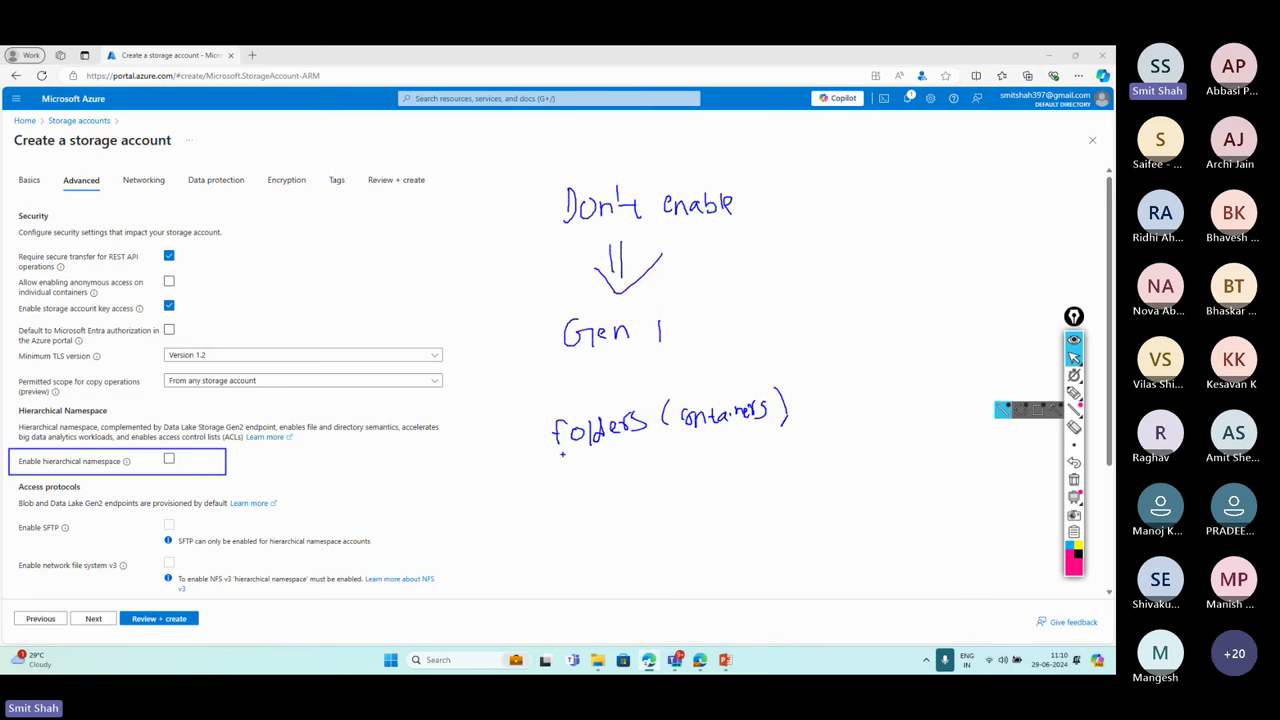
{"action": "left_click_drag", "start_coordinate": [561, 453], "coordinate": [592, 477]}
{"action": "left_click_drag", "start_coordinate": [577, 495], "coordinate": [594, 471]}
{"action": "mouse_move", "coordinate": [606, 463]}
{"action": "left_mouse_down"}
{"action": "mouse_move", "coordinate": [599, 490]}
{"action": "mouse_move", "coordinate": [604, 471]}
{"action": "mouse_move", "coordinate": [640, 474]}
{"action": "left_mouse_up"}
{"action": "left_click_drag", "start_coordinate": [651, 464], "coordinate": [643, 482]}
On the right, write 'Enable' with an arrow to 'Gen2' and 'folders (containers)'
{"action": "left_click_drag", "start_coordinate": [934, 176], "coordinate": [933, 205]}
{"action": "left_click_drag", "start_coordinate": [934, 179], "coordinate": [988, 198]}
{"action": "left_click_drag", "start_coordinate": [998, 177], "coordinate": [1002, 197]}
{"action": "mouse_move", "coordinate": [1008, 180]}
{"action": "left_mouse_down"}
{"action": "mouse_move", "coordinate": [1018, 196]}
{"action": "mouse_move", "coordinate": [968, 234]}
{"action": "left_mouse_up"}
{"action": "mouse_move", "coordinate": [944, 228]}
{"action": "left_mouse_down"}
{"action": "mouse_move", "coordinate": [962, 252]}
{"action": "mouse_move", "coordinate": [944, 274]}
{"action": "mouse_move", "coordinate": [962, 278]}
{"action": "left_mouse_up"}
{"action": "left_click_drag", "start_coordinate": [969, 268], "coordinate": [1005, 284]}
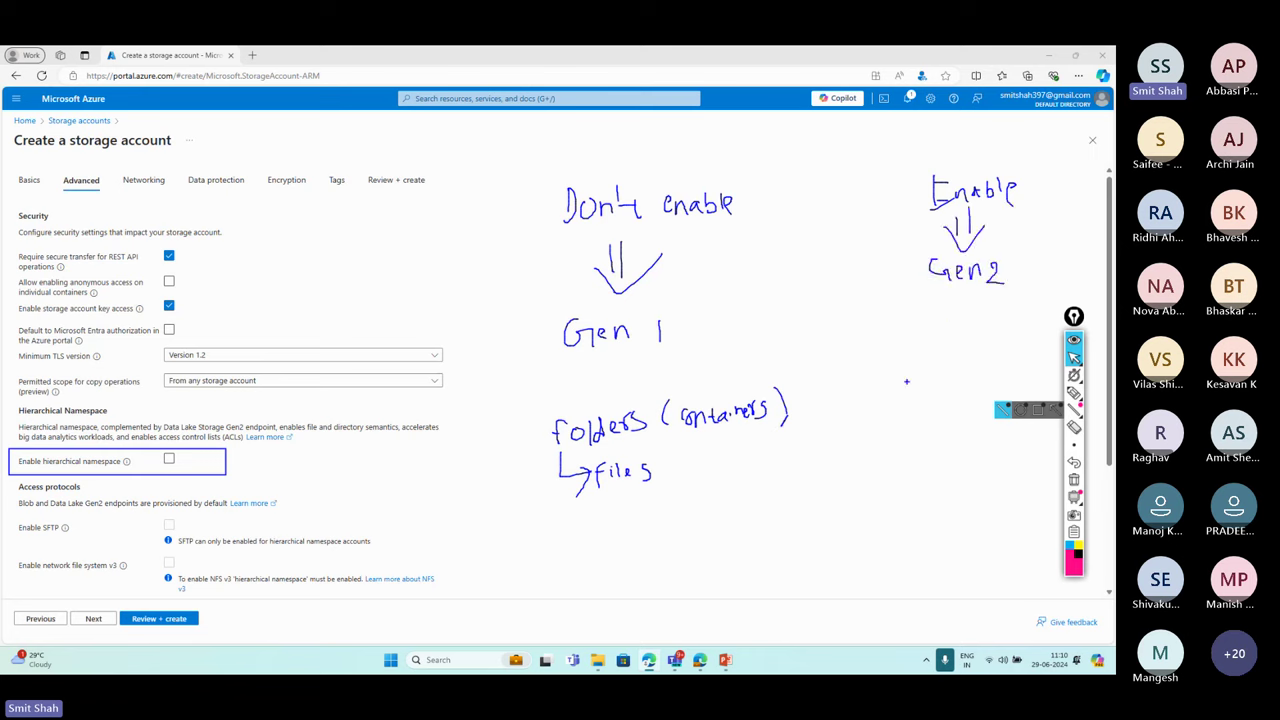
{"action": "mouse_move", "coordinate": [923, 378]}
{"action": "left_mouse_down"}
{"action": "mouse_move", "coordinate": [934, 356]}
{"action": "mouse_move", "coordinate": [929, 370]}
{"action": "left_mouse_up"}
{"action": "left_click_drag", "start_coordinate": [936, 367], "coordinate": [942, 376]}
{"action": "mouse_move", "coordinate": [946, 362]}
{"action": "left_mouse_down"}
{"action": "mouse_move", "coordinate": [946, 377]}
{"action": "mouse_move", "coordinate": [962, 356]}
{"action": "left_mouse_up"}
{"action": "left_click_drag", "start_coordinate": [963, 368], "coordinate": [1040, 360]}
{"action": "left_click_drag", "start_coordinate": [1046, 344], "coordinate": [1046, 356]}
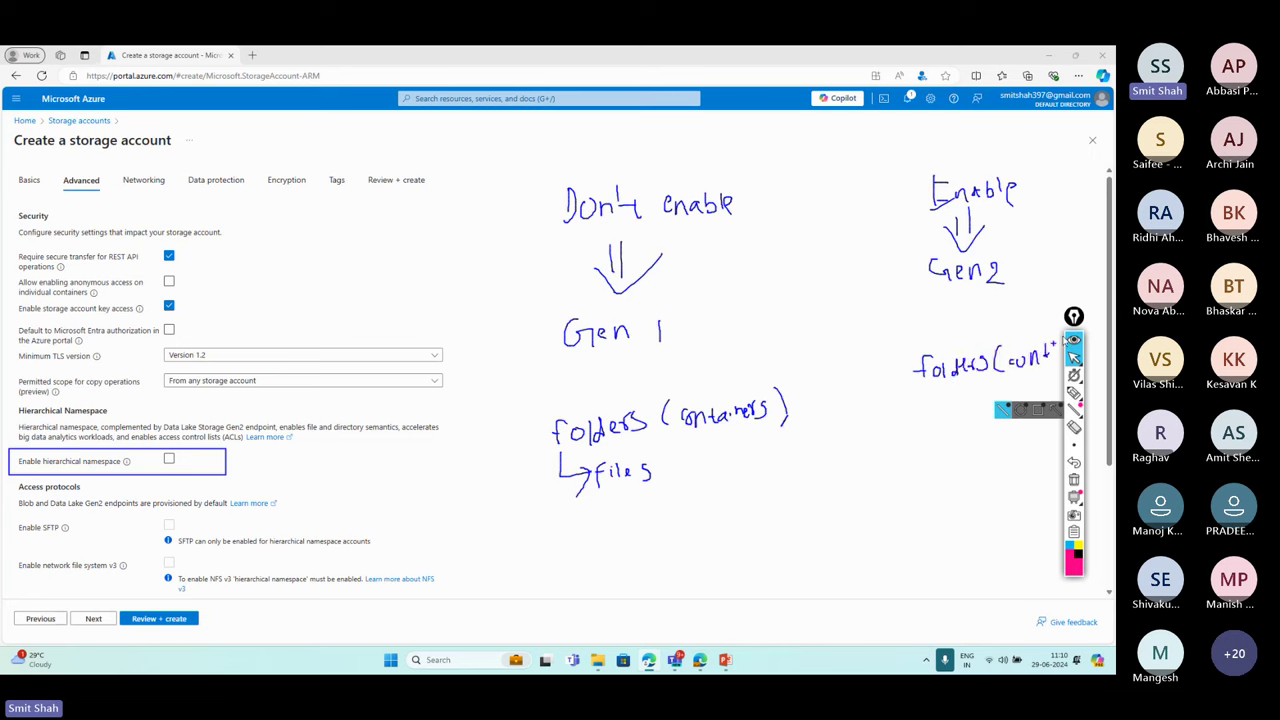
Clear the ink and redraw the Enable branch in pink: folders (containers), sub folders, files
{"action": "left_click", "coordinate": [1070, 341]}
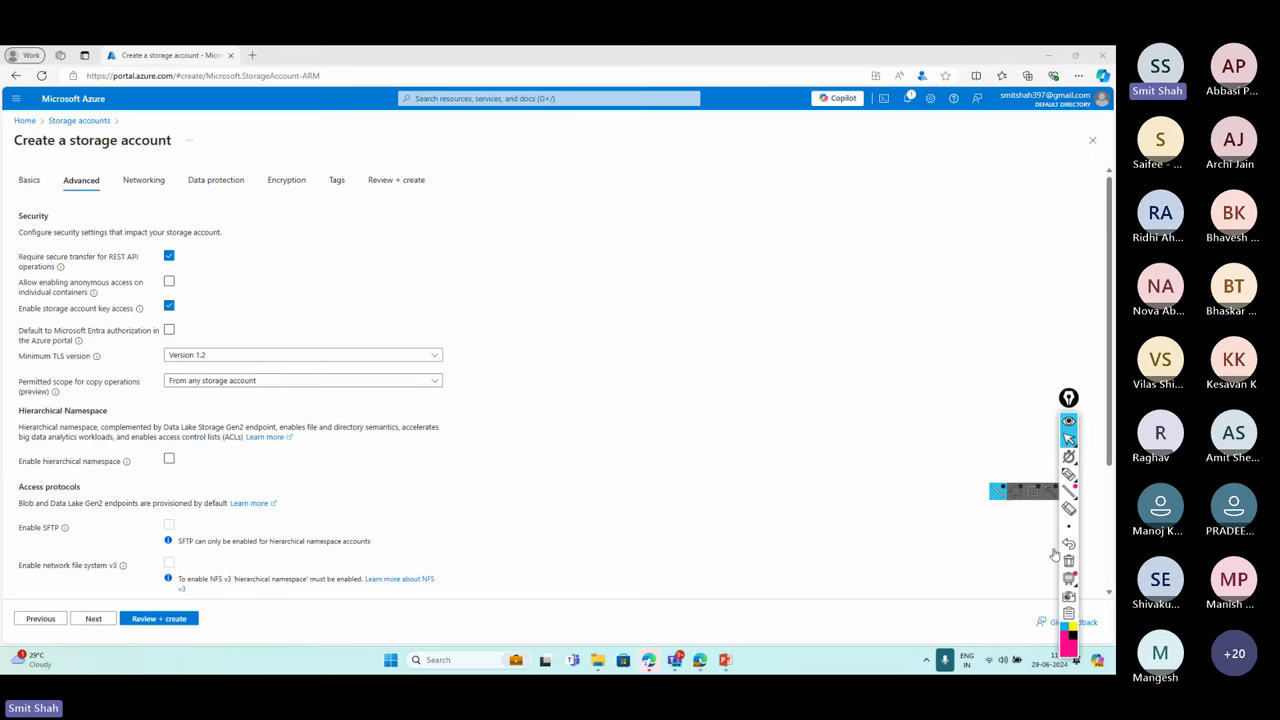
{"action": "left_click", "coordinate": [1069, 474]}
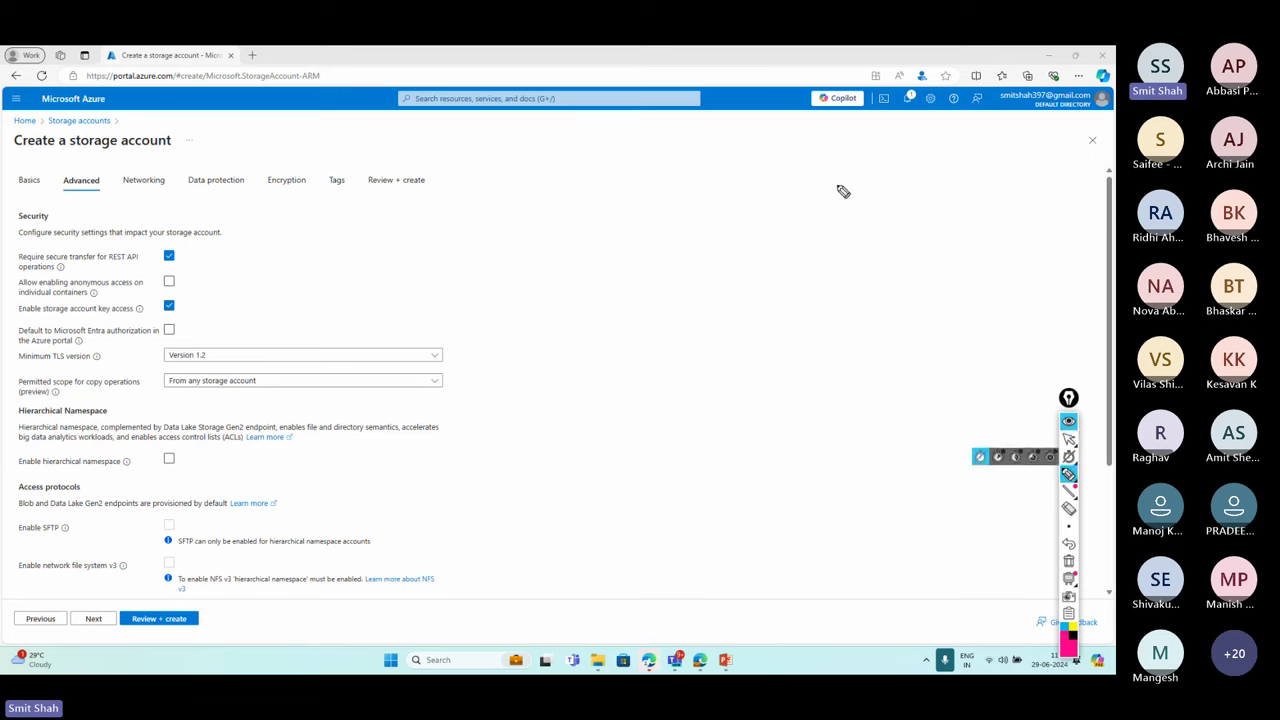
{"action": "mouse_move", "coordinate": [846, 172]}
{"action": "left_mouse_down"}
{"action": "mouse_move", "coordinate": [847, 200]}
{"action": "mouse_move", "coordinate": [917, 174]}
{"action": "mouse_move", "coordinate": [931, 206]}
{"action": "mouse_move", "coordinate": [880, 266]}
{"action": "mouse_move", "coordinate": [918, 283]}
{"action": "mouse_move", "coordinate": [944, 272]}
{"action": "mouse_move", "coordinate": [887, 302]}
{"action": "mouse_move", "coordinate": [909, 331]}
{"action": "mouse_move", "coordinate": [854, 360]}
{"action": "mouse_move", "coordinate": [903, 372]}
{"action": "left_mouse_up"}
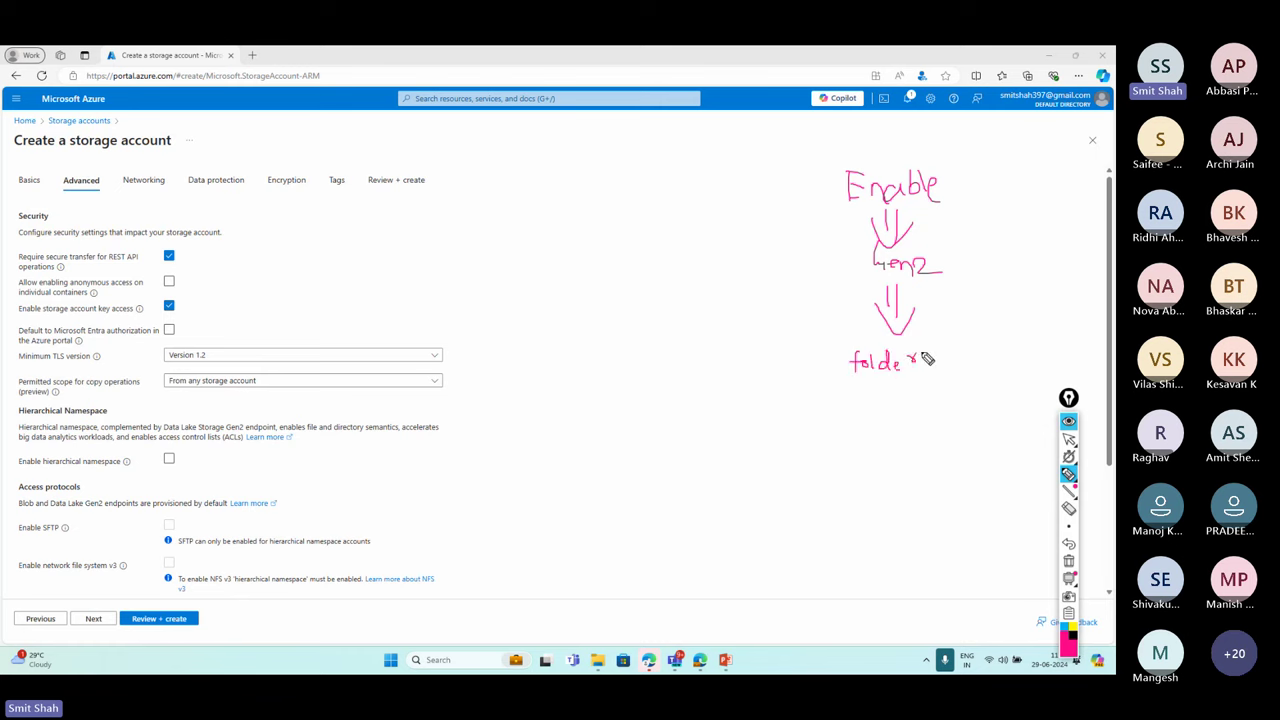
{"action": "mouse_move", "coordinate": [927, 359]}
{"action": "left_mouse_down"}
{"action": "mouse_move", "coordinate": [1006, 366]}
{"action": "mouse_move", "coordinate": [1054, 346]}
{"action": "mouse_move", "coordinate": [1080, 356]}
{"action": "left_mouse_up"}
{"action": "mouse_move", "coordinate": [866, 392]}
{"action": "left_mouse_down"}
{"action": "mouse_move", "coordinate": [916, 417]}
{"action": "mouse_move", "coordinate": [955, 400]}
{"action": "mouse_move", "coordinate": [1004, 404]}
{"action": "left_mouse_up"}
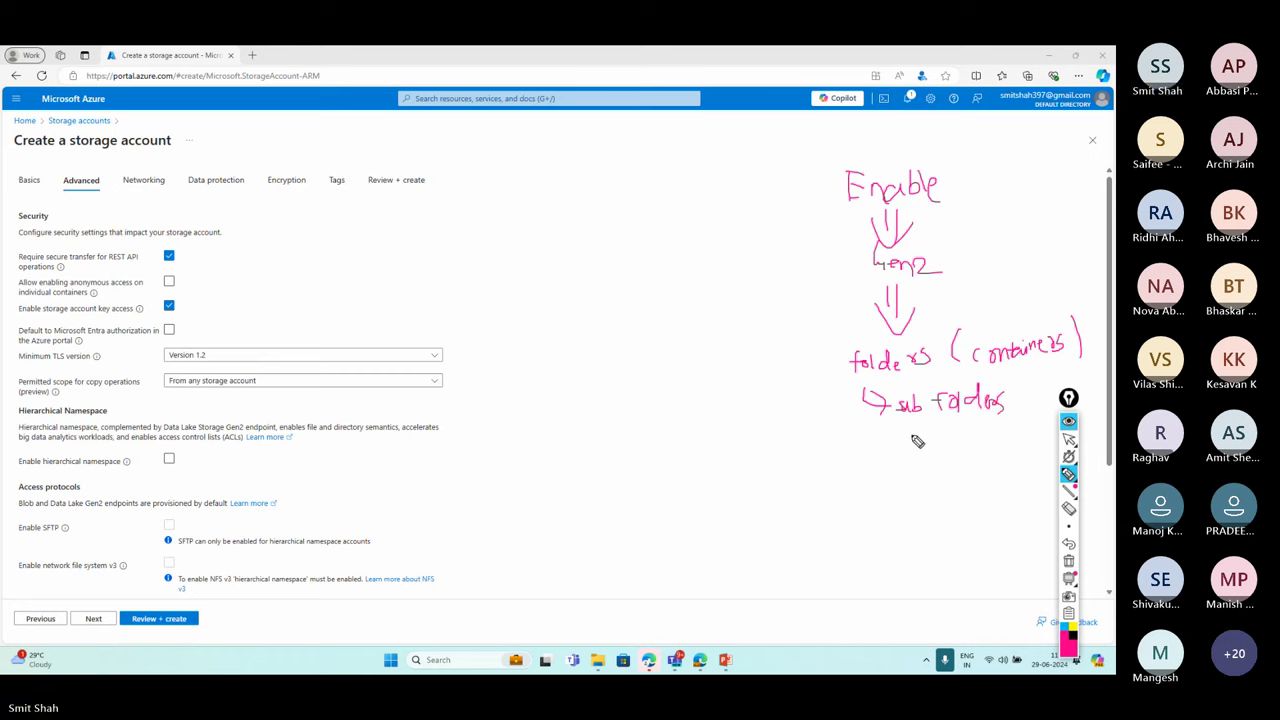
{"action": "left_click_drag", "start_coordinate": [905, 423], "coordinate": [994, 430]}
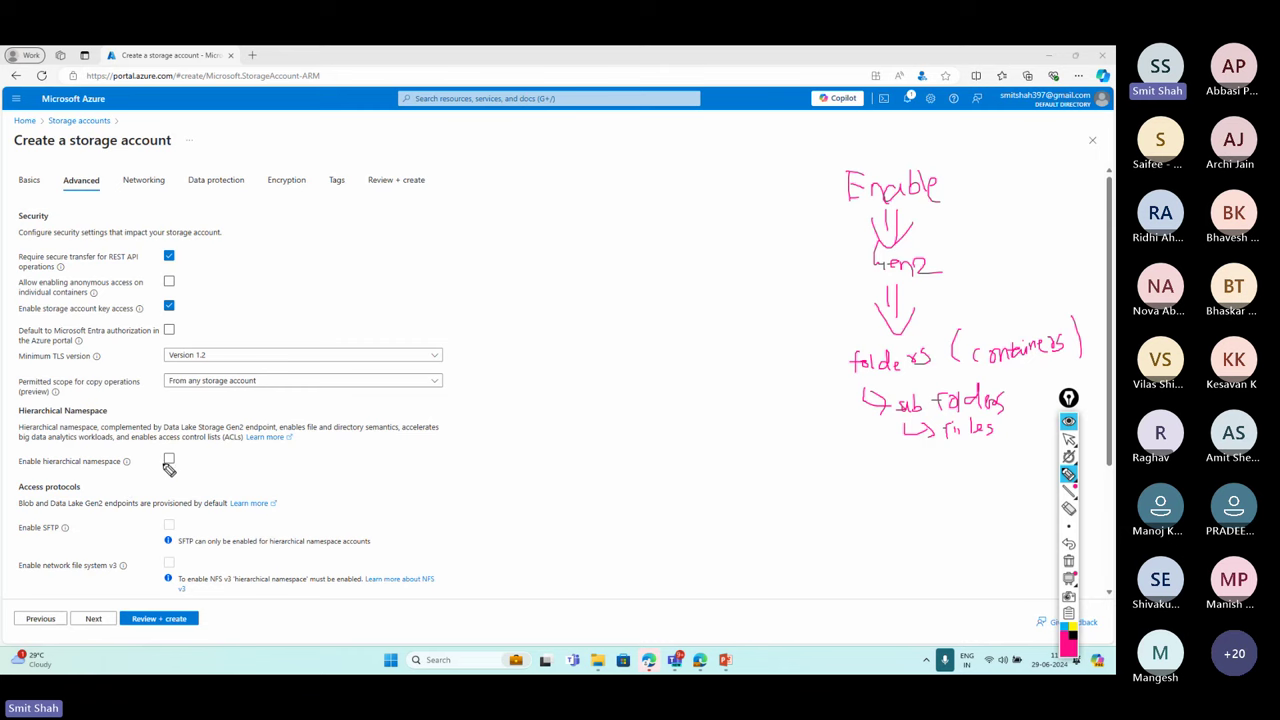
Tick the hierarchical namespace option and add the pink Gen 1 folders note
{"action": "left_click_drag", "start_coordinate": [160, 456], "coordinate": [182, 452]}
{"action": "mouse_move", "coordinate": [648, 250]}
{"action": "left_mouse_down"}
{"action": "mouse_move", "coordinate": [652, 268]}
{"action": "mouse_move", "coordinate": [680, 260]}
{"action": "mouse_move", "coordinate": [651, 349]}
{"action": "mouse_move", "coordinate": [676, 360]}
{"action": "mouse_move", "coordinate": [788, 352]}
{"action": "left_mouse_up"}
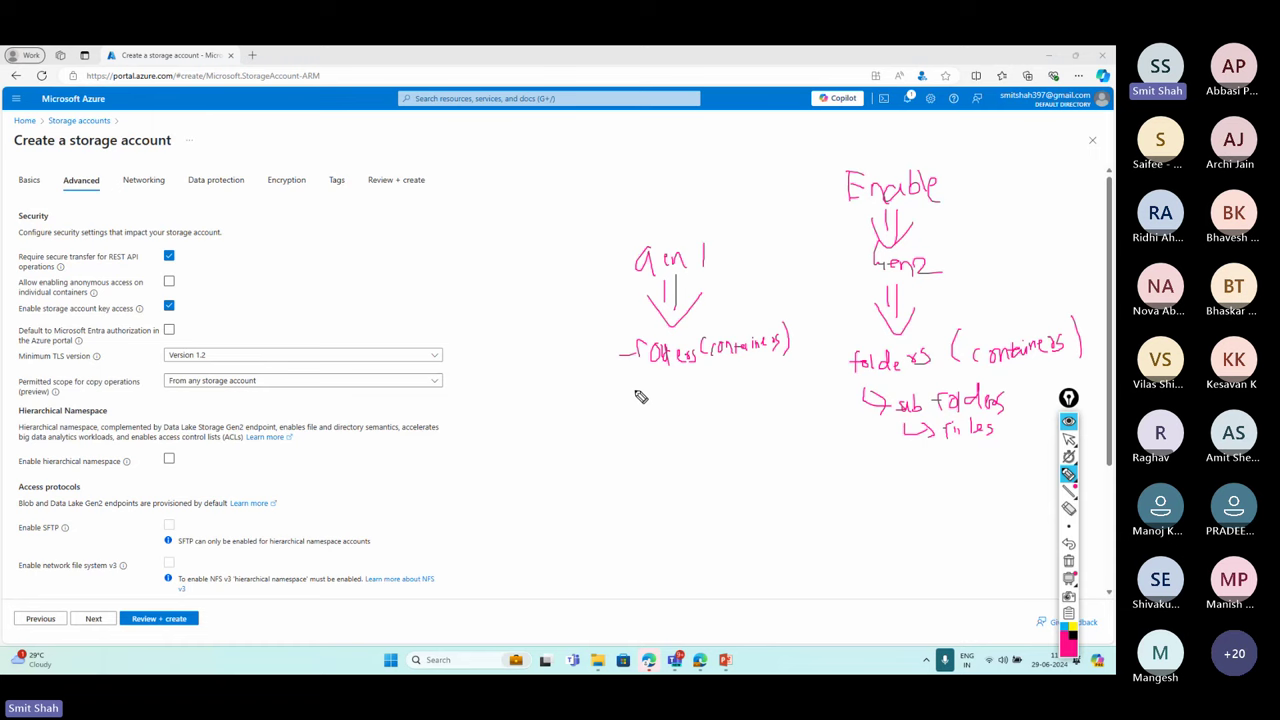
{"action": "left_click_drag", "start_coordinate": [640, 384], "coordinate": [722, 392]}
{"action": "left_click", "coordinate": [1068, 560]}
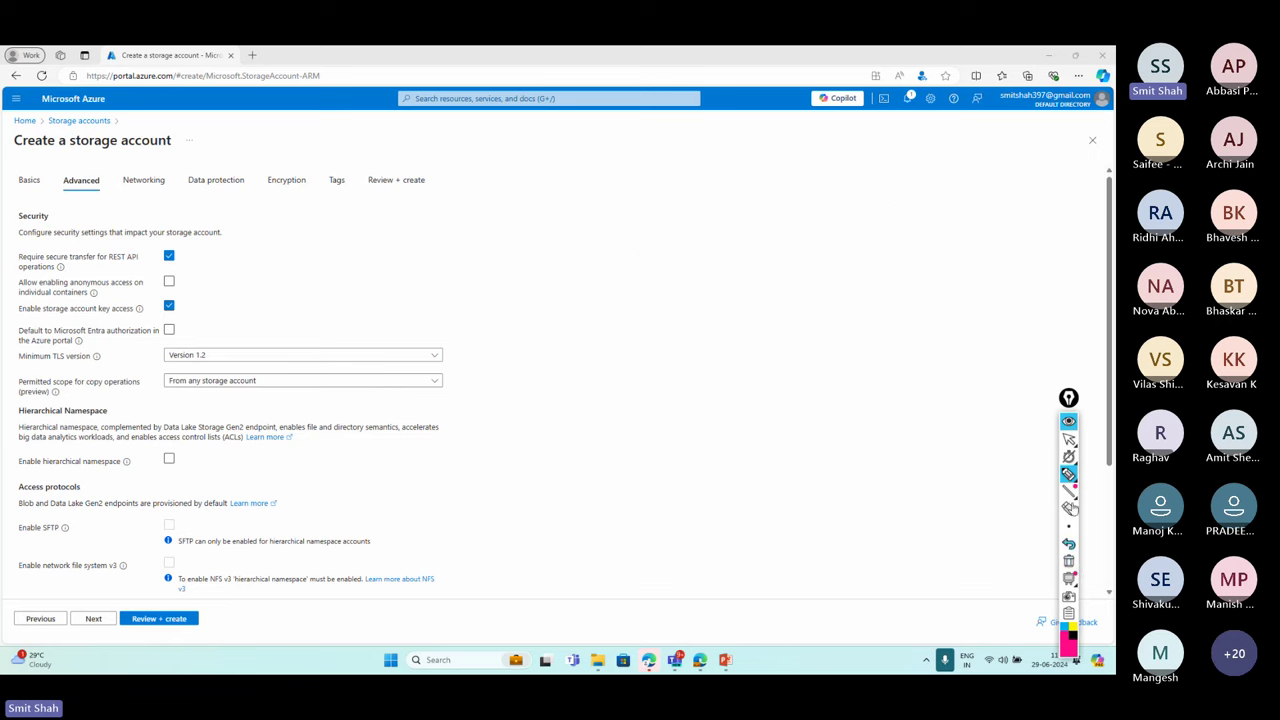
{"action": "left_click", "coordinate": [1069, 441]}
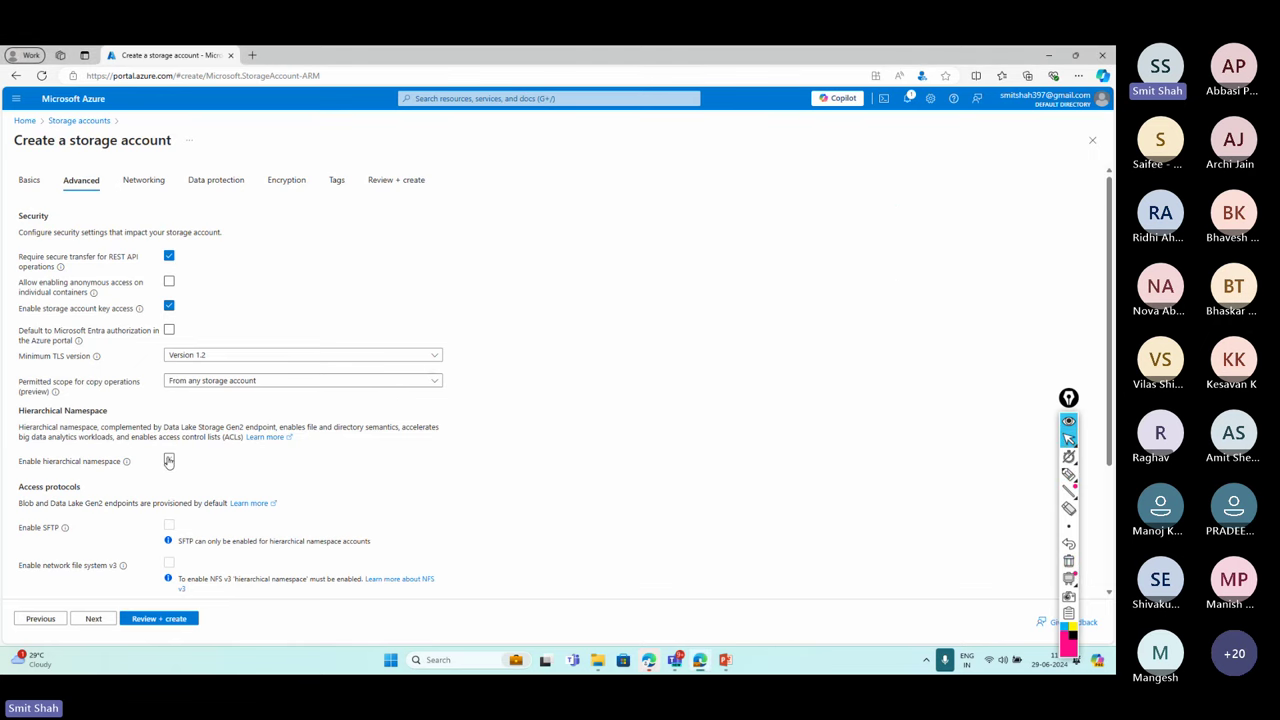
{"action": "left_click", "coordinate": [169, 460]}
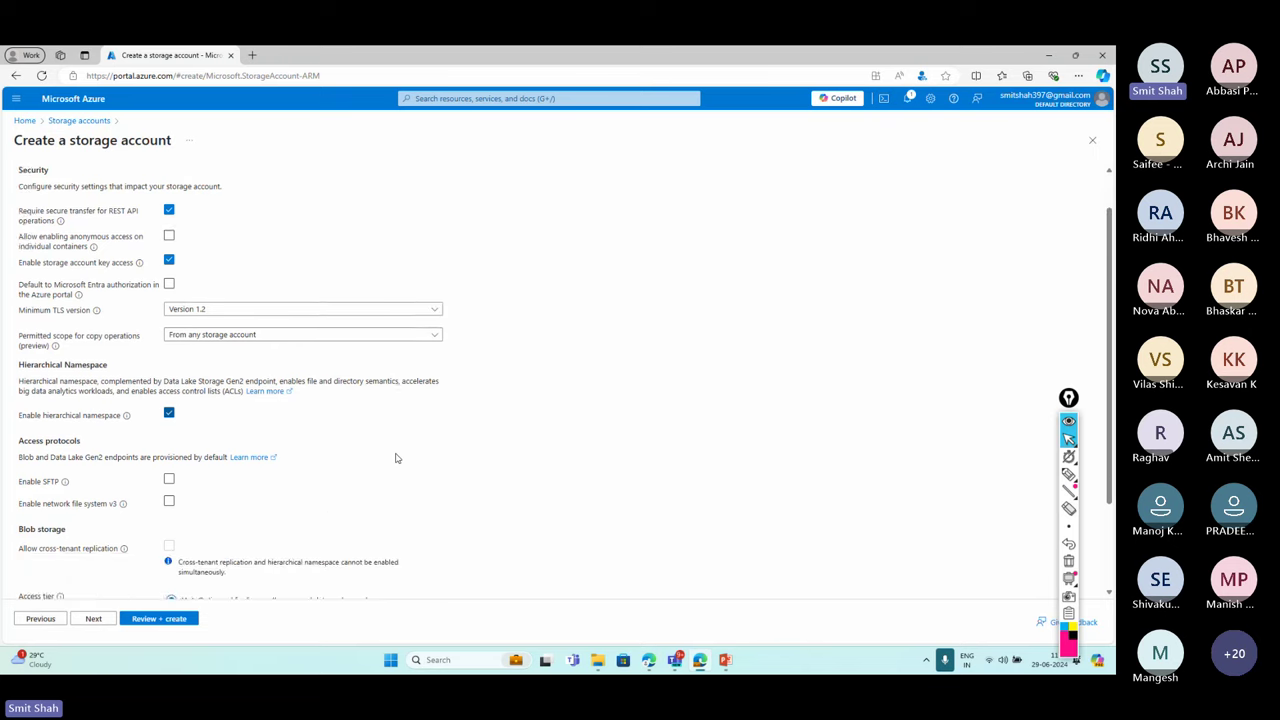
{"action": "scroll", "coordinate": [395, 458], "scroll_direction": "down", "scroll_amount": 2}
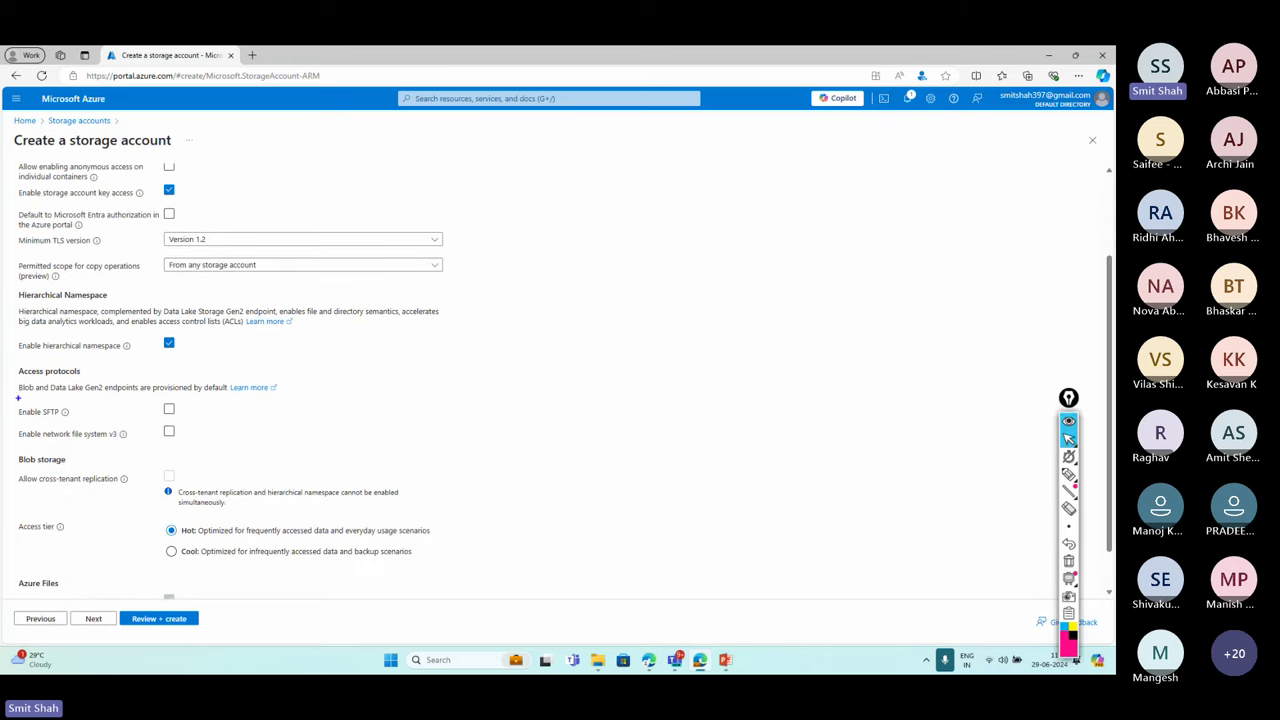
{"action": "left_click_drag", "start_coordinate": [13, 396], "coordinate": [207, 424]}
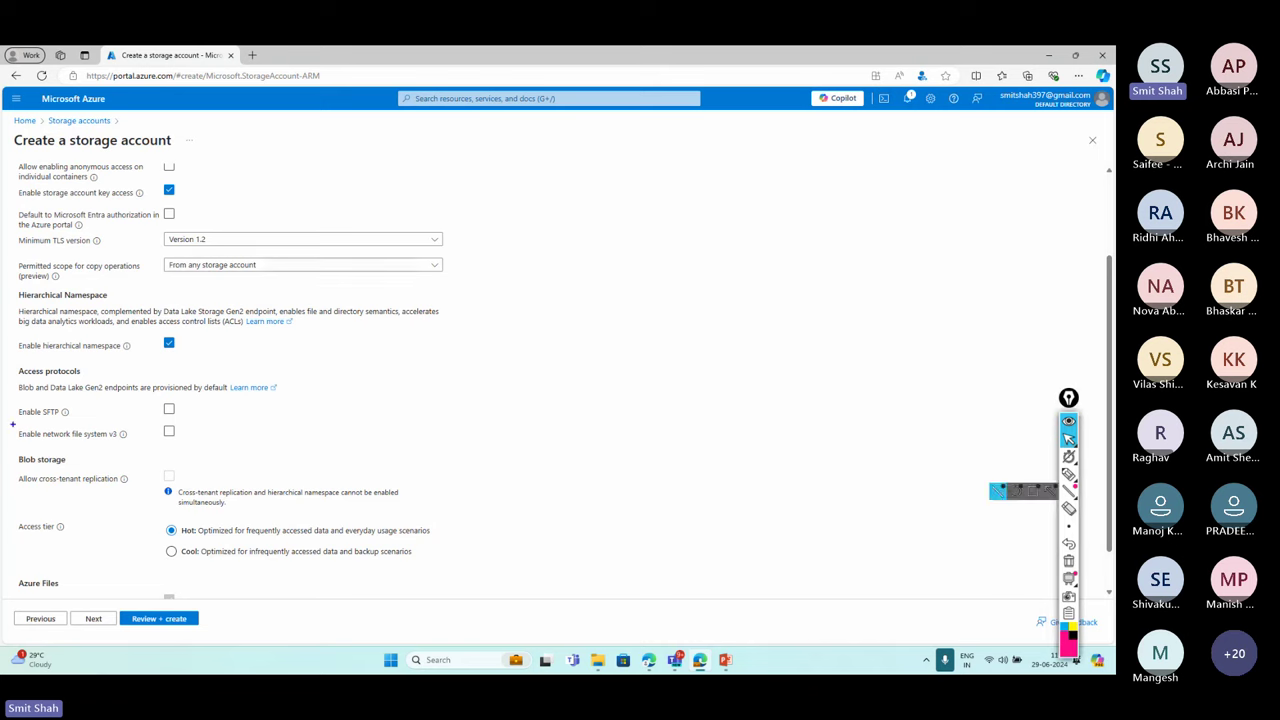
{"action": "left_click_drag", "start_coordinate": [12, 424], "coordinate": [257, 440]}
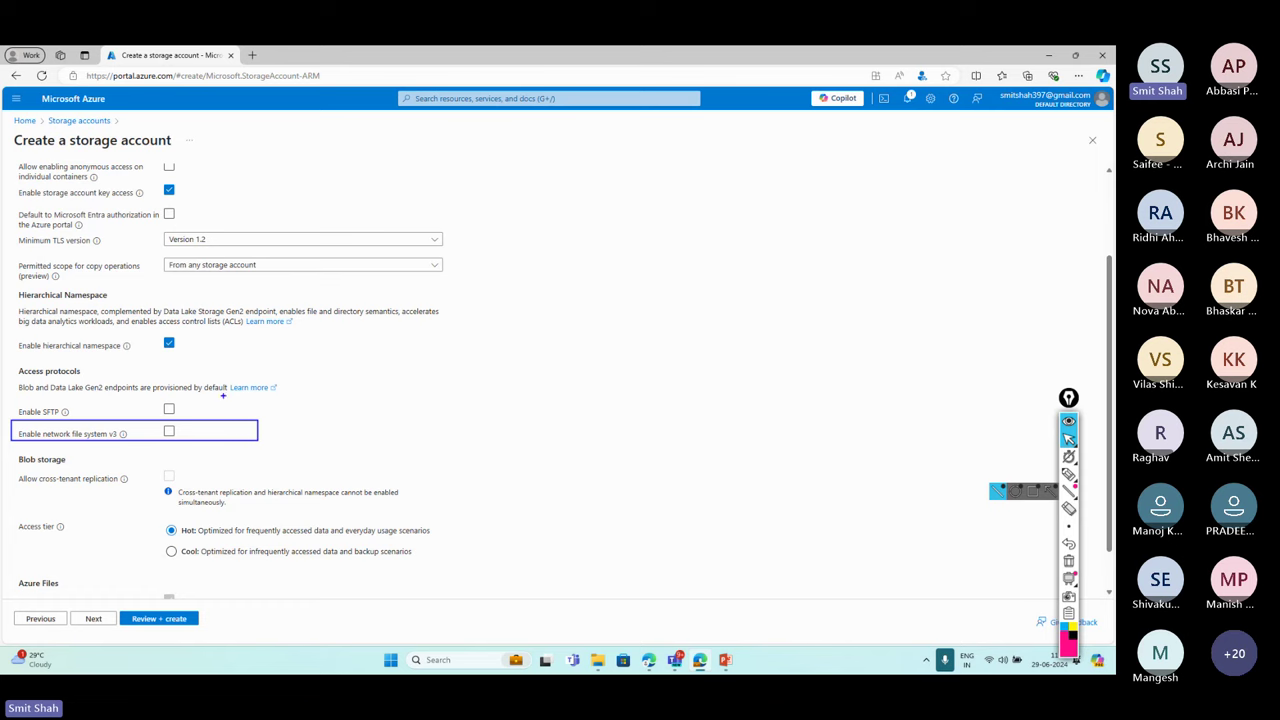
{"action": "left_click_drag", "start_coordinate": [311, 430], "coordinate": [343, 441]}
{"action": "mouse_move", "coordinate": [388, 437]}
{"action": "left_mouse_down"}
{"action": "mouse_move", "coordinate": [497, 424]}
{"action": "mouse_move", "coordinate": [553, 437]}
{"action": "mouse_move", "coordinate": [610, 414]}
{"action": "left_mouse_up"}
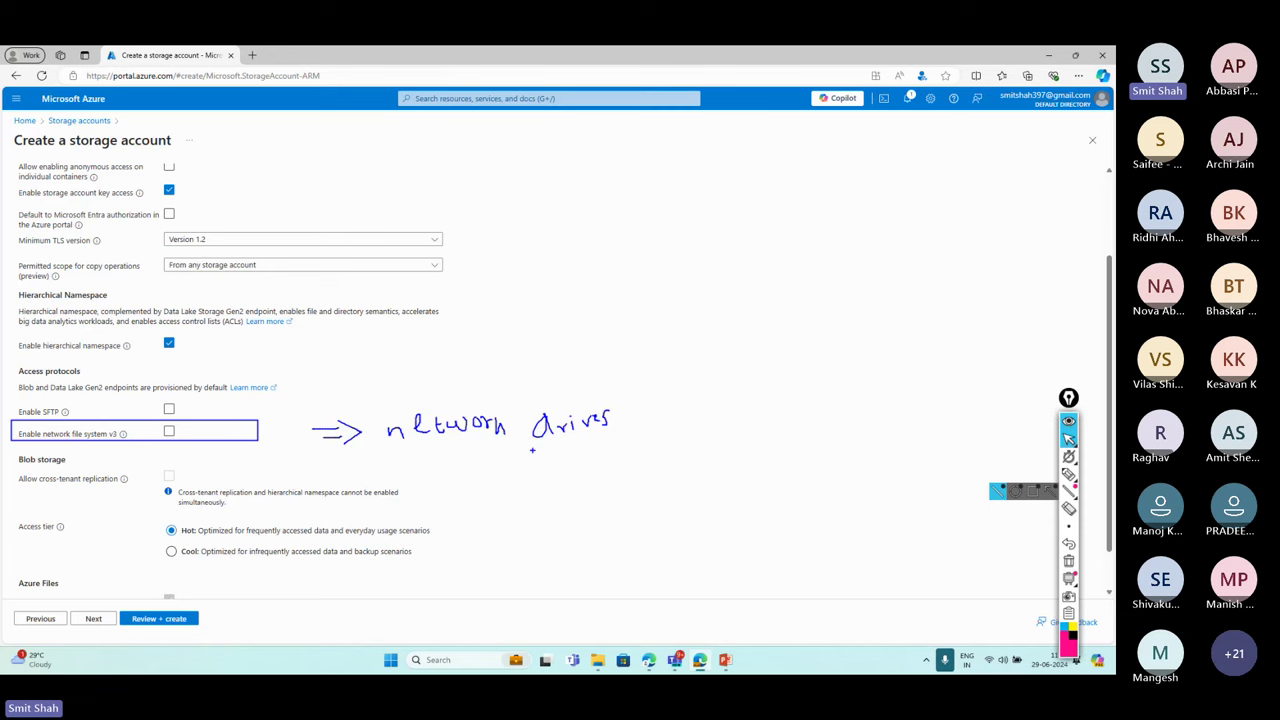
{"action": "key", "text": "Escape"}
{"action": "scroll", "coordinate": [154, 495], "scroll_direction": "down", "scroll_amount": 1}
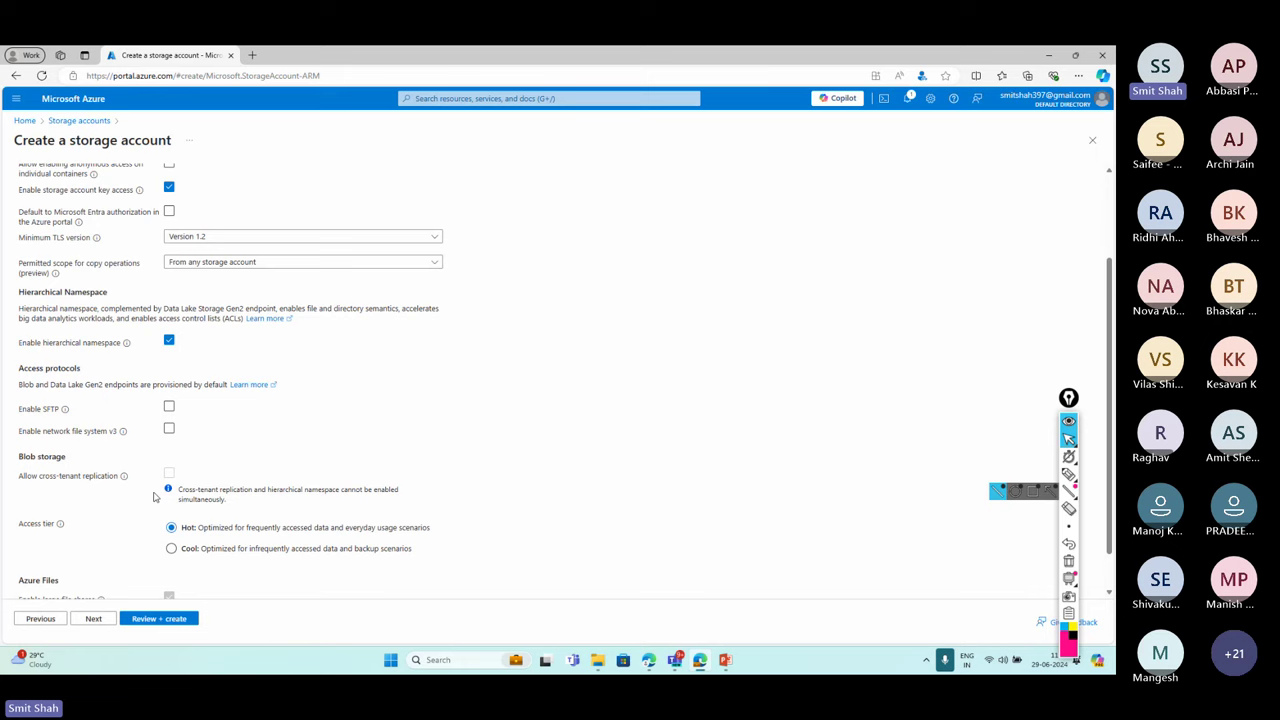
{"action": "scroll", "coordinate": [154, 495], "scroll_direction": "down", "scroll_amount": 2}
{"action": "left_click_drag", "start_coordinate": [13, 421], "coordinate": [440, 458]}
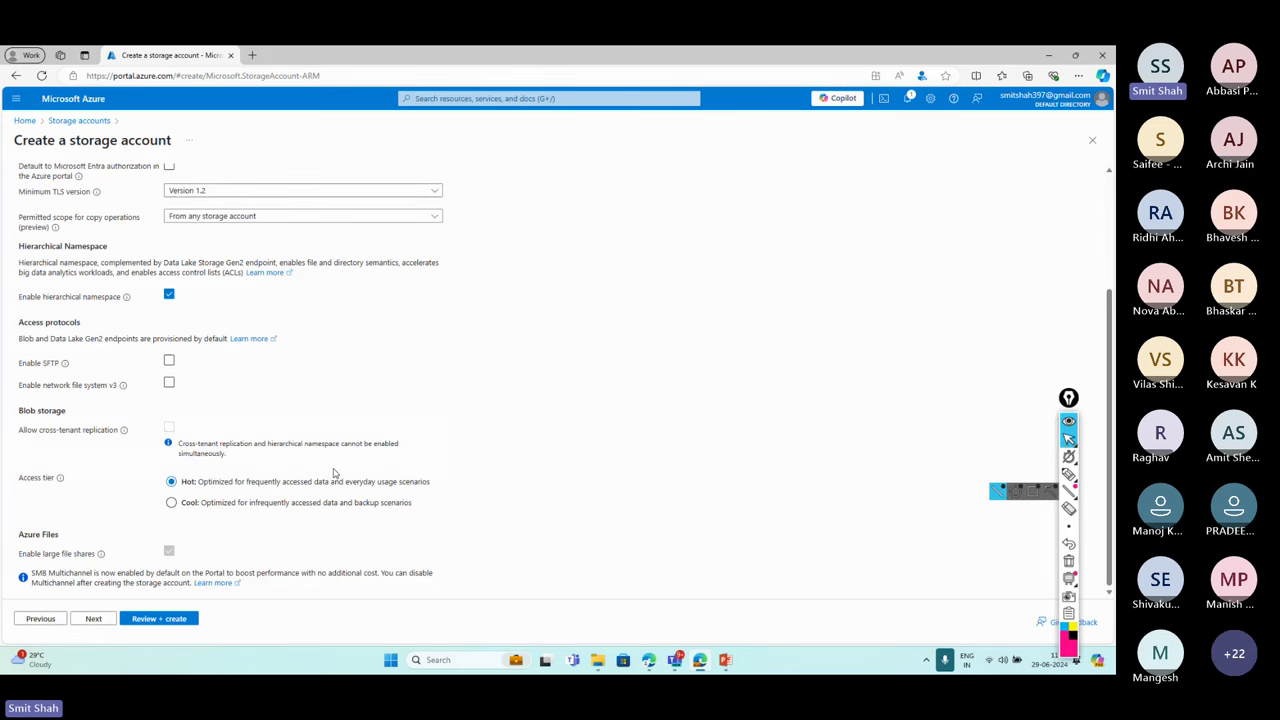
{"action": "mouse_move", "coordinate": [20, 464]}
{"action": "left_mouse_down"}
{"action": "mouse_move", "coordinate": [128, 508]}
{"action": "mouse_move", "coordinate": [459, 519]}
{"action": "left_mouse_up"}
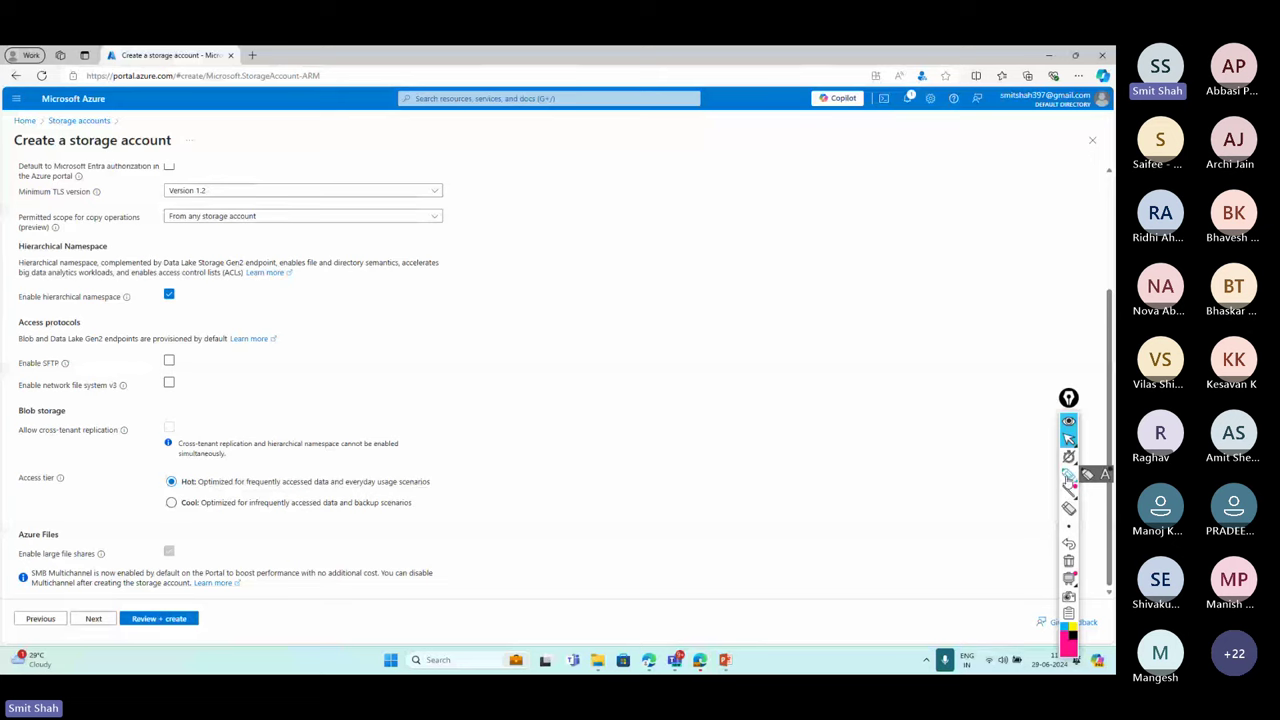
{"action": "key", "text": "h"}
{"action": "mouse_move", "coordinate": [448, 478]}
{"action": "left_mouse_down"}
{"action": "mouse_move", "coordinate": [492, 486]}
{"action": "mouse_move", "coordinate": [609, 457]}
{"action": "mouse_move", "coordinate": [728, 464]}
{"action": "mouse_move", "coordinate": [786, 444]}
{"action": "mouse_move", "coordinate": [800, 456]}
{"action": "mouse_move", "coordinate": [834, 440]}
{"action": "mouse_move", "coordinate": [950, 436]}
{"action": "left_mouse_up"}
{"action": "left_click", "coordinate": [1069, 438]}
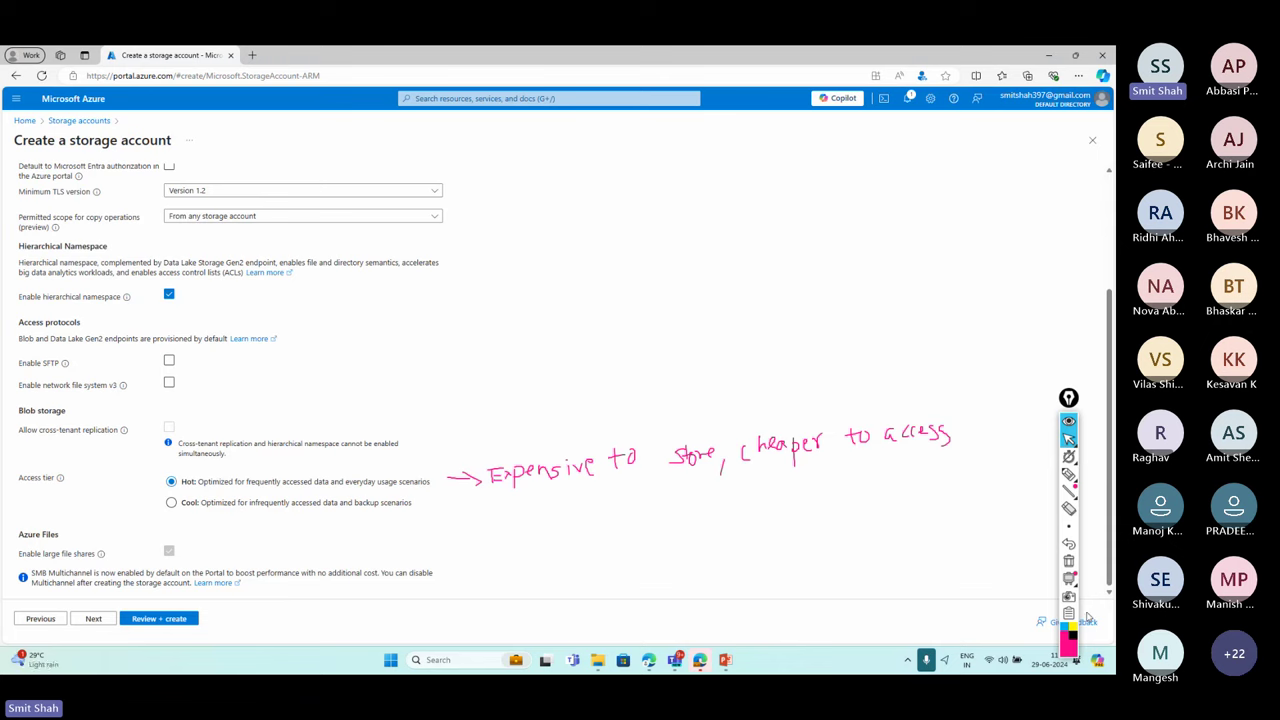
{"action": "left_click", "coordinate": [1068, 476]}
{"action": "left_click_drag", "start_coordinate": [438, 506], "coordinate": [466, 506]}
{"action": "left_click_drag", "start_coordinate": [455, 499], "coordinate": [455, 512]}
{"action": "mouse_move", "coordinate": [497, 500]}
{"action": "left_mouse_down"}
{"action": "mouse_move", "coordinate": [495, 514]}
{"action": "mouse_move", "coordinate": [515, 512]}
{"action": "left_mouse_up"}
{"action": "mouse_move", "coordinate": [514, 507]}
{"action": "left_mouse_down"}
{"action": "mouse_move", "coordinate": [693, 494]}
{"action": "mouse_move", "coordinate": [698, 508]}
{"action": "mouse_move", "coordinate": [744, 483]}
{"action": "mouse_move", "coordinate": [874, 483]}
{"action": "left_mouse_up"}
{"action": "left_click_drag", "start_coordinate": [879, 486], "coordinate": [963, 472]}
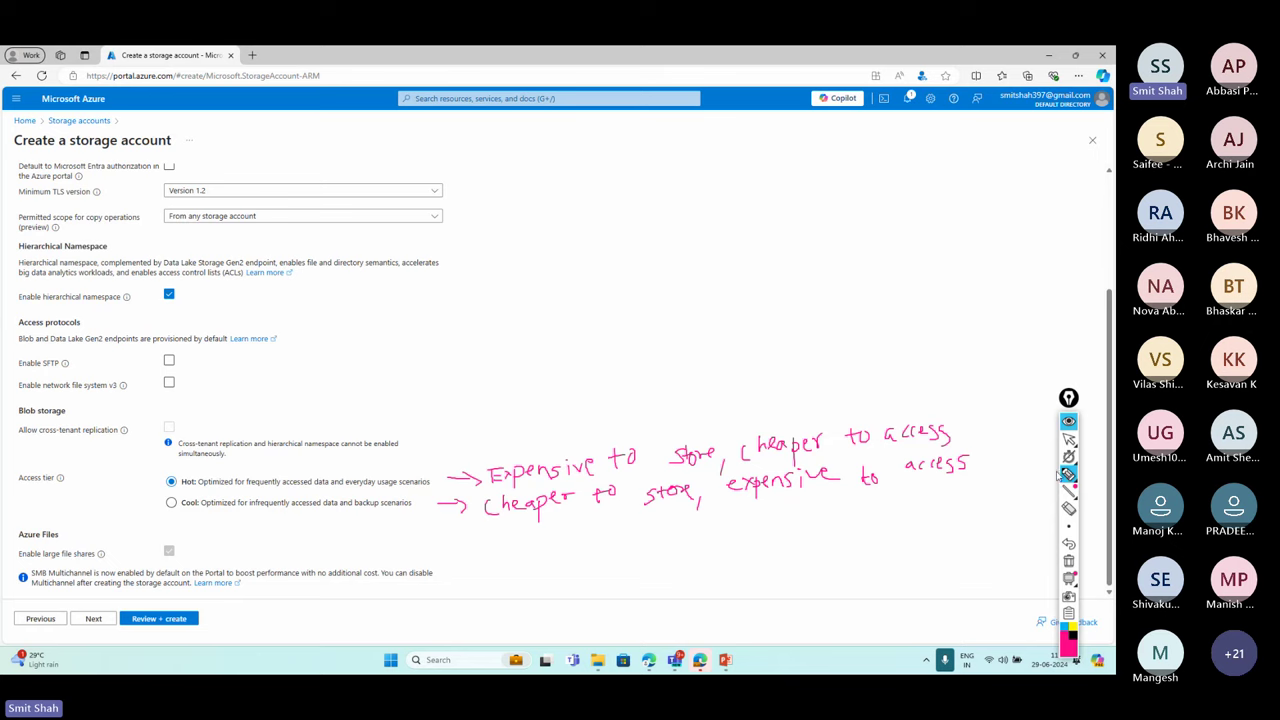
{"action": "left_click", "coordinate": [1069, 562]}
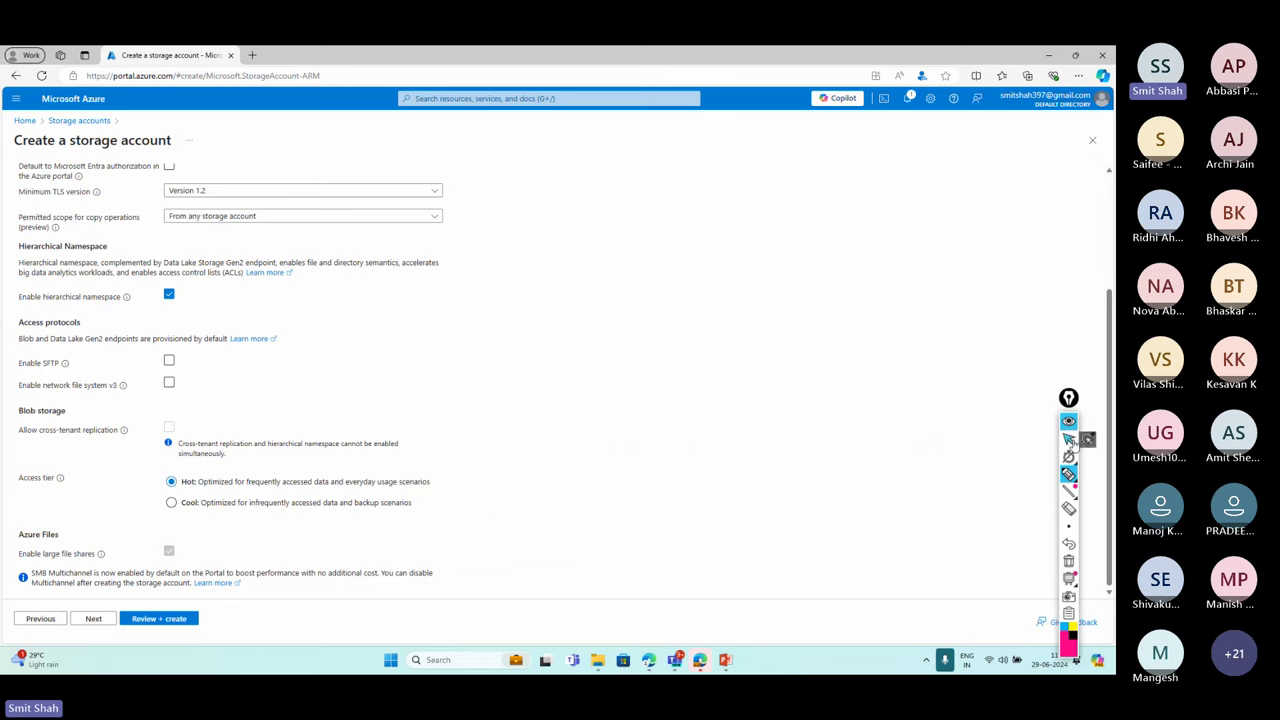
{"action": "left_click", "coordinate": [1069, 438]}
{"action": "left_click_drag", "start_coordinate": [14, 542], "coordinate": [196, 566]}
{"action": "left_click", "coordinate": [1069, 438]}
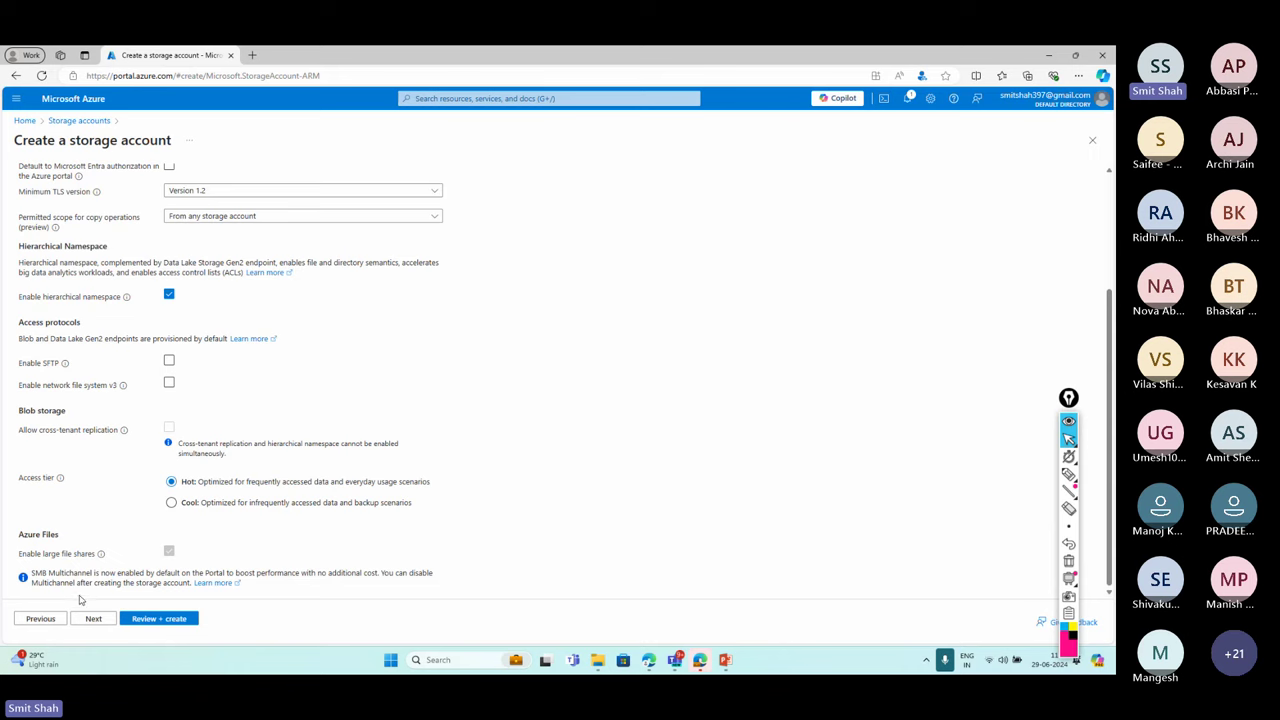
{"action": "left_click_drag", "start_coordinate": [17, 545], "coordinate": [239, 567]}
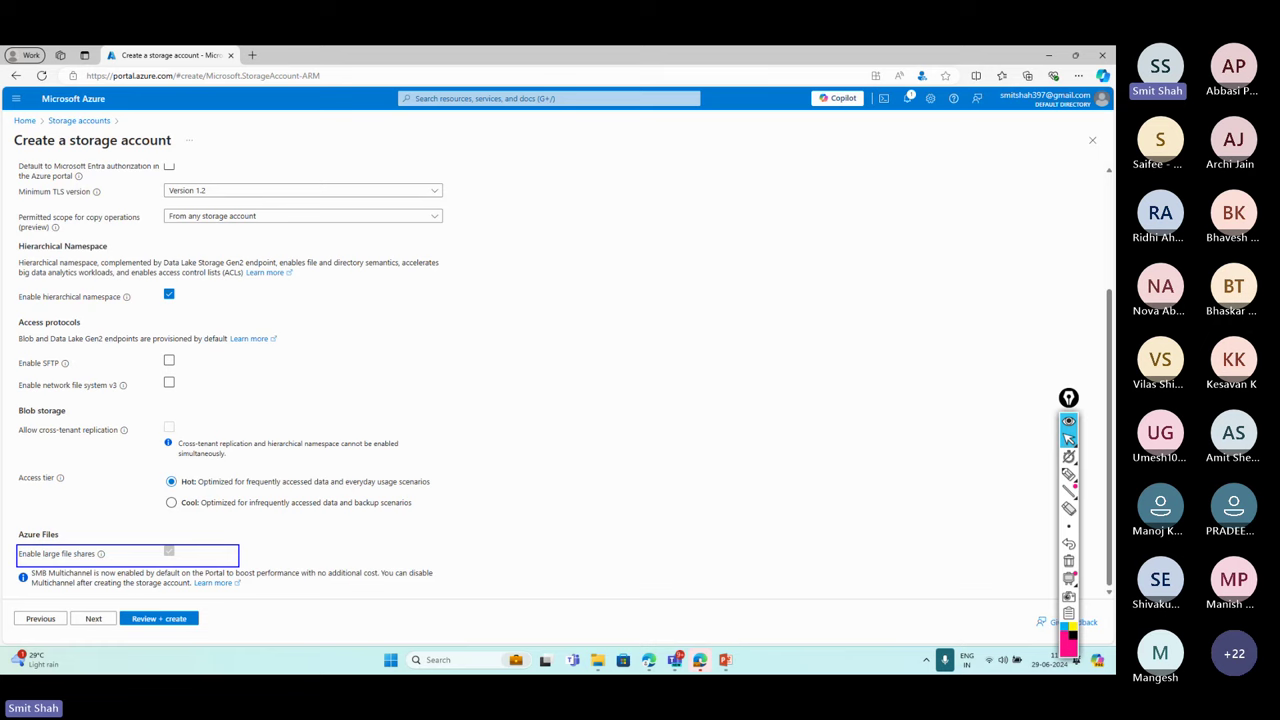
{"action": "key", "text": "Escape"}
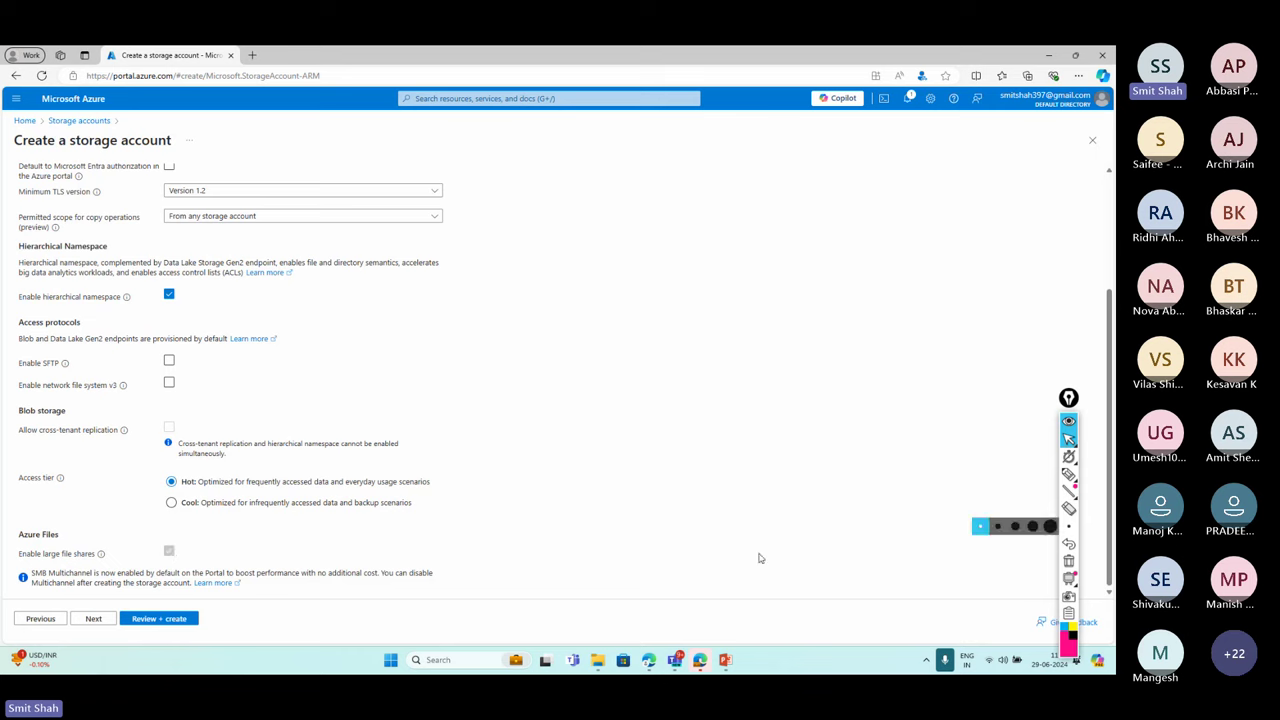
Move to Networking and outline the public-from-all-networks and selected-networks access options
{"action": "left_click", "coordinate": [88, 624]}
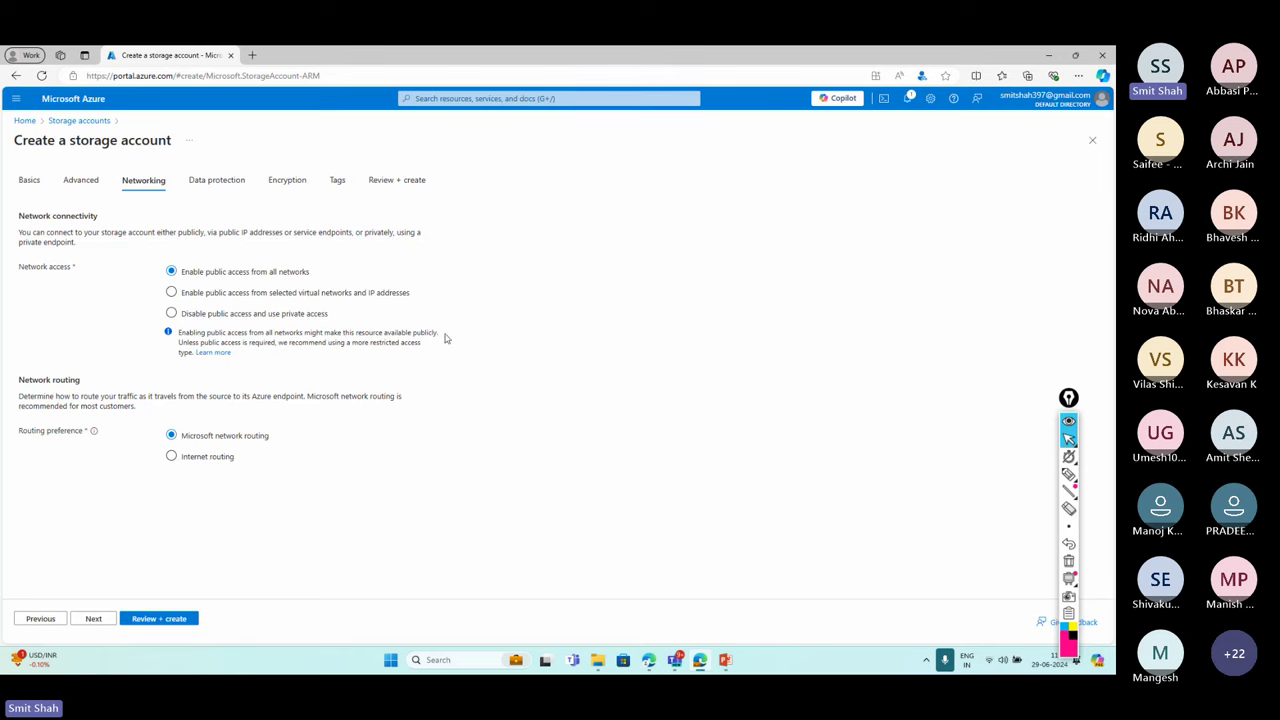
{"action": "left_click_drag", "start_coordinate": [155, 257], "coordinate": [364, 286]}
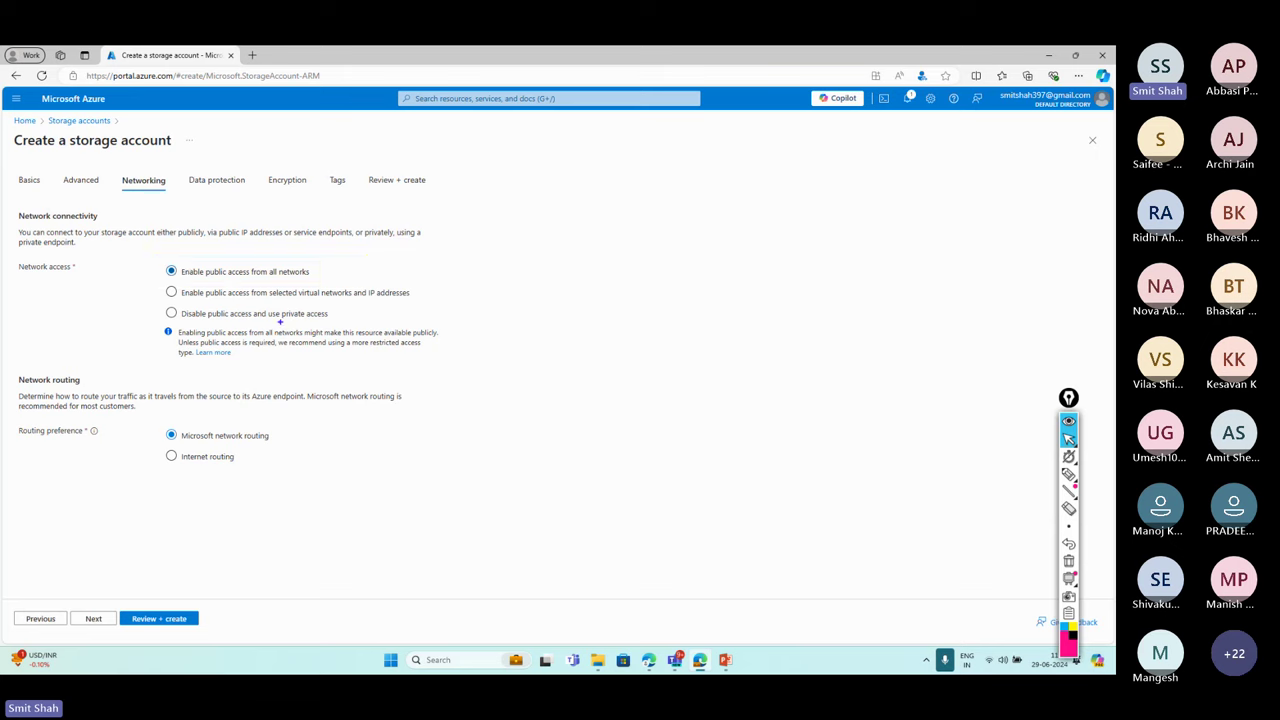
{"action": "left_click_drag", "start_coordinate": [153, 278], "coordinate": [447, 304]}
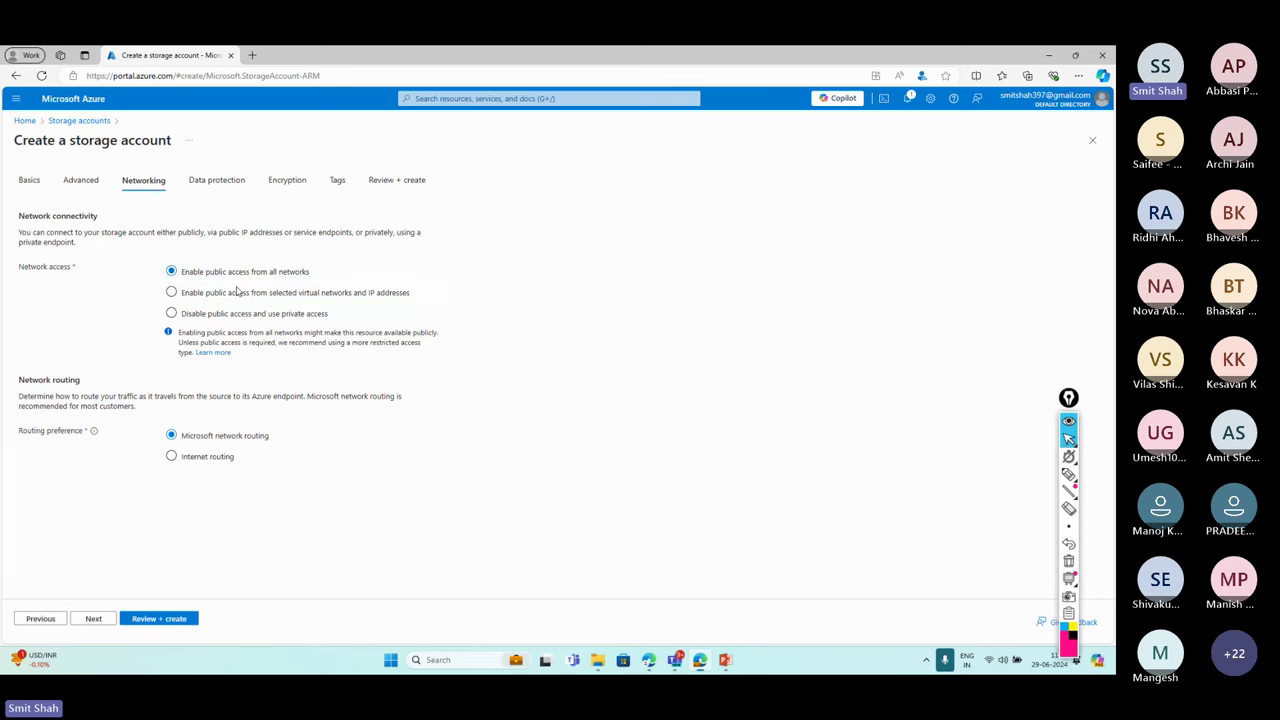
Choose Disable public access and use private access, and box that option
{"action": "left_click", "coordinate": [171, 314]}
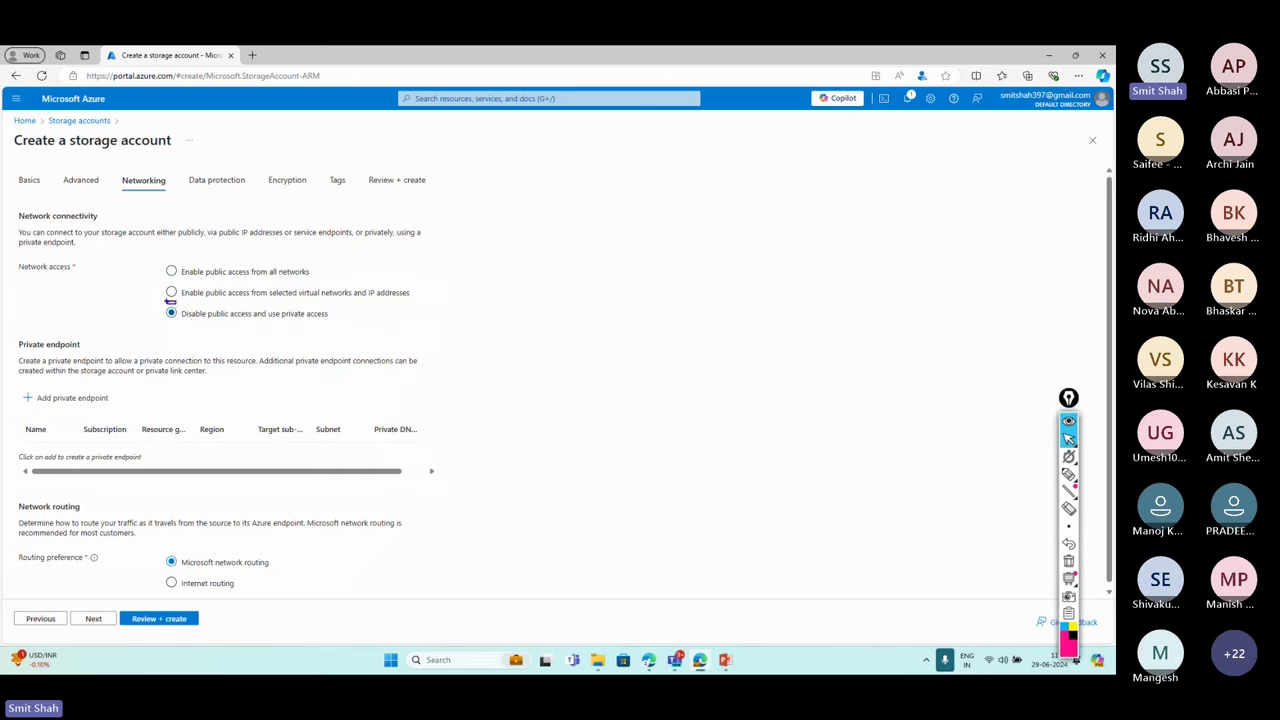
{"action": "left_click_drag", "start_coordinate": [166, 300], "coordinate": [369, 336]}
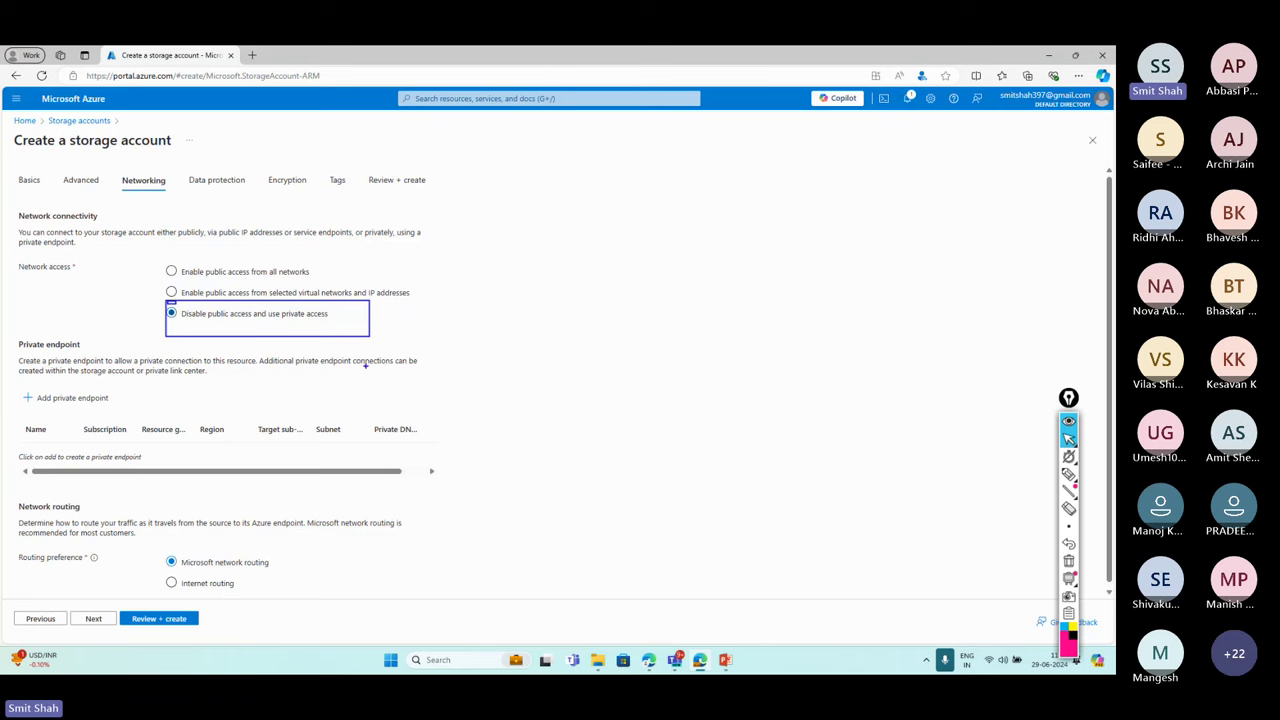
{"action": "key", "text": "ctrl+z"}
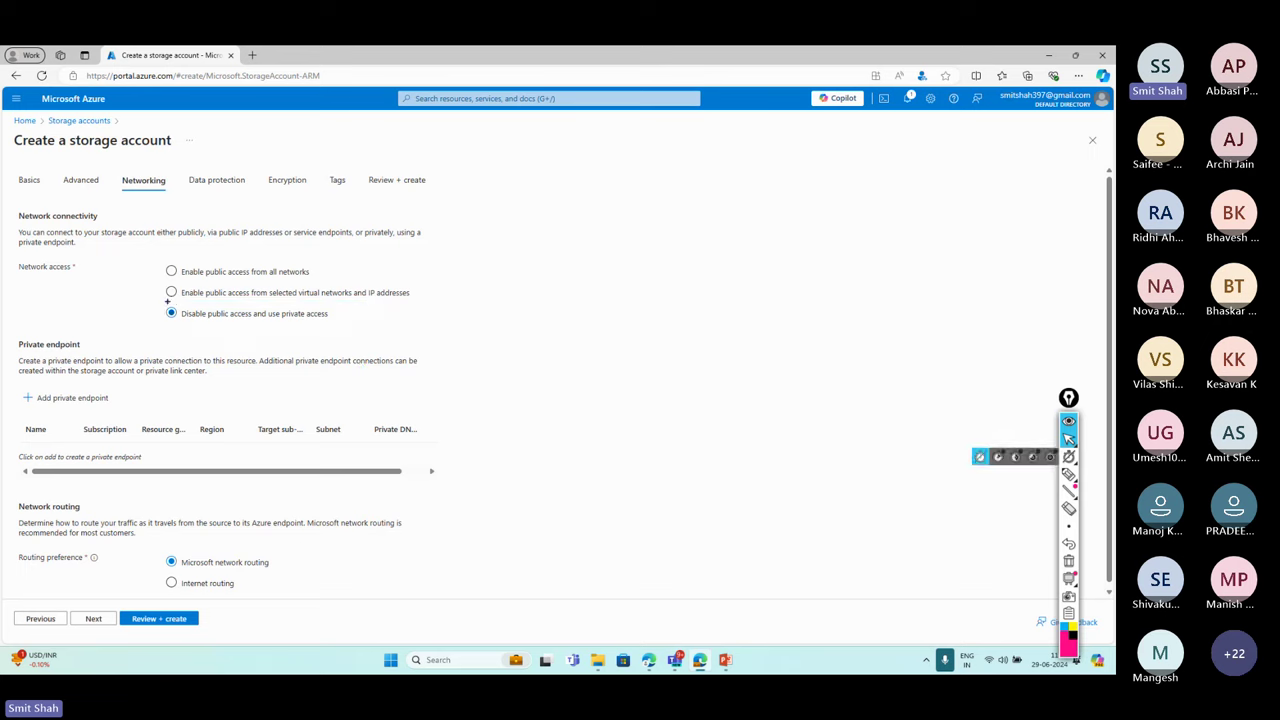
{"action": "left_click_drag", "start_coordinate": [165, 304], "coordinate": [333, 326]}
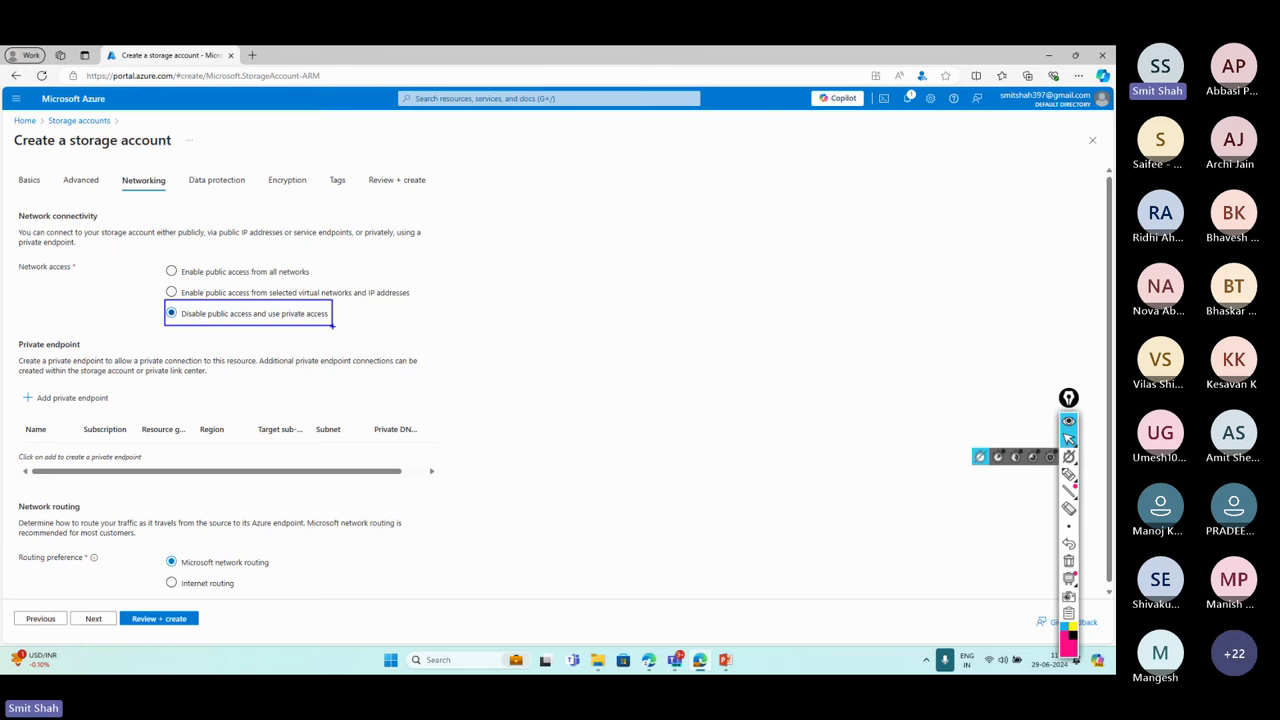
Restore public access from all networks and outline the Routing preference section
{"action": "left_click", "coordinate": [171, 271]}
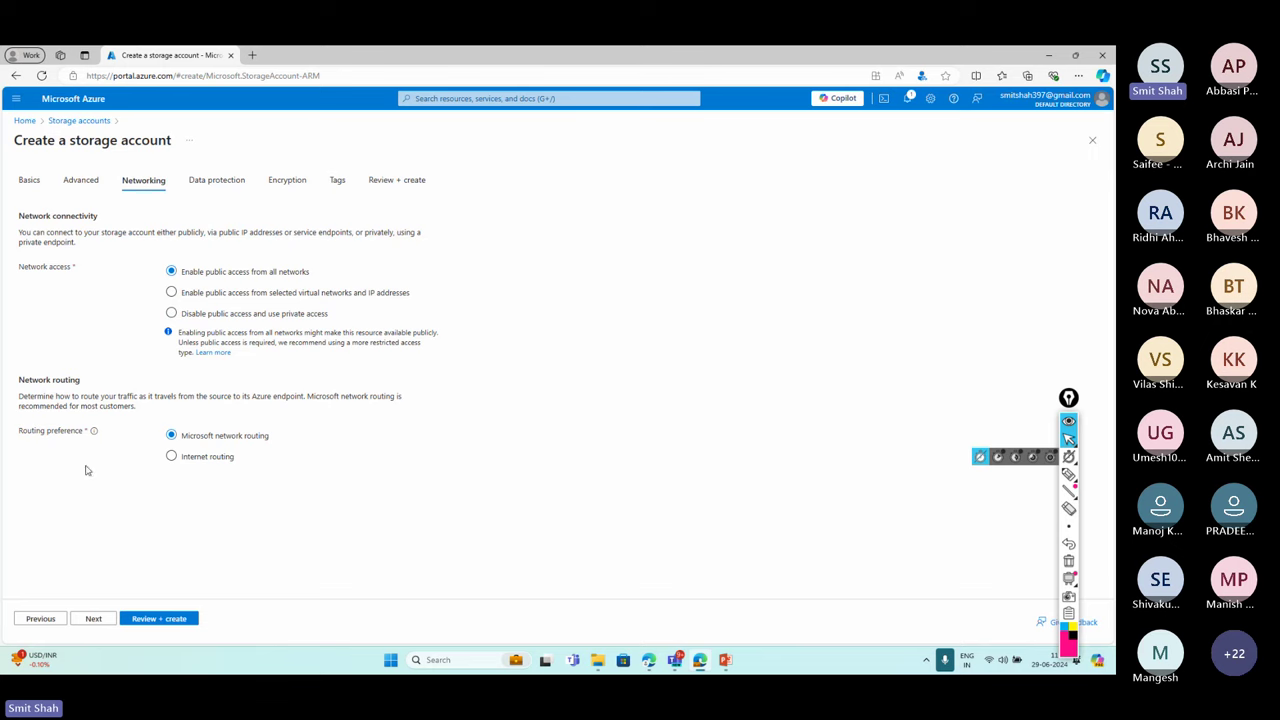
{"action": "left_click_drag", "start_coordinate": [13, 416], "coordinate": [321, 472]}
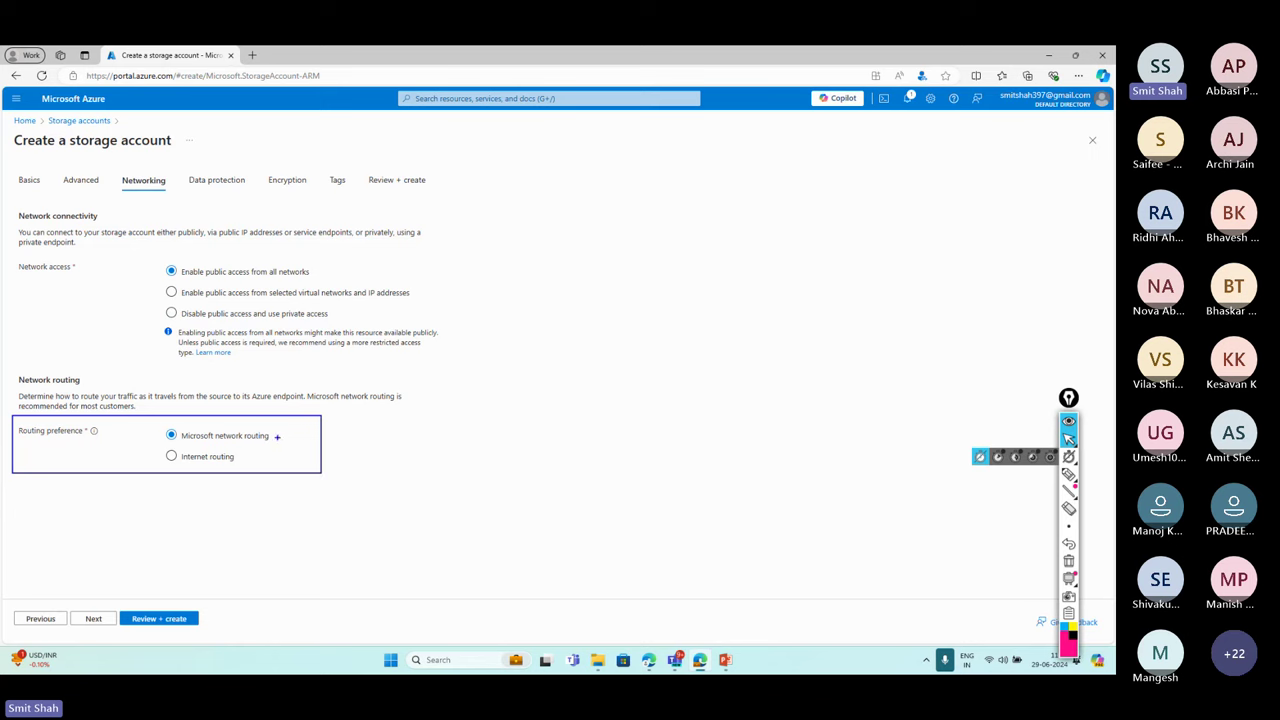
{"action": "left_click_drag", "start_coordinate": [277, 437], "coordinate": [374, 441]}
{"action": "left_click_drag", "start_coordinate": [380, 441], "coordinate": [370, 447]}
{"action": "key", "text": "ctrl+z"}
{"action": "key", "text": "ctrl+z"}
Annotate Internet routing with an arrow labelled 'public network'
{"action": "mouse_move", "coordinate": [259, 461]}
{"action": "left_mouse_down"}
{"action": "mouse_move", "coordinate": [366, 456]}
{"action": "mouse_move", "coordinate": [353, 461]}
{"action": "left_mouse_up"}
{"action": "left_click_drag", "start_coordinate": [386, 450], "coordinate": [386, 487]}
{"action": "left_click_drag", "start_coordinate": [386, 452], "coordinate": [389, 462]}
{"action": "left_click_drag", "start_coordinate": [403, 451], "coordinate": [435, 462]}
{"action": "left_click_drag", "start_coordinate": [441, 454], "coordinate": [441, 462]}
{"action": "mouse_move", "coordinate": [453, 453]}
{"action": "left_mouse_down"}
{"action": "mouse_move", "coordinate": [513, 468]}
{"action": "mouse_move", "coordinate": [558, 458]}
{"action": "left_mouse_up"}
{"action": "left_click_drag", "start_coordinate": [562, 449], "coordinate": [582, 477]}
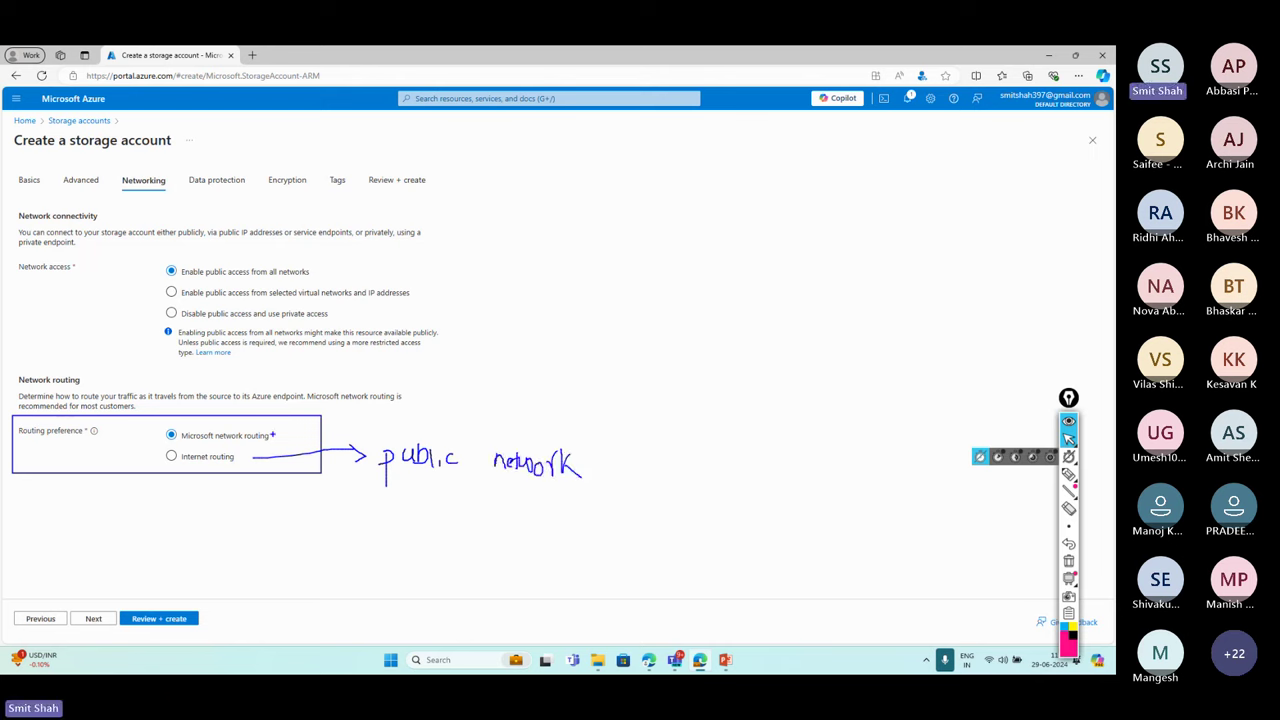
Annotate Microsoft network routing as 'Microsoft network', then erase all ink
{"action": "left_click_drag", "start_coordinate": [273, 436], "coordinate": [342, 429]}
{"action": "mouse_move", "coordinate": [326, 423]}
{"action": "left_mouse_down"}
{"action": "mouse_move", "coordinate": [326, 434]}
{"action": "mouse_move", "coordinate": [388, 417]}
{"action": "left_mouse_up"}
{"action": "mouse_move", "coordinate": [401, 409]}
{"action": "left_mouse_down"}
{"action": "mouse_move", "coordinate": [401, 423]}
{"action": "mouse_move", "coordinate": [418, 423]}
{"action": "mouse_move", "coordinate": [442, 398]}
{"action": "mouse_move", "coordinate": [472, 416]}
{"action": "left_mouse_up"}
{"action": "left_click_drag", "start_coordinate": [464, 402], "coordinate": [490, 400]}
{"action": "mouse_move", "coordinate": [520, 400]}
{"action": "left_mouse_down"}
{"action": "mouse_move", "coordinate": [520, 416]}
{"action": "mouse_move", "coordinate": [565, 398]}
{"action": "left_mouse_up"}
{"action": "left_click_drag", "start_coordinate": [584, 404], "coordinate": [620, 418]}
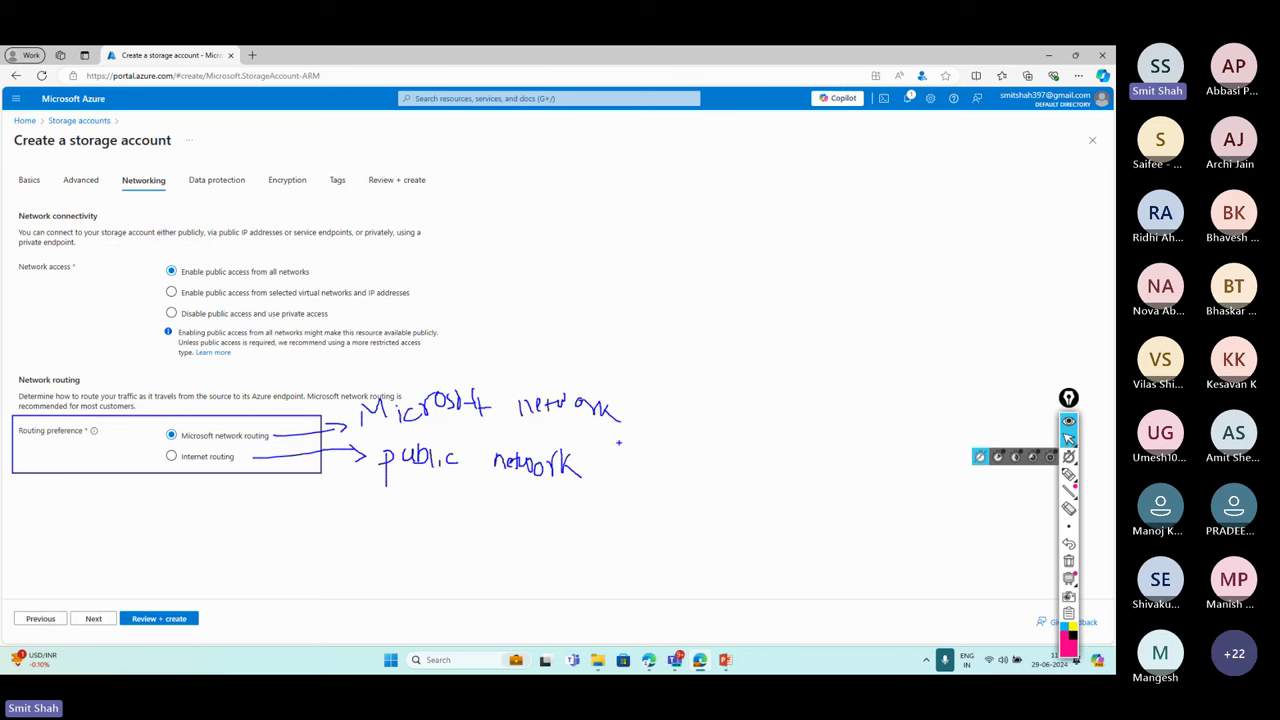
{"action": "left_click", "coordinate": [1068, 560]}
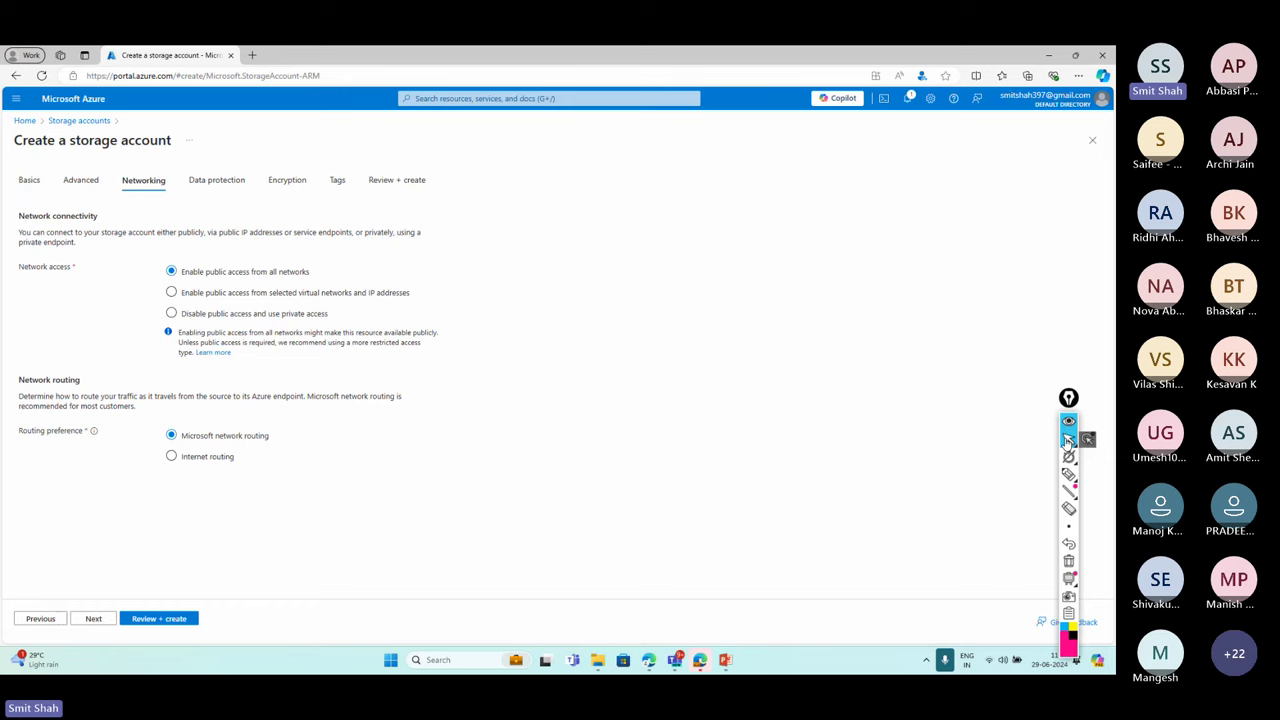
{"action": "left_click", "coordinate": [92, 618]}
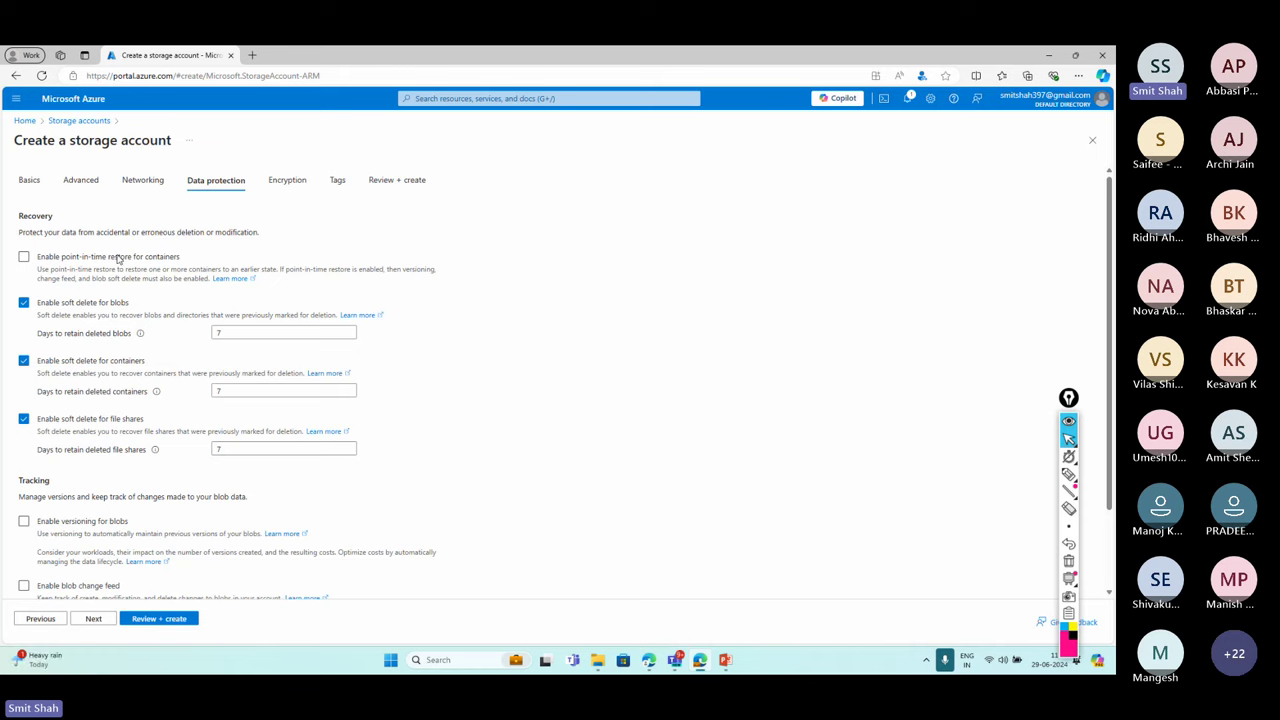
{"action": "mouse_move", "coordinate": [13, 239]}
{"action": "left_mouse_down"}
{"action": "mouse_move", "coordinate": [267, 297]}
{"action": "mouse_move", "coordinate": [510, 298]}
{"action": "left_mouse_up"}
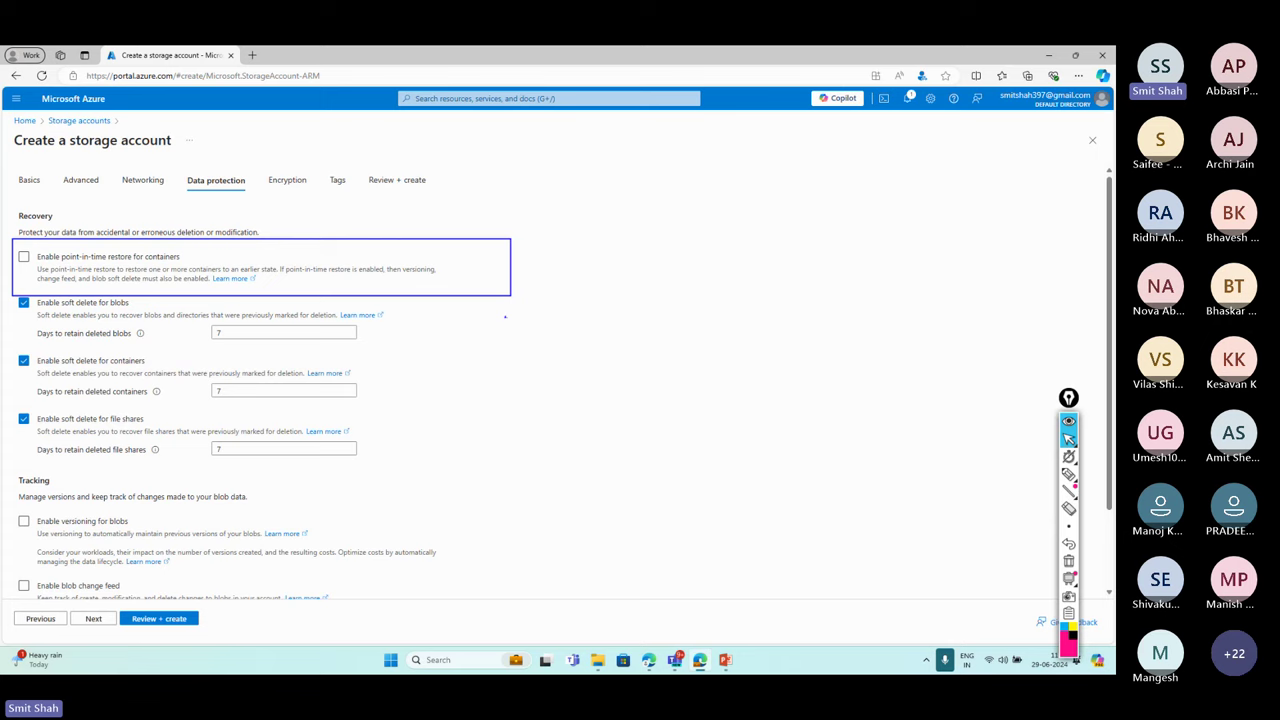
{"action": "left_click_drag", "start_coordinate": [3, 287], "coordinate": [406, 342]}
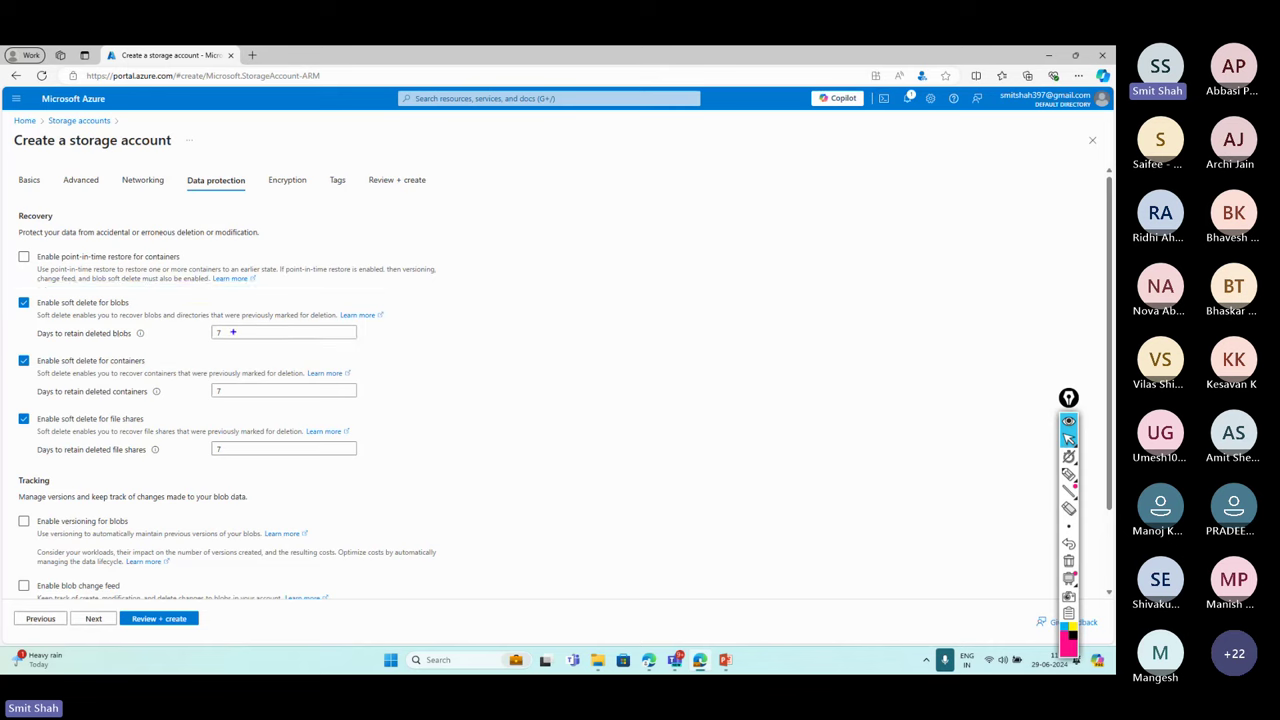
{"action": "mouse_move", "coordinate": [228, 325]}
{"action": "left_mouse_down"}
{"action": "mouse_move", "coordinate": [198, 338]}
{"action": "mouse_move", "coordinate": [236, 348]}
{"action": "mouse_move", "coordinate": [239, 328]}
{"action": "left_mouse_up"}
{"action": "left_click", "coordinate": [230, 330]}
{"action": "left_click_drag", "start_coordinate": [230, 329], "coordinate": [206, 336]}
{"action": "left_click", "coordinate": [216, 332]}
{"action": "left_click", "coordinate": [246, 334]}
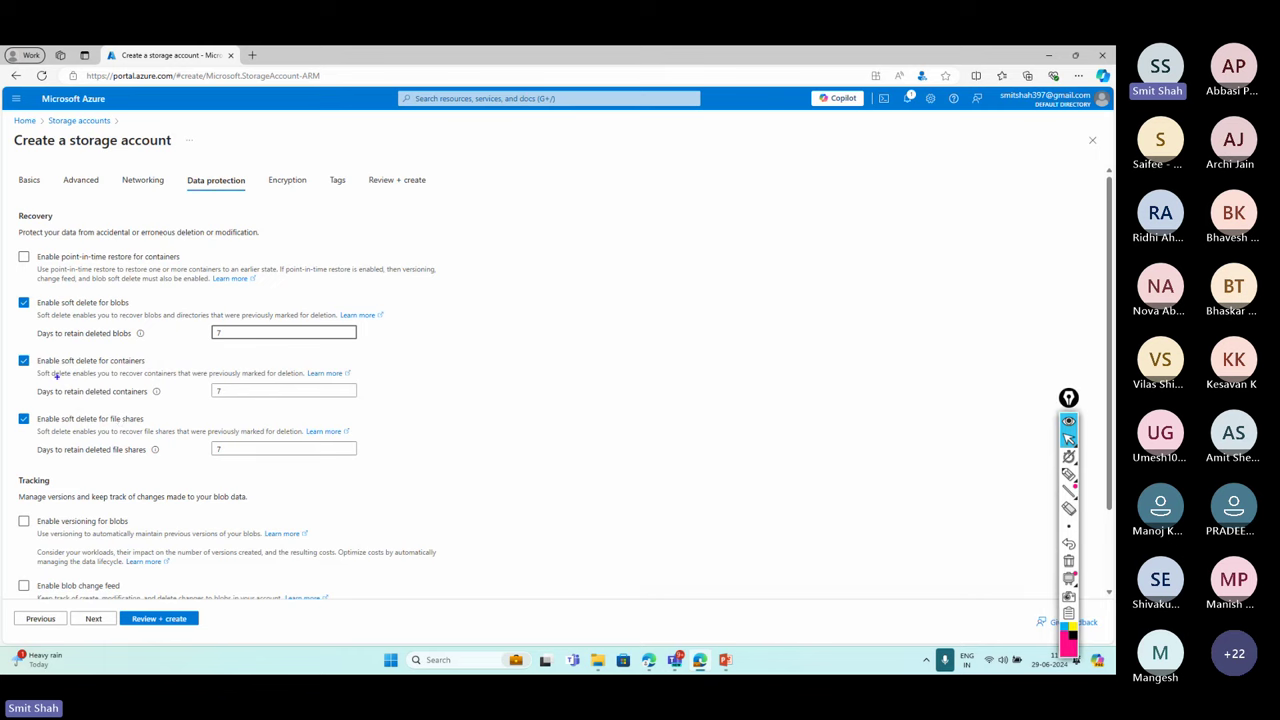
{"action": "left_click_drag", "start_coordinate": [34, 353], "coordinate": [391, 406]}
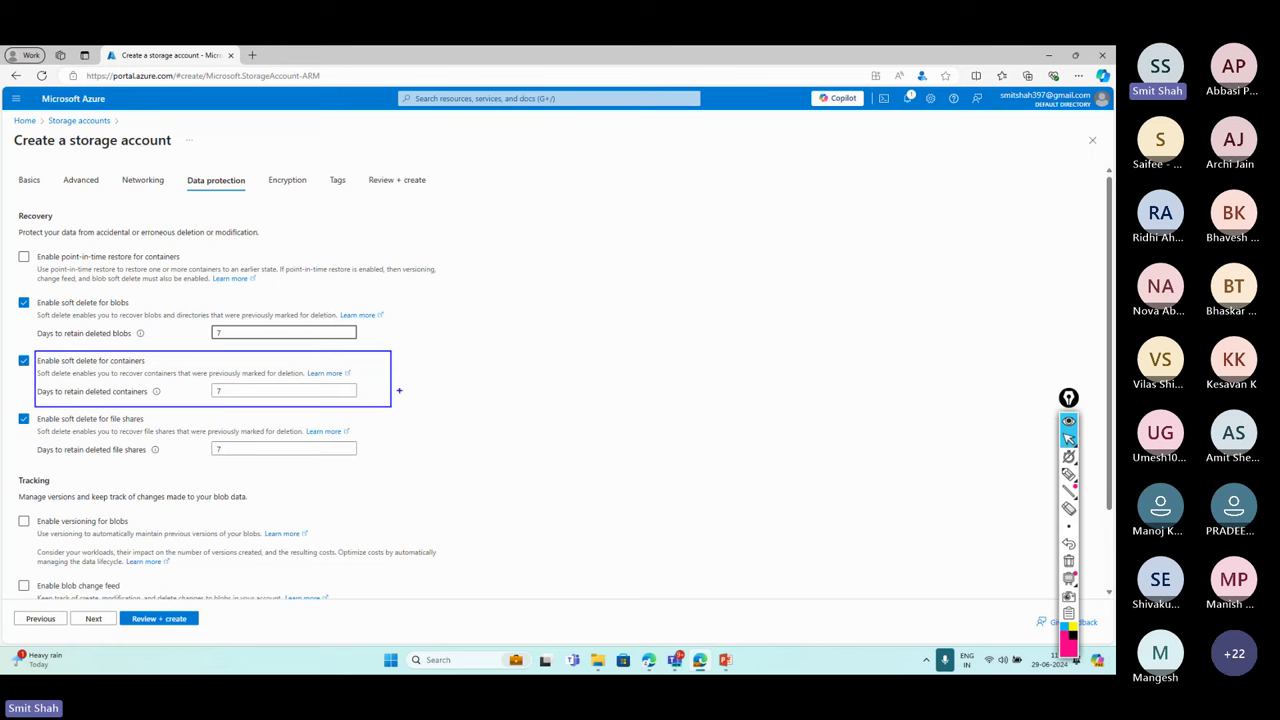
{"action": "mouse_move", "coordinate": [226, 388]}
{"action": "left_mouse_down"}
{"action": "mouse_move", "coordinate": [212, 381]}
{"action": "mouse_move", "coordinate": [218, 401]}
{"action": "mouse_move", "coordinate": [230, 386]}
{"action": "left_mouse_up"}
{"action": "double_click", "coordinate": [218, 390]}
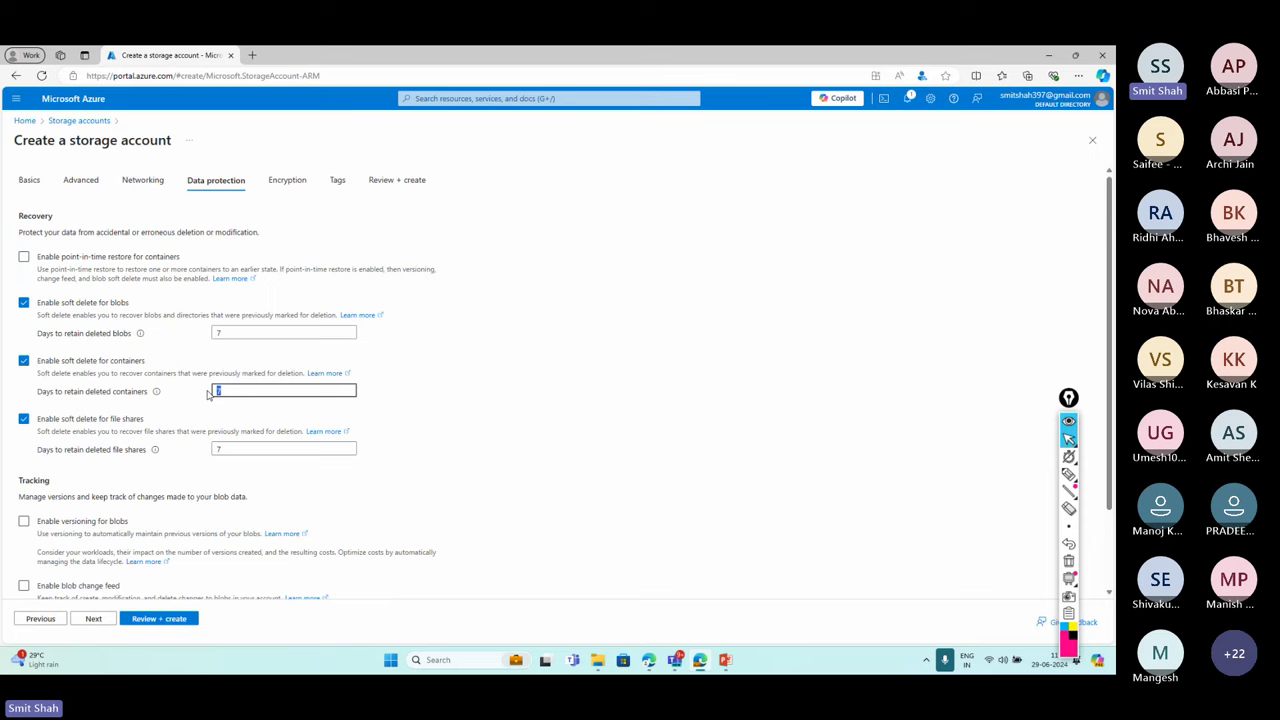
{"action": "left_click", "coordinate": [120, 430]}
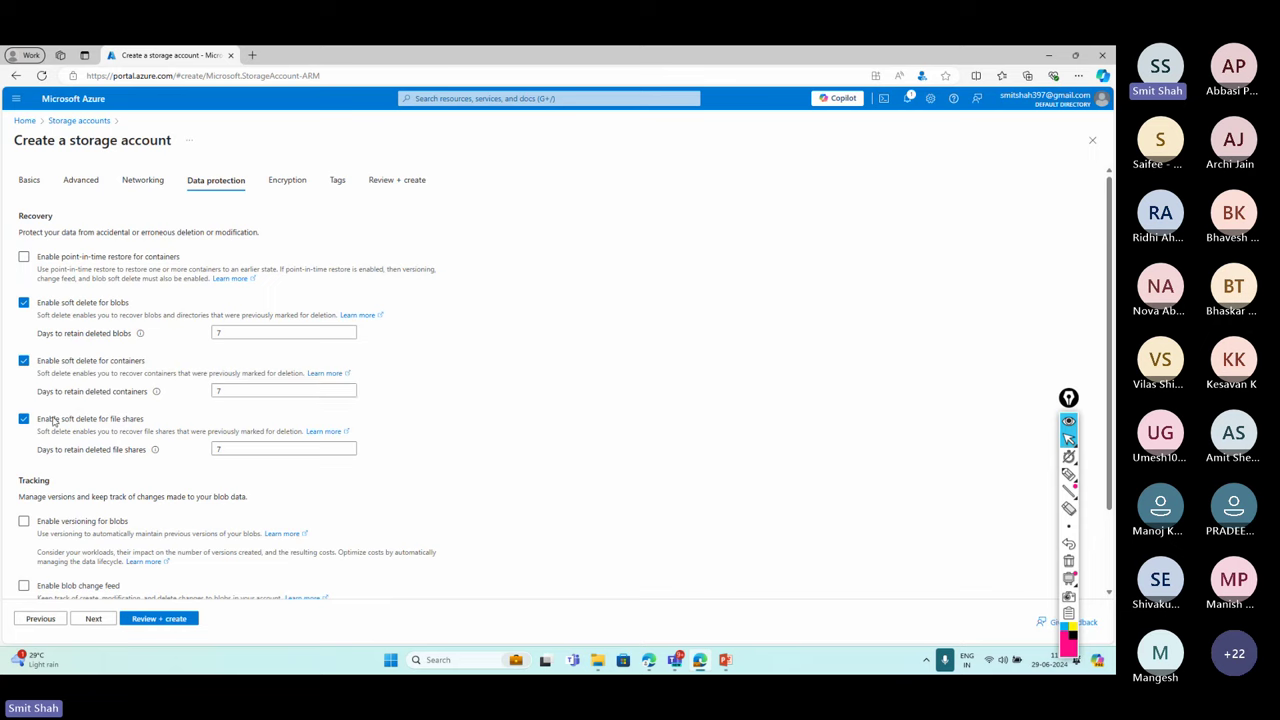
{"action": "left_click_drag", "start_coordinate": [33, 405], "coordinate": [377, 470]}
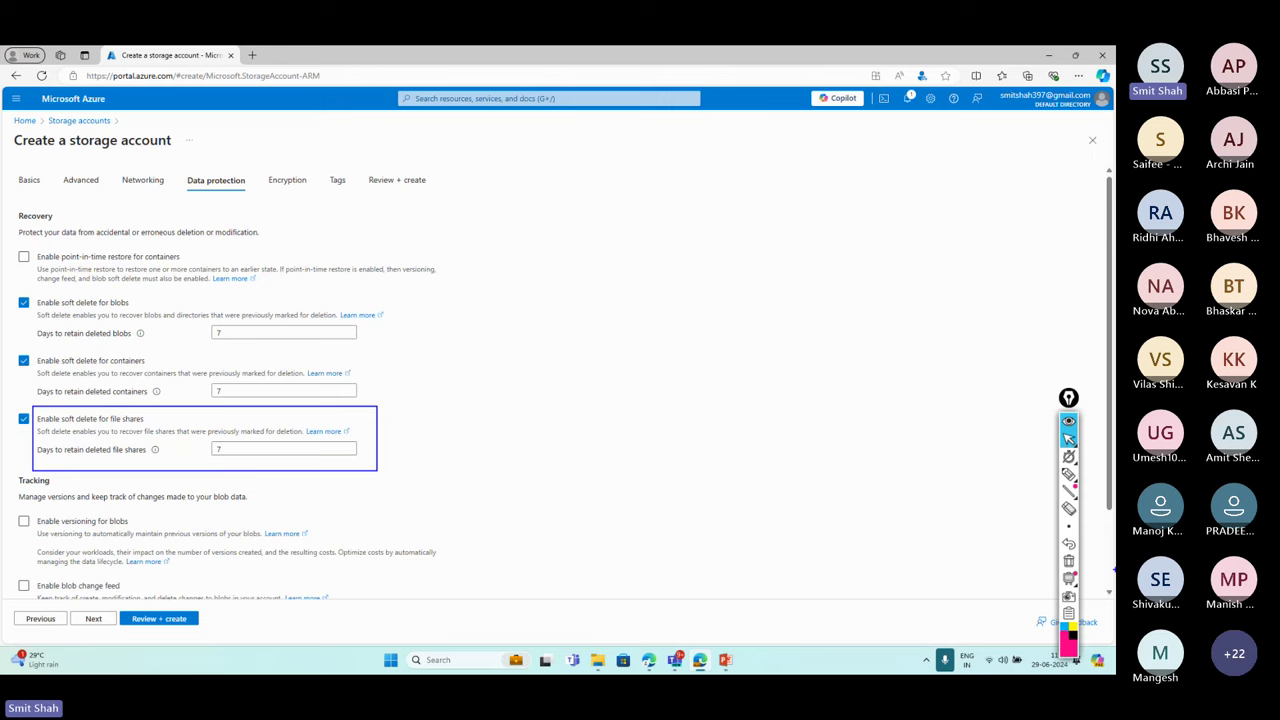
{"action": "key", "text": "Escape"}
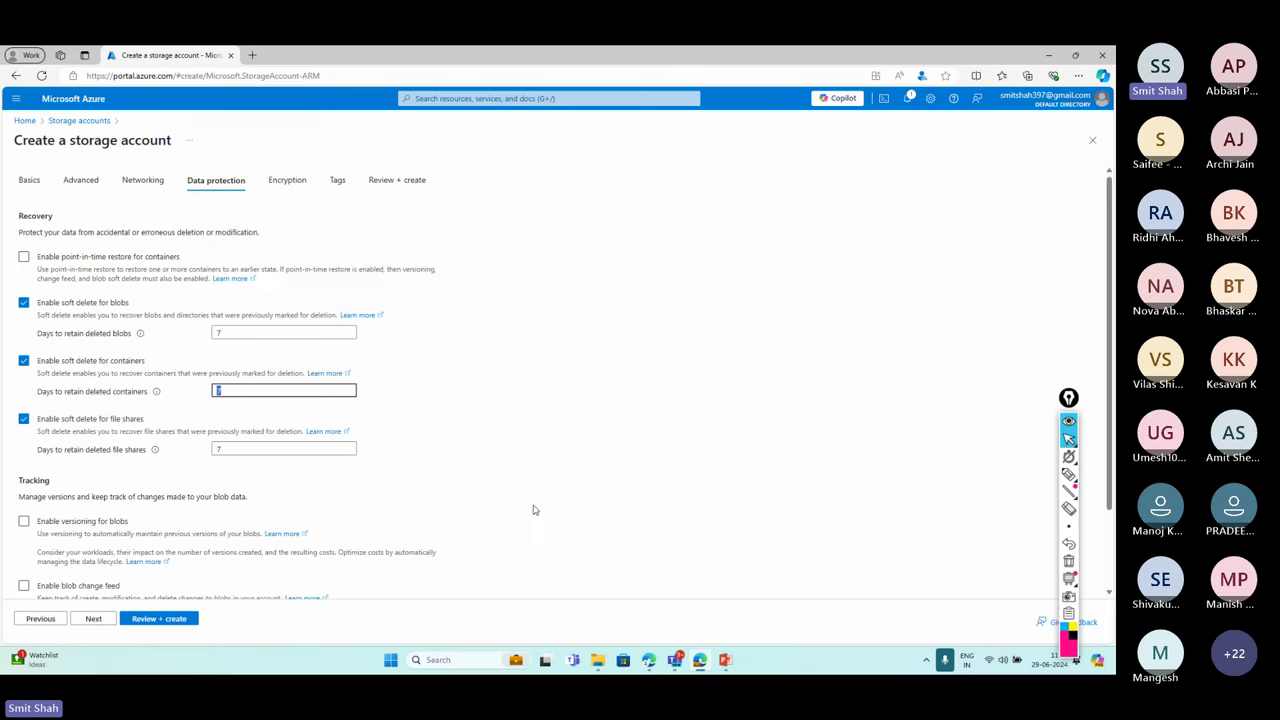
Outline the Enable versioning for blobs settings under Tracking, then open a new browser tab
{"action": "scroll", "coordinate": [292, 443], "scroll_direction": "down", "scroll_amount": 1}
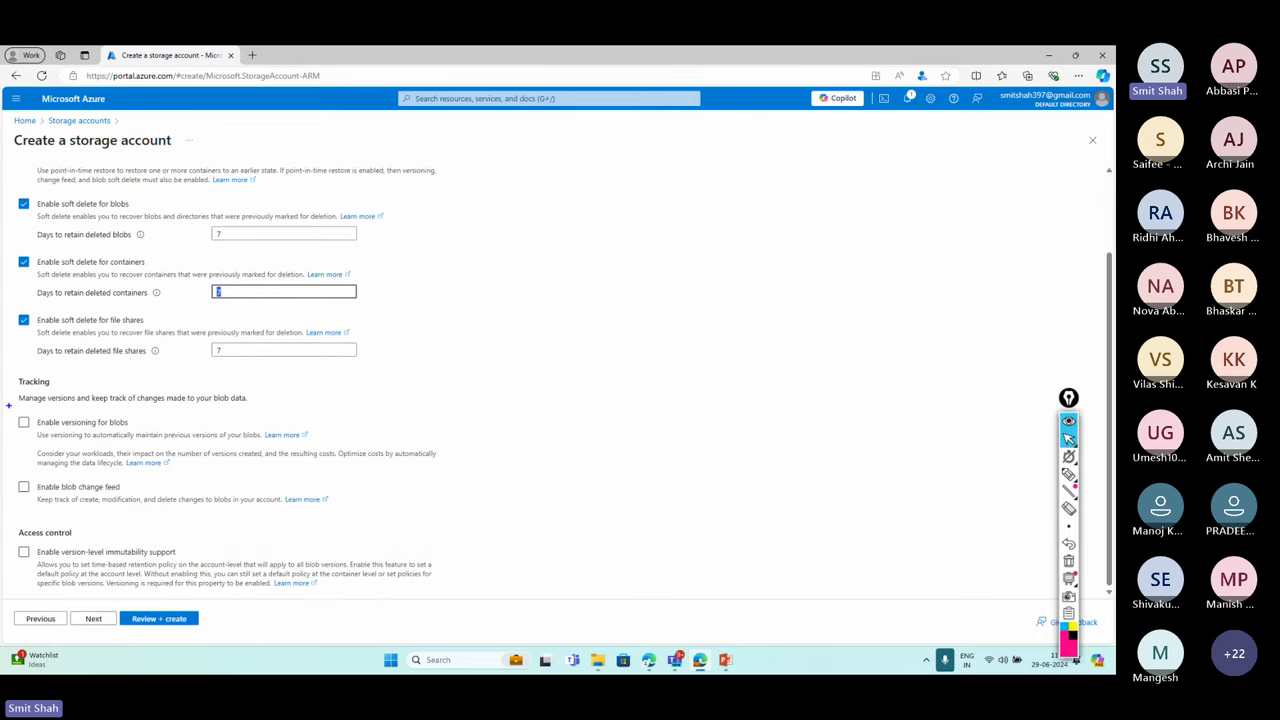
{"action": "left_click_drag", "start_coordinate": [7, 404], "coordinate": [455, 475]}
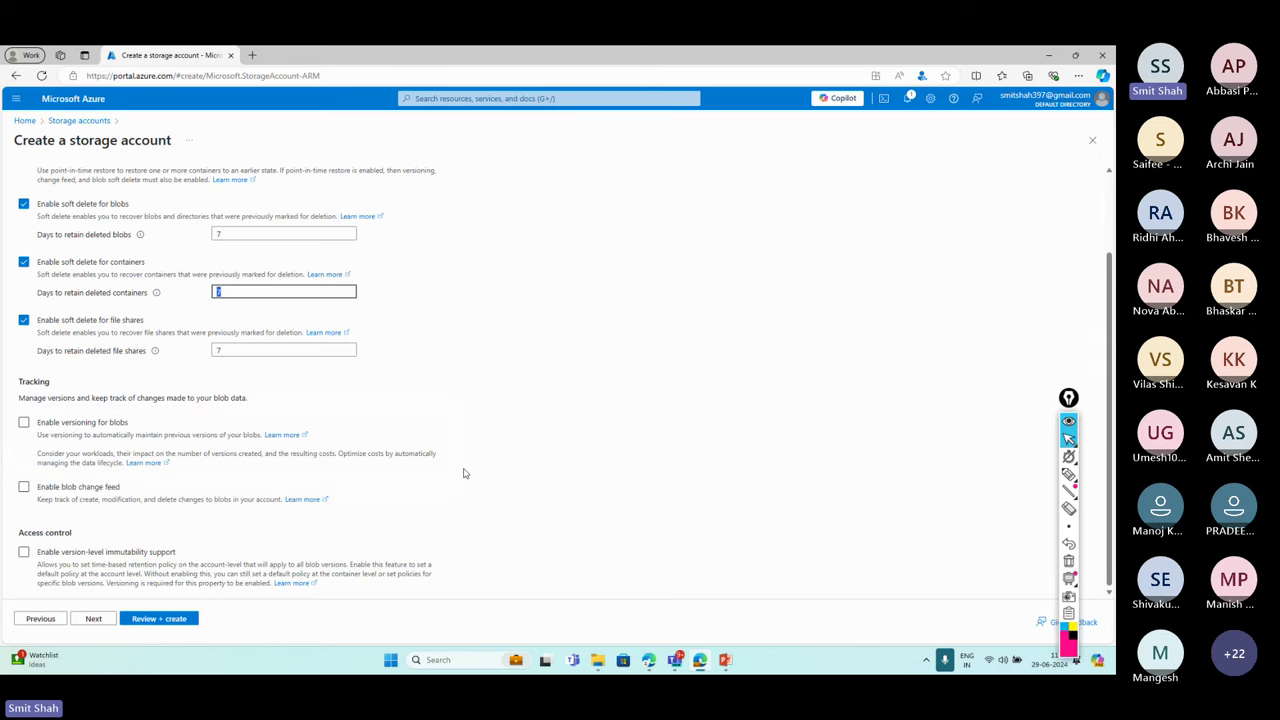
{"action": "left_click", "coordinate": [255, 58]}
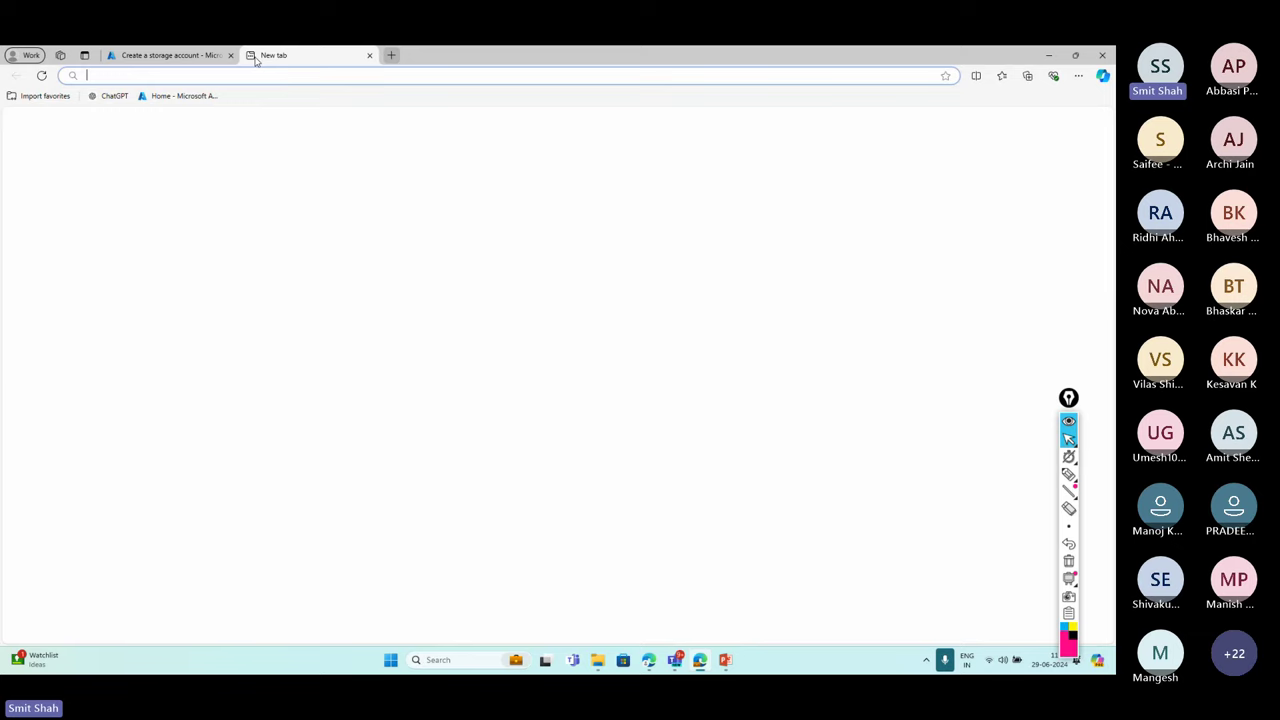
Search 'google drive', go to Drive Home and create a blank Google Docs document
{"action": "type", "text": "google driv"}
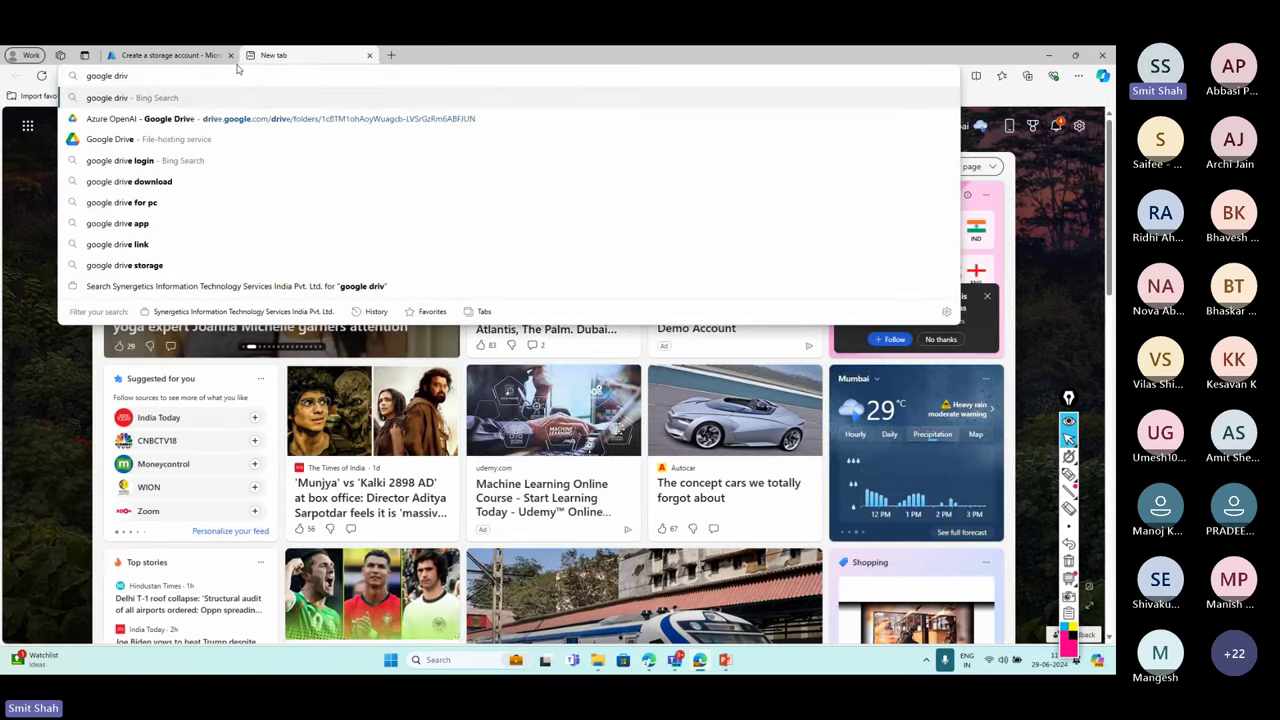
{"action": "type", "text": "e"}
{"action": "left_click", "coordinate": [177, 100]}
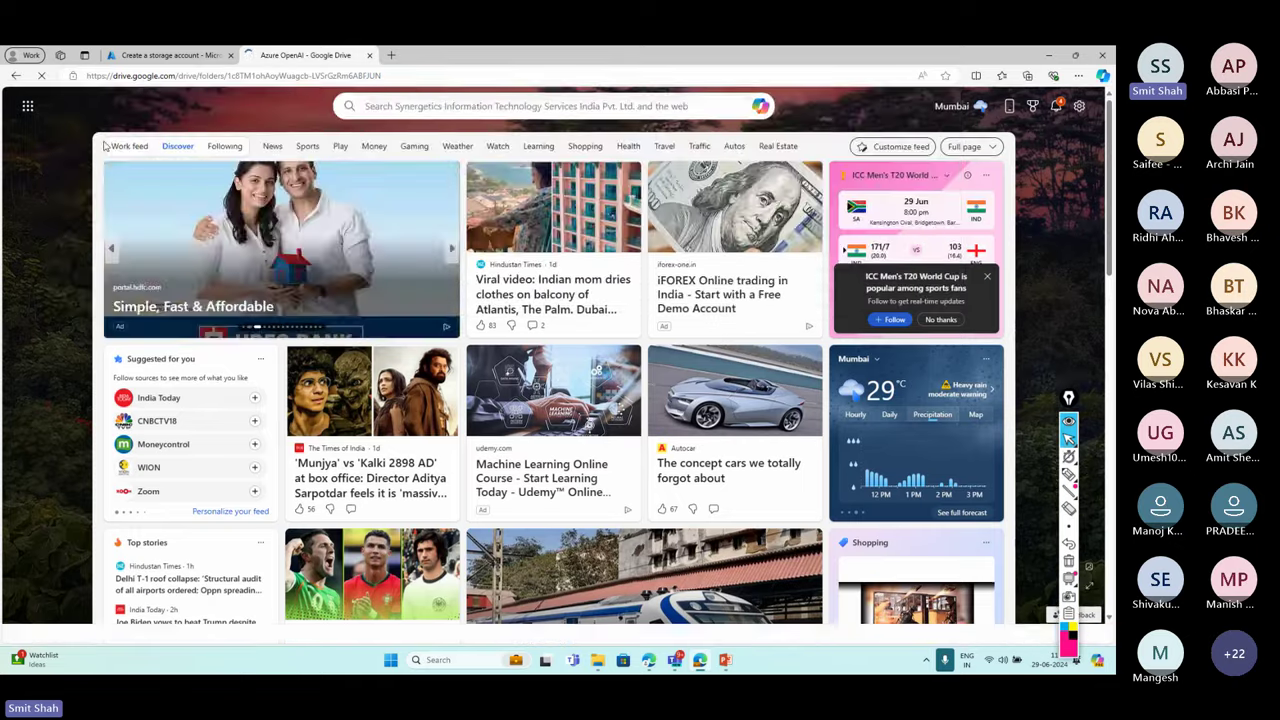
{"action": "left_click", "coordinate": [55, 179]}
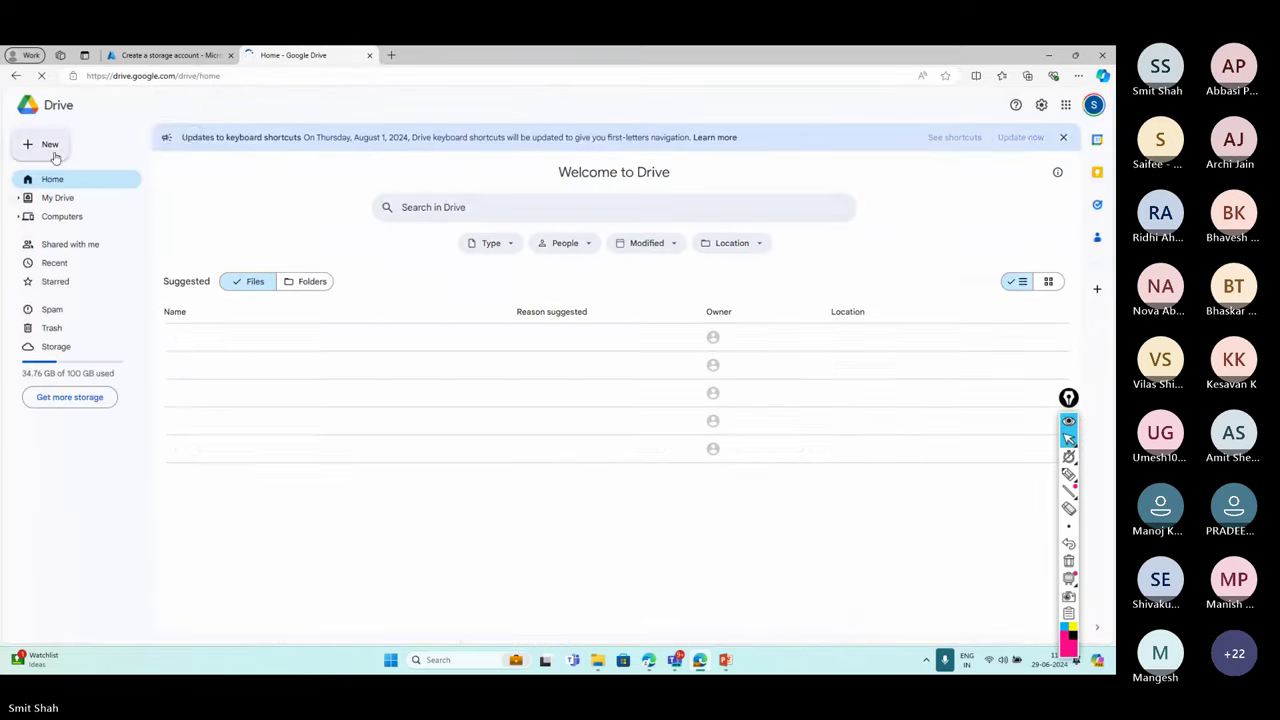
{"action": "left_click", "coordinate": [50, 146]}
{"action": "left_click", "coordinate": [81, 218]}
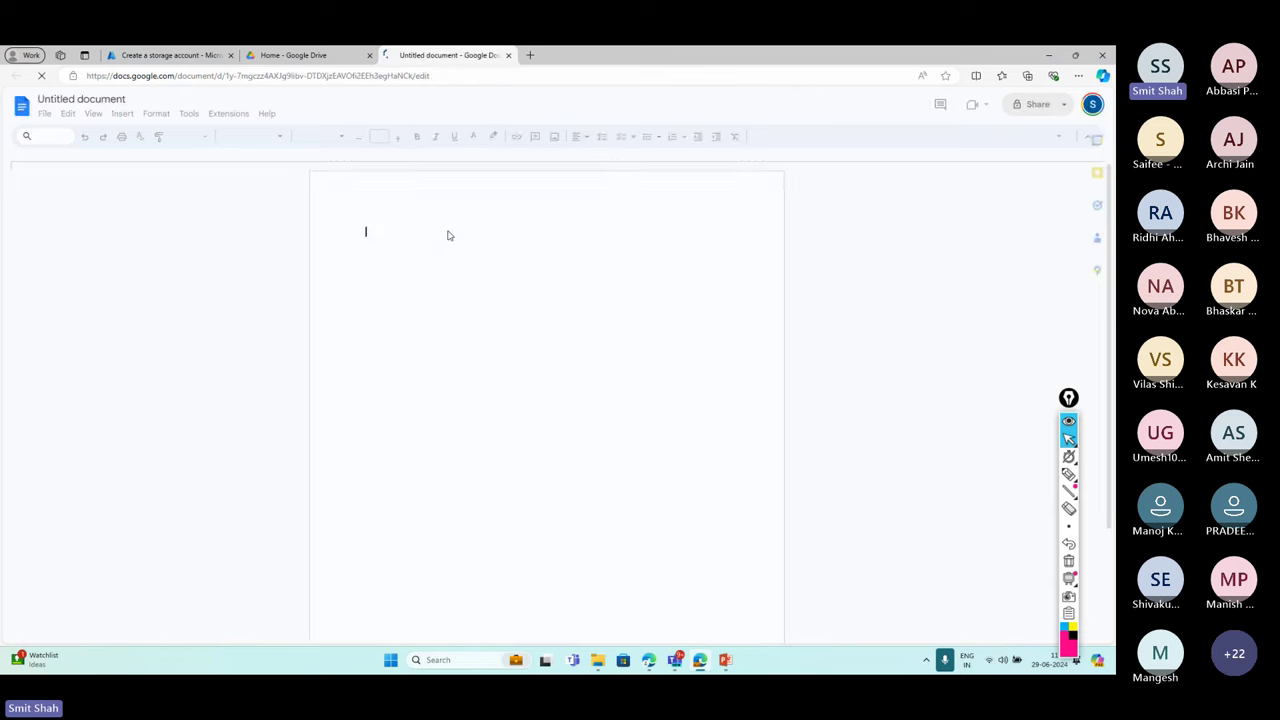
Type 'dfgdfgdf' and save it as the named version 'Version 1'
{"action": "type", "text": "dfgdfgdf"}
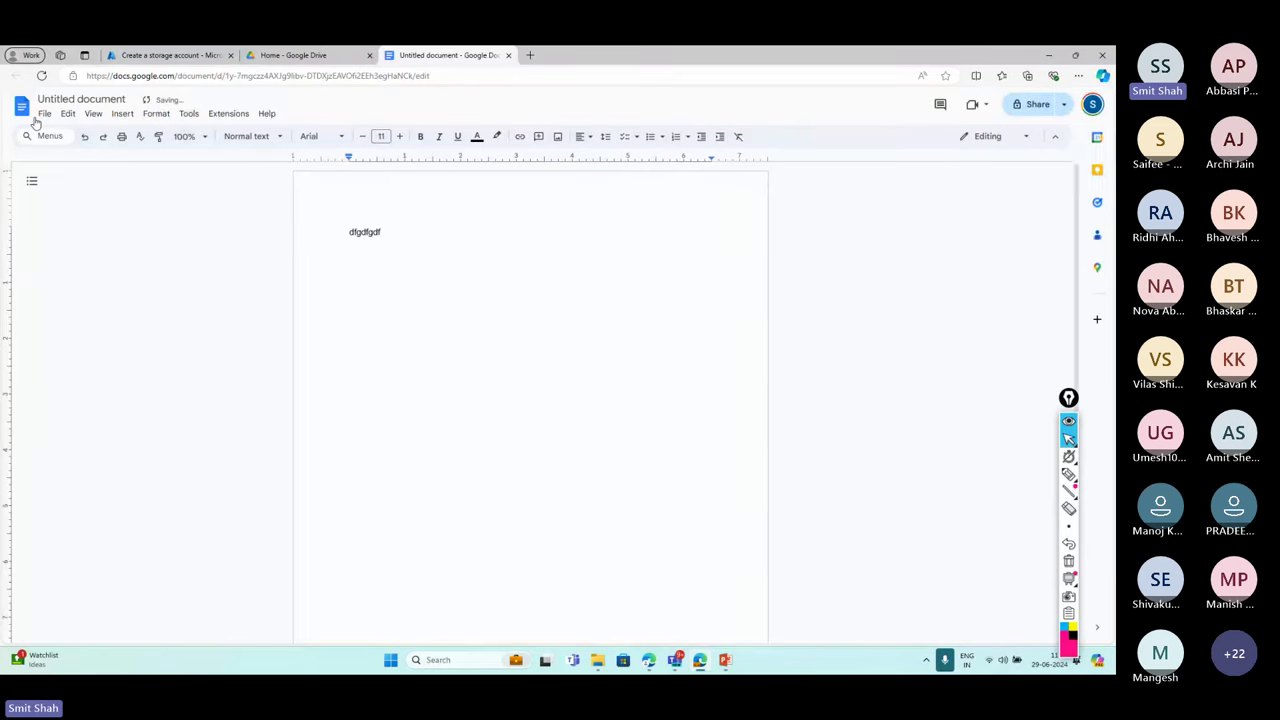
{"action": "left_click", "coordinate": [43, 114]}
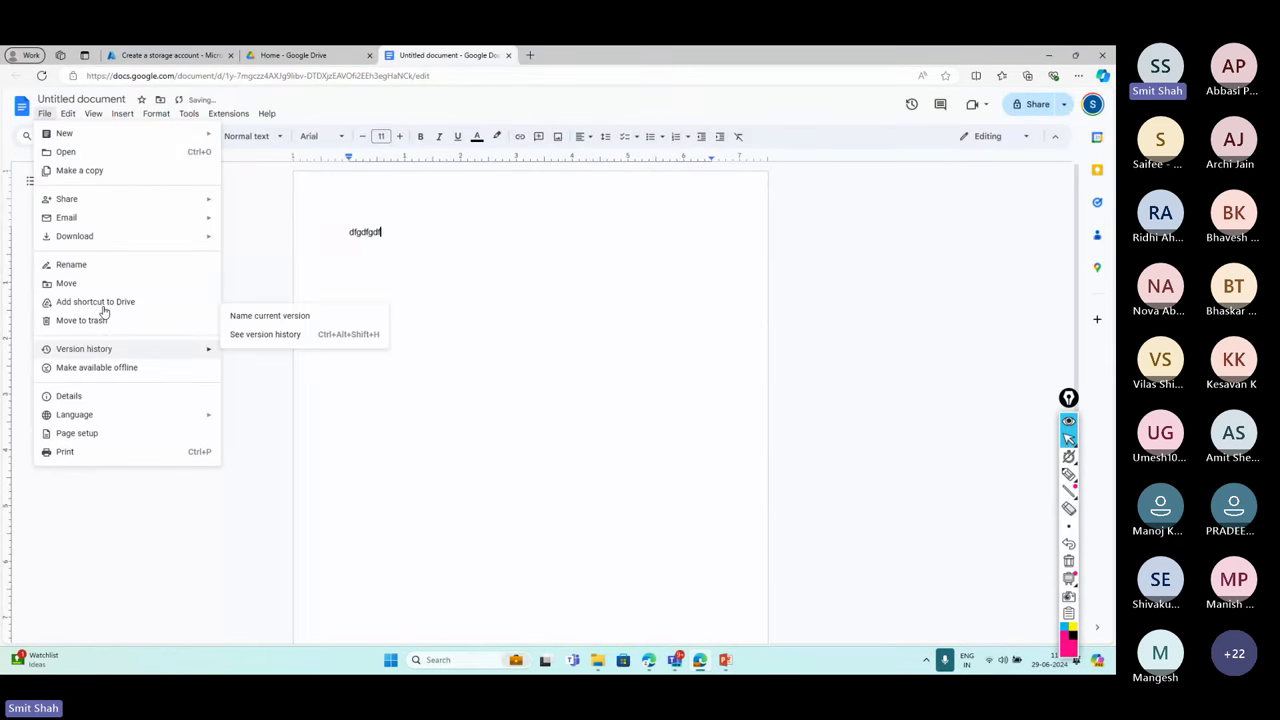
{"action": "left_click", "coordinate": [269, 315]}
{"action": "type", "text": "V"}
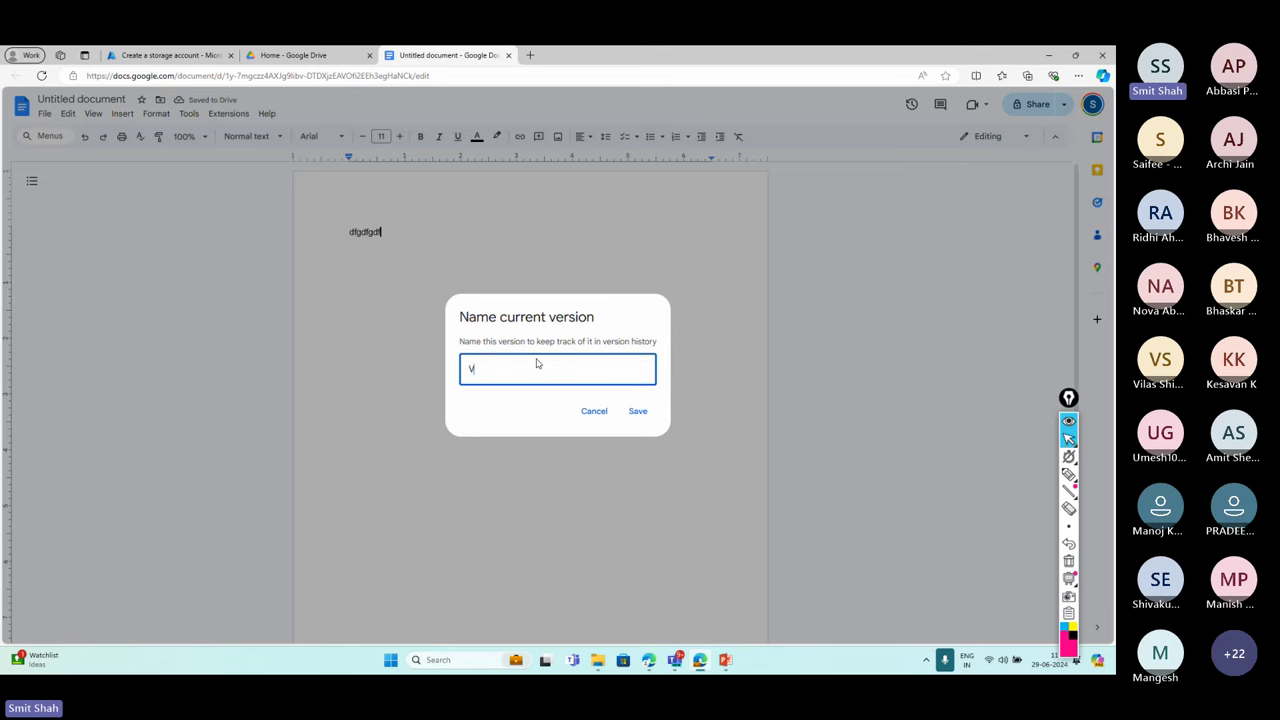
{"action": "type", "text": "ersion 1"}
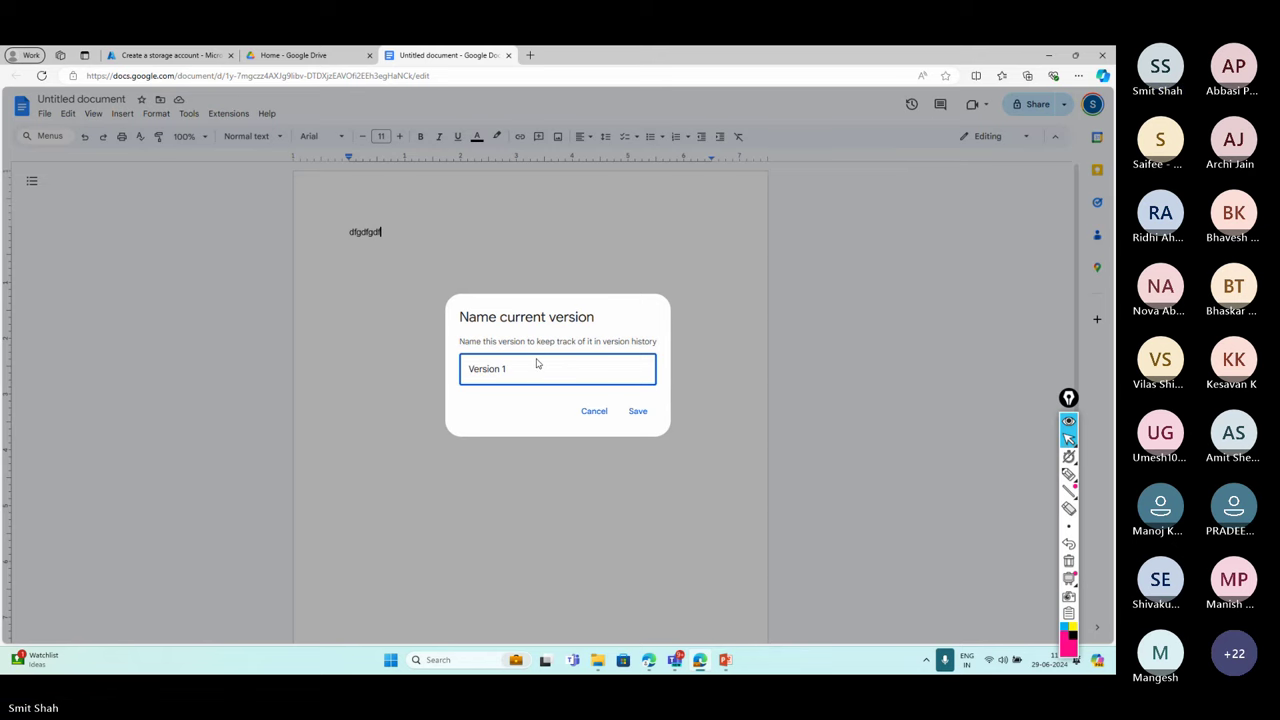
{"action": "left_click", "coordinate": [637, 411]}
{"action": "left_click", "coordinate": [44, 114]}
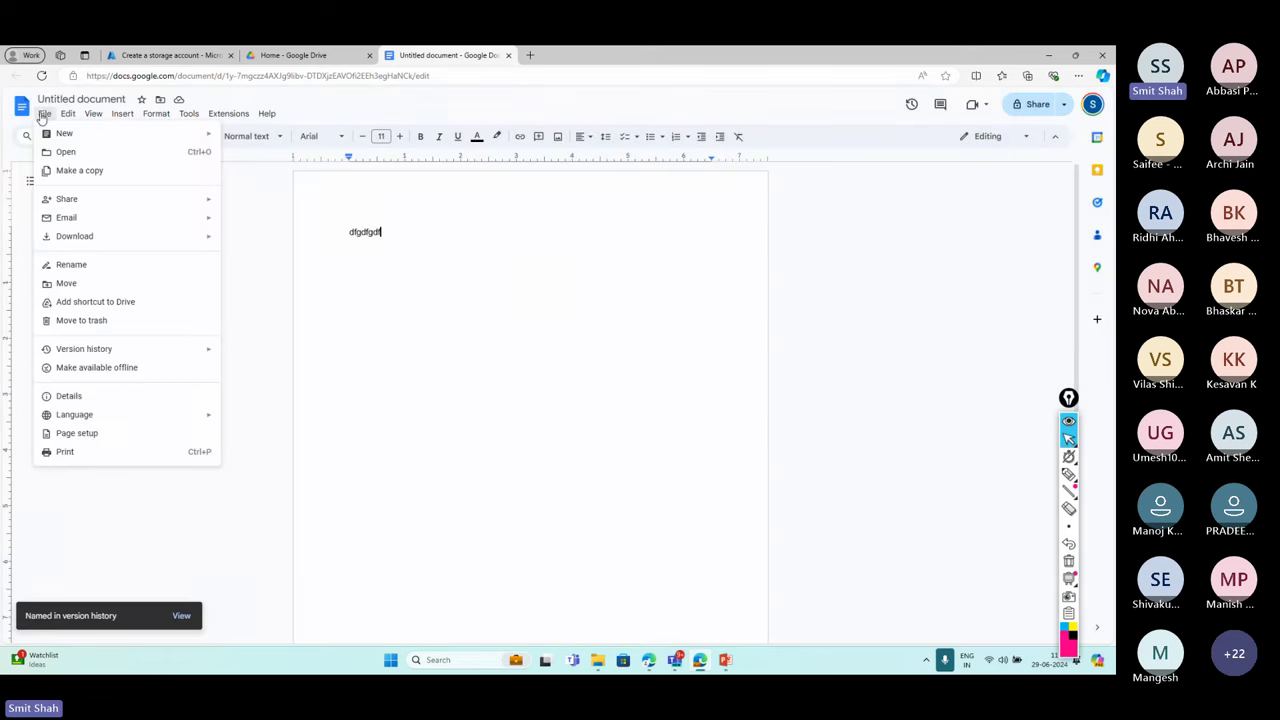
{"action": "left_click", "coordinate": [513, 292]}
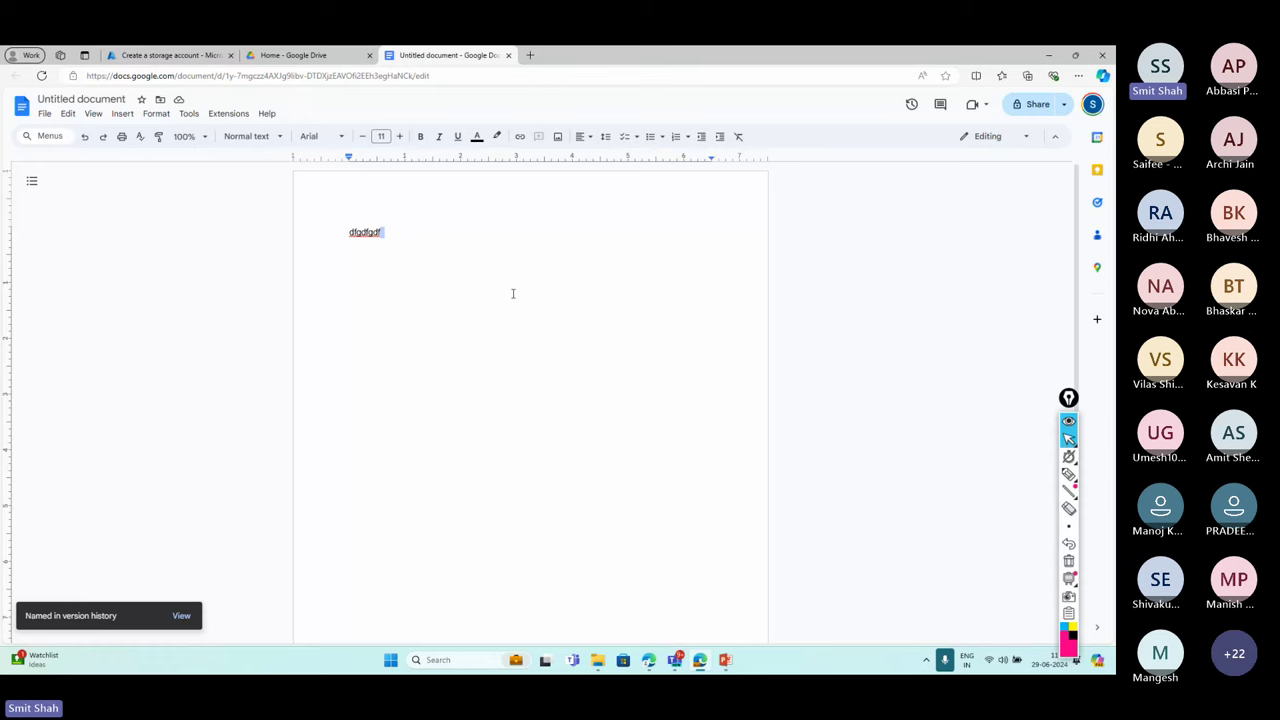
Add a second line 'dfgdfgdfg' and save it as the named version 'Version 2'
{"action": "key", "text": "Return"}
{"action": "type", "text": "dfgdfgdfg"}
{"action": "left_click", "coordinate": [45, 113]}
{"action": "mouse_move", "coordinate": [120, 349]}
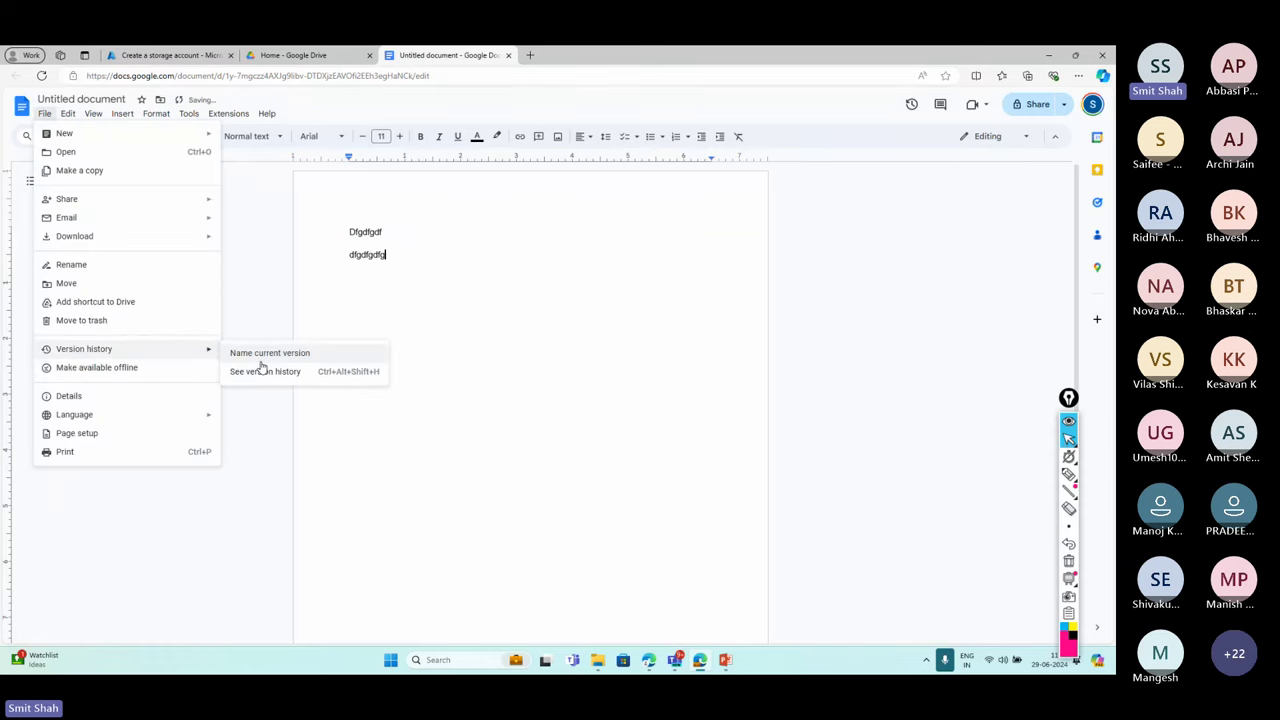
{"action": "left_click", "coordinate": [285, 353]}
{"action": "type", "text": "Ve"}
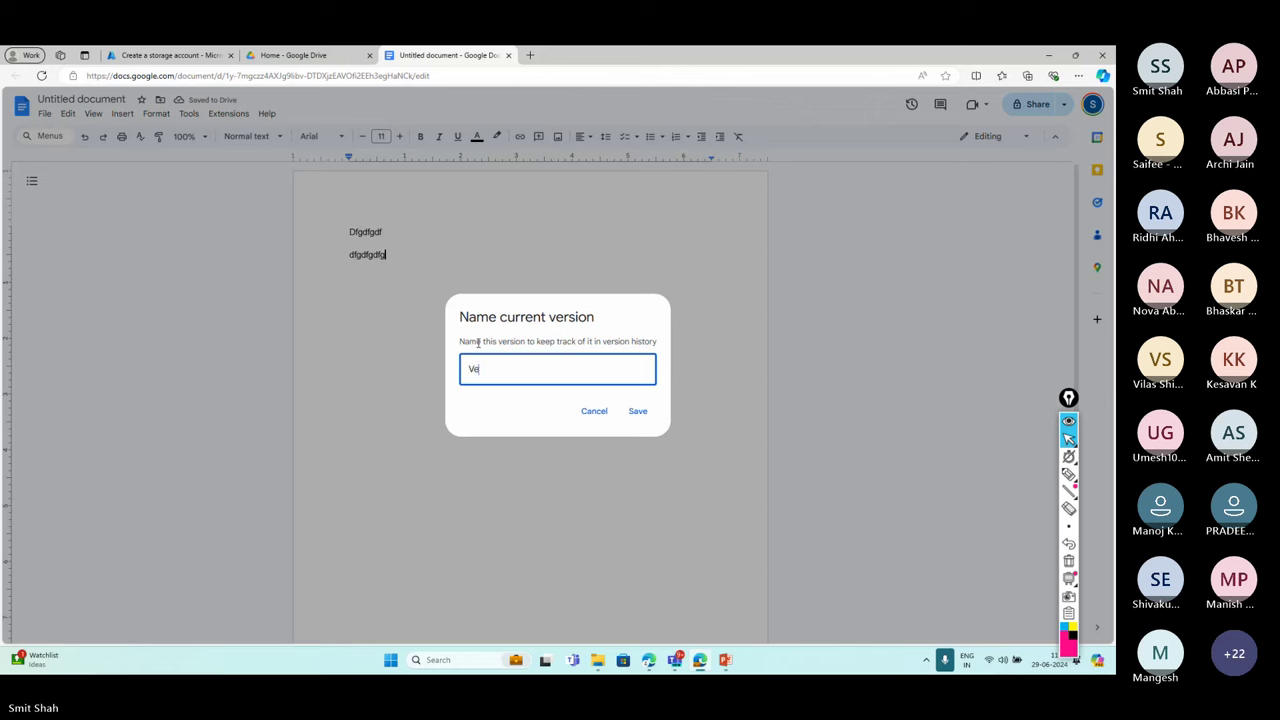
{"action": "type", "text": "rsion 2"}
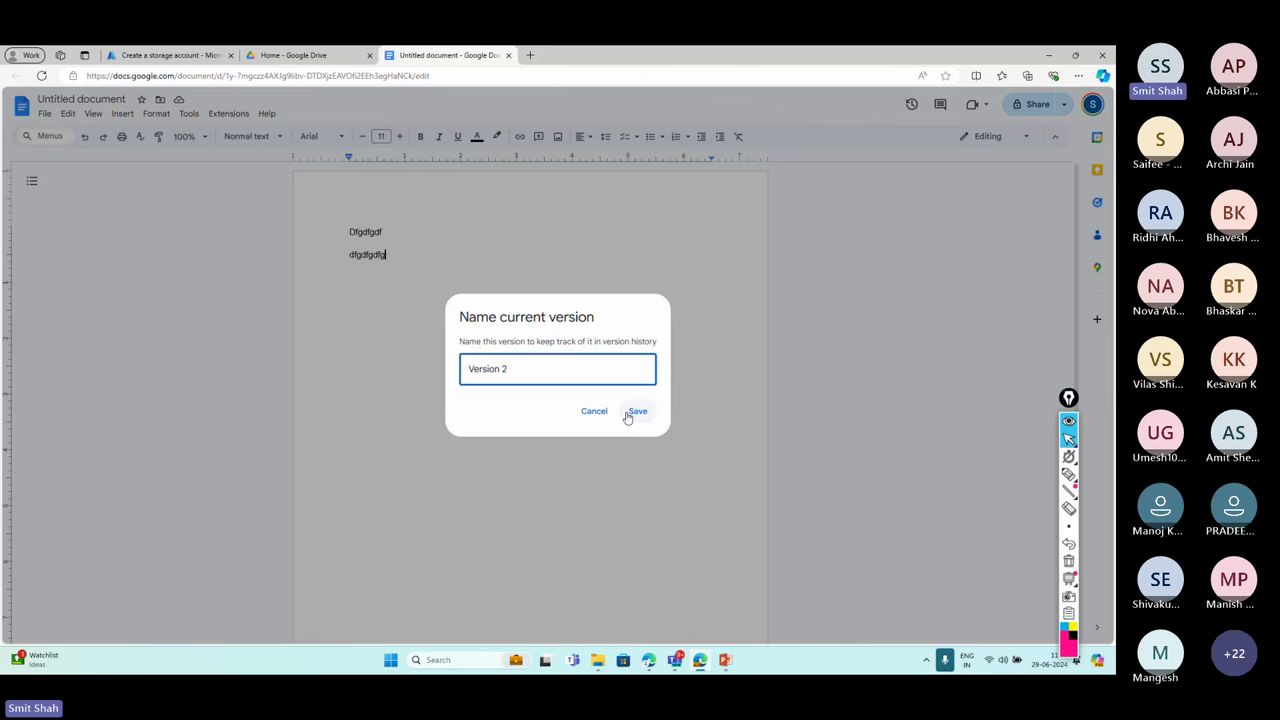
{"action": "left_click", "coordinate": [628, 416]}
{"action": "left_click", "coordinate": [45, 113]}
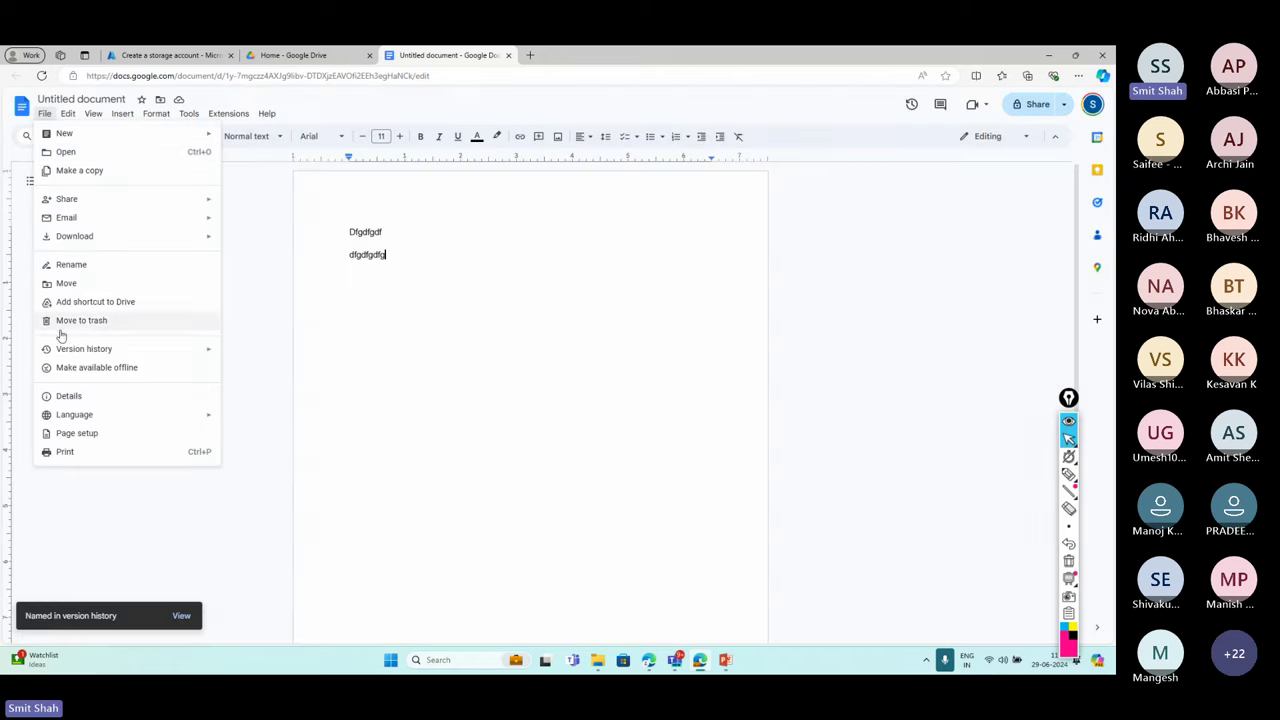
{"action": "mouse_move", "coordinate": [121, 354]}
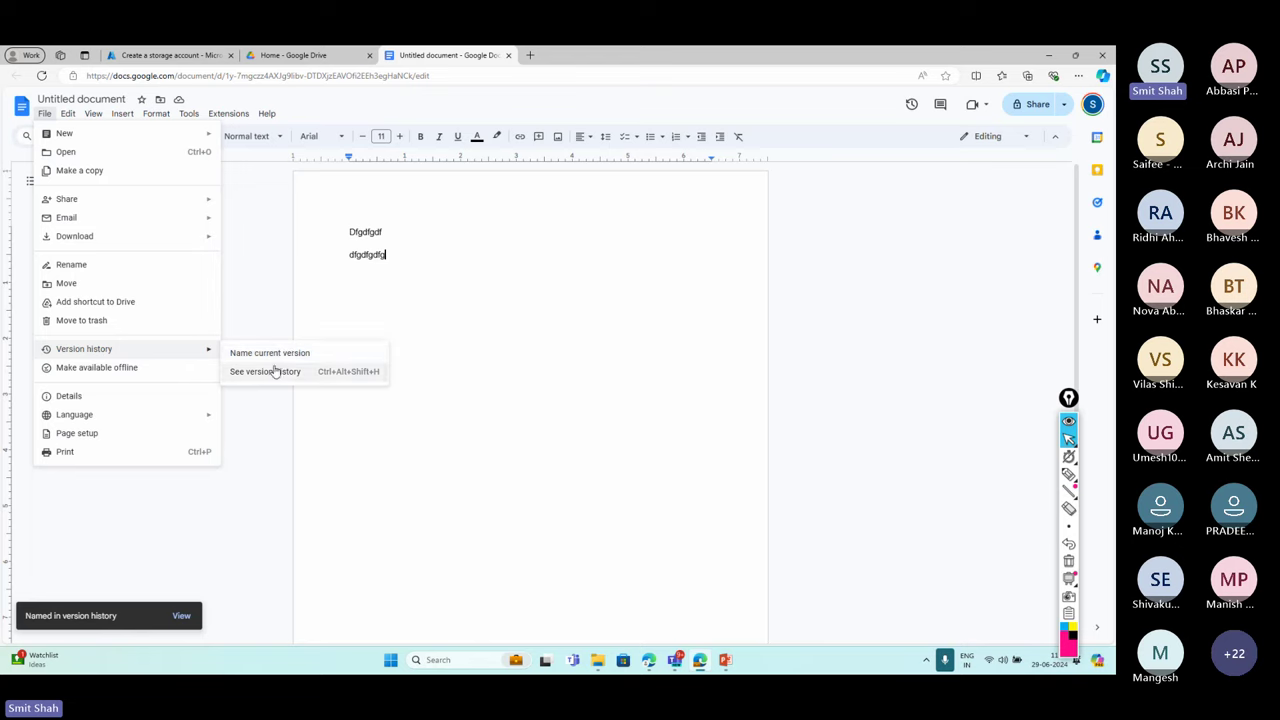
{"action": "left_click", "coordinate": [327, 378]}
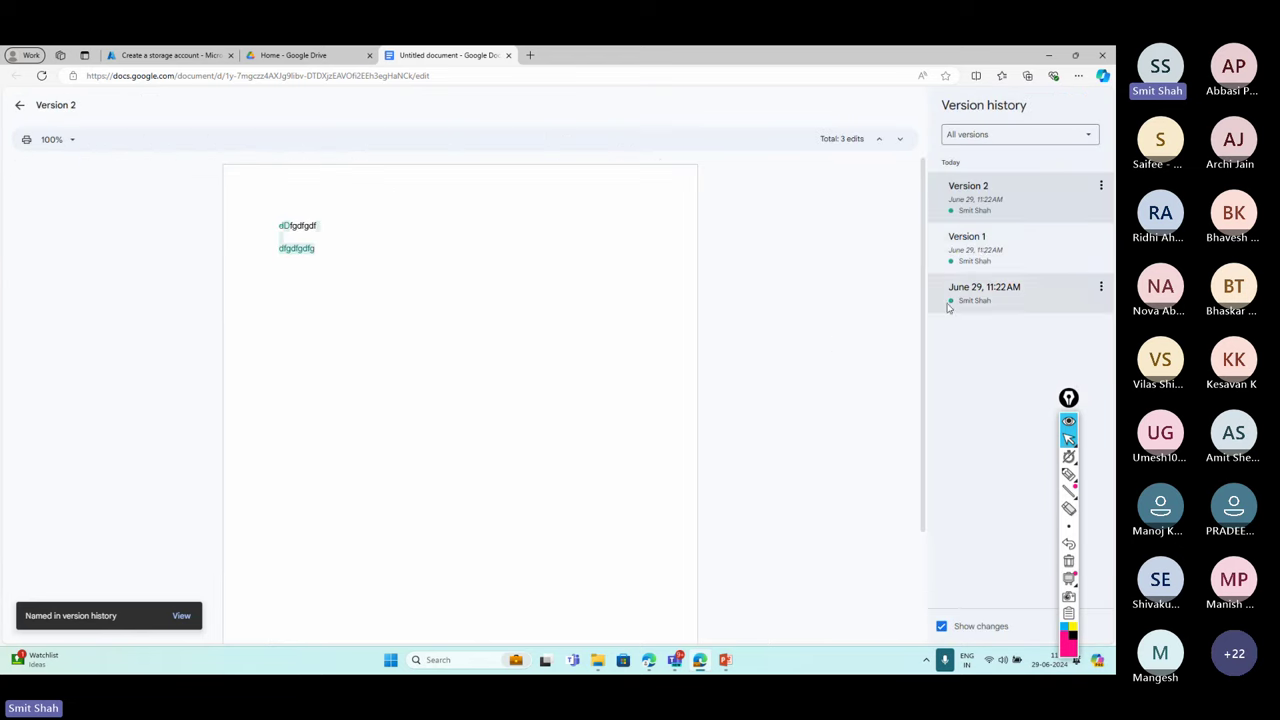
{"action": "left_click", "coordinate": [983, 248]}
{"action": "left_click", "coordinate": [1001, 203]}
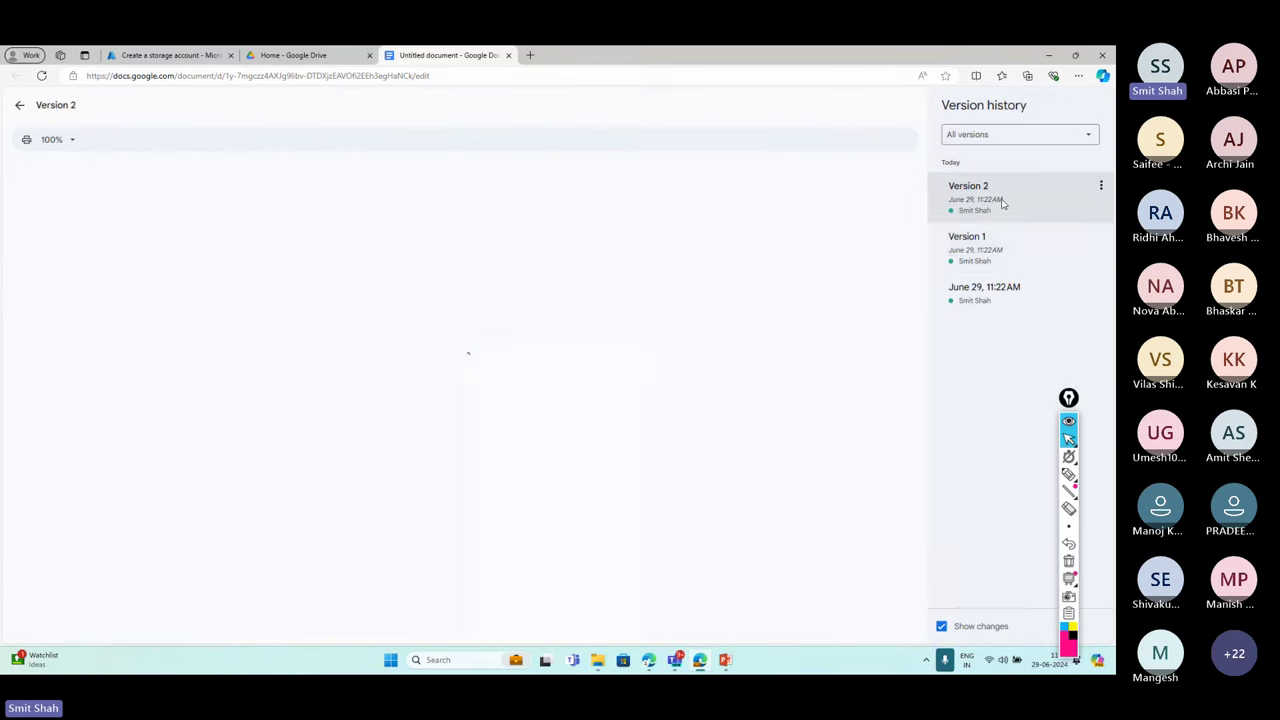
{"action": "left_click", "coordinate": [991, 256]}
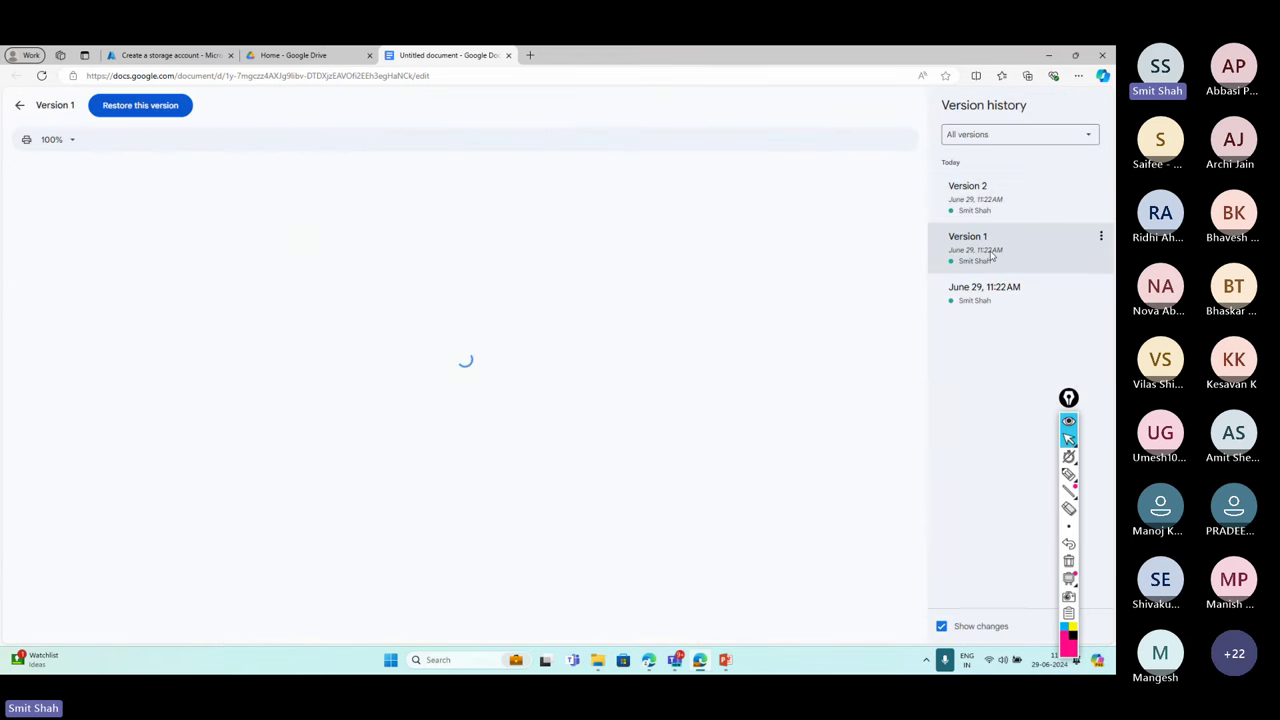
{"action": "left_click", "coordinate": [997, 198]}
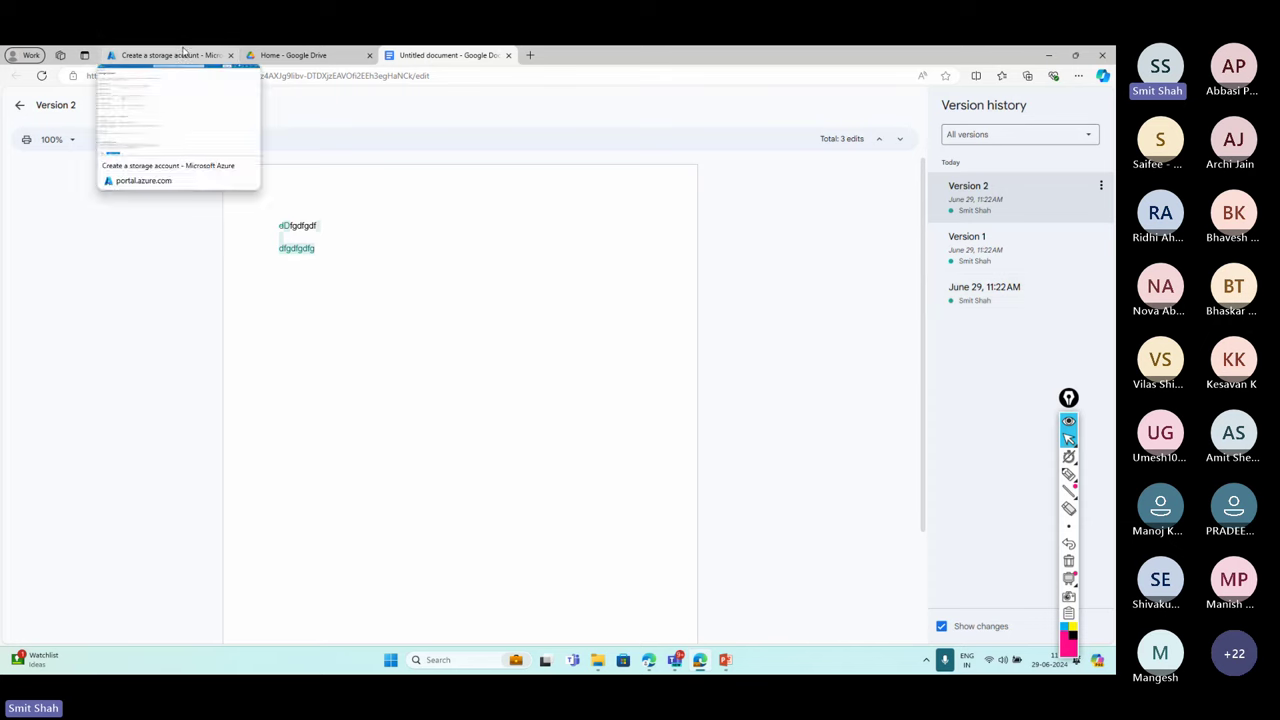
On the storage account form, briefly outline the blob change feed and blob versioning rows
{"action": "left_click", "coordinate": [160, 57]}
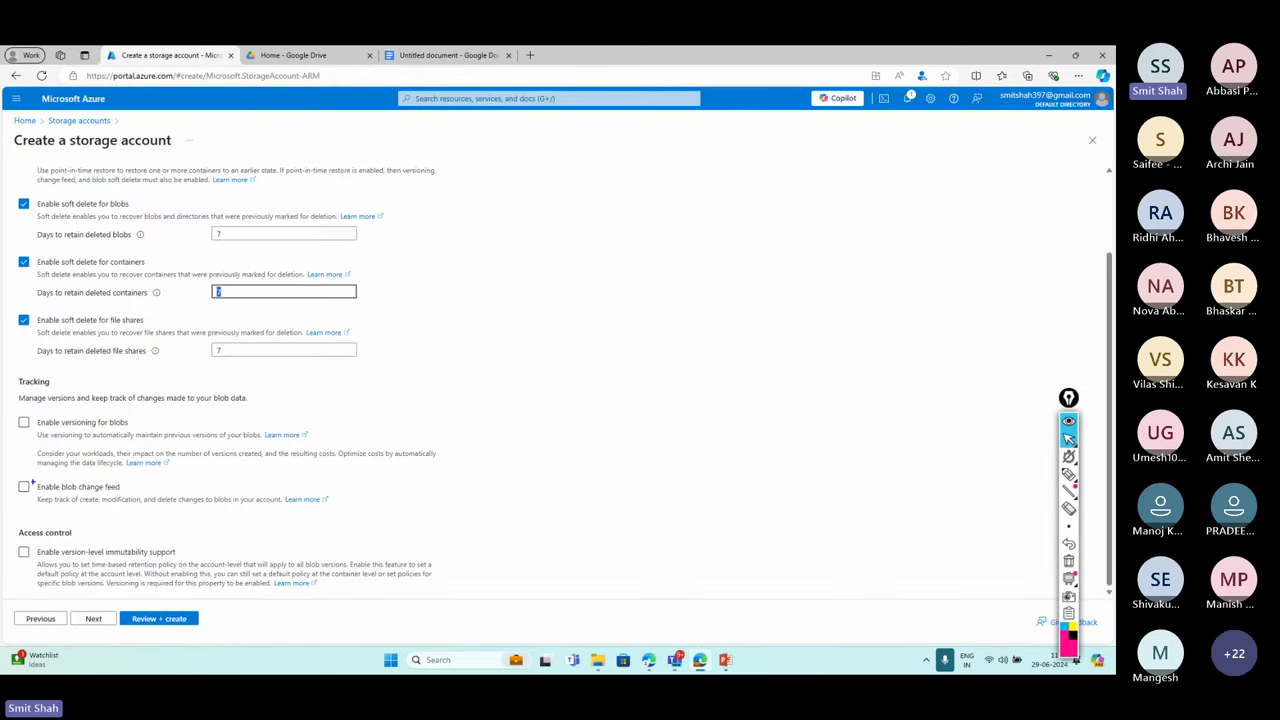
{"action": "left_click_drag", "start_coordinate": [17, 474], "coordinate": [361, 514]}
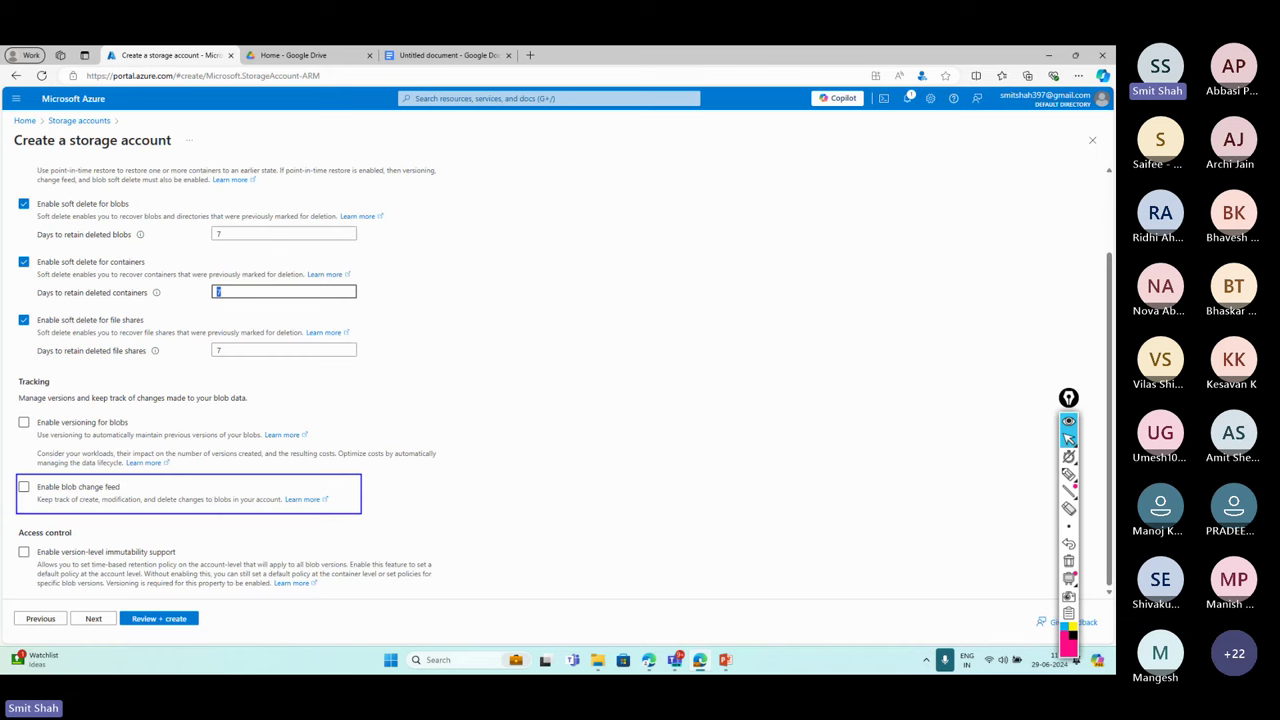
{"action": "key", "text": "ctrl+z"}
{"action": "mouse_move", "coordinate": [15, 408]}
{"action": "left_mouse_down"}
{"action": "mouse_move", "coordinate": [194, 458]}
{"action": "mouse_move", "coordinate": [475, 468]}
{"action": "left_mouse_up"}
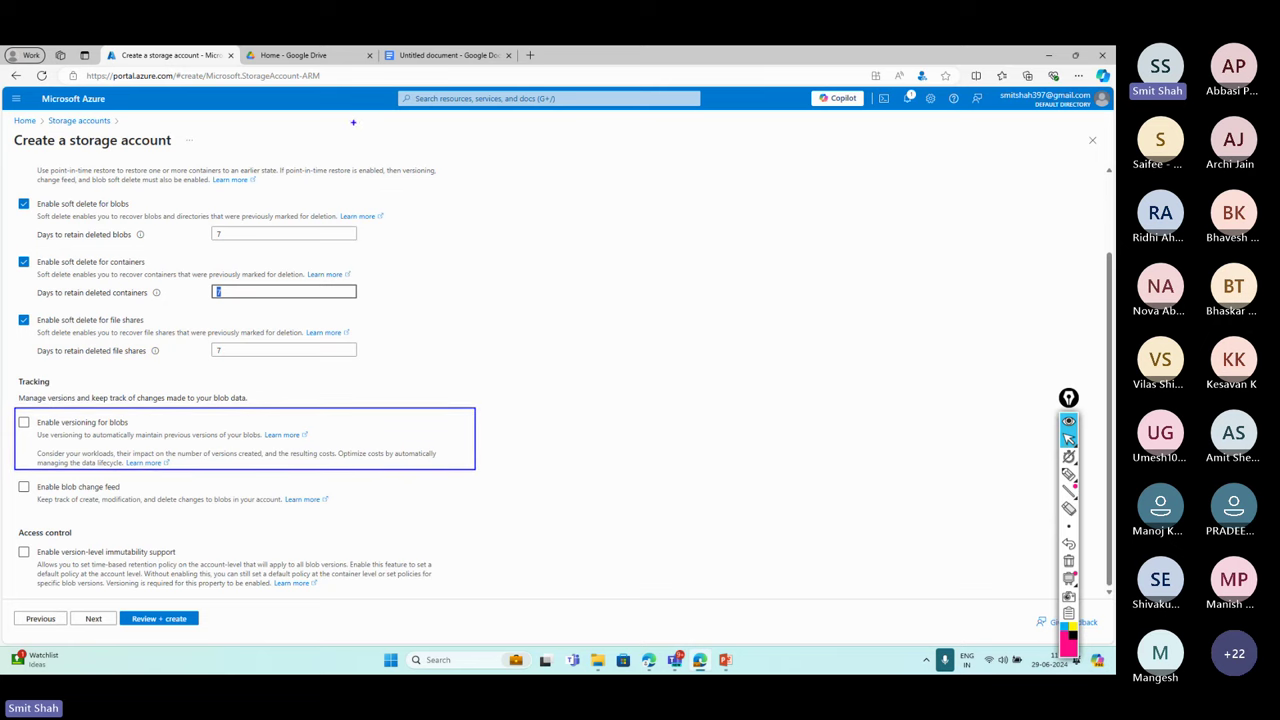
{"action": "key", "text": "ctrl+z"}
Compare Version 1 and Version 2 in version history, glance at Azure, then return to Version 2
{"action": "left_click", "coordinate": [323, 55]}
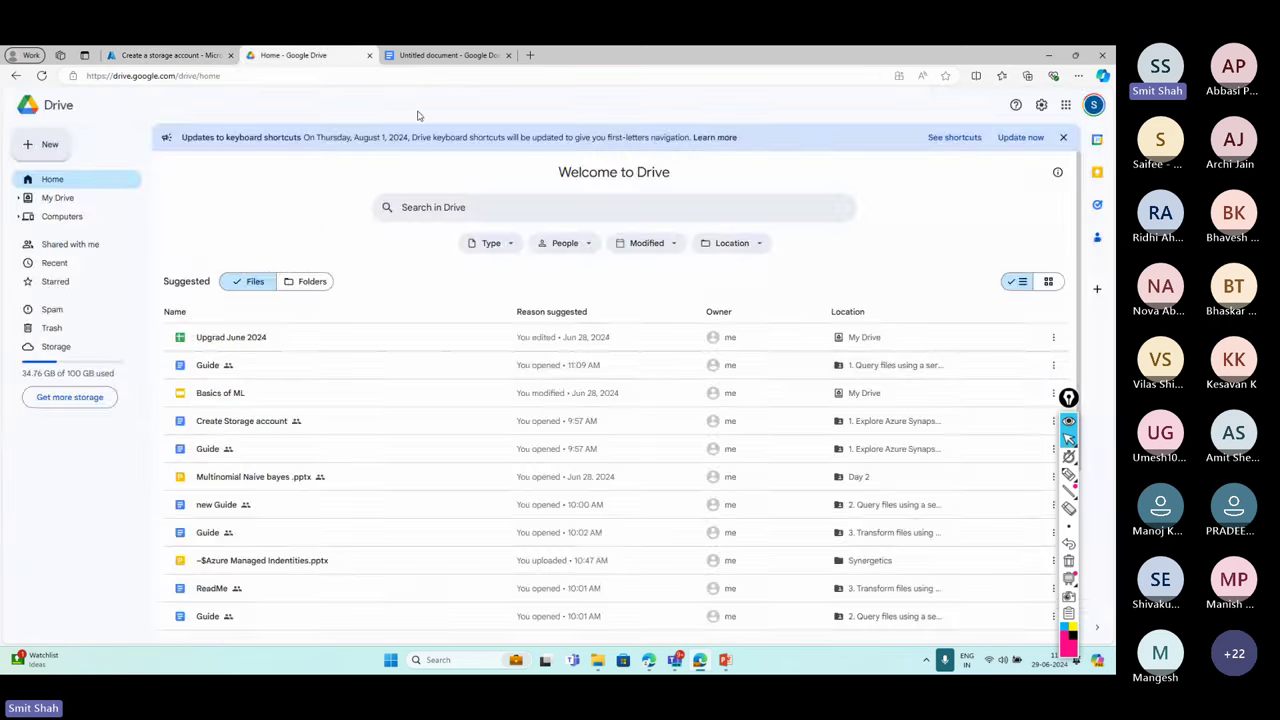
{"action": "left_click", "coordinate": [445, 55]}
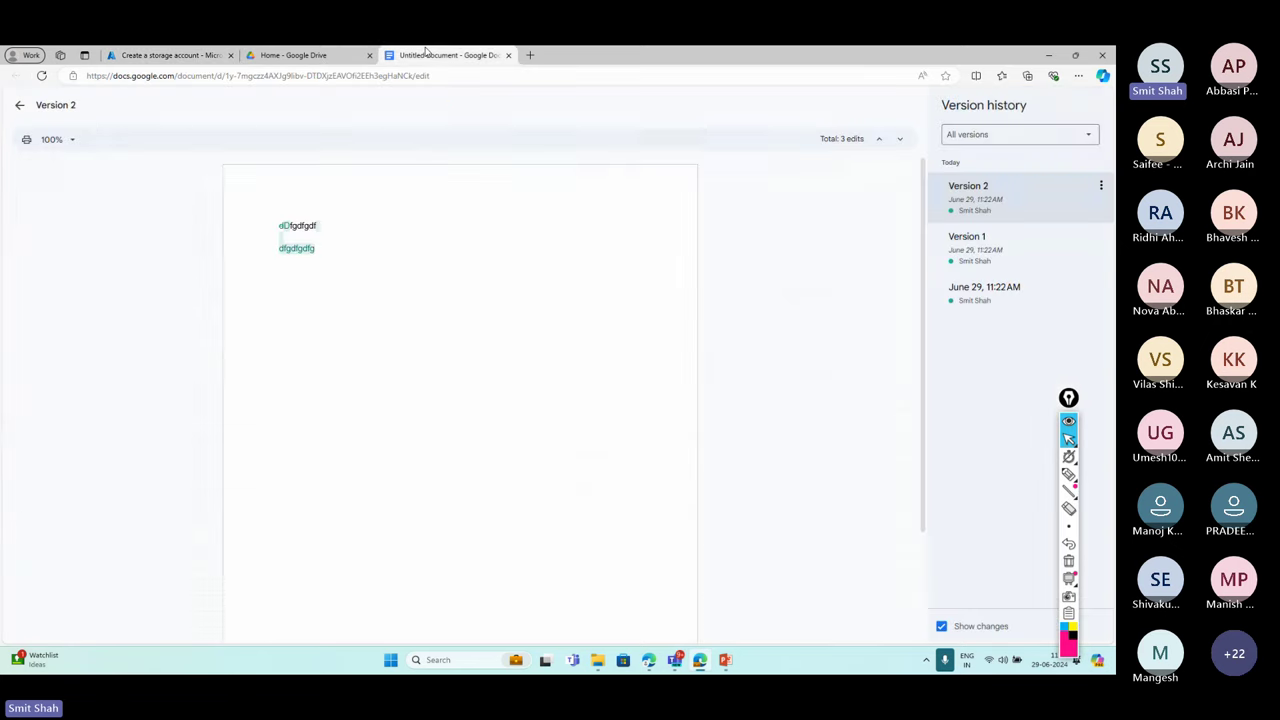
{"action": "left_click", "coordinate": [984, 258]}
{"action": "left_click", "coordinate": [997, 212]}
{"action": "left_click", "coordinate": [995, 256]}
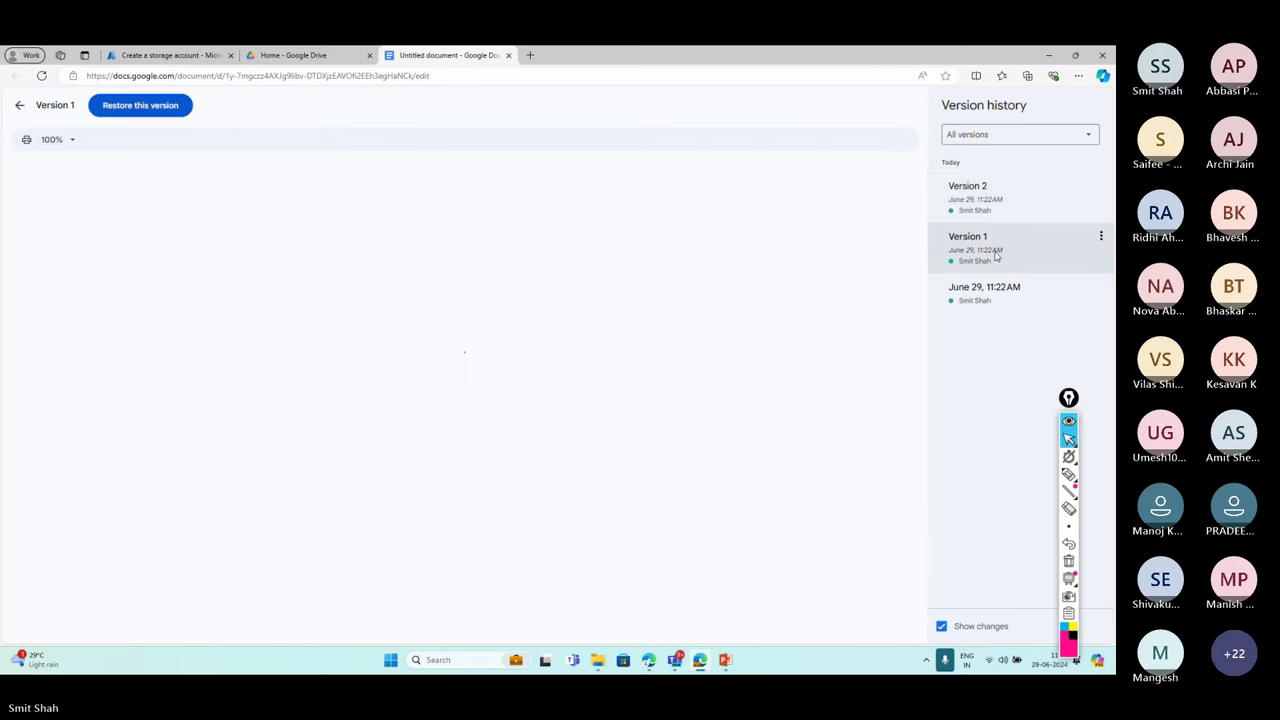
{"action": "left_click", "coordinate": [990, 195]}
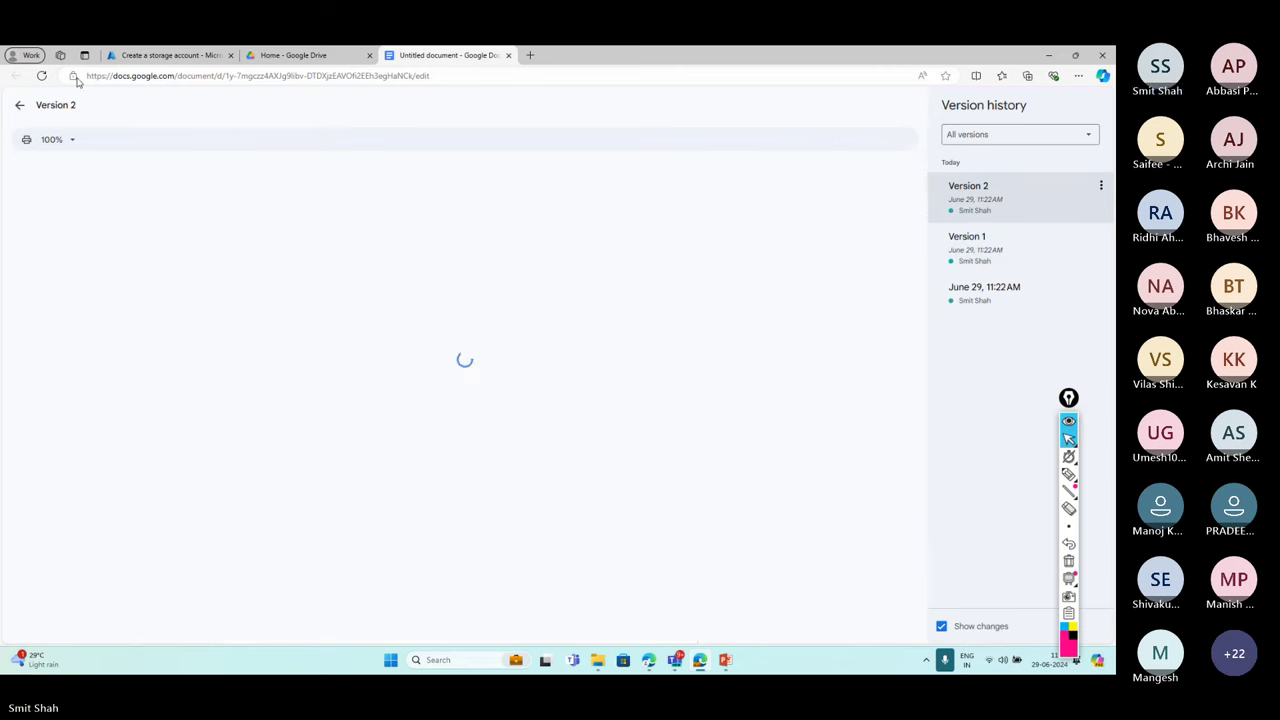
{"action": "left_click", "coordinate": [193, 53]}
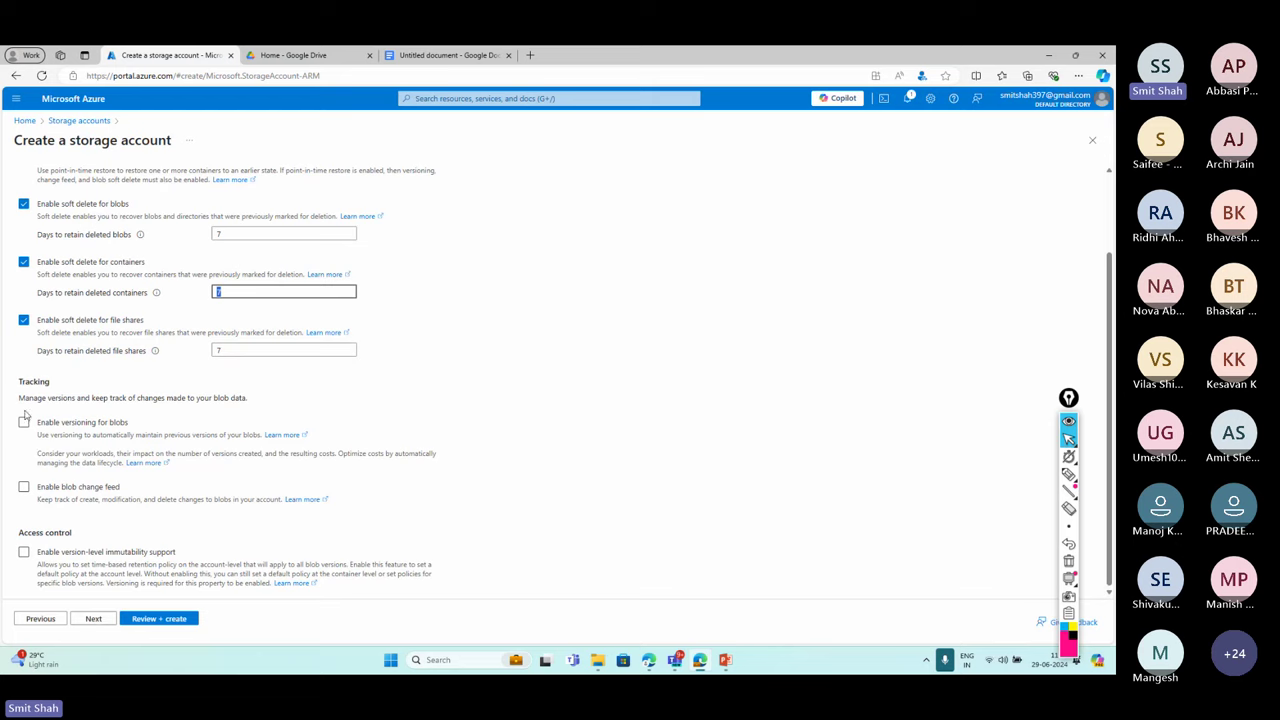
{"action": "left_click", "coordinate": [440, 55]}
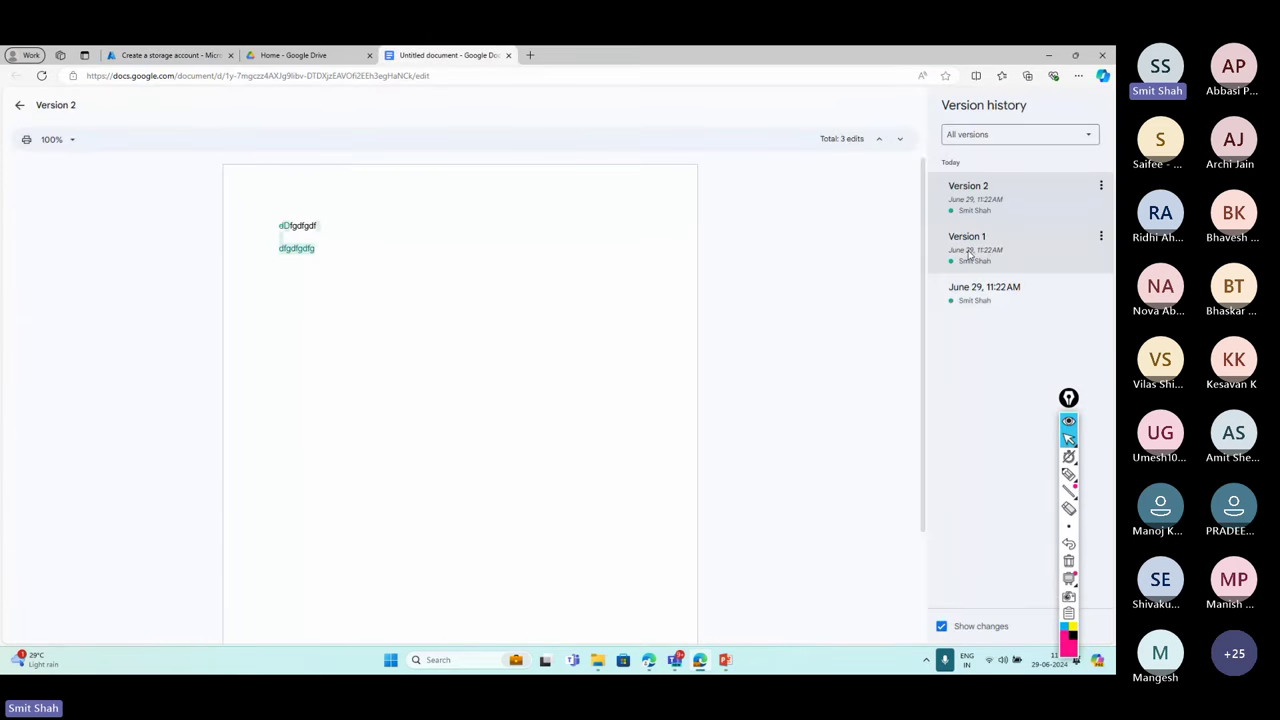
Mark the Version 1 and Version 2 timestamps, clear the marks, and return to the storage account form
{"action": "left_click_drag", "start_coordinate": [946, 241], "coordinate": [1013, 256]}
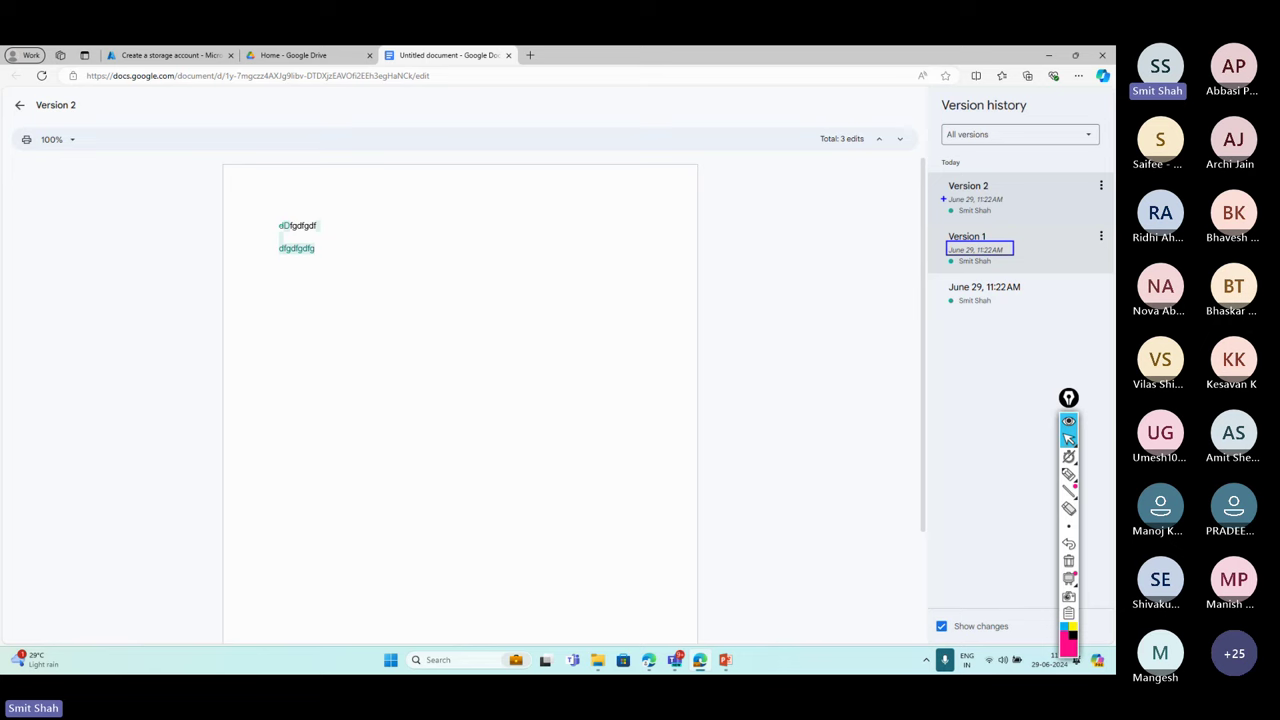
{"action": "left_click_drag", "start_coordinate": [944, 191], "coordinate": [1010, 206]}
{"action": "key", "text": "Escape"}
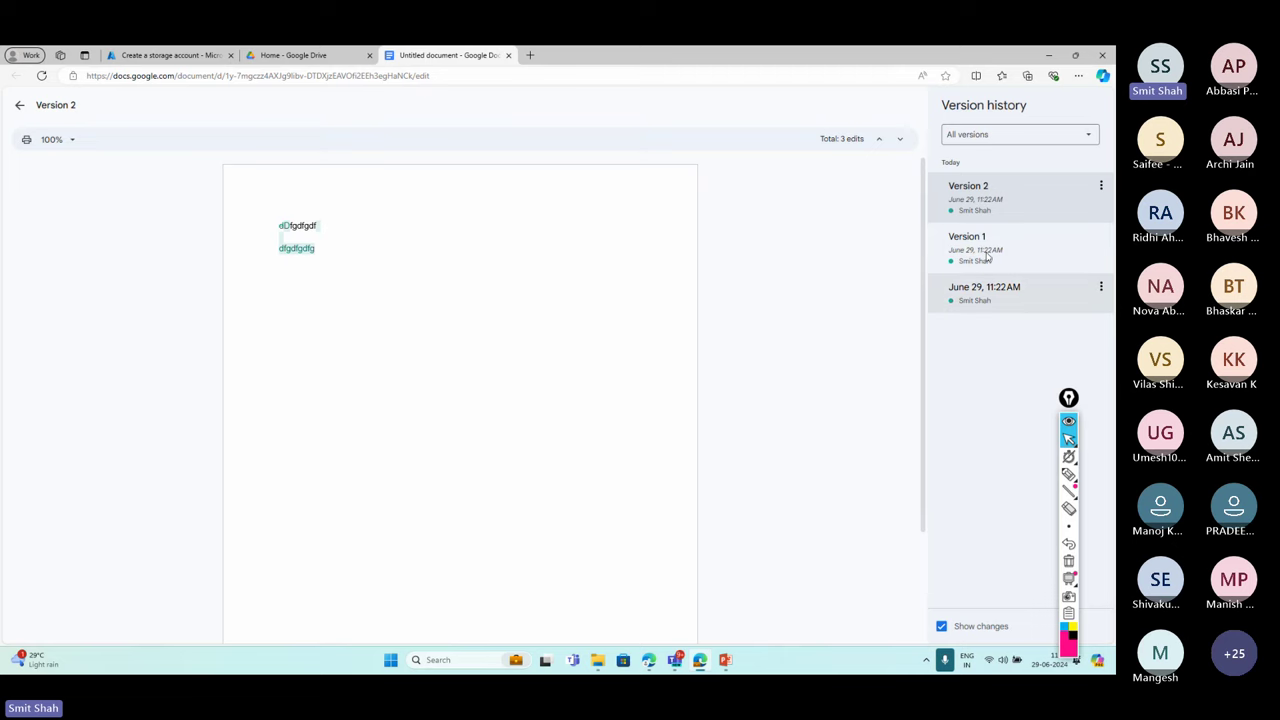
{"action": "left_click", "coordinate": [134, 52]}
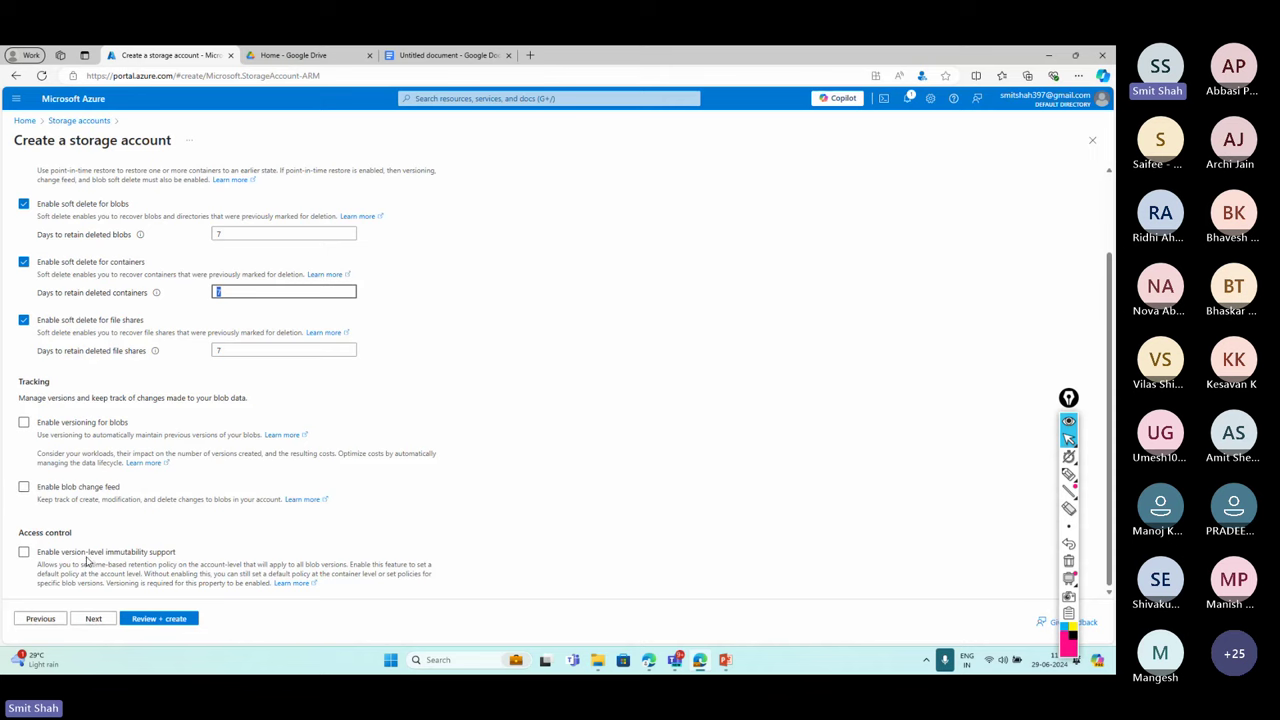
Highlight the version-level immutability support option, left off, and advance to the Encryption tab
{"action": "mouse_move", "coordinate": [8, 531]}
{"action": "left_mouse_down"}
{"action": "mouse_move", "coordinate": [122, 561]}
{"action": "mouse_move", "coordinate": [490, 590]}
{"action": "left_mouse_up"}
{"action": "mouse_move", "coordinate": [20, 545]}
{"action": "left_mouse_down"}
{"action": "mouse_move", "coordinate": [272, 610]}
{"action": "mouse_move", "coordinate": [447, 590]}
{"action": "left_mouse_up"}
{"action": "left_click", "coordinate": [94, 619]}
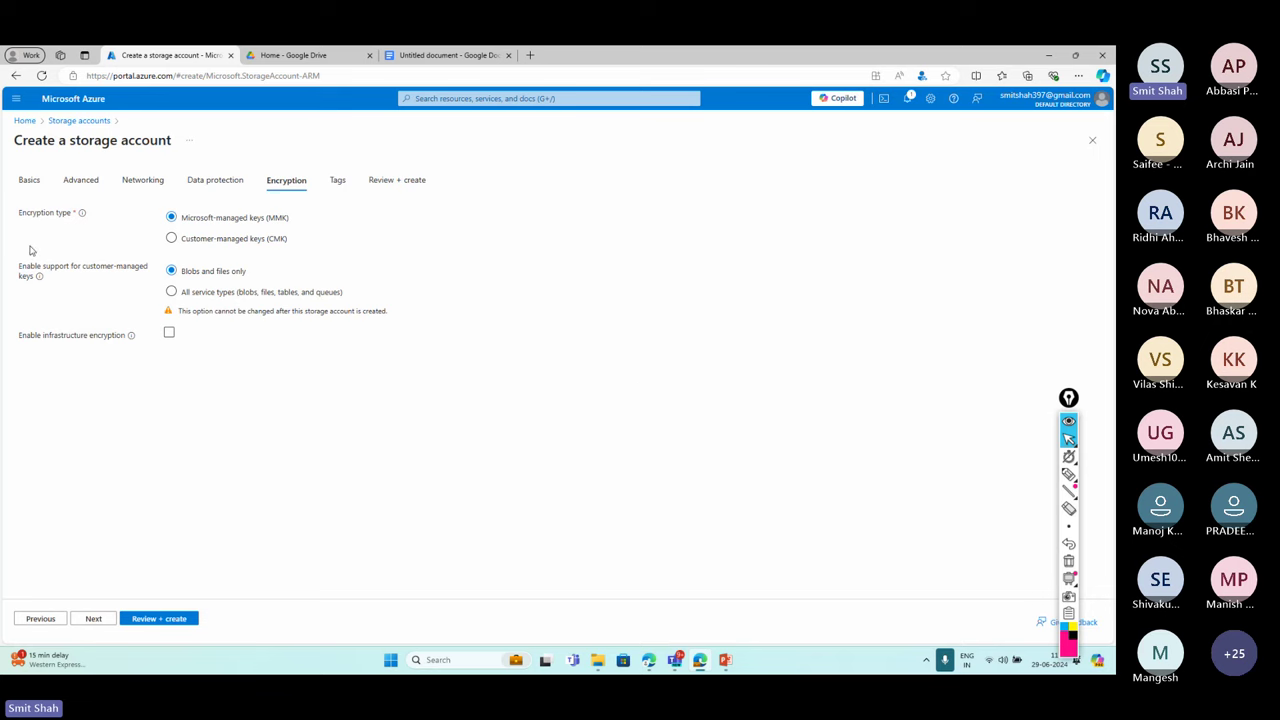
Annotate the Encryption type choices, Microsoft-managed keys versus Customer-managed keys (CMK)
{"action": "left_click_drag", "start_coordinate": [19, 252], "coordinate": [322, 197]}
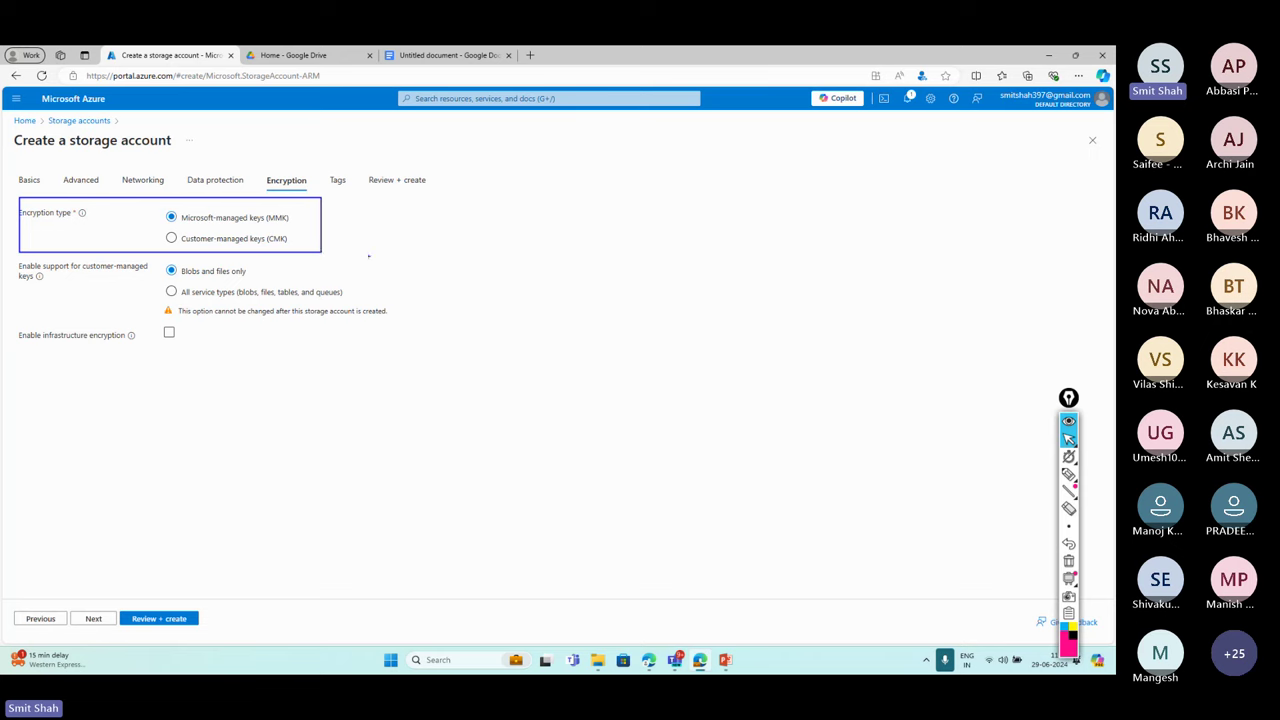
{"action": "mouse_move", "coordinate": [314, 217]}
{"action": "left_mouse_down"}
{"action": "mouse_move", "coordinate": [368, 215]}
{"action": "mouse_move", "coordinate": [363, 227]}
{"action": "left_mouse_up"}
{"action": "left_click_drag", "start_coordinate": [298, 242], "coordinate": [351, 253]}
{"action": "key", "text": "Escape"}
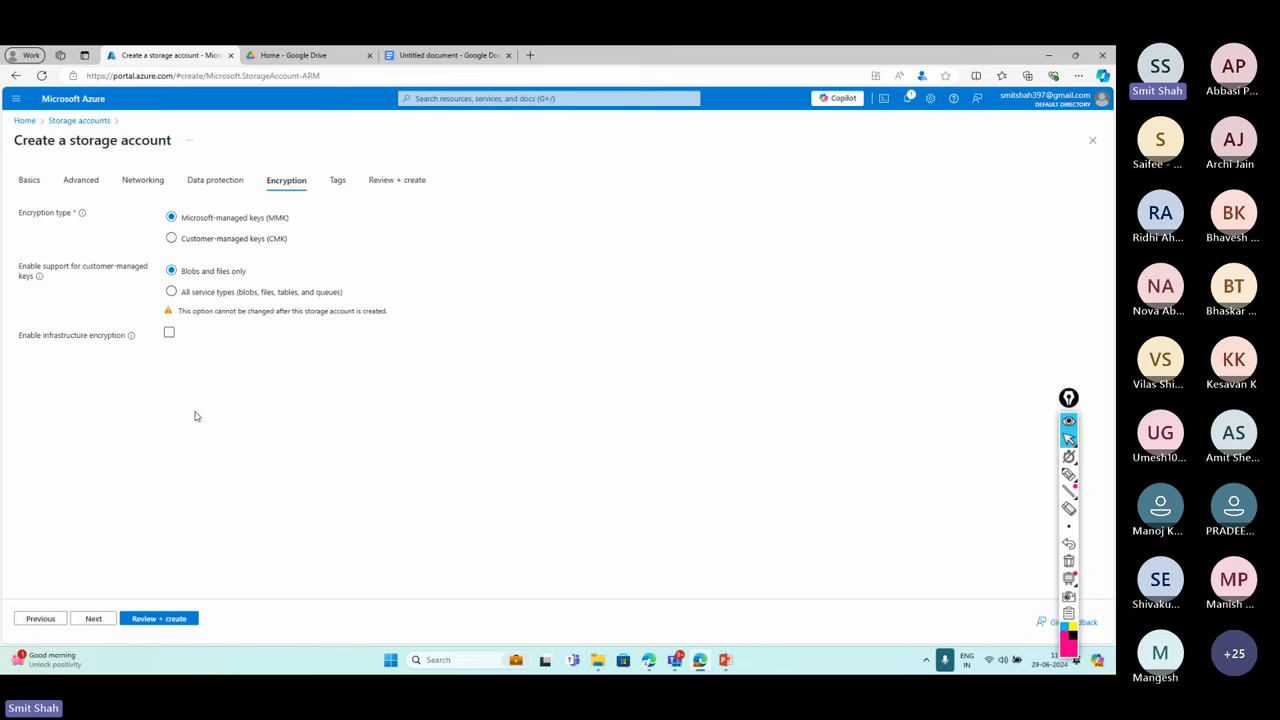
Annotate the customer-managed keys support options: Blobs and files only versus All service types
{"action": "mouse_move", "coordinate": [16, 256]}
{"action": "left_mouse_down"}
{"action": "mouse_move", "coordinate": [62, 285]}
{"action": "mouse_move", "coordinate": [149, 285]}
{"action": "left_mouse_up"}
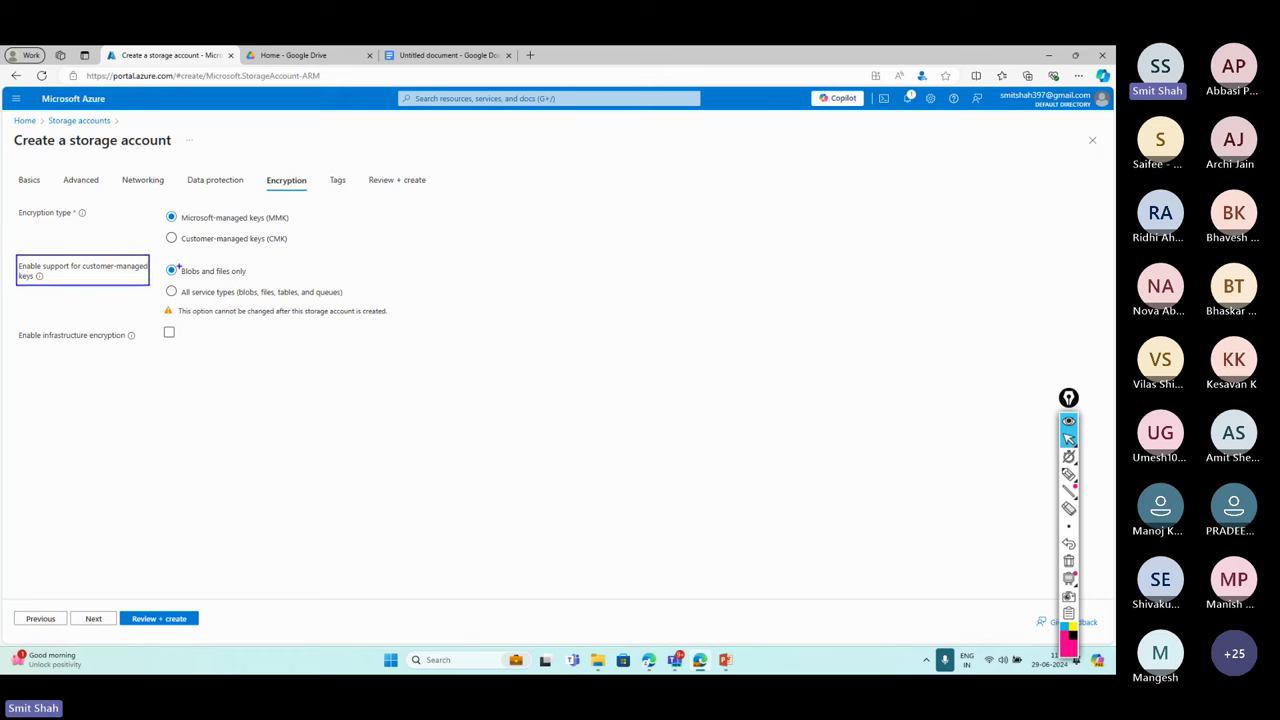
{"action": "left_click_drag", "start_coordinate": [162, 226], "coordinate": [318, 258]}
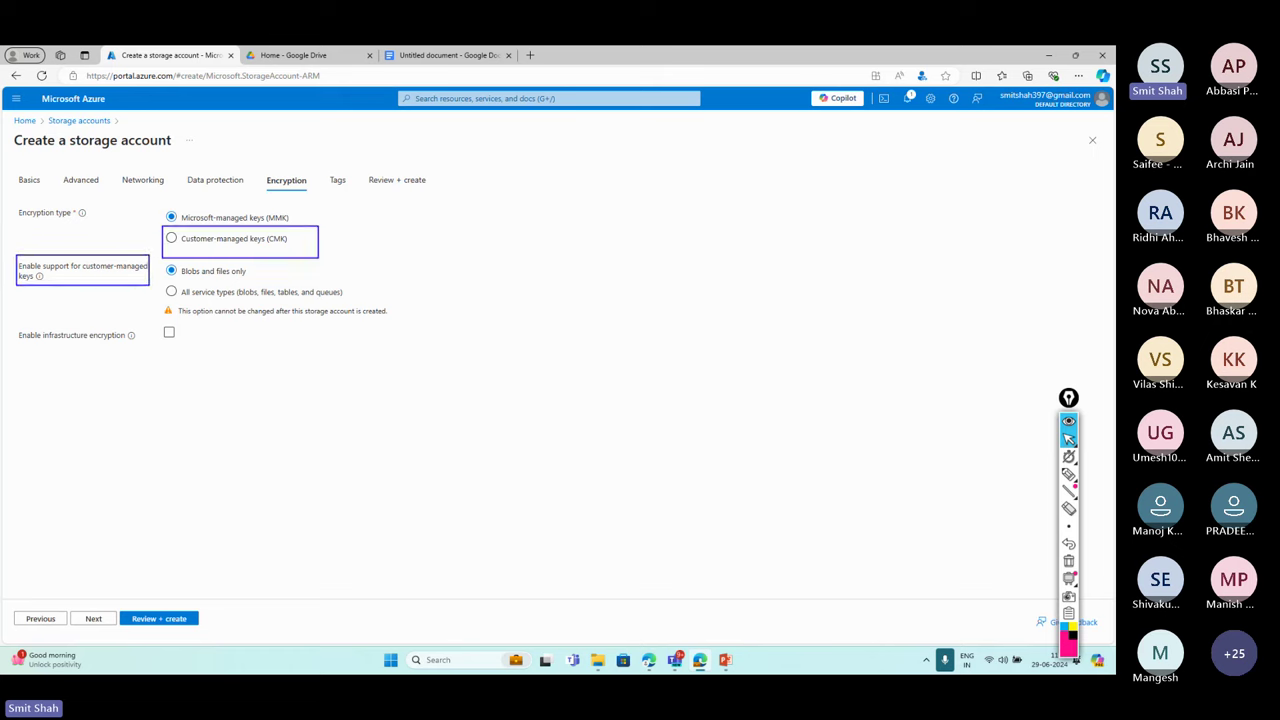
{"action": "key", "text": "ctrl+z"}
{"action": "mouse_move", "coordinate": [150, 266]}
{"action": "left_mouse_down"}
{"action": "mouse_move", "coordinate": [176, 250]}
{"action": "mouse_move", "coordinate": [214, 270]}
{"action": "left_mouse_up"}
{"action": "key", "text": "ctrl+z"}
{"action": "key", "text": "ctrl+z"}
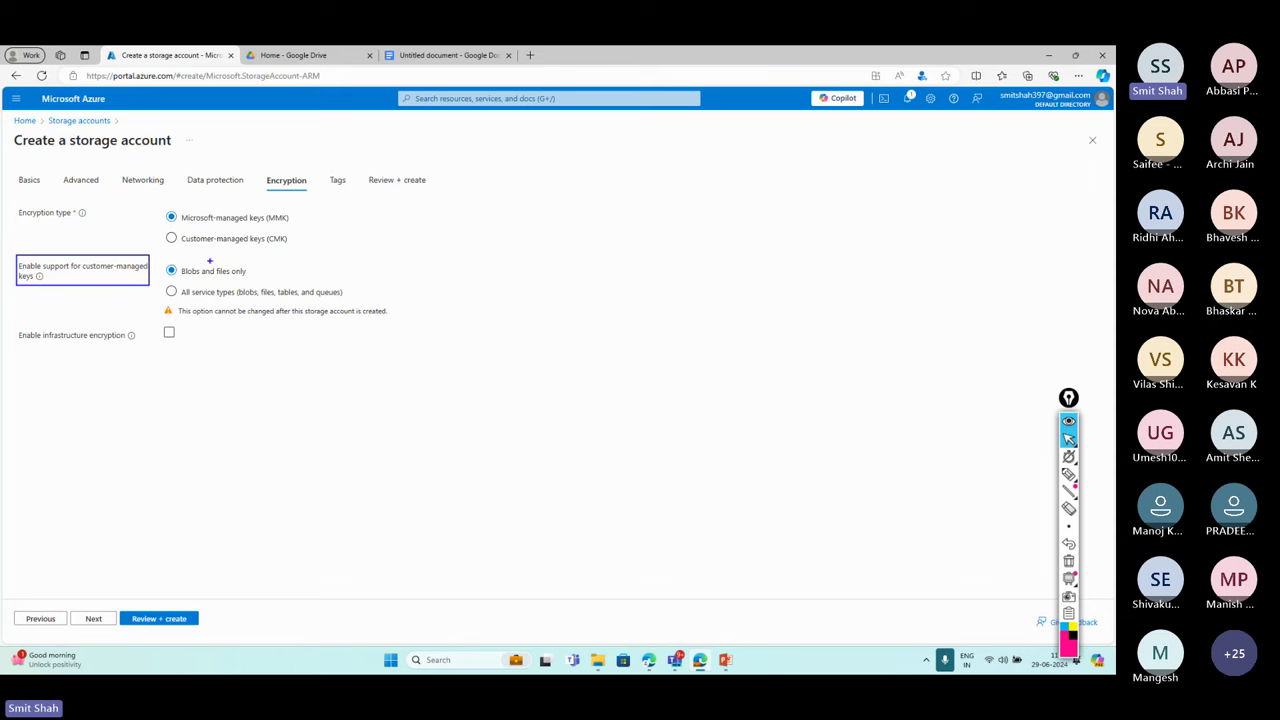
{"action": "key", "text": "ctrl+z"}
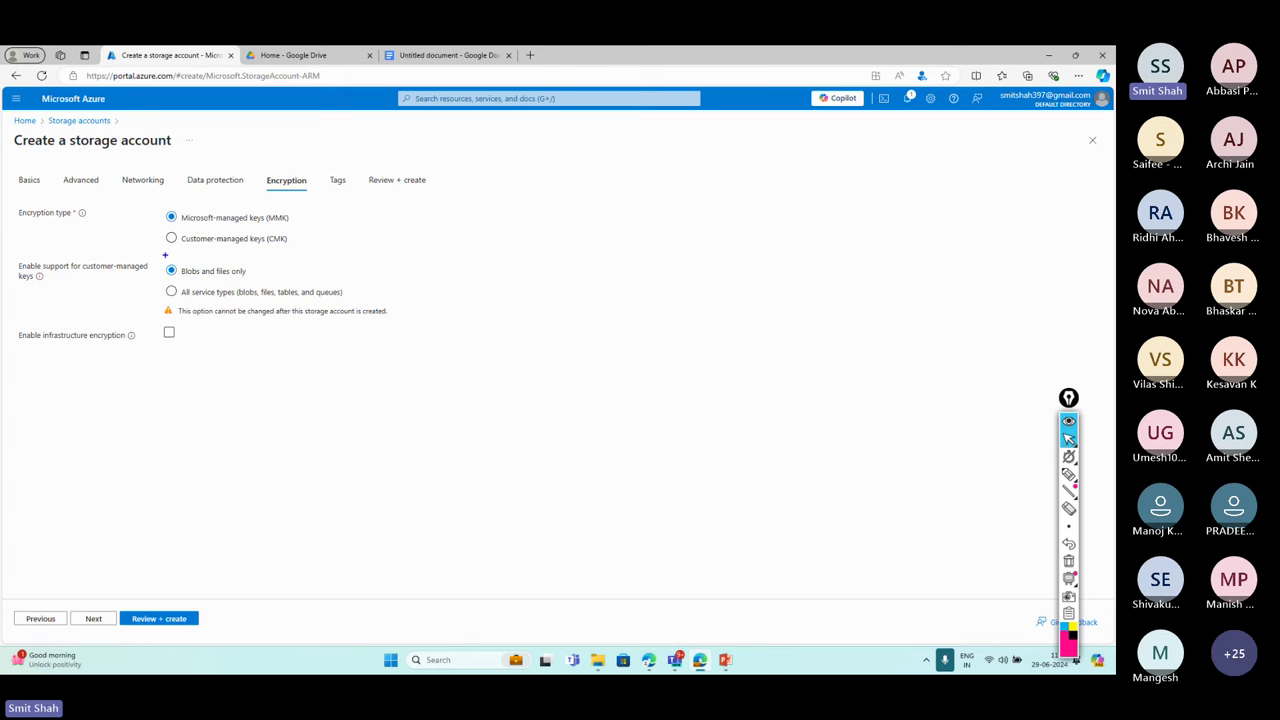
{"action": "left_click_drag", "start_coordinate": [160, 252], "coordinate": [256, 284]}
{"action": "left_click_drag", "start_coordinate": [160, 286], "coordinate": [349, 306]}
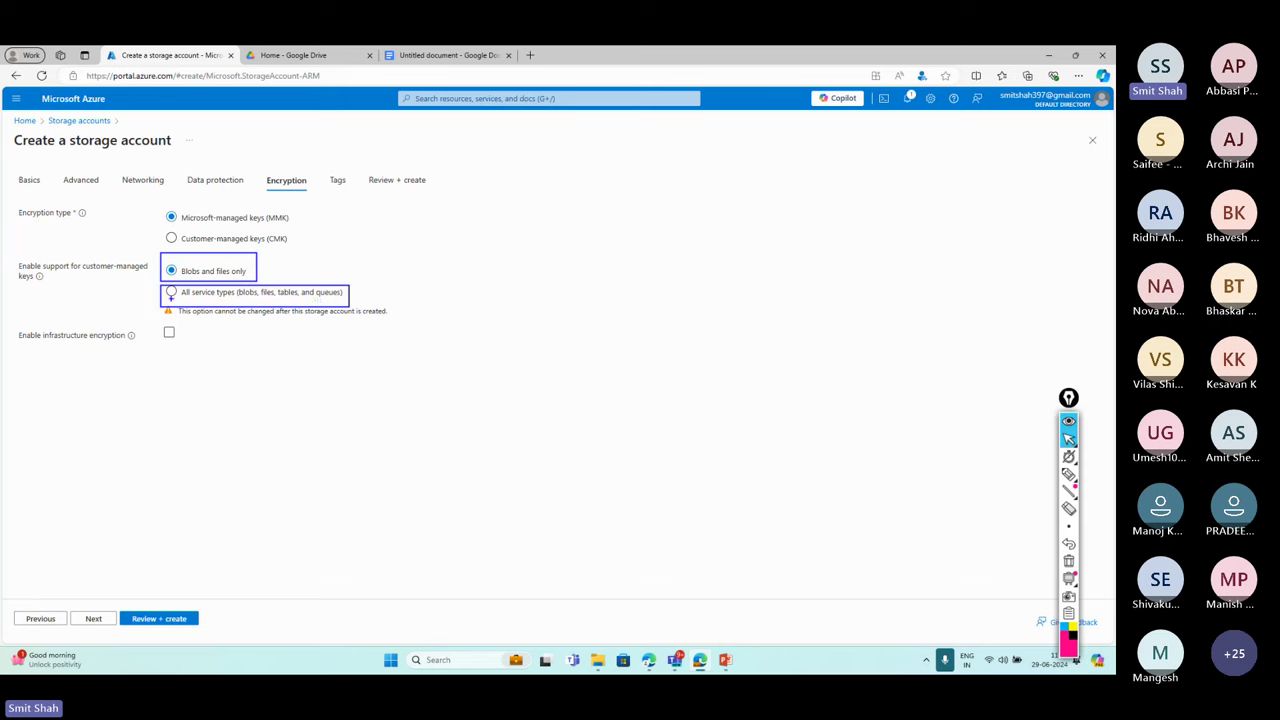
{"action": "key", "text": "Escape"}
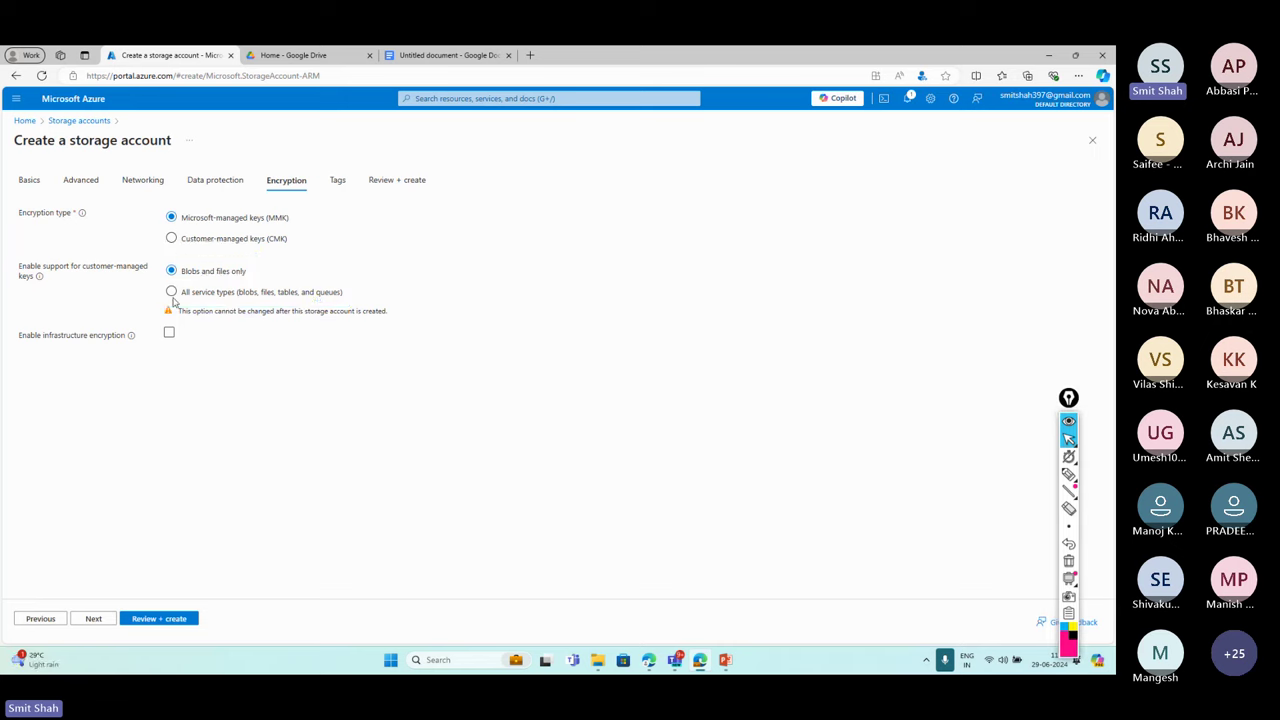
Highlight the remaining encryption settings, keeping Microsoft-managed keys, and continue to the Tags tab
{"action": "left_click_drag", "start_coordinate": [18, 258], "coordinate": [403, 299]}
{"action": "mouse_move", "coordinate": [295, 229]}
{"action": "left_mouse_down"}
{"action": "mouse_move", "coordinate": [170, 248]}
{"action": "mouse_move", "coordinate": [314, 242]}
{"action": "mouse_move", "coordinate": [295, 234]}
{"action": "left_mouse_up"}
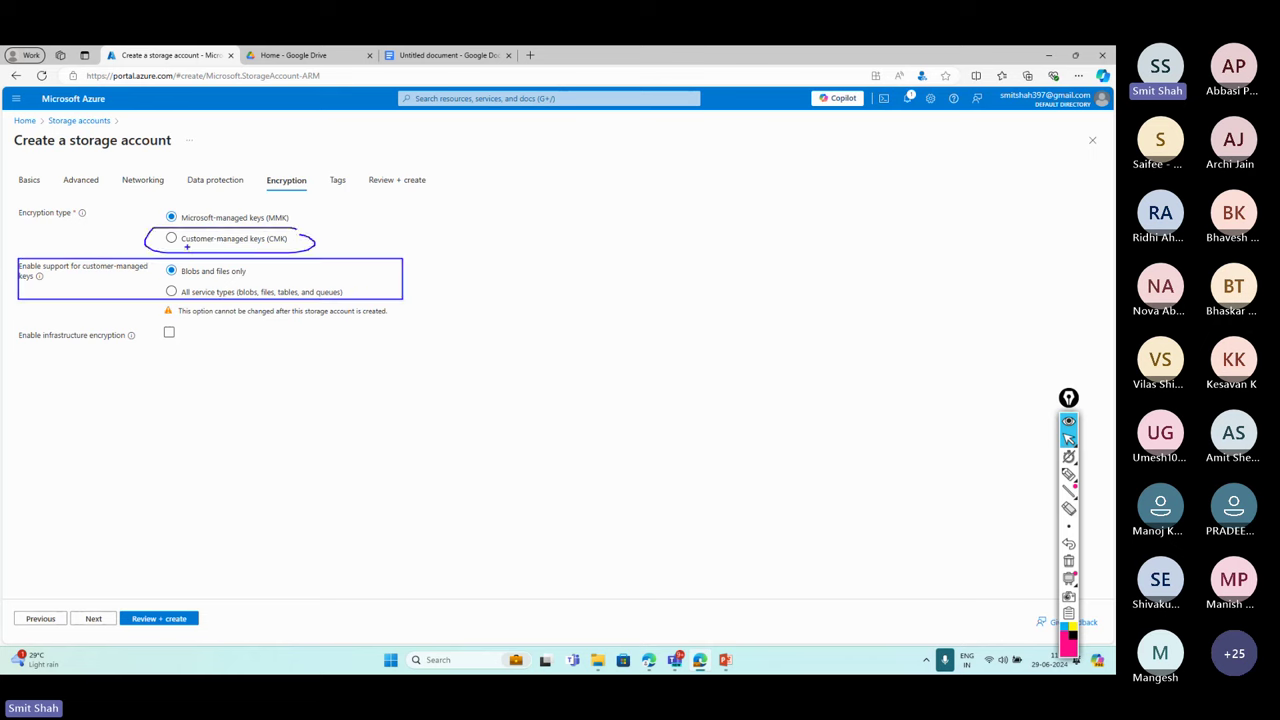
{"action": "key", "text": "Escape"}
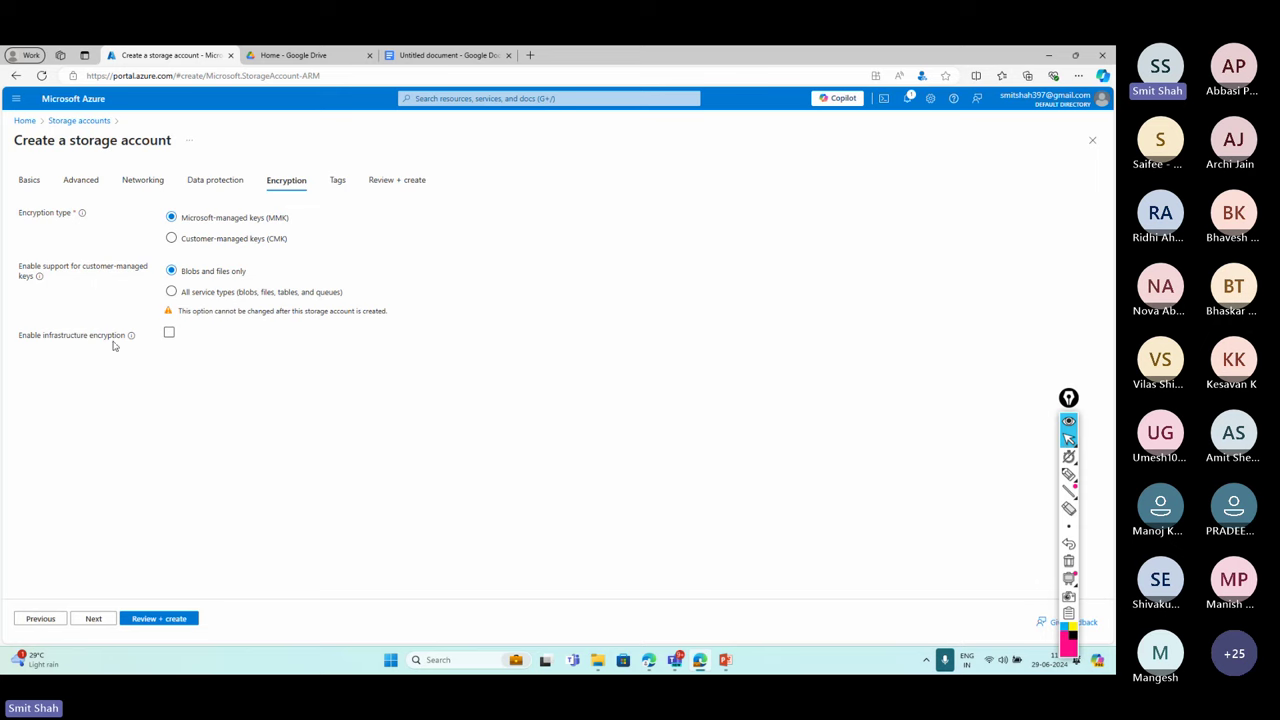
{"action": "mouse_move", "coordinate": [11, 321]}
{"action": "left_mouse_down"}
{"action": "mouse_move", "coordinate": [170, 364]}
{"action": "mouse_move", "coordinate": [266, 369]}
{"action": "left_mouse_up"}
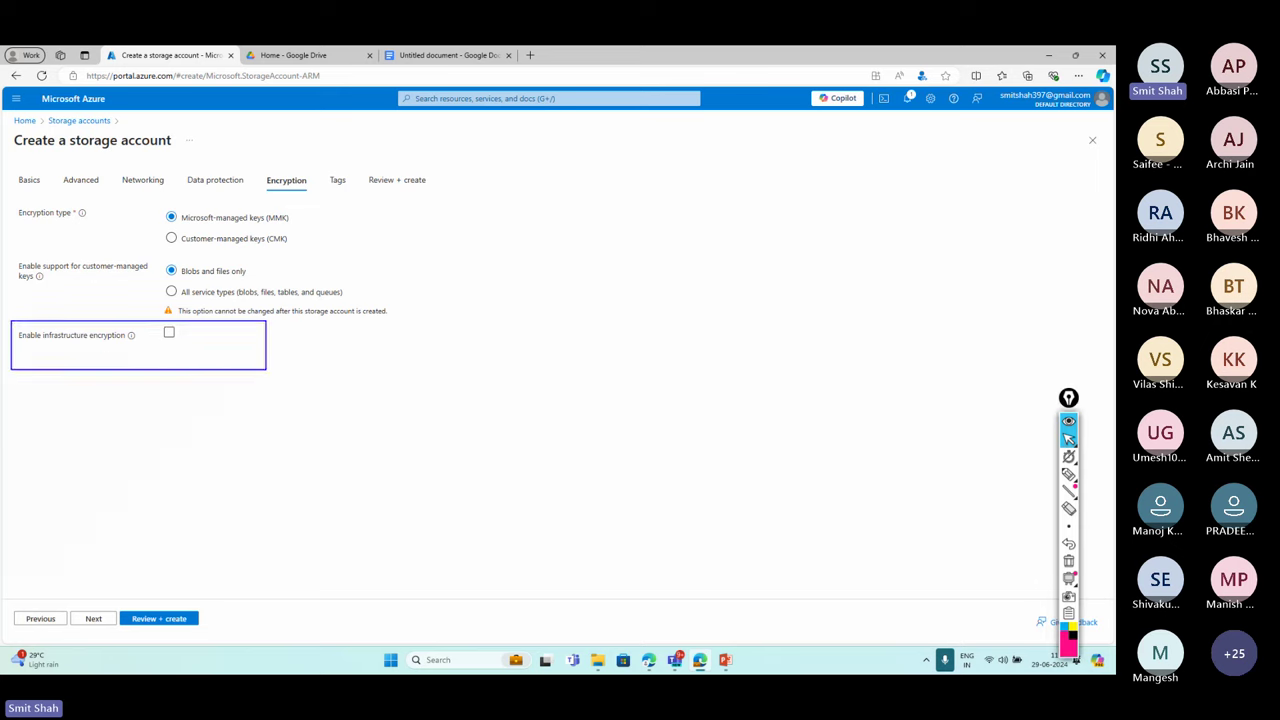
{"action": "key", "text": "Escape"}
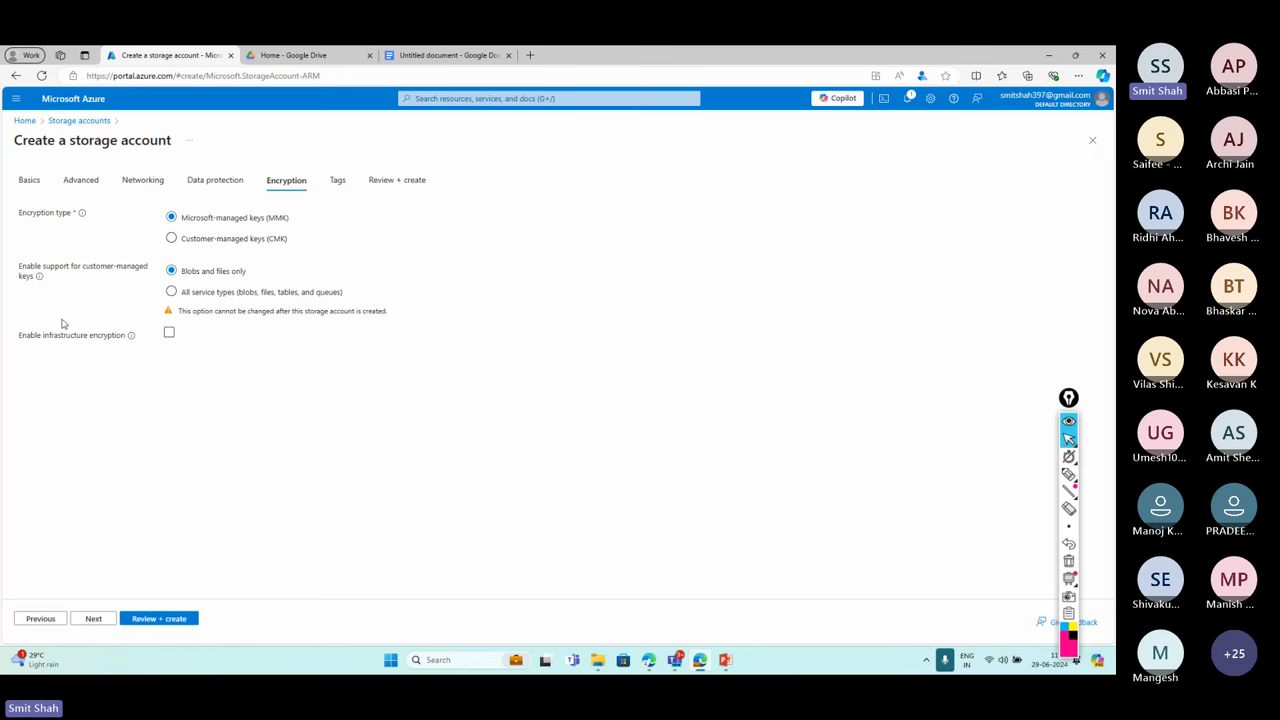
{"action": "left_click_drag", "start_coordinate": [19, 321], "coordinate": [270, 388]}
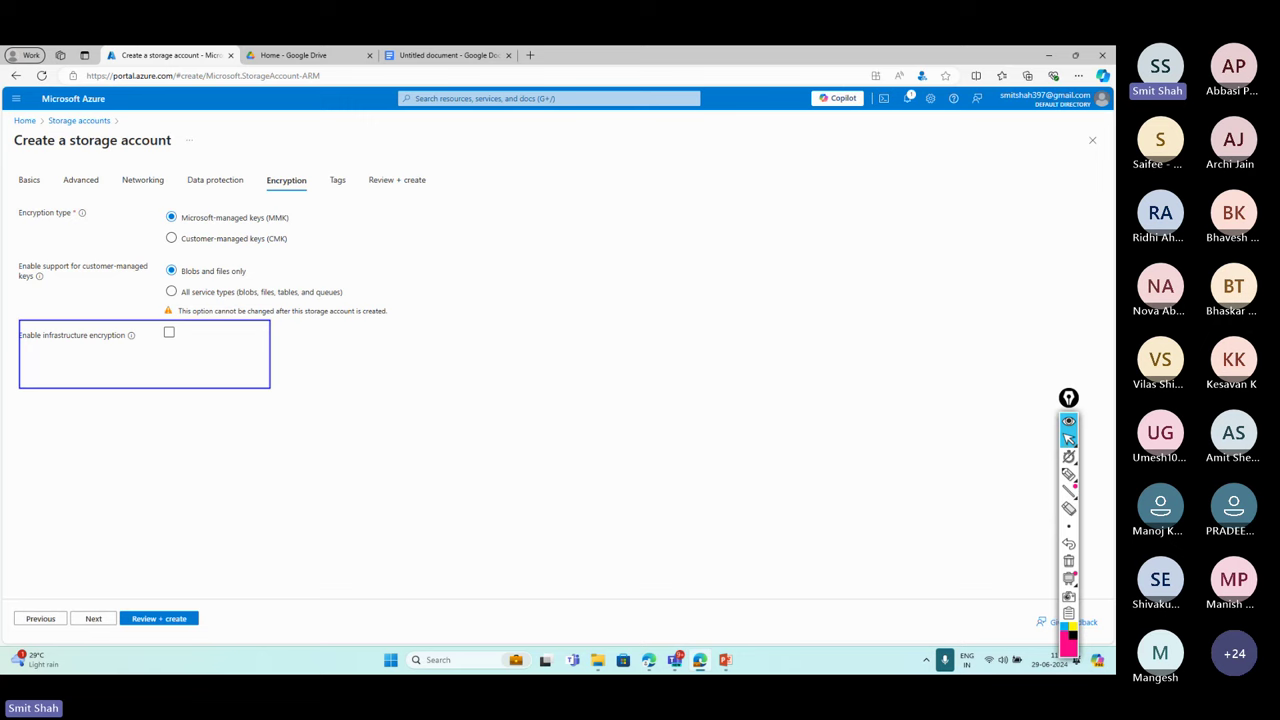
{"action": "left_click", "coordinate": [94, 619]}
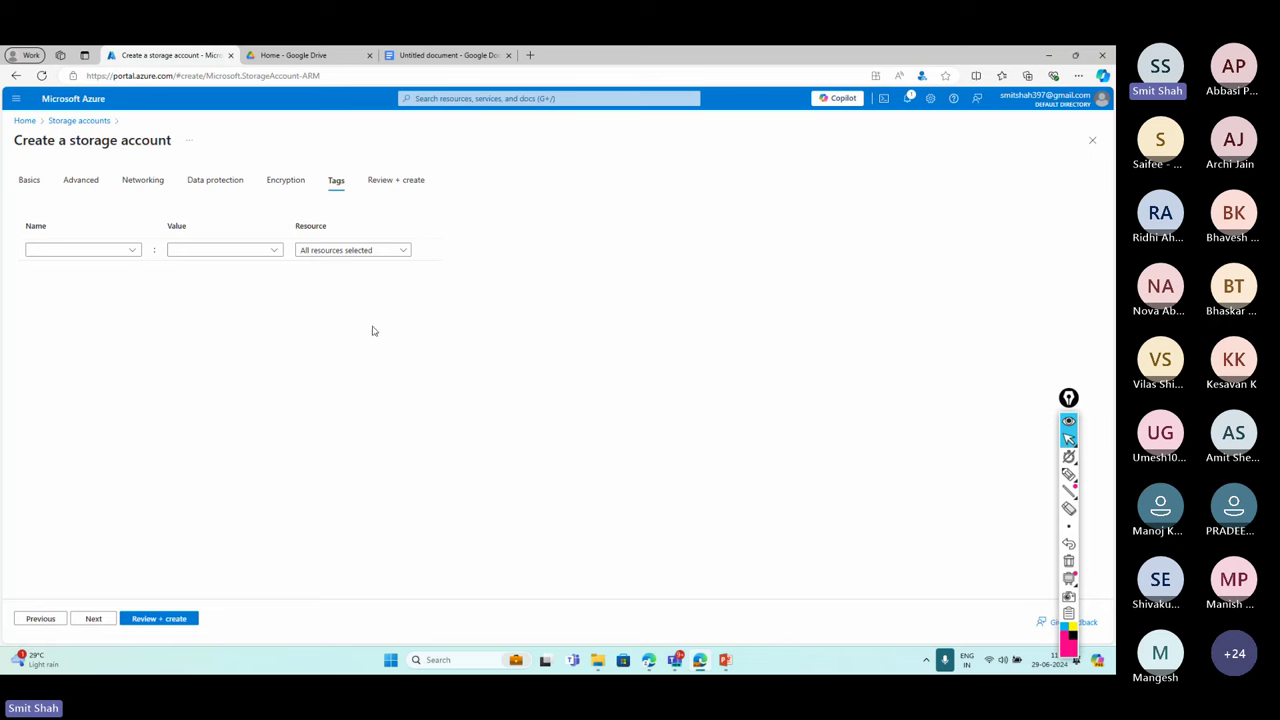
Add a tag with name 'purpose' and value 'testing'
{"action": "mouse_move", "coordinate": [16, 218]}
{"action": "left_mouse_down"}
{"action": "mouse_move", "coordinate": [100, 266]}
{"action": "mouse_move", "coordinate": [161, 276]}
{"action": "left_mouse_up"}
{"action": "left_click_drag", "start_coordinate": [170, 219], "coordinate": [292, 281]}
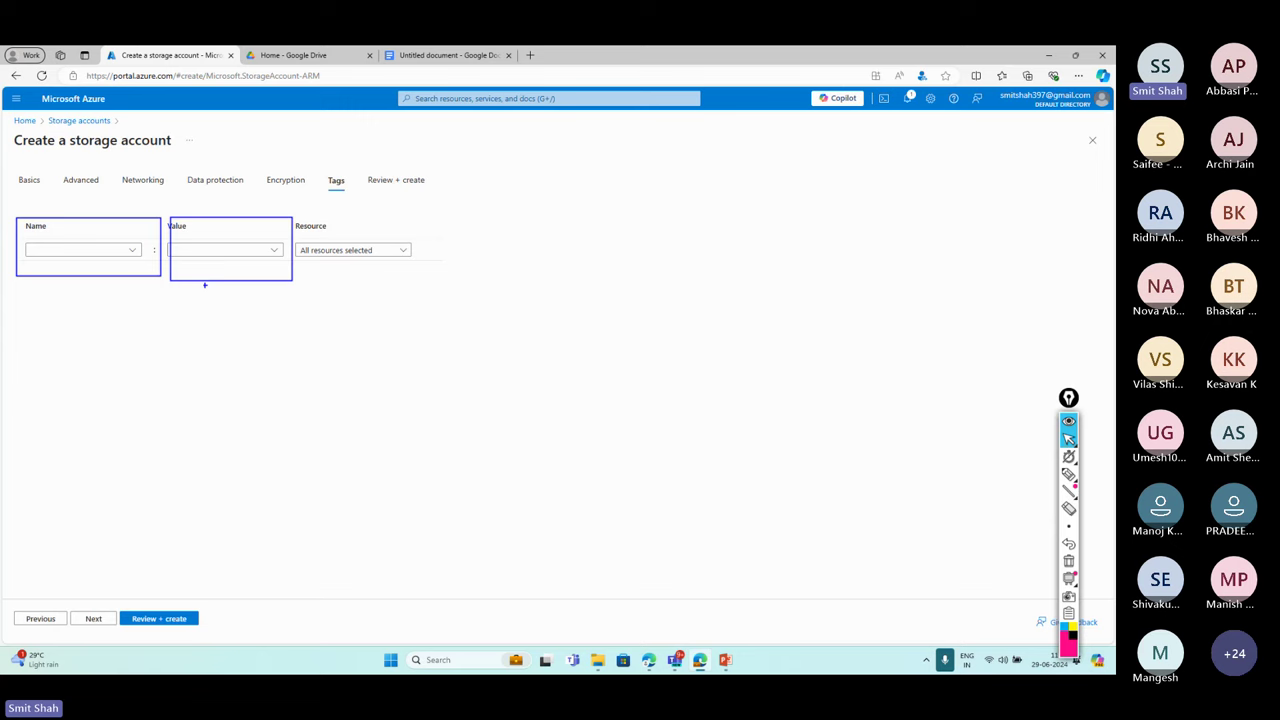
{"action": "left_click", "coordinate": [90, 248]}
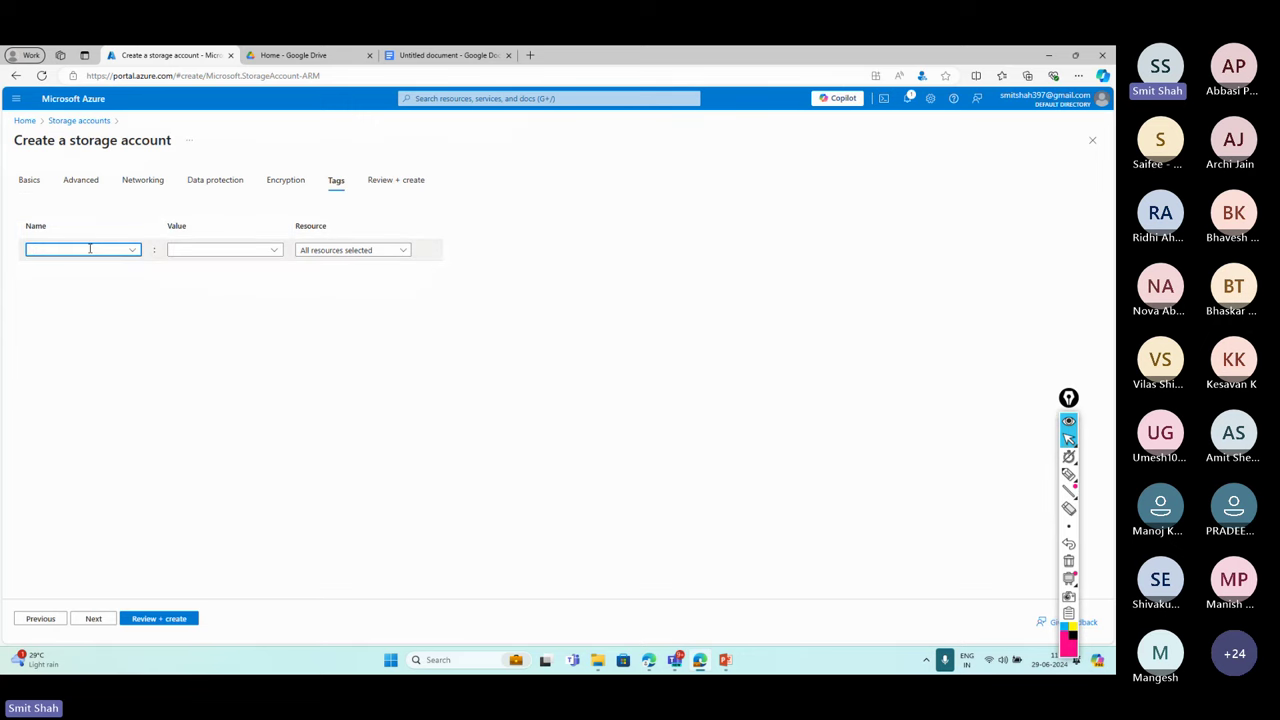
{"action": "type", "text": "purpose"}
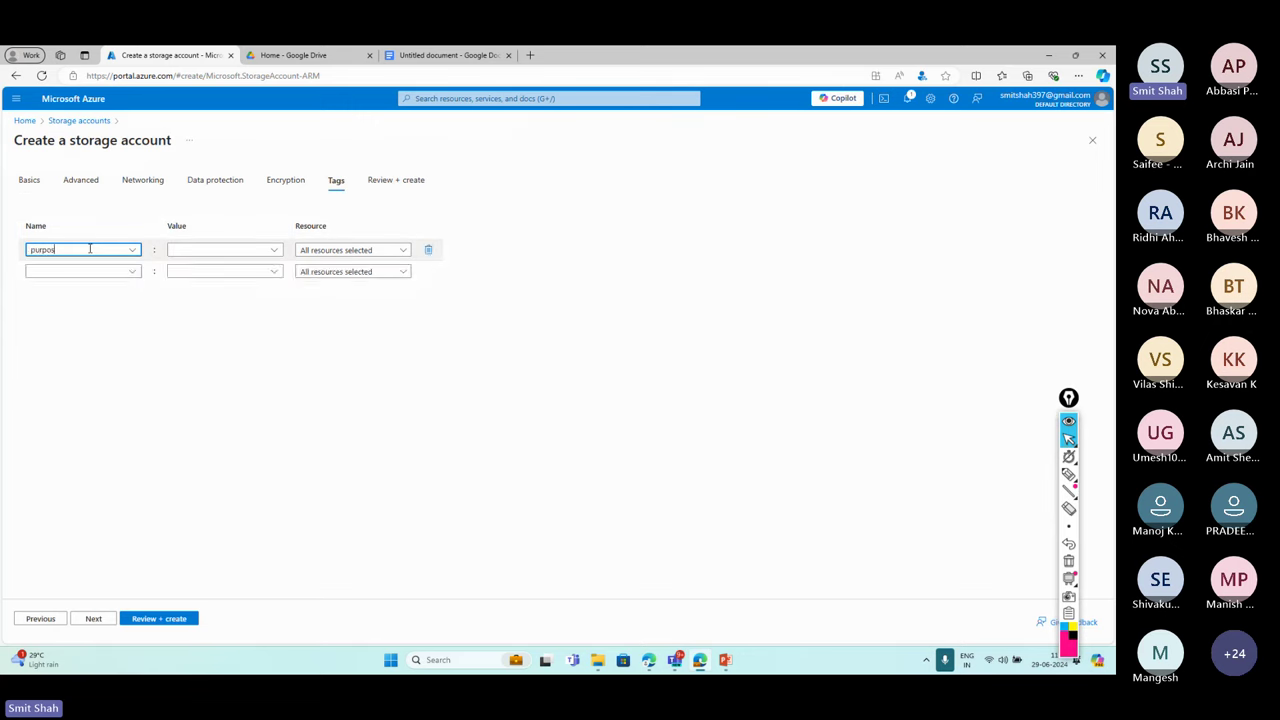
{"action": "left_click", "coordinate": [192, 247]}
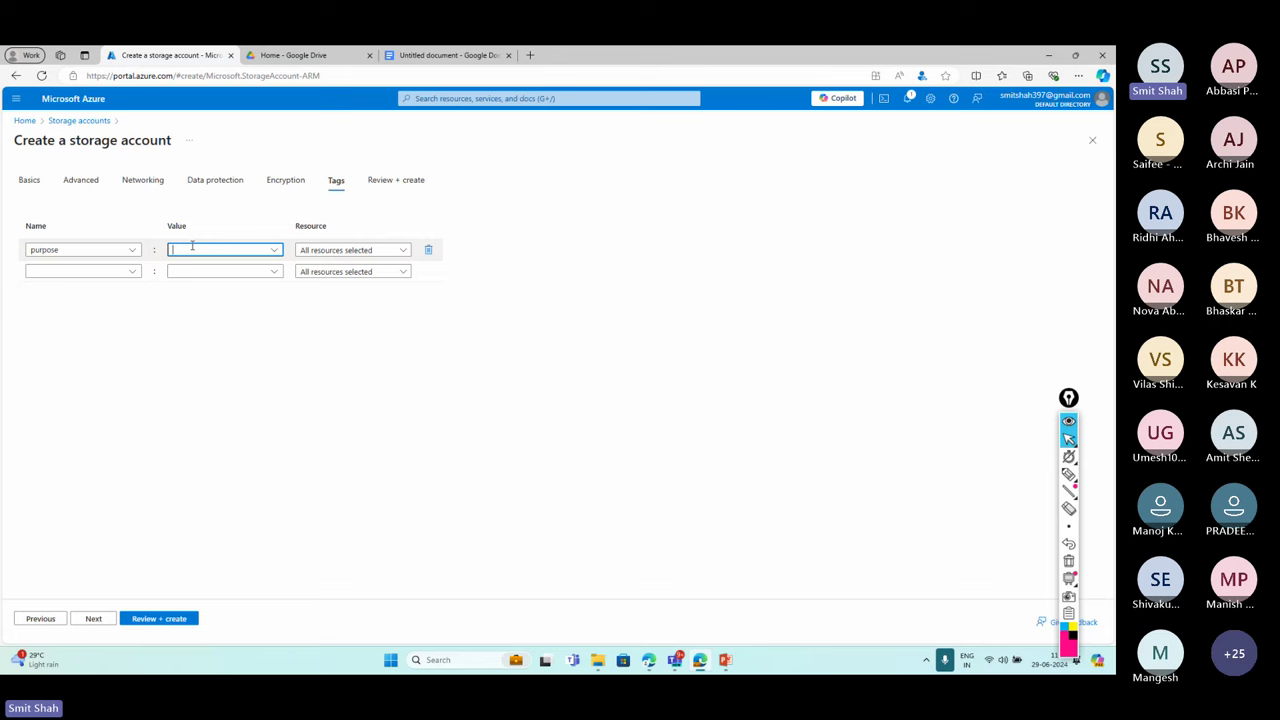
{"action": "type", "text": "testing"}
{"action": "left_click", "coordinate": [371, 378]}
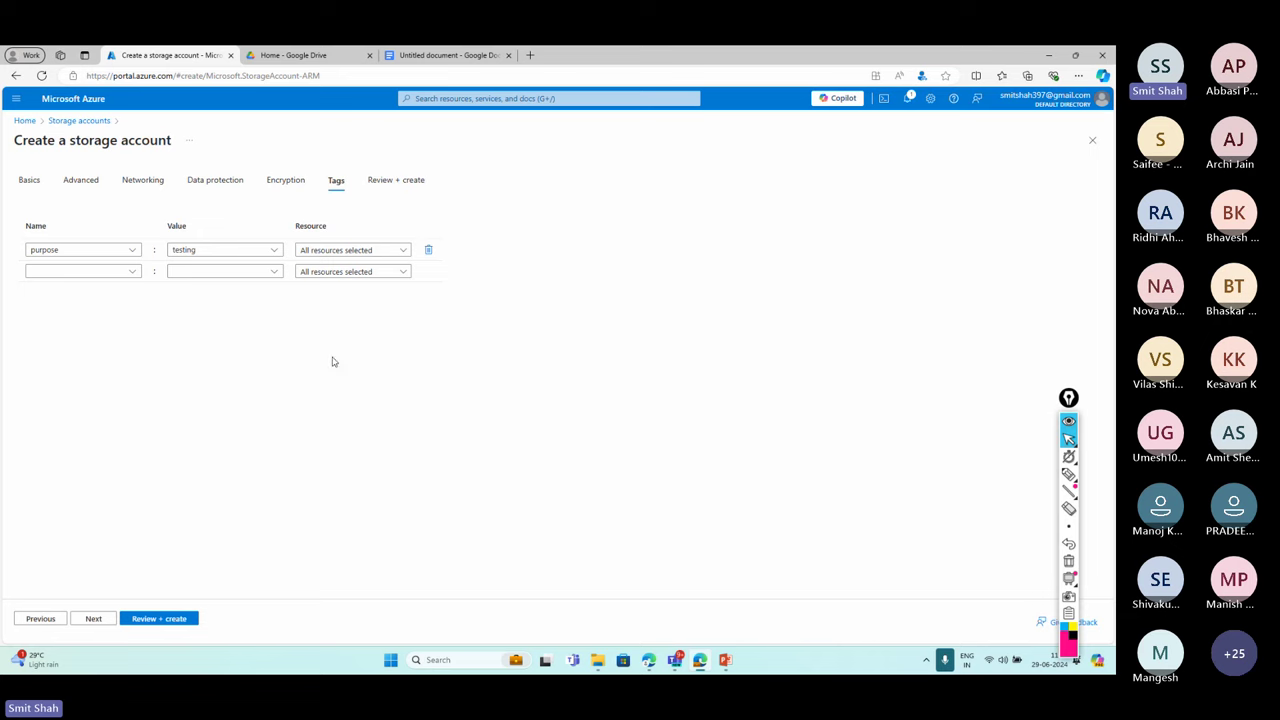
Delete the purpose/testing tag and proceed to Review + create validation
{"action": "left_click", "coordinate": [71, 250]}
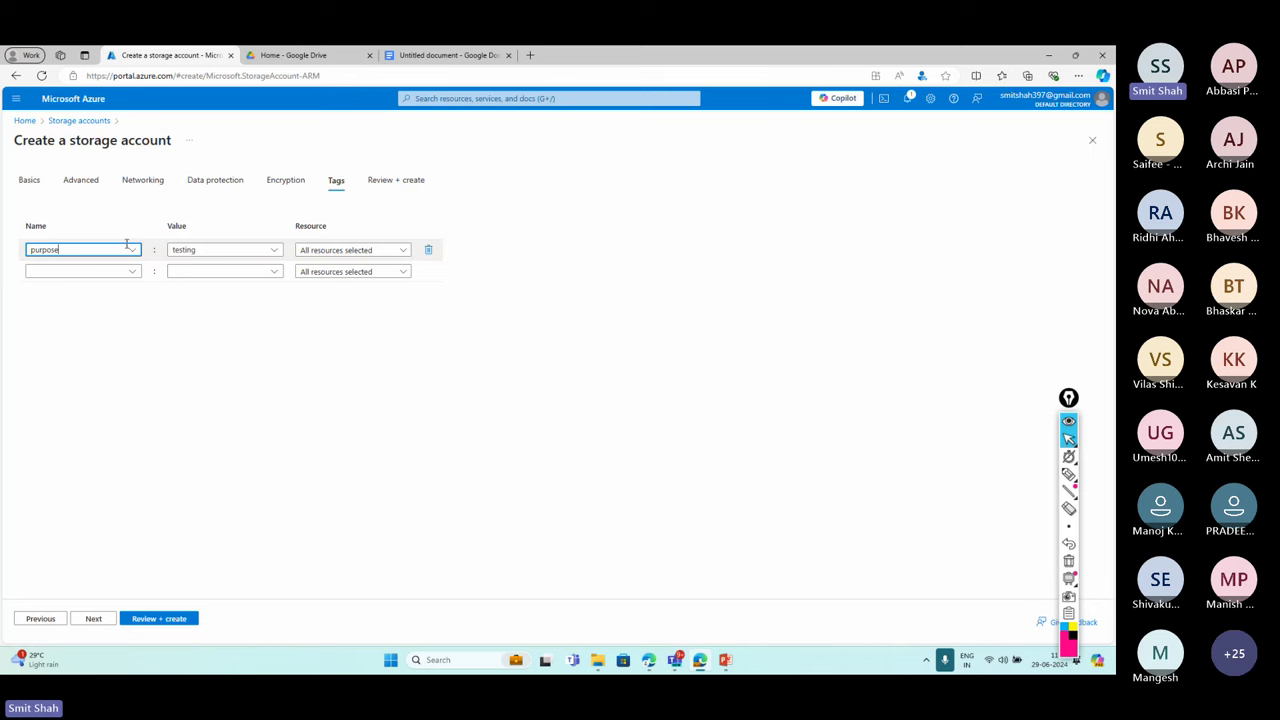
{"action": "double_click", "coordinate": [184, 249]}
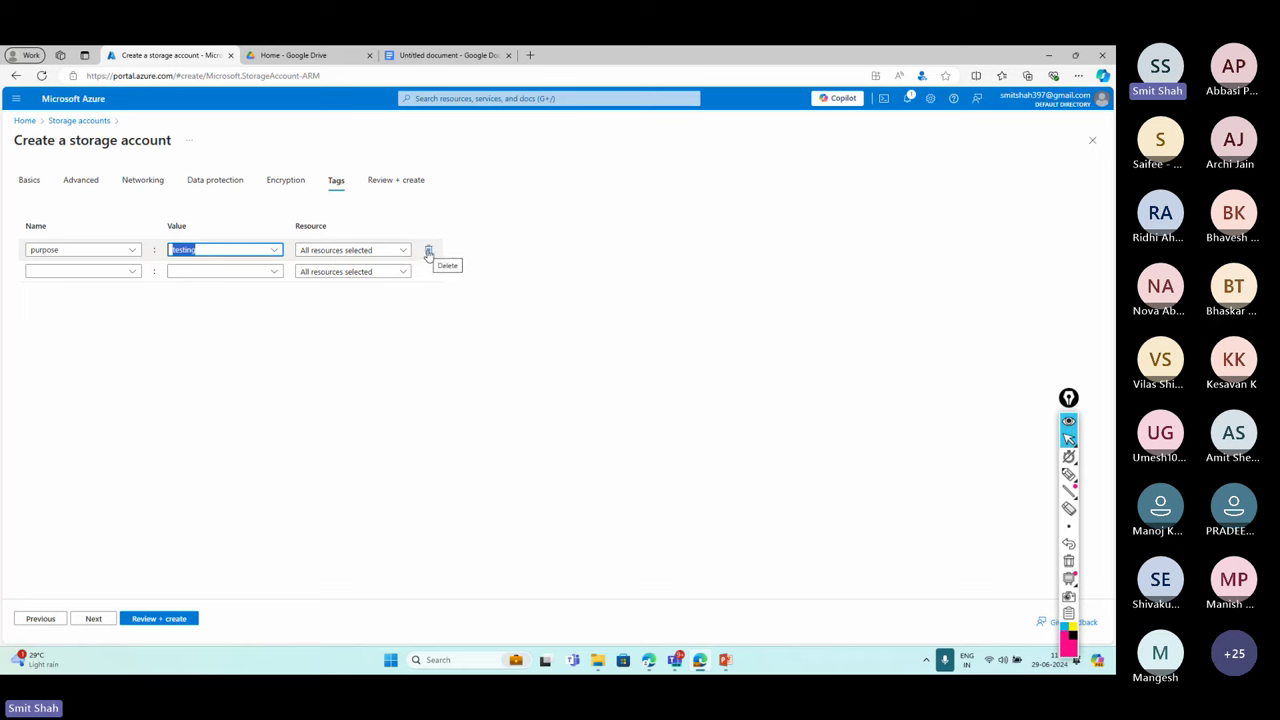
{"action": "left_click", "coordinate": [428, 251]}
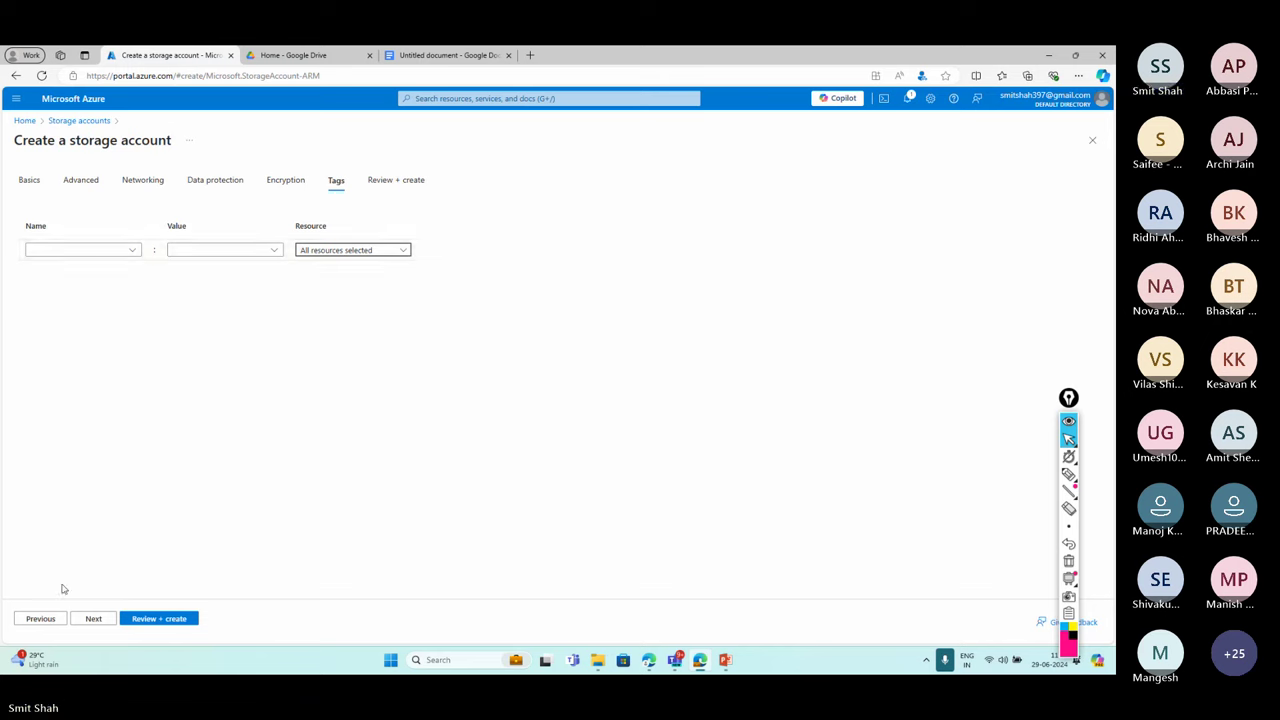
{"action": "left_click", "coordinate": [93, 620]}
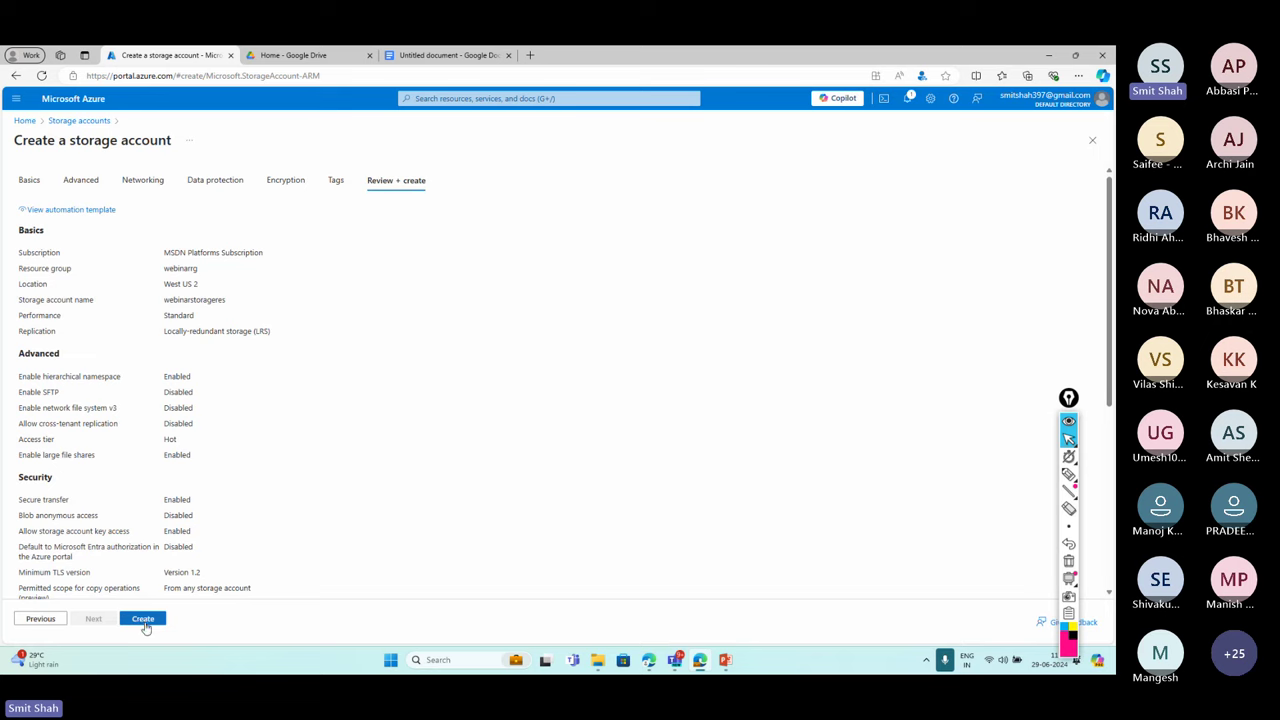
Create the webinarstorageres storage account from the Review + create tab
{"action": "left_click", "coordinate": [146, 624]}
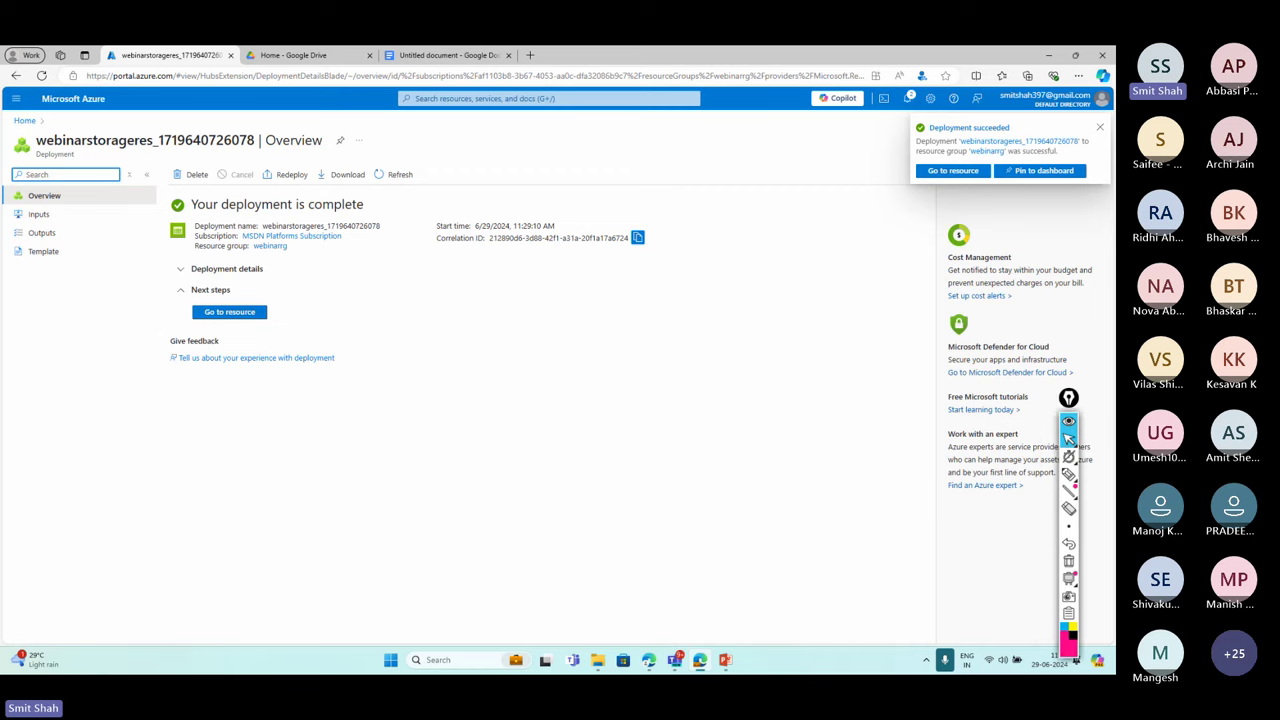
Annotate the deployment overview until webinarstorageres reports the deployment complete
{"action": "mouse_move", "coordinate": [526, 404]}
{"action": "left_mouse_down"}
{"action": "mouse_move", "coordinate": [548, 441]}
{"action": "mouse_move", "coordinate": [612, 410]}
{"action": "mouse_move", "coordinate": [620, 426]}
{"action": "mouse_move", "coordinate": [805, 390]}
{"action": "mouse_move", "coordinate": [796, 410]}
{"action": "mouse_move", "coordinate": [818, 408]}
{"action": "mouse_move", "coordinate": [896, 369]}
{"action": "mouse_move", "coordinate": [886, 398]}
{"action": "mouse_move", "coordinate": [922, 380]}
{"action": "left_mouse_up"}
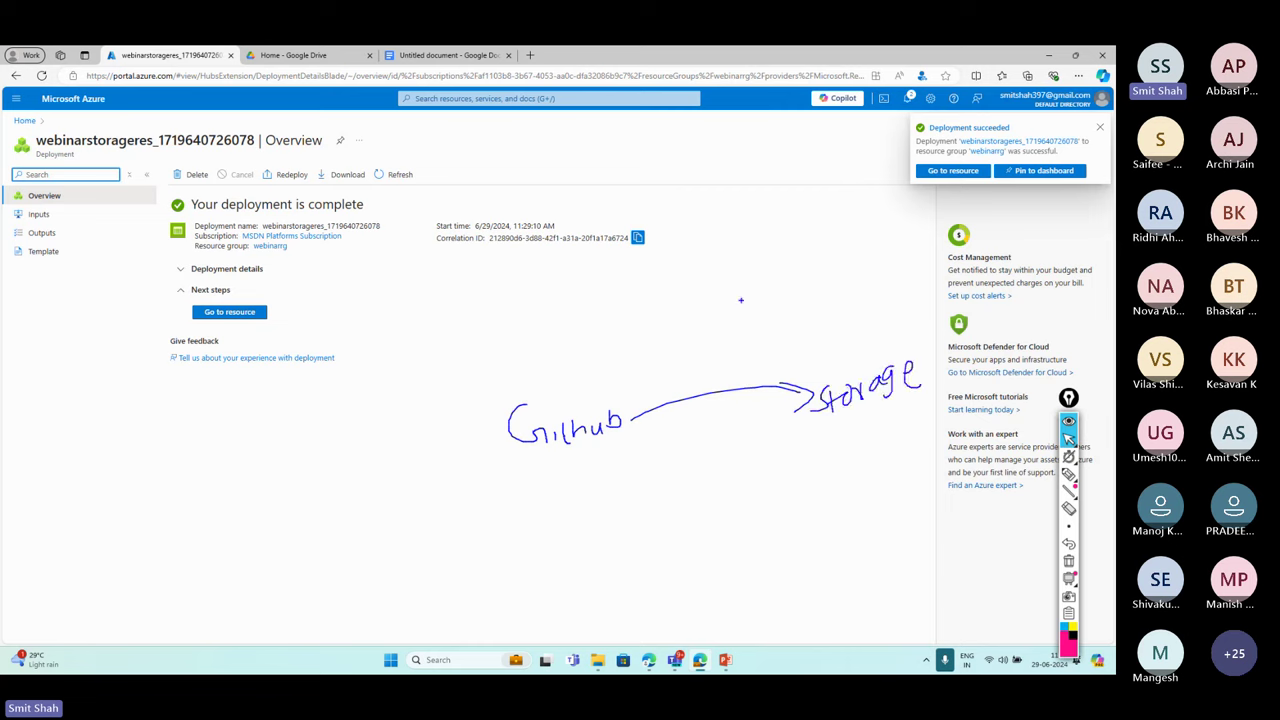
{"action": "mouse_move", "coordinate": [628, 266]}
{"action": "left_mouse_down"}
{"action": "mouse_move", "coordinate": [637, 247]}
{"action": "mouse_move", "coordinate": [647, 266]}
{"action": "left_mouse_up"}
{"action": "mouse_move", "coordinate": [632, 258]}
{"action": "left_mouse_down"}
{"action": "mouse_move", "coordinate": [672, 264]}
{"action": "mouse_move", "coordinate": [771, 242]}
{"action": "mouse_move", "coordinate": [806, 256]}
{"action": "mouse_move", "coordinate": [834, 238]}
{"action": "mouse_move", "coordinate": [846, 252]}
{"action": "mouse_move", "coordinate": [860, 218]}
{"action": "mouse_move", "coordinate": [885, 230]}
{"action": "left_mouse_up"}
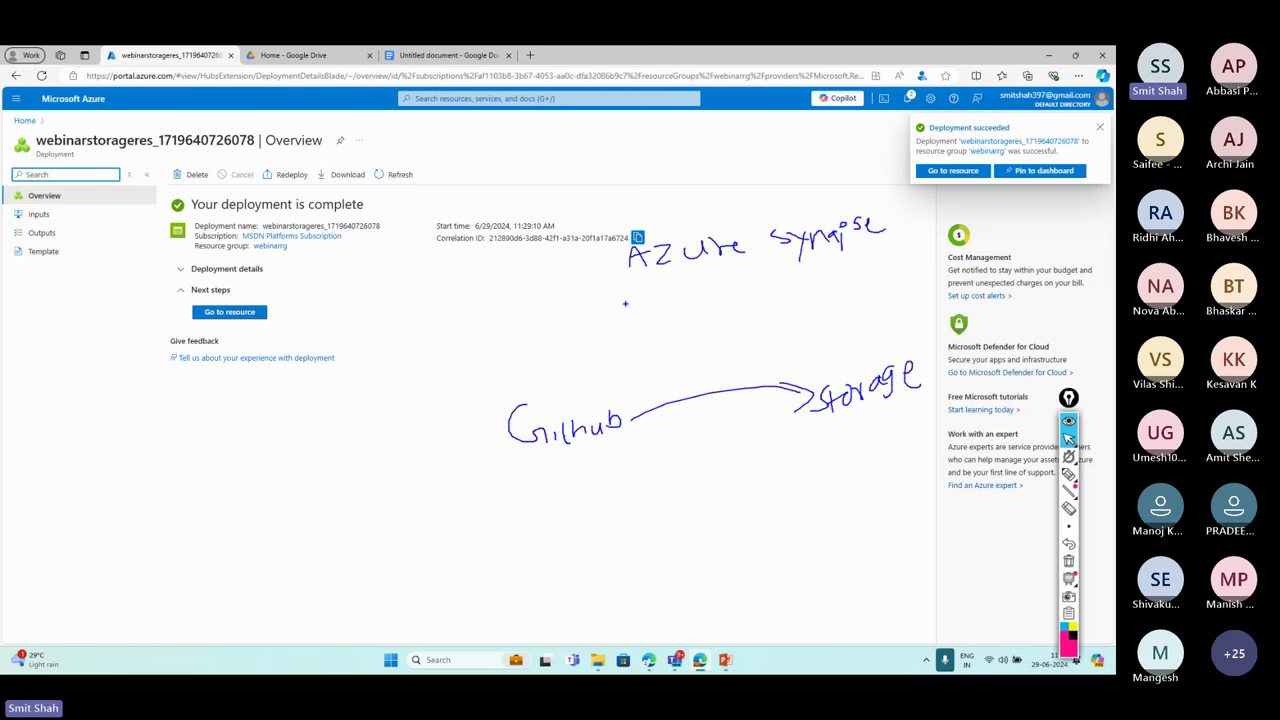
{"action": "key", "text": "Escape"}
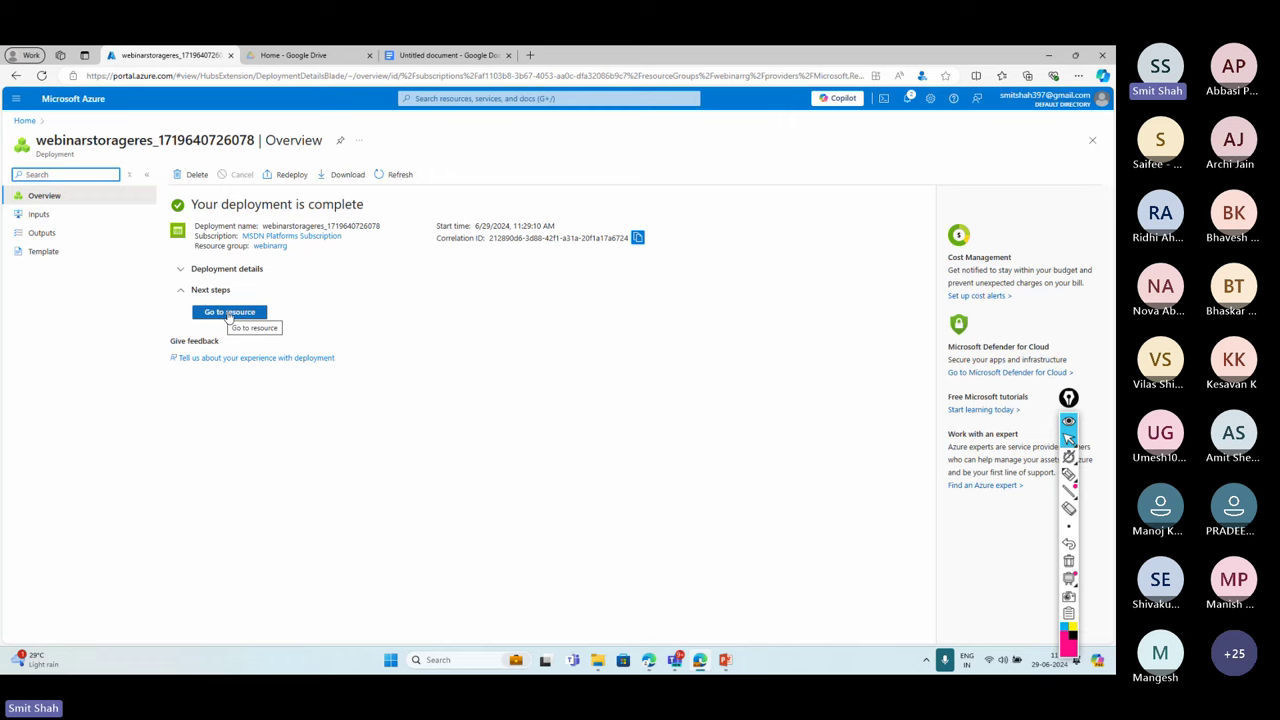
Open the webinarstorageres resource, dismiss the service menu tip, and expand Data storage
{"action": "left_click", "coordinate": [229, 313]}
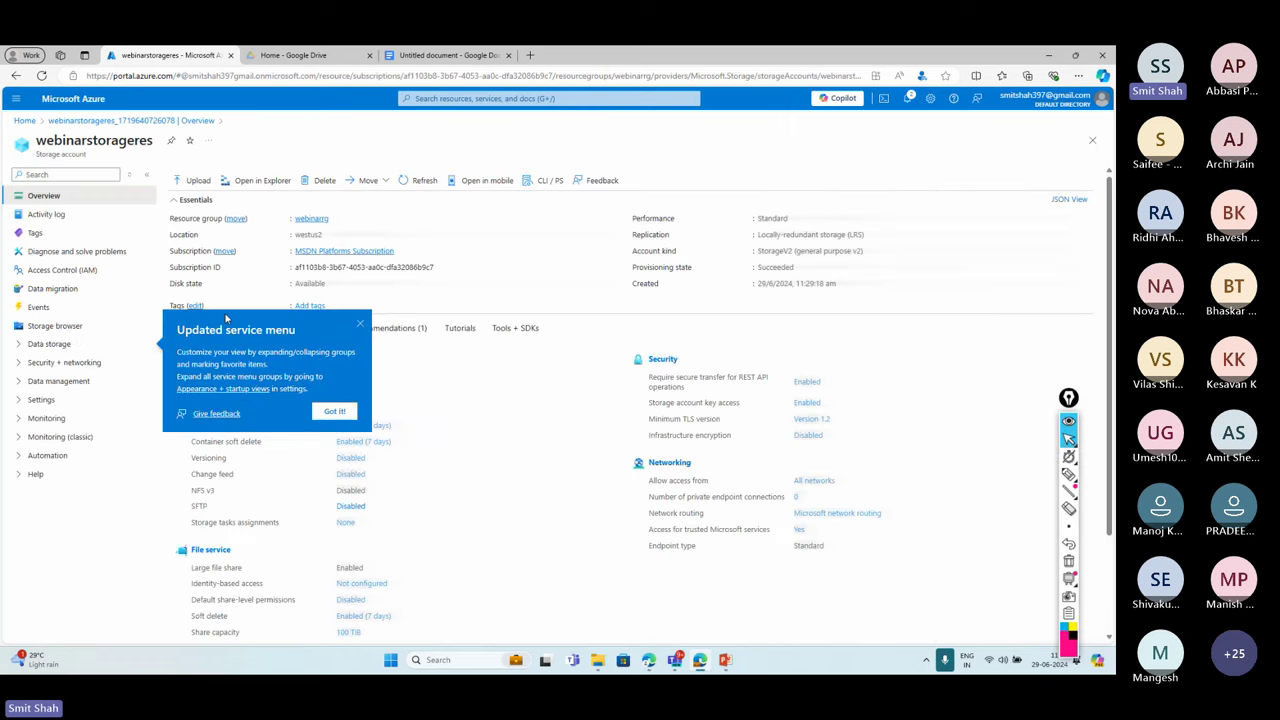
{"action": "left_click", "coordinate": [358, 326]}
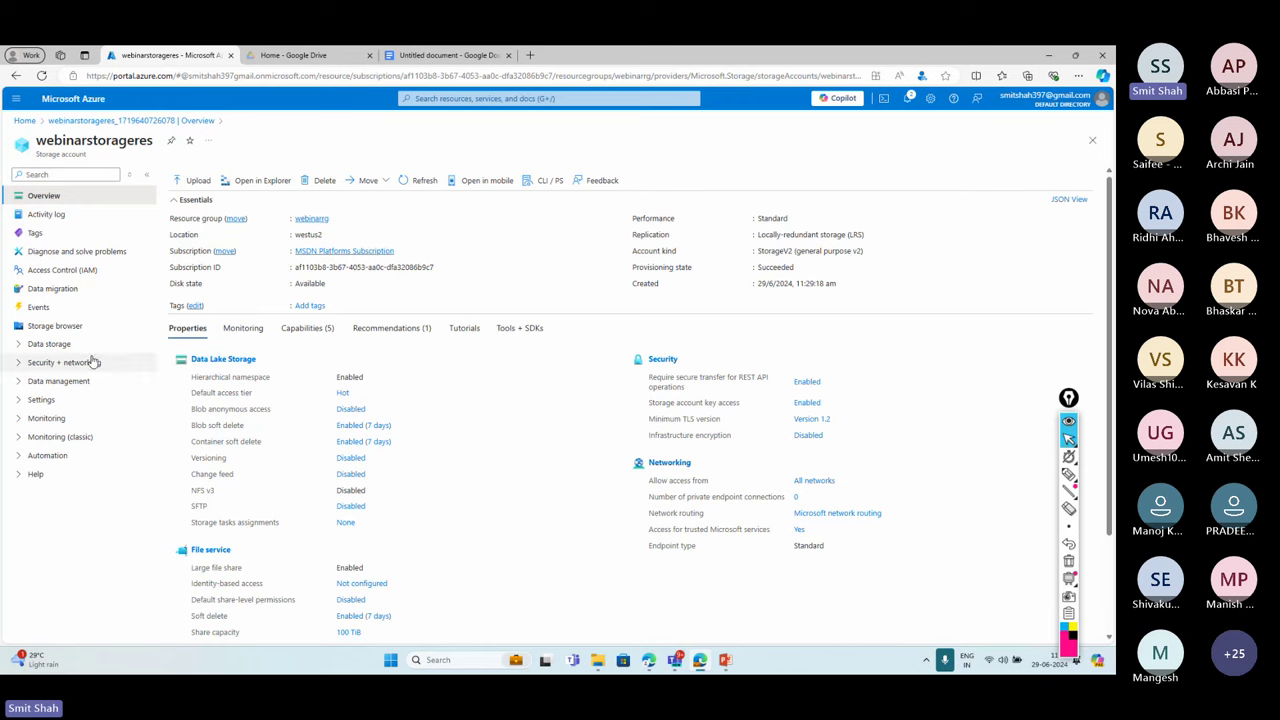
{"action": "left_click", "coordinate": [20, 349]}
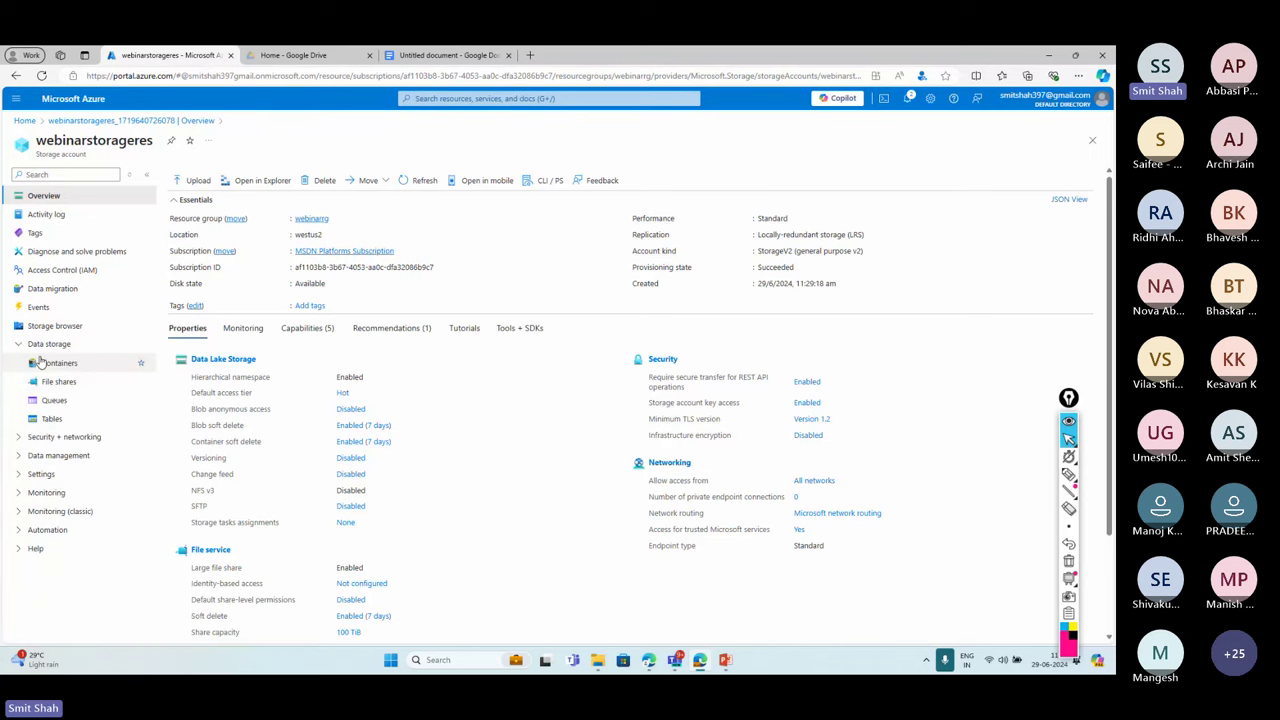
Create a private blob container named 'data' under Containers
{"action": "left_click", "coordinate": [38, 362]}
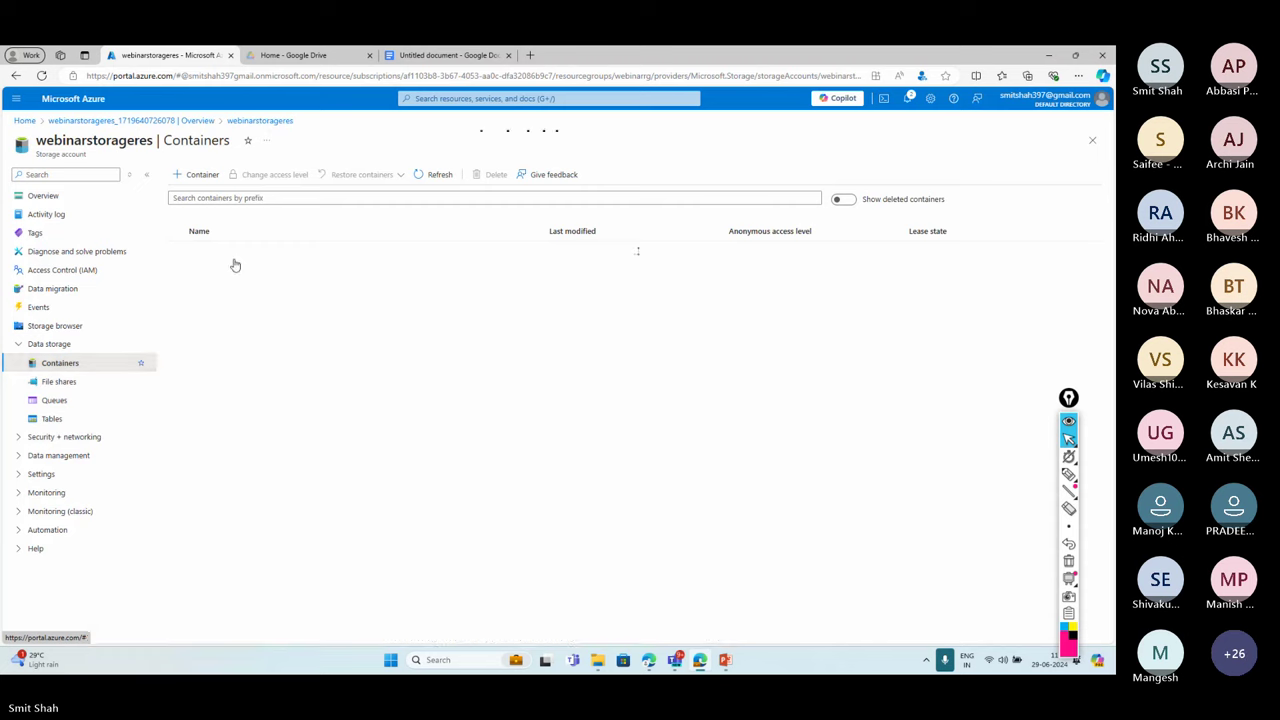
{"action": "left_click", "coordinate": [197, 175]}
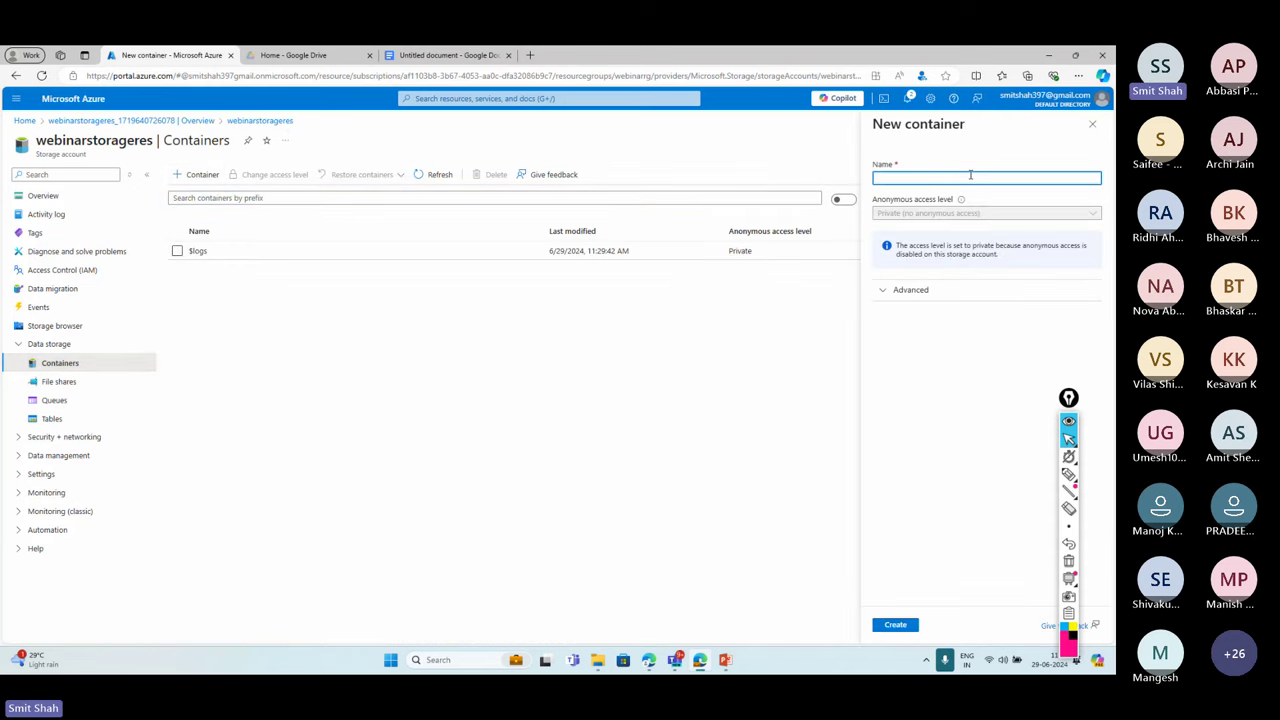
{"action": "type", "text": "data"}
{"action": "left_click", "coordinate": [895, 624]}
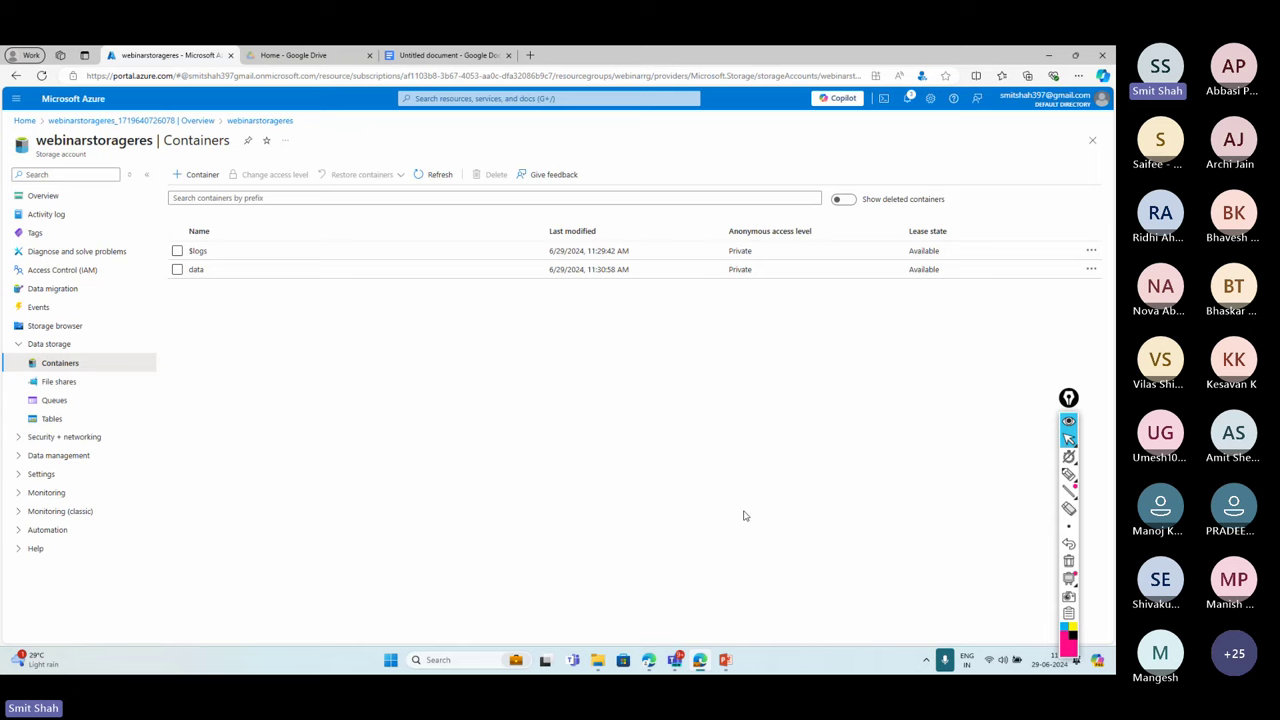
Open the data container and dismiss the view customization tip
{"action": "left_click", "coordinate": [196, 270]}
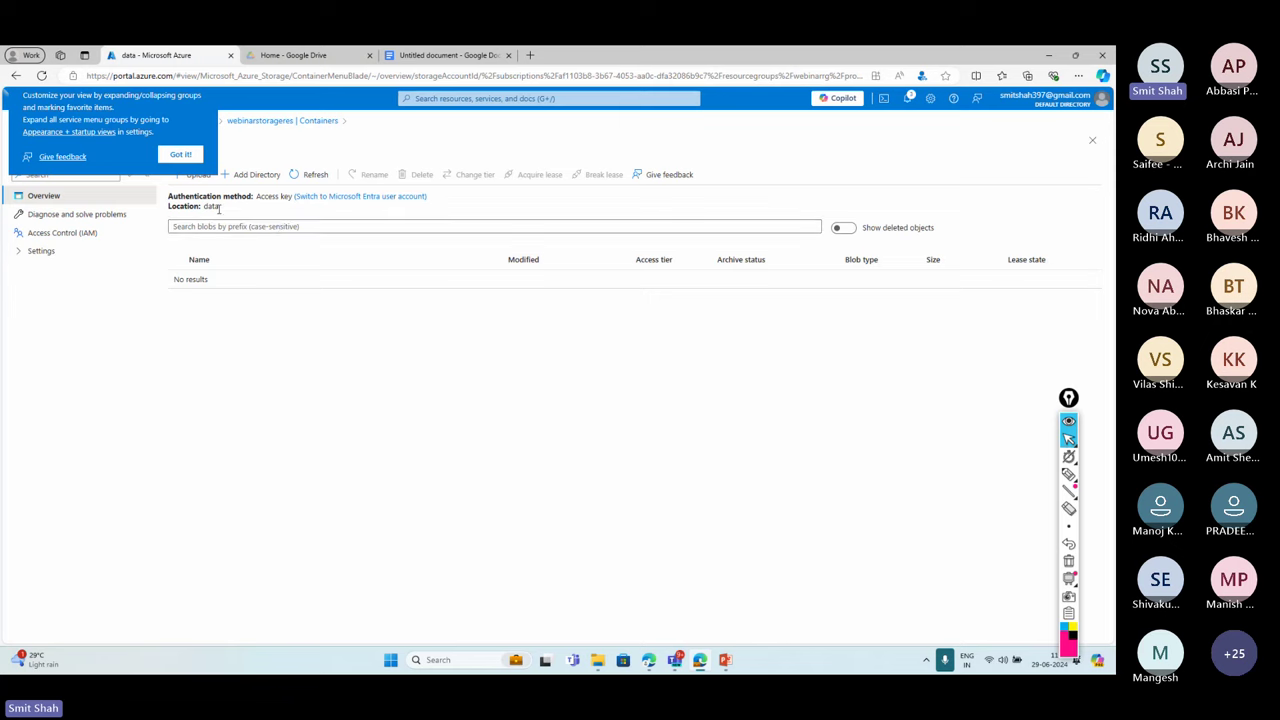
{"action": "left_click", "coordinate": [219, 205]}
{"action": "left_click_drag", "start_coordinate": [210, 206], "coordinate": [219, 206]}
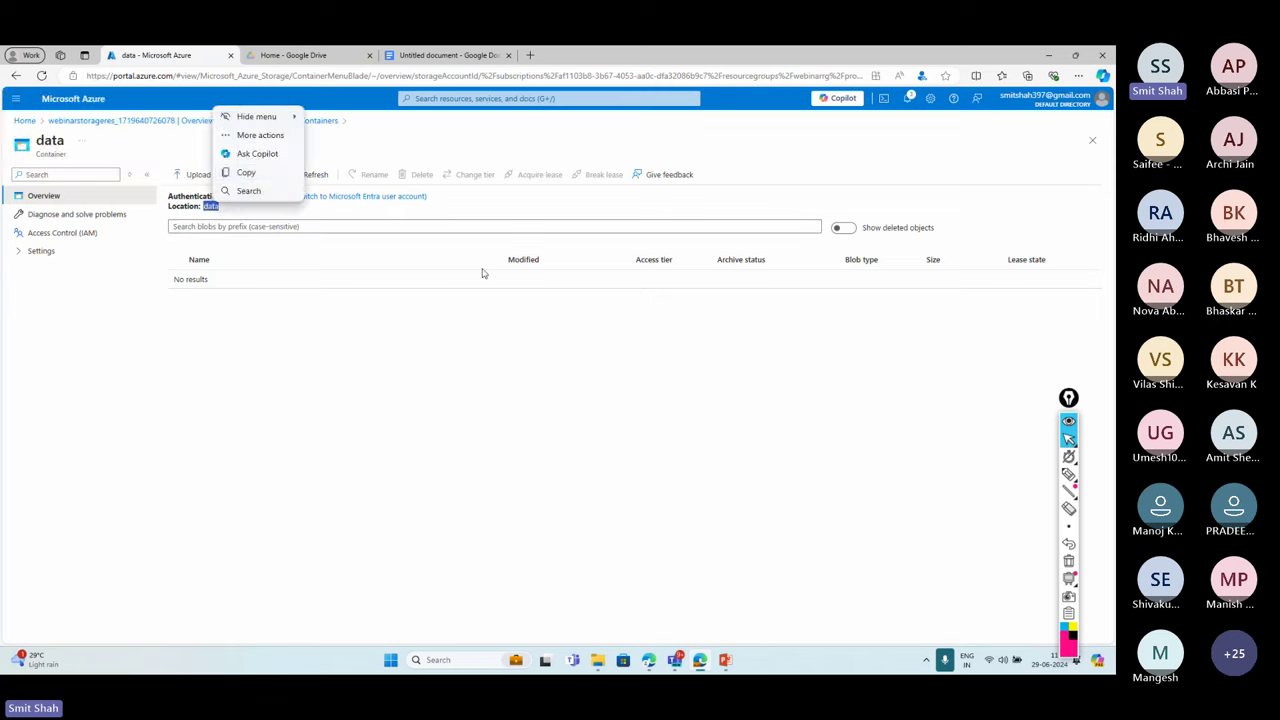
{"action": "left_click", "coordinate": [259, 194]}
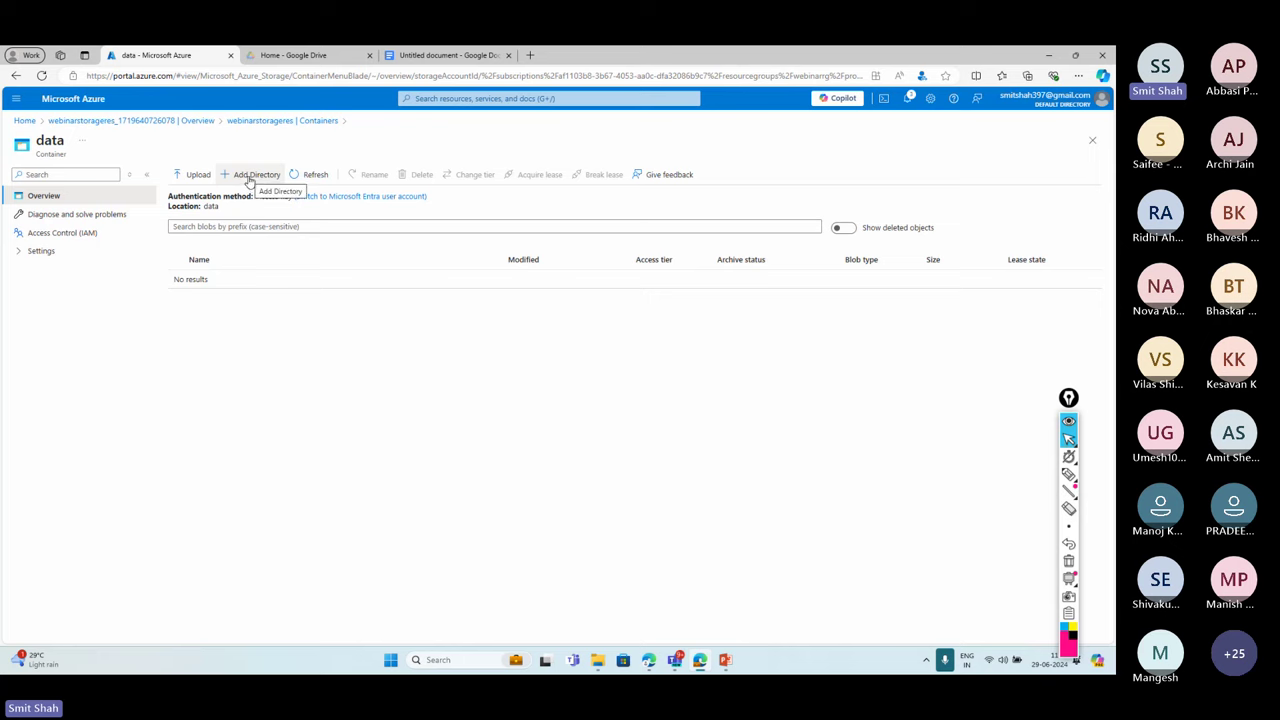
Add a directory named 'csv' to the data container and open it
{"action": "left_click", "coordinate": [256, 176]}
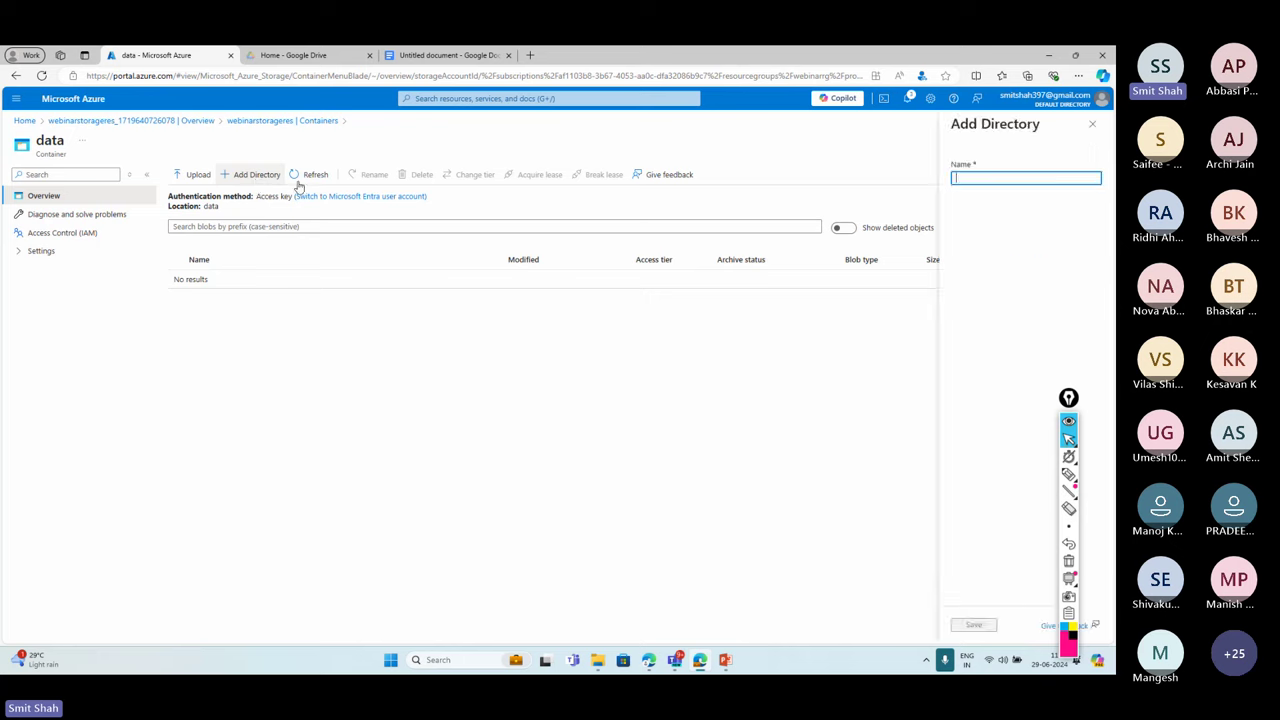
{"action": "left_click", "coordinate": [970, 178]}
{"action": "type", "text": "csv"}
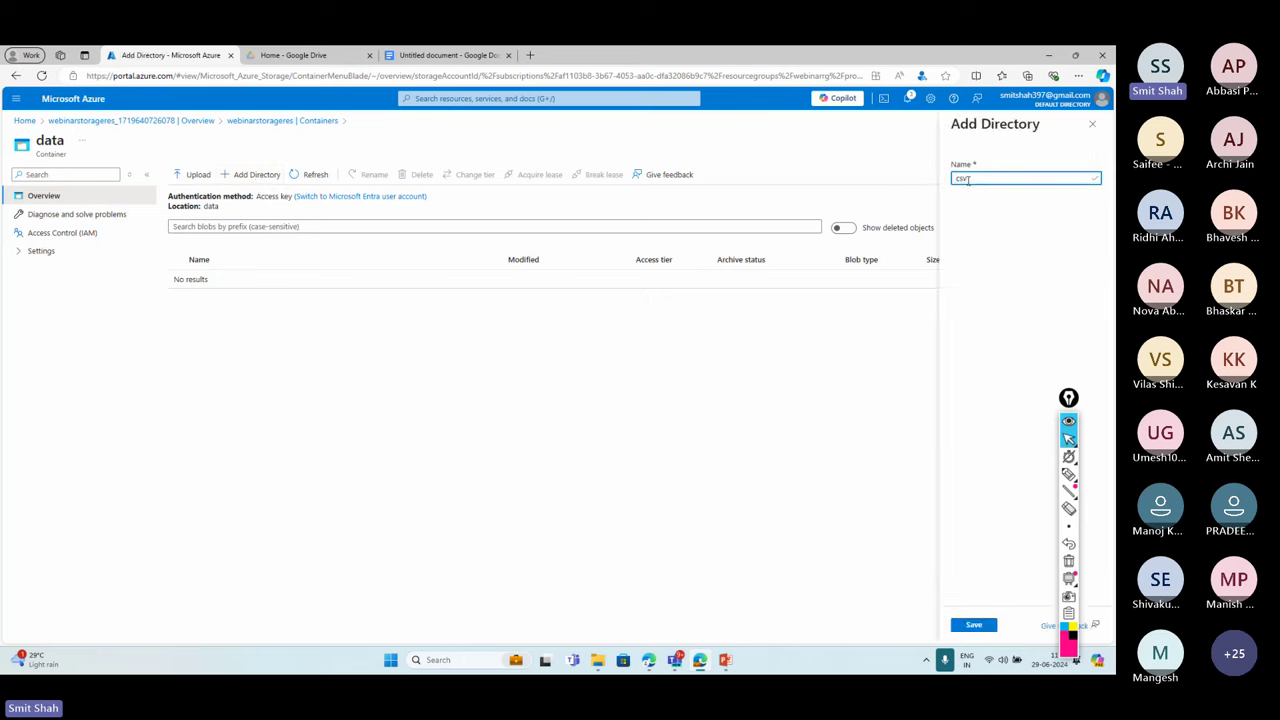
{"action": "left_click", "coordinate": [972, 624]}
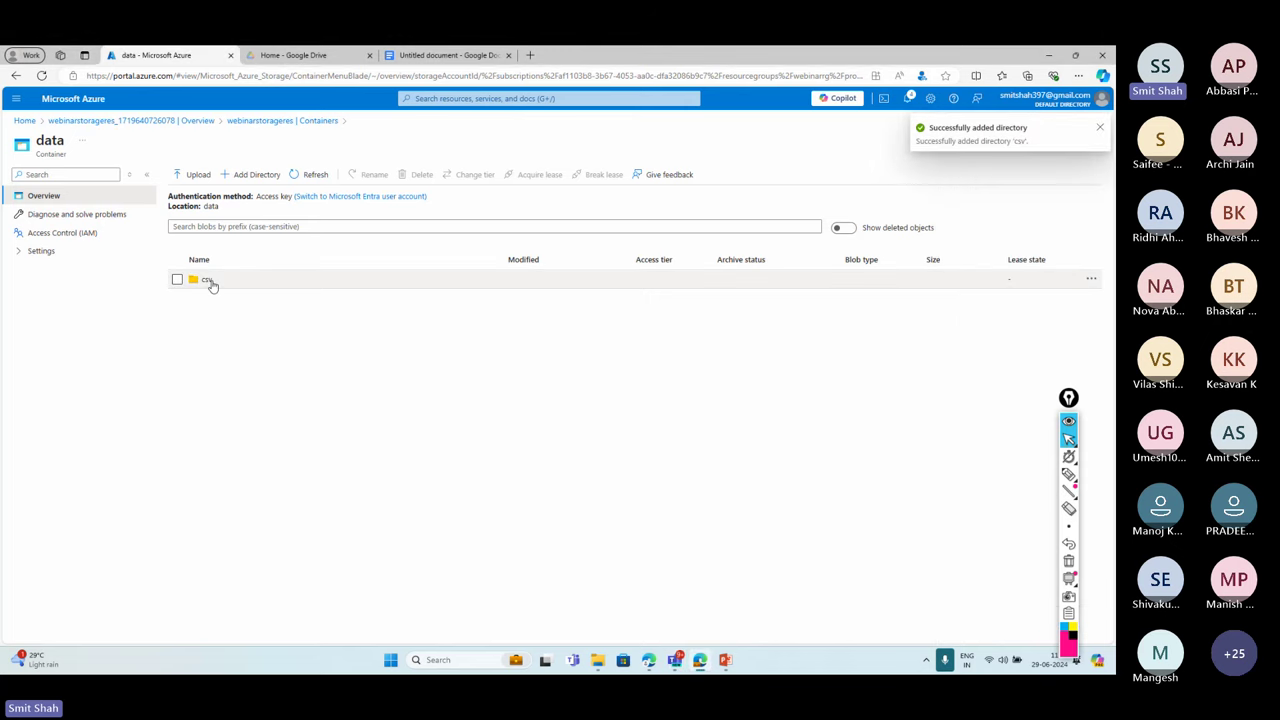
{"action": "left_click", "coordinate": [208, 280]}
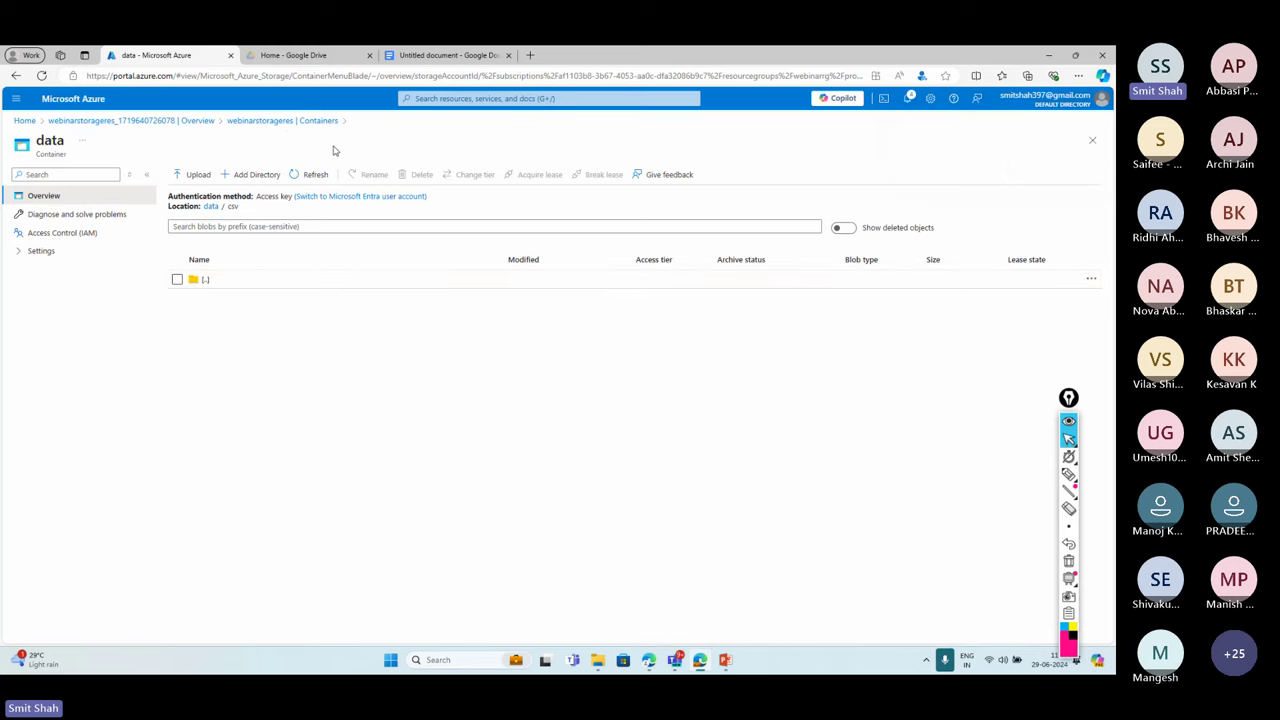
Return to the portal Home page and sketch a GitHub-to-Storage account note, then clear it
{"action": "left_click", "coordinate": [24, 121]}
{"action": "mouse_move", "coordinate": [738, 335]}
{"action": "left_mouse_down"}
{"action": "mouse_move", "coordinate": [722, 362]}
{"action": "mouse_move", "coordinate": [746, 352]}
{"action": "left_mouse_up"}
{"action": "mouse_move", "coordinate": [755, 356]}
{"action": "left_mouse_down"}
{"action": "mouse_move", "coordinate": [757, 367]}
{"action": "mouse_move", "coordinate": [798, 356]}
{"action": "mouse_move", "coordinate": [816, 324]}
{"action": "mouse_move", "coordinate": [928, 339]}
{"action": "left_mouse_up"}
{"action": "mouse_move", "coordinate": [955, 316]}
{"action": "left_mouse_down"}
{"action": "mouse_move", "coordinate": [957, 336]}
{"action": "mouse_move", "coordinate": [962, 327]}
{"action": "left_mouse_up"}
{"action": "mouse_move", "coordinate": [970, 324]}
{"action": "left_mouse_down"}
{"action": "mouse_move", "coordinate": [968, 338]}
{"action": "mouse_move", "coordinate": [995, 322]}
{"action": "mouse_move", "coordinate": [1006, 338]}
{"action": "mouse_move", "coordinate": [1022, 322]}
{"action": "left_mouse_up"}
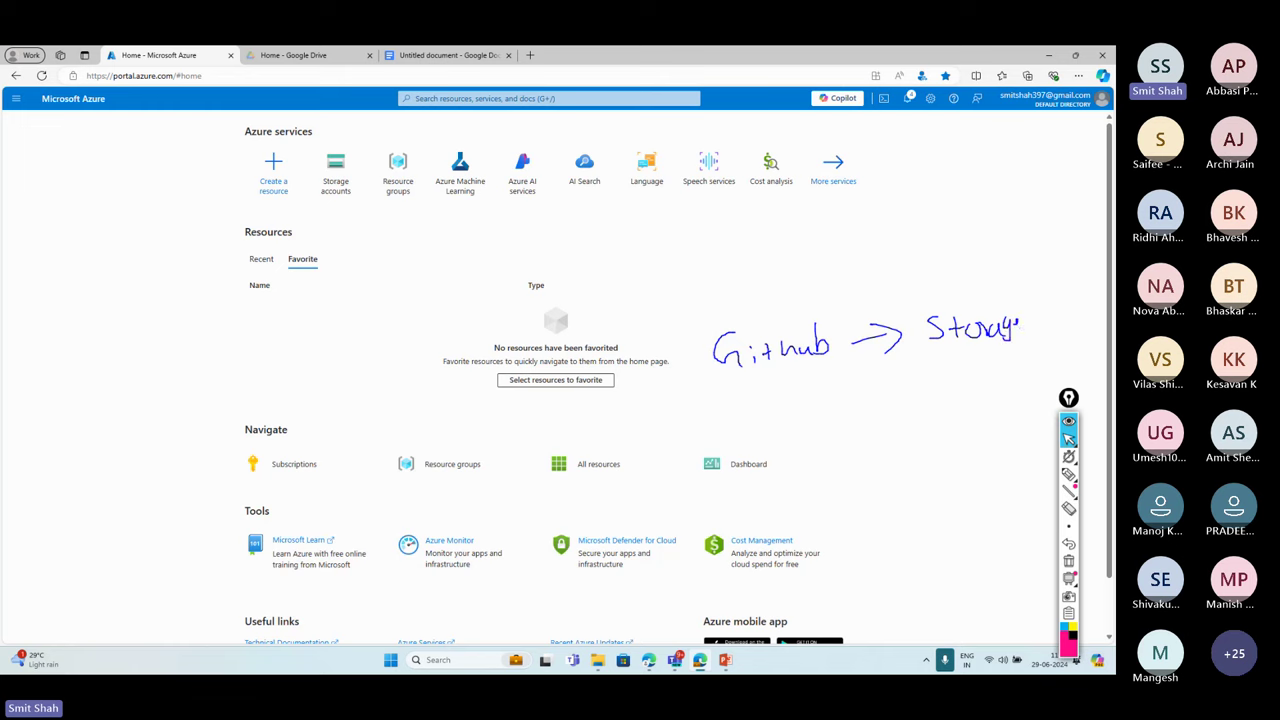
{"action": "mouse_move", "coordinate": [966, 358]}
{"action": "left_mouse_down"}
{"action": "mouse_move", "coordinate": [956, 366]}
{"action": "mouse_move", "coordinate": [1016, 358]}
{"action": "left_mouse_up"}
{"action": "mouse_move", "coordinate": [1020, 352]}
{"action": "left_mouse_down"}
{"action": "mouse_move", "coordinate": [1024, 370]}
{"action": "mouse_move", "coordinate": [1028, 359]}
{"action": "left_mouse_up"}
{"action": "left_click_drag", "start_coordinate": [952, 398], "coordinate": [970, 396]}
{"action": "left_click_drag", "start_coordinate": [968, 400], "coordinate": [1028, 398]}
{"action": "key", "text": "Escape"}
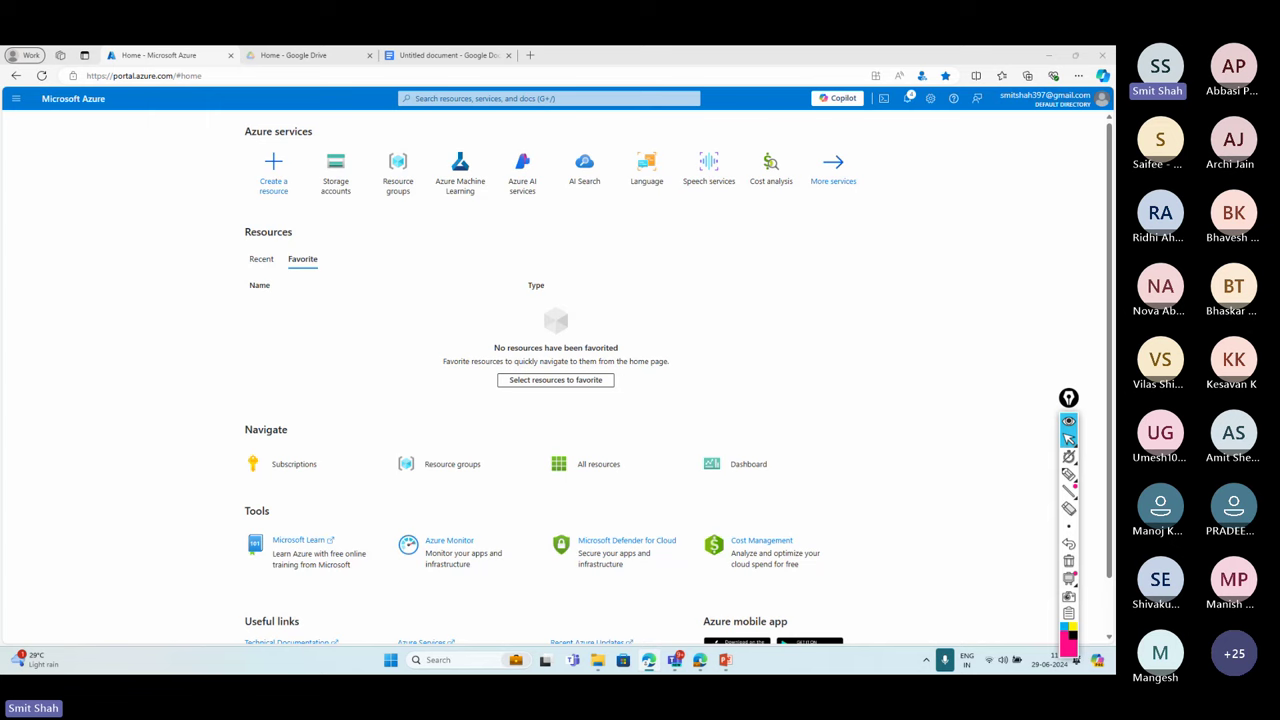
Search the portal for 'azure synapse' and open the Azure Synapse Analytics service page
{"action": "left_click", "coordinate": [501, 98]}
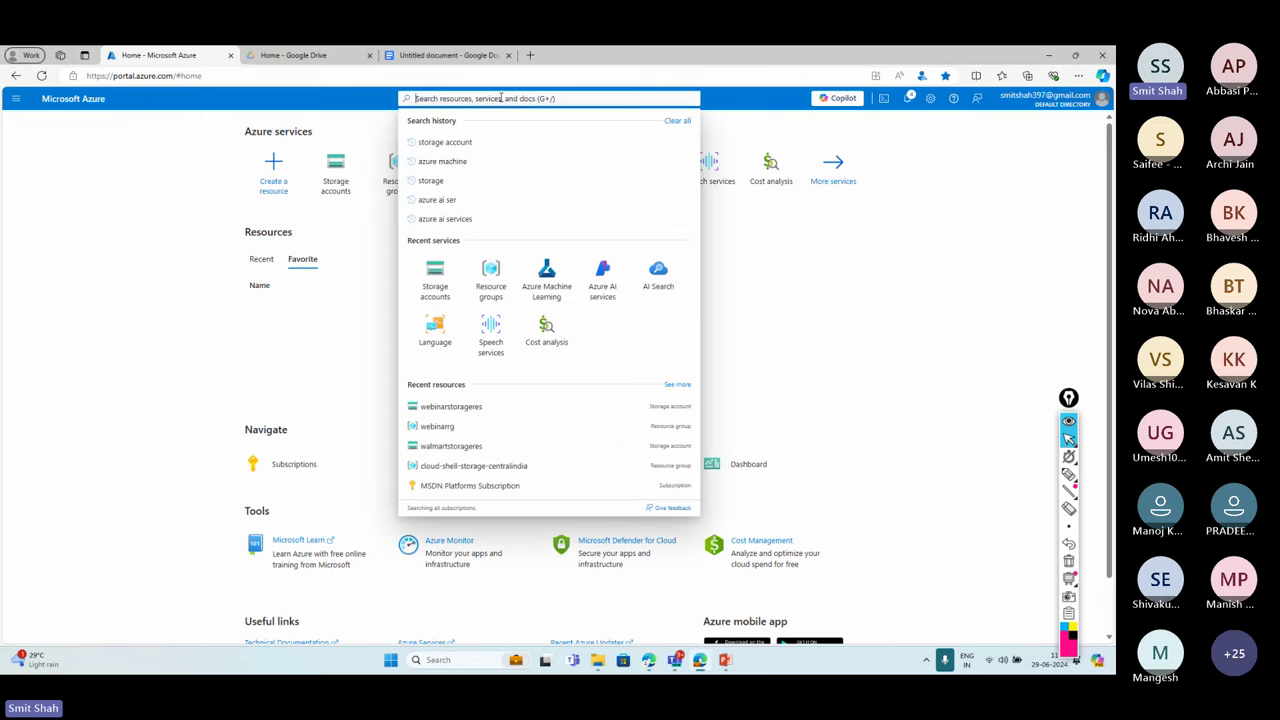
{"action": "type", "text": "azure syn"}
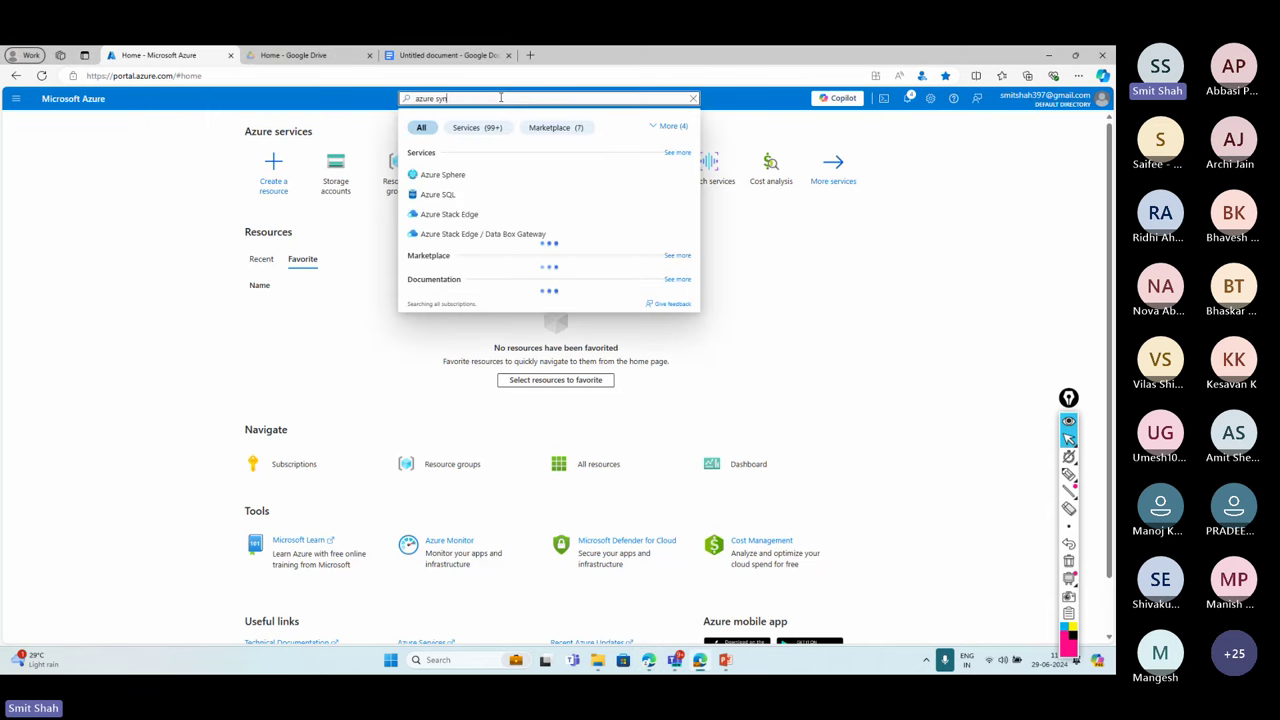
{"action": "type", "text": "apse"}
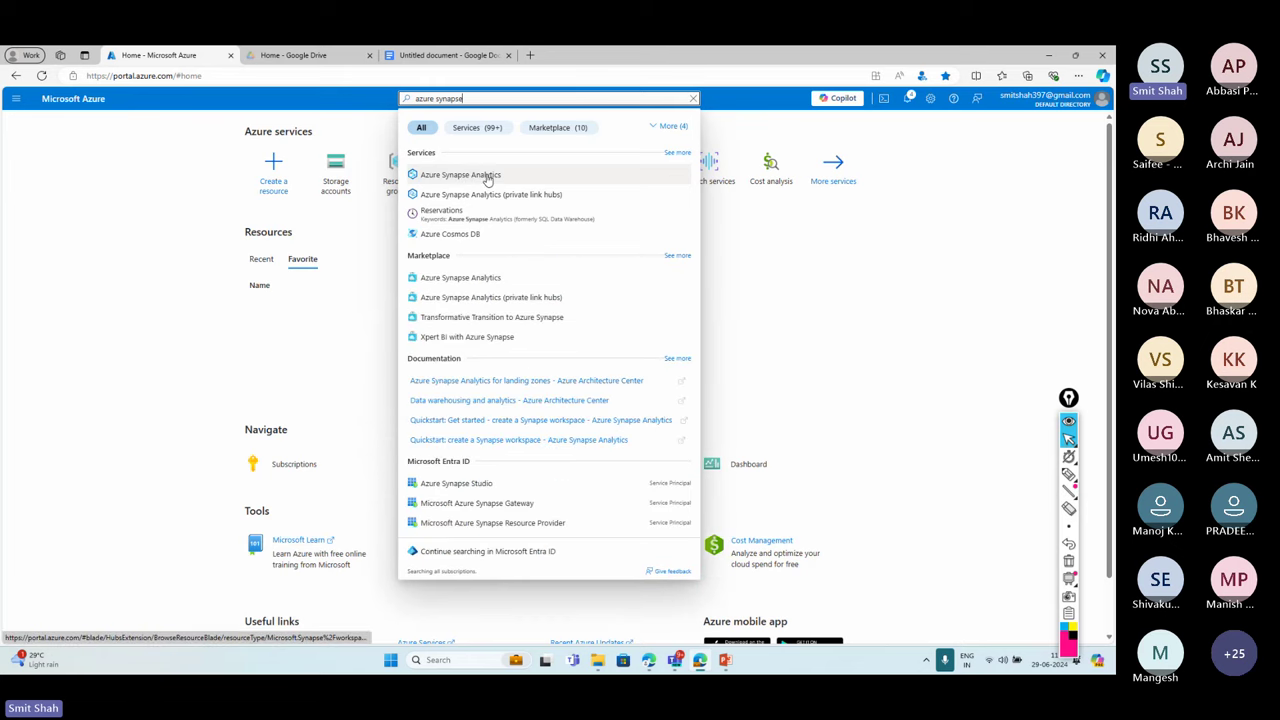
{"action": "left_click", "coordinate": [487, 176]}
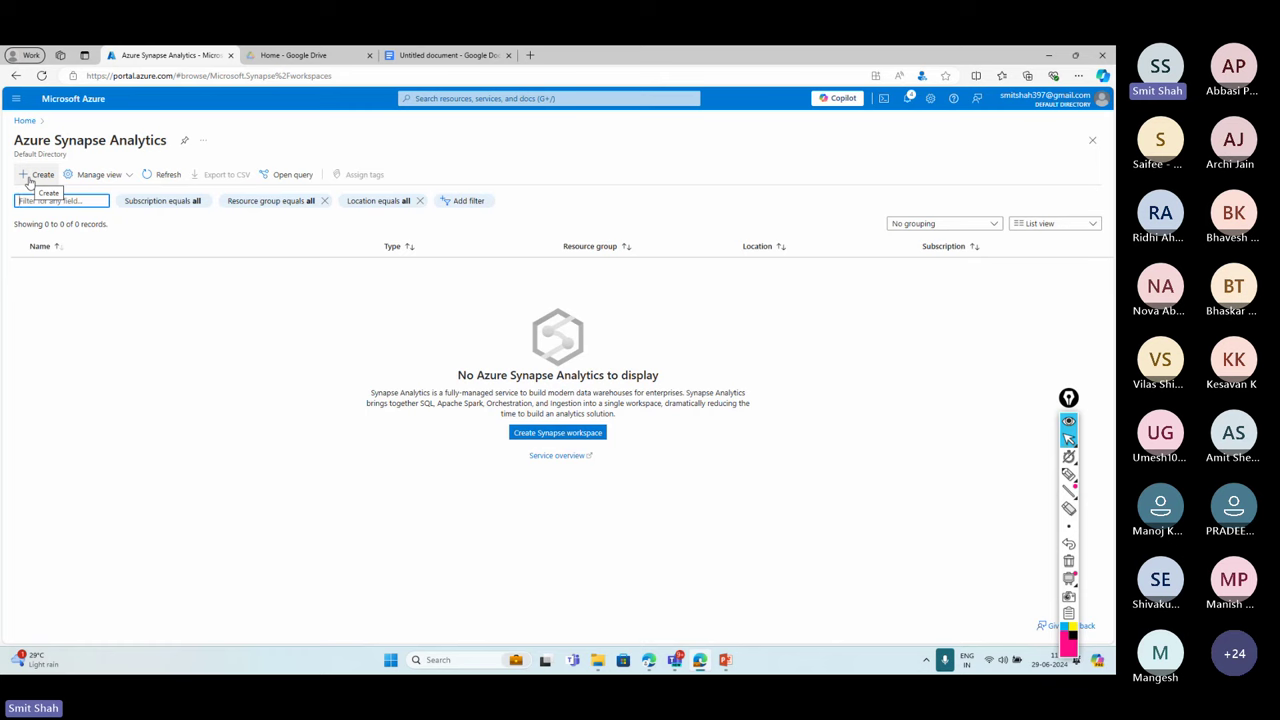
Start a new Synapse workspace from + Create and look over the Basics form
{"action": "left_click", "coordinate": [31, 176]}
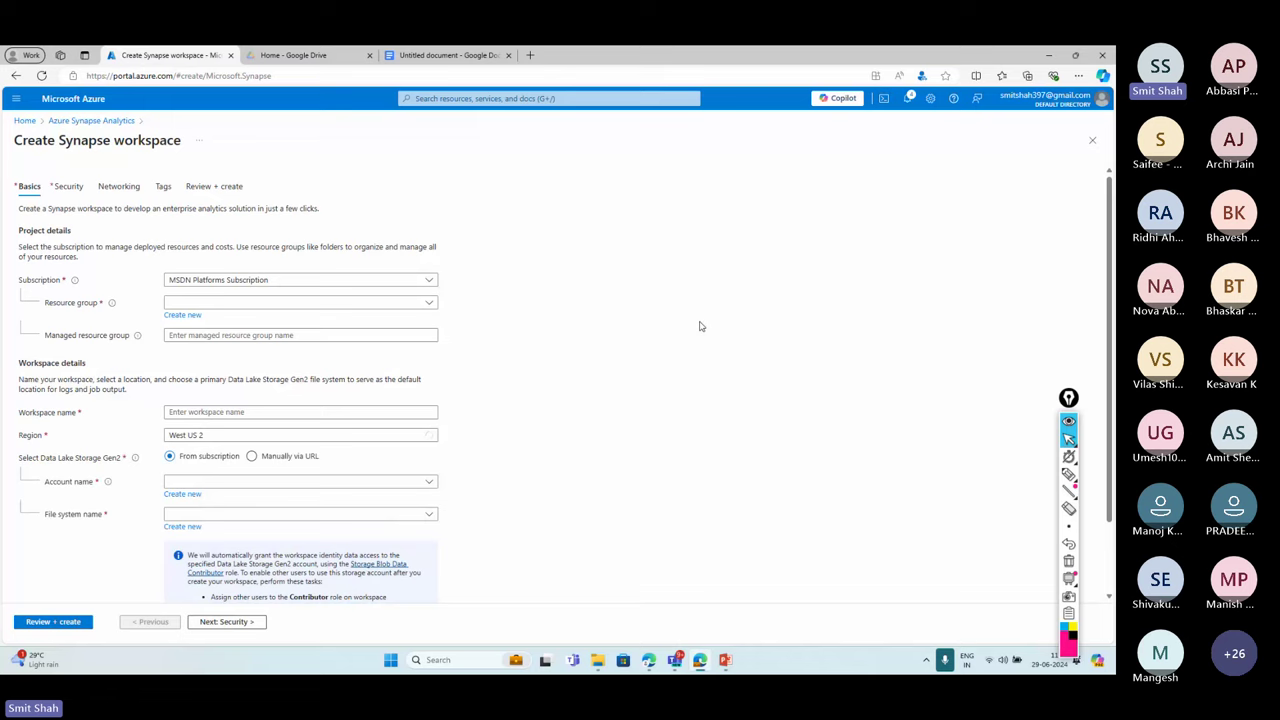
{"action": "scroll", "coordinate": [700, 326], "scroll_direction": "down", "scroll_amount": 2}
{"action": "scroll", "coordinate": [700, 326], "scroll_direction": "up", "scroll_amount": 2}
Annotate the Subscription row and signed-in account with outlines and arrows, then clear them
{"action": "left_click_drag", "start_coordinate": [18, 267], "coordinate": [465, 293]}
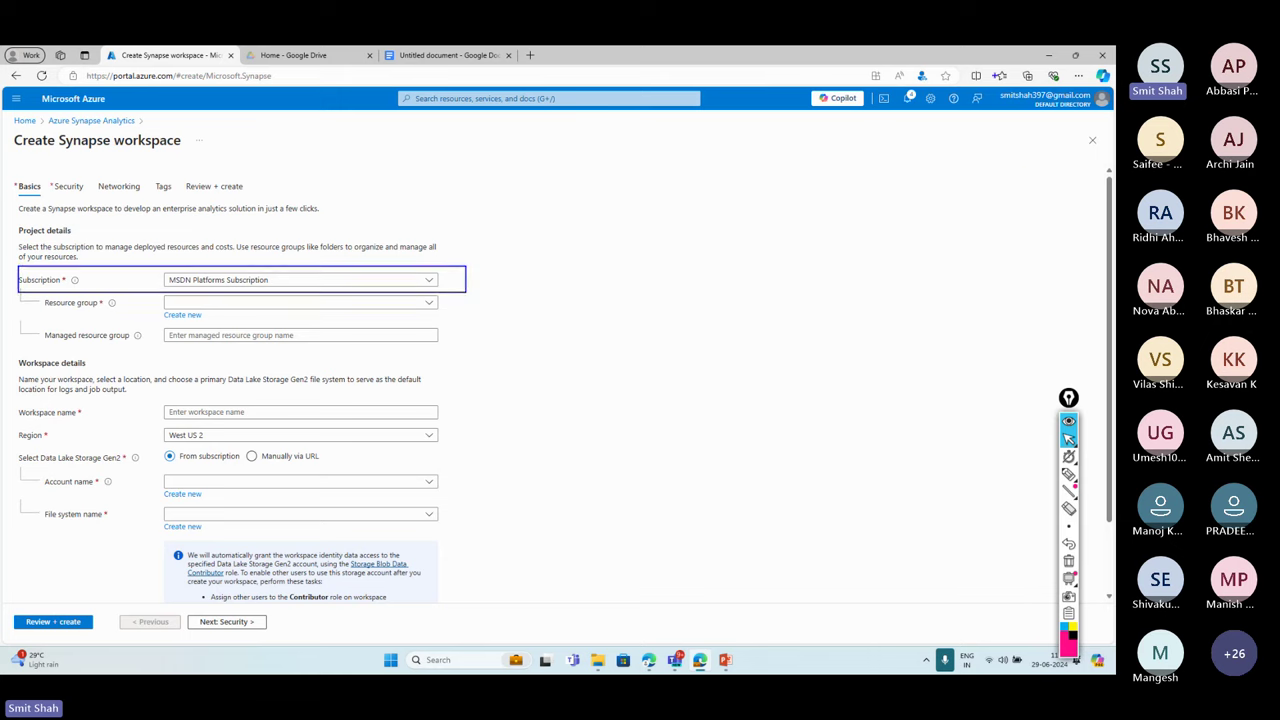
{"action": "mouse_move", "coordinate": [994, 74]}
{"action": "left_mouse_down"}
{"action": "mouse_move", "coordinate": [1084, 100]}
{"action": "mouse_move", "coordinate": [900, 210]}
{"action": "left_mouse_up"}
{"action": "mouse_move", "coordinate": [912, 168]}
{"action": "left_mouse_down"}
{"action": "mouse_move", "coordinate": [901, 200]}
{"action": "mouse_move", "coordinate": [934, 212]}
{"action": "mouse_move", "coordinate": [920, 236]}
{"action": "left_mouse_up"}
{"action": "mouse_move", "coordinate": [1026, 125]}
{"action": "left_mouse_down"}
{"action": "mouse_move", "coordinate": [1016, 238]}
{"action": "mouse_move", "coordinate": [1018, 212]}
{"action": "left_mouse_up"}
{"action": "left_click_drag", "start_coordinate": [1054, 114], "coordinate": [1076, 186]}
{"action": "mouse_move", "coordinate": [1066, 174]}
{"action": "left_mouse_down"}
{"action": "mouse_move", "coordinate": [1082, 228]}
{"action": "mouse_move", "coordinate": [1084, 204]}
{"action": "left_mouse_up"}
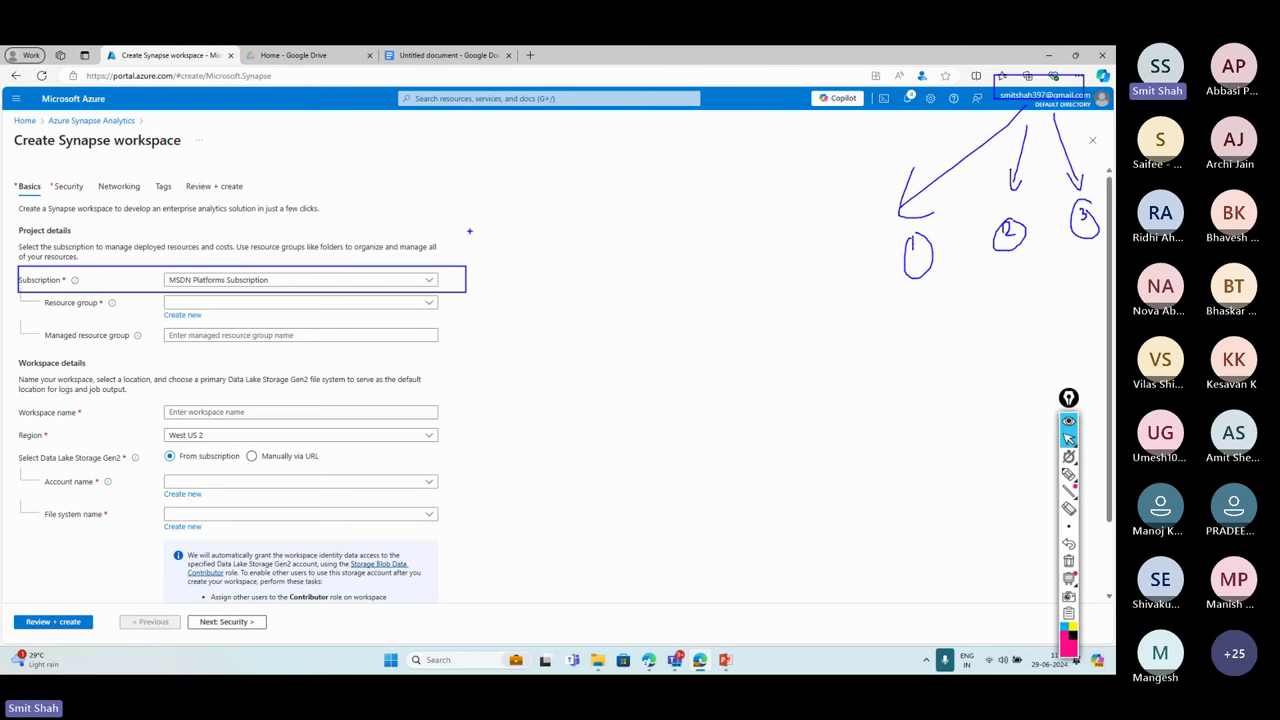
{"action": "key", "text": "Escape"}
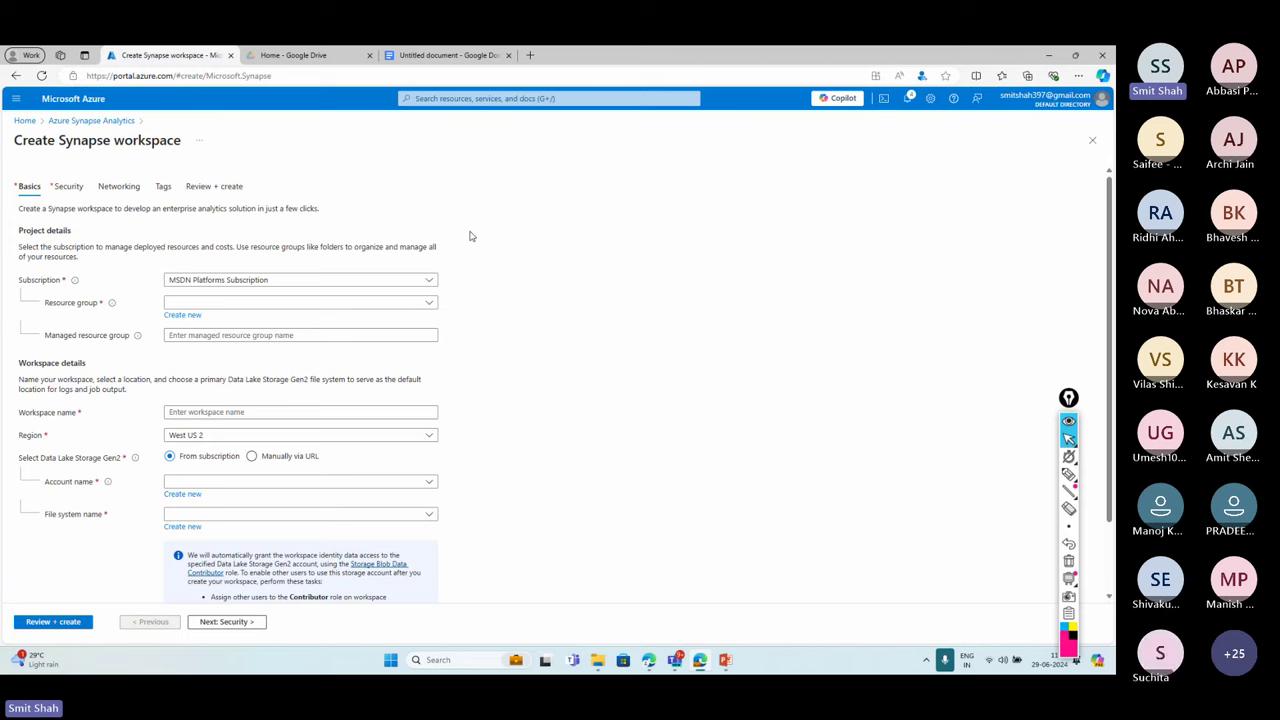
Keep MSDN Platforms Subscription as the subscription and view the resource group help text
{"action": "left_click", "coordinate": [306, 285]}
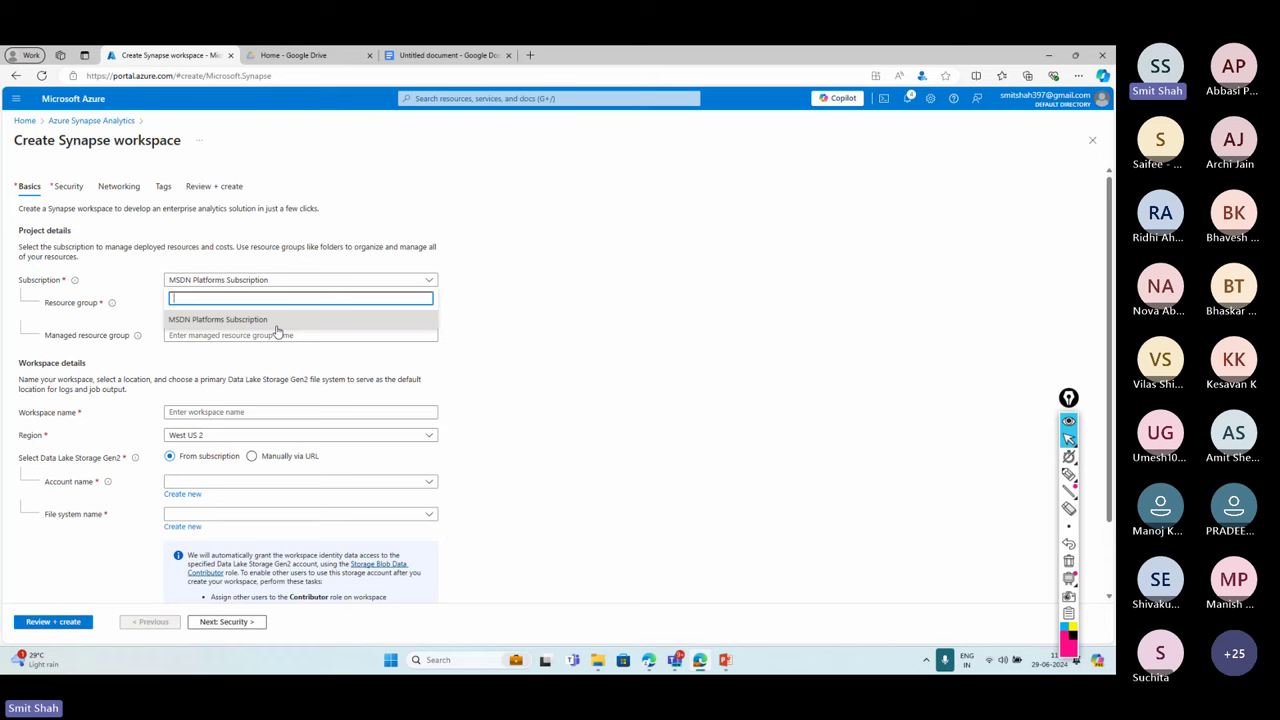
{"action": "left_click", "coordinate": [262, 321]}
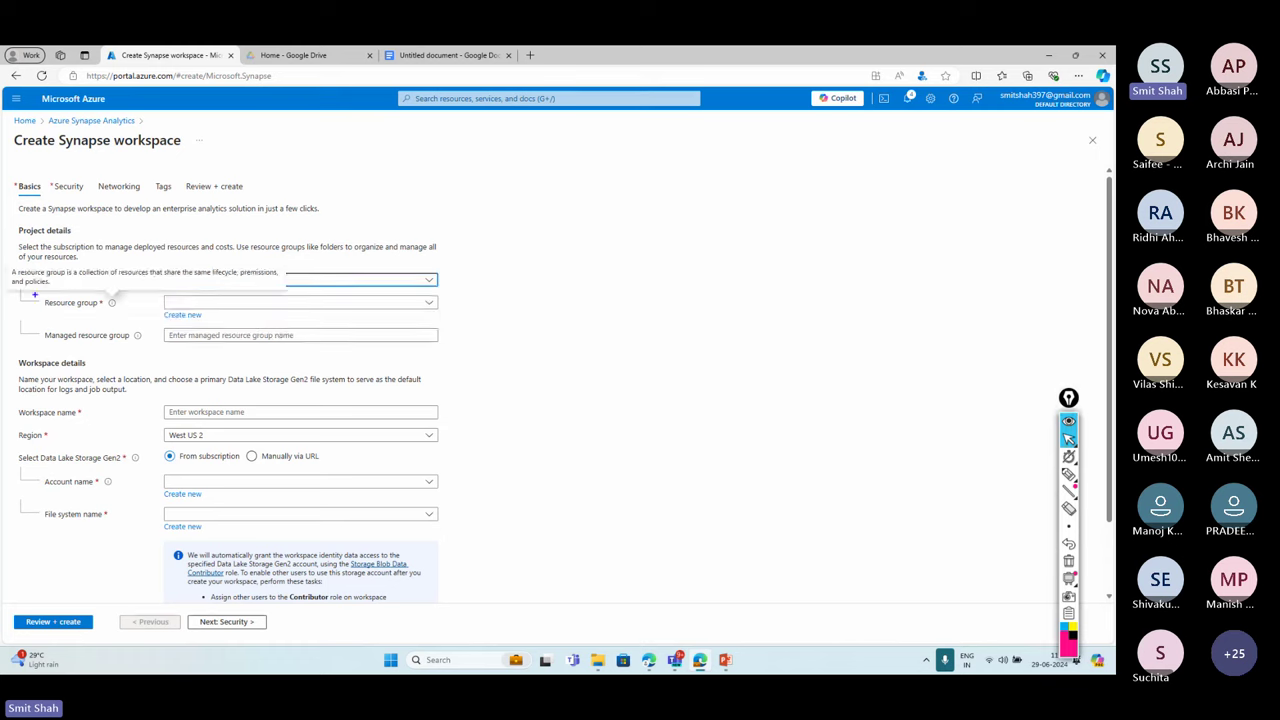
{"action": "left_click", "coordinate": [110, 303]}
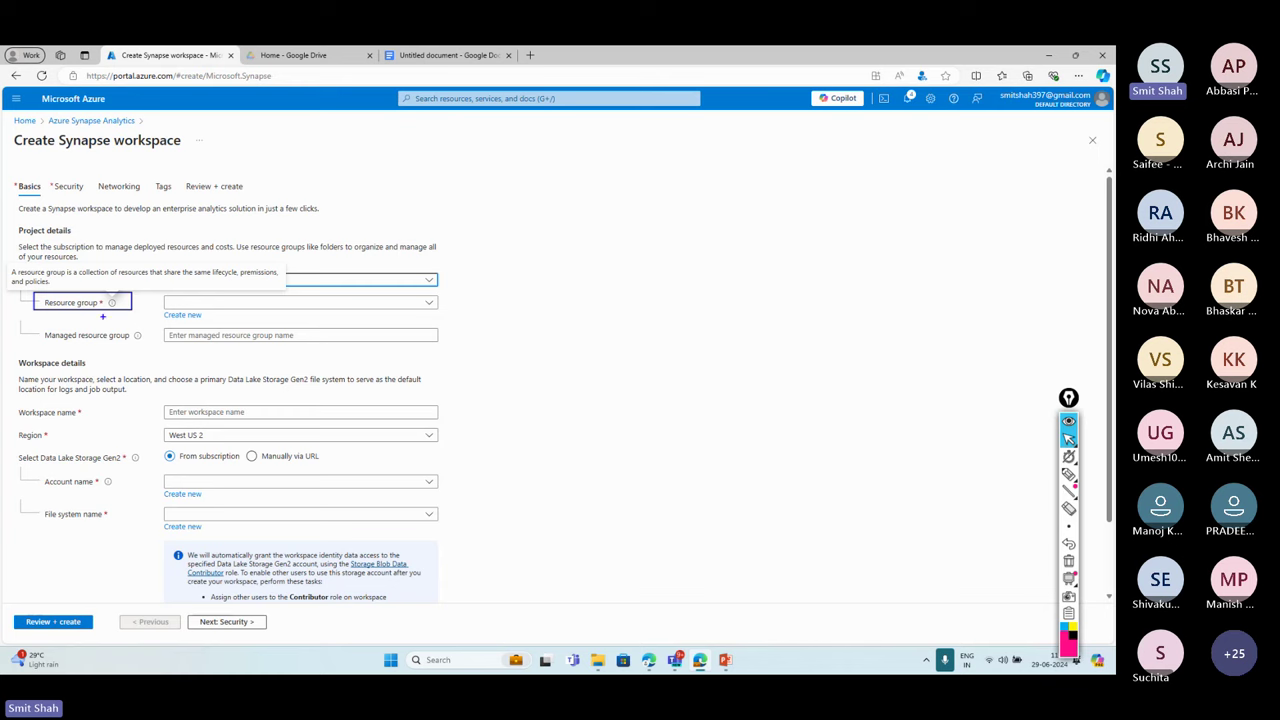
{"action": "key", "text": "Escape"}
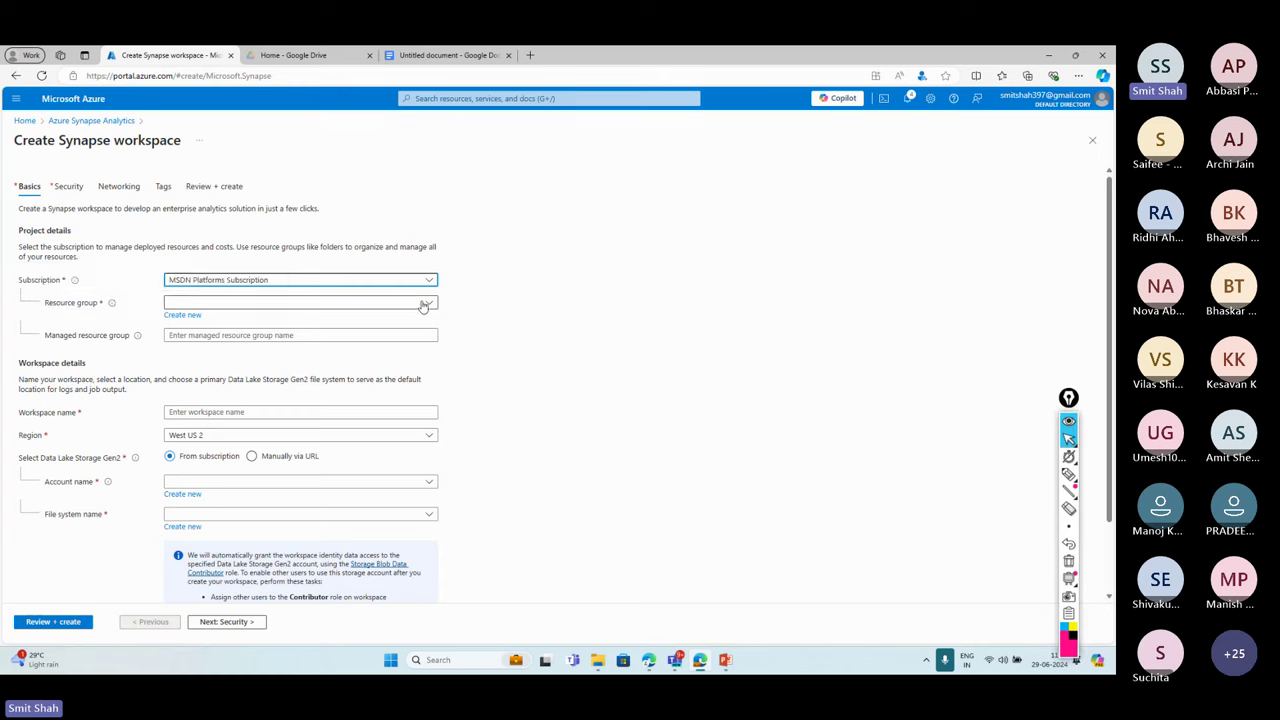
Select webinarrg as the resource group and outline the Managed resource group label
{"action": "left_click", "coordinate": [427, 302]}
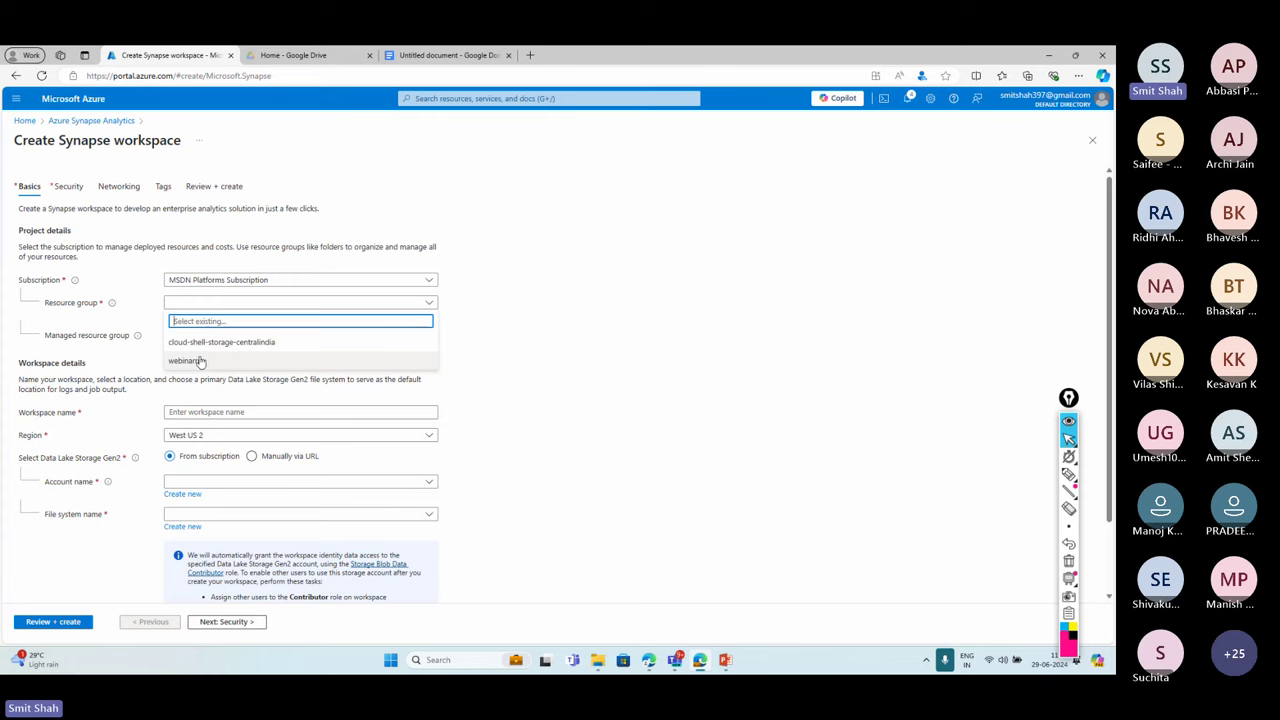
{"action": "left_click", "coordinate": [188, 361]}
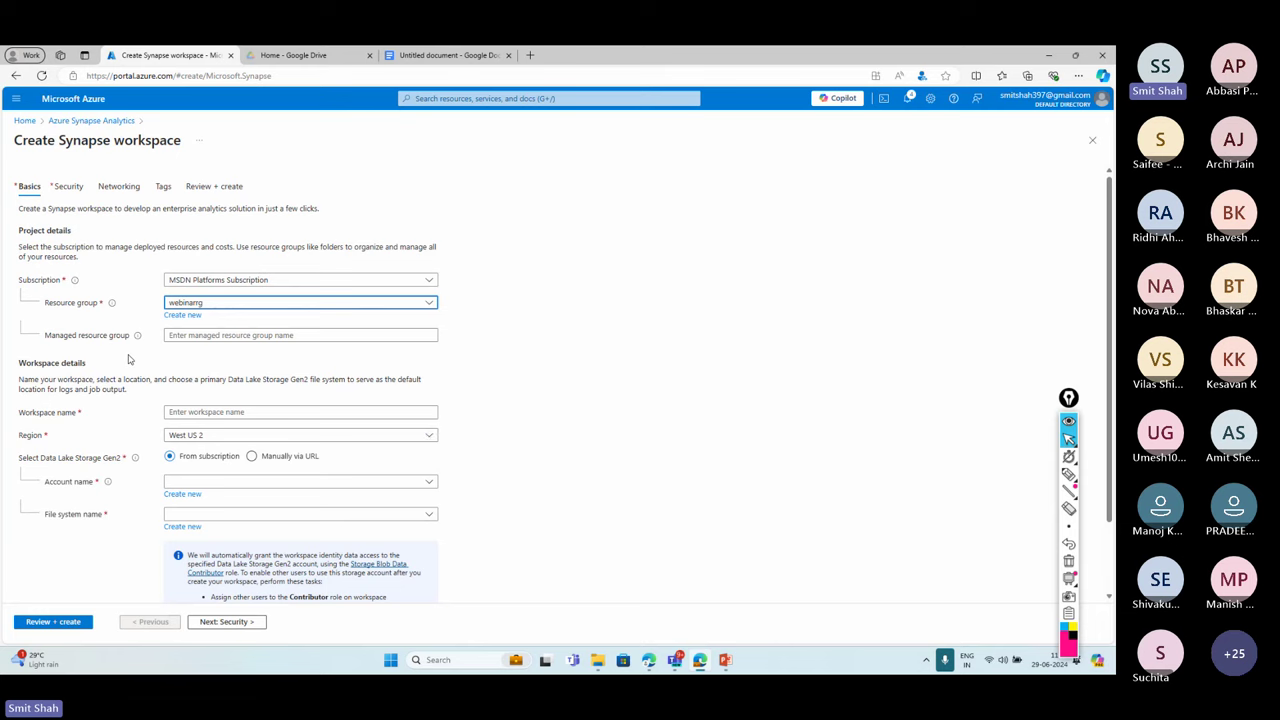
{"action": "left_click_drag", "start_coordinate": [37, 323], "coordinate": [142, 346]}
{"action": "left_click_drag", "start_coordinate": [41, 323], "coordinate": [163, 350]}
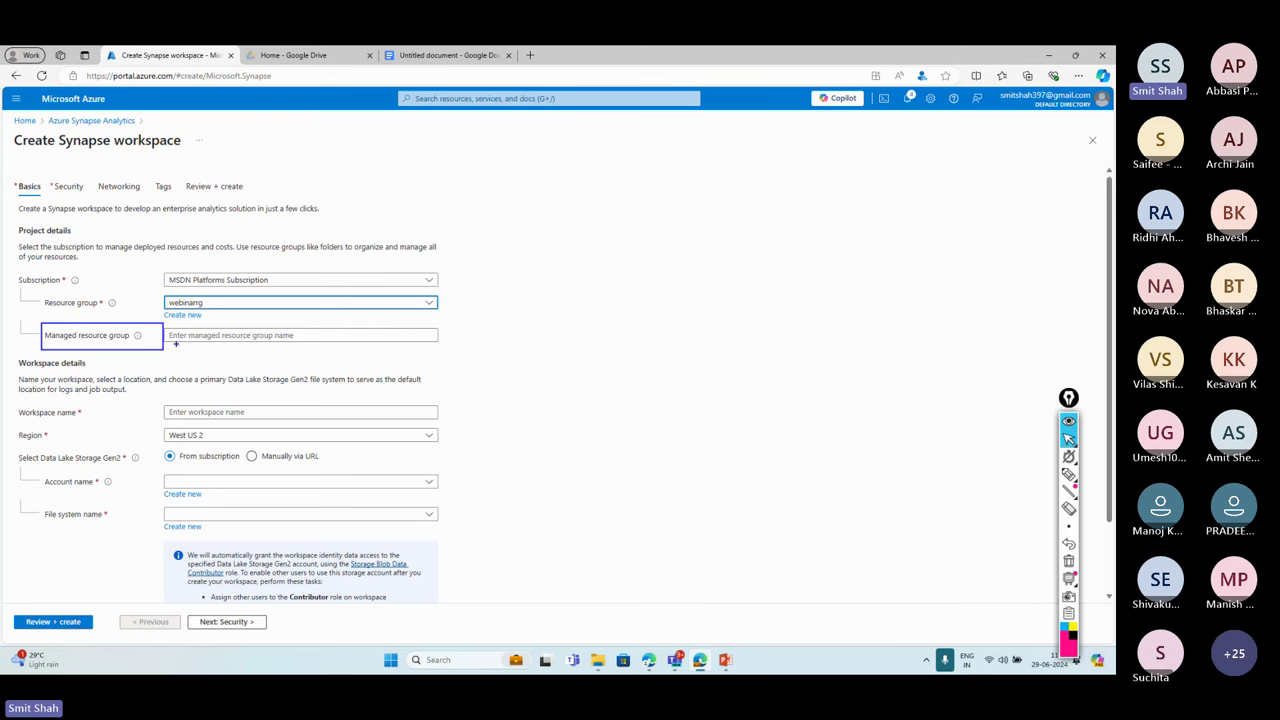
Highlight the Managed resource group field and the Workspace name label for viewers
{"action": "left_click_drag", "start_coordinate": [168, 346], "coordinate": [502, 340]}
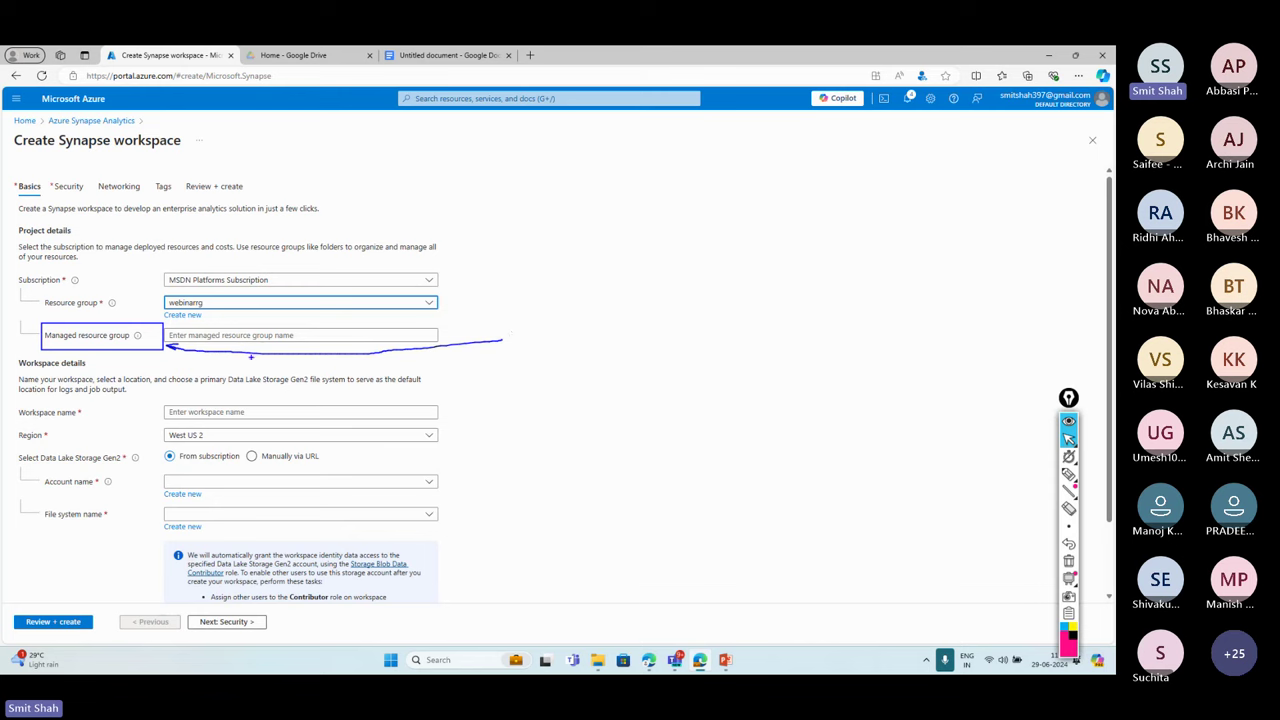
{"action": "left_click", "coordinate": [258, 337]}
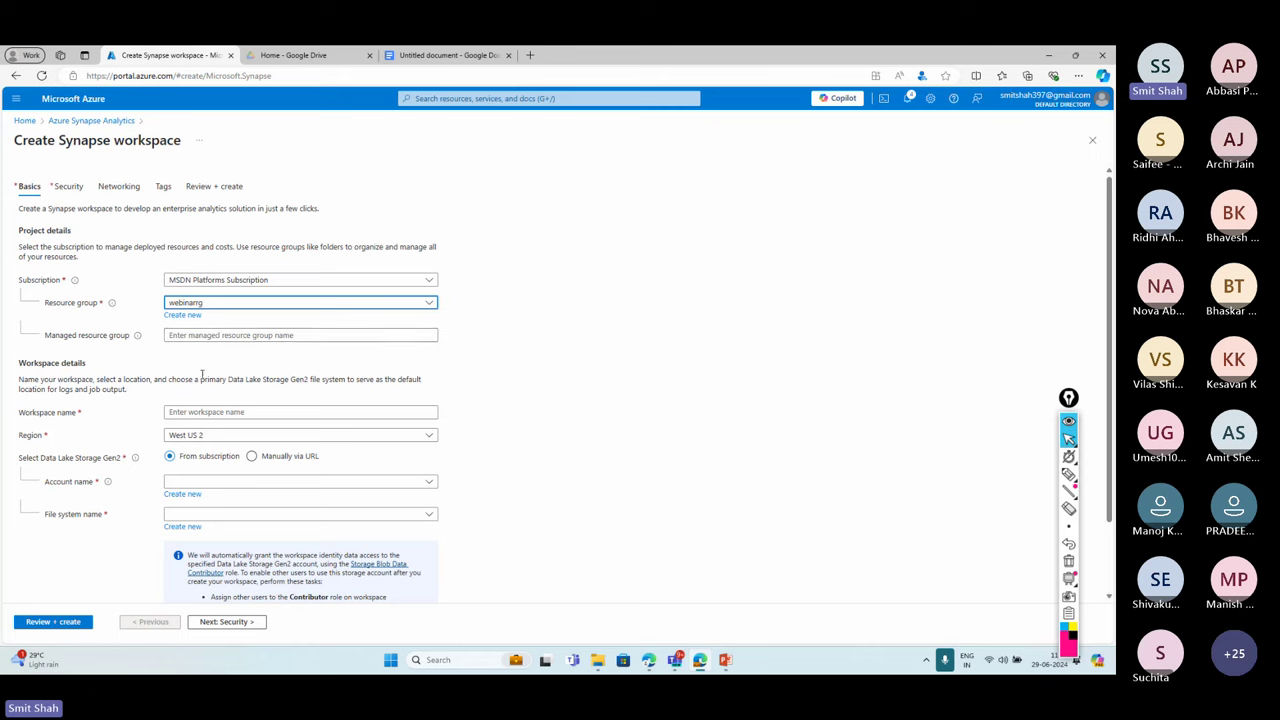
{"action": "left_click_drag", "start_coordinate": [16, 402], "coordinate": [108, 421]}
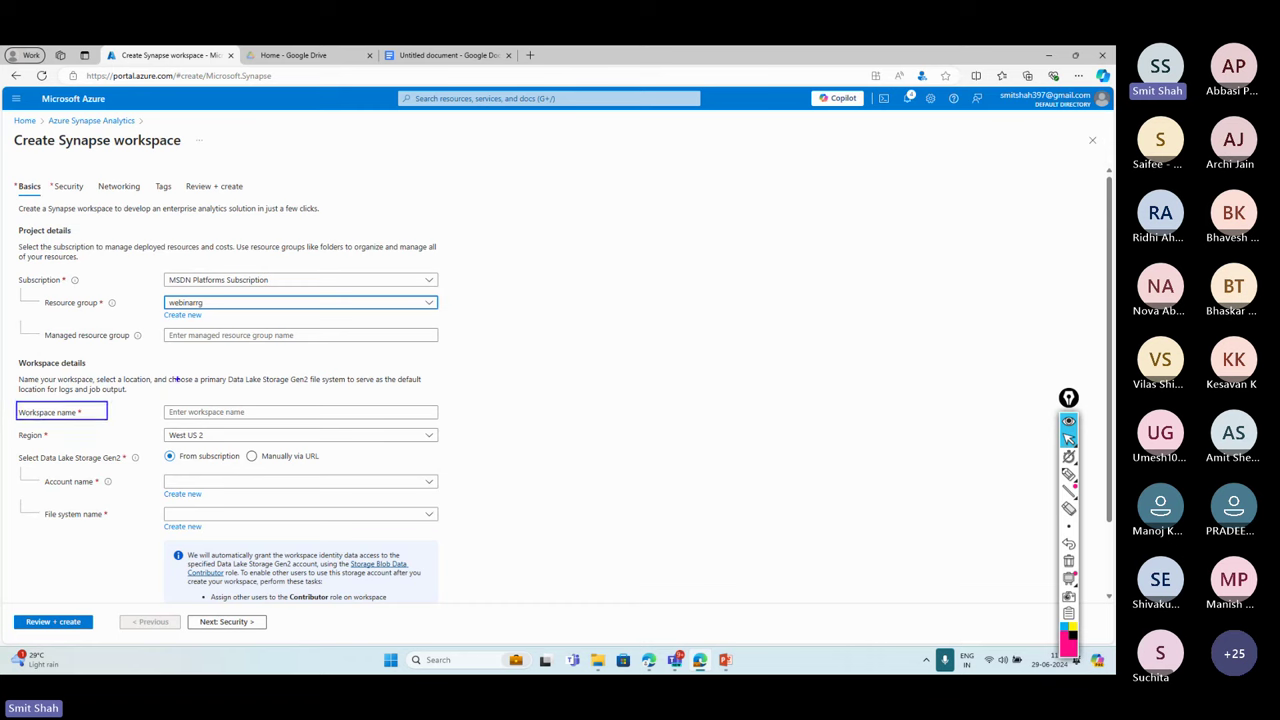
{"action": "scroll", "coordinate": [190, 400], "scroll_direction": "down", "scroll_amount": 1}
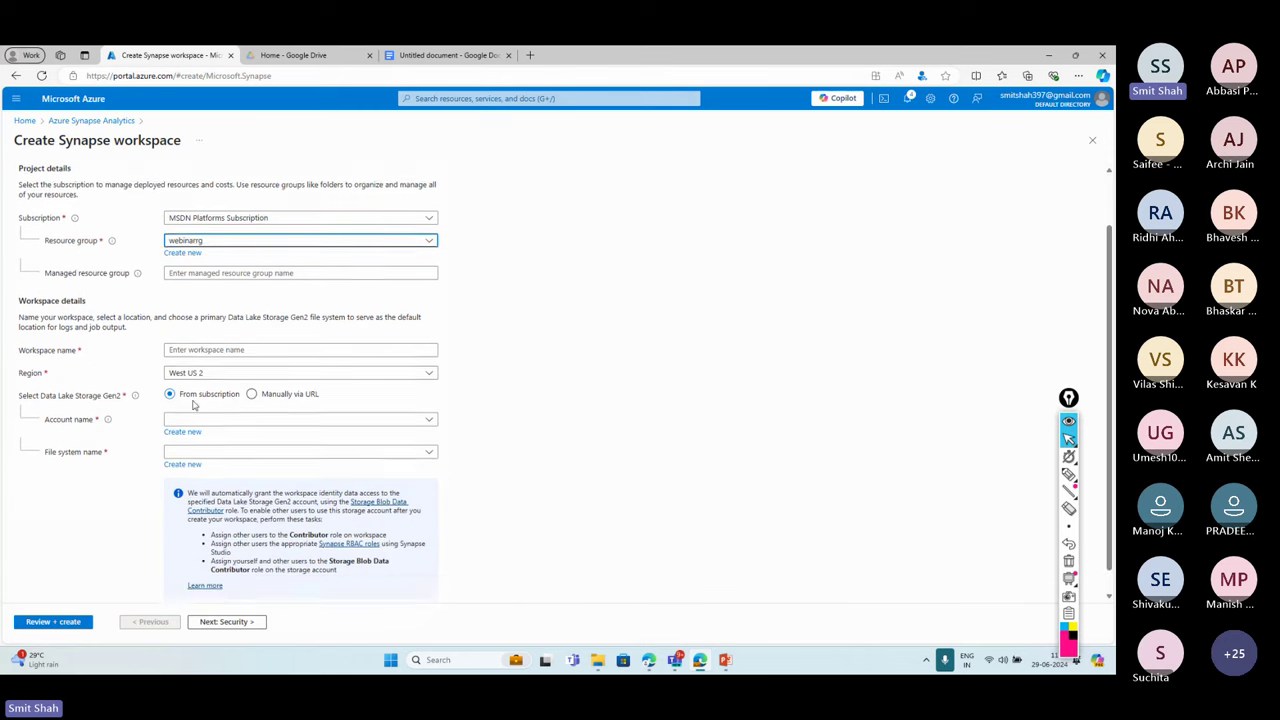
{"action": "scroll", "coordinate": [194, 404], "scroll_direction": "up", "scroll_amount": 1}
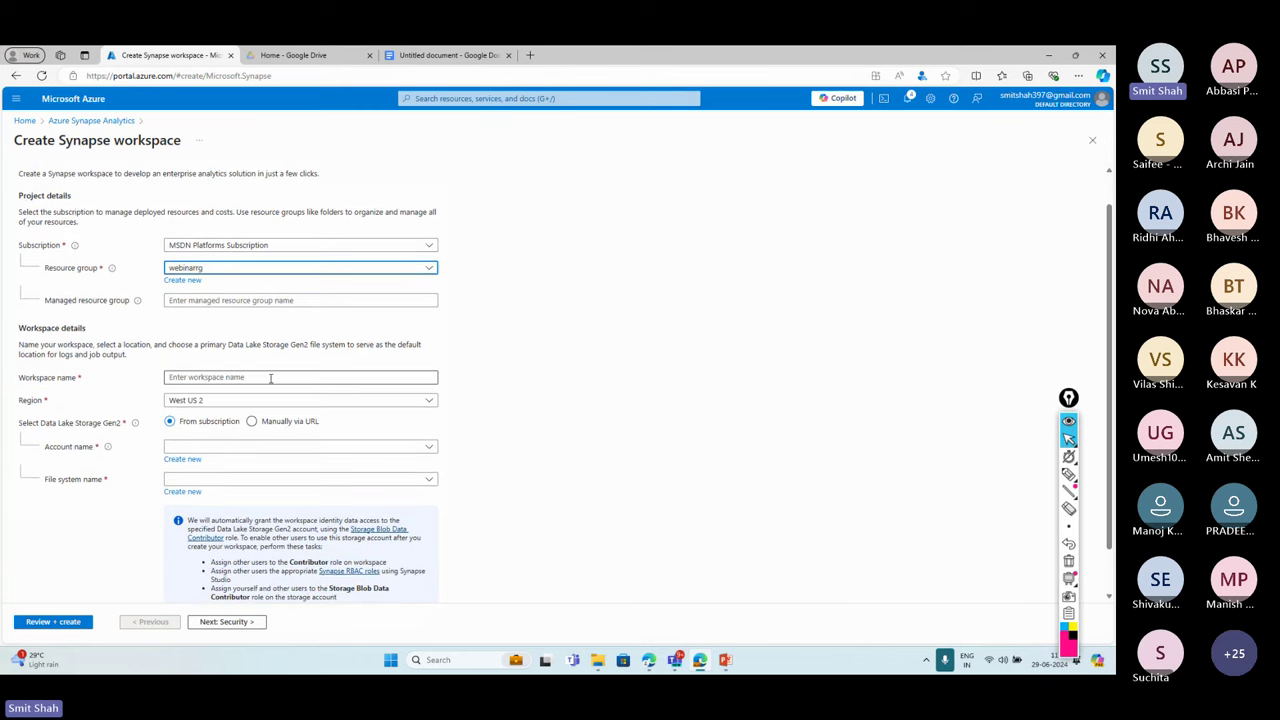
Name the workspace webinarsynapseres and keep the region at West US 2
{"action": "left_click", "coordinate": [398, 376]}
{"action": "type", "text": "webina"}
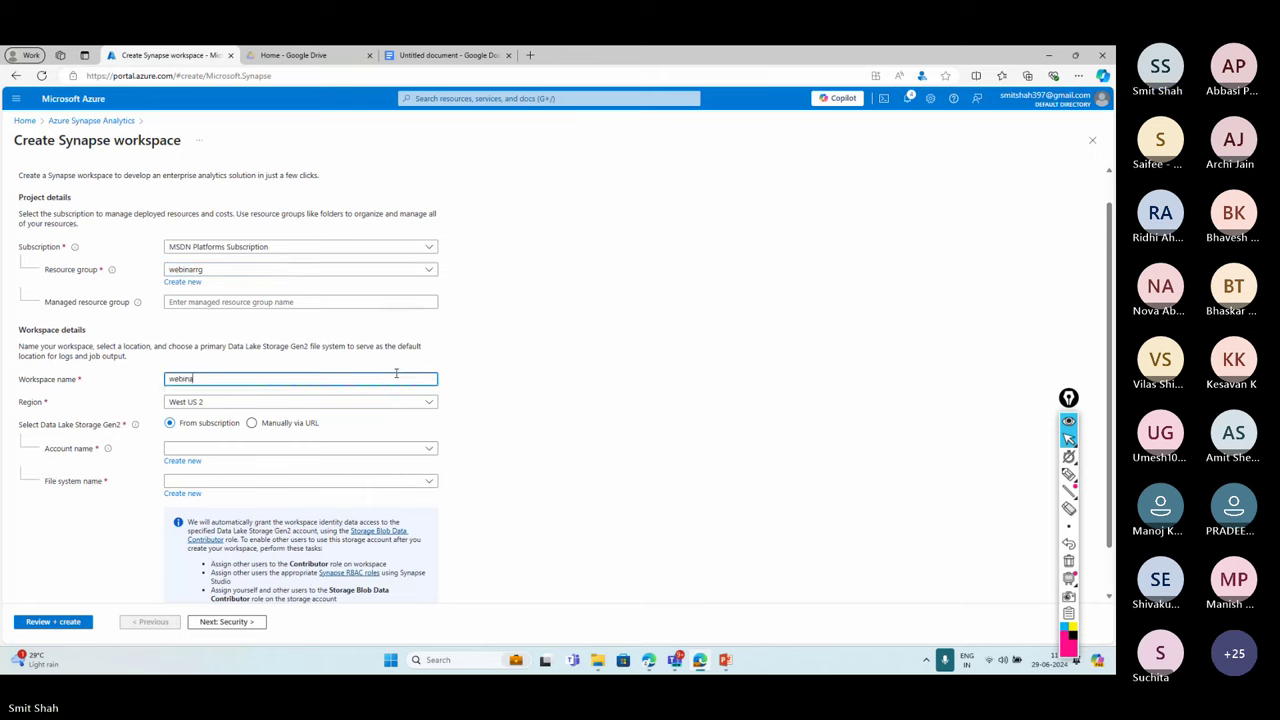
{"action": "type", "text": "rsynapseres"}
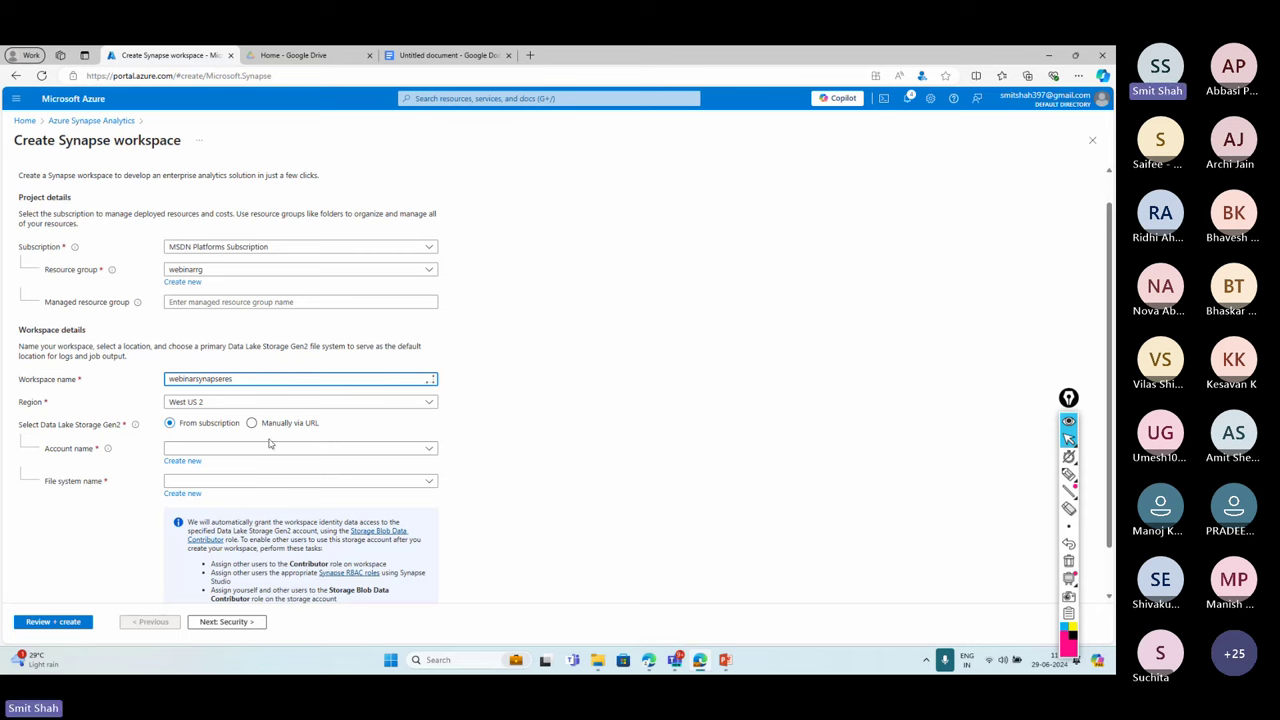
{"action": "left_click_drag", "start_coordinate": [12, 391], "coordinate": [109, 413]}
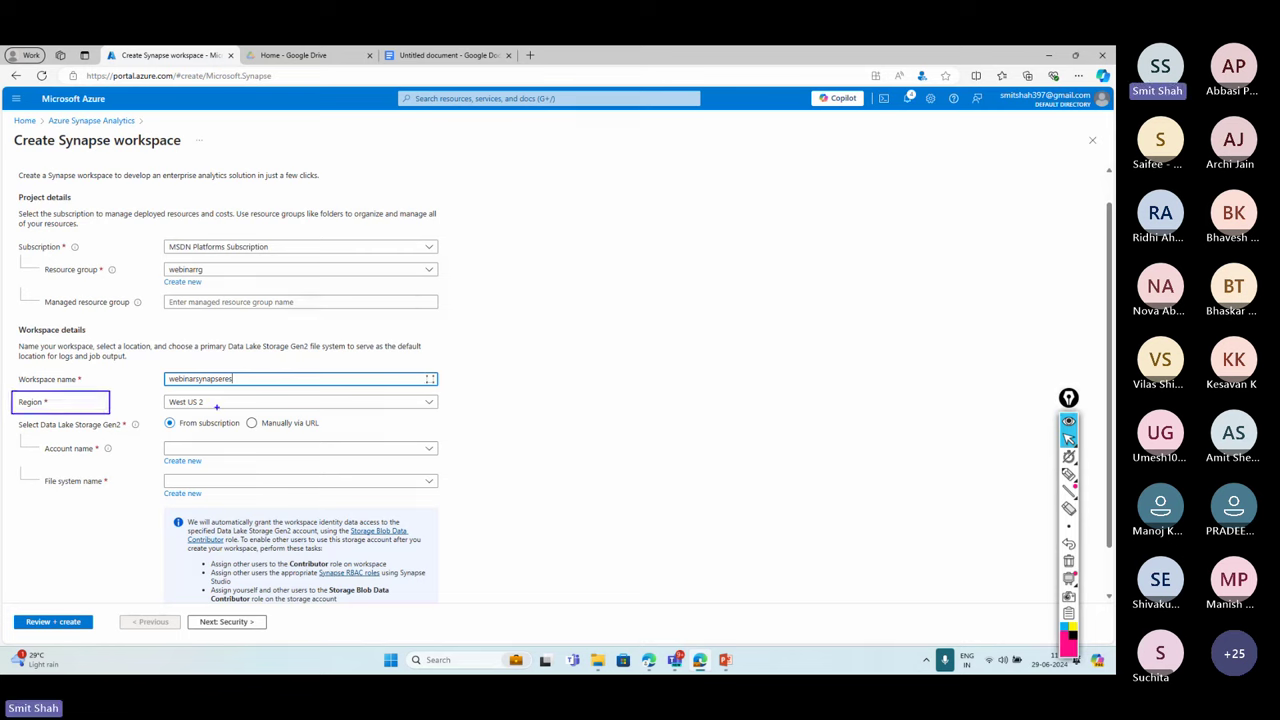
{"action": "left_click", "coordinate": [217, 405]}
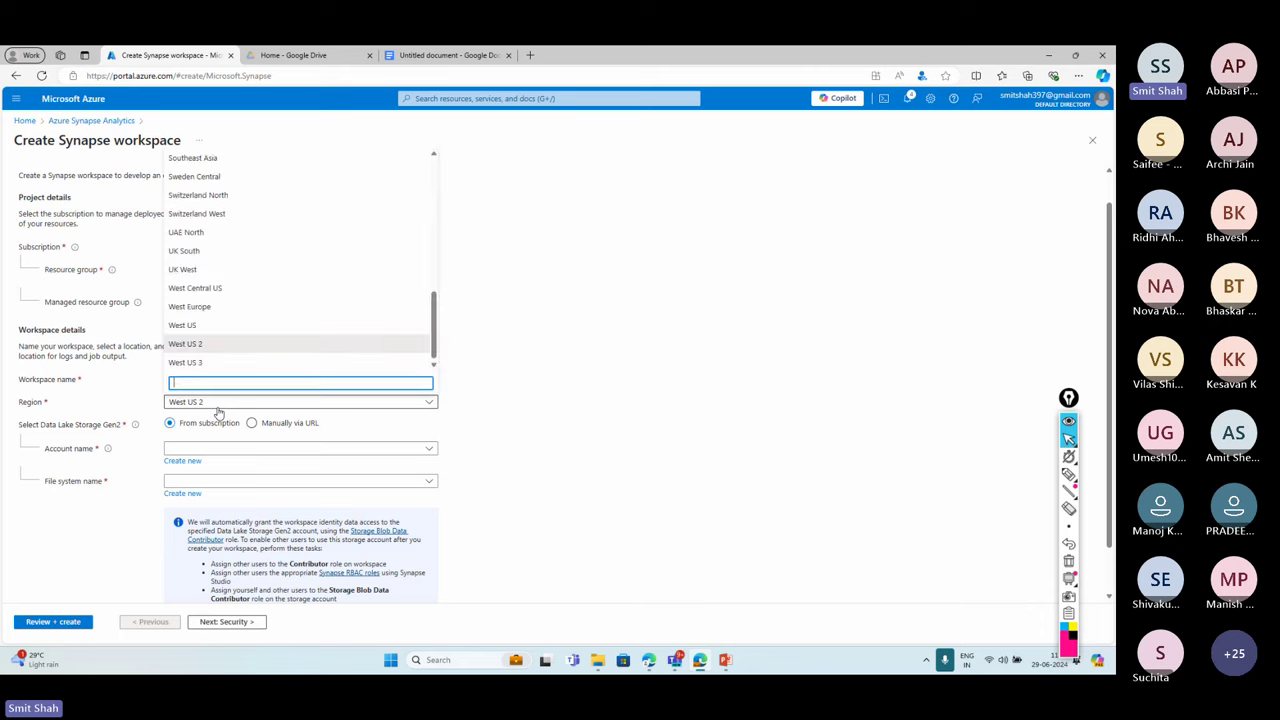
{"action": "left_click", "coordinate": [623, 405]}
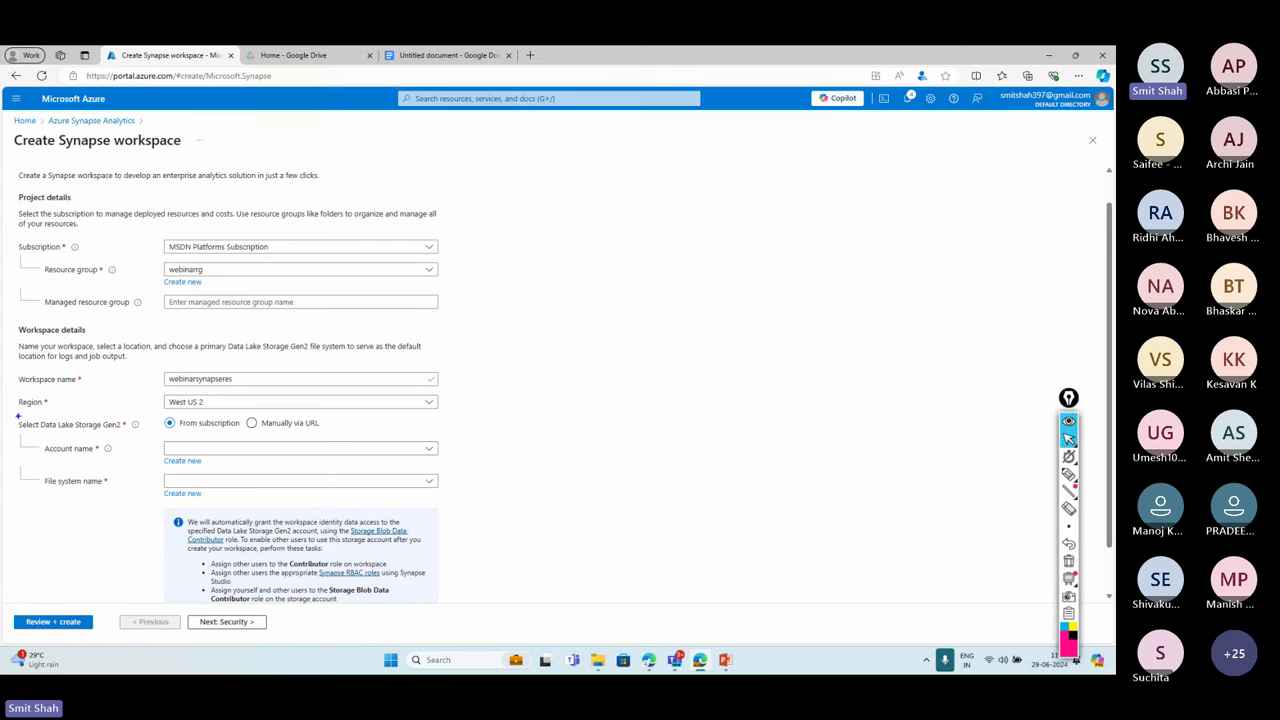
{"action": "left_click_drag", "start_coordinate": [16, 414], "coordinate": [145, 433]}
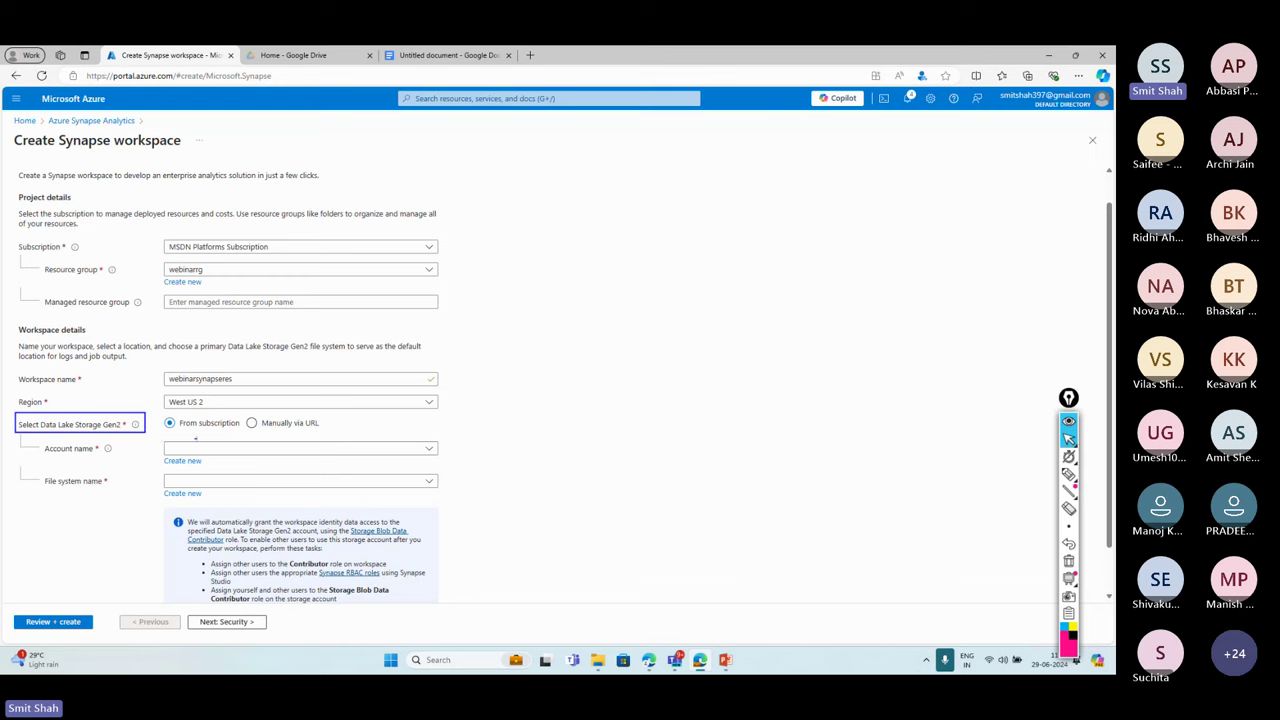
Specify the Data Lake Storage Gen2 account manually via URL, then switch to the Google Drive tab
{"action": "mouse_move", "coordinate": [116, 413]}
{"action": "left_mouse_down"}
{"action": "mouse_move", "coordinate": [121, 400]}
{"action": "mouse_move", "coordinate": [115, 421]}
{"action": "mouse_move", "coordinate": [136, 407]}
{"action": "left_mouse_up"}
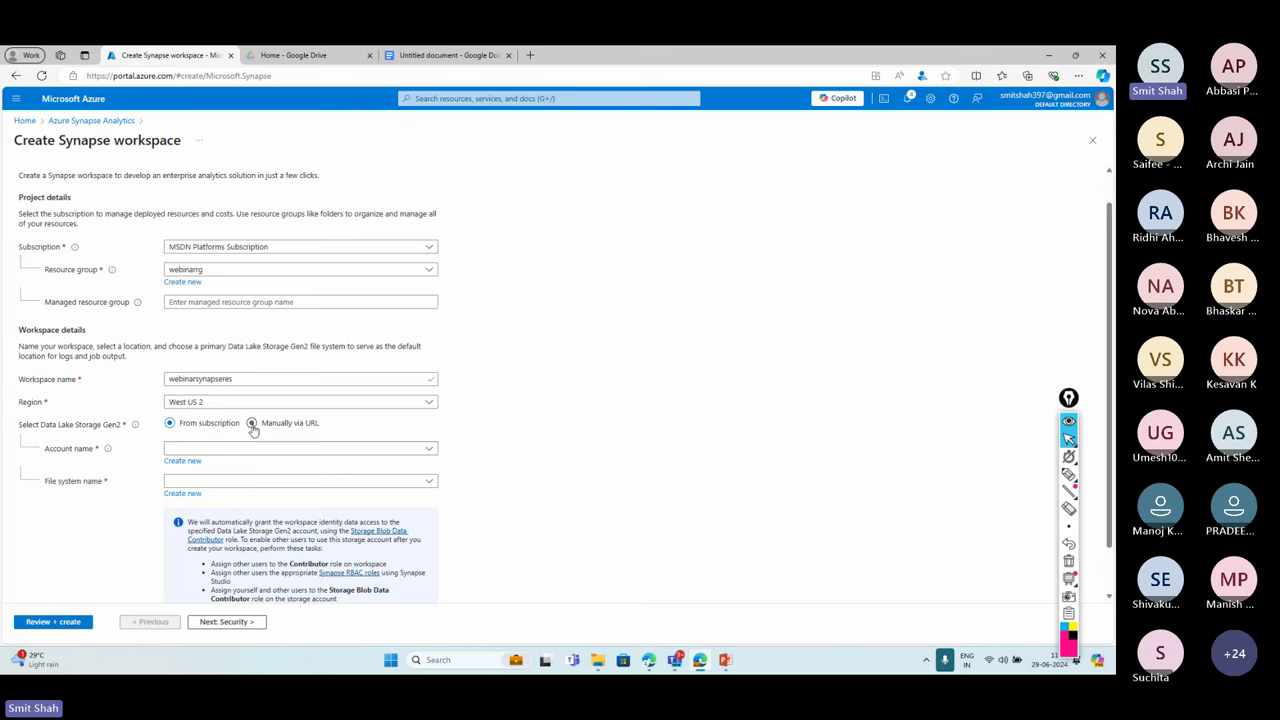
{"action": "left_click", "coordinate": [222, 449]}
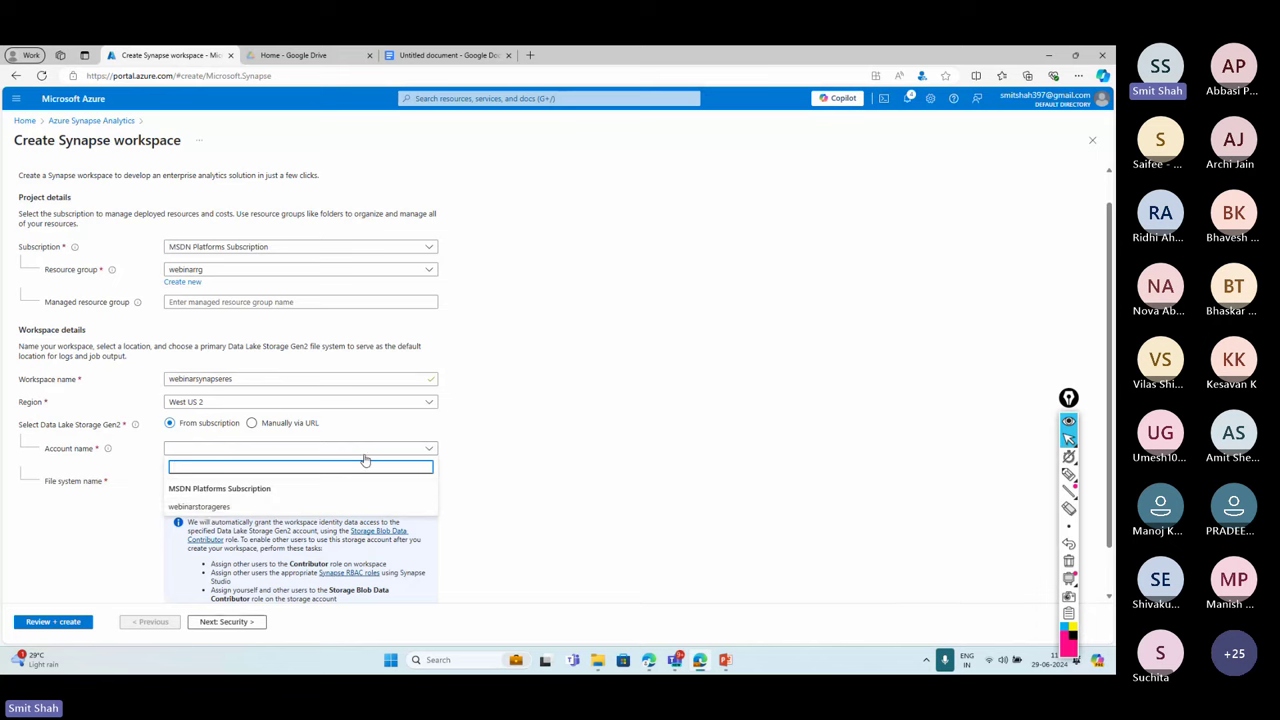
{"action": "left_click", "coordinate": [363, 452]}
{"action": "left_click", "coordinate": [253, 423]}
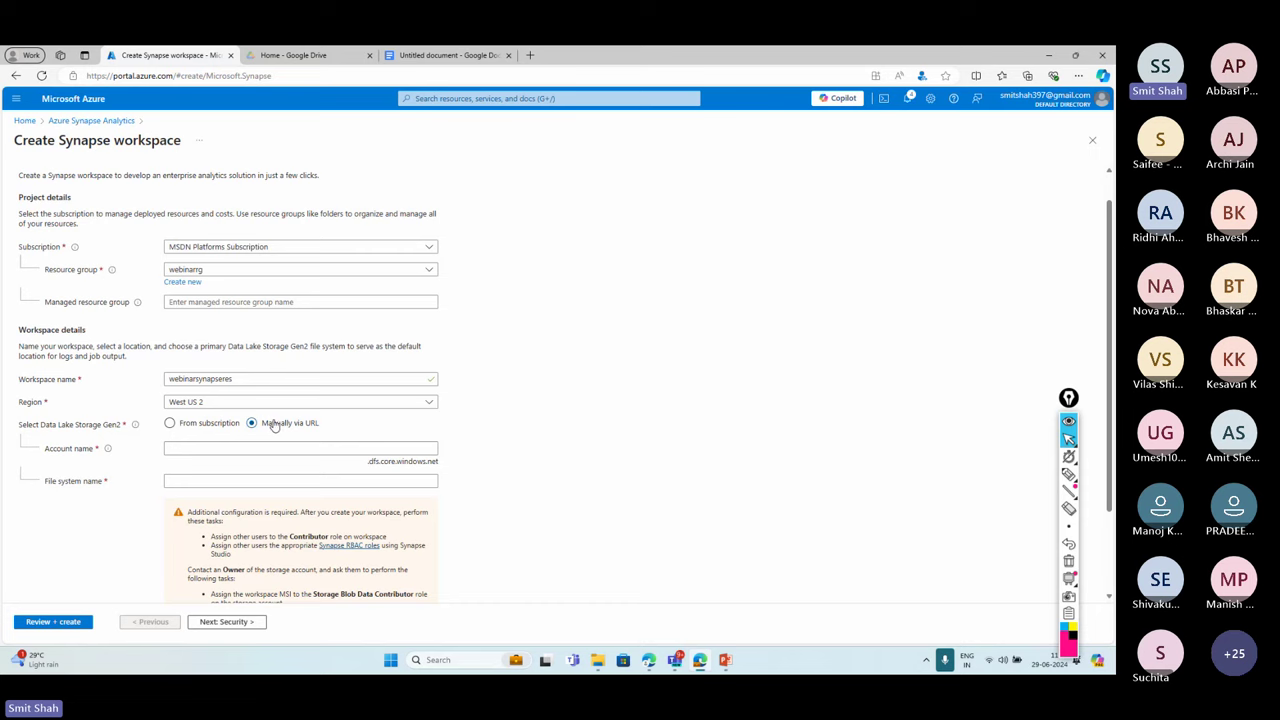
{"action": "left_click", "coordinate": [302, 55]}
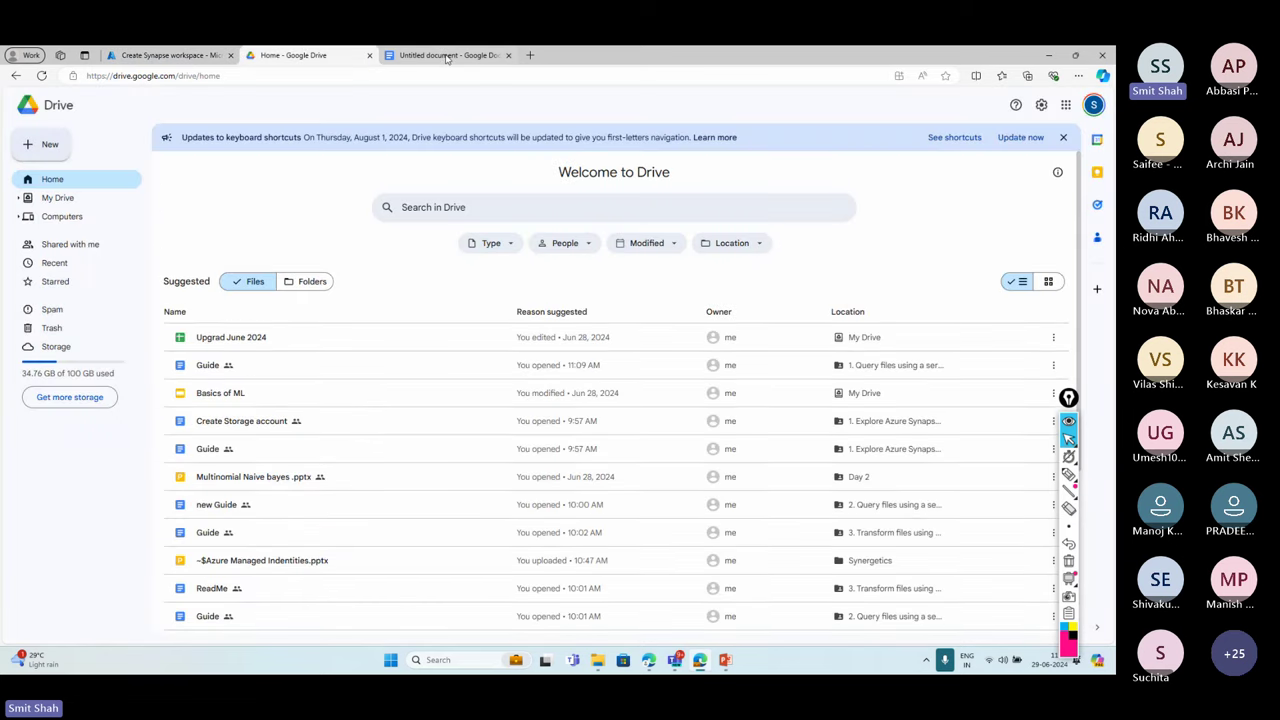
Open portal.azure.com in a new tab, sign in, and open the webinarrg resource group
{"action": "double_click", "coordinate": [805, 58]}
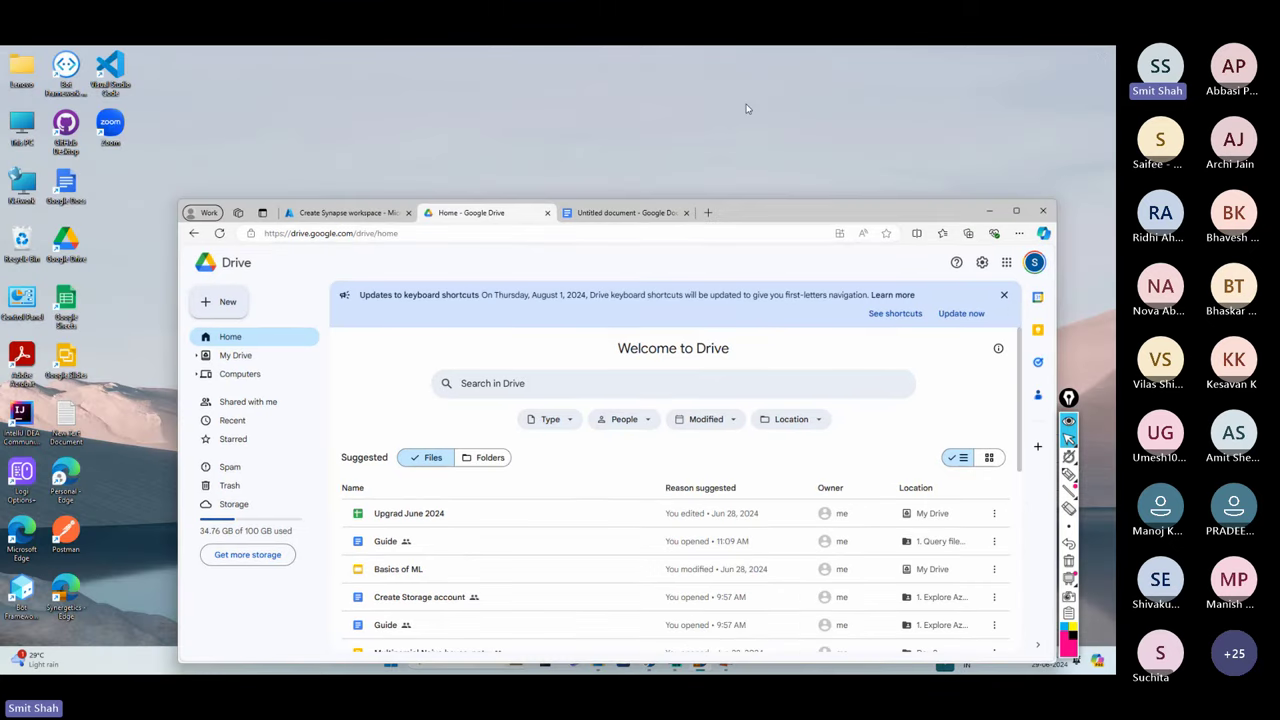
{"action": "key", "text": "ctrl+t"}
{"action": "type", "text": "portal.azure.com"}
{"action": "key", "text": "Return"}
{"action": "left_click", "coordinate": [1016, 211]}
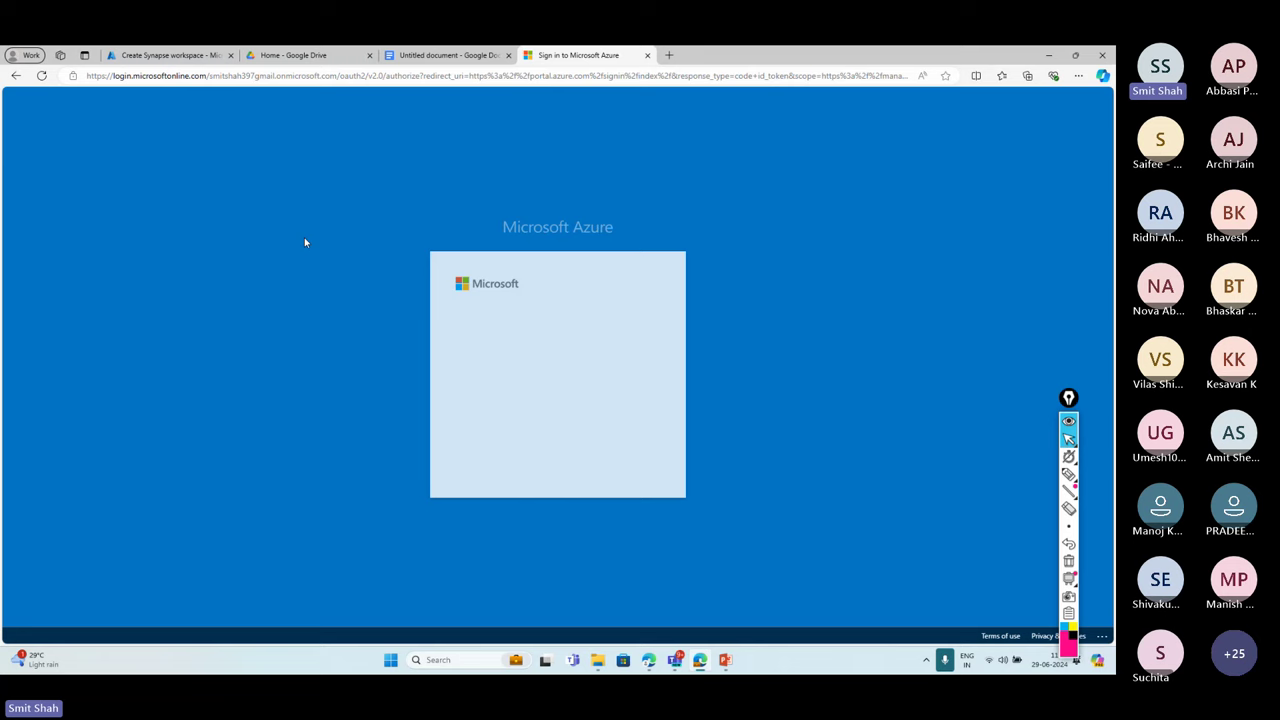
{"action": "left_click", "coordinate": [548, 360]}
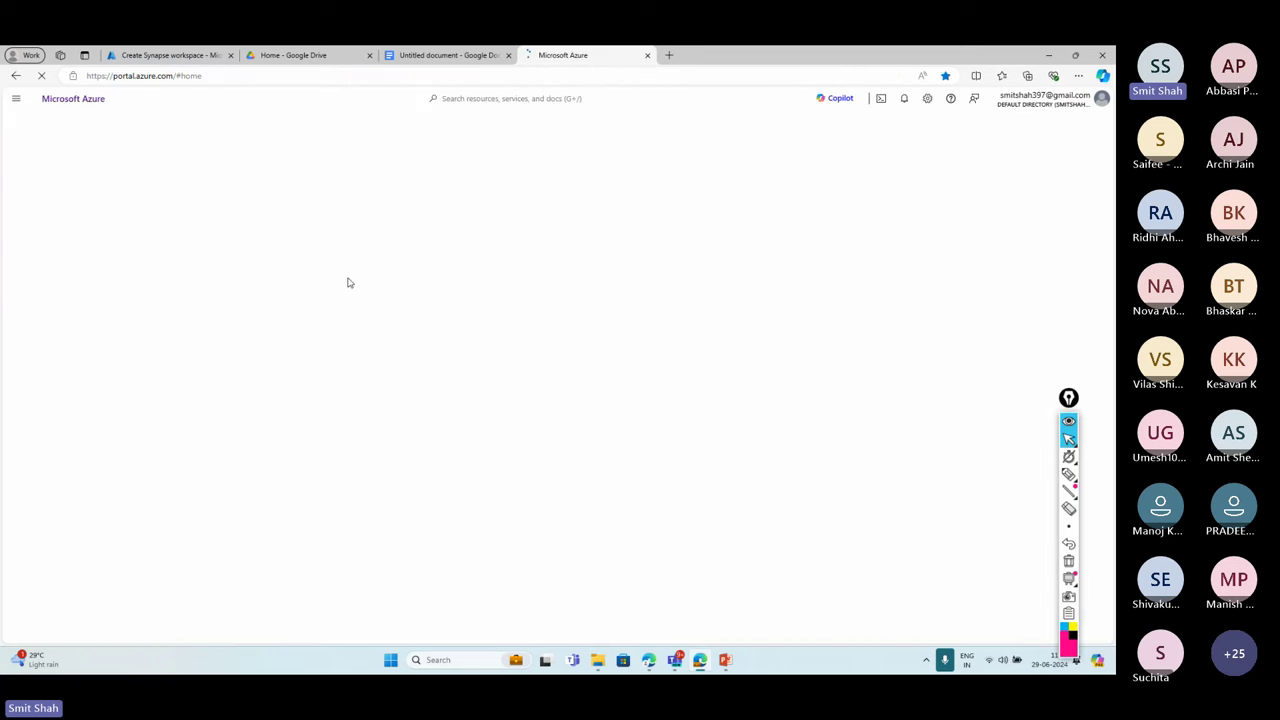
{"action": "left_click", "coordinate": [455, 176]}
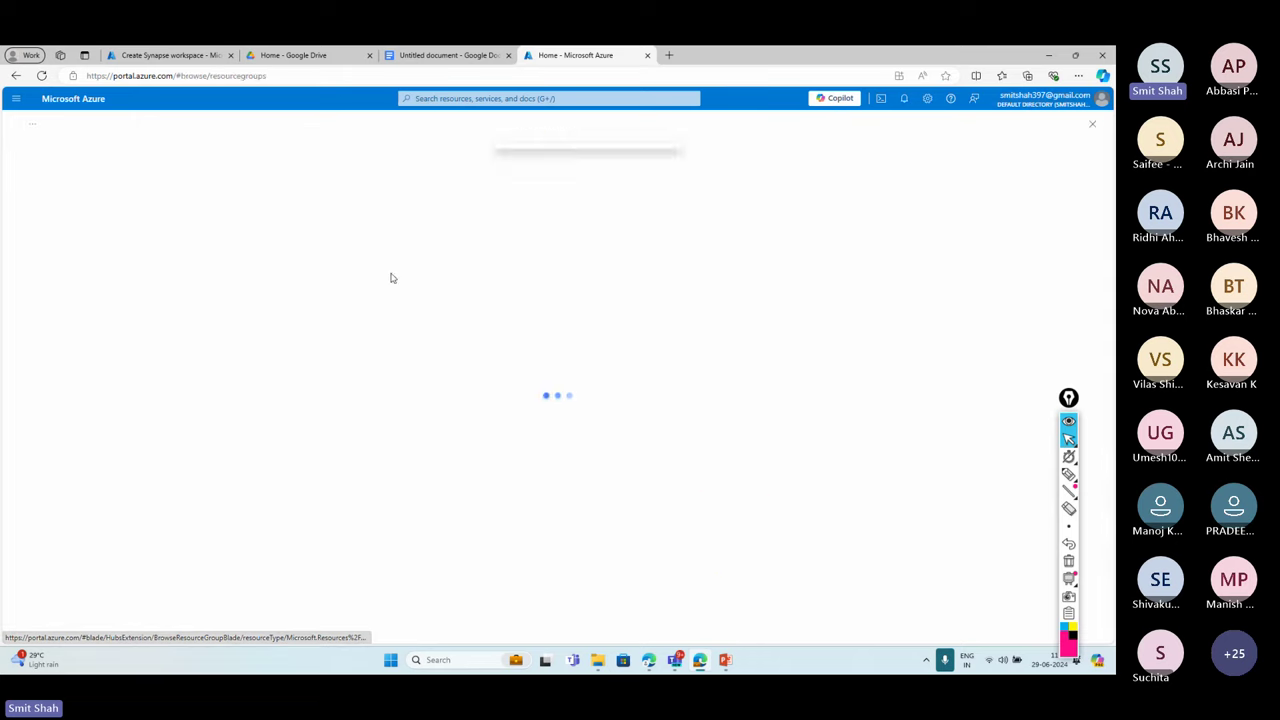
{"action": "left_click", "coordinate": [71, 290]}
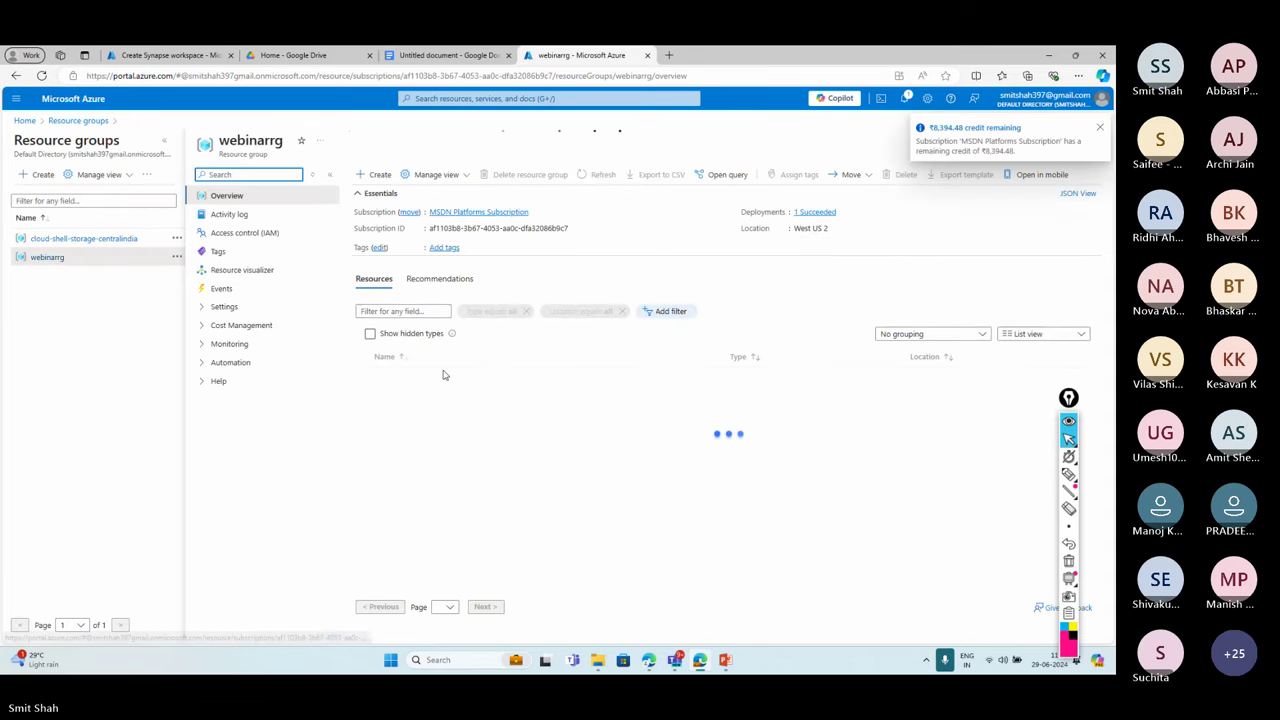
Open storage account webinarstorageres and browse its access keys and data management settings
{"action": "left_click", "coordinate": [444, 375]}
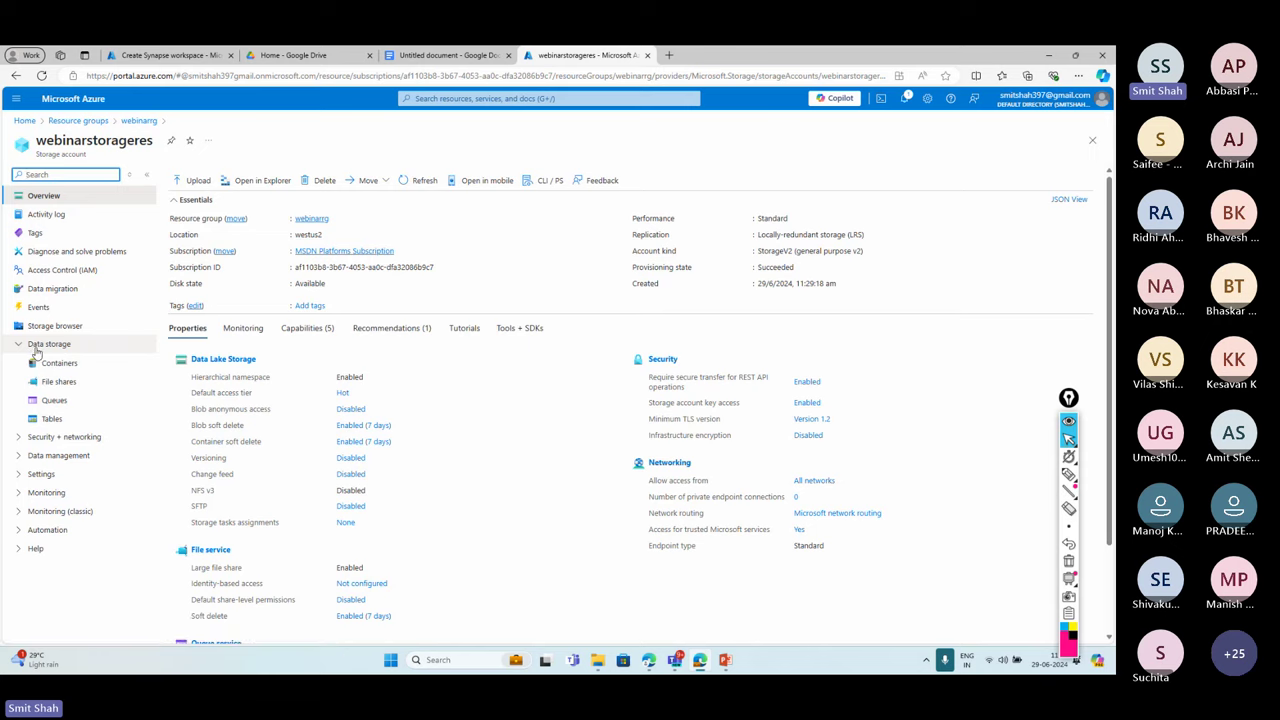
{"action": "left_click", "coordinate": [40, 456]}
{"action": "left_click", "coordinate": [42, 455]}
{"action": "left_click", "coordinate": [44, 438]}
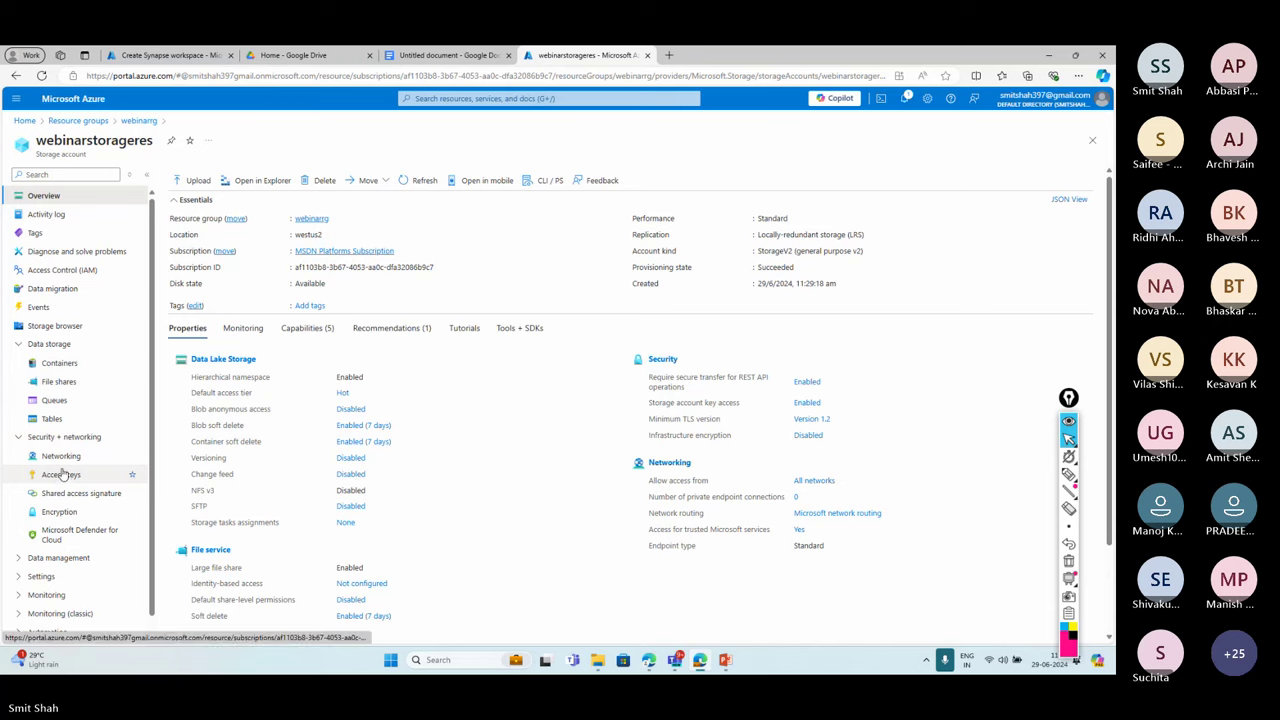
{"action": "left_click", "coordinate": [62, 478]}
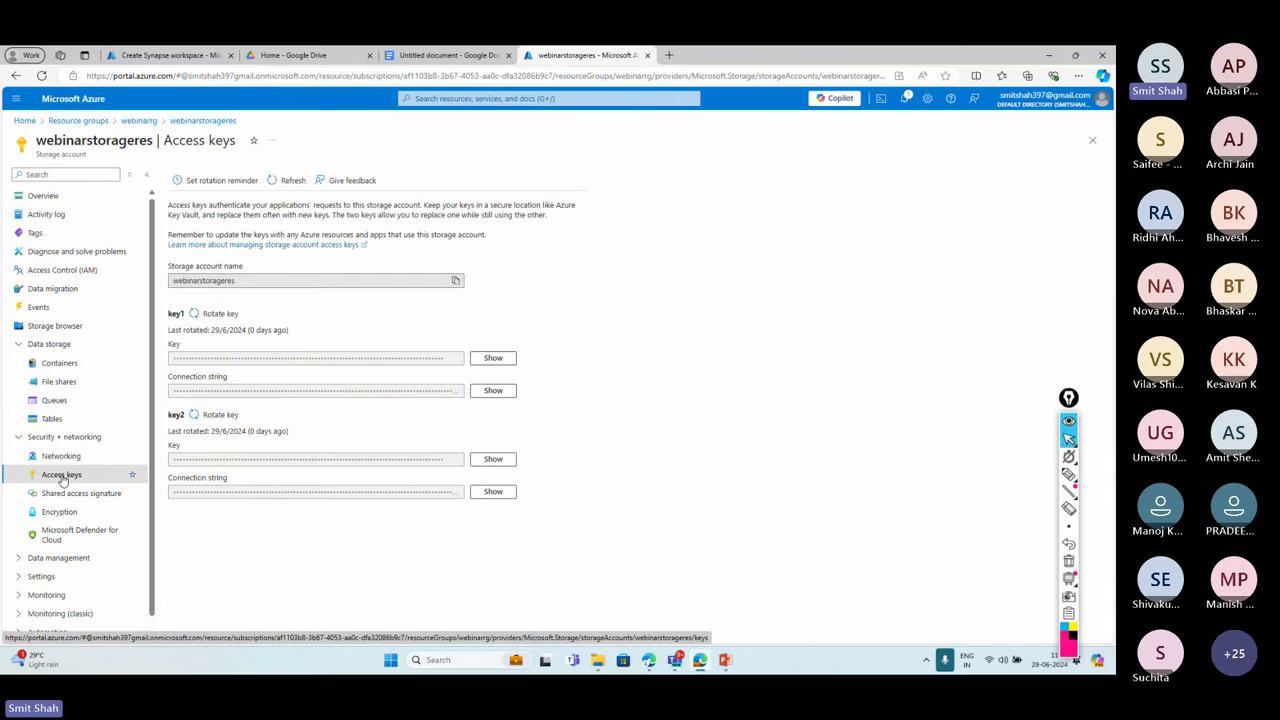
{"action": "scroll", "coordinate": [52, 530], "scroll_direction": "down", "scroll_amount": 1}
{"action": "left_click", "coordinate": [58, 541]}
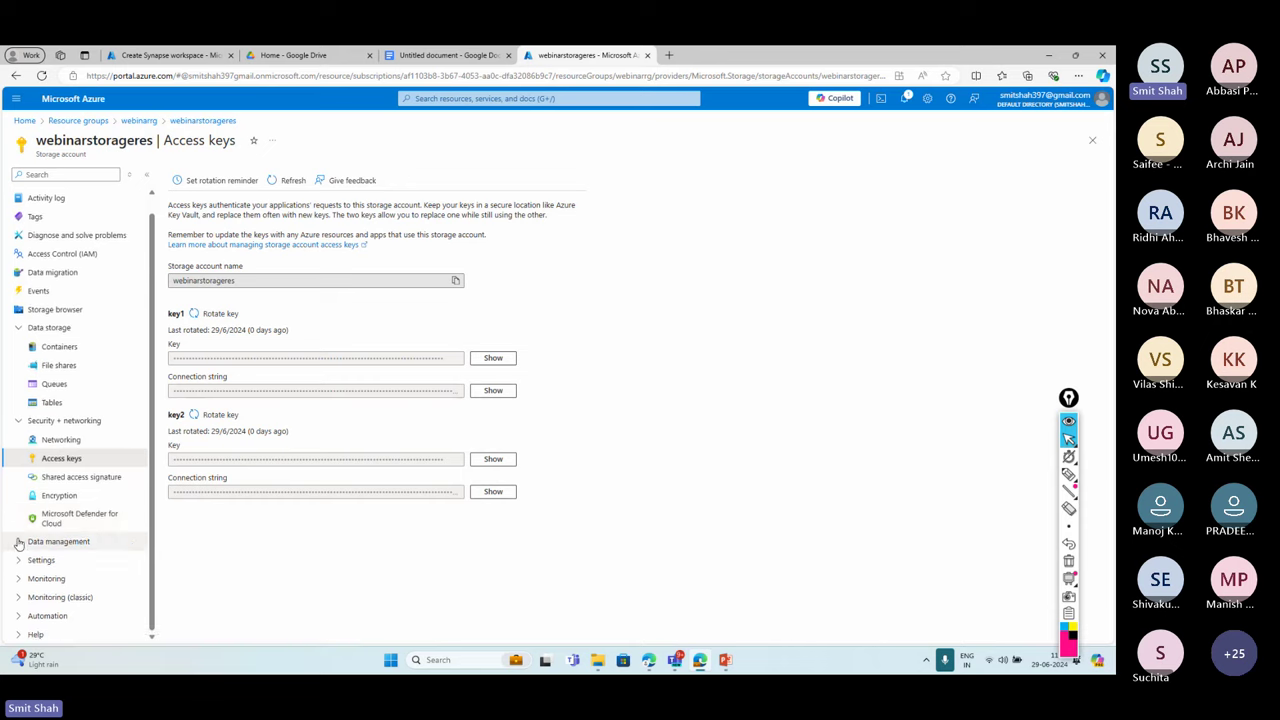
{"action": "scroll", "coordinate": [90, 520], "scroll_direction": "down", "scroll_amount": 3}
{"action": "scroll", "coordinate": [90, 504], "scroll_direction": "up", "scroll_amount": 3}
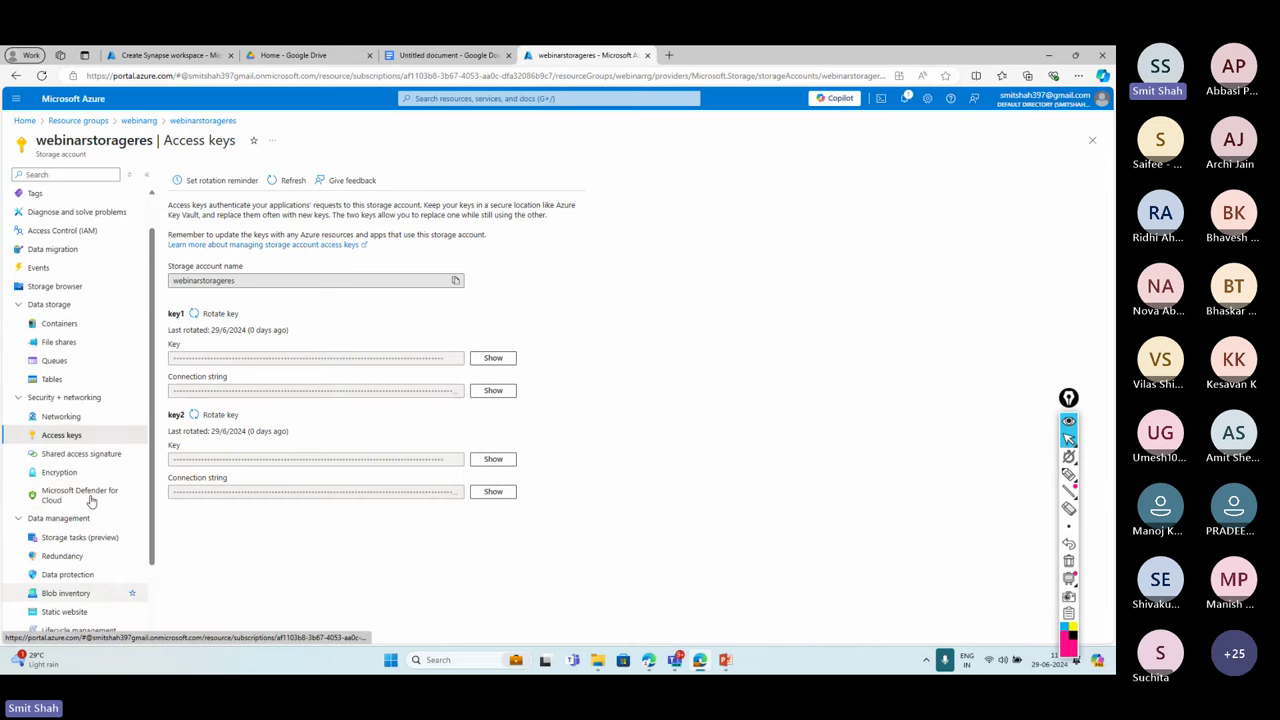
{"action": "left_click", "coordinate": [46, 195]}
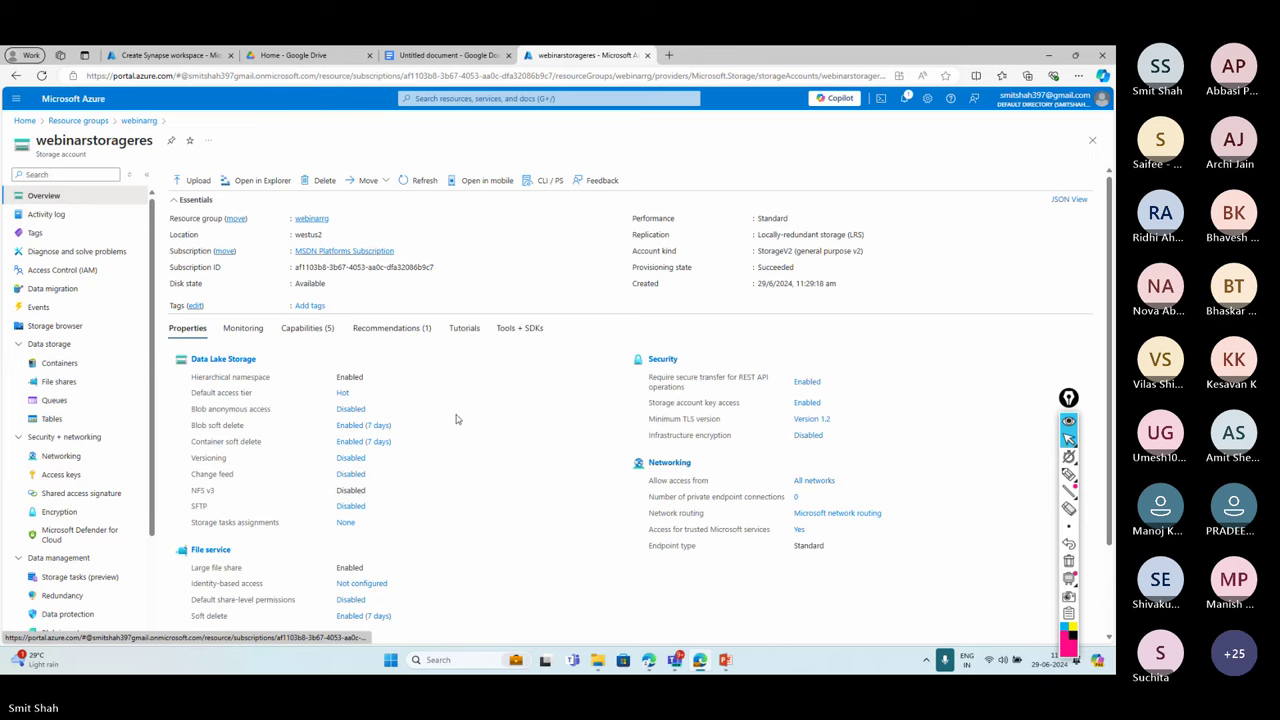
Review the storage account's networking, diagnose and solve problems, and tags pages, then return to the workspace form
{"action": "scroll", "coordinate": [549, 491], "scroll_direction": "down", "scroll_amount": 1}
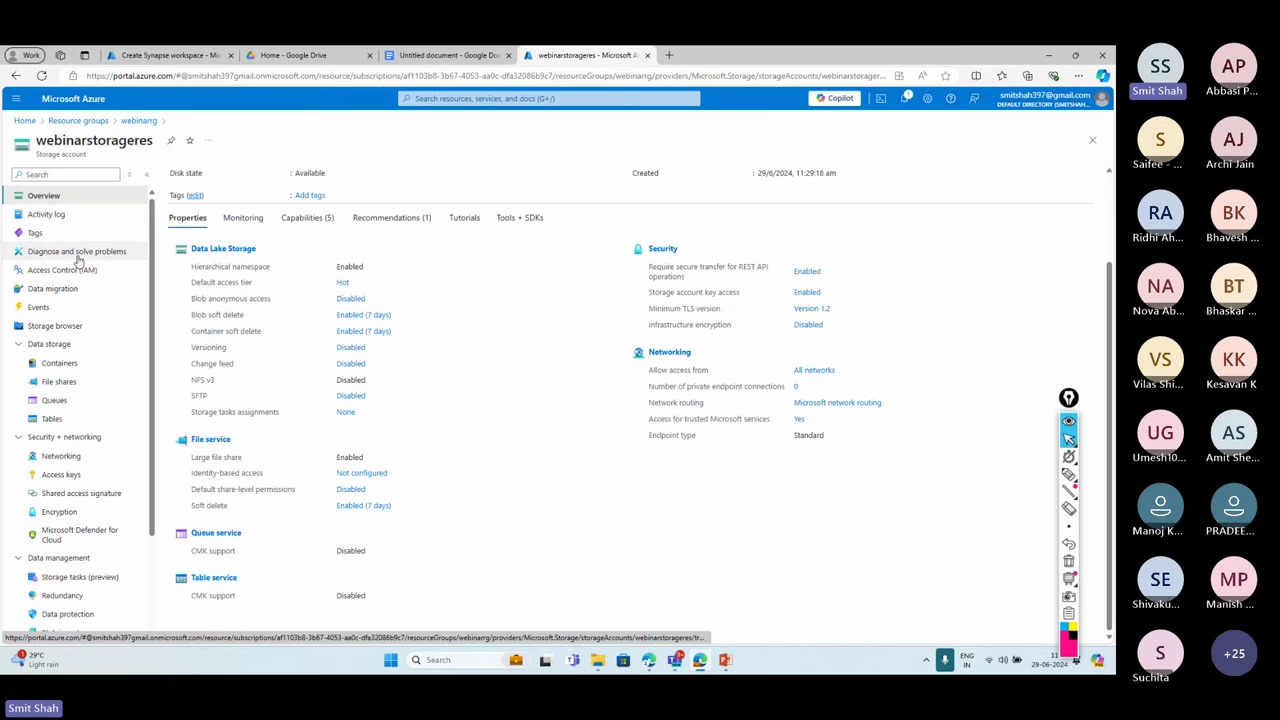
{"action": "left_click", "coordinate": [83, 456]}
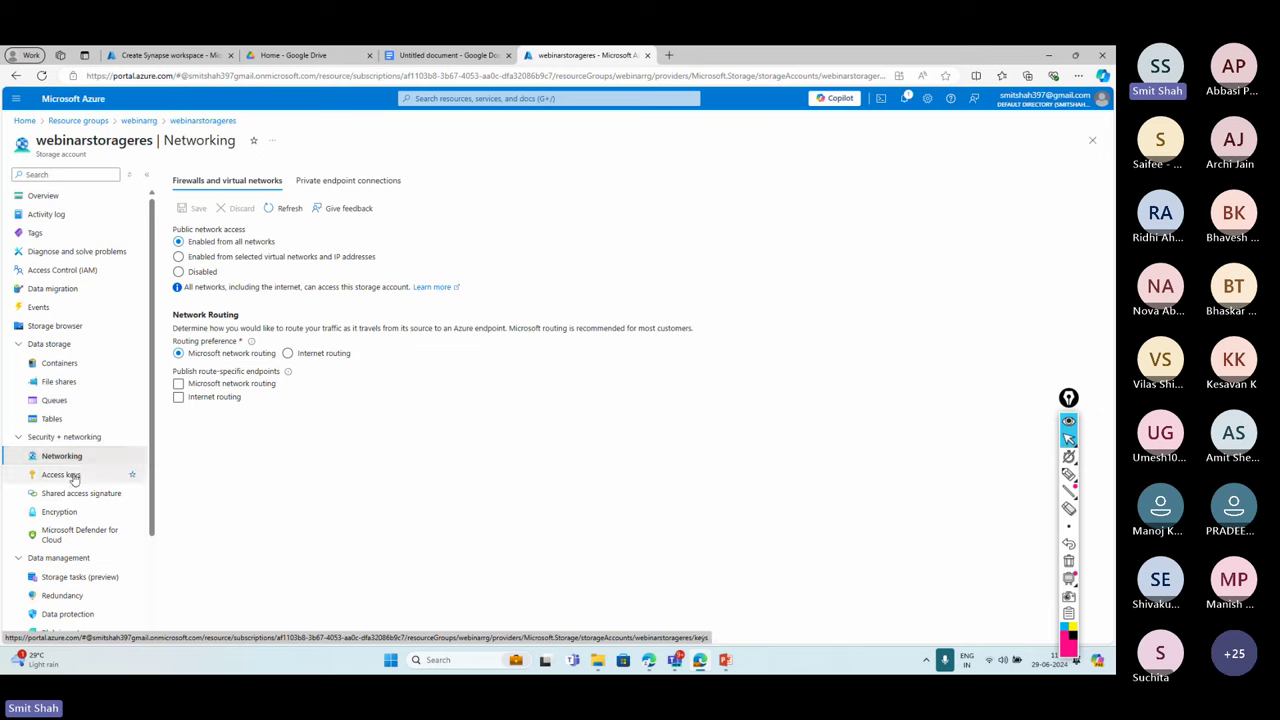
{"action": "scroll", "coordinate": [70, 480], "scroll_direction": "down", "scroll_amount": 2}
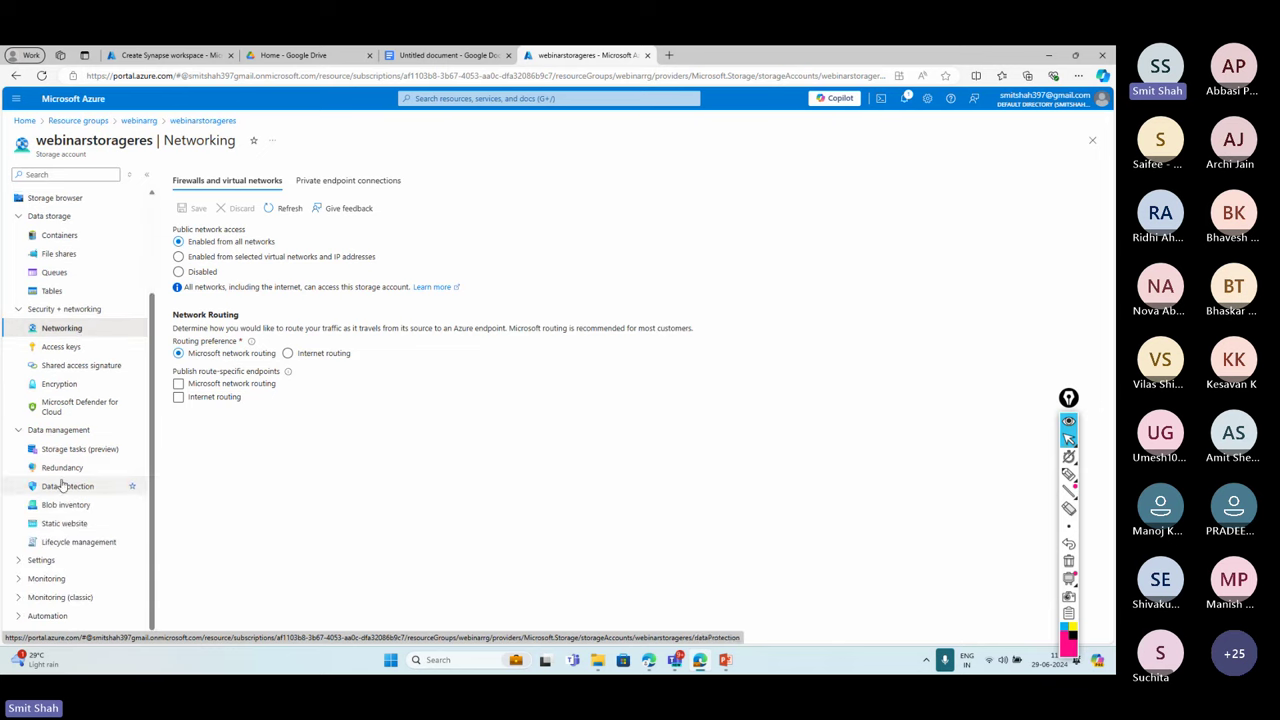
{"action": "left_click", "coordinate": [48, 561]}
{"action": "left_click", "coordinate": [49, 564]}
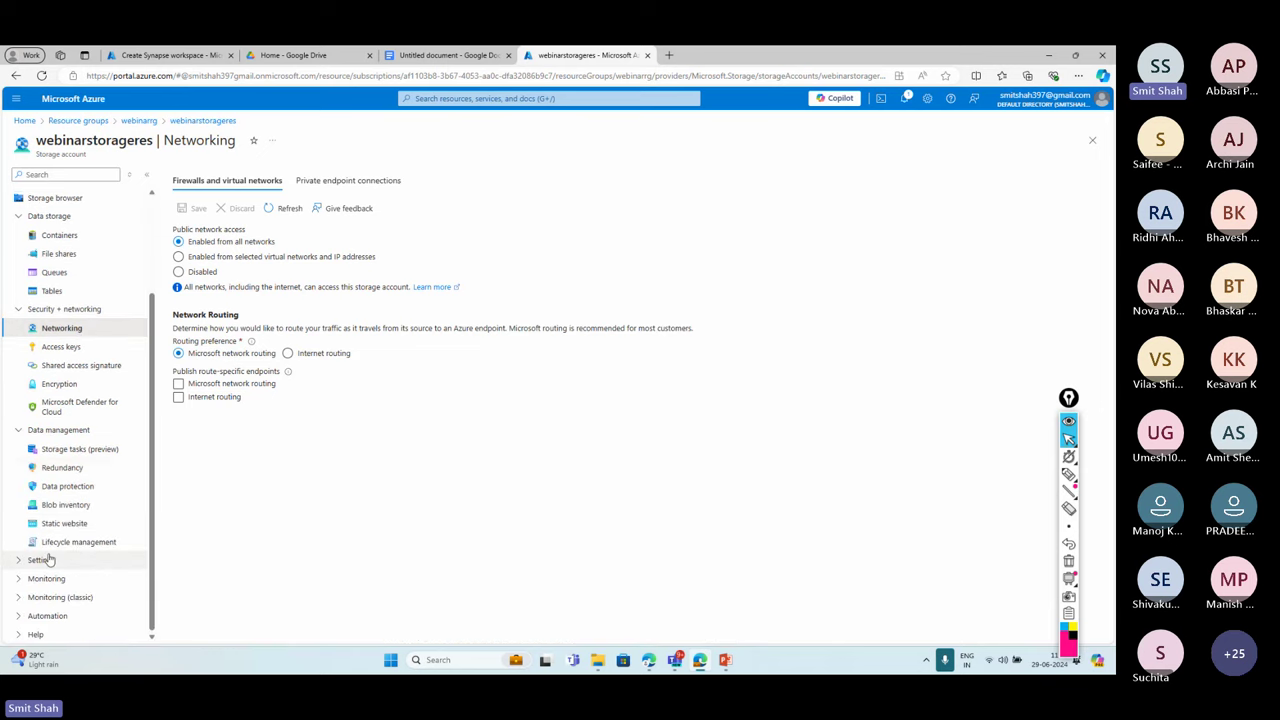
{"action": "scroll", "coordinate": [50, 560], "scroll_direction": "up", "scroll_amount": 2}
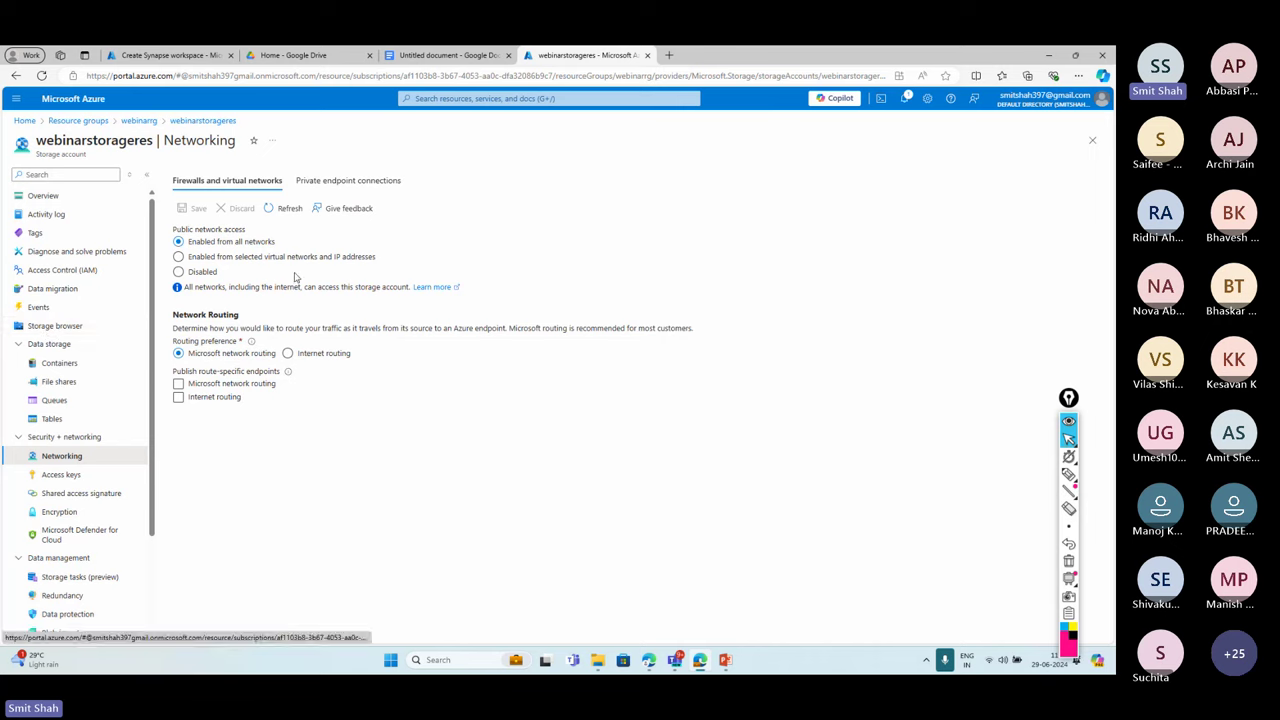
{"action": "left_click", "coordinate": [71, 251]}
{"action": "left_click", "coordinate": [74, 233]}
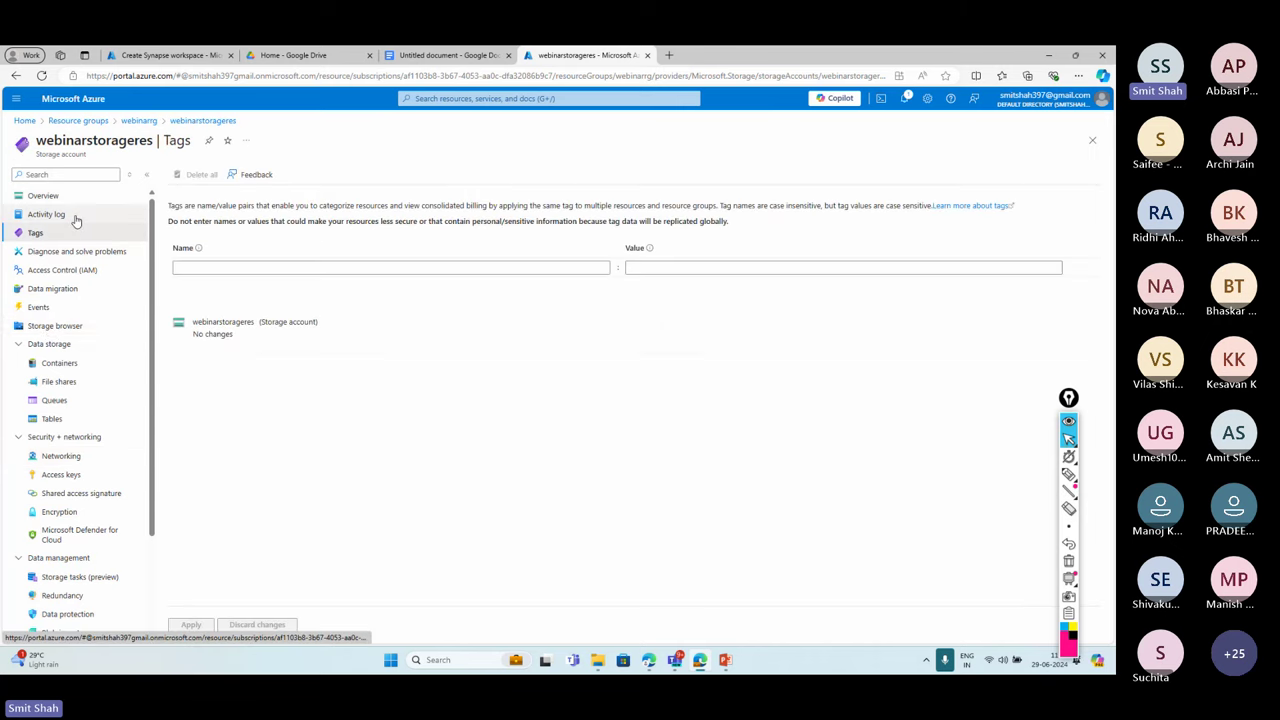
{"action": "left_click", "coordinate": [170, 55]}
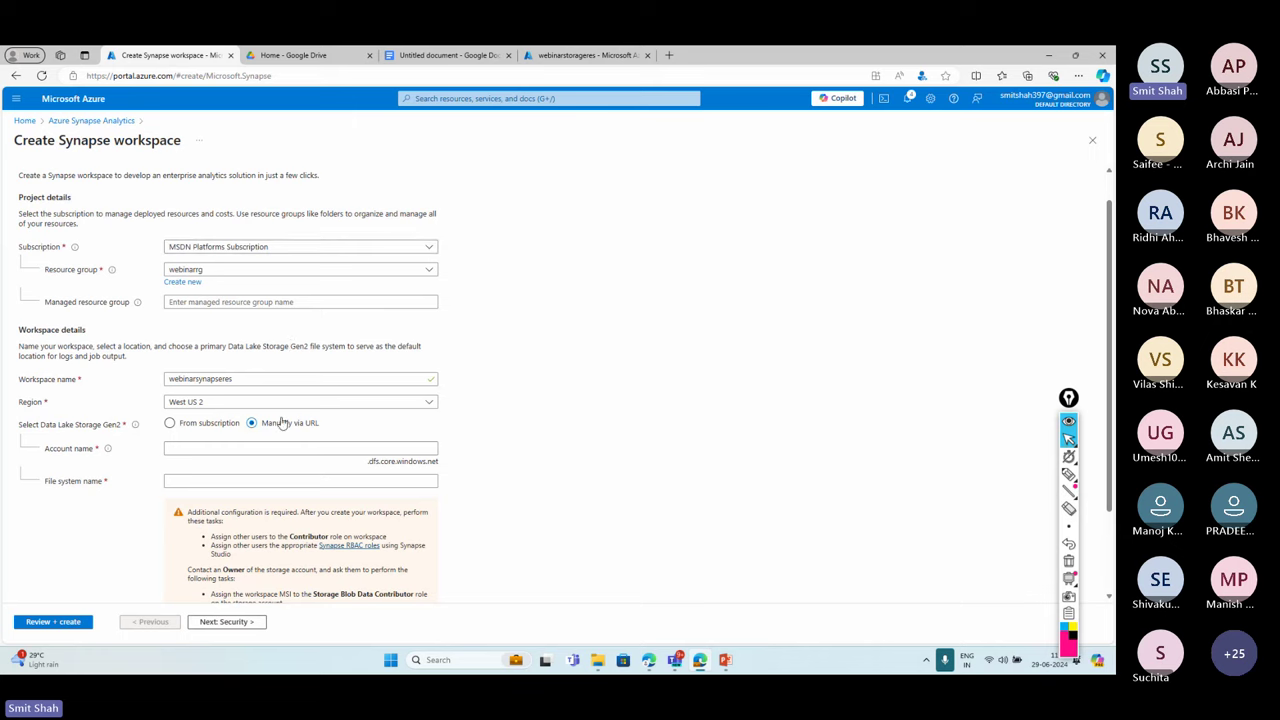
Use storage account webinarstorageres from the subscription, with file system data
{"action": "left_click", "coordinate": [211, 425]}
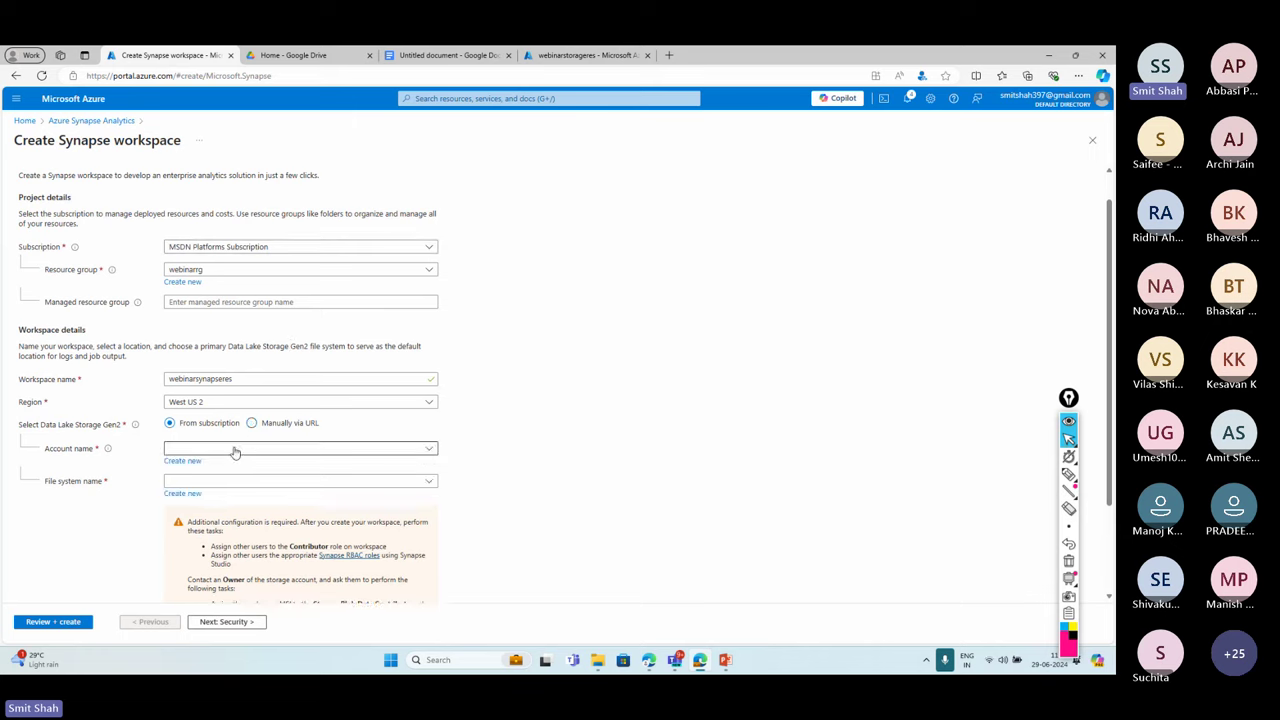
{"action": "left_click", "coordinate": [306, 452]}
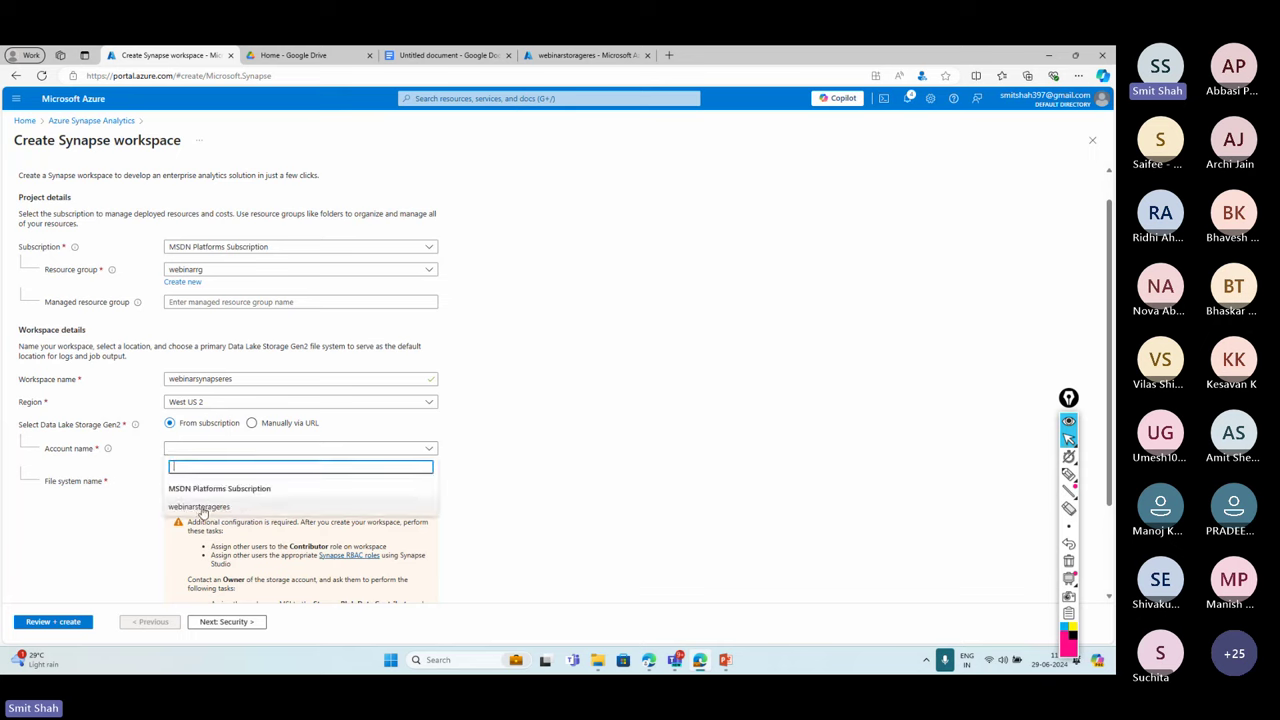
{"action": "left_click", "coordinate": [198, 508]}
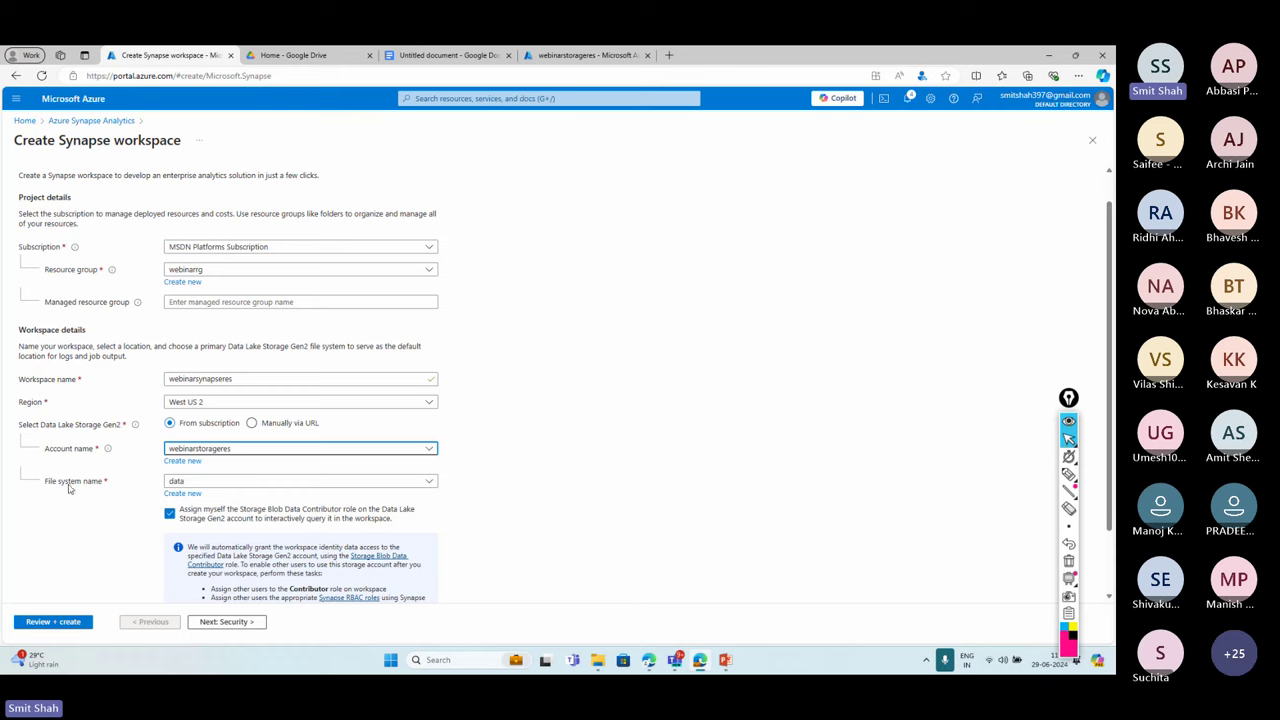
{"action": "left_click_drag", "start_coordinate": [43, 470], "coordinate": [123, 490]}
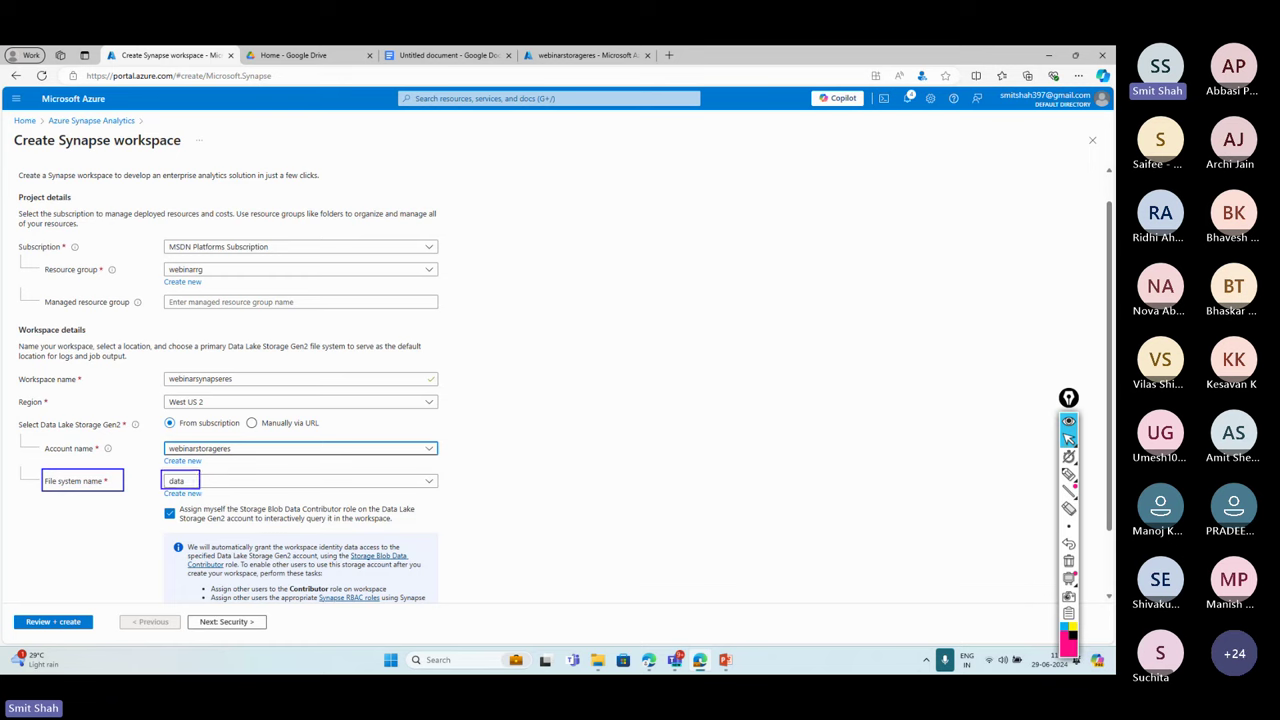
{"action": "left_click", "coordinate": [182, 482]}
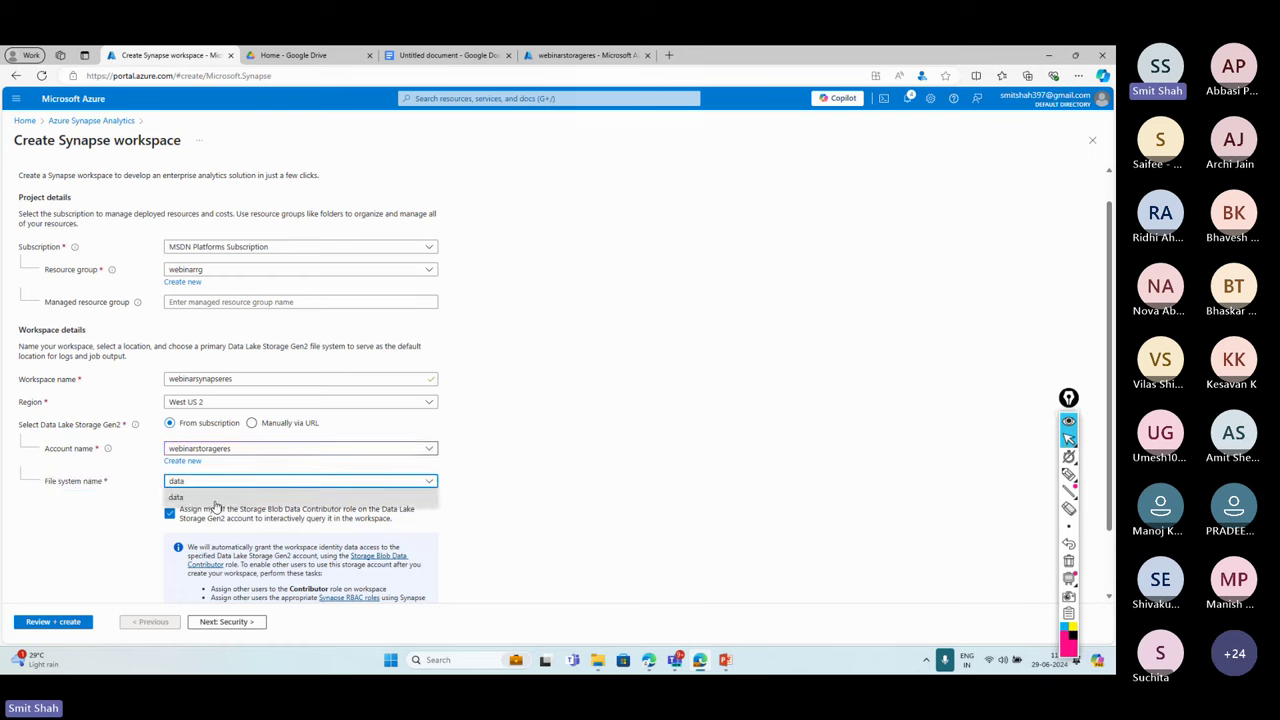
{"action": "left_click", "coordinate": [215, 505]}
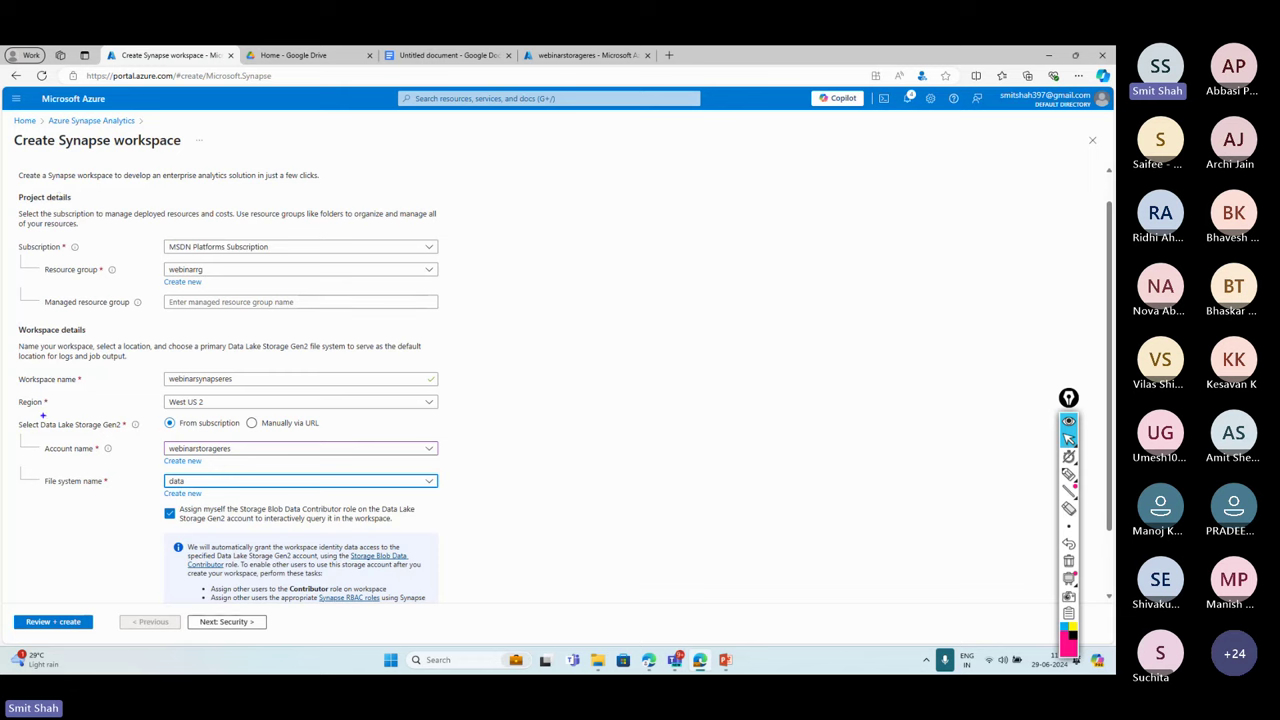
{"action": "left_click_drag", "start_coordinate": [36, 414], "coordinate": [125, 436]}
{"action": "key", "text": "ctrl+shift+c"}
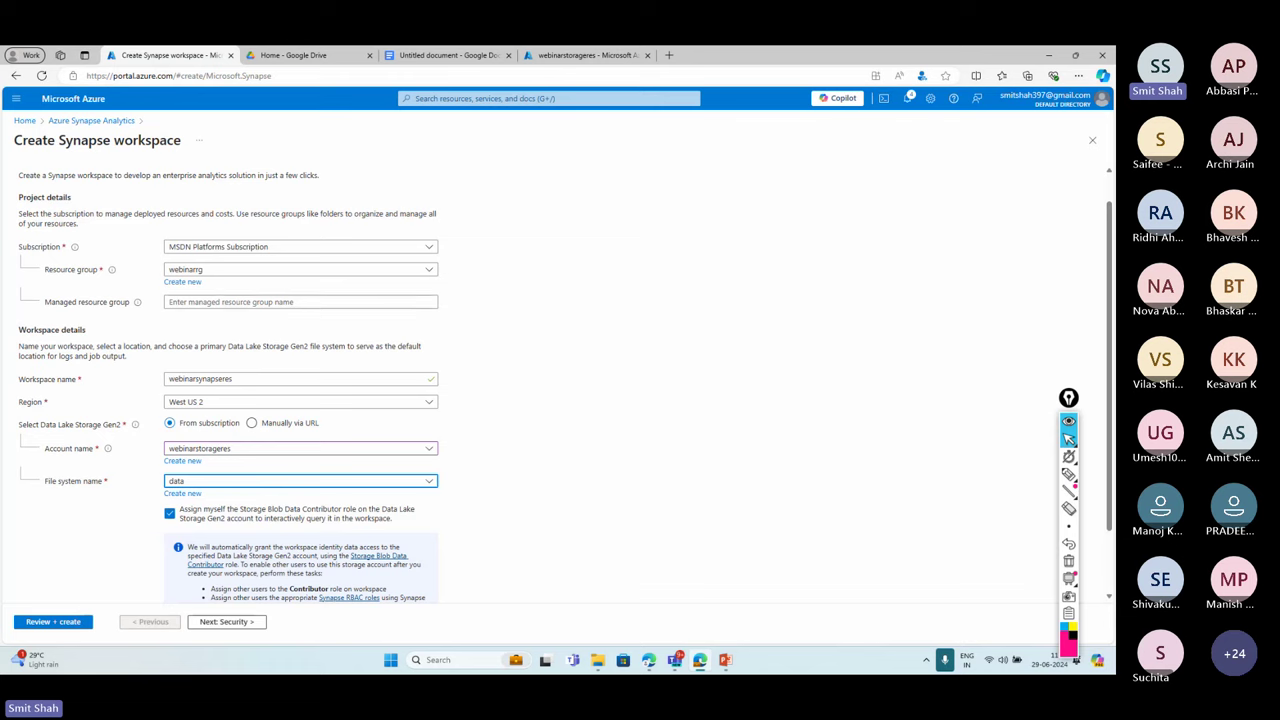
Go to the Security step and mark the authentication method options, including the combined one
{"action": "left_click", "coordinate": [226, 621]}
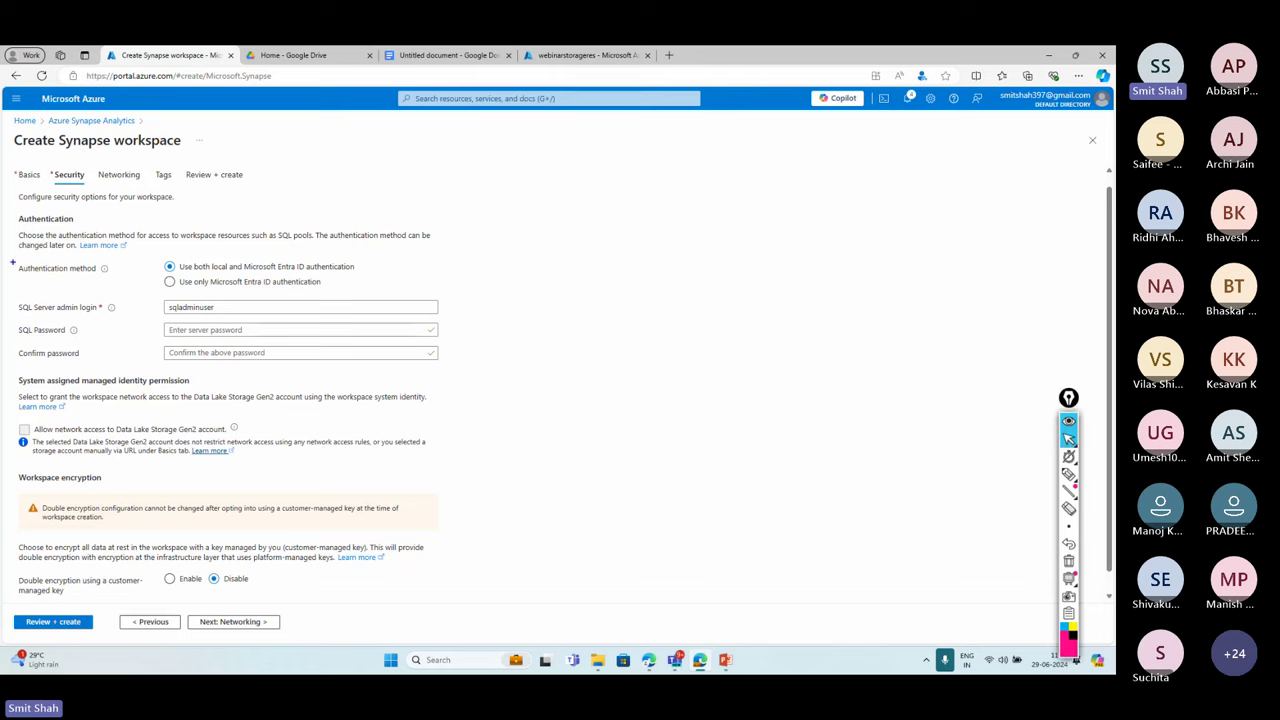
{"action": "mouse_move", "coordinate": [9, 259]}
{"action": "left_mouse_down"}
{"action": "mouse_move", "coordinate": [65, 279]}
{"action": "mouse_move", "coordinate": [396, 292]}
{"action": "left_mouse_up"}
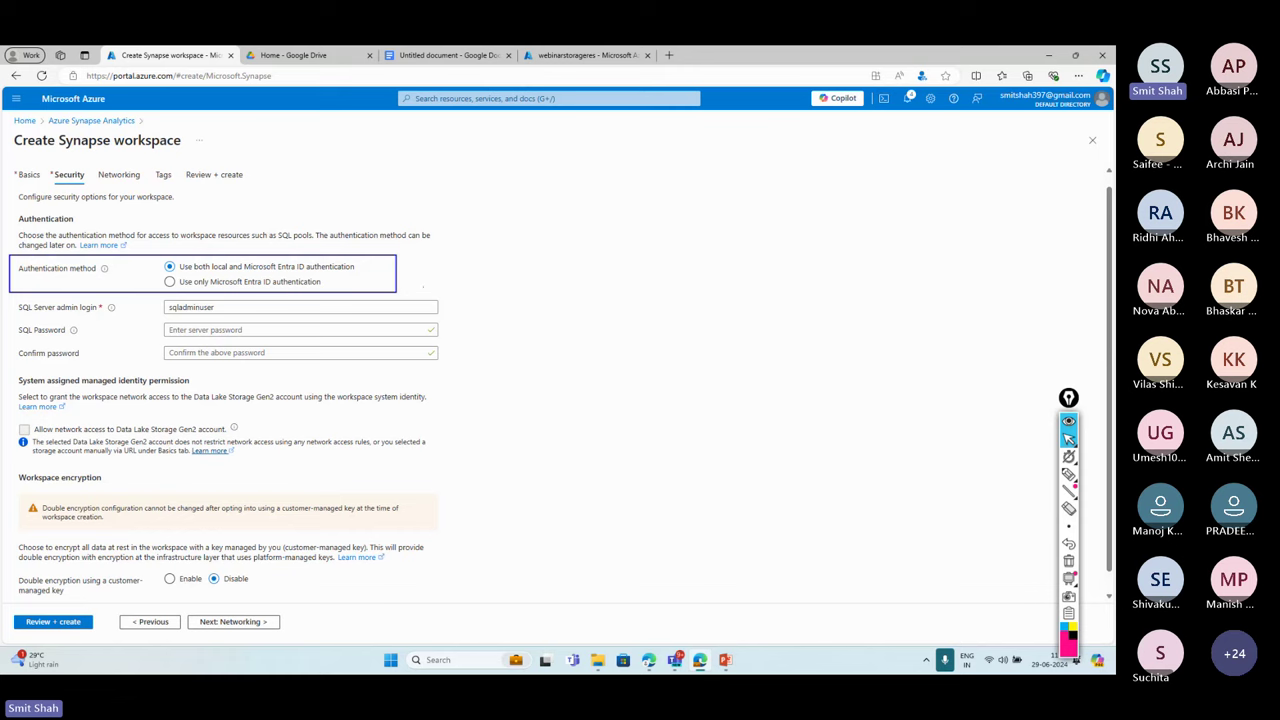
{"action": "left_click_drag", "start_coordinate": [354, 268], "coordinate": [419, 268]}
{"action": "left_click", "coordinate": [190, 282]}
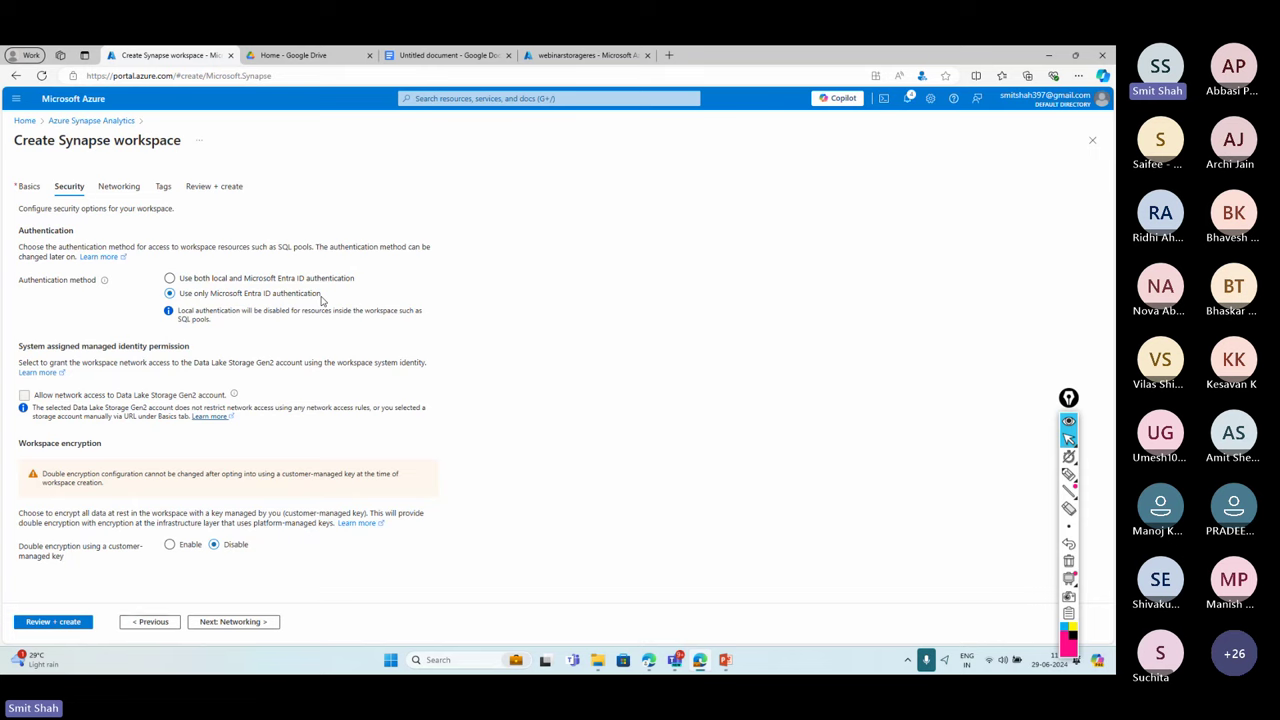
{"action": "left_click", "coordinate": [726, 660]}
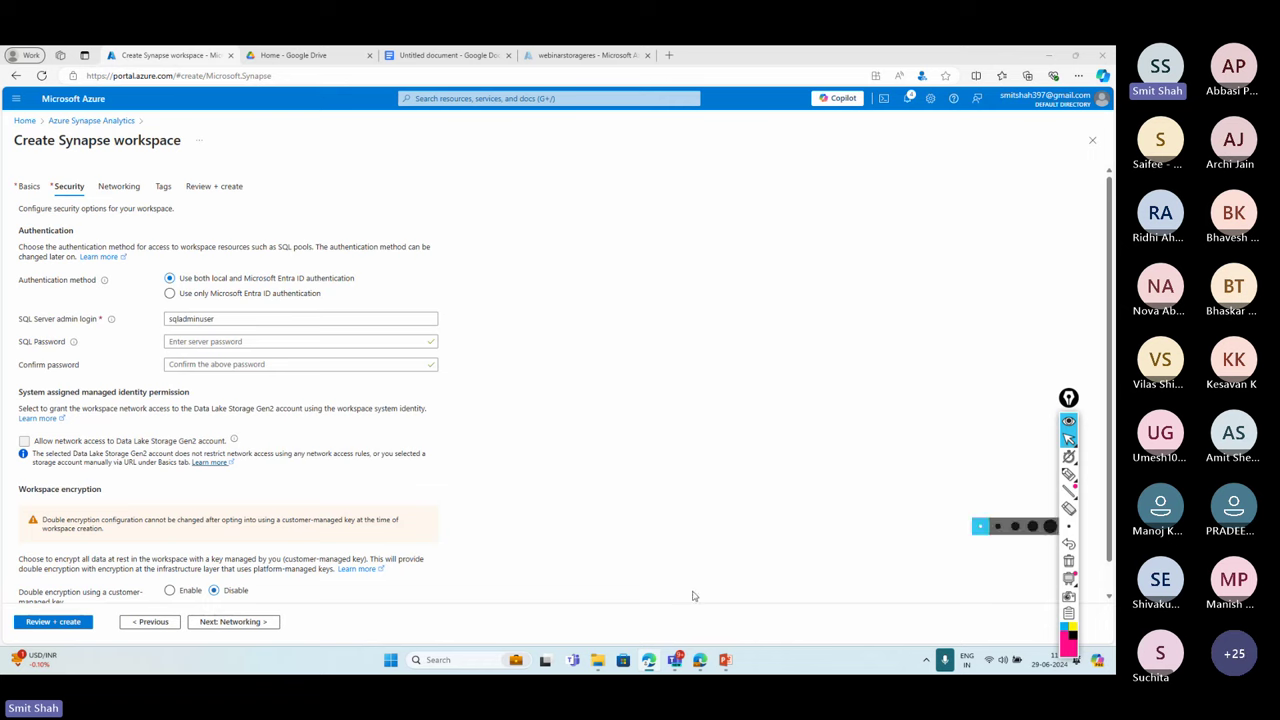
{"action": "mouse_move", "coordinate": [678, 659]}
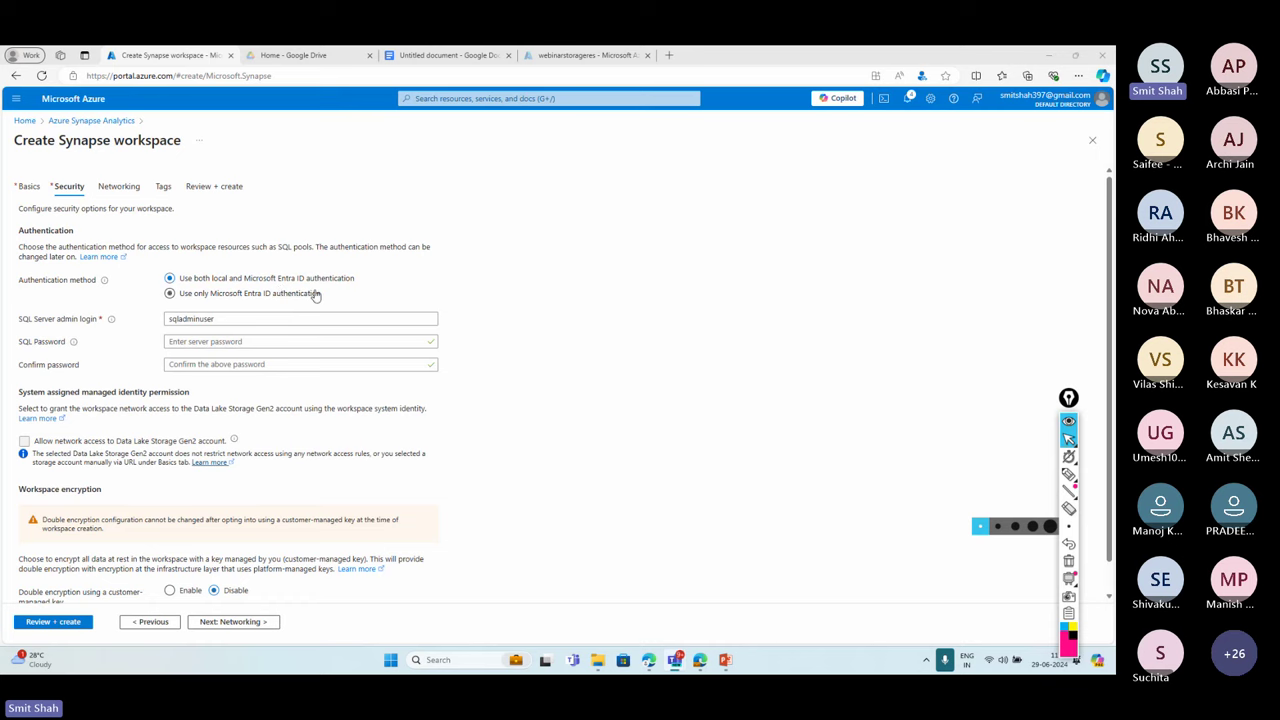
{"action": "left_click_drag", "start_coordinate": [366, 279], "coordinate": [397, 279]}
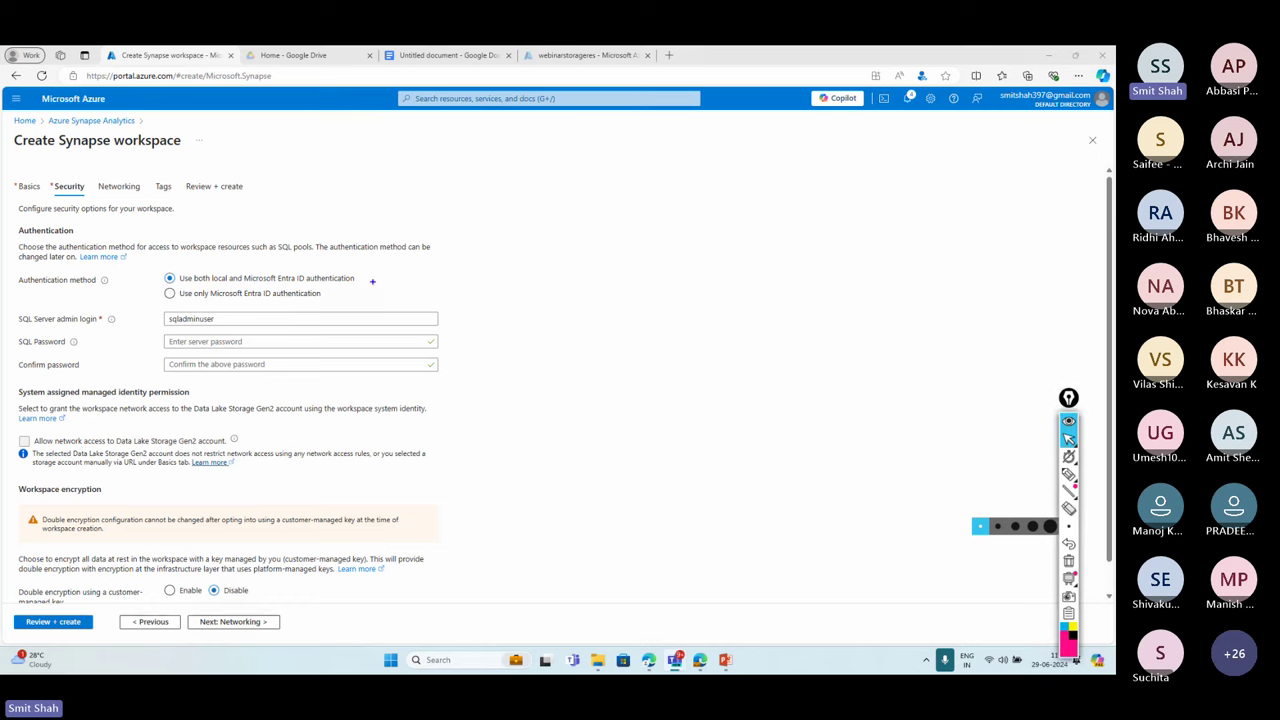
{"action": "left_click_drag", "start_coordinate": [366, 279], "coordinate": [397, 279]}
{"action": "mouse_move", "coordinate": [224, 270]}
{"action": "left_mouse_down"}
{"action": "mouse_move", "coordinate": [198, 278]}
{"action": "mouse_move", "coordinate": [238, 270]}
{"action": "mouse_move", "coordinate": [212, 278]}
{"action": "left_mouse_up"}
{"action": "left_click", "coordinate": [170, 294]}
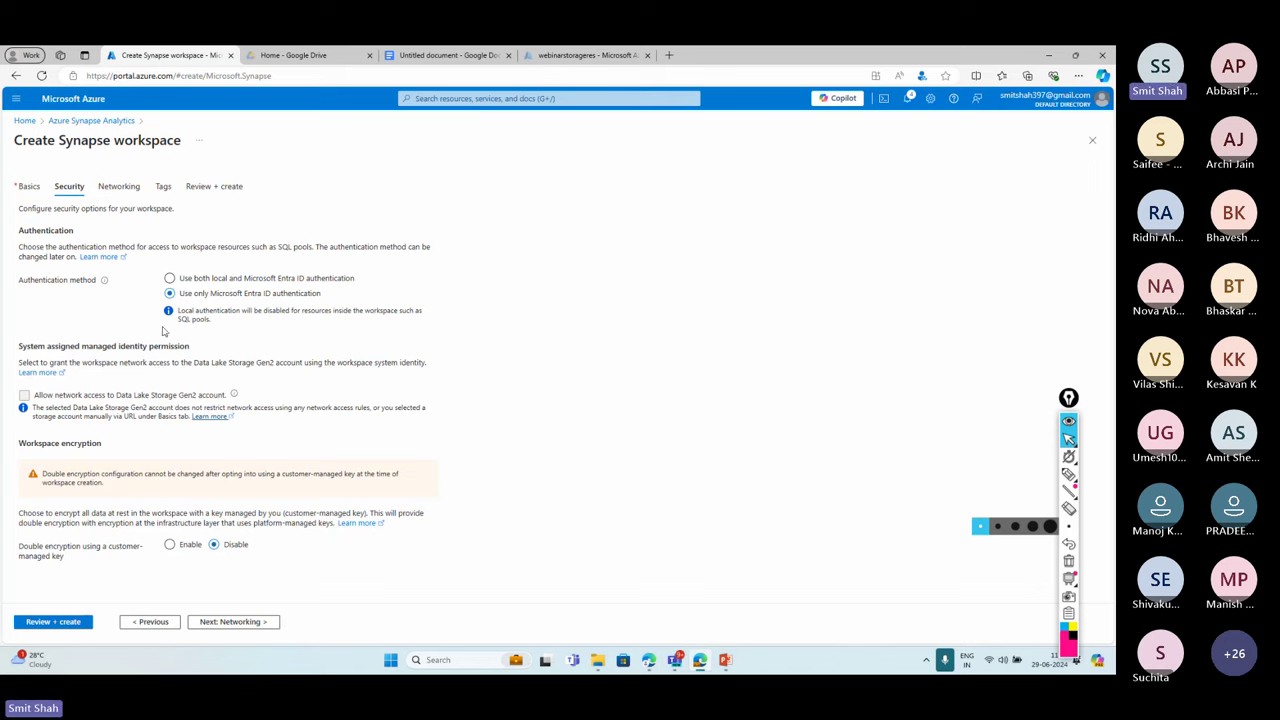
{"action": "left_click", "coordinate": [170, 278]}
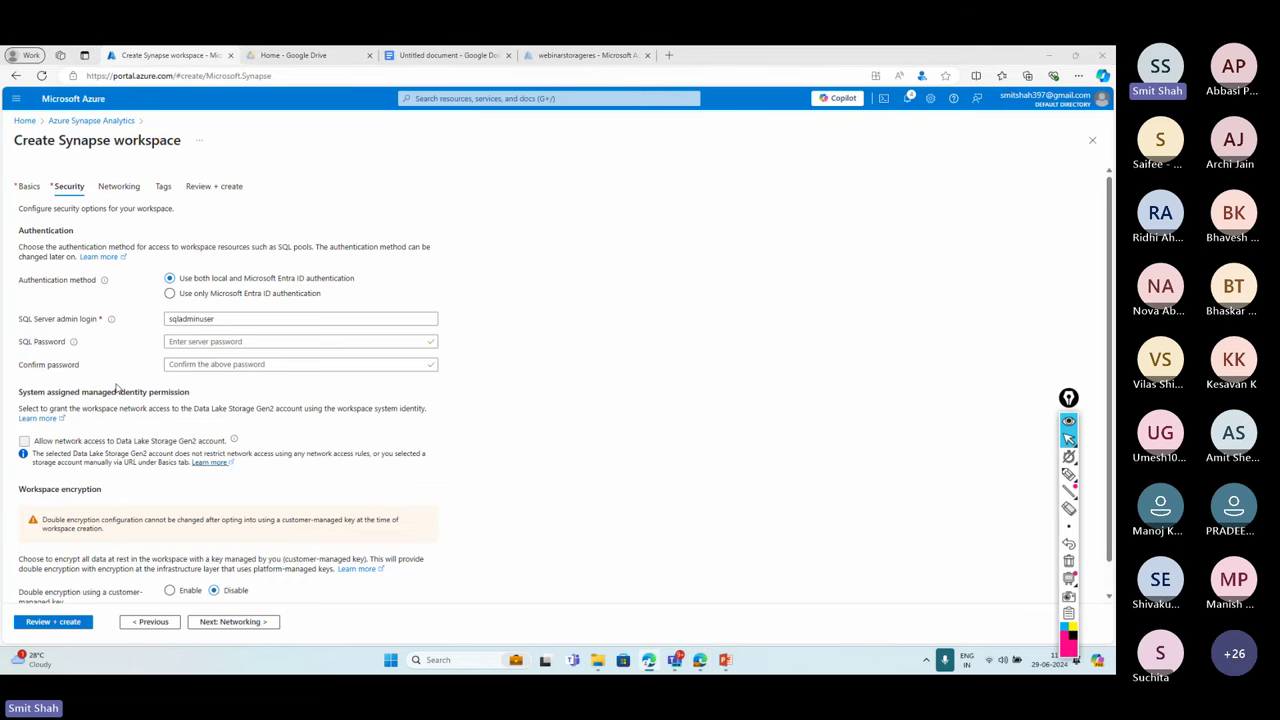
{"action": "left_click", "coordinate": [202, 322]}
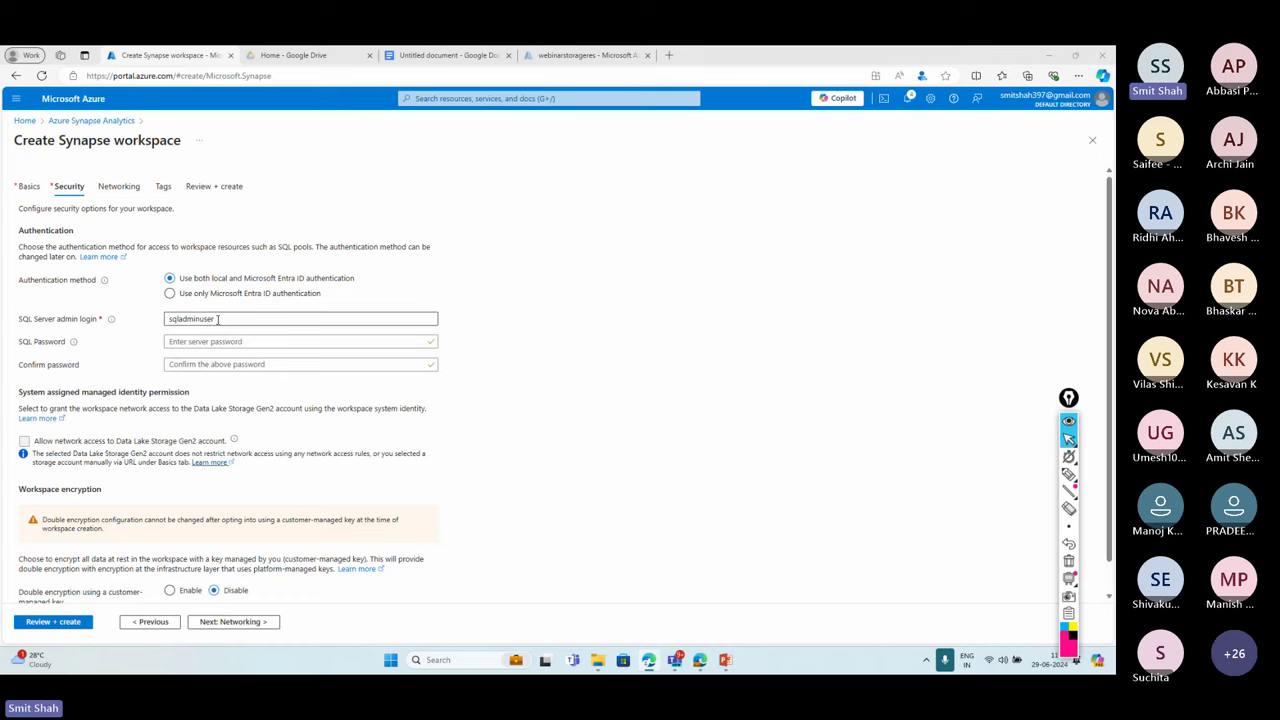
{"action": "left_click_drag", "start_coordinate": [214, 322], "coordinate": [148, 333]}
{"action": "left_click", "coordinate": [257, 341]}
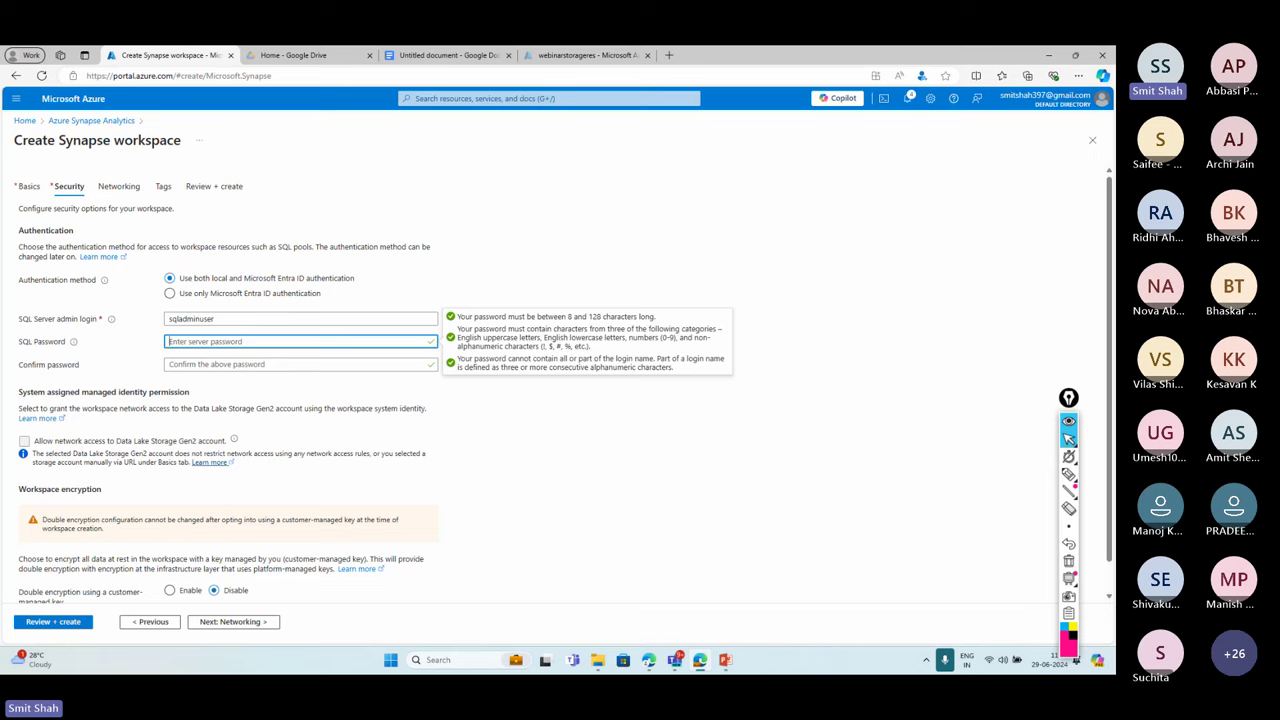
{"action": "left_click", "coordinate": [661, 452]}
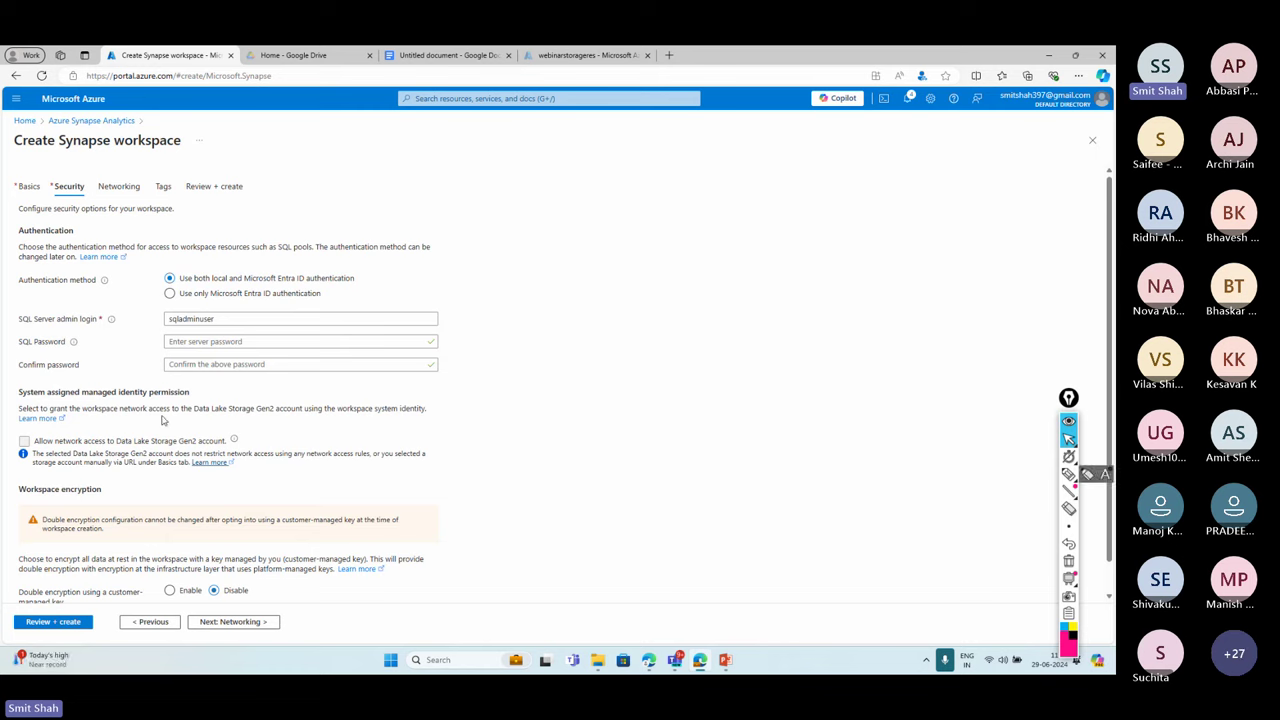
{"action": "left_click_drag", "start_coordinate": [18, 428], "coordinate": [248, 451]}
{"action": "scroll", "coordinate": [97, 483], "scroll_direction": "down", "scroll_amount": 1}
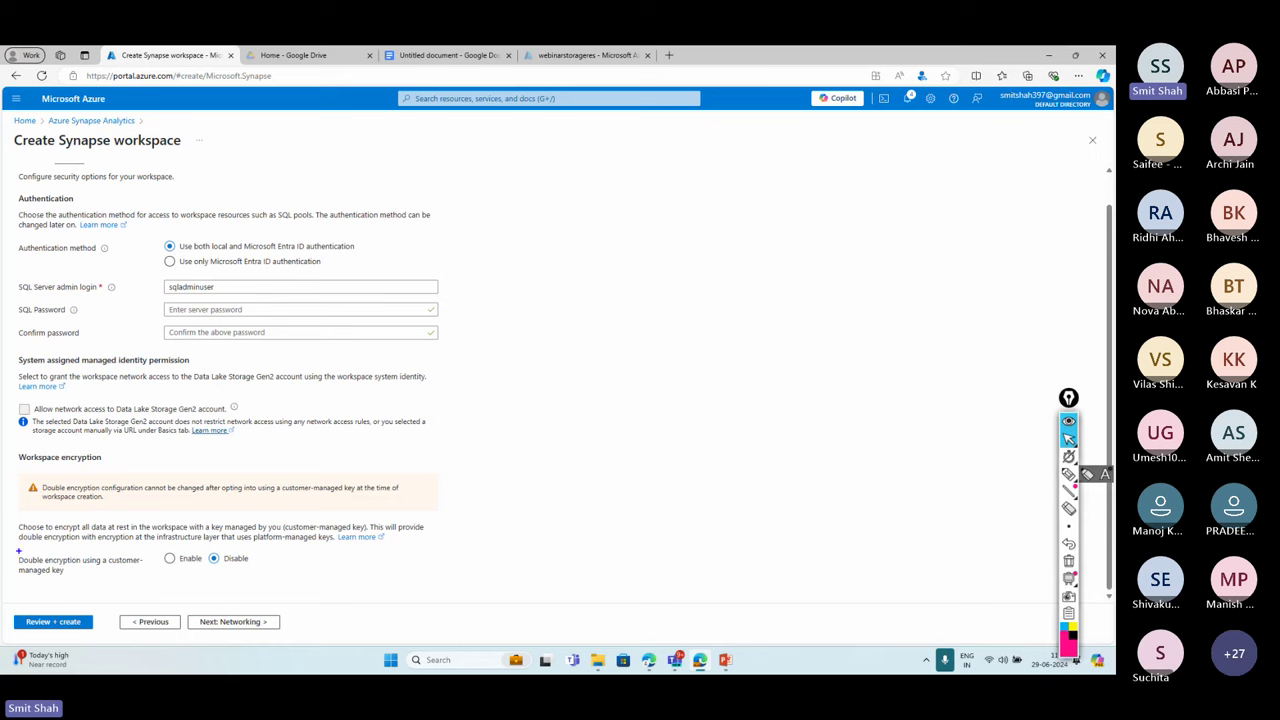
{"action": "left_click_drag", "start_coordinate": [18, 550], "coordinate": [151, 579]}
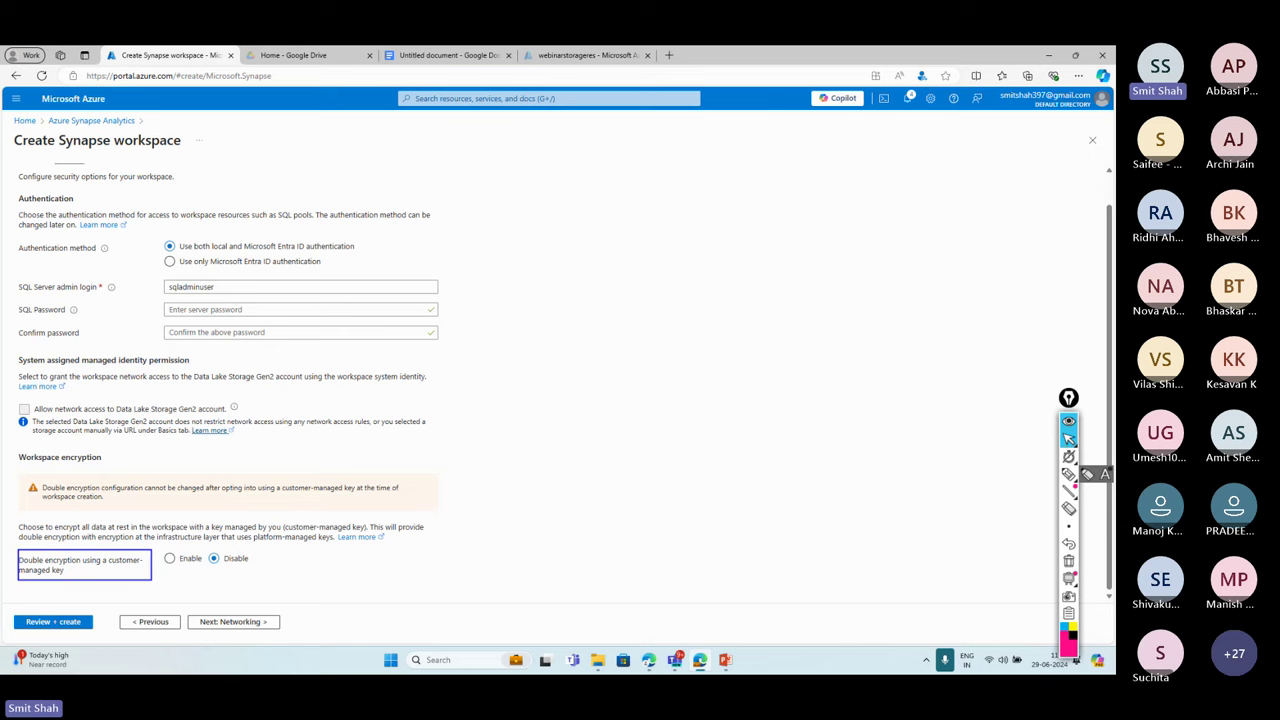
{"action": "key", "text": "Escape"}
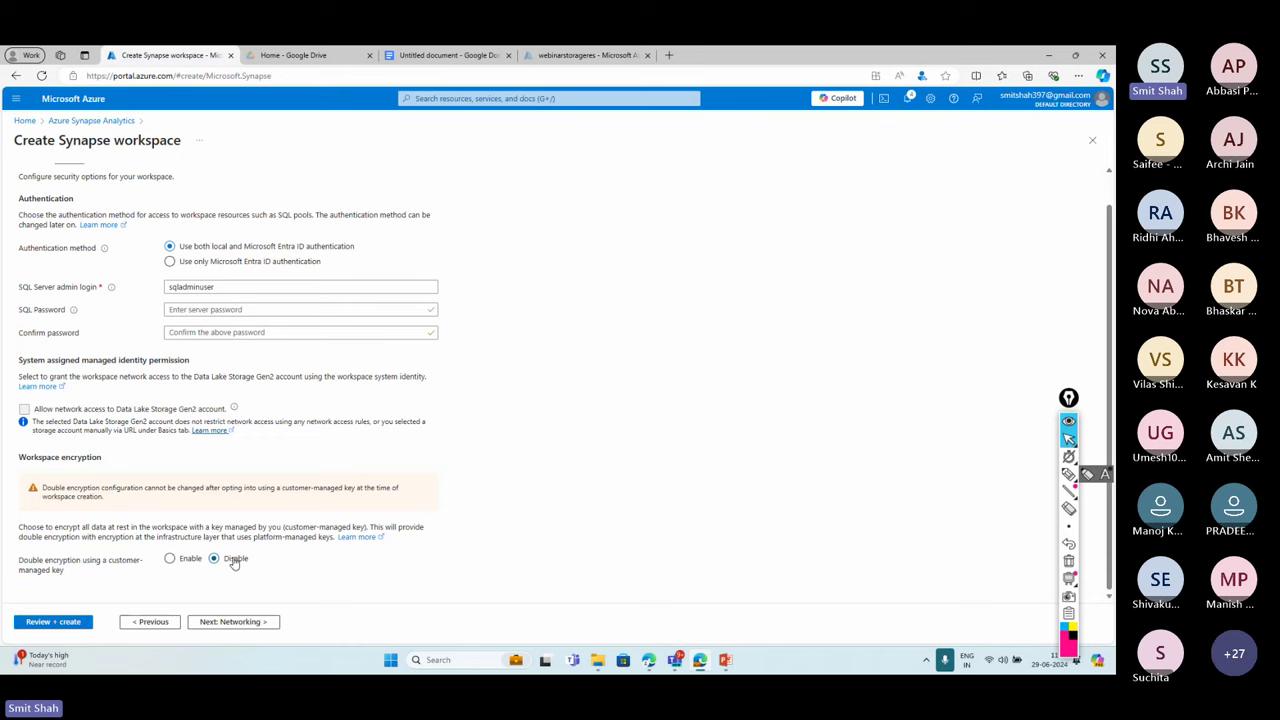
{"action": "left_click", "coordinate": [250, 624]}
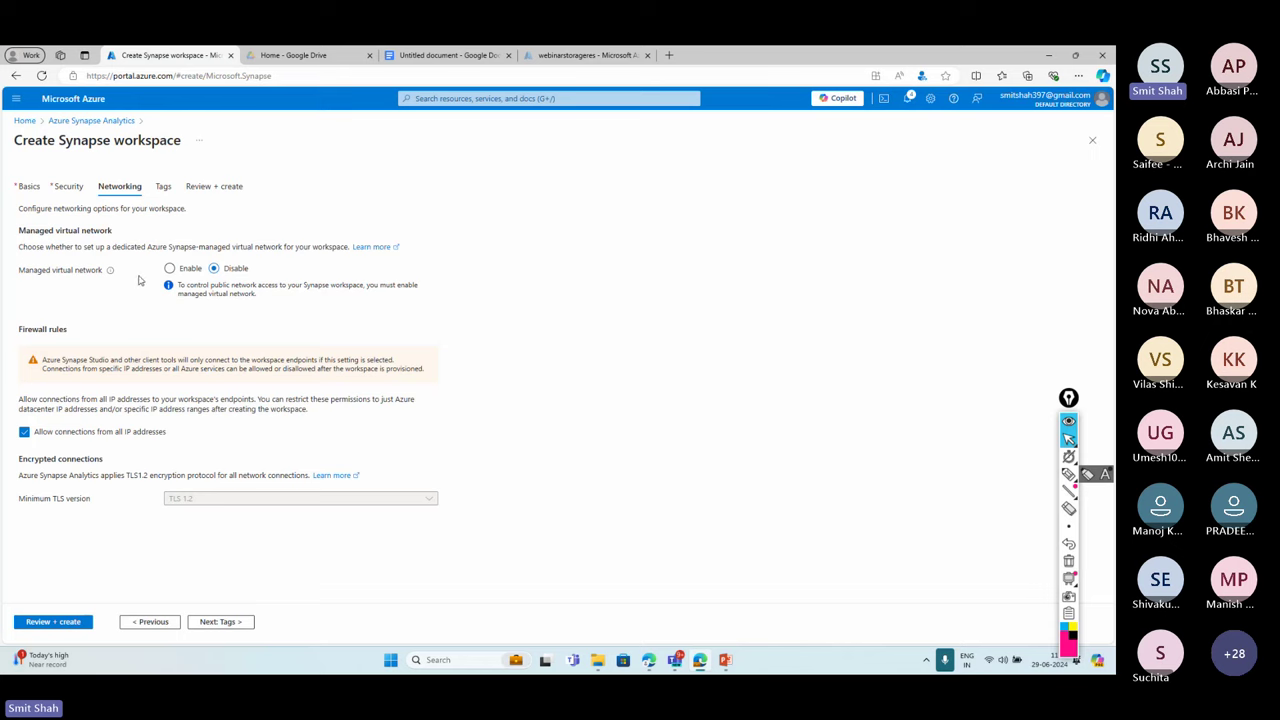
{"action": "left_click_drag", "start_coordinate": [13, 255], "coordinate": [487, 311]}
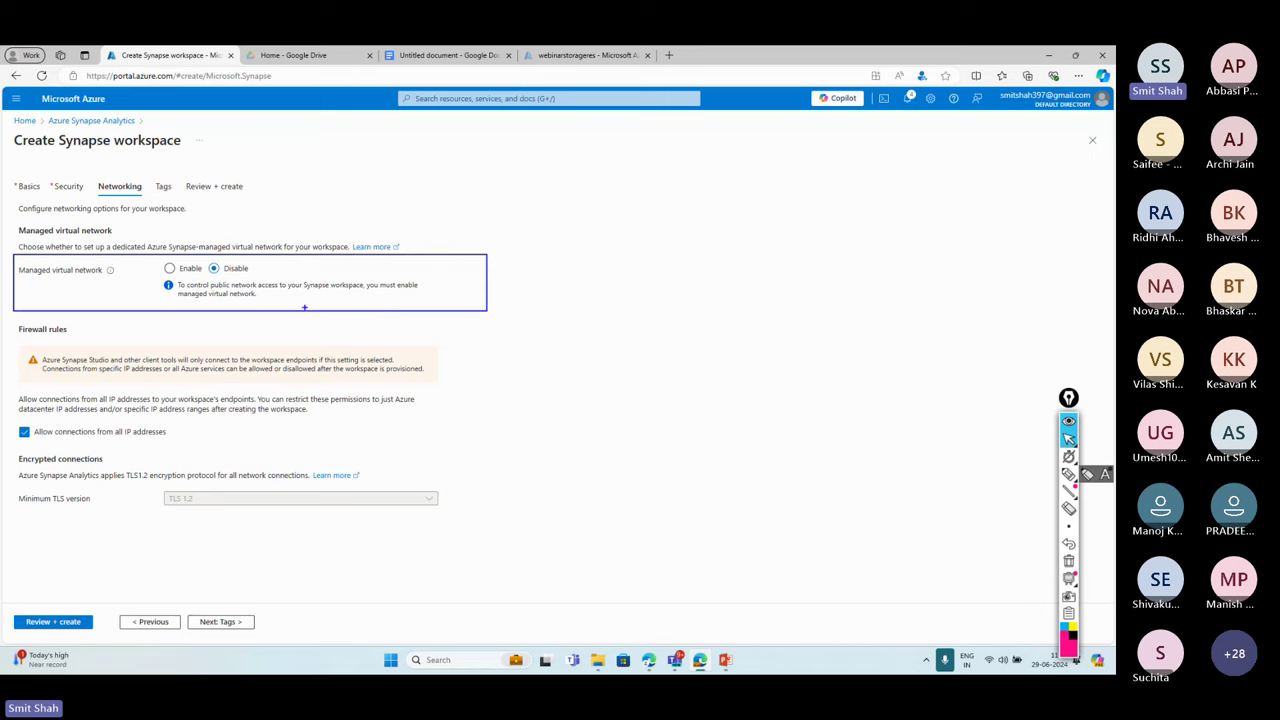
{"action": "key", "text": "Escape"}
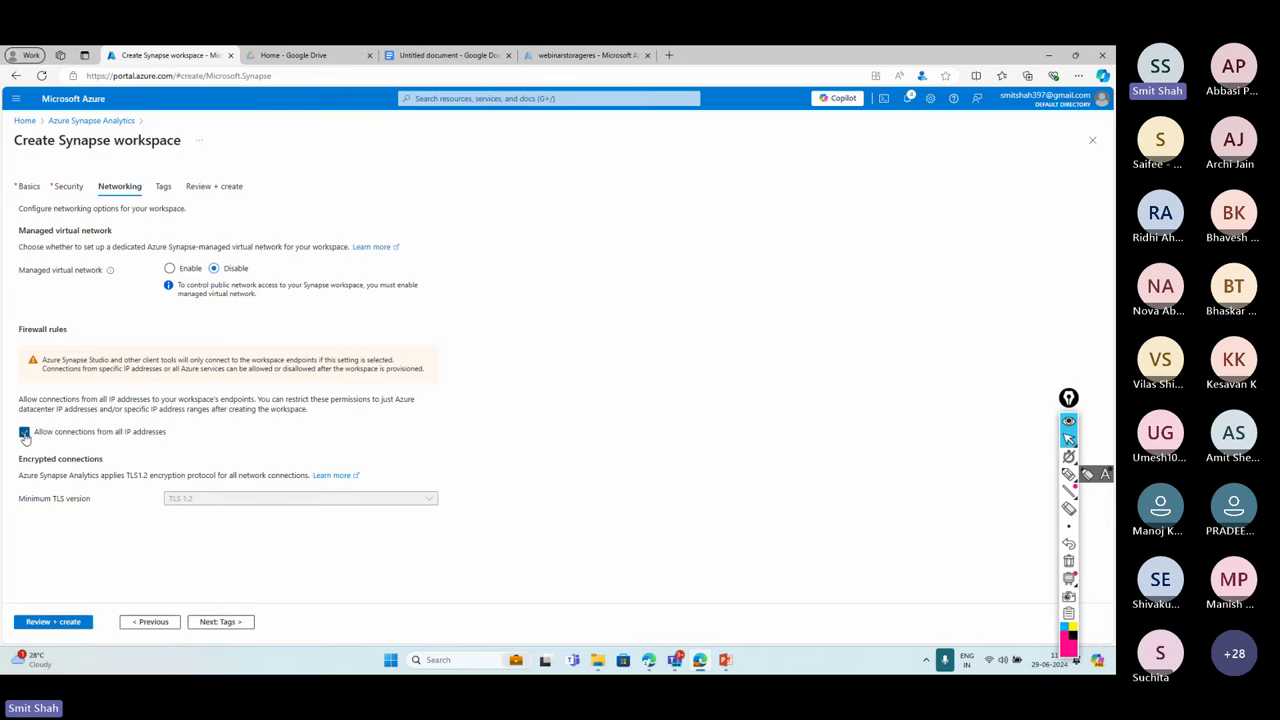
{"action": "left_click", "coordinate": [24, 433]}
{"action": "left_click", "coordinate": [24, 433]}
Advance through Tags to the Review + create tab, where validation succeeds
{"action": "left_click", "coordinate": [236, 622]}
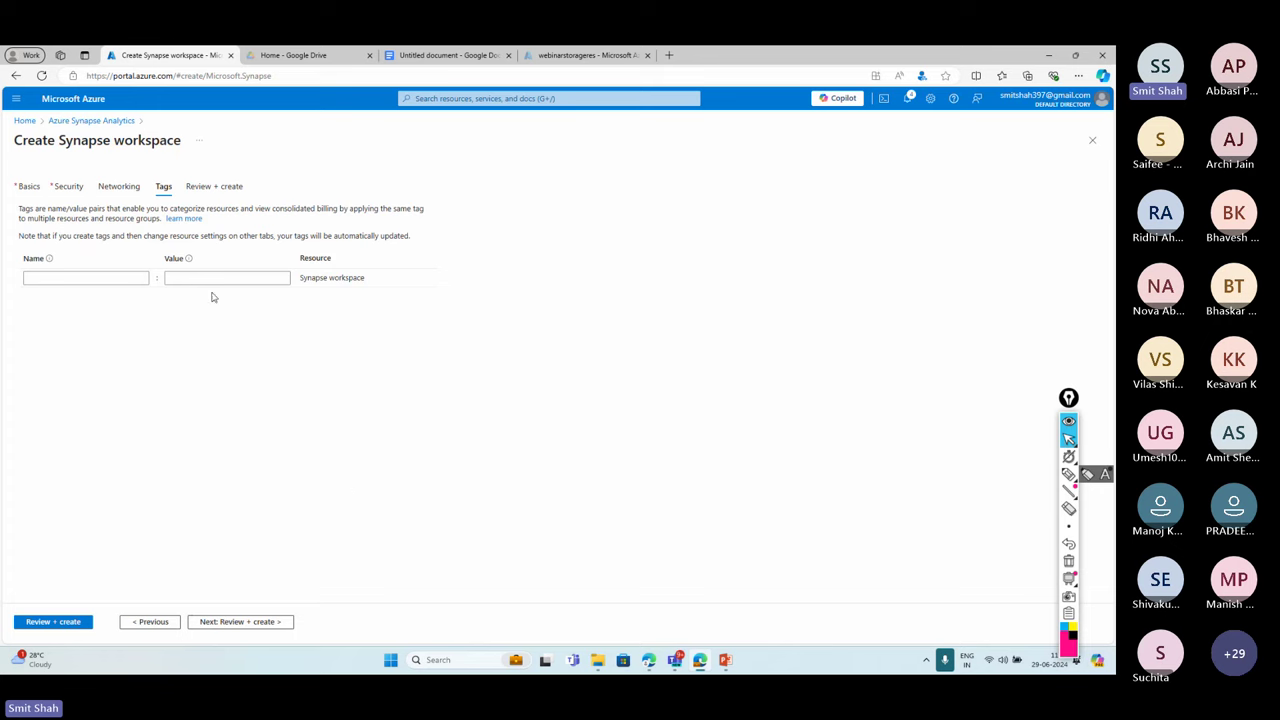
{"action": "left_click", "coordinate": [236, 625]}
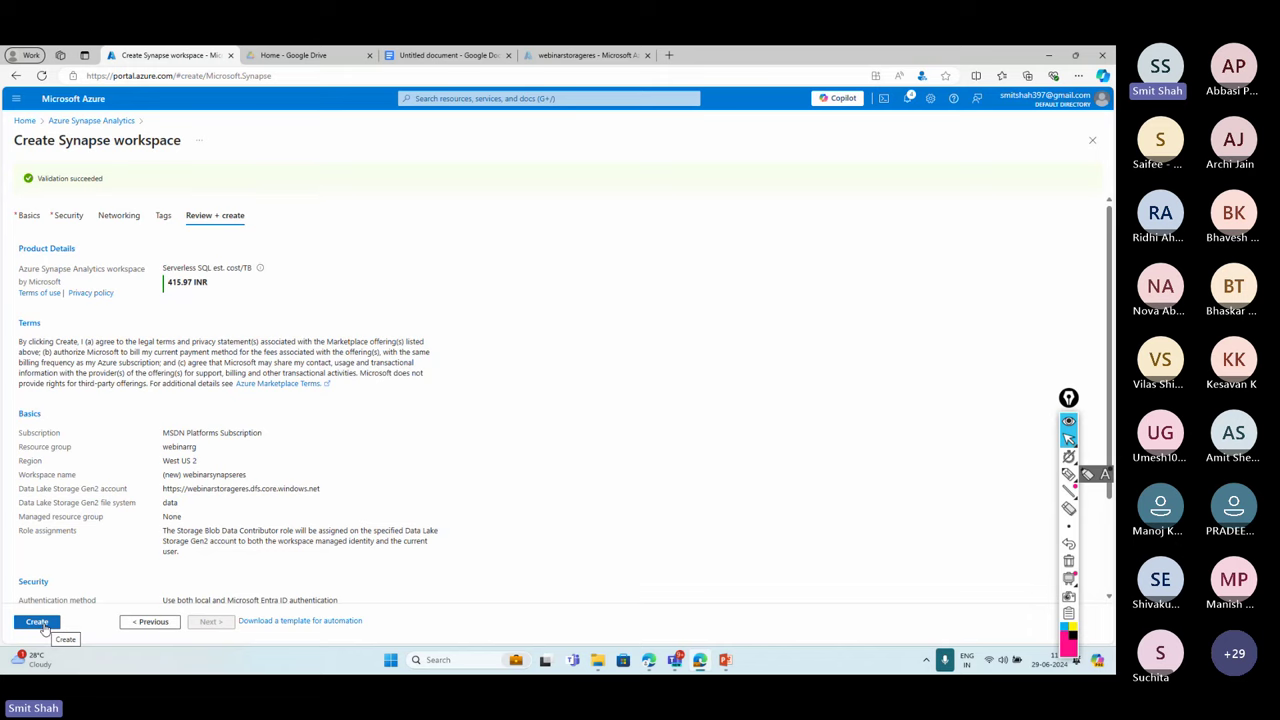
Submit the webinarsynapseres workspace for creation; the deployment fails with BadRequest
{"action": "left_click", "coordinate": [37, 622]}
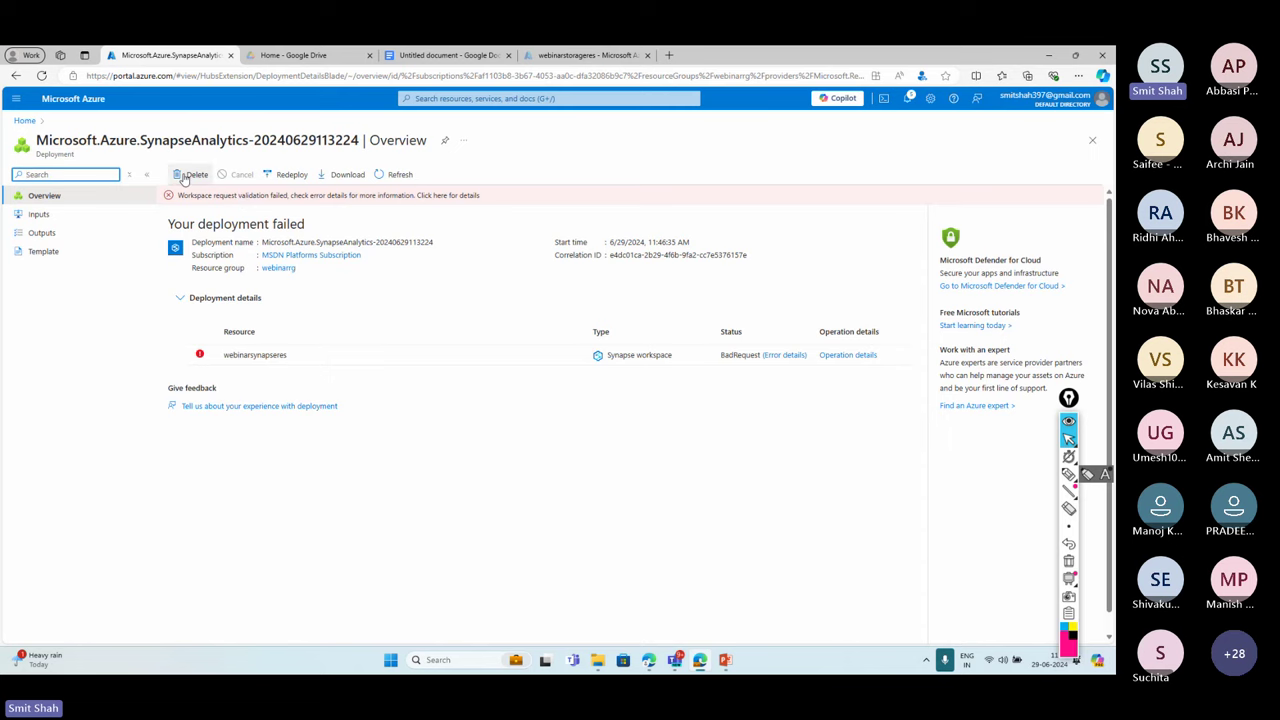
From Home, check the webinarstorageres storage account after an abandoned 'azure synapse' search
{"action": "left_click", "coordinate": [24, 120]}
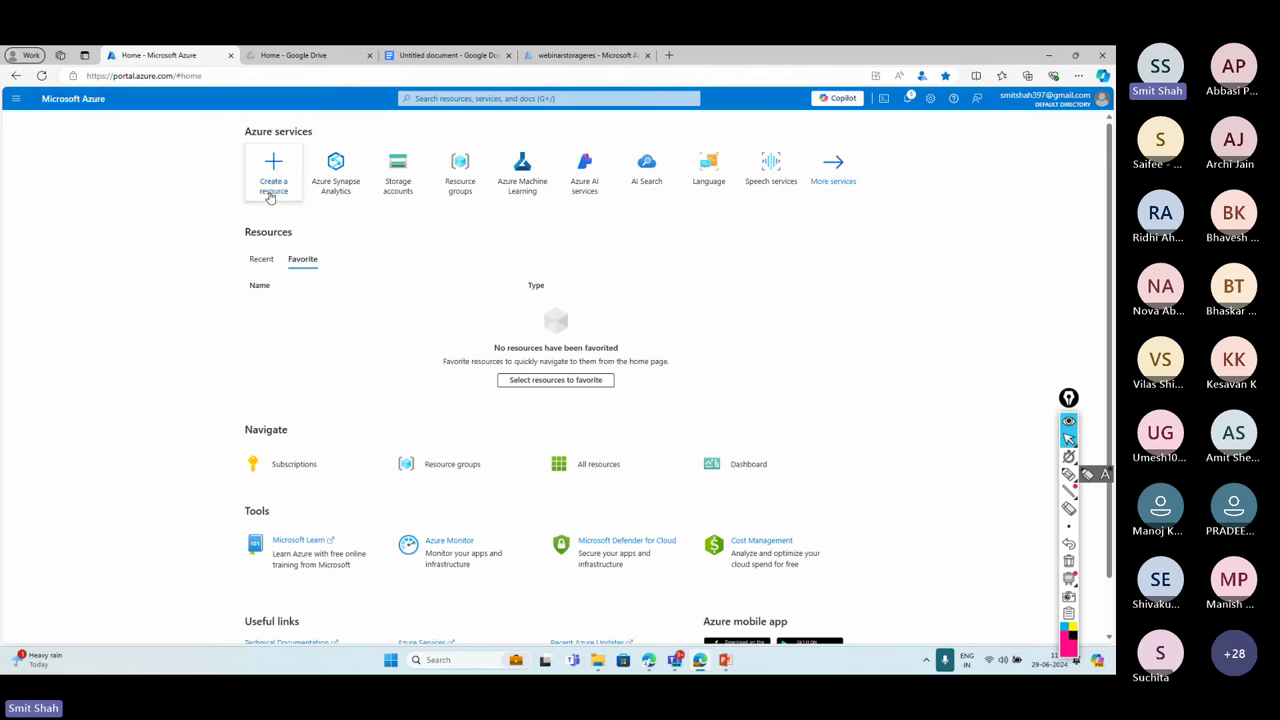
{"action": "mouse_move", "coordinate": [333, 193]}
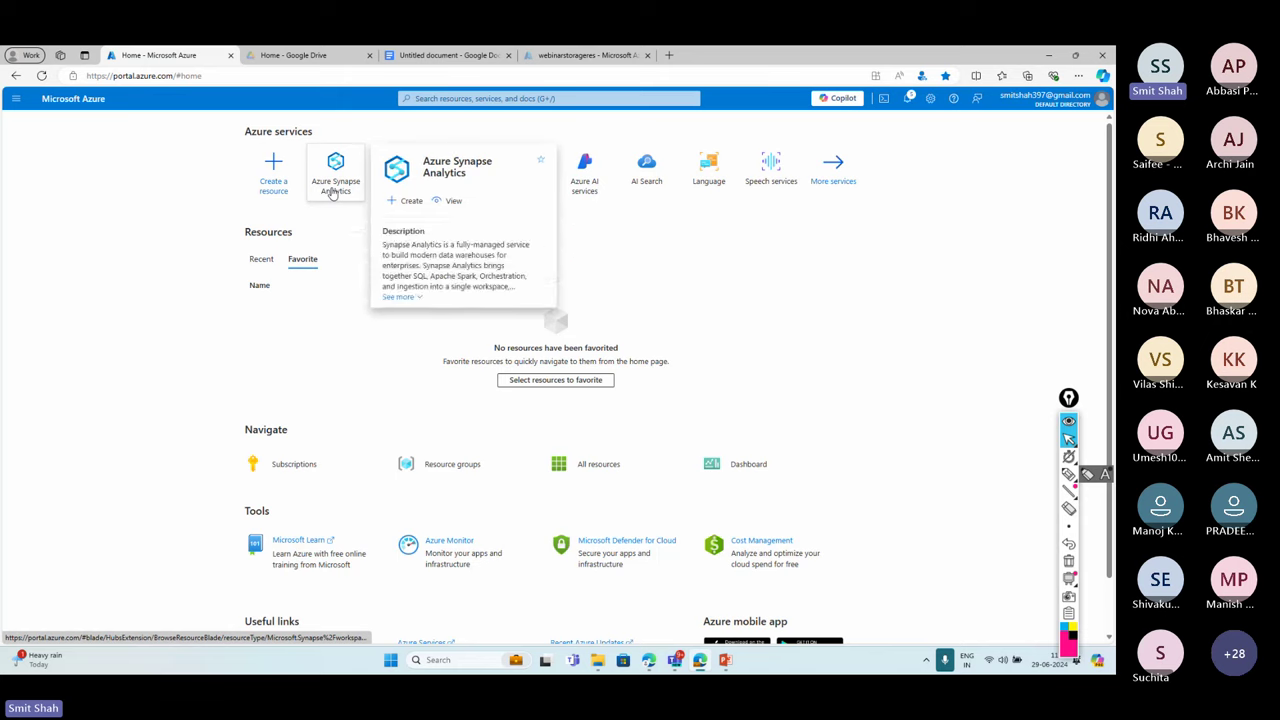
{"action": "left_click", "coordinate": [468, 97]}
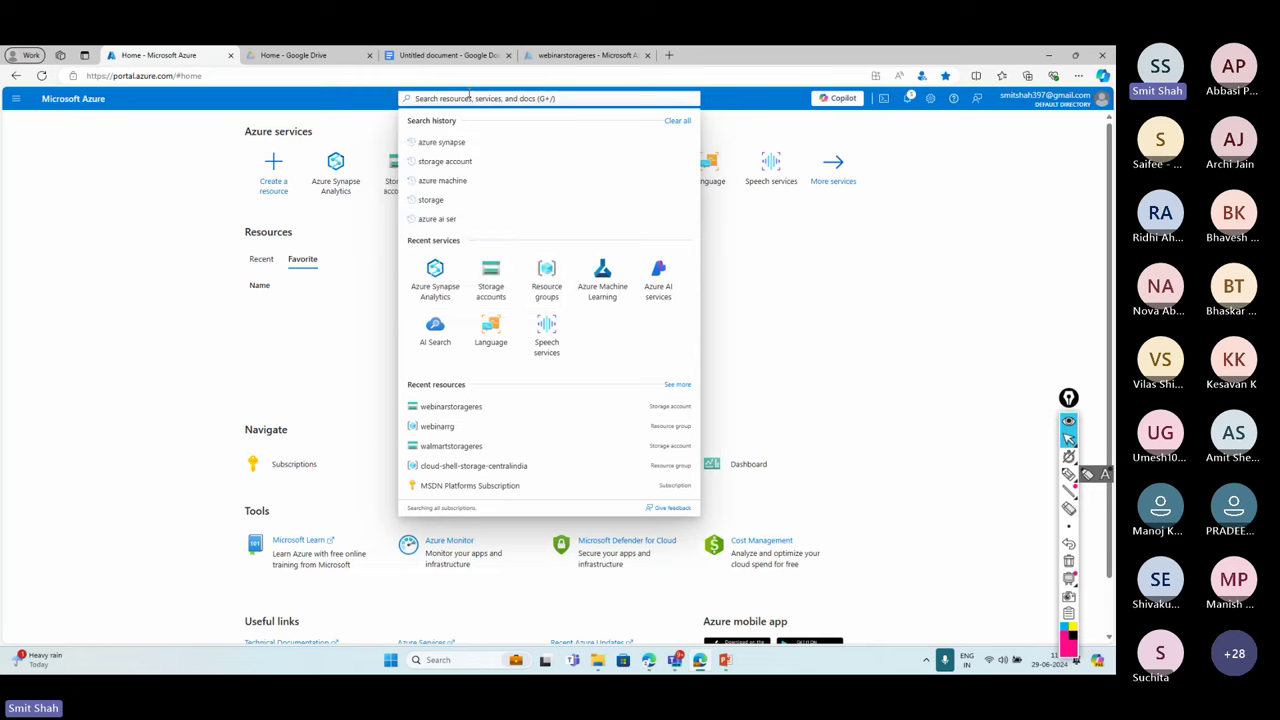
{"action": "type", "text": "azure synaps"}
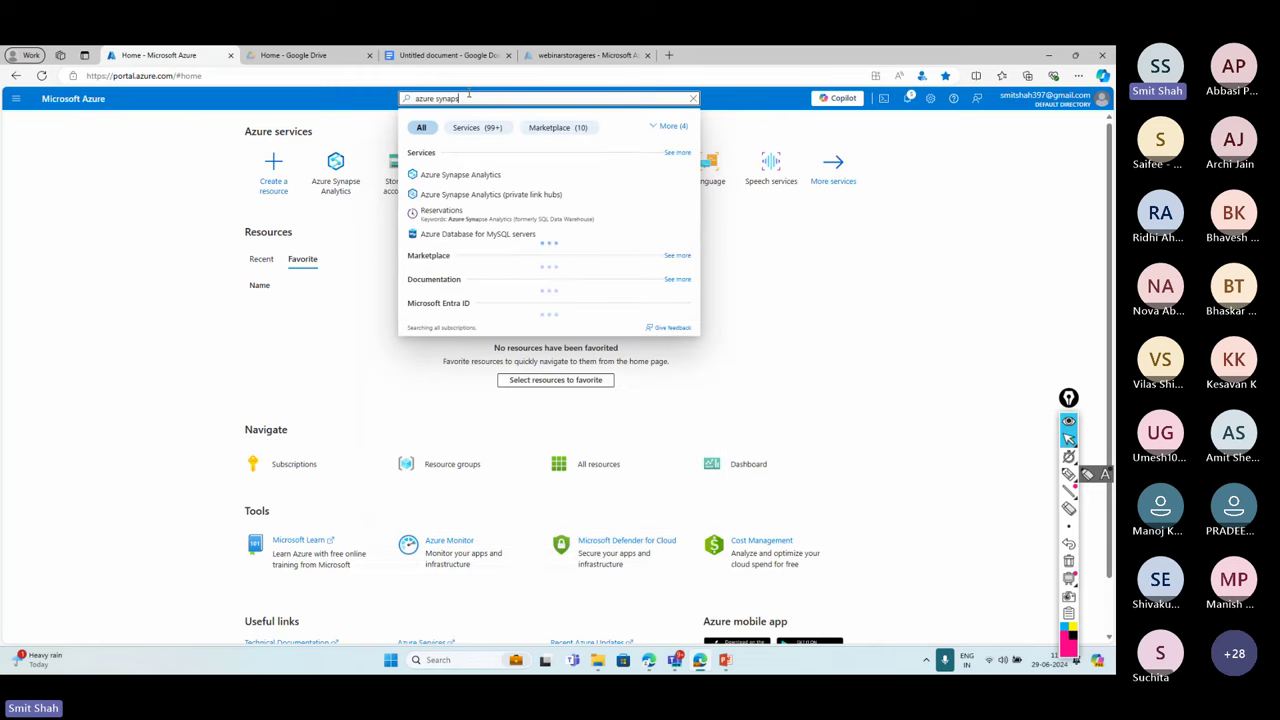
{"action": "type", "text": "e"}
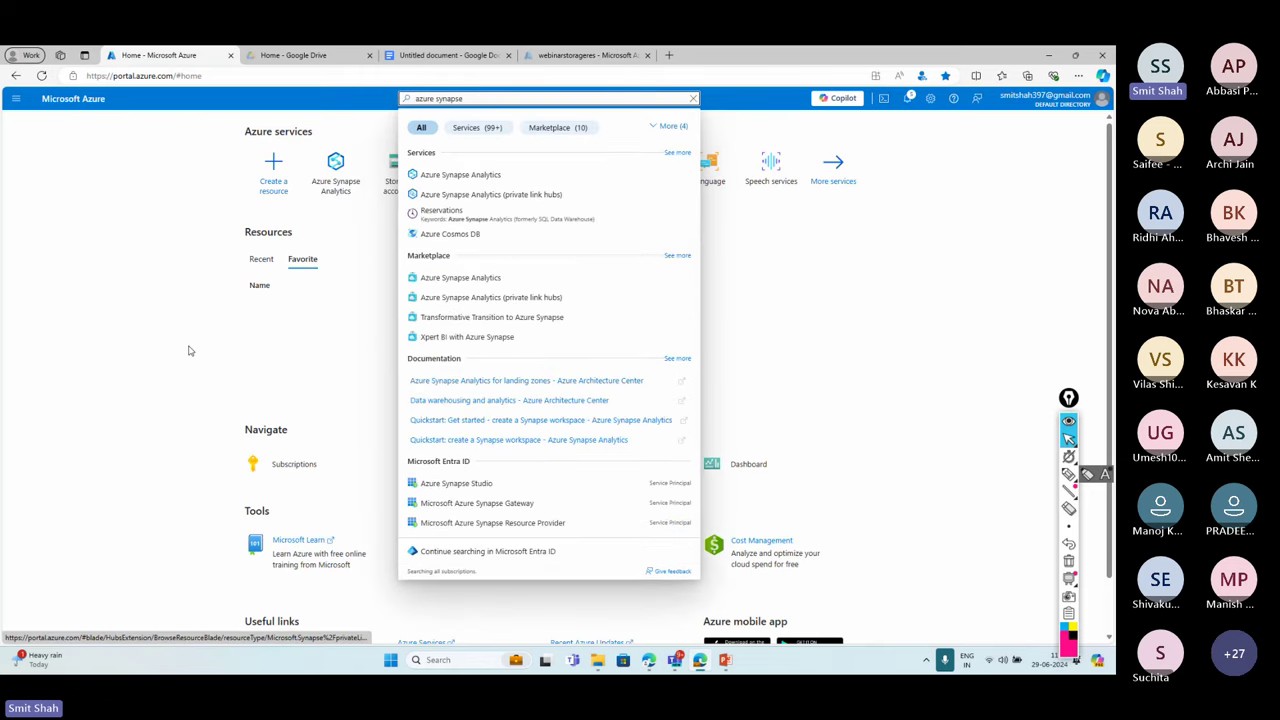
{"action": "left_click", "coordinate": [157, 311]}
{"action": "left_click", "coordinate": [398, 188]}
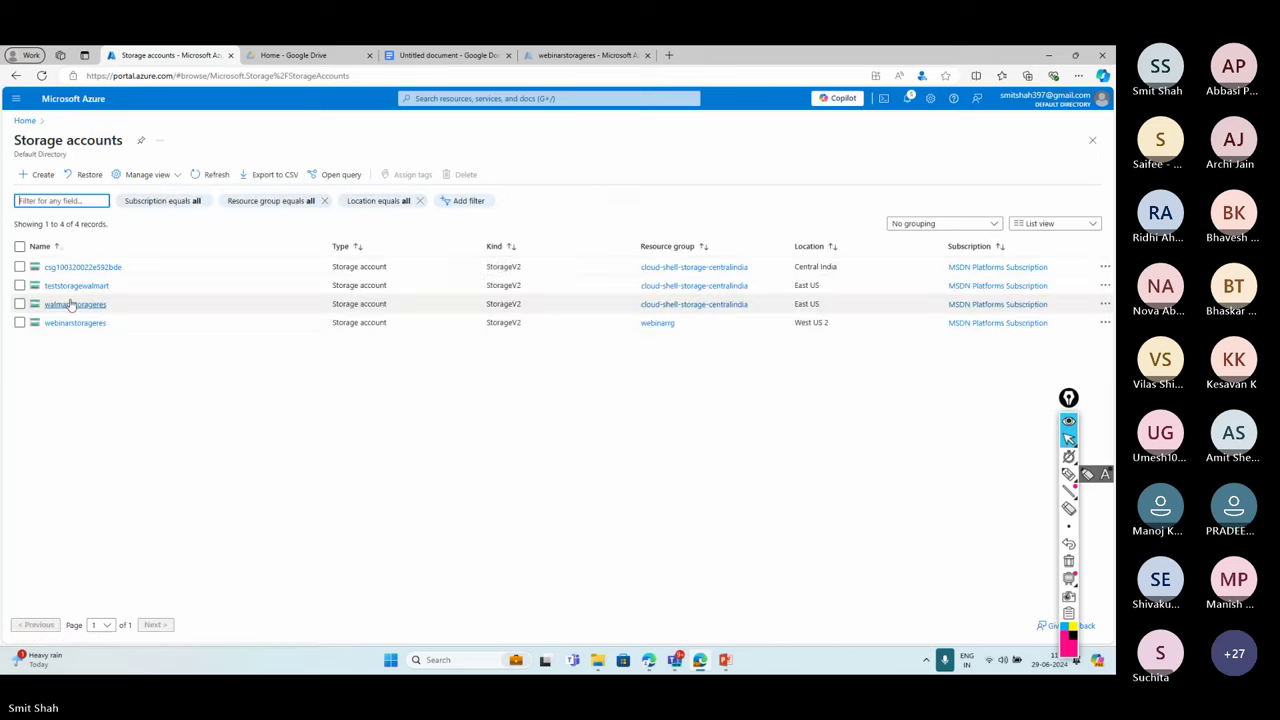
{"action": "left_click", "coordinate": [76, 324]}
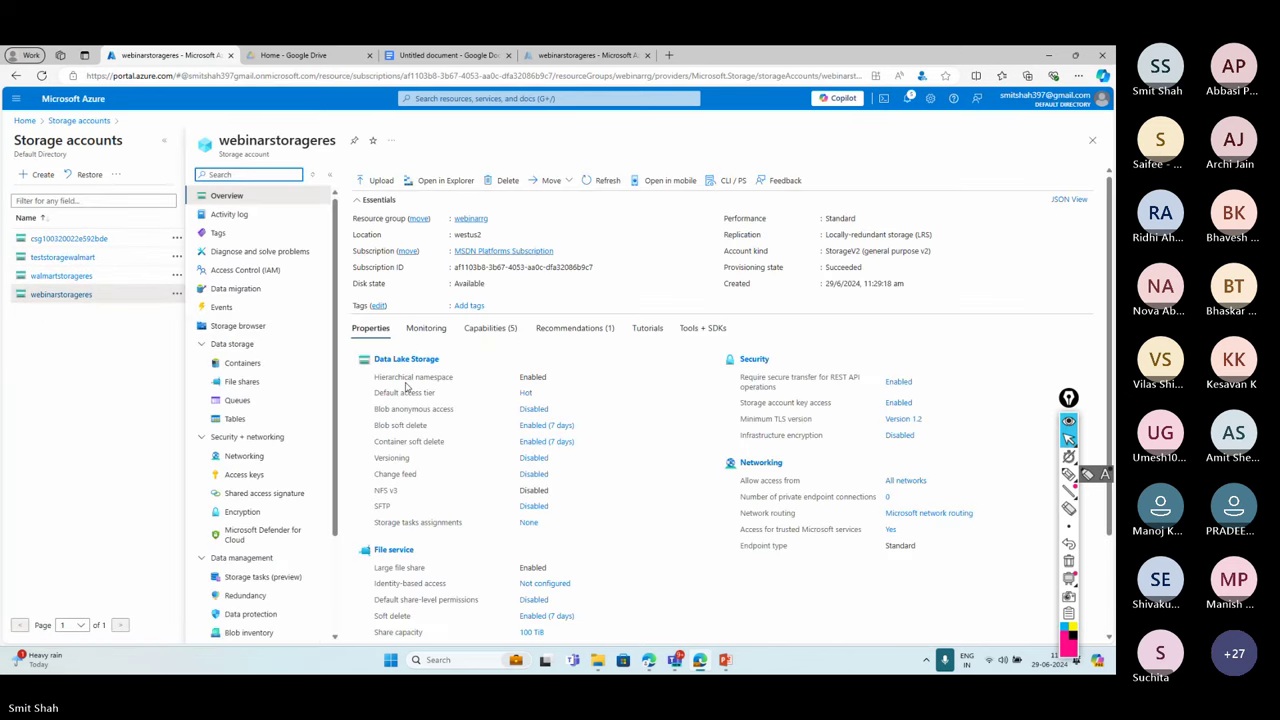
Check the webinarrg resource group, then search 'azure synapse' and open Azure Synapse Analytics
{"action": "left_click", "coordinate": [24, 120]}
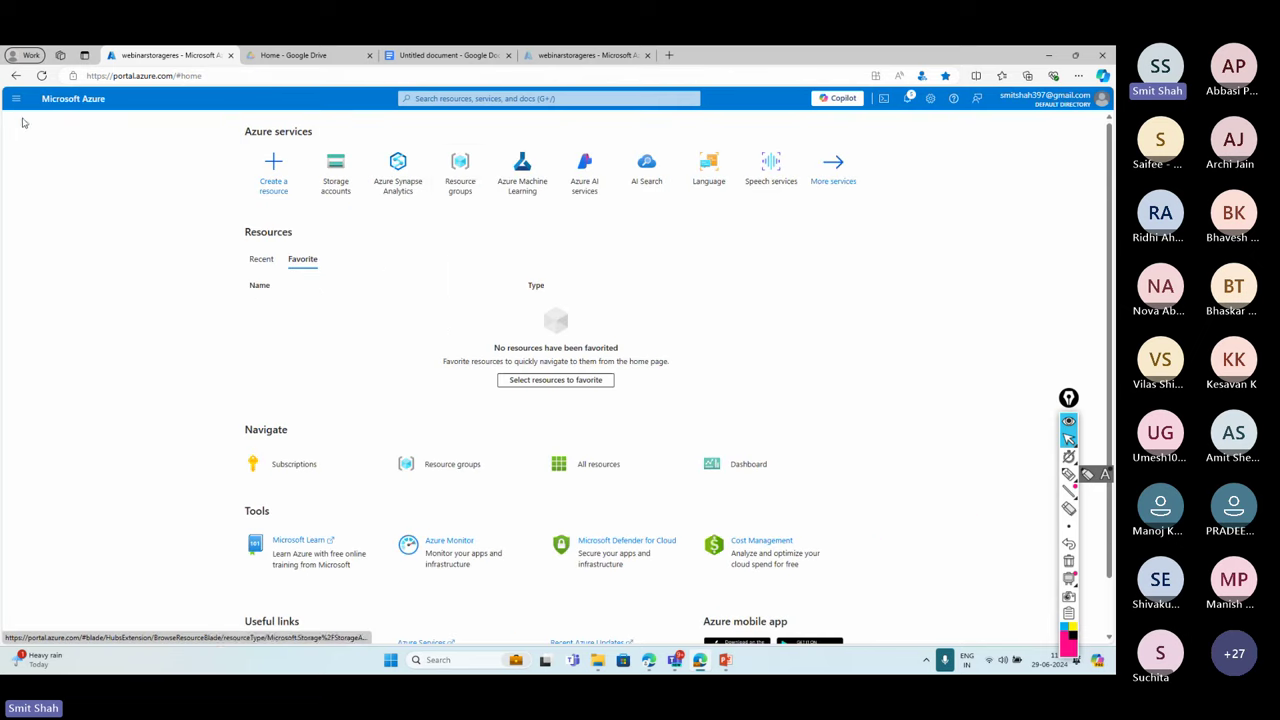
{"action": "left_click", "coordinate": [477, 178]}
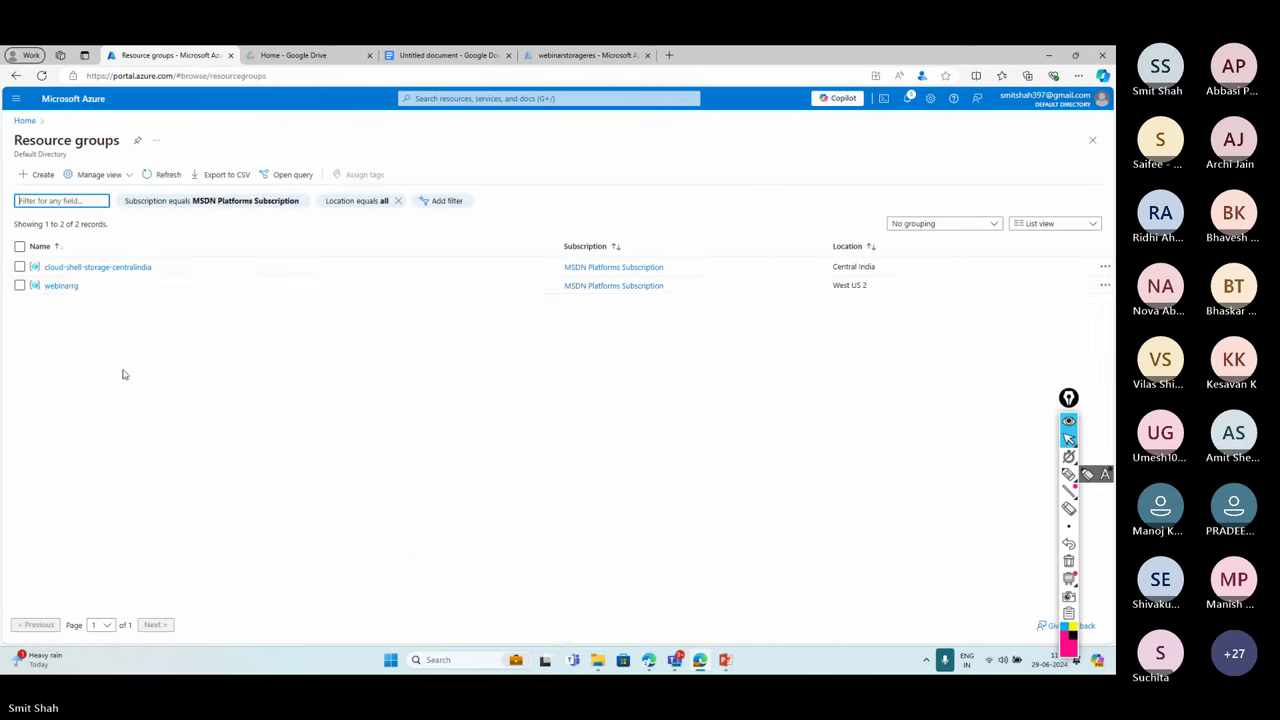
{"action": "left_click", "coordinate": [52, 285]}
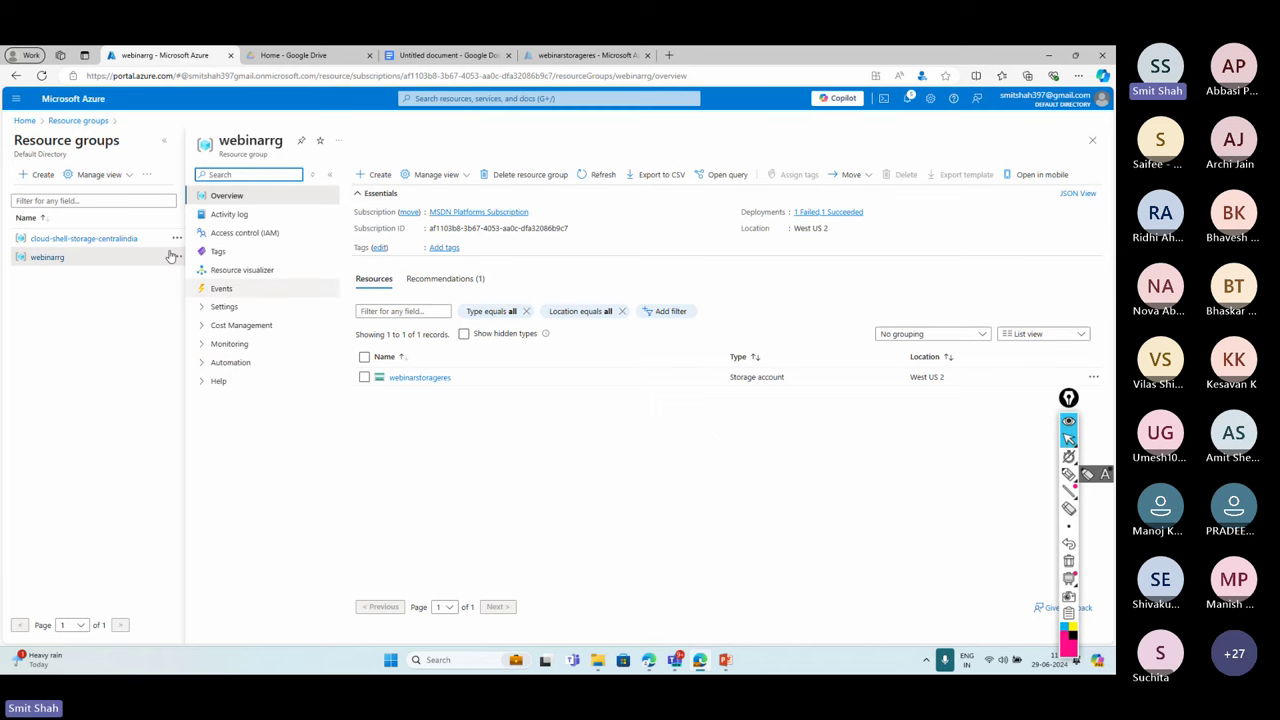
{"action": "left_click", "coordinate": [24, 120]}
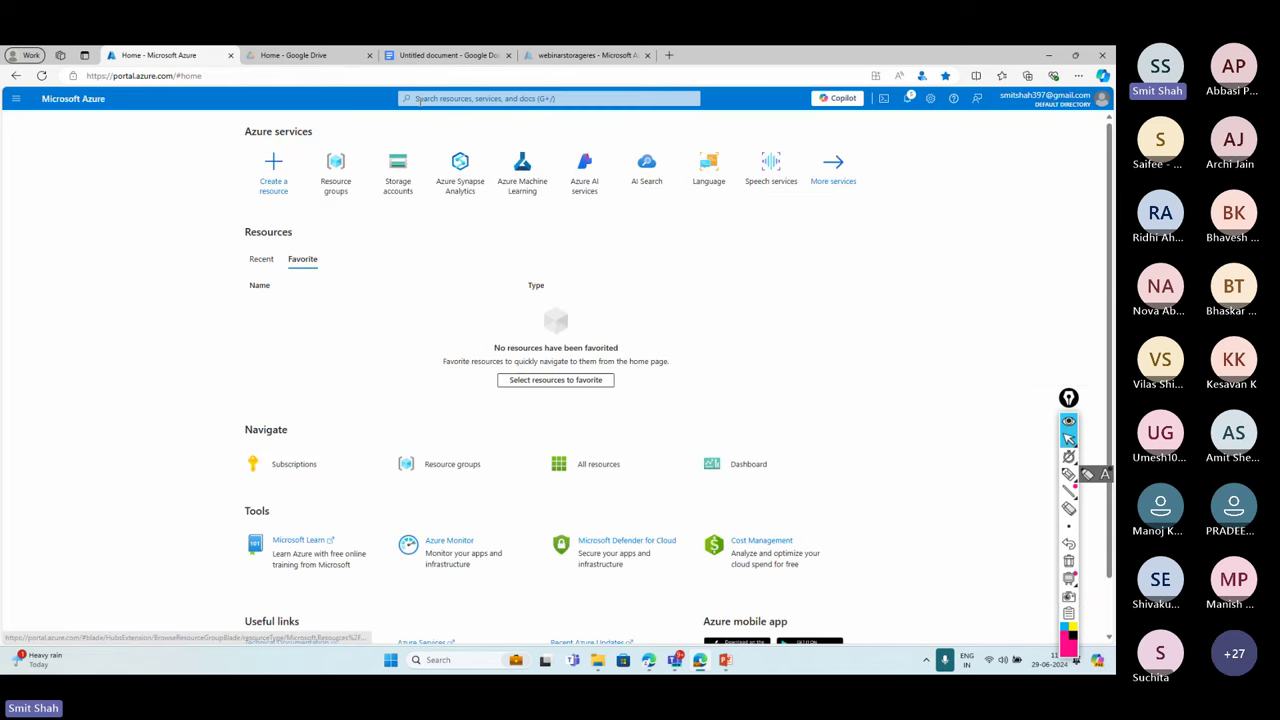
{"action": "left_click", "coordinate": [451, 98]}
{"action": "type", "text": "azure synapse"}
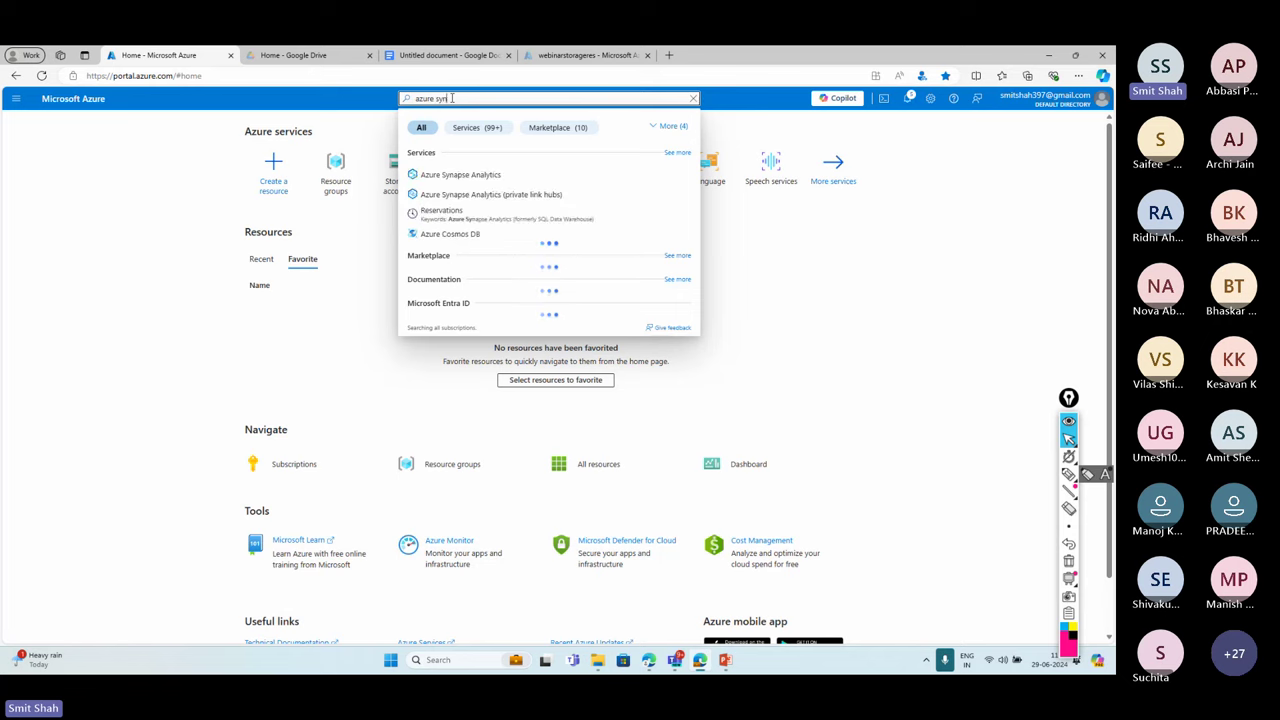
{"action": "left_click", "coordinate": [445, 176]}
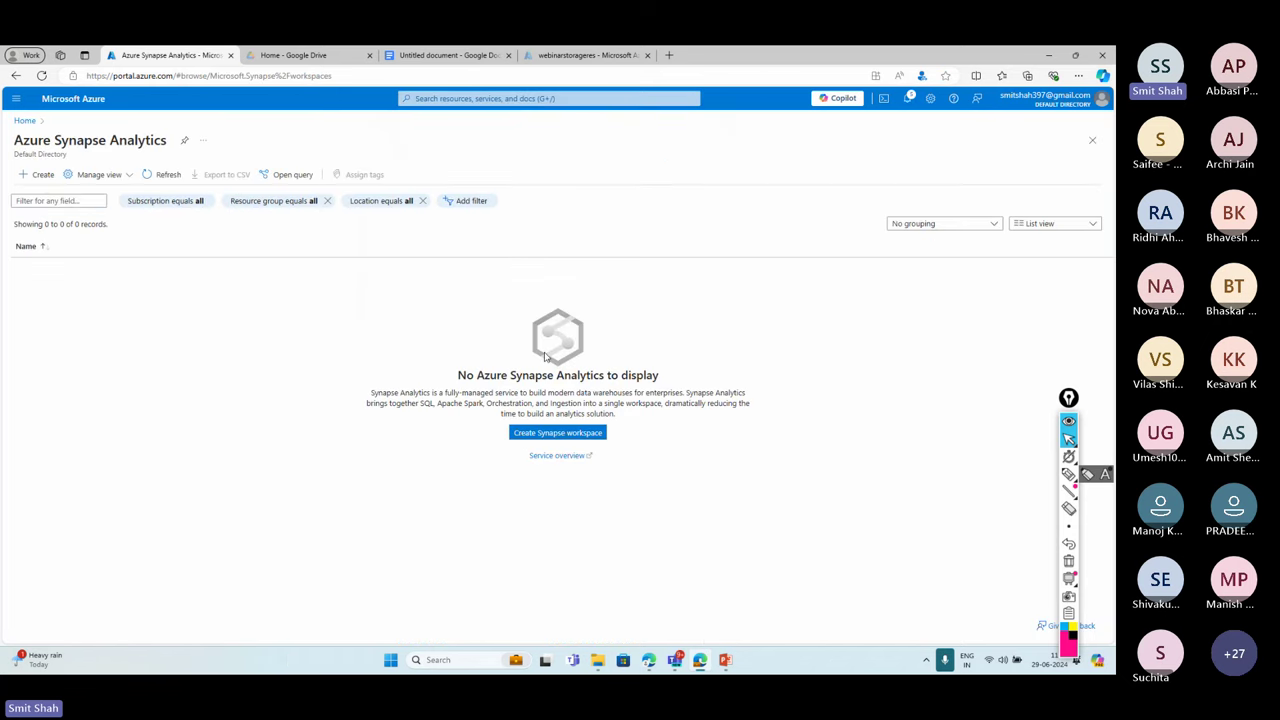
Start a new Synapse workspace in resource group webinarrg named webinarsynapseresource
{"action": "left_click", "coordinate": [584, 432]}
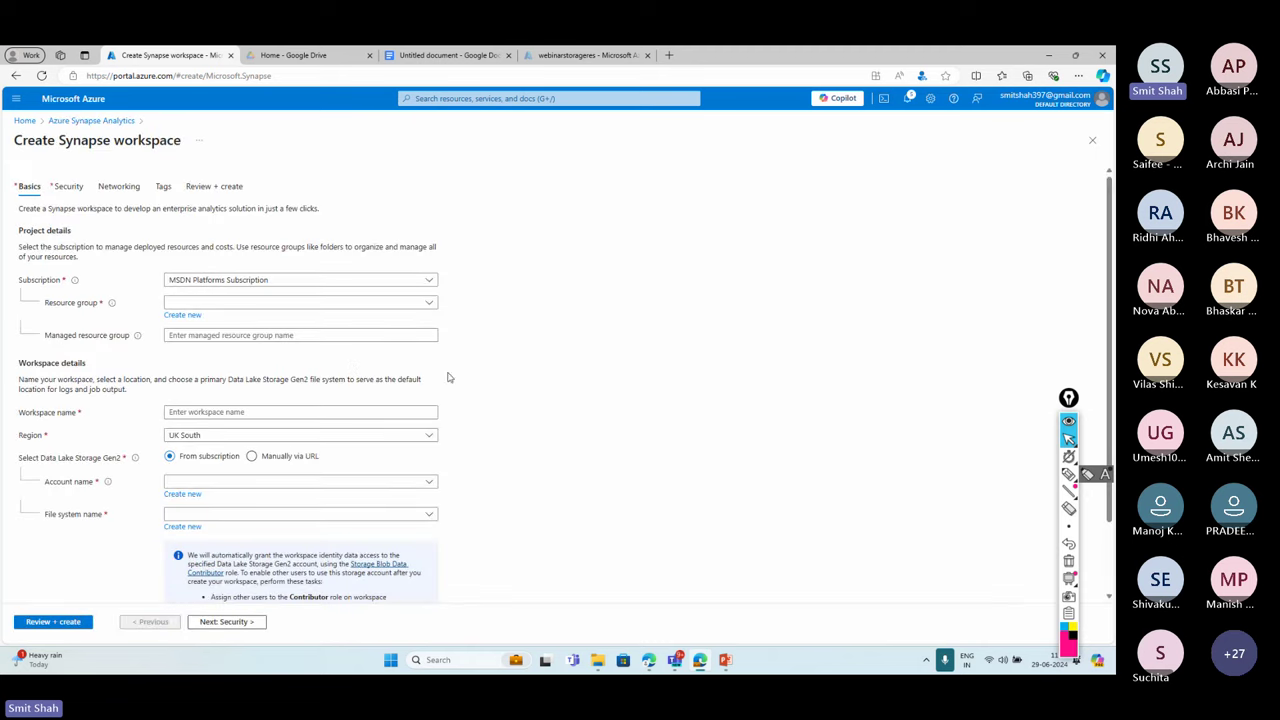
{"action": "left_click", "coordinate": [268, 303]}
{"action": "left_click", "coordinate": [201, 362]}
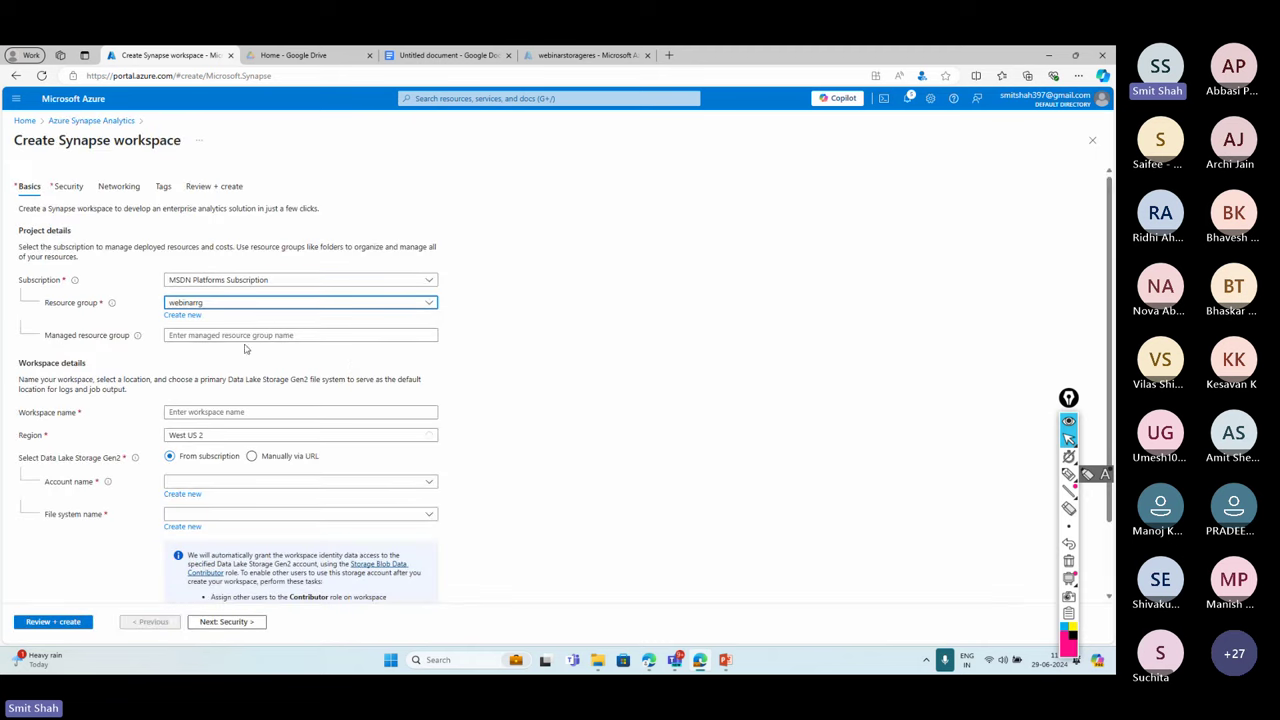
{"action": "left_click", "coordinate": [270, 411]}
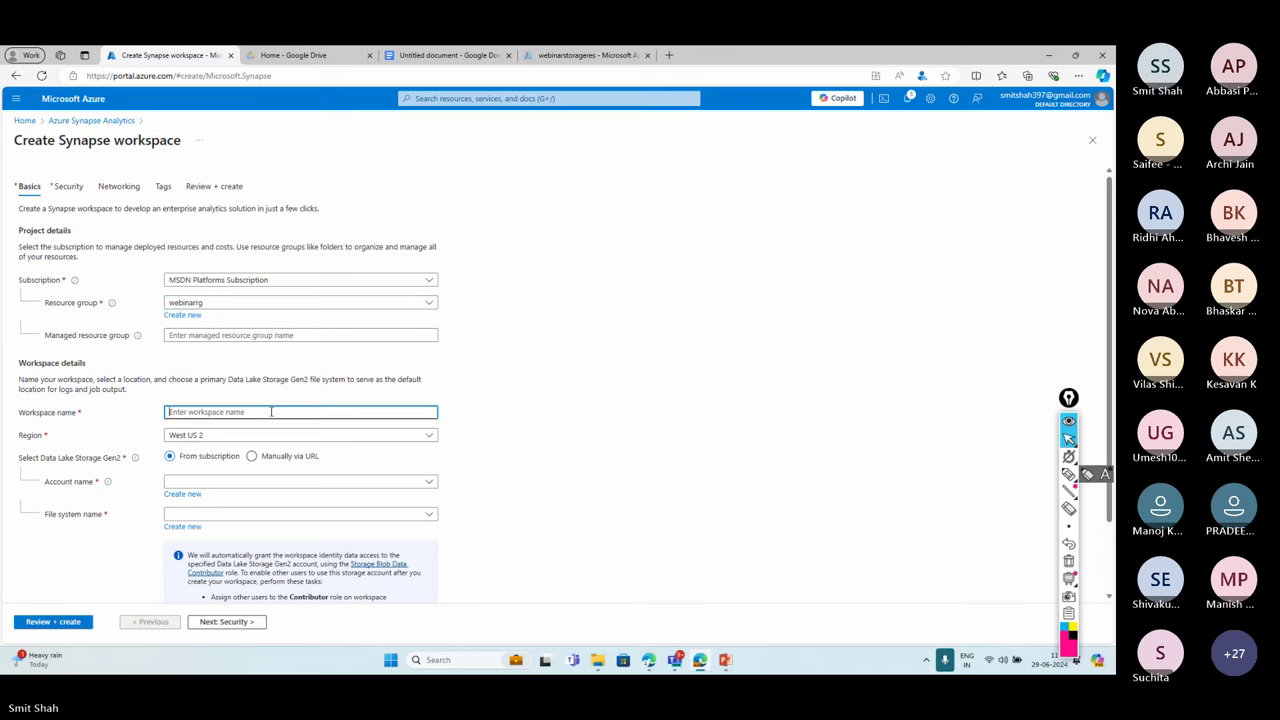
{"action": "type", "text": "webinar"}
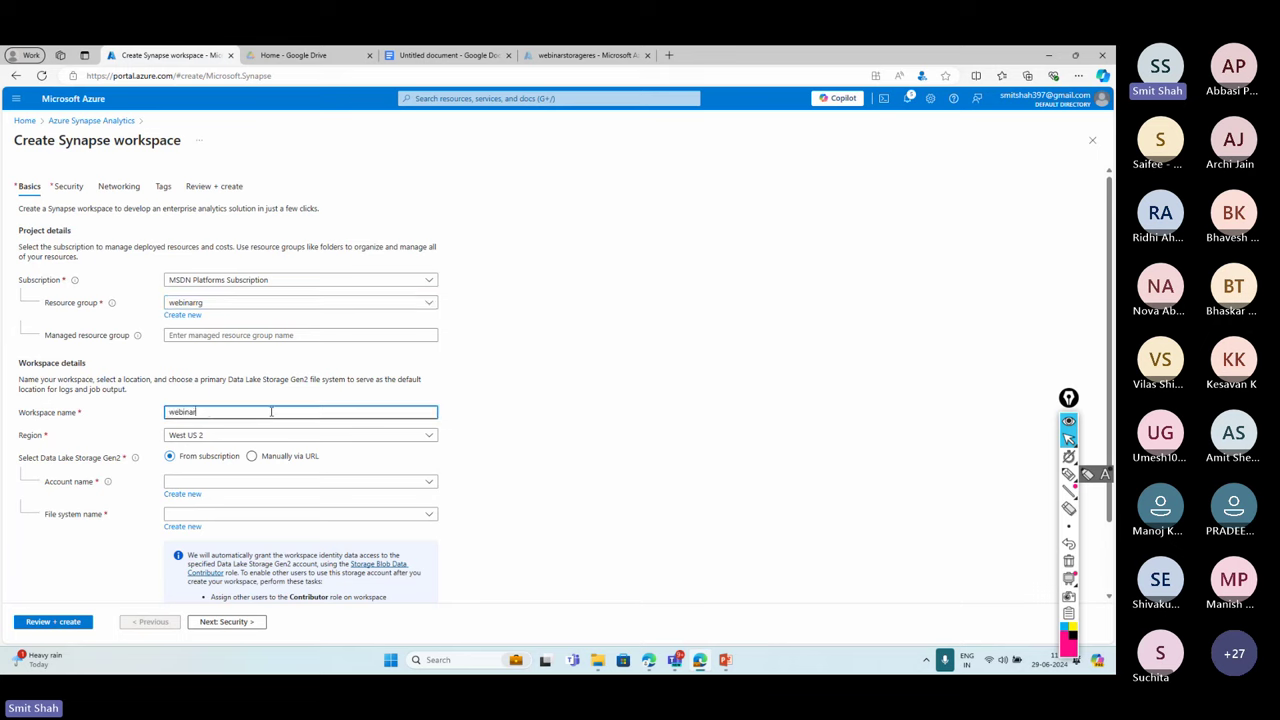
{"action": "type", "text": "synapseresou"}
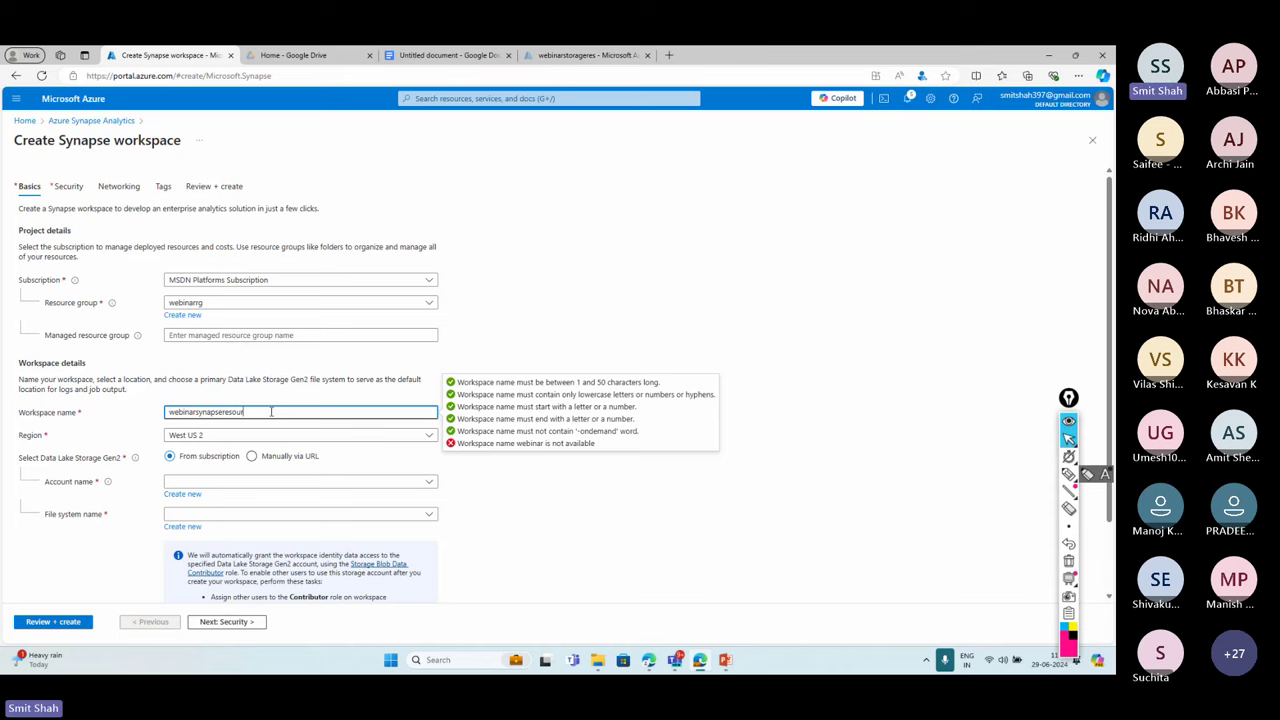
{"action": "type", "text": "rce"}
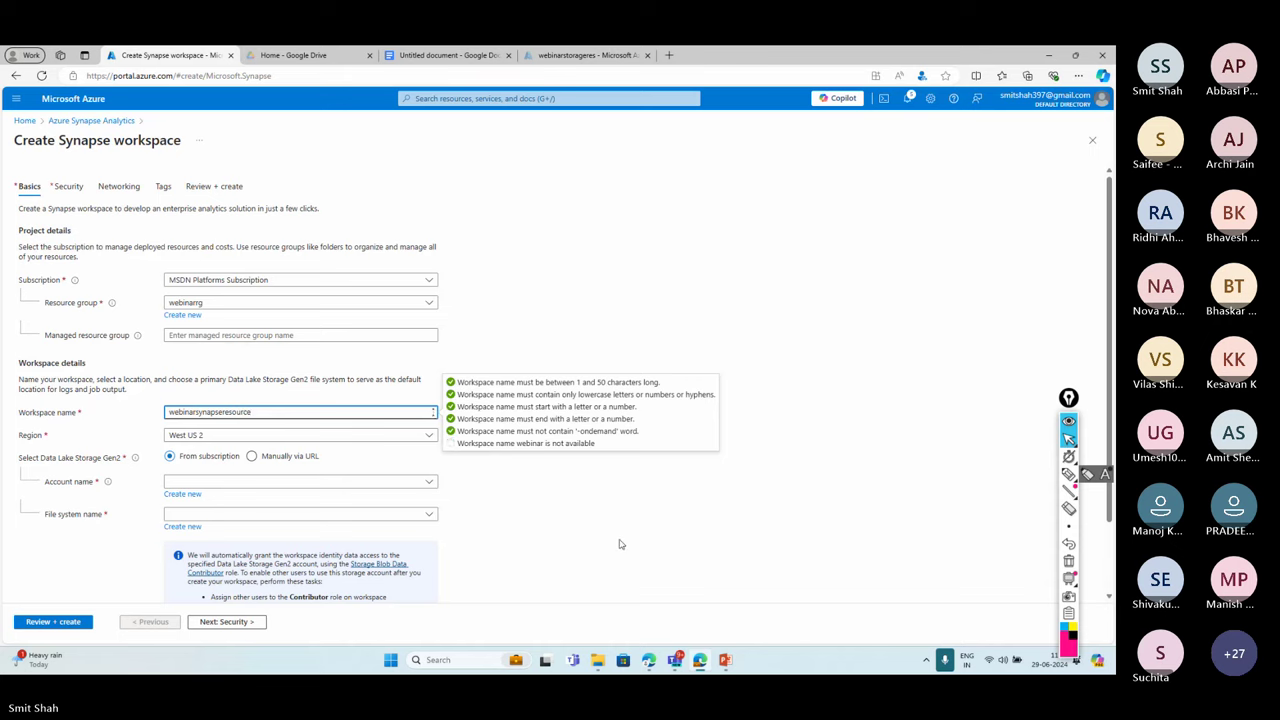
{"action": "left_click", "coordinate": [605, 549]}
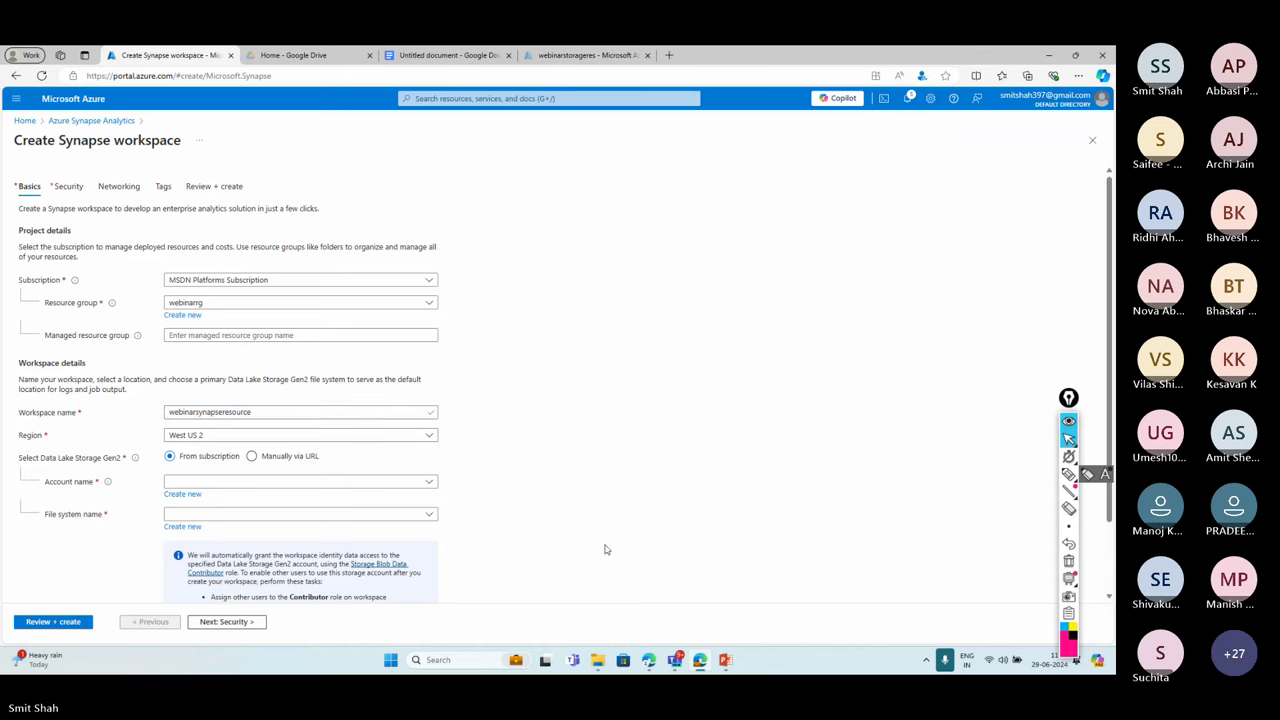
Set the Data Lake storage account to webinarstorageres with file system data
{"action": "scroll", "coordinate": [605, 549], "scroll_direction": "down", "scroll_amount": 1}
{"action": "left_click", "coordinate": [232, 399]}
{"action": "left_click", "coordinate": [199, 455]}
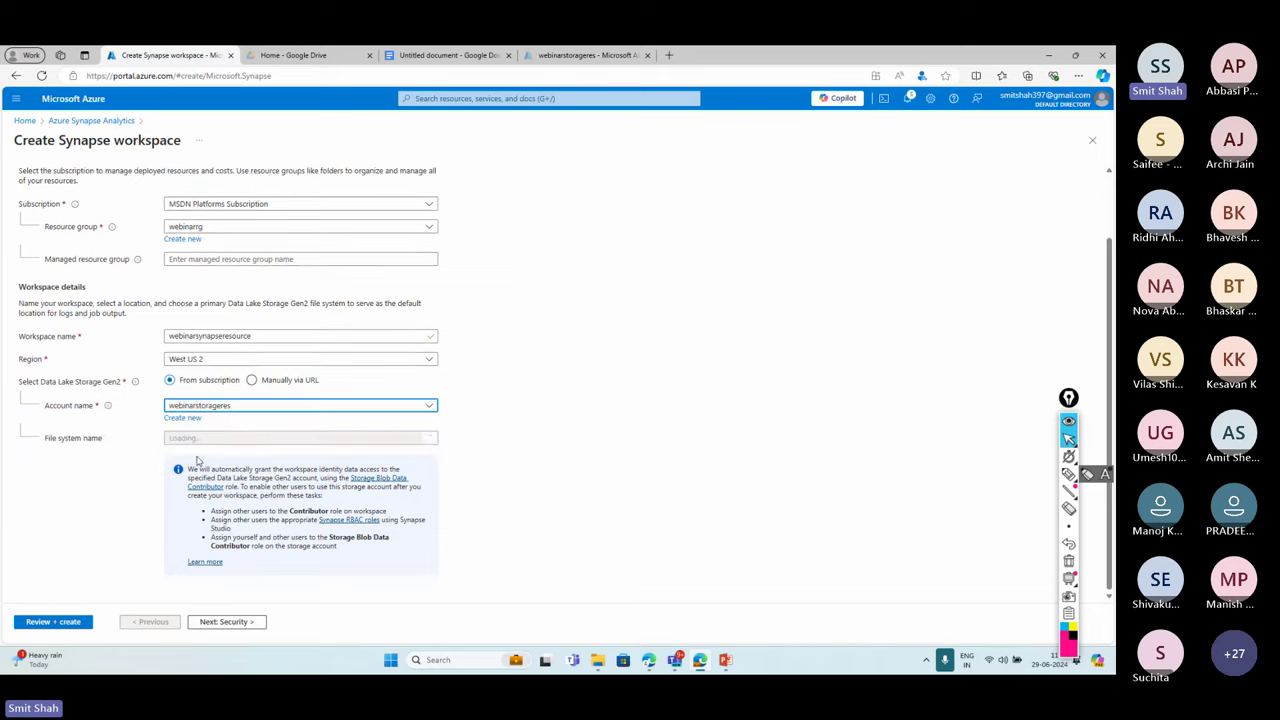
{"action": "left_click", "coordinate": [220, 437]}
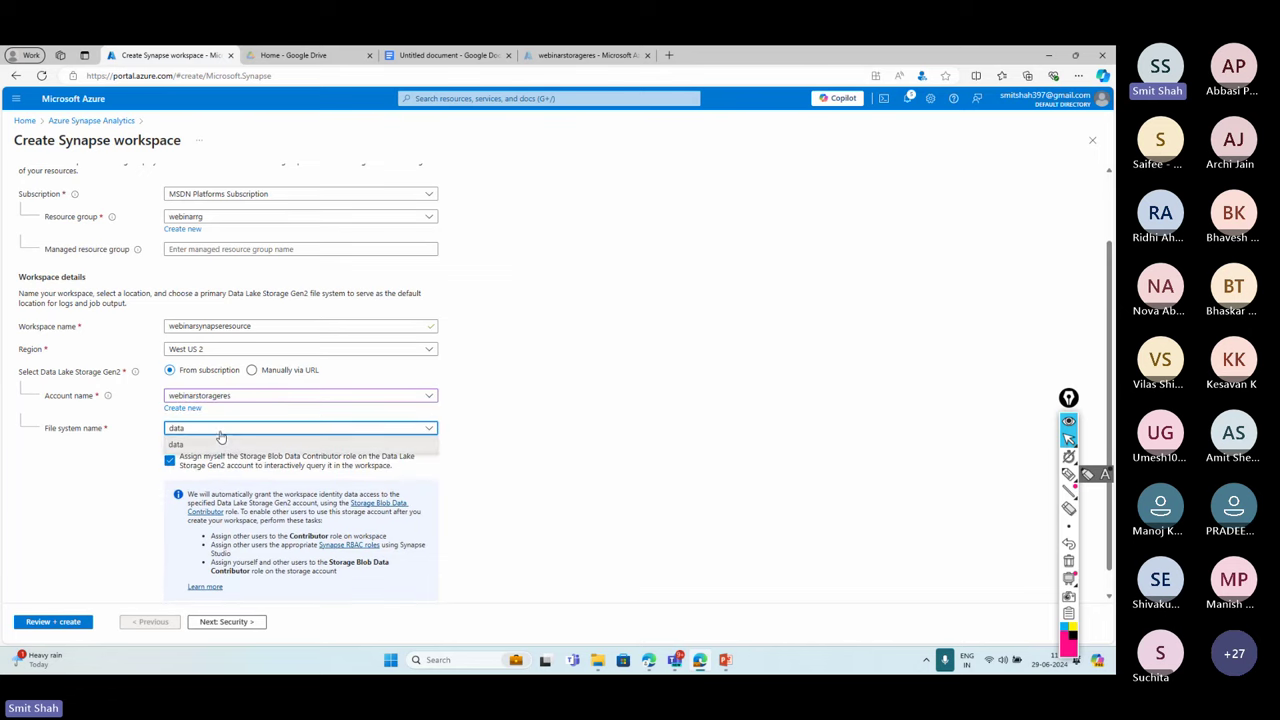
{"action": "left_click", "coordinate": [262, 445]}
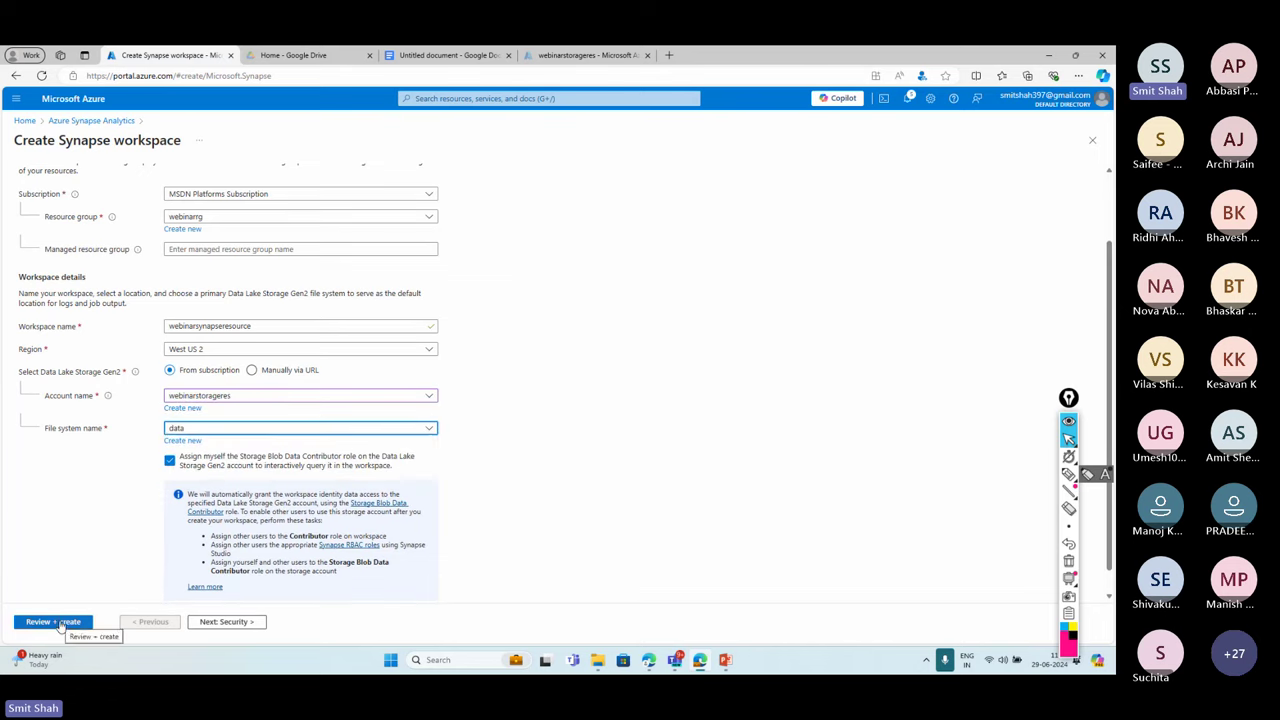
Validate the workspace, recheck West US 2 as the region on Basics, and revalidate
{"action": "left_click", "coordinate": [55, 622]}
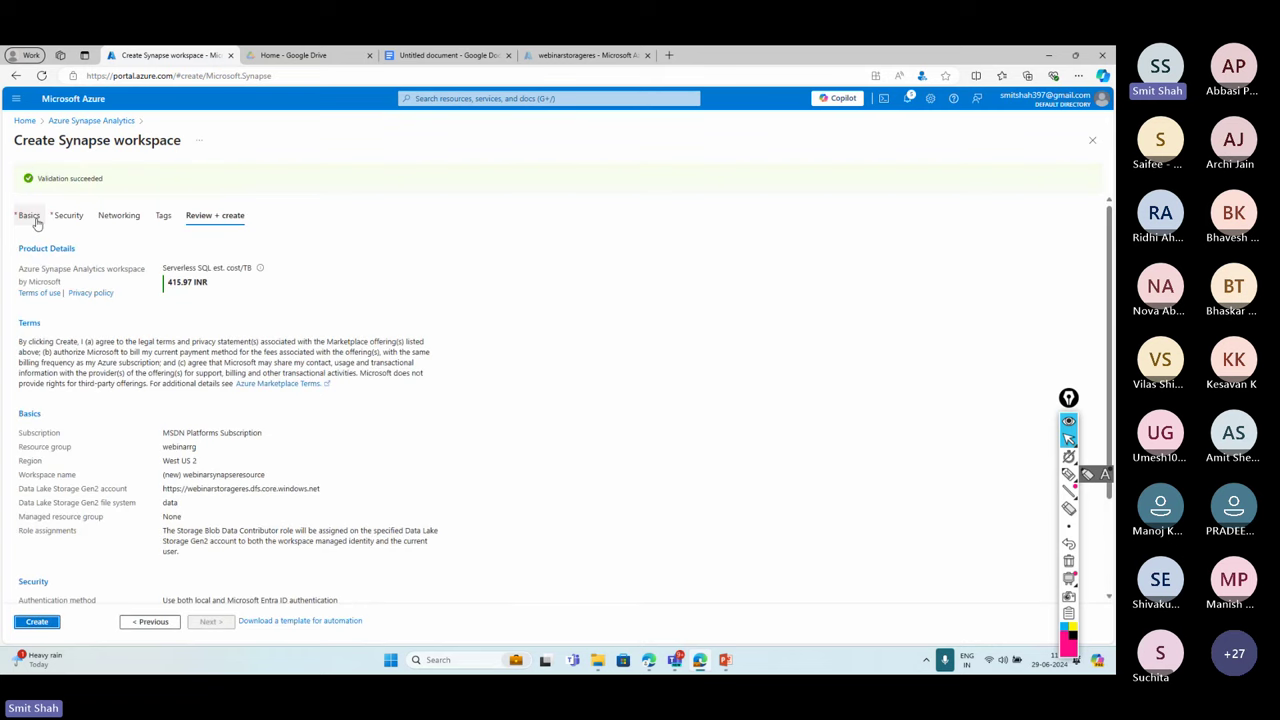
{"action": "left_click", "coordinate": [34, 218]}
{"action": "left_click", "coordinate": [235, 436]}
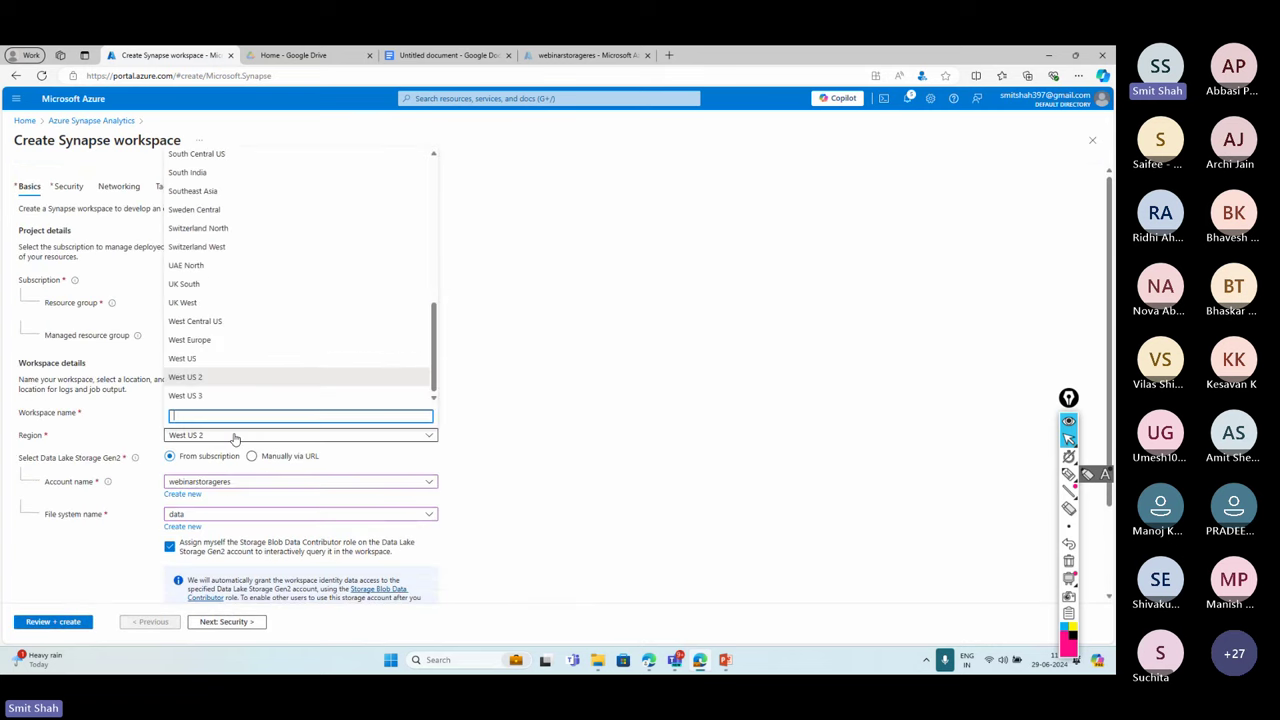
{"action": "left_click", "coordinate": [214, 380]}
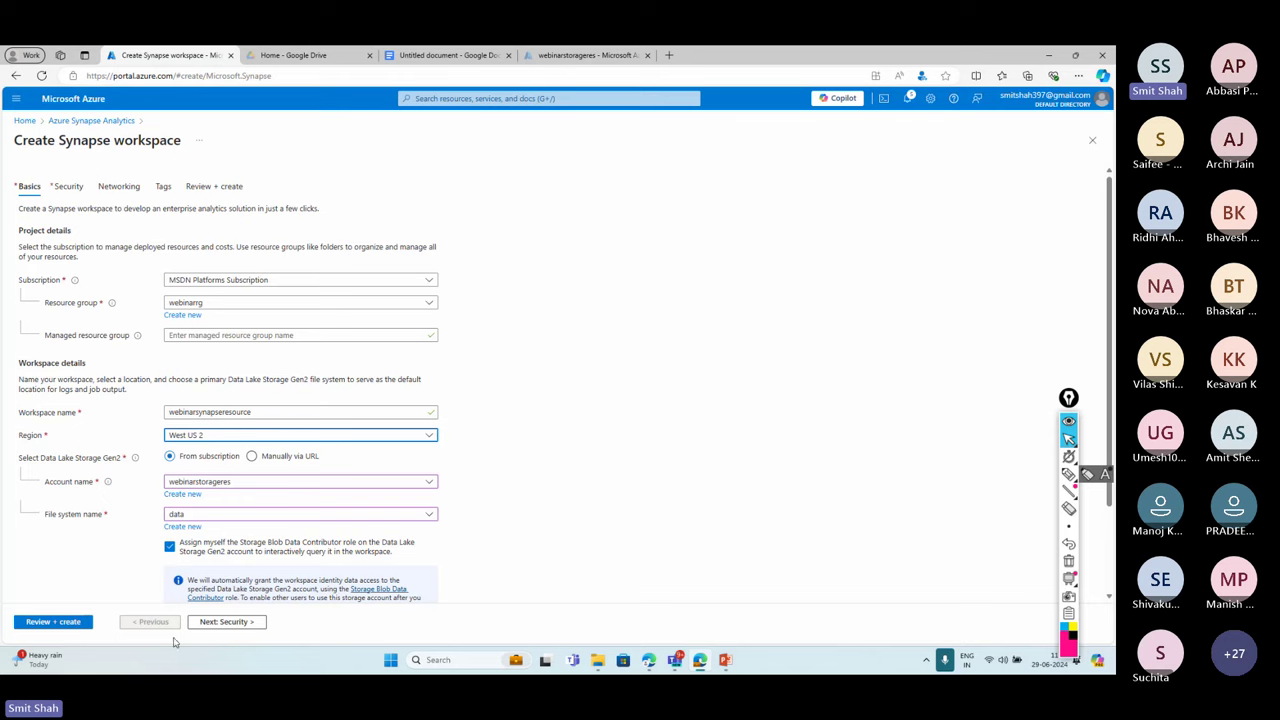
{"action": "left_click", "coordinate": [56, 622]}
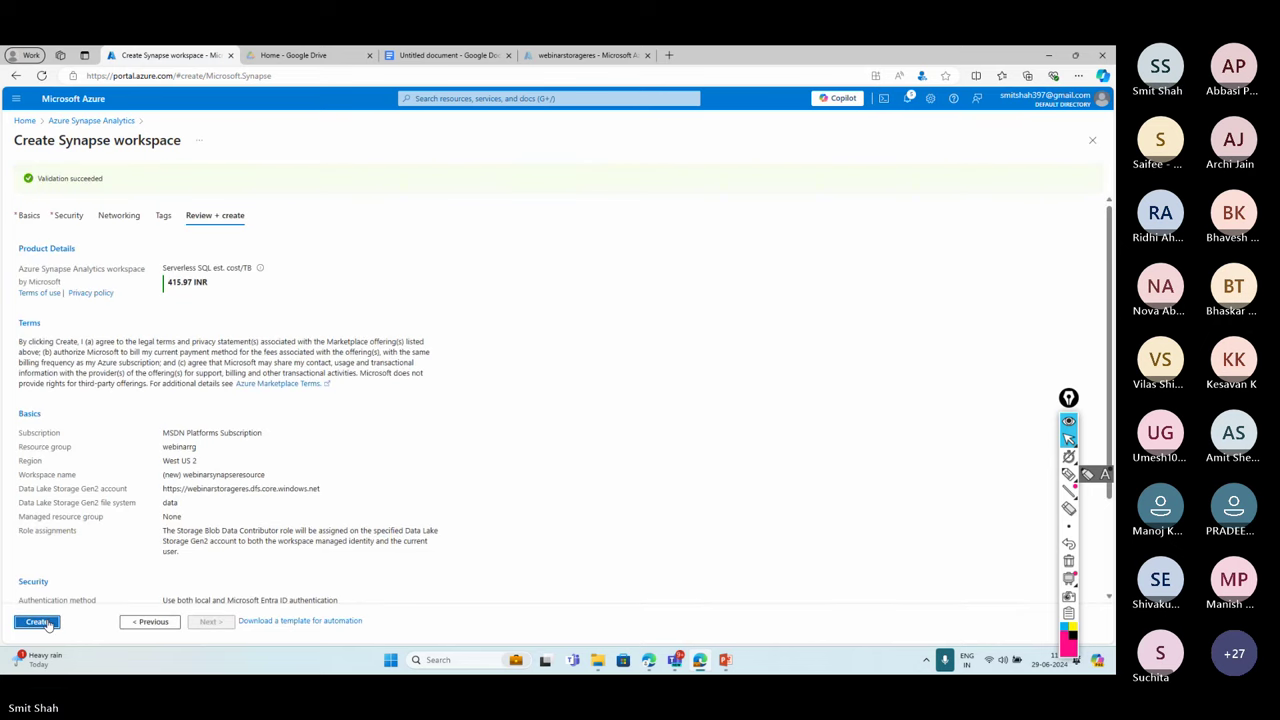
Submit the West US 2 workspace and read the BadRequest deployment failure in Notifications
{"action": "left_click", "coordinate": [47, 623]}
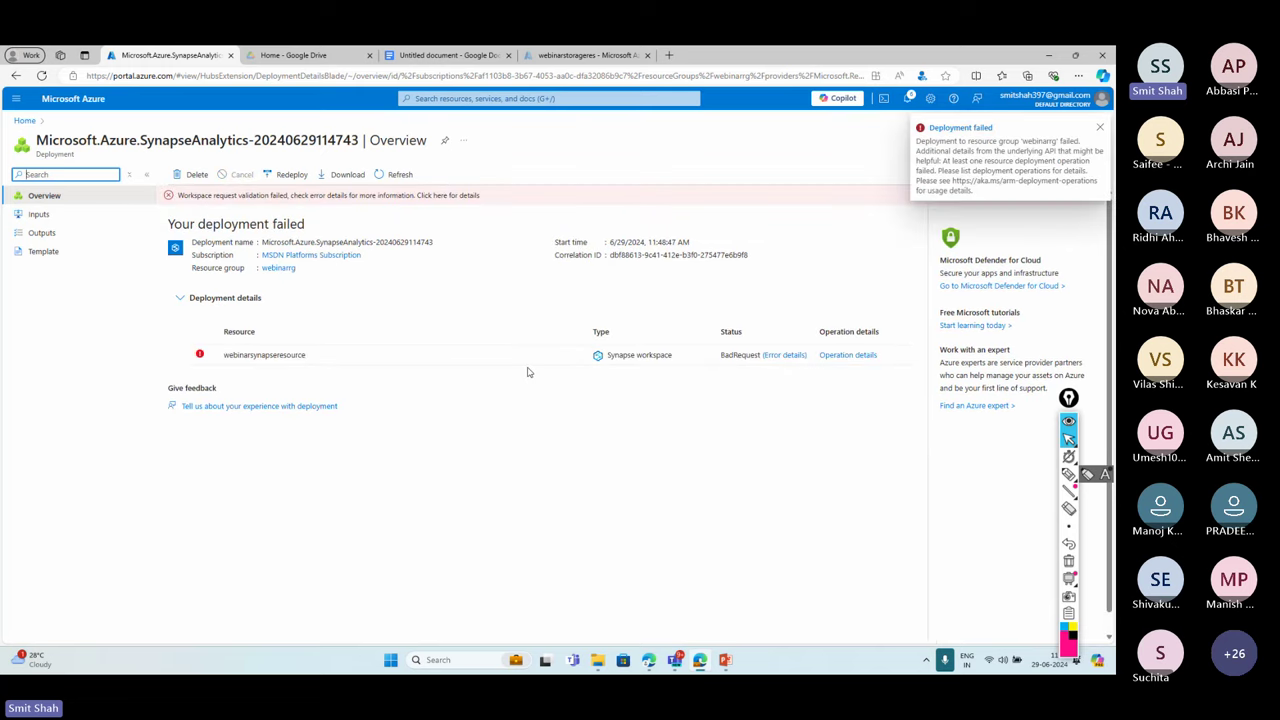
{"action": "left_click", "coordinate": [909, 100]}
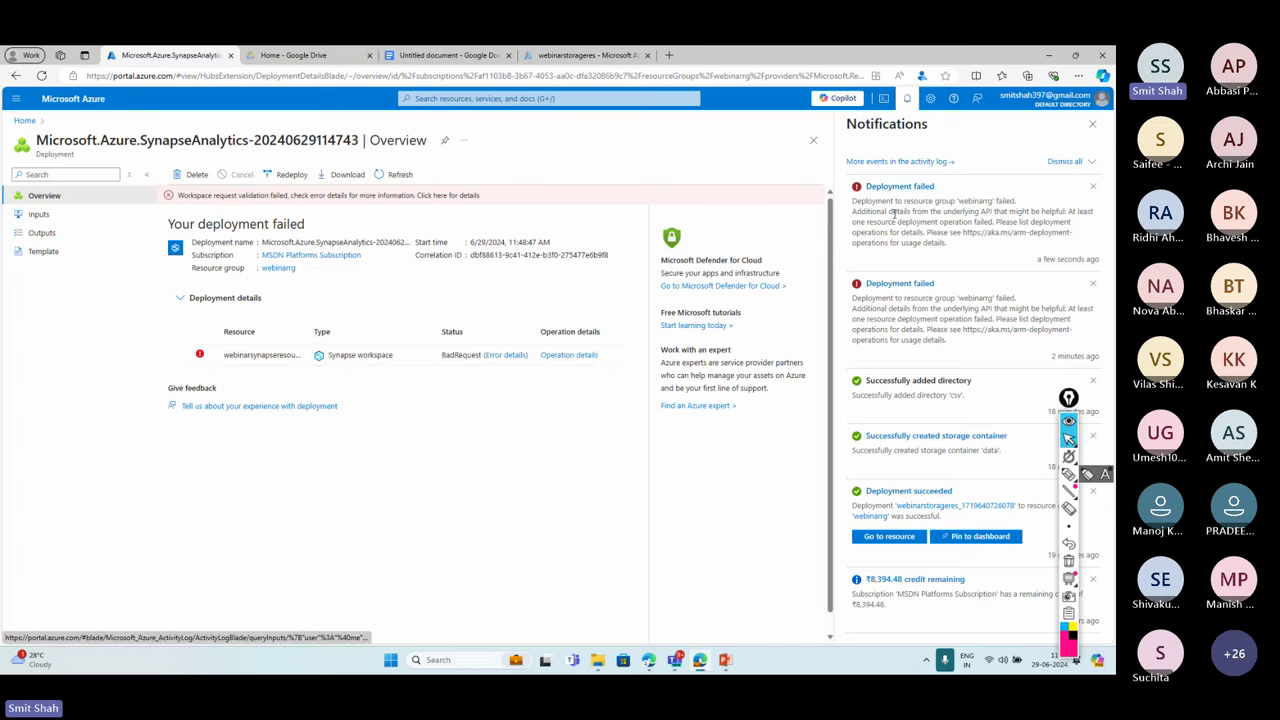
{"action": "left_click_drag", "start_coordinate": [870, 208], "coordinate": [1016, 222]}
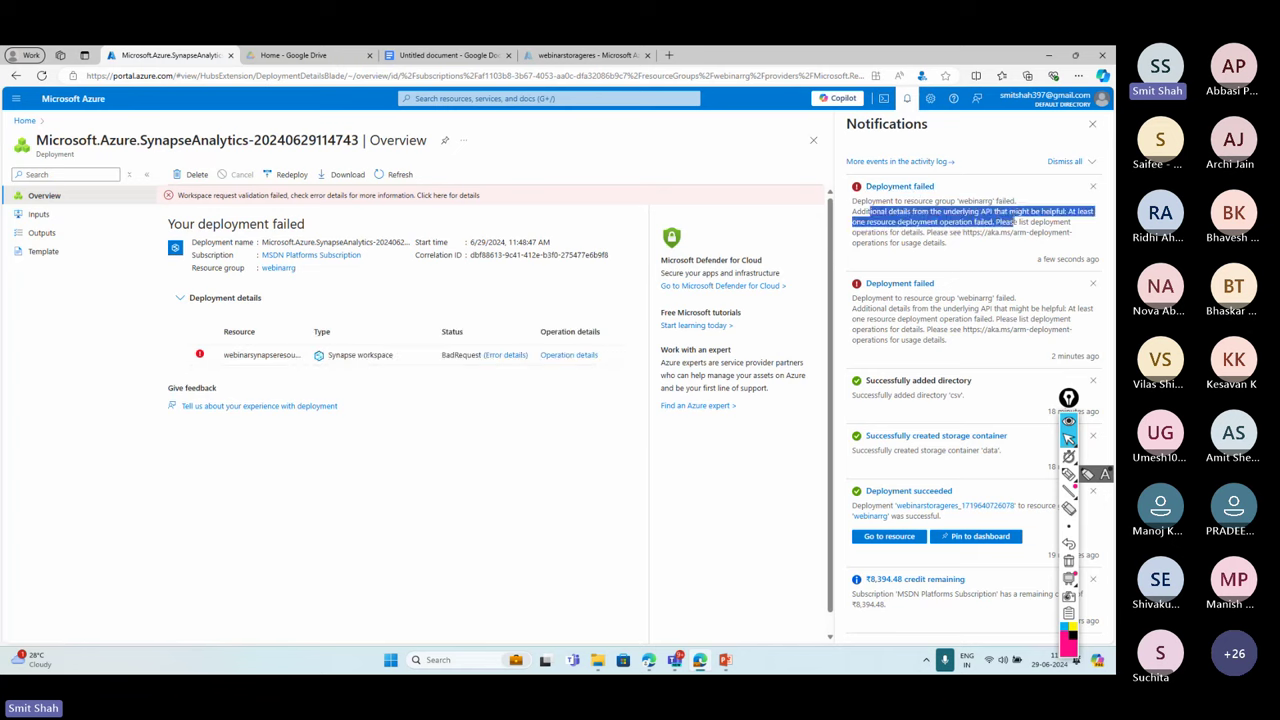
{"action": "left_click_drag", "start_coordinate": [897, 222], "coordinate": [969, 249]}
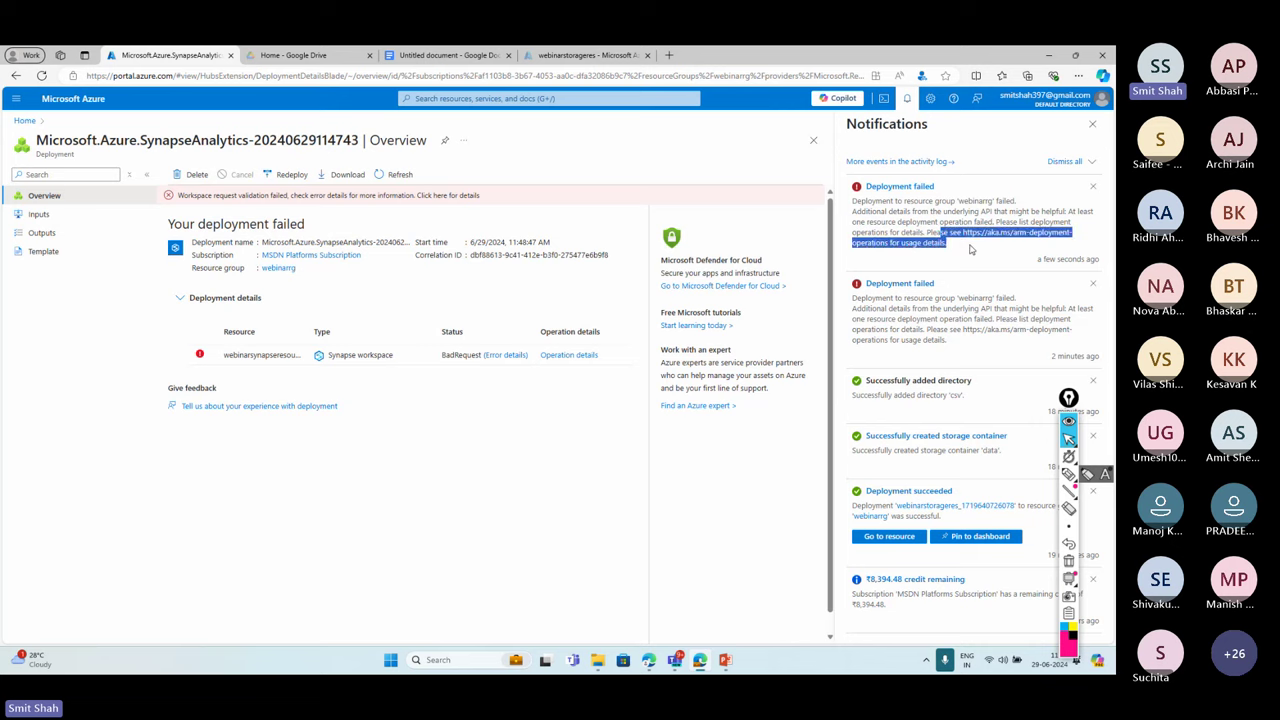
{"action": "left_click", "coordinate": [921, 232]}
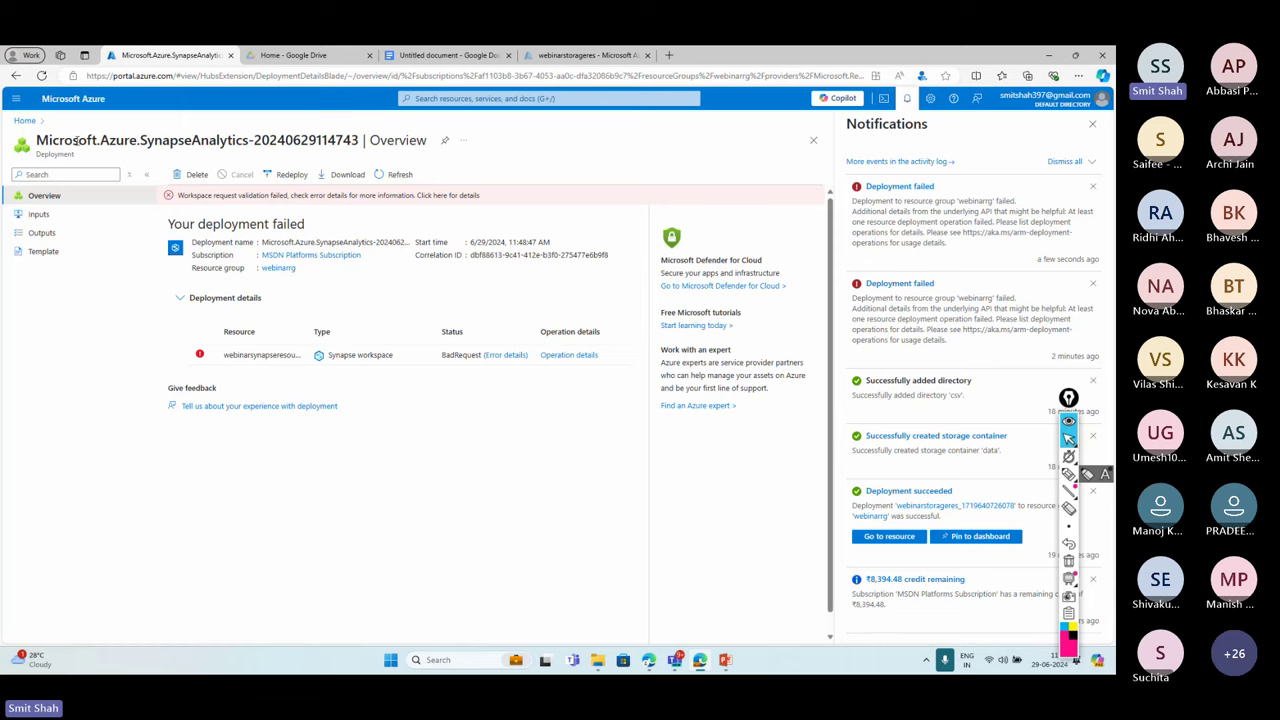
From Home, search 'synapse' and start a new Azure Synapse Analytics workspace
{"action": "left_click", "coordinate": [24, 120]}
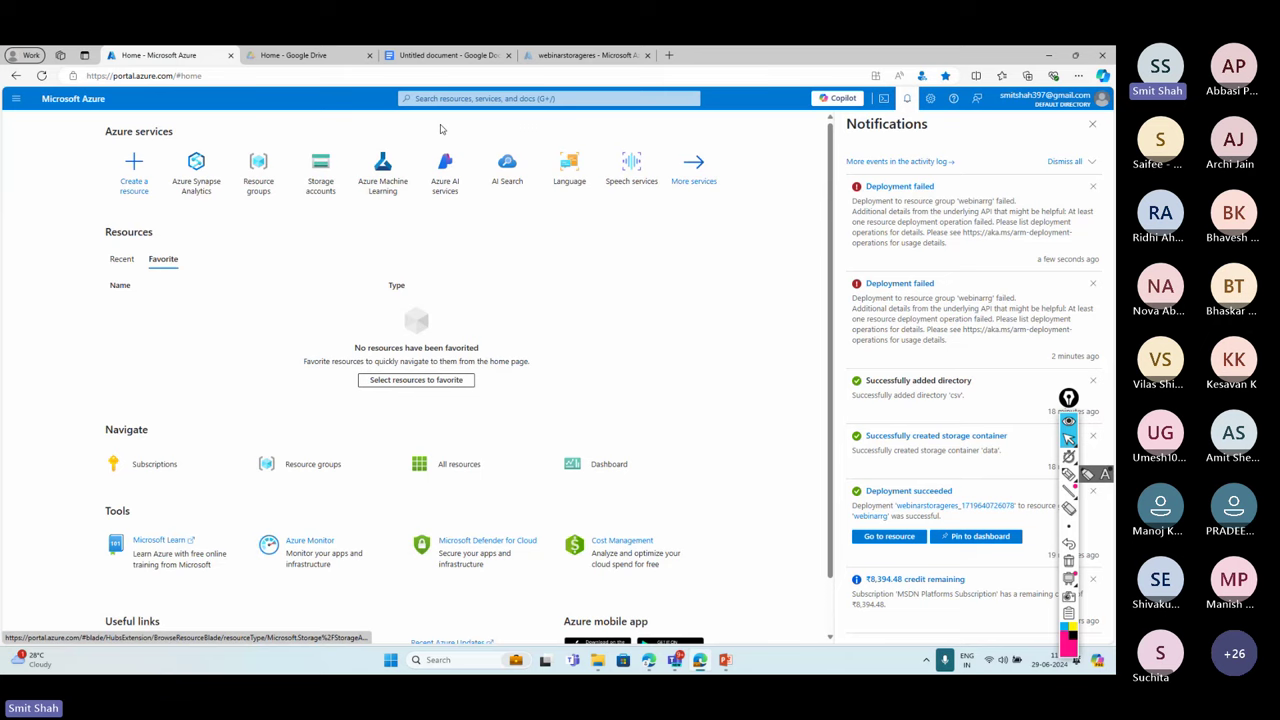
{"action": "left_click", "coordinate": [460, 99]}
{"action": "type", "text": "synapse"}
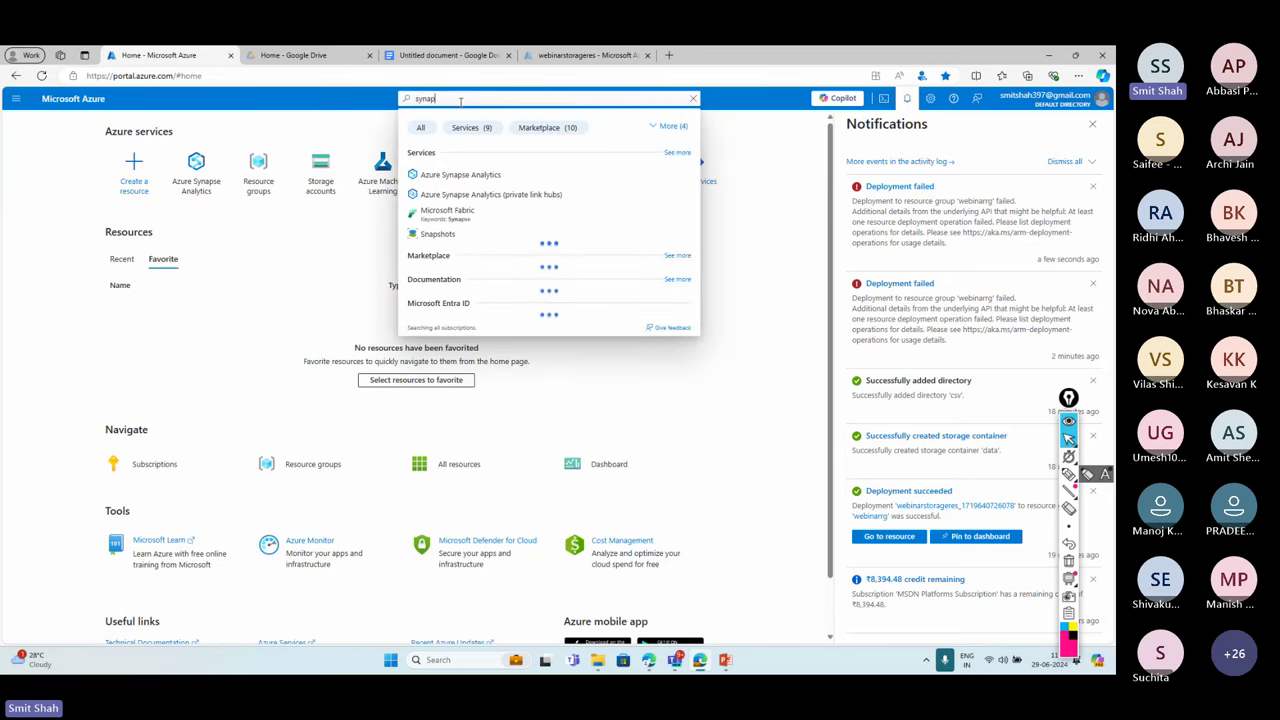
{"action": "left_click", "coordinate": [447, 175]}
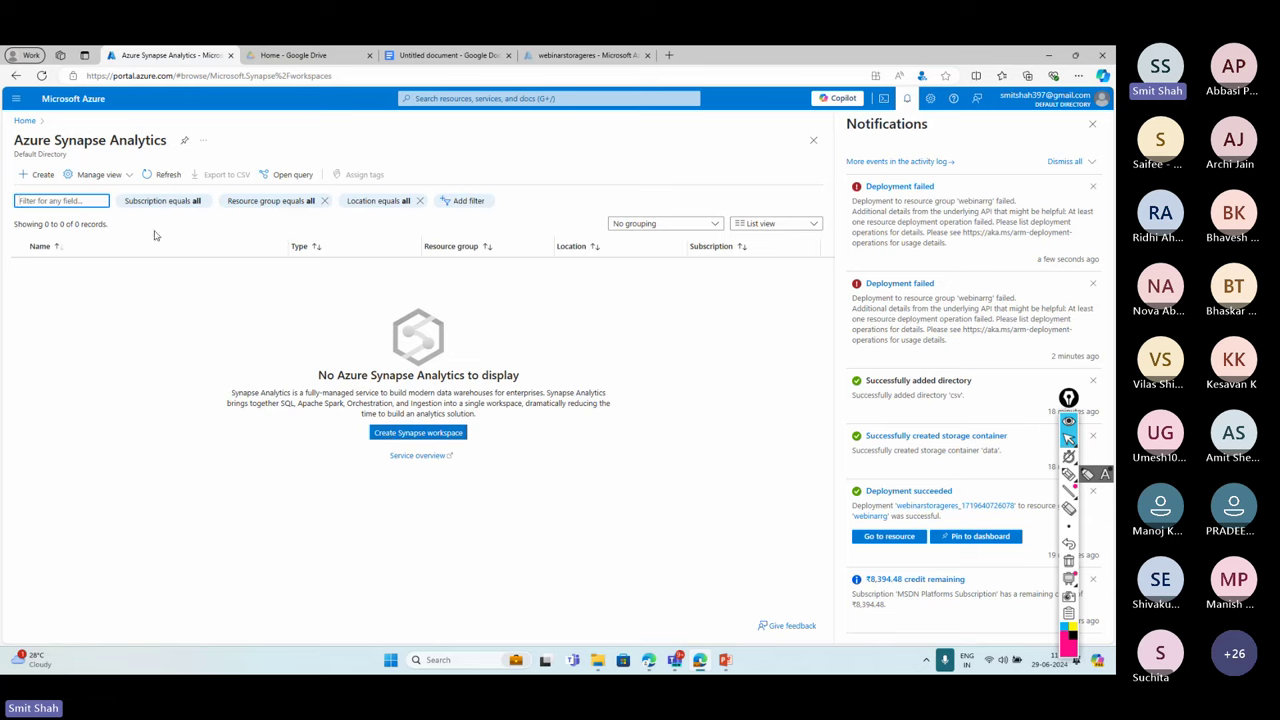
{"action": "left_click", "coordinate": [43, 175]}
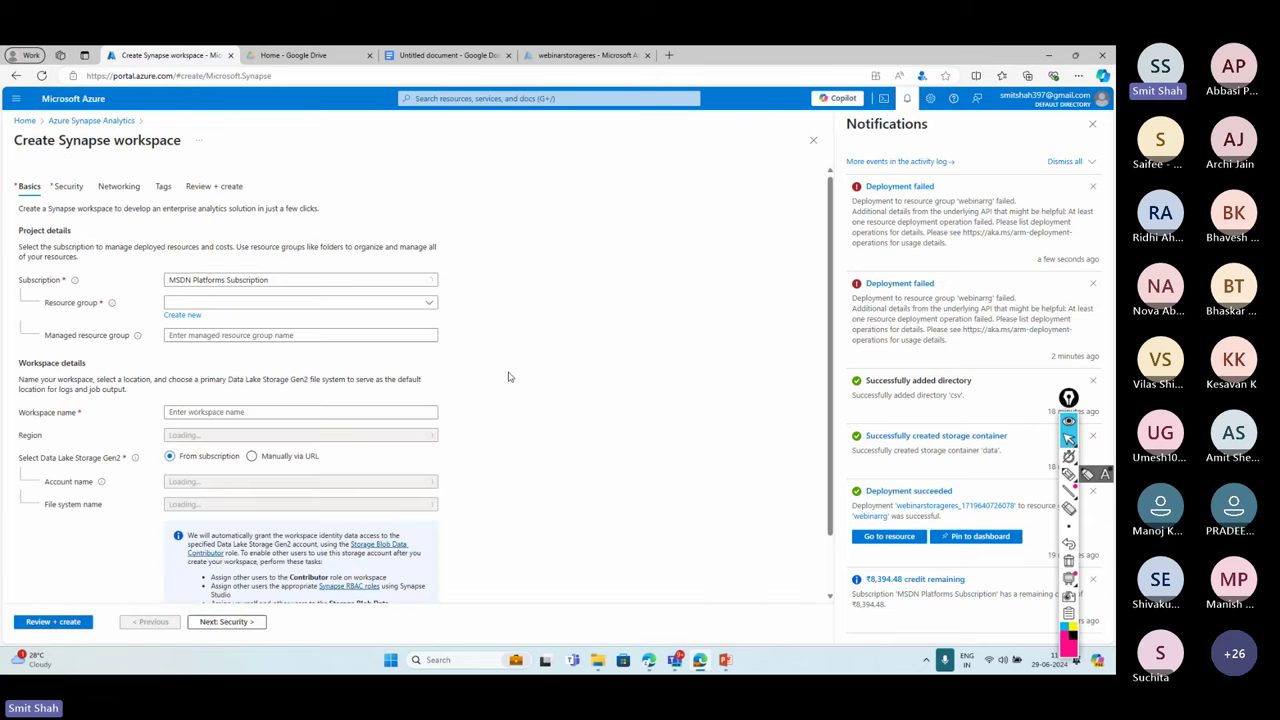
Select resource group webinarrg and name the workspace webinarsynapseresource
{"action": "left_click", "coordinate": [200, 302]}
{"action": "left_click", "coordinate": [197, 364]}
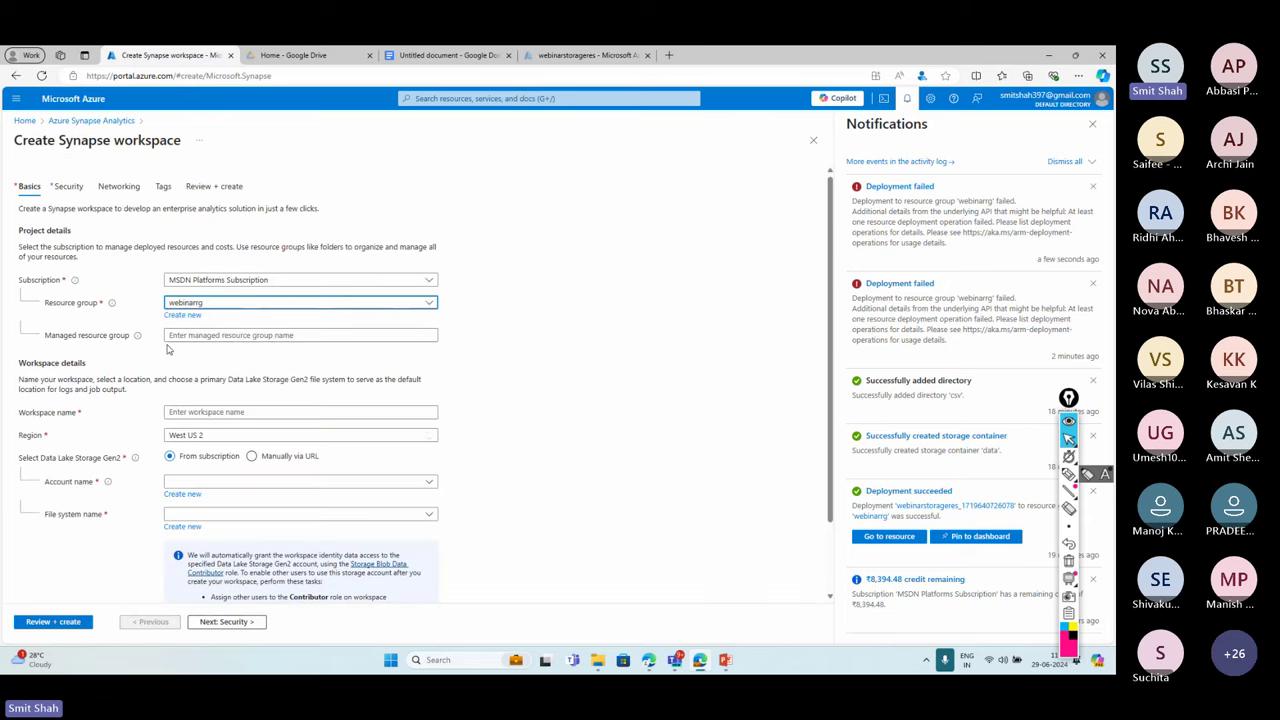
{"action": "left_click", "coordinate": [218, 412]}
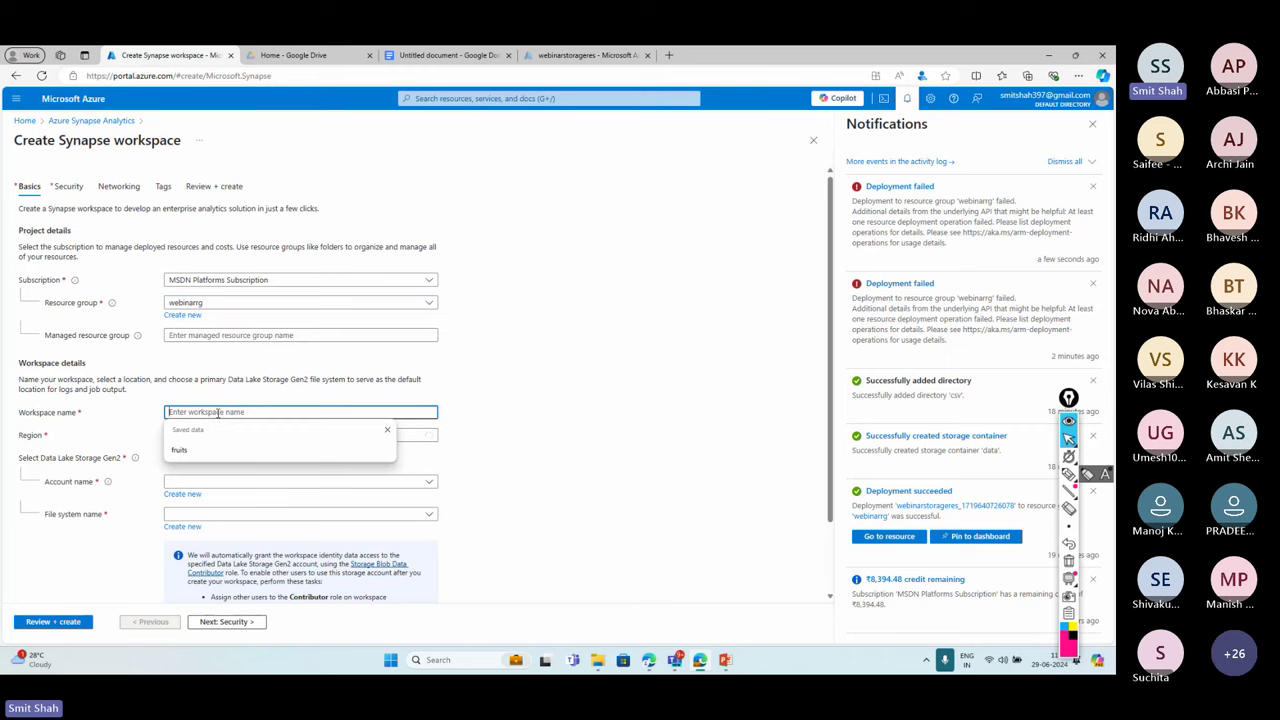
{"action": "type", "text": "webinarsyn"}
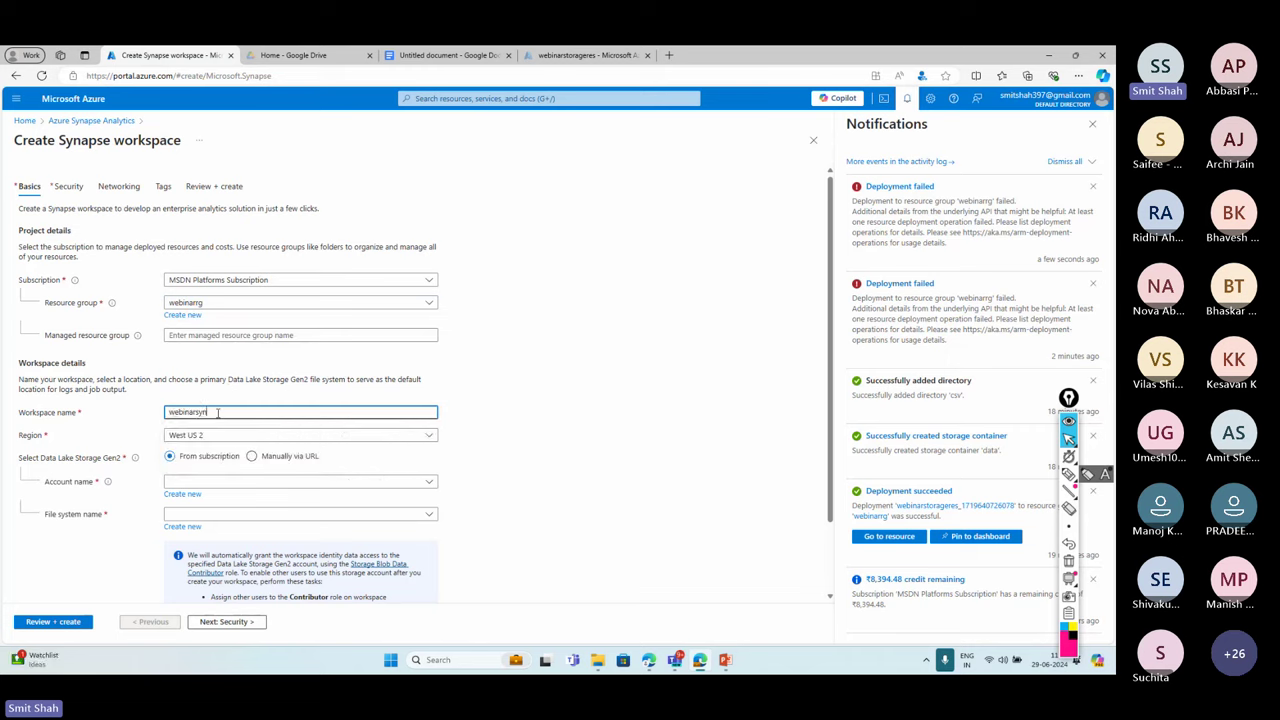
{"action": "type", "text": "apseres"}
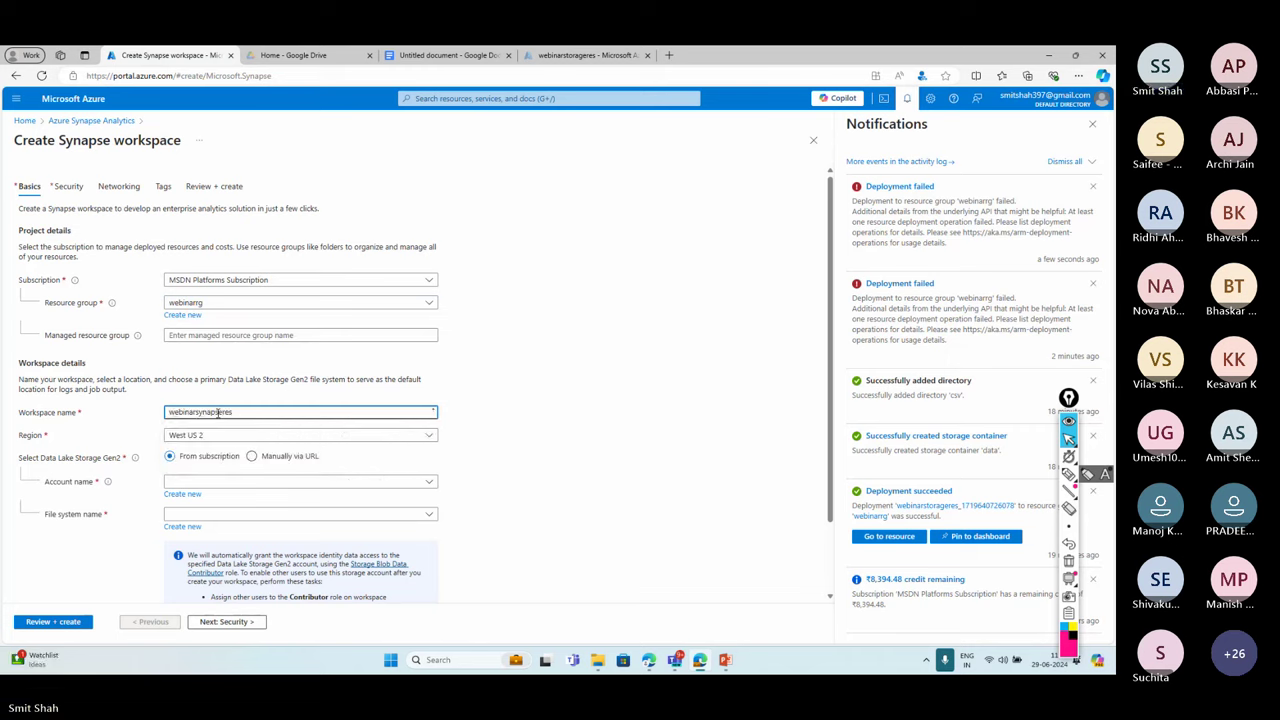
{"action": "type", "text": "ource"}
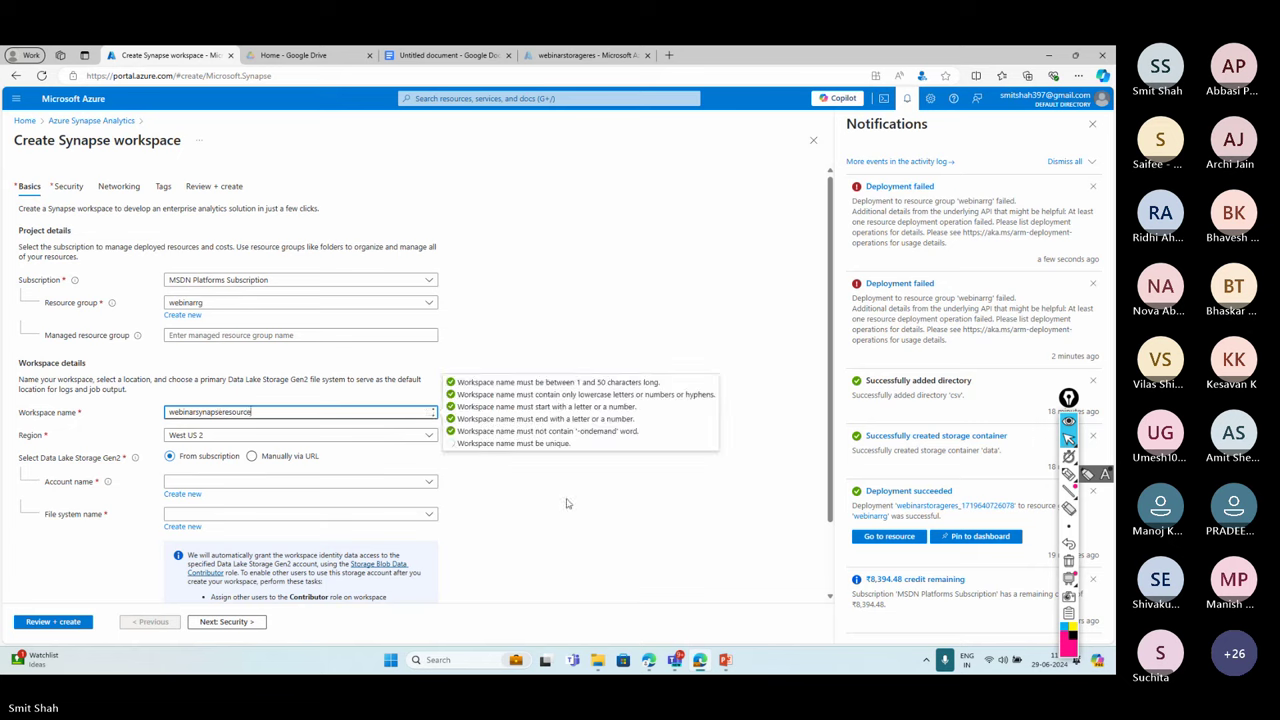
Set the region to South Central US and the storage account to webinarstorageres
{"action": "left_click", "coordinate": [223, 434]}
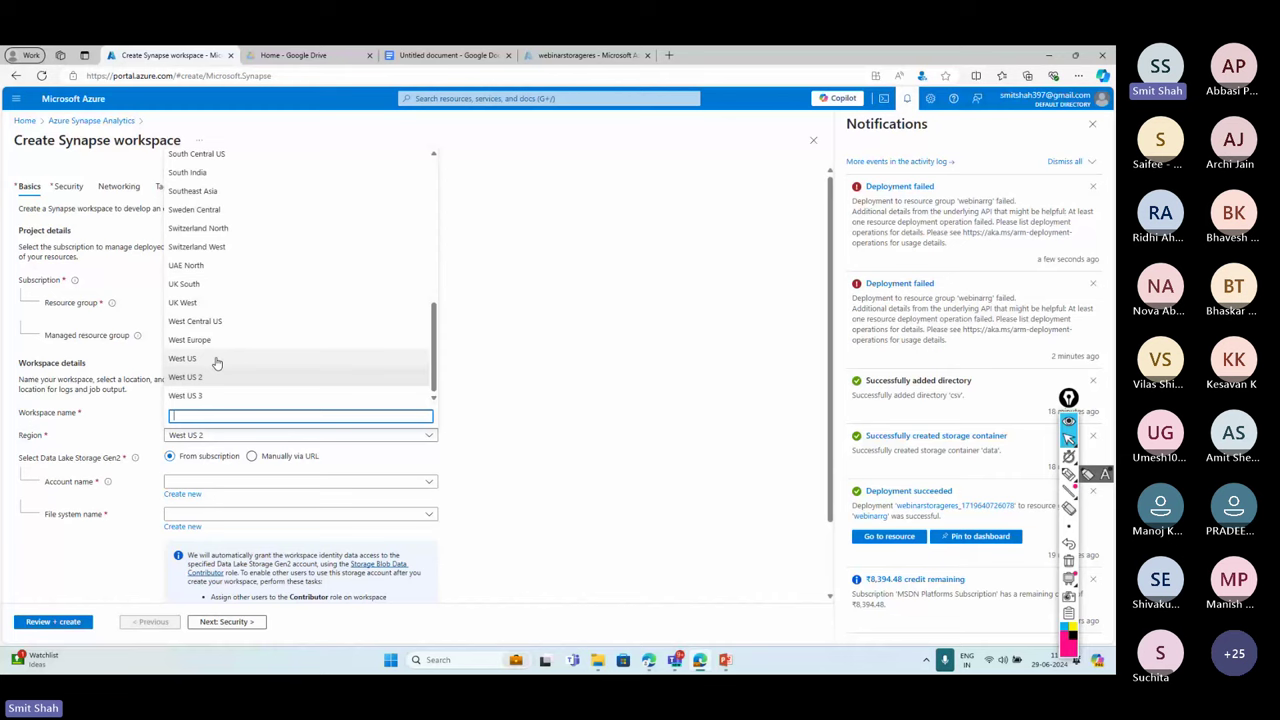
{"action": "scroll", "coordinate": [236, 213], "scroll_direction": "up", "scroll_amount": 2}
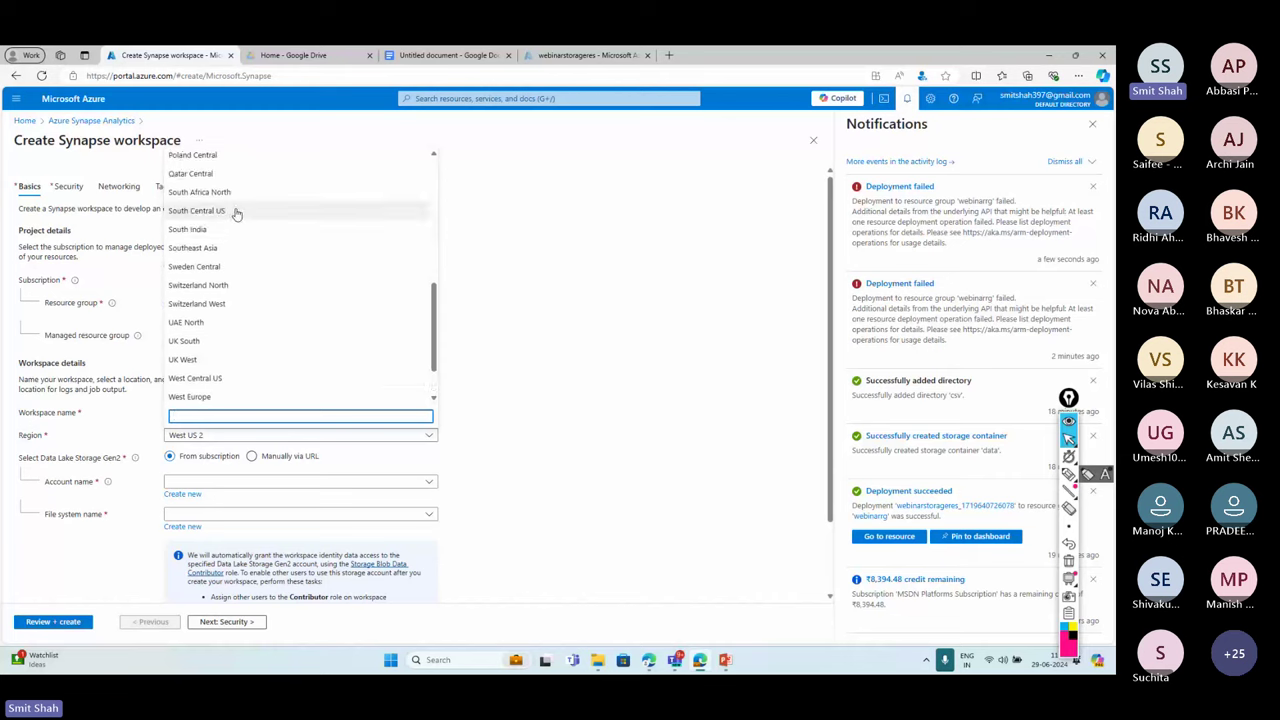
{"action": "left_click", "coordinate": [236, 211]}
{"action": "scroll", "coordinate": [251, 406], "scroll_direction": "down", "scroll_amount": 1}
{"action": "left_click", "coordinate": [251, 398]}
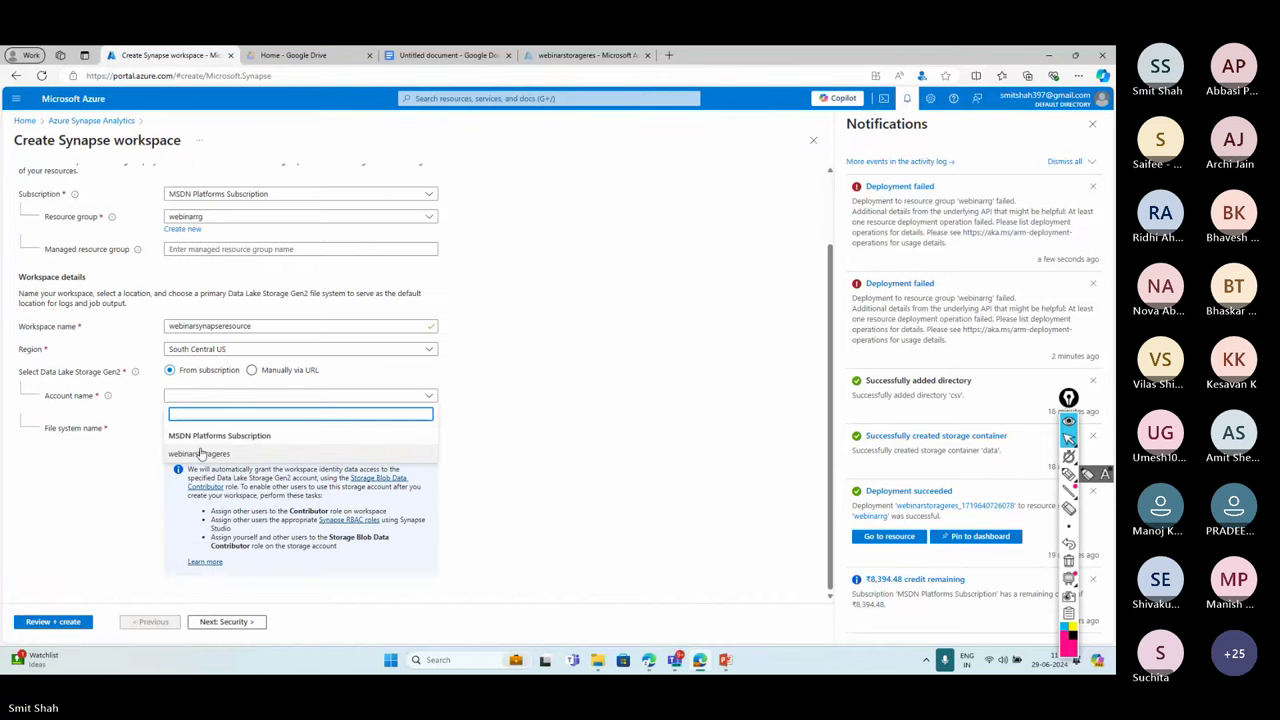
{"action": "left_click", "coordinate": [200, 454]}
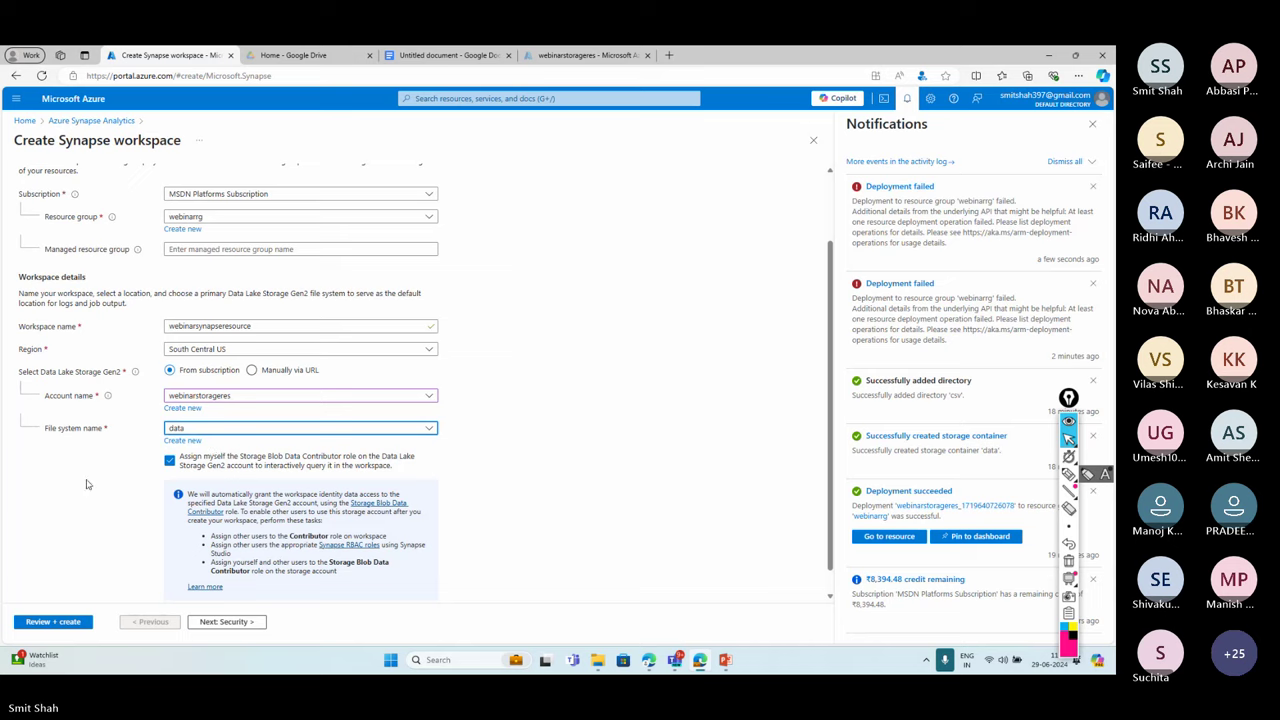
{"action": "scroll", "coordinate": [110, 495], "scroll_direction": "up", "scroll_amount": 1}
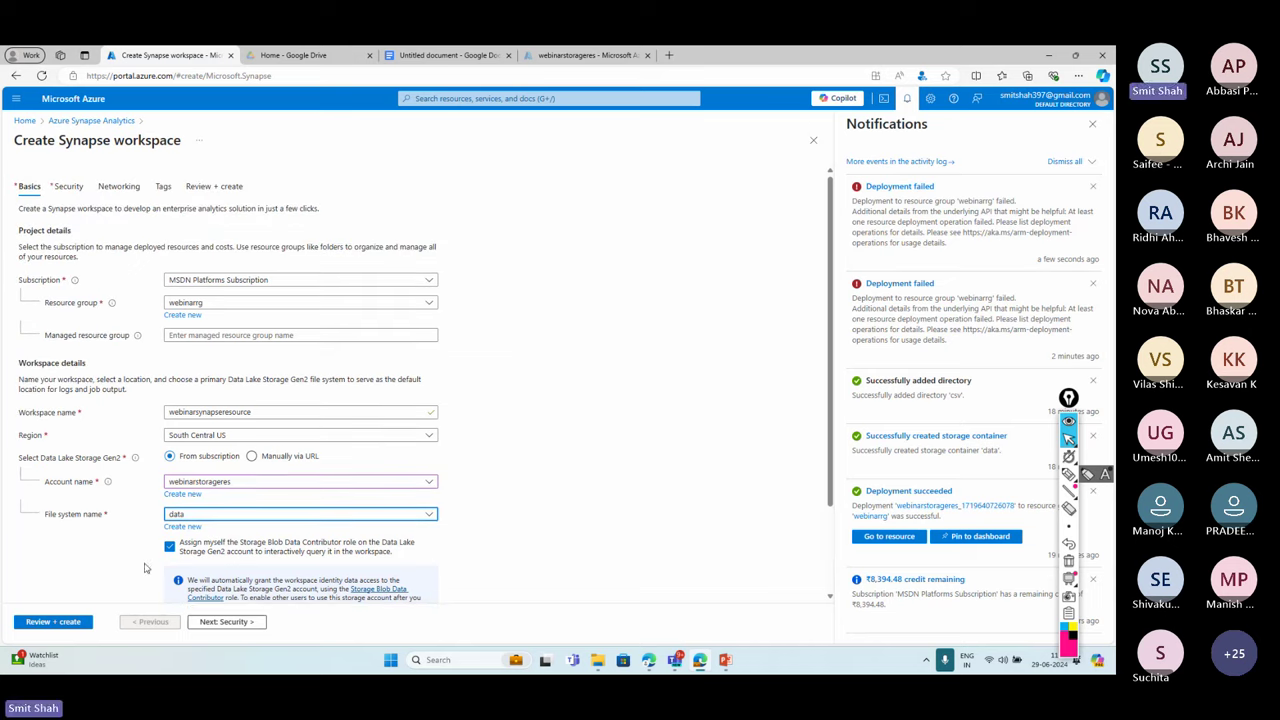
{"action": "scroll", "coordinate": [120, 543], "scroll_direction": "down", "scroll_amount": 1}
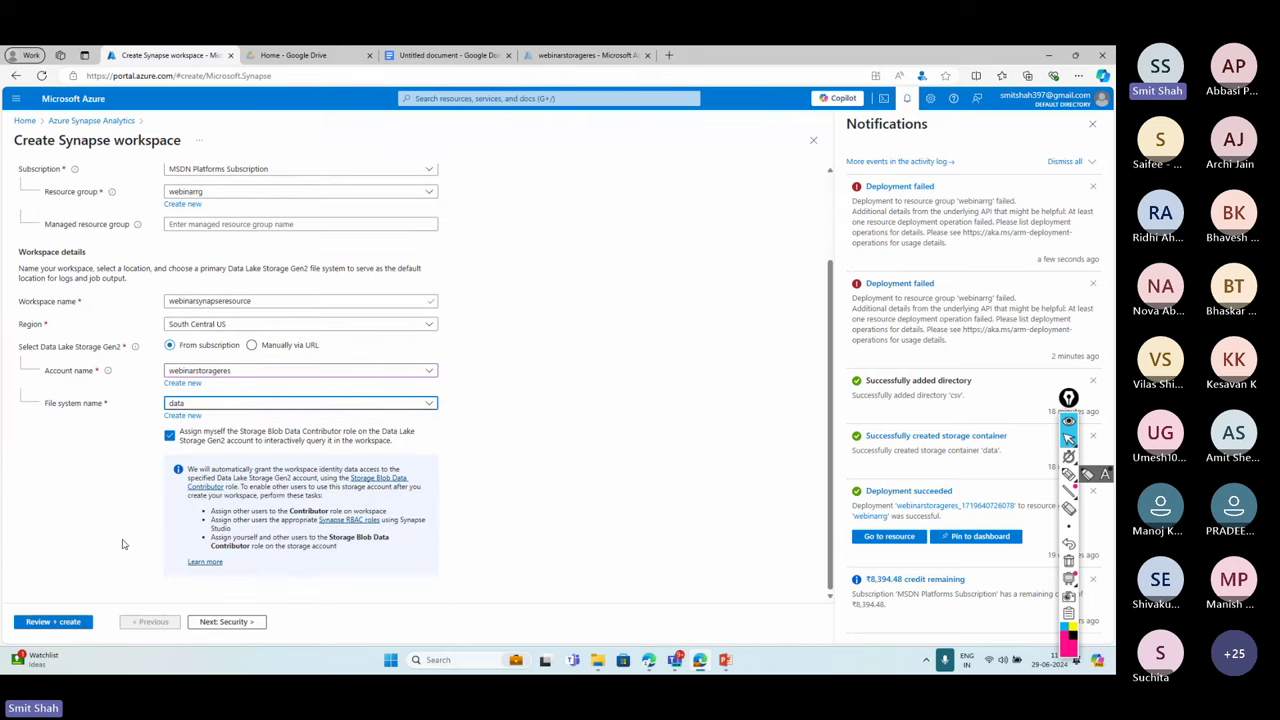
Validate the South Central US workspace and submit it for creation
{"action": "left_click", "coordinate": [53, 623]}
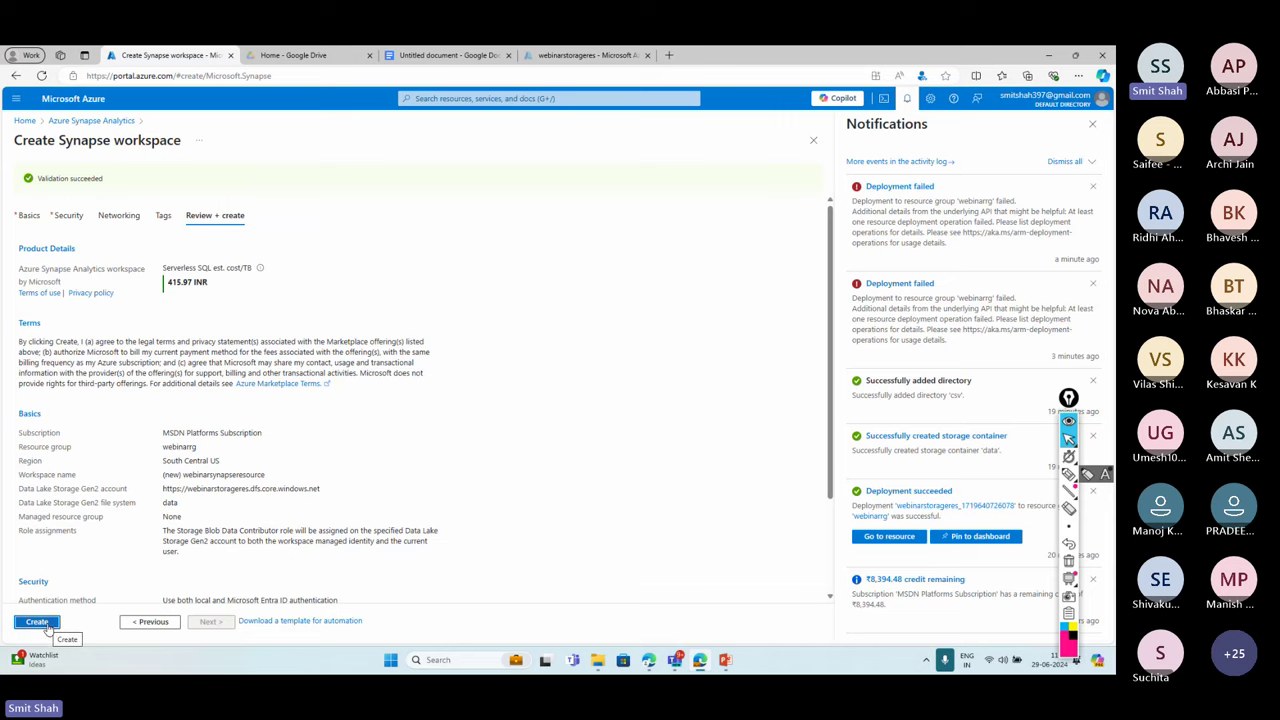
{"action": "left_click", "coordinate": [45, 626]}
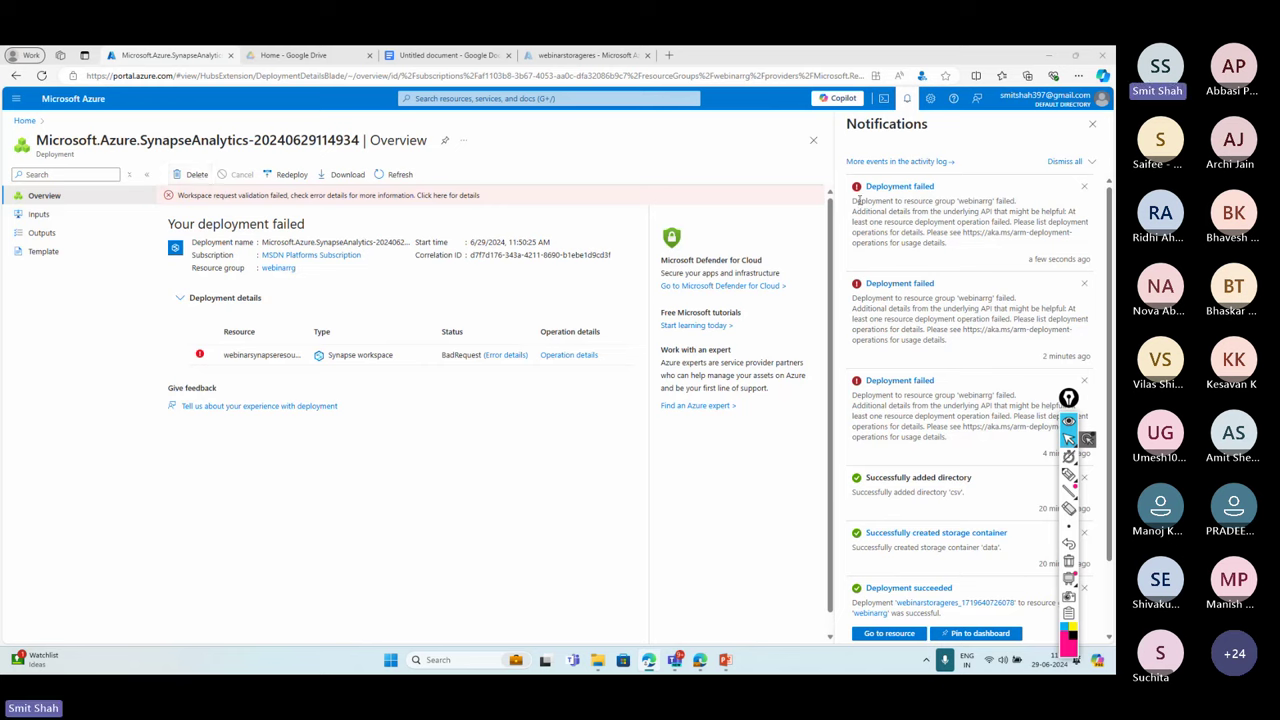
Inspect the webinarrg failure notification, then return to the portal Home page
{"action": "left_click_drag", "start_coordinate": [960, 201], "coordinate": [993, 201]}
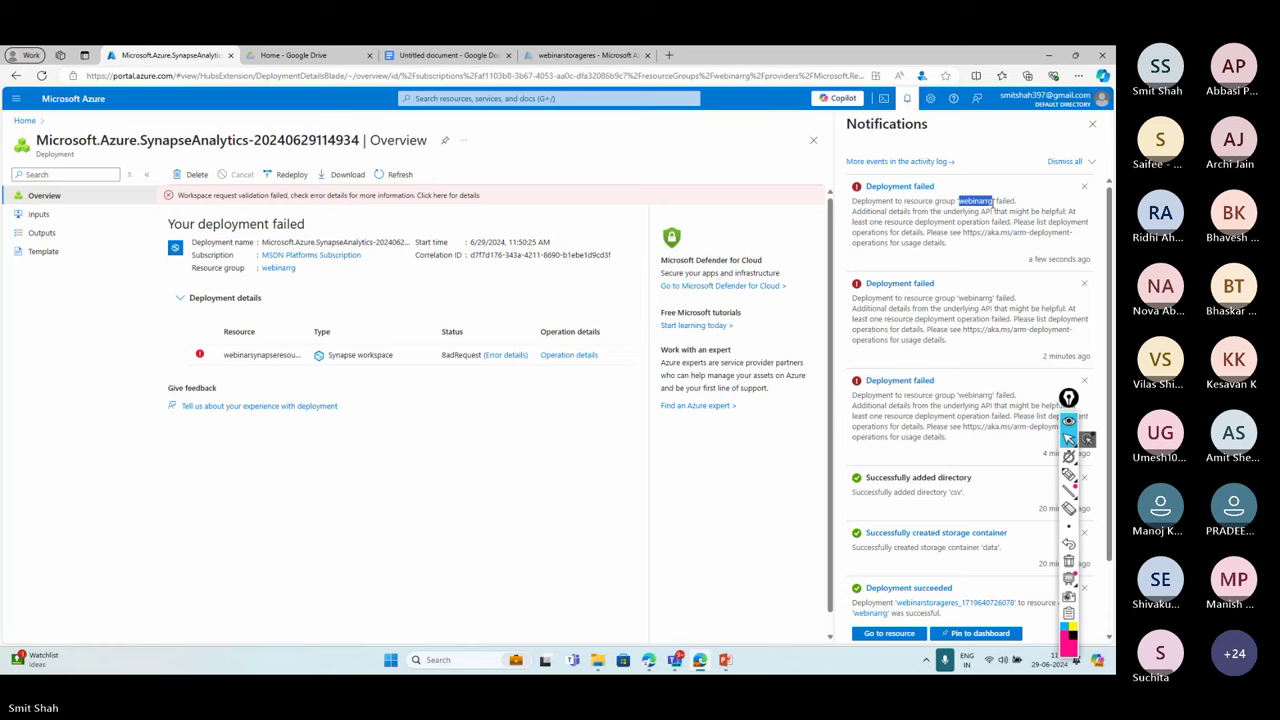
{"action": "left_click", "coordinate": [947, 242]}
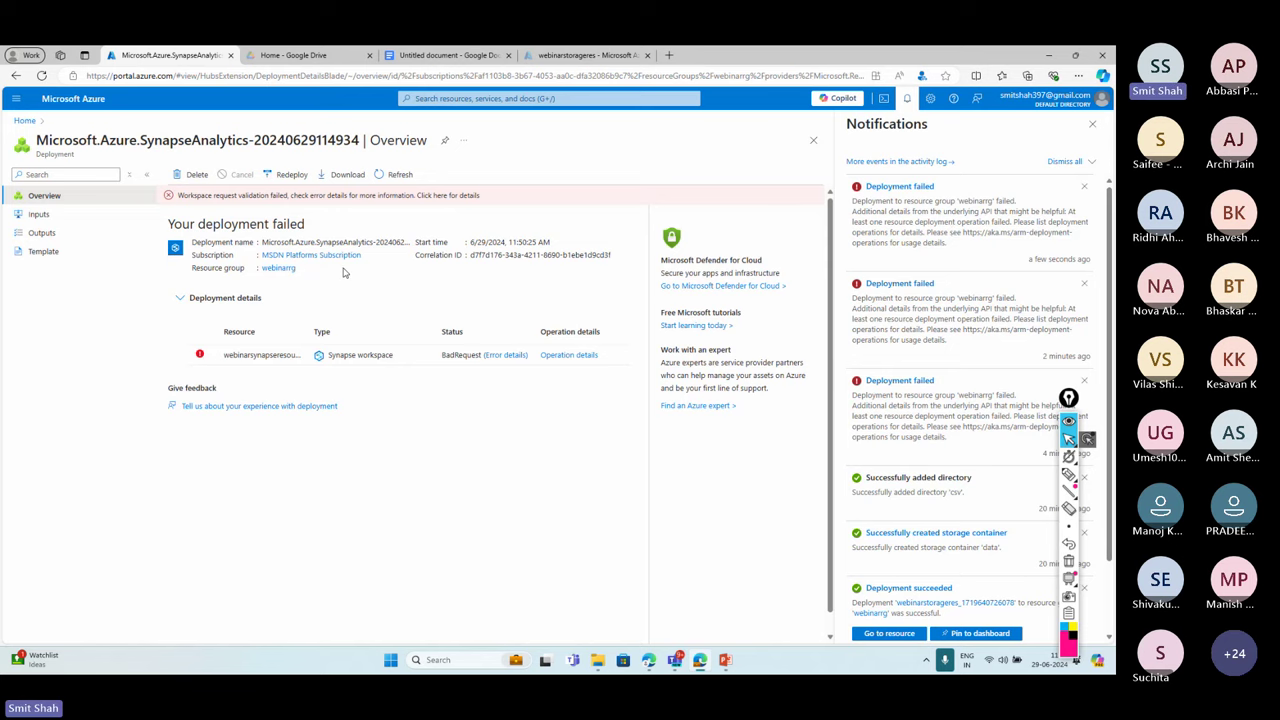
{"action": "left_click", "coordinate": [24, 120]}
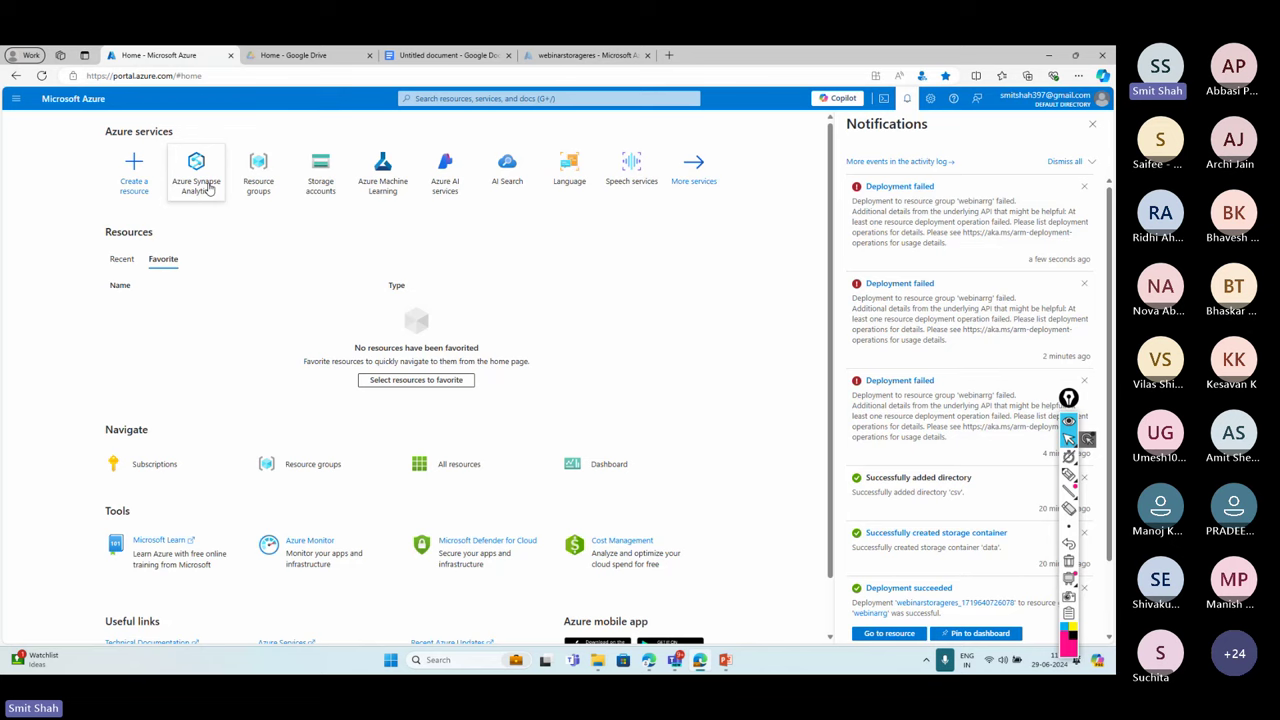
{"action": "mouse_move", "coordinate": [208, 189]}
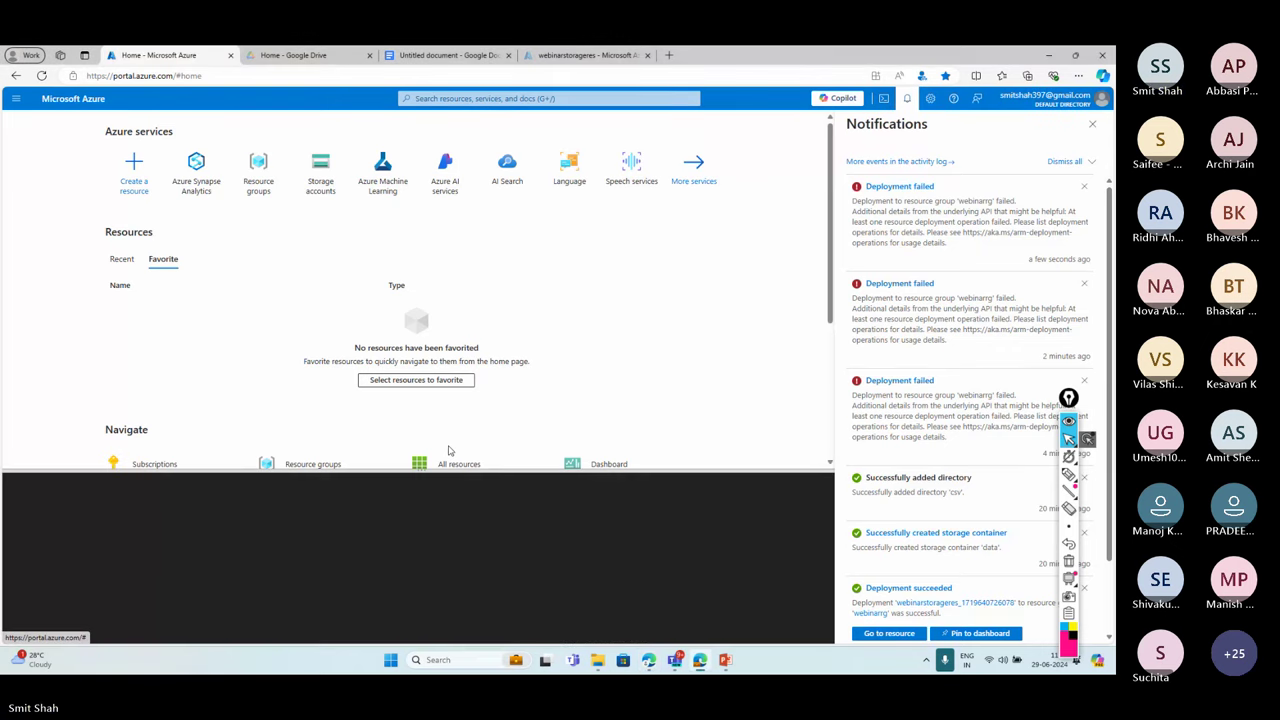
Close Notifications, list the Cloud Shell home folder, then enter and list dp-203
{"action": "left_click", "coordinate": [1094, 124]}
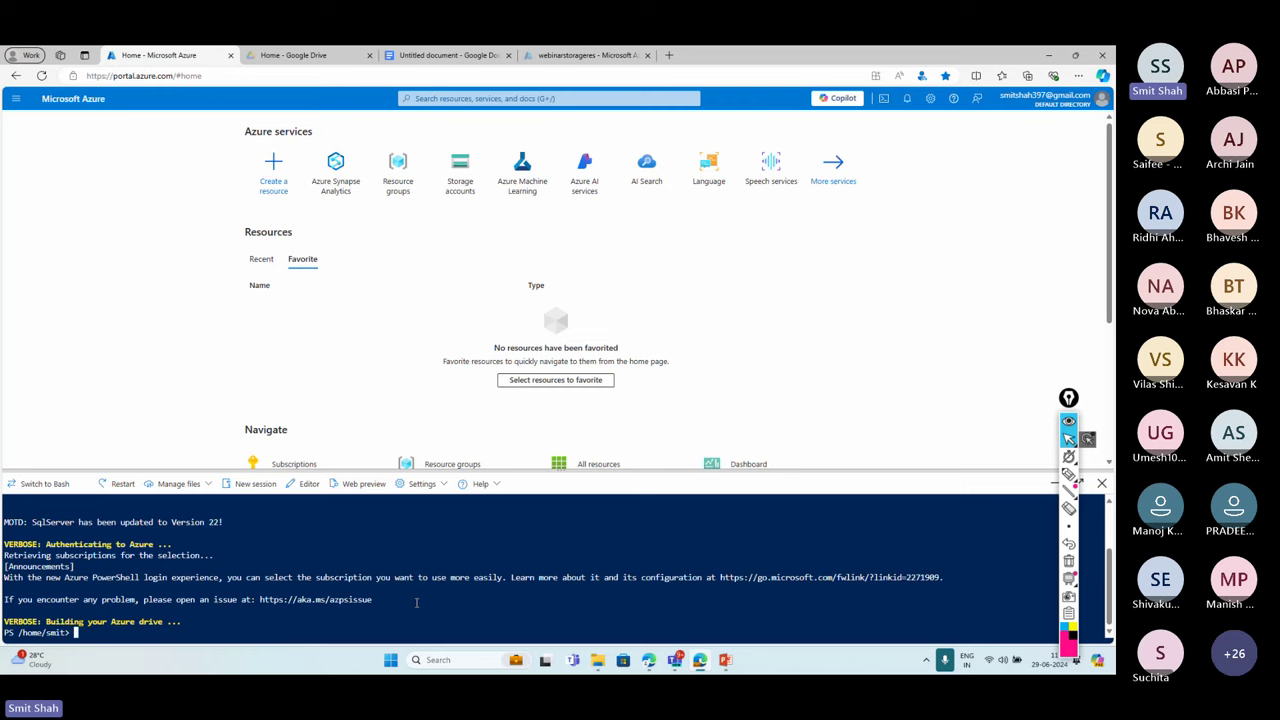
{"action": "type", "text": "ls"}
{"action": "key", "text": "Return"}
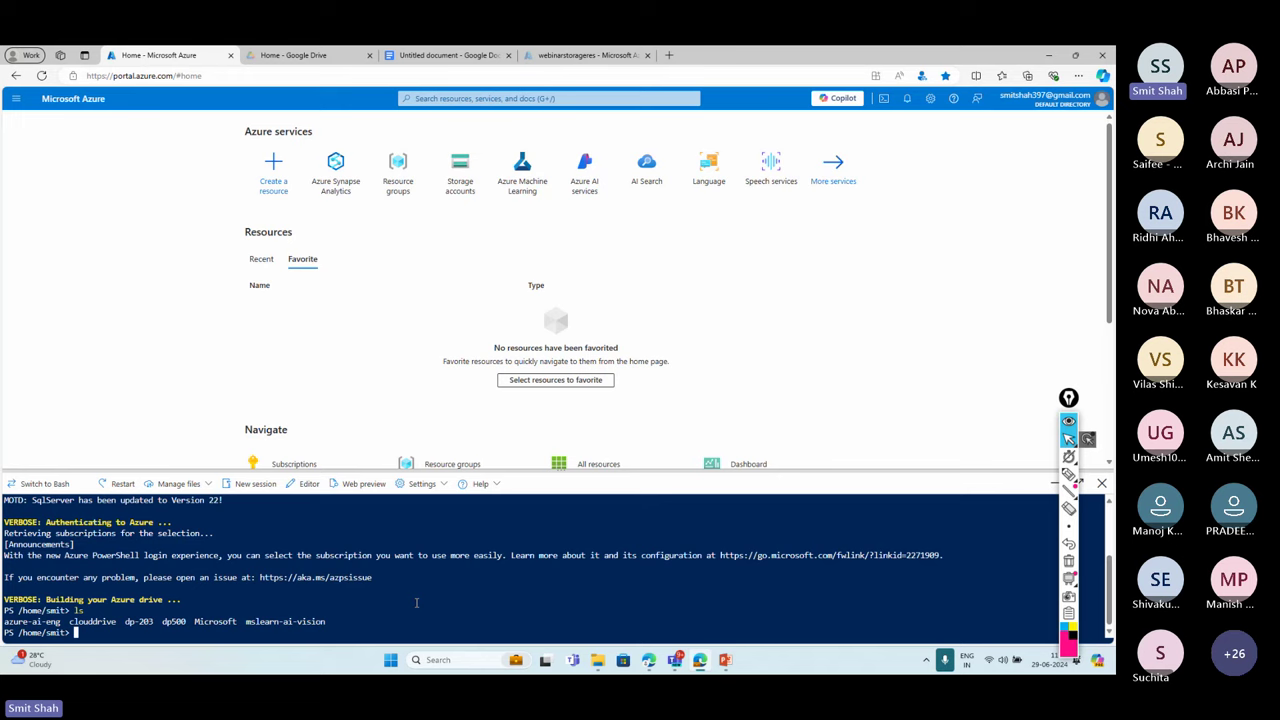
{"action": "type", "text": "cd dp-20"}
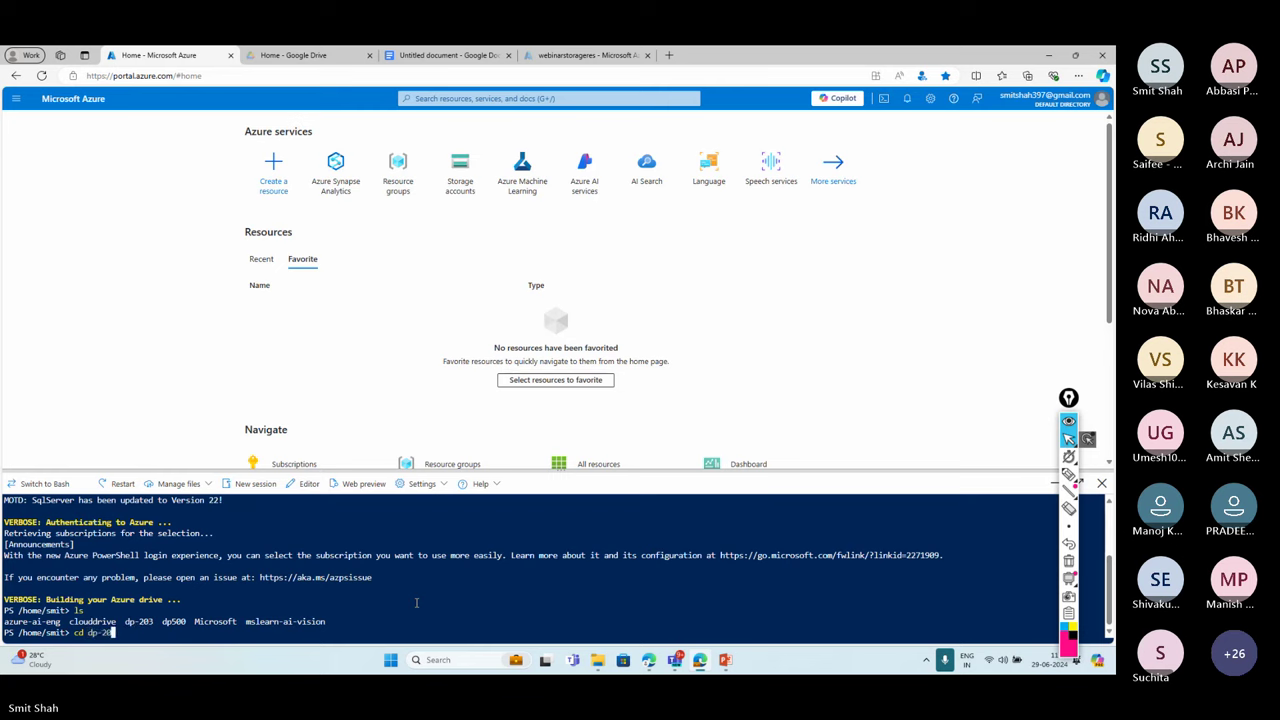
{"action": "type", "text": "3"}
{"action": "key", "text": "Return"}
{"action": "type", "text": "ls"}
{"action": "key", "text": "Return"}
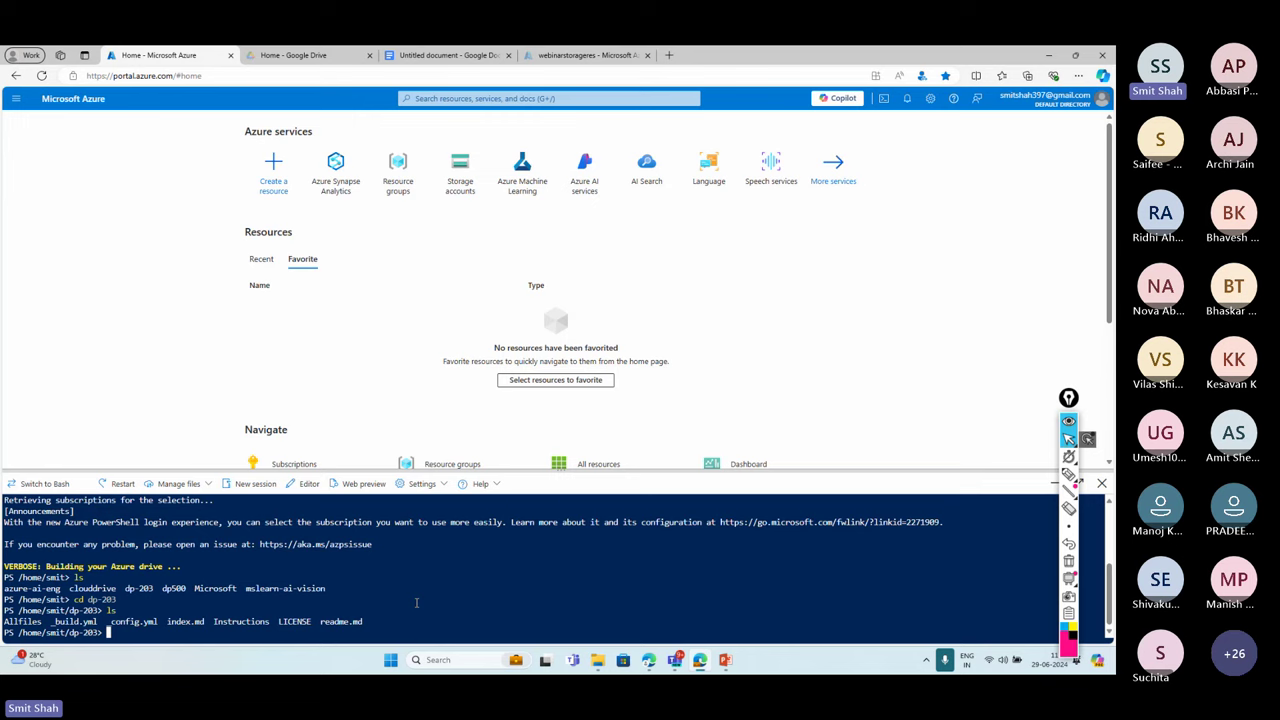
Move into Allfiles and then labs, listing each folder's contents
{"action": "type", "text": "cd Allfiles"}
{"action": "key", "text": "Return"}
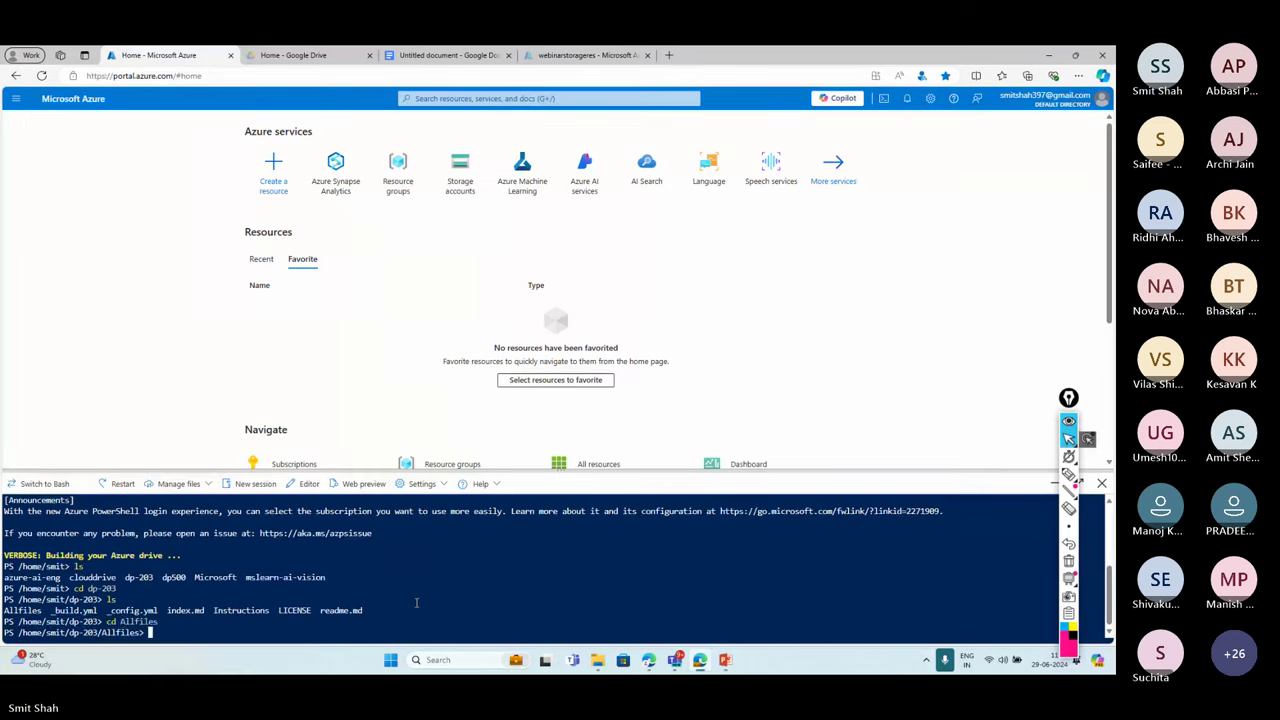
{"action": "type", "text": "ls"}
{"action": "key", "text": "Return"}
{"action": "type", "text": "ls"}
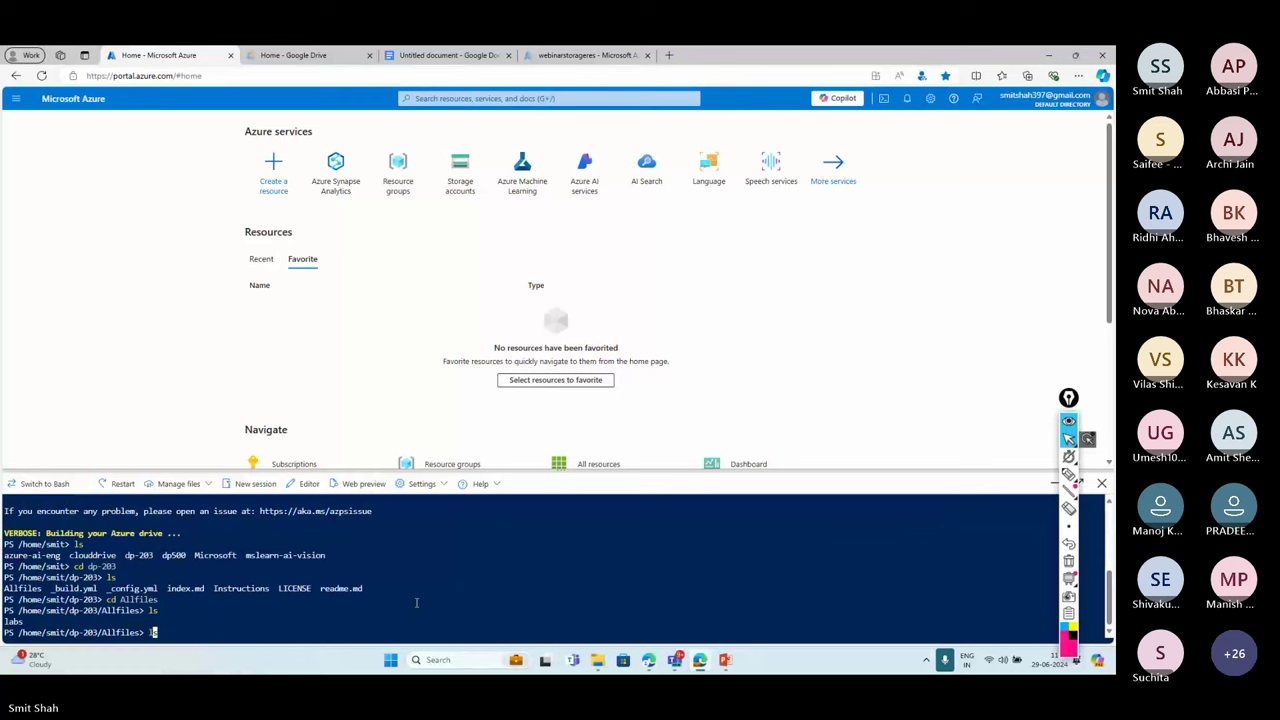
{"action": "key", "text": "Return"}
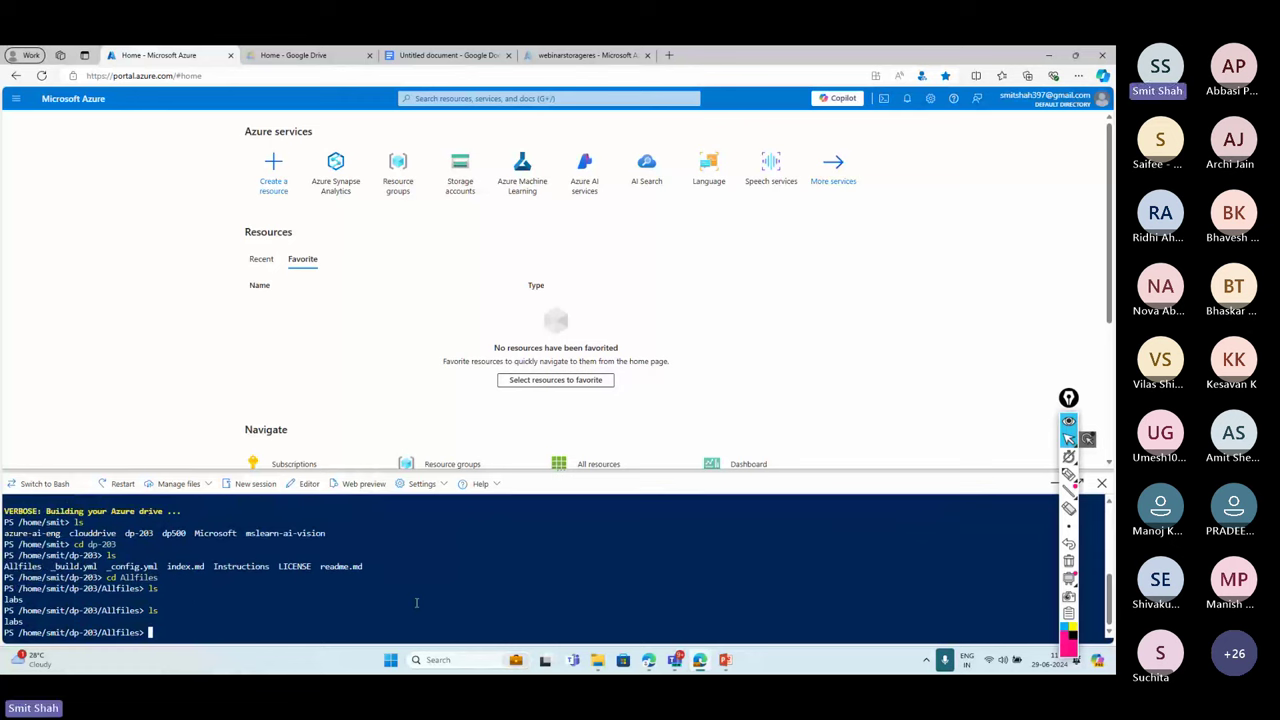
{"action": "type", "text": "cd labs"}
{"action": "key", "text": "Return"}
{"action": "type", "text": "ls"}
{"action": "key", "text": "Return"}
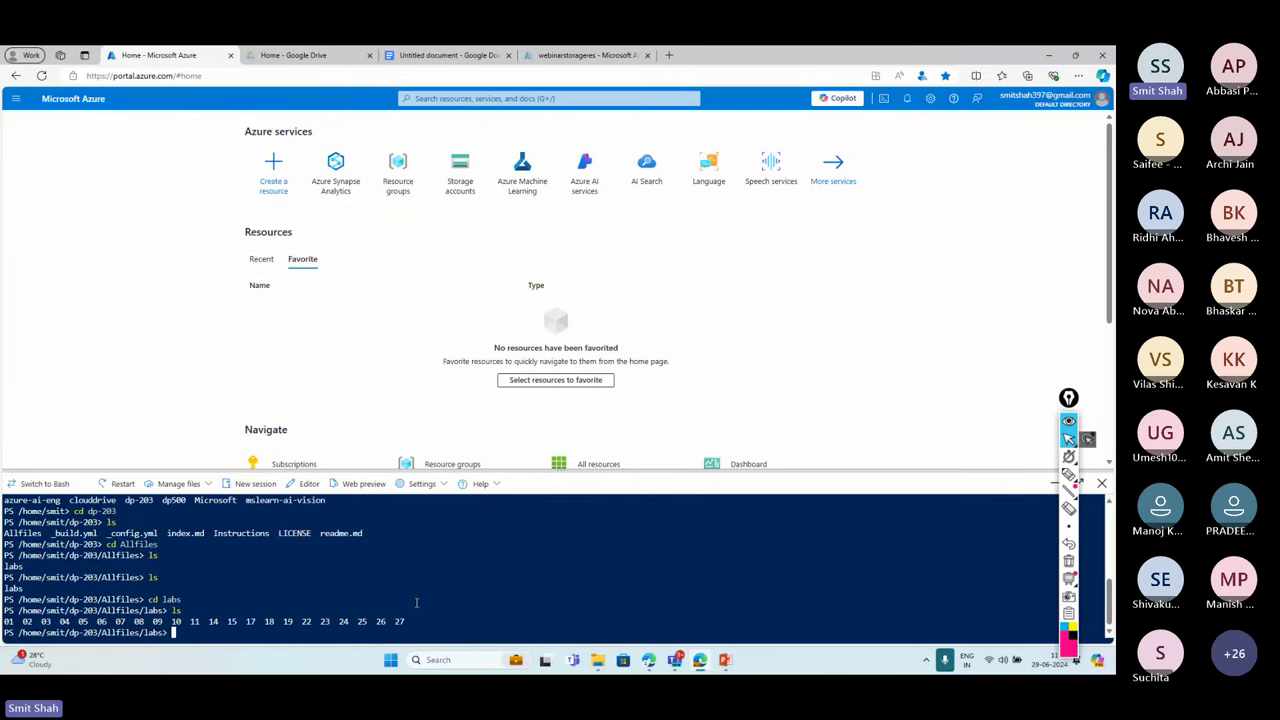
Enter lab folder 01 and list its files, marking setup.ps1
{"action": "type", "text": "cd 01"}
{"action": "key", "text": "Return"}
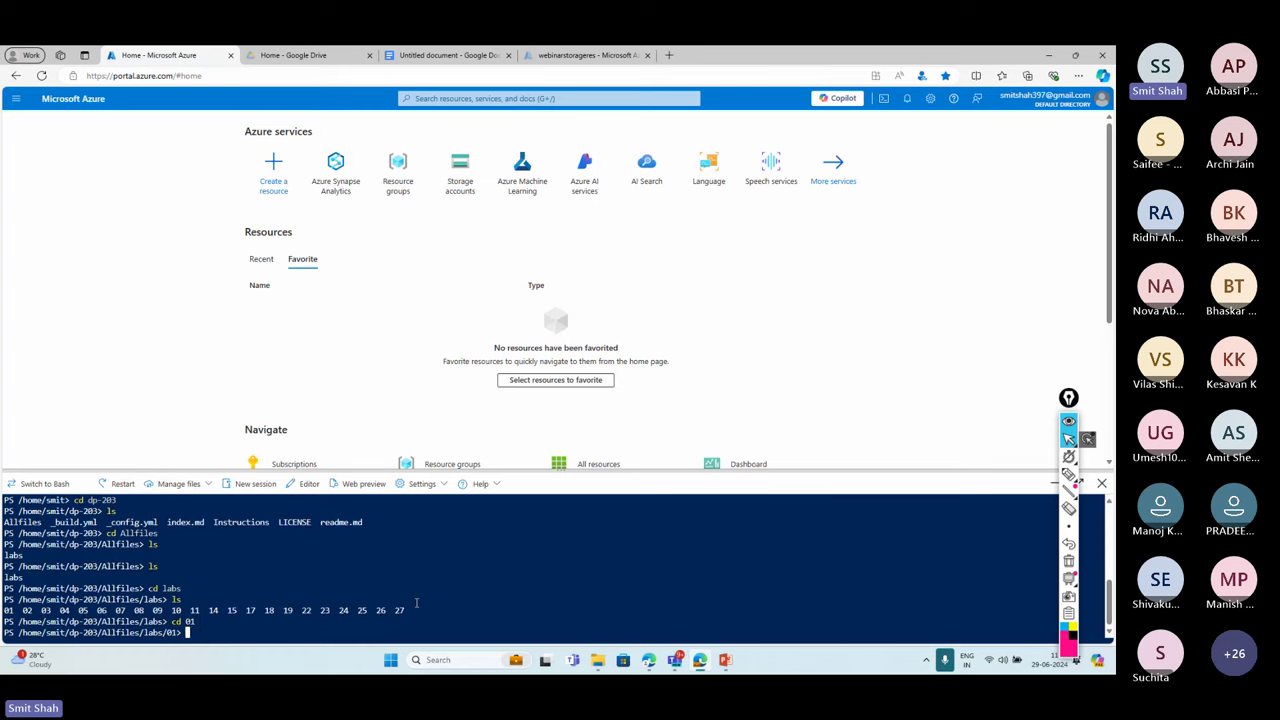
{"action": "type", "text": "ls"}
{"action": "key", "text": "Return"}
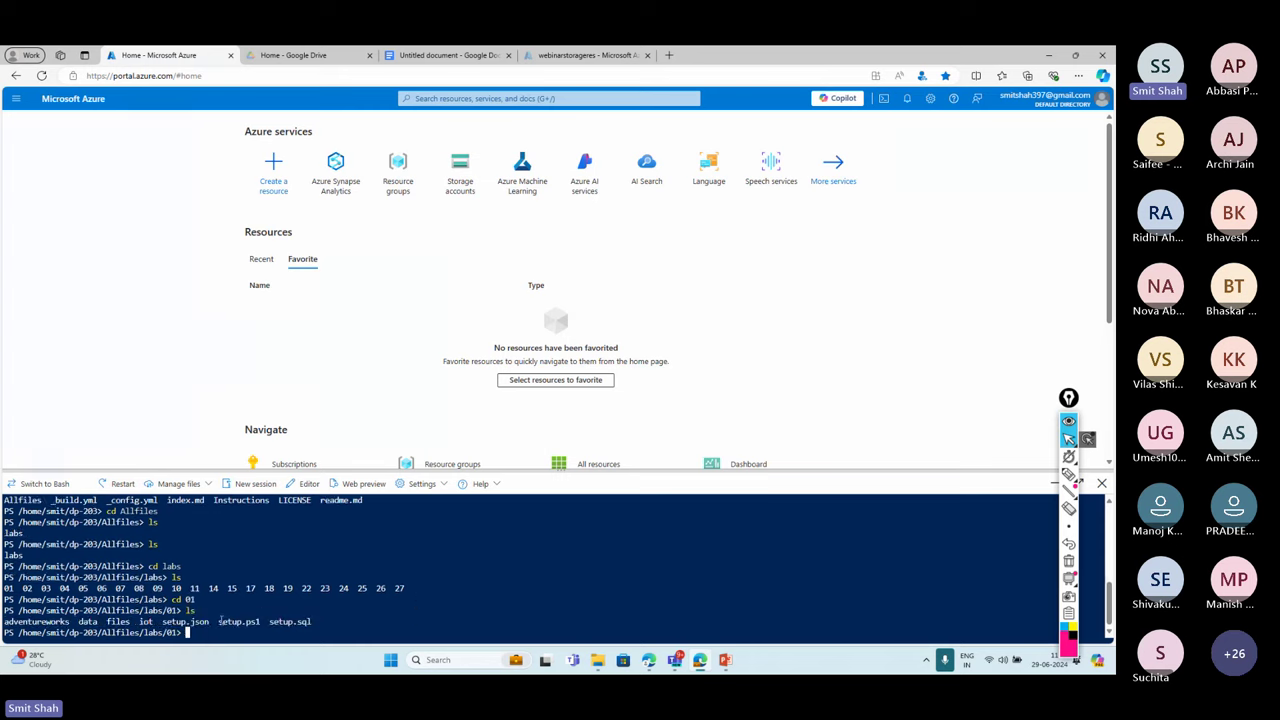
{"action": "left_click_drag", "start_coordinate": [219, 621], "coordinate": [261, 621]}
Run ./setup.ps1 in Cloud Shell and enter the SQL user password at its prompt
{"action": "left_click", "coordinate": [284, 638]}
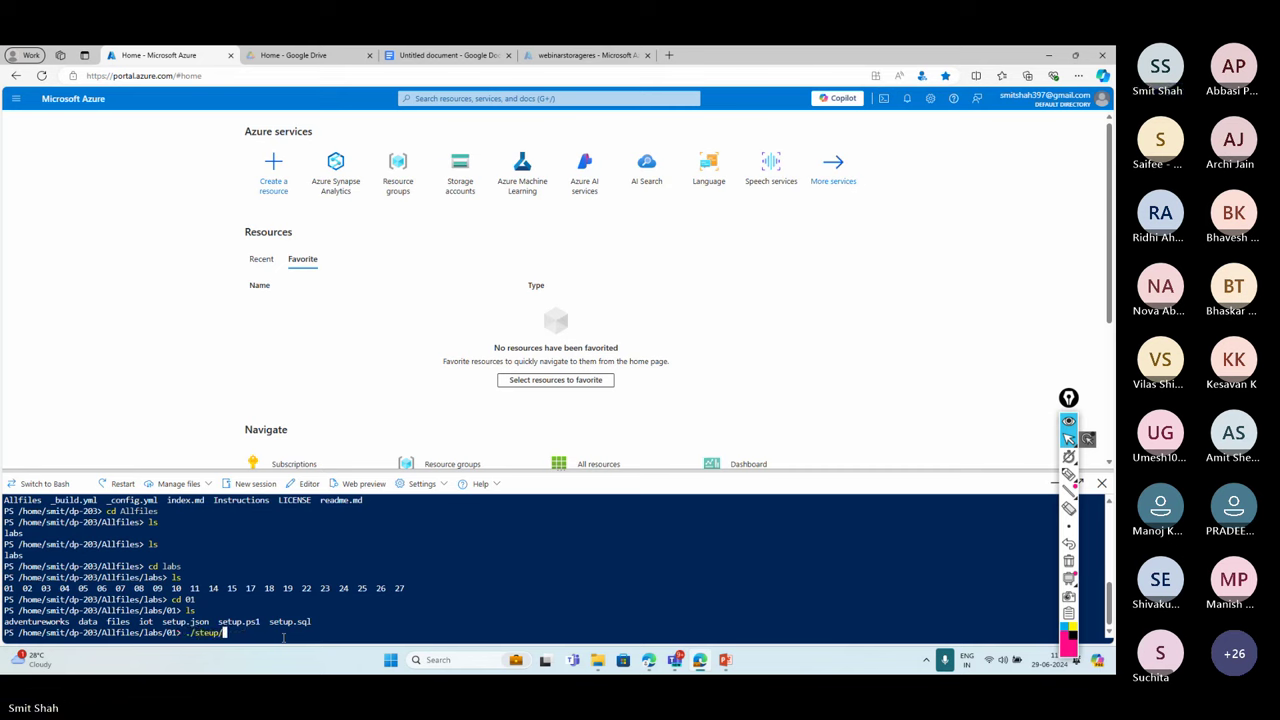
{"action": "key", "text": "BackSpace"}
{"action": "key", "text": "BackSpace"}
{"action": "key", "text": "BackSpace"}
{"action": "key", "text": "BackSpace"}
{"action": "key", "text": "BackSpace"}
{"action": "key", "text": "BackSpace"}
{"action": "key", "text": "BackSpace"}
{"action": "key", "text": "BackSpace"}
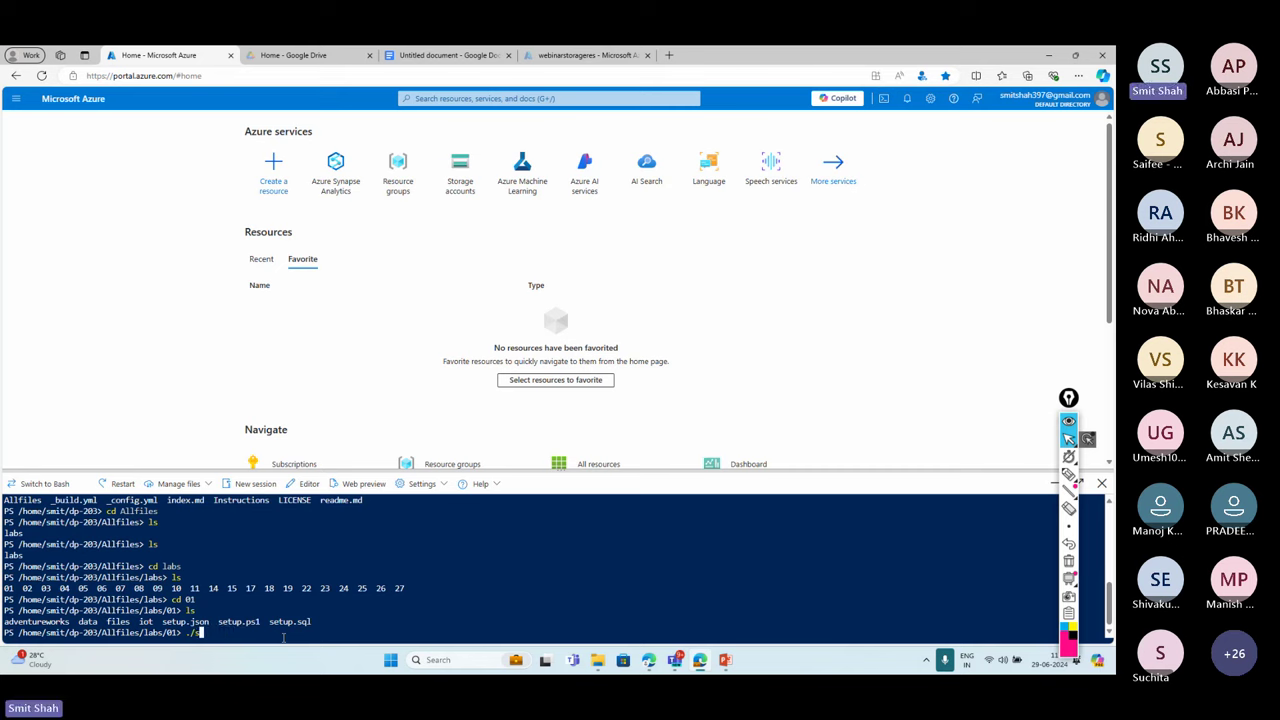
{"action": "key", "text": "Return"}
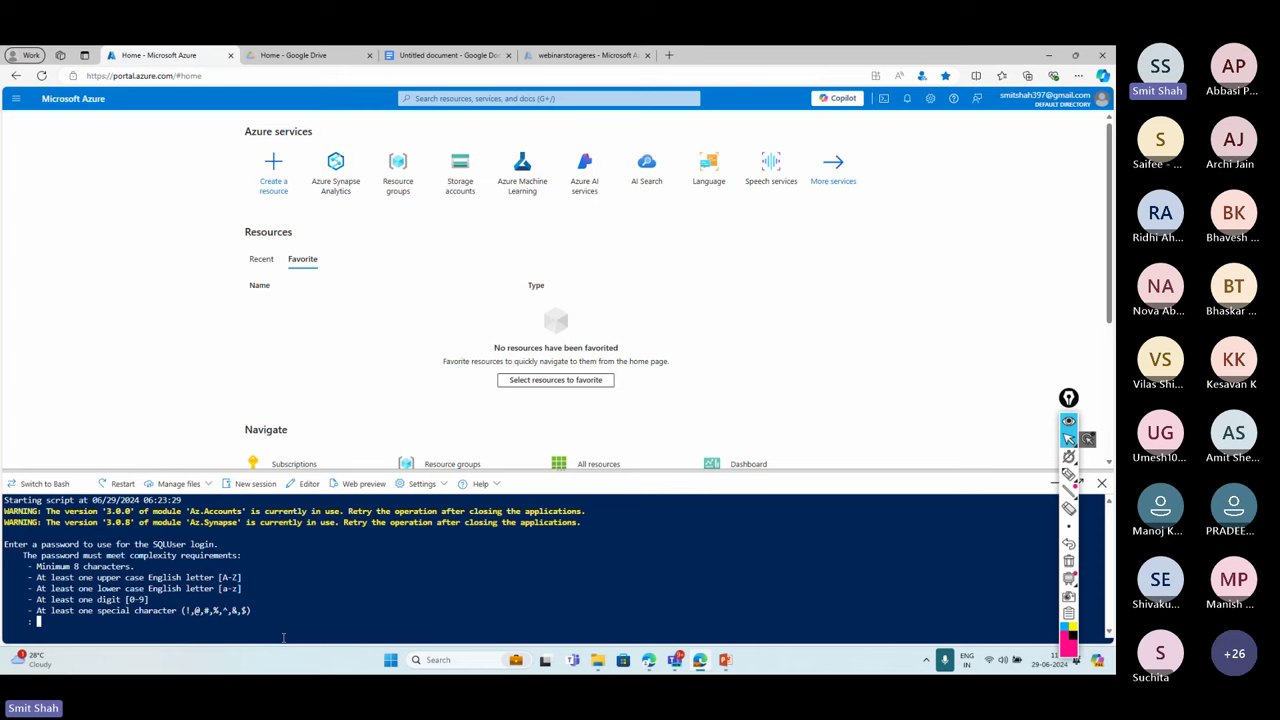
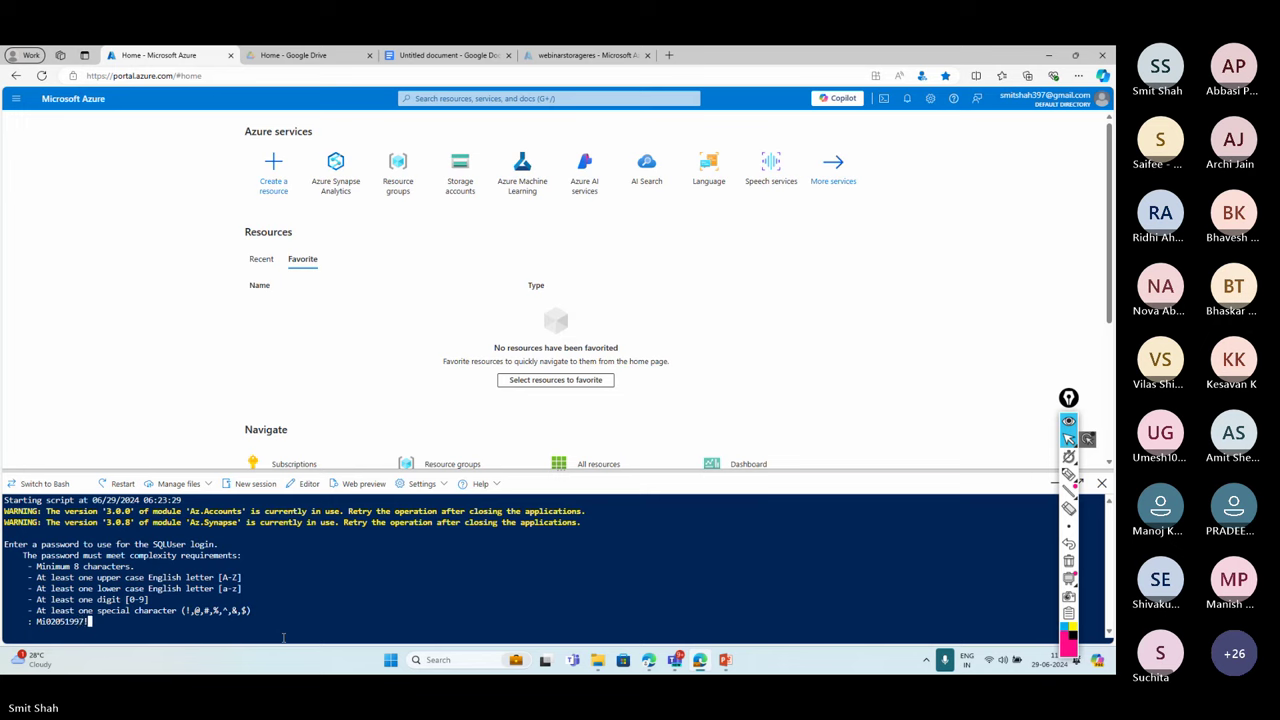
{"action": "key", "text": "Return"}
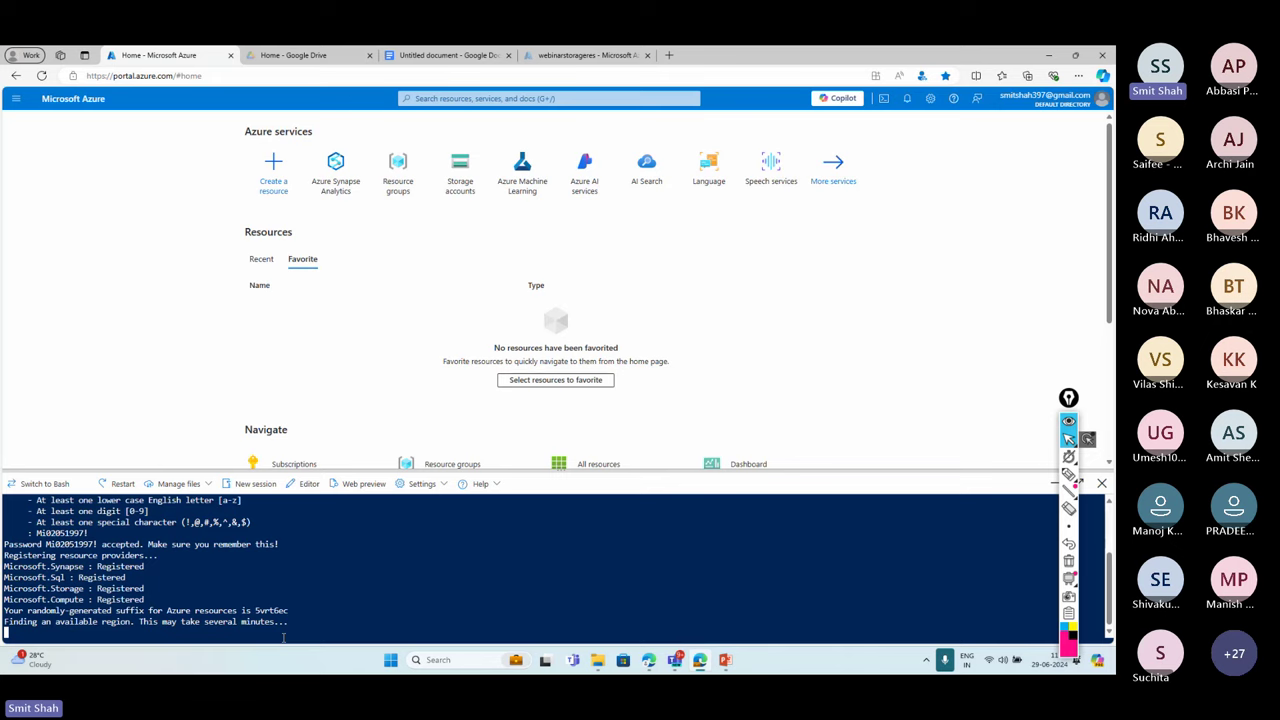
Start a new Synapse workspace and select resource group webinarrg
{"action": "left_click", "coordinate": [352, 186]}
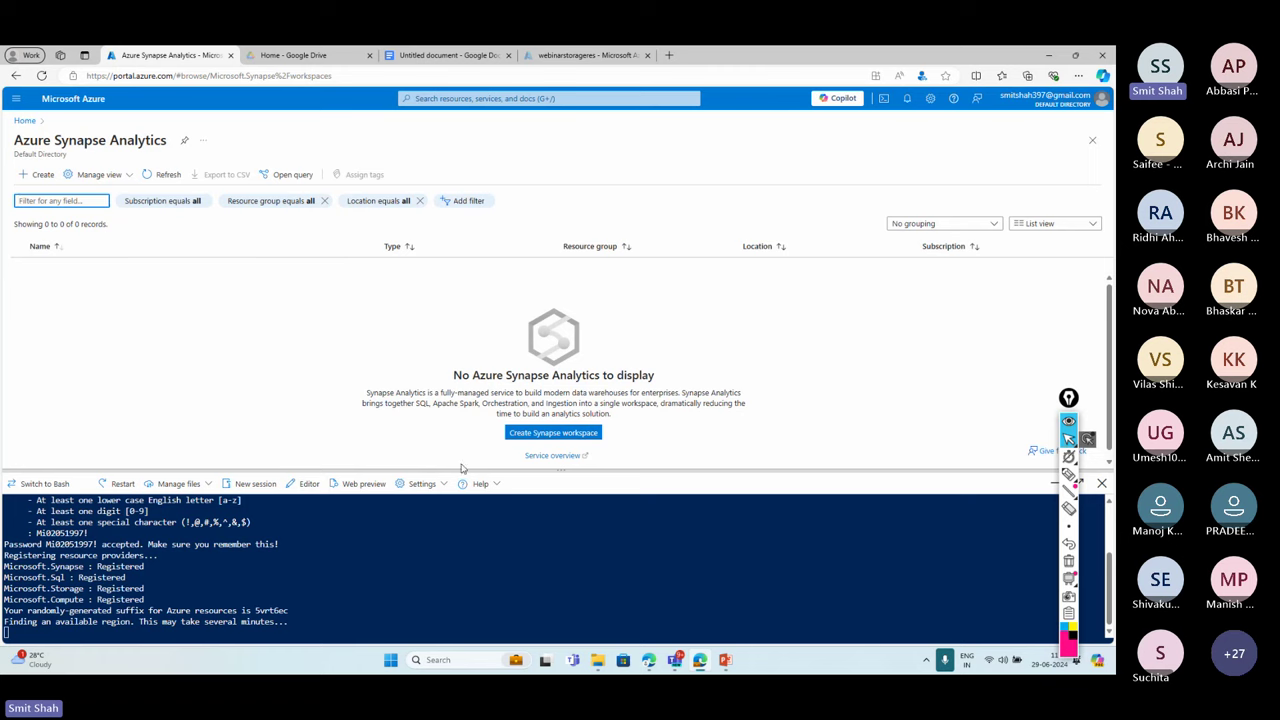
{"action": "left_click", "coordinate": [36, 175]}
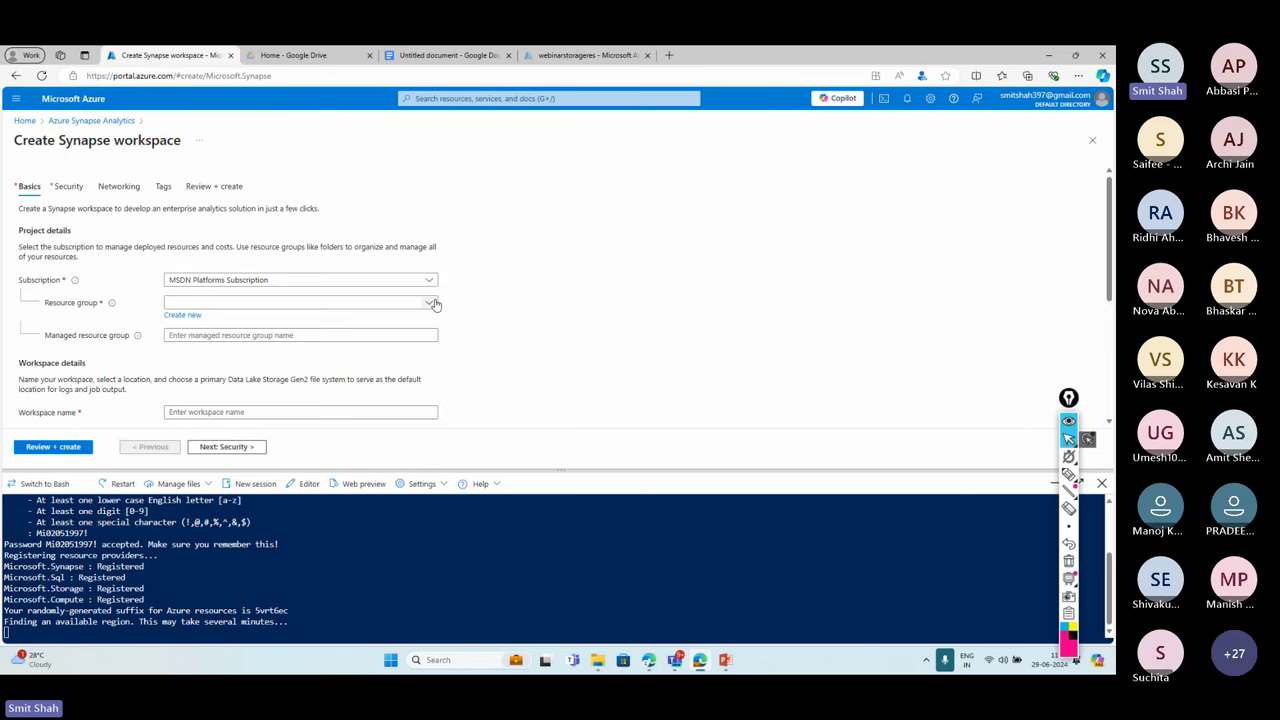
{"action": "left_click", "coordinate": [435, 304]}
{"action": "left_click", "coordinate": [200, 340]}
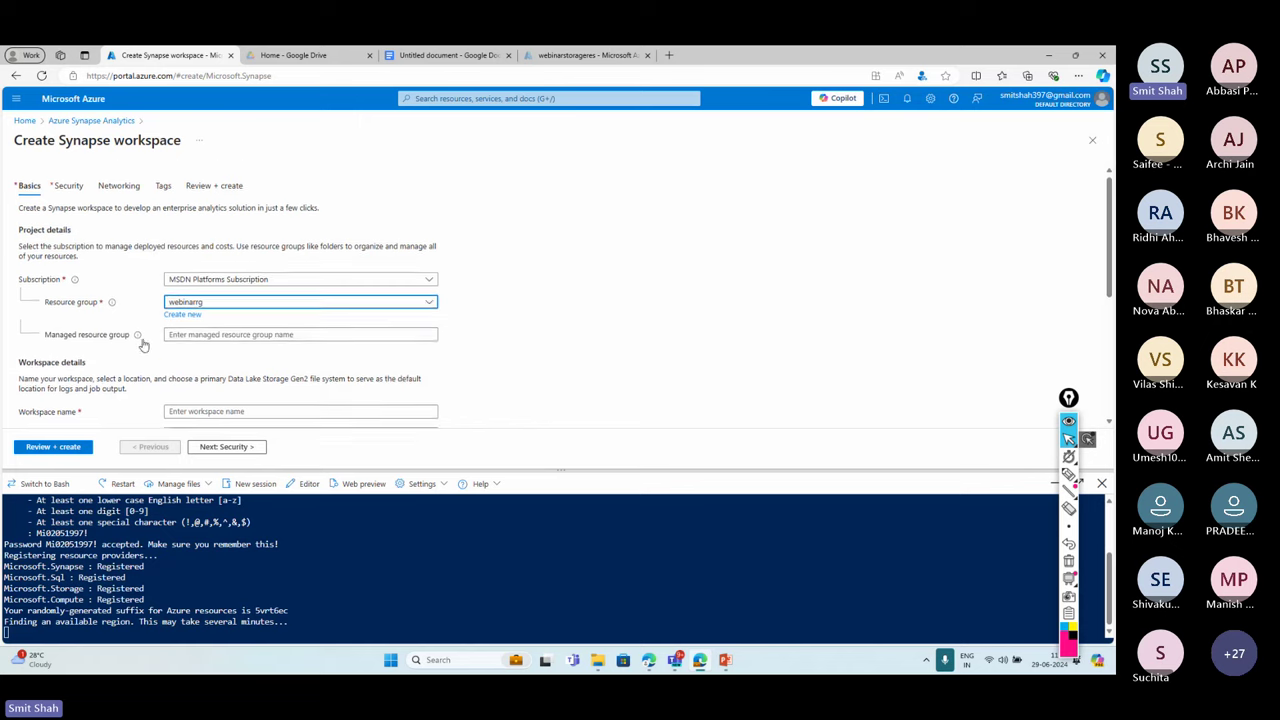
{"action": "scroll", "coordinate": [142, 343], "scroll_direction": "down", "scroll_amount": 3}
{"action": "scroll", "coordinate": [142, 343], "scroll_direction": "up", "scroll_amount": 3}
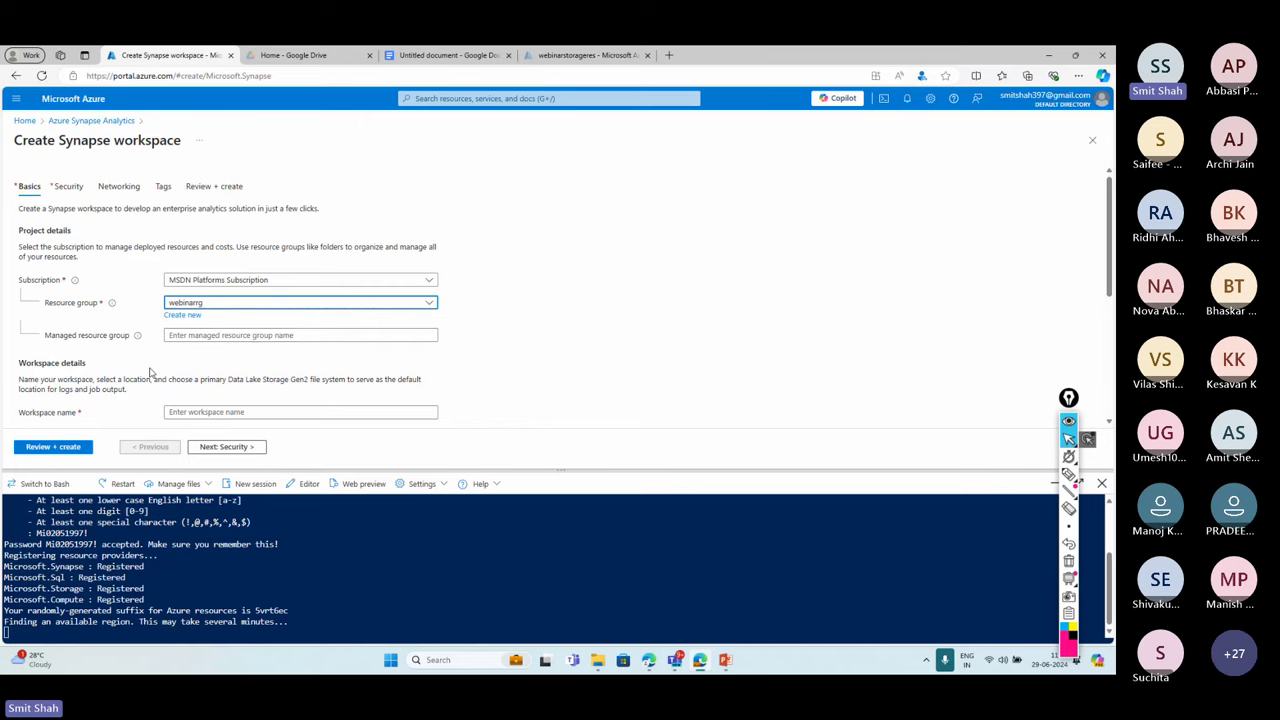
{"action": "scroll", "coordinate": [150, 372], "scroll_direction": "down", "scroll_amount": 2}
Name the workspace webinarsynapsews
{"action": "left_click", "coordinate": [248, 294]}
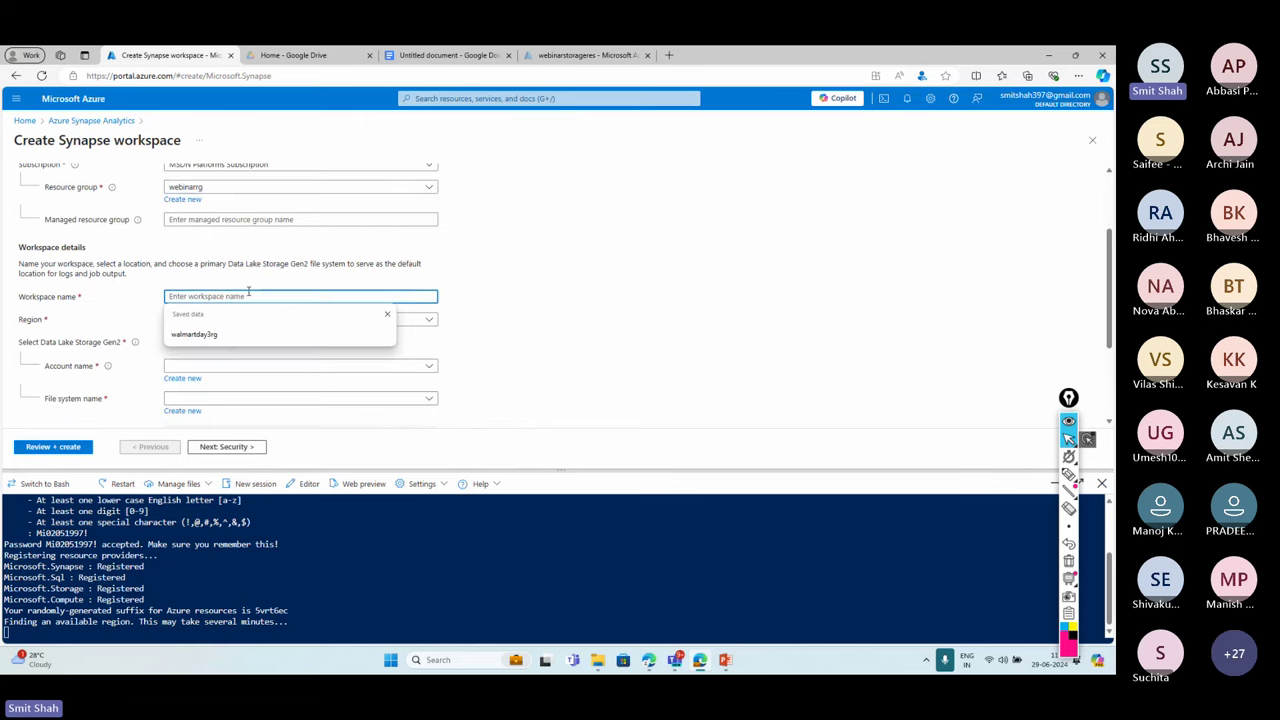
{"action": "type", "text": "webinars"}
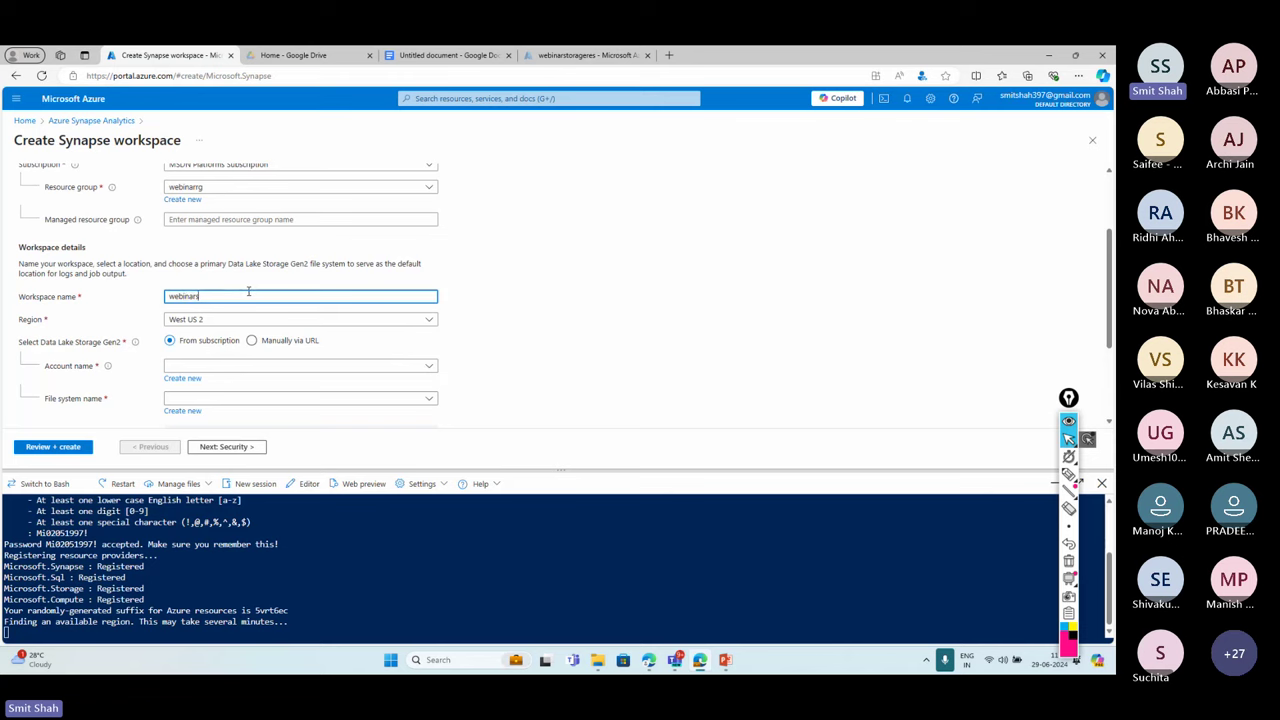
{"action": "type", "text": "ynapseresource"}
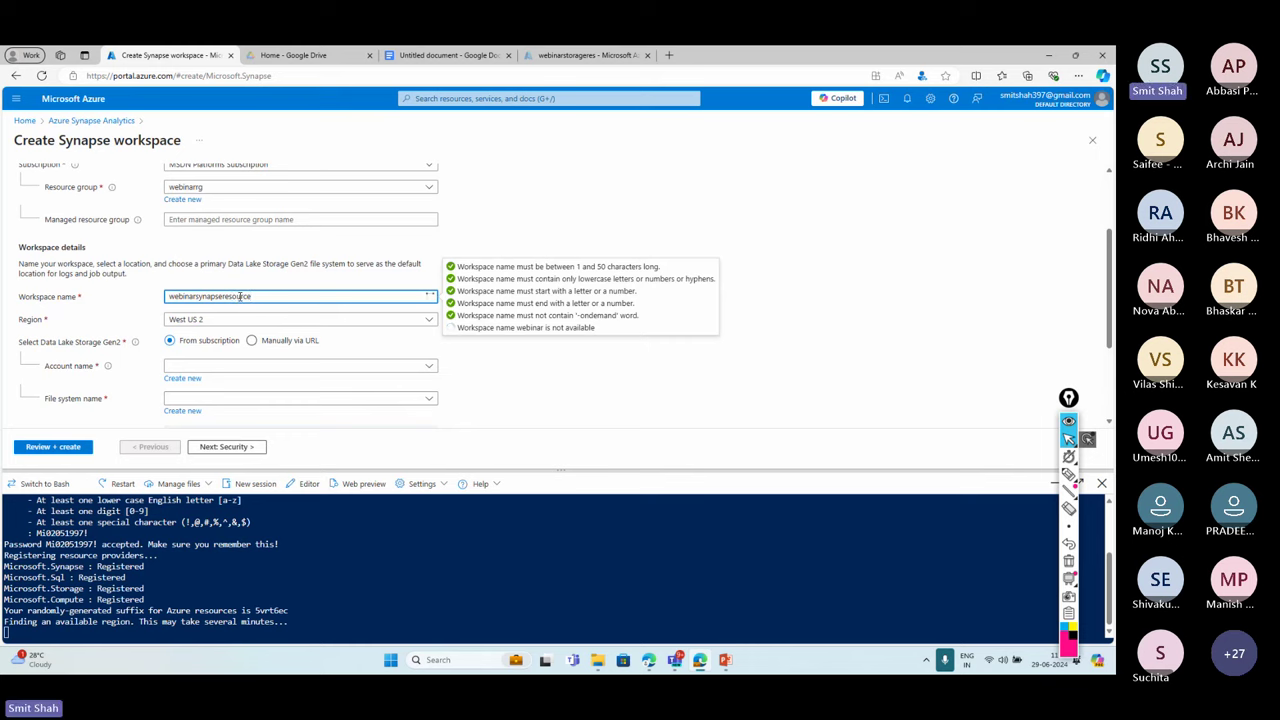
{"action": "left_click_drag", "start_coordinate": [222, 296], "coordinate": [274, 302]}
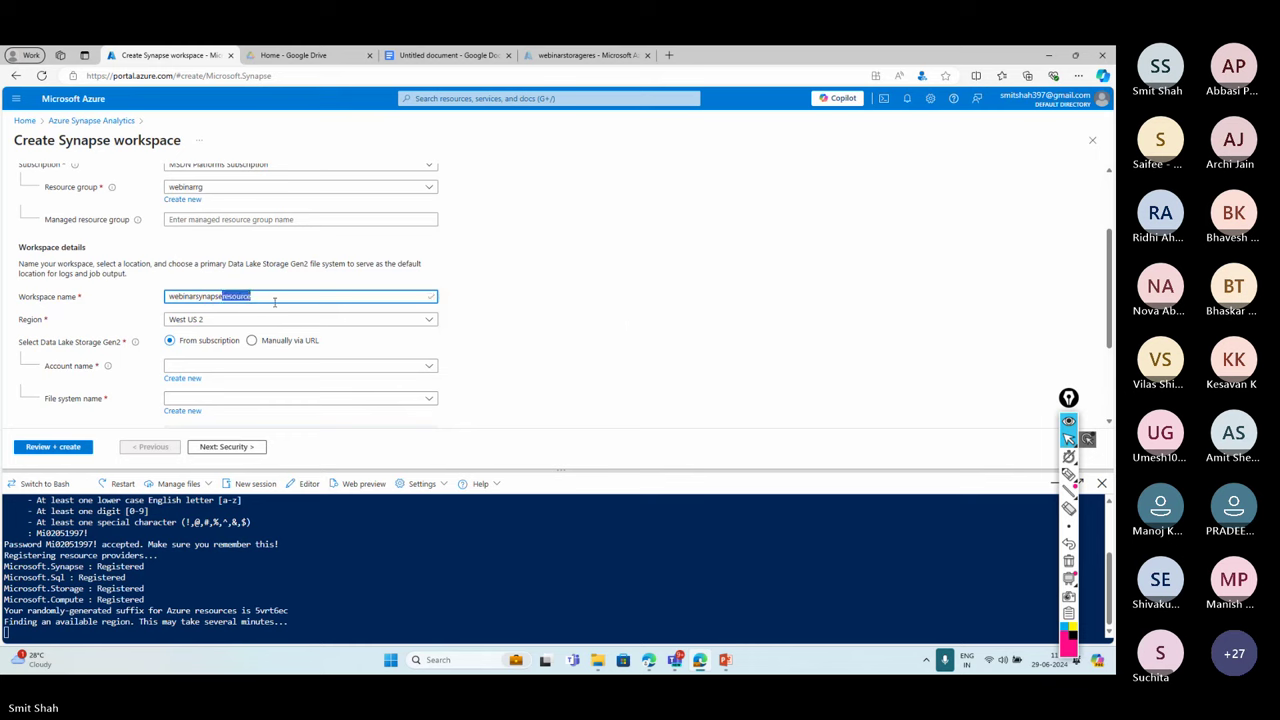
{"action": "type", "text": "ws"}
{"action": "scroll", "coordinate": [548, 377], "scroll_direction": "down", "scroll_amount": 2}
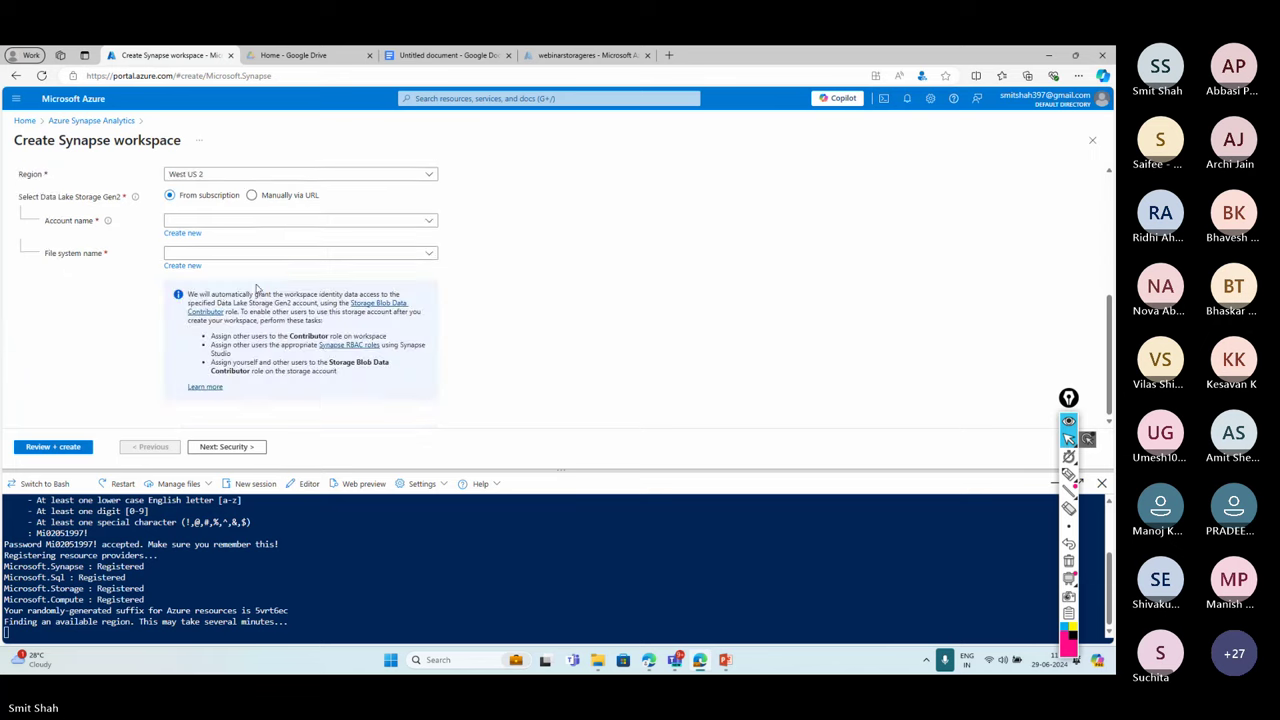
{"action": "scroll", "coordinate": [219, 305], "scroll_direction": "up", "scroll_amount": 1}
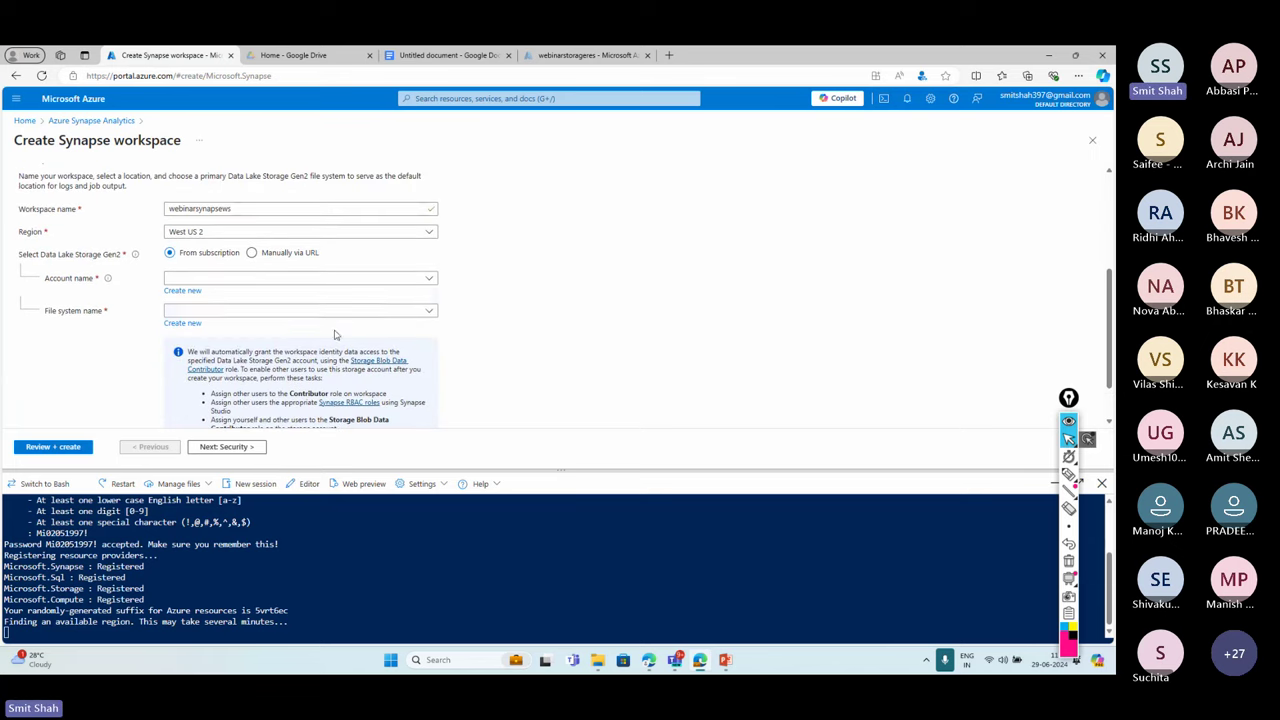
Choose Data Lake account webinarstorageres with file system data, then continue to Security
{"action": "left_click", "coordinate": [245, 280]}
{"action": "left_click", "coordinate": [240, 312]}
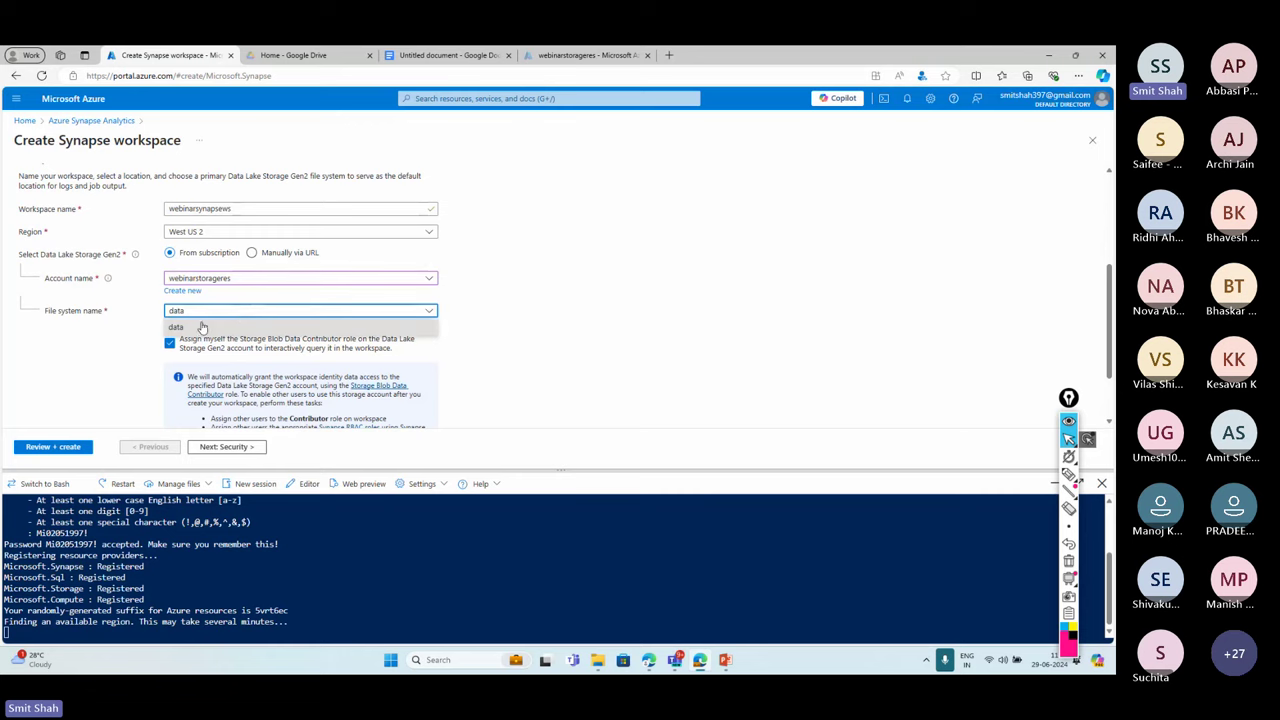
{"action": "left_click", "coordinate": [247, 328]}
{"action": "scroll", "coordinate": [260, 346], "scroll_direction": "down", "scroll_amount": 2}
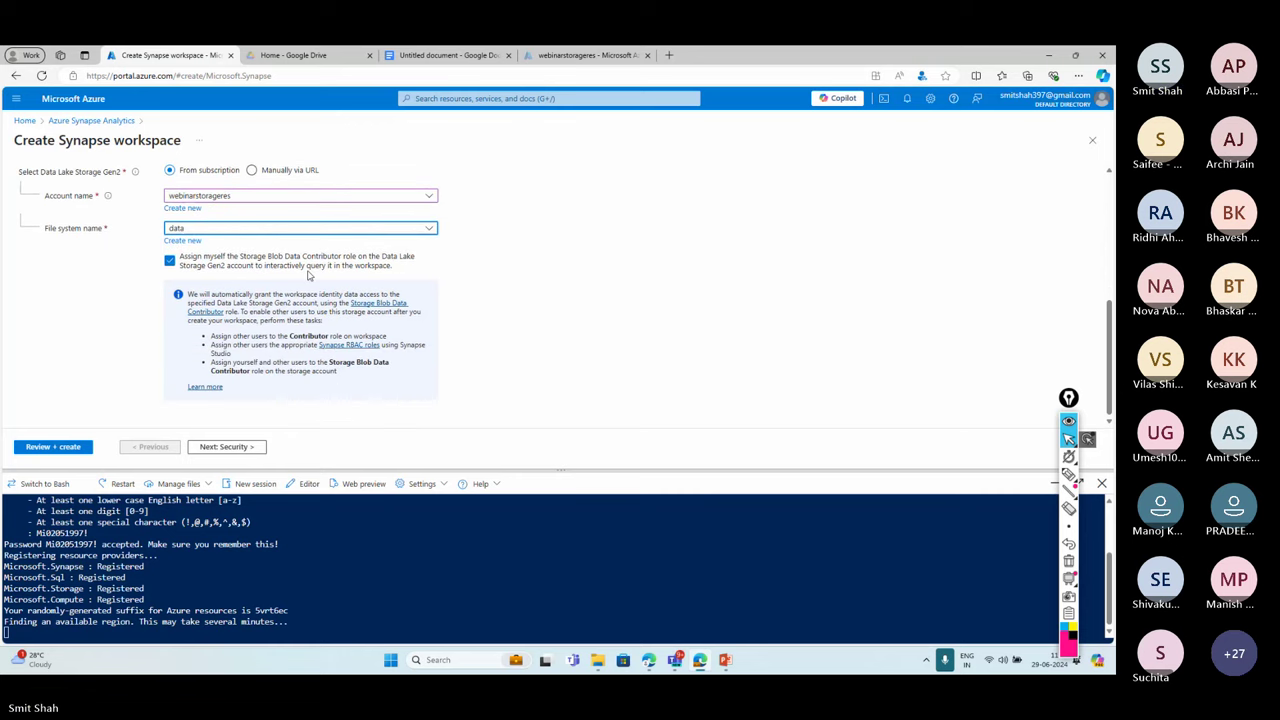
{"action": "left_click", "coordinate": [222, 447]}
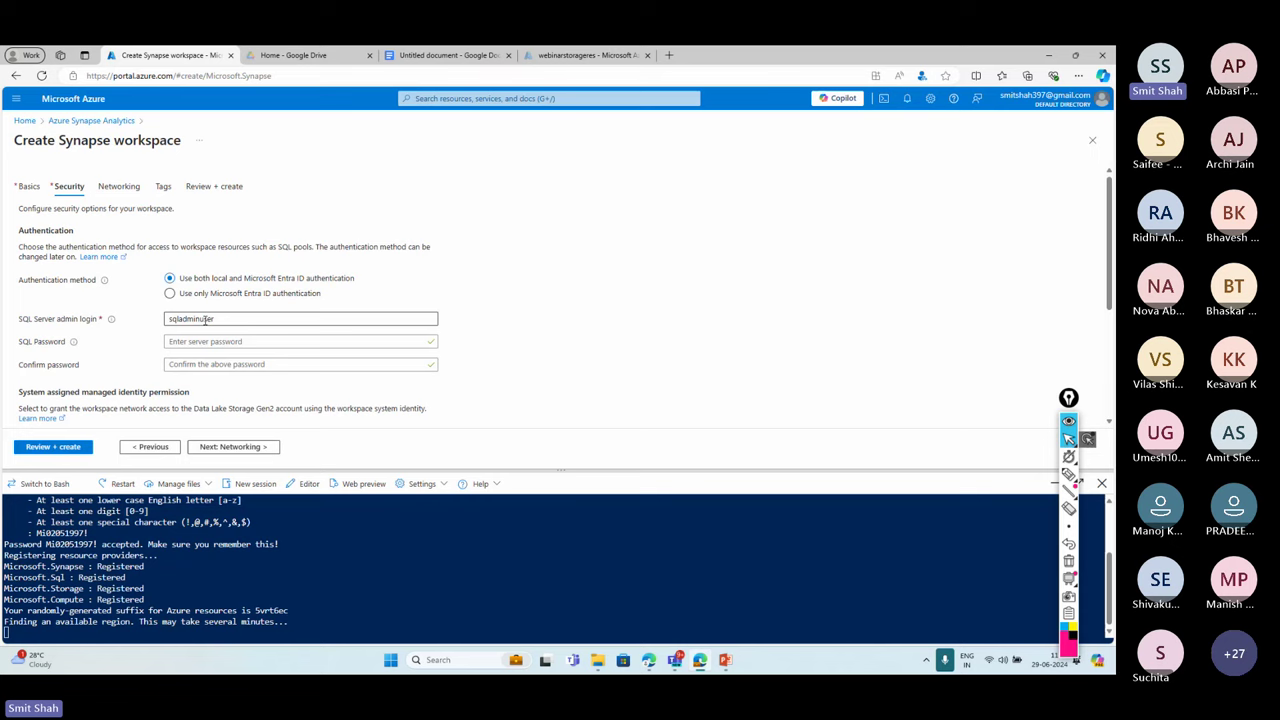
Enter and confirm the SQL admin password
{"action": "left_click", "coordinate": [190, 341]}
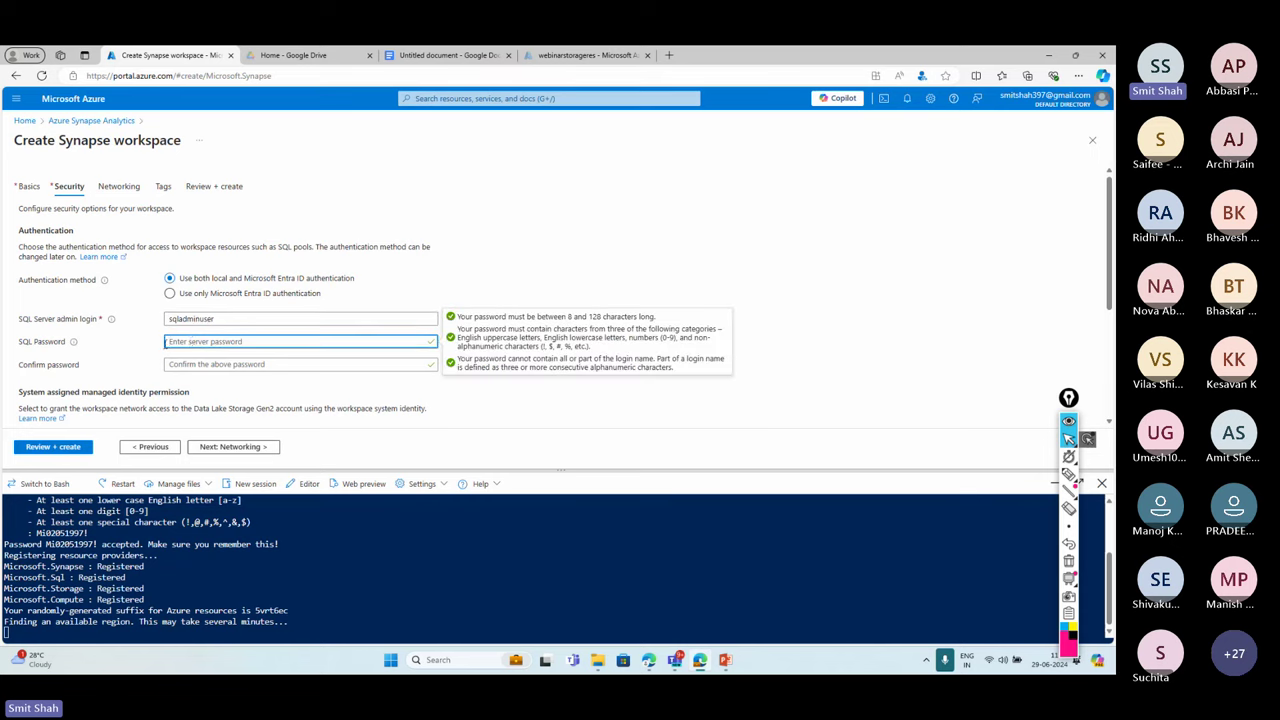
{"action": "left_click", "coordinate": [200, 366]}
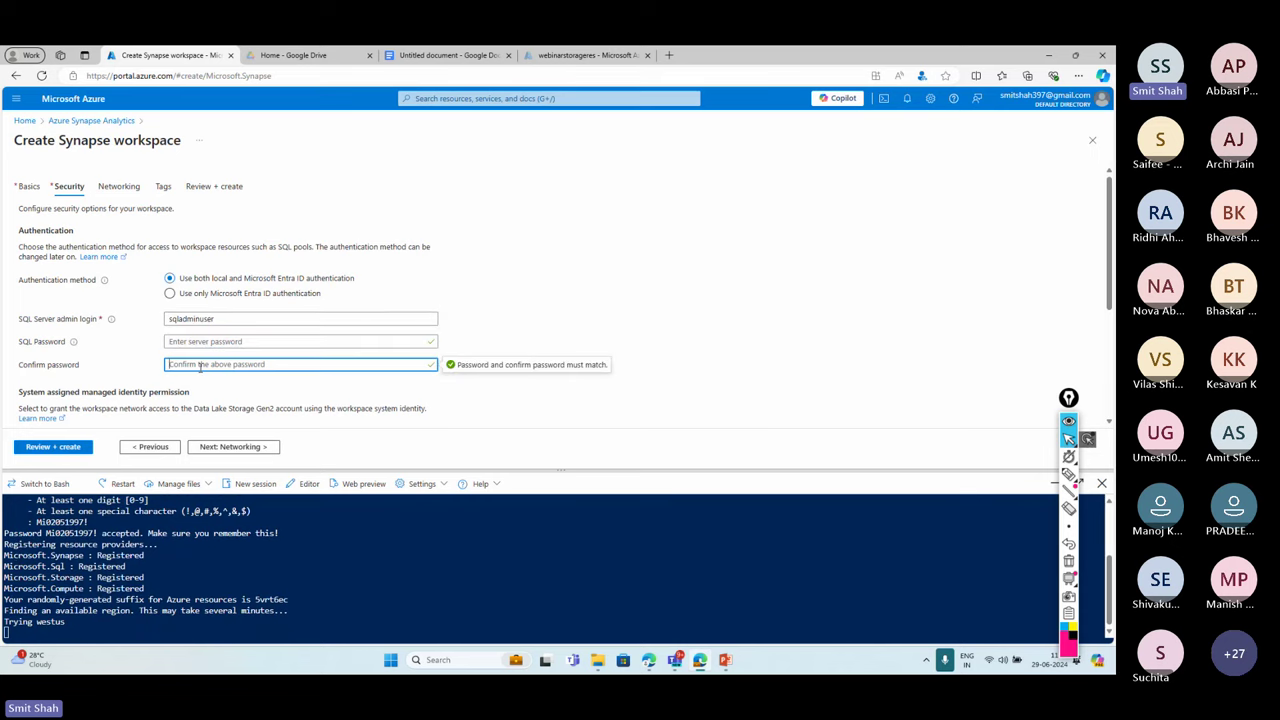
{"action": "scroll", "coordinate": [200, 366], "scroll_direction": "down", "scroll_amount": 3}
{"action": "scroll", "coordinate": [200, 366], "scroll_direction": "up", "scroll_amount": 3}
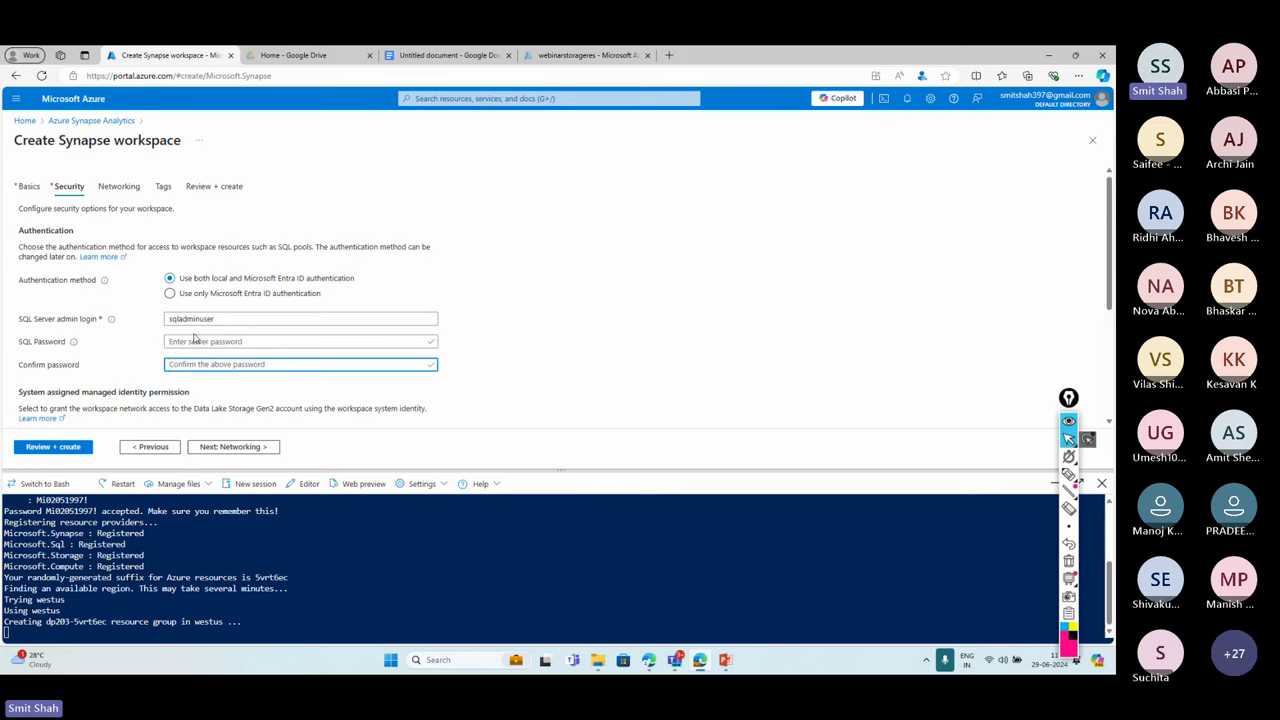
{"action": "left_click", "coordinate": [193, 336]}
{"action": "type", "text": "M"}
{"action": "key", "text": "BackSpace"}
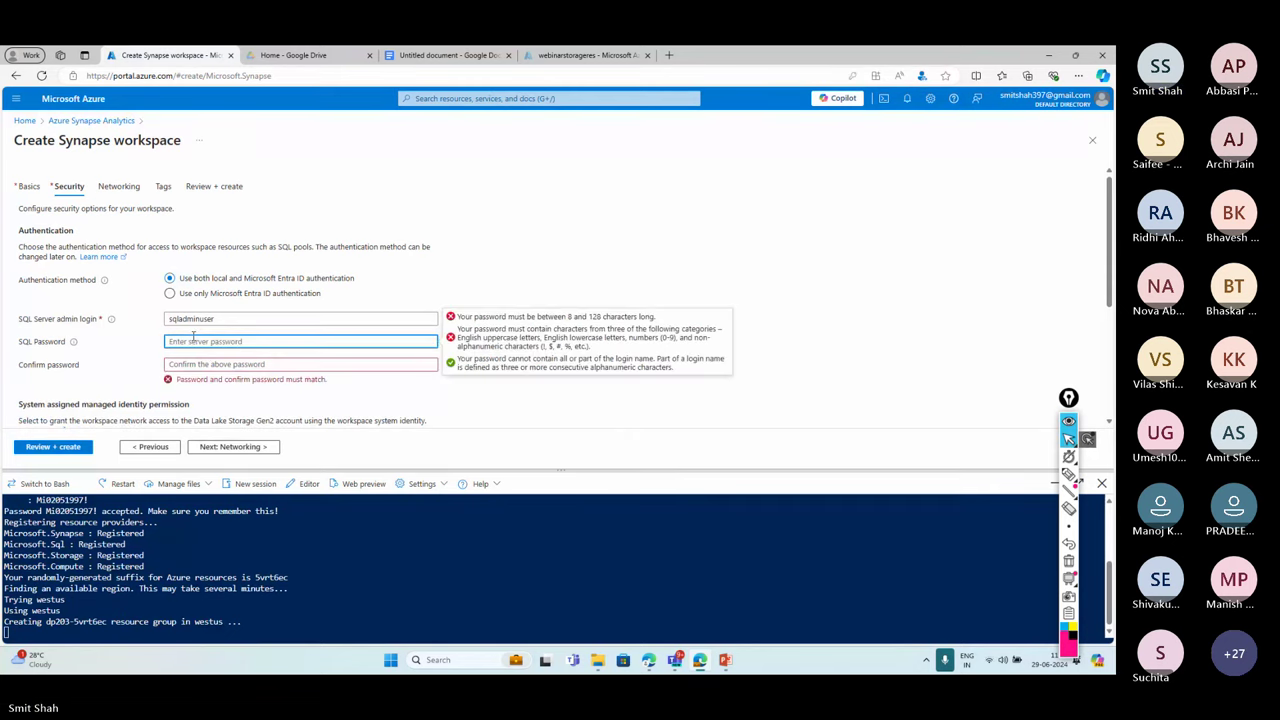
{"action": "key", "text": "ctrl+v"}
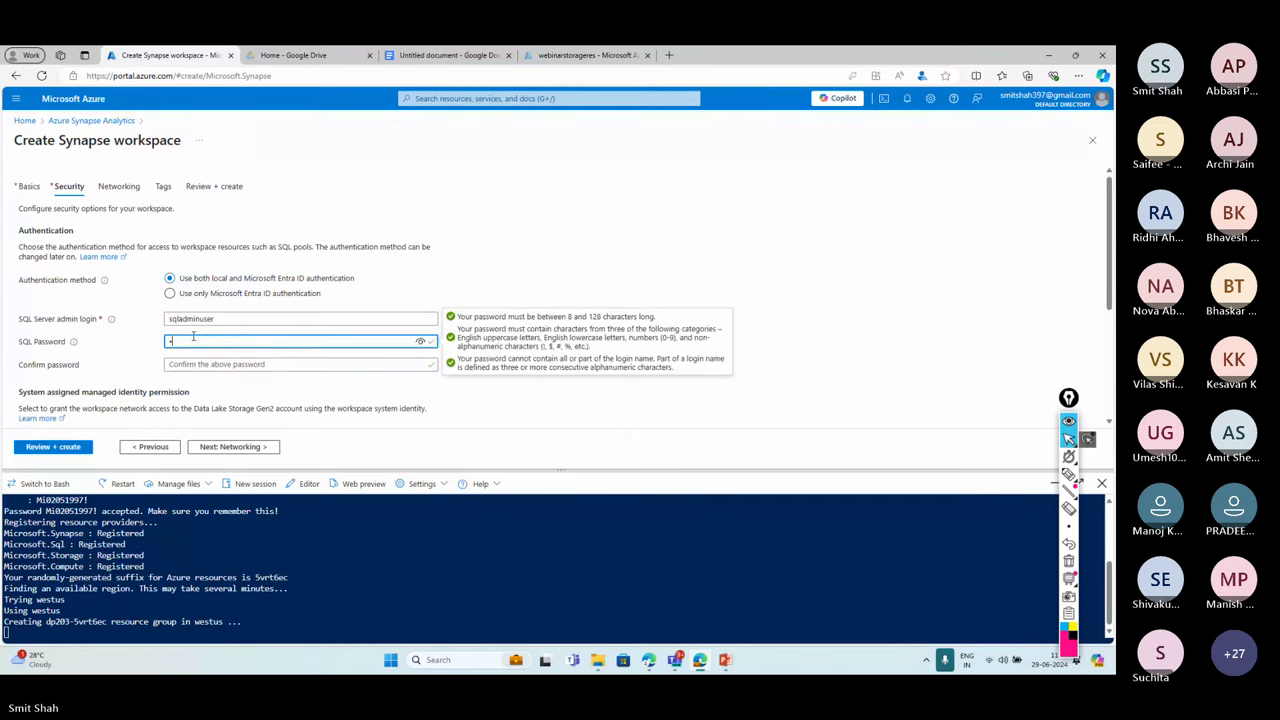
{"action": "left_click", "coordinate": [191, 362]}
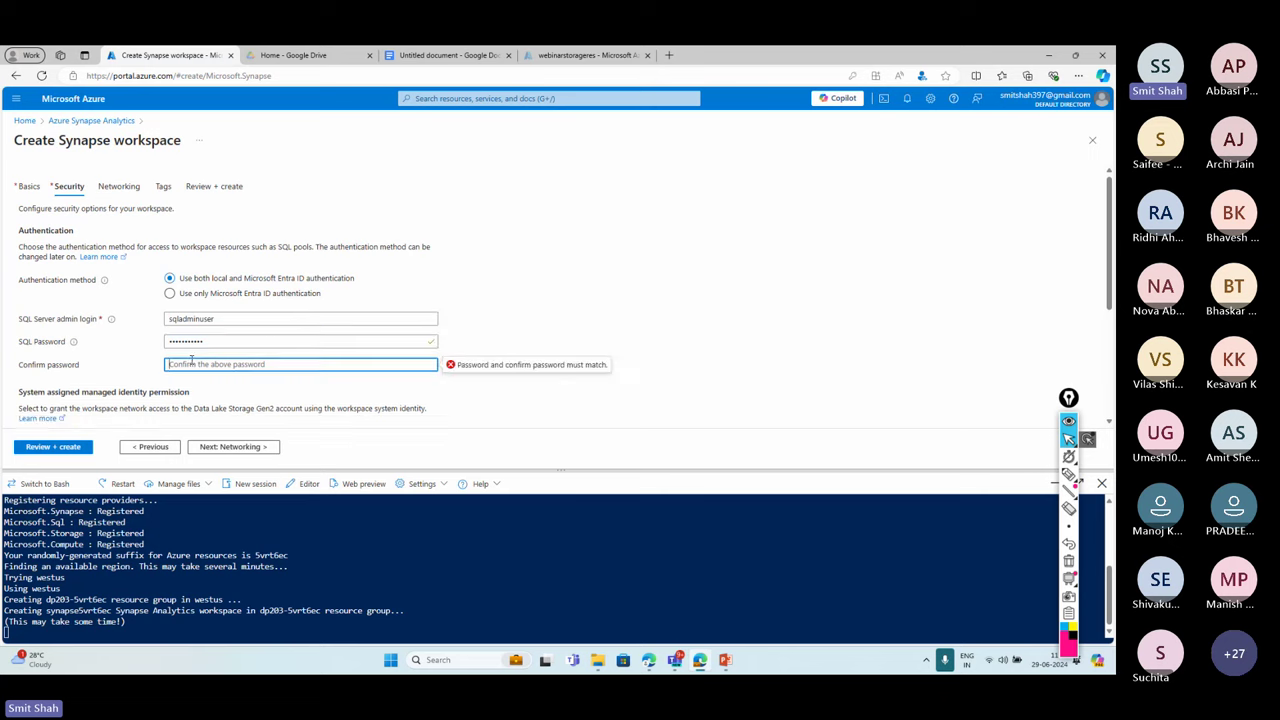
{"action": "type", "text": "••••••••••"}
Skip past Tags to the Review + create step
{"action": "scroll", "coordinate": [100, 300], "scroll_direction": "down", "scroll_amount": 2}
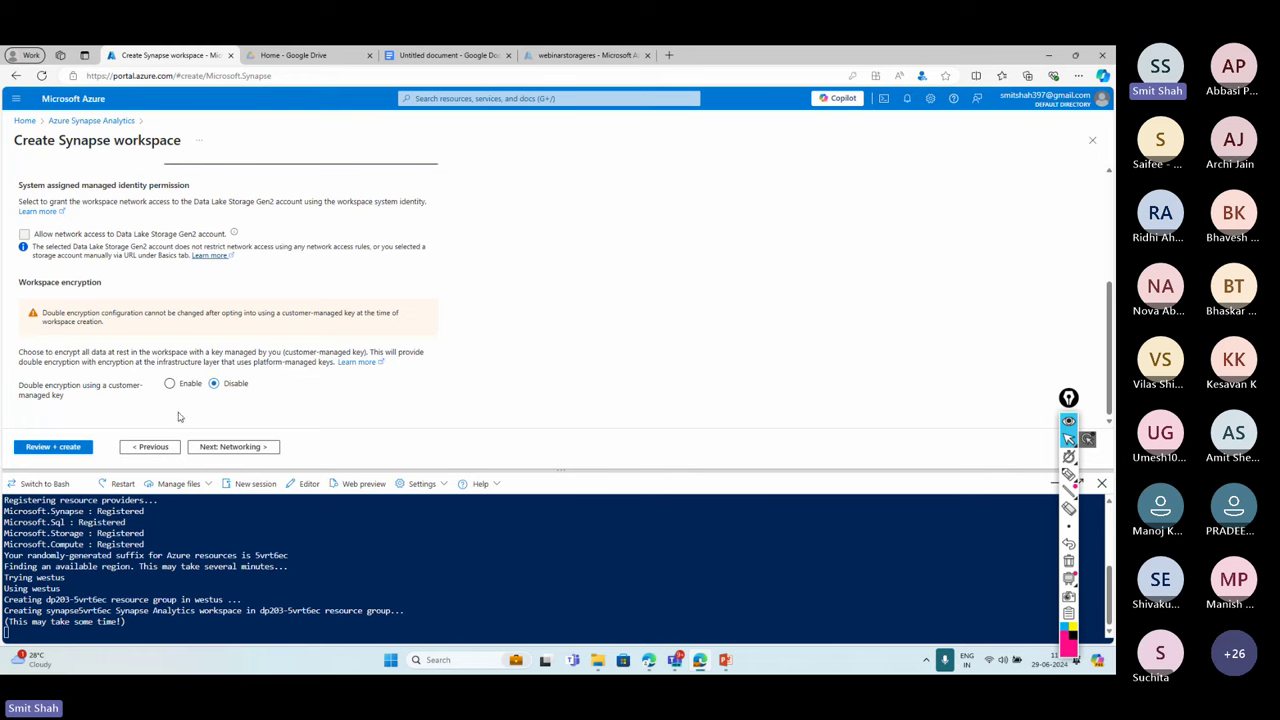
{"action": "double_click", "coordinate": [224, 449]}
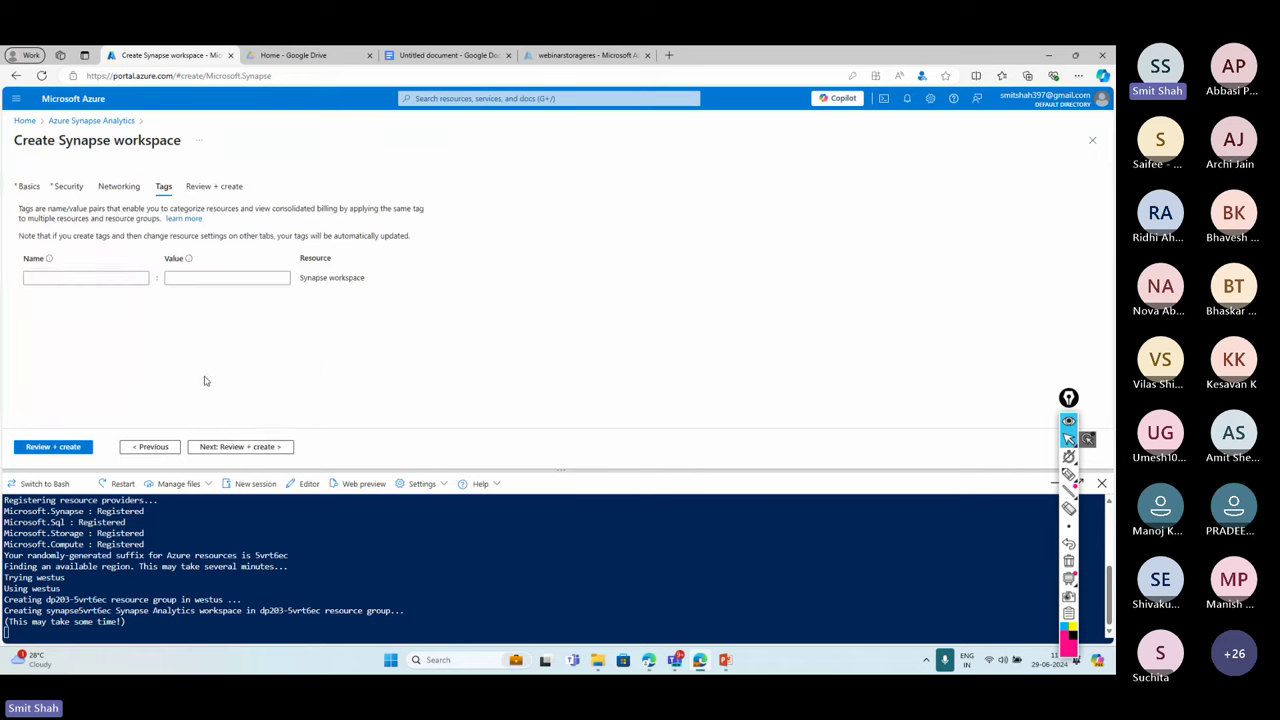
{"action": "left_click", "coordinate": [229, 446]}
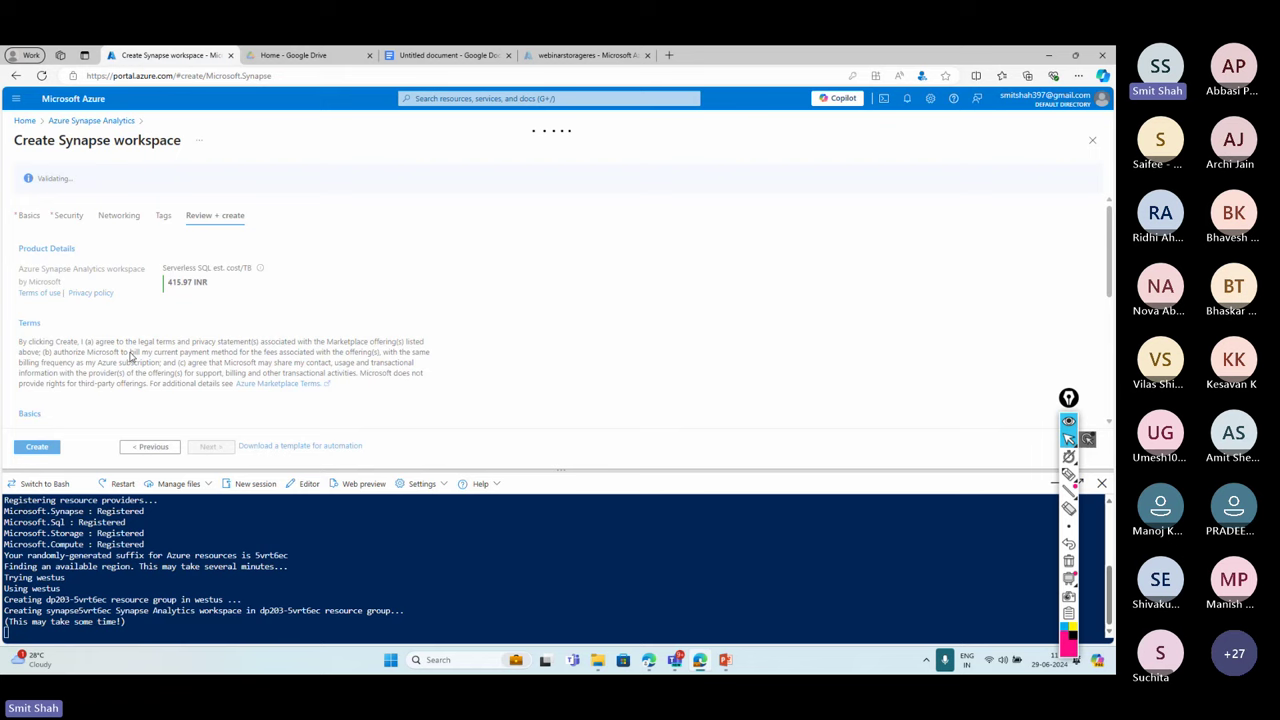
Submit the validated webinarsynapsews workspace for creation
{"action": "left_click", "coordinate": [37, 449]}
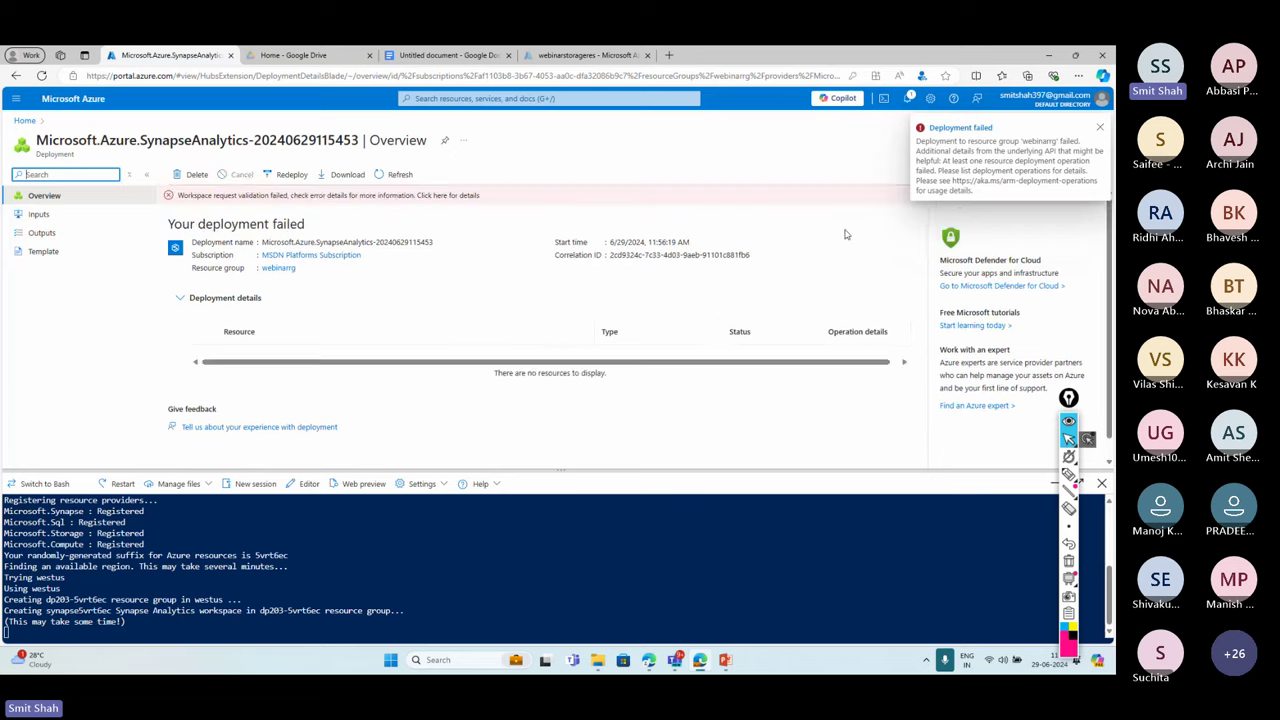
Read the validation-failed error details, then go Home to the Azure Synapse Analytics workspaces list
{"action": "left_click", "coordinate": [390, 197]}
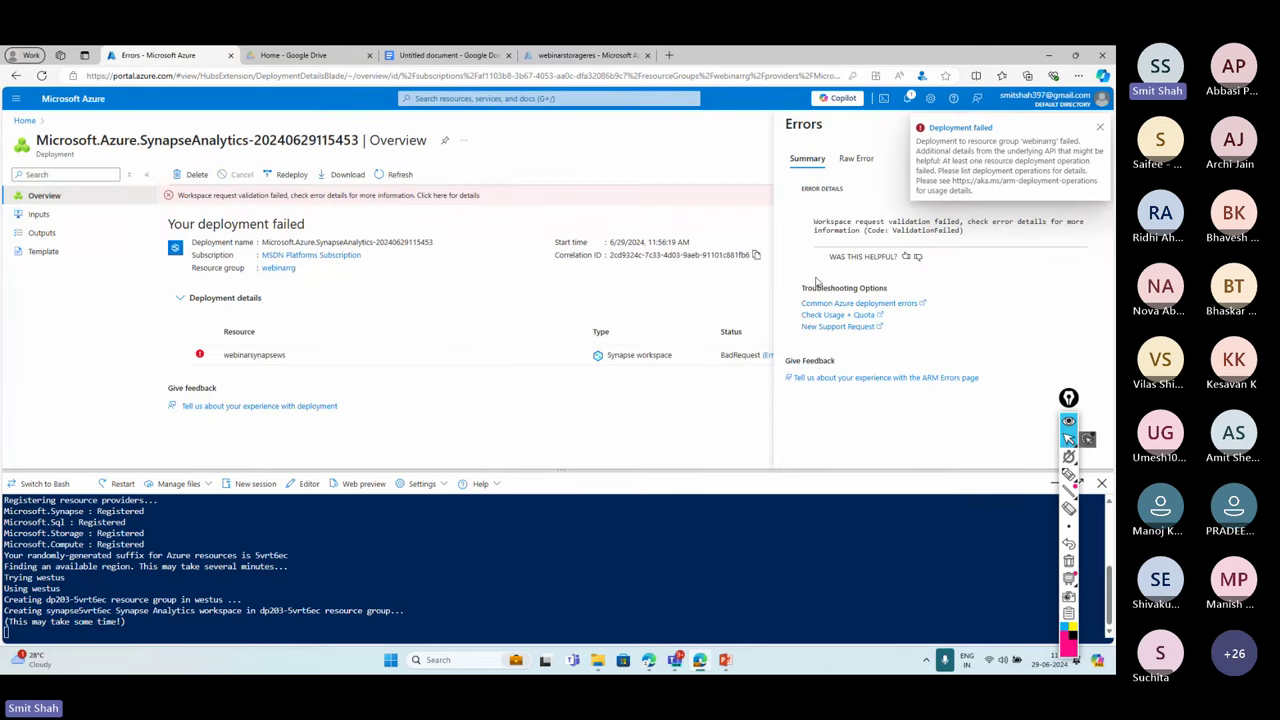
{"action": "left_click_drag", "start_coordinate": [893, 226], "coordinate": [862, 232]}
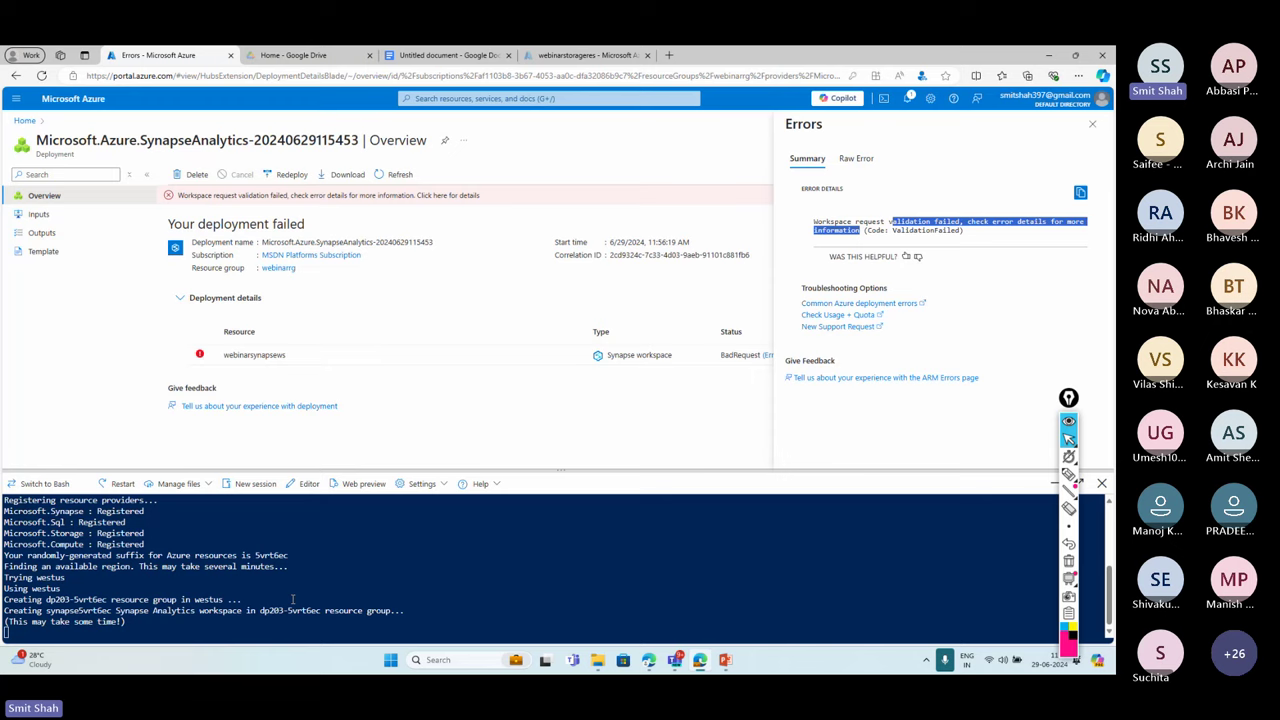
{"action": "left_click", "coordinate": [22, 121]}
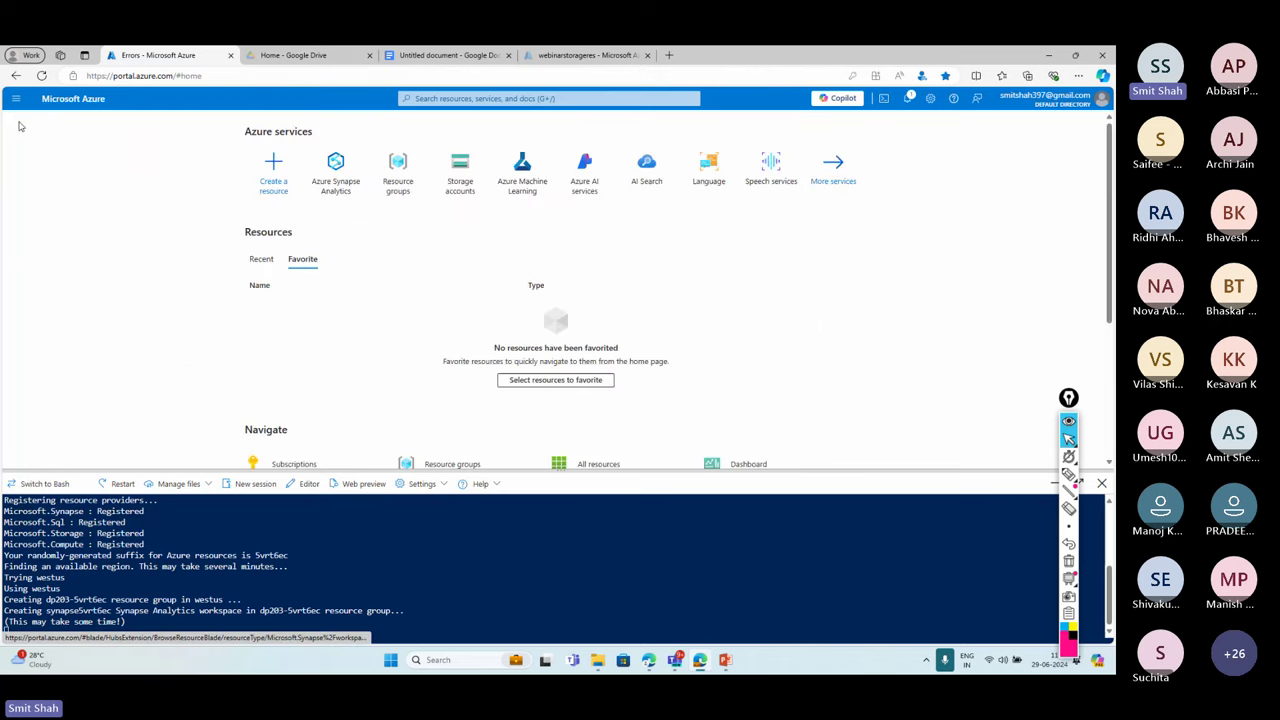
{"action": "left_click", "coordinate": [349, 187]}
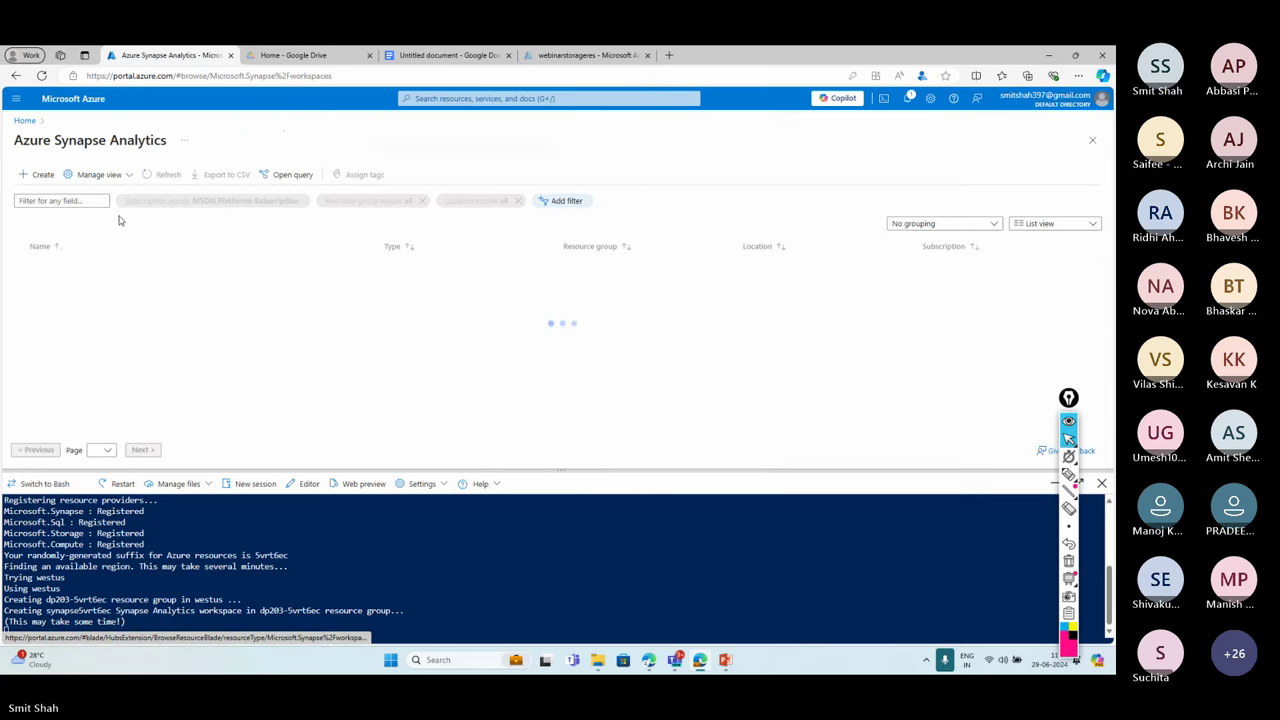
{"action": "left_click", "coordinate": [40, 176]}
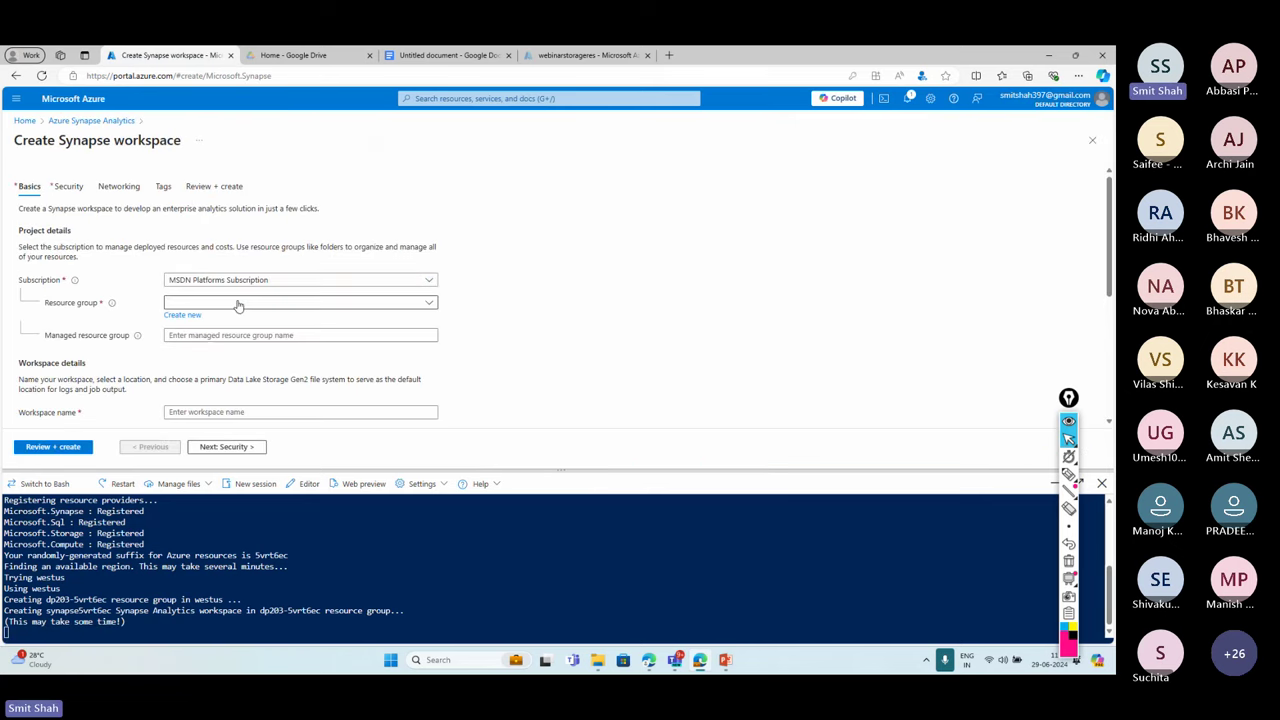
{"action": "left_click", "coordinate": [200, 302]}
{"action": "left_click", "coordinate": [195, 399]}
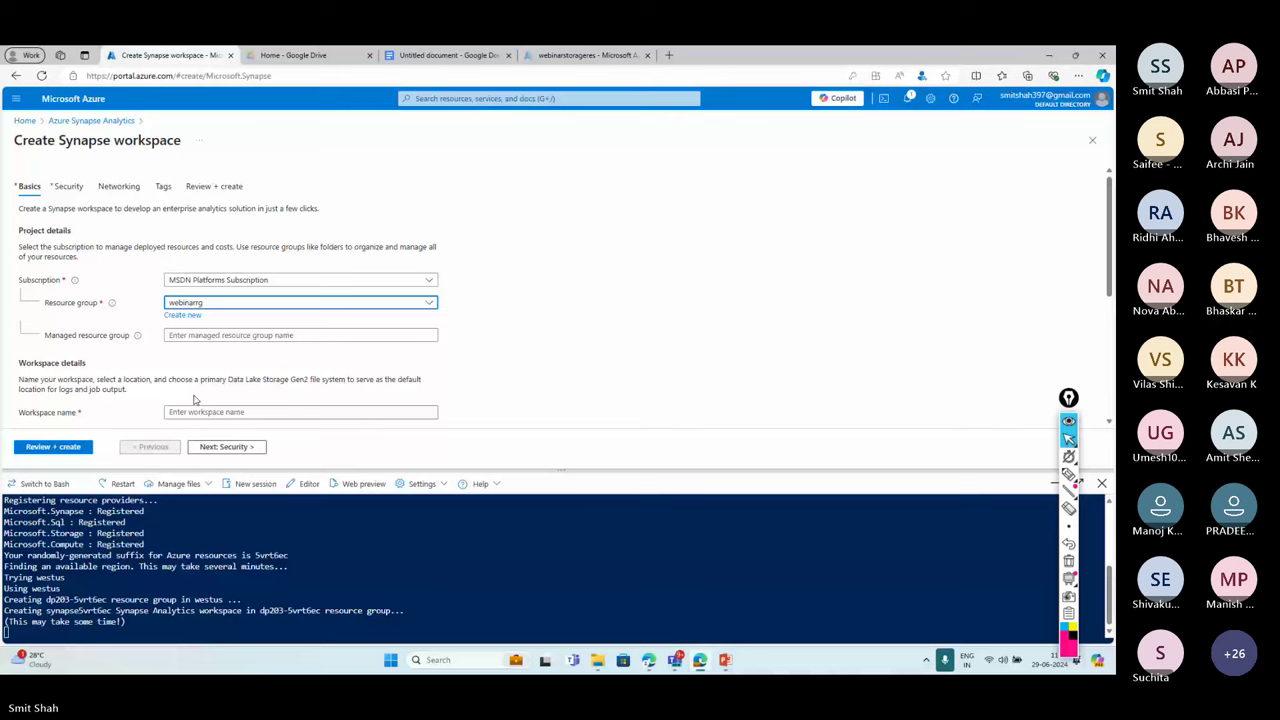
{"action": "scroll", "coordinate": [611, 320], "scroll_direction": "down", "scroll_amount": 3}
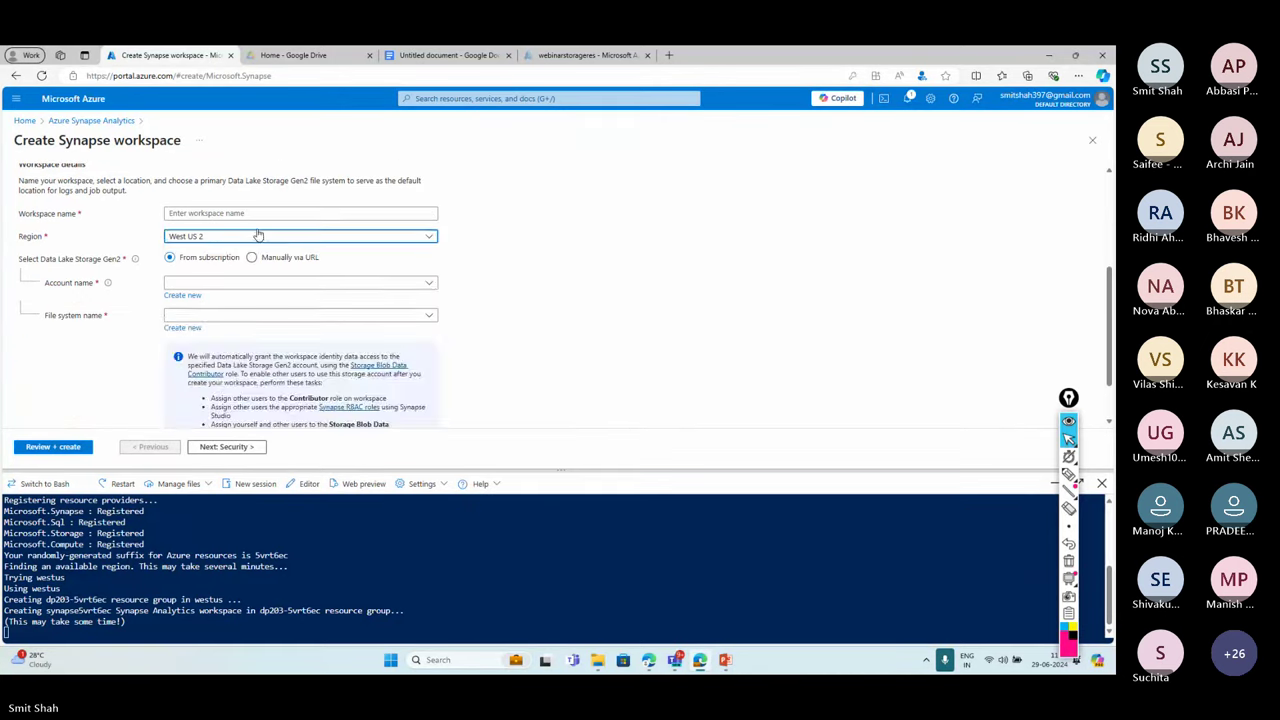
{"action": "left_click", "coordinate": [258, 237]}
{"action": "scroll", "coordinate": [238, 372], "scroll_direction": "up", "scroll_amount": 5}
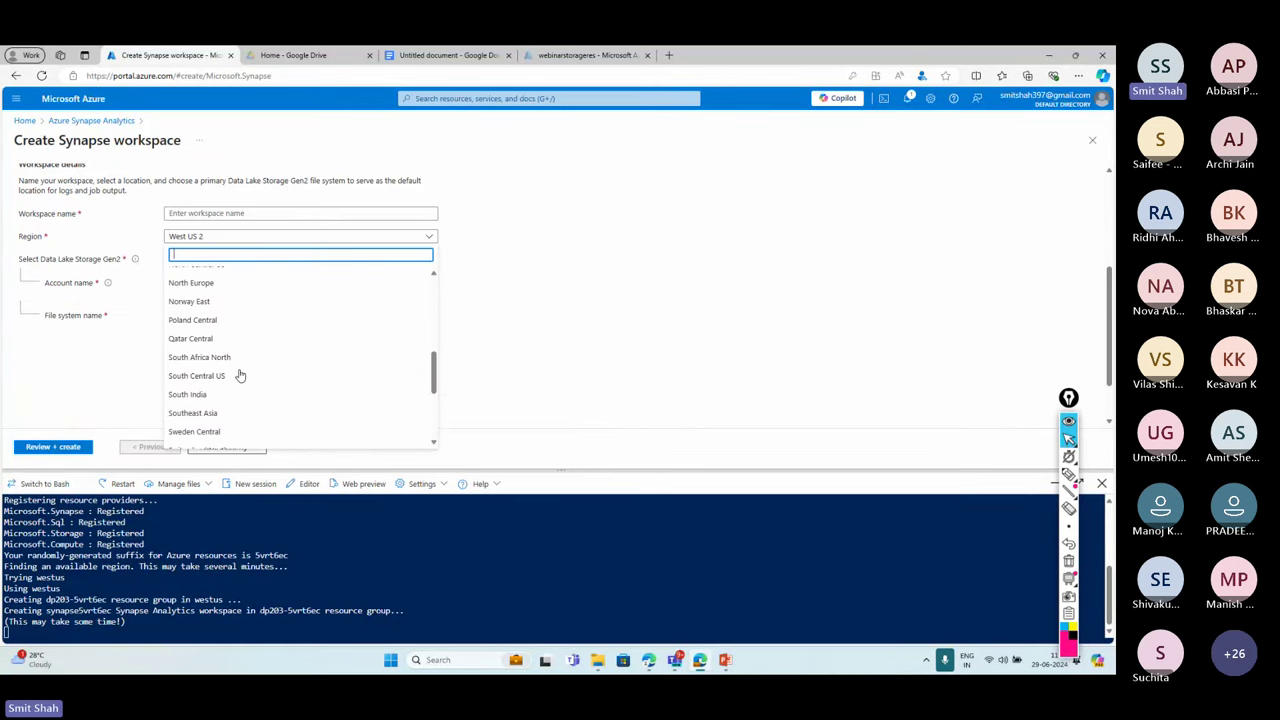
{"action": "scroll", "coordinate": [230, 377], "scroll_direction": "up", "scroll_amount": 1}
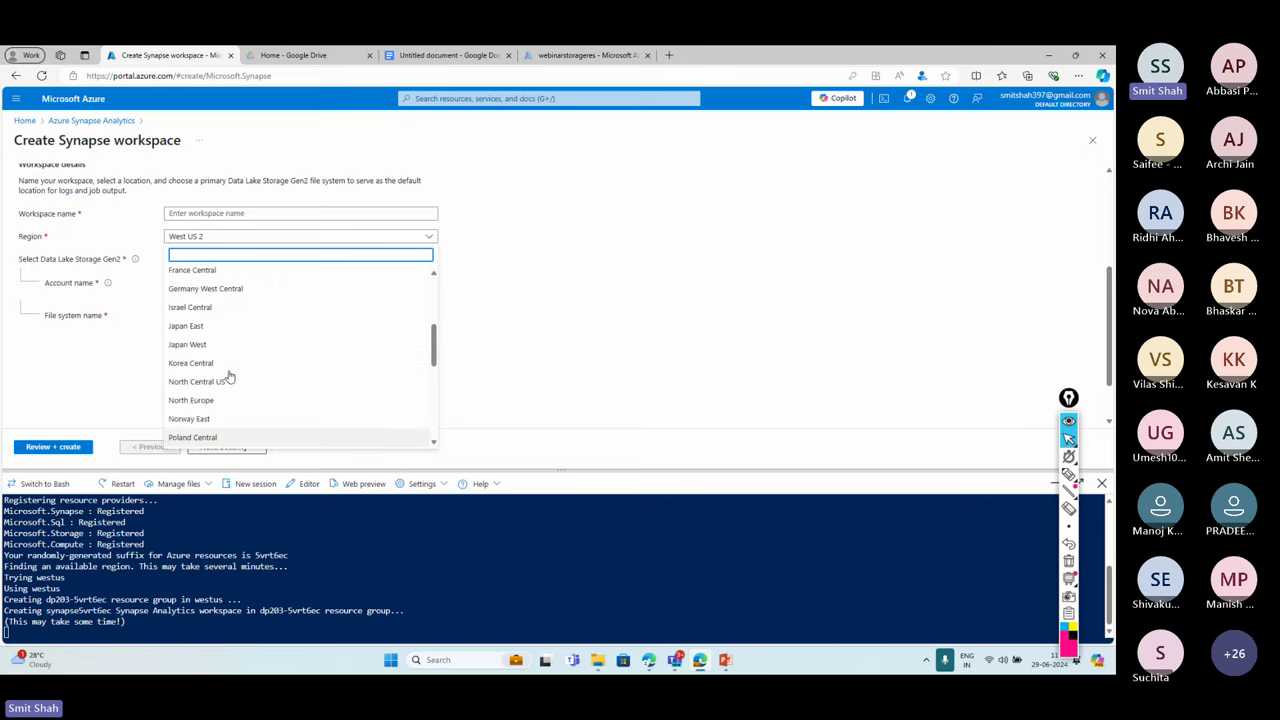
{"action": "scroll", "coordinate": [229, 372], "scroll_direction": "up", "scroll_amount": 3}
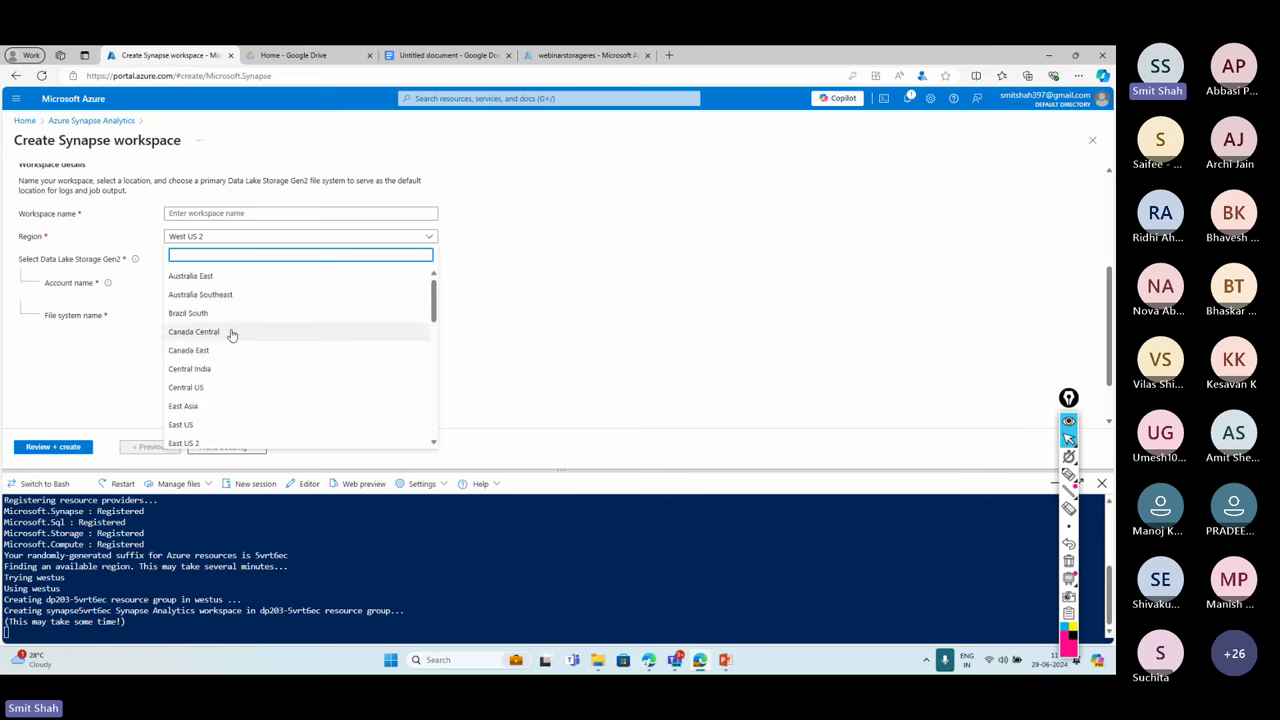
{"action": "scroll", "coordinate": [232, 350], "scroll_direction": "down", "scroll_amount": 10}
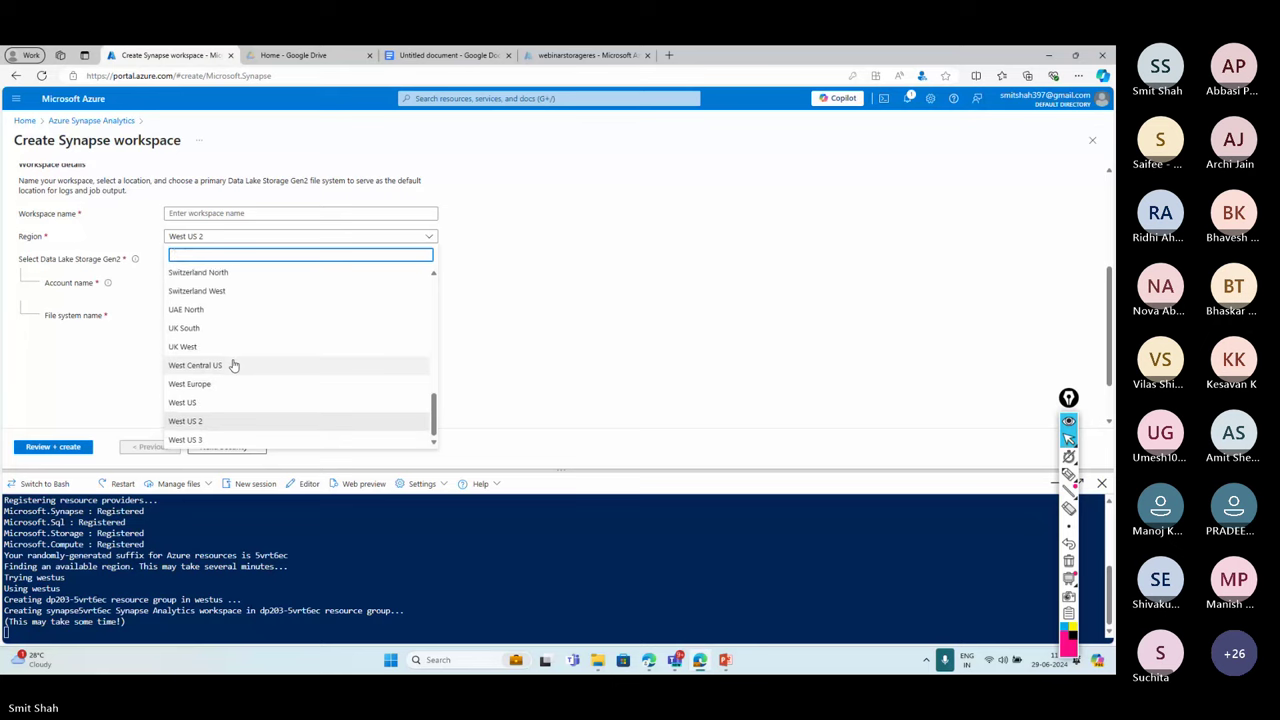
{"action": "scroll", "coordinate": [233, 381], "scroll_direction": "up", "scroll_amount": 1}
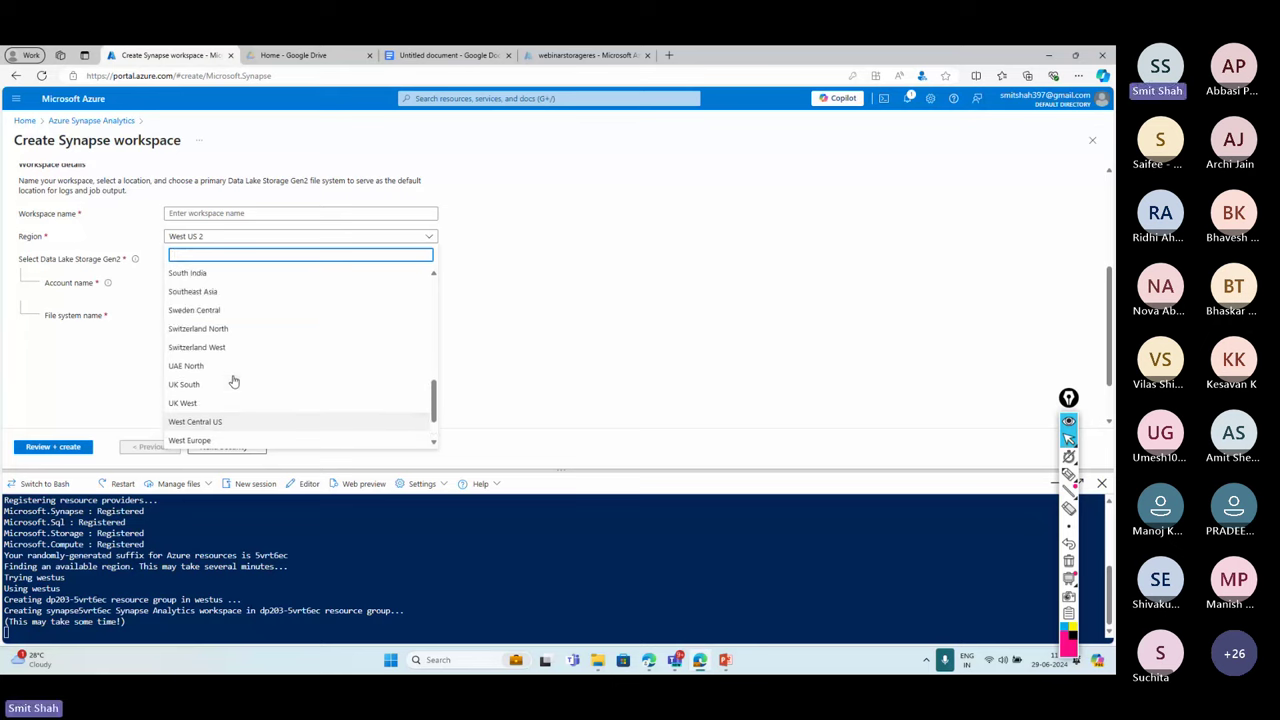
{"action": "scroll", "coordinate": [233, 381], "scroll_direction": "up", "scroll_amount": 7}
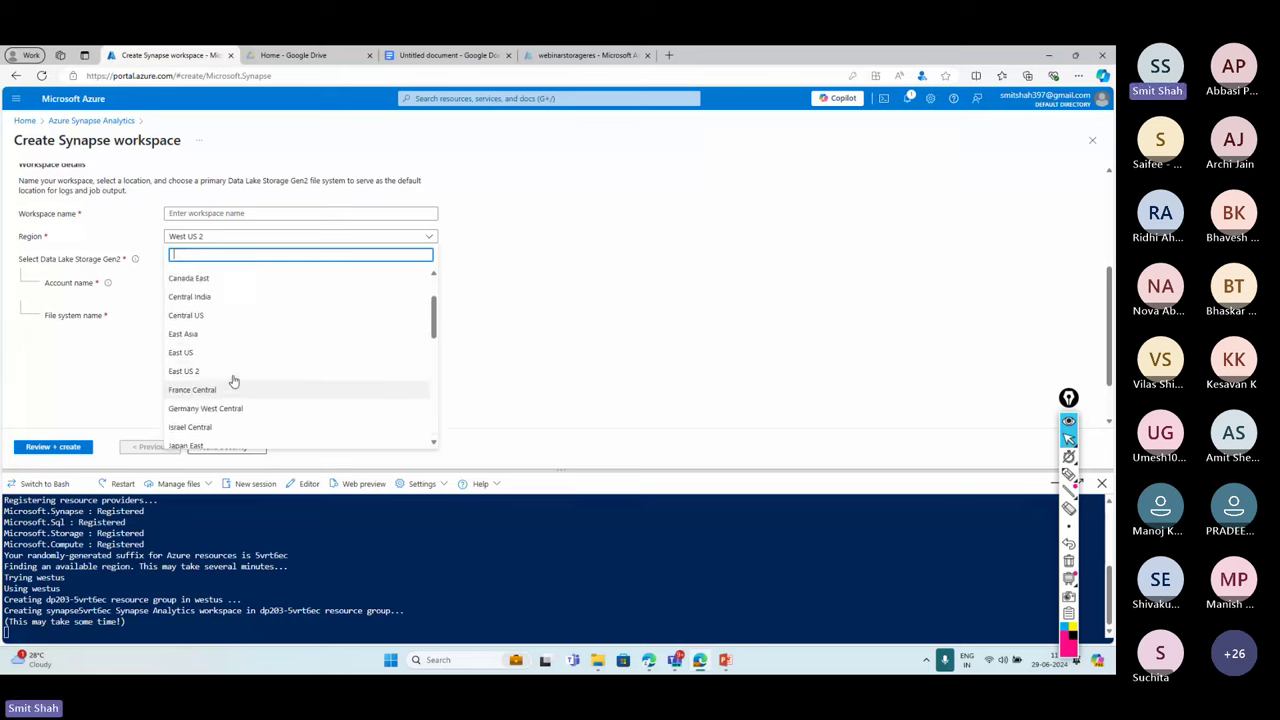
{"action": "scroll", "coordinate": [233, 381], "scroll_direction": "up", "scroll_amount": 2}
{"action": "left_click", "coordinate": [214, 371]}
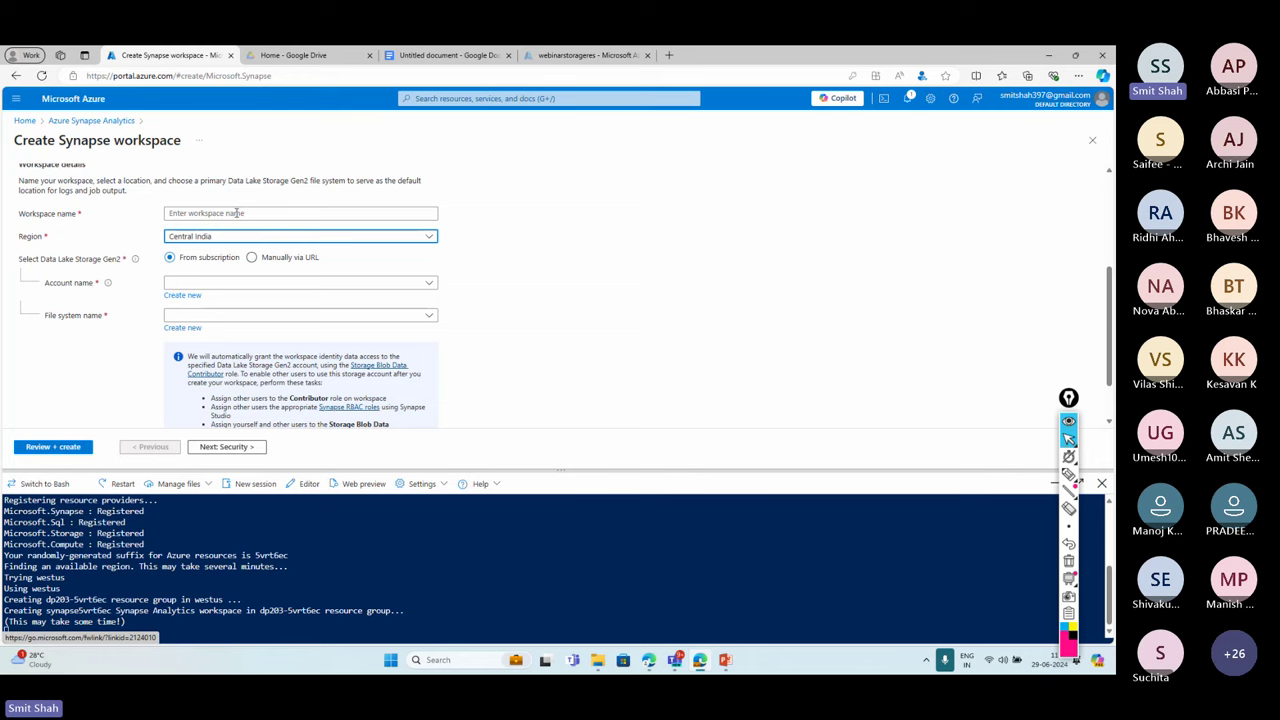
{"action": "left_click", "coordinate": [237, 285]}
{"action": "left_click", "coordinate": [250, 330]}
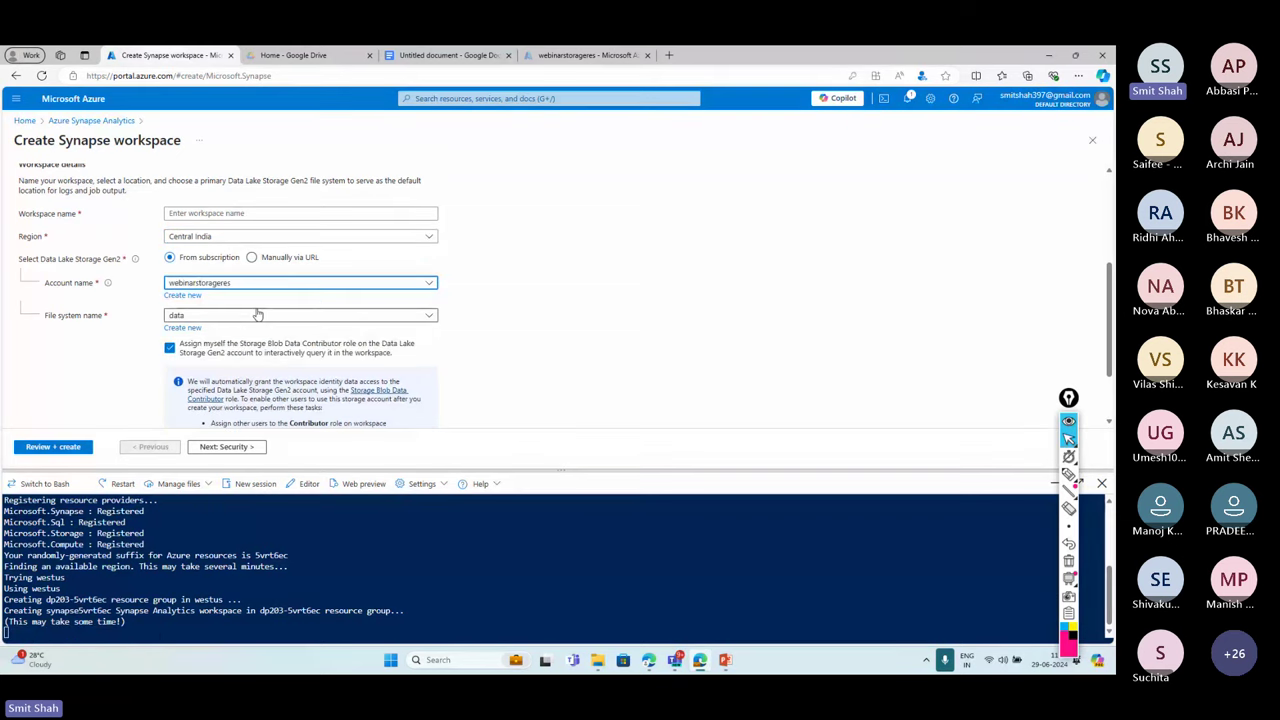
{"action": "scroll", "coordinate": [490, 318], "scroll_direction": "down", "scroll_amount": 1}
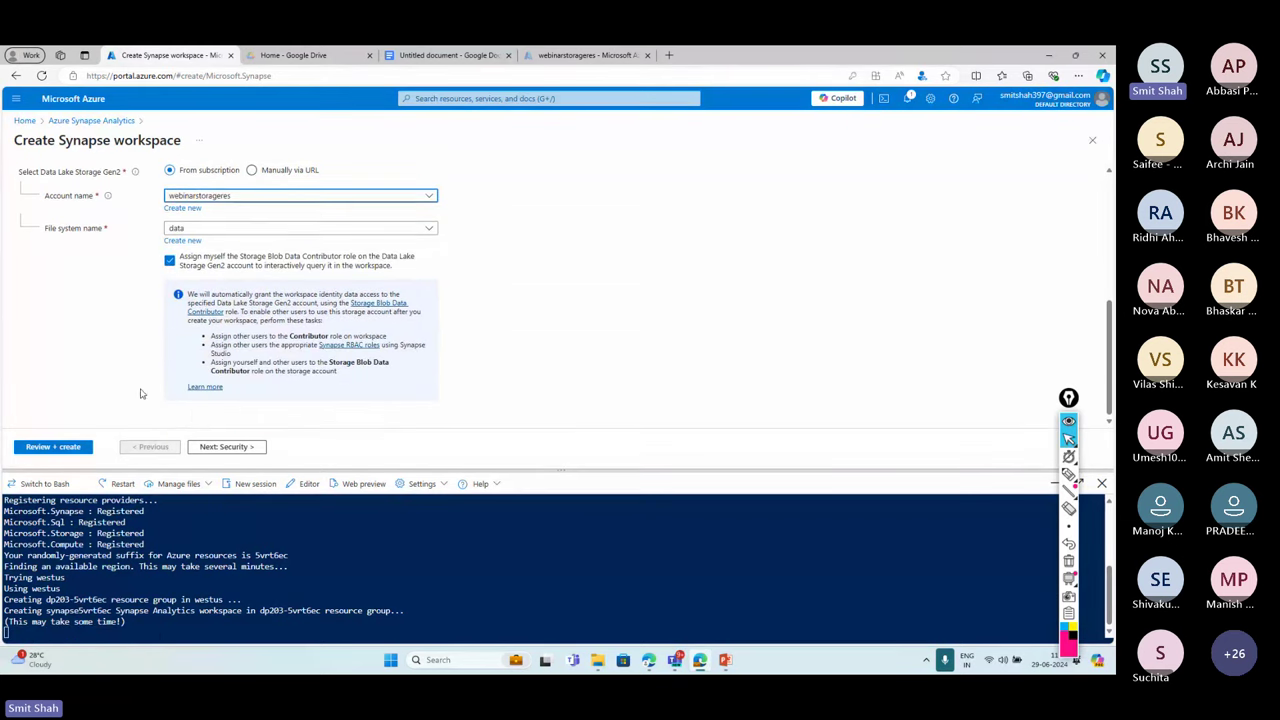
{"action": "scroll", "coordinate": [178, 418], "scroll_direction": "up", "scroll_amount": 5}
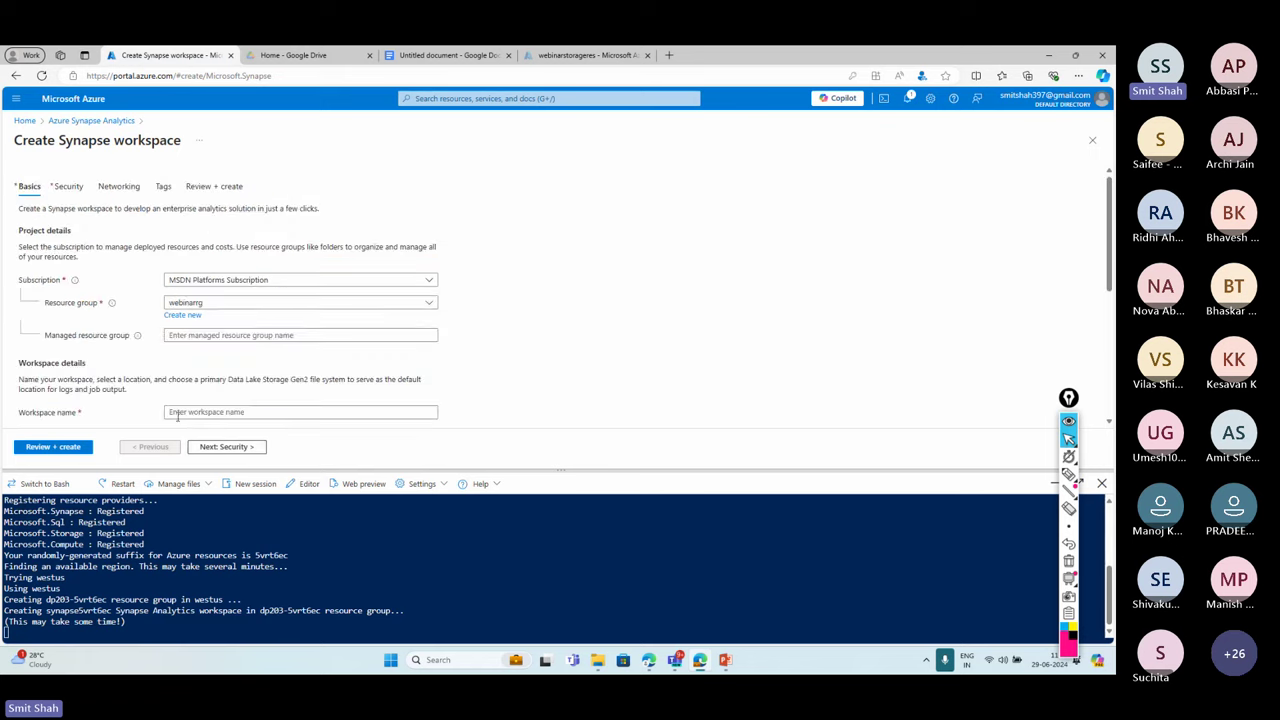
{"action": "scroll", "coordinate": [99, 369], "scroll_direction": "down", "scroll_amount": 5}
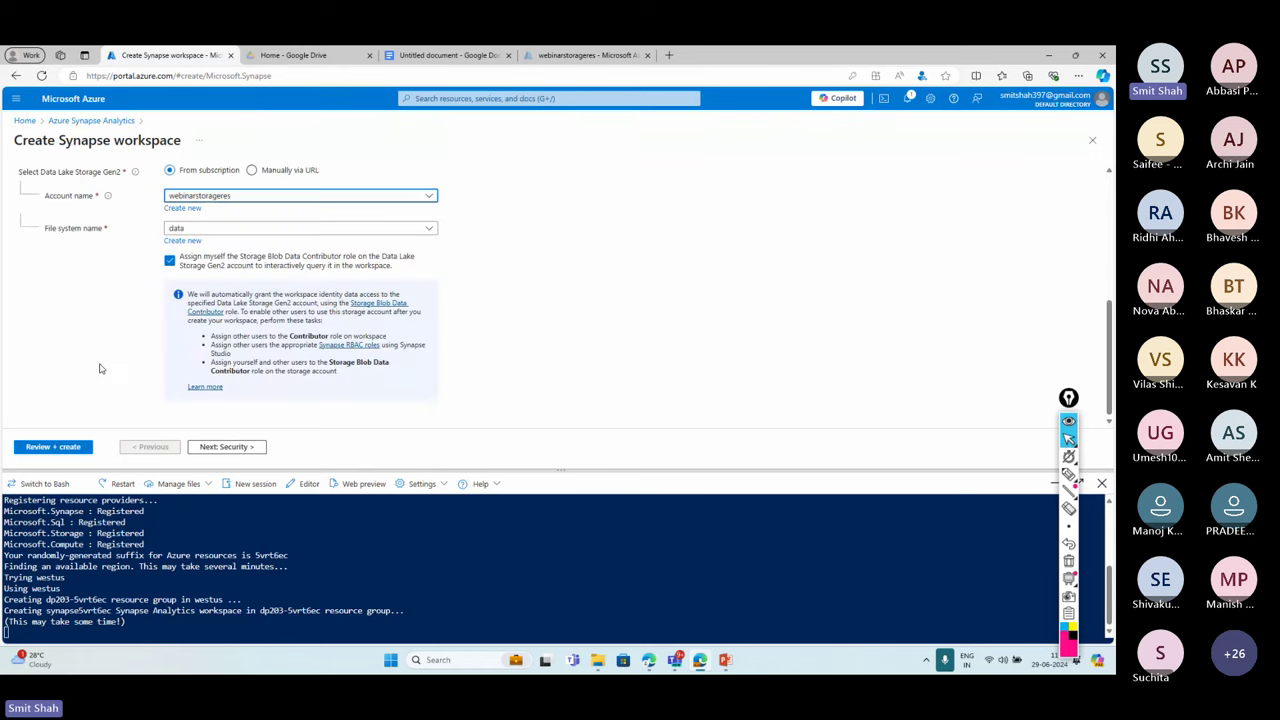
{"action": "scroll", "coordinate": [99, 369], "scroll_direction": "up", "scroll_amount": 5}
{"action": "left_click", "coordinate": [205, 313]}
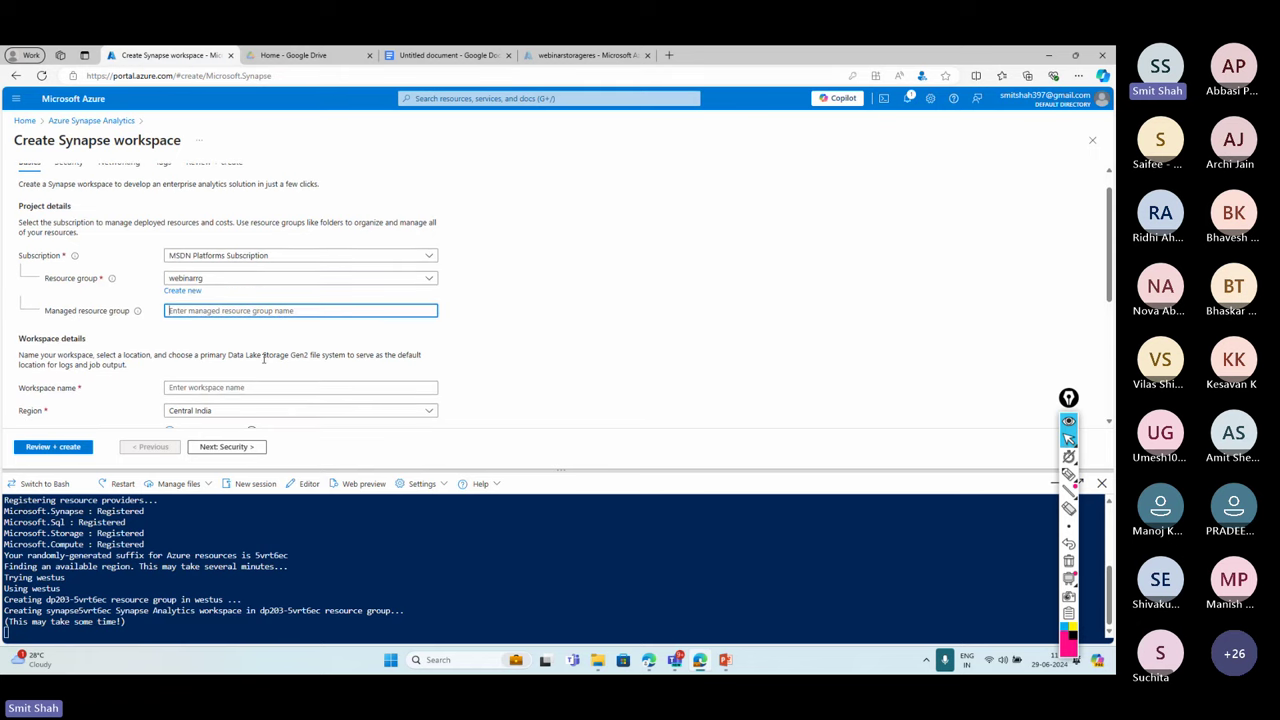
Advance the workspace wizard through Security and Networking to the Tags step
{"action": "scroll", "coordinate": [263, 358], "scroll_direction": "down", "scroll_amount": 10}
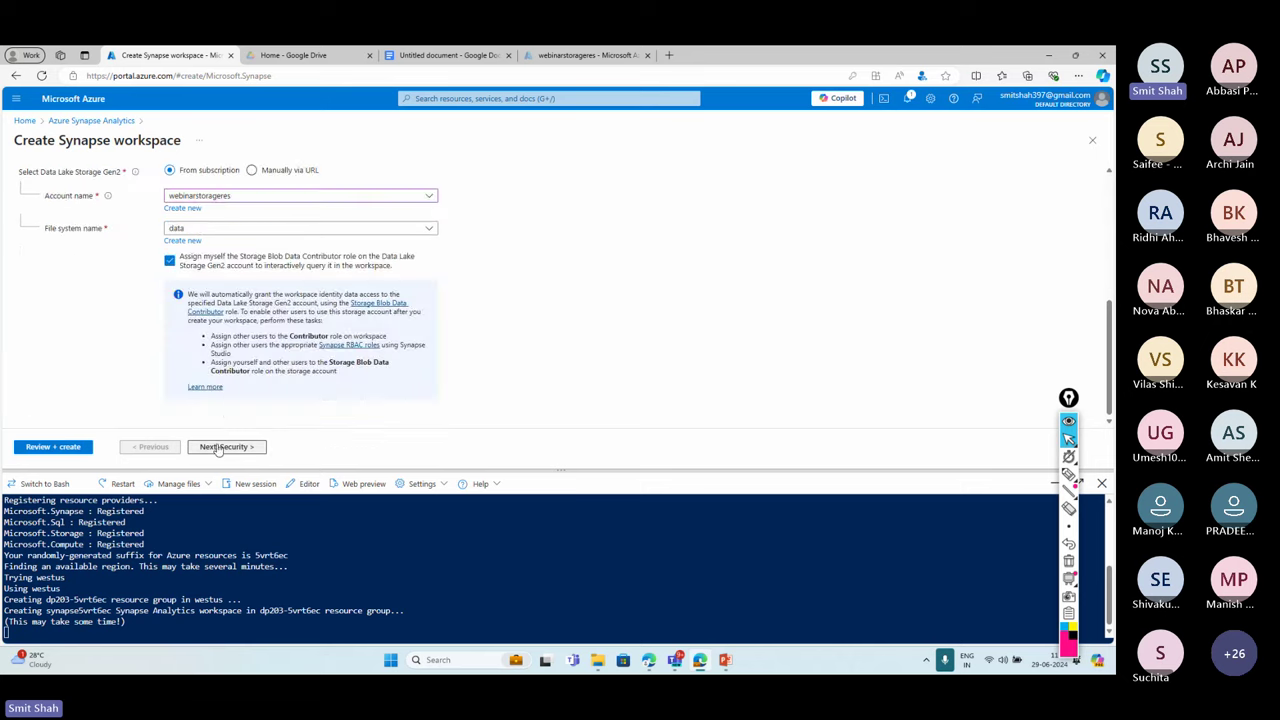
{"action": "left_click", "coordinate": [226, 446]}
{"action": "scroll", "coordinate": [231, 427], "scroll_direction": "down", "scroll_amount": 5}
{"action": "left_click", "coordinate": [229, 446]}
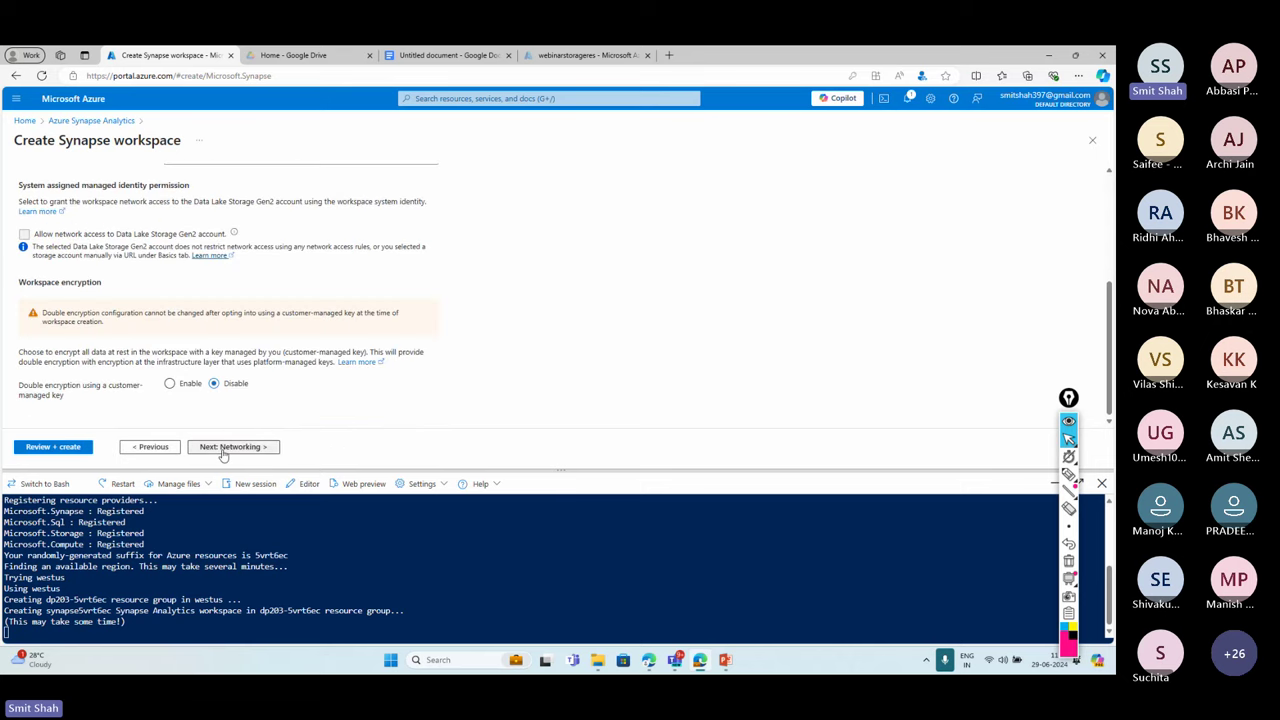
{"action": "scroll", "coordinate": [204, 449], "scroll_direction": "down", "scroll_amount": 2}
{"action": "left_click", "coordinate": [205, 447]}
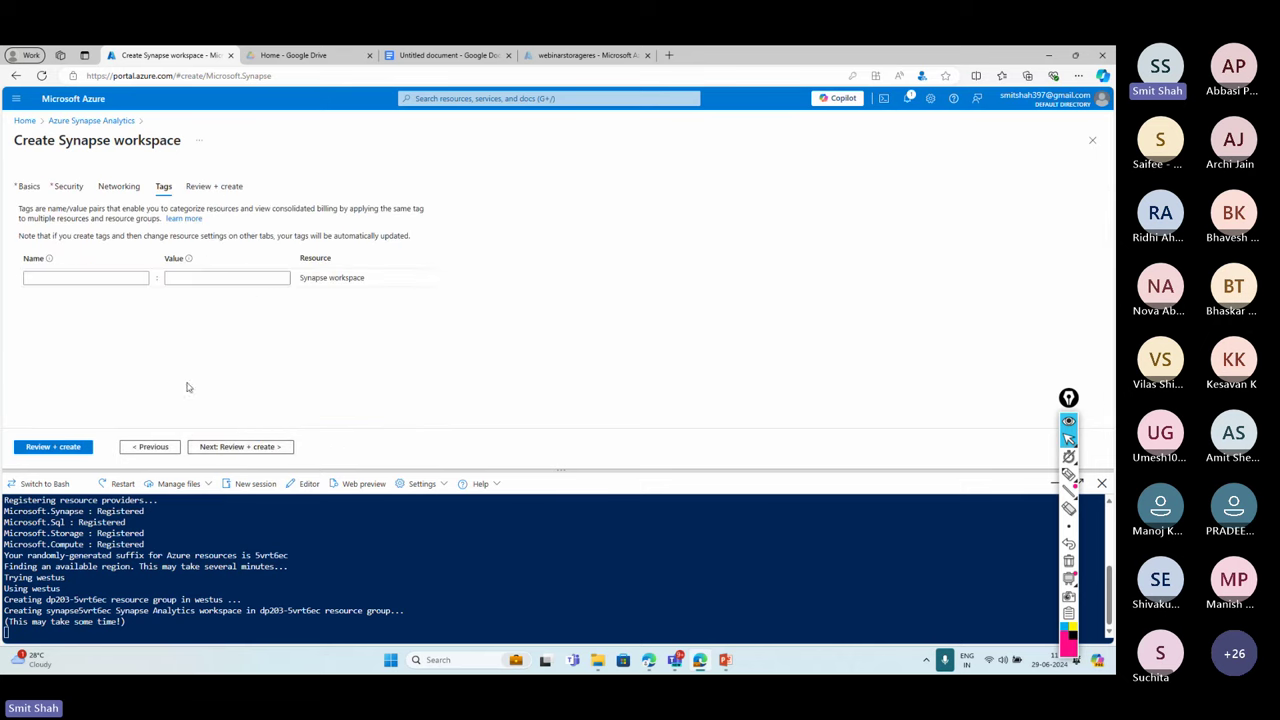
Run Review + create, then return to Basics to find the required Workspace name error
{"action": "left_click", "coordinate": [217, 447]}
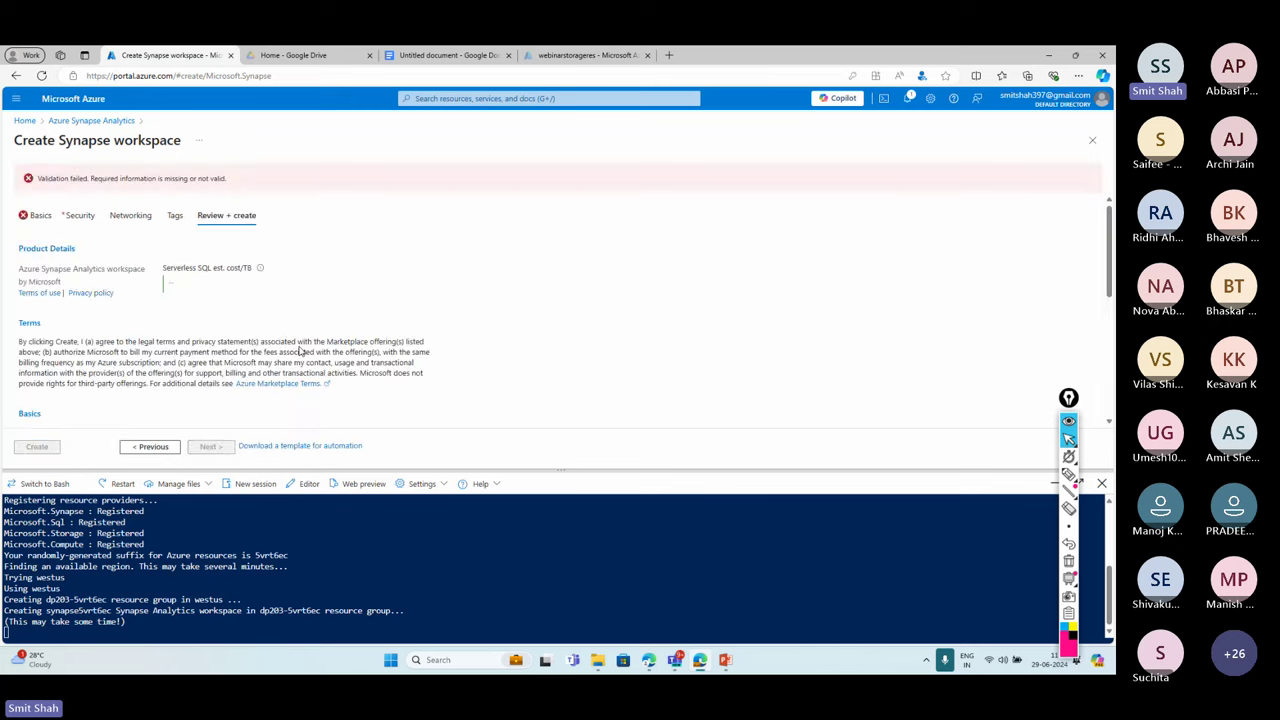
{"action": "scroll", "coordinate": [298, 352], "scroll_direction": "down", "scroll_amount": 10}
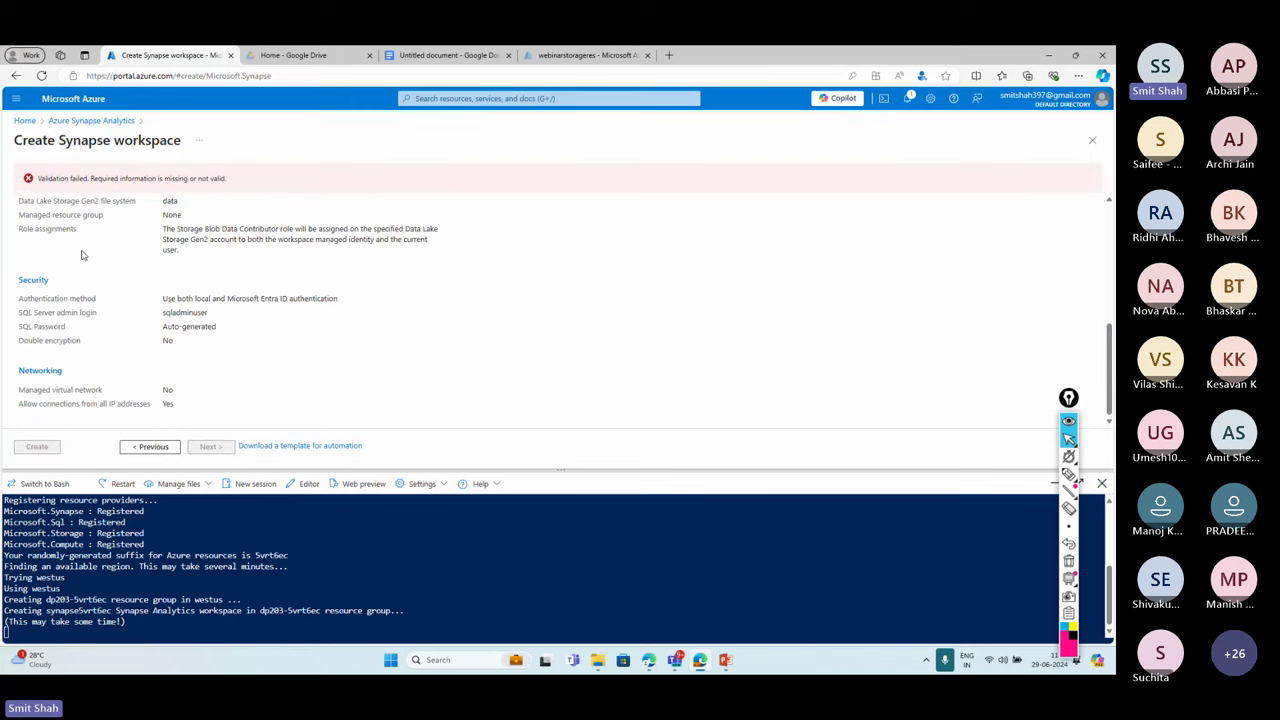
{"action": "scroll", "coordinate": [80, 254], "scroll_direction": "up", "scroll_amount": 10}
{"action": "left_click", "coordinate": [36, 215]}
{"action": "scroll", "coordinate": [228, 238], "scroll_direction": "down", "scroll_amount": 3}
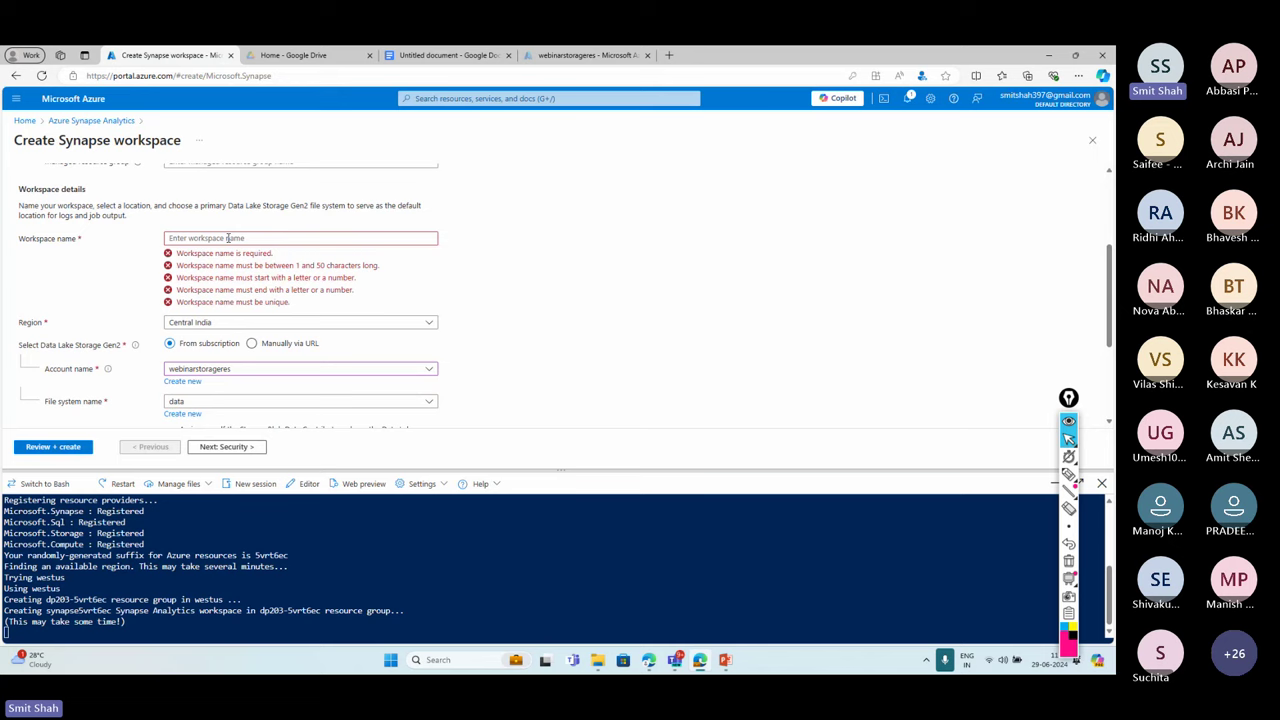
{"action": "left_click_drag", "start_coordinate": [19, 238], "coordinate": [68, 261]}
{"action": "scroll", "coordinate": [67, 261], "scroll_direction": "up", "scroll_amount": 3}
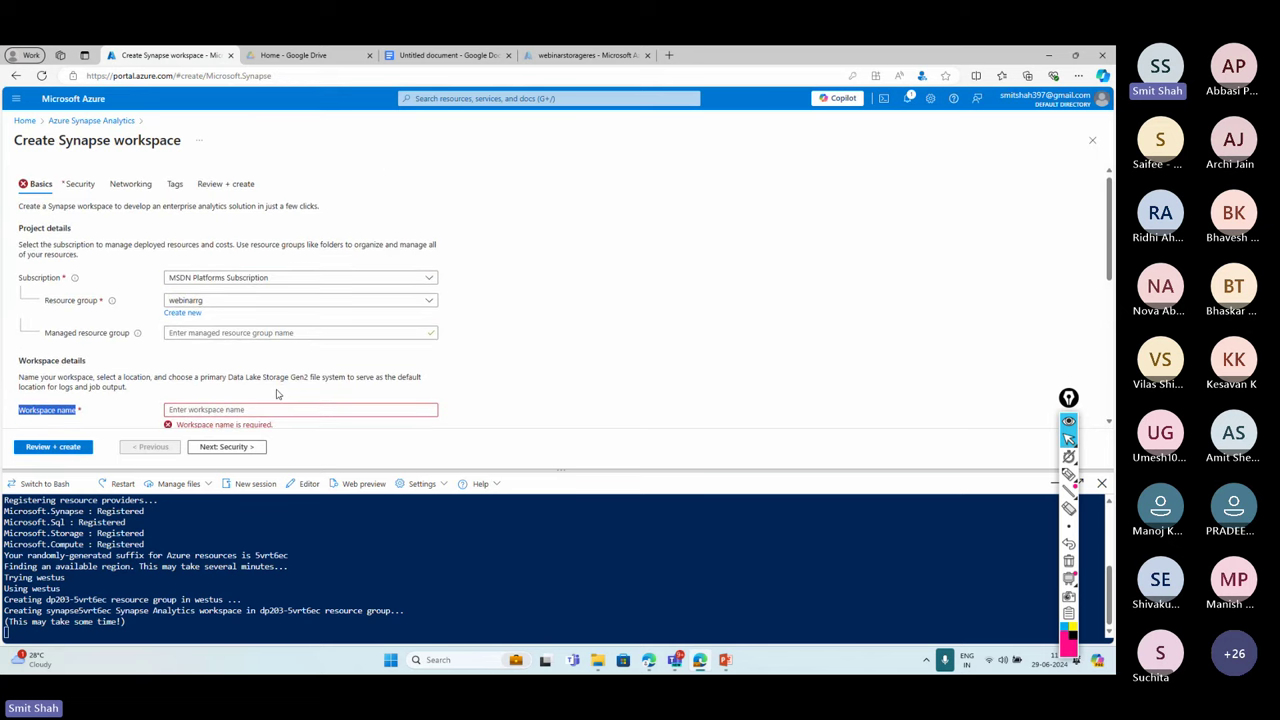
Enter 'webinarsynapseworkspace' as the workspace name, fixing typing mistakes along the way
{"action": "left_click", "coordinate": [277, 408]}
{"action": "type", "text": "webinar"}
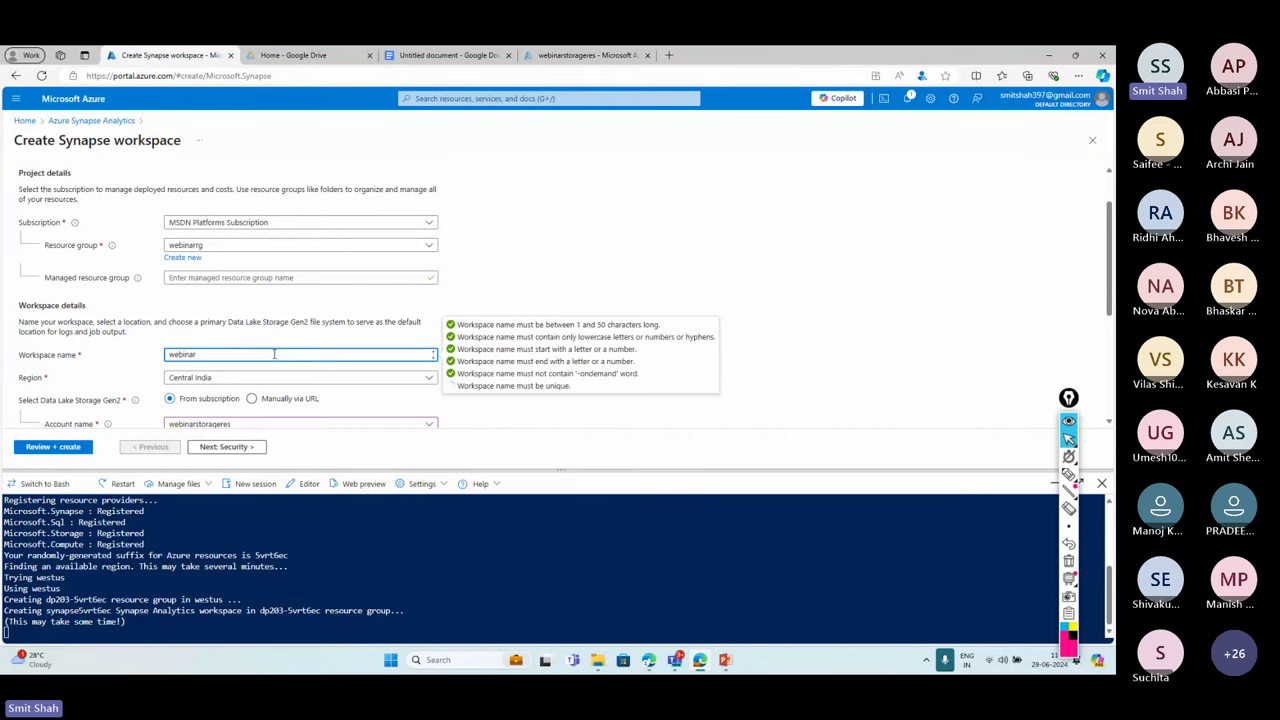
{"action": "type", "text": "synapse"}
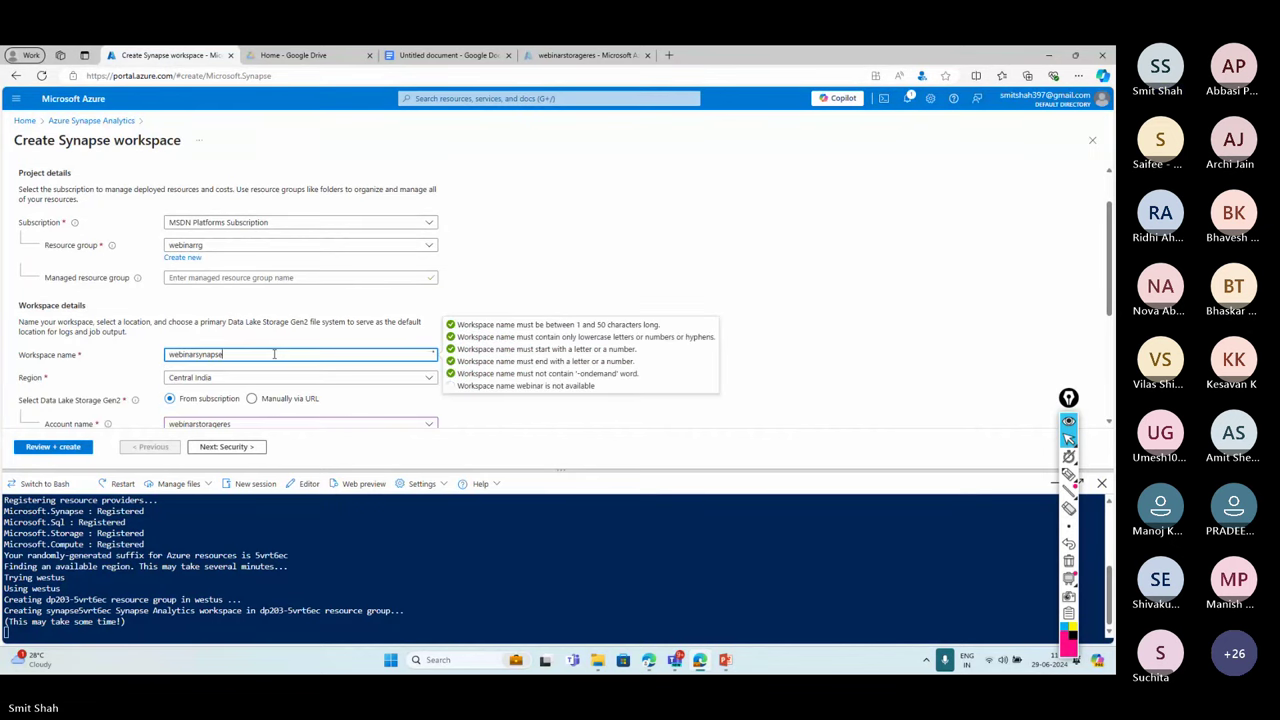
{"action": "type", "text": "res"}
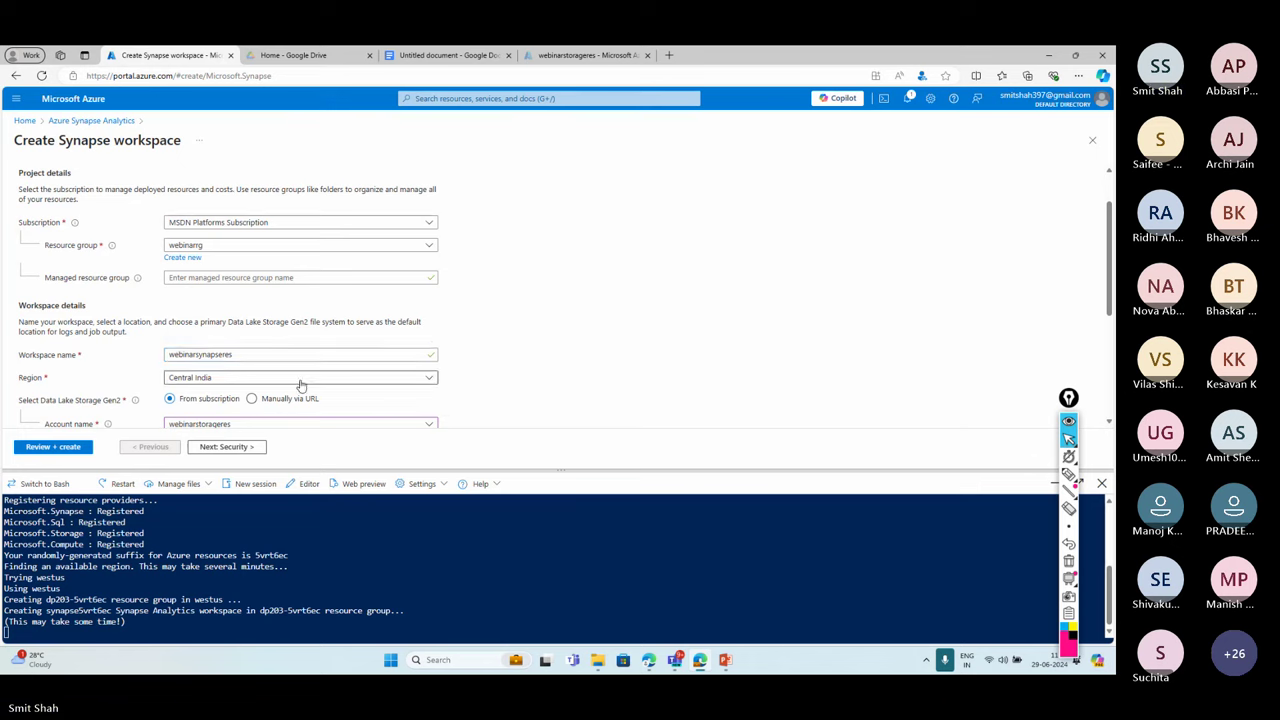
{"action": "scroll", "coordinate": [289, 339], "scroll_direction": "down", "scroll_amount": 3}
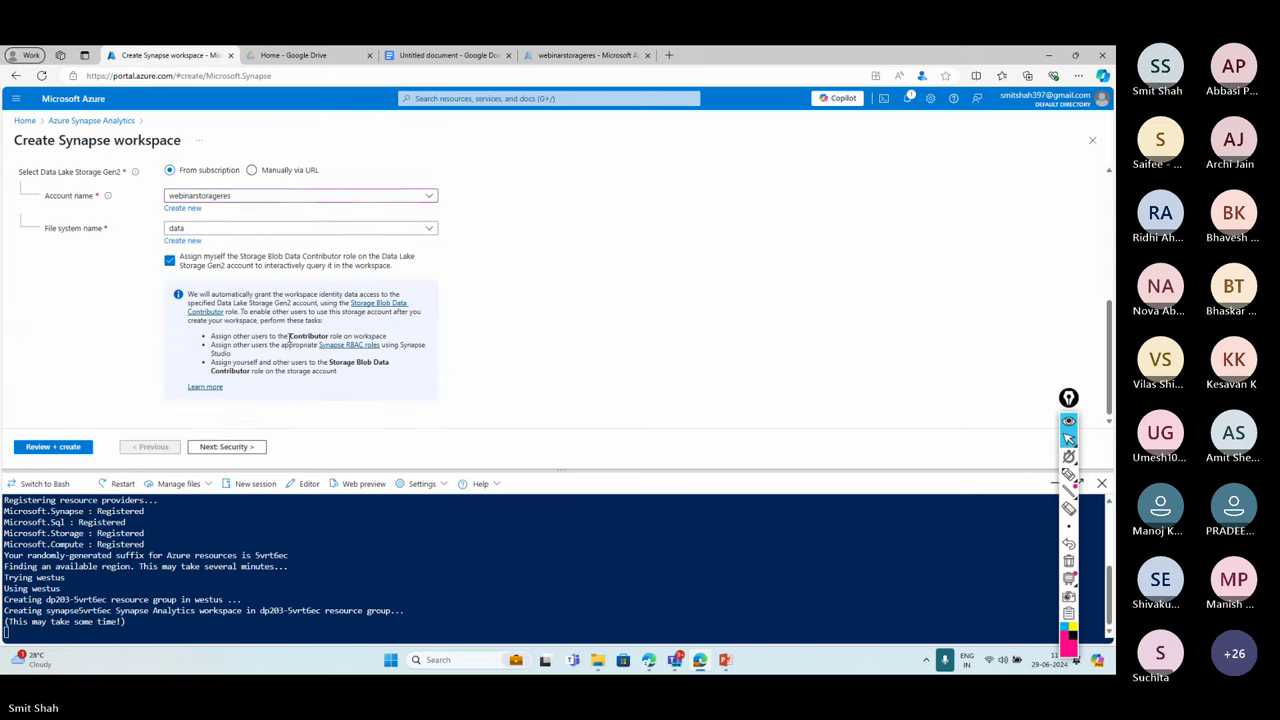
{"action": "scroll", "coordinate": [289, 339], "scroll_direction": "up", "scroll_amount": 3}
{"action": "left_click", "coordinate": [257, 296]}
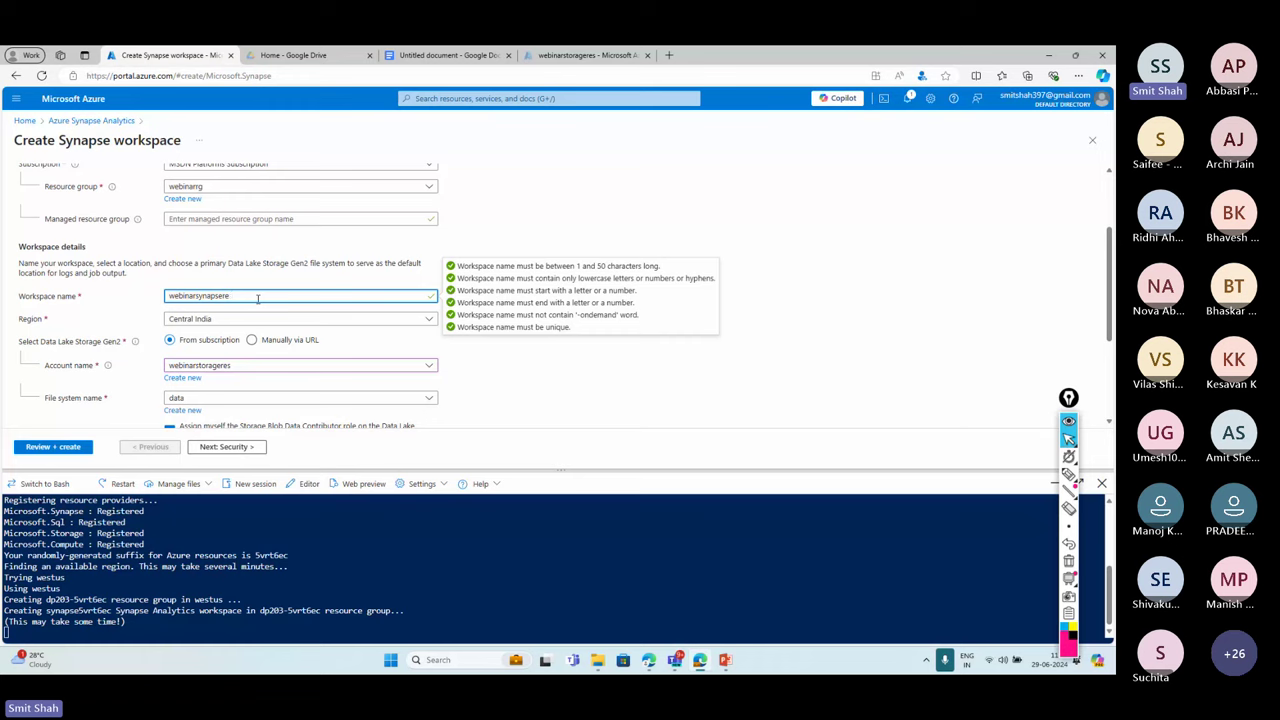
{"action": "type", "text": "we"}
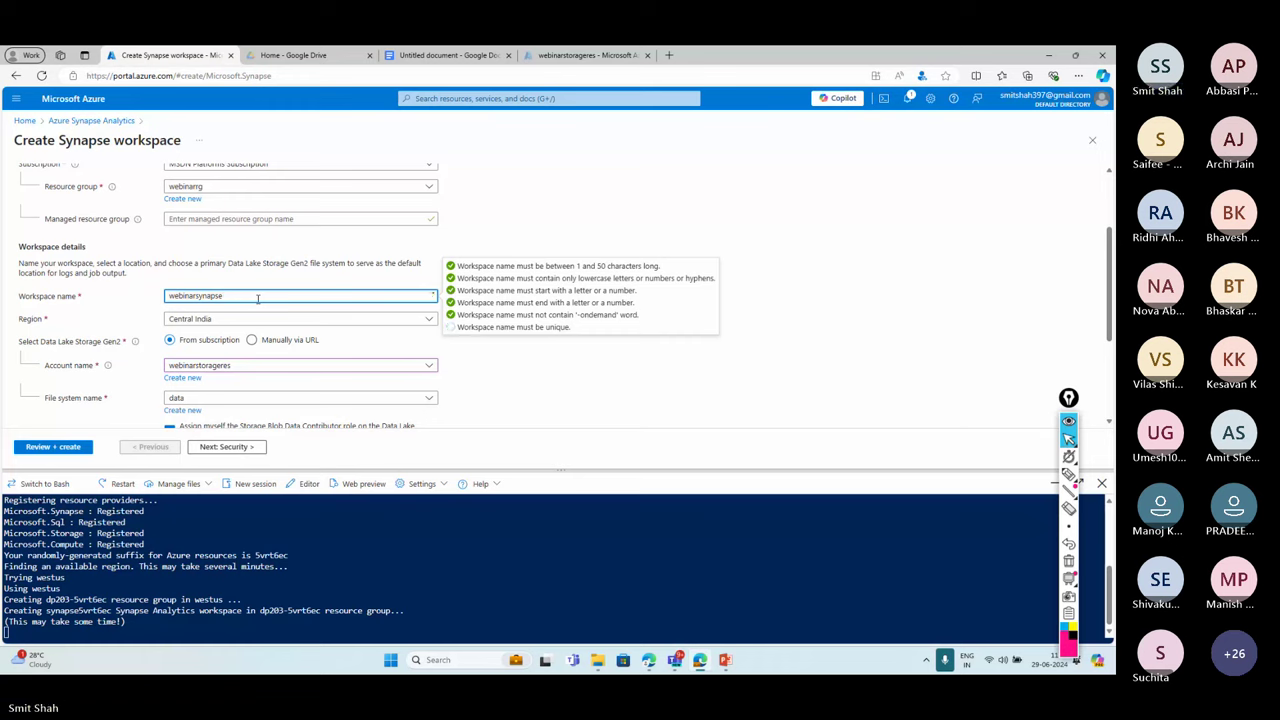
{"action": "key", "text": "BackSpace"}
{"action": "type", "text": "orkspace"}
{"action": "left_click", "coordinate": [580, 394]}
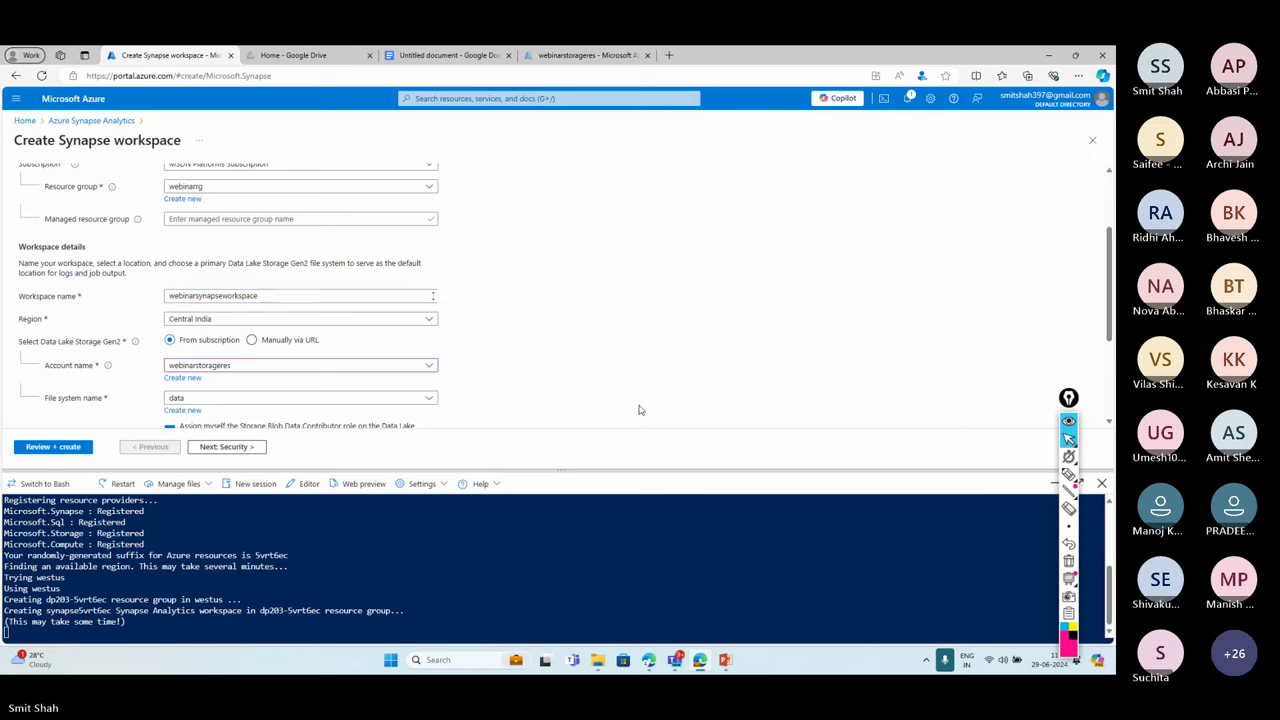
{"action": "scroll", "coordinate": [340, 350], "scroll_direction": "down", "scroll_amount": 3}
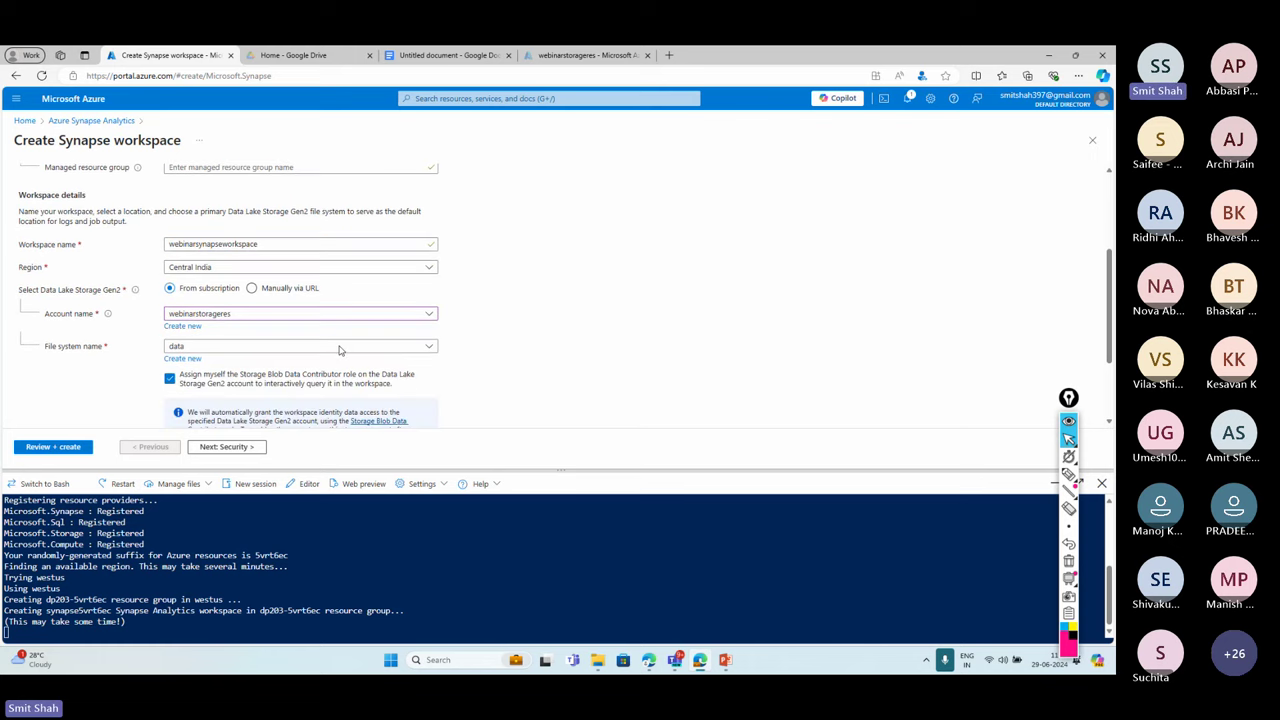
Step through Security, Networking and Tags to Review + create, where validation now succeeds
{"action": "left_click", "coordinate": [235, 450]}
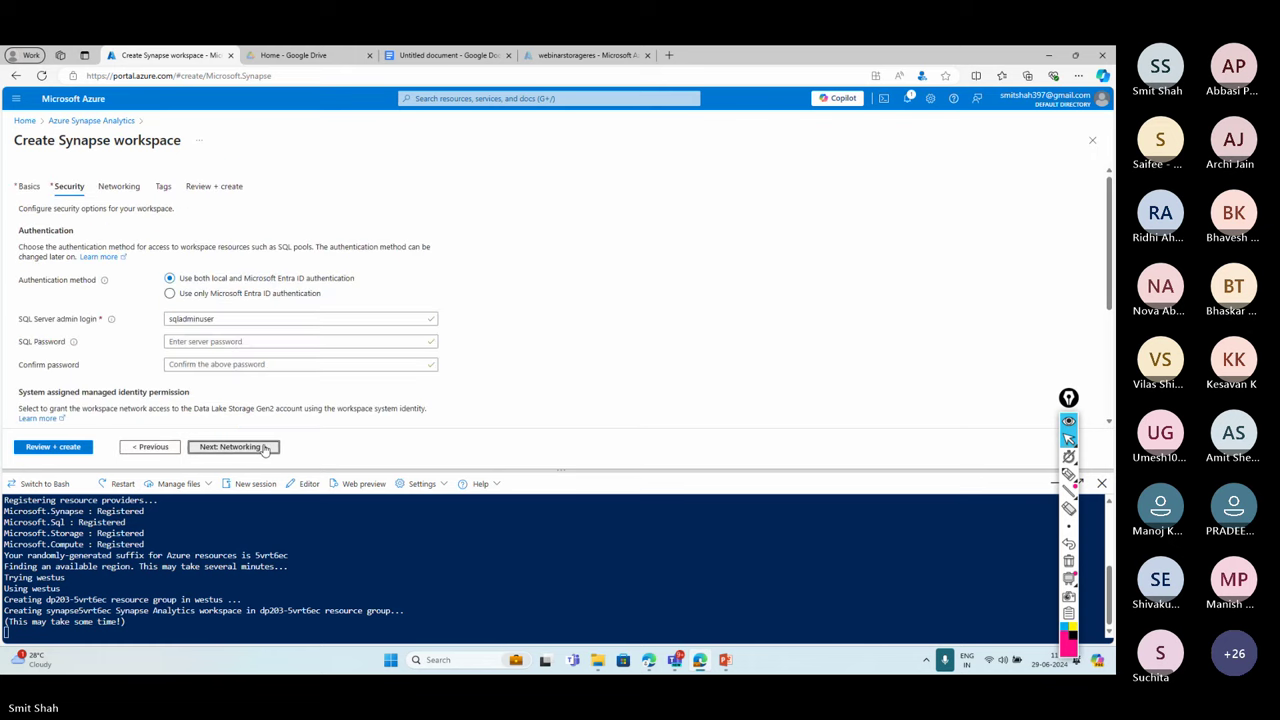
{"action": "left_click", "coordinate": [262, 447]}
{"action": "left_click", "coordinate": [230, 447]}
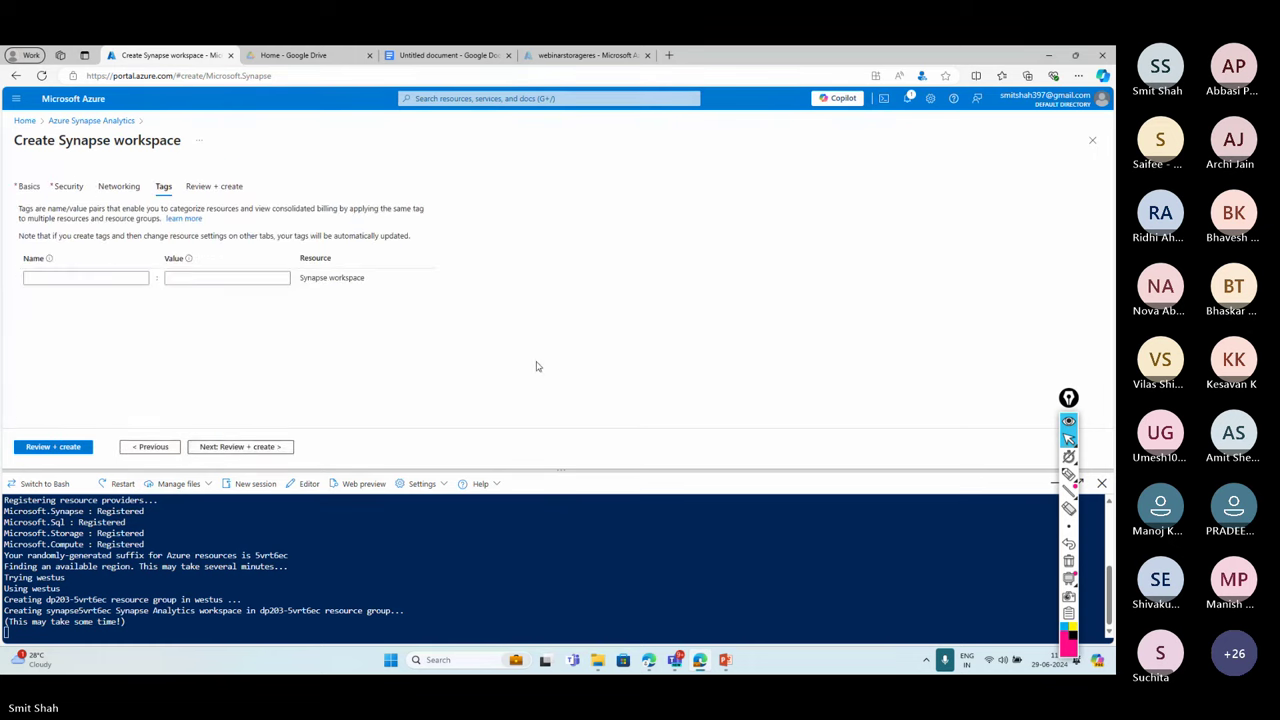
{"action": "left_click", "coordinate": [286, 446]}
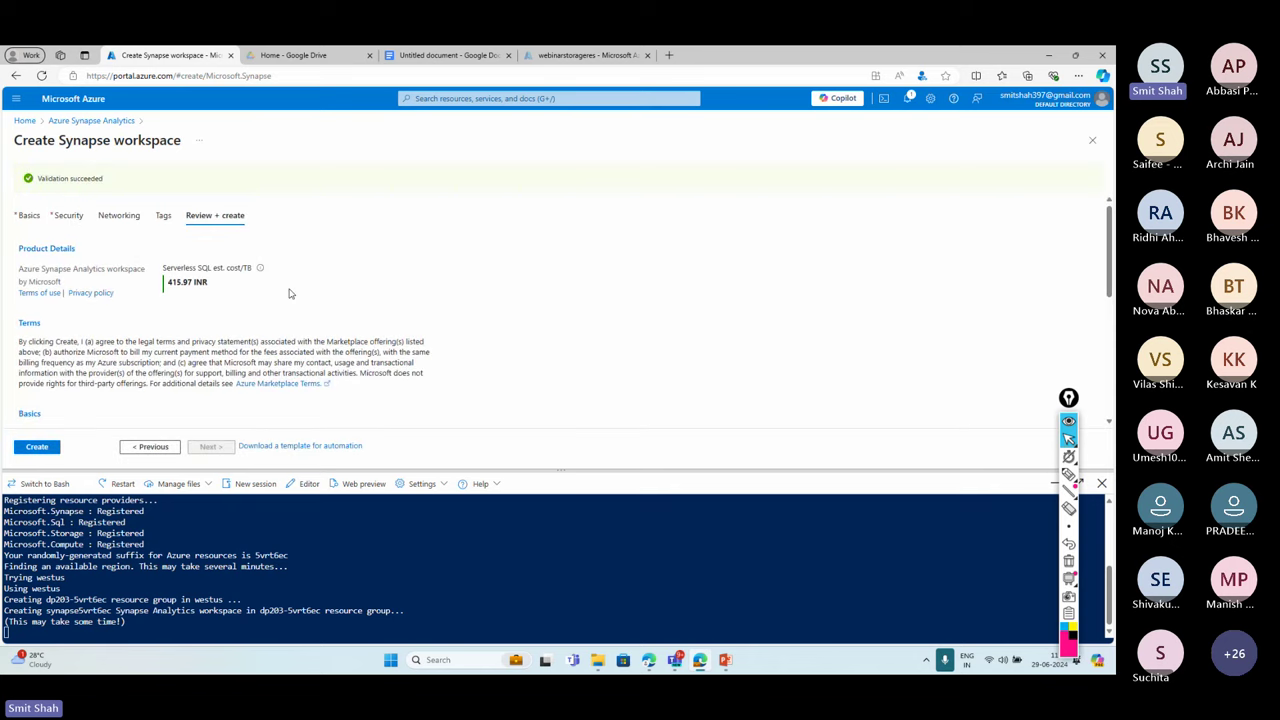
Submit webinarsynapseworkspace for creation from the Review + create tab
{"action": "scroll", "coordinate": [288, 300], "scroll_direction": "down", "scroll_amount": 10}
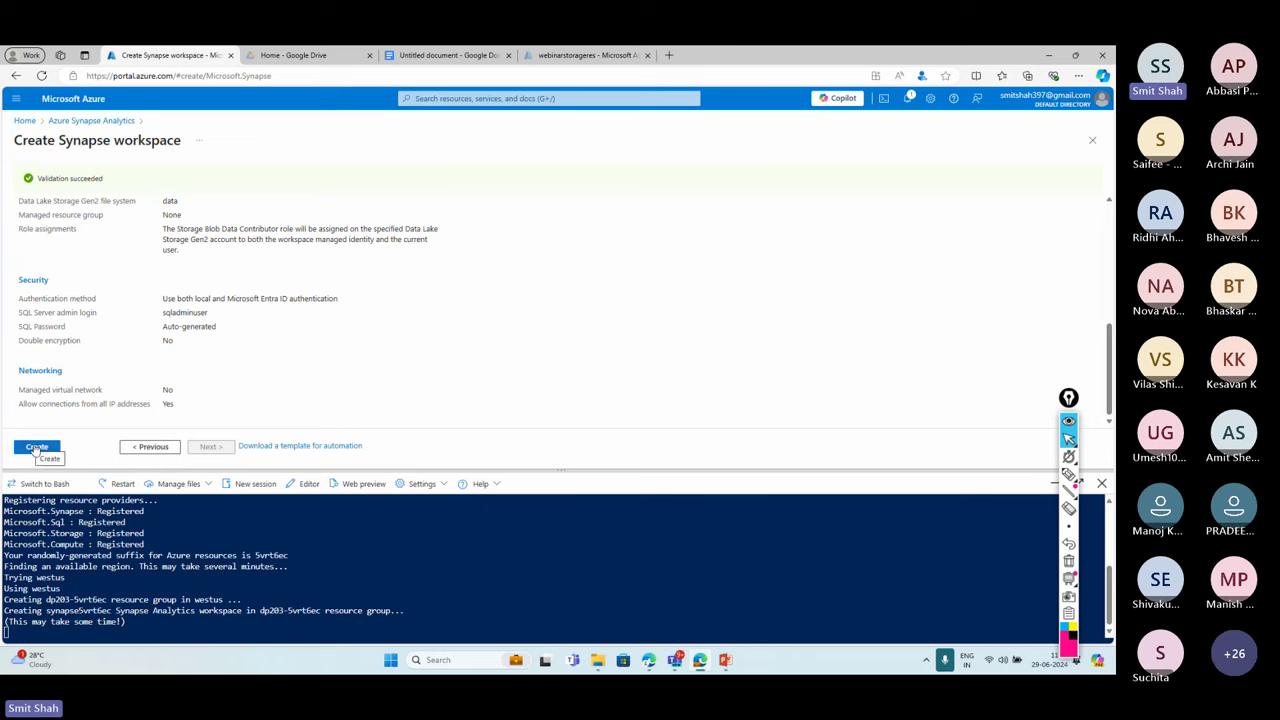
{"action": "left_click", "coordinate": [37, 447]}
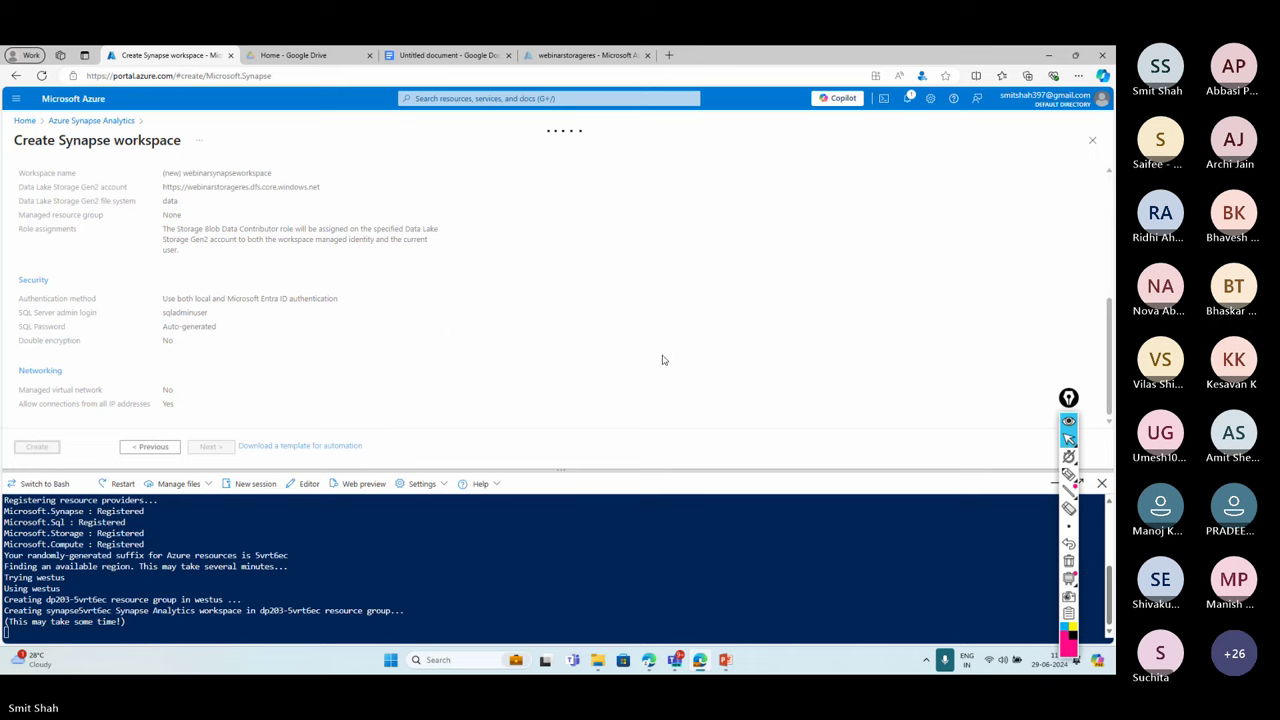
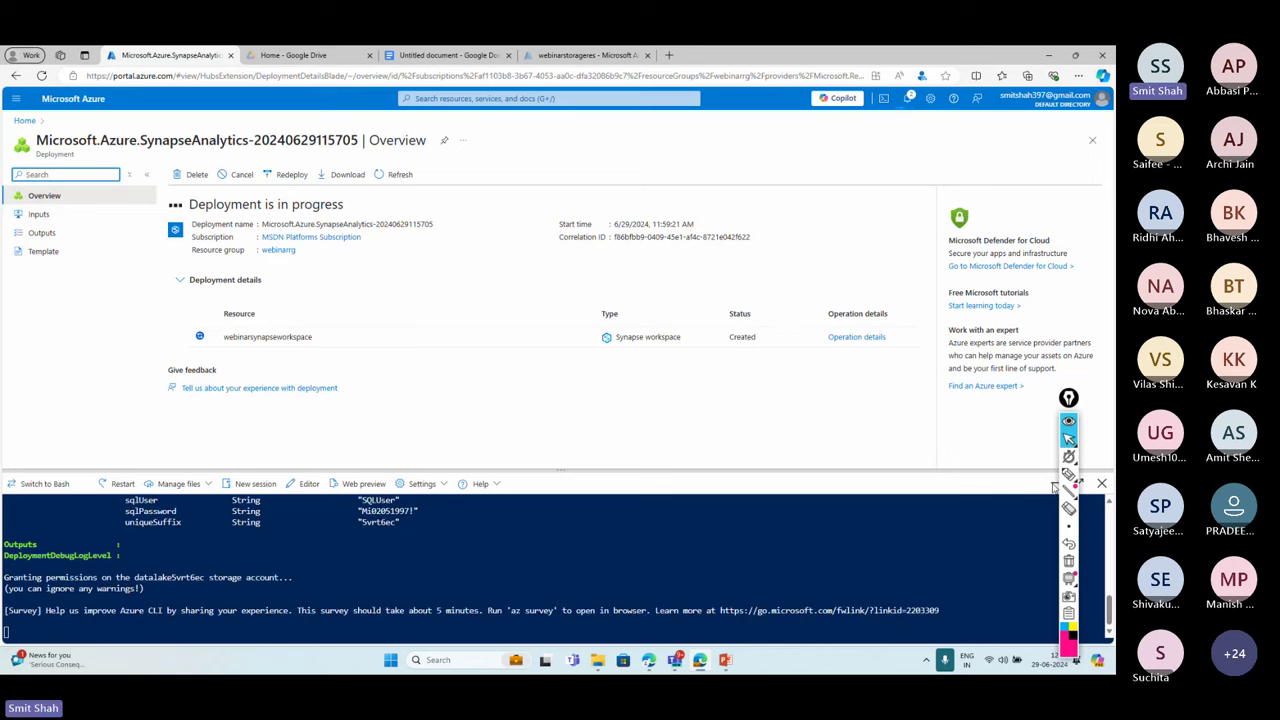
Close the Cloud Shell terminal and confirm the Synapse workspace deployment in webinarrg is complete
{"action": "left_click", "coordinate": [1054, 487]}
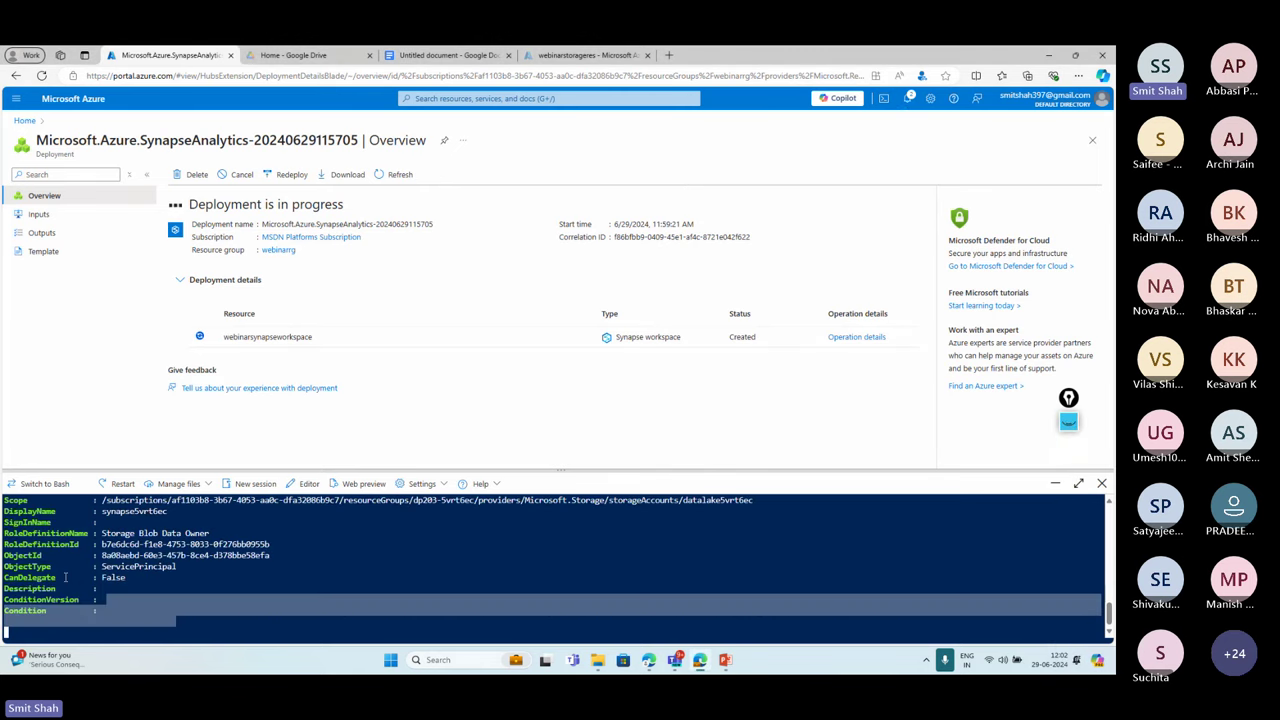
{"action": "left_click", "coordinate": [1055, 484]}
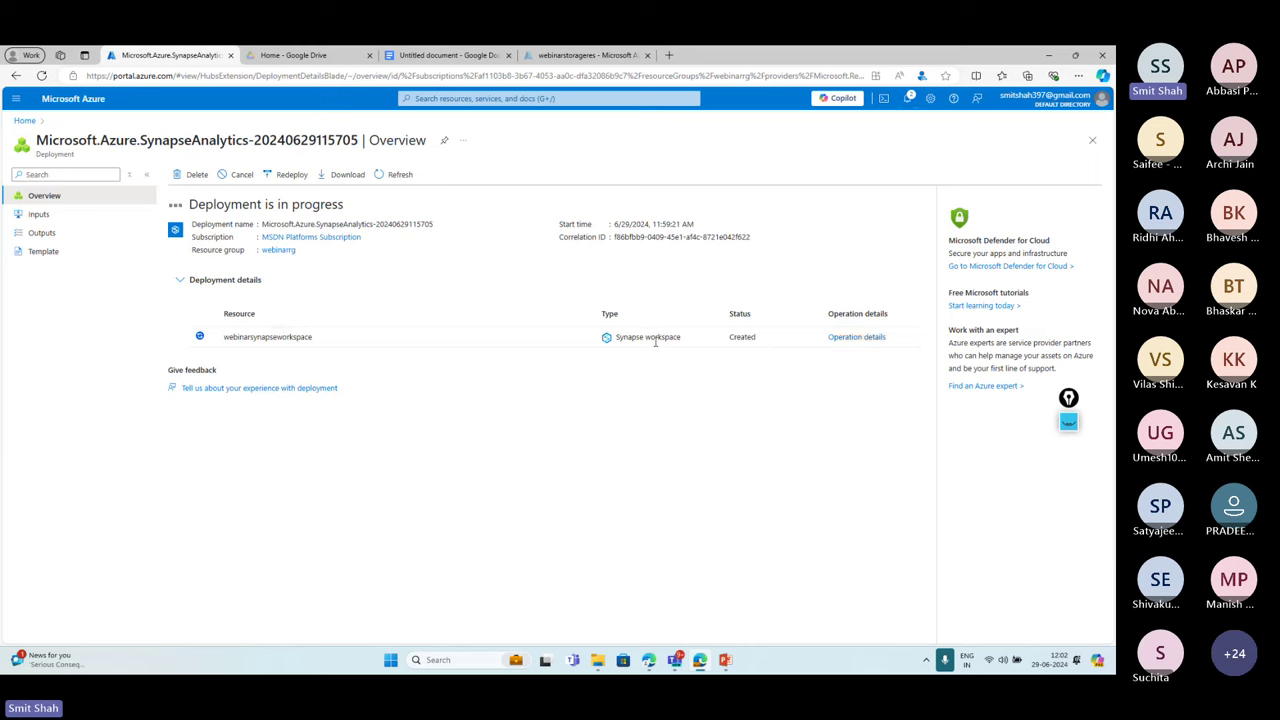
{"action": "double_click", "coordinate": [655, 338]}
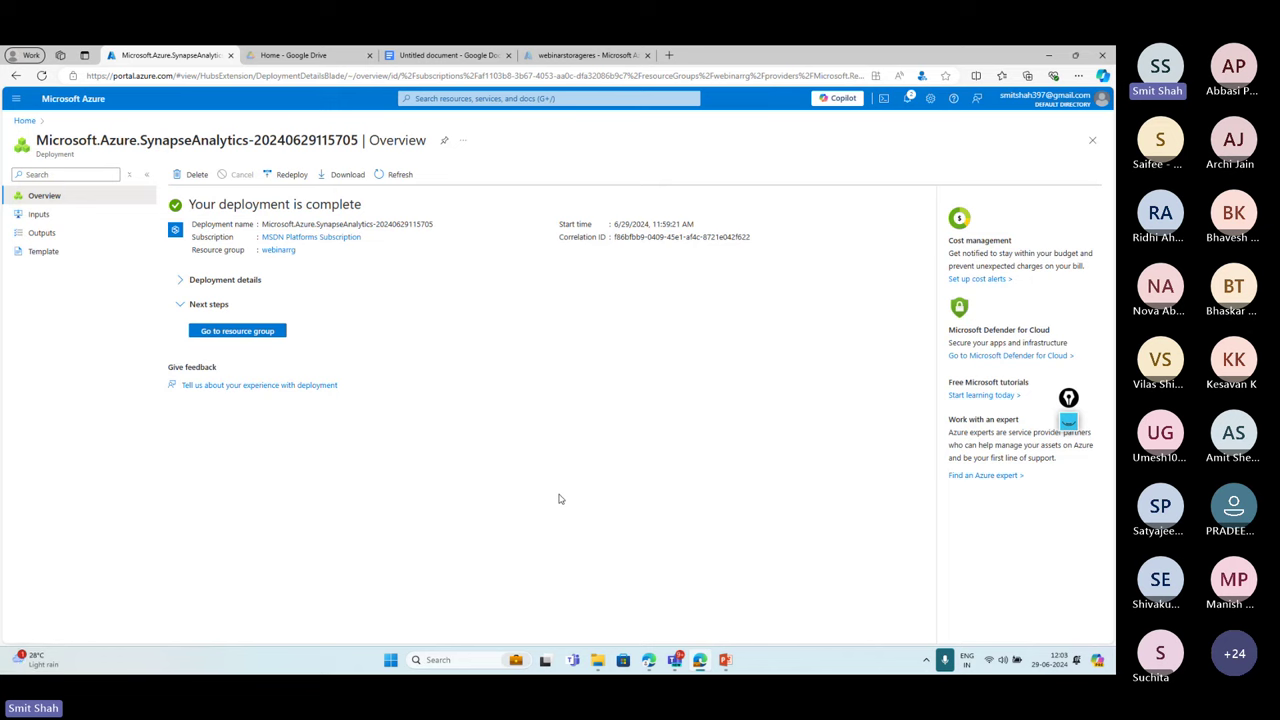
With the pink pen, write Gen1 and Gen2, with an arrow from Gen1 to 'folders (containers)'
{"action": "left_click", "coordinate": [1068, 422]}
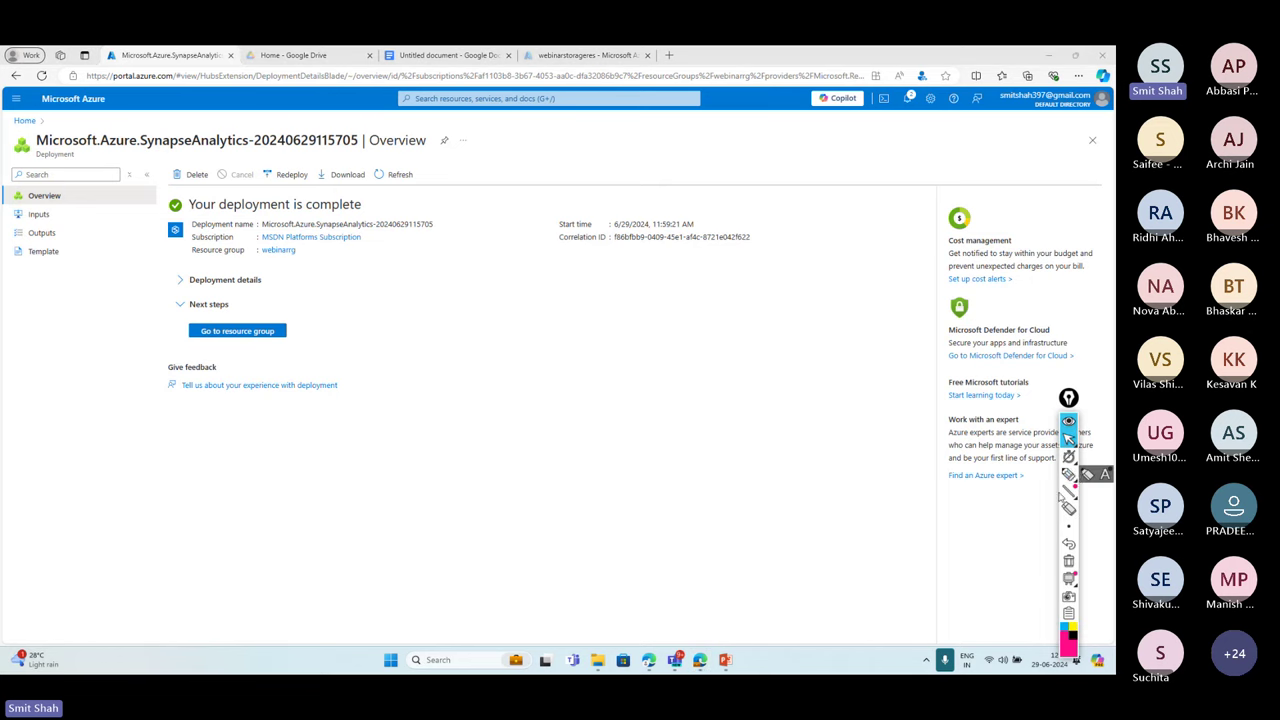
{"action": "left_click", "coordinate": [1068, 474]}
{"action": "mouse_move", "coordinate": [477, 317]}
{"action": "left_mouse_down"}
{"action": "mouse_move", "coordinate": [482, 338]}
{"action": "mouse_move", "coordinate": [511, 341]}
{"action": "left_mouse_up"}
{"action": "left_click_drag", "start_coordinate": [518, 327], "coordinate": [518, 342]}
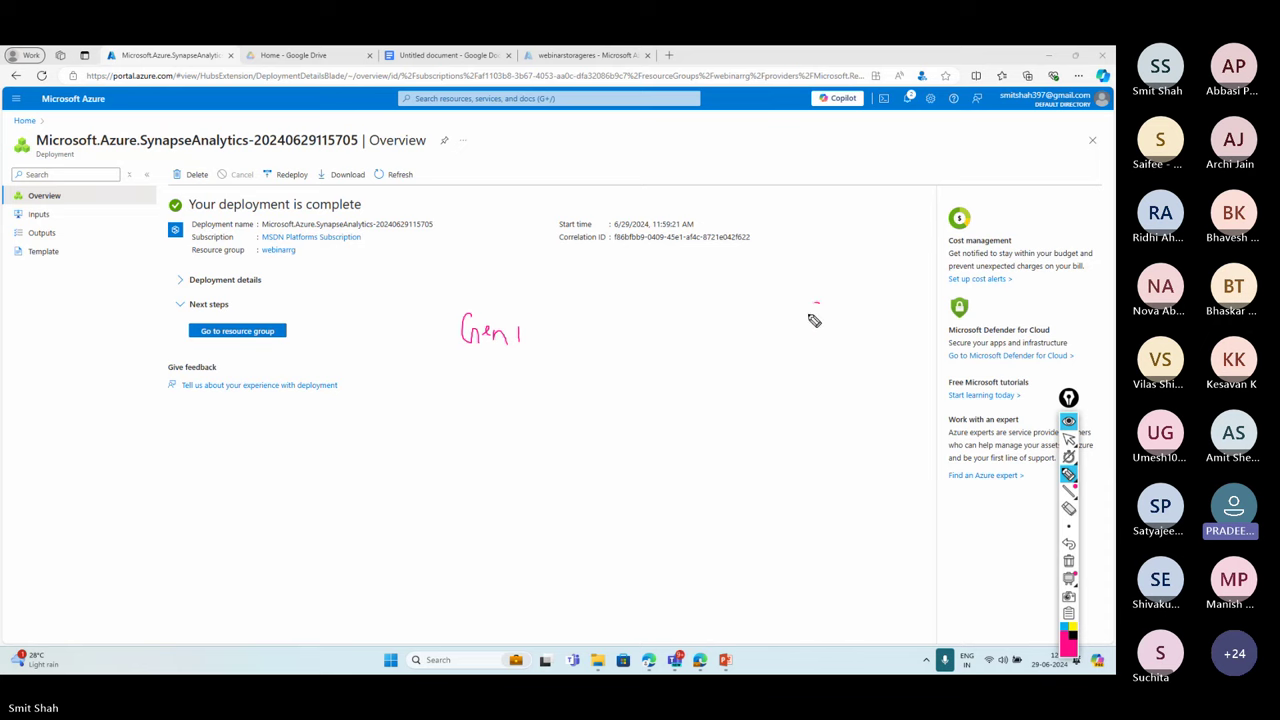
{"action": "left_click_drag", "start_coordinate": [822, 308], "coordinate": [845, 320]}
{"action": "left_click_drag", "start_coordinate": [852, 310], "coordinate": [866, 322]}
{"action": "left_click_drag", "start_coordinate": [868, 308], "coordinate": [889, 322]}
{"action": "mouse_move", "coordinate": [491, 368]}
{"action": "left_mouse_down"}
{"action": "mouse_move", "coordinate": [491, 392]}
{"action": "mouse_move", "coordinate": [480, 390]}
{"action": "mouse_move", "coordinate": [518, 389]}
{"action": "left_mouse_up"}
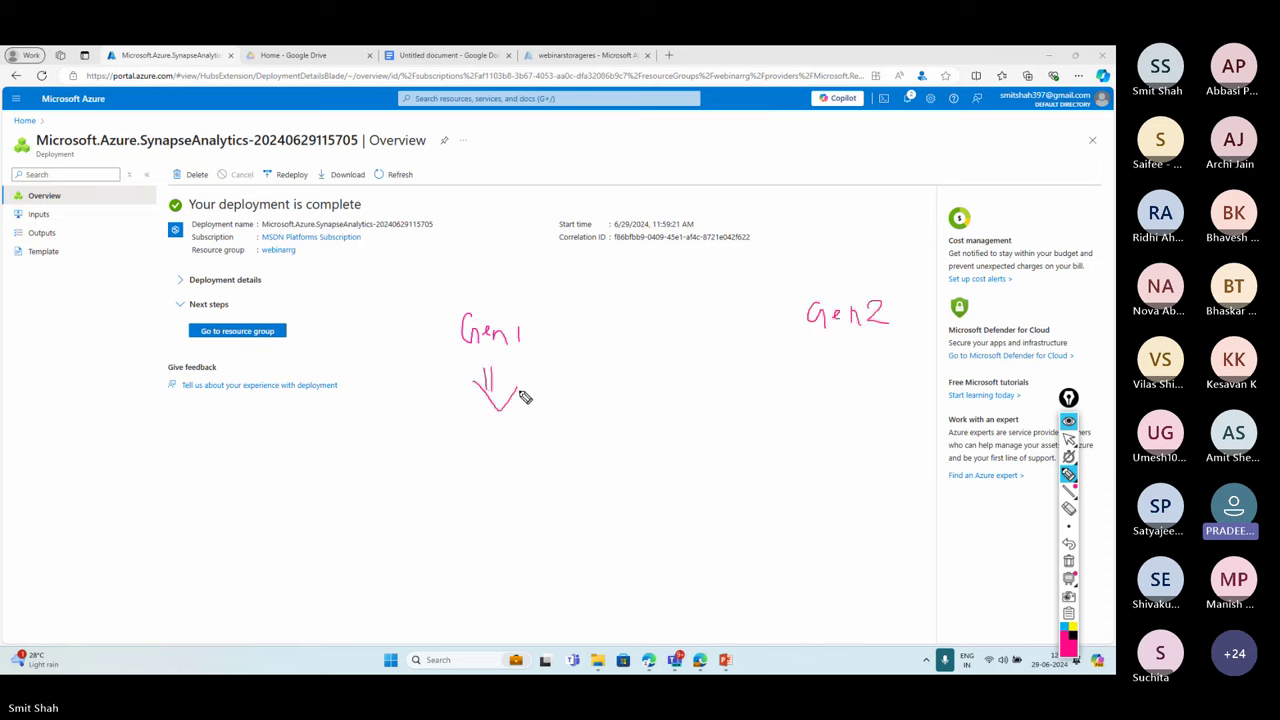
{"action": "mouse_move", "coordinate": [446, 438]}
{"action": "left_mouse_down"}
{"action": "mouse_move", "coordinate": [440, 452]}
{"action": "mouse_move", "coordinate": [464, 456]}
{"action": "mouse_move", "coordinate": [478, 436]}
{"action": "mouse_move", "coordinate": [478, 456]}
{"action": "left_mouse_up"}
{"action": "mouse_move", "coordinate": [482, 448]}
{"action": "left_mouse_down"}
{"action": "mouse_move", "coordinate": [502, 436]}
{"action": "mouse_move", "coordinate": [504, 456]}
{"action": "mouse_move", "coordinate": [524, 454]}
{"action": "mouse_move", "coordinate": [550, 432]}
{"action": "mouse_move", "coordinate": [620, 432]}
{"action": "left_mouse_up"}
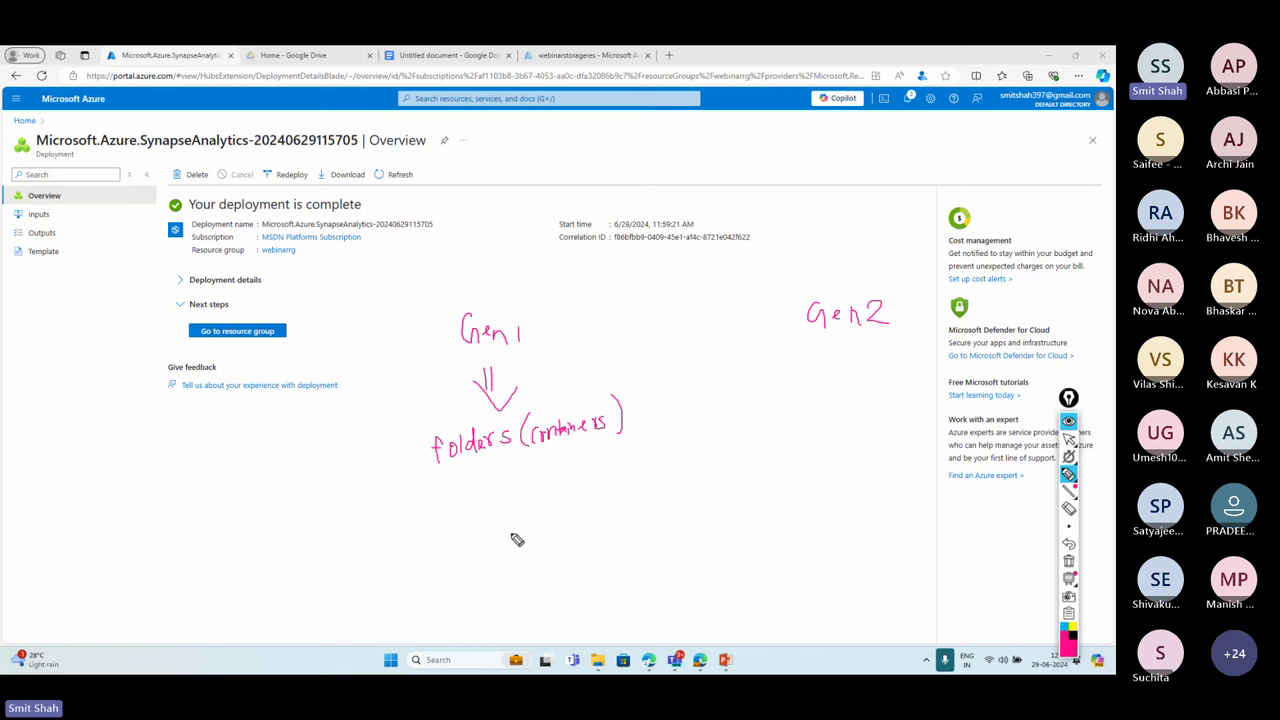
{"action": "mouse_move", "coordinate": [444, 565]}
{"action": "left_mouse_down"}
{"action": "mouse_move", "coordinate": [442, 578]}
{"action": "mouse_move", "coordinate": [478, 563]}
{"action": "mouse_move", "coordinate": [550, 572]}
{"action": "mouse_move", "coordinate": [641, 556]}
{"action": "left_mouse_up"}
{"action": "left_click_drag", "start_coordinate": [644, 542], "coordinate": [646, 566]}
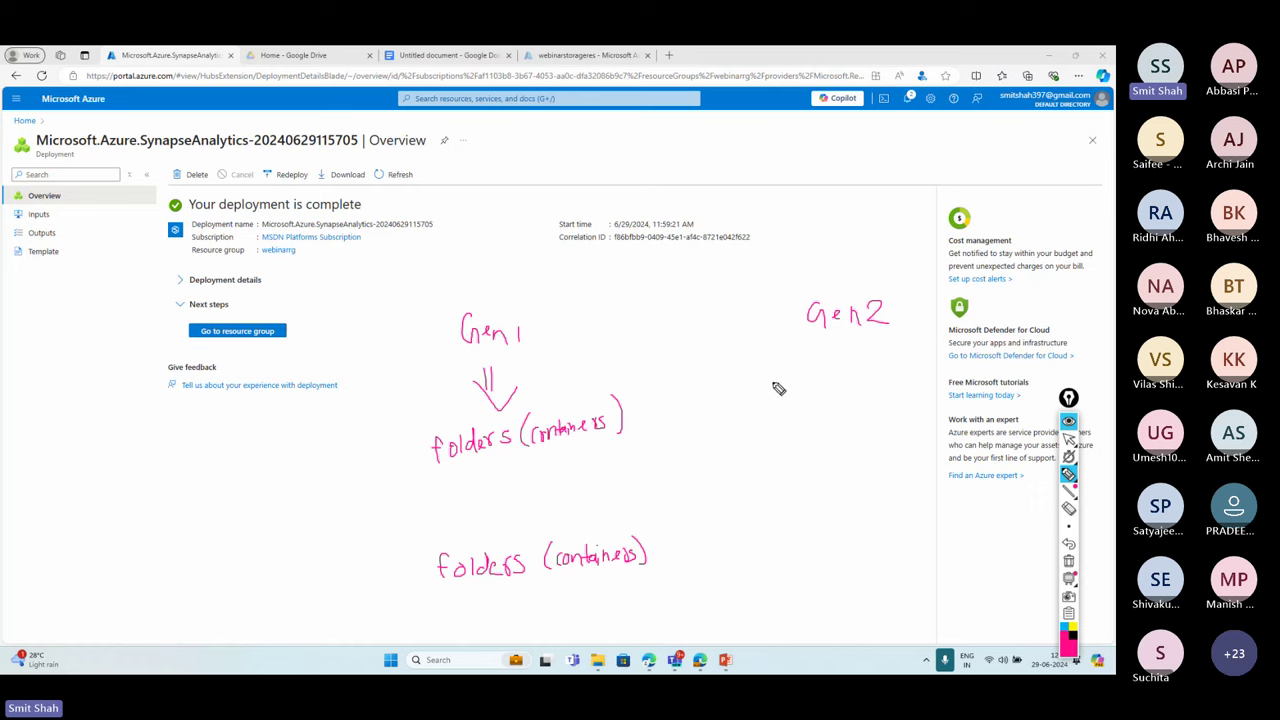
Sketch Gen2's hierarchy: folders (containers), then subfolders, nested subfolders and files
{"action": "mouse_move", "coordinate": [845, 330]}
{"action": "left_mouse_down"}
{"action": "mouse_move", "coordinate": [842, 350]}
{"action": "mouse_move", "coordinate": [860, 340]}
{"action": "left_mouse_up"}
{"action": "mouse_move", "coordinate": [785, 383]}
{"action": "left_mouse_down"}
{"action": "mouse_move", "coordinate": [766, 395]}
{"action": "mouse_move", "coordinate": [912, 386]}
{"action": "left_mouse_up"}
{"action": "left_click_drag", "start_coordinate": [948, 375], "coordinate": [1003, 369]}
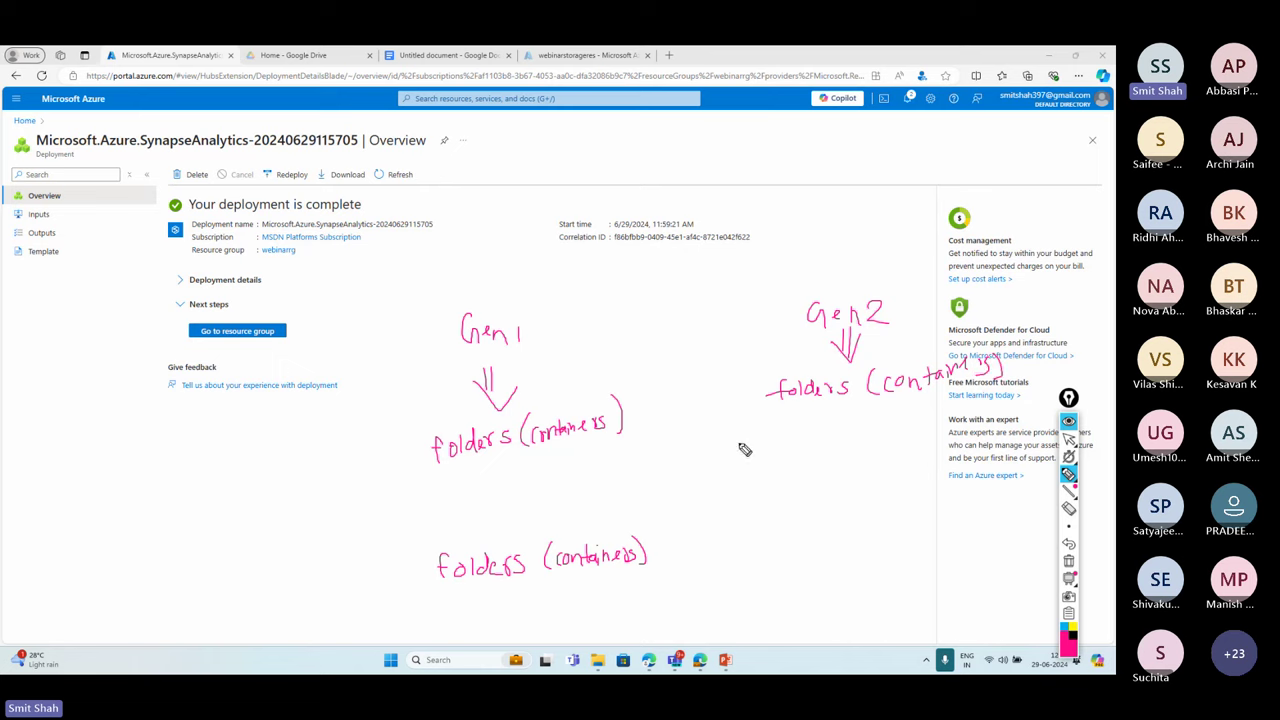
{"action": "mouse_move", "coordinate": [786, 409]}
{"action": "left_mouse_down"}
{"action": "mouse_move", "coordinate": [813, 436]}
{"action": "mouse_move", "coordinate": [911, 425]}
{"action": "left_mouse_up"}
{"action": "mouse_move", "coordinate": [840, 446]}
{"action": "left_mouse_down"}
{"action": "mouse_move", "coordinate": [915, 455]}
{"action": "mouse_move", "coordinate": [953, 433]}
{"action": "left_mouse_up"}
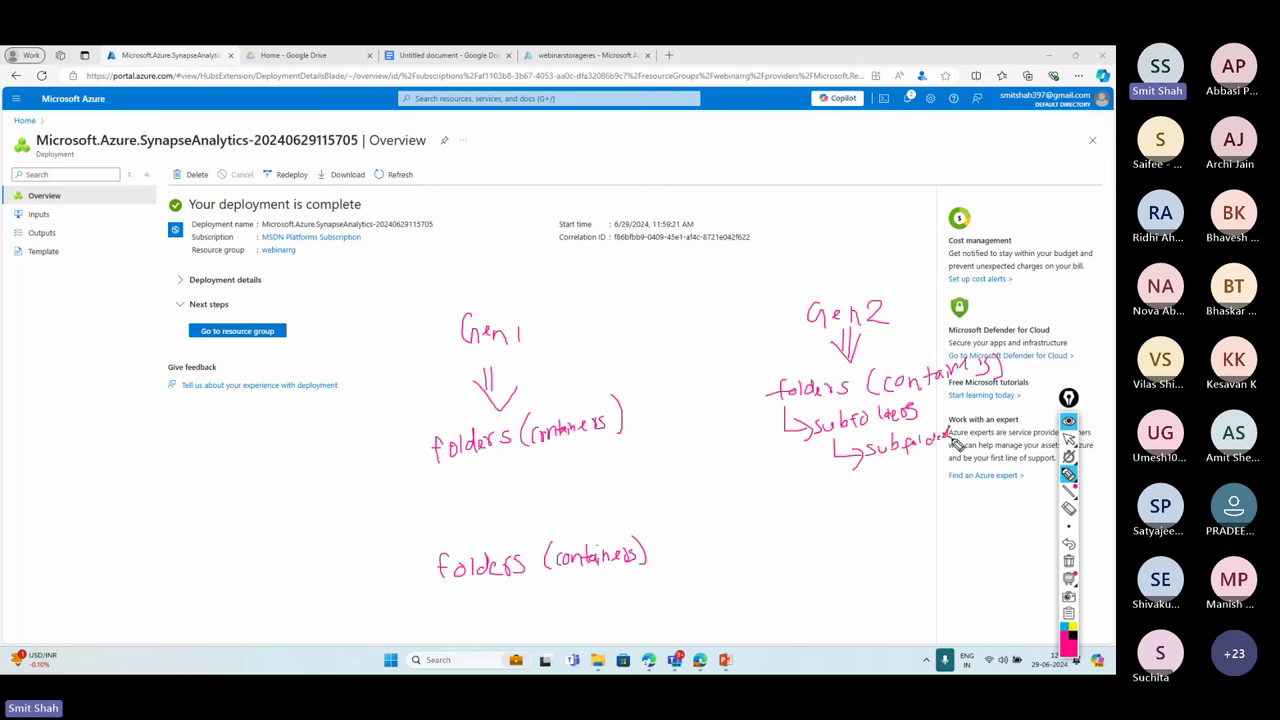
{"action": "left_click_drag", "start_coordinate": [886, 470], "coordinate": [946, 466]}
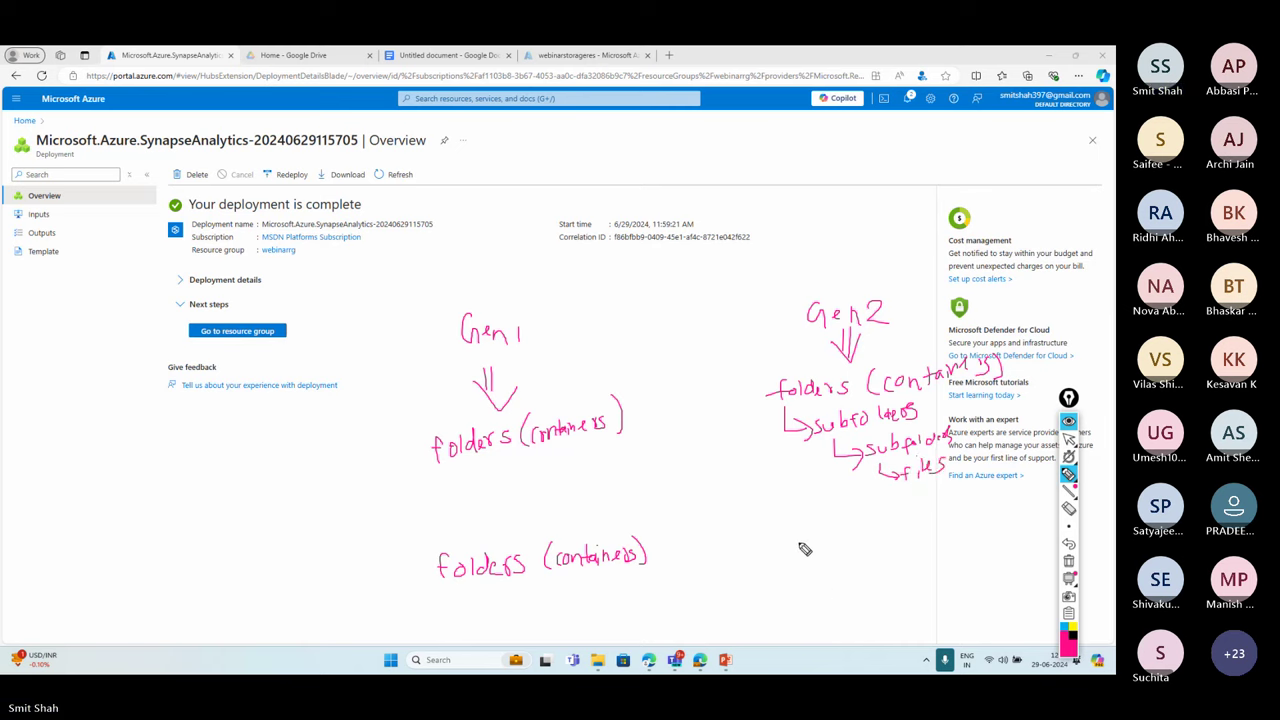
Add a lower folders, subfolders and files note, then undo the stray circle around Gen1
{"action": "mouse_move", "coordinate": [793, 527]}
{"action": "left_mouse_down"}
{"action": "mouse_move", "coordinate": [838, 540]}
{"action": "mouse_move", "coordinate": [922, 532]}
{"action": "mouse_move", "coordinate": [930, 552]}
{"action": "left_mouse_up"}
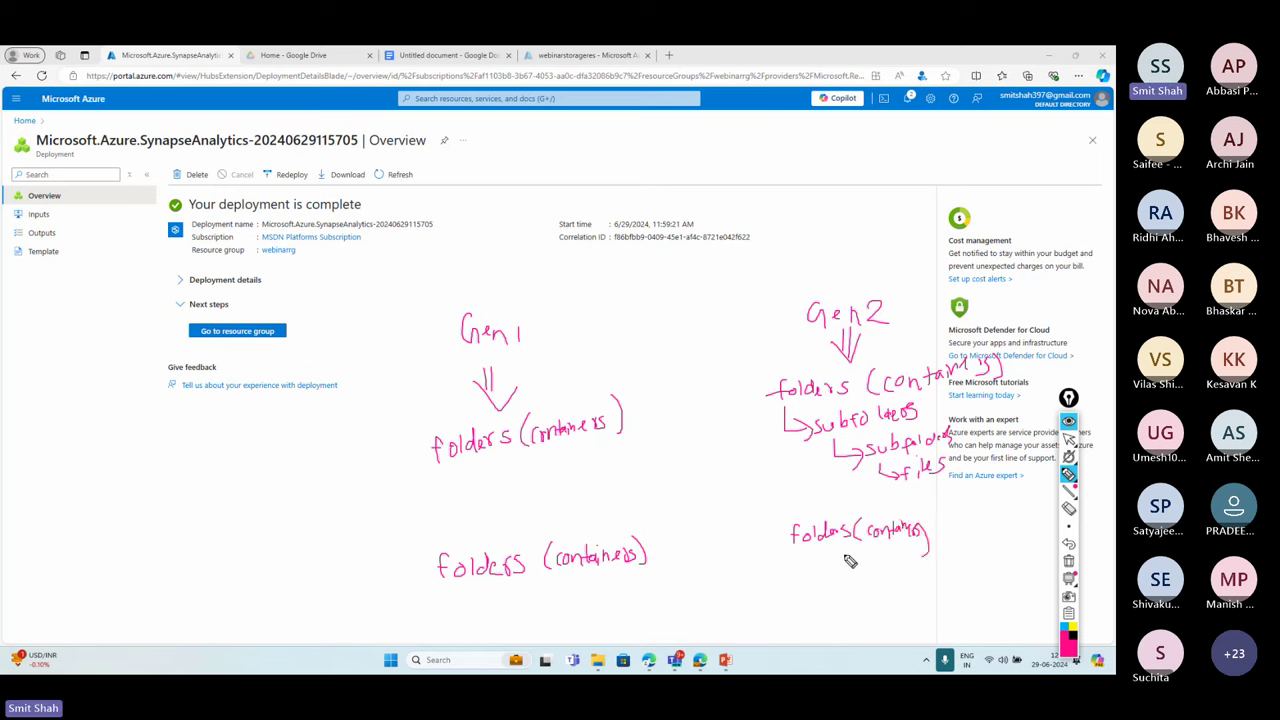
{"action": "mouse_move", "coordinate": [797, 556]}
{"action": "left_mouse_down"}
{"action": "mouse_move", "coordinate": [857, 582]}
{"action": "mouse_move", "coordinate": [912, 562]}
{"action": "left_mouse_up"}
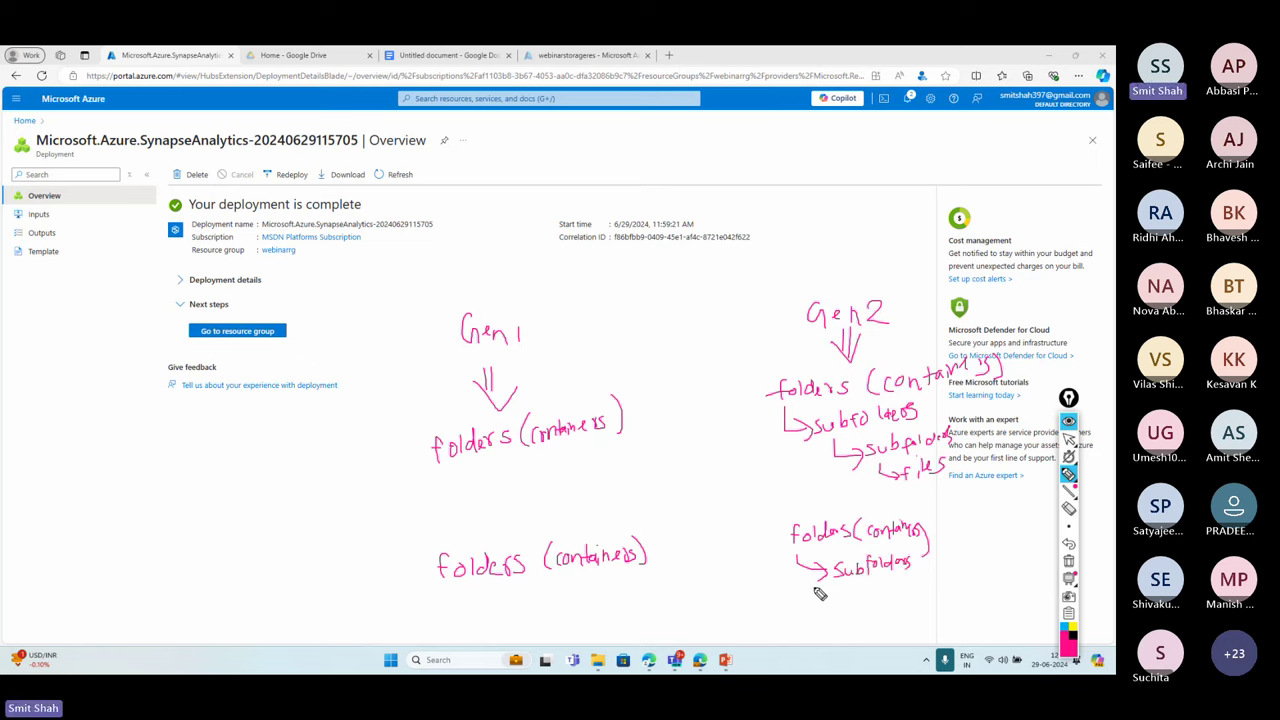
{"action": "left_click_drag", "start_coordinate": [818, 581], "coordinate": [832, 597]}
{"action": "left_click_drag", "start_coordinate": [838, 600], "coordinate": [891, 591]}
{"action": "mouse_move", "coordinate": [640, 410]}
{"action": "left_mouse_down"}
{"action": "mouse_move", "coordinate": [490, 575]}
{"action": "mouse_move", "coordinate": [630, 412]}
{"action": "left_mouse_up"}
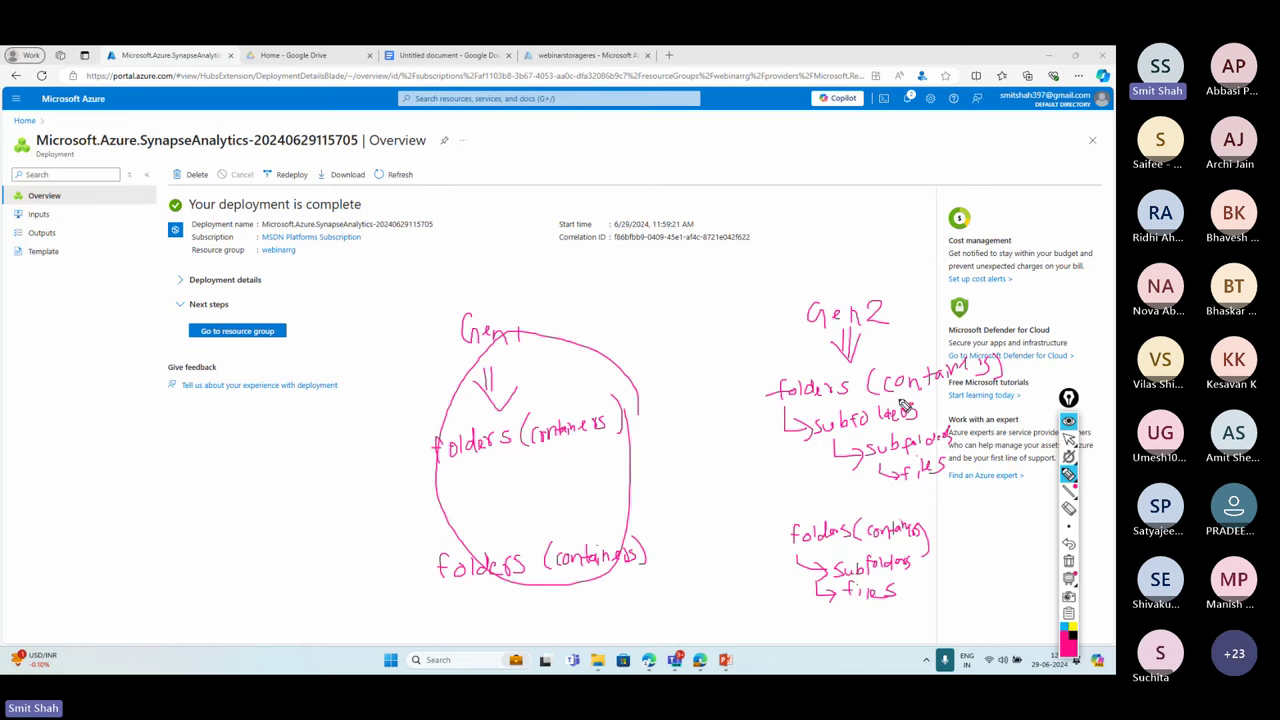
{"action": "key", "text": "ctrl+z"}
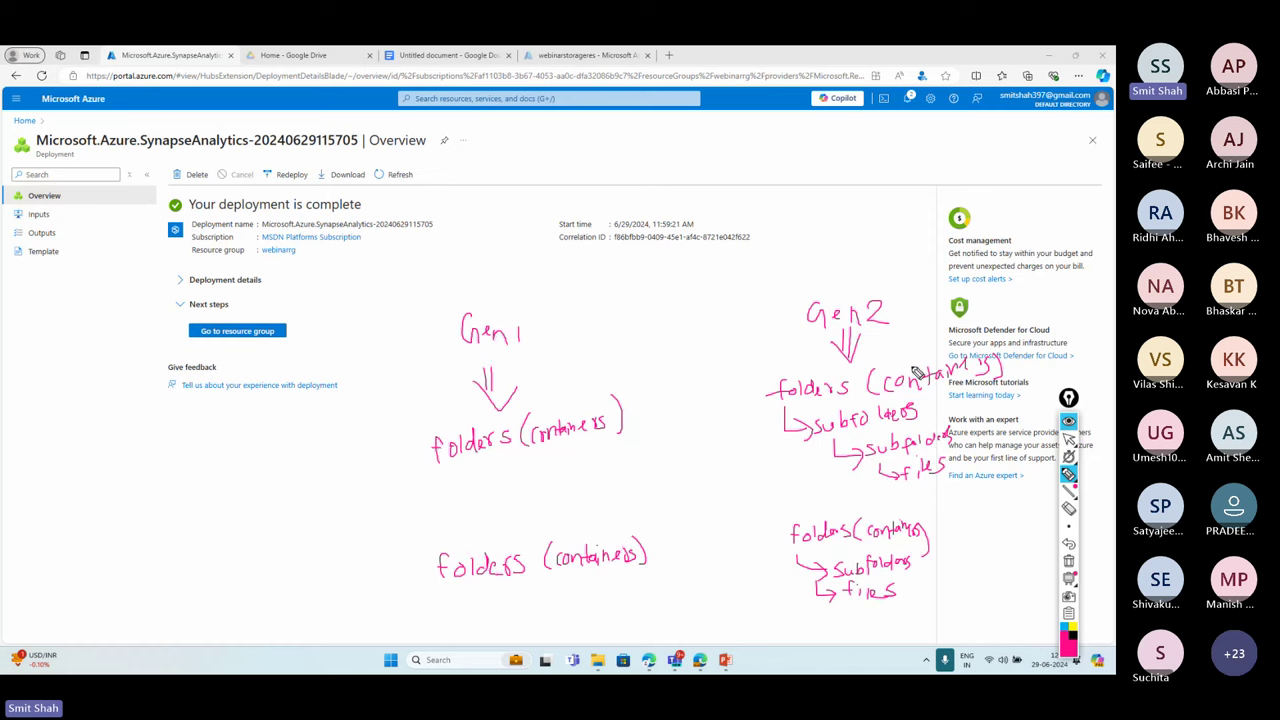
{"action": "key", "text": "Escape"}
Erase the ink notes, then open resource group webinarrg and its webinarsynapseworkspace workspace
{"action": "left_click", "coordinate": [1071, 562]}
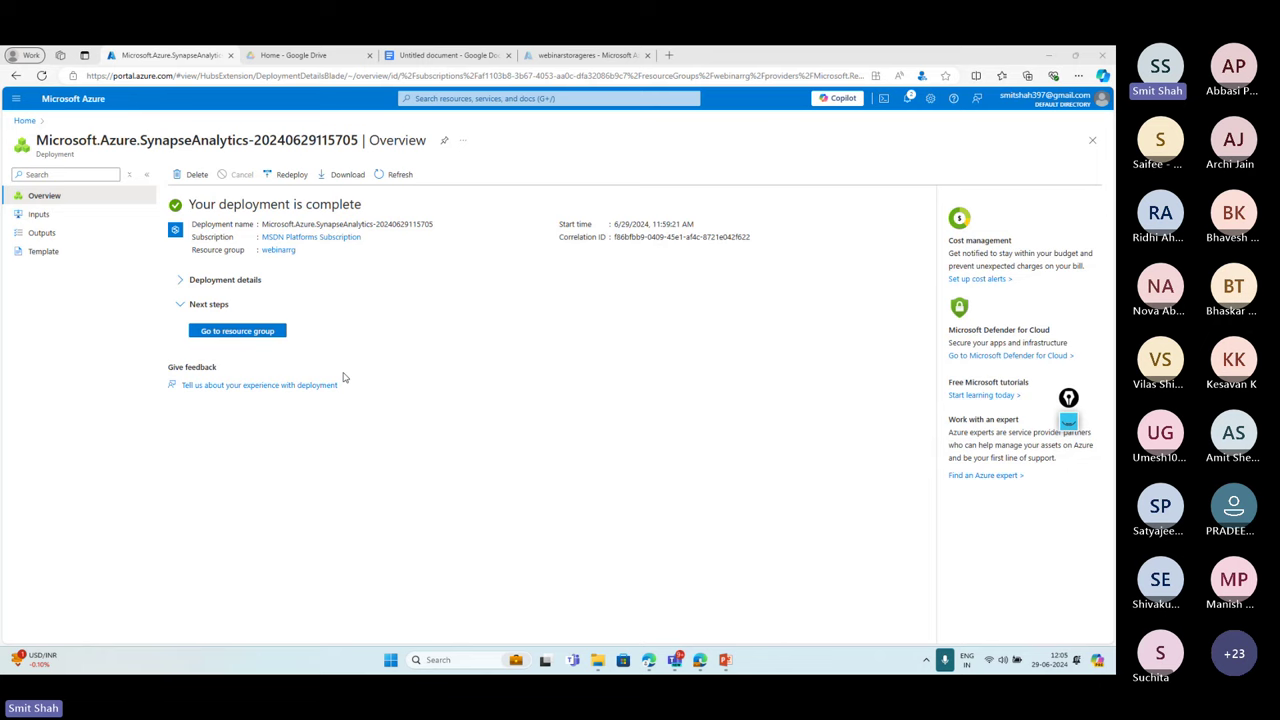
{"action": "left_click", "coordinate": [236, 335]}
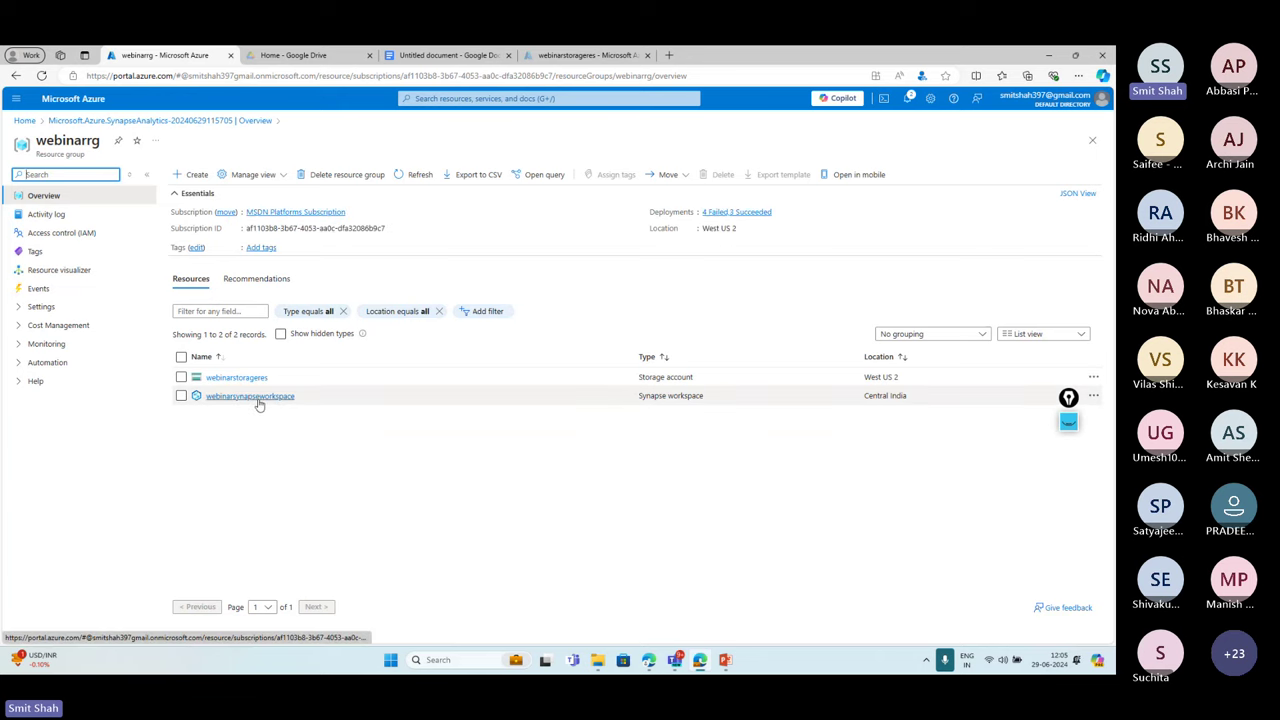
{"action": "left_click", "coordinate": [243, 398]}
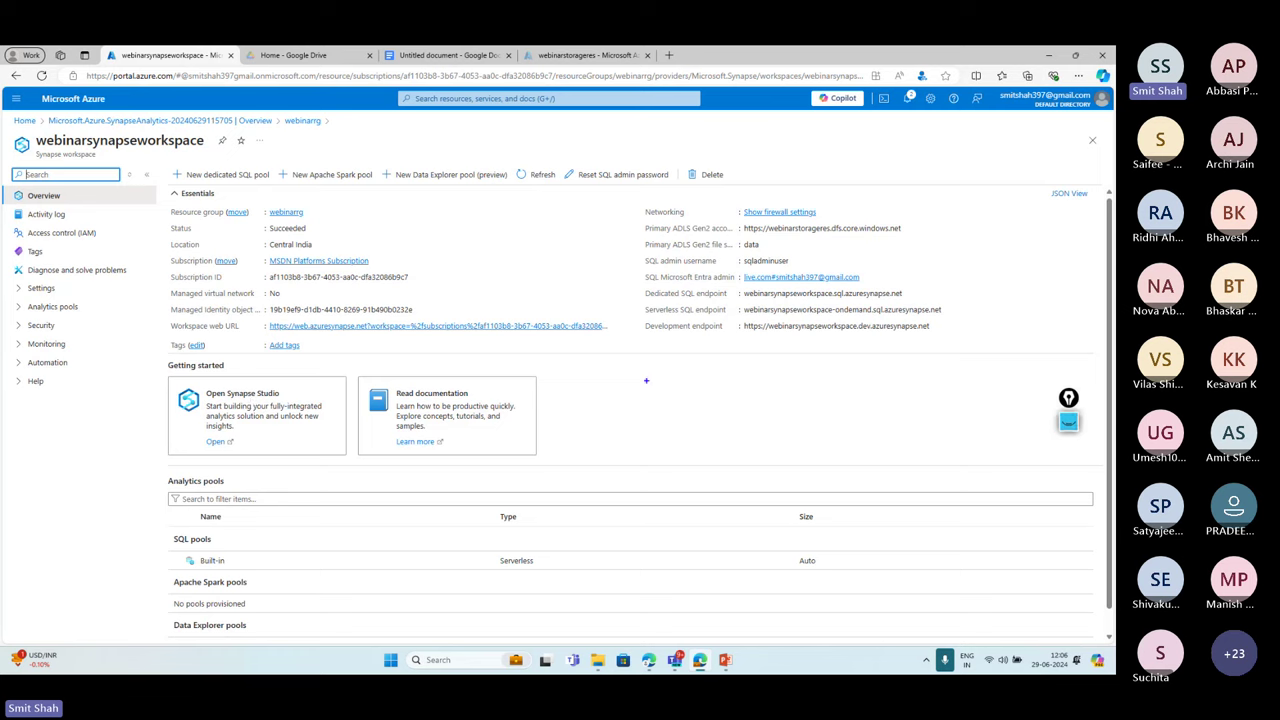
Ink 'Store', 'analyse' and 'transform' across the overview, with an arrow from Store down to 'Storage'
{"action": "mouse_move", "coordinate": [646, 381]}
{"action": "left_mouse_down"}
{"action": "mouse_move", "coordinate": [627, 412]}
{"action": "mouse_move", "coordinate": [664, 410]}
{"action": "left_mouse_up"}
{"action": "left_click_drag", "start_coordinate": [654, 391], "coordinate": [723, 379]}
{"action": "mouse_move", "coordinate": [807, 383]}
{"action": "left_mouse_down"}
{"action": "mouse_move", "coordinate": [798, 392]}
{"action": "mouse_move", "coordinate": [852, 394]}
{"action": "mouse_move", "coordinate": [865, 368]}
{"action": "mouse_move", "coordinate": [880, 392]}
{"action": "mouse_move", "coordinate": [894, 386]}
{"action": "left_mouse_up"}
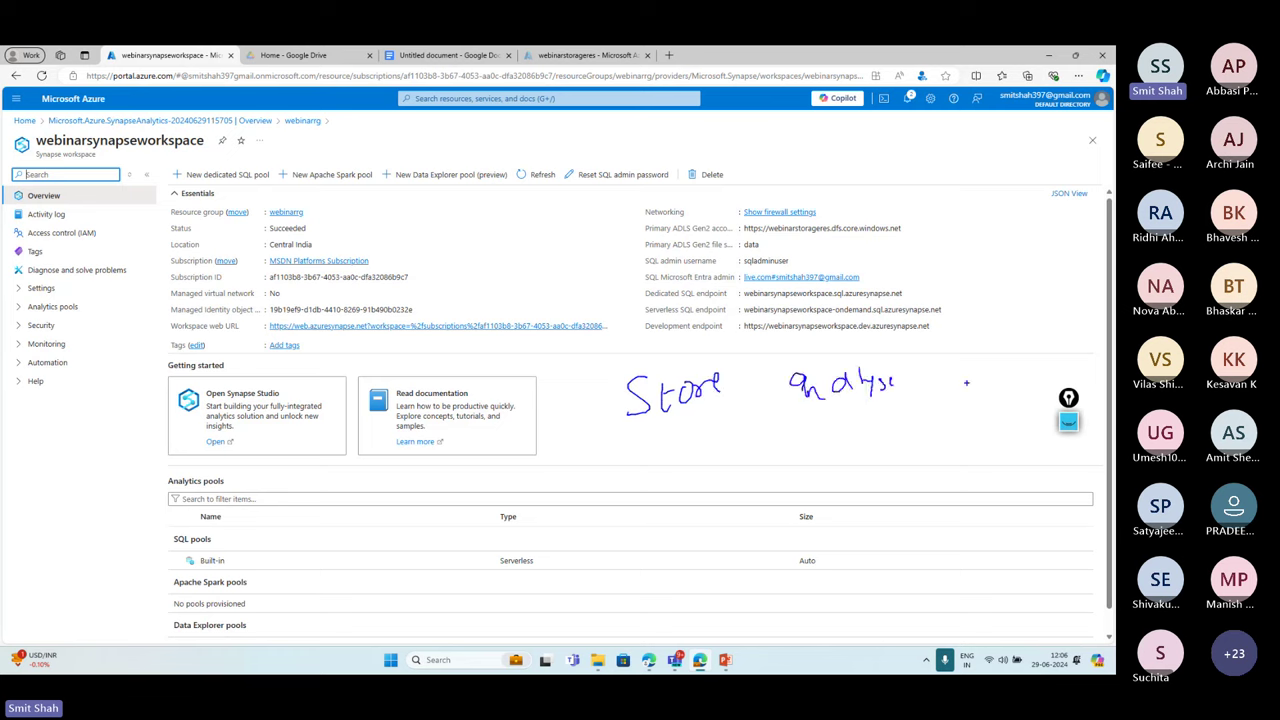
{"action": "mouse_move", "coordinate": [968, 360]}
{"action": "left_mouse_down"}
{"action": "mouse_move", "coordinate": [984, 374]}
{"action": "mouse_move", "coordinate": [1004, 356]}
{"action": "mouse_move", "coordinate": [1072, 352]}
{"action": "left_mouse_up"}
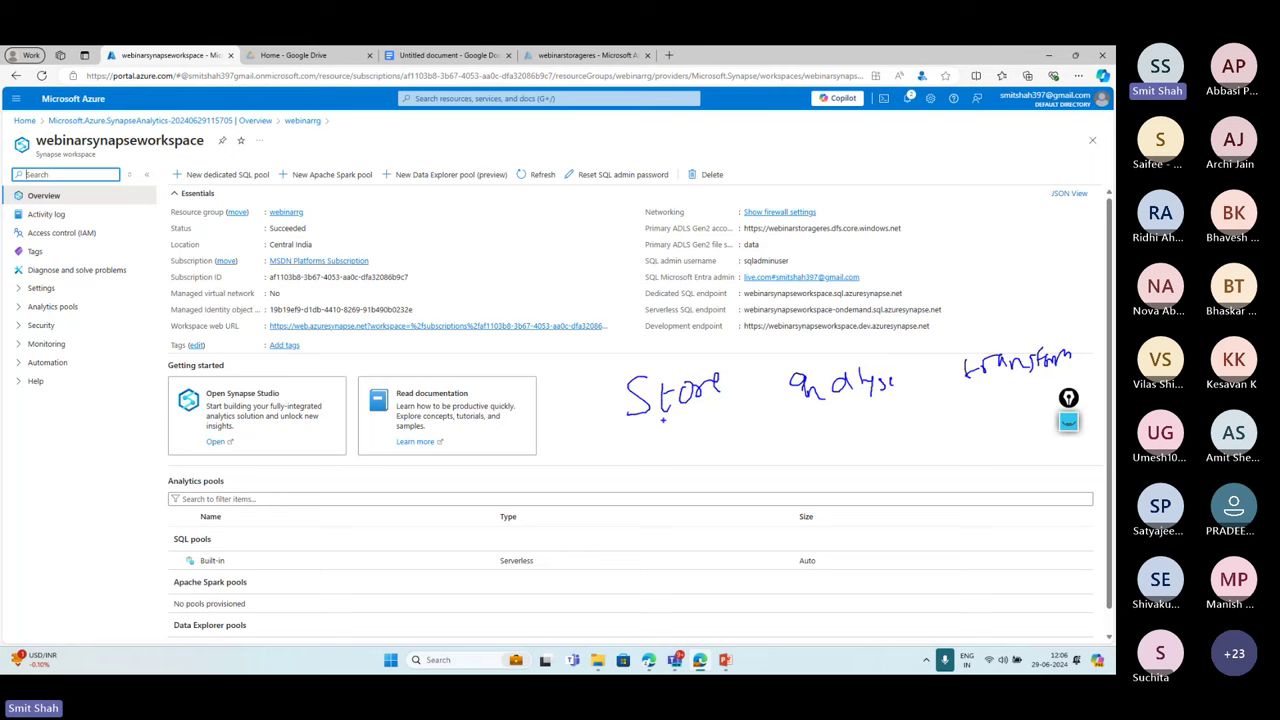
{"action": "left_click_drag", "start_coordinate": [663, 426], "coordinate": [663, 462]}
{"action": "left_click_drag", "start_coordinate": [652, 440], "coordinate": [686, 436]}
{"action": "left_click_drag", "start_coordinate": [644, 494], "coordinate": [636, 520]}
{"action": "mouse_move", "coordinate": [663, 496]}
{"action": "left_mouse_down"}
{"action": "mouse_move", "coordinate": [663, 516]}
{"action": "mouse_move", "coordinate": [692, 496]}
{"action": "mouse_move", "coordinate": [718, 516]}
{"action": "mouse_move", "coordinate": [738, 508]}
{"action": "left_mouse_up"}
Write 'Synapse' and draw arrows from it to Store, analyse and transform, undoing stray marks
{"action": "mouse_move", "coordinate": [786, 242]}
{"action": "left_mouse_down"}
{"action": "mouse_move", "coordinate": [772, 256]}
{"action": "mouse_move", "coordinate": [788, 268]}
{"action": "left_mouse_up"}
{"action": "left_click_drag", "start_coordinate": [780, 258], "coordinate": [814, 256]}
{"action": "mouse_move", "coordinate": [820, 254]}
{"action": "left_mouse_down"}
{"action": "mouse_move", "coordinate": [812, 286]}
{"action": "mouse_move", "coordinate": [846, 250]}
{"action": "mouse_move", "coordinate": [895, 246]}
{"action": "left_mouse_up"}
{"action": "mouse_move", "coordinate": [794, 277]}
{"action": "left_mouse_down"}
{"action": "mouse_move", "coordinate": [665, 351]}
{"action": "mouse_move", "coordinate": [749, 345]}
{"action": "left_mouse_up"}
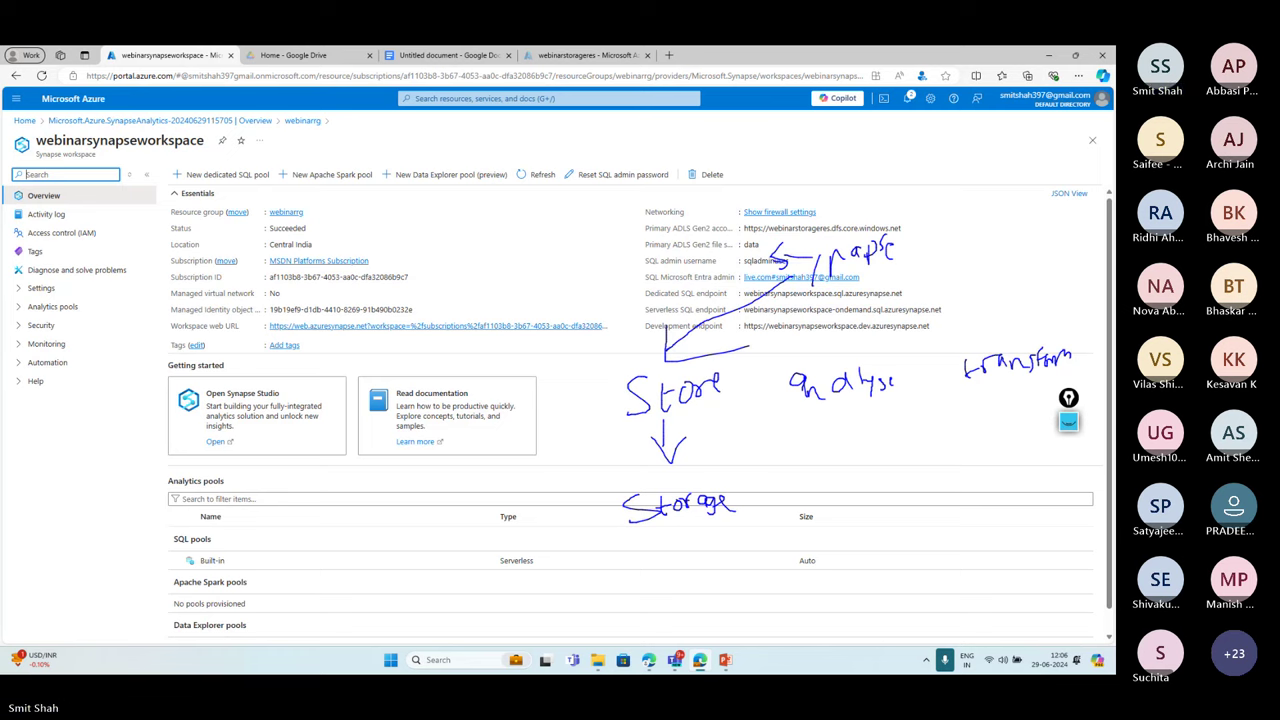
{"action": "mouse_move", "coordinate": [745, 478]}
{"action": "left_mouse_down"}
{"action": "mouse_move", "coordinate": [572, 512]}
{"action": "mouse_move", "coordinate": [745, 470]}
{"action": "left_mouse_up"}
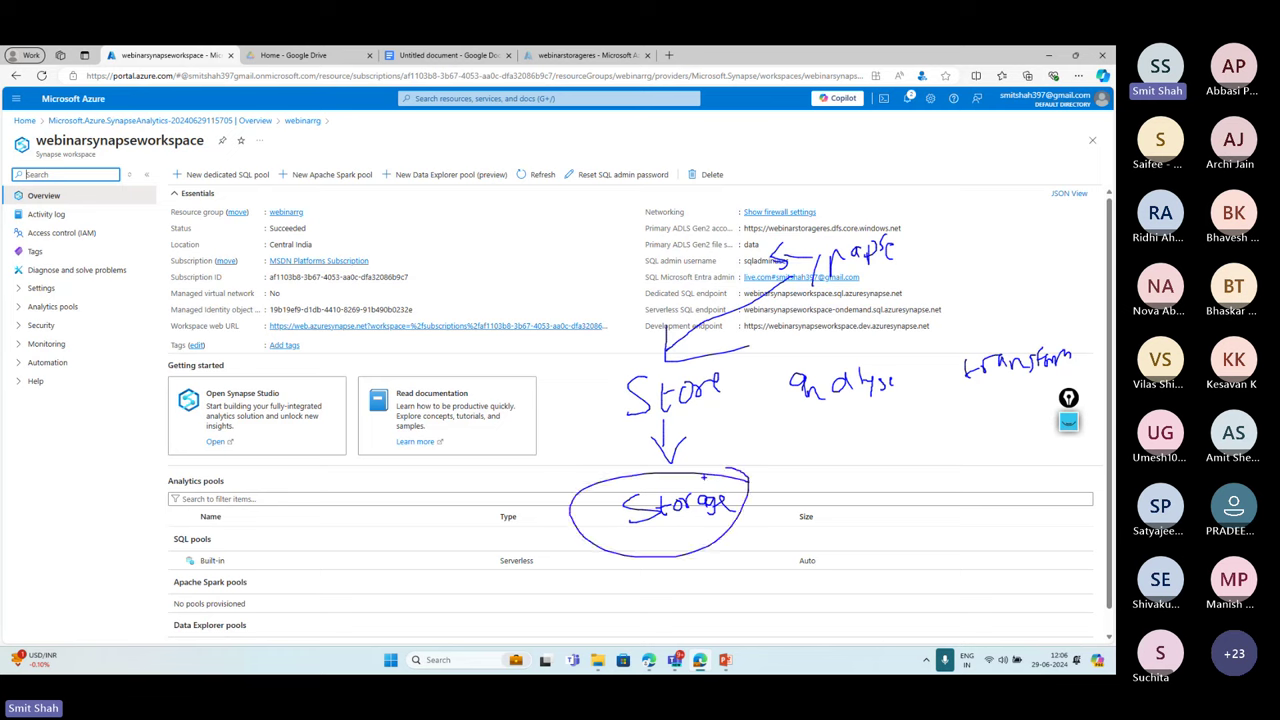
{"action": "key", "text": "ctrl+z"}
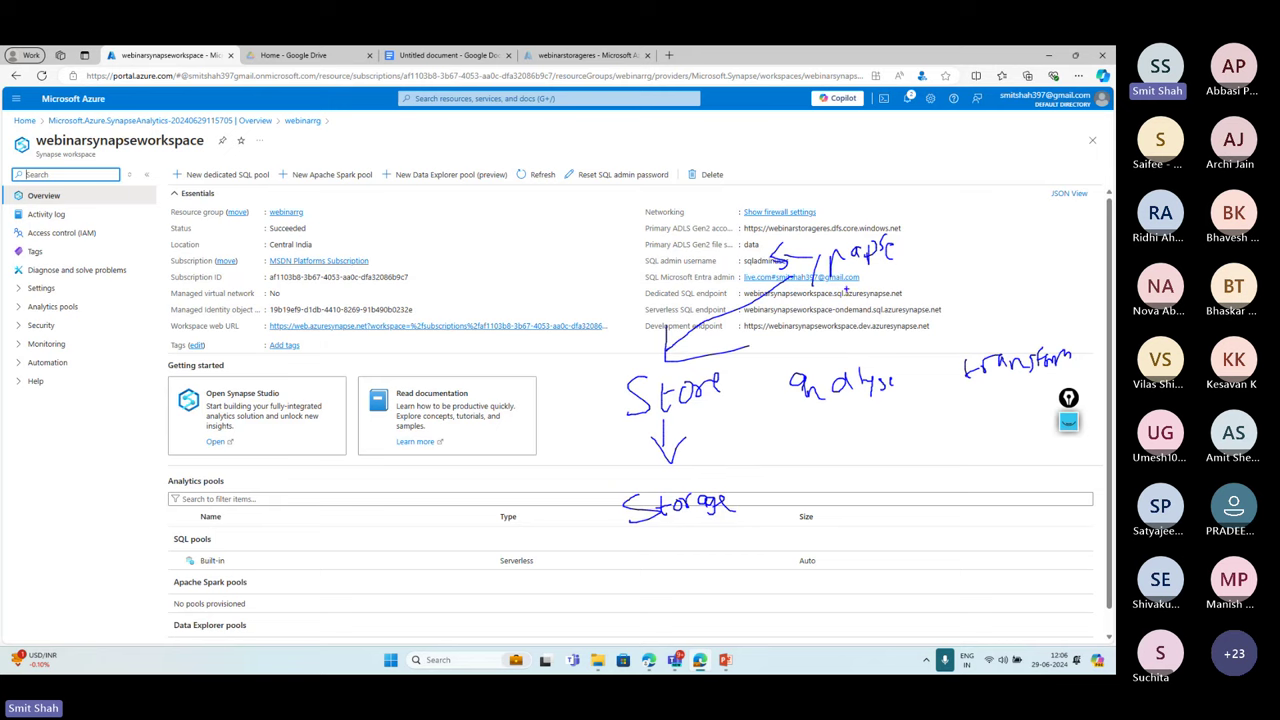
{"action": "mouse_move", "coordinate": [847, 289]}
{"action": "left_mouse_down"}
{"action": "mouse_move", "coordinate": [849, 342]}
{"action": "mouse_move", "coordinate": [864, 334]}
{"action": "left_mouse_up"}
{"action": "mouse_move", "coordinate": [938, 278]}
{"action": "left_mouse_down"}
{"action": "mouse_move", "coordinate": [1002, 332]}
{"action": "mouse_move", "coordinate": [984, 338]}
{"action": "left_mouse_up"}
{"action": "key", "text": "ctrl+z"}
{"action": "key", "text": "ctrl+z"}
{"action": "key", "text": "ctrl+z"}
{"action": "key", "text": "ctrl+z"}
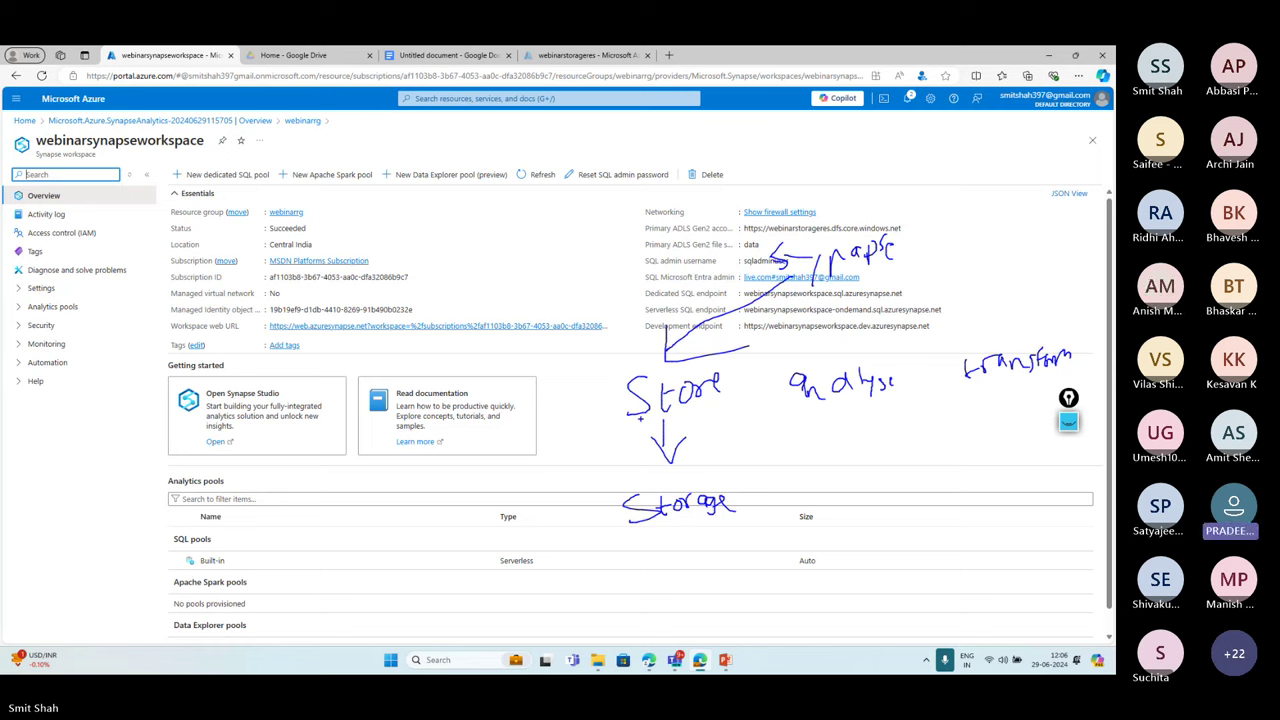
Complete the 'Storage account resource' and 'synapse resource' labels, then clear all the ink
{"action": "mouse_move", "coordinate": [656, 546]}
{"action": "left_mouse_down"}
{"action": "mouse_move", "coordinate": [686, 556]}
{"action": "mouse_move", "coordinate": [703, 541]}
{"action": "left_mouse_up"}
{"action": "left_click_drag", "start_coordinate": [716, 538], "coordinate": [764, 532]}
{"action": "mouse_move", "coordinate": [672, 576]}
{"action": "left_mouse_down"}
{"action": "mouse_move", "coordinate": [686, 584]}
{"action": "mouse_move", "coordinate": [716, 568]}
{"action": "left_mouse_up"}
{"action": "left_click_drag", "start_coordinate": [722, 572], "coordinate": [768, 552]}
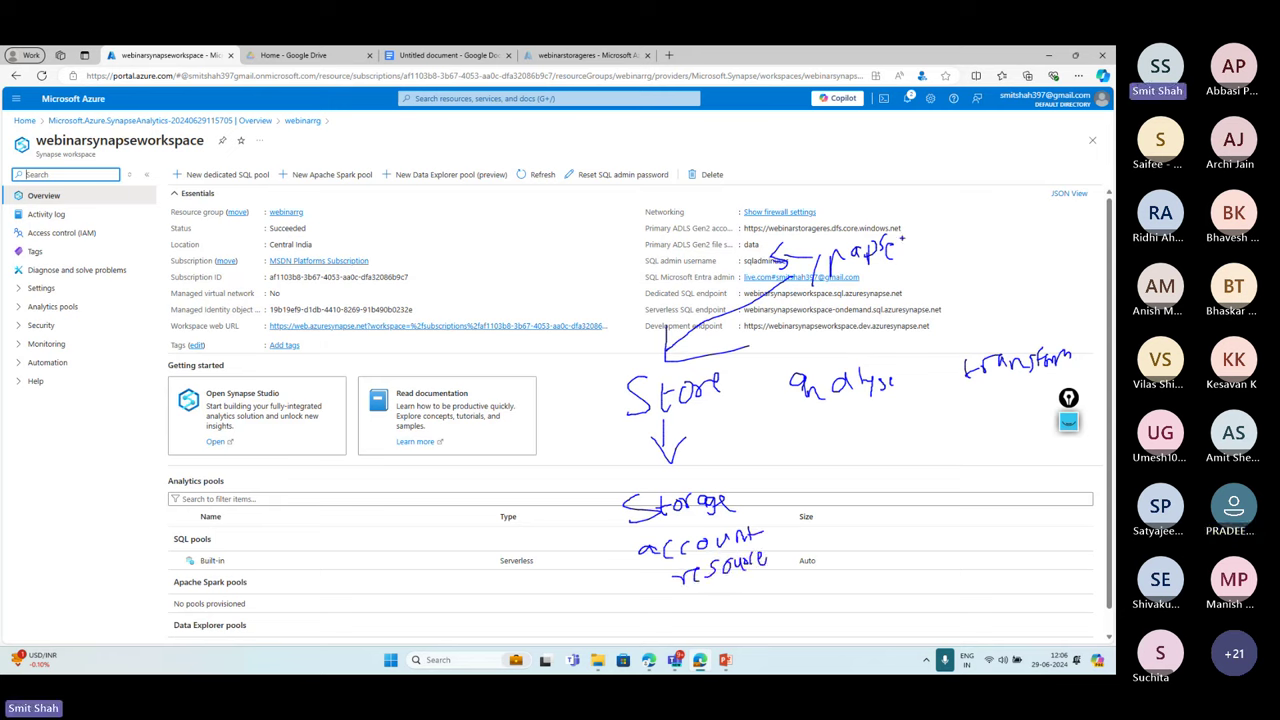
{"action": "mouse_move", "coordinate": [832, 296]}
{"action": "left_mouse_down"}
{"action": "mouse_move", "coordinate": [846, 284]}
{"action": "mouse_move", "coordinate": [868, 296]}
{"action": "mouse_move", "coordinate": [926, 288]}
{"action": "left_mouse_up"}
{"action": "left_click_drag", "start_coordinate": [942, 280], "coordinate": [954, 272]}
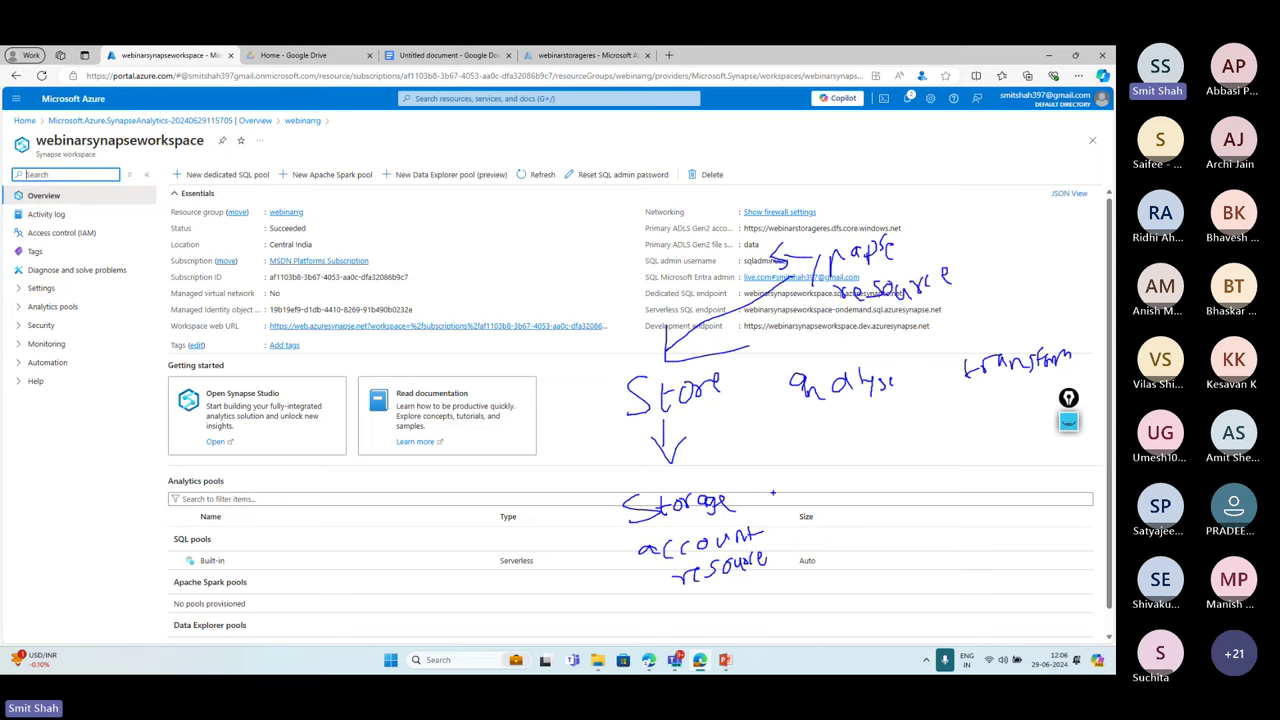
{"action": "mouse_move", "coordinate": [772, 492]}
{"action": "left_mouse_down"}
{"action": "mouse_move", "coordinate": [726, 478]}
{"action": "mouse_move", "coordinate": [590, 515]}
{"action": "mouse_move", "coordinate": [787, 588]}
{"action": "mouse_move", "coordinate": [758, 517]}
{"action": "left_mouse_up"}
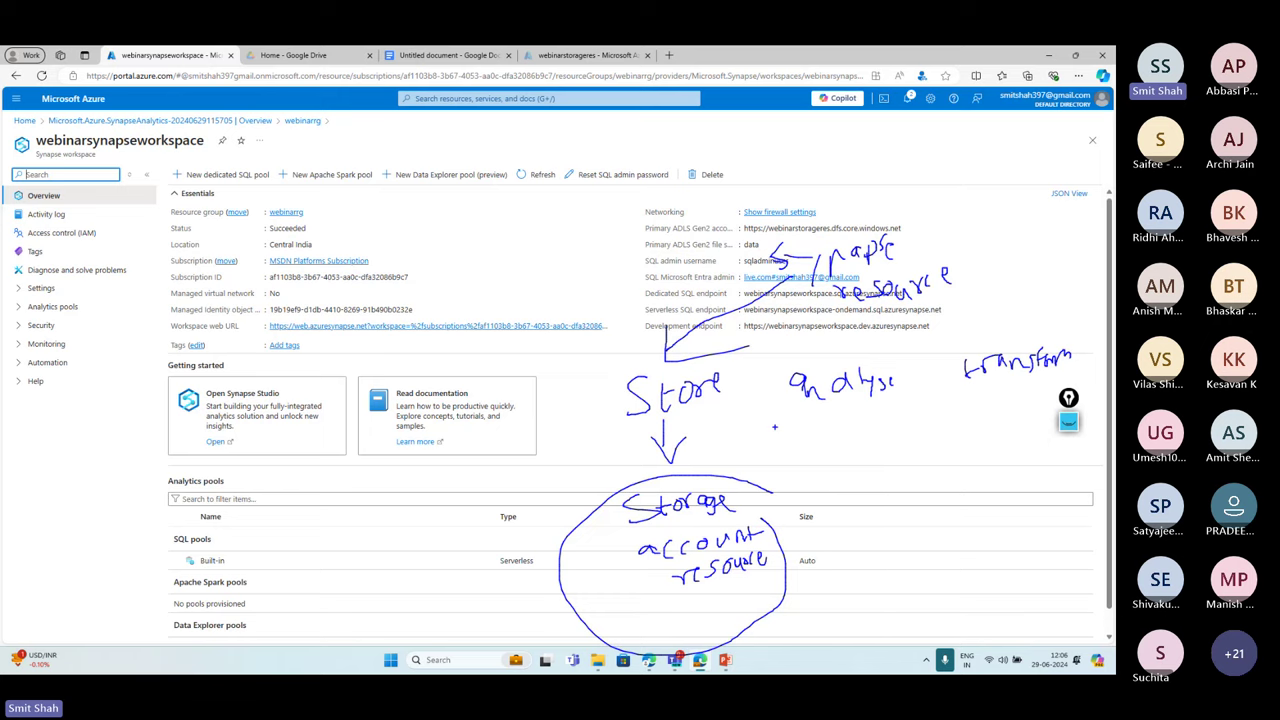
{"action": "key", "text": "Escape"}
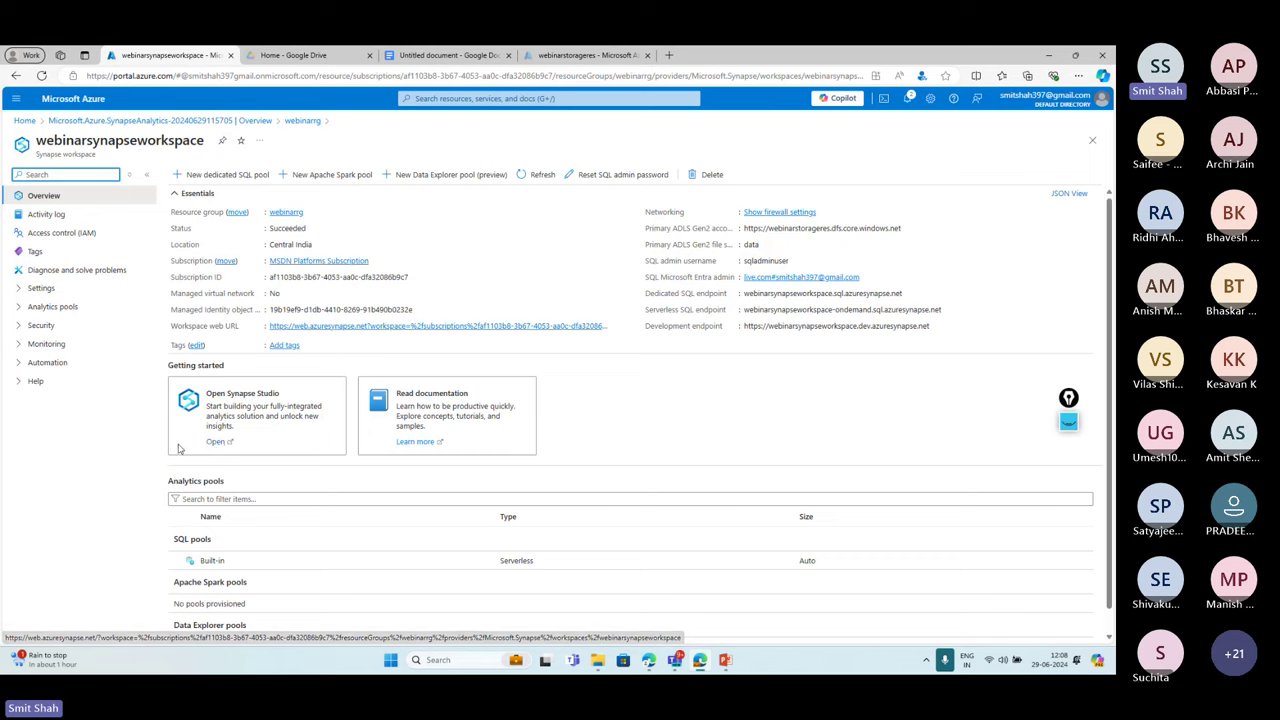
Launch Synapse Studio from the workspace overview and sign in with the first listed account
{"action": "left_click", "coordinate": [212, 443]}
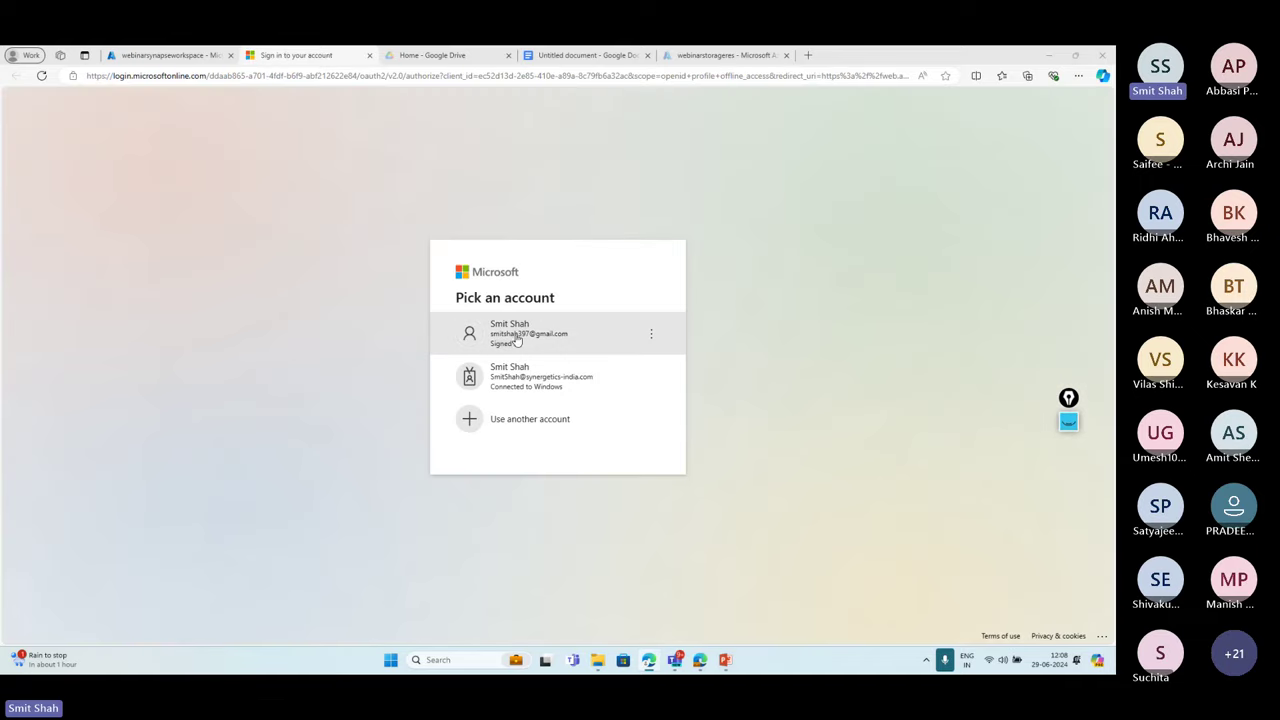
{"action": "left_click", "coordinate": [516, 341]}
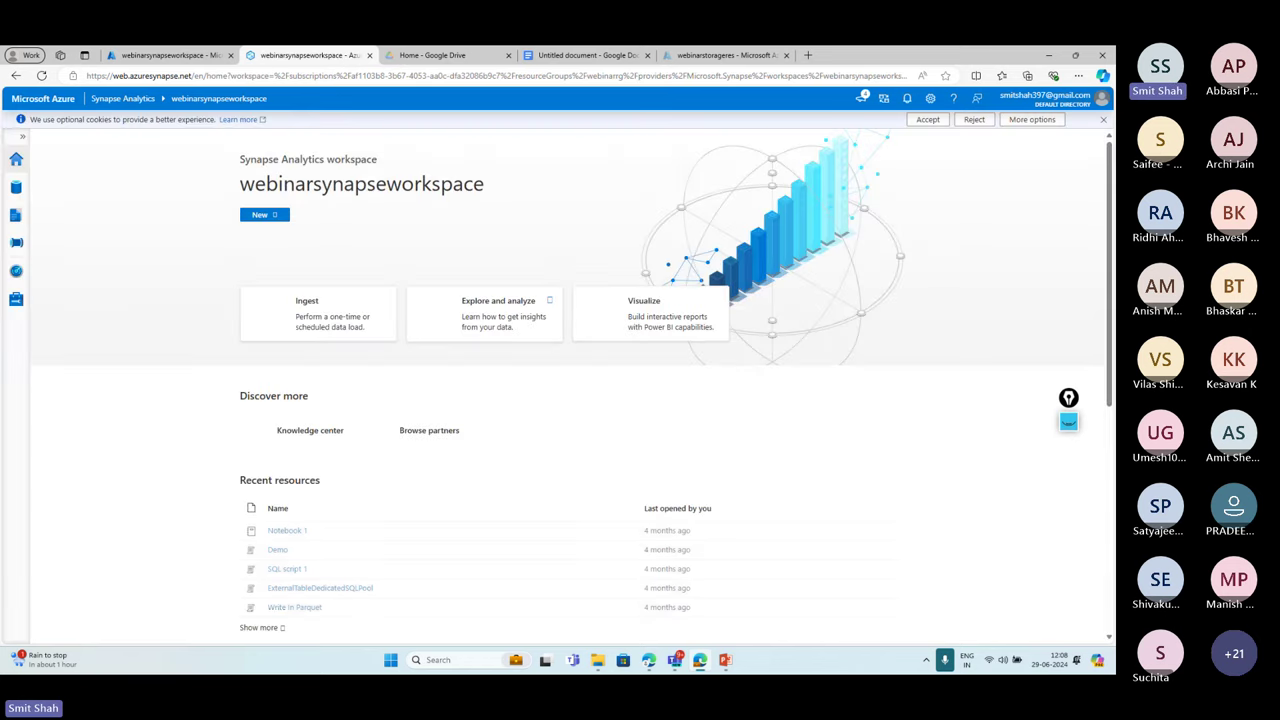
Expand the left navigation to show hub names, visit Home, then go to the empty Data hub
{"action": "left_click", "coordinate": [22, 137]}
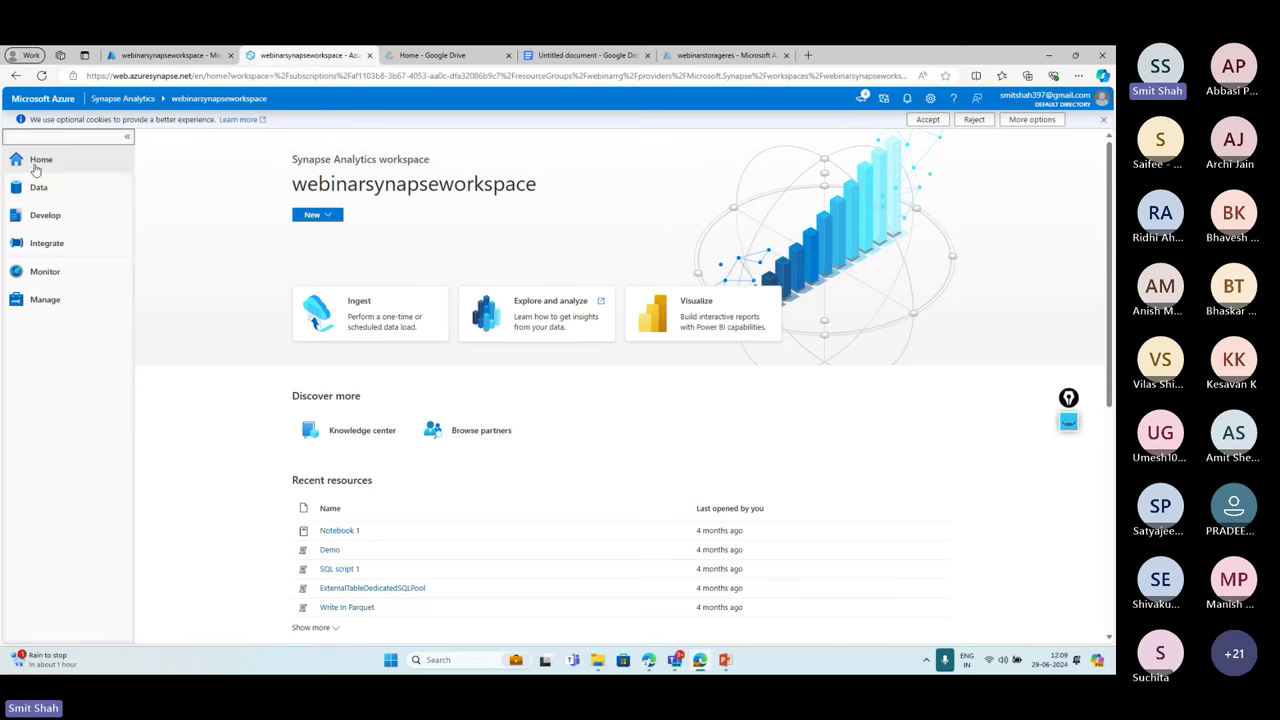
{"action": "left_click", "coordinate": [8, 155]}
{"action": "left_click", "coordinate": [86, 191]}
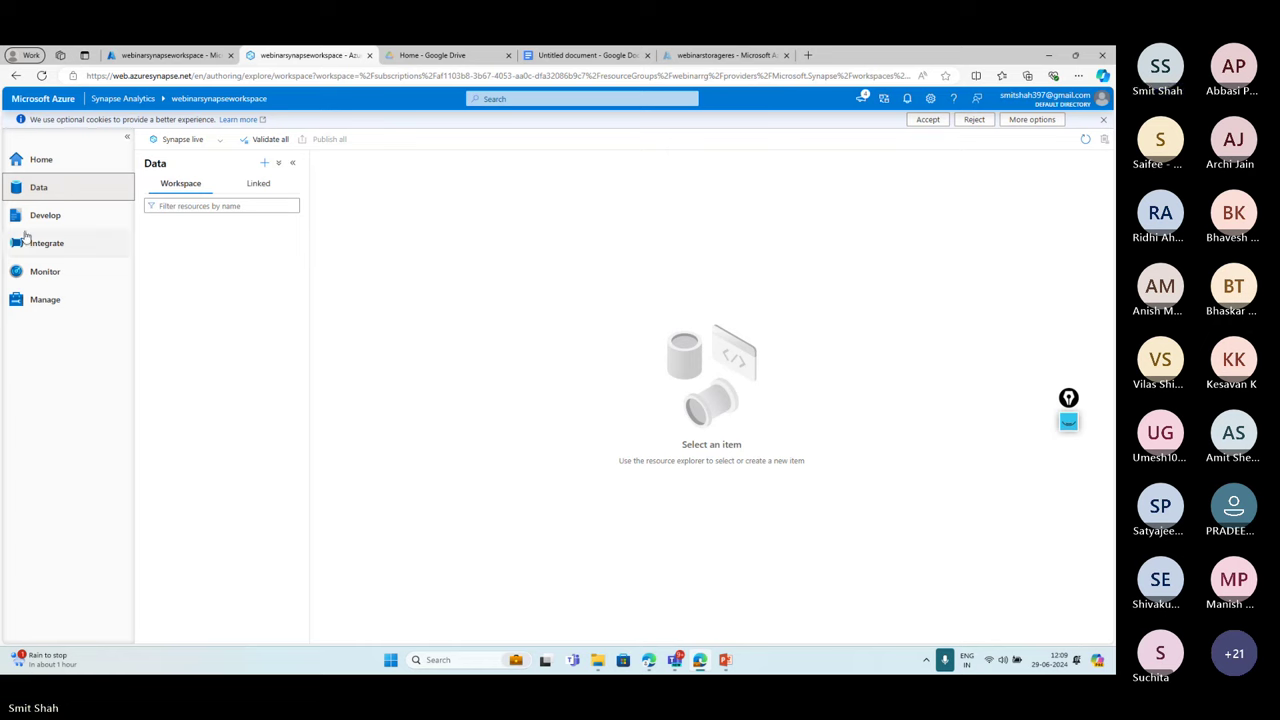
Review the new item types in the Develop hub, then move to the empty Integrate hub
{"action": "left_click", "coordinate": [40, 224]}
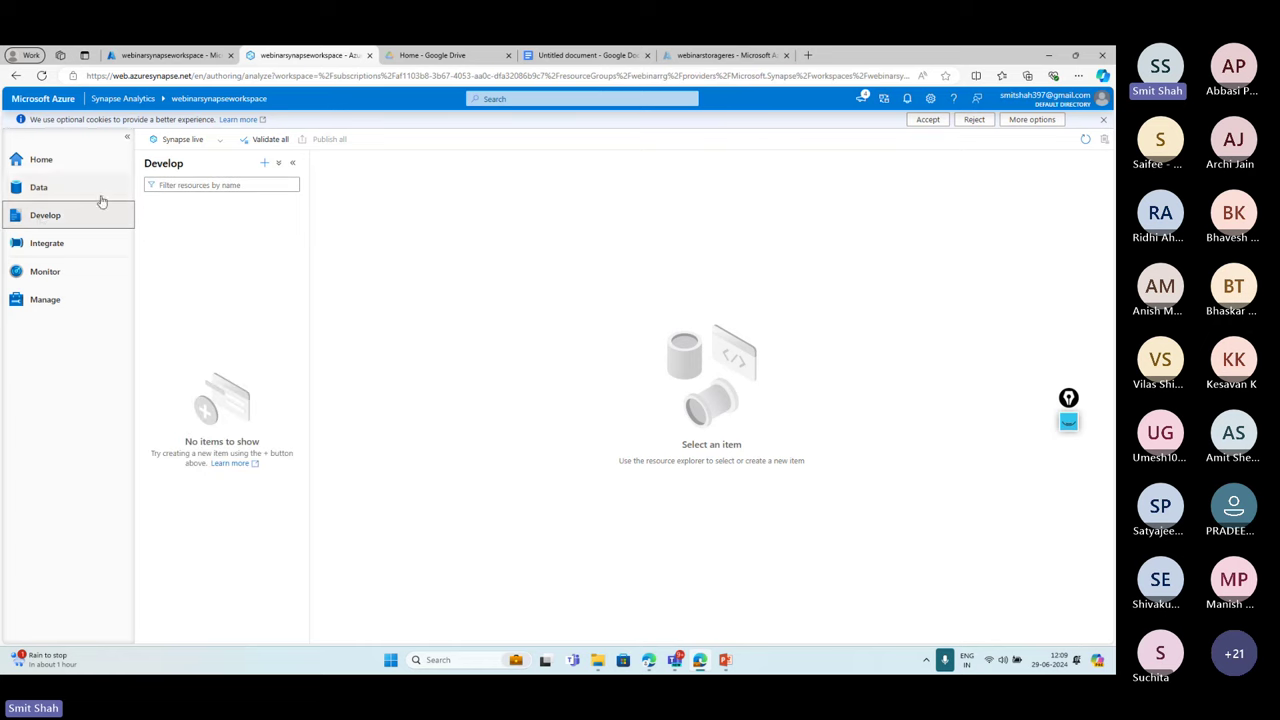
{"action": "left_click", "coordinate": [265, 164]}
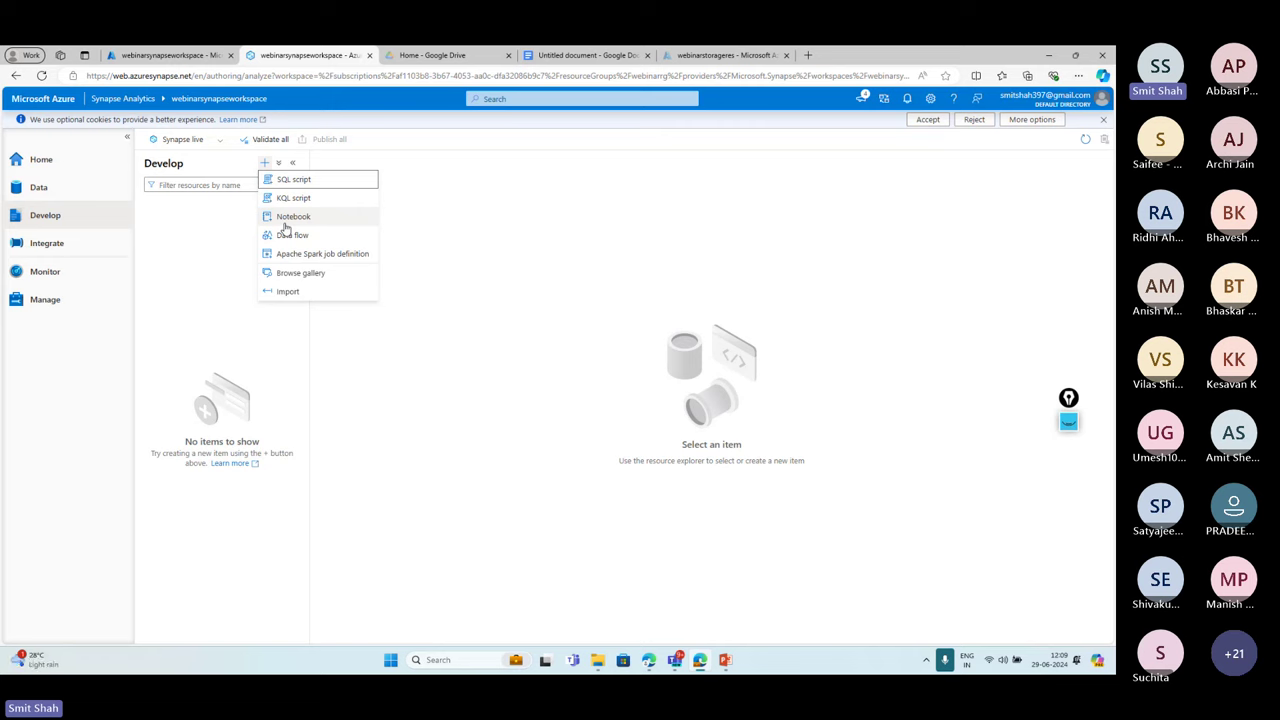
{"action": "left_click", "coordinate": [50, 244]}
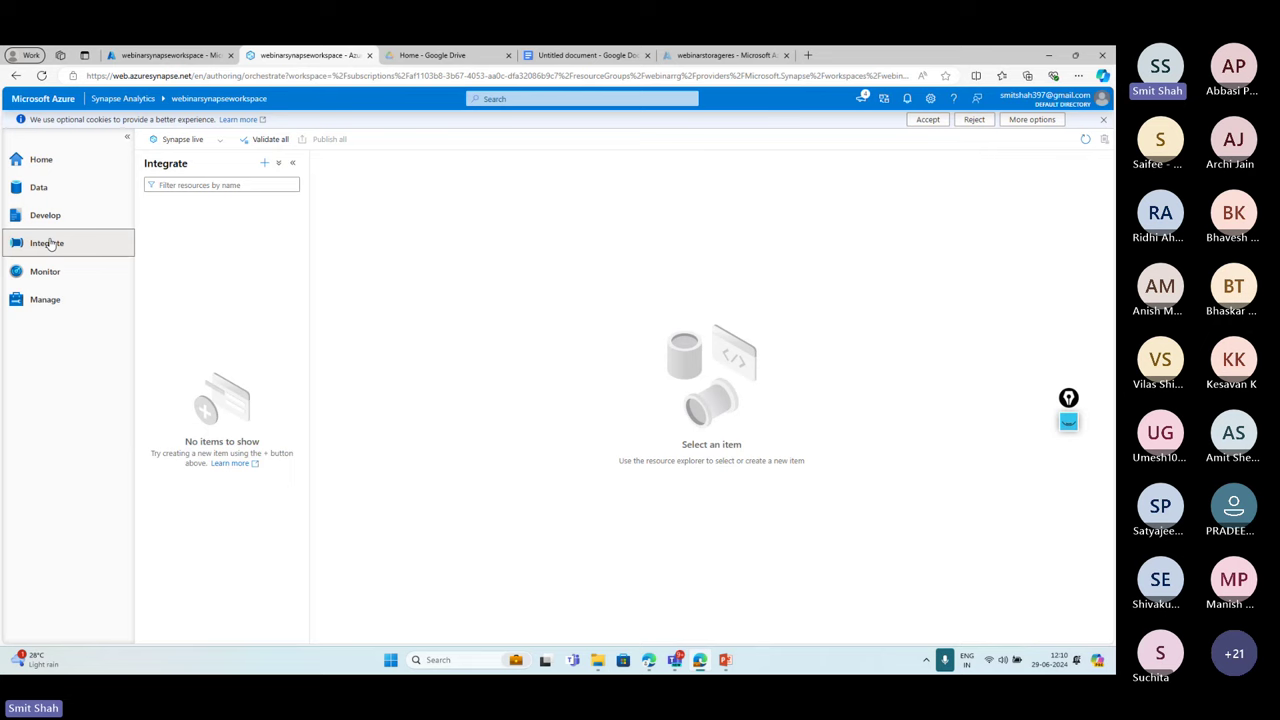
Tour the Monitor hub and Manage's SQL pools, then return to the workspace Home page
{"action": "left_click", "coordinate": [45, 271]}
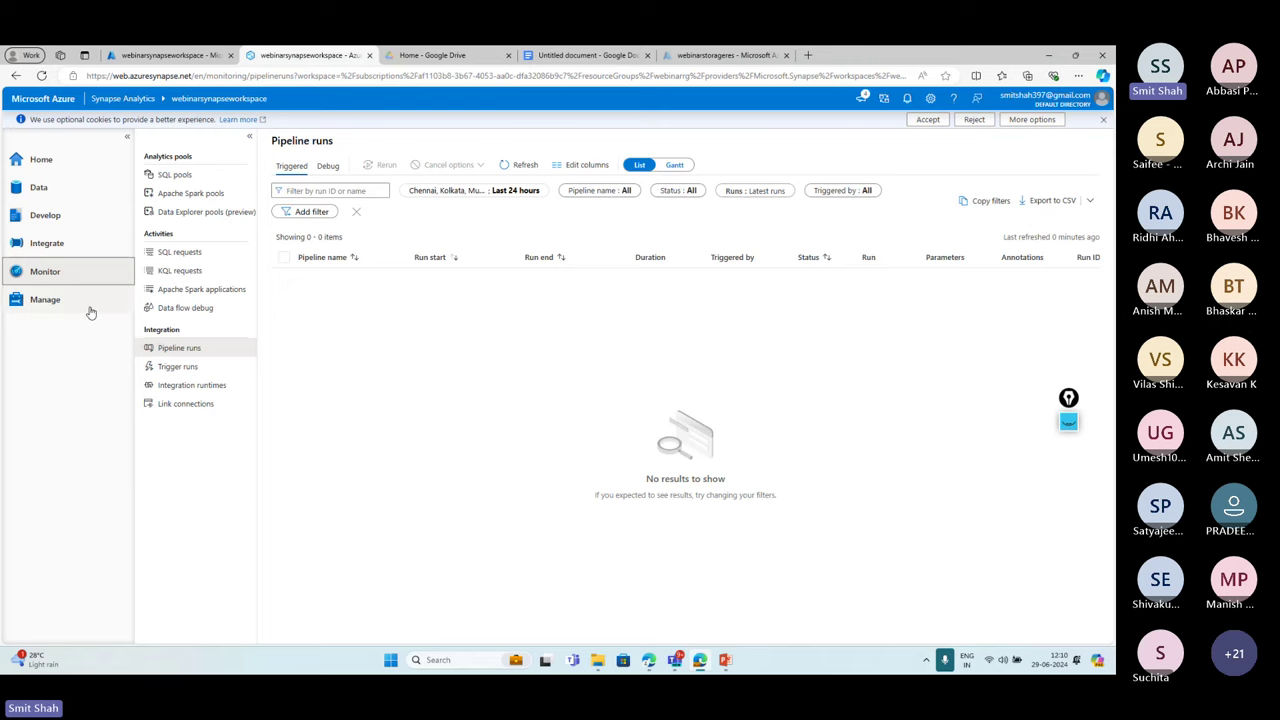
{"action": "left_click", "coordinate": [60, 310]}
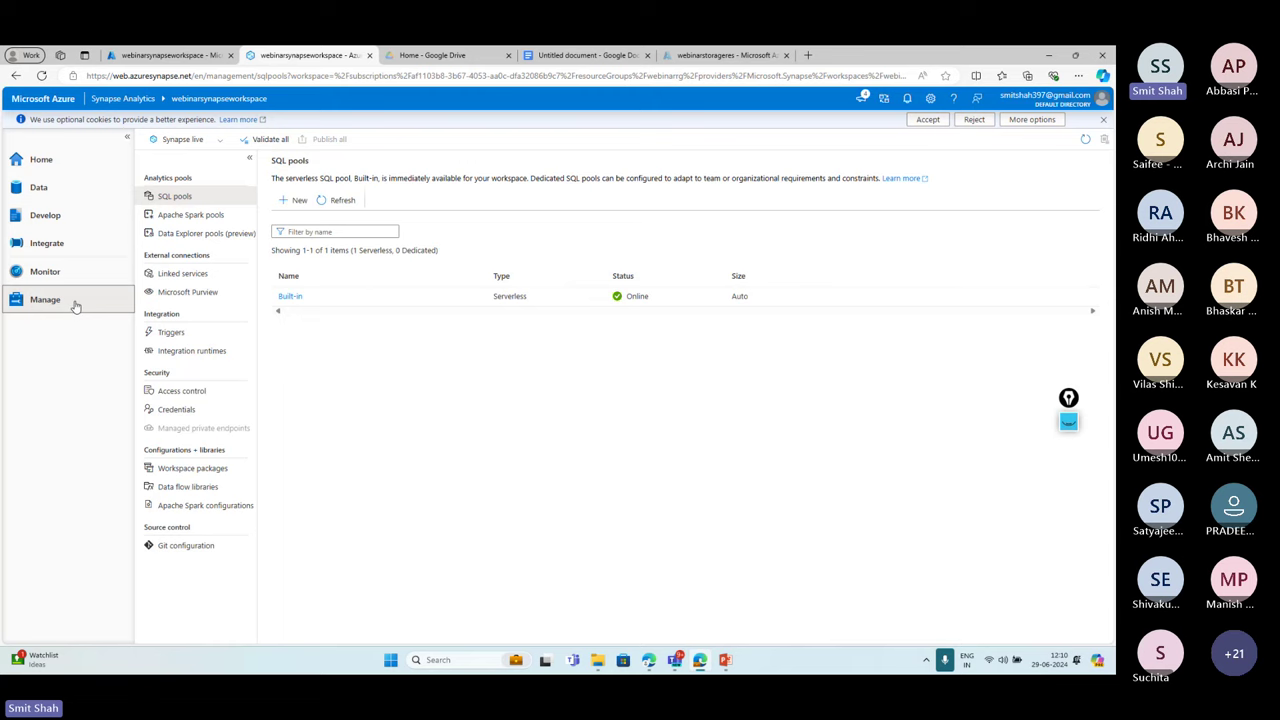
{"action": "left_click", "coordinate": [68, 162]}
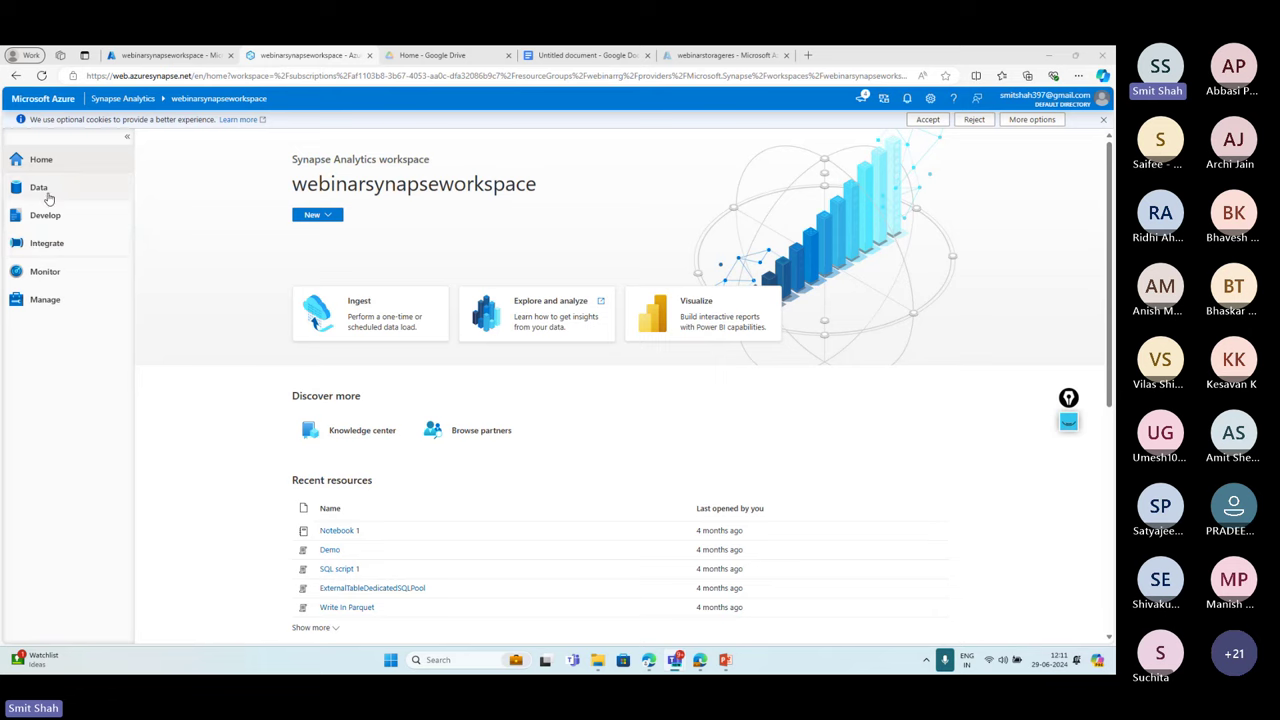
Go to the Data hub and ink an arrow from Data labelled 'manage and explore'
{"action": "left_click", "coordinate": [39, 192]}
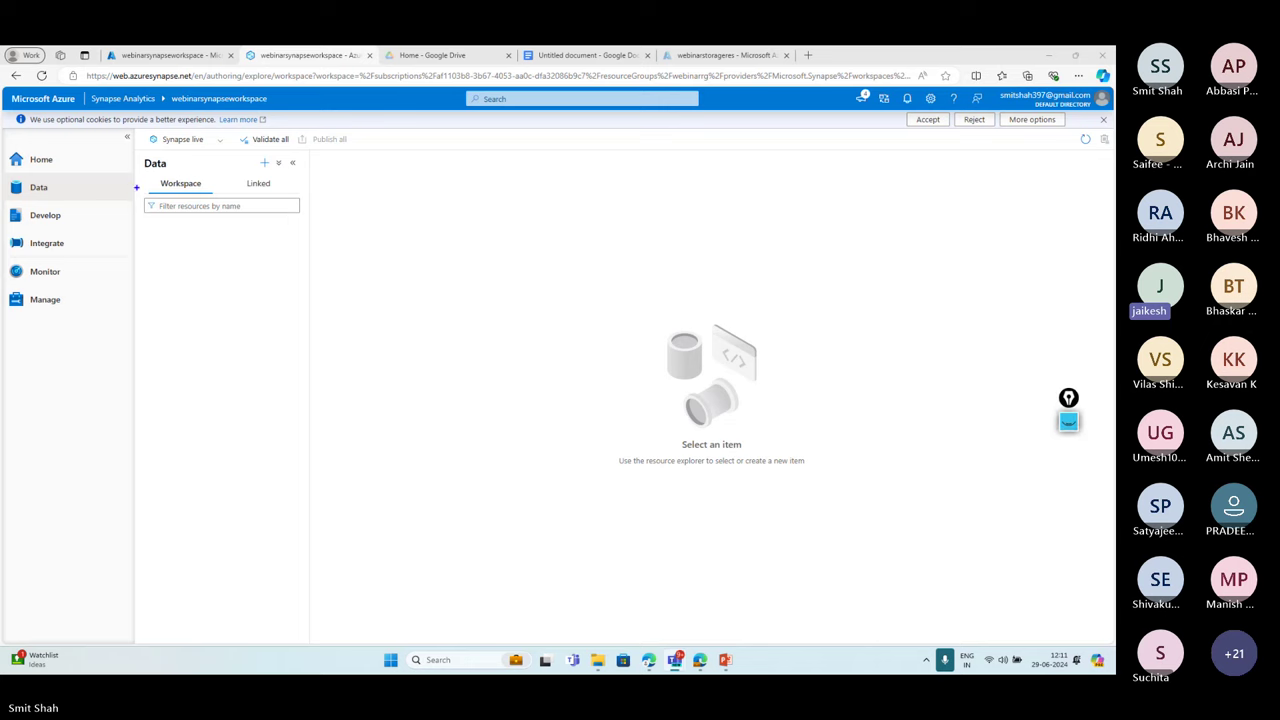
{"action": "mouse_move", "coordinate": [130, 187]}
{"action": "left_mouse_down"}
{"action": "mouse_move", "coordinate": [449, 216]}
{"action": "mouse_move", "coordinate": [437, 240]}
{"action": "mouse_move", "coordinate": [568, 226]}
{"action": "mouse_move", "coordinate": [574, 238]}
{"action": "left_mouse_up"}
{"action": "mouse_move", "coordinate": [594, 212]}
{"action": "left_mouse_down"}
{"action": "mouse_move", "coordinate": [588, 230]}
{"action": "mouse_move", "coordinate": [696, 212]}
{"action": "mouse_move", "coordinate": [718, 227]}
{"action": "left_mouse_up"}
{"action": "left_click_drag", "start_coordinate": [732, 212], "coordinate": [736, 227]}
{"action": "left_click_drag", "start_coordinate": [782, 220], "coordinate": [852, 232]}
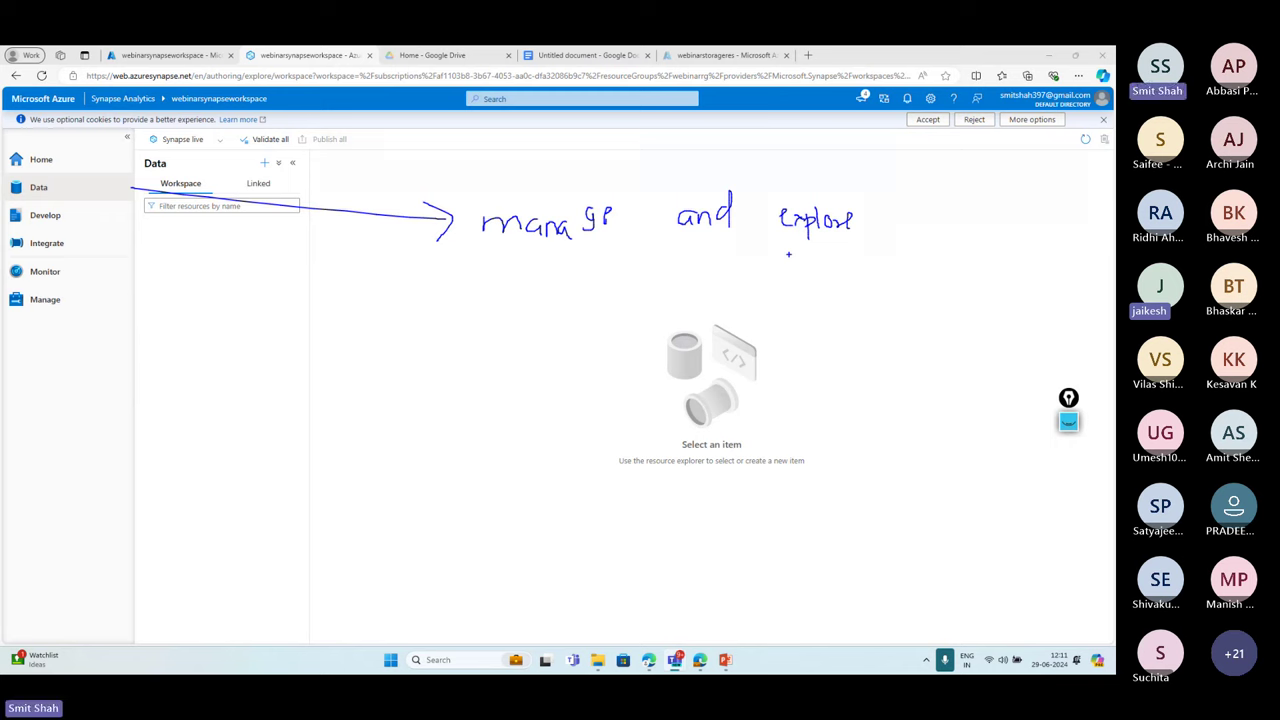
Clear the ink, view the Linked and Workspace data tabs, then move to the Develop hub
{"action": "key", "text": "Escape"}
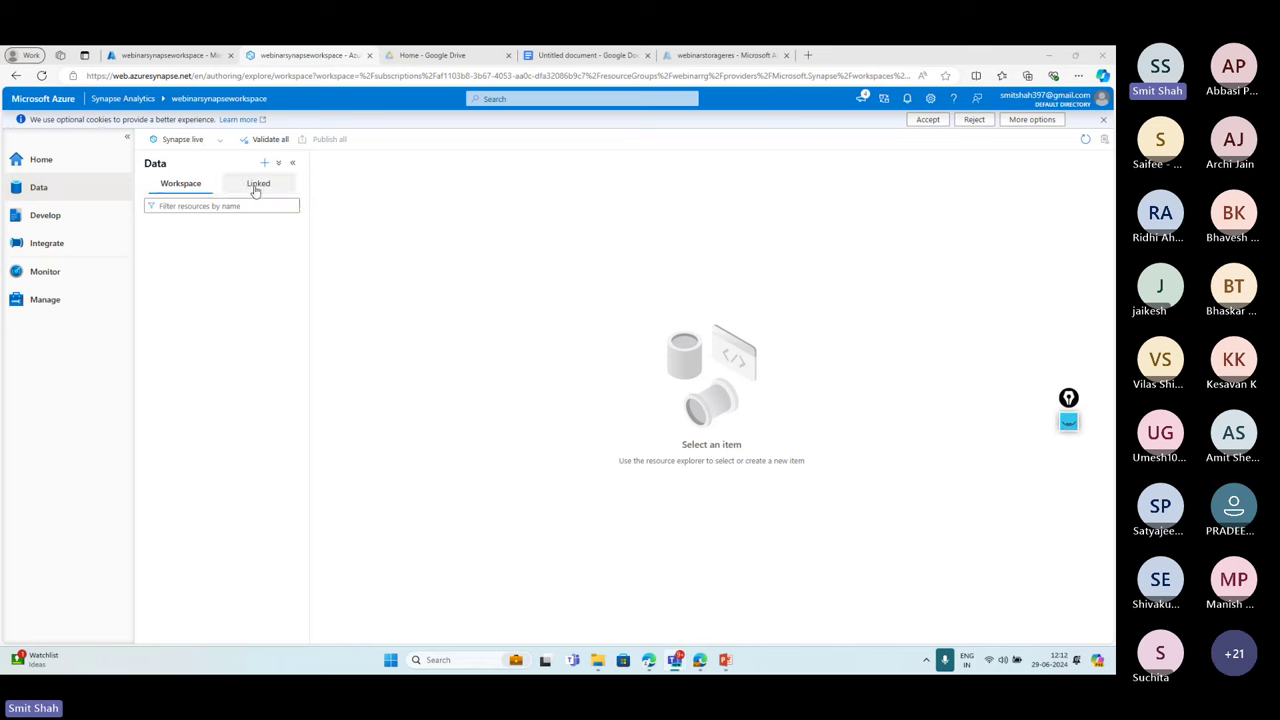
{"action": "left_click", "coordinate": [257, 189]}
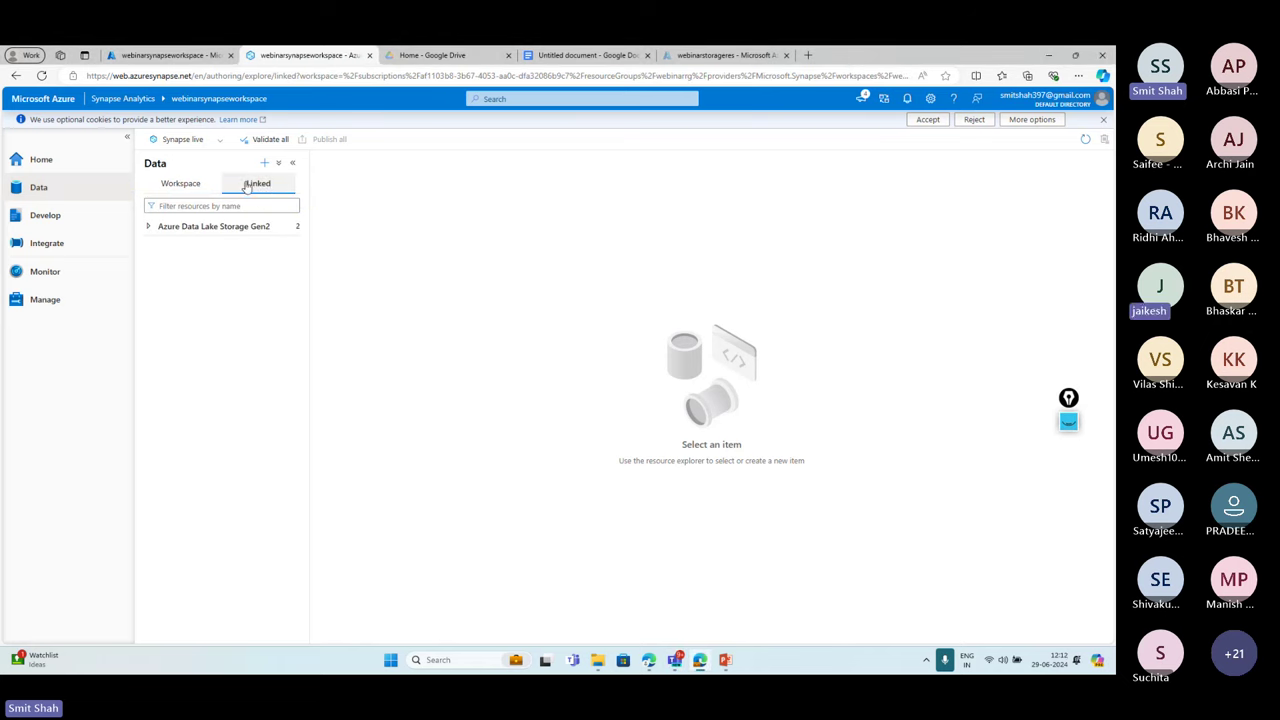
{"action": "left_click", "coordinate": [177, 190]}
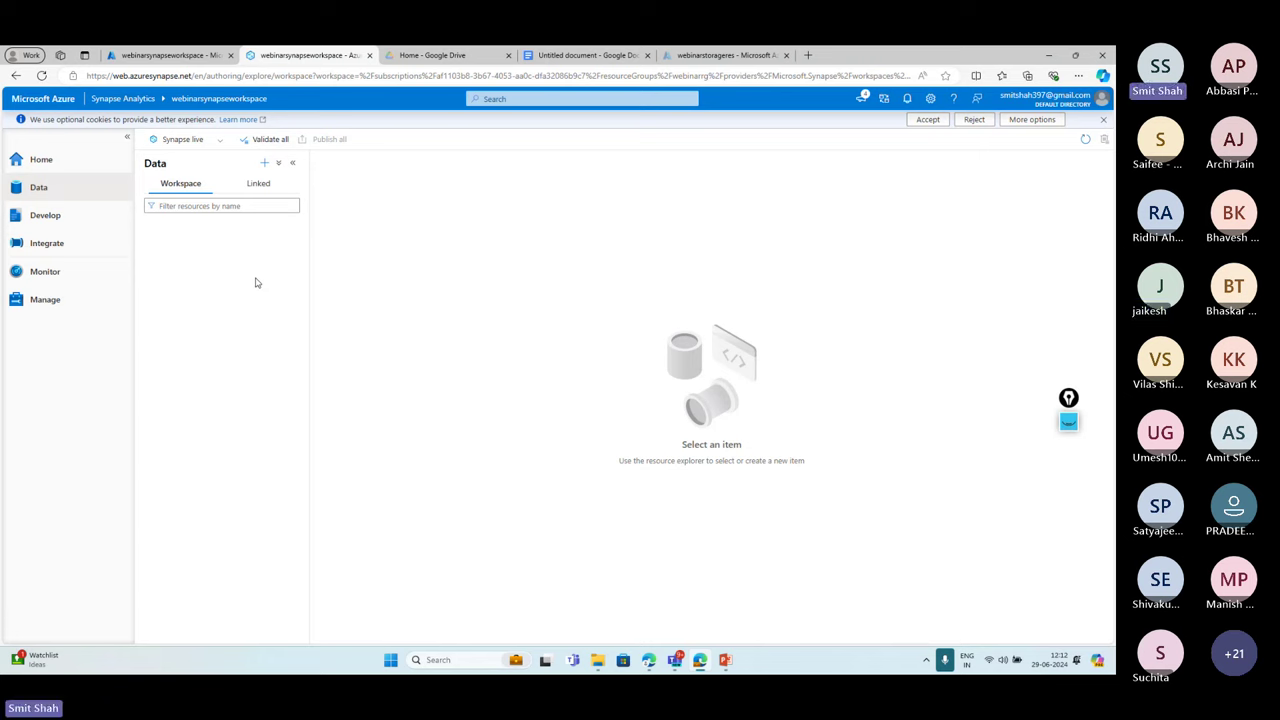
{"action": "left_click", "coordinate": [55, 220]}
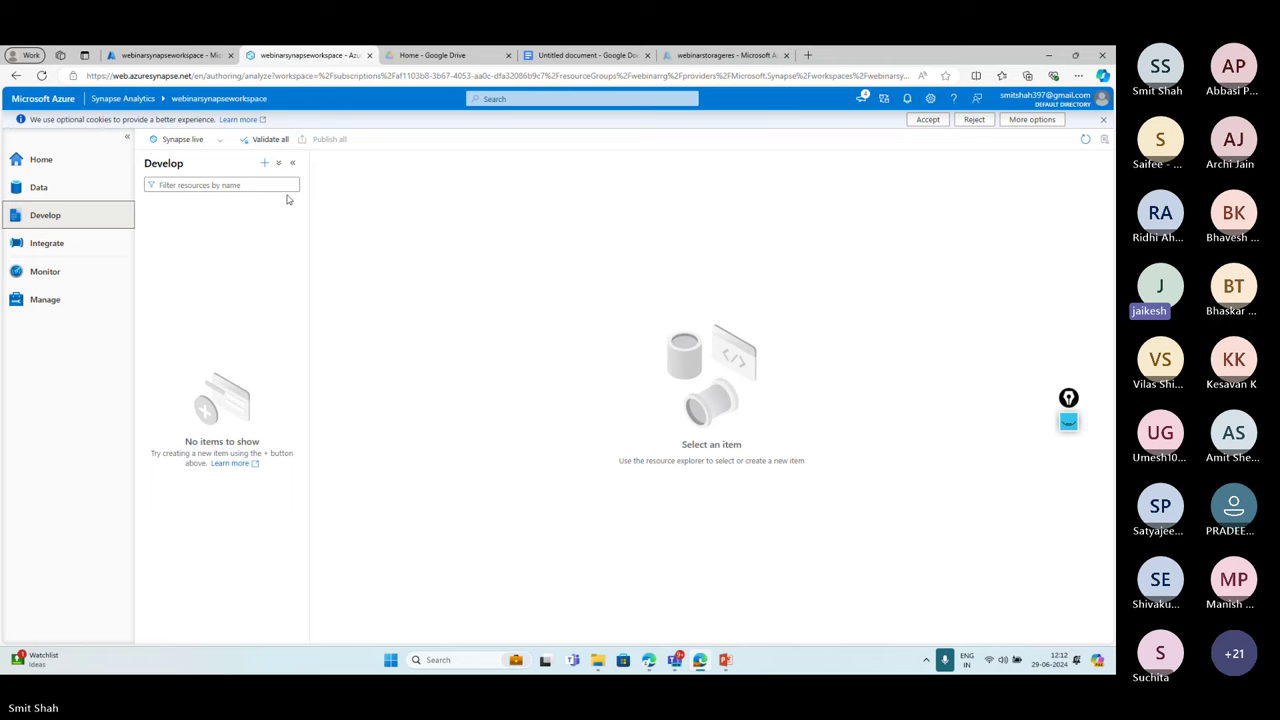
Browse the Develop hub's new-item list and the Data hub, ending back in Develop
{"action": "left_click", "coordinate": [265, 163]}
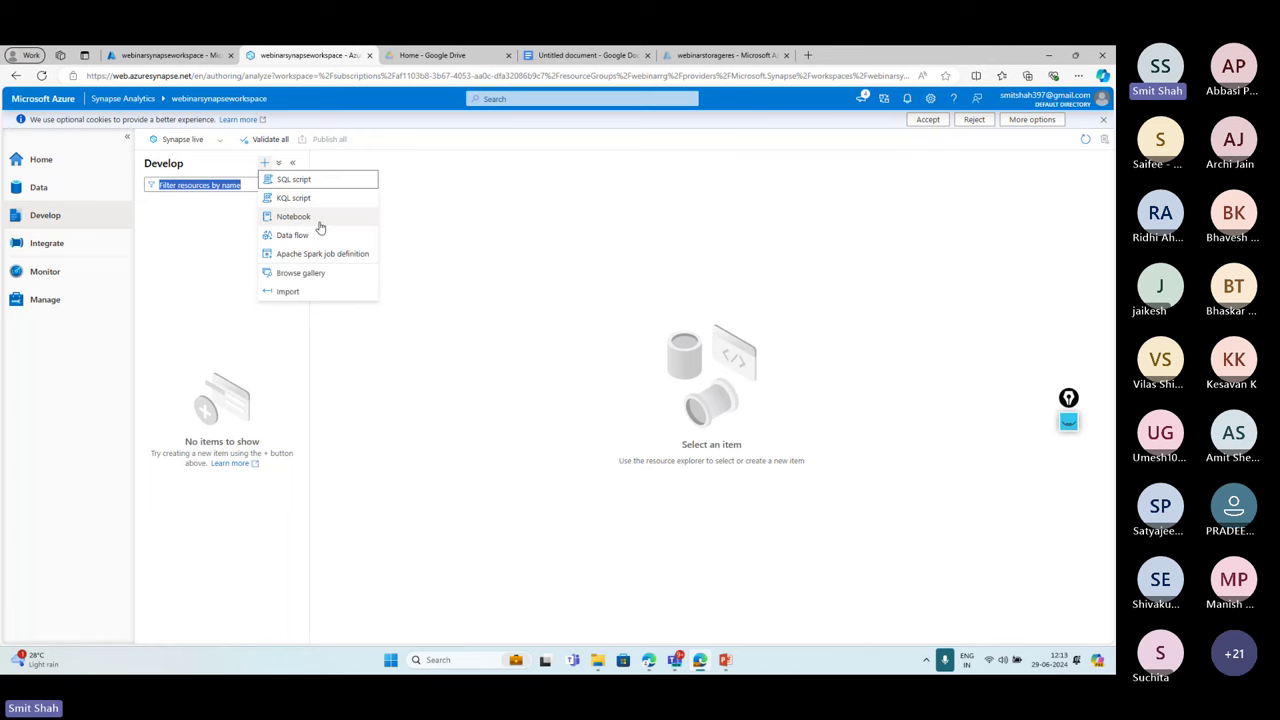
{"action": "left_click", "coordinate": [58, 190]}
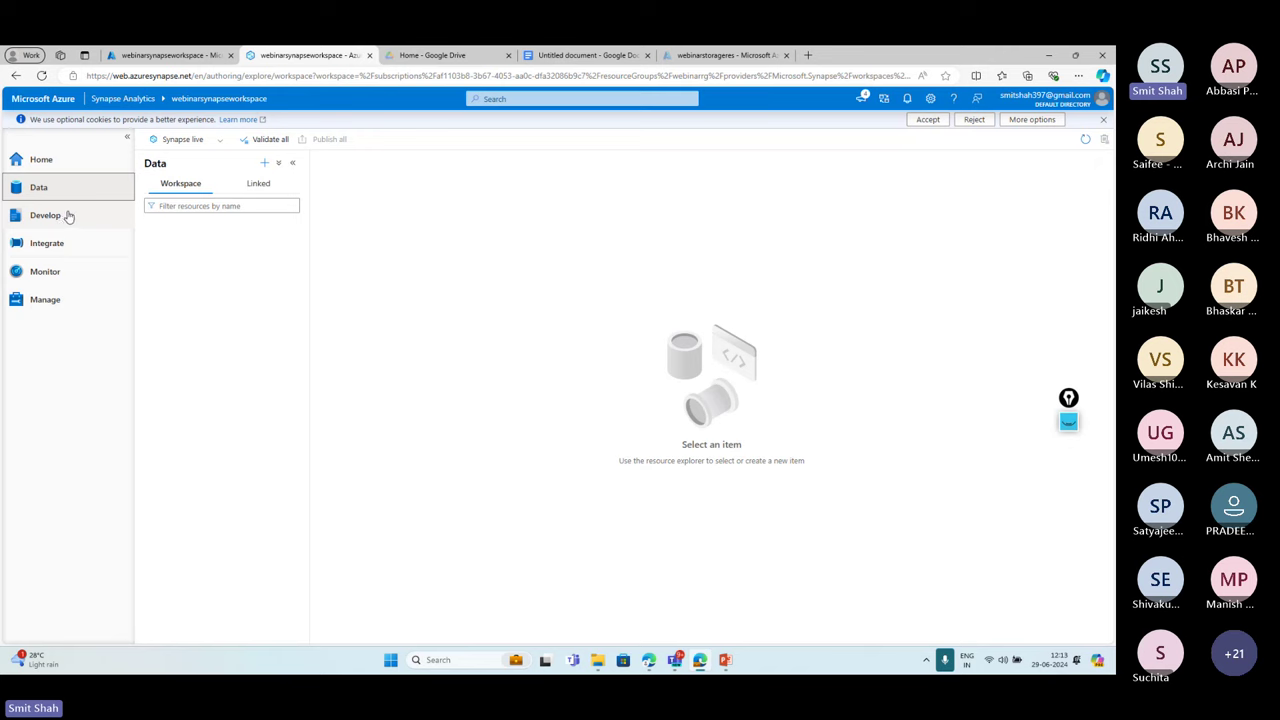
{"action": "left_click", "coordinate": [60, 218]}
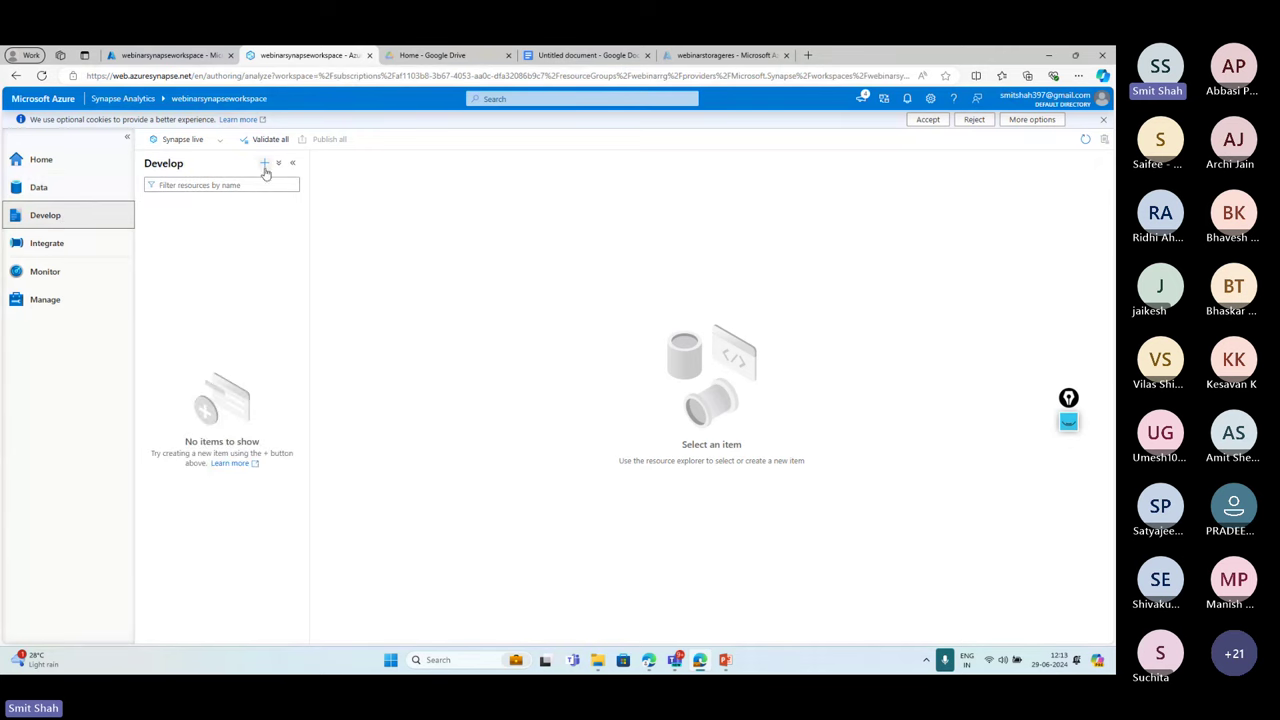
{"action": "left_click", "coordinate": [264, 164]}
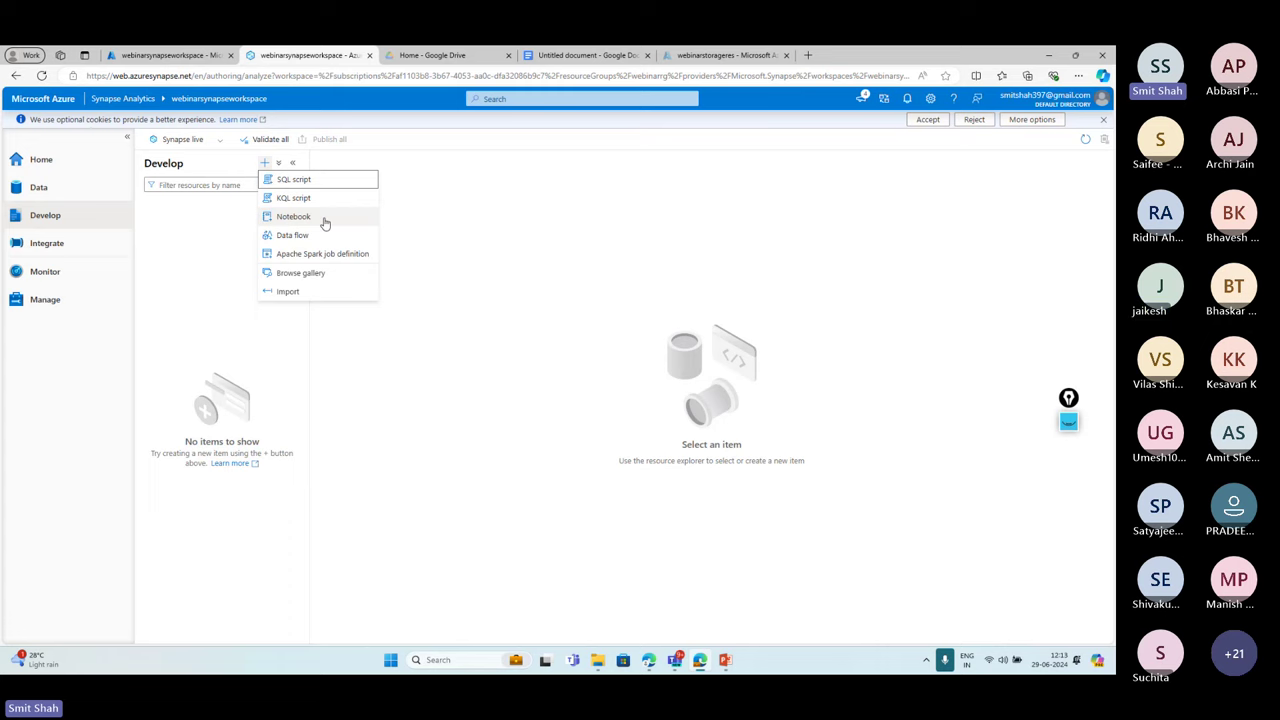
{"action": "left_click", "coordinate": [82, 193]}
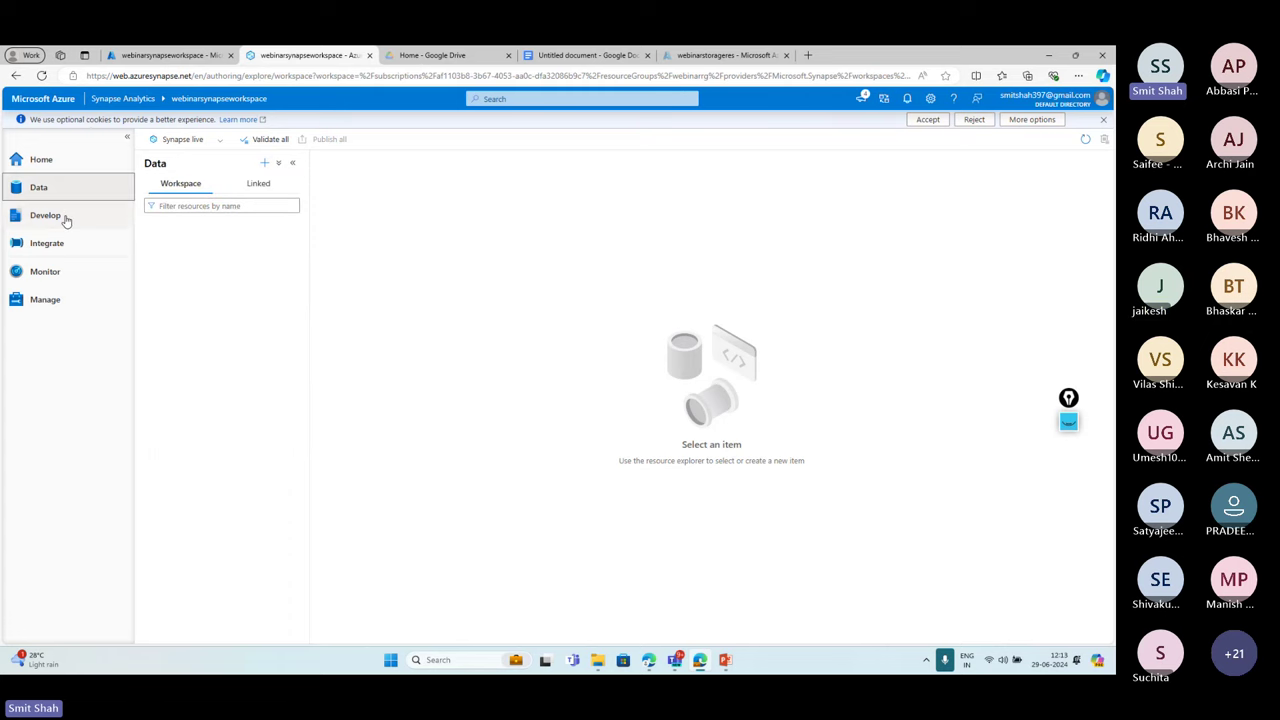
{"action": "left_click", "coordinate": [66, 218]}
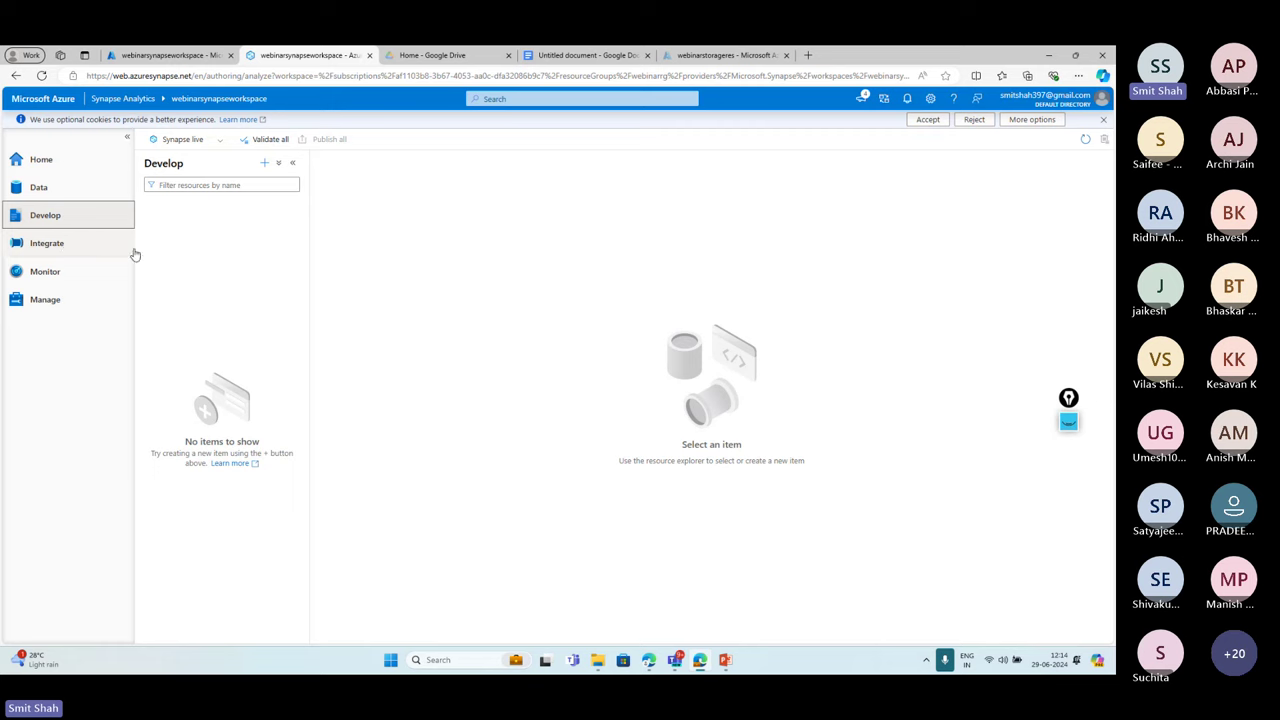
Handwrite 'Set of Processes' across the empty Develop canvas
{"action": "mouse_move", "coordinate": [447, 274]}
{"action": "left_mouse_down"}
{"action": "mouse_move", "coordinate": [437, 283]}
{"action": "mouse_move", "coordinate": [486, 291]}
{"action": "left_mouse_up"}
{"action": "mouse_move", "coordinate": [474, 276]}
{"action": "left_mouse_down"}
{"action": "mouse_move", "coordinate": [657, 291]}
{"action": "mouse_move", "coordinate": [659, 276]}
{"action": "left_mouse_up"}
{"action": "mouse_move", "coordinate": [676, 284]}
{"action": "left_mouse_down"}
{"action": "mouse_move", "coordinate": [688, 266]}
{"action": "mouse_move", "coordinate": [716, 283]}
{"action": "mouse_move", "coordinate": [752, 270]}
{"action": "mouse_move", "coordinate": [764, 284]}
{"action": "mouse_move", "coordinate": [786, 266]}
{"action": "mouse_move", "coordinate": [778, 284]}
{"action": "left_mouse_up"}
{"action": "left_click", "coordinate": [731, 279]}
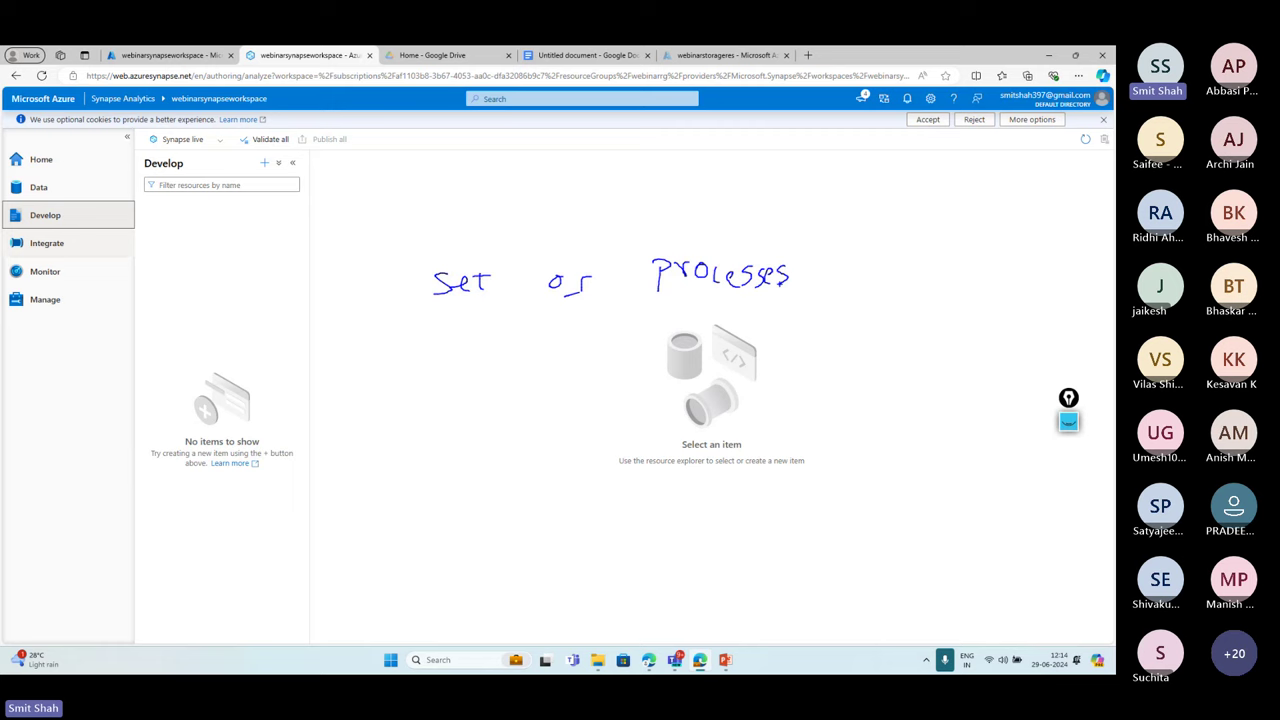
Check Integrate's empty new-resource list, then move on to Monitor's pipeline runs
{"action": "left_click", "coordinate": [80, 244]}
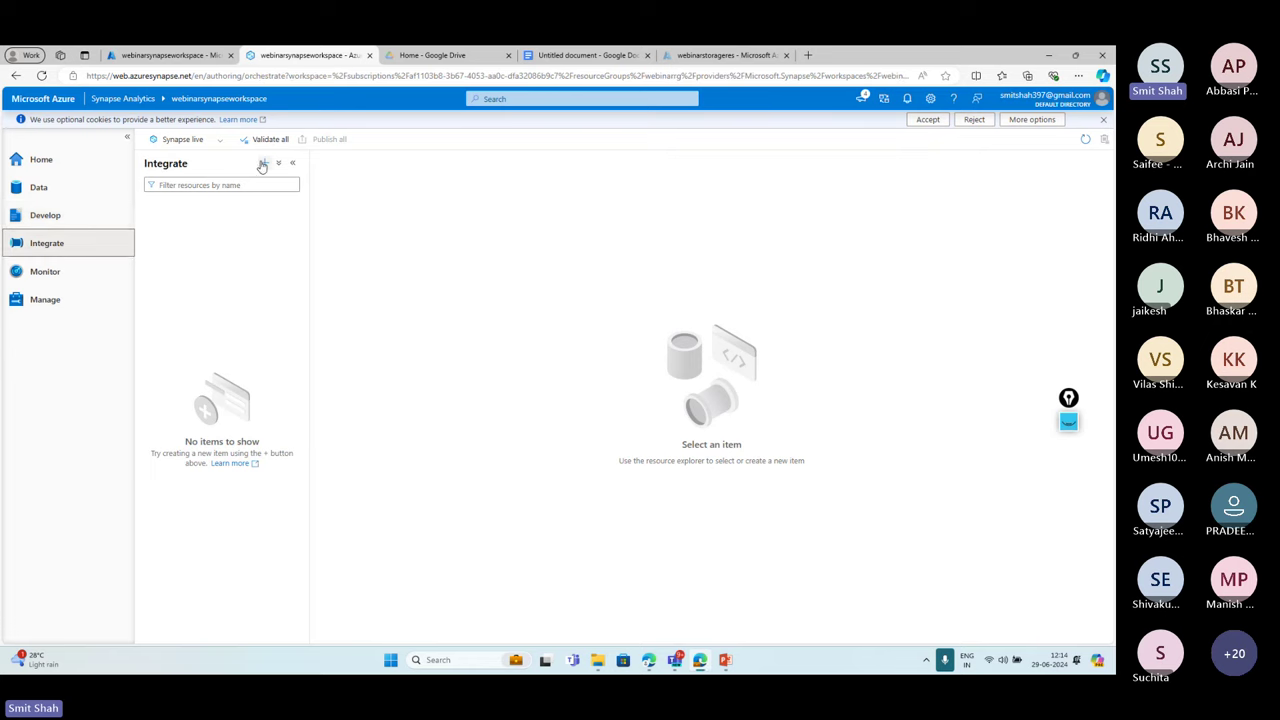
{"action": "left_click", "coordinate": [264, 162]}
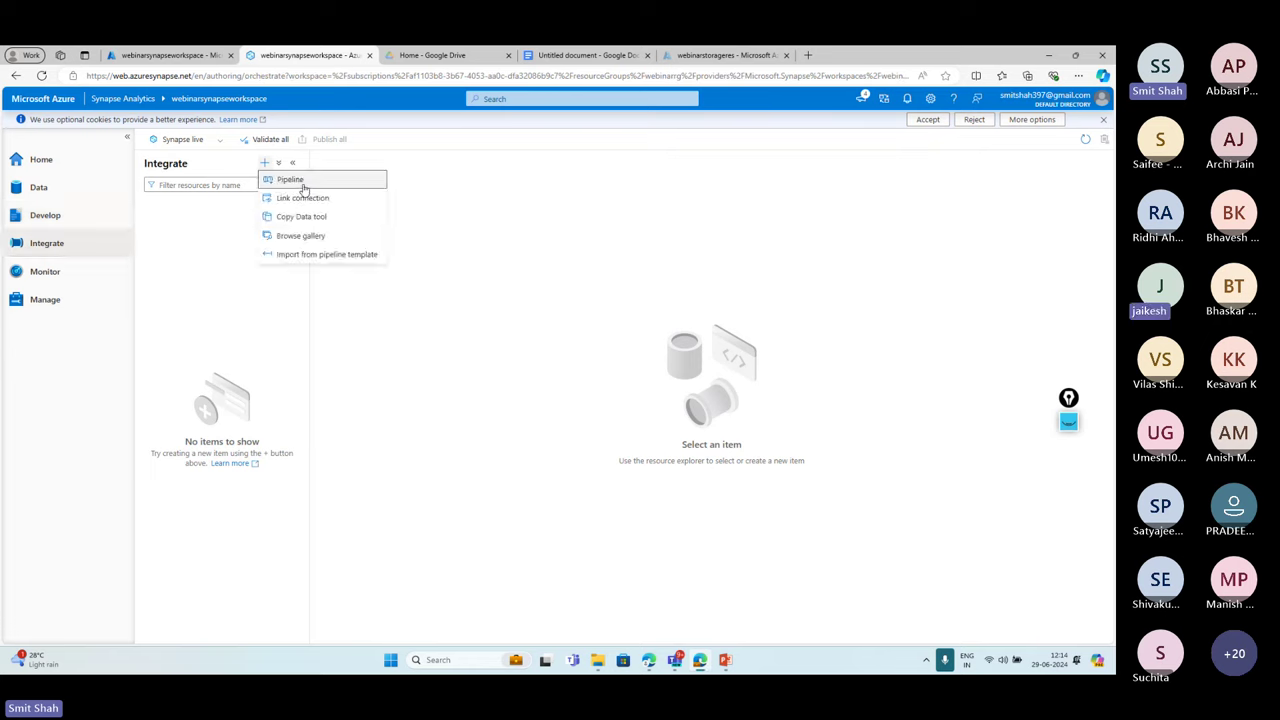
{"action": "left_click", "coordinate": [271, 354]}
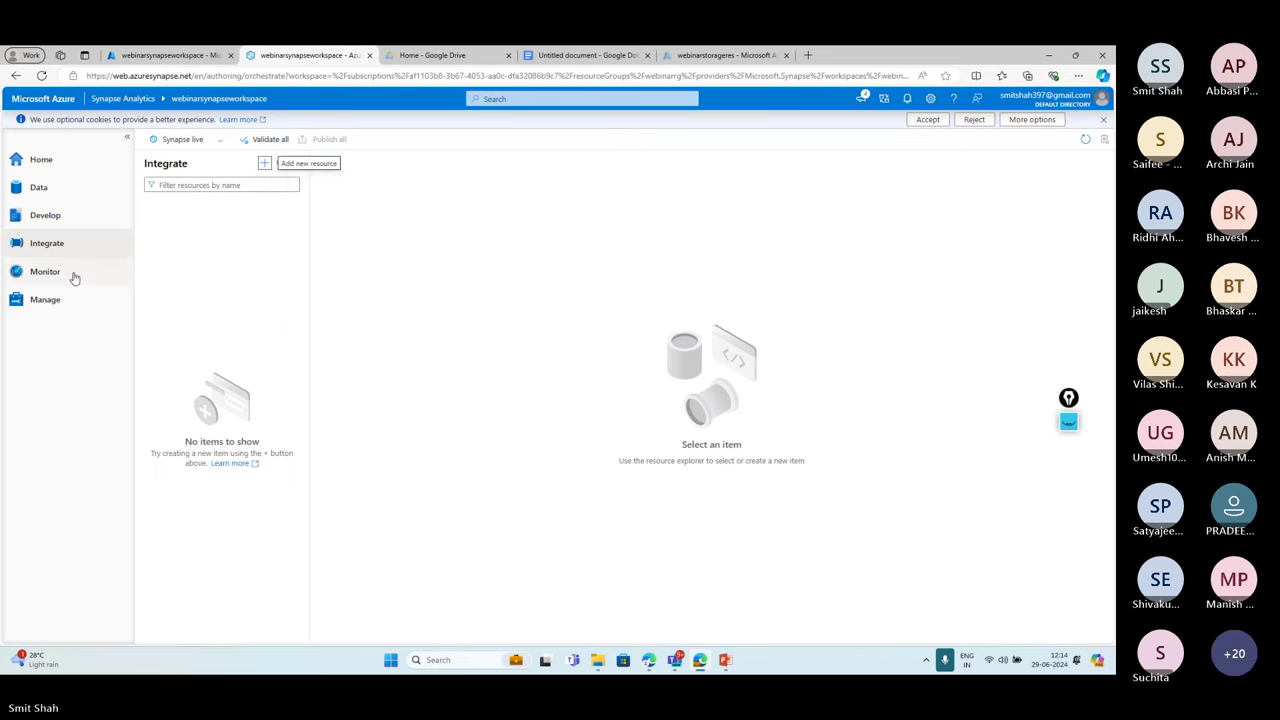
{"action": "left_click", "coordinate": [48, 272]}
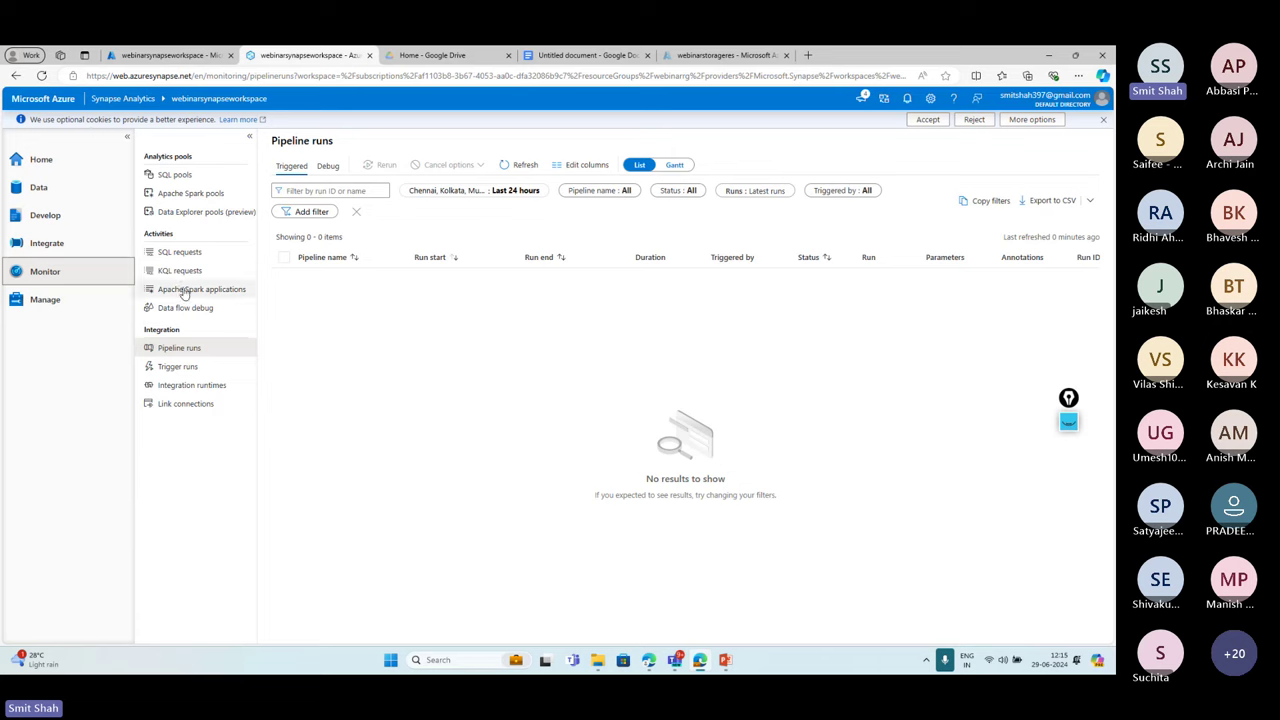
View Monitor's SQL requests, then the SQL pools list showing only the Built-in pool
{"action": "left_click", "coordinate": [192, 254]}
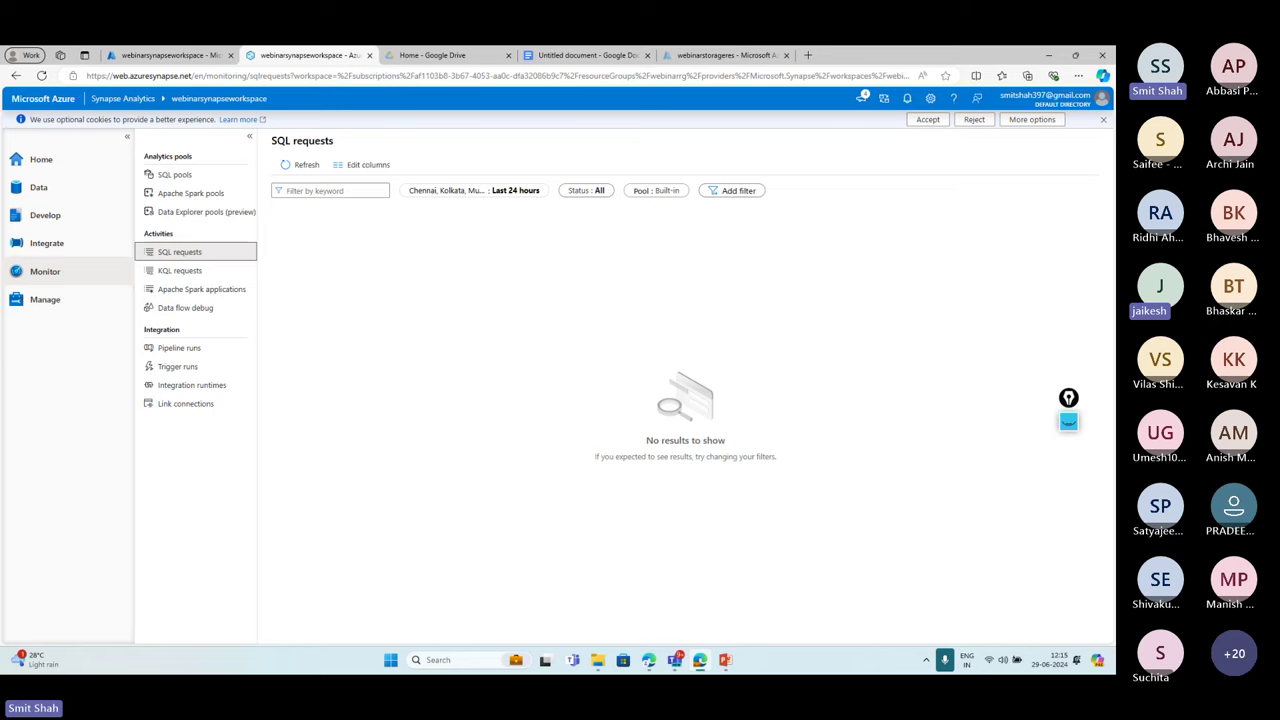
{"action": "left_click", "coordinate": [71, 299]}
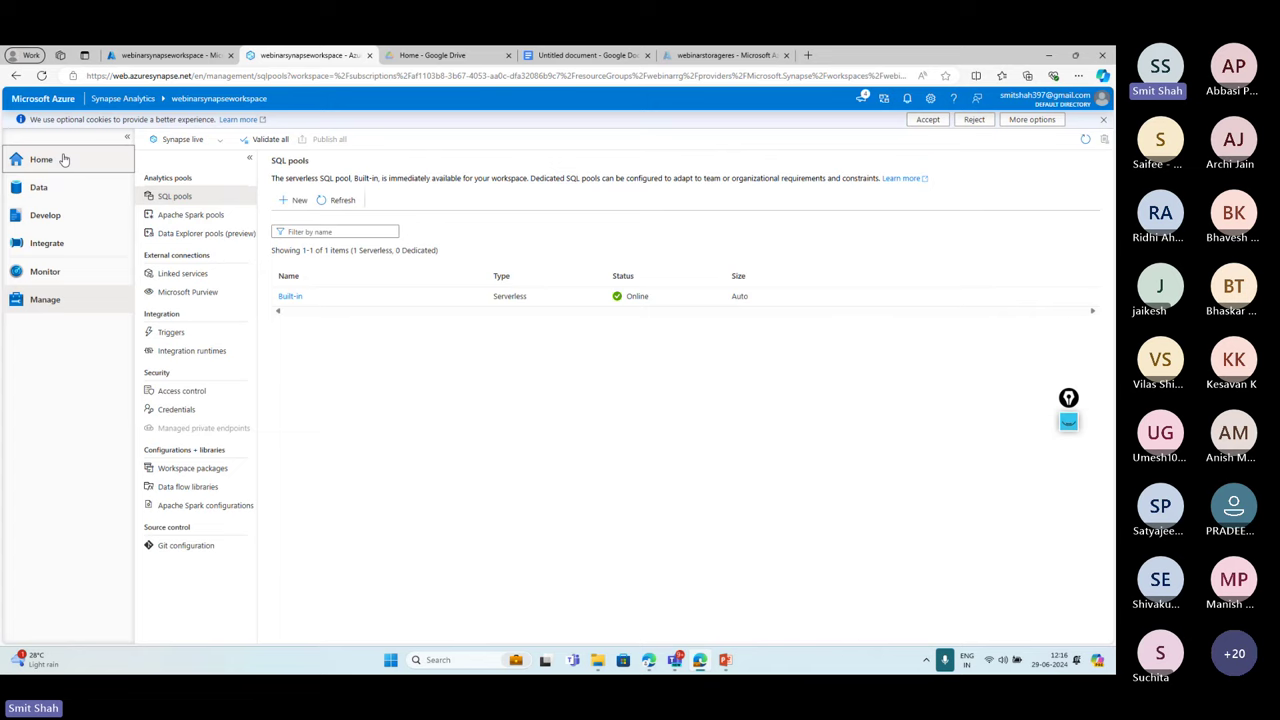
Switch between Home and the SQL pools page, ending on the workspace Home page
{"action": "left_click", "coordinate": [63, 159]}
{"action": "left_click", "coordinate": [58, 305]}
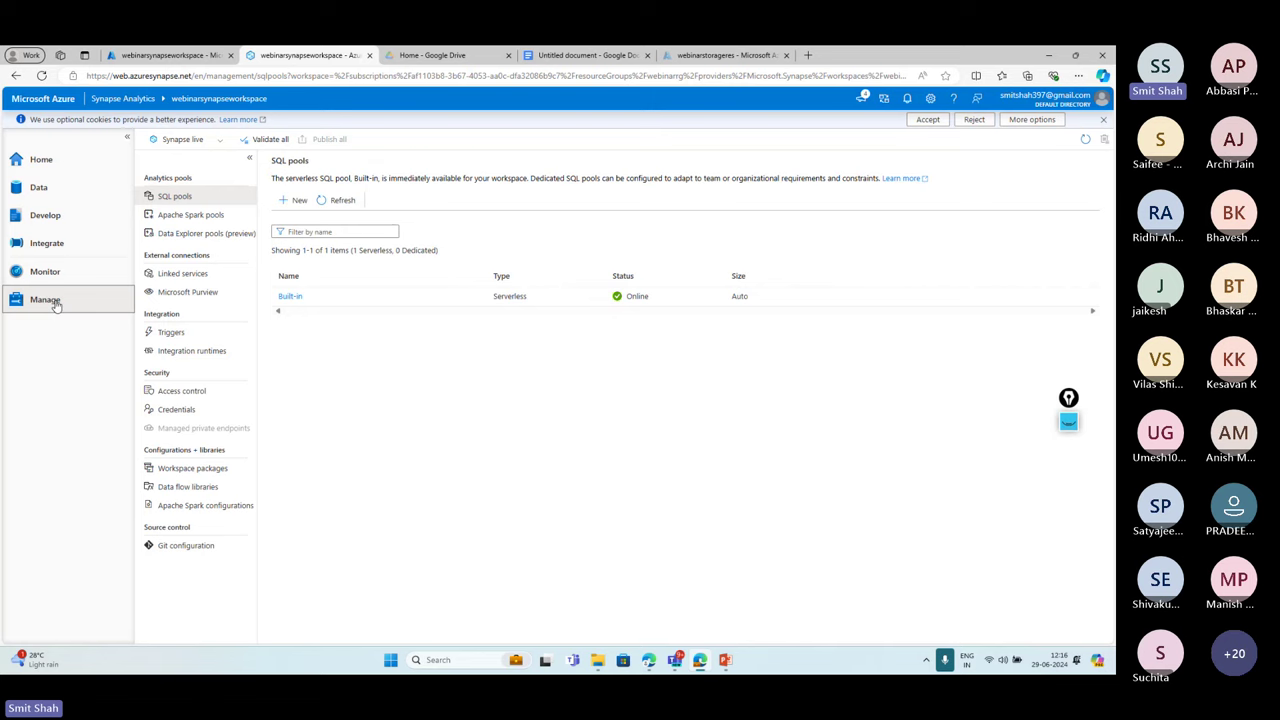
{"action": "left_click", "coordinate": [66, 168]}
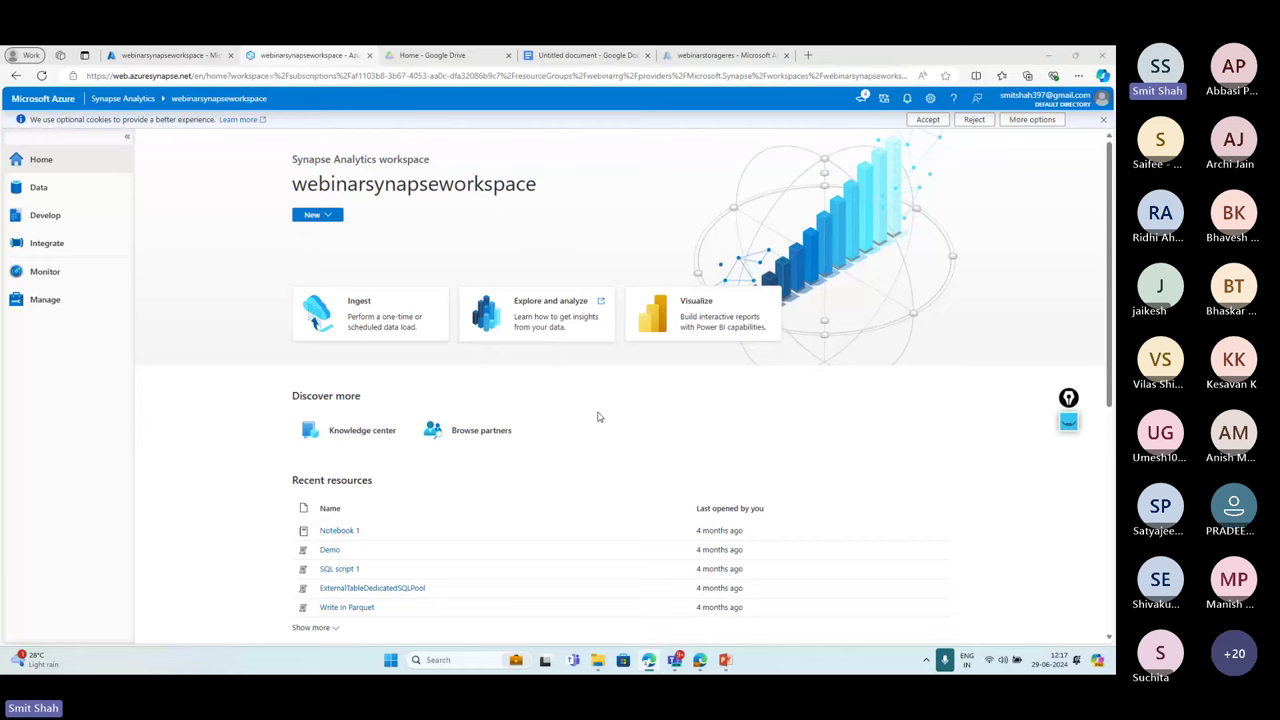
{"action": "mouse_move", "coordinate": [628, 376]}
{"action": "left_mouse_down"}
{"action": "mouse_move", "coordinate": [605, 402]}
{"action": "mouse_move", "coordinate": [650, 371]}
{"action": "mouse_move", "coordinate": [695, 369]}
{"action": "mouse_move", "coordinate": [705, 396]}
{"action": "left_mouse_up"}
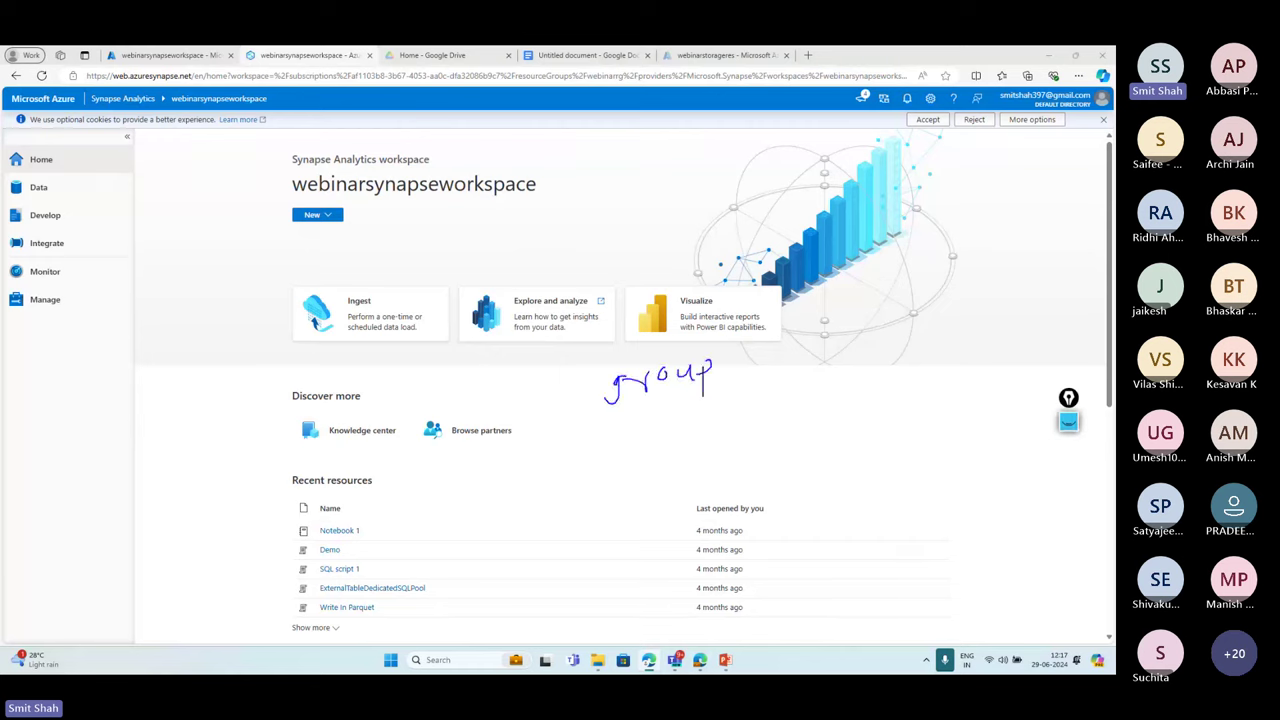
{"action": "left_click_drag", "start_coordinate": [756, 360], "coordinate": [784, 360]}
{"action": "mouse_move", "coordinate": [832, 352]}
{"action": "left_mouse_down"}
{"action": "mouse_move", "coordinate": [885, 344]}
{"action": "mouse_move", "coordinate": [897, 358]}
{"action": "left_mouse_up"}
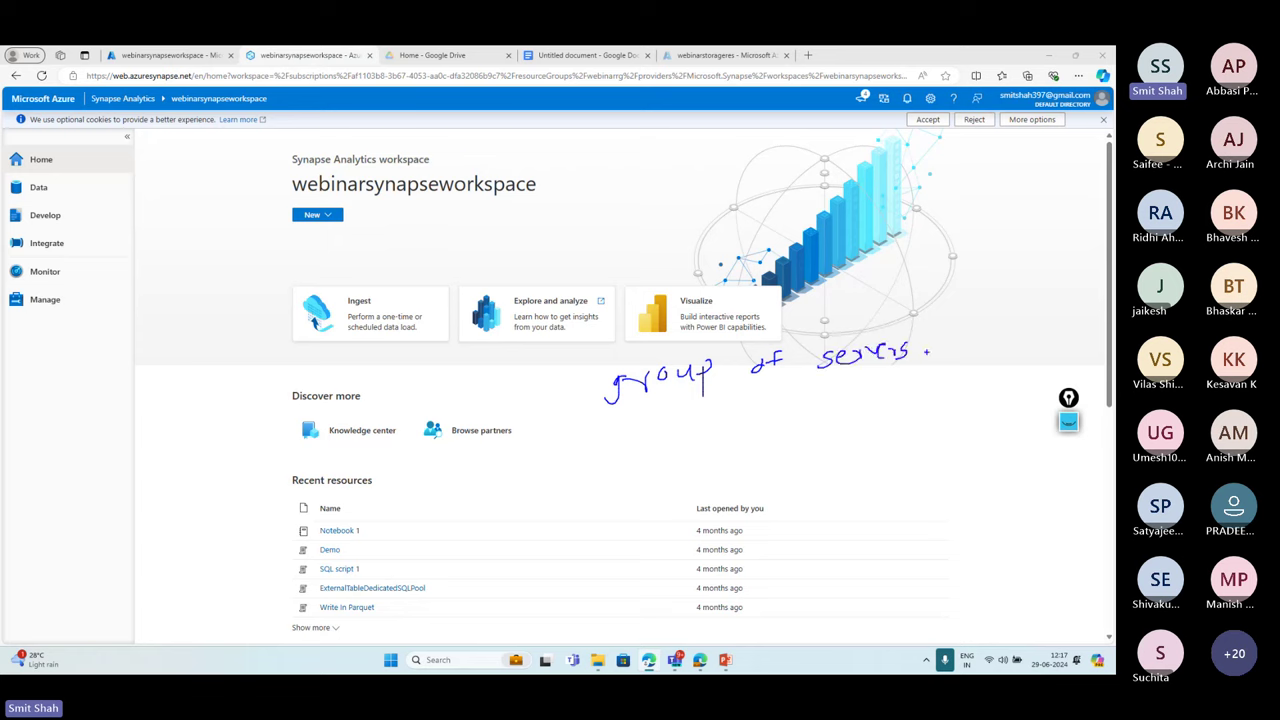
{"action": "mouse_move", "coordinate": [948, 318]}
{"action": "left_mouse_down"}
{"action": "mouse_move", "coordinate": [938, 366]}
{"action": "mouse_move", "coordinate": [955, 370]}
{"action": "mouse_move", "coordinate": [956, 348]}
{"action": "left_mouse_up"}
{"action": "left_click_drag", "start_coordinate": [976, 336], "coordinate": [1020, 366]}
{"action": "mouse_move", "coordinate": [752, 370]}
{"action": "left_mouse_down"}
{"action": "mouse_move", "coordinate": [676, 446]}
{"action": "mouse_move", "coordinate": [715, 451]}
{"action": "left_mouse_up"}
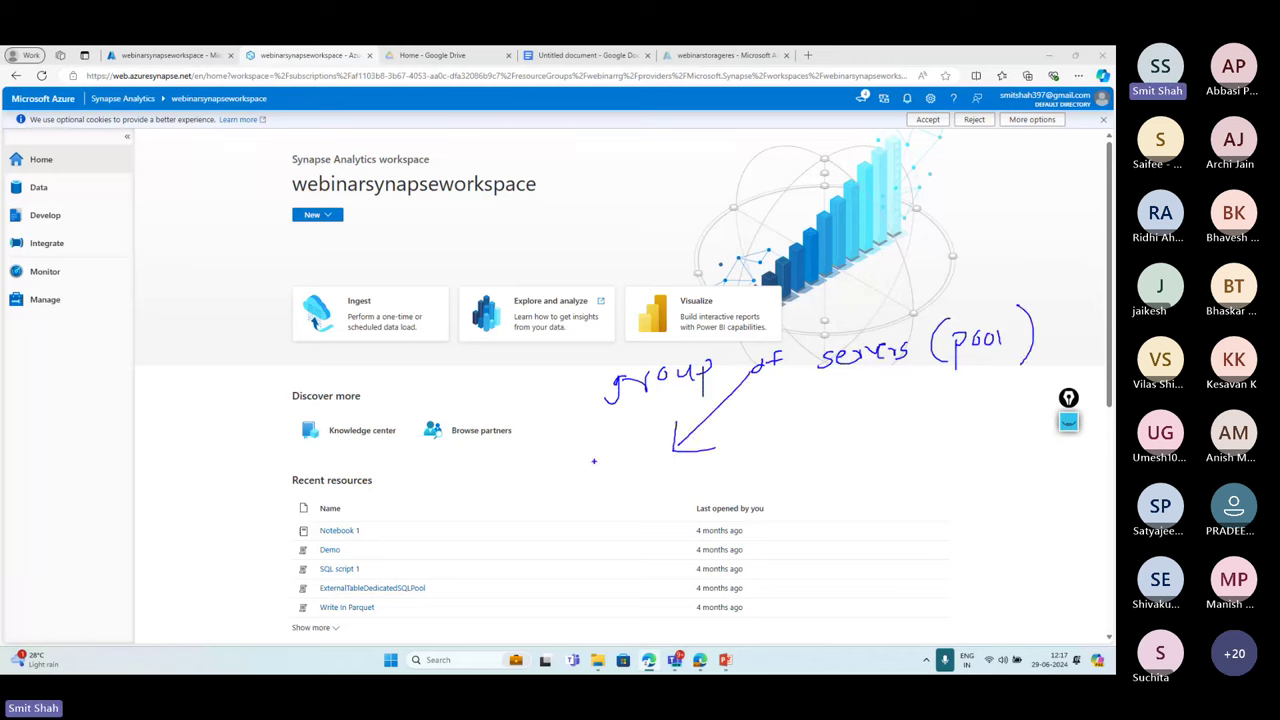
{"action": "mouse_move", "coordinate": [594, 458]}
{"action": "left_mouse_down"}
{"action": "mouse_move", "coordinate": [598, 494]}
{"action": "mouse_move", "coordinate": [655, 493]}
{"action": "mouse_move", "coordinate": [663, 471]}
{"action": "mouse_move", "coordinate": [711, 470]}
{"action": "left_mouse_up"}
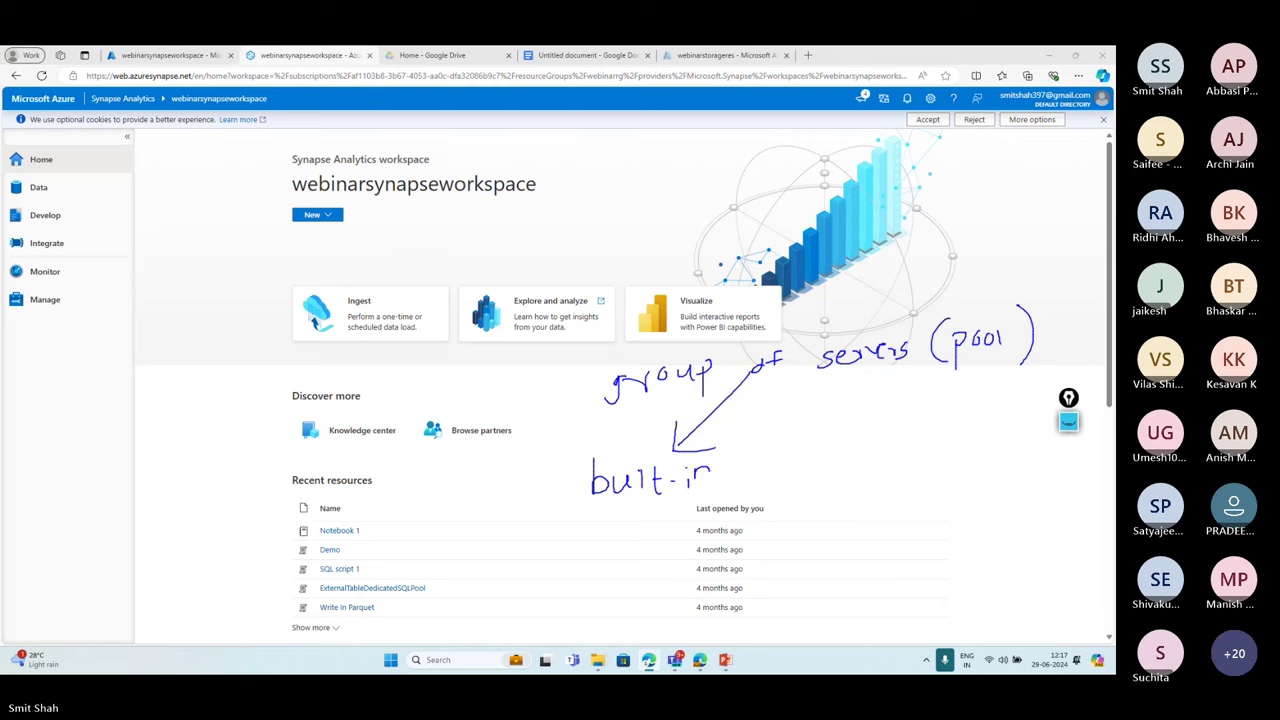
{"action": "left_click_drag", "start_coordinate": [778, 374], "coordinate": [880, 428]}
{"action": "mouse_move", "coordinate": [898, 442]}
{"action": "left_mouse_down"}
{"action": "mouse_move", "coordinate": [898, 456]}
{"action": "mouse_move", "coordinate": [930, 448]}
{"action": "left_mouse_up"}
{"action": "mouse_move", "coordinate": [940, 422]}
{"action": "left_mouse_down"}
{"action": "mouse_move", "coordinate": [942, 450]}
{"action": "mouse_move", "coordinate": [1015, 434]}
{"action": "left_mouse_up"}
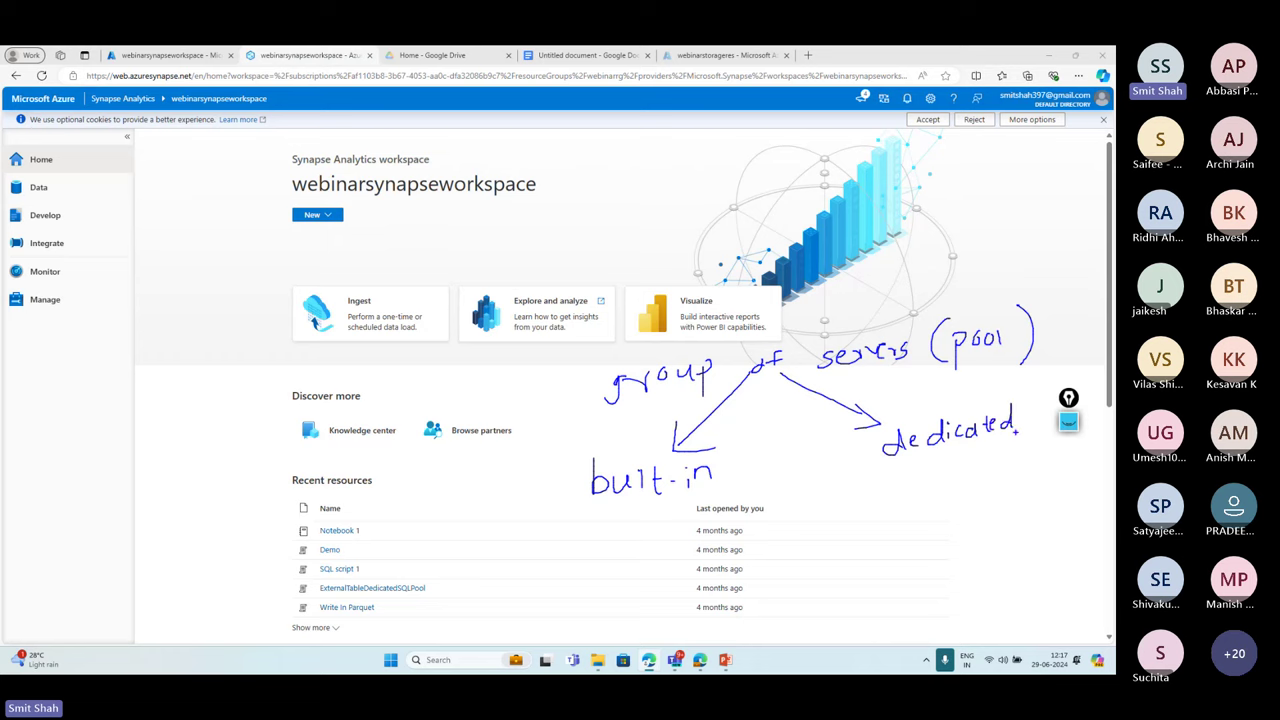
{"action": "key", "text": "Escape"}
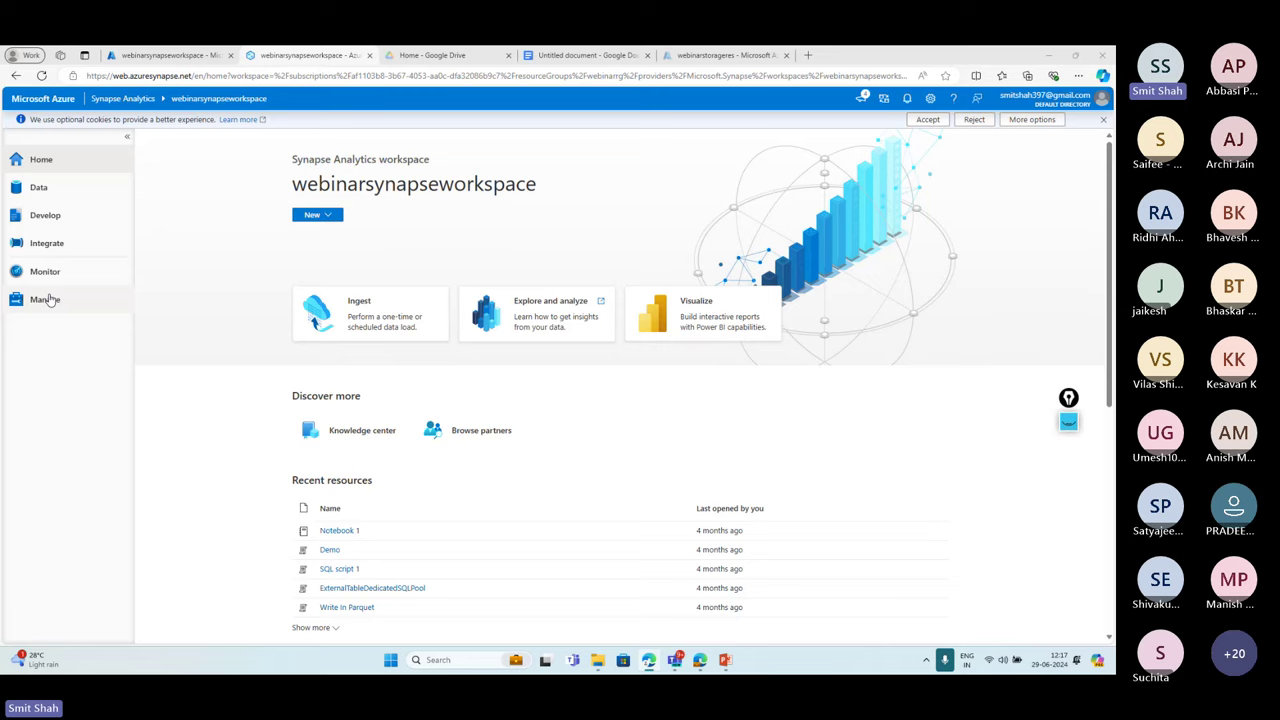
Return to Home and sketch branching arrows labelled 'Sql pool' over the page
{"action": "left_click", "coordinate": [45, 300]}
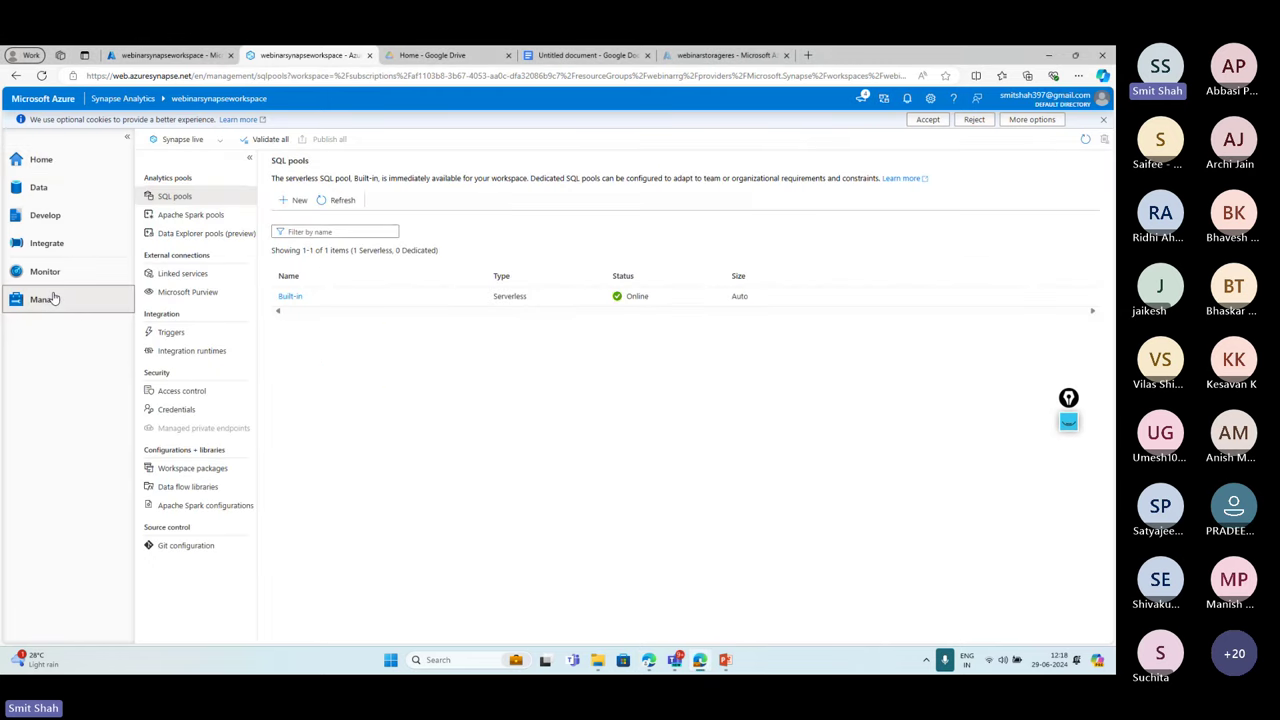
{"action": "left_click", "coordinate": [77, 162]}
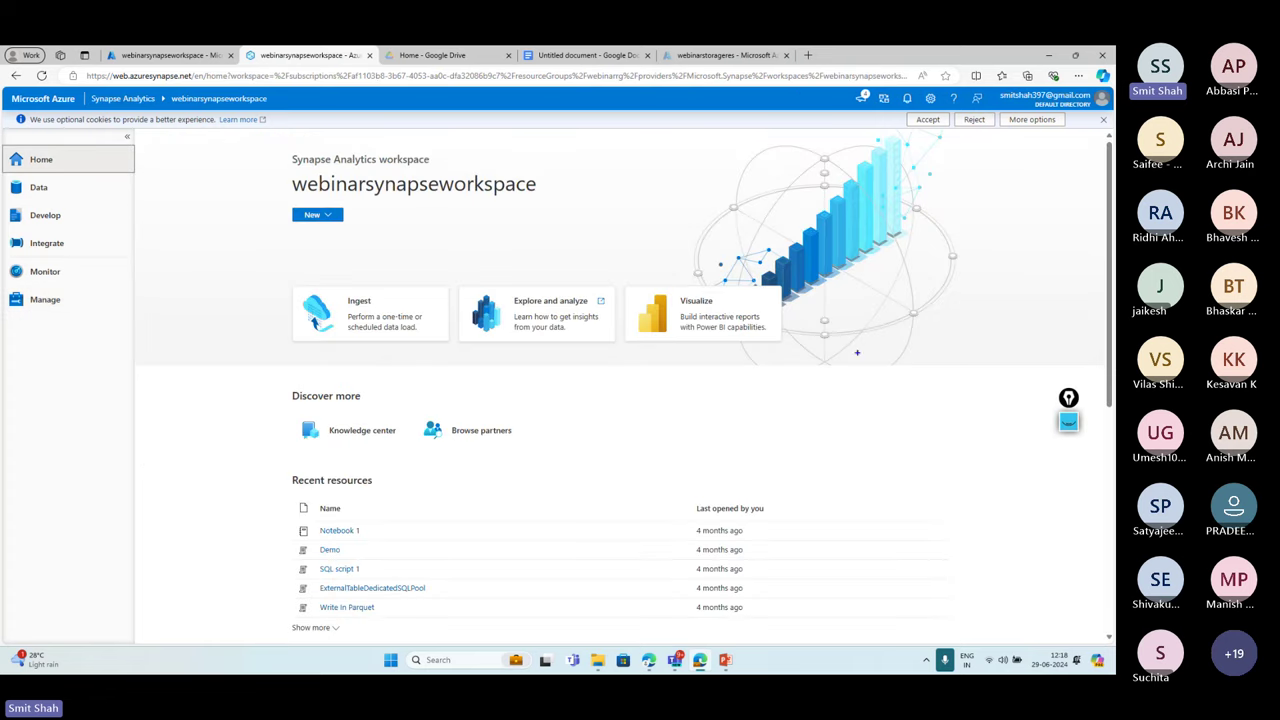
{"action": "left_click_drag", "start_coordinate": [857, 350], "coordinate": [762, 410]}
{"action": "mouse_move", "coordinate": [770, 386]}
{"action": "left_mouse_down"}
{"action": "mouse_move", "coordinate": [760, 412]}
{"action": "mouse_move", "coordinate": [828, 416]}
{"action": "left_mouse_up"}
{"action": "mouse_move", "coordinate": [932, 352]}
{"action": "left_mouse_down"}
{"action": "mouse_move", "coordinate": [995, 412]}
{"action": "mouse_move", "coordinate": [968, 434]}
{"action": "left_mouse_up"}
{"action": "left_click_drag", "start_coordinate": [733, 428], "coordinate": [693, 455]}
{"action": "left_click_drag", "start_coordinate": [757, 438], "coordinate": [760, 464]}
{"action": "mouse_move", "coordinate": [765, 428]}
{"action": "left_mouse_down"}
{"action": "mouse_move", "coordinate": [768, 452]}
{"action": "mouse_move", "coordinate": [812, 476]}
{"action": "mouse_move", "coordinate": [836, 440]}
{"action": "left_mouse_up"}
{"action": "left_click_drag", "start_coordinate": [858, 438], "coordinate": [860, 438]}
{"action": "left_click_drag", "start_coordinate": [882, 420], "coordinate": [878, 448]}
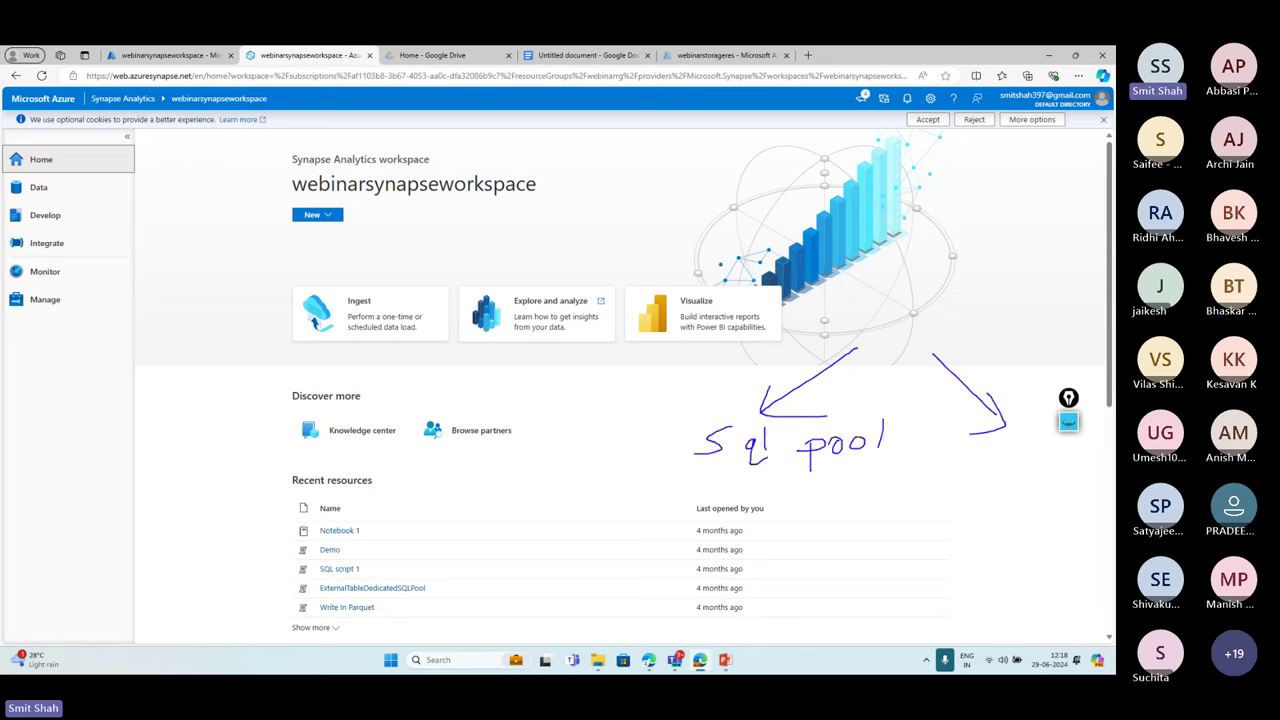
Draw a branch down from Sql pool labelled 'built-in'
{"action": "left_click_drag", "start_coordinate": [746, 478], "coordinate": [700, 516]}
{"action": "mouse_move", "coordinate": [688, 500]}
{"action": "left_mouse_down"}
{"action": "mouse_move", "coordinate": [686, 532]}
{"action": "mouse_move", "coordinate": [765, 532]}
{"action": "left_mouse_up"}
{"action": "mouse_move", "coordinate": [602, 548]}
{"action": "left_mouse_down"}
{"action": "mouse_move", "coordinate": [618, 572]}
{"action": "mouse_move", "coordinate": [604, 582]}
{"action": "mouse_move", "coordinate": [648, 580]}
{"action": "left_mouse_up"}
{"action": "mouse_move", "coordinate": [644, 566]}
{"action": "left_mouse_down"}
{"action": "mouse_move", "coordinate": [644, 581]}
{"action": "mouse_move", "coordinate": [694, 567]}
{"action": "left_mouse_up"}
{"action": "left_click_drag", "start_coordinate": [698, 563], "coordinate": [700, 580]}
{"action": "left_click_drag", "start_coordinate": [702, 570], "coordinate": [720, 575]}
Add a 'dedicated' branch and begin a Spark label, then clear all the ink
{"action": "left_click_drag", "start_coordinate": [800, 472], "coordinate": [838, 514]}
{"action": "mouse_move", "coordinate": [842, 494]}
{"action": "left_mouse_down"}
{"action": "mouse_move", "coordinate": [856, 530]}
{"action": "mouse_move", "coordinate": [842, 537]}
{"action": "left_mouse_up"}
{"action": "mouse_move", "coordinate": [830, 552]}
{"action": "left_mouse_down"}
{"action": "mouse_move", "coordinate": [840, 566]}
{"action": "mouse_move", "coordinate": [866, 560]}
{"action": "left_mouse_up"}
{"action": "mouse_move", "coordinate": [869, 548]}
{"action": "left_mouse_down"}
{"action": "mouse_move", "coordinate": [896, 554]}
{"action": "mouse_move", "coordinate": [858, 551]}
{"action": "mouse_move", "coordinate": [890, 560]}
{"action": "left_mouse_up"}
{"action": "left_click_drag", "start_coordinate": [892, 545], "coordinate": [918, 550]}
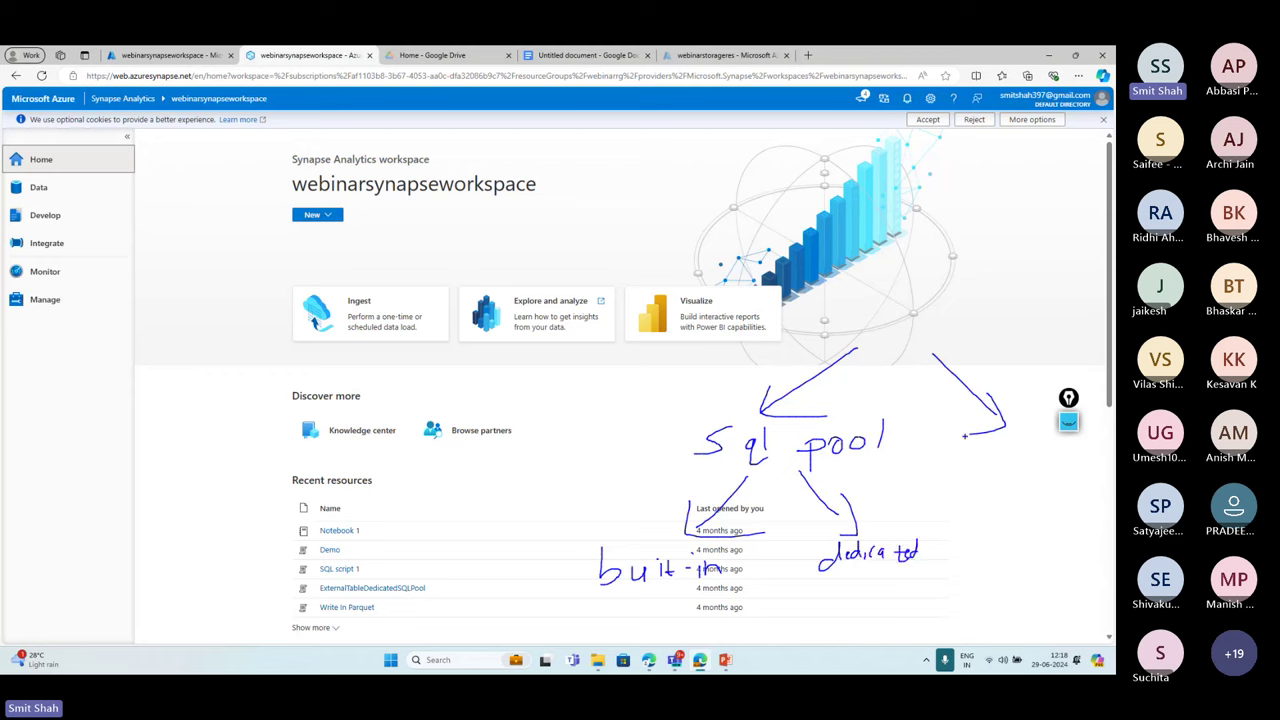
{"action": "left_click_drag", "start_coordinate": [1016, 426], "coordinate": [988, 452]}
{"action": "mouse_move", "coordinate": [1022, 428]}
{"action": "left_mouse_down"}
{"action": "mouse_move", "coordinate": [1022, 456]}
{"action": "mouse_move", "coordinate": [1048, 420]}
{"action": "mouse_move", "coordinate": [1058, 438]}
{"action": "left_mouse_up"}
{"action": "key", "text": "Escape"}
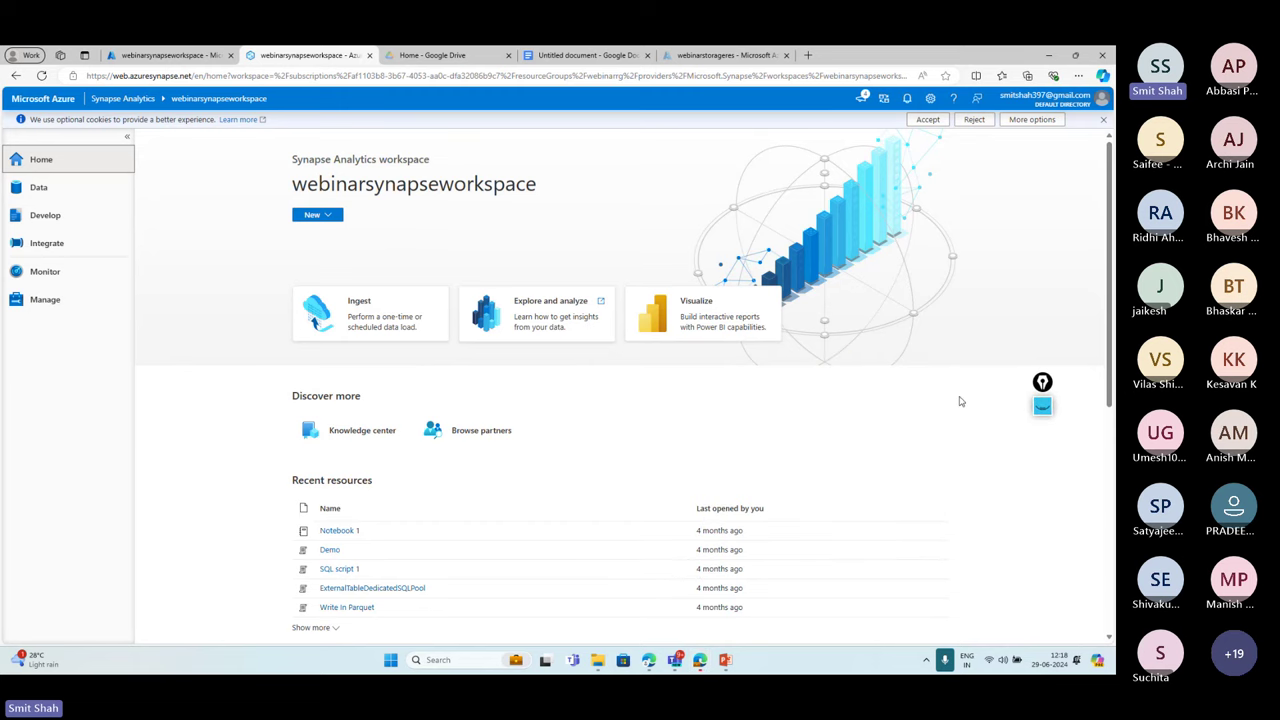
With the pen, draw two arrows labelled 'Sql pools' and 'Spark pools'
{"action": "left_click", "coordinate": [1042, 382]}
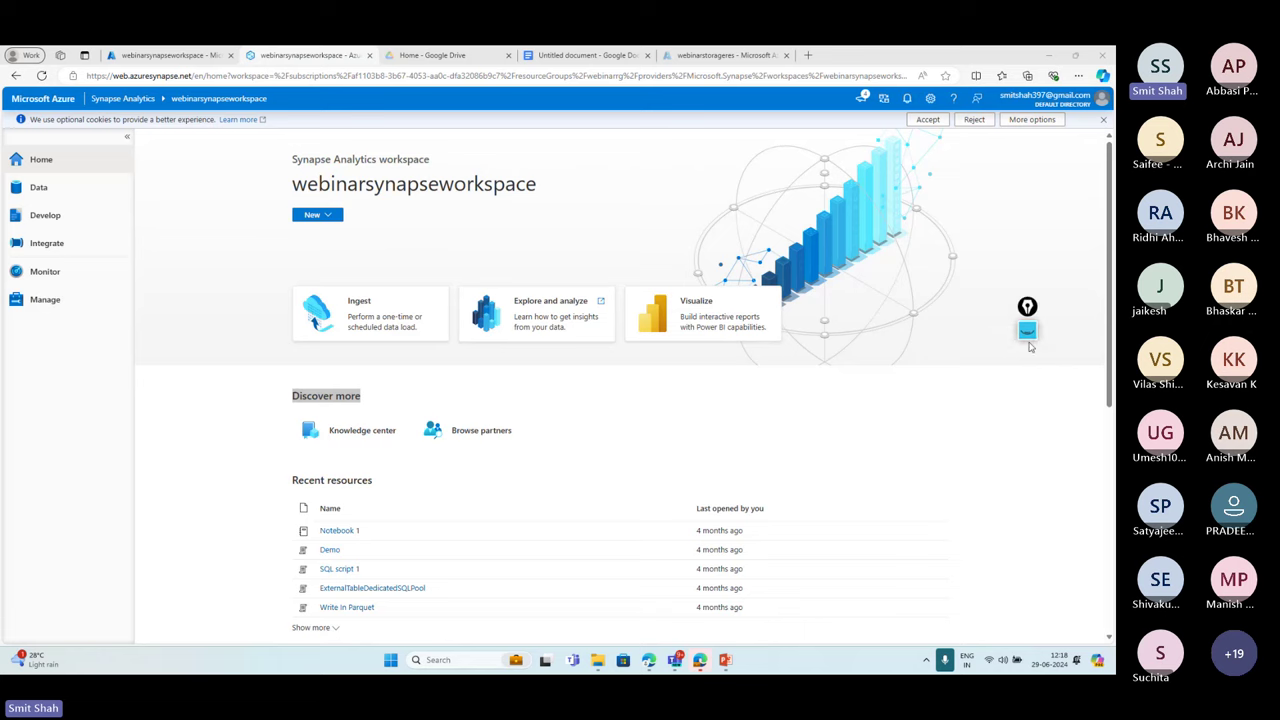
{"action": "left_click", "coordinate": [1046, 383]}
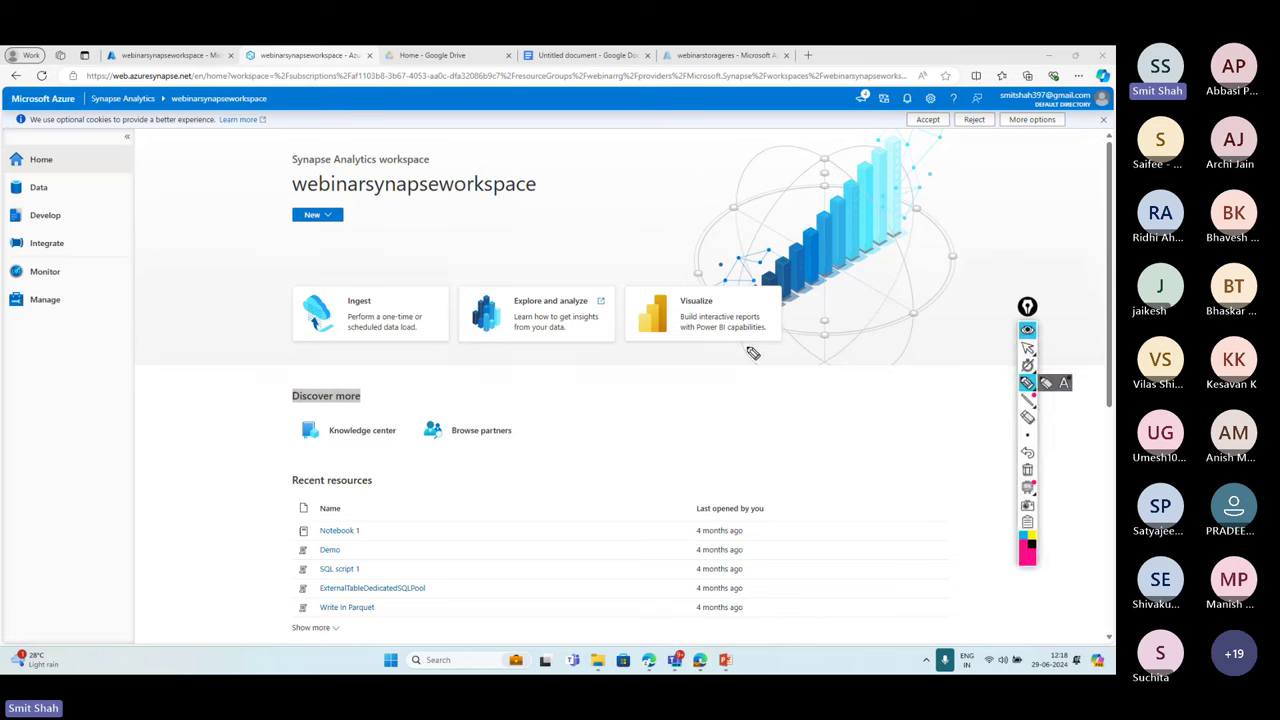
{"action": "mouse_move", "coordinate": [748, 348]}
{"action": "left_mouse_down"}
{"action": "mouse_move", "coordinate": [657, 421]}
{"action": "mouse_move", "coordinate": [674, 424]}
{"action": "left_mouse_up"}
{"action": "mouse_move", "coordinate": [588, 445]}
{"action": "left_mouse_down"}
{"action": "mouse_move", "coordinate": [572, 466]}
{"action": "mouse_move", "coordinate": [704, 452]}
{"action": "mouse_move", "coordinate": [692, 455]}
{"action": "left_mouse_up"}
{"action": "mouse_move", "coordinate": [778, 350]}
{"action": "left_mouse_down"}
{"action": "mouse_move", "coordinate": [814, 382]}
{"action": "mouse_move", "coordinate": [800, 392]}
{"action": "mouse_move", "coordinate": [812, 422]}
{"action": "left_mouse_up"}
{"action": "mouse_move", "coordinate": [846, 402]}
{"action": "left_mouse_down"}
{"action": "mouse_move", "coordinate": [846, 436]}
{"action": "mouse_move", "coordinate": [866, 404]}
{"action": "mouse_move", "coordinate": [872, 420]}
{"action": "left_mouse_up"}
{"action": "mouse_move", "coordinate": [876, 404]}
{"action": "left_mouse_down"}
{"action": "mouse_move", "coordinate": [858, 410]}
{"action": "mouse_move", "coordinate": [913, 424]}
{"action": "mouse_move", "coordinate": [952, 408]}
{"action": "left_mouse_up"}
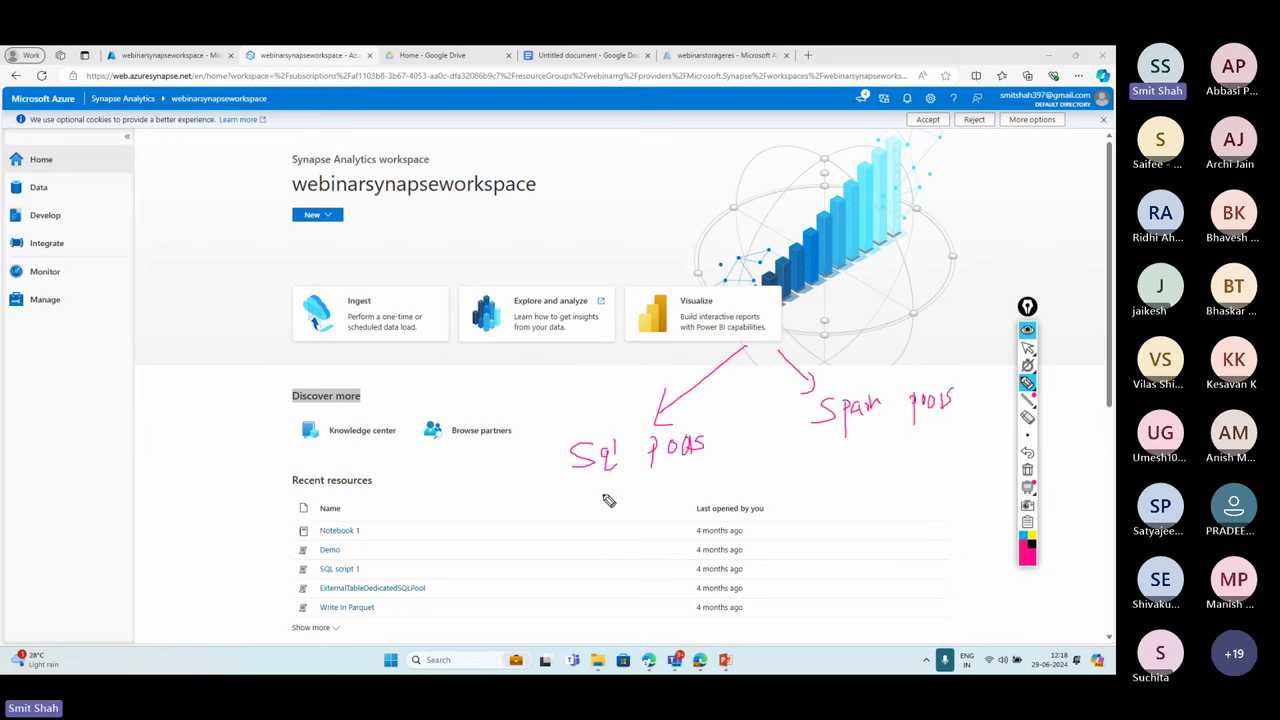
Branch Sql pools into 'built-in' and 'dedicated', then stop drawing
{"action": "left_click_drag", "start_coordinate": [630, 470], "coordinate": [563, 523]}
{"action": "left_click_drag", "start_coordinate": [575, 498], "coordinate": [598, 525]}
{"action": "mouse_move", "coordinate": [492, 548]}
{"action": "left_mouse_down"}
{"action": "mouse_move", "coordinate": [502, 583]}
{"action": "mouse_move", "coordinate": [556, 578]}
{"action": "left_mouse_up"}
{"action": "left_click_drag", "start_coordinate": [546, 566], "coordinate": [598, 563]}
{"action": "left_click_drag", "start_coordinate": [603, 553], "coordinate": [610, 560]}
{"action": "mouse_move", "coordinate": [664, 474]}
{"action": "left_mouse_down"}
{"action": "mouse_move", "coordinate": [704, 530]}
{"action": "mouse_move", "coordinate": [740, 541]}
{"action": "mouse_move", "coordinate": [782, 532]}
{"action": "mouse_move", "coordinate": [792, 500]}
{"action": "left_mouse_up"}
{"action": "left_click", "coordinate": [1027, 347]}
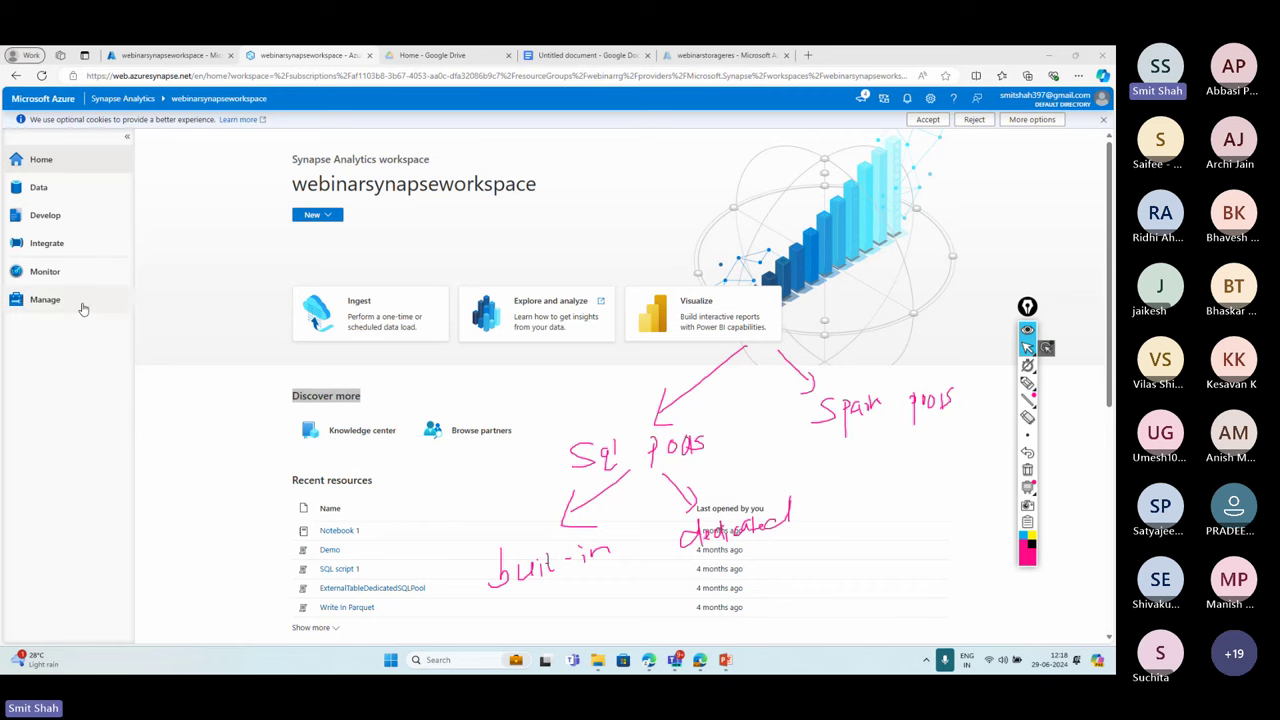
Show the SQL pools page under the diagram, undo stray marks, and circle 'built-in'
{"action": "left_click", "coordinate": [83, 308]}
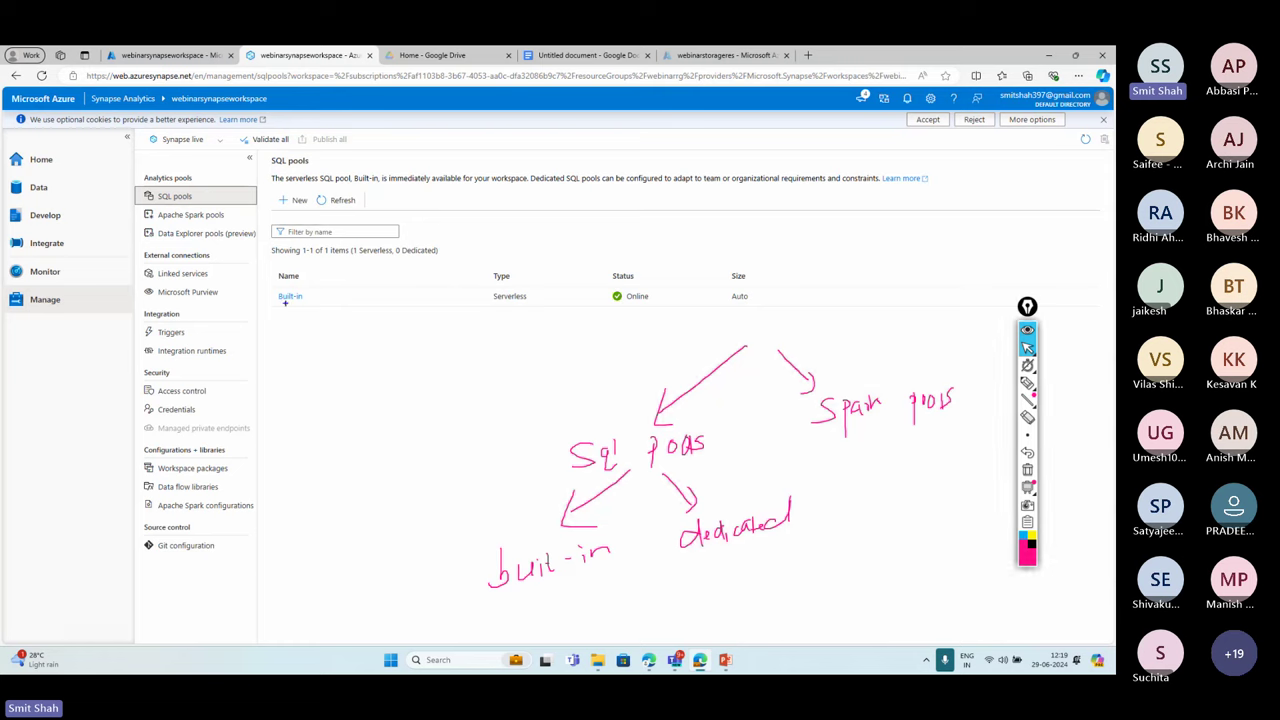
{"action": "left_click_drag", "start_coordinate": [275, 287], "coordinate": [760, 316]}
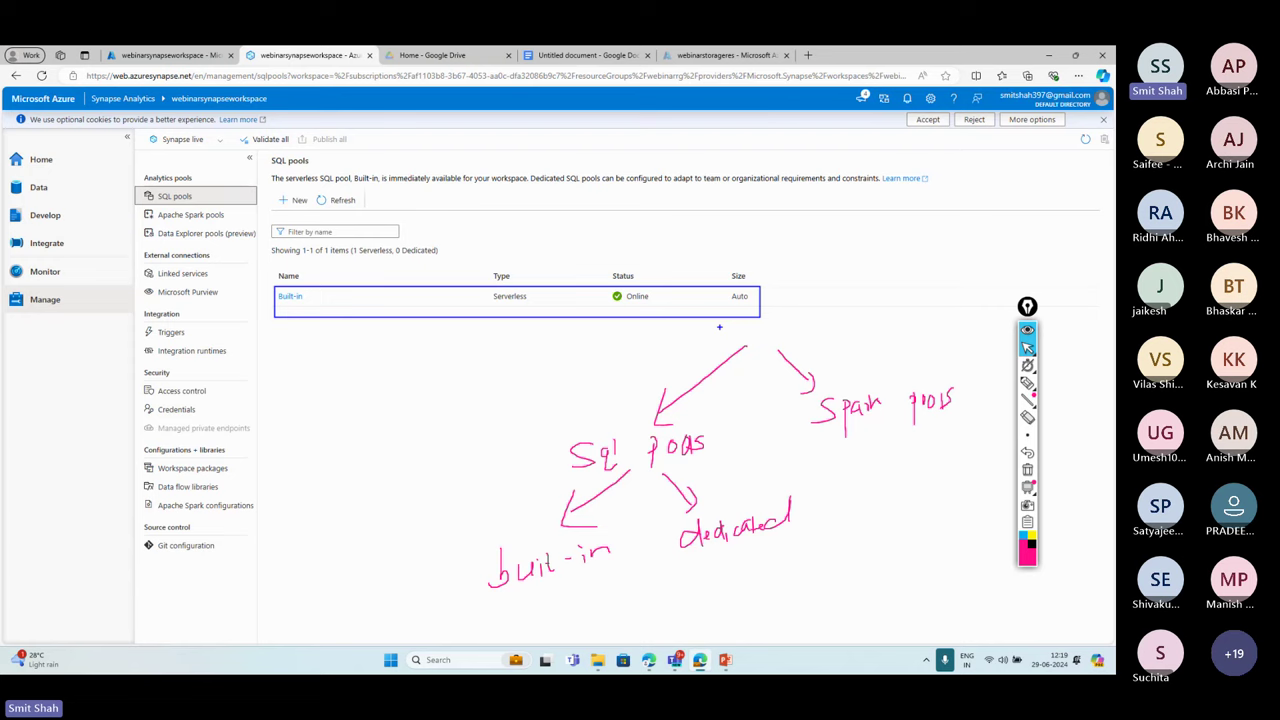
{"action": "key", "text": "ctrl+z"}
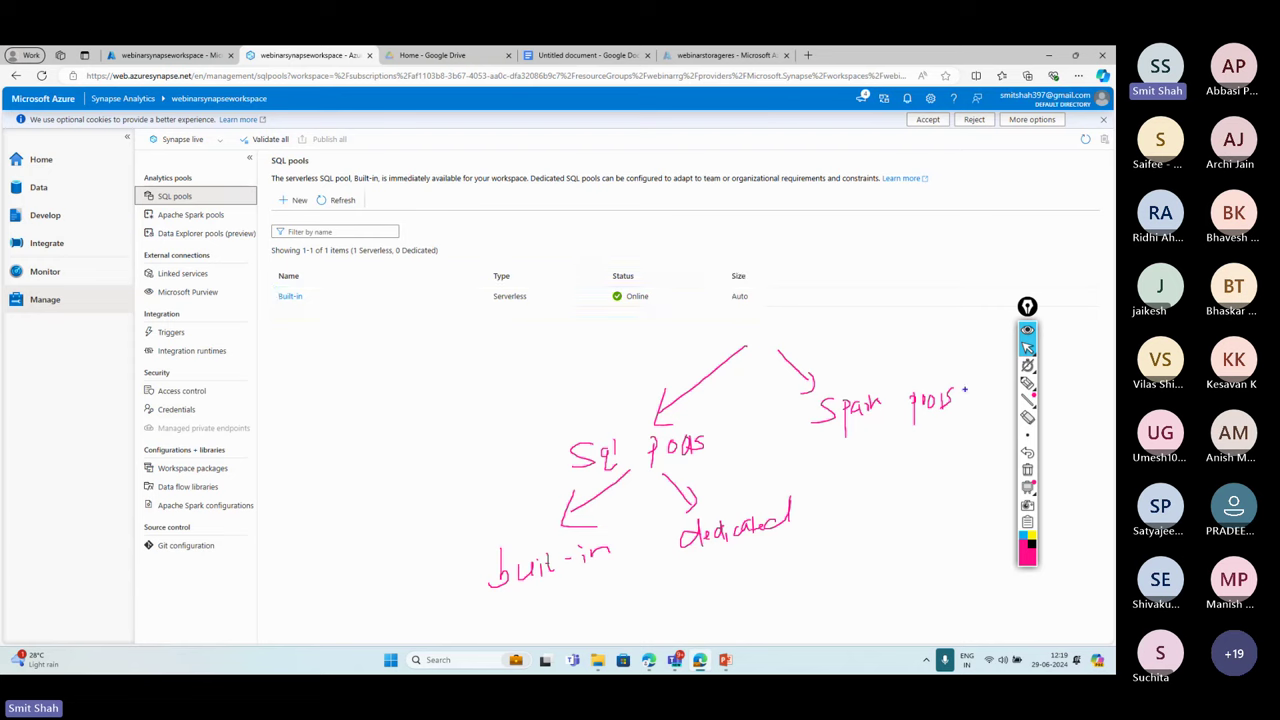
{"action": "left_click_drag", "start_coordinate": [947, 326], "coordinate": [968, 352]}
{"action": "key", "text": "ctrl+z"}
{"action": "mouse_move", "coordinate": [999, 369]}
{"action": "left_mouse_down"}
{"action": "mouse_move", "coordinate": [1008, 388]}
{"action": "mouse_move", "coordinate": [596, 314]}
{"action": "left_mouse_up"}
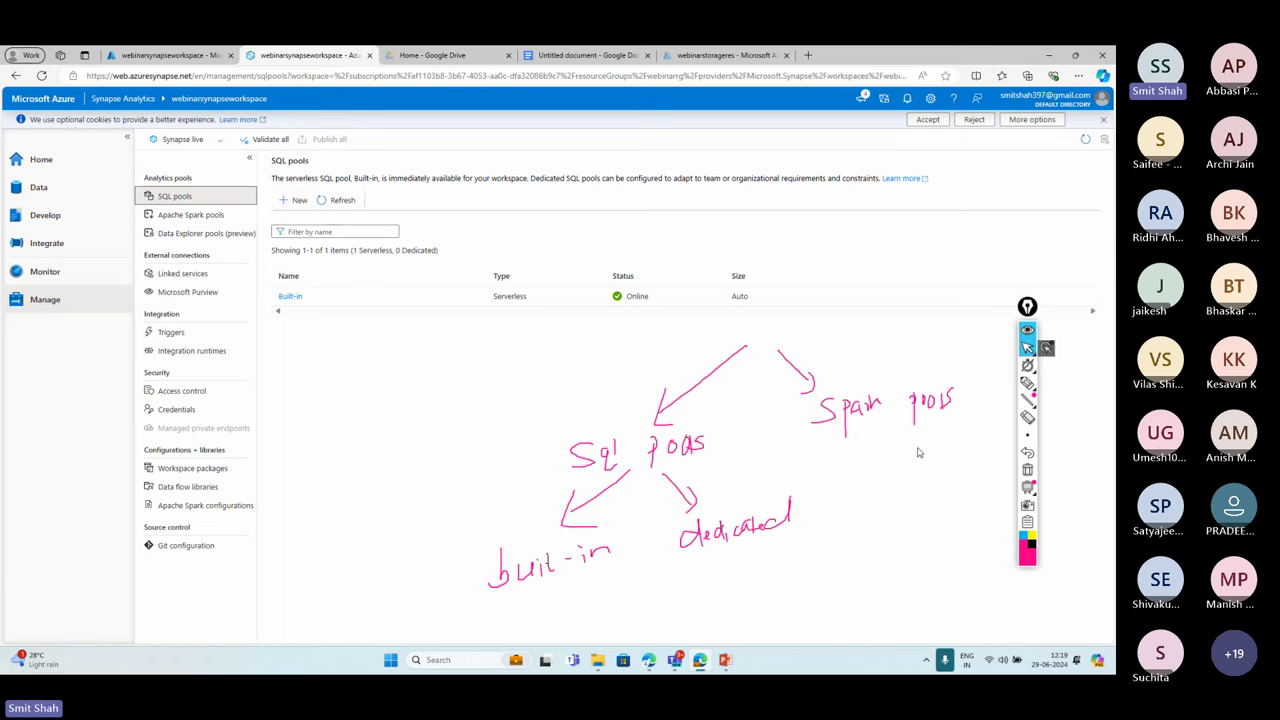
{"action": "key", "text": "ctrl+shift+2"}
{"action": "mouse_move", "coordinate": [614, 527]}
{"action": "left_mouse_down"}
{"action": "mouse_move", "coordinate": [528, 531]}
{"action": "mouse_move", "coordinate": [555, 617]}
{"action": "mouse_move", "coordinate": [623, 540]}
{"action": "left_mouse_up"}
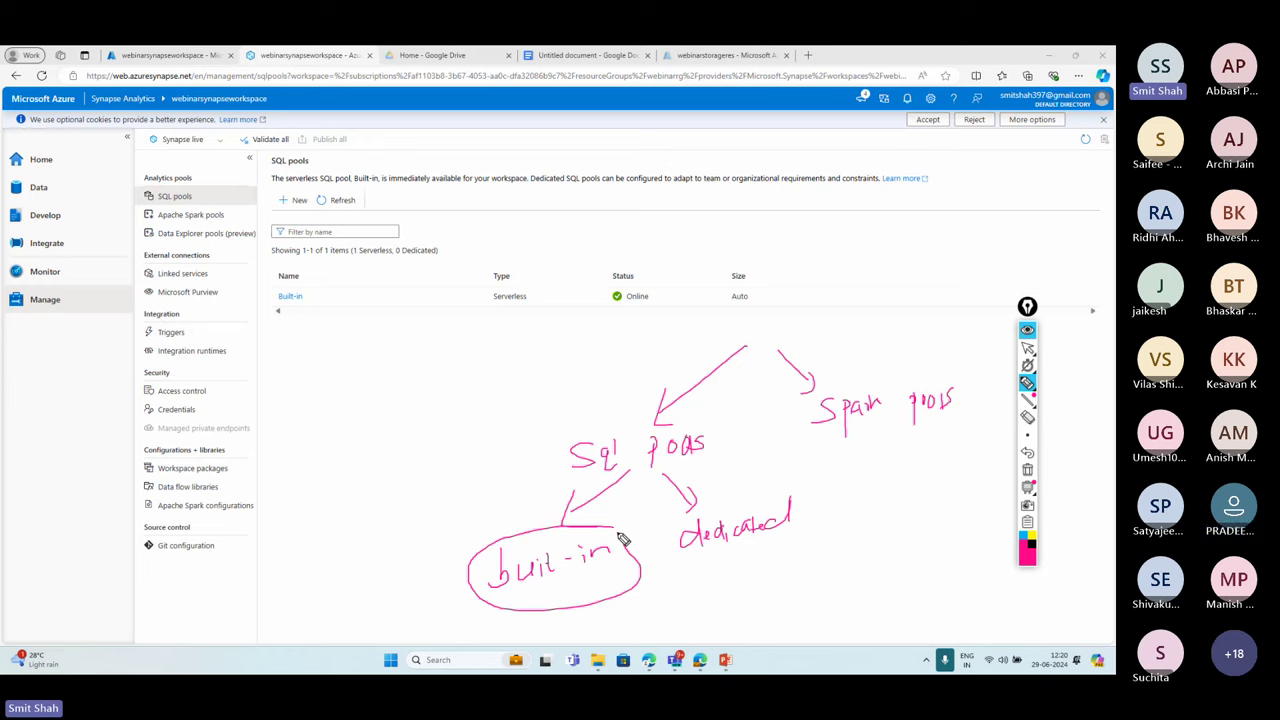
Drop the built-in circle, try and undo a 'Select' note, then circle 'dedicated'
{"action": "left_click", "coordinate": [544, 610]}
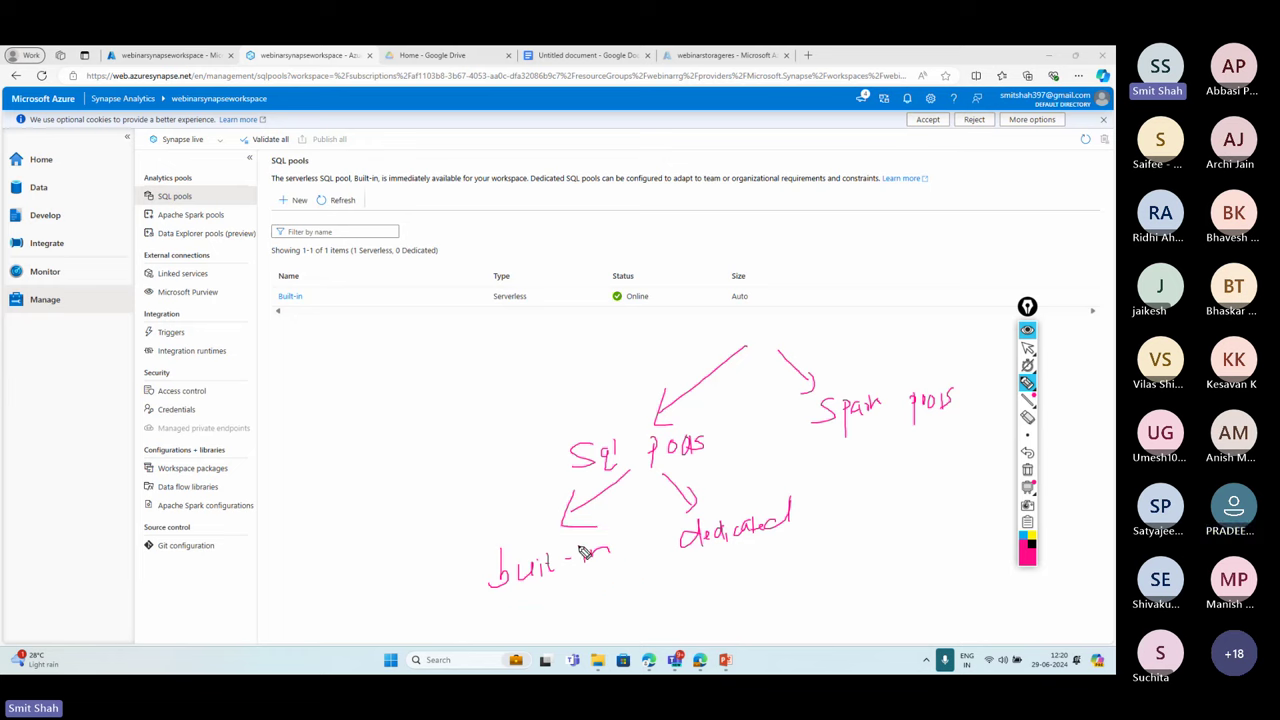
{"action": "mouse_move", "coordinate": [588, 544]}
{"action": "left_mouse_down"}
{"action": "mouse_move", "coordinate": [556, 600]}
{"action": "mouse_move", "coordinate": [567, 595]}
{"action": "left_mouse_up"}
{"action": "mouse_move", "coordinate": [552, 612]}
{"action": "left_mouse_down"}
{"action": "mouse_move", "coordinate": [542, 628]}
{"action": "mouse_move", "coordinate": [615, 621]}
{"action": "left_mouse_up"}
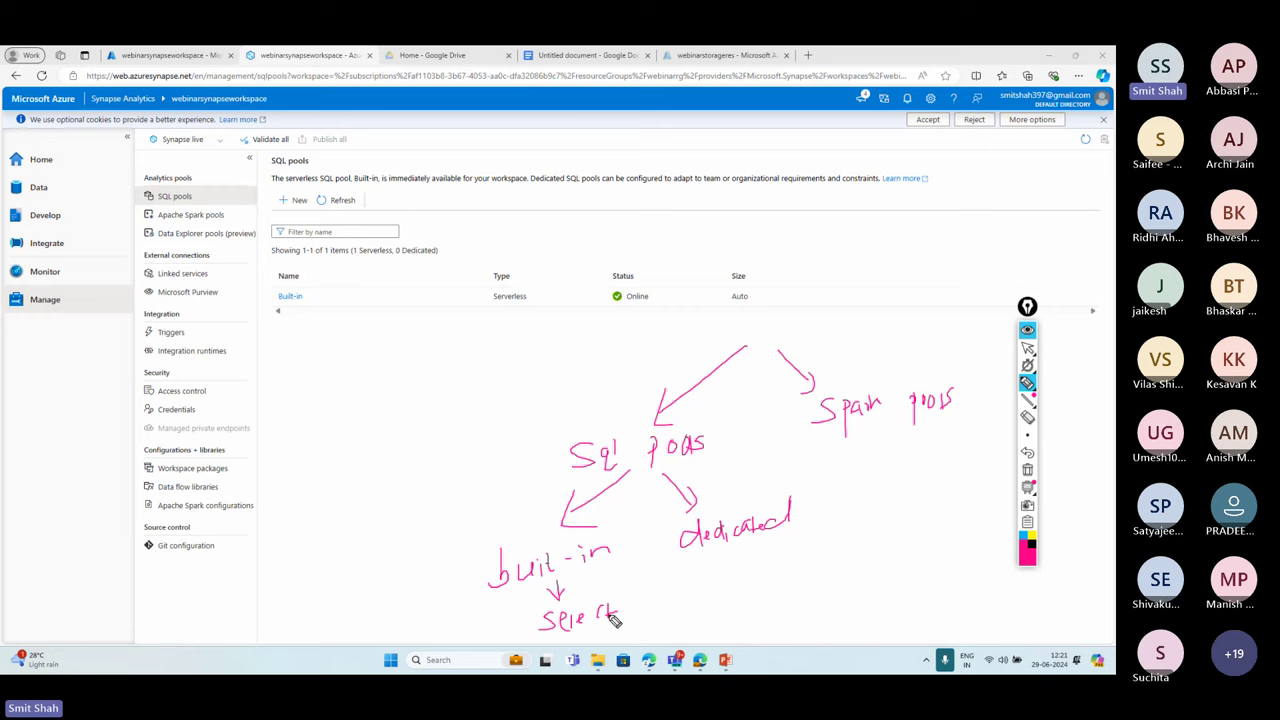
{"action": "key", "text": "ctrl+z"}
{"action": "key", "text": "ctrl+z"}
{"action": "key", "text": "ctrl+z"}
{"action": "key", "text": "ctrl+z"}
{"action": "key", "text": "ctrl+z"}
{"action": "key", "text": "ctrl+z"}
{"action": "key", "text": "ctrl+z"}
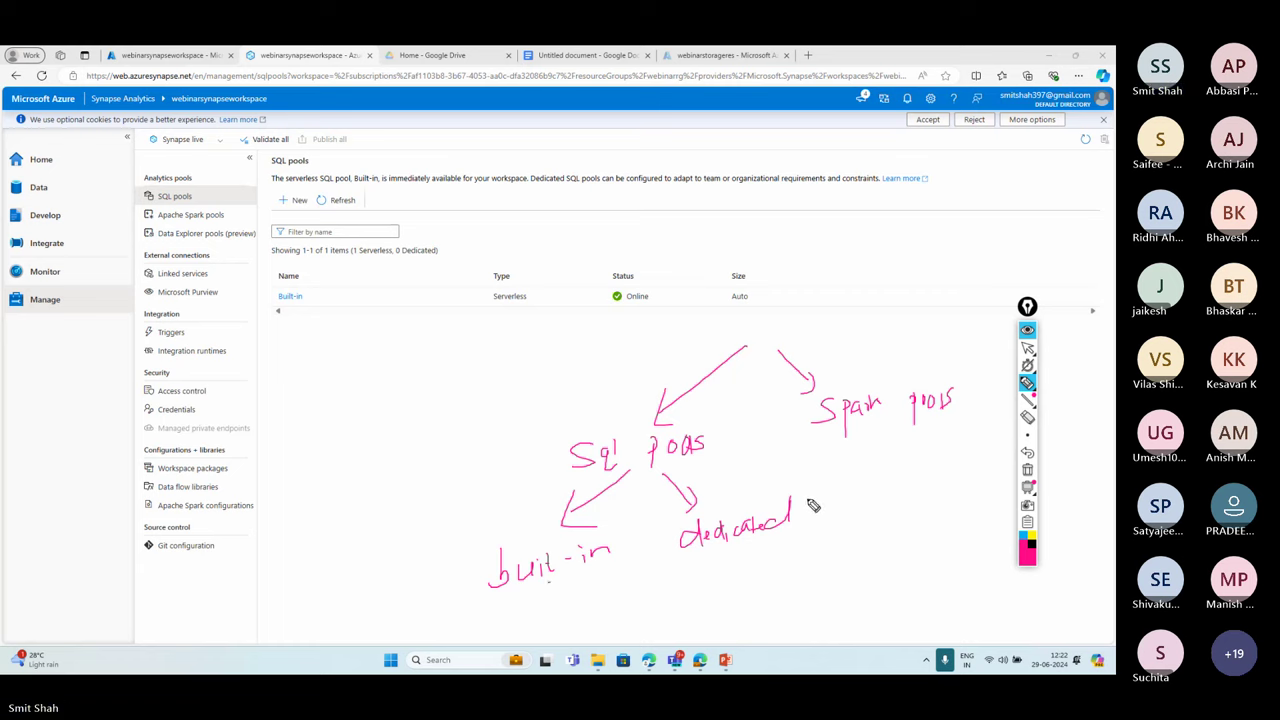
{"action": "mouse_move", "coordinate": [814, 487]}
{"action": "left_mouse_down"}
{"action": "mouse_move", "coordinate": [766, 489]}
{"action": "mouse_move", "coordinate": [686, 548]}
{"action": "mouse_move", "coordinate": [840, 500]}
{"action": "mouse_move", "coordinate": [770, 470]}
{"action": "left_mouse_up"}
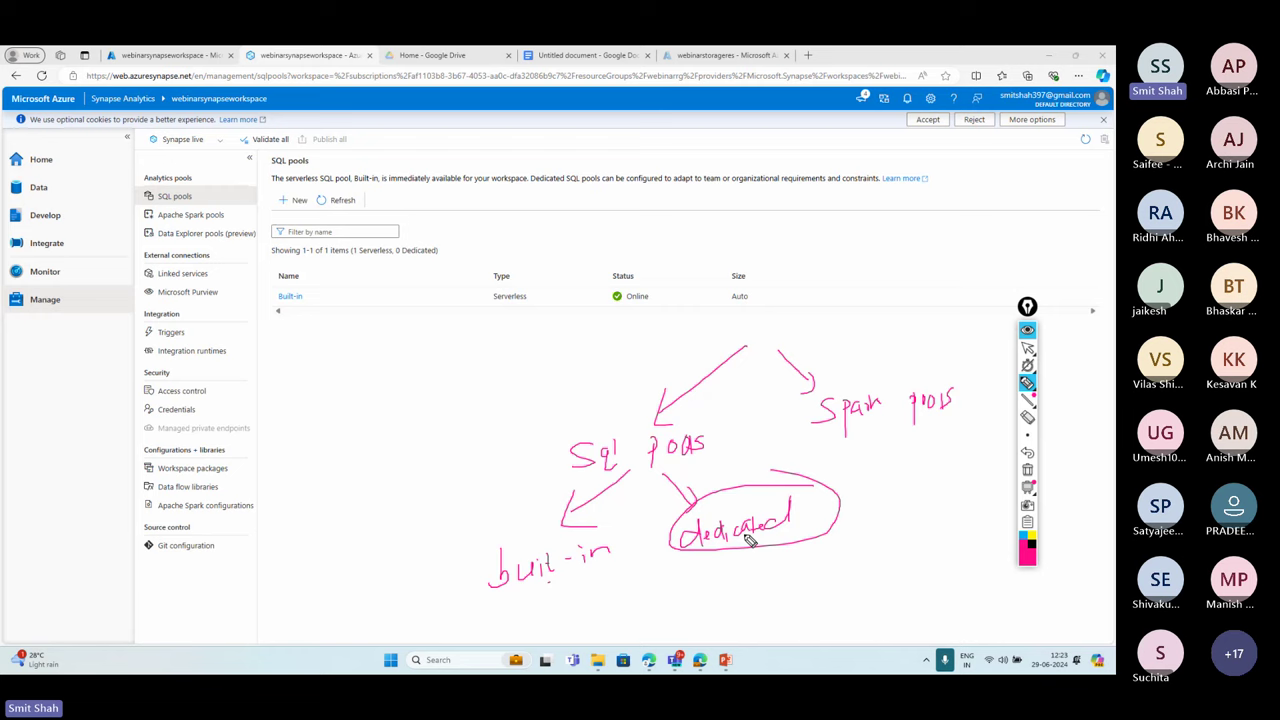
Draw arrows from dedicated to DDL, DML and All, enclosed in one loop
{"action": "left_click_drag", "start_coordinate": [738, 545], "coordinate": [715, 582]}
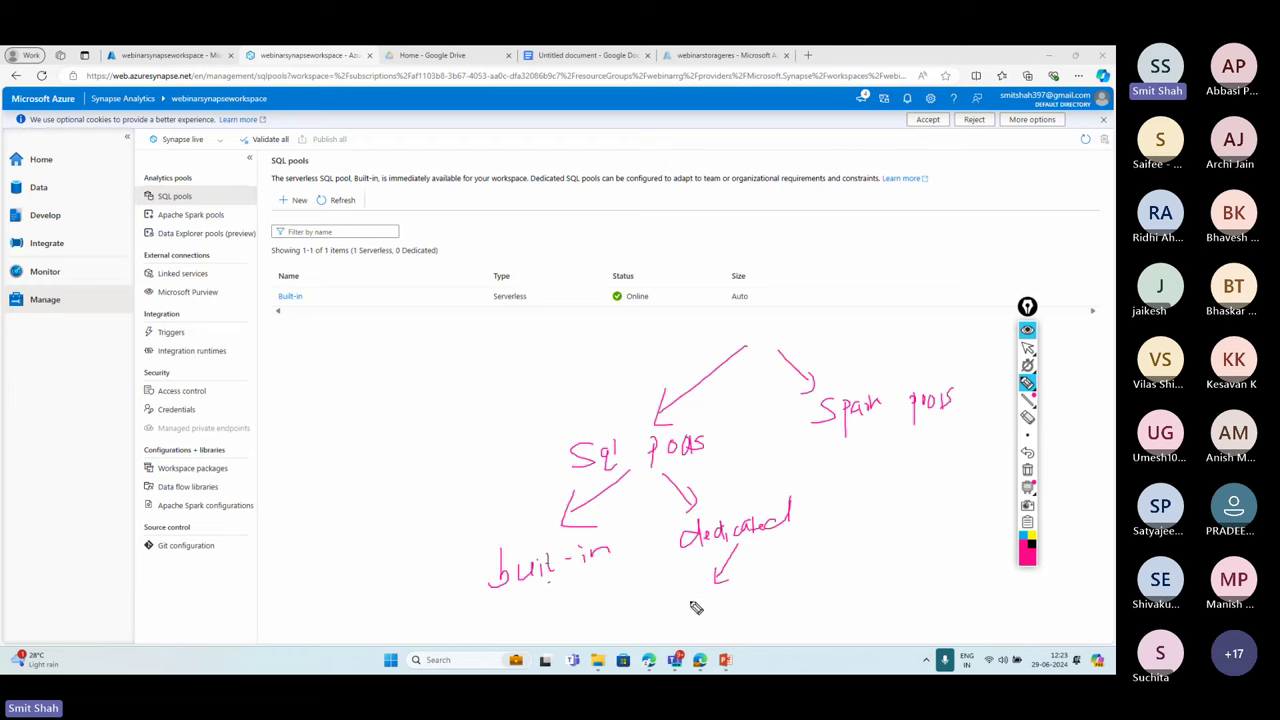
{"action": "mouse_move", "coordinate": [689, 600]}
{"action": "left_mouse_down"}
{"action": "mouse_move", "coordinate": [690, 616]}
{"action": "mouse_move", "coordinate": [717, 610]}
{"action": "left_mouse_up"}
{"action": "mouse_move", "coordinate": [761, 541]}
{"action": "left_mouse_down"}
{"action": "mouse_move", "coordinate": [773, 585]}
{"action": "mouse_move", "coordinate": [810, 568]}
{"action": "mouse_move", "coordinate": [816, 541]}
{"action": "mouse_move", "coordinate": [855, 558]}
{"action": "left_mouse_up"}
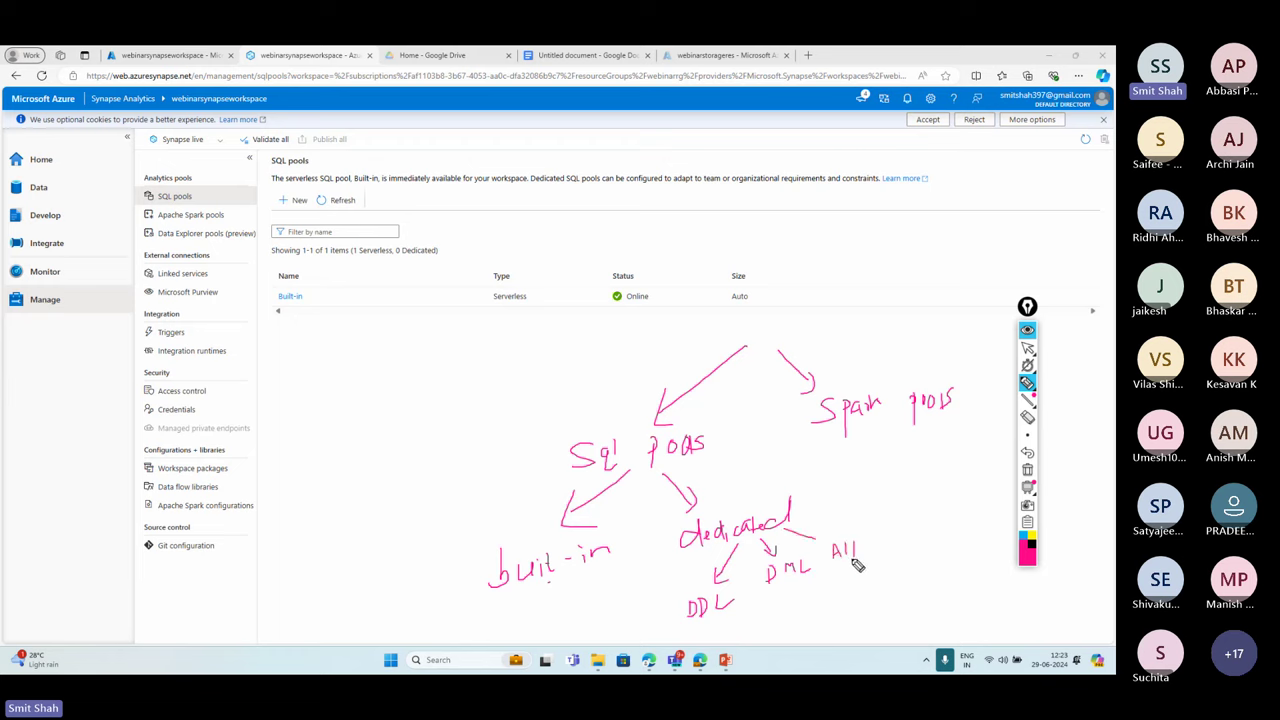
{"action": "mouse_move", "coordinate": [885, 512]}
{"action": "left_mouse_down"}
{"action": "mouse_move", "coordinate": [674, 596]}
{"action": "mouse_move", "coordinate": [943, 506]}
{"action": "mouse_move", "coordinate": [870, 490]}
{"action": "left_mouse_up"}
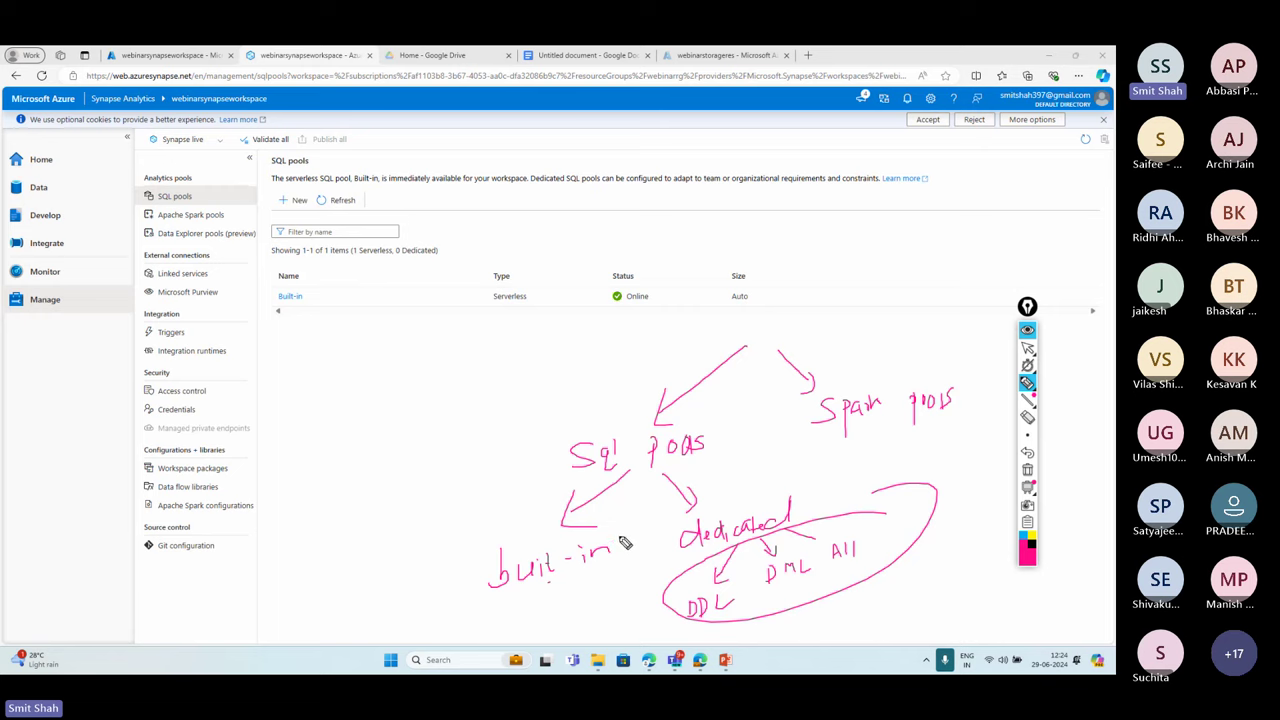
Circle and cross out the built-in note
{"action": "mouse_move", "coordinate": [620, 538]}
{"action": "left_mouse_down"}
{"action": "mouse_move", "coordinate": [483, 586]}
{"action": "mouse_move", "coordinate": [612, 541]}
{"action": "left_mouse_up"}
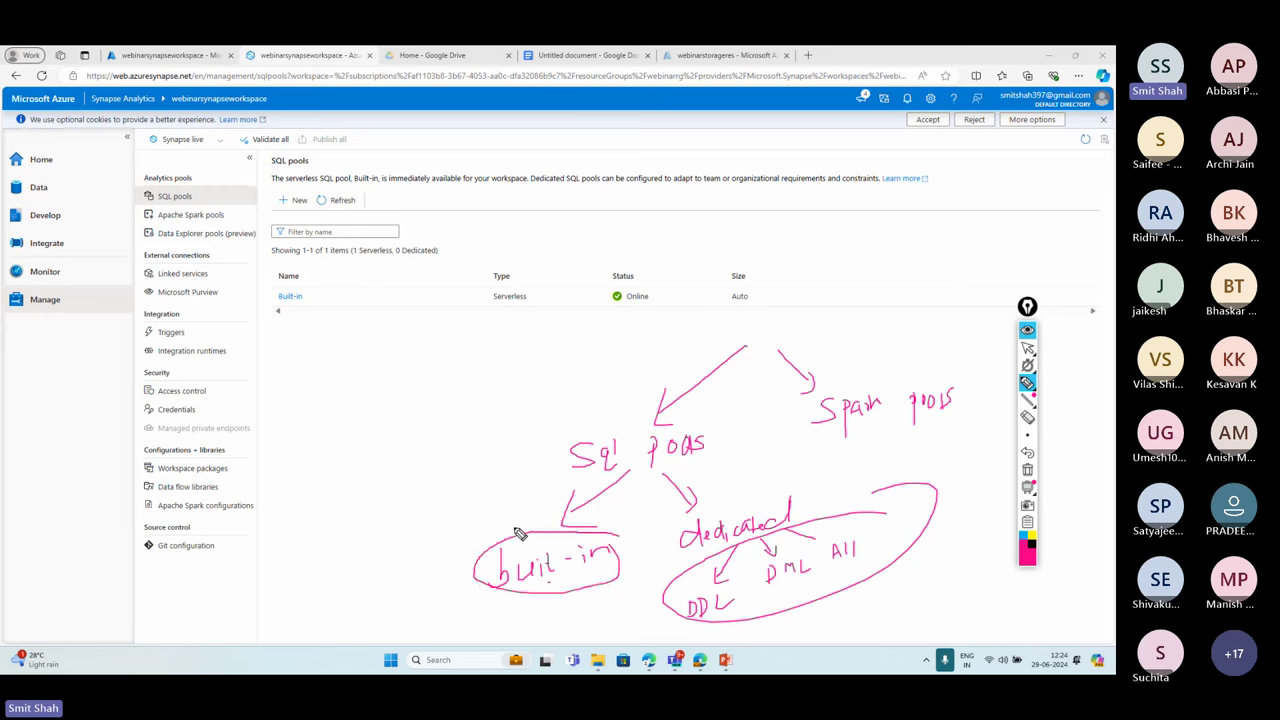
{"action": "left_click_drag", "start_coordinate": [515, 530], "coordinate": [588, 586]}
{"action": "mouse_move", "coordinate": [574, 533]}
{"action": "left_mouse_down"}
{"action": "mouse_move", "coordinate": [507, 594]}
{"action": "mouse_move", "coordinate": [552, 560]}
{"action": "left_mouse_up"}
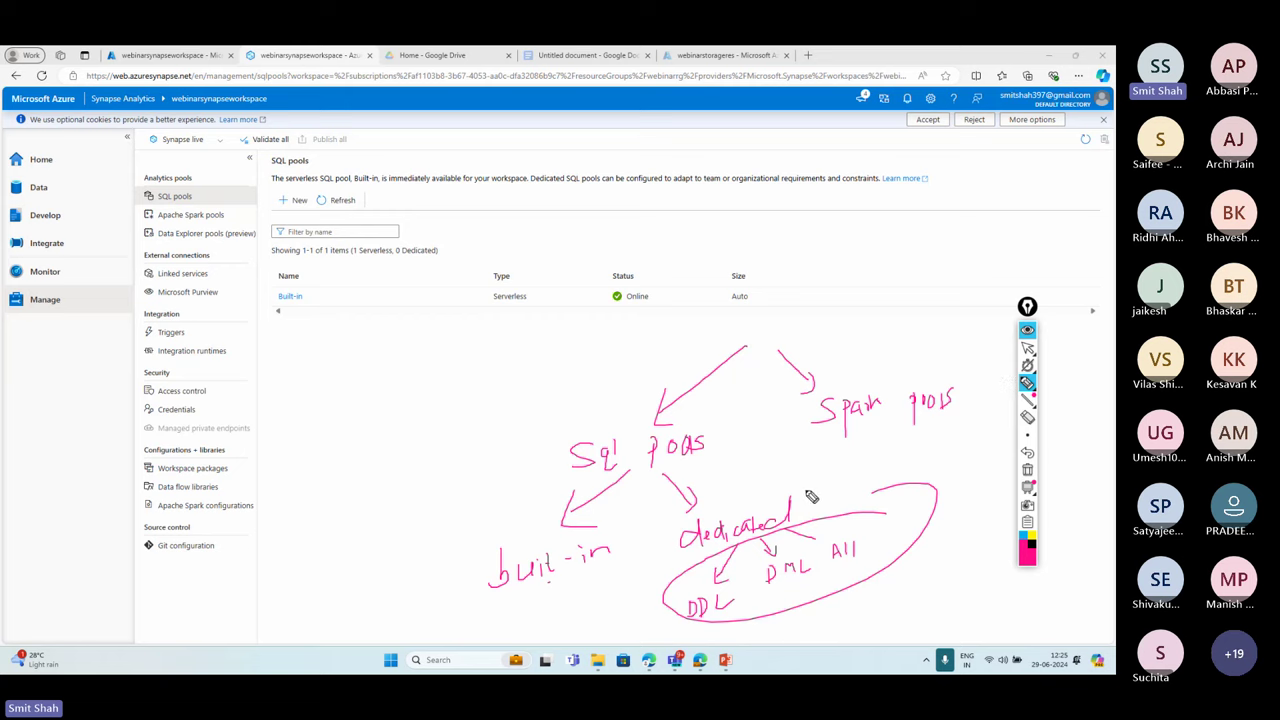
Start a new dedicated SQL pool named webinardedicatedsqlpool and erase all annotations
{"action": "left_click", "coordinate": [1028, 348]}
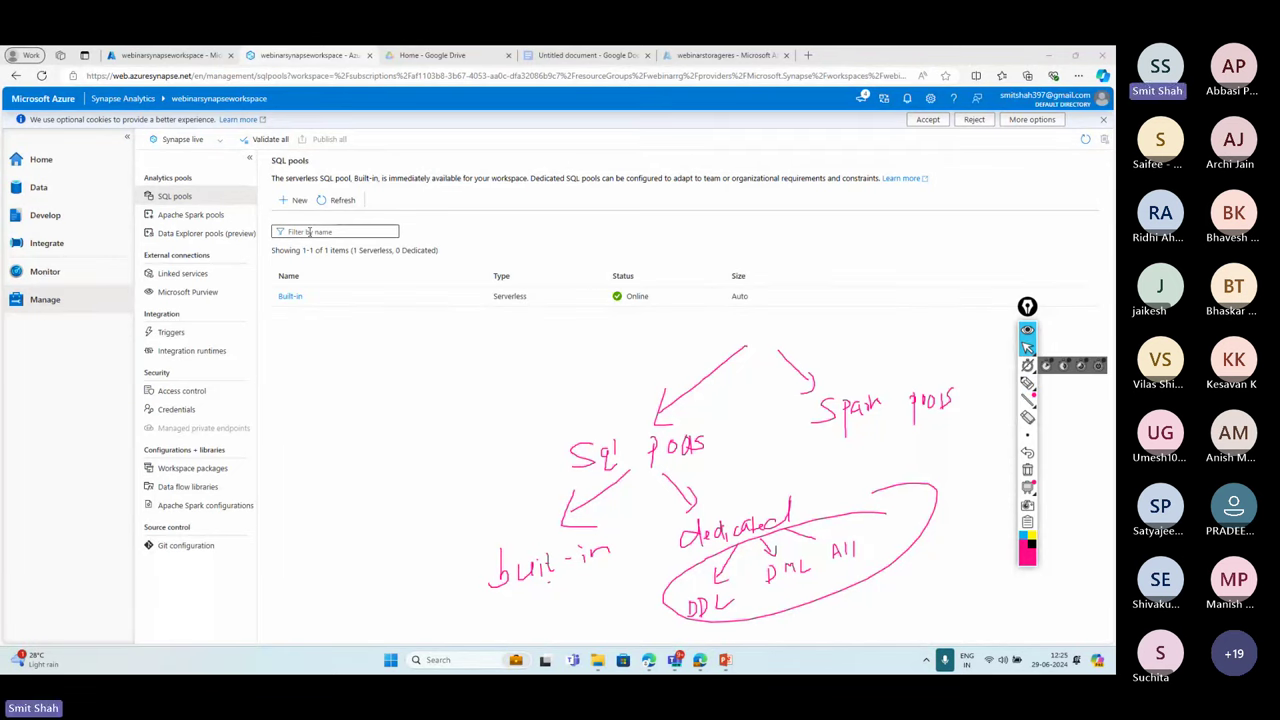
{"action": "left_click", "coordinate": [298, 203]}
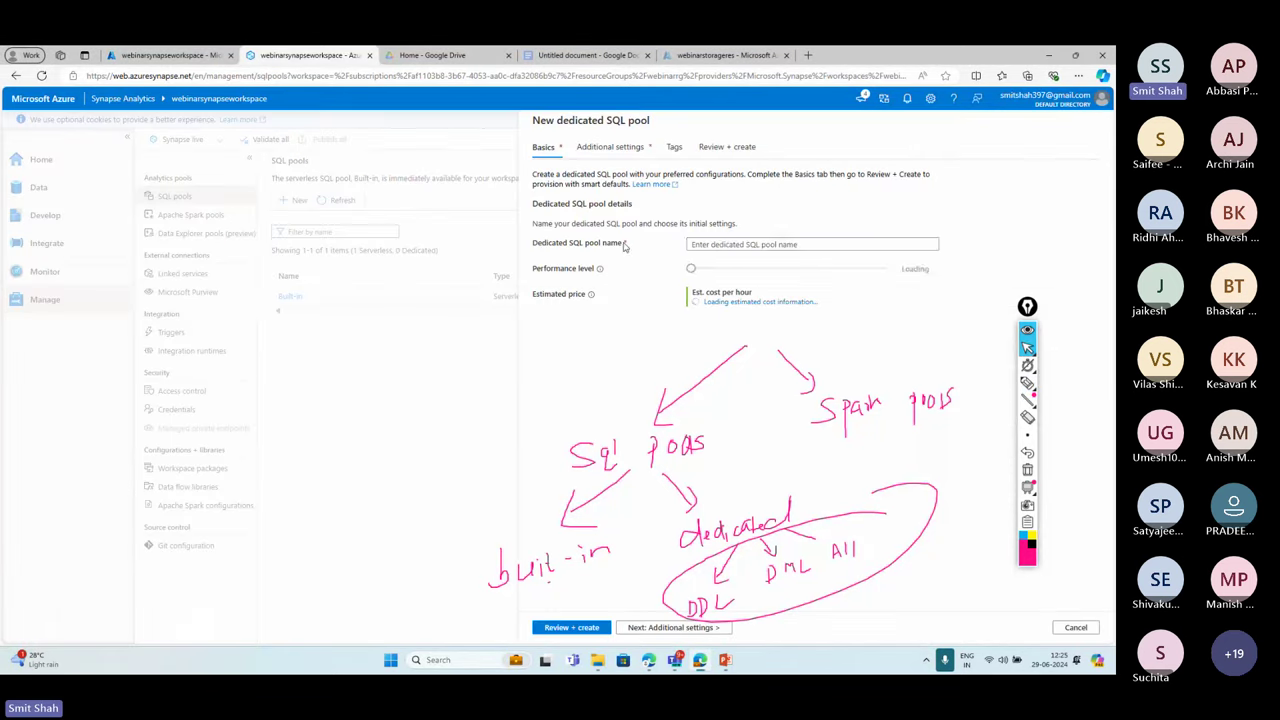
{"action": "left_click", "coordinate": [746, 244]}
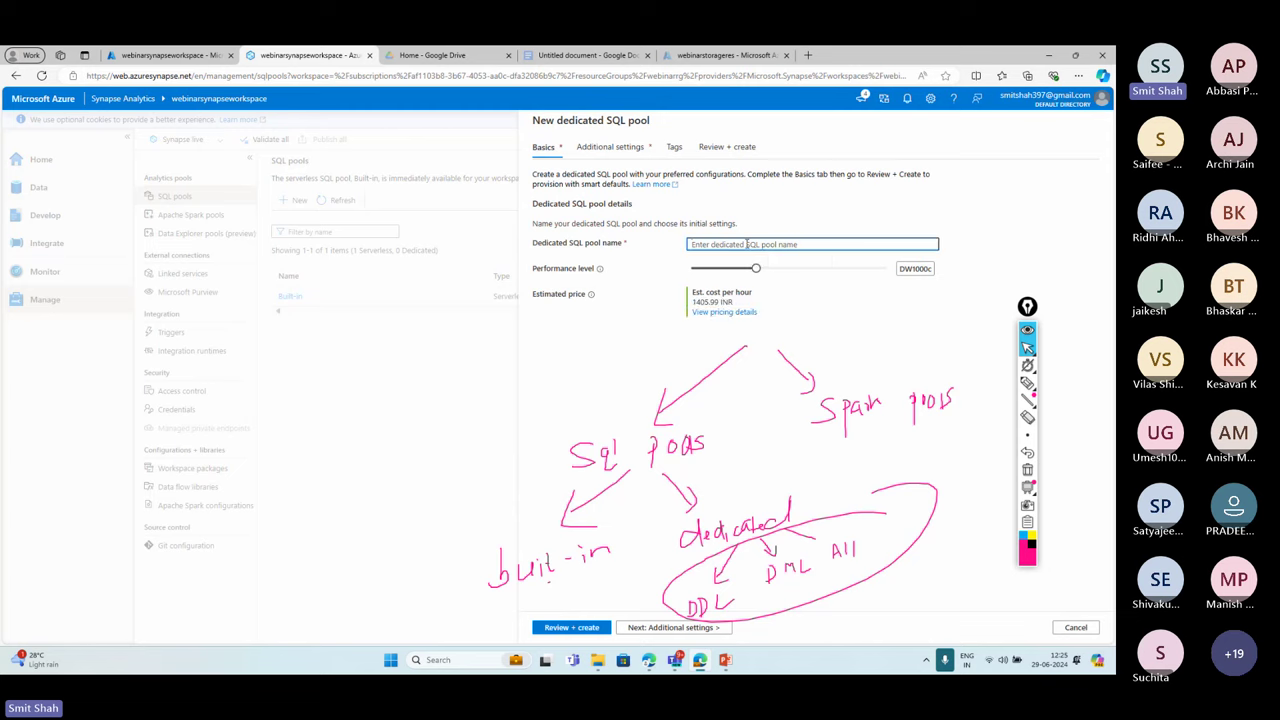
{"action": "type", "text": "dedicated"}
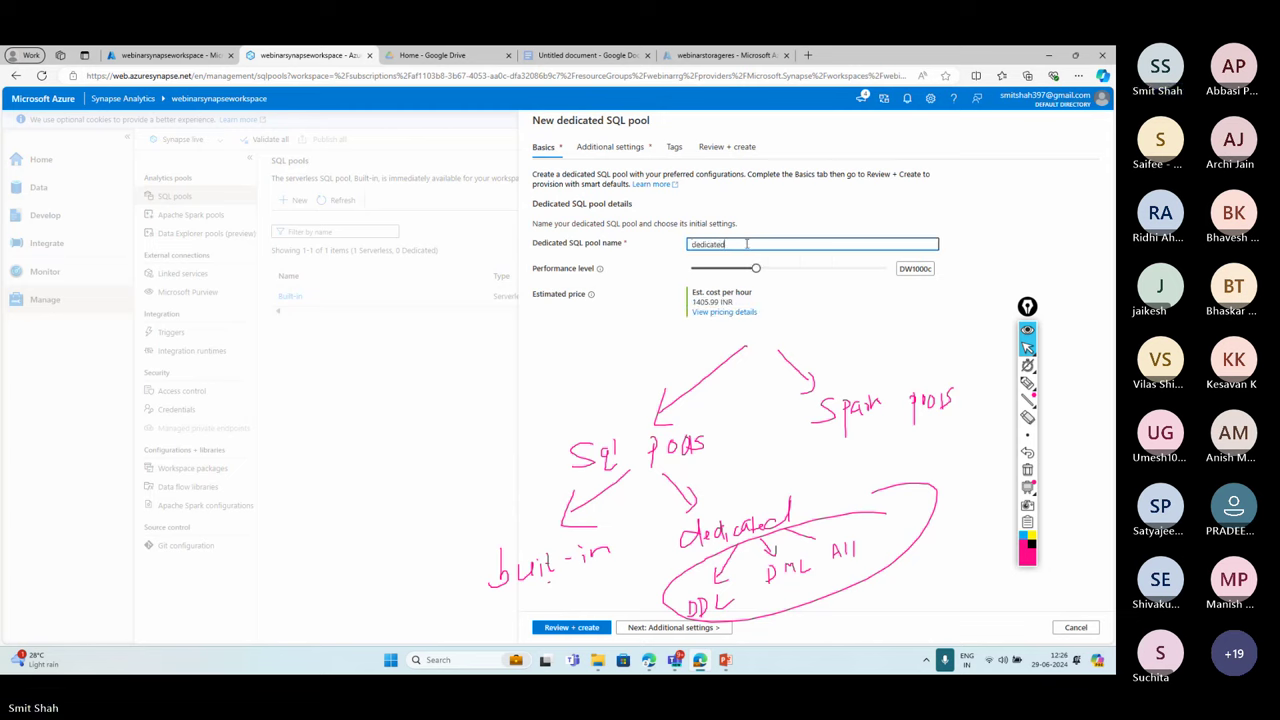
{"action": "type", "text": "sqlpool"}
{"action": "left_click", "coordinate": [689, 244]}
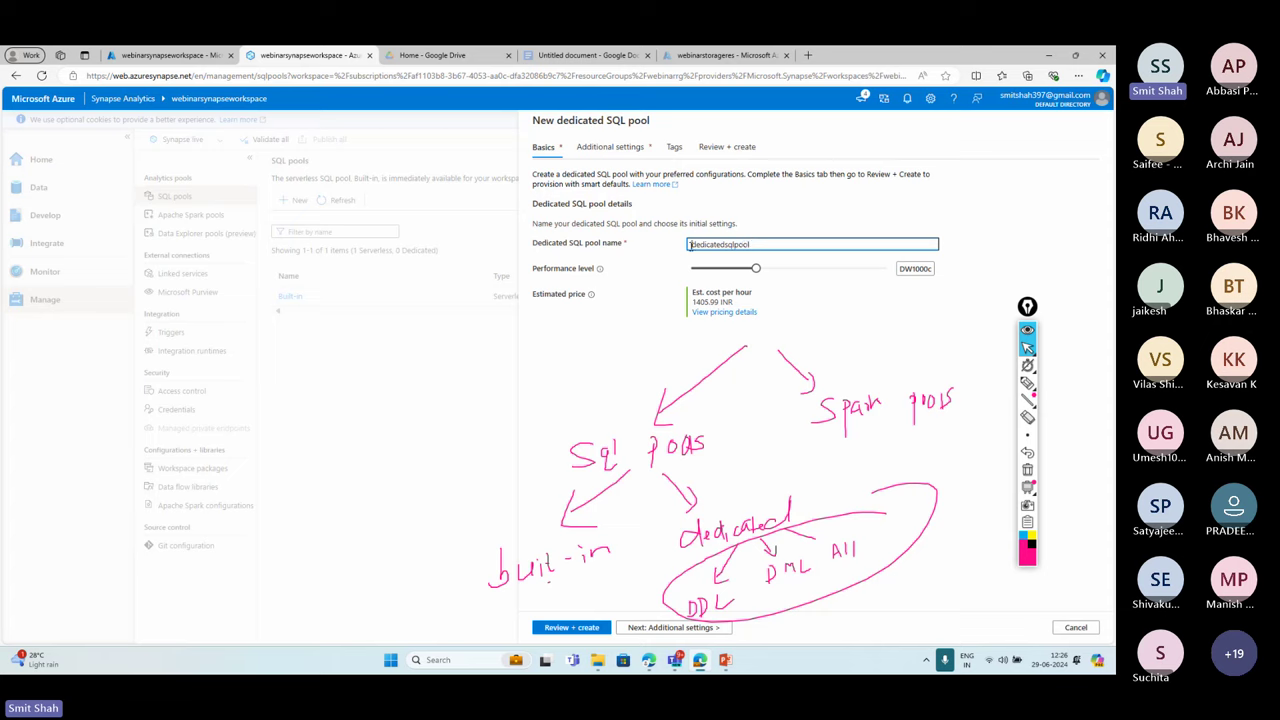
{"action": "type", "text": "webinar"}
{"action": "left_click", "coordinate": [1027, 469]}
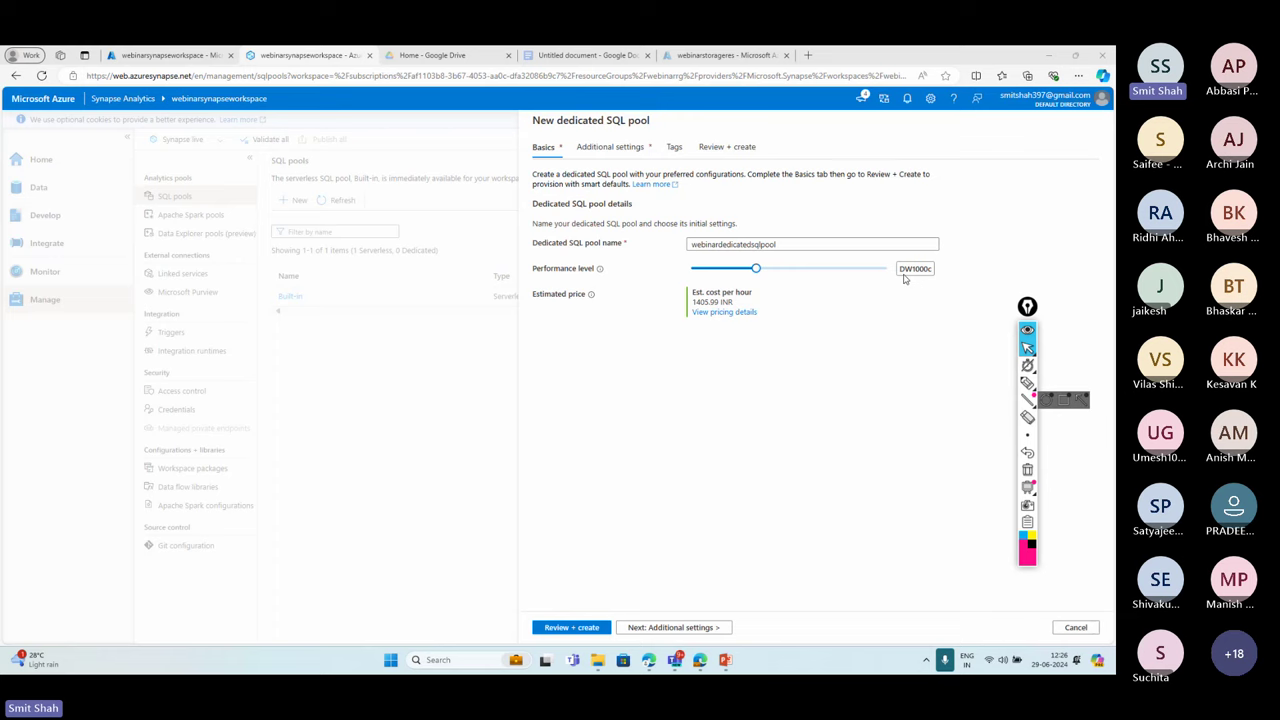
Handwrite a note that DWU maps to Compute, Storage and I/O resources, circling DWU
{"action": "mouse_move", "coordinate": [704, 369]}
{"action": "left_mouse_down"}
{"action": "mouse_move", "coordinate": [705, 398]}
{"action": "mouse_move", "coordinate": [731, 399]}
{"action": "mouse_move", "coordinate": [765, 369]}
{"action": "mouse_move", "coordinate": [791, 368]}
{"action": "left_mouse_up"}
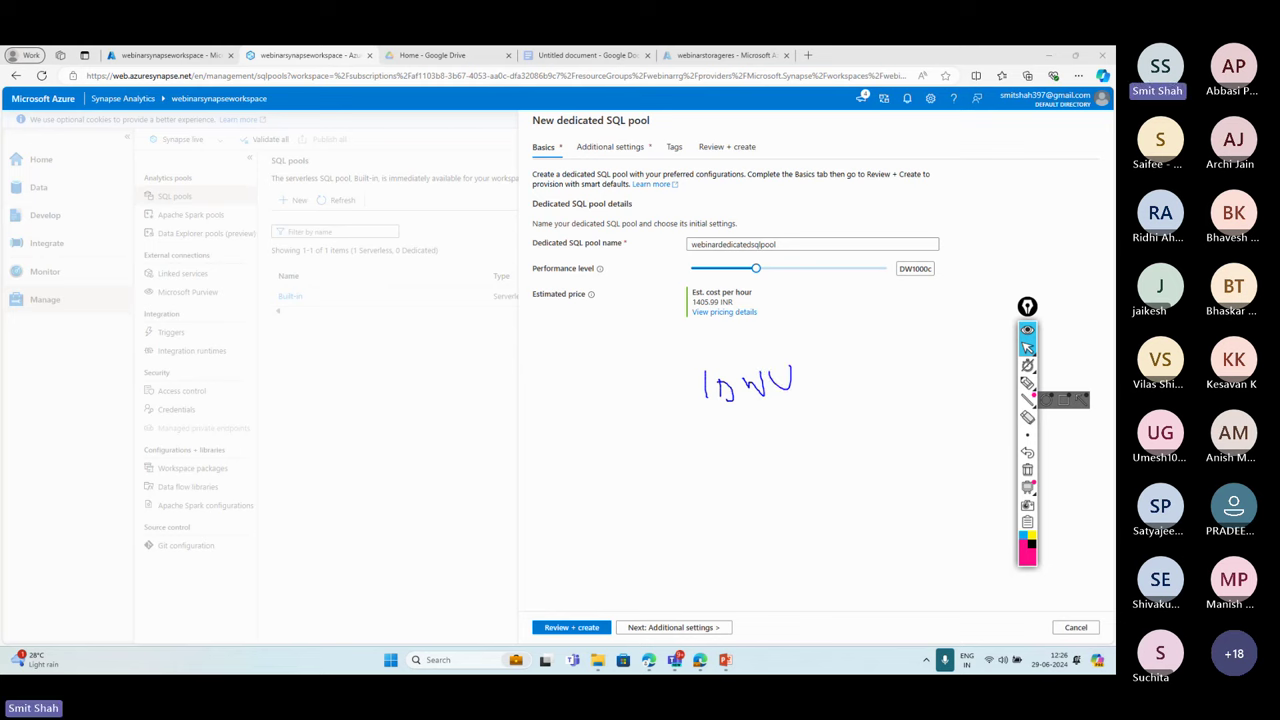
{"action": "mouse_move", "coordinate": [724, 427]}
{"action": "left_mouse_down"}
{"action": "mouse_move", "coordinate": [697, 455]}
{"action": "mouse_move", "coordinate": [718, 460]}
{"action": "left_mouse_up"}
{"action": "mouse_move", "coordinate": [648, 483]}
{"action": "left_mouse_down"}
{"action": "mouse_move", "coordinate": [647, 500]}
{"action": "mouse_move", "coordinate": [703, 506]}
{"action": "left_mouse_up"}
{"action": "left_click_drag", "start_coordinate": [701, 486], "coordinate": [766, 488]}
{"action": "mouse_move", "coordinate": [762, 415]}
{"action": "left_mouse_down"}
{"action": "mouse_move", "coordinate": [820, 481]}
{"action": "mouse_move", "coordinate": [856, 466]}
{"action": "mouse_move", "coordinate": [906, 470]}
{"action": "left_mouse_up"}
{"action": "mouse_move", "coordinate": [814, 372]}
{"action": "left_mouse_down"}
{"action": "mouse_move", "coordinate": [878, 398]}
{"action": "mouse_move", "coordinate": [902, 390]}
{"action": "mouse_move", "coordinate": [894, 413]}
{"action": "left_mouse_up"}
{"action": "mouse_move", "coordinate": [884, 413]}
{"action": "left_mouse_down"}
{"action": "mouse_move", "coordinate": [986, 398]}
{"action": "mouse_move", "coordinate": [1012, 416]}
{"action": "left_mouse_up"}
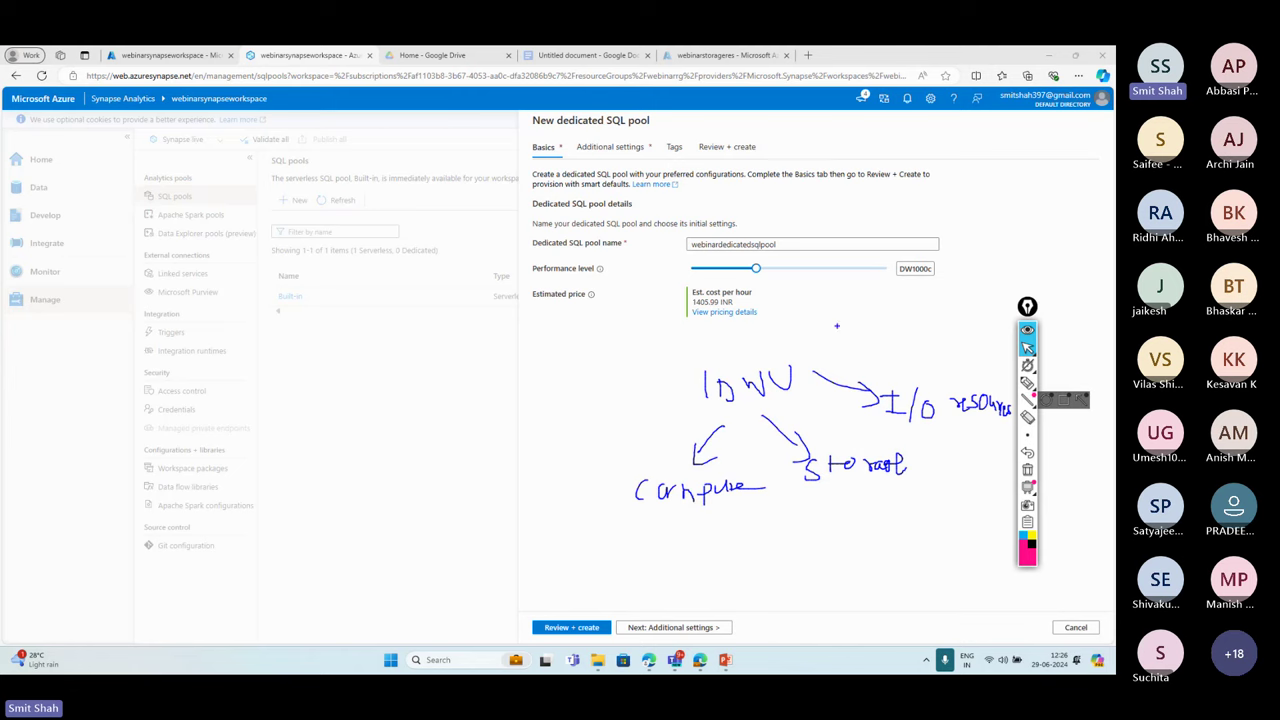
{"action": "mouse_move", "coordinate": [796, 358]}
{"action": "left_mouse_down"}
{"action": "mouse_move", "coordinate": [790, 345]}
{"action": "mouse_move", "coordinate": [668, 380]}
{"action": "mouse_move", "coordinate": [822, 370]}
{"action": "mouse_move", "coordinate": [770, 358]}
{"action": "left_mouse_up"}
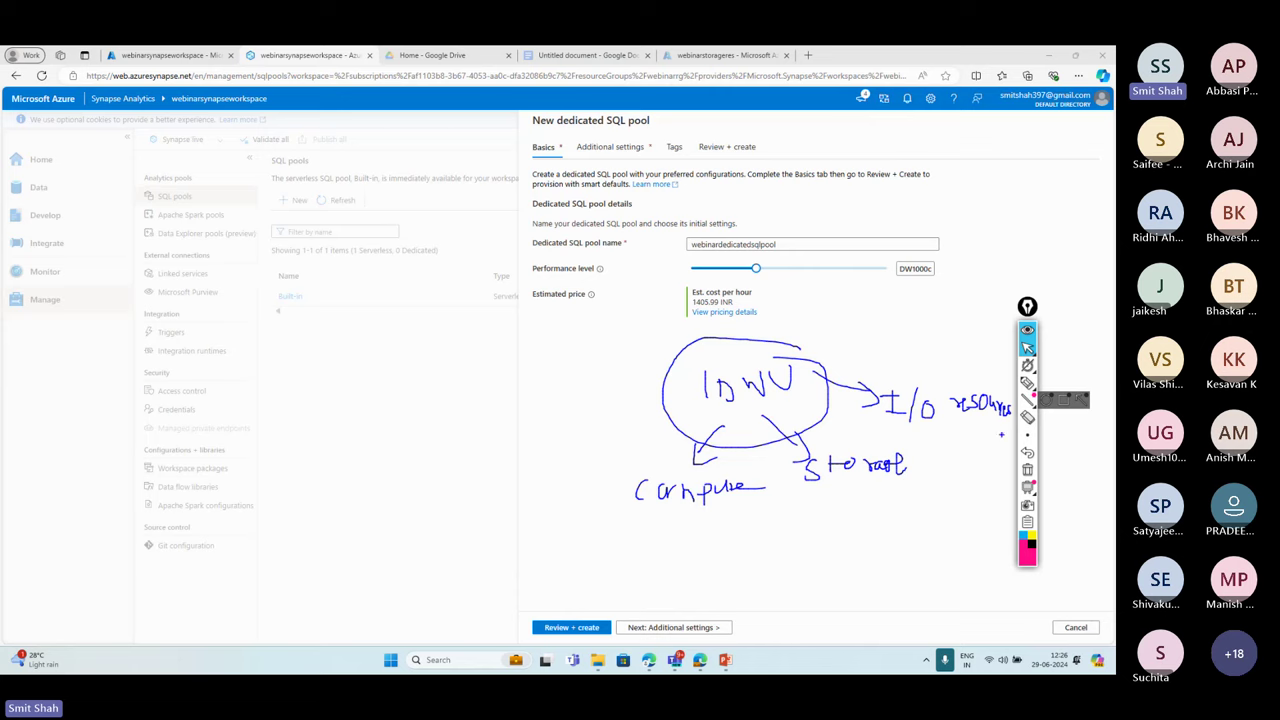
Erase the ink and lower the Performance level slider to DW500c
{"action": "left_click", "coordinate": [1027, 469]}
{"action": "left_click", "coordinate": [1027, 346]}
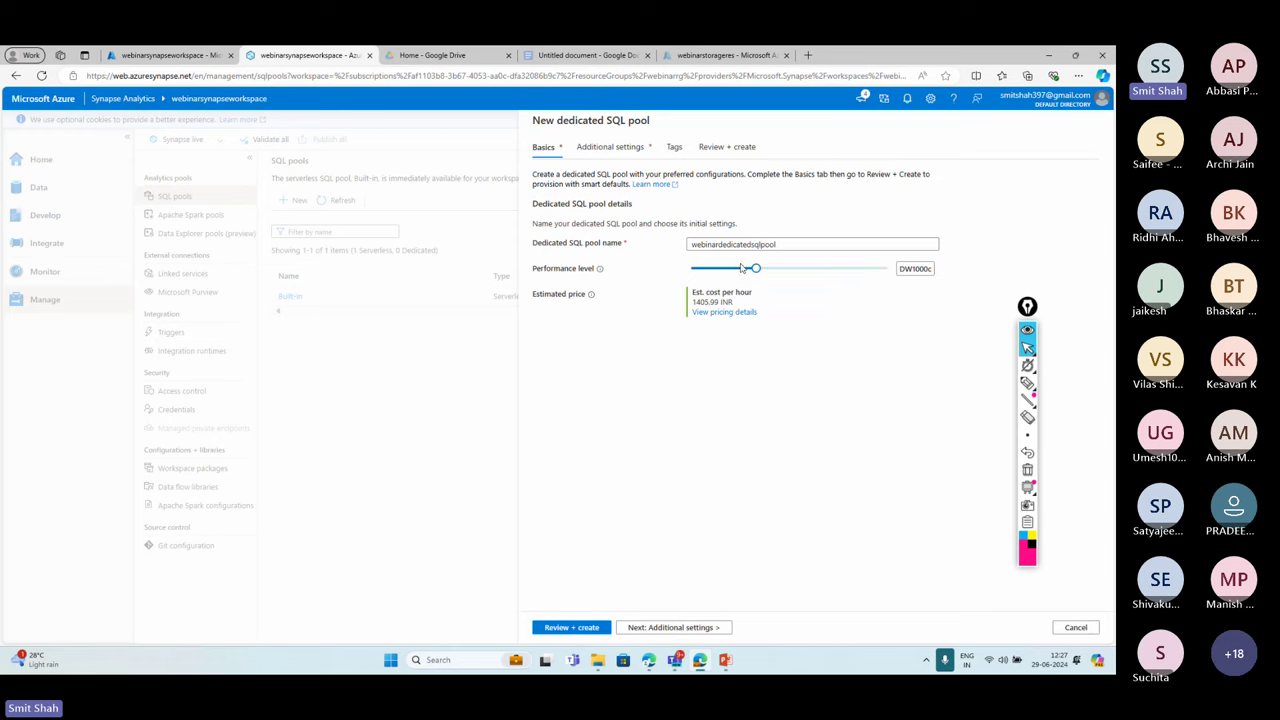
{"action": "left_click_drag", "start_coordinate": [756, 268], "coordinate": [703, 274]}
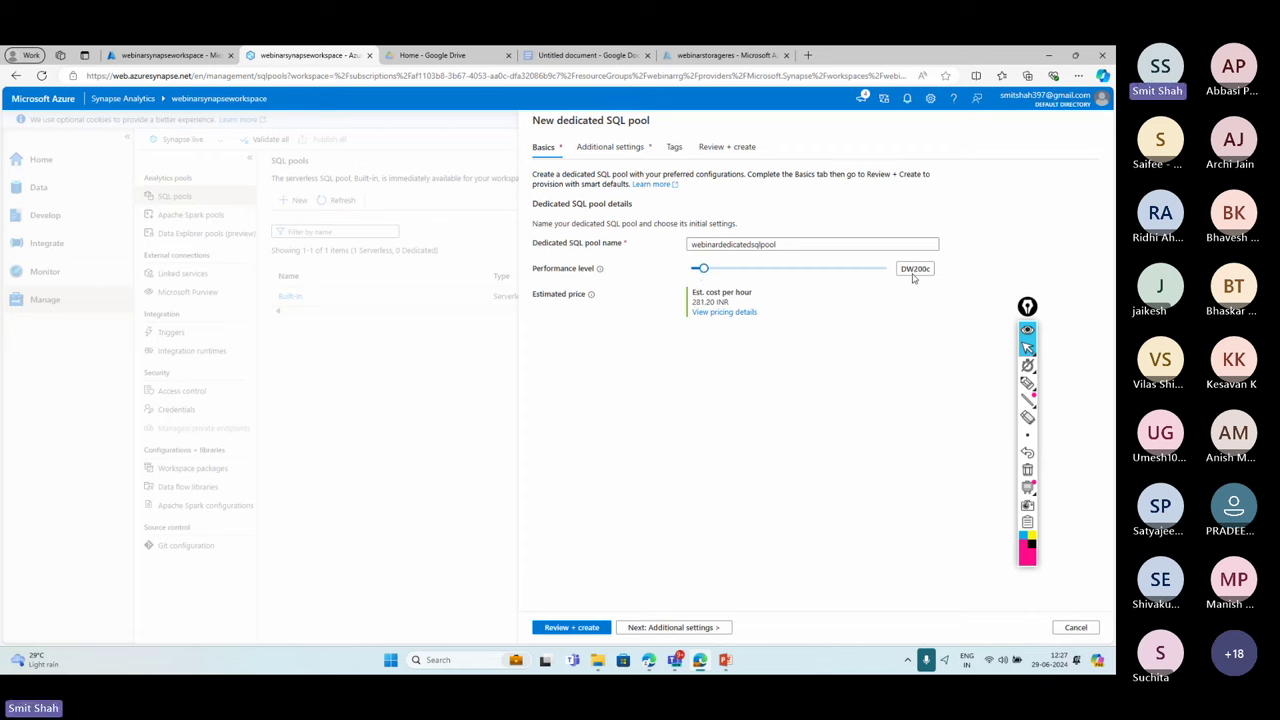
Review and create the DW200c dedicated SQL pool webinardedicatedsqlpool
{"action": "left_click", "coordinate": [571, 627]}
{"action": "left_click", "coordinate": [556, 627]}
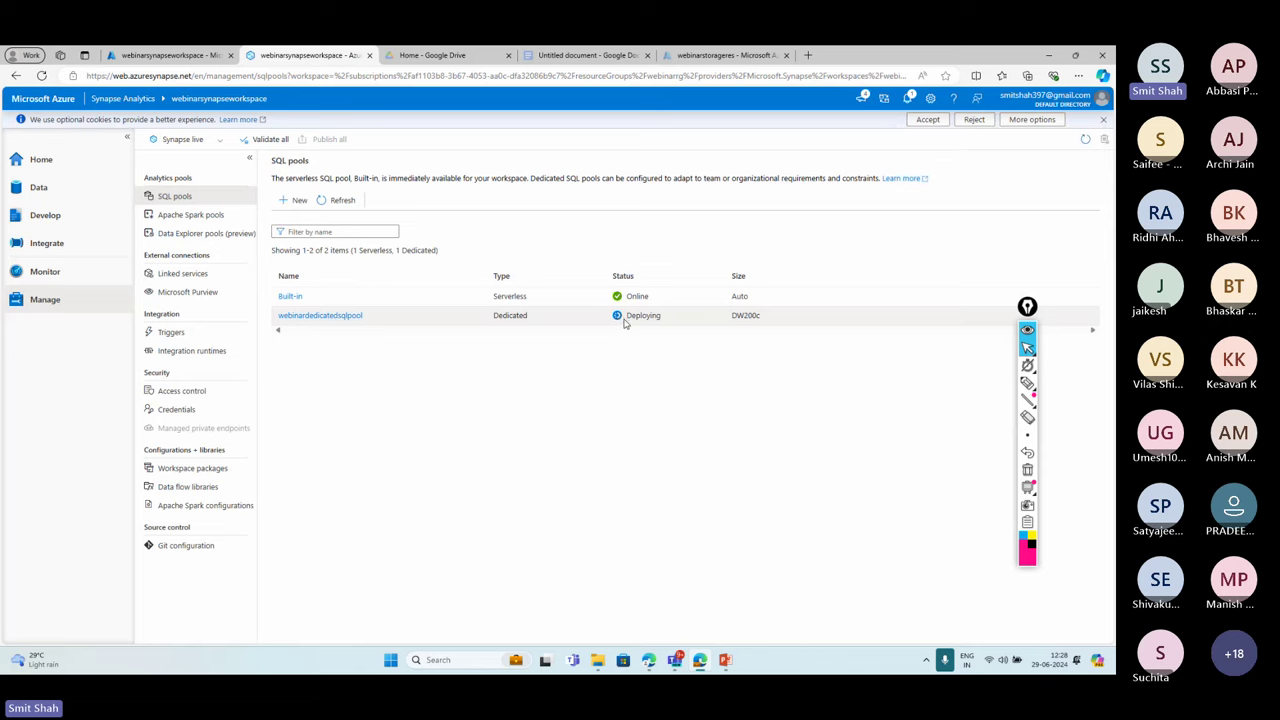
Go to the Apache Spark pools list and start a new Apache Spark pool
{"action": "left_click", "coordinate": [187, 222]}
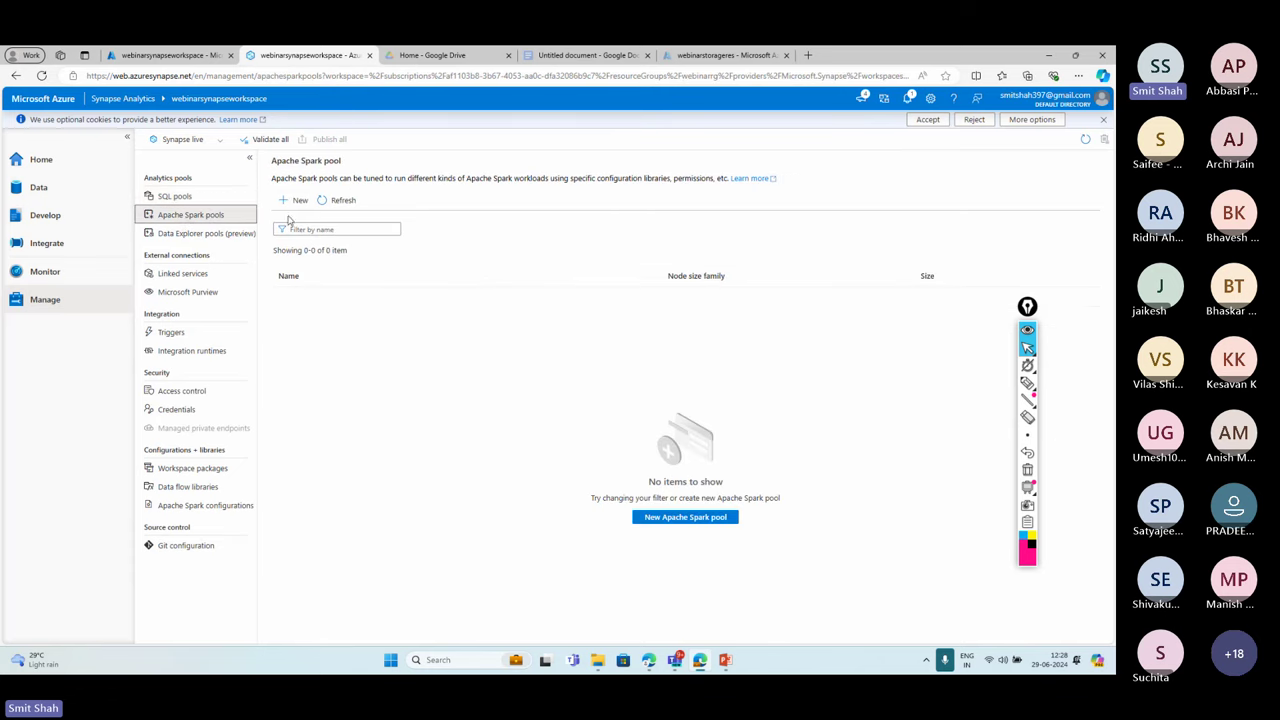
{"action": "left_click", "coordinate": [687, 518]}
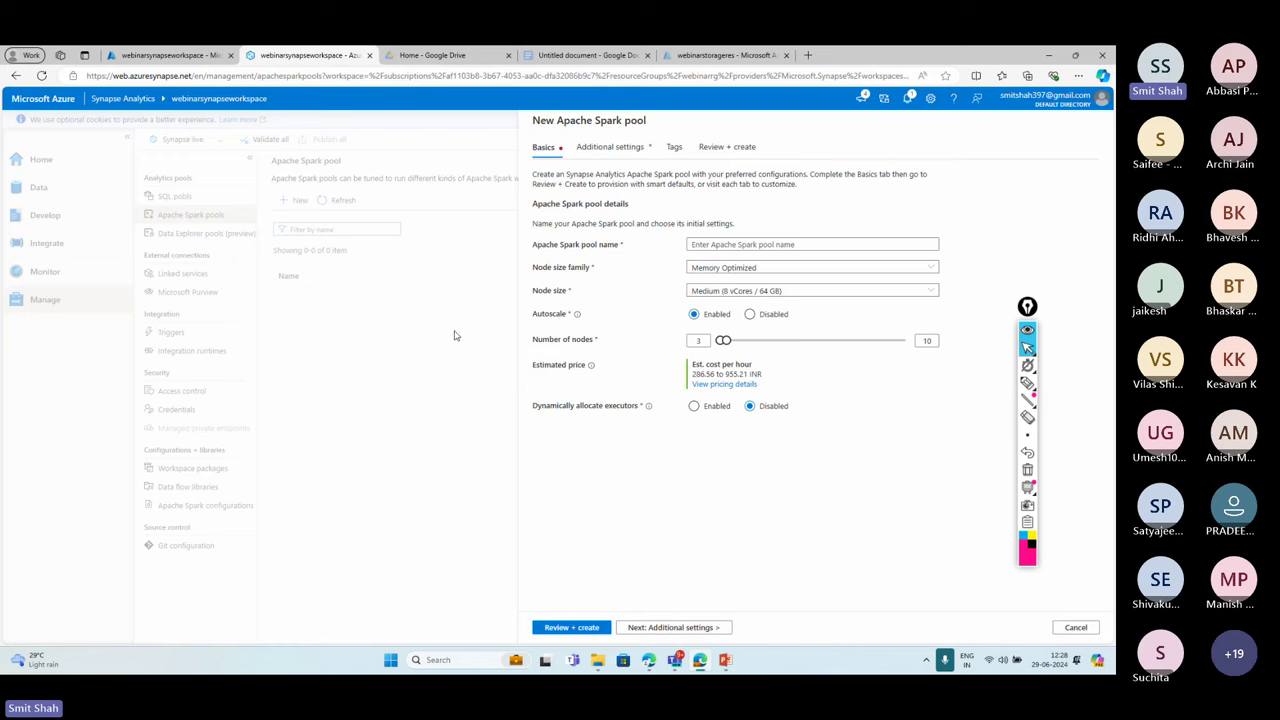
Discard the Spark pool form and switch between the SQL pools and Apache Spark pools lists
{"action": "left_click", "coordinate": [1076, 637]}
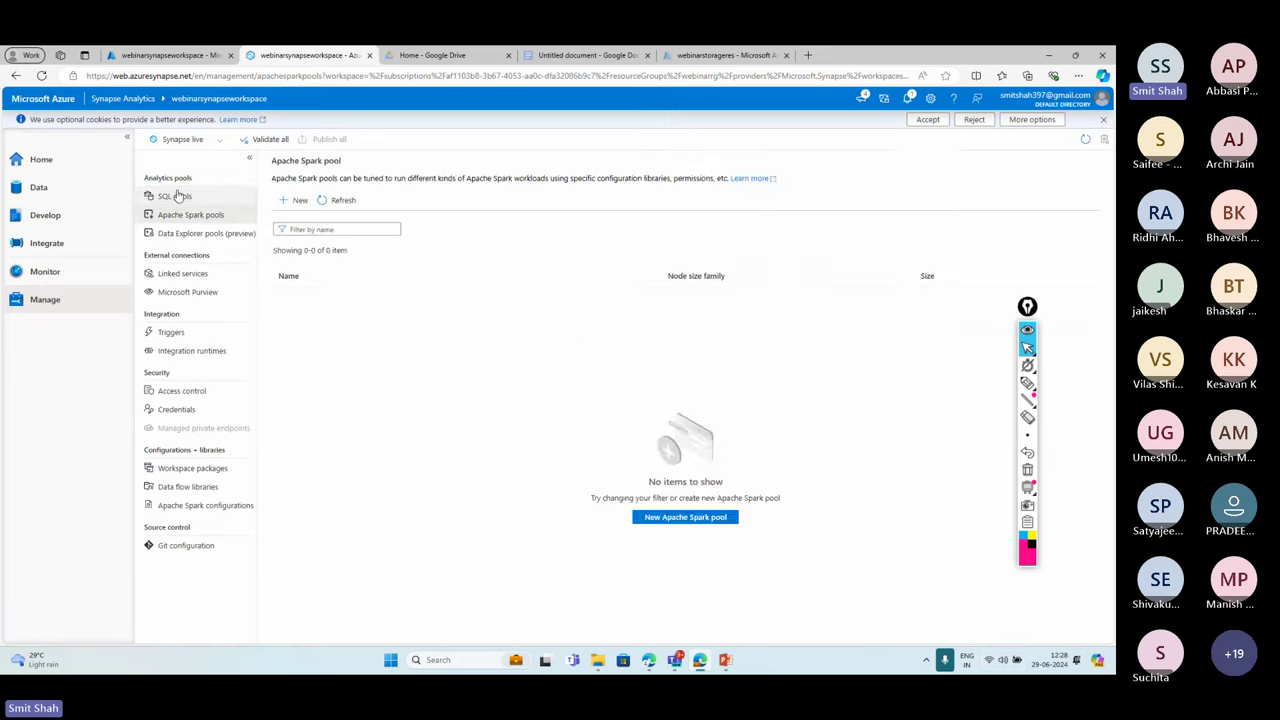
{"action": "left_click", "coordinate": [176, 196]}
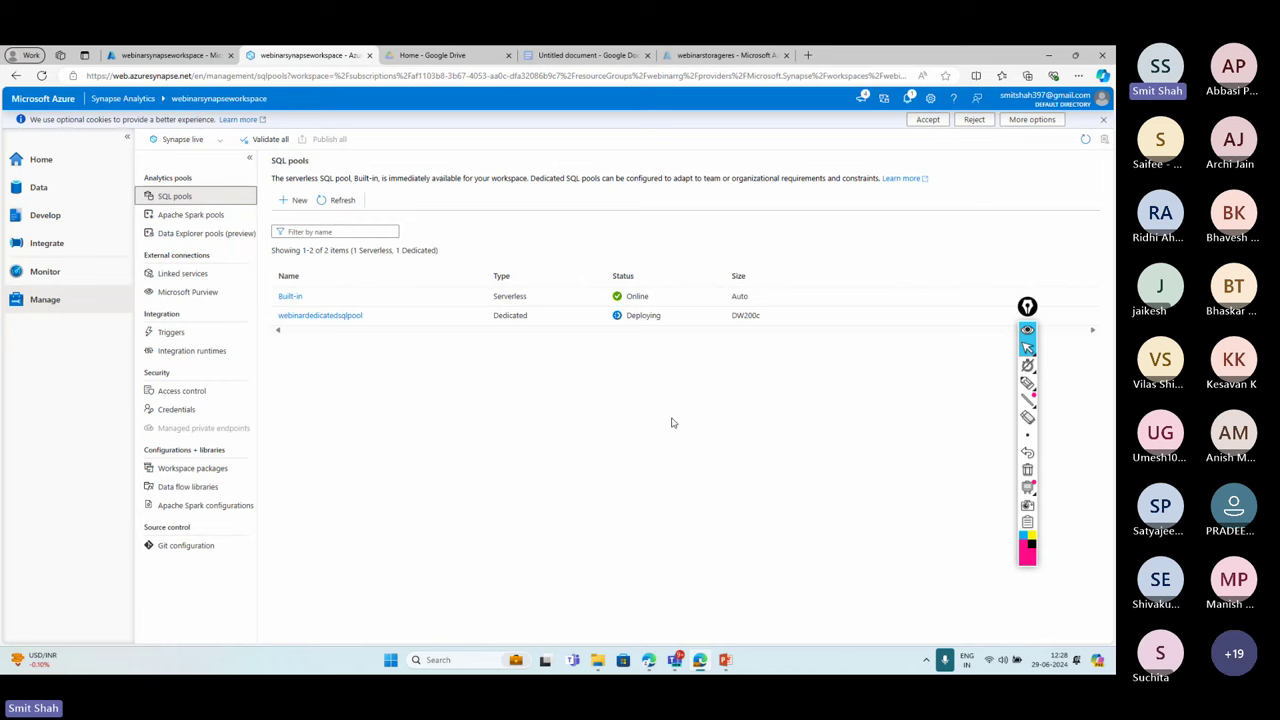
{"action": "left_click", "coordinate": [185, 216]}
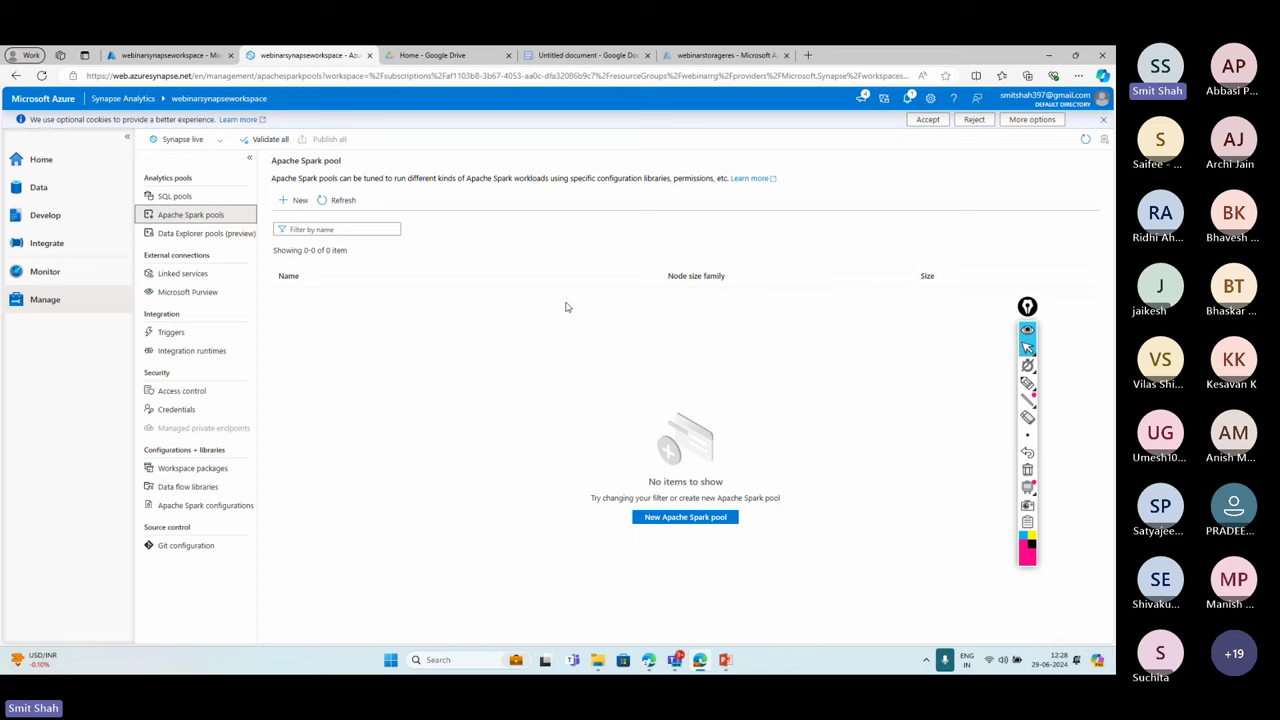
{"action": "left_click", "coordinate": [194, 200]}
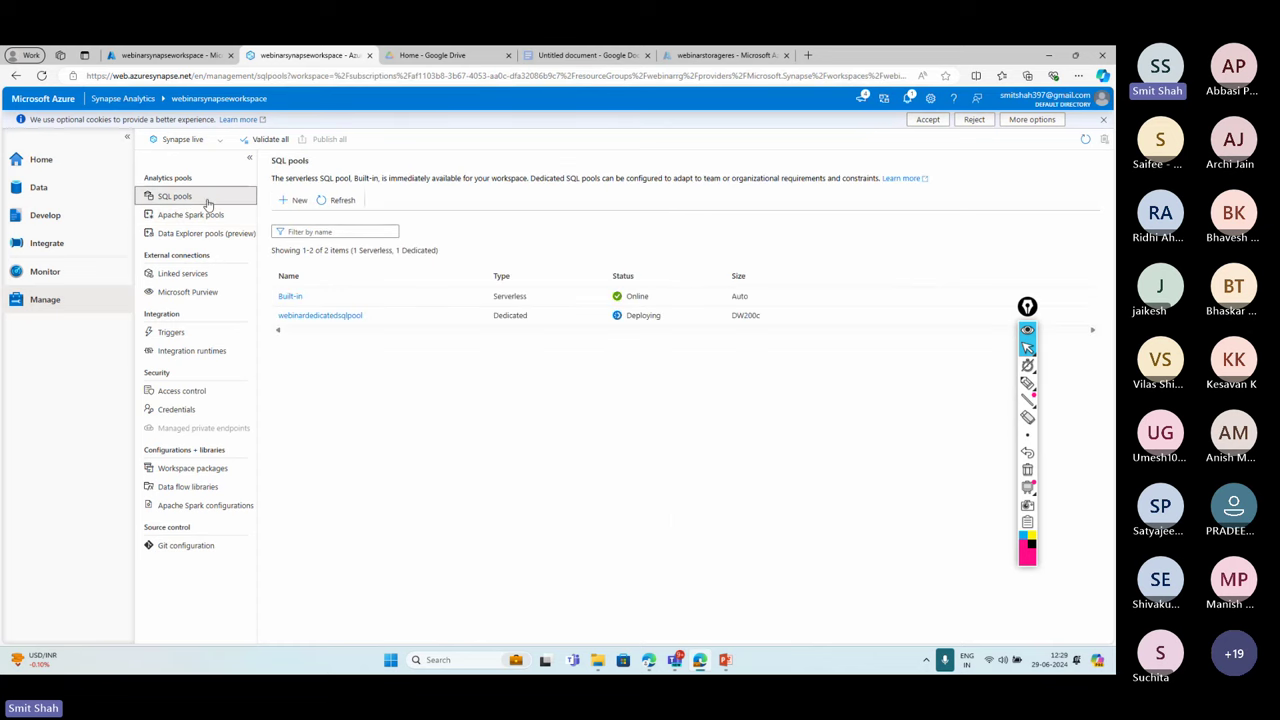
{"action": "left_click", "coordinate": [200, 216]}
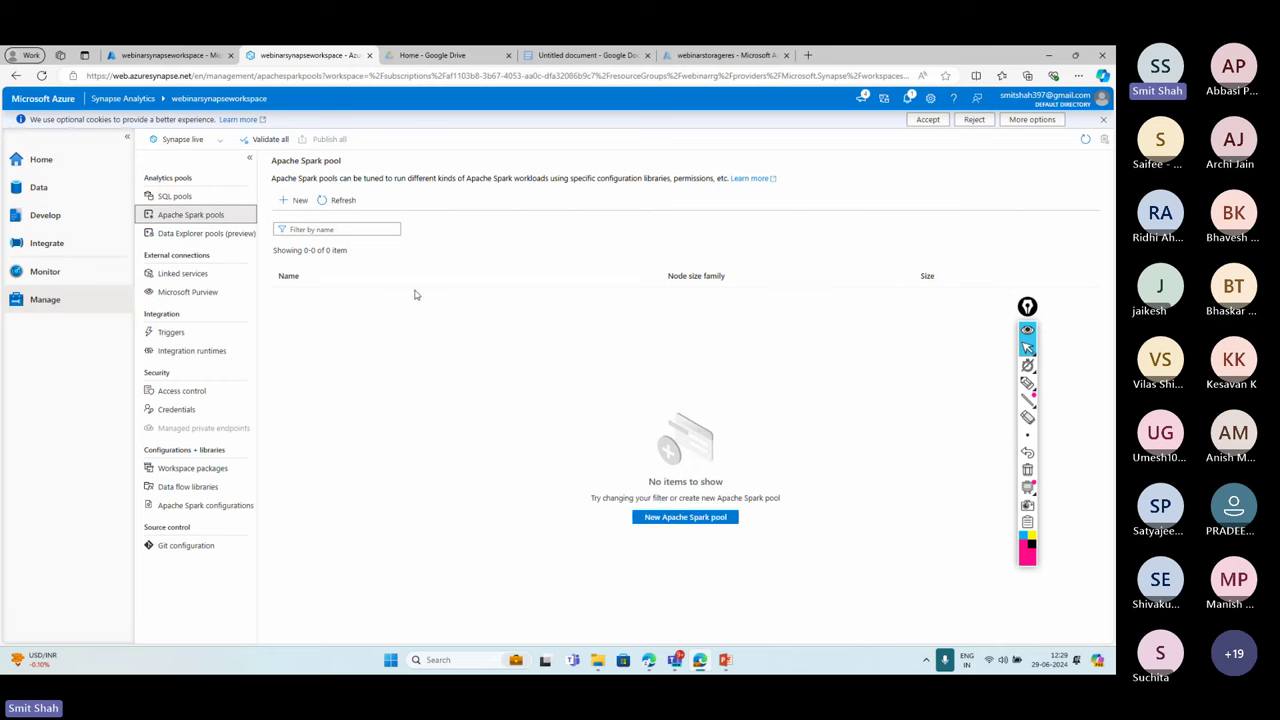
{"action": "left_click", "coordinate": [232, 198]}
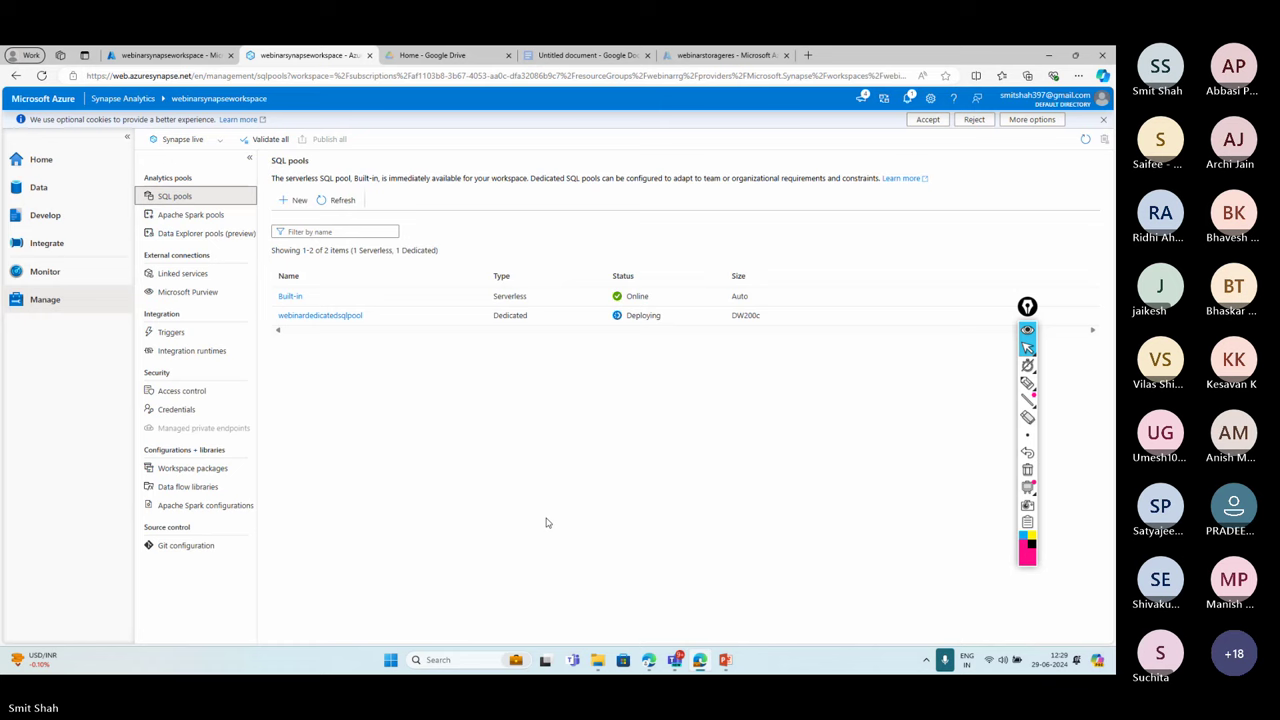
Open a new Apache Spark pool form again, cancel it, and return to SQL pools
{"action": "left_click", "coordinate": [219, 217]}
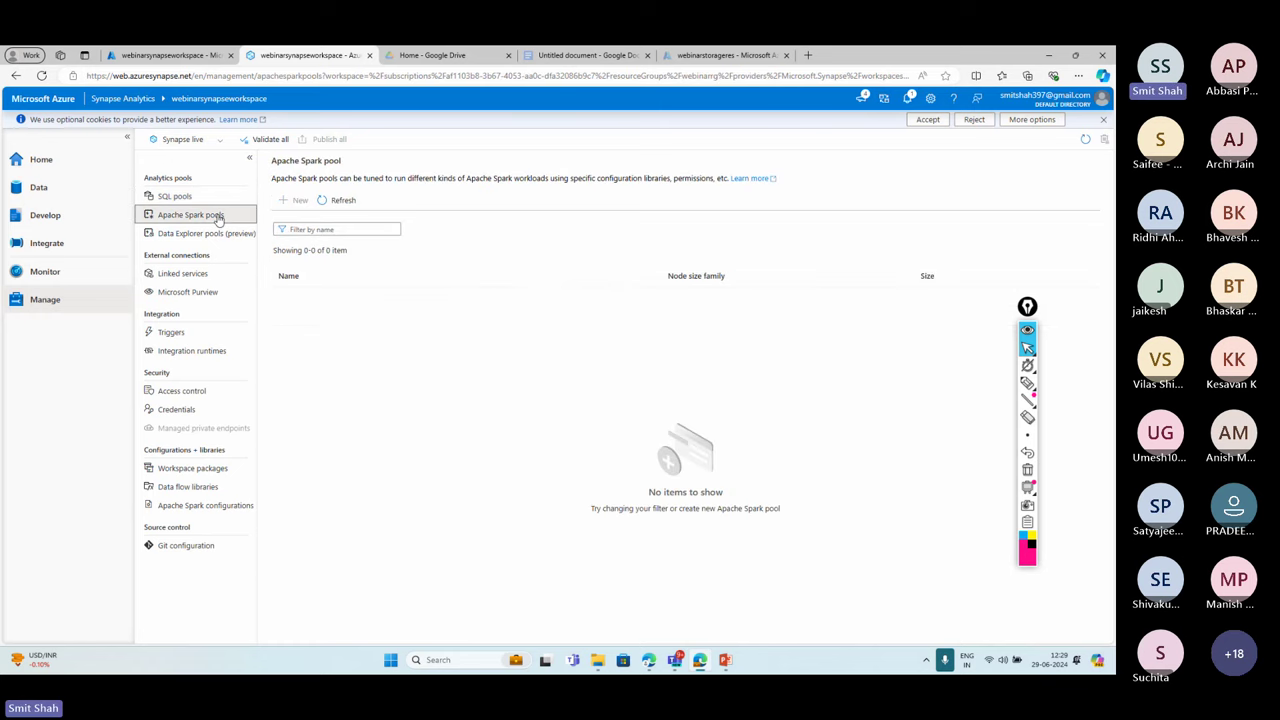
{"action": "left_click", "coordinate": [297, 203]}
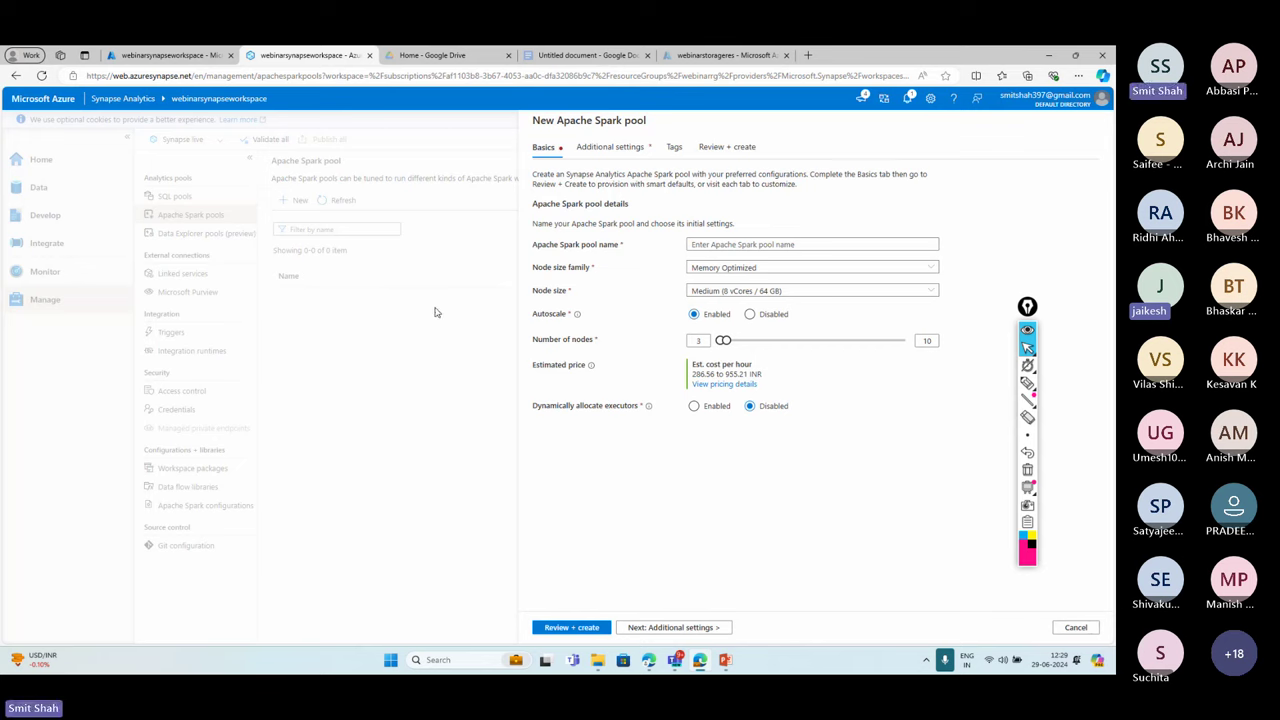
{"action": "left_click", "coordinate": [1090, 630]}
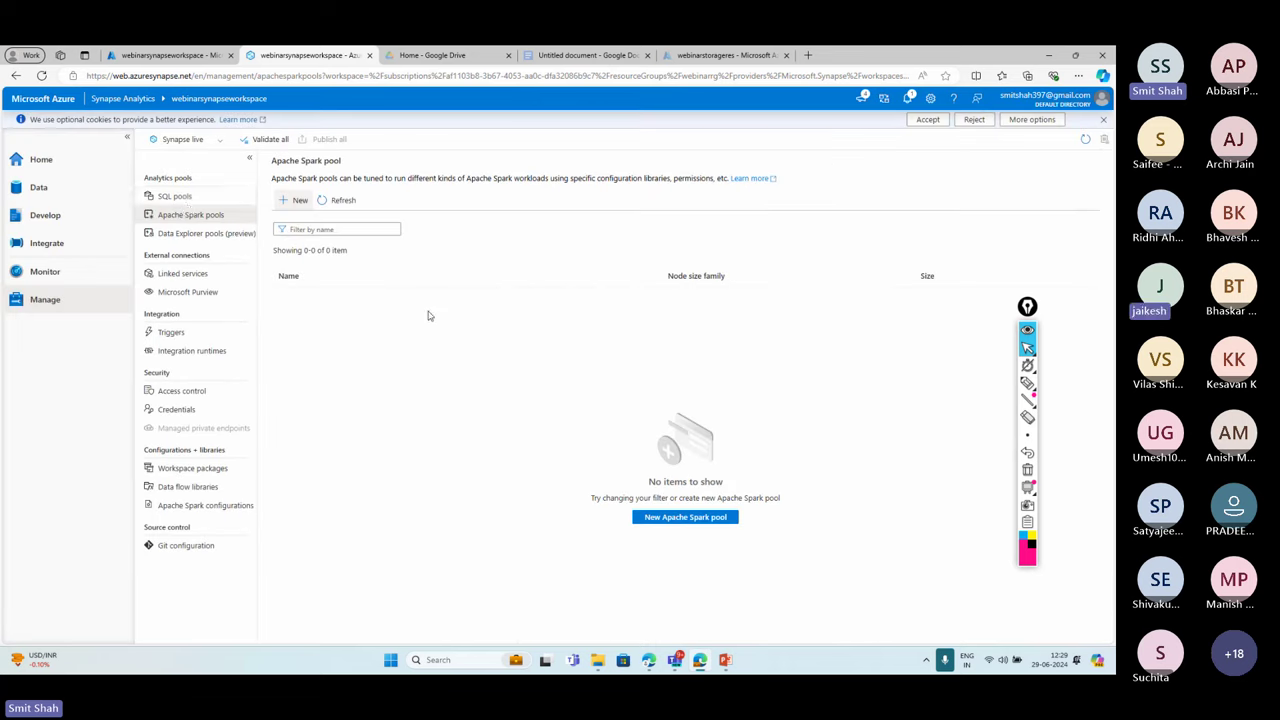
{"action": "left_click", "coordinate": [184, 200]}
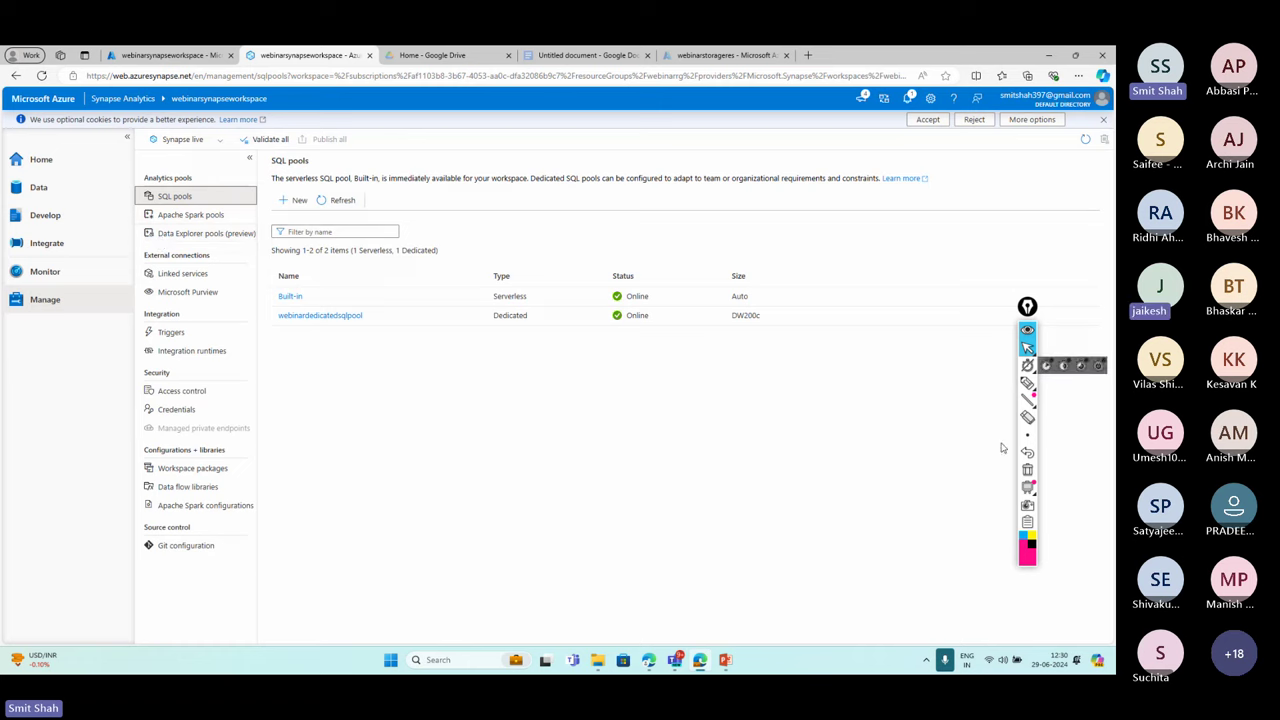
{"action": "left_click", "coordinate": [1028, 385]}
{"action": "mouse_move", "coordinate": [646, 368]}
{"action": "left_mouse_down"}
{"action": "mouse_move", "coordinate": [646, 410]}
{"action": "mouse_move", "coordinate": [648, 386]}
{"action": "mouse_move", "coordinate": [698, 380]}
{"action": "left_mouse_up"}
{"action": "left_click_drag", "start_coordinate": [712, 372], "coordinate": [712, 379]}
{"action": "left_click_drag", "start_coordinate": [730, 366], "coordinate": [730, 386]}
{"action": "left_click_drag", "start_coordinate": [662, 412], "coordinate": [605, 468]}
{"action": "left_click_drag", "start_coordinate": [606, 440], "coordinate": [632, 463]}
{"action": "left_click_drag", "start_coordinate": [558, 484], "coordinate": [542, 507]}
{"action": "mouse_move", "coordinate": [588, 489]}
{"action": "left_mouse_down"}
{"action": "mouse_move", "coordinate": [588, 521]}
{"action": "mouse_move", "coordinate": [597, 505]}
{"action": "left_mouse_up"}
{"action": "mouse_move", "coordinate": [703, 405]}
{"action": "left_mouse_down"}
{"action": "mouse_move", "coordinate": [735, 430]}
{"action": "mouse_move", "coordinate": [752, 477]}
{"action": "left_mouse_up"}
{"action": "mouse_move", "coordinate": [752, 442]}
{"action": "left_mouse_down"}
{"action": "mouse_move", "coordinate": [757, 459]}
{"action": "mouse_move", "coordinate": [789, 459]}
{"action": "mouse_move", "coordinate": [808, 441]}
{"action": "mouse_move", "coordinate": [808, 458]}
{"action": "left_mouse_up"}
{"action": "left_click_drag", "start_coordinate": [820, 436], "coordinate": [818, 456]}
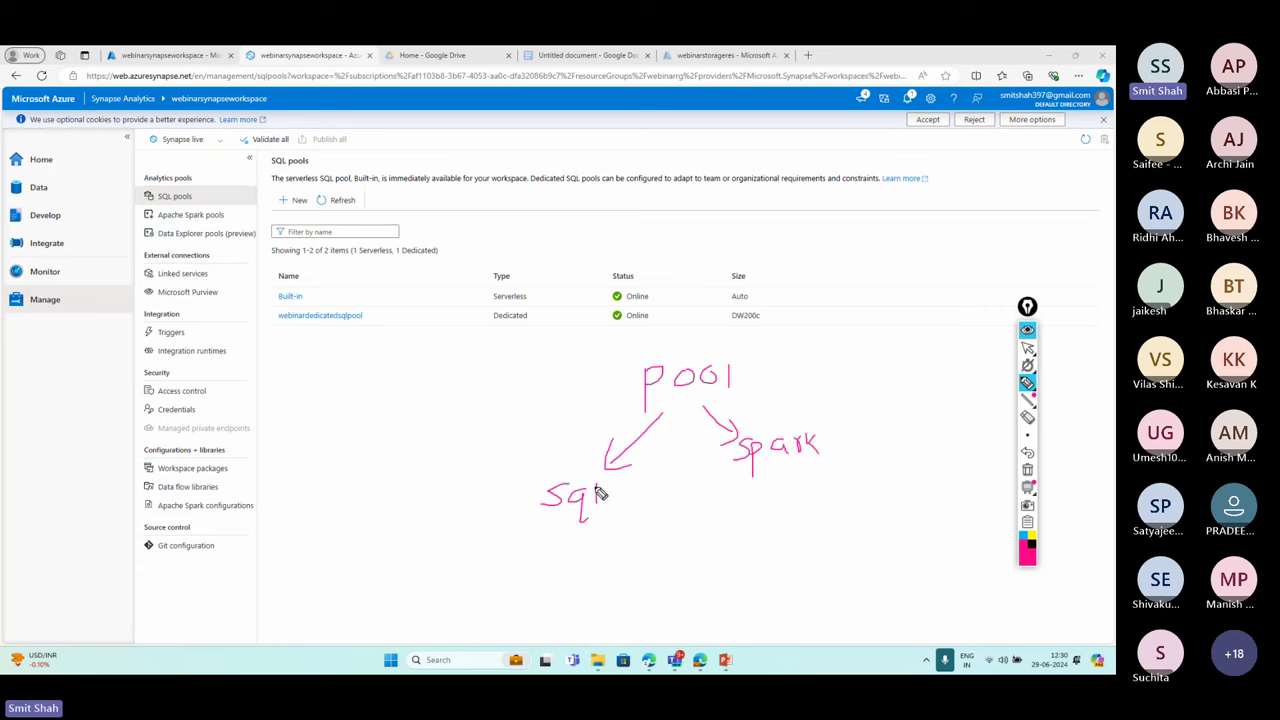
{"action": "mouse_move", "coordinate": [626, 472]}
{"action": "left_mouse_down"}
{"action": "mouse_move", "coordinate": [510, 494]}
{"action": "mouse_move", "coordinate": [624, 468]}
{"action": "left_mouse_up"}
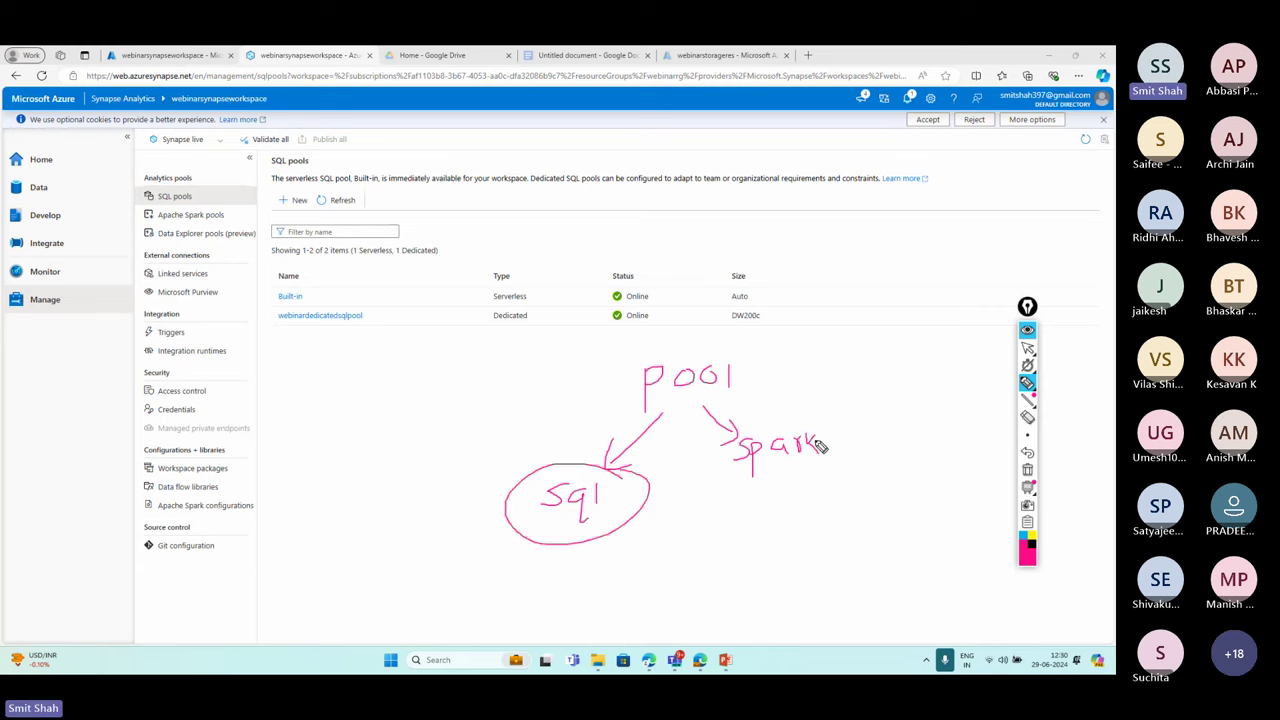
{"action": "key", "text": "ctrl+z"}
{"action": "mouse_move", "coordinate": [836, 424]}
{"action": "left_mouse_down"}
{"action": "mouse_move", "coordinate": [773, 420]}
{"action": "mouse_move", "coordinate": [737, 491]}
{"action": "mouse_move", "coordinate": [843, 429]}
{"action": "left_mouse_up"}
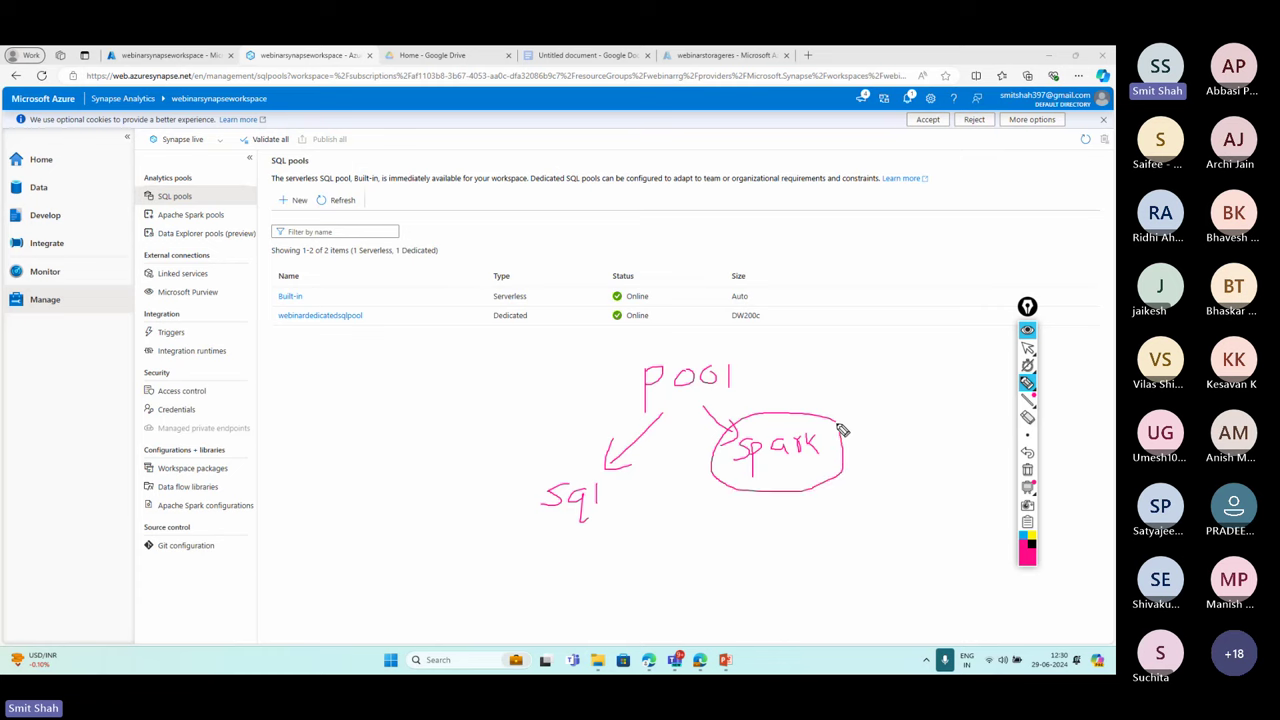
{"action": "key", "text": "ctrl+z"}
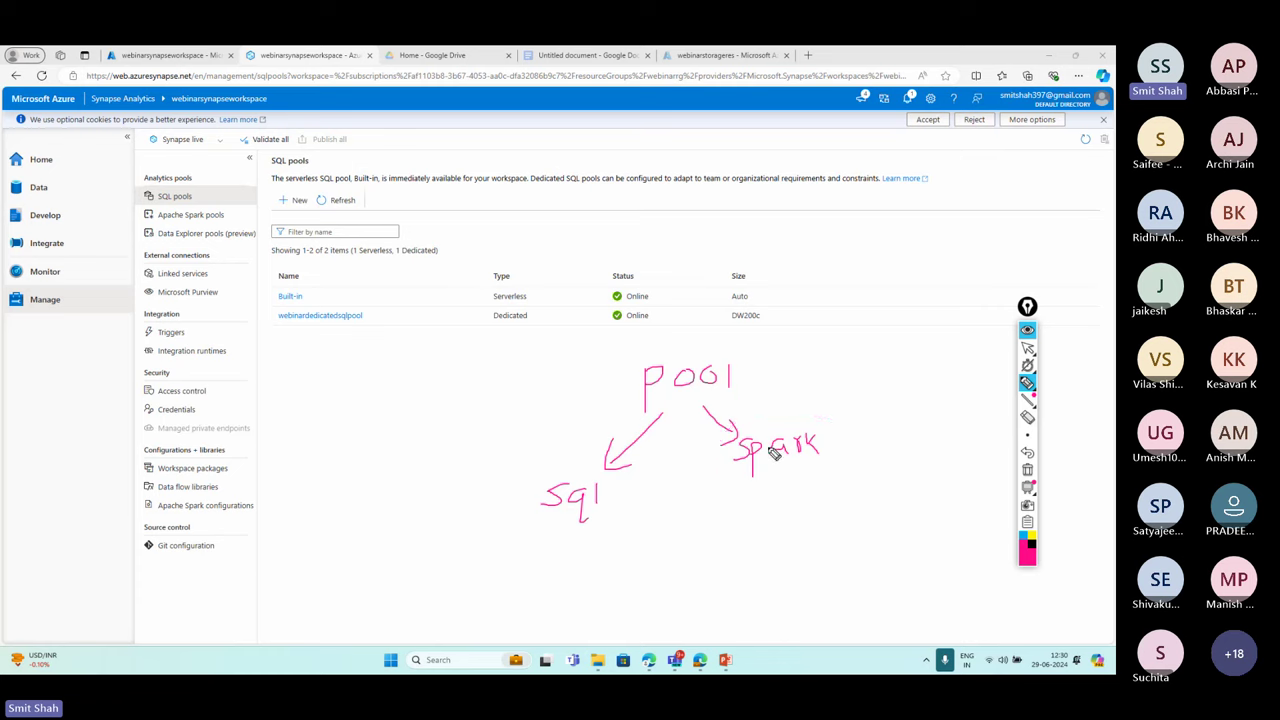
{"action": "mouse_move", "coordinate": [563, 531]}
{"action": "left_mouse_down"}
{"action": "mouse_move", "coordinate": [520, 566]}
{"action": "mouse_move", "coordinate": [535, 563]}
{"action": "left_mouse_up"}
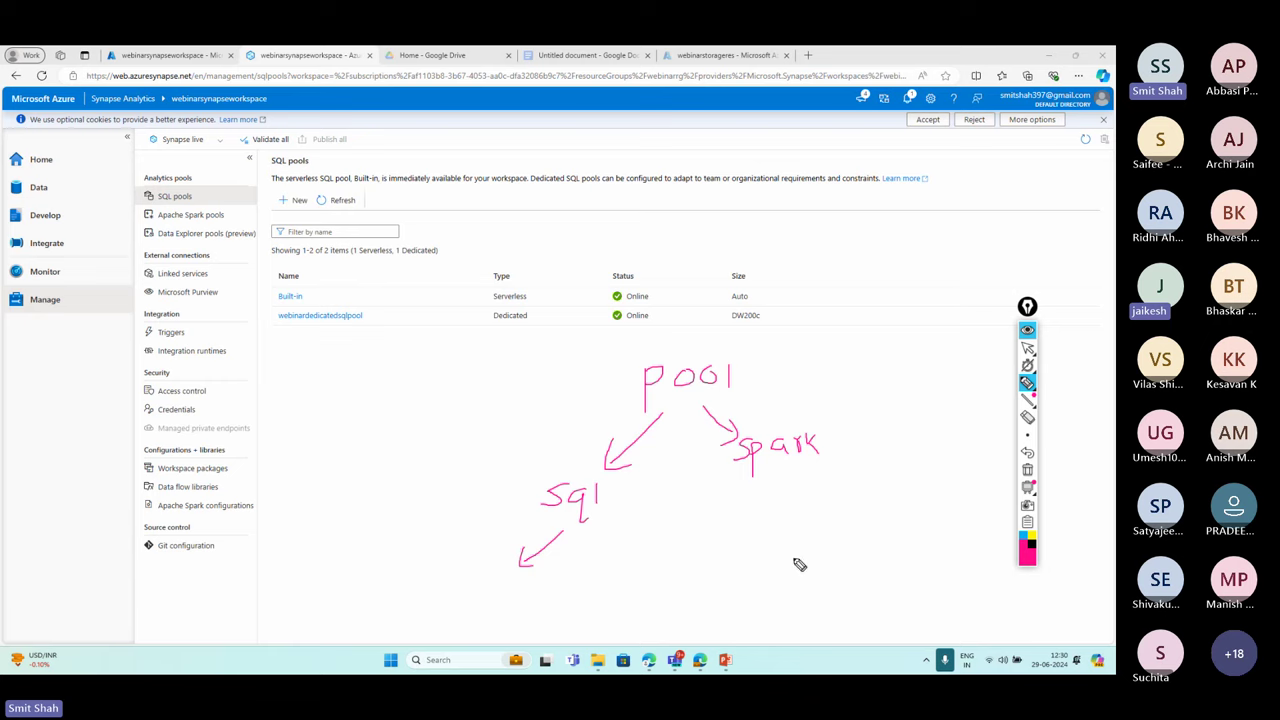
{"action": "key", "text": "ctrl+z"}
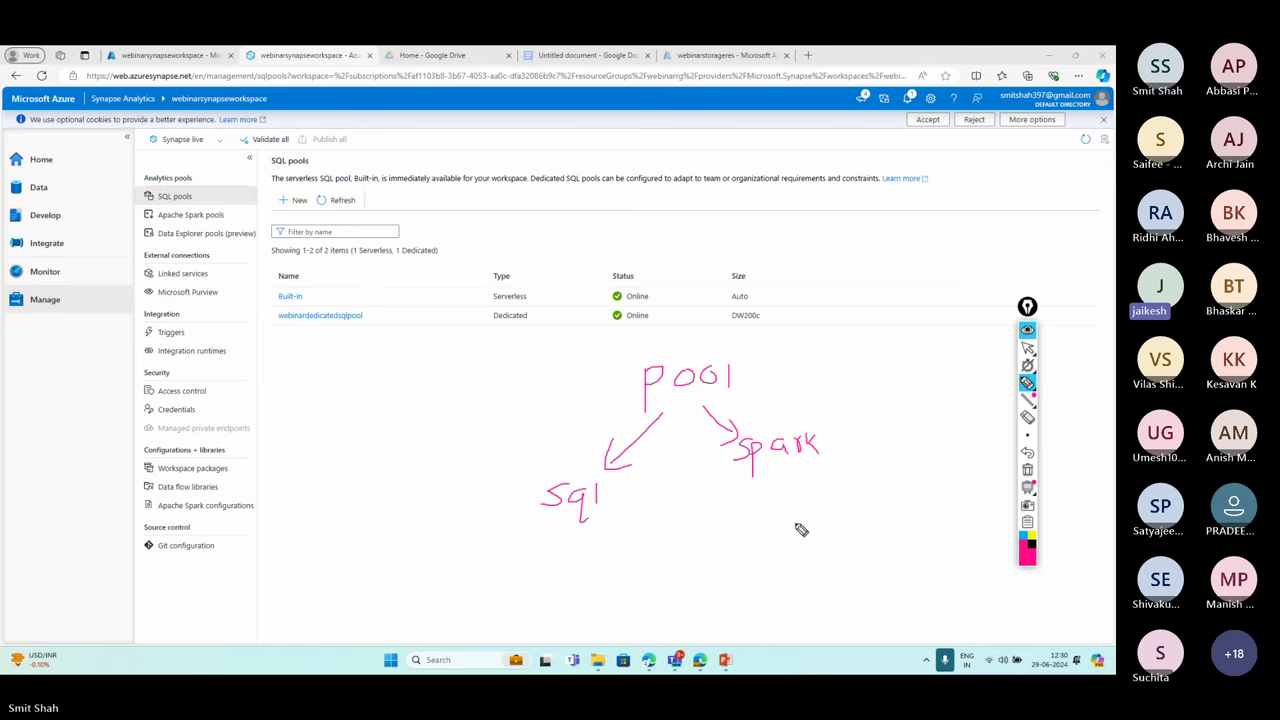
{"action": "mouse_move", "coordinate": [847, 426]}
{"action": "left_mouse_down"}
{"action": "mouse_move", "coordinate": [913, 436]}
{"action": "mouse_move", "coordinate": [928, 452]}
{"action": "mouse_move", "coordinate": [996, 426]}
{"action": "left_mouse_up"}
{"action": "left_click_drag", "start_coordinate": [1002, 404], "coordinate": [1000, 430]}
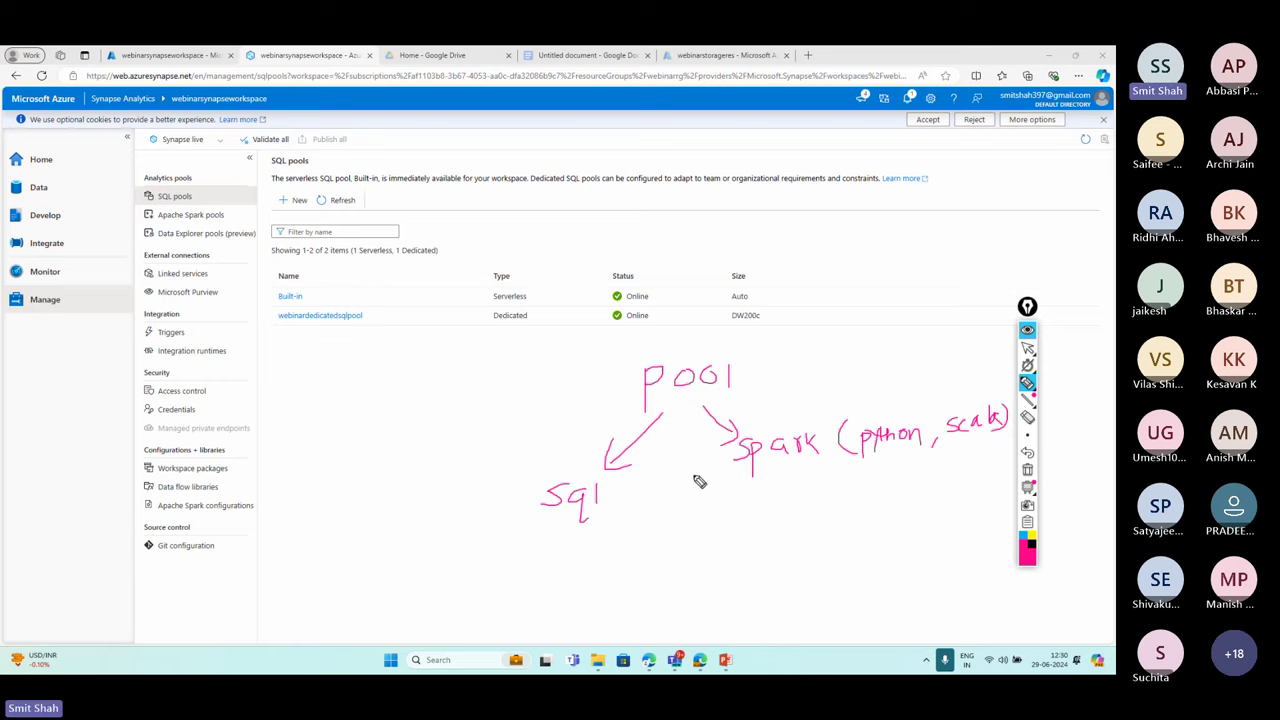
{"action": "mouse_move", "coordinate": [604, 468]}
{"action": "left_mouse_down"}
{"action": "mouse_move", "coordinate": [522, 515]}
{"action": "mouse_move", "coordinate": [606, 470]}
{"action": "left_mouse_up"}
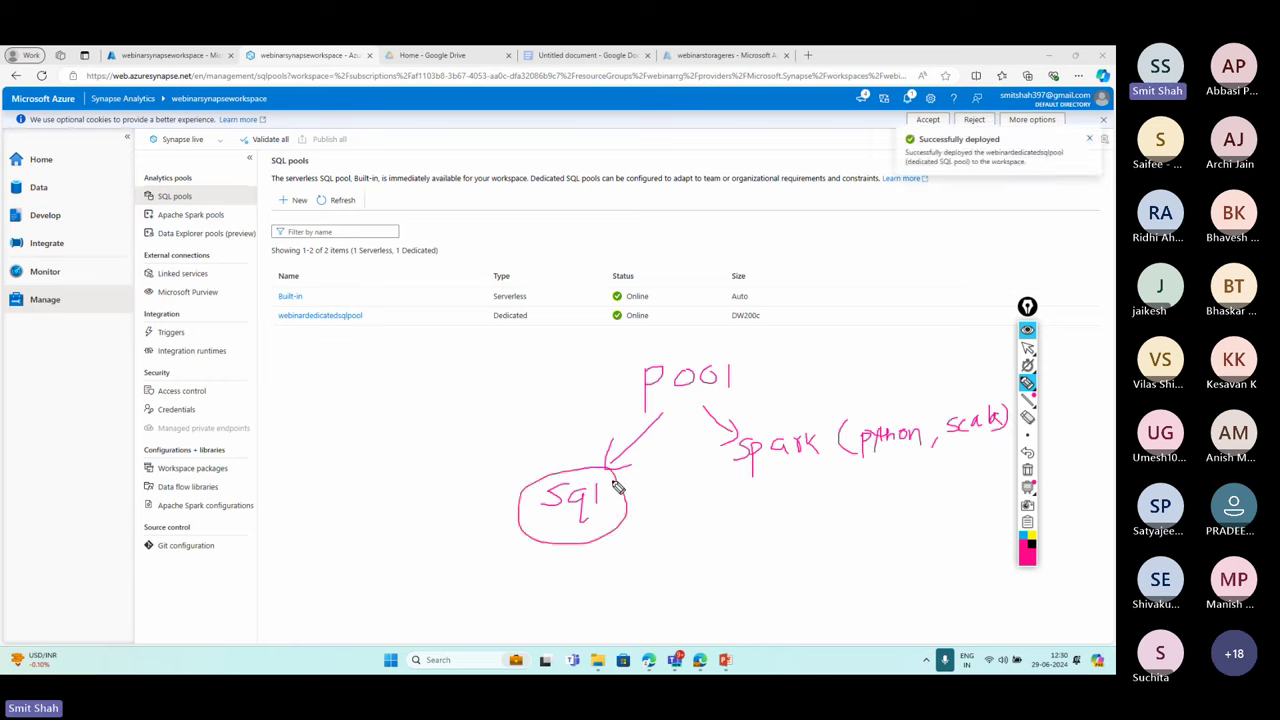
{"action": "key", "text": "Escape"}
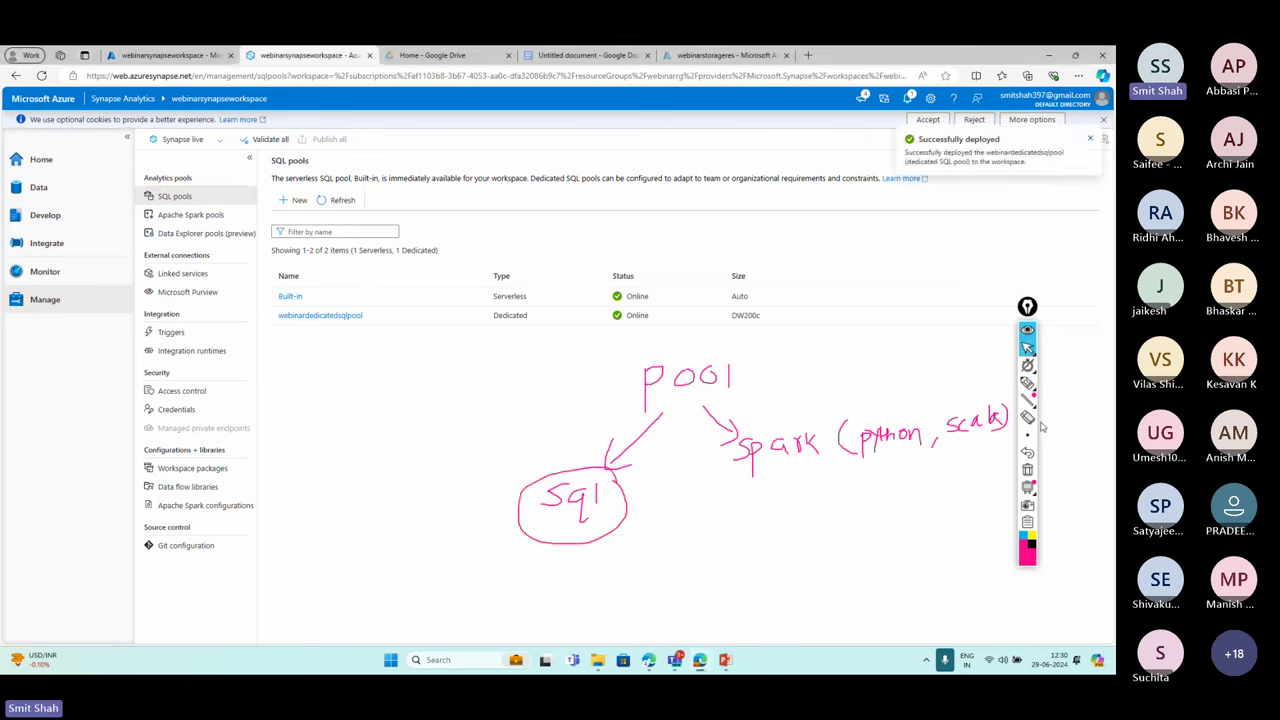
{"action": "left_click", "coordinate": [1027, 471]}
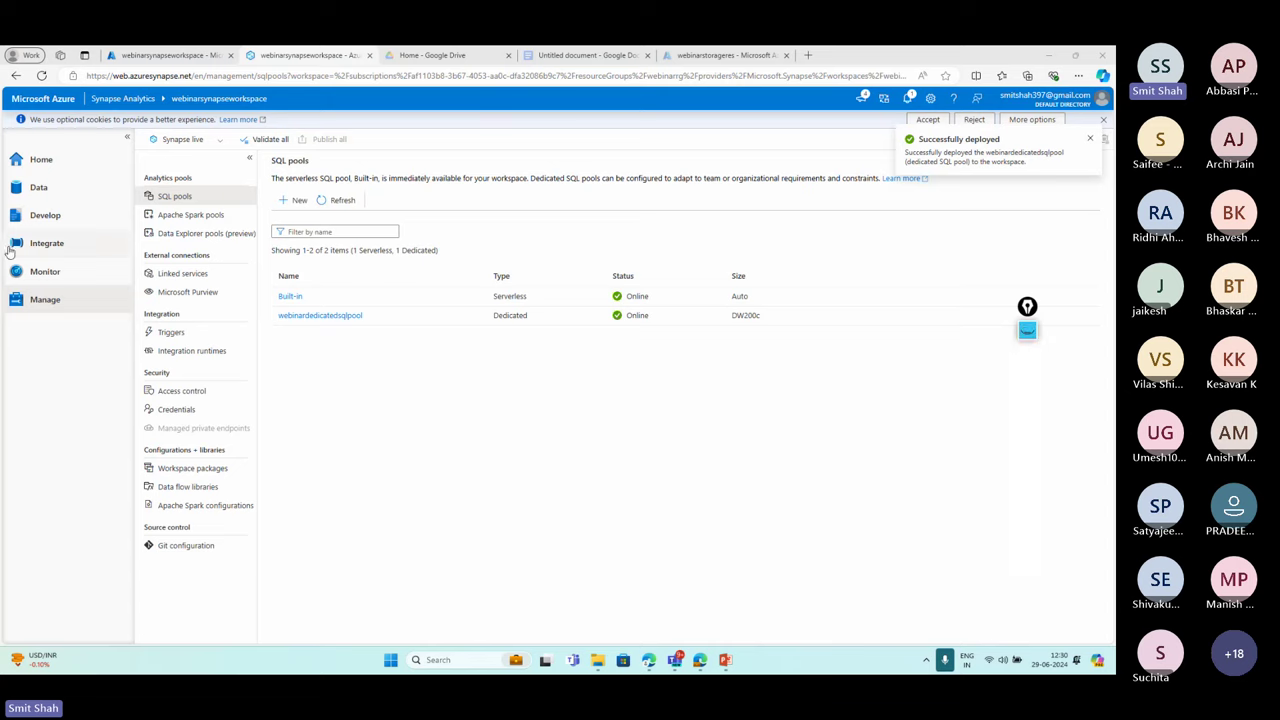
Create a new empty notebook from the Develop hub
{"action": "left_click", "coordinate": [45, 215]}
{"action": "left_click", "coordinate": [265, 162]}
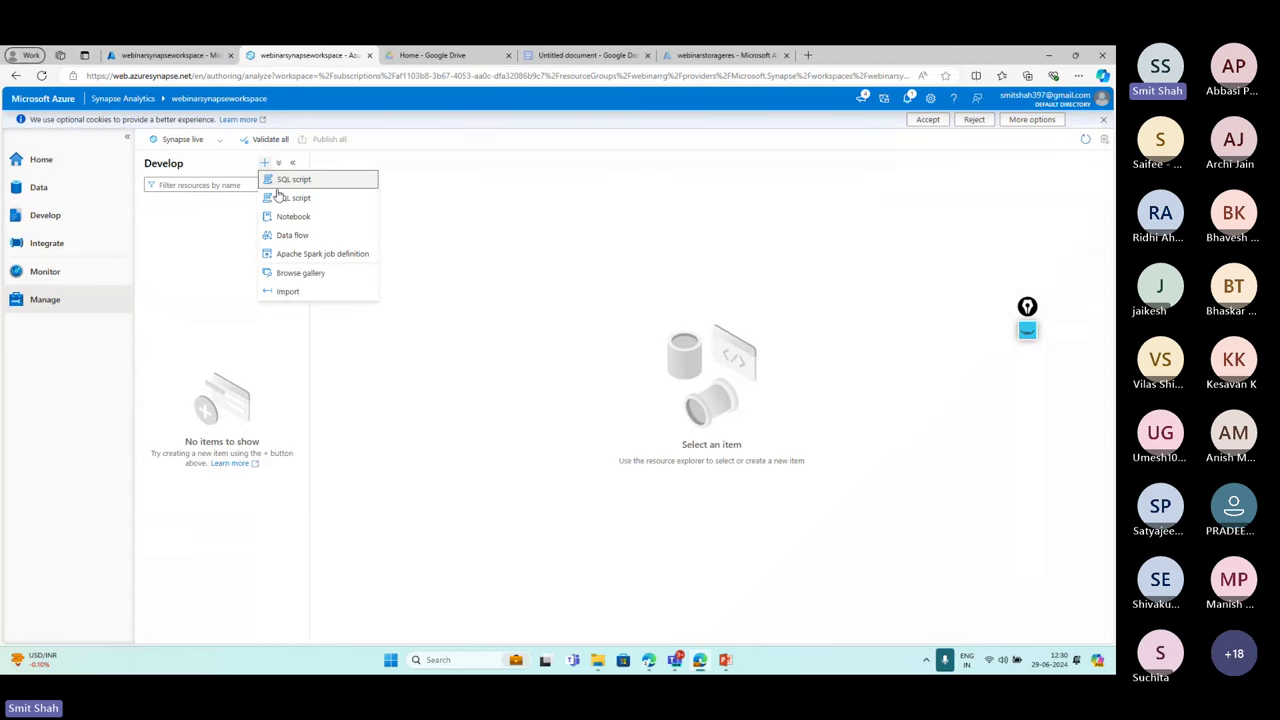
{"action": "left_click", "coordinate": [286, 217]}
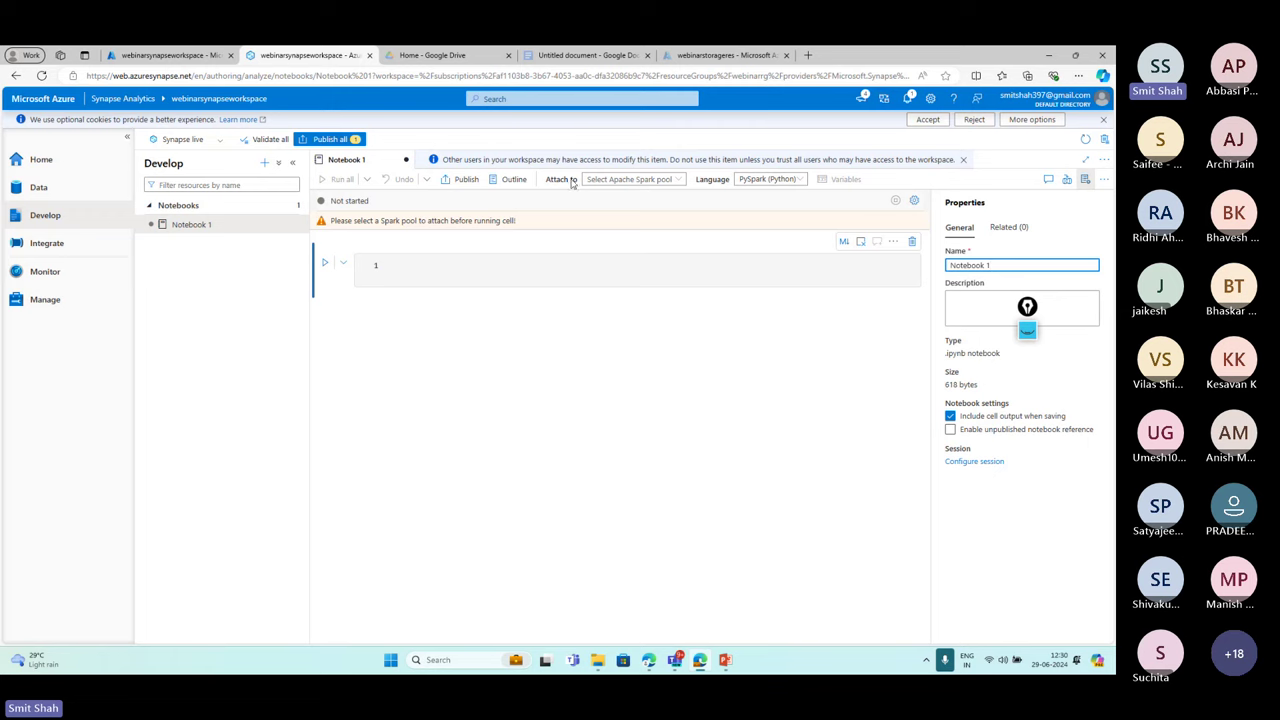
Box the notebook's Spark pool attach area, clear the box, and return to the Manage hub
{"action": "left_click_drag", "start_coordinate": [538, 168], "coordinate": [697, 193]}
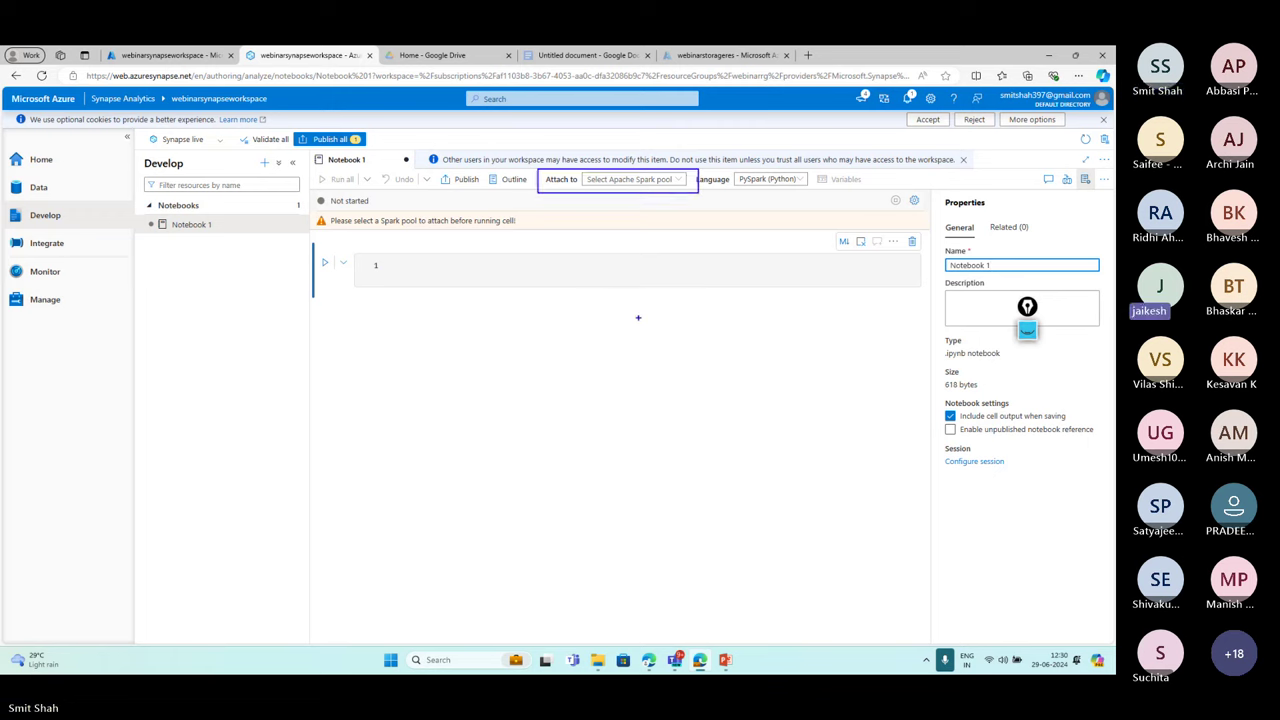
{"action": "key", "text": "Escape"}
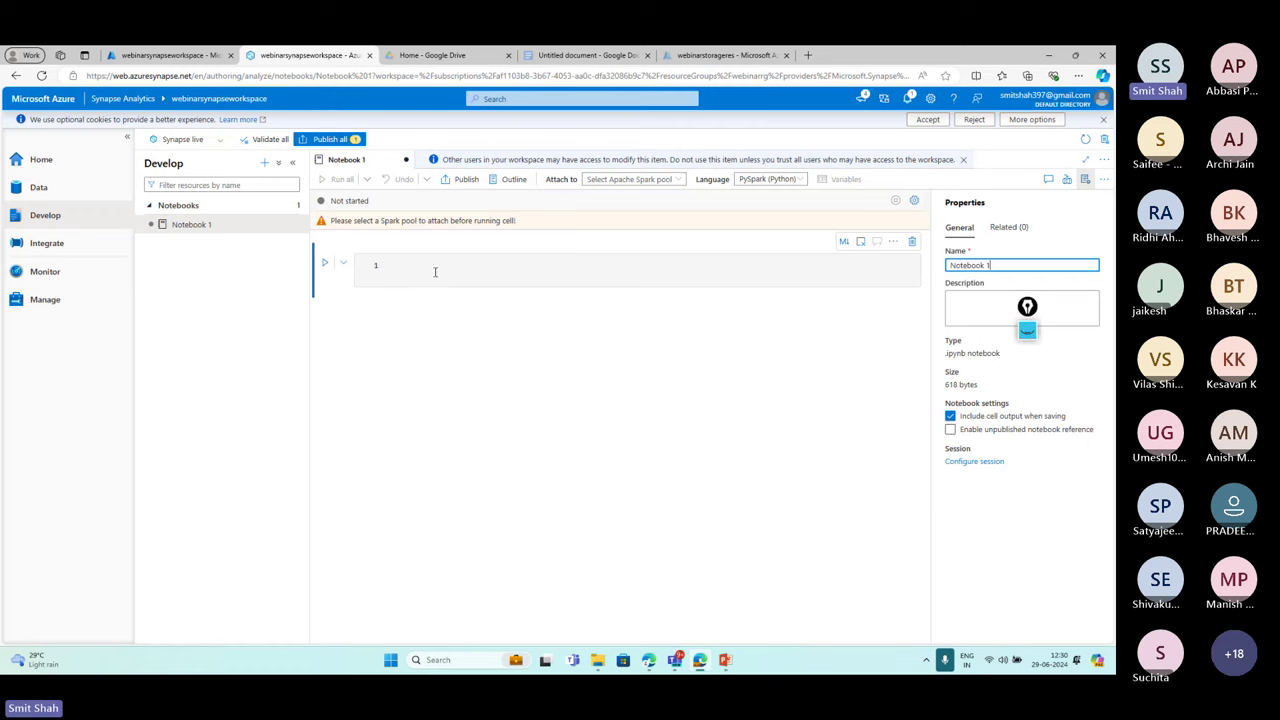
{"action": "left_click", "coordinate": [393, 266]}
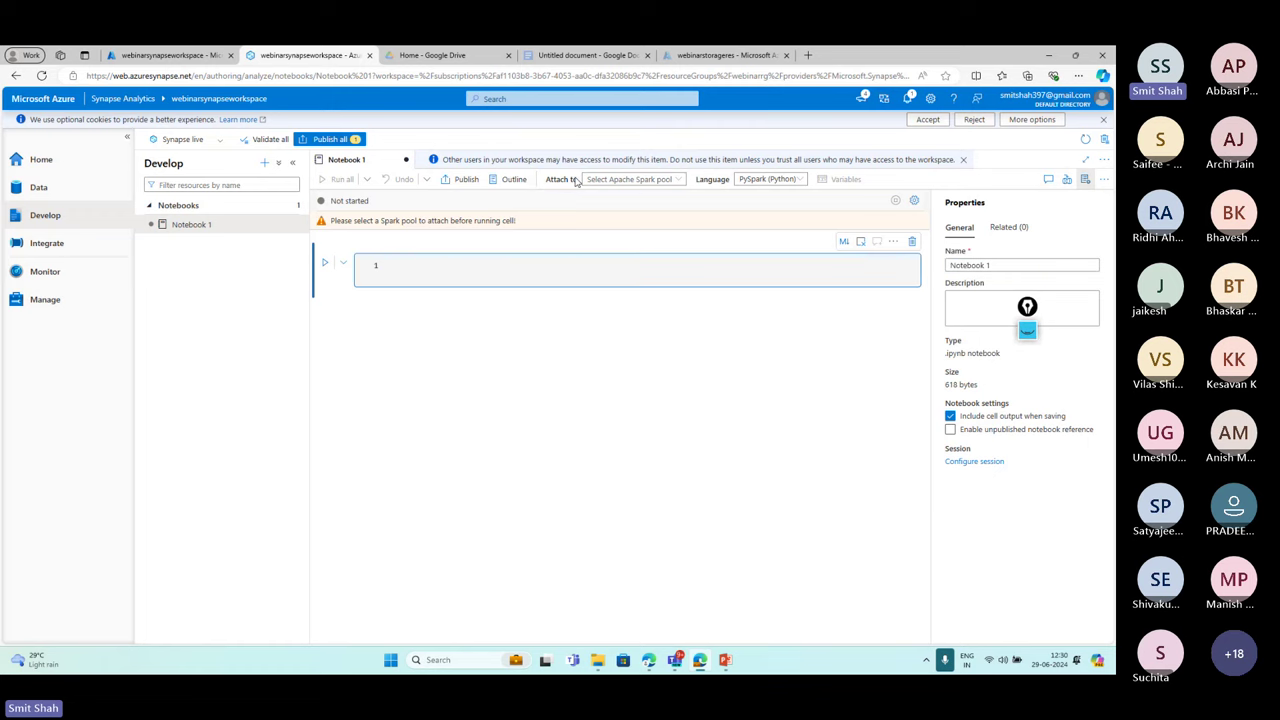
{"action": "left_click", "coordinate": [51, 311]}
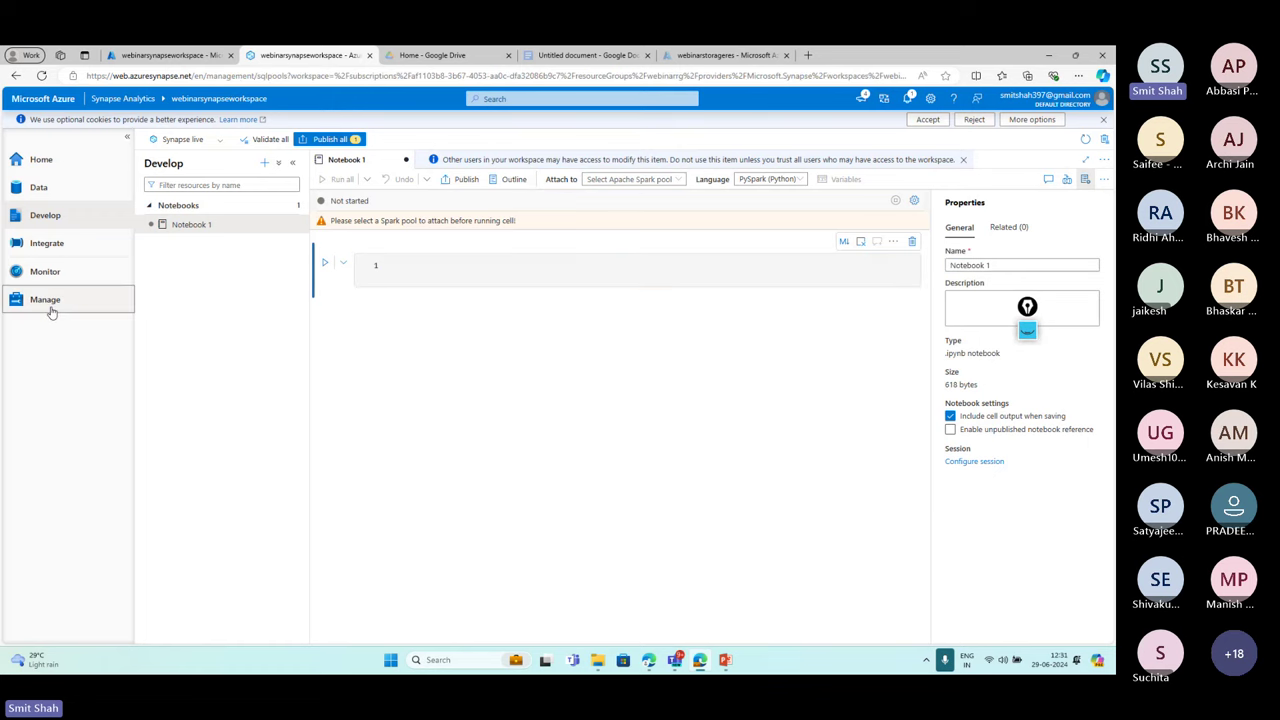
With the freehand pen, draw 'pool' branching into 'Sql' and 'Spark'
{"action": "left_click", "coordinate": [1027, 330]}
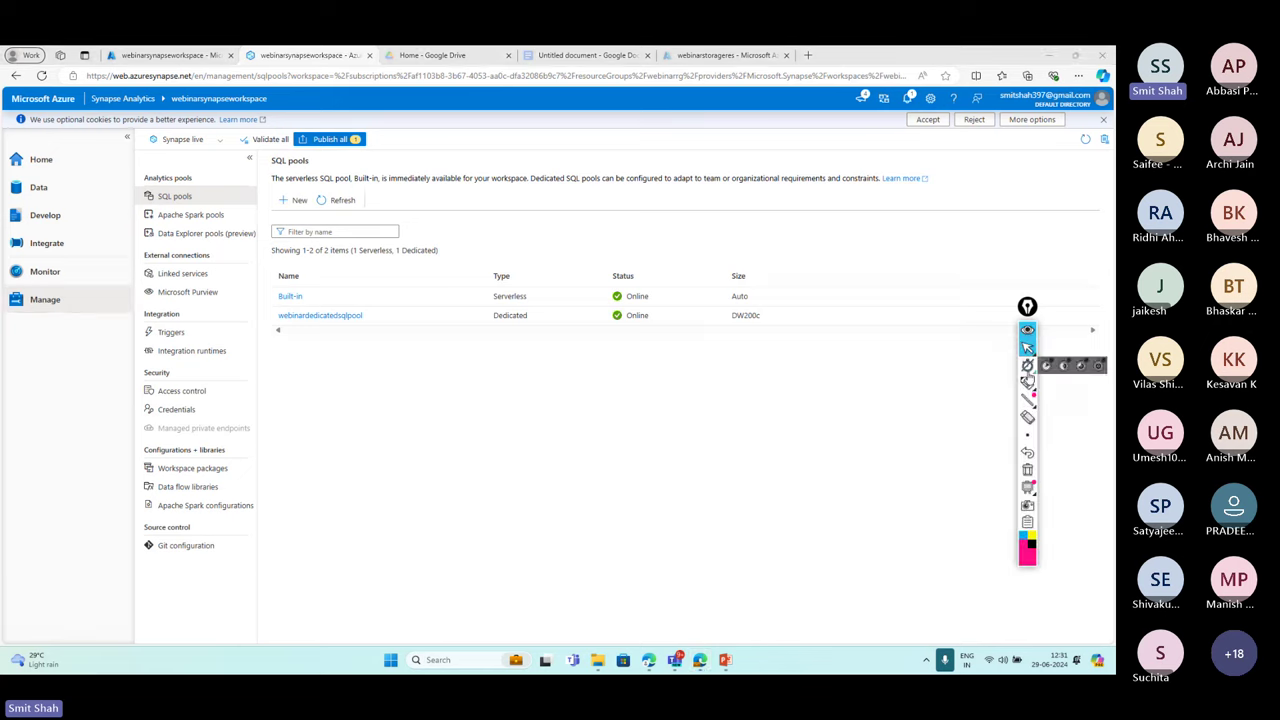
{"action": "left_click", "coordinate": [1027, 383]}
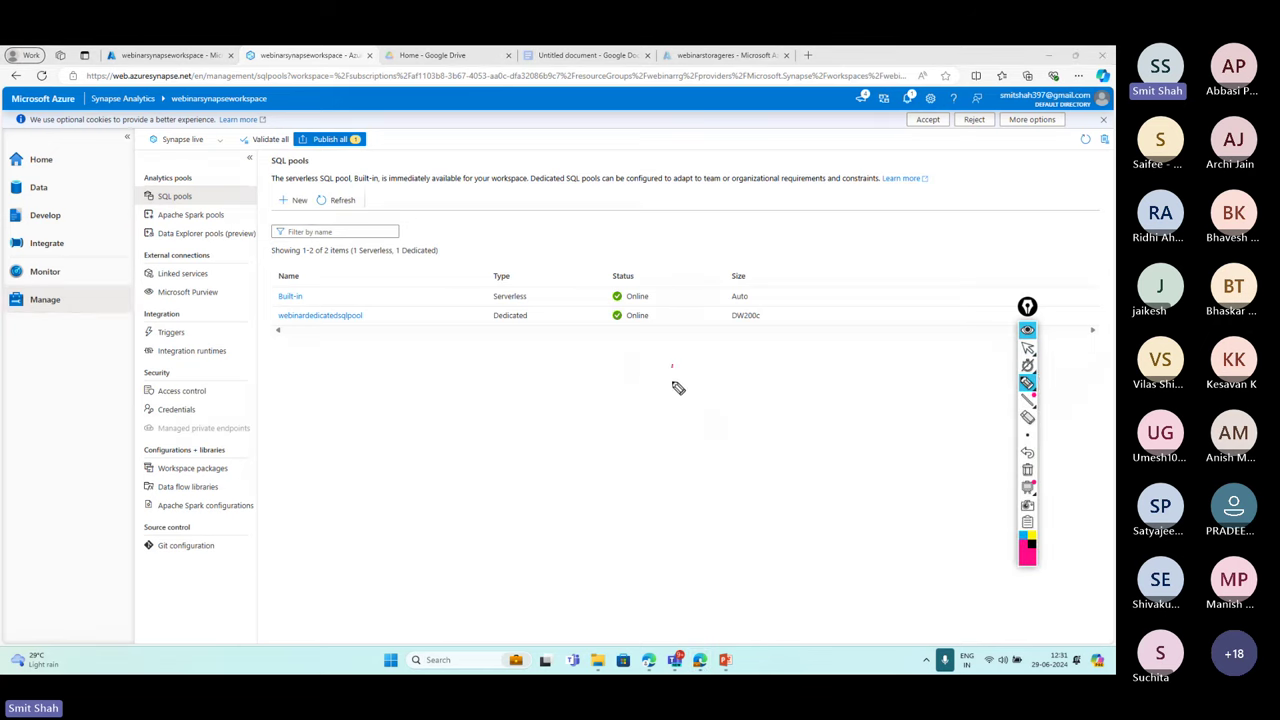
{"action": "mouse_move", "coordinate": [670, 358]}
{"action": "left_mouse_down"}
{"action": "mouse_move", "coordinate": [714, 372]}
{"action": "mouse_move", "coordinate": [591, 470]}
{"action": "mouse_move", "coordinate": [604, 484]}
{"action": "left_mouse_up"}
{"action": "left_click_drag", "start_coordinate": [620, 452], "coordinate": [621, 470]}
{"action": "mouse_move", "coordinate": [733, 388]}
{"action": "left_mouse_down"}
{"action": "mouse_move", "coordinate": [767, 420]}
{"action": "mouse_move", "coordinate": [768, 440]}
{"action": "left_mouse_up"}
{"action": "mouse_move", "coordinate": [790, 424]}
{"action": "left_mouse_down"}
{"action": "mouse_move", "coordinate": [790, 474]}
{"action": "mouse_move", "coordinate": [790, 440]}
{"action": "mouse_move", "coordinate": [834, 428]}
{"action": "left_mouse_up"}
{"action": "mouse_move", "coordinate": [840, 416]}
{"action": "left_mouse_down"}
{"action": "mouse_move", "coordinate": [840, 438]}
{"action": "mouse_move", "coordinate": [852, 434]}
{"action": "left_mouse_up"}
Branch 'Sql' into 'built-in' and 'dedicated' with two arrows
{"action": "mouse_move", "coordinate": [600, 485]}
{"action": "left_mouse_down"}
{"action": "mouse_move", "coordinate": [569, 516]}
{"action": "mouse_move", "coordinate": [587, 513]}
{"action": "left_mouse_up"}
{"action": "left_click_drag", "start_coordinate": [494, 548], "coordinate": [494, 565]}
{"action": "left_click_drag", "start_coordinate": [510, 568], "coordinate": [580, 554]}
{"action": "mouse_move", "coordinate": [620, 485]}
{"action": "left_mouse_down"}
{"action": "mouse_move", "coordinate": [650, 514]}
{"action": "mouse_move", "coordinate": [651, 551]}
{"action": "mouse_move", "coordinate": [666, 549]}
{"action": "mouse_move", "coordinate": [654, 534]}
{"action": "mouse_move", "coordinate": [662, 552]}
{"action": "mouse_move", "coordinate": [748, 536]}
{"action": "mouse_move", "coordinate": [752, 520]}
{"action": "left_mouse_up"}
{"action": "mouse_move", "coordinate": [680, 460]}
{"action": "left_mouse_down"}
{"action": "mouse_move", "coordinate": [562, 440]}
{"action": "mouse_move", "coordinate": [644, 476]}
{"action": "left_mouse_up"}
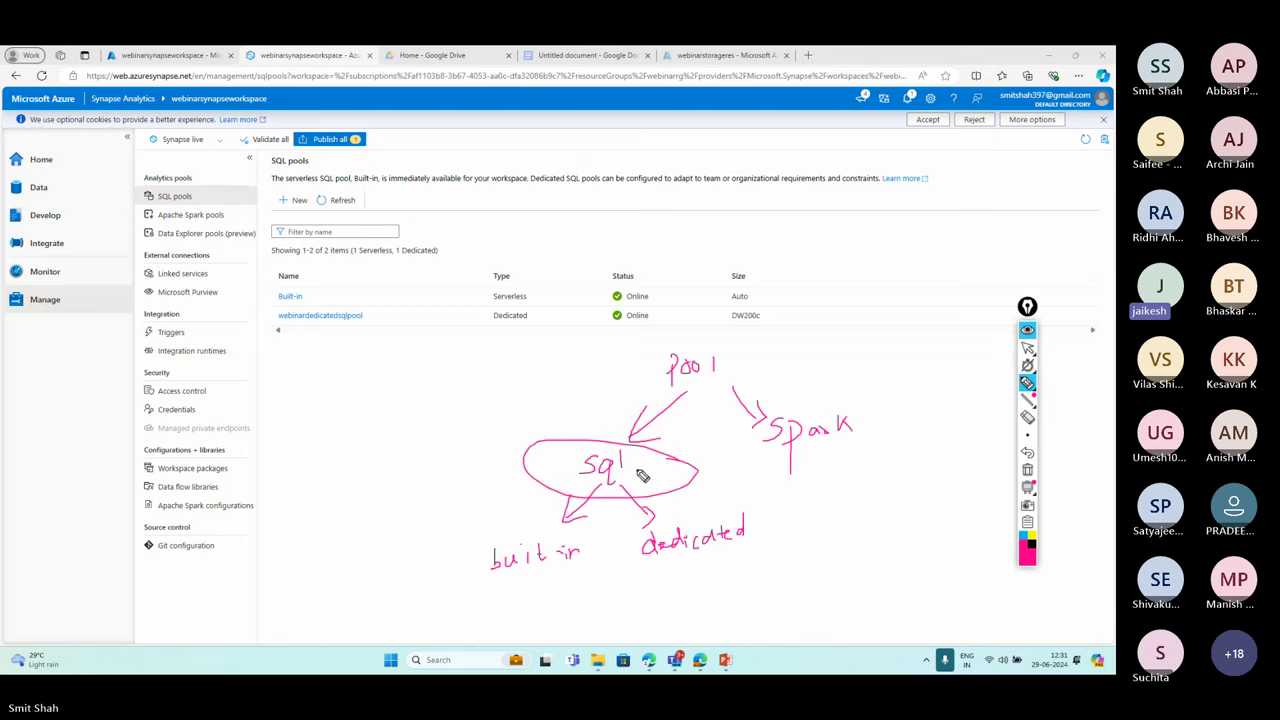
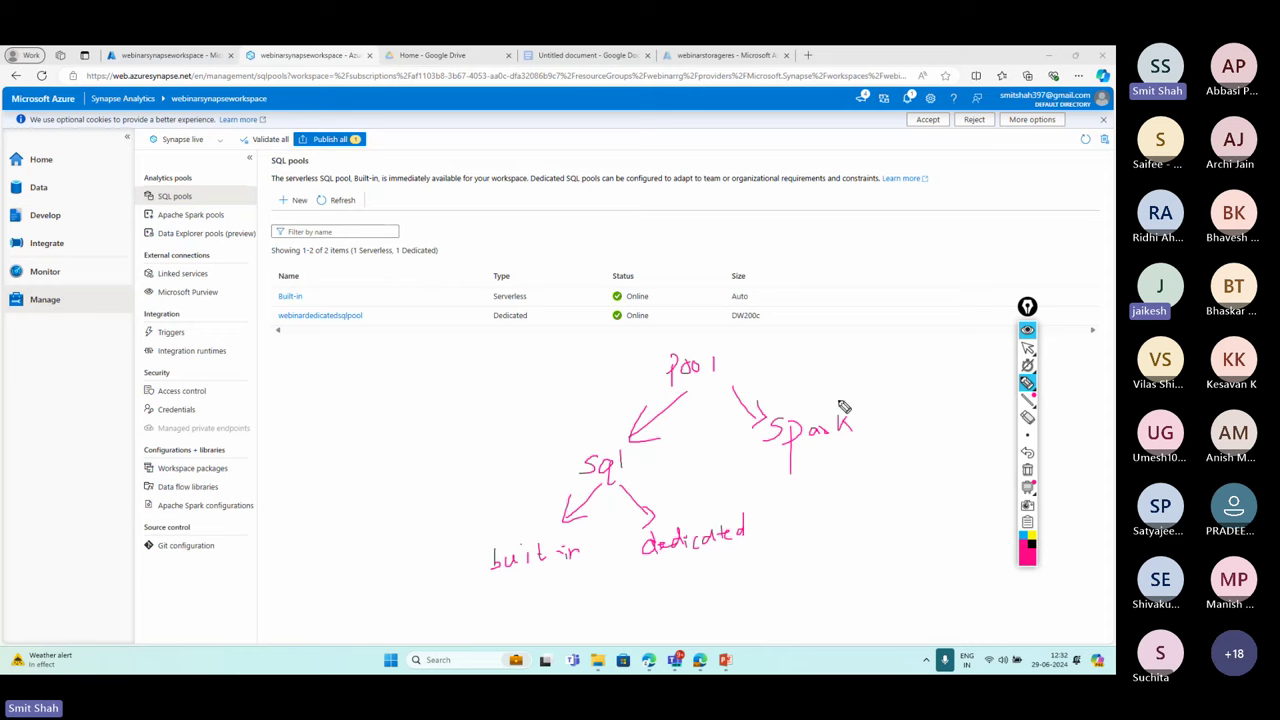
Replace the circle around Spark with a downward arrow labelled 'dedicated'
{"action": "mouse_move", "coordinate": [844, 406]}
{"action": "left_mouse_down"}
{"action": "mouse_move", "coordinate": [771, 430]}
{"action": "mouse_move", "coordinate": [880, 420]}
{"action": "mouse_move", "coordinate": [862, 405]}
{"action": "left_mouse_up"}
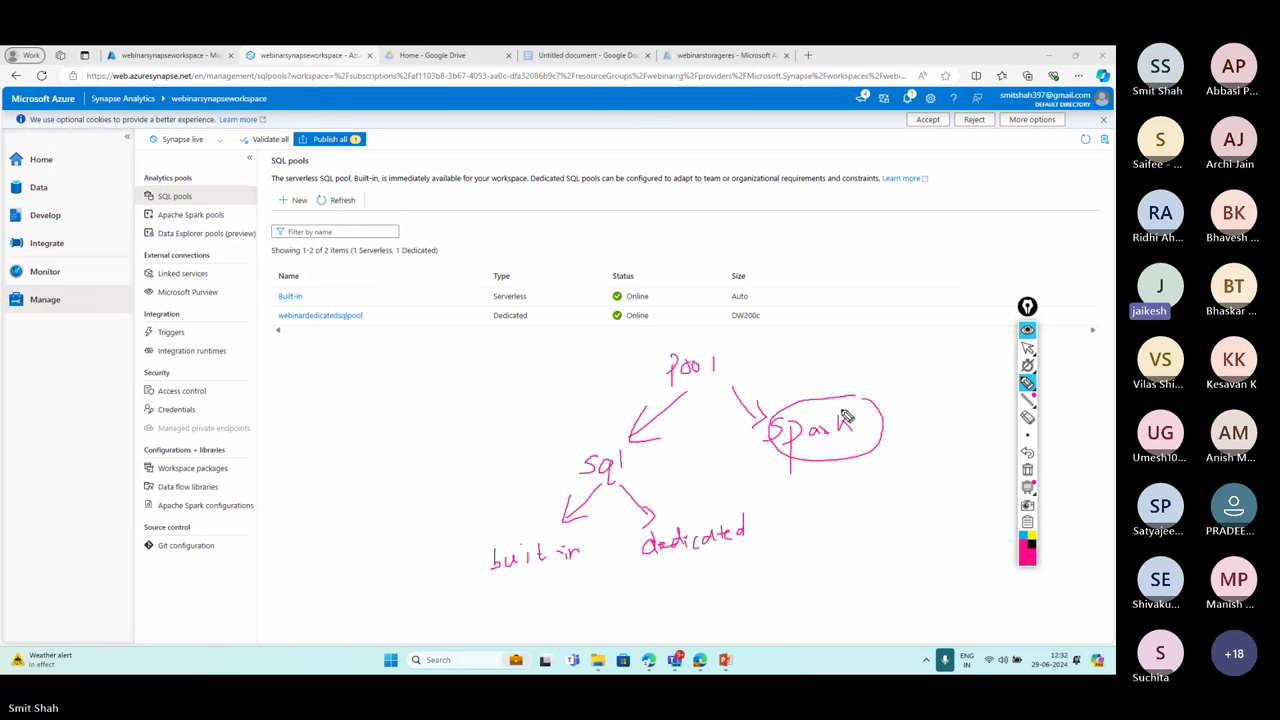
{"action": "left_click", "coordinate": [1027, 364]}
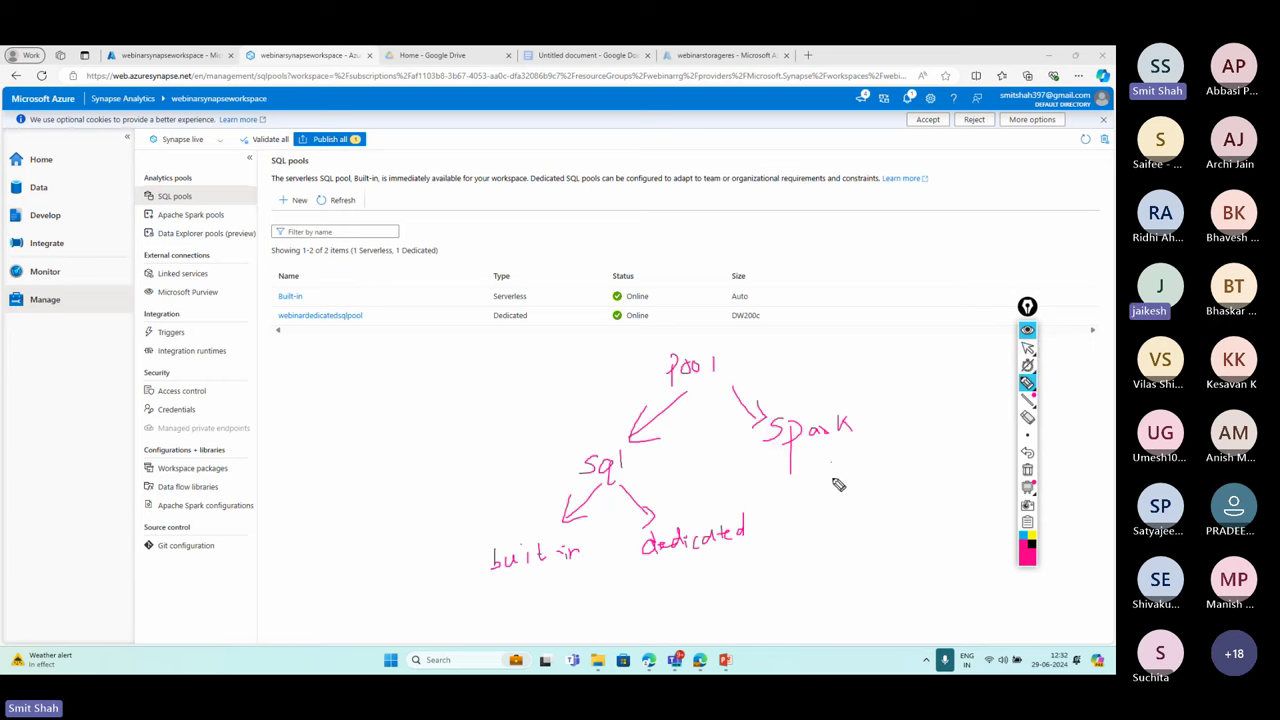
{"action": "mouse_move", "coordinate": [830, 462]}
{"action": "left_mouse_down"}
{"action": "mouse_move", "coordinate": [832, 502]}
{"action": "mouse_move", "coordinate": [847, 486]}
{"action": "left_mouse_up"}
{"action": "left_click_drag", "start_coordinate": [830, 531], "coordinate": [940, 494]}
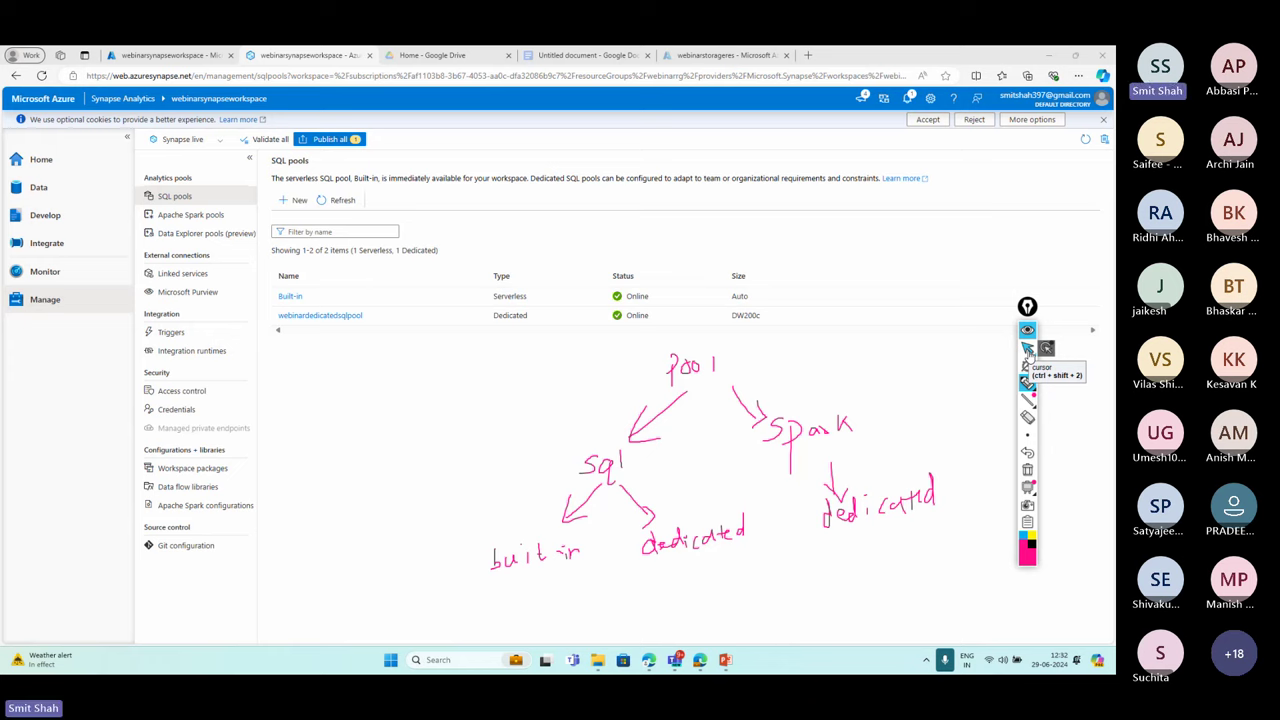
{"action": "left_click", "coordinate": [1028, 348]}
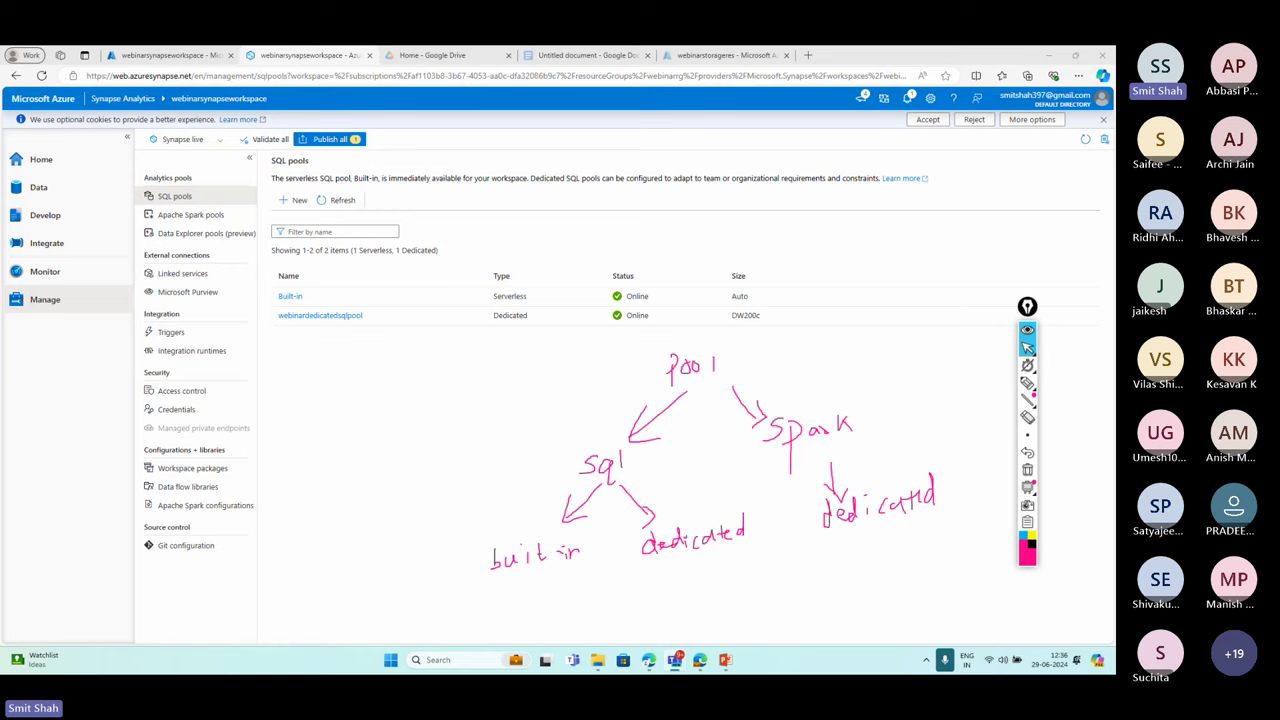
With the pen, write 'Azure ML pools' near the top of the page and circle it
{"action": "left_click", "coordinate": [1027, 383]}
{"action": "mouse_move", "coordinate": [610, 178]}
{"action": "left_mouse_down"}
{"action": "mouse_move", "coordinate": [616, 160]}
{"action": "mouse_move", "coordinate": [628, 185]}
{"action": "mouse_move", "coordinate": [634, 152]}
{"action": "mouse_move", "coordinate": [672, 168]}
{"action": "mouse_move", "coordinate": [773, 141]}
{"action": "mouse_move", "coordinate": [883, 152]}
{"action": "mouse_move", "coordinate": [936, 121]}
{"action": "mouse_move", "coordinate": [947, 129]}
{"action": "left_mouse_up"}
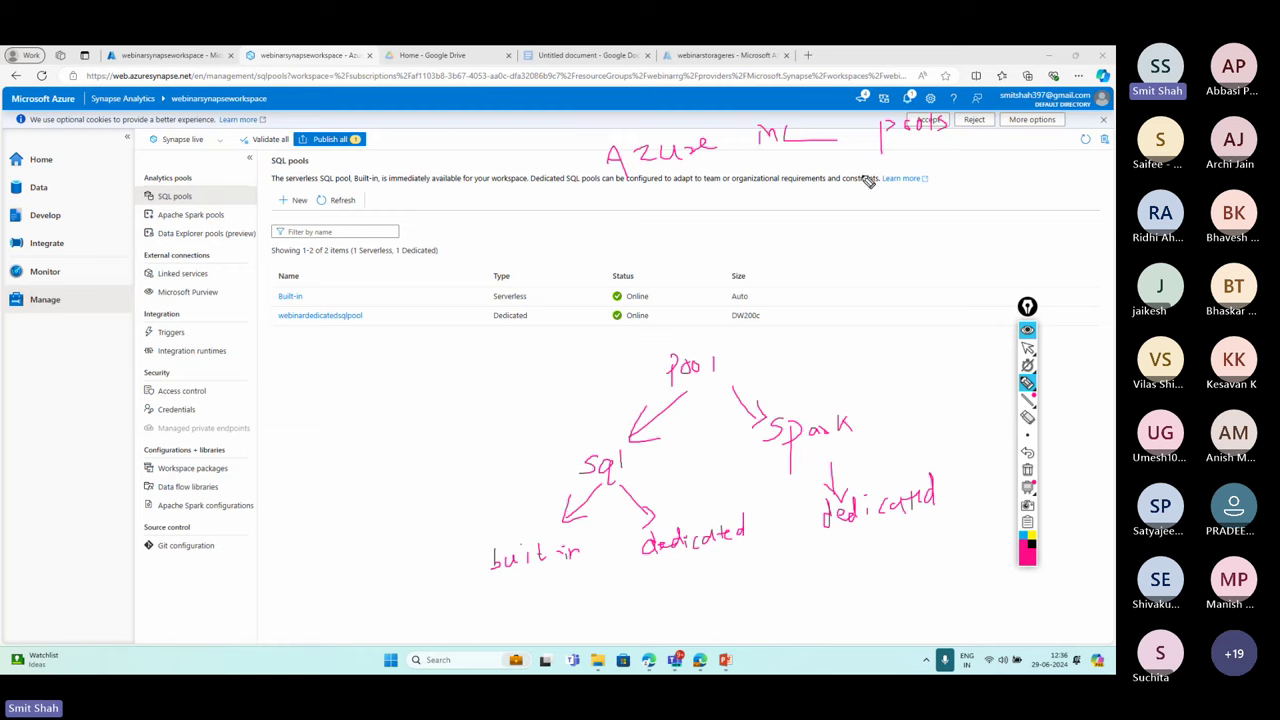
{"action": "left_click_drag", "start_coordinate": [750, 97], "coordinate": [822, 95]}
{"action": "left_click_drag", "start_coordinate": [612, 125], "coordinate": [822, 100]}
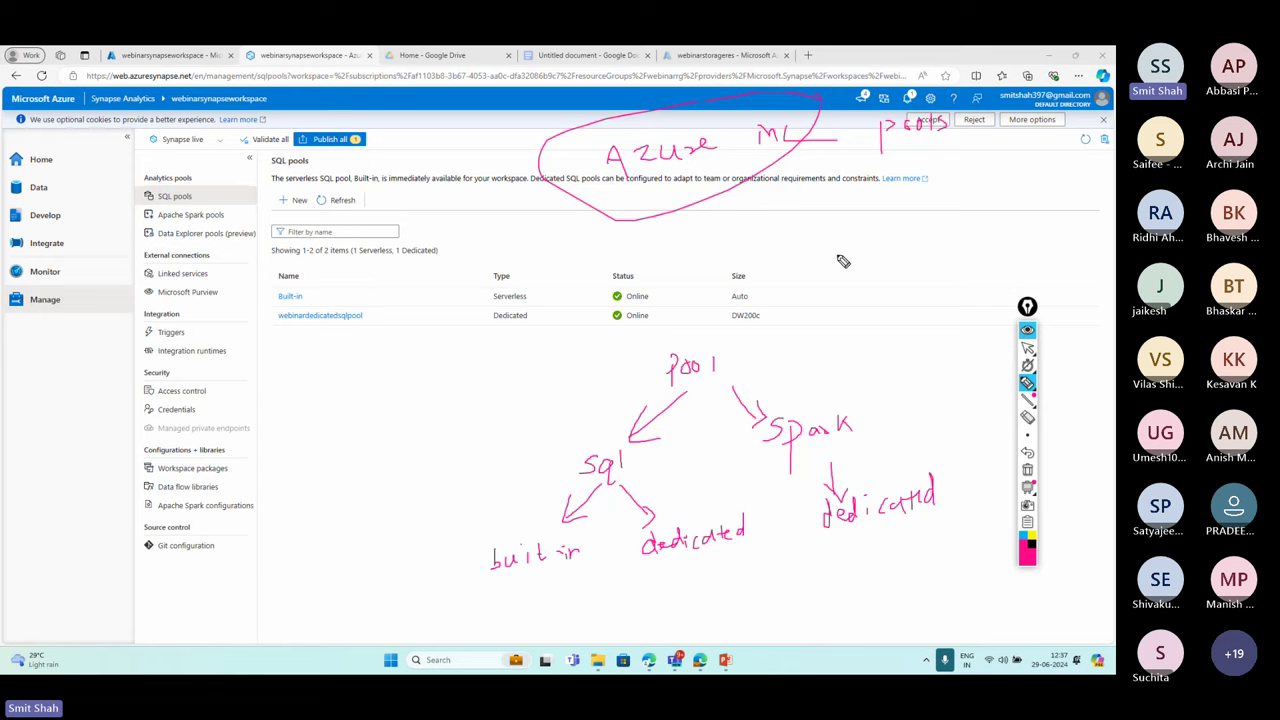
Clear all sketch ink, return to the cursor, and go to the Develop hub
{"action": "left_click", "coordinate": [1027, 469]}
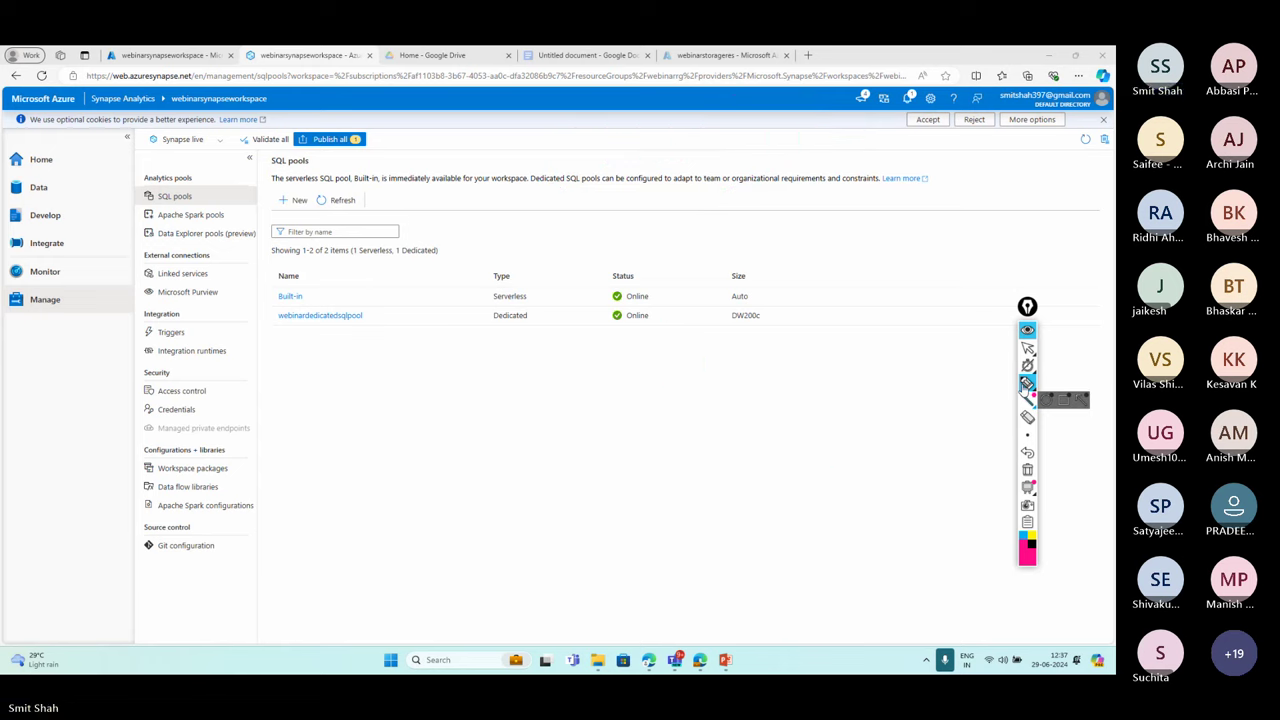
{"action": "left_click", "coordinate": [1028, 347]}
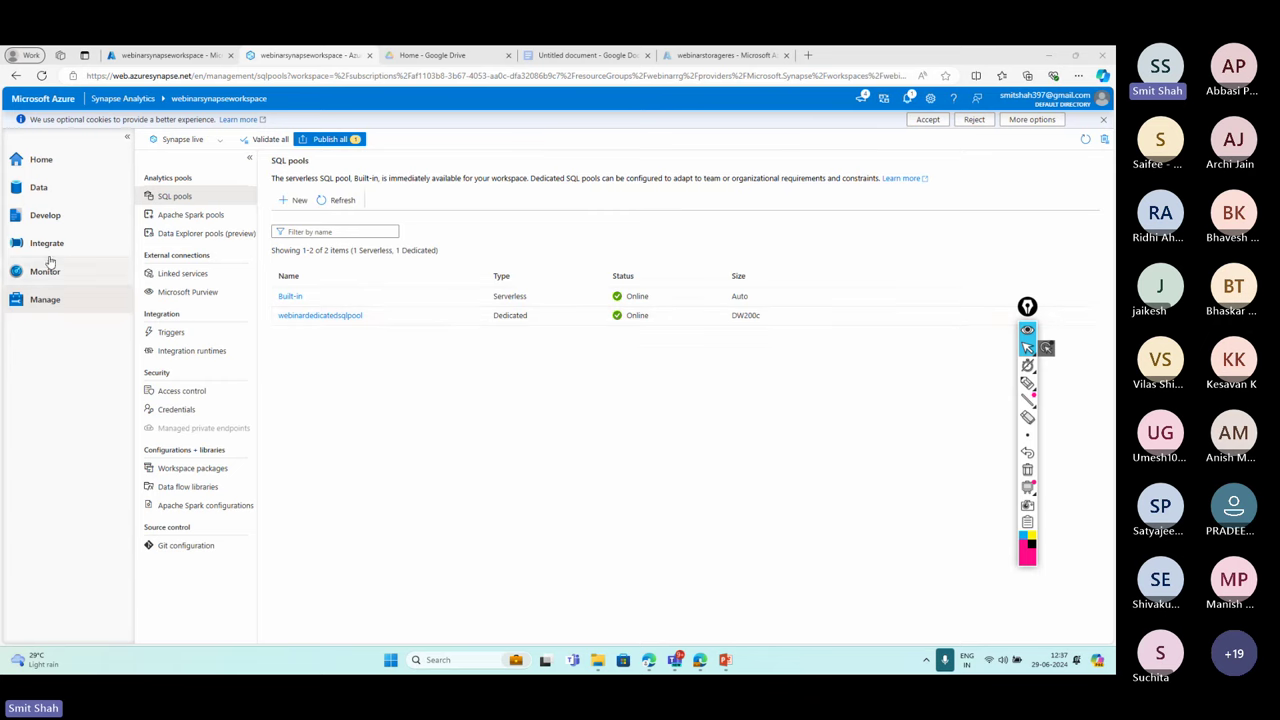
{"action": "left_click", "coordinate": [45, 215]}
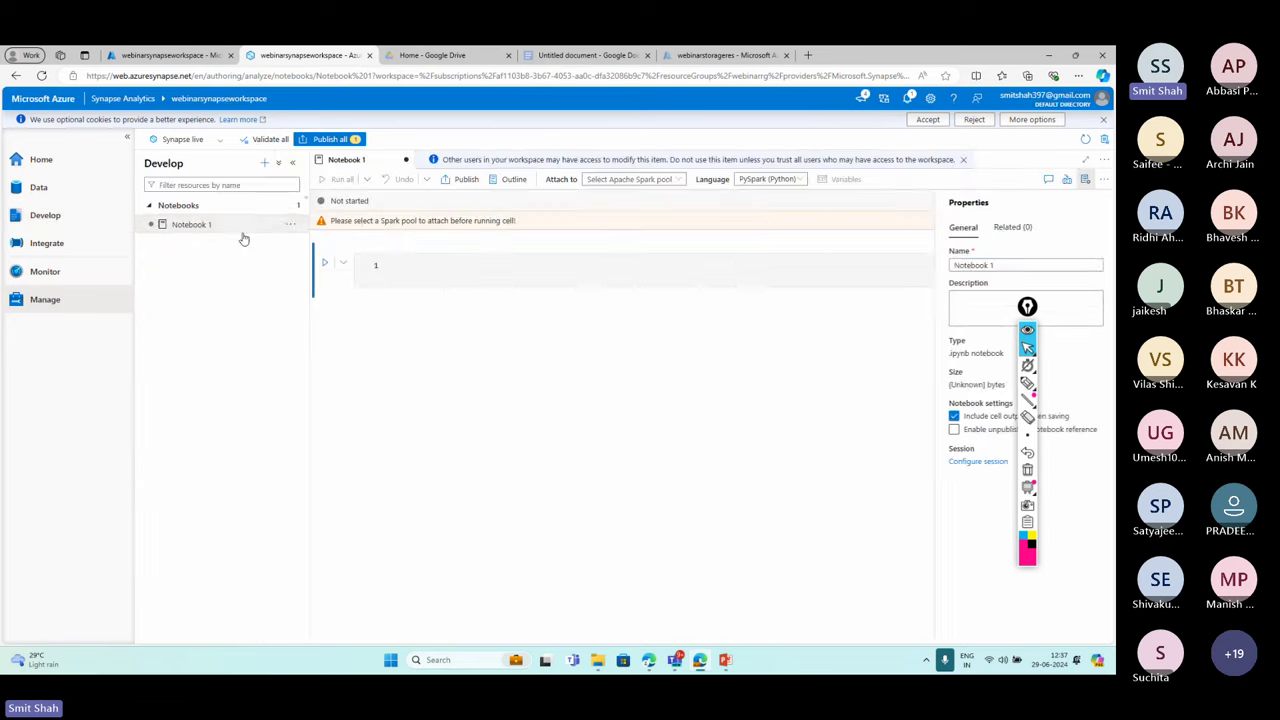
Close Notebook 1 discarding its changes, then box the publish-all area
{"action": "left_click", "coordinate": [406, 160]}
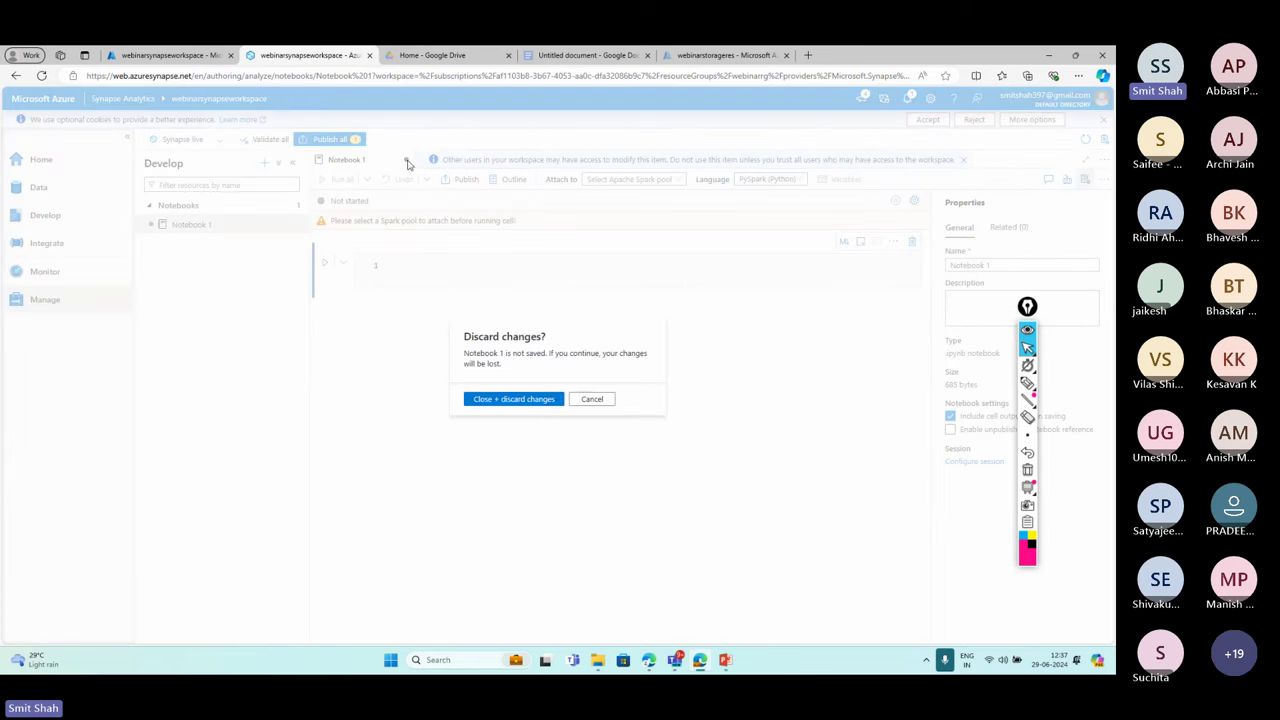
{"action": "left_click", "coordinate": [531, 402]}
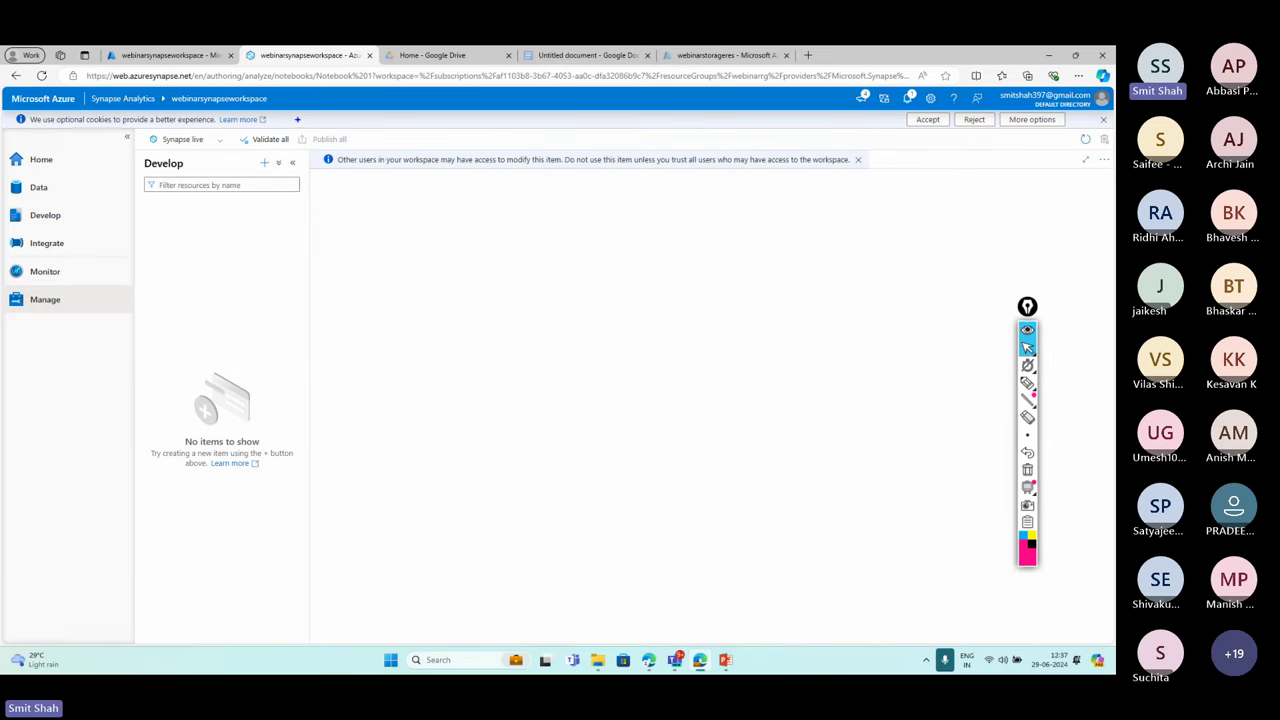
{"action": "left_click_drag", "start_coordinate": [297, 119], "coordinate": [358, 157]}
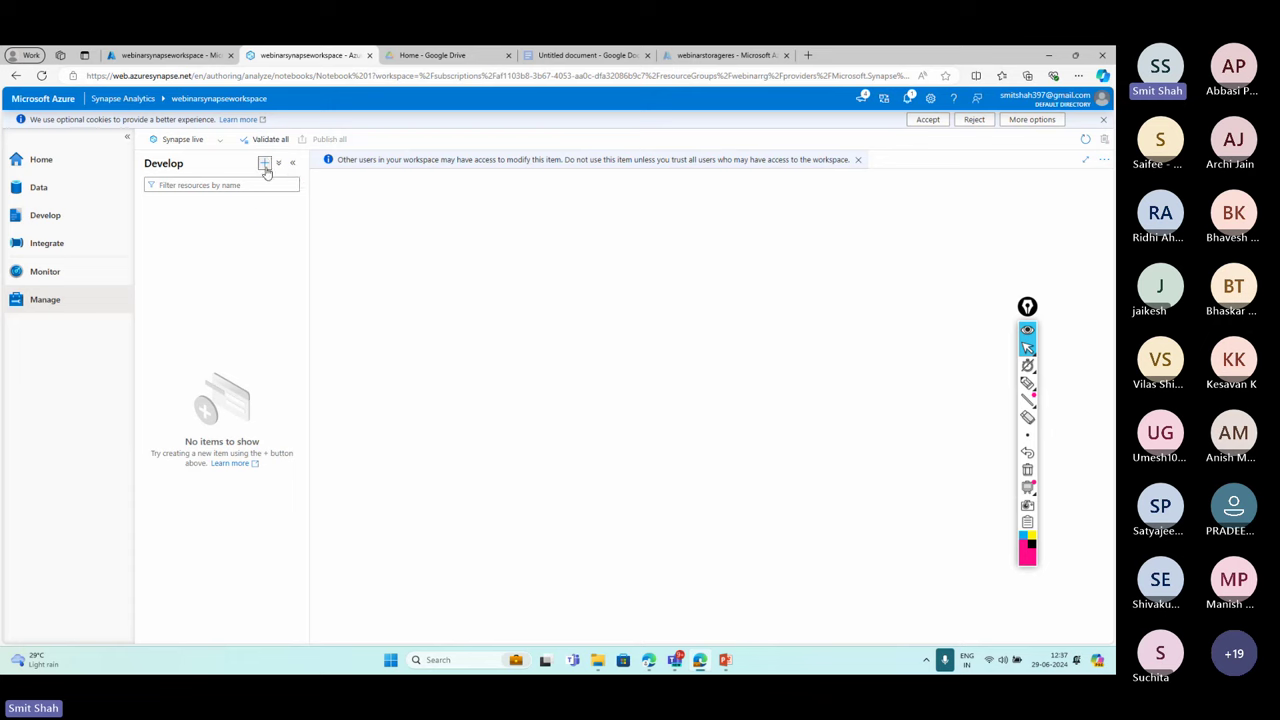
{"action": "left_click", "coordinate": [264, 162]}
{"action": "left_click", "coordinate": [292, 218]}
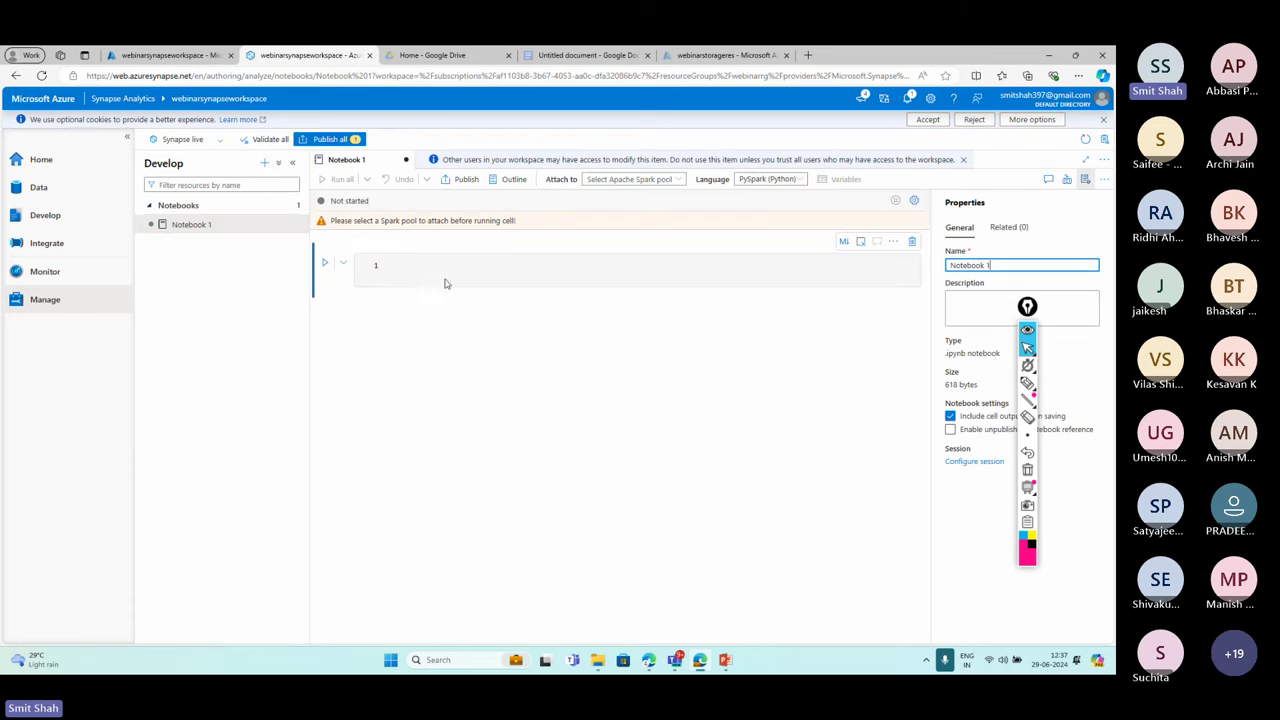
{"action": "mouse_move", "coordinate": [381, 296]}
{"action": "left_click", "coordinate": [406, 160]}
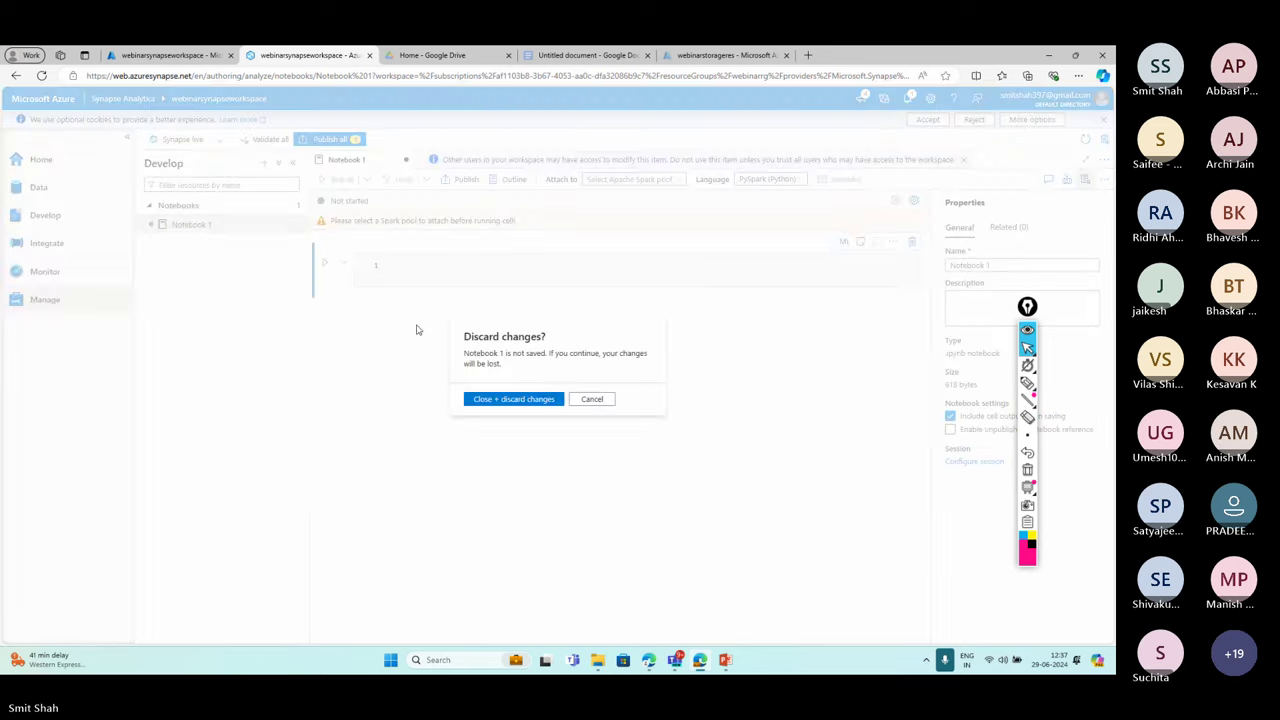
{"action": "left_click", "coordinate": [535, 399]}
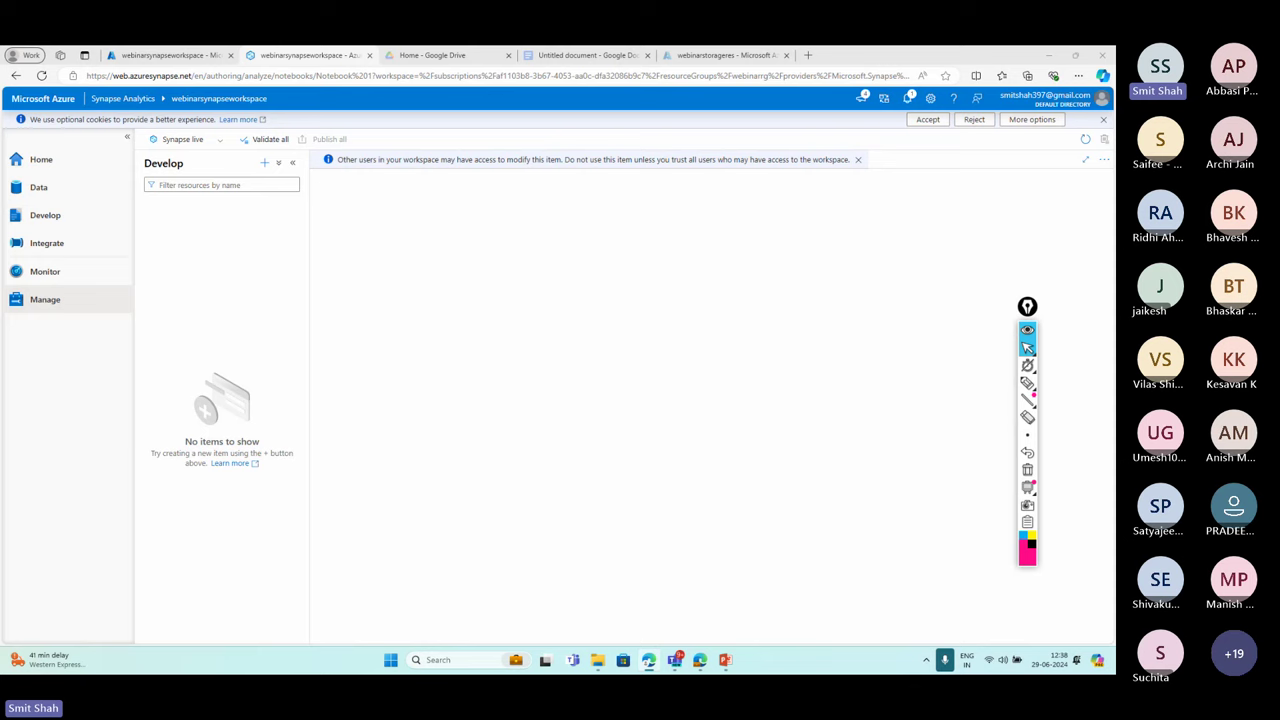
{"action": "left_click", "coordinate": [1027, 434]}
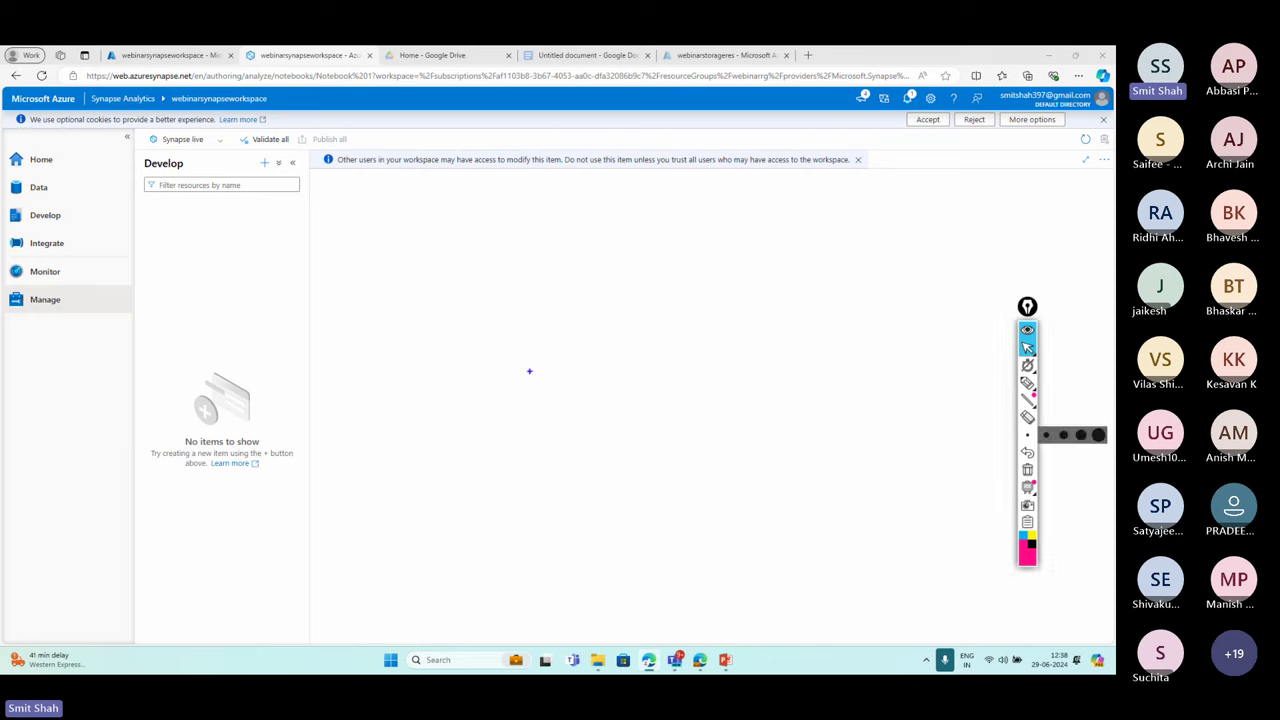
Handwrite 'Extract' with '(Github)' beneath it
{"action": "mouse_move", "coordinate": [536, 406]}
{"action": "left_mouse_down"}
{"action": "mouse_move", "coordinate": [532, 372]}
{"action": "mouse_move", "coordinate": [547, 368]}
{"action": "mouse_move", "coordinate": [545, 385]}
{"action": "mouse_move", "coordinate": [584, 408]}
{"action": "left_mouse_up"}
{"action": "mouse_move", "coordinate": [579, 388]}
{"action": "left_mouse_down"}
{"action": "mouse_move", "coordinate": [568, 410]}
{"action": "mouse_move", "coordinate": [607, 381]}
{"action": "left_mouse_up"}
{"action": "left_click_drag", "start_coordinate": [622, 380], "coordinate": [626, 394]}
{"action": "mouse_move", "coordinate": [638, 379]}
{"action": "left_mouse_down"}
{"action": "mouse_move", "coordinate": [631, 394]}
{"action": "mouse_move", "coordinate": [648, 386]}
{"action": "left_mouse_up"}
{"action": "left_click_drag", "start_coordinate": [640, 376], "coordinate": [654, 372]}
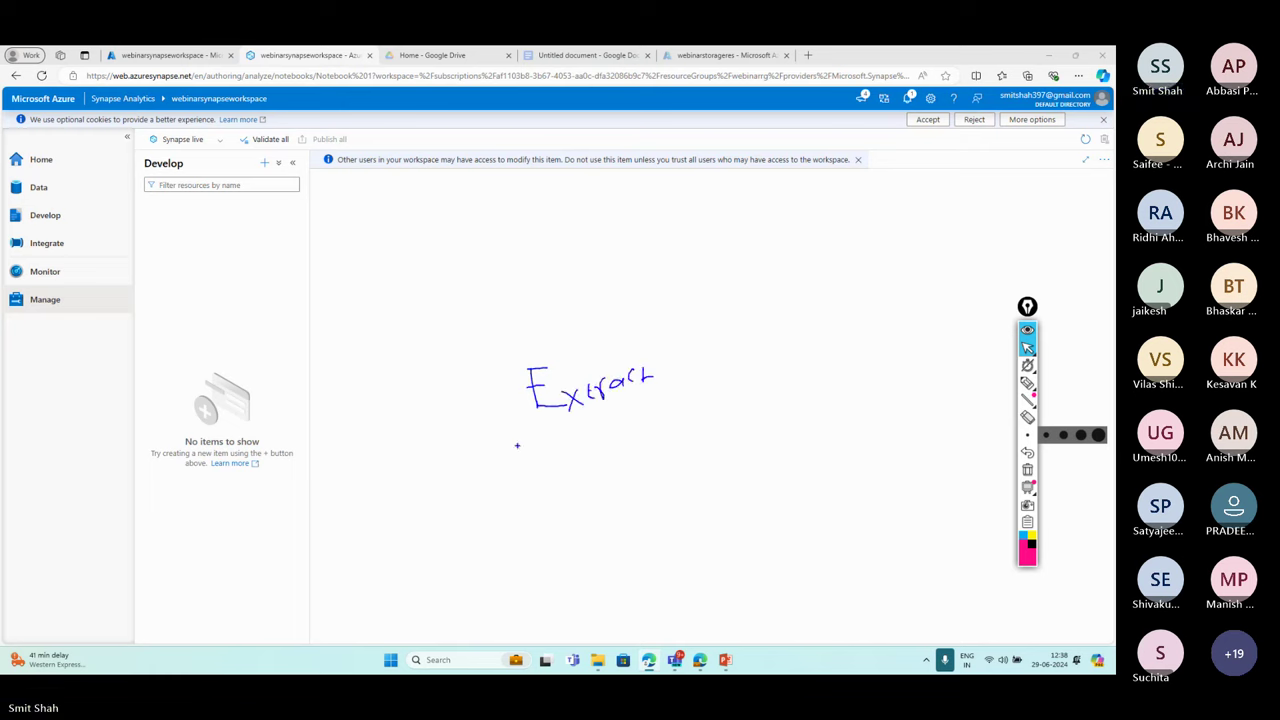
{"action": "left_click_drag", "start_coordinate": [542, 427], "coordinate": [543, 465]}
{"action": "mouse_move", "coordinate": [572, 437]}
{"action": "left_mouse_down"}
{"action": "mouse_move", "coordinate": [570, 453]}
{"action": "mouse_move", "coordinate": [589, 453]}
{"action": "left_mouse_up"}
{"action": "left_click_drag", "start_coordinate": [593, 440], "coordinate": [626, 460]}
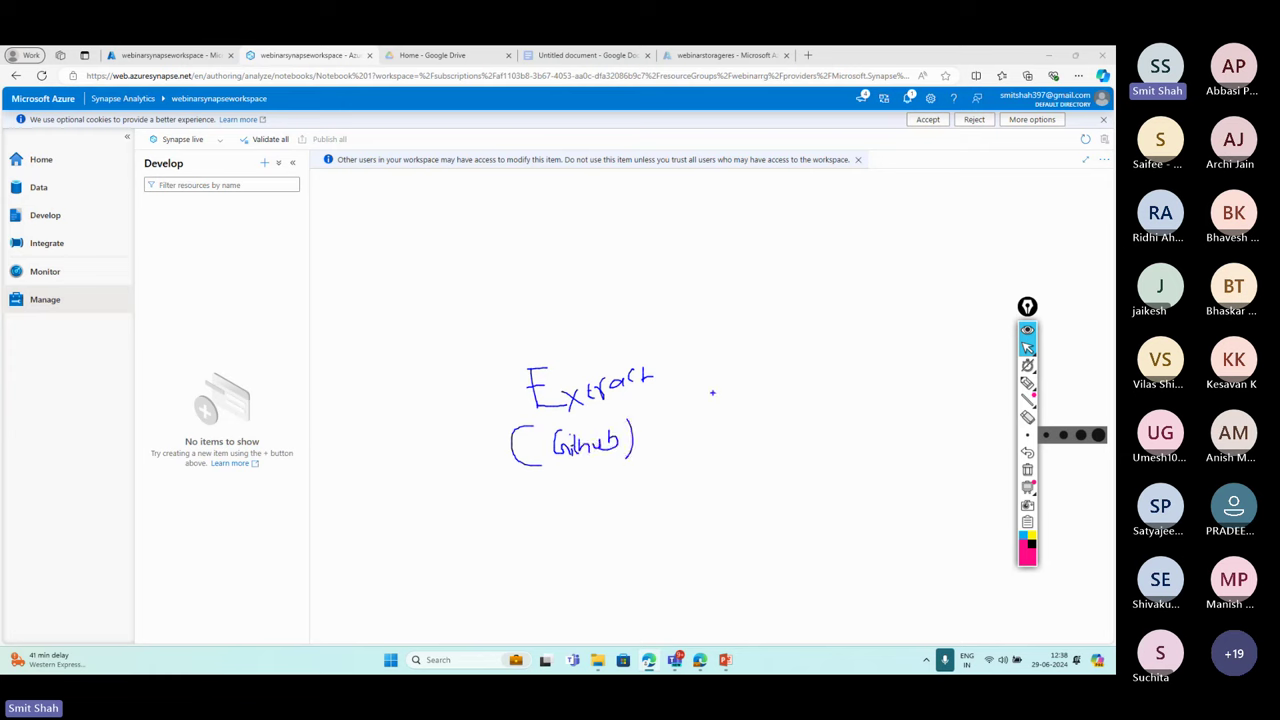
Draw an arrow to 'Transform' and write a note beneath it
{"action": "mouse_move", "coordinate": [690, 398]}
{"action": "left_mouse_down"}
{"action": "mouse_move", "coordinate": [724, 390]}
{"action": "mouse_move", "coordinate": [728, 410]}
{"action": "left_mouse_up"}
{"action": "left_click_drag", "start_coordinate": [742, 347], "coordinate": [779, 345]}
{"action": "mouse_move", "coordinate": [770, 347]}
{"action": "left_mouse_down"}
{"action": "mouse_move", "coordinate": [771, 364]}
{"action": "mouse_move", "coordinate": [876, 344]}
{"action": "left_mouse_up"}
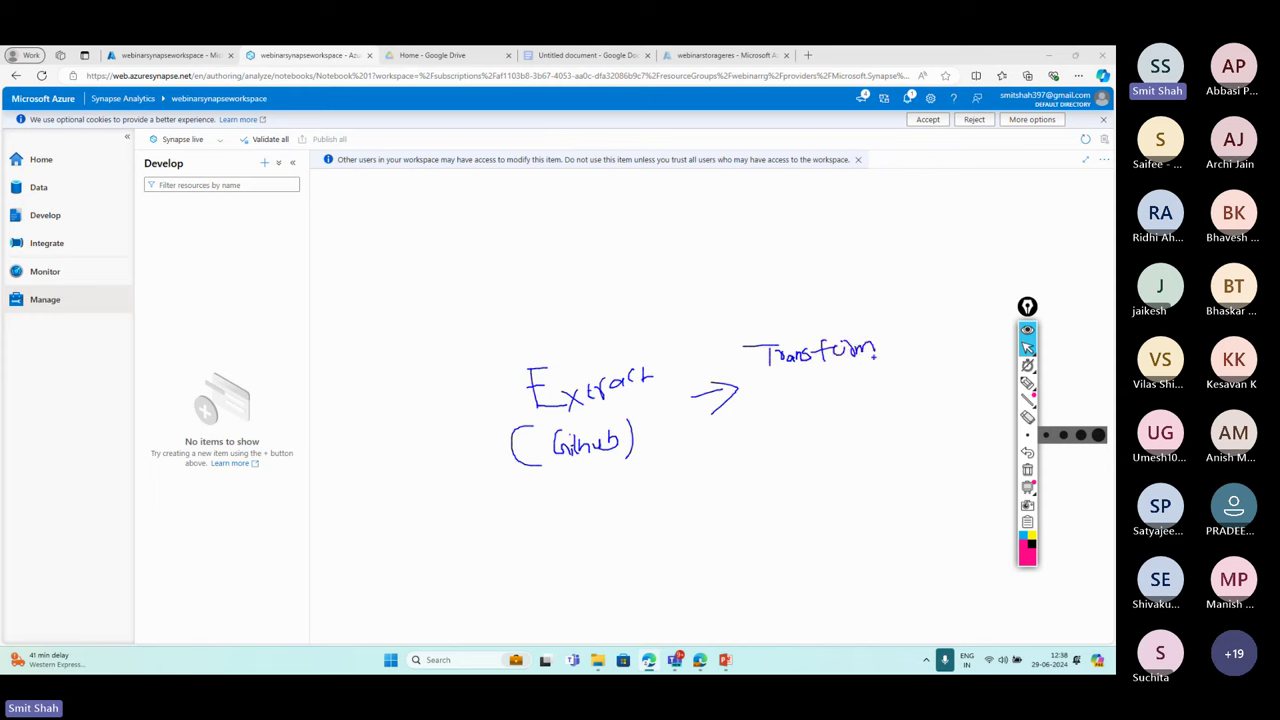
{"action": "mouse_move", "coordinate": [768, 384]}
{"action": "left_mouse_down"}
{"action": "mouse_move", "coordinate": [759, 418]}
{"action": "mouse_move", "coordinate": [782, 416]}
{"action": "mouse_move", "coordinate": [772, 394]}
{"action": "mouse_move", "coordinate": [787, 432]}
{"action": "left_mouse_up"}
{"action": "mouse_move", "coordinate": [786, 404]}
{"action": "left_mouse_down"}
{"action": "mouse_move", "coordinate": [802, 412]}
{"action": "mouse_move", "coordinate": [808, 397]}
{"action": "left_mouse_up"}
{"action": "left_click_drag", "start_coordinate": [812, 399], "coordinate": [840, 406]}
{"action": "left_click_drag", "start_coordinate": [846, 396], "coordinate": [845, 397]}
Draw an arrow to 'Load' and add a storage note below it
{"action": "mouse_move", "coordinate": [894, 353]}
{"action": "left_mouse_down"}
{"action": "mouse_move", "coordinate": [922, 350]}
{"action": "mouse_move", "coordinate": [921, 366]}
{"action": "left_mouse_up"}
{"action": "mouse_move", "coordinate": [940, 296]}
{"action": "left_mouse_down"}
{"action": "mouse_move", "coordinate": [955, 311]}
{"action": "mouse_move", "coordinate": [957, 300]}
{"action": "mouse_move", "coordinate": [984, 305]}
{"action": "mouse_move", "coordinate": [992, 282]}
{"action": "left_mouse_up"}
{"action": "mouse_move", "coordinate": [951, 319]}
{"action": "left_mouse_down"}
{"action": "mouse_move", "coordinate": [948, 345]}
{"action": "mouse_move", "coordinate": [990, 326]}
{"action": "left_mouse_up"}
{"action": "mouse_move", "coordinate": [988, 316]}
{"action": "left_mouse_down"}
{"action": "mouse_move", "coordinate": [996, 328]}
{"action": "mouse_move", "coordinate": [1088, 268]}
{"action": "left_mouse_up"}
{"action": "mouse_move", "coordinate": [1045, 318]}
{"action": "left_mouse_down"}
{"action": "mouse_move", "coordinate": [1094, 294]}
{"action": "mouse_move", "coordinate": [1100, 322]}
{"action": "left_mouse_up"}
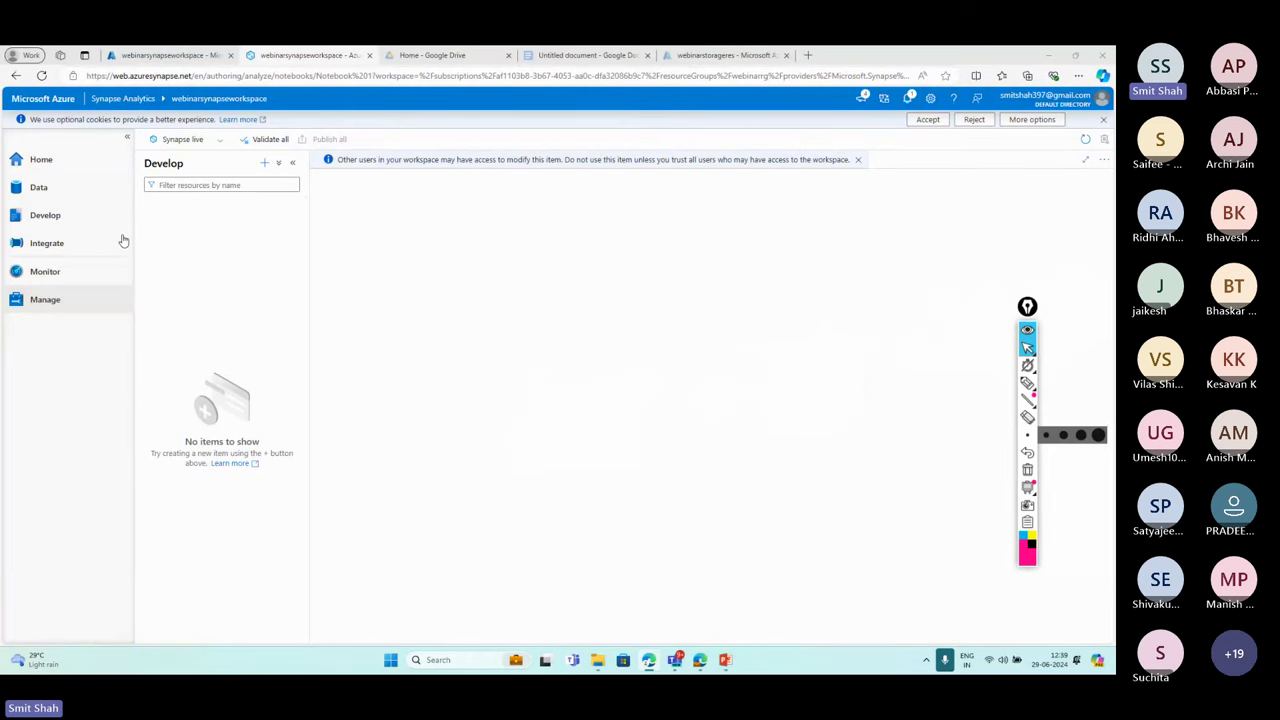
Switch between workspace Home and the Integrate hub twice, ending on Integrate
{"action": "left_click", "coordinate": [78, 166]}
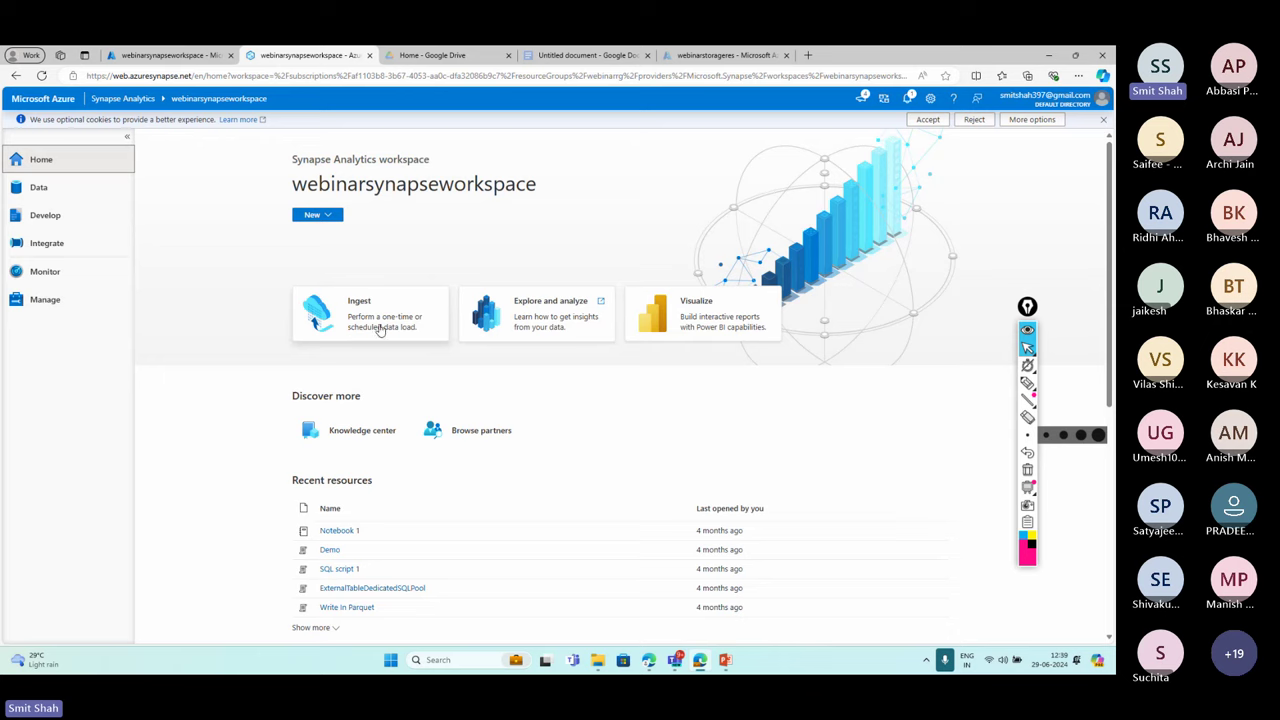
{"action": "left_click", "coordinate": [70, 247]}
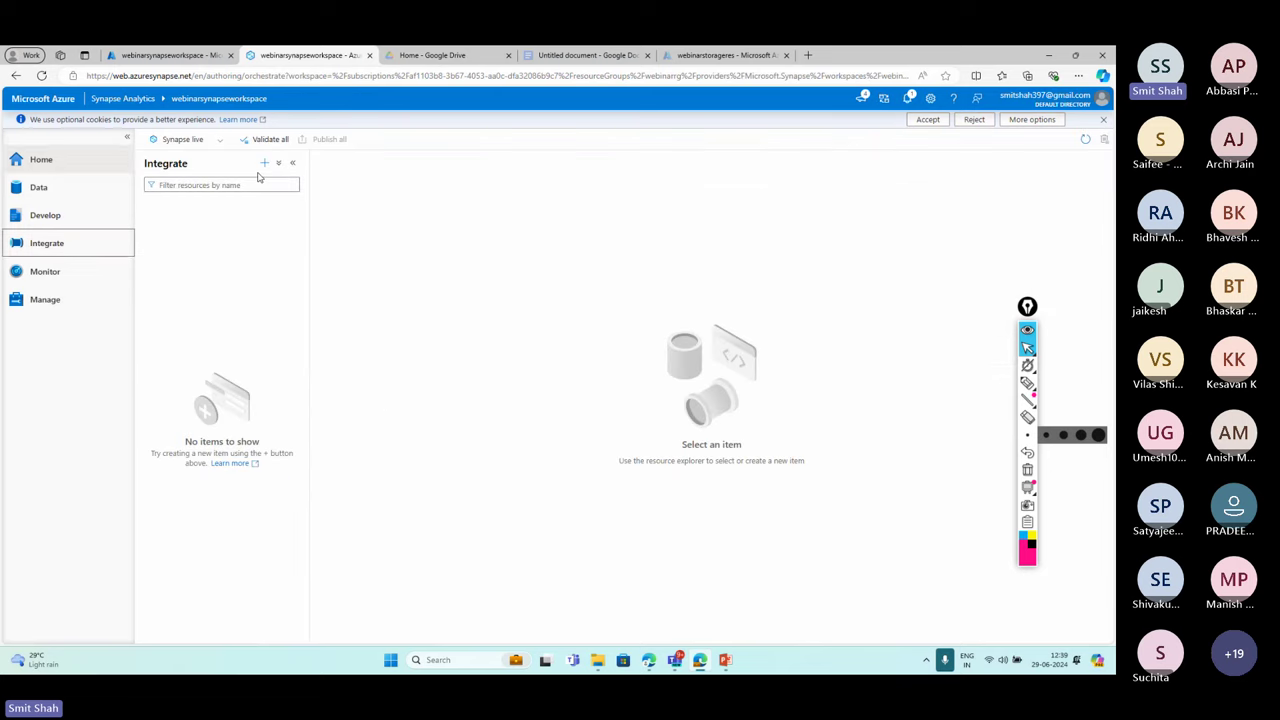
{"action": "left_click", "coordinate": [43, 165]}
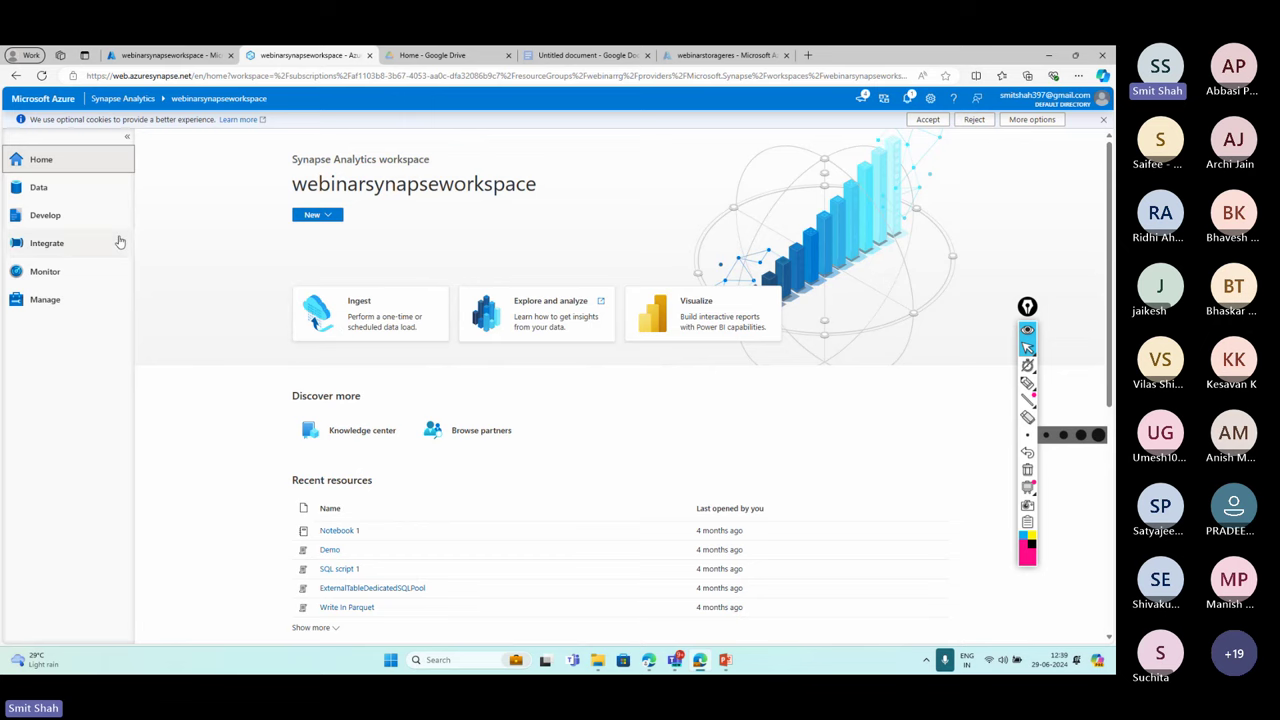
{"action": "left_click", "coordinate": [77, 250]}
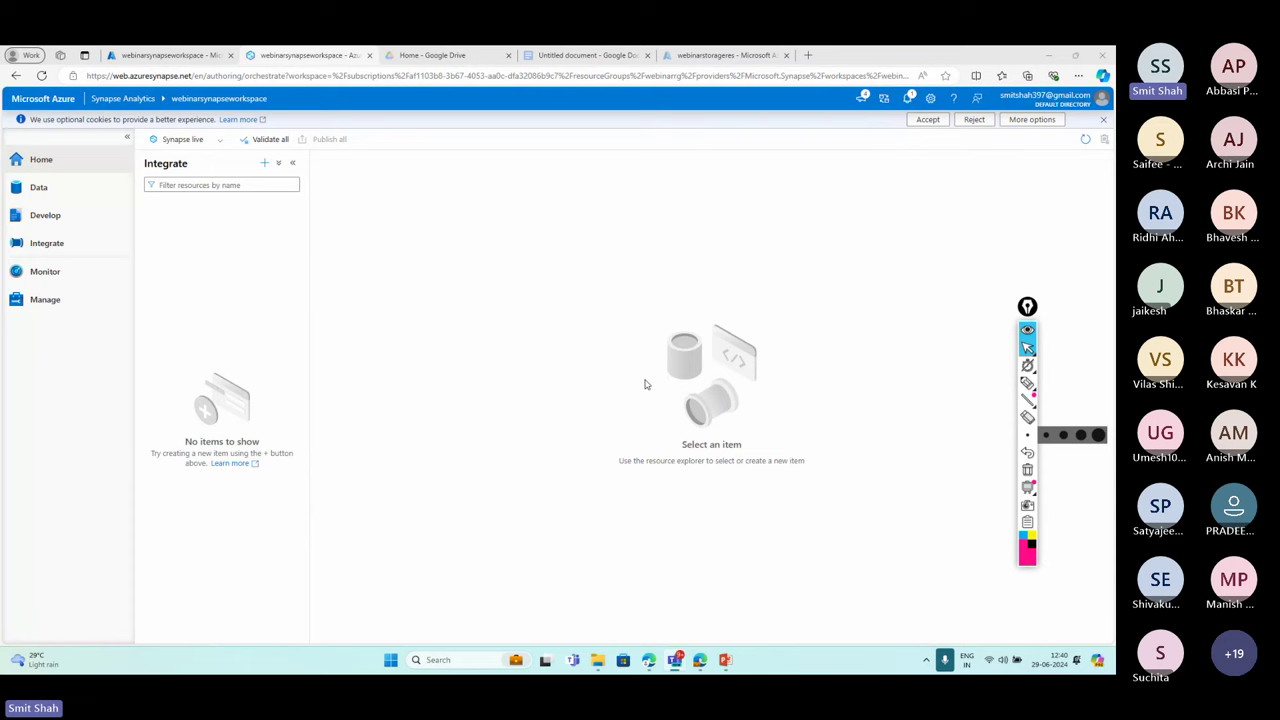
Search for 'clock' and launch the Clock app
{"action": "left_click", "coordinate": [451, 659]}
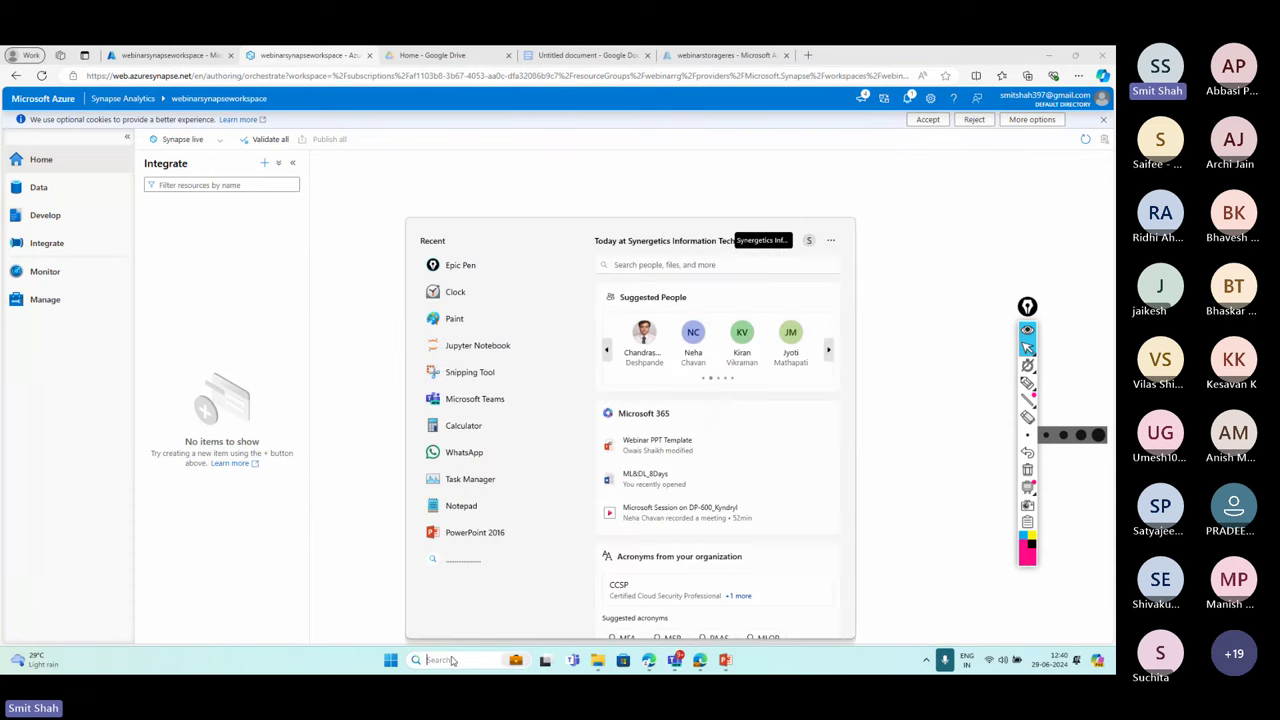
{"action": "type", "text": "clock"}
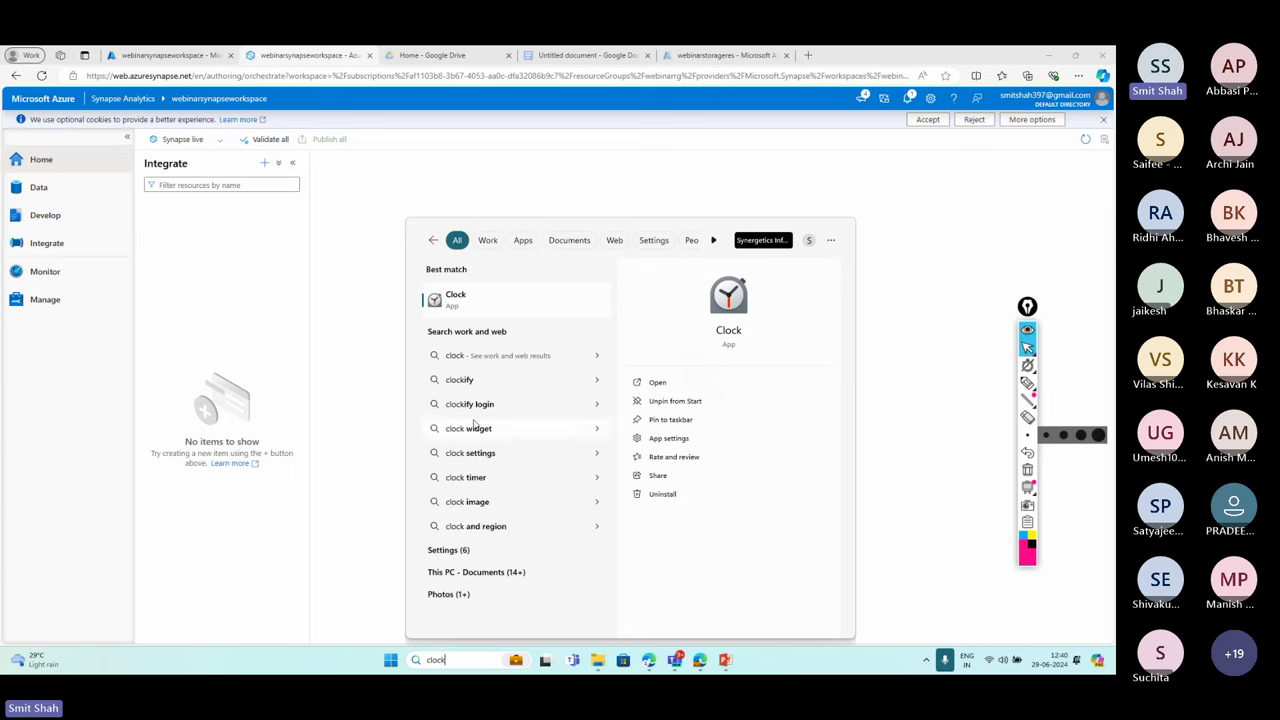
{"action": "left_click", "coordinate": [509, 310]}
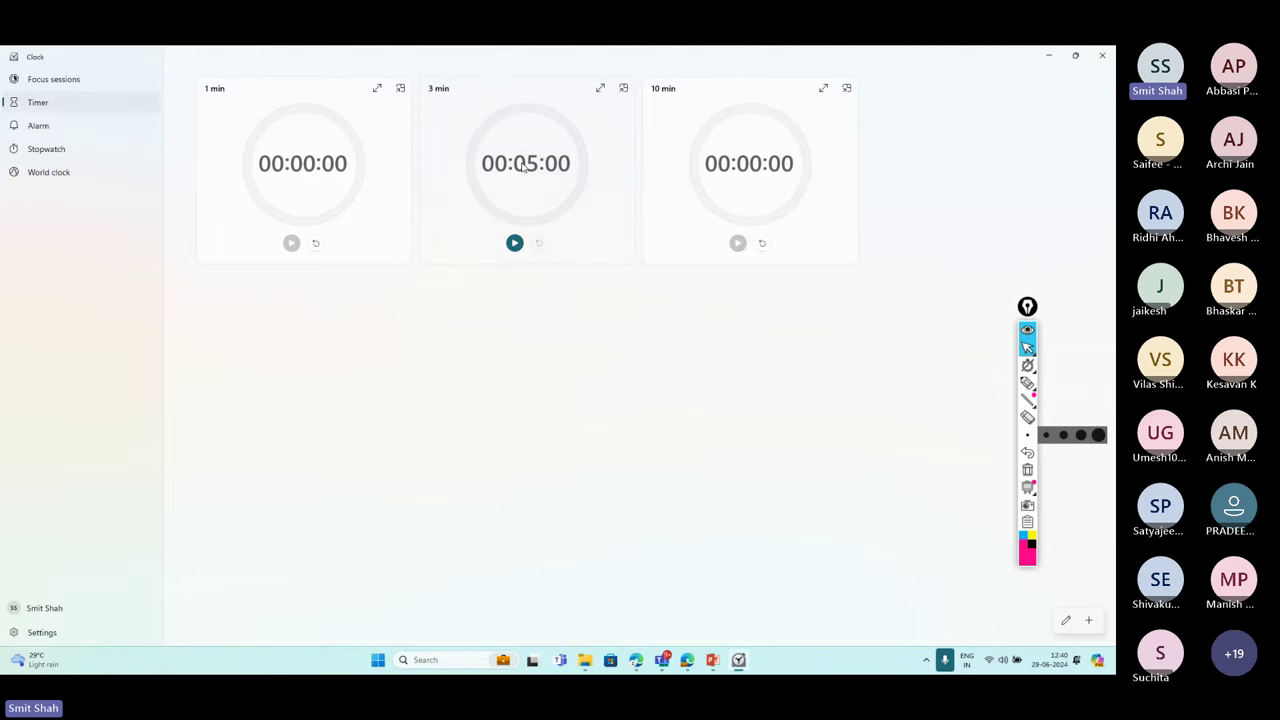
Change the 3 min timer to 10 minutes, start it, and expand its view
{"action": "left_click", "coordinate": [522, 168]}
{"action": "left_click", "coordinate": [558, 284]}
{"action": "left_click", "coordinate": [558, 284]}
{"action": "left_click", "coordinate": [558, 284]}
{"action": "left_click", "coordinate": [558, 284]}
{"action": "left_click", "coordinate": [558, 284]}
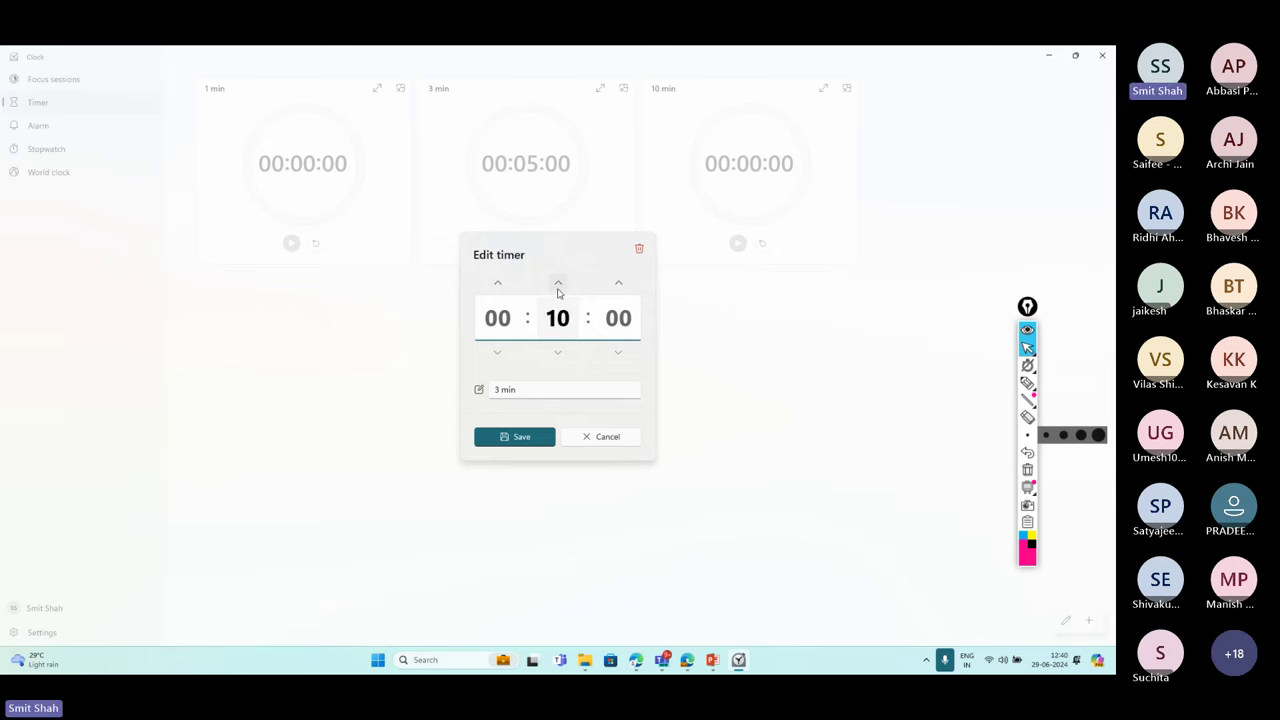
{"action": "left_click", "coordinate": [514, 438]}
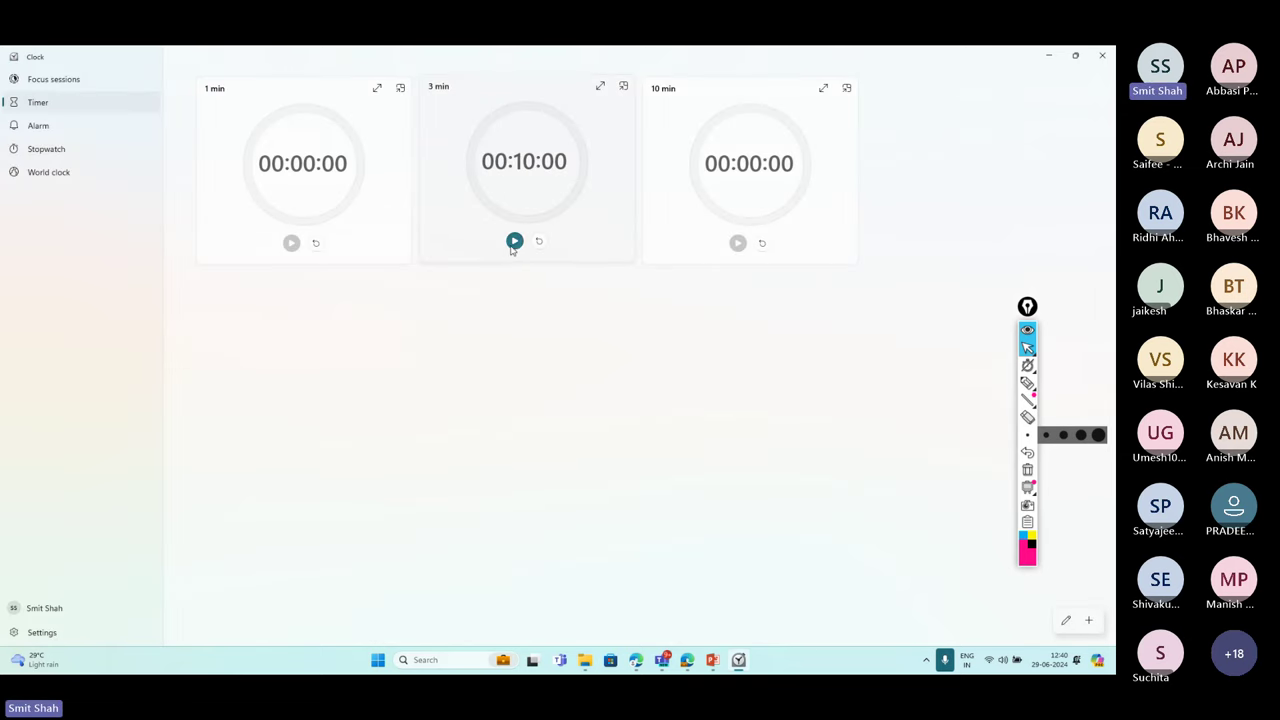
{"action": "left_click", "coordinate": [514, 241]}
{"action": "left_click", "coordinate": [600, 86]}
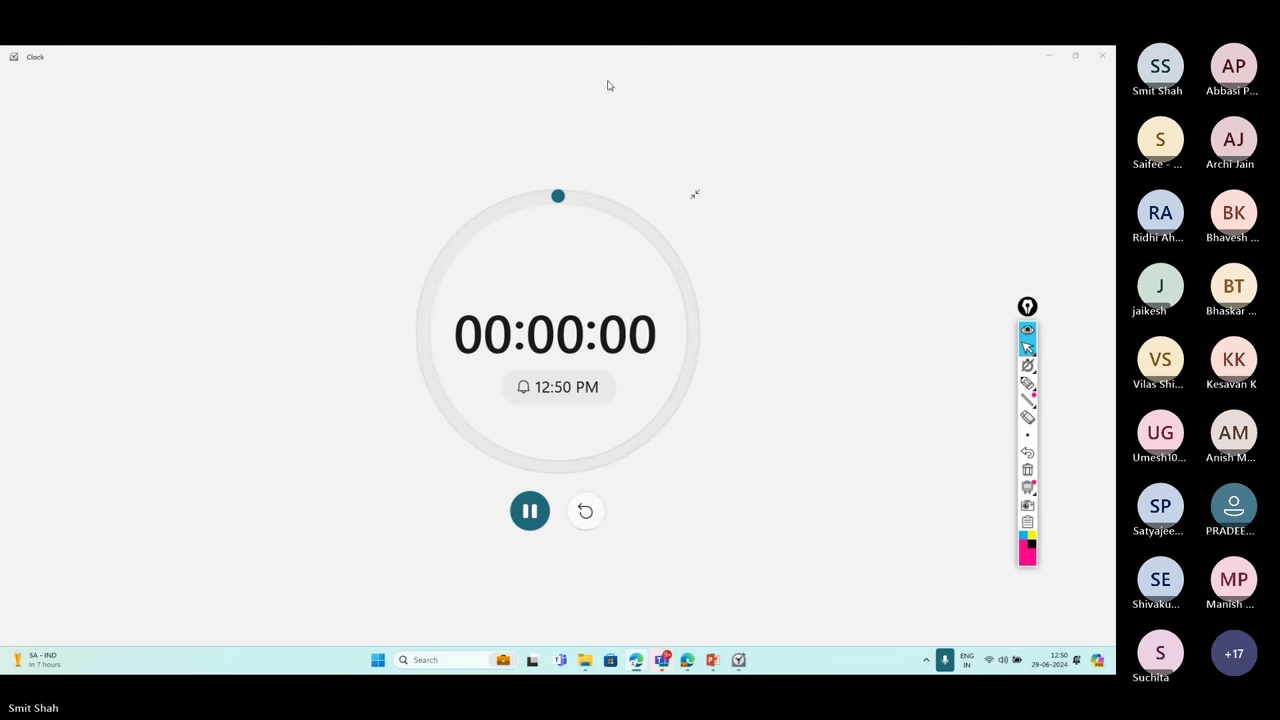
Collapse and re-expand the annotation toolbar, then select the freehand pen
{"action": "left_click", "coordinate": [1027, 340]}
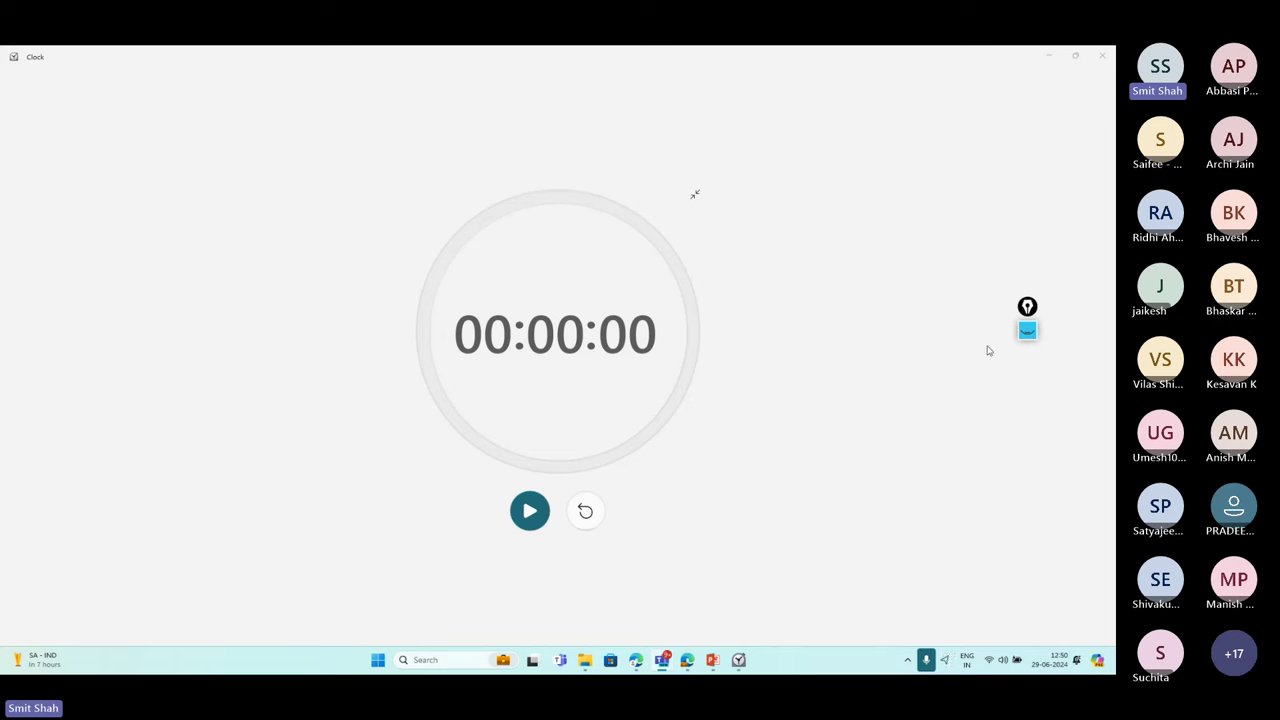
{"action": "left_click", "coordinate": [1027, 330]}
{"action": "left_click", "coordinate": [1027, 383]}
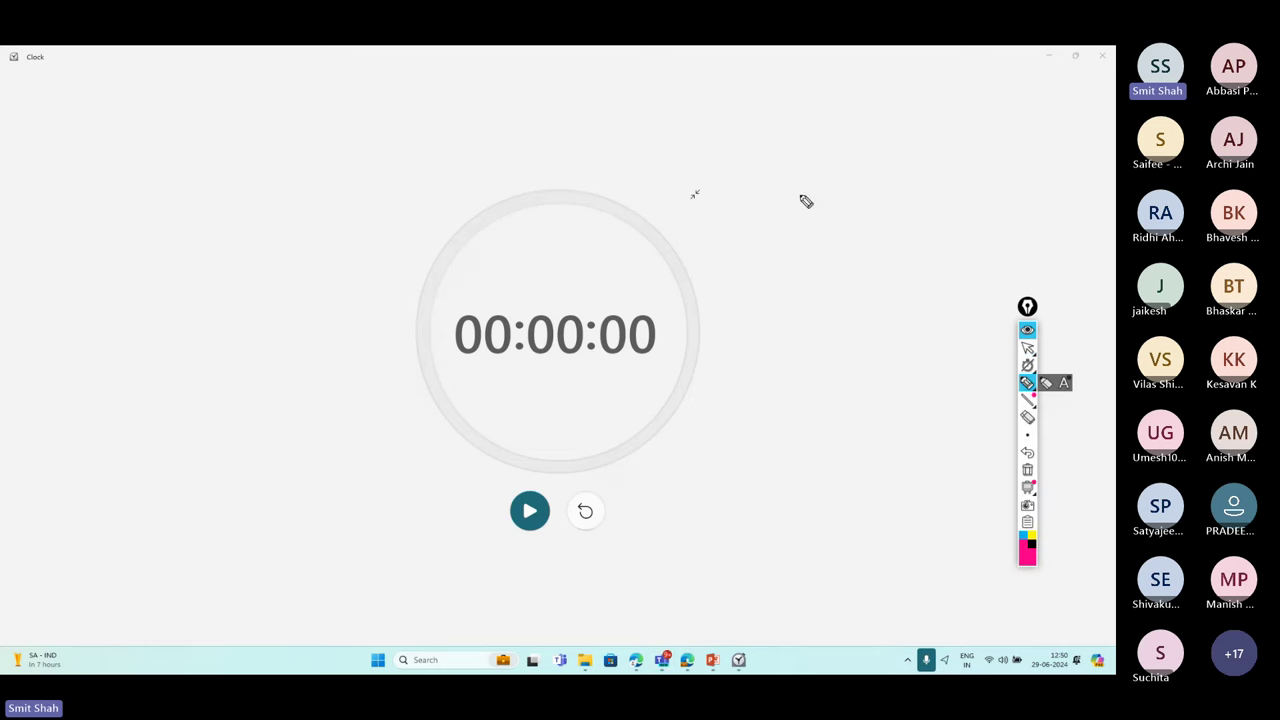
Handwrite 'DP-900' and 'Az-900' beside the timer, circle Az-900, and undo the arrowhead
{"action": "mouse_move", "coordinate": [803, 198]}
{"action": "left_mouse_down"}
{"action": "mouse_move", "coordinate": [805, 178]}
{"action": "mouse_move", "coordinate": [806, 200]}
{"action": "mouse_move", "coordinate": [856, 185]}
{"action": "mouse_move", "coordinate": [878, 200]}
{"action": "mouse_move", "coordinate": [893, 177]}
{"action": "mouse_move", "coordinate": [912, 200]}
{"action": "mouse_move", "coordinate": [916, 176]}
{"action": "left_mouse_up"}
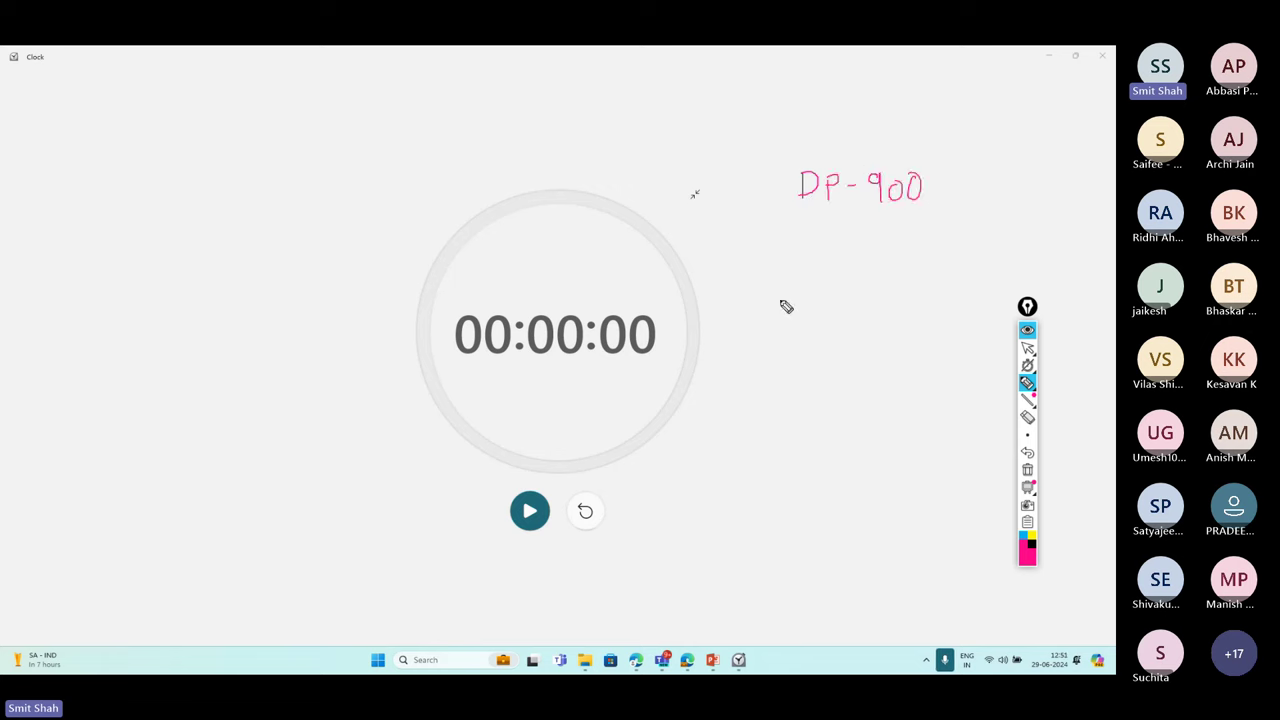
{"action": "left_click_drag", "start_coordinate": [770, 318], "coordinate": [792, 317]}
{"action": "mouse_move", "coordinate": [774, 305]}
{"action": "left_mouse_down"}
{"action": "mouse_move", "coordinate": [806, 285]}
{"action": "mouse_move", "coordinate": [815, 303]}
{"action": "left_mouse_up"}
{"action": "mouse_move", "coordinate": [822, 293]}
{"action": "left_mouse_down"}
{"action": "mouse_move", "coordinate": [842, 304]}
{"action": "mouse_move", "coordinate": [858, 284]}
{"action": "mouse_move", "coordinate": [883, 286]}
{"action": "left_mouse_up"}
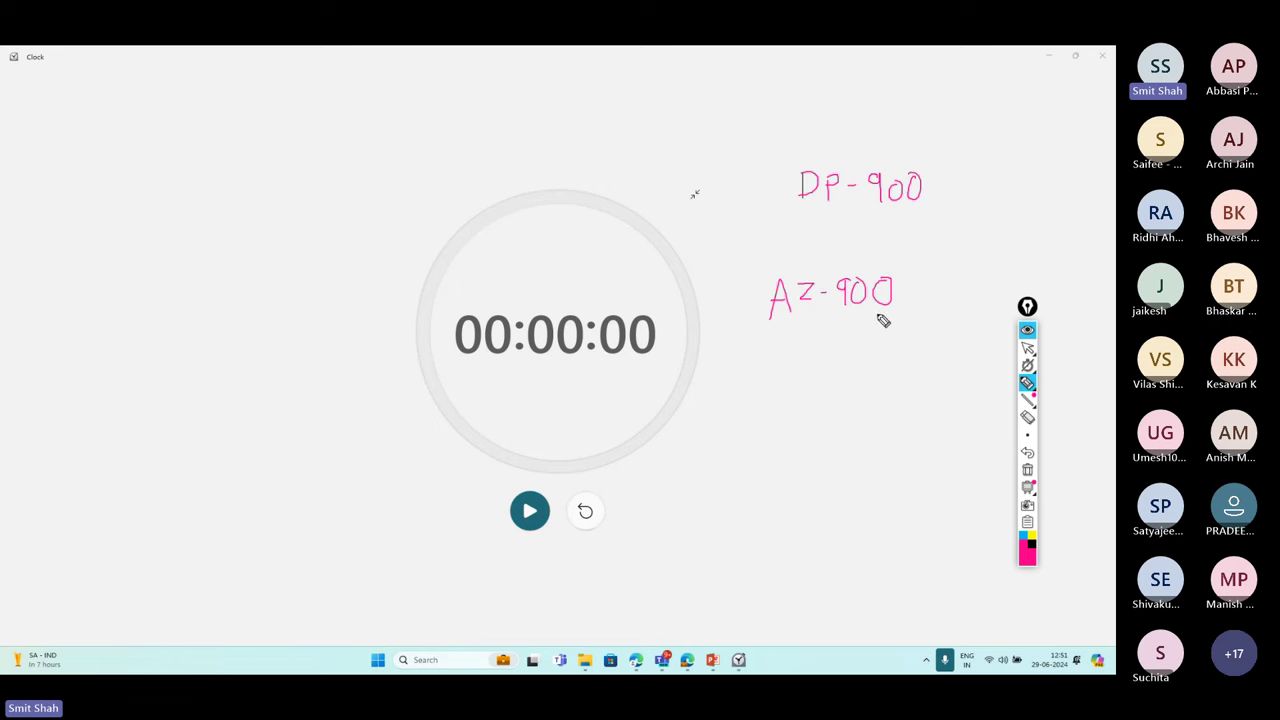
{"action": "mouse_move", "coordinate": [912, 274]}
{"action": "left_mouse_down"}
{"action": "mouse_move", "coordinate": [737, 291]}
{"action": "mouse_move", "coordinate": [902, 312]}
{"action": "mouse_move", "coordinate": [974, 200]}
{"action": "mouse_move", "coordinate": [948, 184]}
{"action": "mouse_move", "coordinate": [945, 204]}
{"action": "left_mouse_up"}
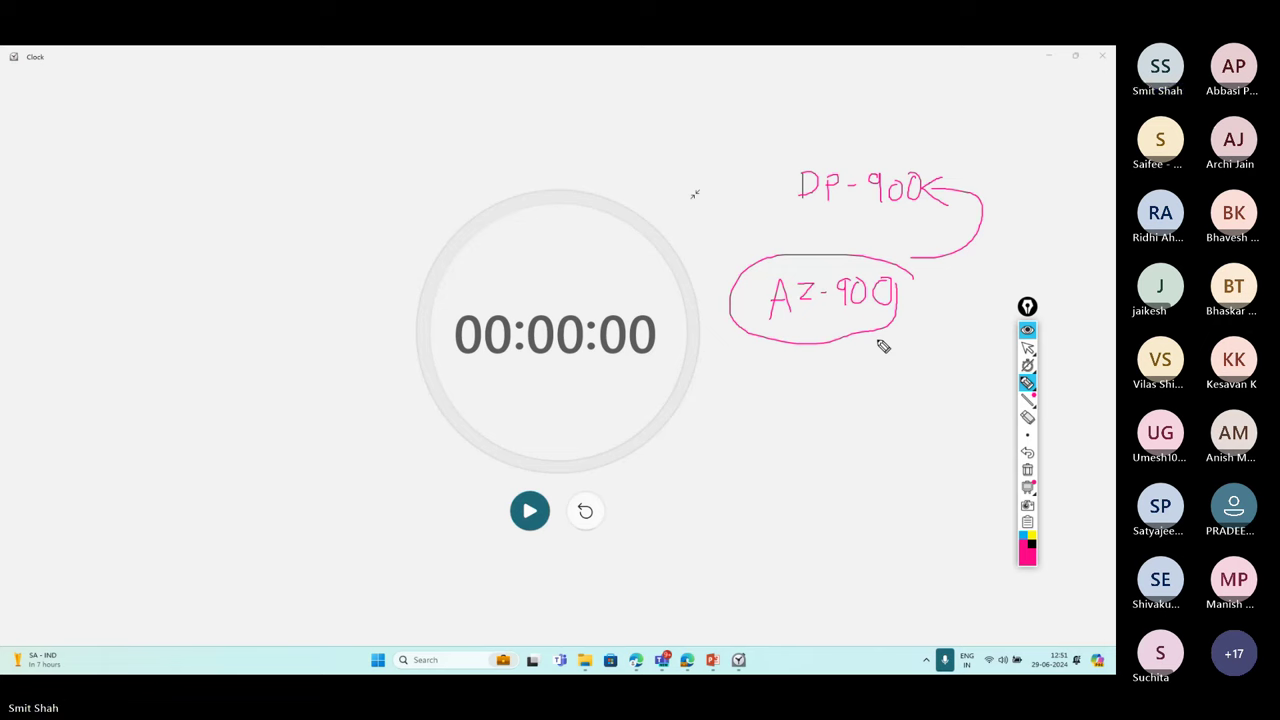
{"action": "key", "text": "ctrl+z"}
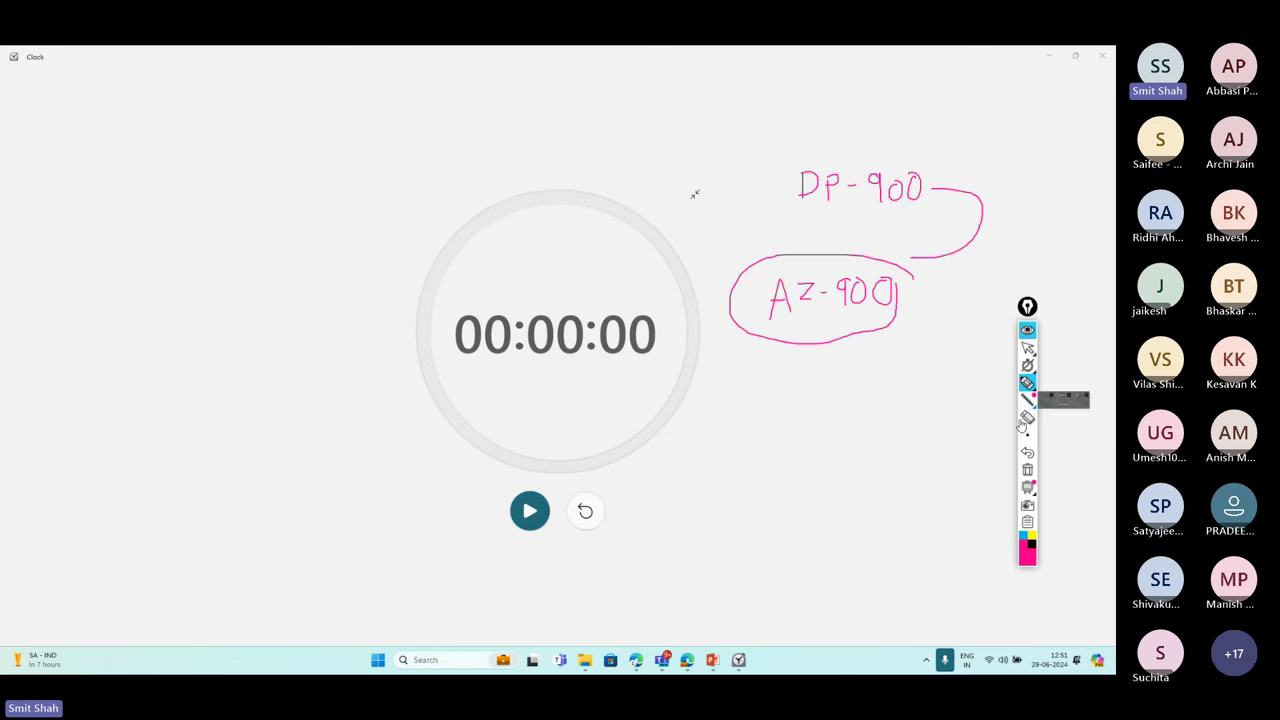
Erase all ink, return to the select tool, and close the Clock app
{"action": "left_click", "coordinate": [1027, 469]}
{"action": "left_click", "coordinate": [1027, 346]}
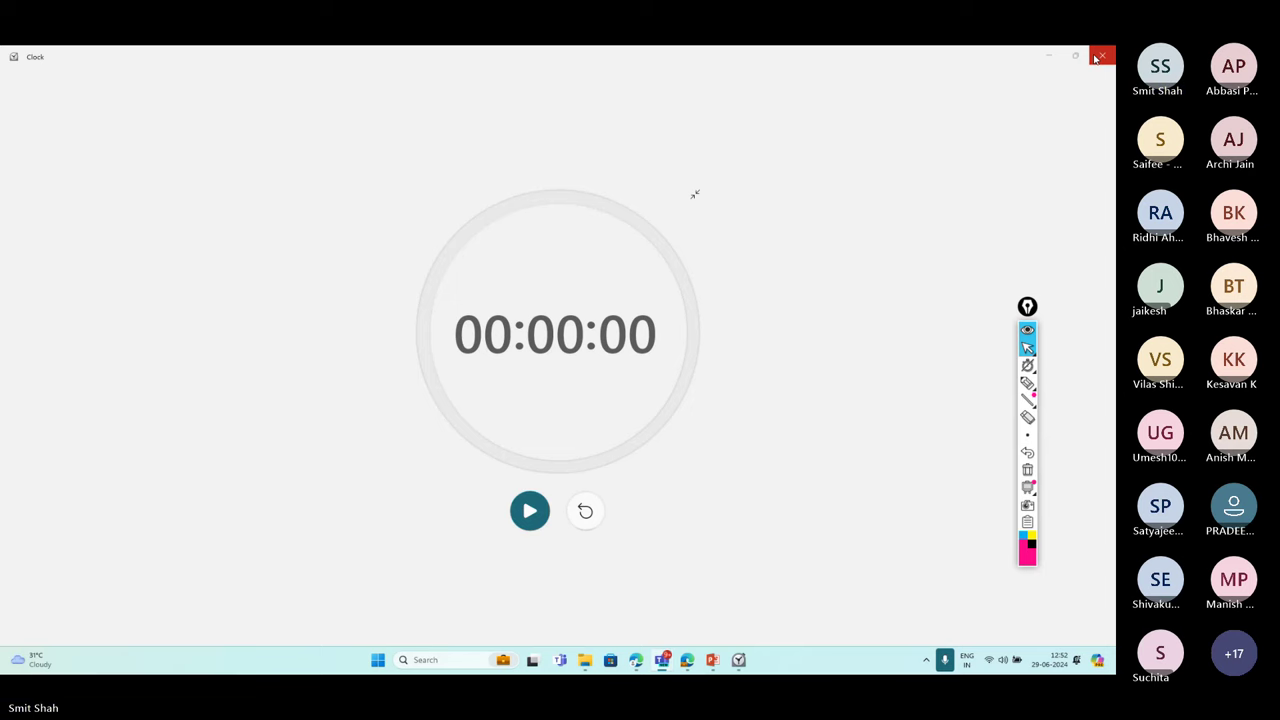
{"action": "left_click", "coordinate": [1100, 57]}
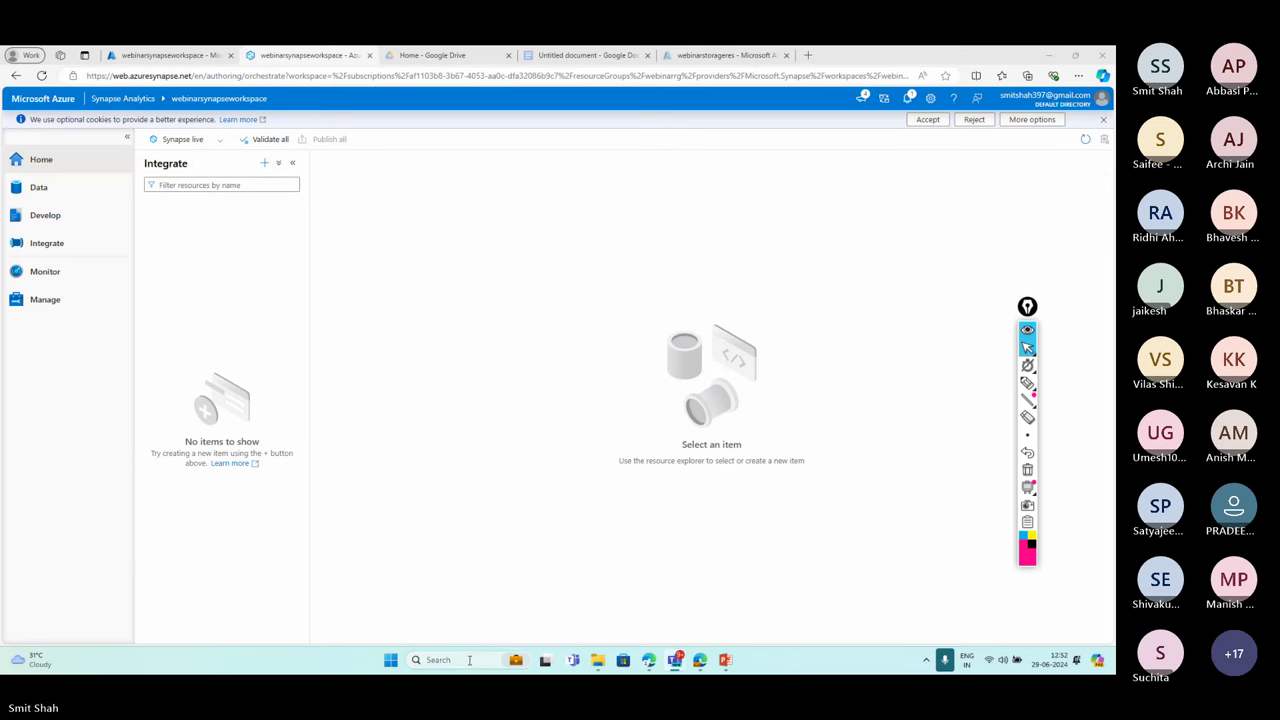
Launch Paint from a Windows 'paint' search and maximize its window
{"action": "left_click", "coordinate": [469, 660]}
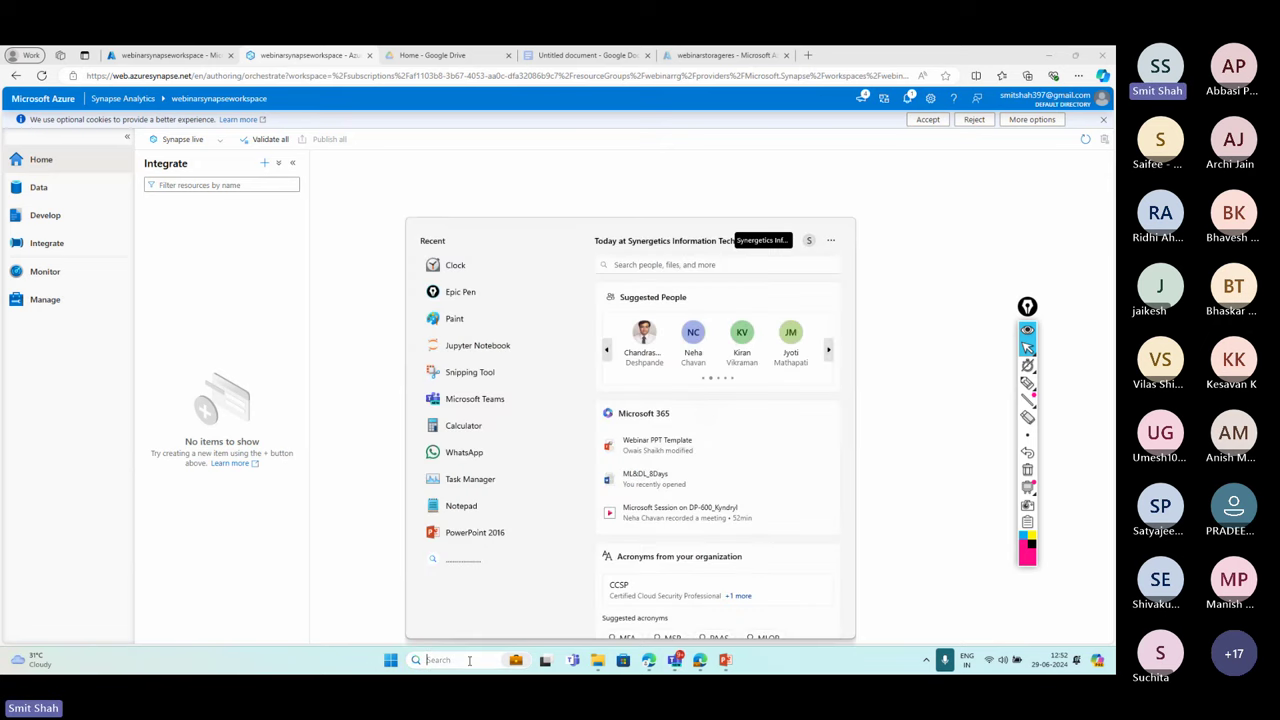
{"action": "type", "text": "paint"}
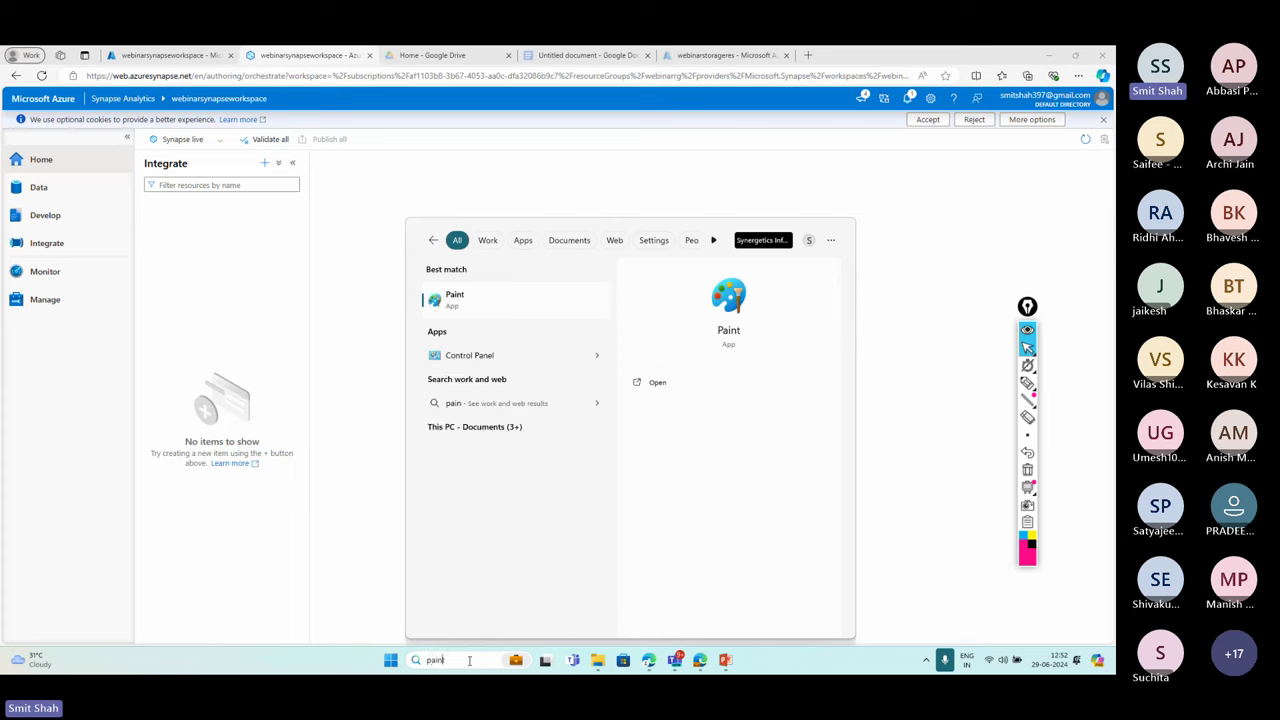
{"action": "left_click", "coordinate": [480, 308]}
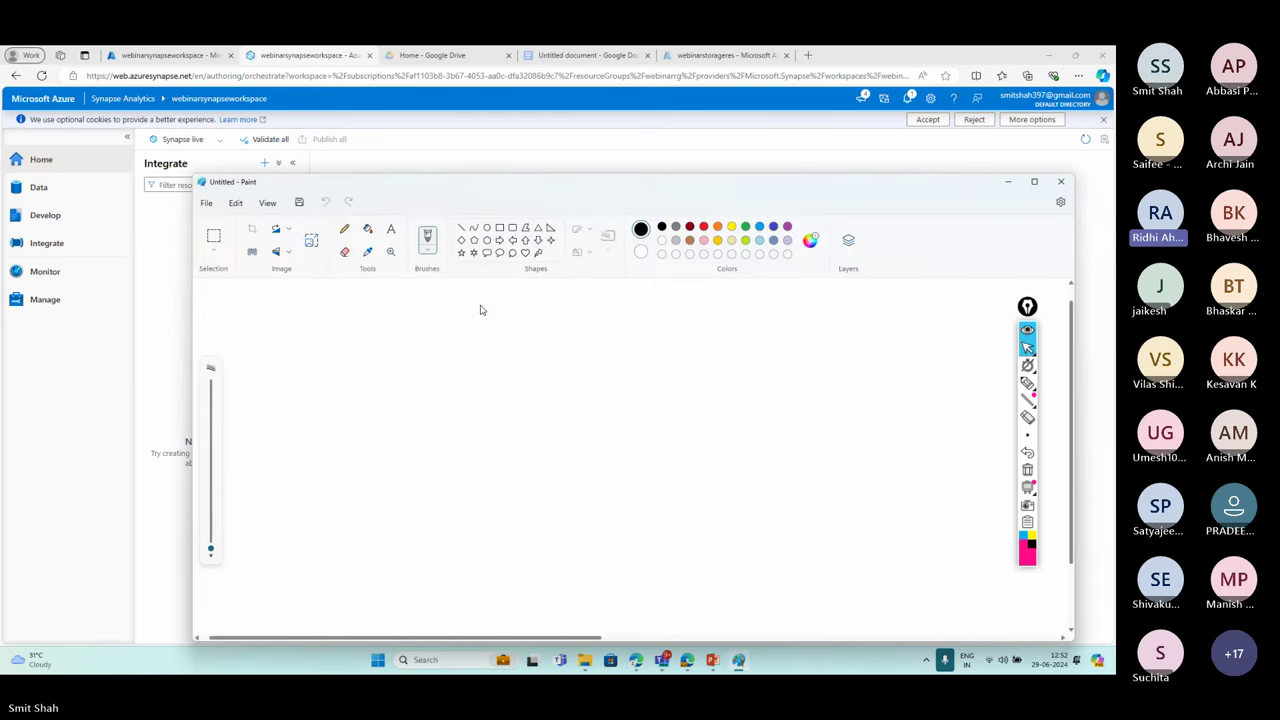
{"action": "left_click", "coordinate": [1034, 181]}
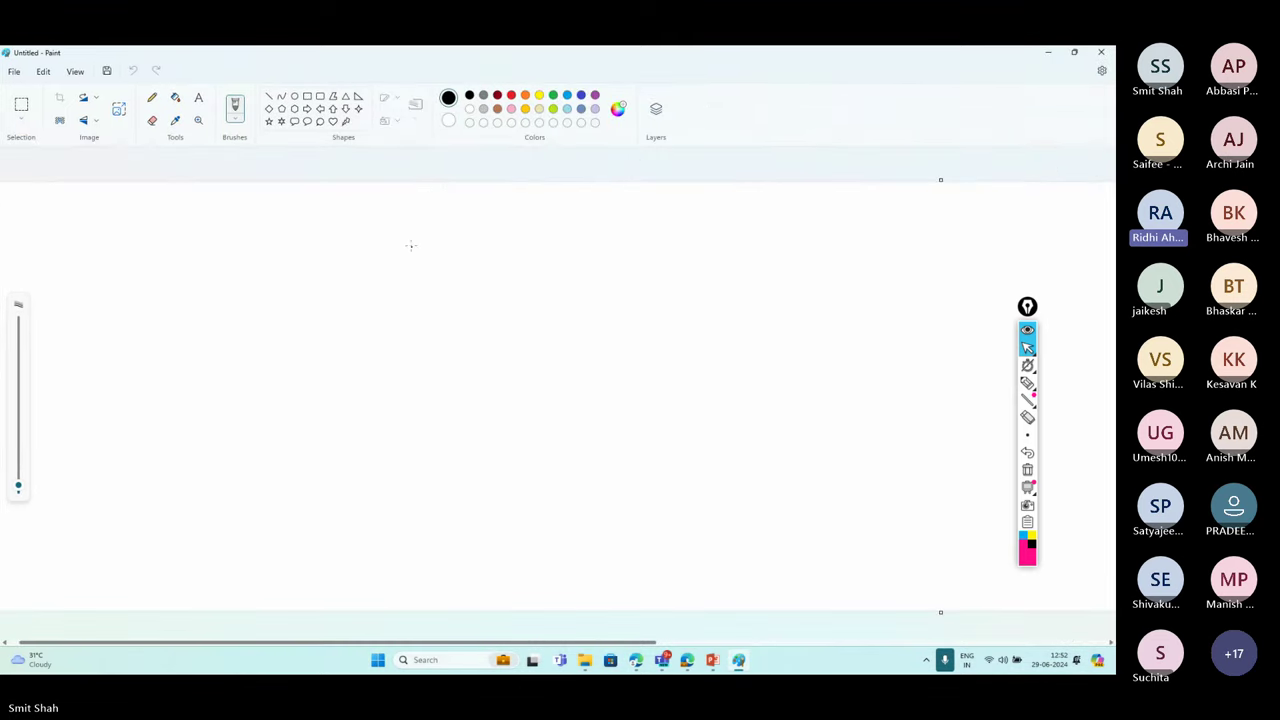
Handwrite 'Storage account resource' on two lines, undoing the circle drawn around it
{"action": "mouse_move", "coordinate": [276, 247]}
{"action": "left_mouse_down"}
{"action": "mouse_move", "coordinate": [296, 272]}
{"action": "mouse_move", "coordinate": [325, 250]}
{"action": "mouse_move", "coordinate": [483, 264]}
{"action": "left_mouse_up"}
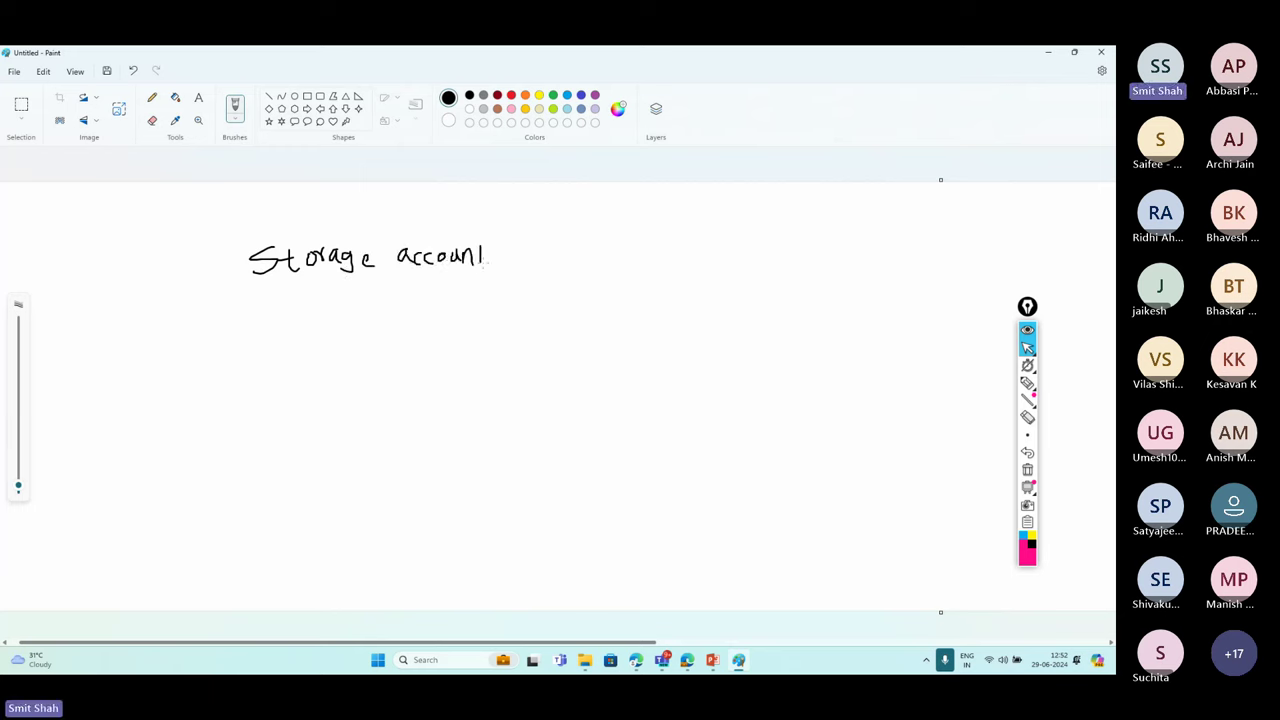
{"action": "left_click_drag", "start_coordinate": [290, 286], "coordinate": [420, 289]}
{"action": "mouse_move", "coordinate": [510, 236]}
{"action": "left_mouse_down"}
{"action": "mouse_move", "coordinate": [474, 224]}
{"action": "mouse_move", "coordinate": [498, 322]}
{"action": "mouse_move", "coordinate": [497, 217]}
{"action": "left_mouse_up"}
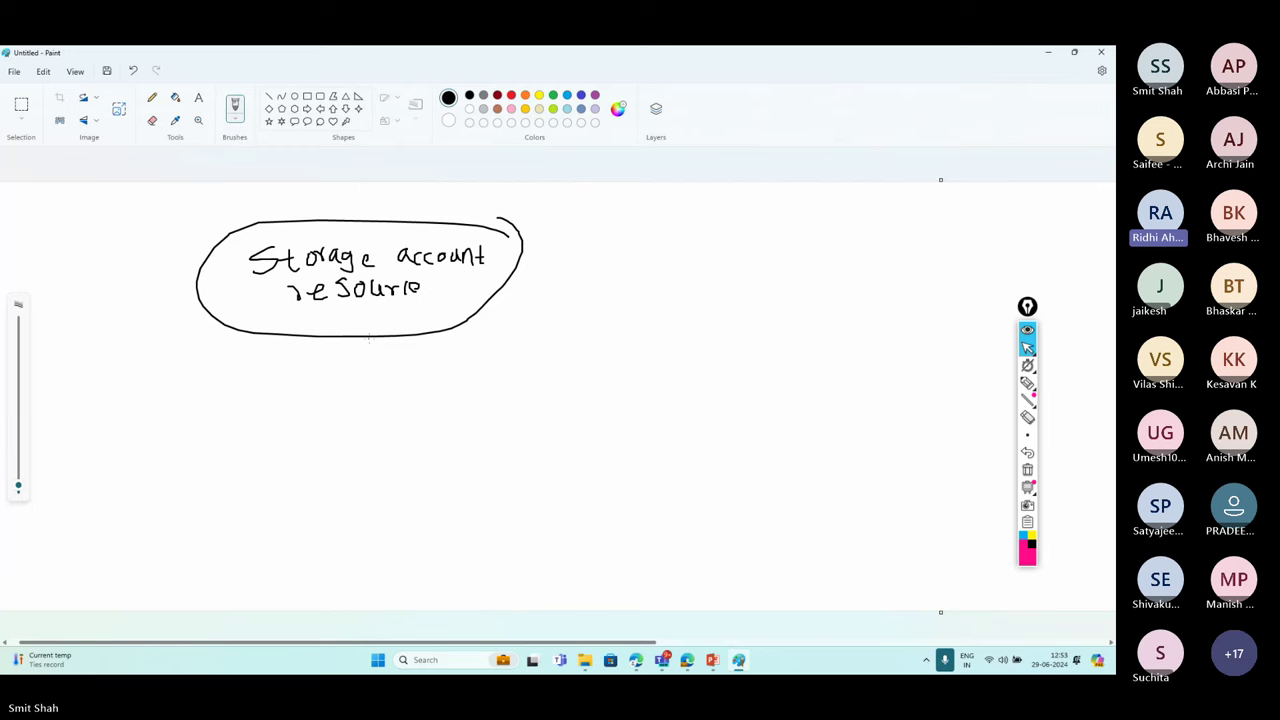
{"action": "key", "text": "ctrl+z"}
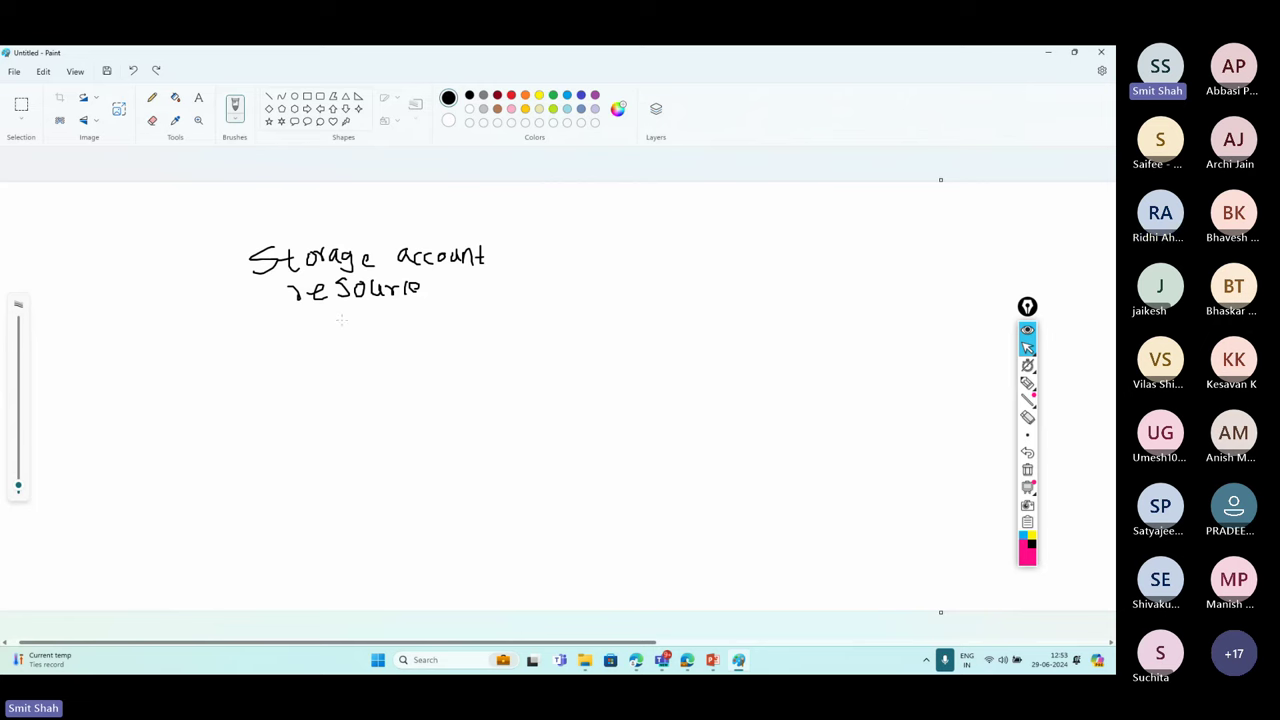
Sketch a down arrow with 'files (Blobs)' beneath the label, then undo that note
{"action": "left_click_drag", "start_coordinate": [350, 319], "coordinate": [349, 362]}
{"action": "mouse_move", "coordinate": [332, 357]}
{"action": "left_mouse_down"}
{"action": "mouse_move", "coordinate": [352, 374]}
{"action": "mouse_move", "coordinate": [370, 355]}
{"action": "mouse_move", "coordinate": [325, 406]}
{"action": "mouse_move", "coordinate": [332, 395]}
{"action": "mouse_move", "coordinate": [339, 407]}
{"action": "mouse_move", "coordinate": [425, 396]}
{"action": "left_mouse_up"}
{"action": "left_click", "coordinate": [339, 386]}
{"action": "mouse_move", "coordinate": [422, 380]}
{"action": "left_mouse_down"}
{"action": "mouse_move", "coordinate": [412, 400]}
{"action": "mouse_move", "coordinate": [455, 396]}
{"action": "left_mouse_up"}
{"action": "left_click_drag", "start_coordinate": [456, 390], "coordinate": [480, 406]}
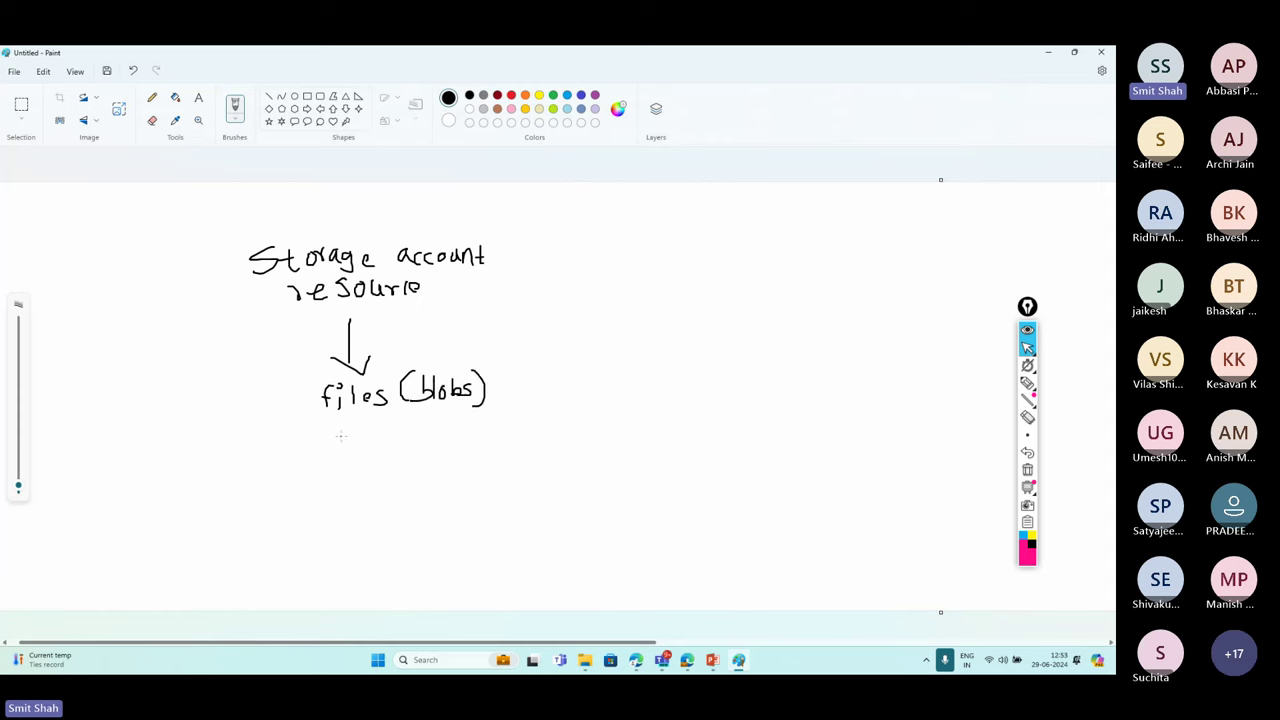
{"action": "key", "text": "ctrl+z"}
{"action": "key", "text": "ctrl+z"}
{"action": "key", "text": "ctrl+z"}
{"action": "key", "text": "ctrl+z"}
{"action": "key", "text": "ctrl+z"}
{"action": "key", "text": "ctrl+z"}
{"action": "key", "text": "ctrl+z"}
{"action": "key", "text": "ctrl+z"}
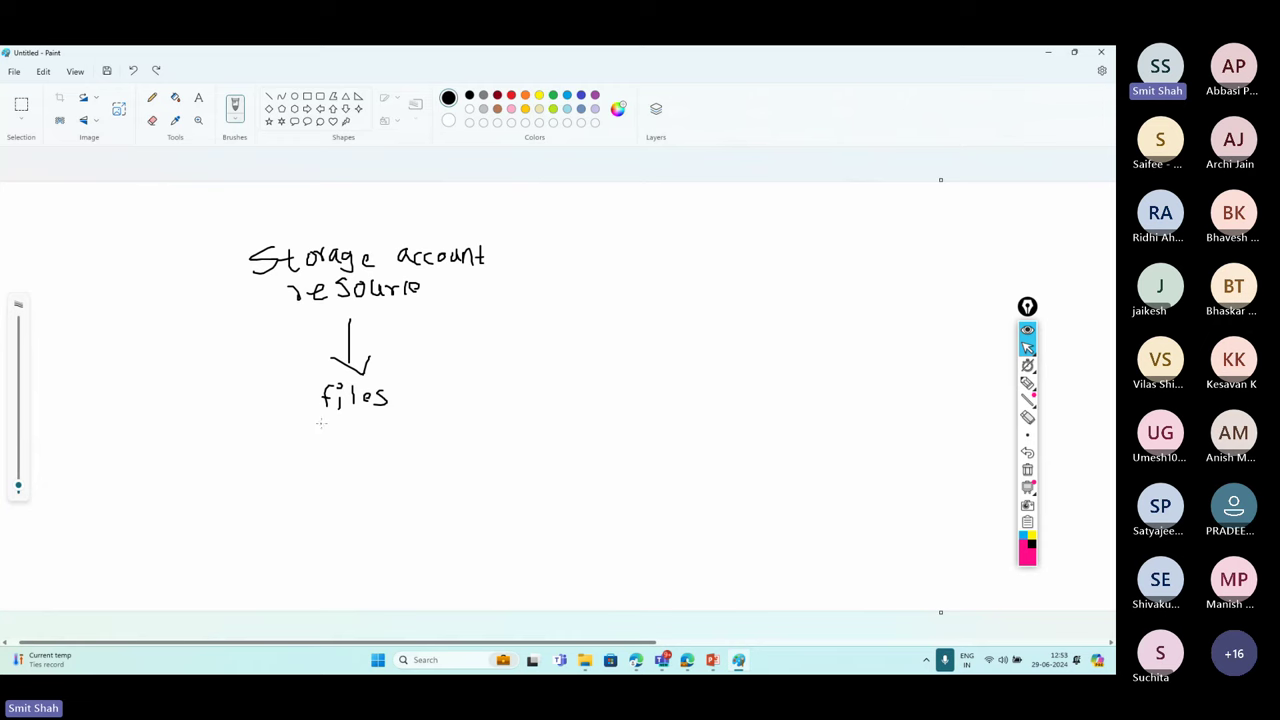
{"action": "key", "text": "ctrl+z"}
{"action": "key", "text": "ctrl+z"}
{"action": "key", "text": "ctrl+z"}
{"action": "key", "text": "ctrl+z"}
{"action": "key", "text": "ctrl+z"}
{"action": "key", "text": "ctrl+z"}
{"action": "key", "text": "ctrl+z"}
{"action": "key", "text": "ctrl+z"}
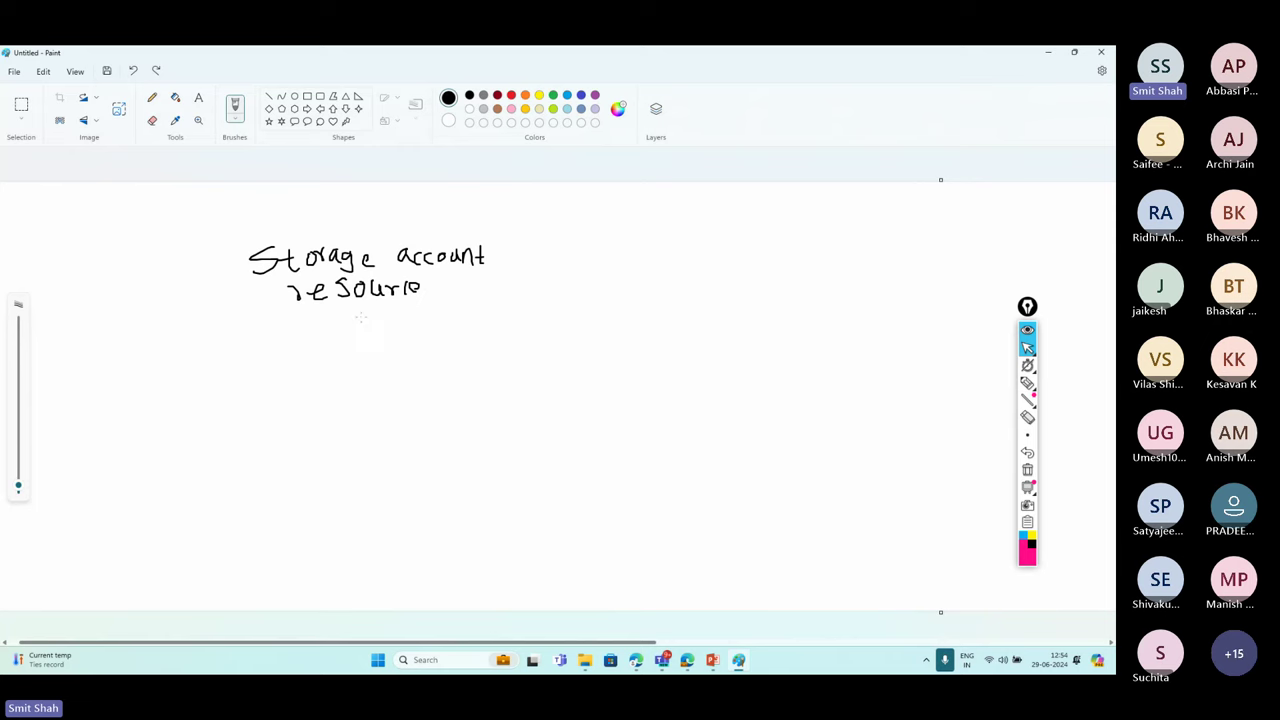
Draw arrows down-left to 'Gen1' and down-right to 'Gen 2', hooking 'Folders(containers)' under Gen1
{"action": "left_click_drag", "start_coordinate": [361, 315], "coordinate": [288, 378]}
{"action": "left_click_drag", "start_coordinate": [298, 344], "coordinate": [316, 370]}
{"action": "left_click_drag", "start_coordinate": [258, 393], "coordinate": [292, 408]}
{"action": "left_click_drag", "start_coordinate": [306, 391], "coordinate": [307, 409]}
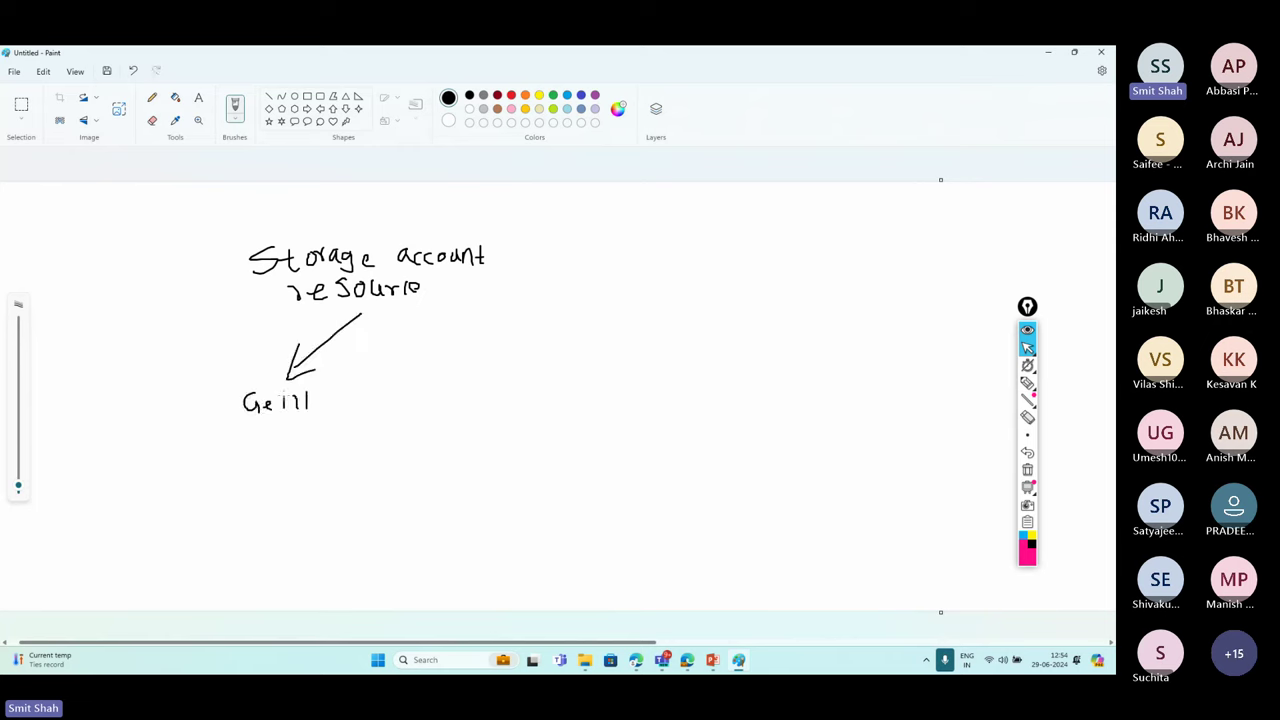
{"action": "mouse_move", "coordinate": [396, 312]}
{"action": "left_mouse_down"}
{"action": "mouse_move", "coordinate": [444, 392]}
{"action": "mouse_move", "coordinate": [503, 397]}
{"action": "left_mouse_up"}
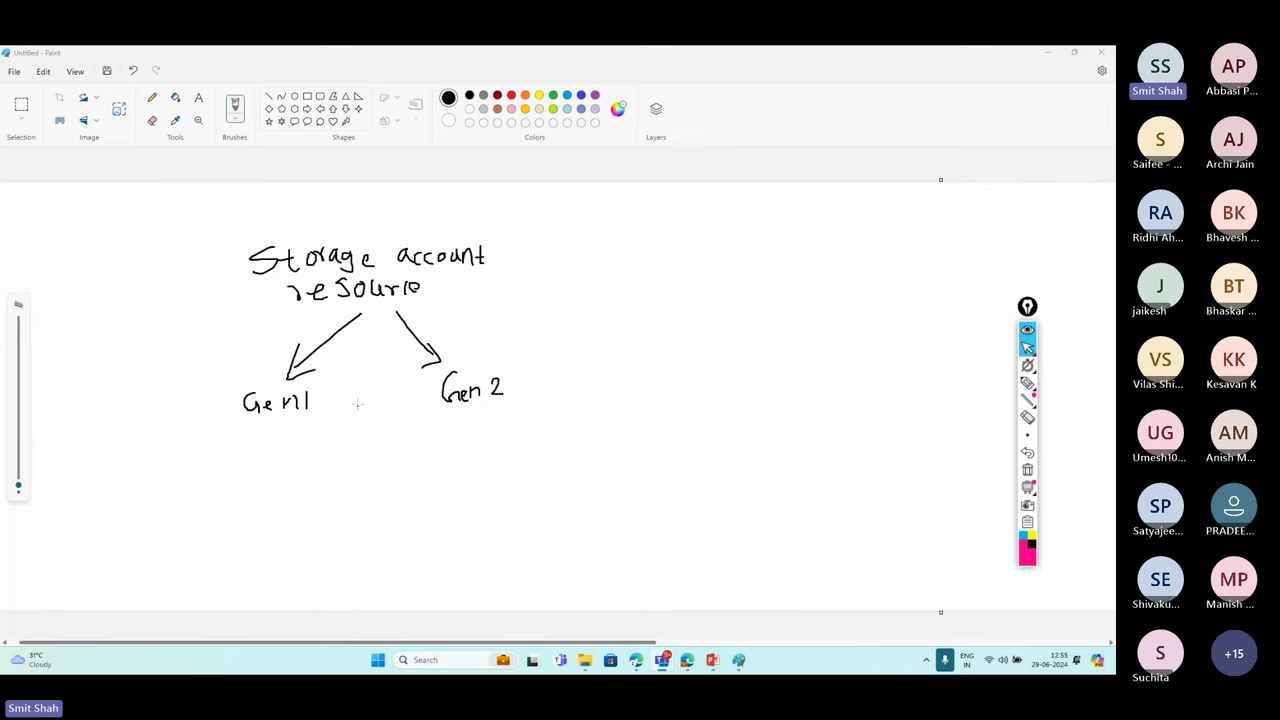
{"action": "mouse_move", "coordinate": [236, 432]}
{"action": "left_mouse_down"}
{"action": "mouse_move", "coordinate": [235, 460]}
{"action": "mouse_move", "coordinate": [274, 474]}
{"action": "mouse_move", "coordinate": [364, 470]}
{"action": "mouse_move", "coordinate": [378, 456]}
{"action": "mouse_move", "coordinate": [414, 469]}
{"action": "left_mouse_up"}
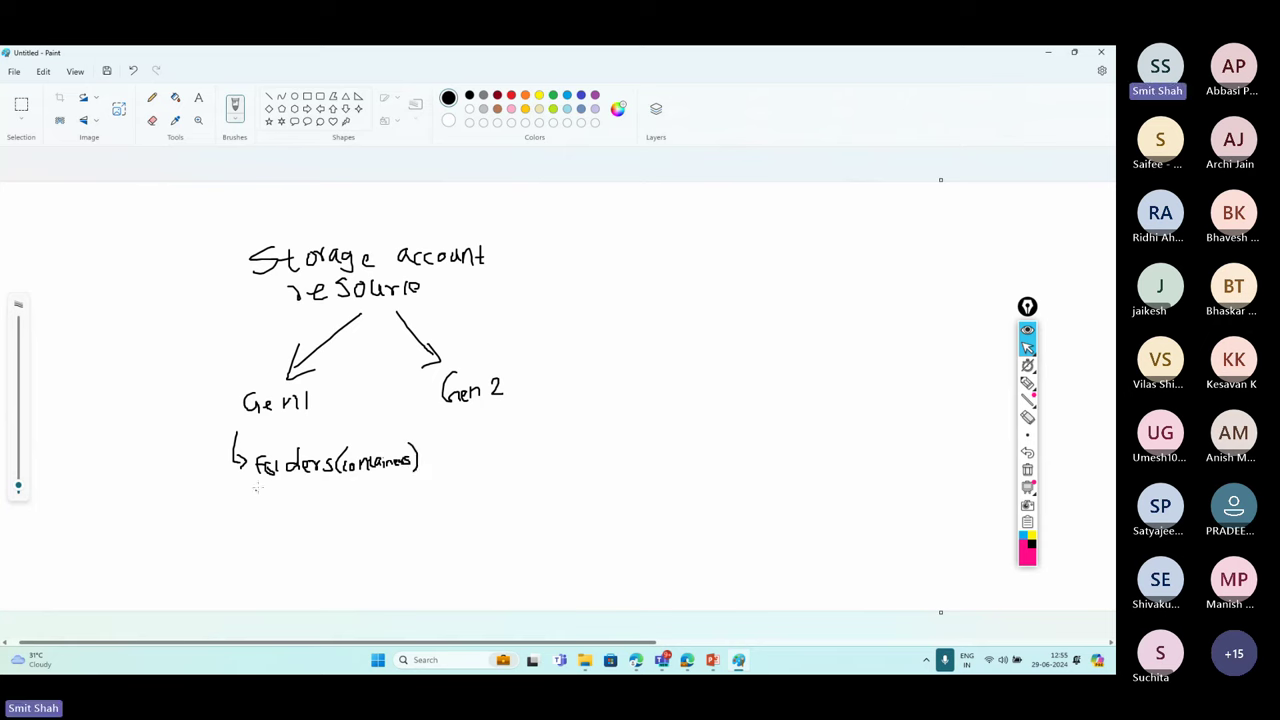
Write ↳files under Gen1's folders and ↳Folders(containers) under Gen 2
{"action": "left_click_drag", "start_coordinate": [258, 488], "coordinate": [289, 508]}
{"action": "left_click_drag", "start_coordinate": [284, 502], "coordinate": [334, 508]}
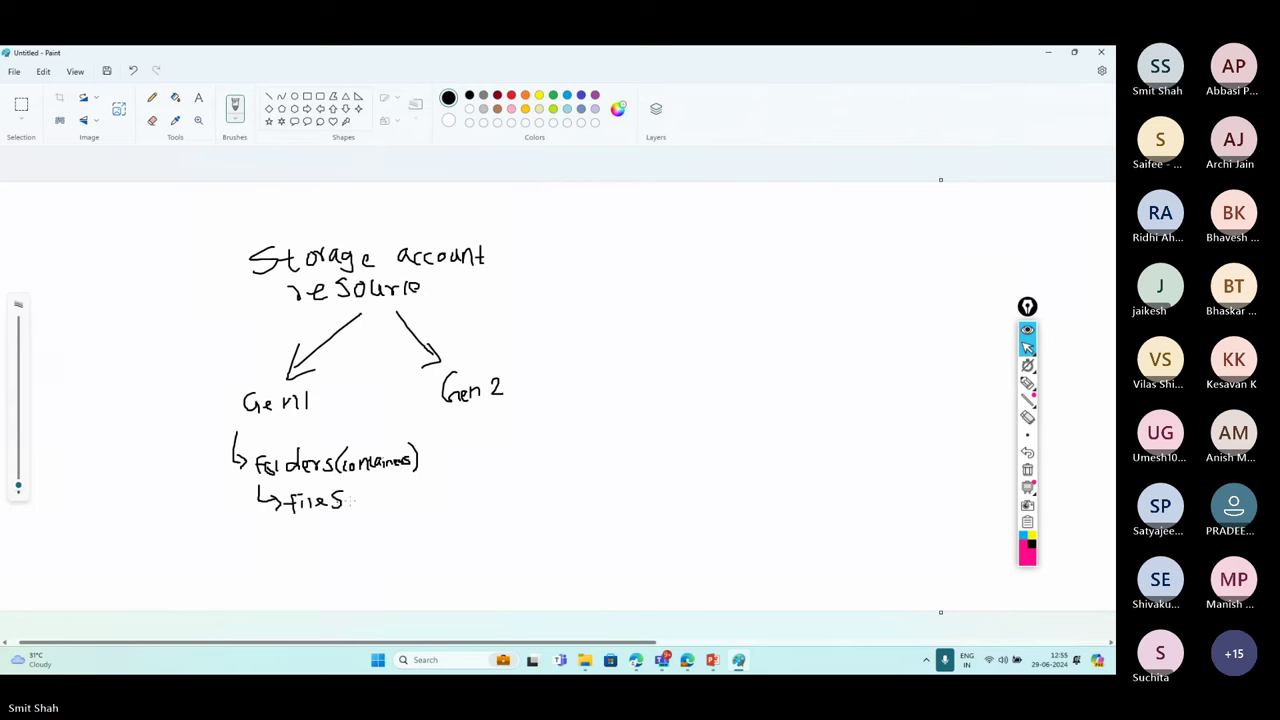
{"action": "left_click_drag", "start_coordinate": [458, 418], "coordinate": [474, 440]}
{"action": "mouse_move", "coordinate": [470, 430]}
{"action": "left_mouse_down"}
{"action": "mouse_move", "coordinate": [492, 450]}
{"action": "mouse_move", "coordinate": [507, 432]}
{"action": "mouse_move", "coordinate": [566, 446]}
{"action": "left_mouse_up"}
{"action": "mouse_move", "coordinate": [580, 432]}
{"action": "left_mouse_down"}
{"action": "mouse_move", "coordinate": [576, 444]}
{"action": "mouse_move", "coordinate": [650, 442]}
{"action": "mouse_move", "coordinate": [664, 428]}
{"action": "left_mouse_up"}
{"action": "left_click_drag", "start_coordinate": [662, 406], "coordinate": [670, 440]}
Add ↳Subfolders, ↳Sub folders and ↳files below Gen 2's folders, then circle the whole chain
{"action": "left_click_drag", "start_coordinate": [485, 462], "coordinate": [515, 474]}
{"action": "left_click_drag", "start_coordinate": [508, 466], "coordinate": [570, 480]}
{"action": "left_click_drag", "start_coordinate": [570, 466], "coordinate": [576, 484]}
{"action": "mouse_move", "coordinate": [582, 466]}
{"action": "left_mouse_down"}
{"action": "mouse_move", "coordinate": [582, 480]}
{"action": "mouse_move", "coordinate": [598, 478]}
{"action": "left_mouse_up"}
{"action": "left_click_drag", "start_coordinate": [600, 468], "coordinate": [606, 482]}
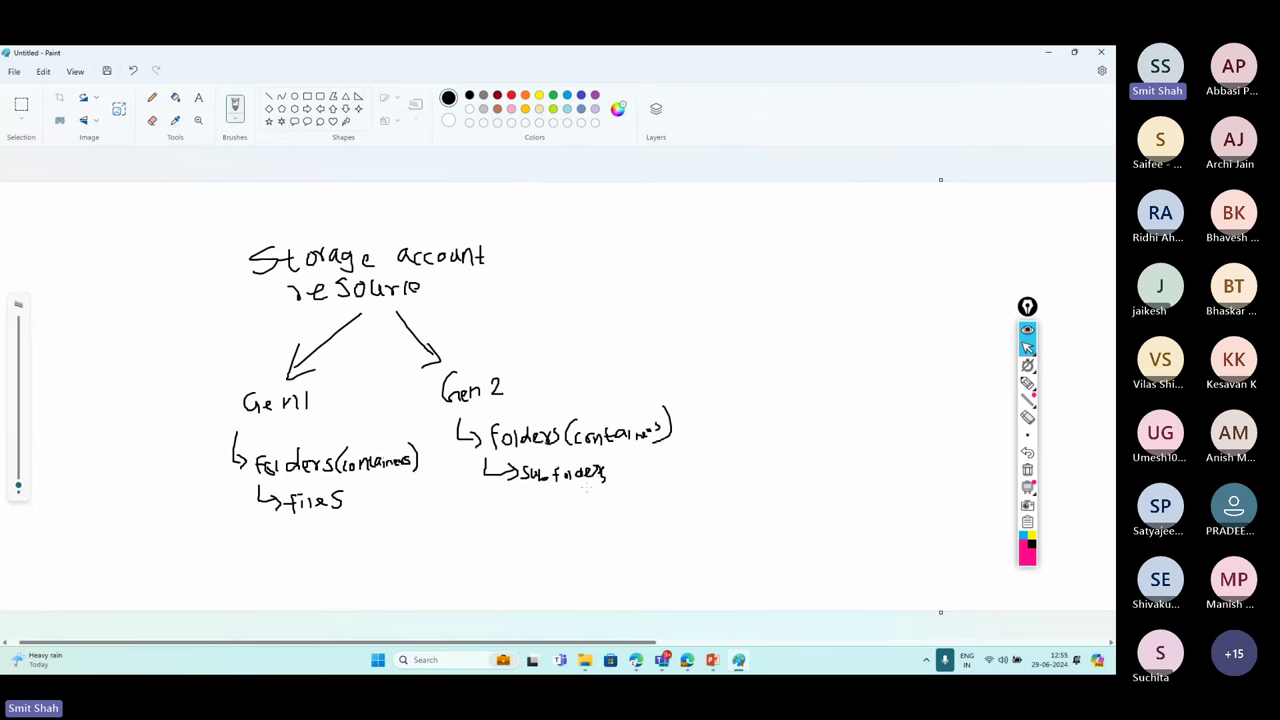
{"action": "left_click_drag", "start_coordinate": [520, 494], "coordinate": [582, 512]}
{"action": "mouse_move", "coordinate": [598, 504]}
{"action": "left_mouse_down"}
{"action": "mouse_move", "coordinate": [592, 516]}
{"action": "mouse_move", "coordinate": [626, 496]}
{"action": "mouse_move", "coordinate": [644, 506]}
{"action": "left_mouse_up"}
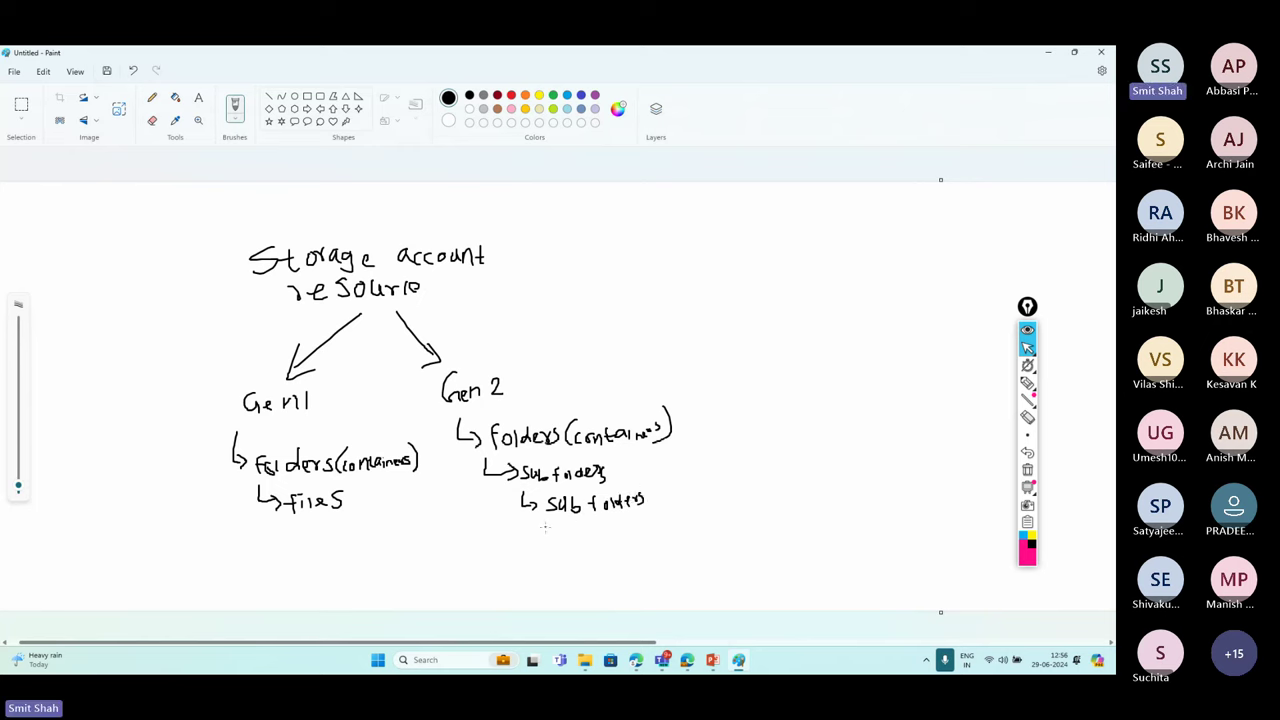
{"action": "mouse_move", "coordinate": [545, 524]}
{"action": "left_mouse_down"}
{"action": "mouse_move", "coordinate": [548, 540]}
{"action": "mouse_move", "coordinate": [568, 536]}
{"action": "mouse_move", "coordinate": [580, 552]}
{"action": "left_mouse_up"}
{"action": "mouse_move", "coordinate": [578, 542]}
{"action": "left_mouse_down"}
{"action": "mouse_move", "coordinate": [606, 526]}
{"action": "mouse_move", "coordinate": [618, 548]}
{"action": "left_mouse_up"}
{"action": "mouse_move", "coordinate": [686, 383]}
{"action": "left_mouse_down"}
{"action": "mouse_move", "coordinate": [494, 384]}
{"action": "mouse_move", "coordinate": [447, 453]}
{"action": "mouse_move", "coordinate": [452, 540]}
{"action": "mouse_move", "coordinate": [546, 582]}
{"action": "mouse_move", "coordinate": [646, 570]}
{"action": "mouse_move", "coordinate": [702, 418]}
{"action": "mouse_move", "coordinate": [690, 384]}
{"action": "left_mouse_up"}
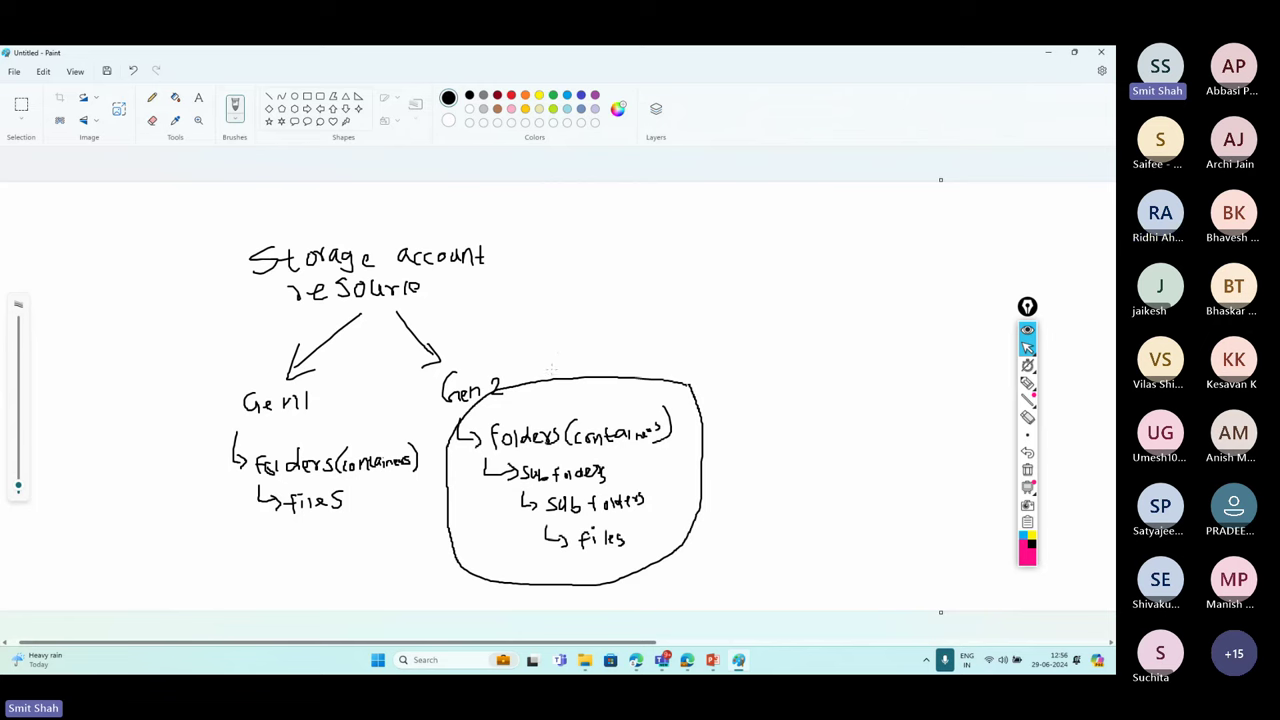
Draw an upward arrow from the Gen 2 circle to a handwritten 'Hierarchical storage' label
{"action": "left_click_drag", "start_coordinate": [560, 381], "coordinate": [560, 341]}
{"action": "mouse_move", "coordinate": [545, 362]}
{"action": "left_mouse_down"}
{"action": "mouse_move", "coordinate": [560, 340]}
{"action": "mouse_move", "coordinate": [577, 358]}
{"action": "left_mouse_up"}
{"action": "mouse_move", "coordinate": [541, 296]}
{"action": "left_mouse_down"}
{"action": "mouse_move", "coordinate": [541, 316]}
{"action": "mouse_move", "coordinate": [594, 302]}
{"action": "mouse_move", "coordinate": [677, 308]}
{"action": "mouse_move", "coordinate": [675, 288]}
{"action": "mouse_move", "coordinate": [690, 305]}
{"action": "mouse_move", "coordinate": [710, 297]}
{"action": "left_mouse_up"}
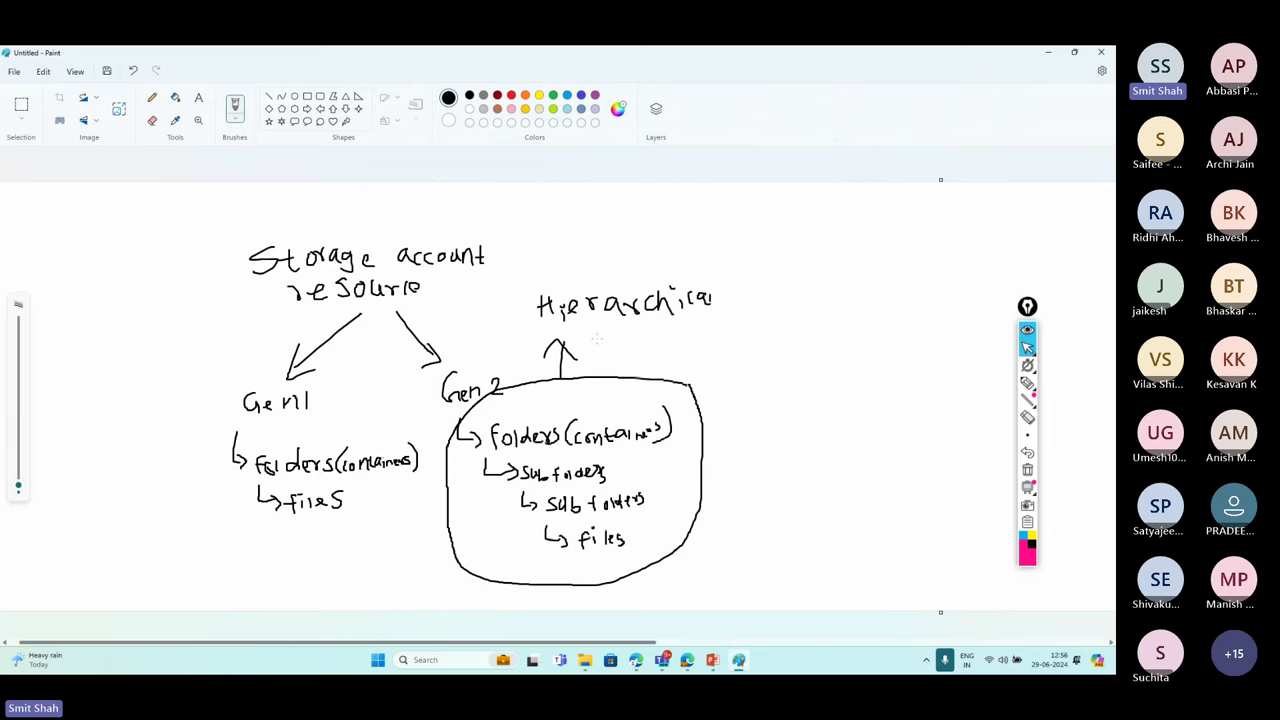
{"action": "mouse_move", "coordinate": [610, 328]}
{"action": "left_mouse_down"}
{"action": "mouse_move", "coordinate": [598, 354]}
{"action": "mouse_move", "coordinate": [656, 334]}
{"action": "mouse_move", "coordinate": [686, 342]}
{"action": "mouse_move", "coordinate": [682, 353]}
{"action": "left_mouse_up"}
{"action": "left_click_drag", "start_coordinate": [696, 337], "coordinate": [711, 341]}
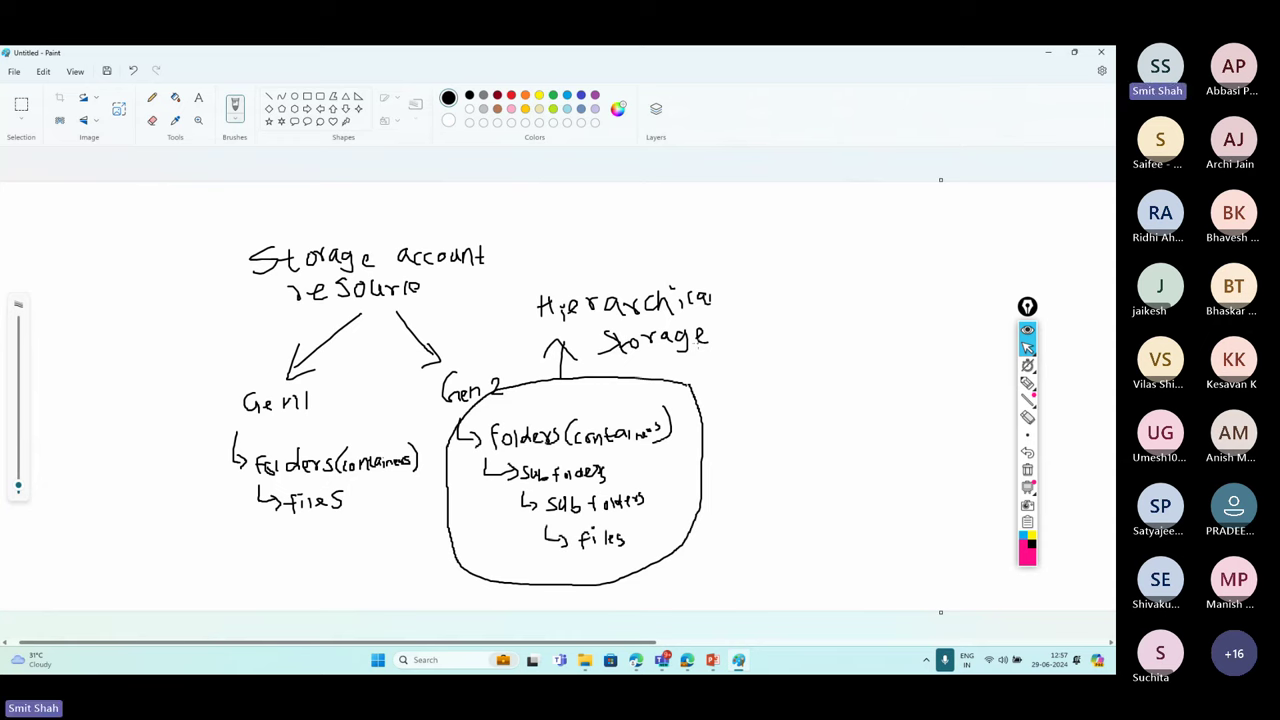
Undo the 'Hierarchical storage' label and Gen 2 circle, then start writing 'Synapse resource' in red
{"action": "key", "text": "ctrl+z"}
{"action": "key", "text": "ctrl+z"}
{"action": "key", "text": "ctrl+z"}
{"action": "key", "text": "ctrl+z"}
{"action": "key", "text": "ctrl+z"}
{"action": "key", "text": "ctrl+z"}
{"action": "key", "text": "ctrl+z"}
{"action": "key", "text": "ctrl+z"}
{"action": "key", "text": "ctrl+z"}
{"action": "key", "text": "ctrl+z"}
{"action": "key", "text": "ctrl+z"}
{"action": "key", "text": "ctrl+z"}
{"action": "key", "text": "ctrl+z"}
{"action": "key", "text": "ctrl+z"}
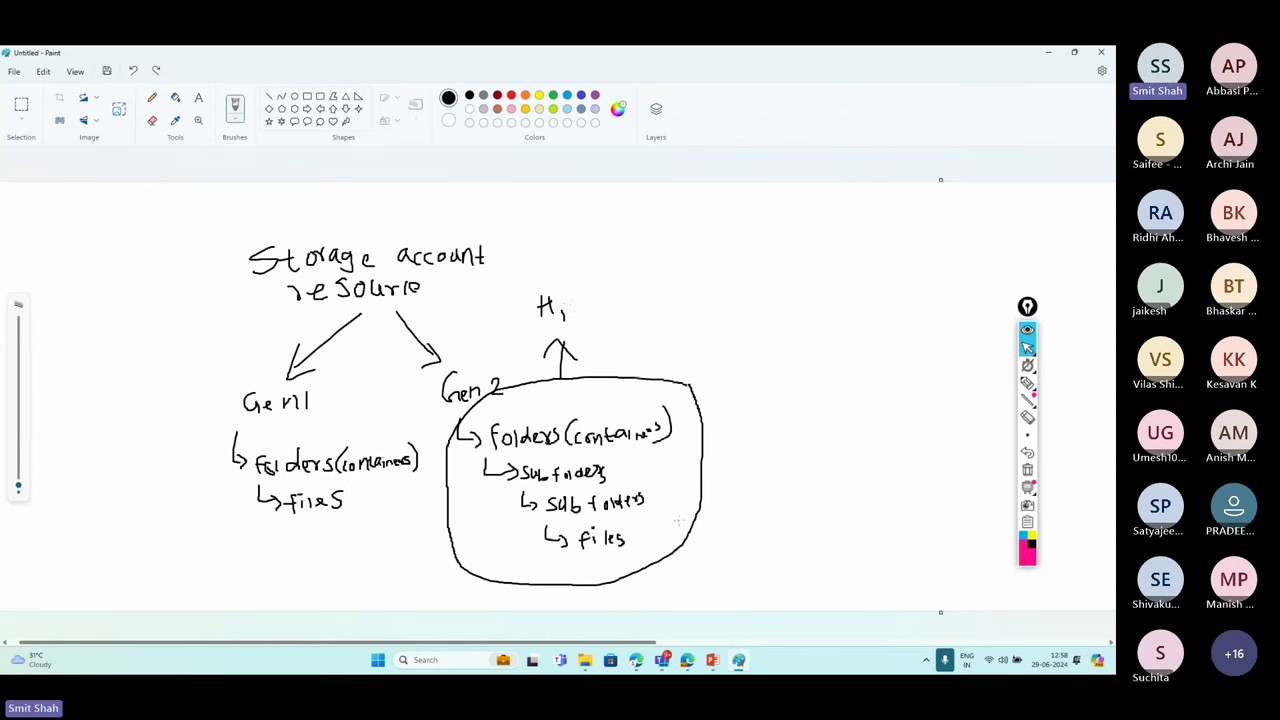
{"action": "key", "text": "ctrl+z"}
{"action": "key", "text": "ctrl+z"}
{"action": "key", "text": "ctrl+z"}
{"action": "key", "text": "ctrl+z"}
{"action": "key", "text": "ctrl+z"}
{"action": "key", "text": "ctrl+z"}
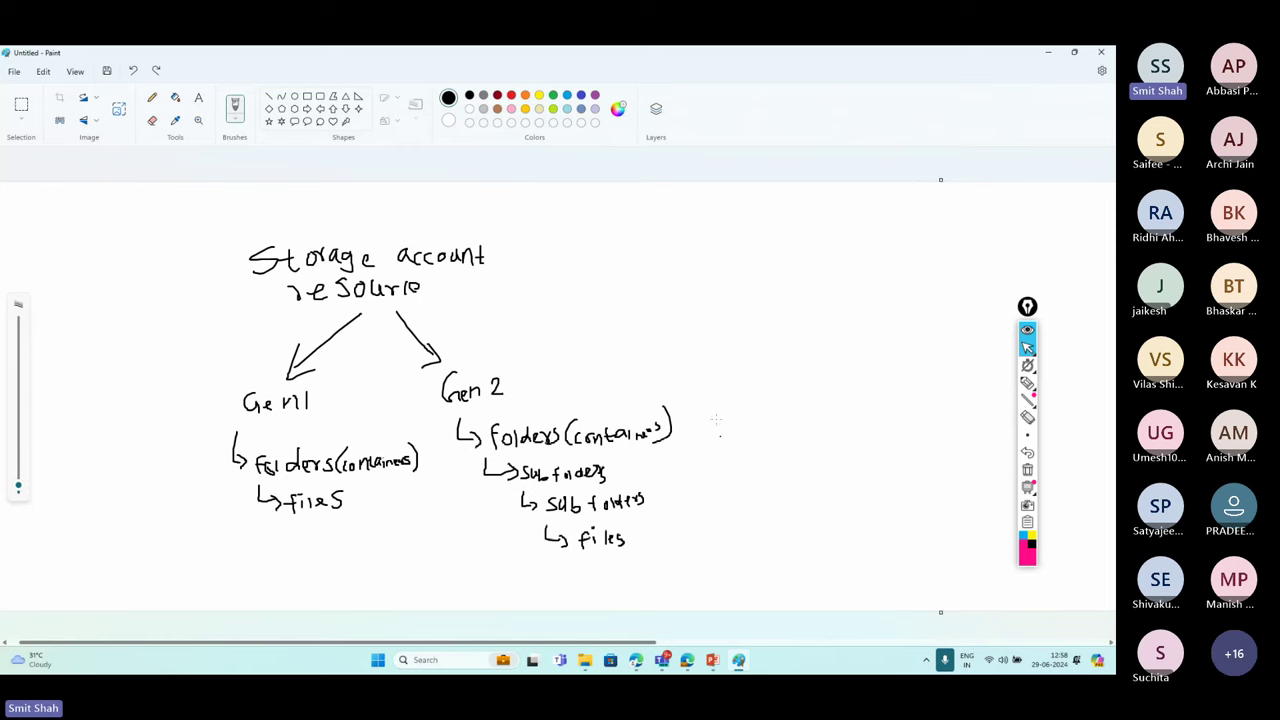
{"action": "mouse_move", "coordinate": [514, 228]}
{"action": "left_mouse_down"}
{"action": "mouse_move", "coordinate": [245, 310]}
{"action": "mouse_move", "coordinate": [515, 275]}
{"action": "mouse_move", "coordinate": [495, 250]}
{"action": "left_mouse_up"}
{"action": "key", "text": "ctrl+z"}
{"action": "left_click", "coordinate": [511, 95]}
{"action": "mouse_move", "coordinate": [812, 223]}
{"action": "left_mouse_down"}
{"action": "mouse_move", "coordinate": [798, 244]}
{"action": "mouse_move", "coordinate": [828, 232]}
{"action": "mouse_move", "coordinate": [820, 264]}
{"action": "mouse_move", "coordinate": [850, 240]}
{"action": "mouse_move", "coordinate": [898, 248]}
{"action": "mouse_move", "coordinate": [966, 228]}
{"action": "mouse_move", "coordinate": [1063, 242]}
{"action": "left_mouse_up"}
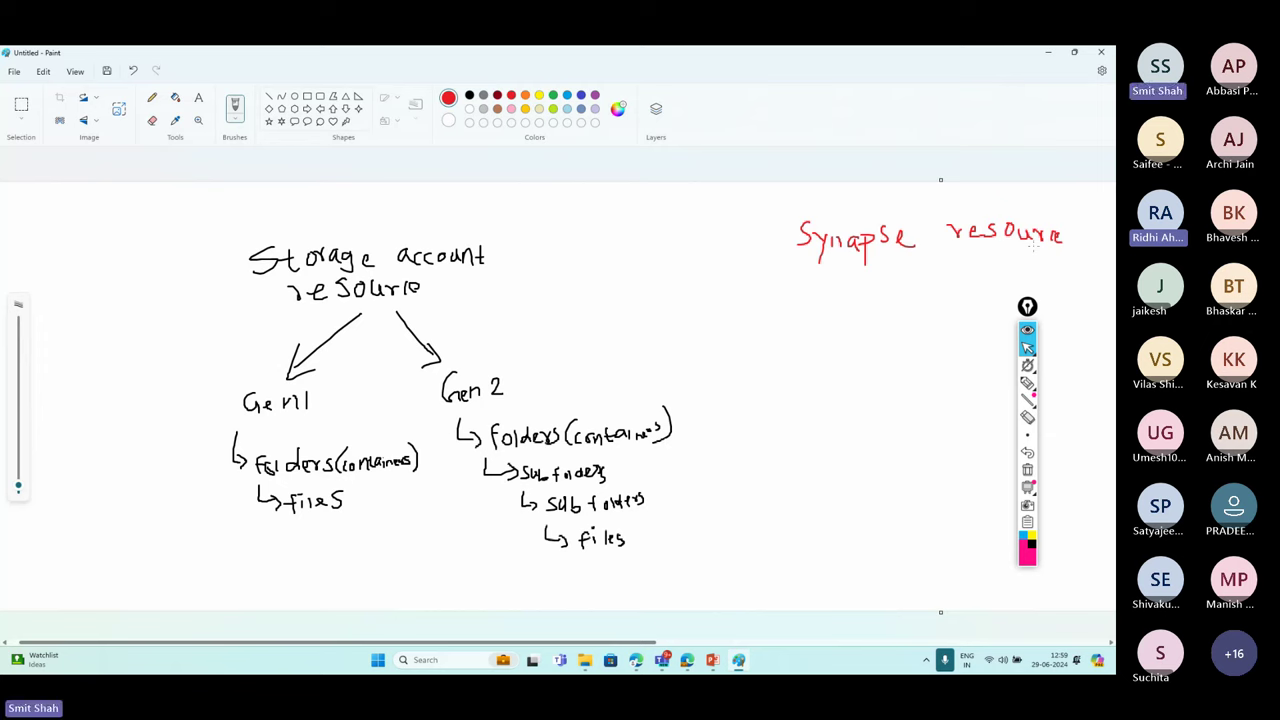
Draw three red arrows under 'Synapse resource' labelled store, analyse and transform
{"action": "mouse_move", "coordinate": [901, 265]}
{"action": "left_mouse_down"}
{"action": "mouse_move", "coordinate": [856, 310]}
{"action": "mouse_move", "coordinate": [873, 312]}
{"action": "mouse_move", "coordinate": [798, 340]}
{"action": "mouse_move", "coordinate": [830, 331]}
{"action": "left_mouse_up"}
{"action": "left_click_drag", "start_coordinate": [831, 340], "coordinate": [868, 334]}
{"action": "mouse_move", "coordinate": [922, 270]}
{"action": "left_mouse_down"}
{"action": "mouse_move", "coordinate": [922, 294]}
{"action": "mouse_move", "coordinate": [932, 290]}
{"action": "mouse_move", "coordinate": [910, 338]}
{"action": "mouse_move", "coordinate": [962, 342]}
{"action": "left_mouse_up"}
{"action": "left_click_drag", "start_coordinate": [966, 332], "coordinate": [980, 336]}
{"action": "left_click_drag", "start_coordinate": [985, 258], "coordinate": [1034, 286]}
{"action": "mouse_move", "coordinate": [1034, 286]}
{"action": "left_mouse_down"}
{"action": "mouse_move", "coordinate": [1020, 290]}
{"action": "mouse_move", "coordinate": [1046, 302]}
{"action": "mouse_move", "coordinate": [1076, 300]}
{"action": "mouse_move", "coordinate": [1096, 280]}
{"action": "mouse_move", "coordinate": [1114, 290]}
{"action": "left_mouse_up"}
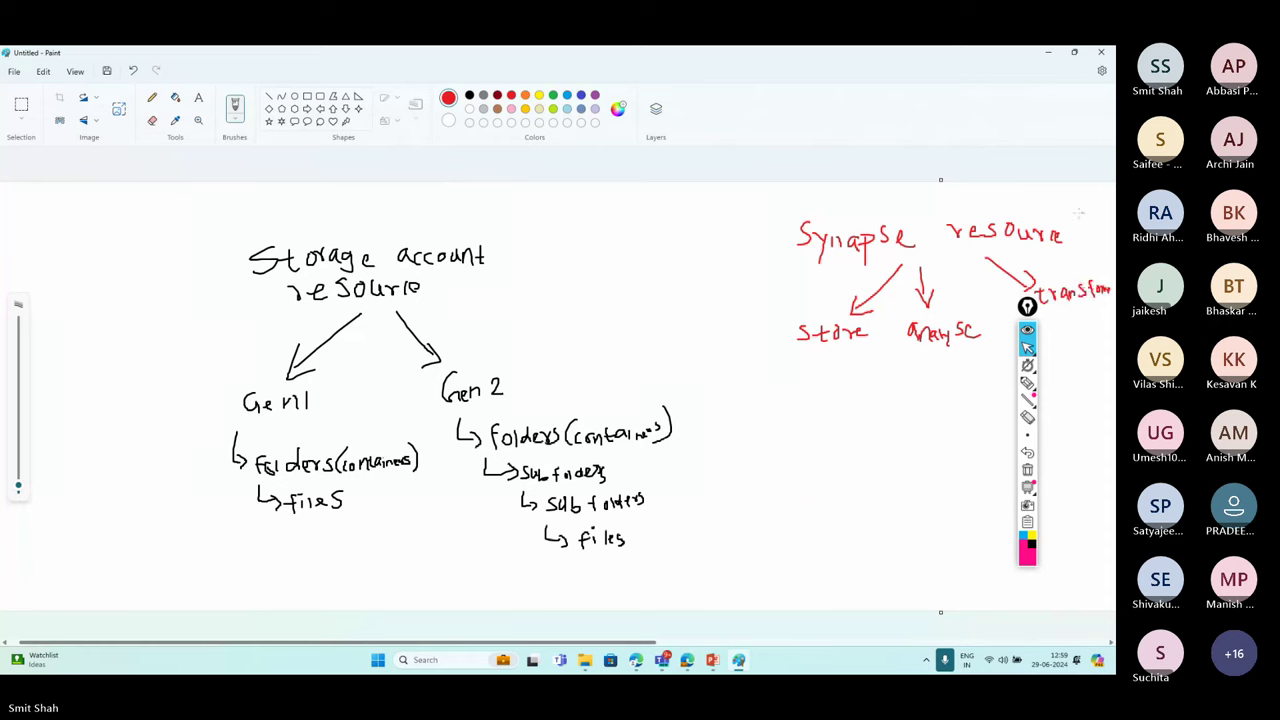
{"action": "left_click_drag", "start_coordinate": [1054, 216], "coordinate": [1038, 222]}
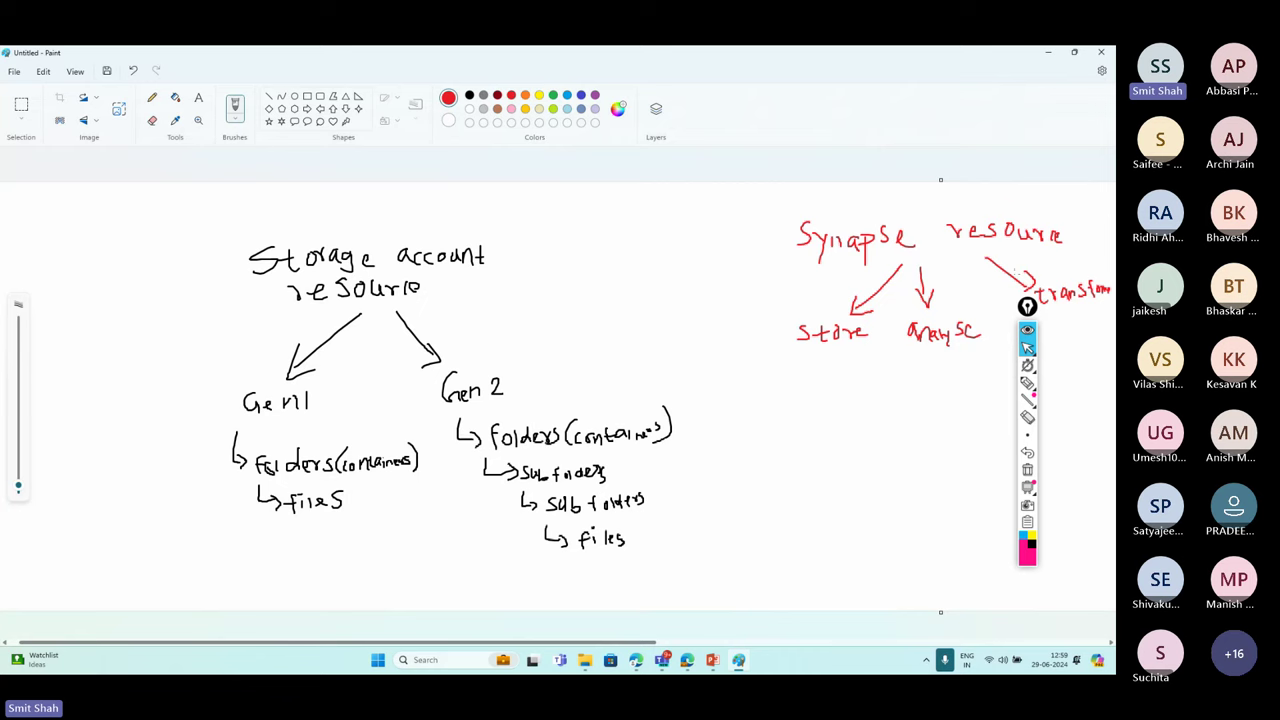
Replace the three branches with '(store, analyse, transform)' and a red arrow down to 'pool'
{"action": "key", "text": "ctrl+z"}
{"action": "key", "text": "ctrl+z"}
{"action": "key", "text": "ctrl+z"}
{"action": "key", "text": "ctrl+z"}
{"action": "key", "text": "ctrl+z"}
{"action": "key", "text": "ctrl+z"}
{"action": "key", "text": "ctrl+z"}
{"action": "key", "text": "ctrl+z"}
{"action": "key", "text": "ctrl+z"}
{"action": "key", "text": "ctrl+z"}
{"action": "key", "text": "ctrl+z"}
{"action": "key", "text": "ctrl+z"}
{"action": "key", "text": "ctrl+z"}
{"action": "key", "text": "ctrl+z"}
{"action": "key", "text": "ctrl+z"}
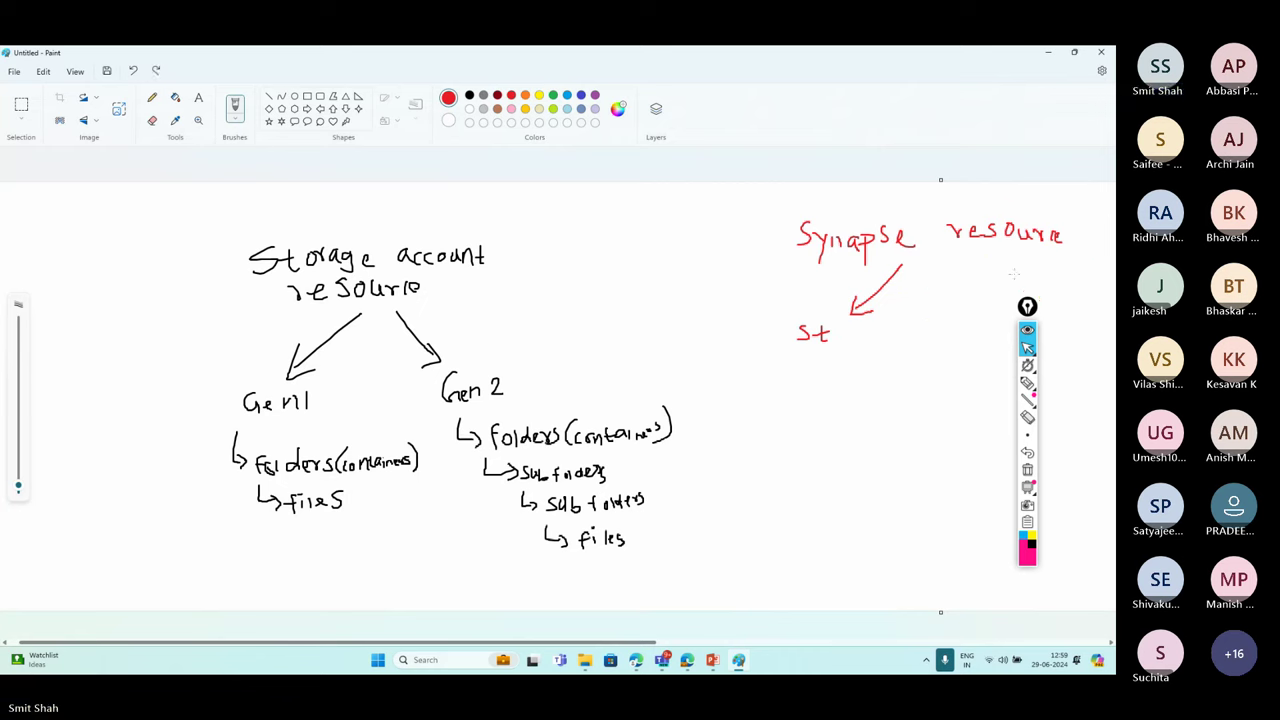
{"action": "key", "text": "ctrl+z"}
{"action": "key", "text": "ctrl+z"}
{"action": "key", "text": "ctrl+z"}
{"action": "key", "text": "ctrl+z"}
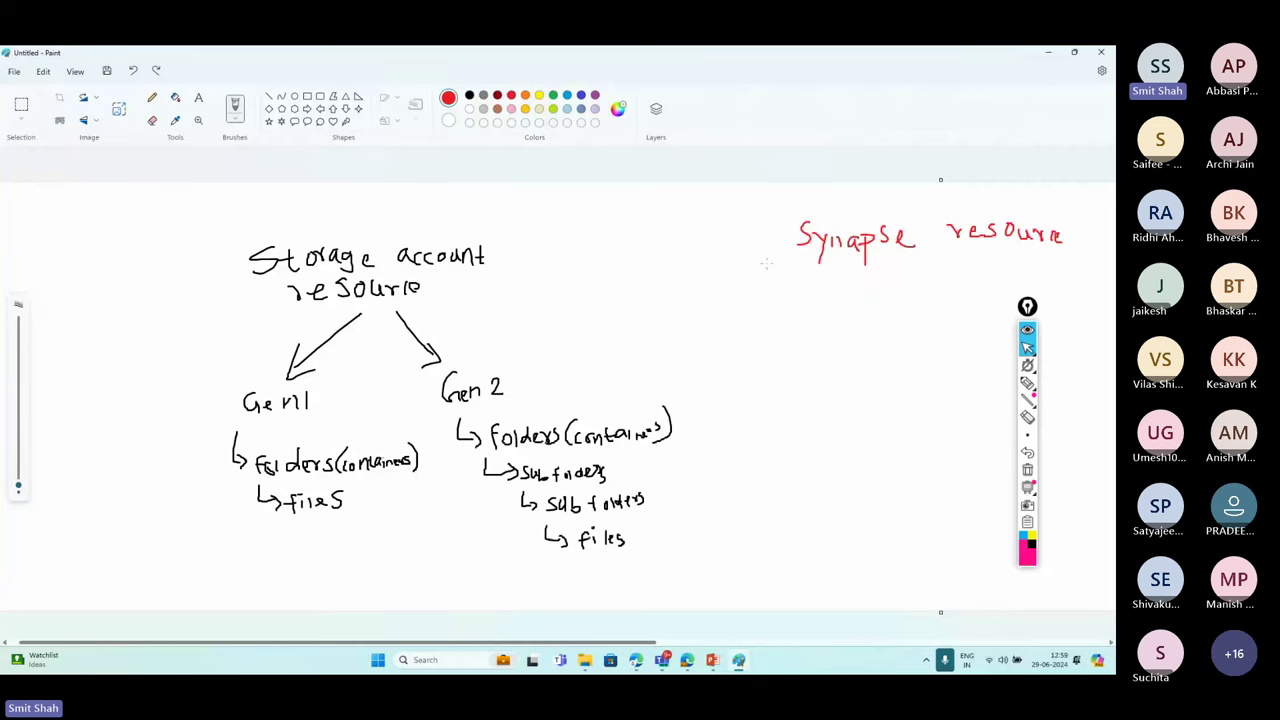
{"action": "mouse_move", "coordinate": [797, 265]}
{"action": "left_mouse_down"}
{"action": "mouse_move", "coordinate": [795, 284]}
{"action": "mouse_move", "coordinate": [836, 285]}
{"action": "left_mouse_up"}
{"action": "mouse_move", "coordinate": [824, 272]}
{"action": "left_mouse_down"}
{"action": "mouse_move", "coordinate": [884, 268]}
{"action": "mouse_move", "coordinate": [884, 294]}
{"action": "mouse_move", "coordinate": [972, 262]}
{"action": "mouse_move", "coordinate": [964, 280]}
{"action": "left_mouse_up"}
{"action": "mouse_move", "coordinate": [982, 262]}
{"action": "left_mouse_down"}
{"action": "mouse_move", "coordinate": [982, 288]}
{"action": "mouse_move", "coordinate": [1016, 264]}
{"action": "left_mouse_up"}
{"action": "mouse_move", "coordinate": [1016, 260]}
{"action": "left_mouse_down"}
{"action": "mouse_move", "coordinate": [1012, 272]}
{"action": "mouse_move", "coordinate": [1058, 270]}
{"action": "mouse_move", "coordinate": [1090, 252]}
{"action": "mouse_move", "coordinate": [1091, 274]}
{"action": "left_mouse_up"}
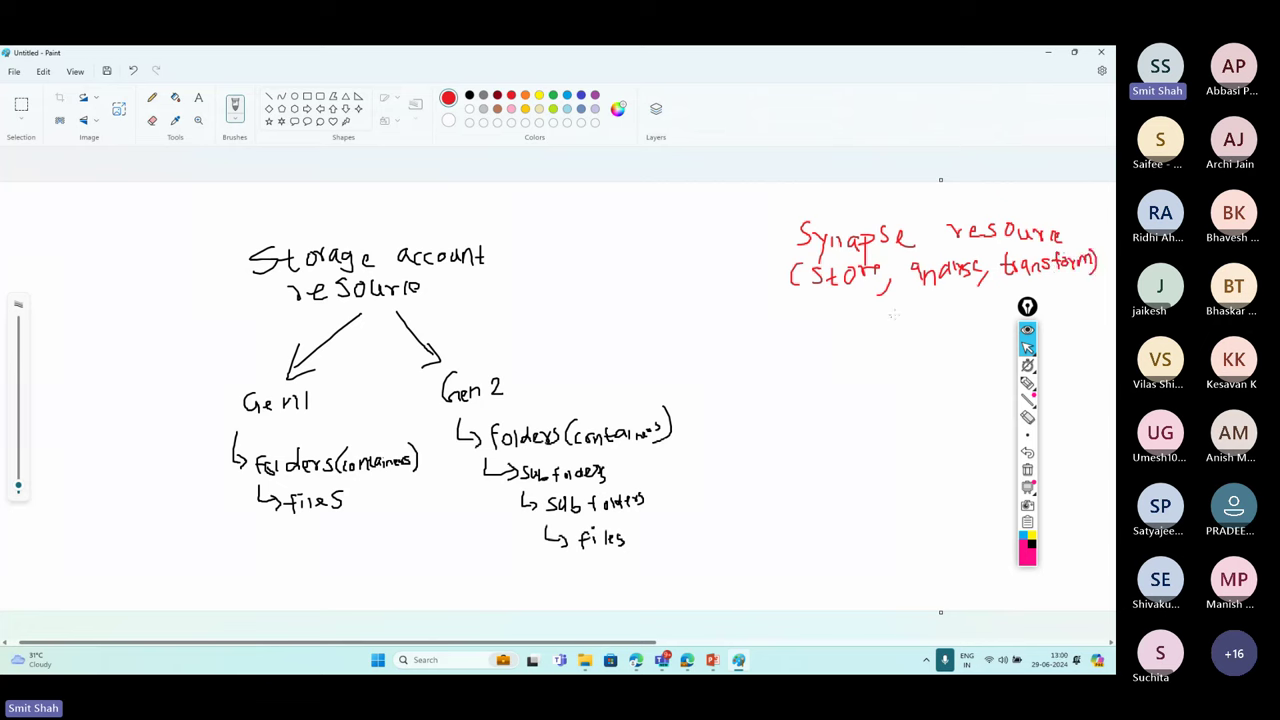
{"action": "mouse_move", "coordinate": [902, 312]}
{"action": "left_mouse_down"}
{"action": "mouse_move", "coordinate": [912, 308]}
{"action": "mouse_move", "coordinate": [890, 340]}
{"action": "mouse_move", "coordinate": [932, 346]}
{"action": "left_mouse_up"}
Draw two red arrows from 'pool' labelled 'Sql pool' and 'spark pool'
{"action": "mouse_move", "coordinate": [895, 366]}
{"action": "left_mouse_down"}
{"action": "mouse_move", "coordinate": [842, 392]}
{"action": "mouse_move", "coordinate": [866, 396]}
{"action": "left_mouse_up"}
{"action": "mouse_move", "coordinate": [786, 414]}
{"action": "left_mouse_down"}
{"action": "mouse_move", "coordinate": [765, 432]}
{"action": "mouse_move", "coordinate": [806, 442]}
{"action": "left_mouse_up"}
{"action": "mouse_move", "coordinate": [820, 408]}
{"action": "left_mouse_down"}
{"action": "mouse_move", "coordinate": [821, 428]}
{"action": "mouse_move", "coordinate": [861, 434]}
{"action": "mouse_move", "coordinate": [868, 422]}
{"action": "left_mouse_up"}
{"action": "left_click_drag", "start_coordinate": [882, 413], "coordinate": [893, 412]}
{"action": "left_click_drag", "start_coordinate": [904, 406], "coordinate": [904, 420]}
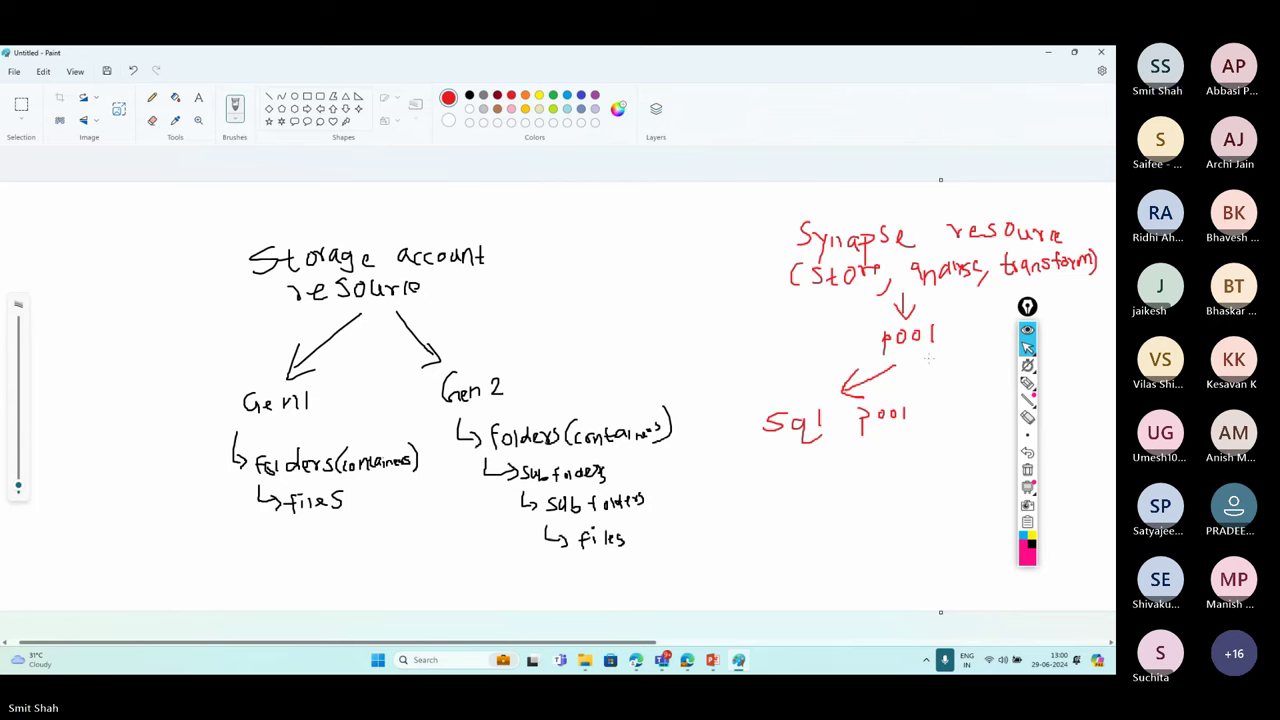
{"action": "mouse_move", "coordinate": [930, 360]}
{"action": "left_mouse_down"}
{"action": "mouse_move", "coordinate": [975, 394]}
{"action": "mouse_move", "coordinate": [966, 399]}
{"action": "left_mouse_up"}
{"action": "left_click_drag", "start_coordinate": [1027, 306], "coordinate": [1017, 475]}
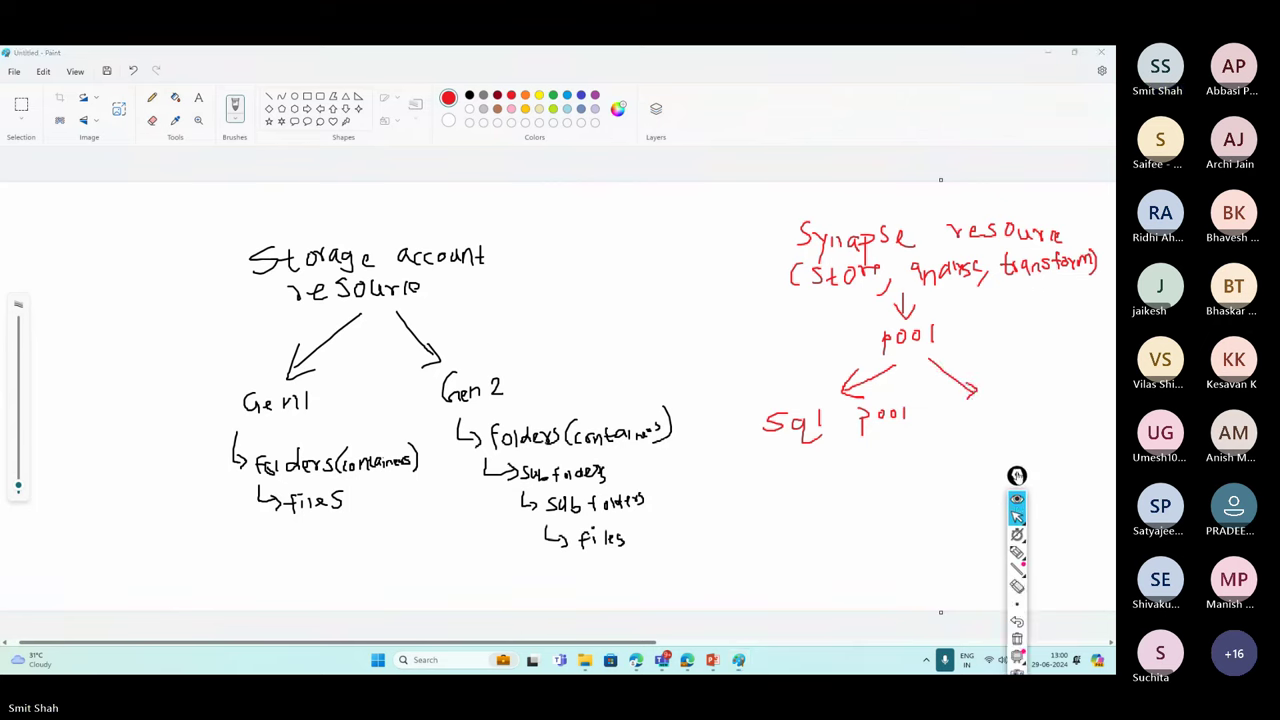
{"action": "mouse_move", "coordinate": [986, 402]}
{"action": "left_mouse_down"}
{"action": "mouse_move", "coordinate": [992, 420]}
{"action": "mouse_move", "coordinate": [1006, 399]}
{"action": "mouse_move", "coordinate": [1058, 412]}
{"action": "mouse_move", "coordinate": [1066, 390]}
{"action": "mouse_move", "coordinate": [1090, 404]}
{"action": "left_mouse_up"}
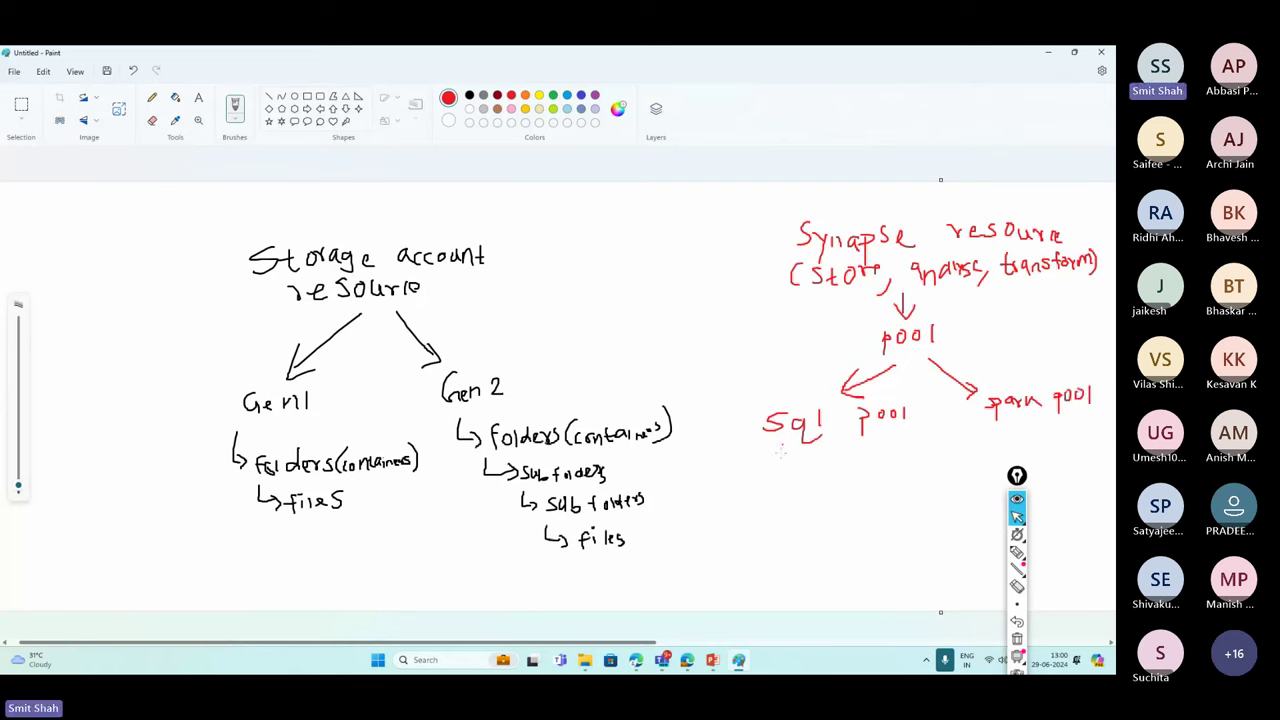
Write '(sql)' under Sql pool and begin '(python, ...' under spark pool
{"action": "mouse_move", "coordinate": [781, 450]}
{"action": "left_mouse_down"}
{"action": "mouse_move", "coordinate": [786, 470]}
{"action": "mouse_move", "coordinate": [825, 468]}
{"action": "left_mouse_up"}
{"action": "left_click_drag", "start_coordinate": [843, 450], "coordinate": [845, 470]}
{"action": "left_click_drag", "start_coordinate": [994, 422], "coordinate": [988, 446]}
{"action": "mouse_move", "coordinate": [998, 434]}
{"action": "left_mouse_down"}
{"action": "mouse_move", "coordinate": [1000, 454]}
{"action": "mouse_move", "coordinate": [1008, 440]}
{"action": "mouse_move", "coordinate": [1062, 440]}
{"action": "left_mouse_up"}
{"action": "left_click_drag", "start_coordinate": [1072, 432], "coordinate": [1106, 450]}
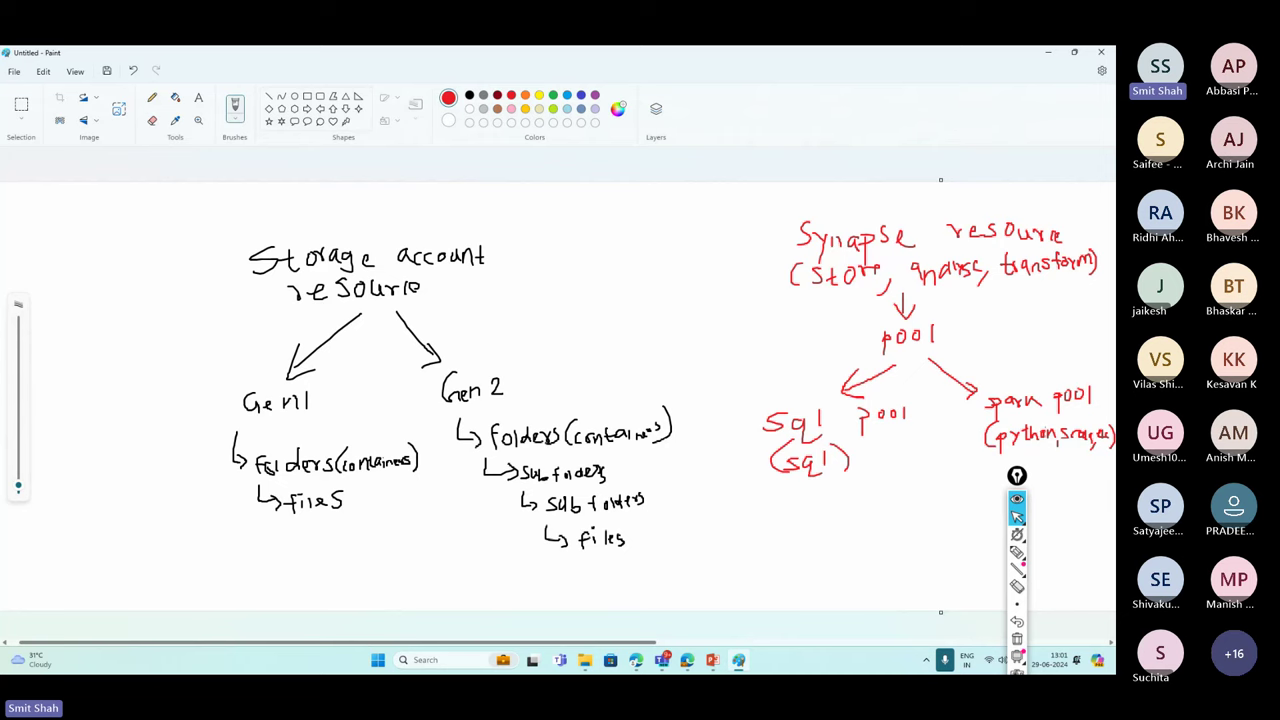
Undo the closing bracket and finish the spark pool list with sql and etc
{"action": "key", "text": "ctrl+z"}
{"action": "key", "text": "ctrl+z"}
{"action": "key", "text": "ctrl+z"}
{"action": "key", "text": "ctrl+z"}
{"action": "left_click_drag", "start_coordinate": [1080, 430], "coordinate": [1082, 451]}
{"action": "left_click_drag", "start_coordinate": [1086, 424], "coordinate": [1087, 444]}
{"action": "left_click_drag", "start_coordinate": [1094, 426], "coordinate": [1097, 432]}
{"action": "mouse_move", "coordinate": [1090, 434]}
{"action": "left_mouse_down"}
{"action": "mouse_move", "coordinate": [1114, 430]}
{"action": "mouse_move", "coordinate": [1076, 466]}
{"action": "mouse_move", "coordinate": [1100, 470]}
{"action": "left_mouse_up"}
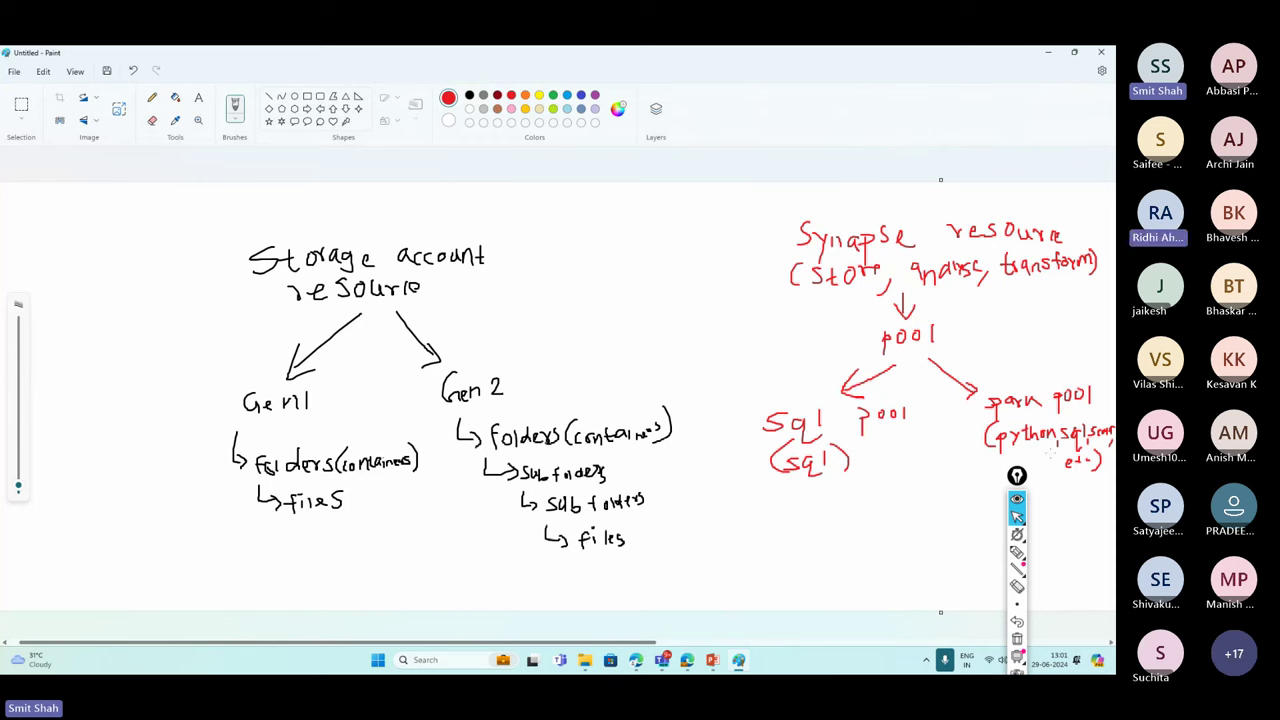
{"action": "left_click_drag", "start_coordinate": [1092, 453], "coordinate": [1084, 460]}
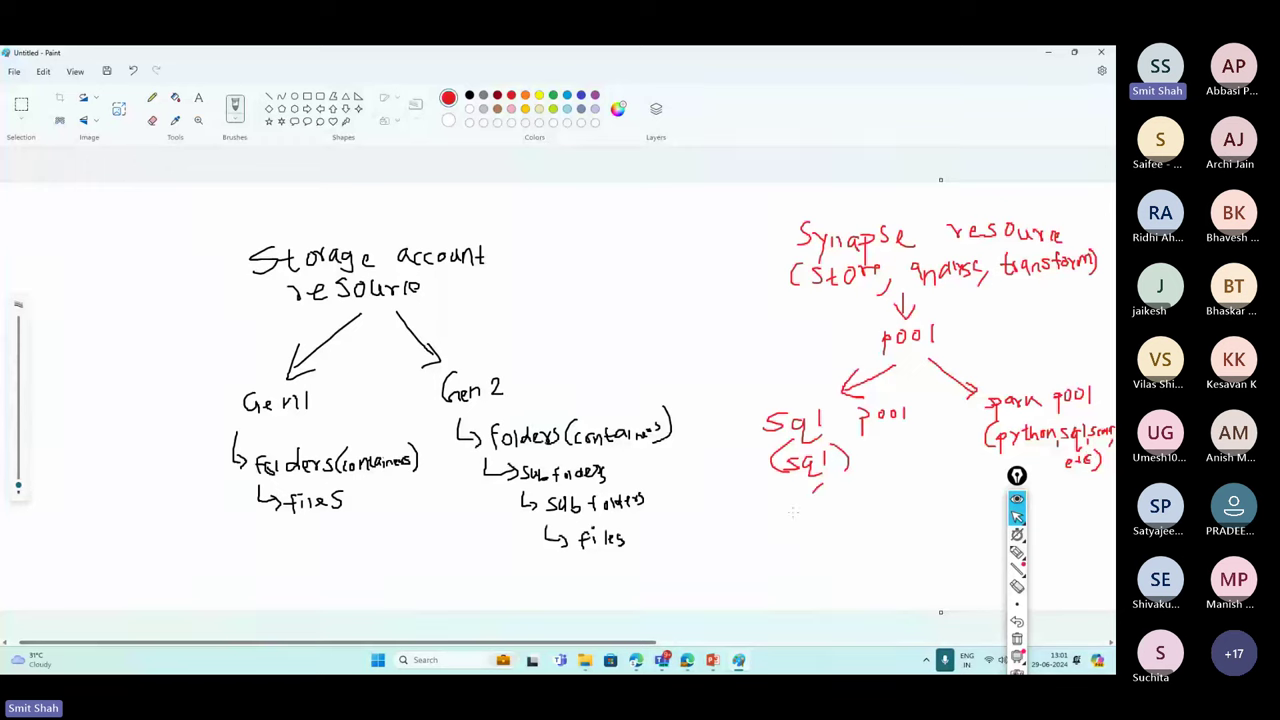
Draw two red arrows under Sql pool labelled 'built-in' and 'dedicated'
{"action": "mouse_move", "coordinate": [822, 485]}
{"action": "left_mouse_down"}
{"action": "mouse_move", "coordinate": [780, 530]}
{"action": "mouse_move", "coordinate": [797, 527]}
{"action": "left_mouse_up"}
{"action": "left_click_drag", "start_coordinate": [840, 486], "coordinate": [872, 518]}
{"action": "left_click_drag", "start_coordinate": [856, 506], "coordinate": [876, 502]}
{"action": "mouse_move", "coordinate": [720, 550]}
{"action": "left_mouse_down"}
{"action": "mouse_move", "coordinate": [726, 576]}
{"action": "mouse_move", "coordinate": [778, 576]}
{"action": "left_mouse_up"}
{"action": "left_click", "coordinate": [757, 559]}
{"action": "left_click_drag", "start_coordinate": [780, 566], "coordinate": [786, 566]}
{"action": "left_click_drag", "start_coordinate": [788, 562], "coordinate": [797, 574]}
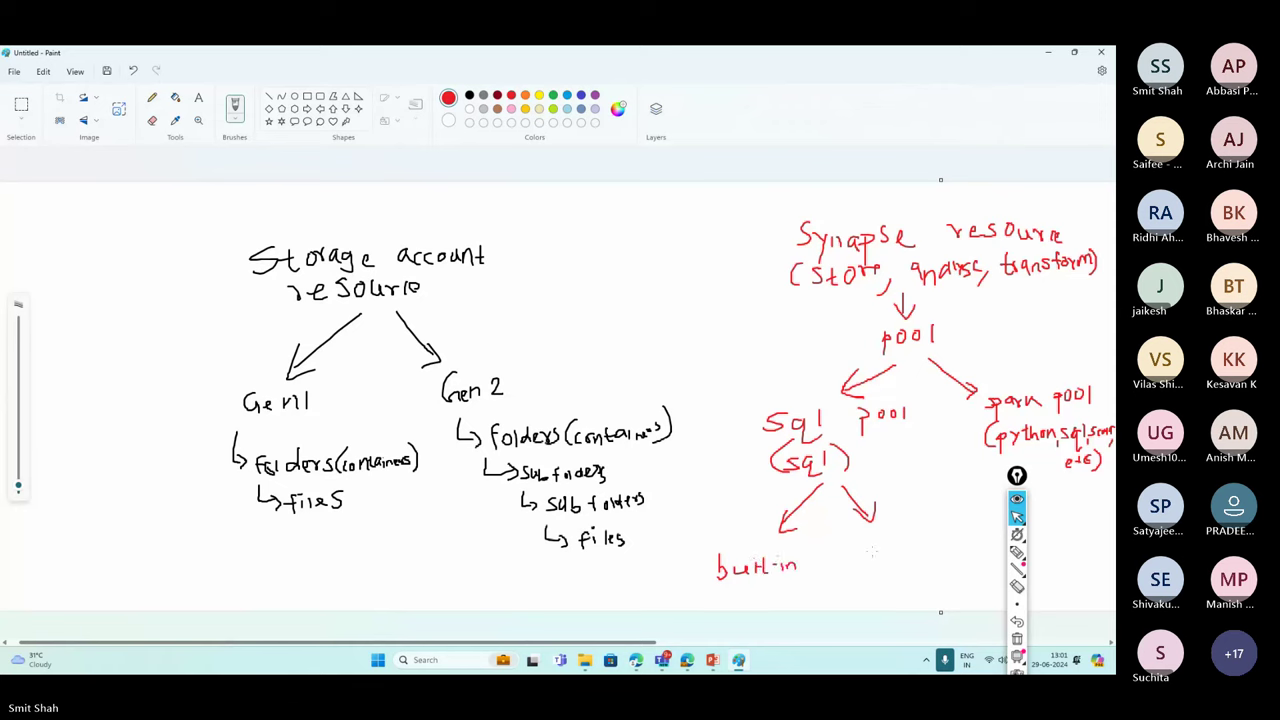
{"action": "left_click_drag", "start_coordinate": [864, 550], "coordinate": [952, 546]}
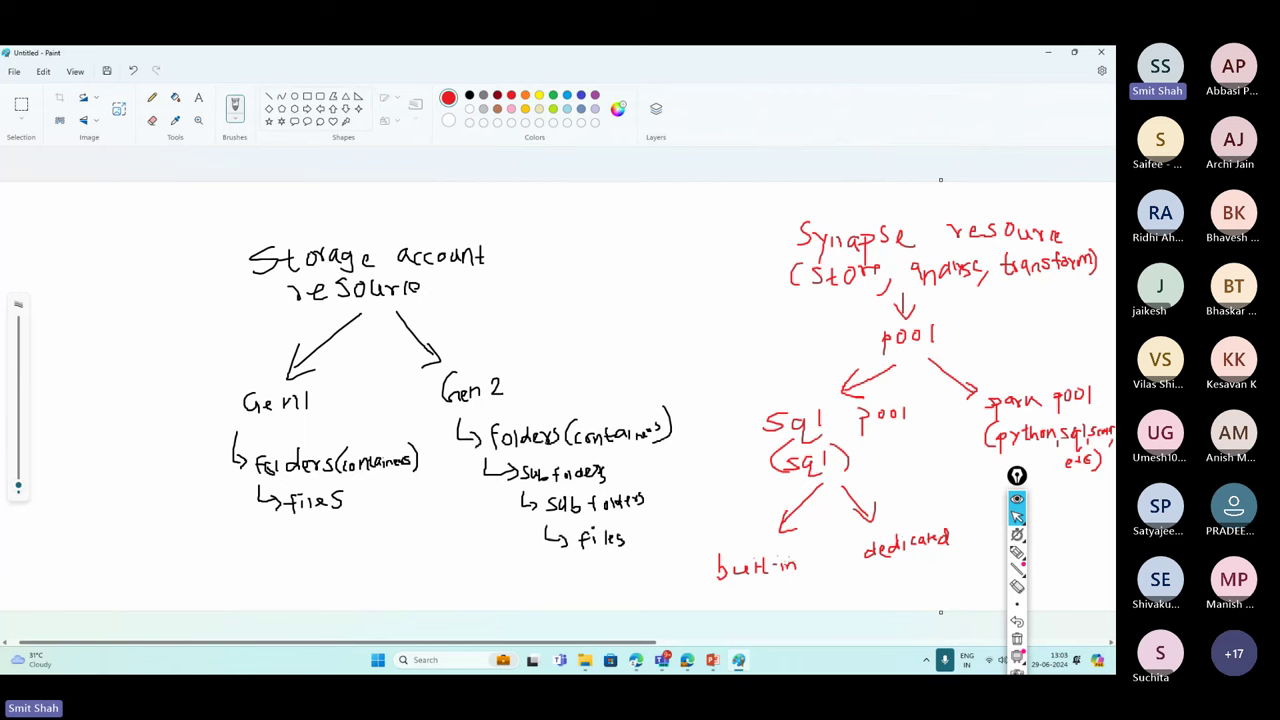
Circle built-in and dedicated in red, undo each circle, then begin writing 'cannot run' under built-in
{"action": "mouse_move", "coordinate": [790, 550]}
{"action": "left_mouse_down"}
{"action": "mouse_move", "coordinate": [730, 592]}
{"action": "mouse_move", "coordinate": [795, 552]}
{"action": "left_mouse_up"}
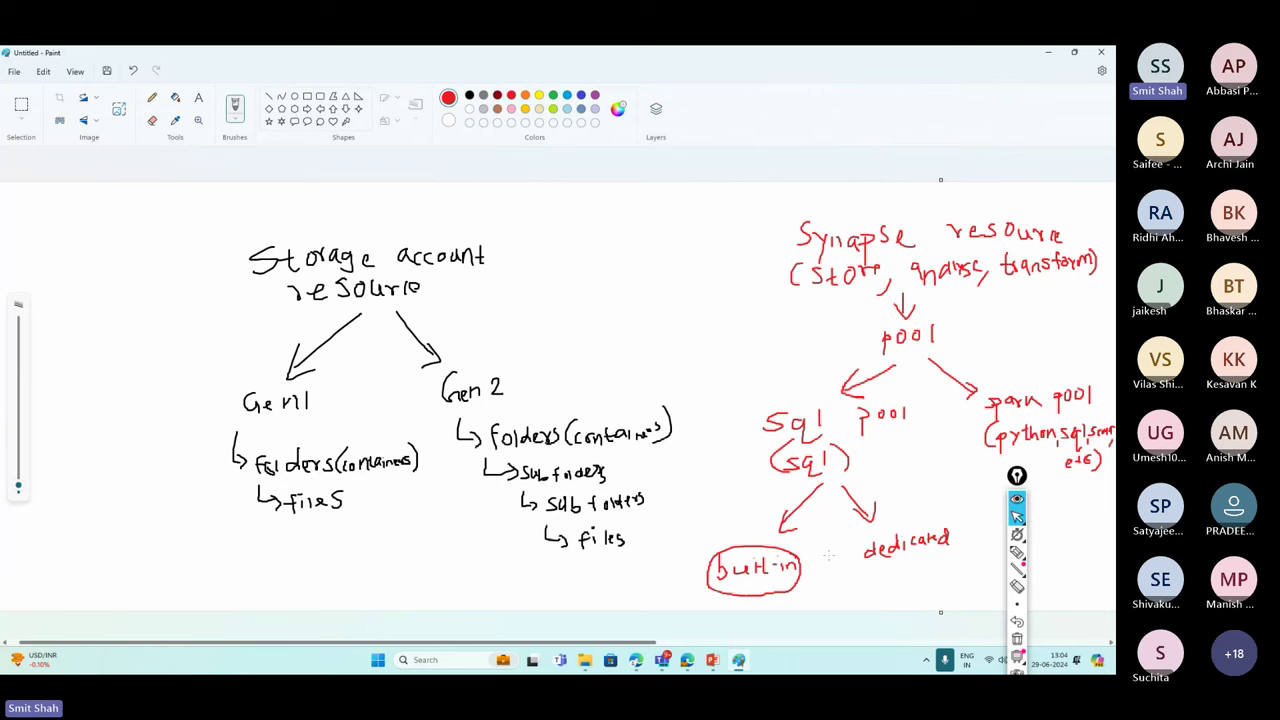
{"action": "key", "text": "ctrl+z"}
{"action": "mouse_move", "coordinate": [957, 519]}
{"action": "left_mouse_down"}
{"action": "mouse_move", "coordinate": [891, 517]}
{"action": "mouse_move", "coordinate": [858, 556]}
{"action": "mouse_move", "coordinate": [950, 562]}
{"action": "mouse_move", "coordinate": [958, 522]}
{"action": "left_mouse_up"}
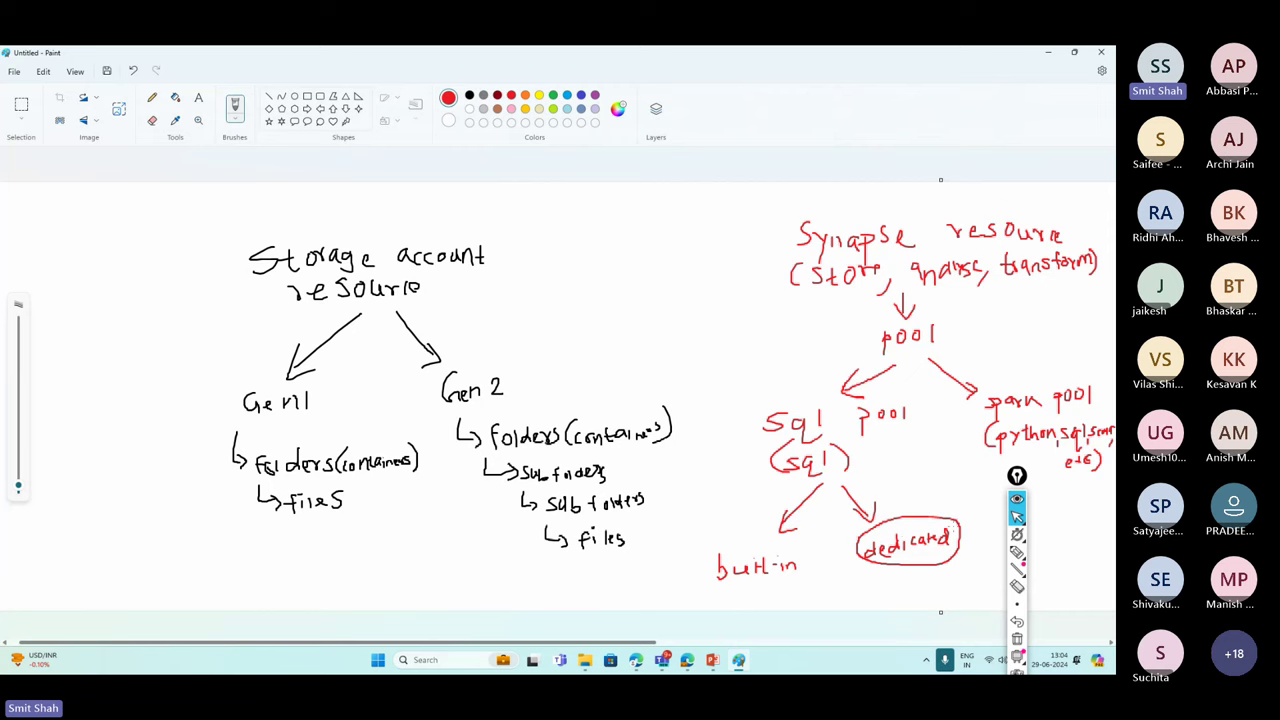
{"action": "key", "text": "ctrl+z"}
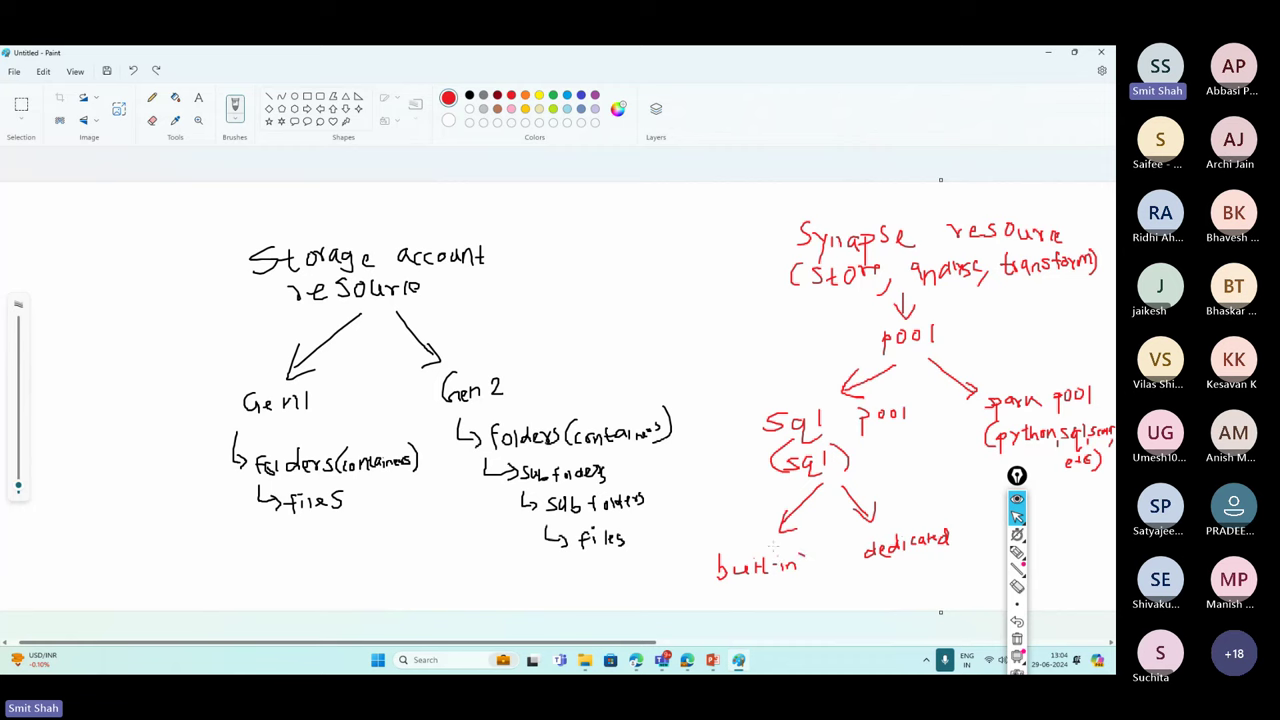
{"action": "mouse_move", "coordinate": [698, 542]}
{"action": "left_mouse_down"}
{"action": "mouse_move", "coordinate": [800, 562]}
{"action": "mouse_move", "coordinate": [806, 592]}
{"action": "left_mouse_up"}
{"action": "key", "text": "ctrl+z"}
{"action": "mouse_move", "coordinate": [955, 522]}
{"action": "left_mouse_down"}
{"action": "mouse_move", "coordinate": [918, 572]}
{"action": "mouse_move", "coordinate": [955, 517]}
{"action": "left_mouse_up"}
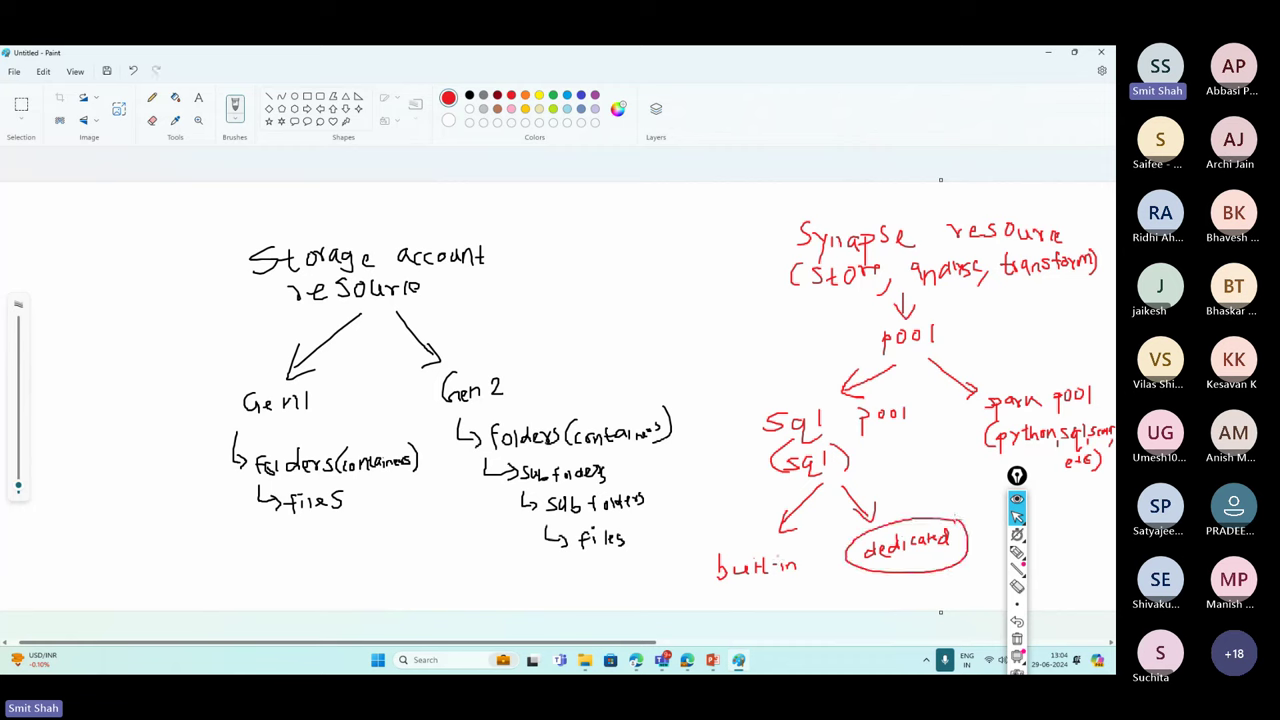
{"action": "key", "text": "ctrl+z"}
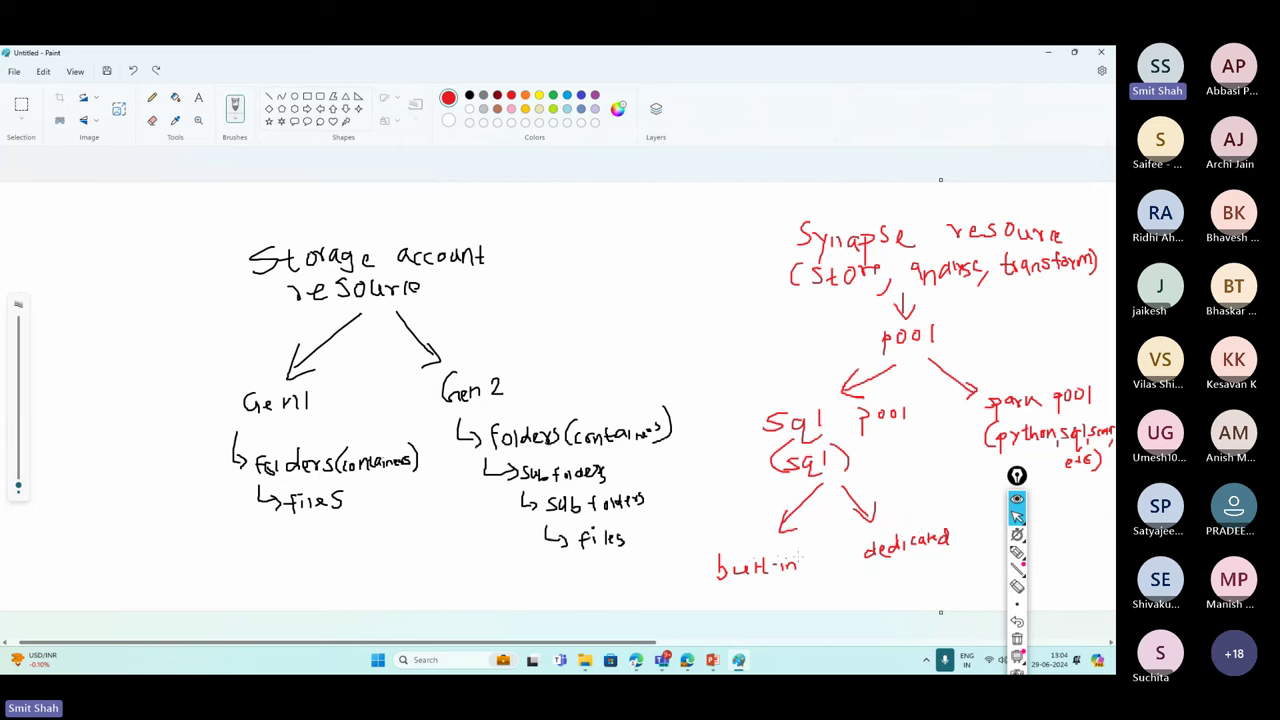
{"action": "mouse_move", "coordinate": [820, 545]}
{"action": "left_mouse_down"}
{"action": "mouse_move", "coordinate": [780, 546]}
{"action": "mouse_move", "coordinate": [796, 592]}
{"action": "mouse_move", "coordinate": [848, 558]}
{"action": "left_mouse_up"}
{"action": "key", "text": "ctrl+z"}
{"action": "left_click_drag", "start_coordinate": [700, 596], "coordinate": [816, 598]}
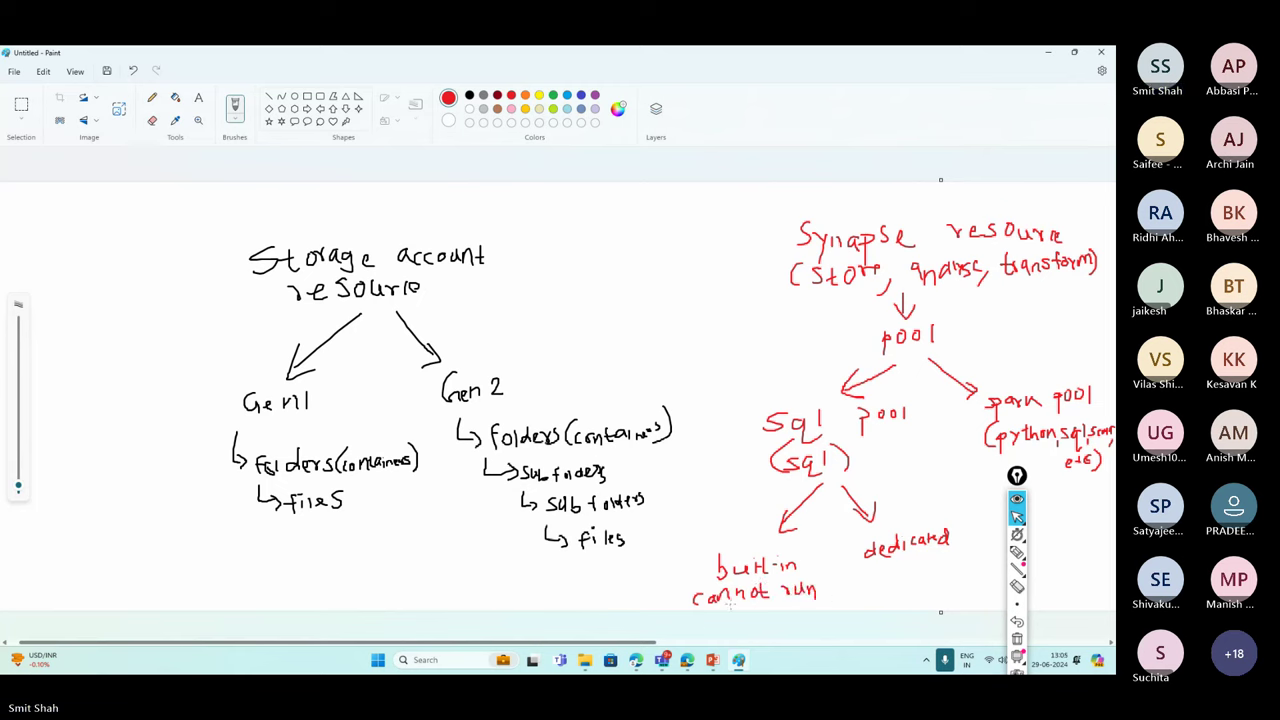
Enlarge the canvas downward and extend the built-in note to 'cannot run commands that changes data'
{"action": "left_click_drag", "start_coordinate": [728, 606], "coordinate": [802, 606]}
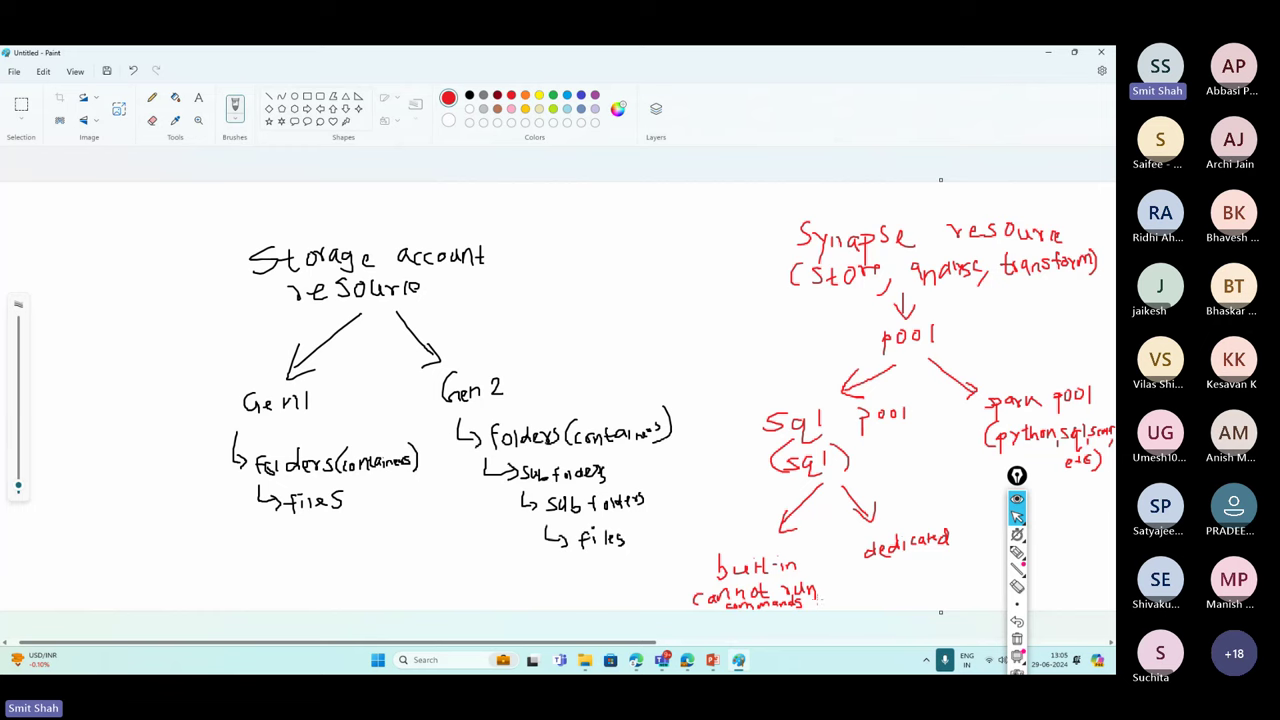
{"action": "left_click_drag", "start_coordinate": [818, 598], "coordinate": [846, 604]}
{"action": "scroll", "coordinate": [808, 522], "scroll_direction": "down", "scroll_amount": 1}
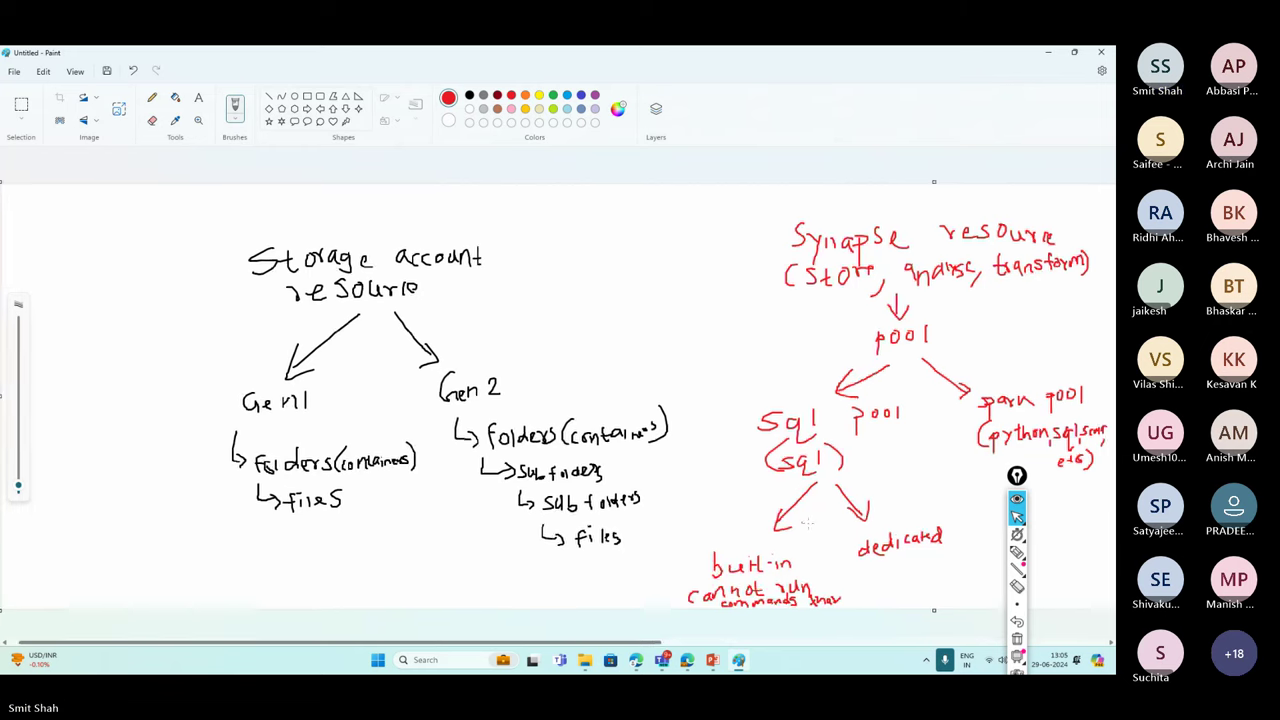
{"action": "scroll", "coordinate": [808, 522], "scroll_direction": "down", "scroll_amount": 1}
{"action": "left_click_drag", "start_coordinate": [868, 595], "coordinate": [871, 627]}
{"action": "mouse_move", "coordinate": [660, 578]}
{"action": "left_mouse_down"}
{"action": "mouse_move", "coordinate": [652, 594]}
{"action": "mouse_move", "coordinate": [773, 592]}
{"action": "left_mouse_up"}
{"action": "left_click_drag", "start_coordinate": [776, 584], "coordinate": [783, 591]}
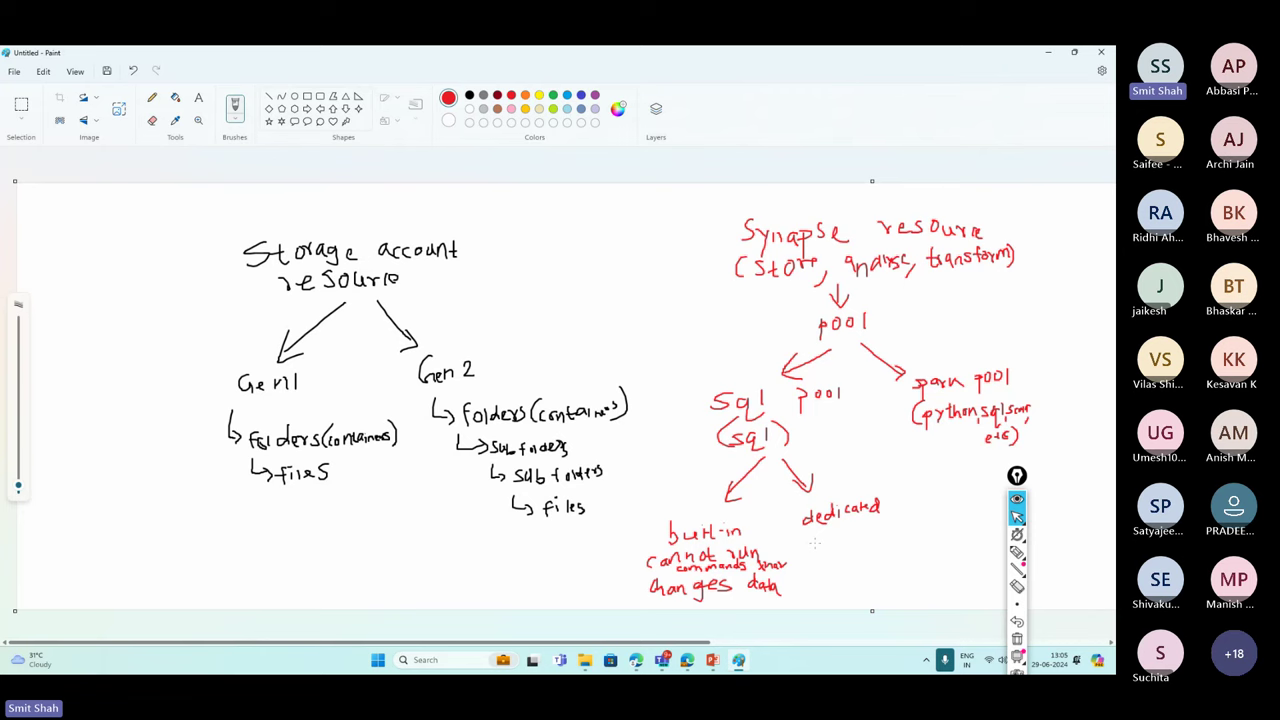
Write '(all commands)' under dedicated and bracket the built-in note
{"action": "mouse_move", "coordinate": [822, 540]}
{"action": "left_mouse_down"}
{"action": "mouse_move", "coordinate": [826, 552]}
{"action": "mouse_move", "coordinate": [836, 542]}
{"action": "left_mouse_up"}
{"action": "mouse_move", "coordinate": [842, 528]}
{"action": "left_mouse_down"}
{"action": "mouse_move", "coordinate": [850, 570]}
{"action": "mouse_move", "coordinate": [916, 558]}
{"action": "mouse_move", "coordinate": [806, 556]}
{"action": "left_mouse_up"}
{"action": "left_click_drag", "start_coordinate": [920, 548], "coordinate": [920, 575]}
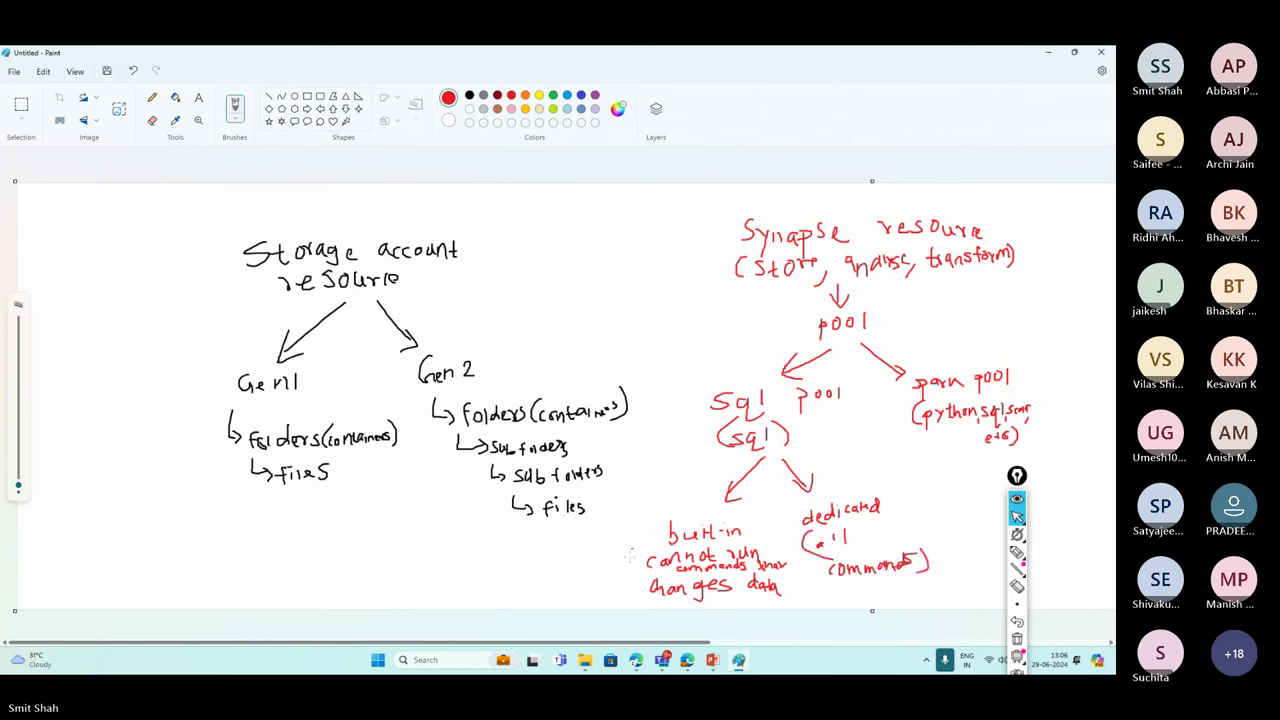
{"action": "left_click_drag", "start_coordinate": [640, 549], "coordinate": [632, 566]}
{"action": "left_click_drag", "start_coordinate": [782, 570], "coordinate": [787, 592]}
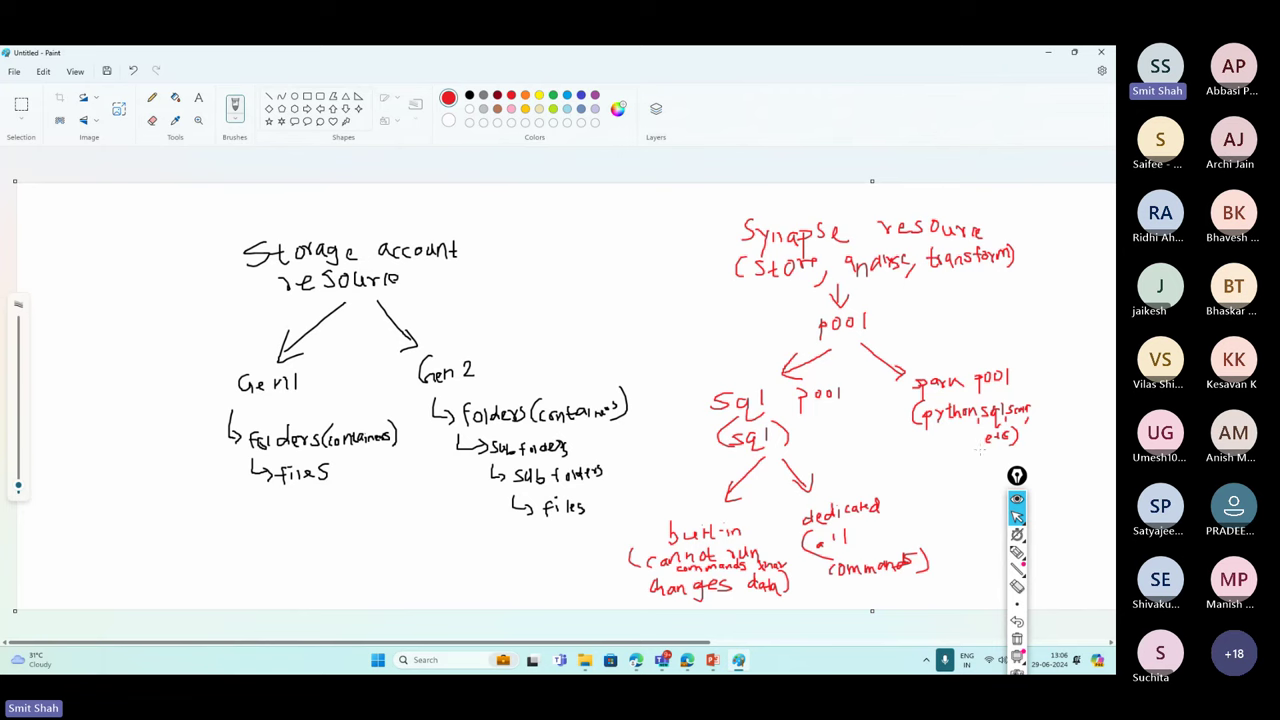
Draw an arrow down from spark pool to the word 'dedicated'
{"action": "mouse_move", "coordinate": [980, 450]}
{"action": "left_mouse_down"}
{"action": "mouse_move", "coordinate": [981, 474]}
{"action": "mouse_move", "coordinate": [993, 464]}
{"action": "mouse_move", "coordinate": [966, 505]}
{"action": "mouse_move", "coordinate": [986, 508]}
{"action": "left_mouse_up"}
{"action": "mouse_move", "coordinate": [992, 486]}
{"action": "left_mouse_down"}
{"action": "mouse_move", "coordinate": [993, 510]}
{"action": "mouse_move", "coordinate": [1036, 508]}
{"action": "left_mouse_up"}
{"action": "left_click", "coordinate": [997, 489]}
{"action": "left_click_drag", "start_coordinate": [1022, 490], "coordinate": [1034, 489]}
{"action": "left_click_drag", "start_coordinate": [1048, 496], "coordinate": [1062, 466]}
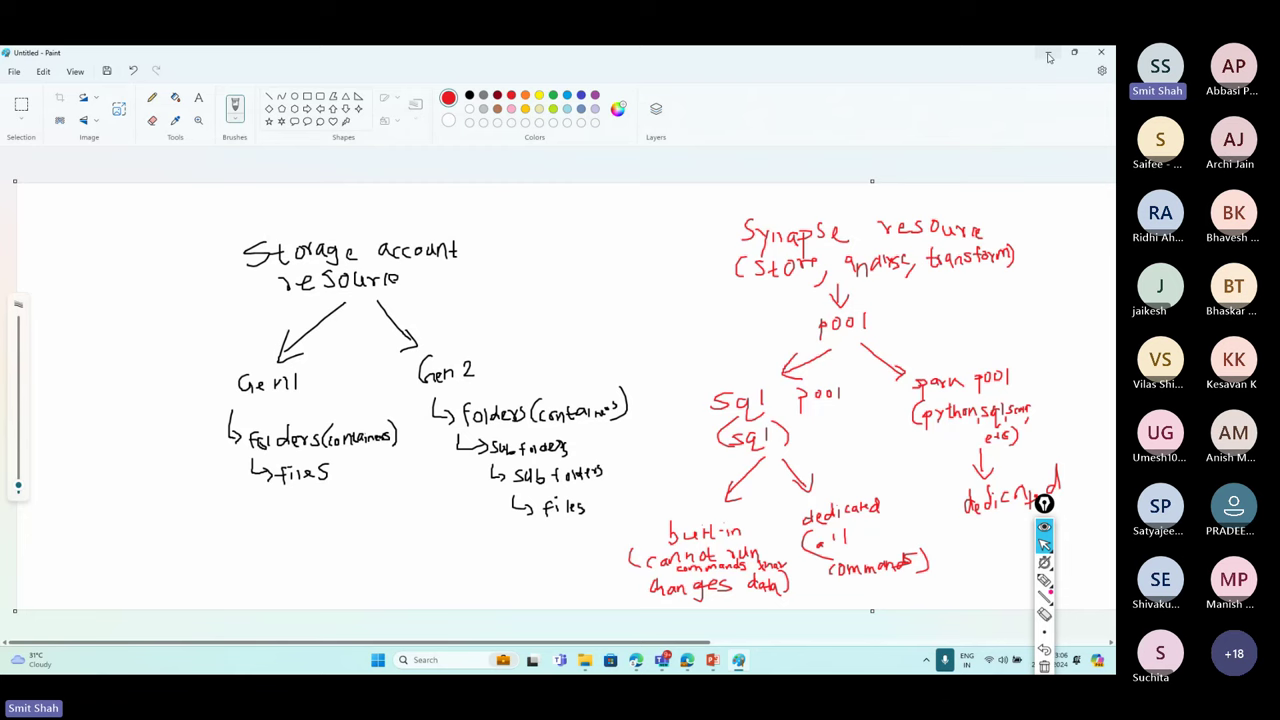
Minimize Paint, make a first attempt at 'Extract' on screen, then clear it and switch pens
{"action": "left_click", "coordinate": [1046, 52]}
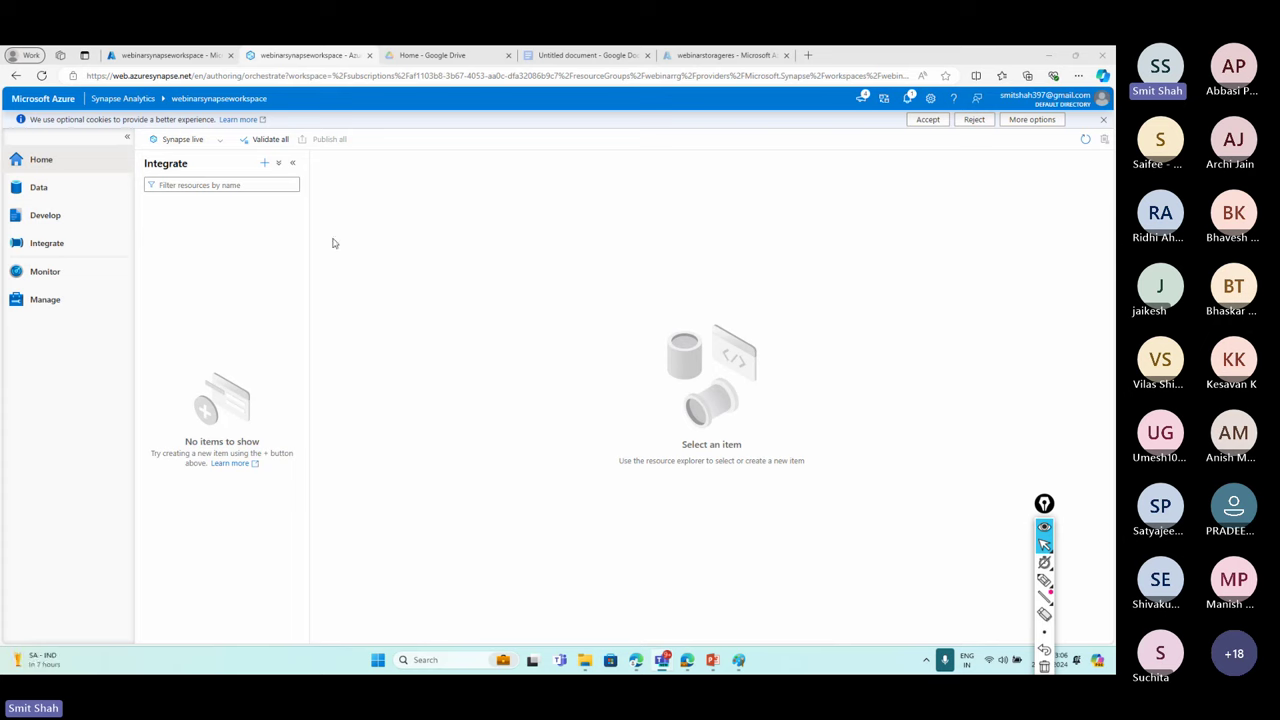
{"action": "left_click_drag", "start_coordinate": [435, 314], "coordinate": [433, 346]}
{"action": "mouse_move", "coordinate": [429, 318]}
{"action": "left_mouse_down"}
{"action": "mouse_move", "coordinate": [455, 317]}
{"action": "mouse_move", "coordinate": [456, 338]}
{"action": "left_mouse_up"}
{"action": "left_click_drag", "start_coordinate": [429, 348], "coordinate": [484, 356]}
{"action": "left_click_drag", "start_coordinate": [483, 343], "coordinate": [470, 360]}
{"action": "left_click", "coordinate": [1044, 666]}
{"action": "left_click", "coordinate": [1044, 580]}
Handwrite 'Extract (Github) → Transform' over the empty Integrate page
{"action": "left_click_drag", "start_coordinate": [426, 513], "coordinate": [438, 513]}
{"action": "mouse_move", "coordinate": [428, 518]}
{"action": "left_mouse_down"}
{"action": "mouse_move", "coordinate": [428, 531]}
{"action": "mouse_move", "coordinate": [477, 531]}
{"action": "mouse_move", "coordinate": [535, 510]}
{"action": "left_mouse_up"}
{"action": "mouse_move", "coordinate": [445, 538]}
{"action": "left_mouse_down"}
{"action": "mouse_move", "coordinate": [443, 572]}
{"action": "mouse_move", "coordinate": [537, 547]}
{"action": "mouse_move", "coordinate": [546, 560]}
{"action": "left_mouse_up"}
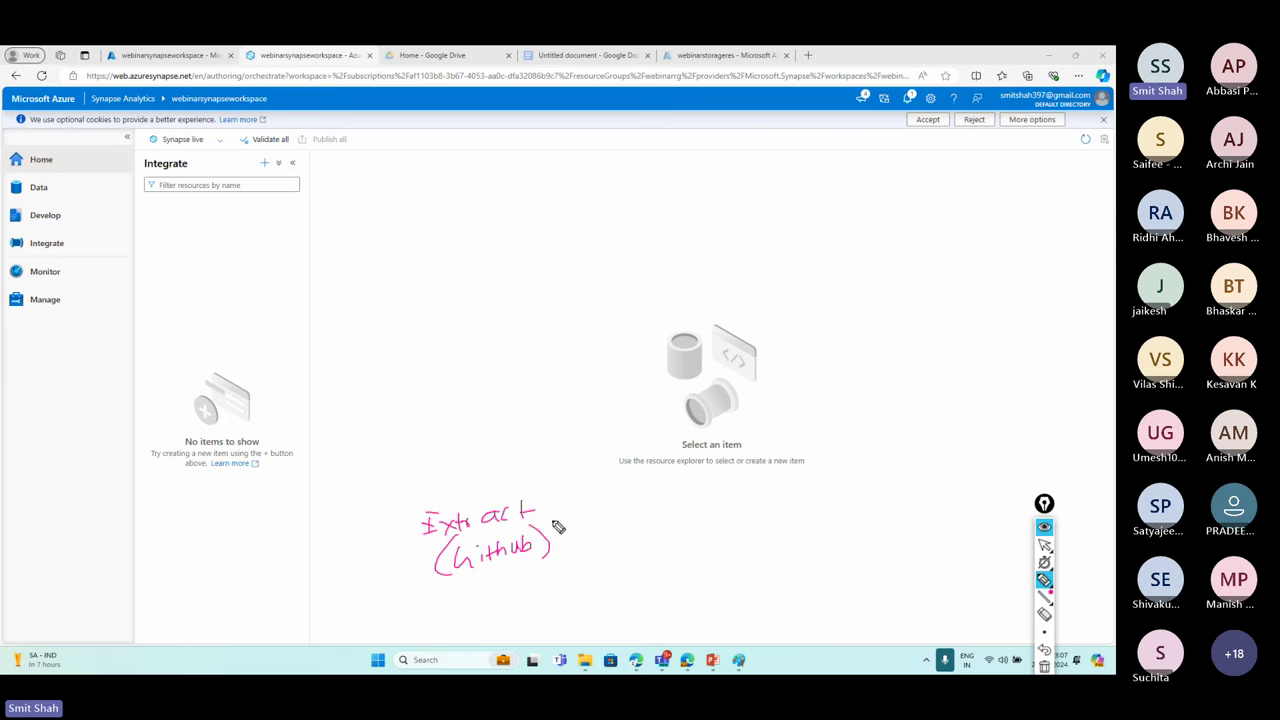
{"action": "left_click_drag", "start_coordinate": [565, 503], "coordinate": [640, 506]}
{"action": "mouse_move", "coordinate": [606, 494]}
{"action": "left_mouse_down"}
{"action": "mouse_move", "coordinate": [622, 514]}
{"action": "mouse_move", "coordinate": [687, 480]}
{"action": "left_mouse_up"}
{"action": "left_click_drag", "start_coordinate": [671, 481], "coordinate": [714, 484]}
{"action": "left_click_drag", "start_coordinate": [720, 482], "coordinate": [717, 492]}
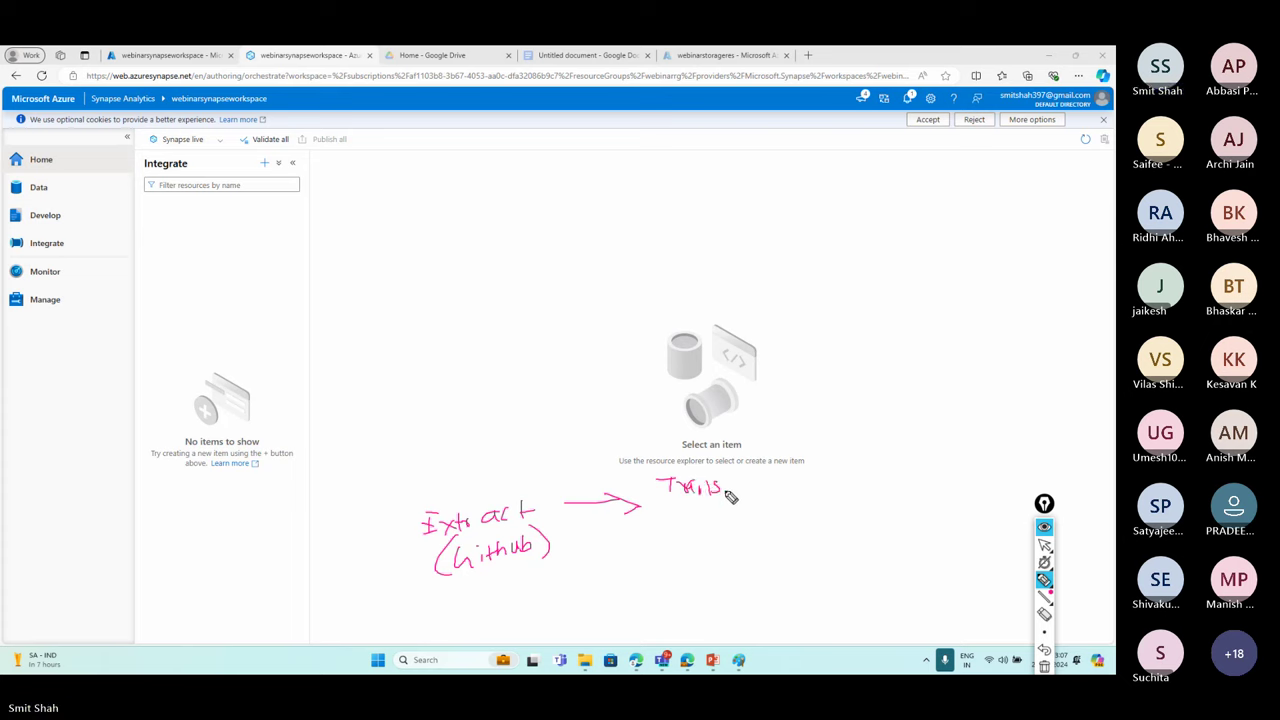
Add the arrow to 'Load (storage account)' and stop annotating
{"action": "left_click_drag", "start_coordinate": [736, 478], "coordinate": [755, 490]}
{"action": "left_click_drag", "start_coordinate": [758, 484], "coordinate": [775, 482]}
{"action": "left_click_drag", "start_coordinate": [796, 480], "coordinate": [832, 479]}
{"action": "left_click_drag", "start_coordinate": [822, 468], "coordinate": [822, 490]}
{"action": "mouse_move", "coordinate": [855, 458]}
{"action": "left_mouse_down"}
{"action": "mouse_move", "coordinate": [872, 476]}
{"action": "mouse_move", "coordinate": [876, 464]}
{"action": "left_mouse_up"}
{"action": "mouse_move", "coordinate": [895, 462]}
{"action": "left_mouse_down"}
{"action": "mouse_move", "coordinate": [898, 474]}
{"action": "mouse_move", "coordinate": [917, 470]}
{"action": "left_mouse_up"}
{"action": "mouse_move", "coordinate": [866, 491]}
{"action": "left_mouse_down"}
{"action": "mouse_move", "coordinate": [876, 524]}
{"action": "mouse_move", "coordinate": [942, 506]}
{"action": "left_mouse_up"}
{"action": "left_click_drag", "start_coordinate": [985, 488], "coordinate": [1054, 484]}
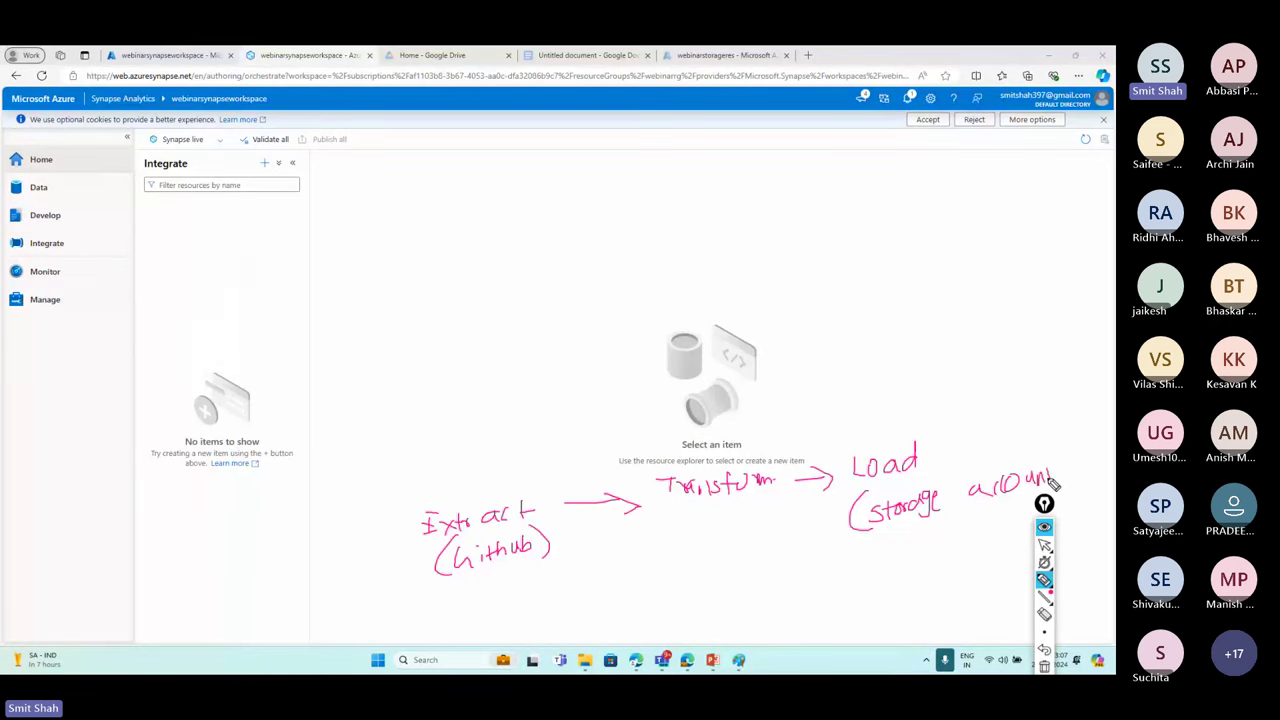
{"action": "left_click", "coordinate": [1044, 544]}
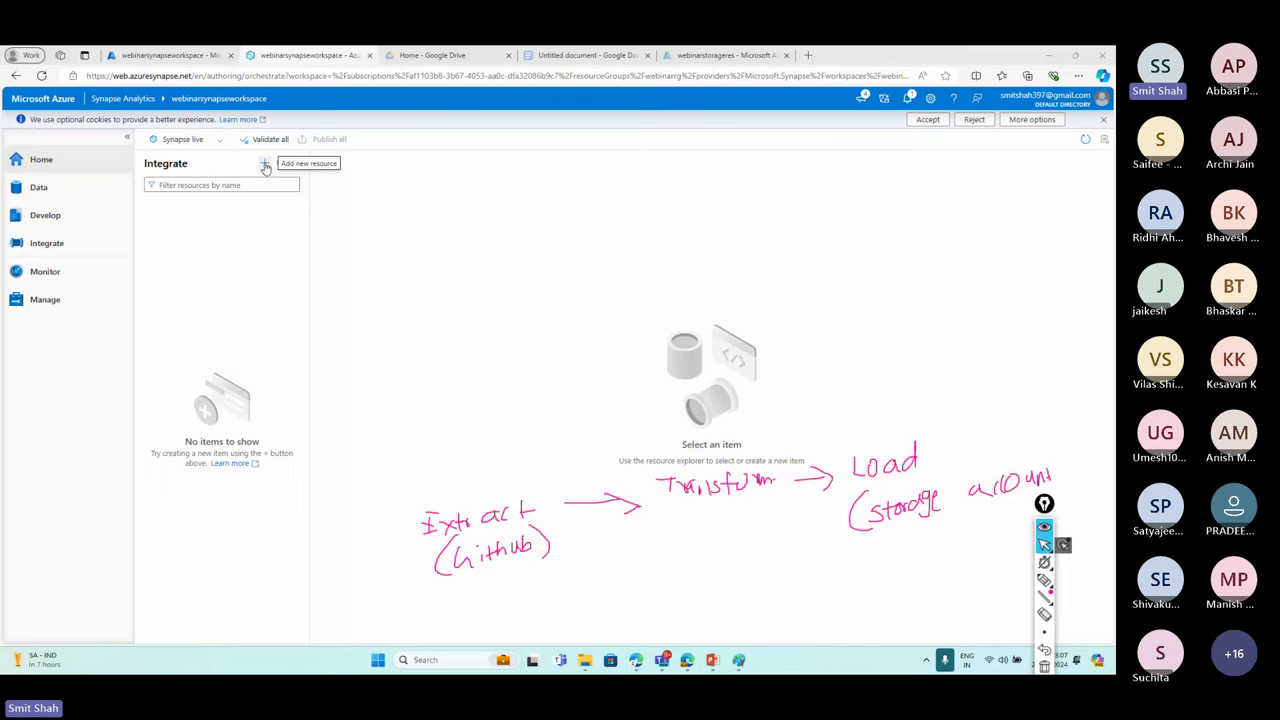
Create a new pipeline, Pipeline 1, and collapse the resources pane
{"action": "left_click", "coordinate": [265, 167]}
{"action": "left_click", "coordinate": [295, 185]}
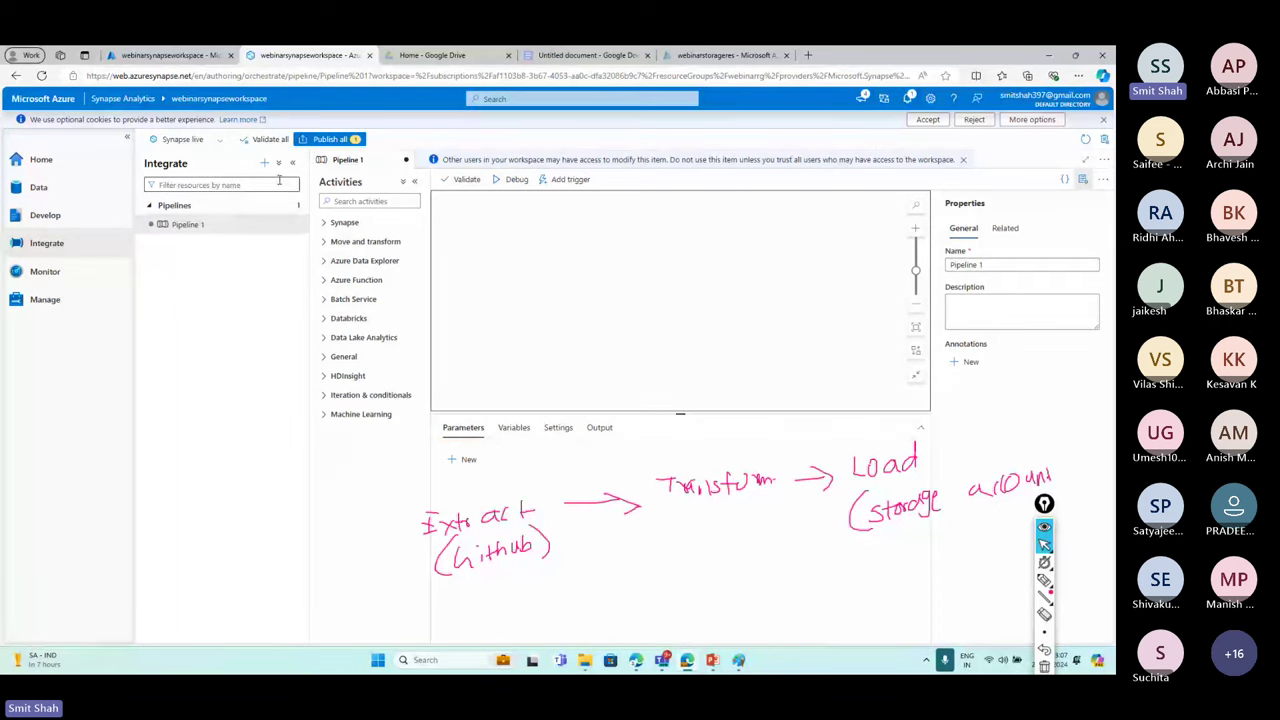
{"action": "left_click", "coordinate": [292, 162]}
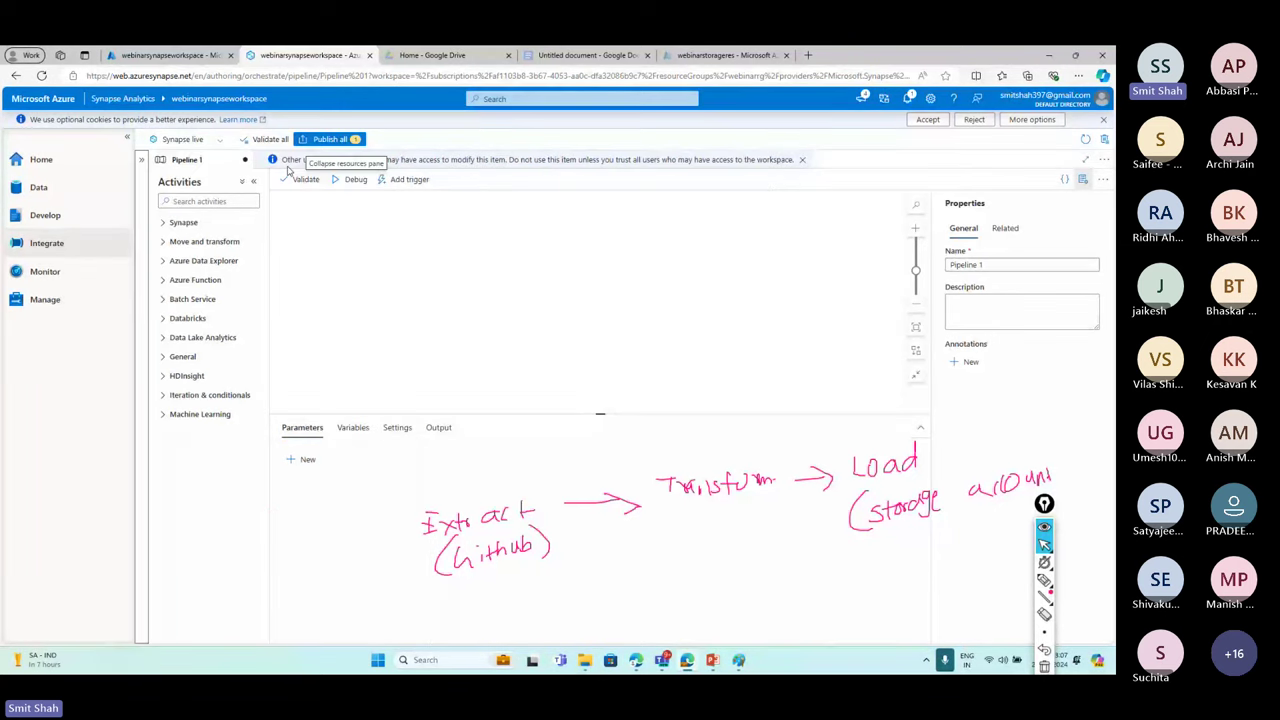
{"action": "left_click", "coordinate": [164, 224]}
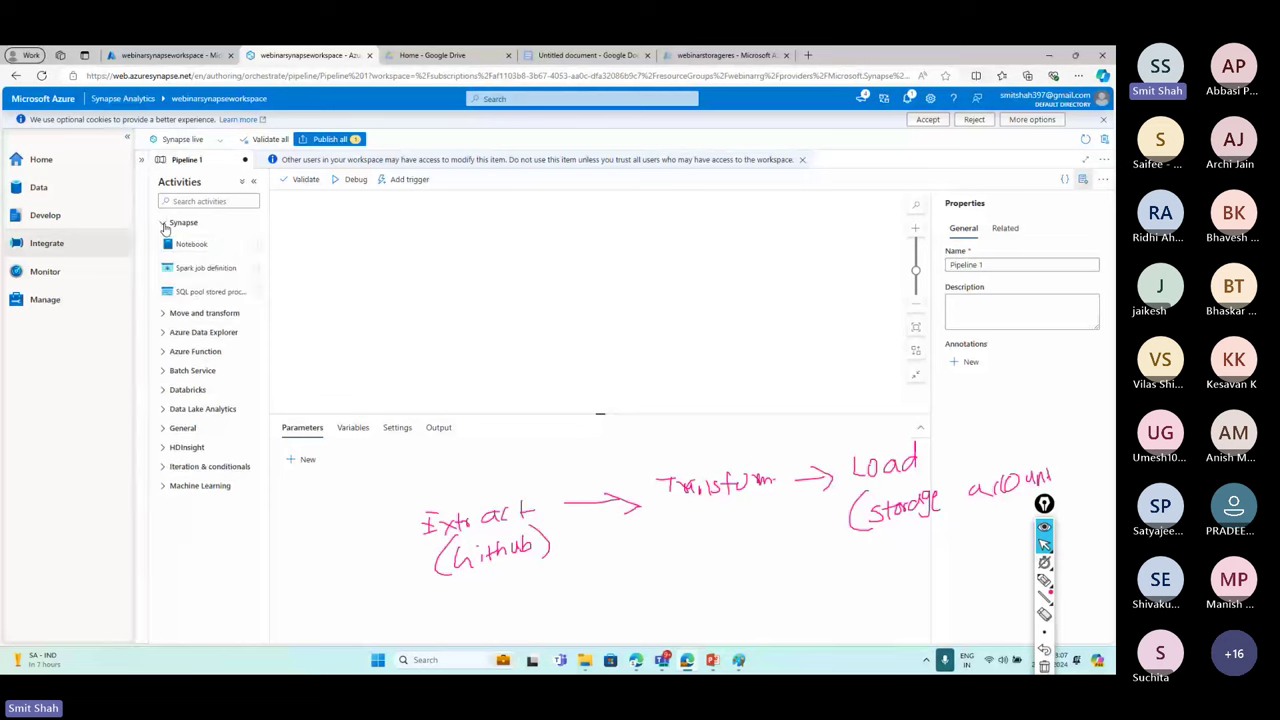
{"action": "left_click", "coordinate": [164, 226]}
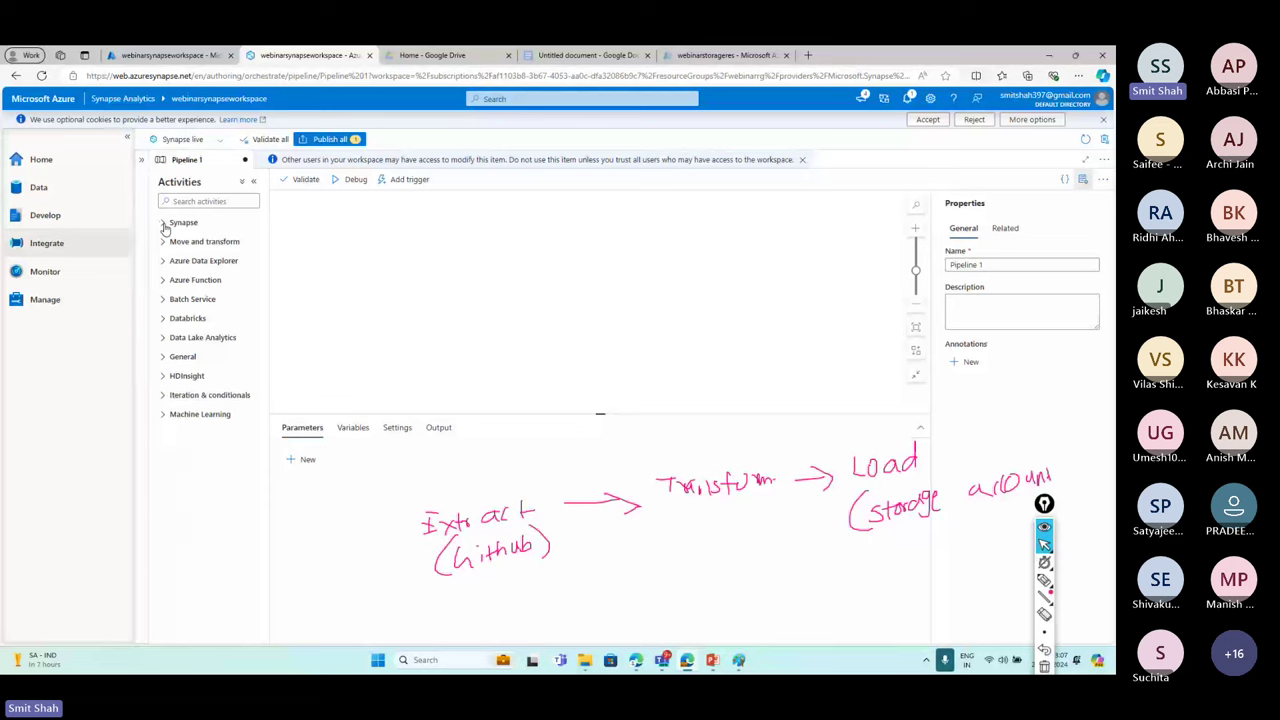
Annotate the activities: circle the ETL sketch, label Copy data 'EL' and Data flow 'EL, ETL'
{"action": "left_click", "coordinate": [1044, 580]}
{"action": "mouse_move", "coordinate": [1004, 425]}
{"action": "left_mouse_down"}
{"action": "mouse_move", "coordinate": [910, 412]}
{"action": "mouse_move", "coordinate": [1043, 457]}
{"action": "left_mouse_up"}
{"action": "left_click", "coordinate": [1044, 544]}
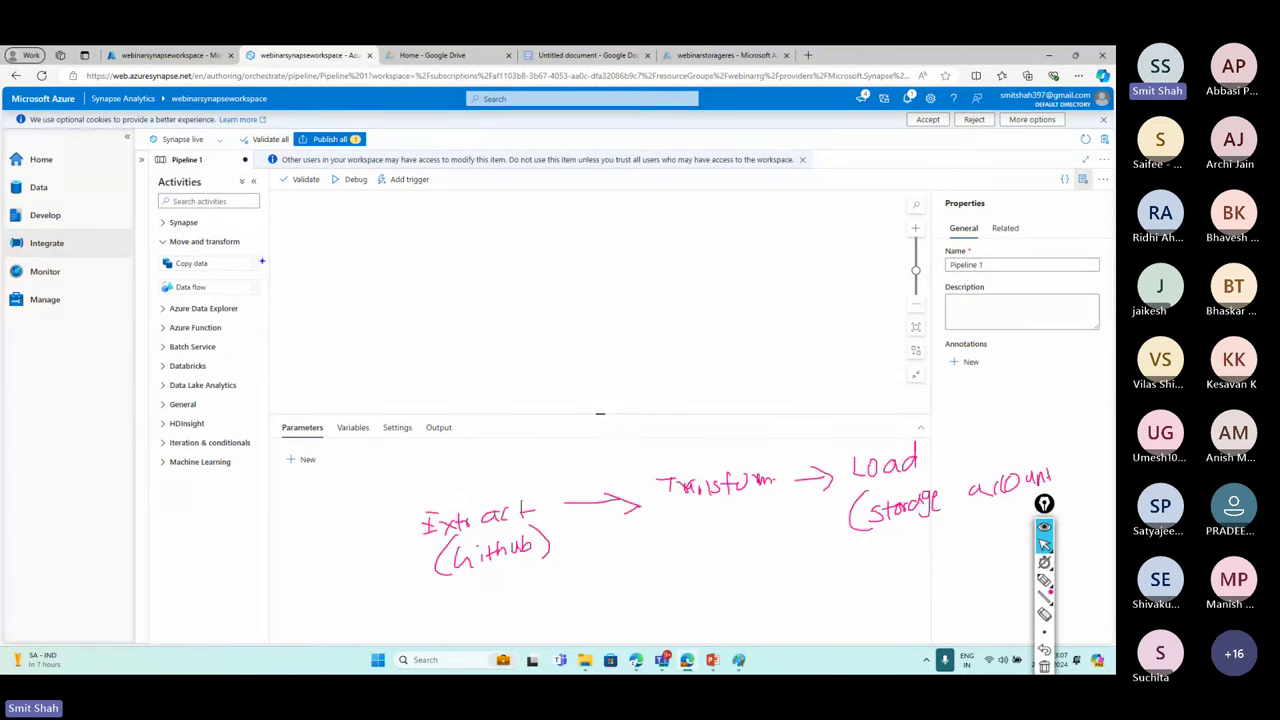
{"action": "mouse_move", "coordinate": [292, 264]}
{"action": "left_mouse_down"}
{"action": "mouse_move", "coordinate": [266, 264]}
{"action": "mouse_move", "coordinate": [325, 272]}
{"action": "mouse_move", "coordinate": [260, 292]}
{"action": "left_mouse_up"}
{"action": "left_click_drag", "start_coordinate": [303, 290], "coordinate": [310, 299]}
{"action": "left_click_drag", "start_coordinate": [299, 310], "coordinate": [328, 306]}
{"action": "mouse_move", "coordinate": [340, 308]}
{"action": "left_mouse_down"}
{"action": "mouse_move", "coordinate": [336, 318]}
{"action": "mouse_move", "coordinate": [356, 308]}
{"action": "left_mouse_up"}
{"action": "left_click_drag", "start_coordinate": [355, 287], "coordinate": [379, 307]}
{"action": "left_click_drag", "start_coordinate": [373, 291], "coordinate": [412, 304]}
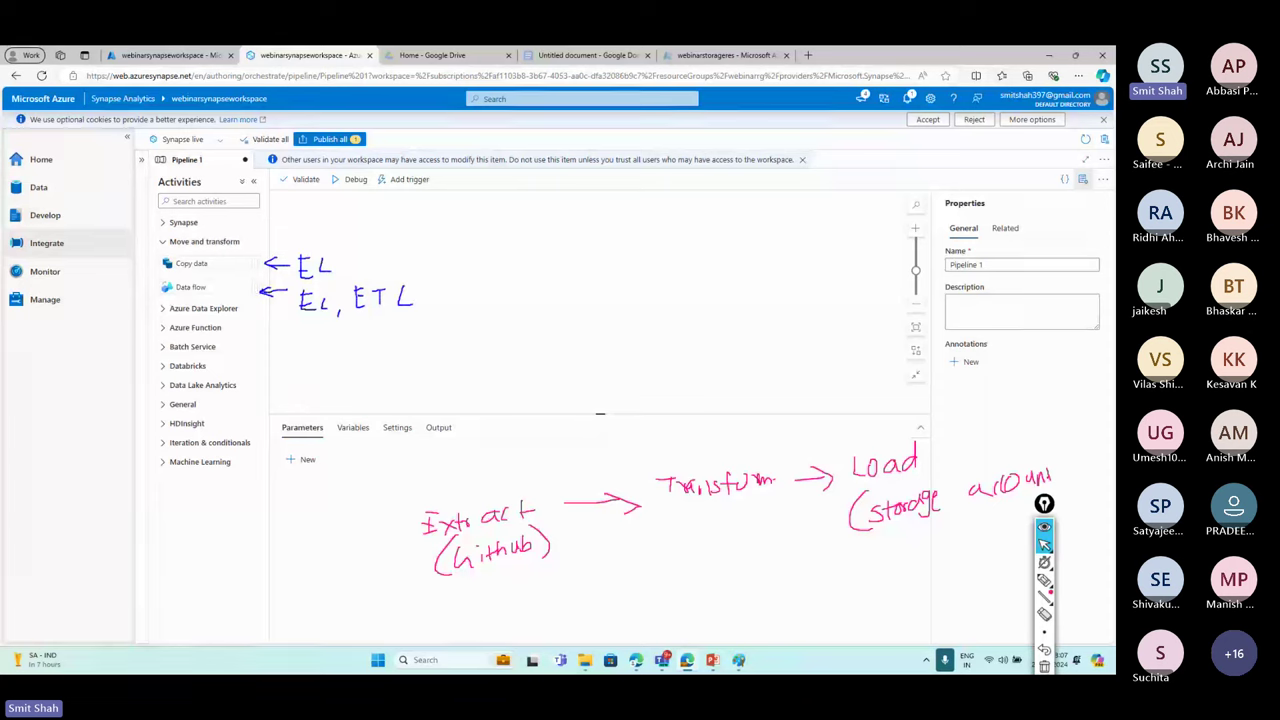
{"action": "left_click_drag", "start_coordinate": [235, 280], "coordinate": [232, 283]}
{"action": "key", "text": "ctrl+z"}
Add a Copy data activity named CopyFromGithubToStorageAccount and view its Source settings
{"action": "left_click", "coordinate": [1044, 545]}
{"action": "left_click_drag", "start_coordinate": [196, 263], "coordinate": [569, 257]}
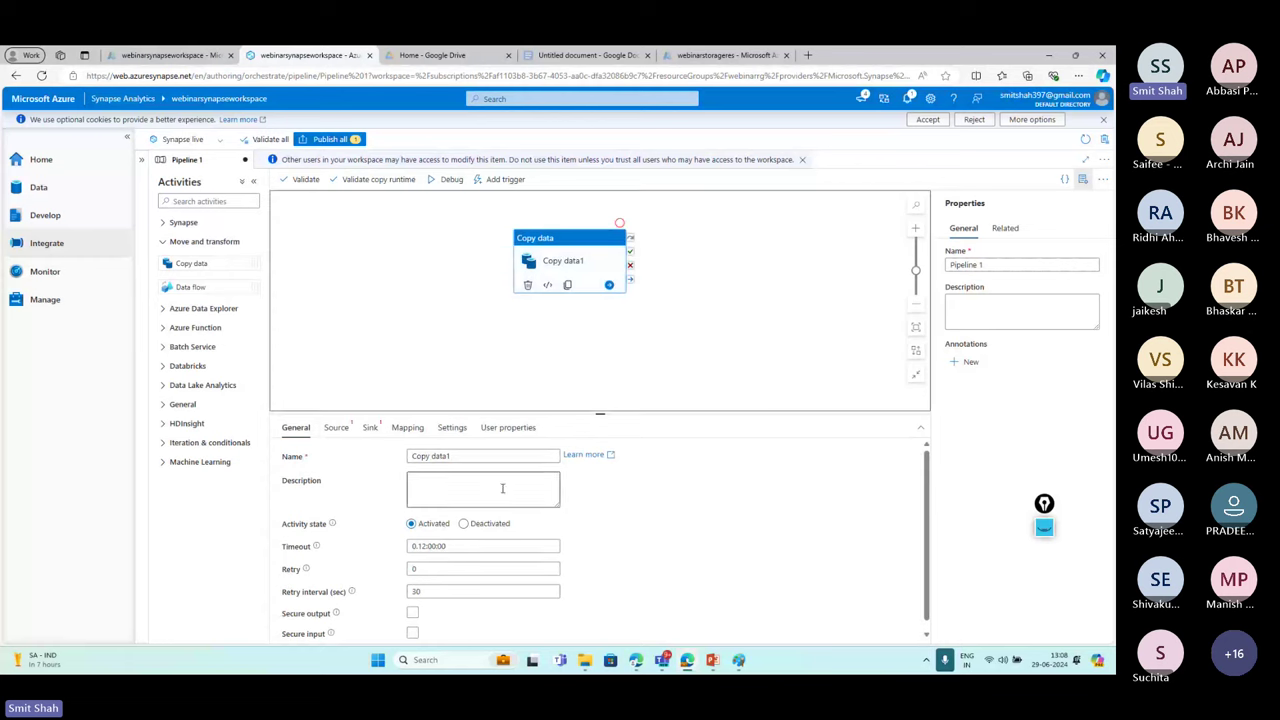
{"action": "left_click_drag", "start_coordinate": [452, 456], "coordinate": [383, 460]}
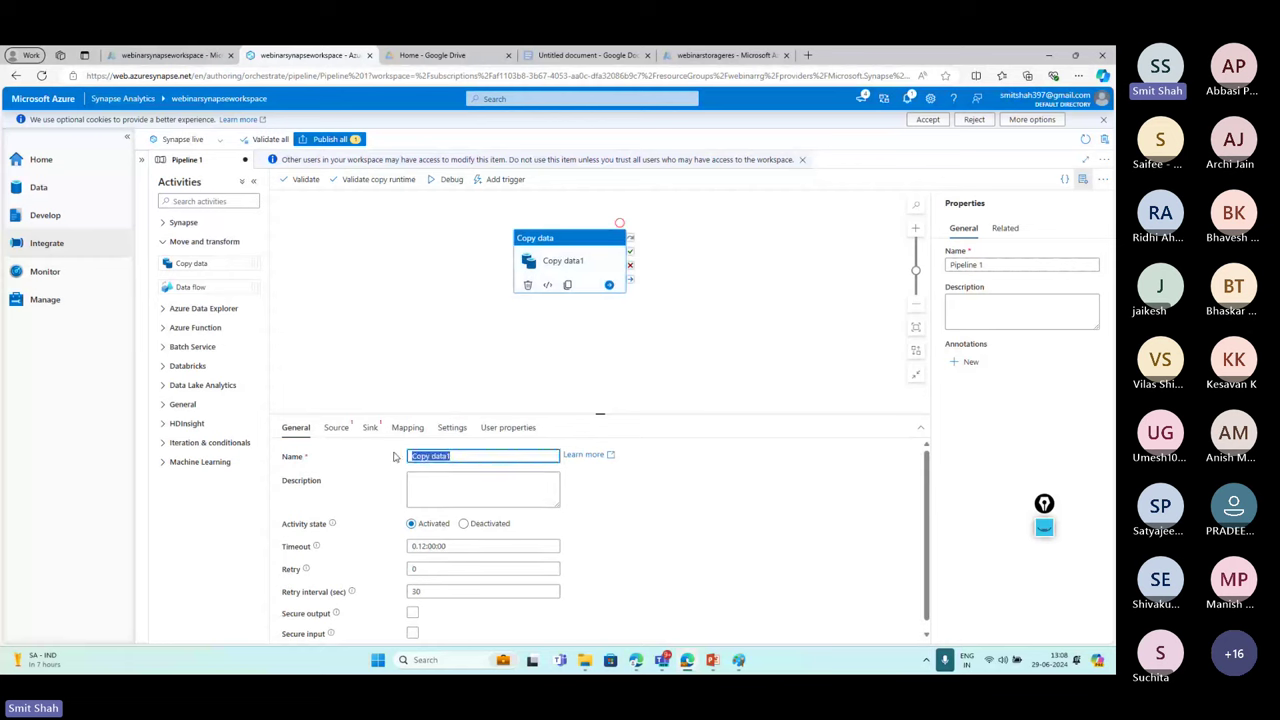
{"action": "type", "text": "Webinartest"}
{"action": "key", "text": "BackSpace"}
{"action": "key", "text": "BackSpace"}
{"action": "key", "text": "BackSpace"}
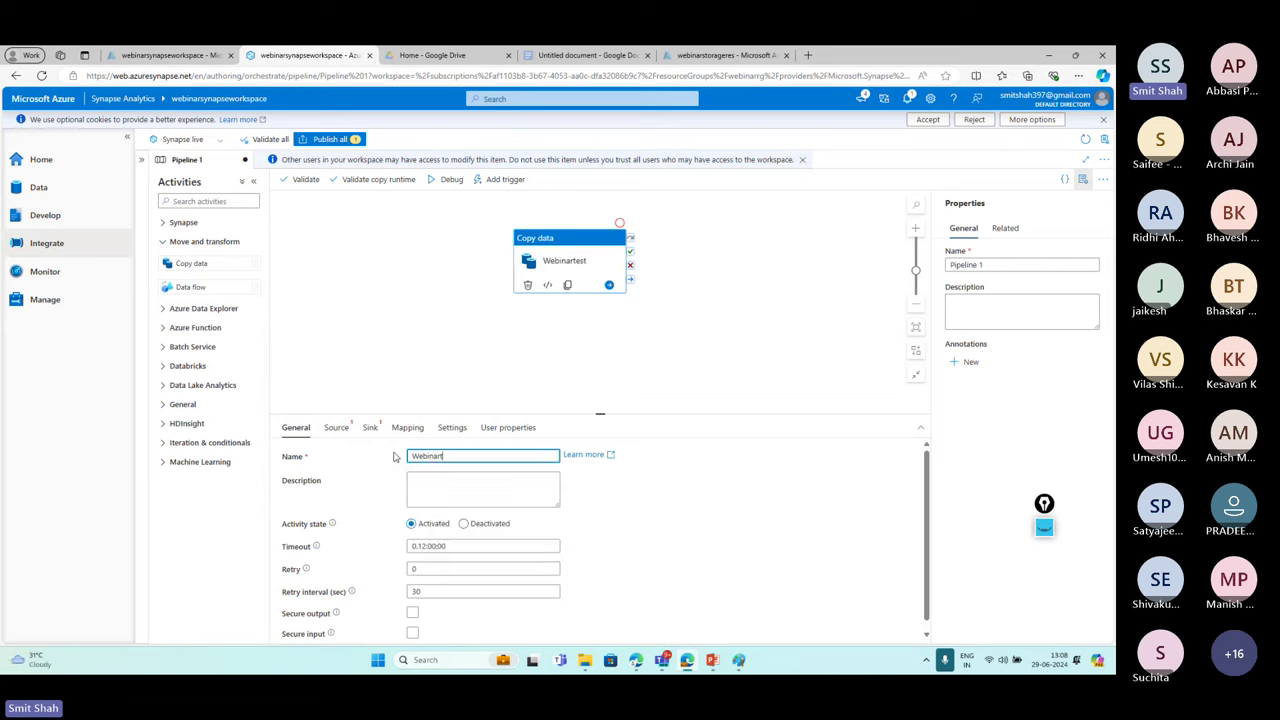
{"action": "key", "text": "BackSpace"}
{"action": "type", "text": "T"}
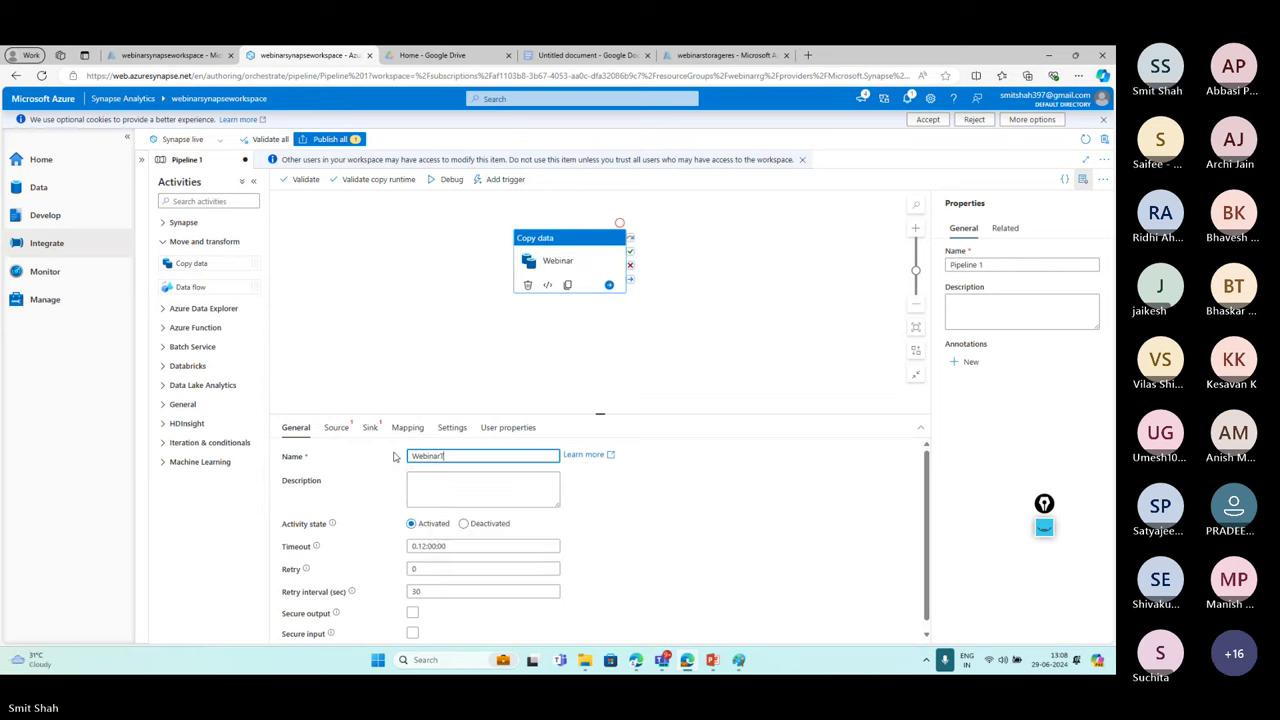
{"action": "key", "text": "BackSpace"}
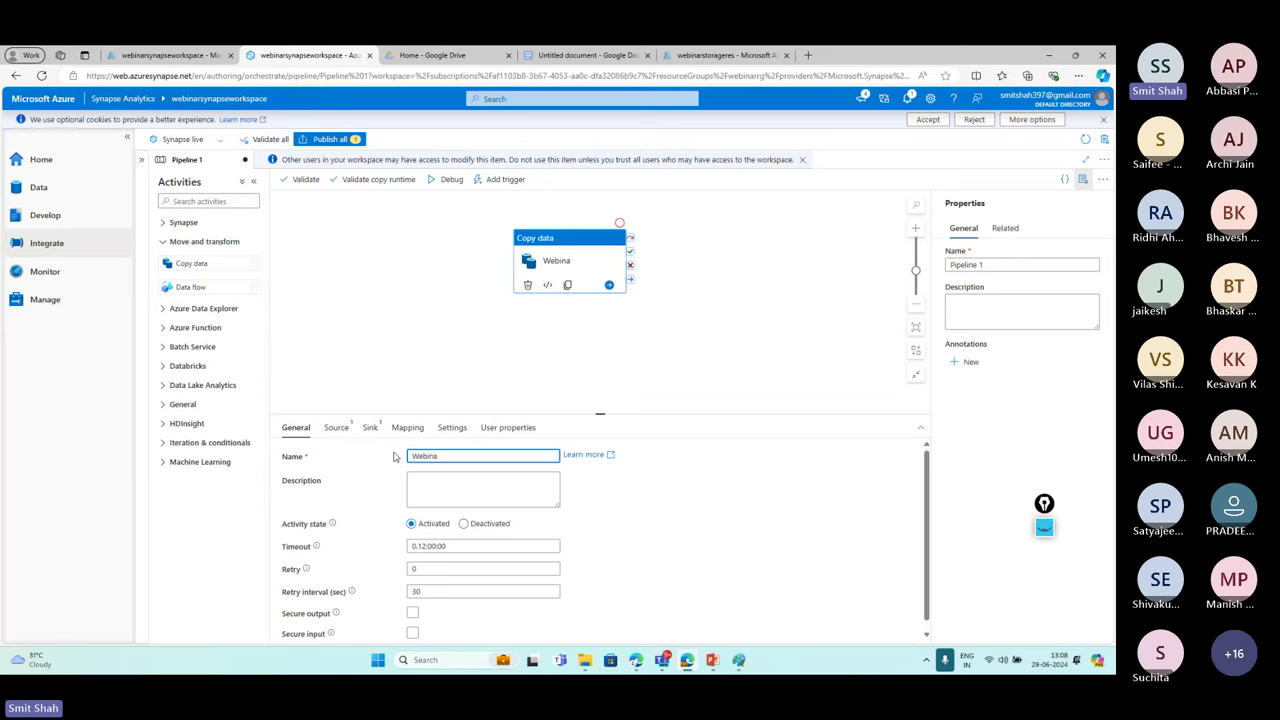
{"action": "key", "text": "BackSpace"}
{"action": "key", "text": "BackSpace"}
{"action": "key", "text": "BackSpace"}
{"action": "key", "text": "BackSpace"}
{"action": "key", "text": "BackSpace"}
{"action": "type", "text": "Co"}
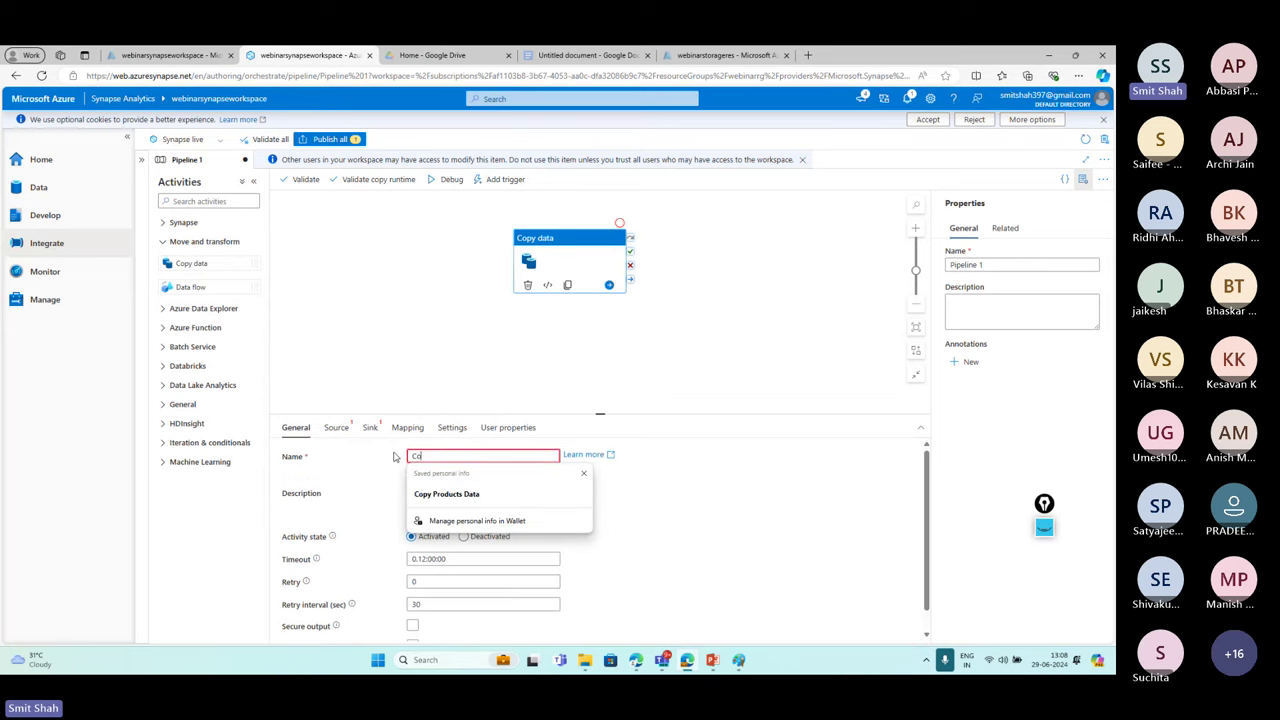
{"action": "type", "text": "py FromGith"}
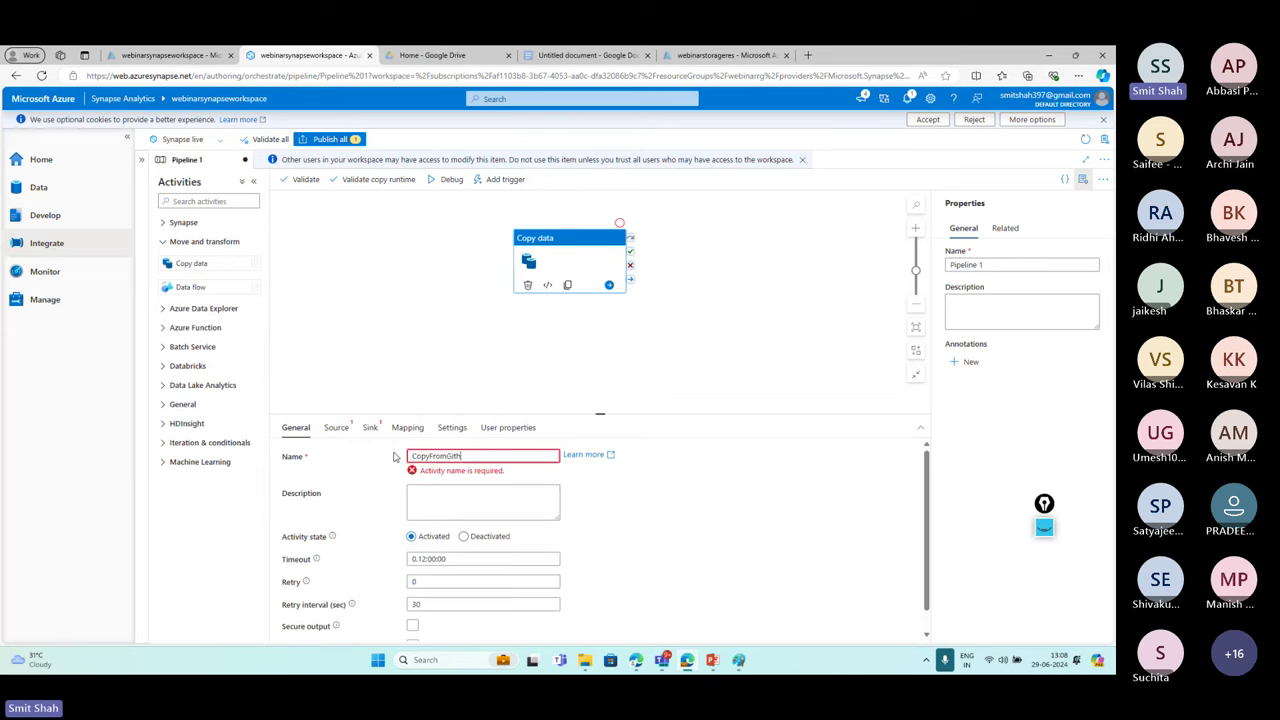
{"action": "type", "text": "ubToStorageA"}
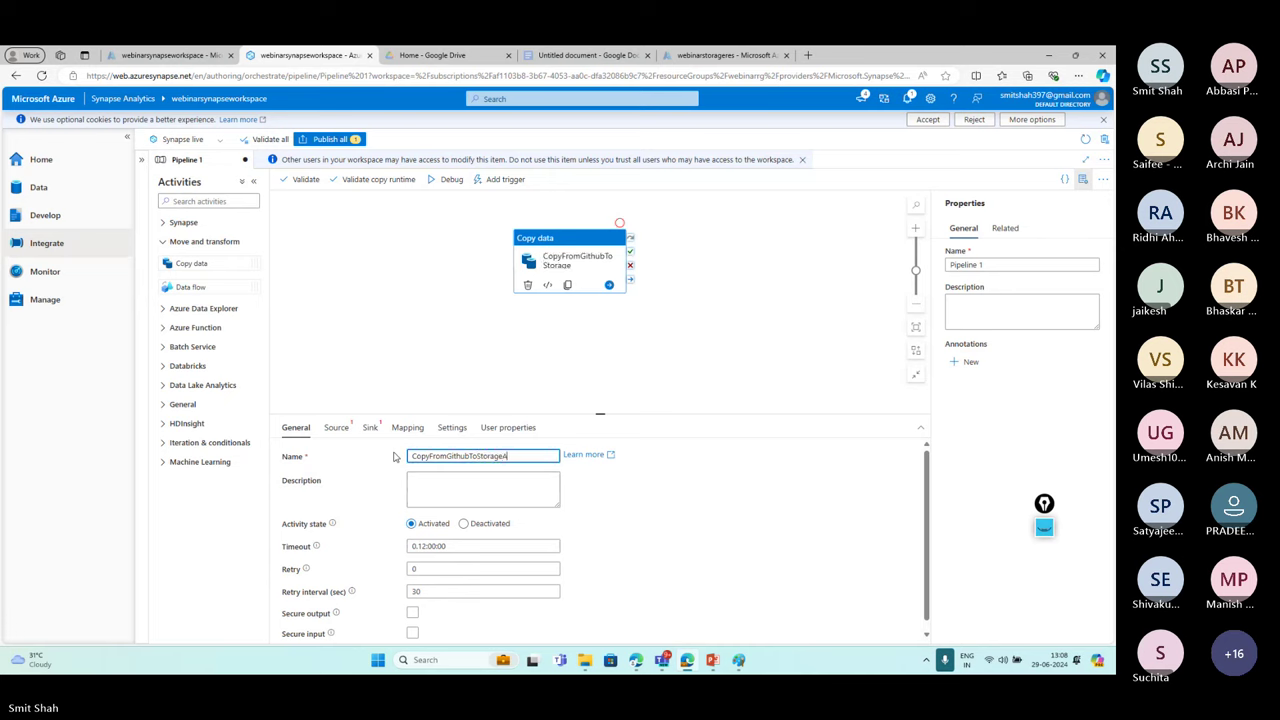
{"action": "type", "text": "ccount"}
{"action": "left_click", "coordinate": [334, 427]}
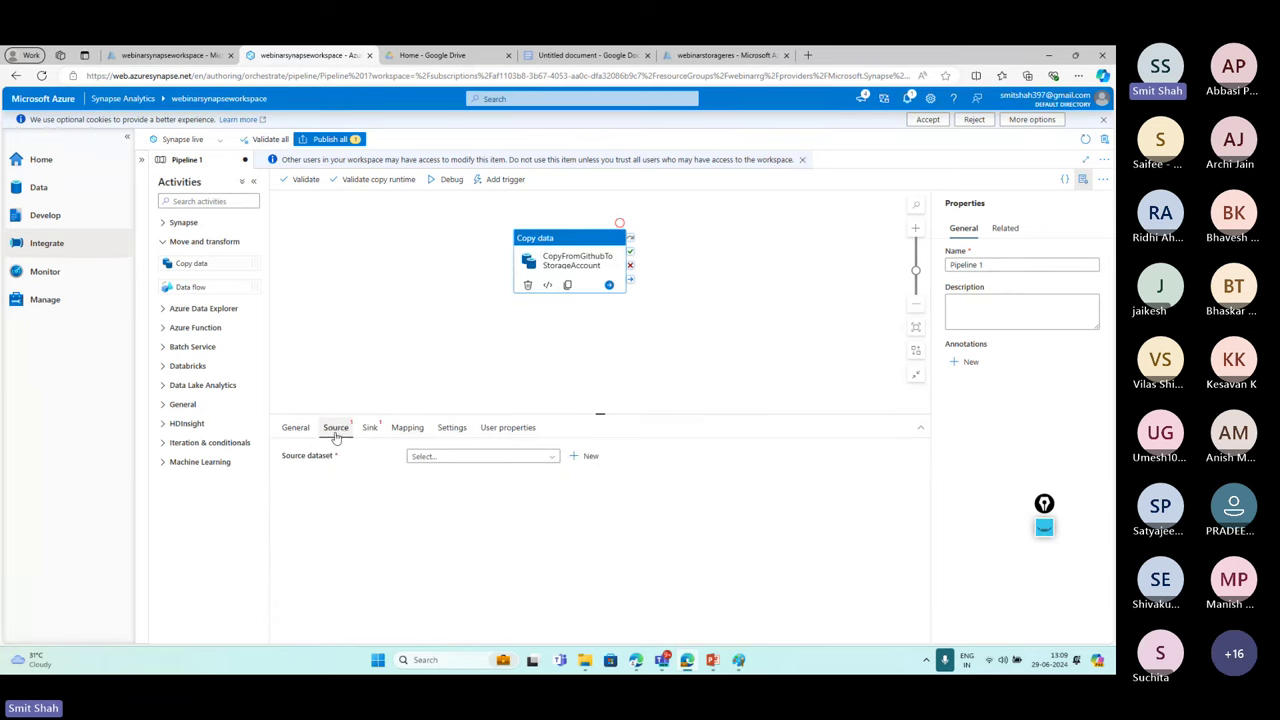
Find no existing source dataset, so start a new one filtered by 'http' and pick HTTP
{"action": "left_click", "coordinate": [492, 458]}
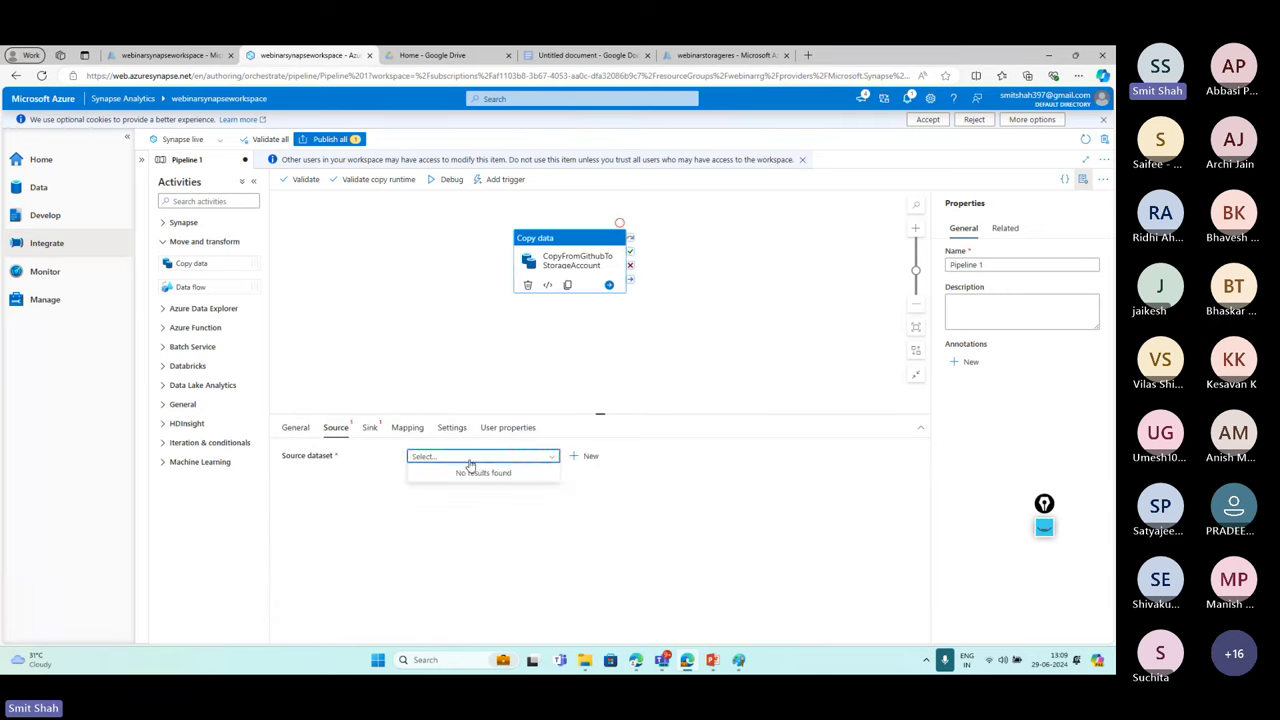
{"action": "left_click", "coordinate": [384, 516]}
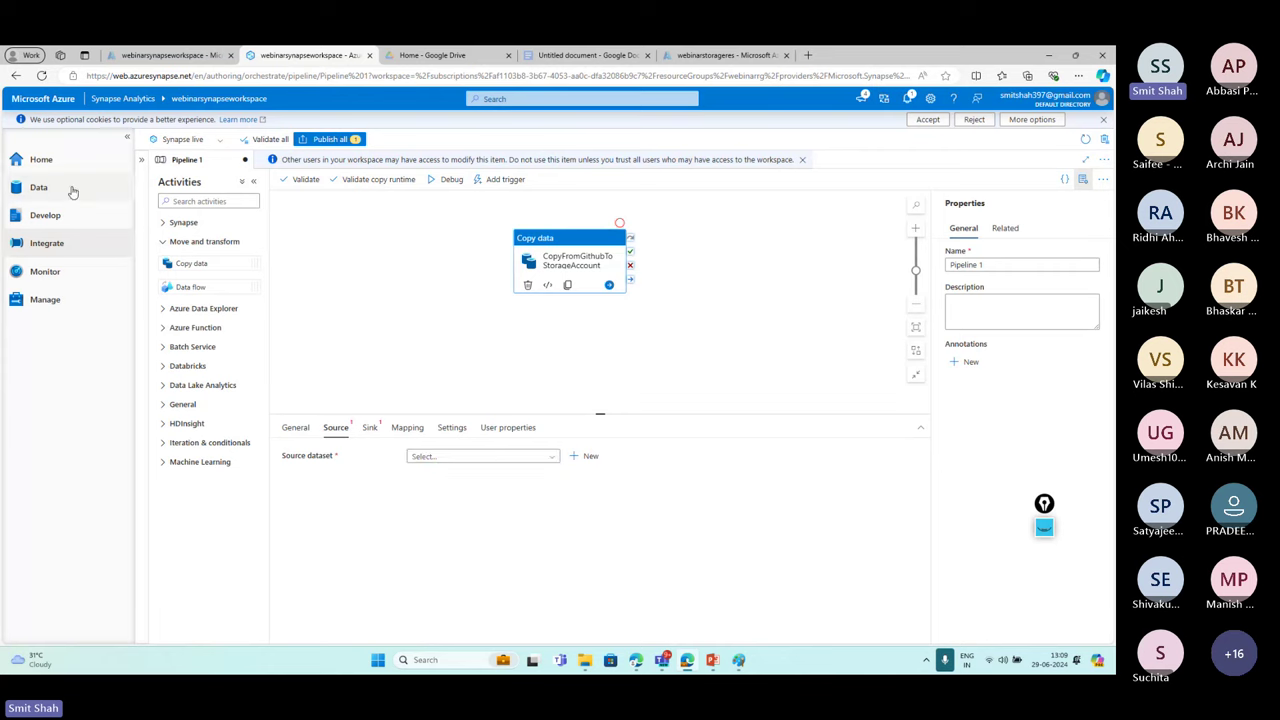
{"action": "left_click", "coordinate": [576, 460]}
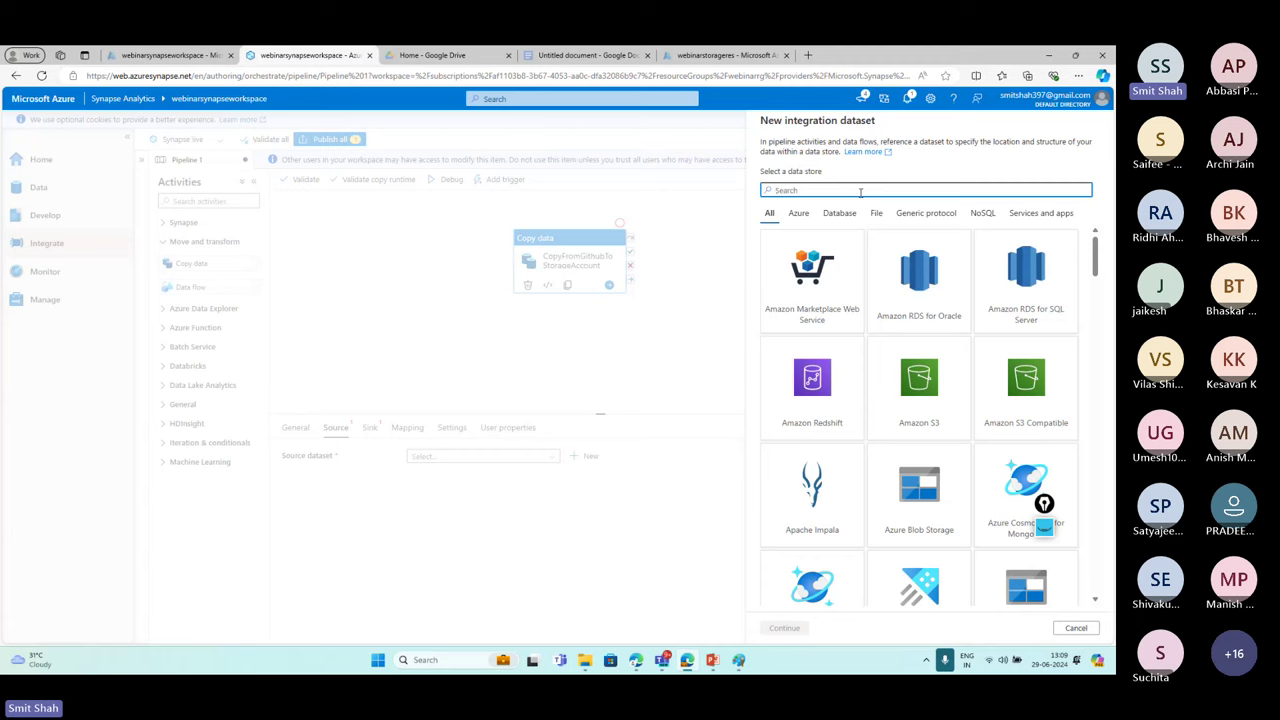
{"action": "type", "text": "http"}
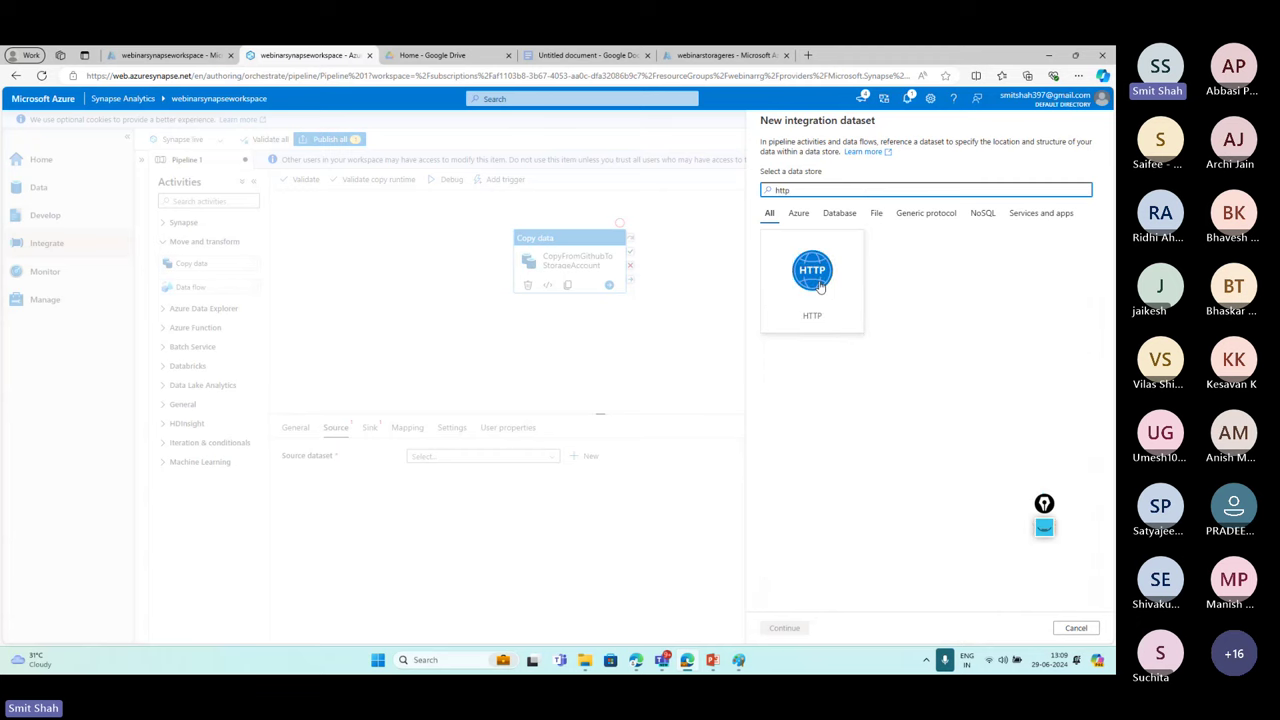
{"action": "left_click", "coordinate": [820, 287]}
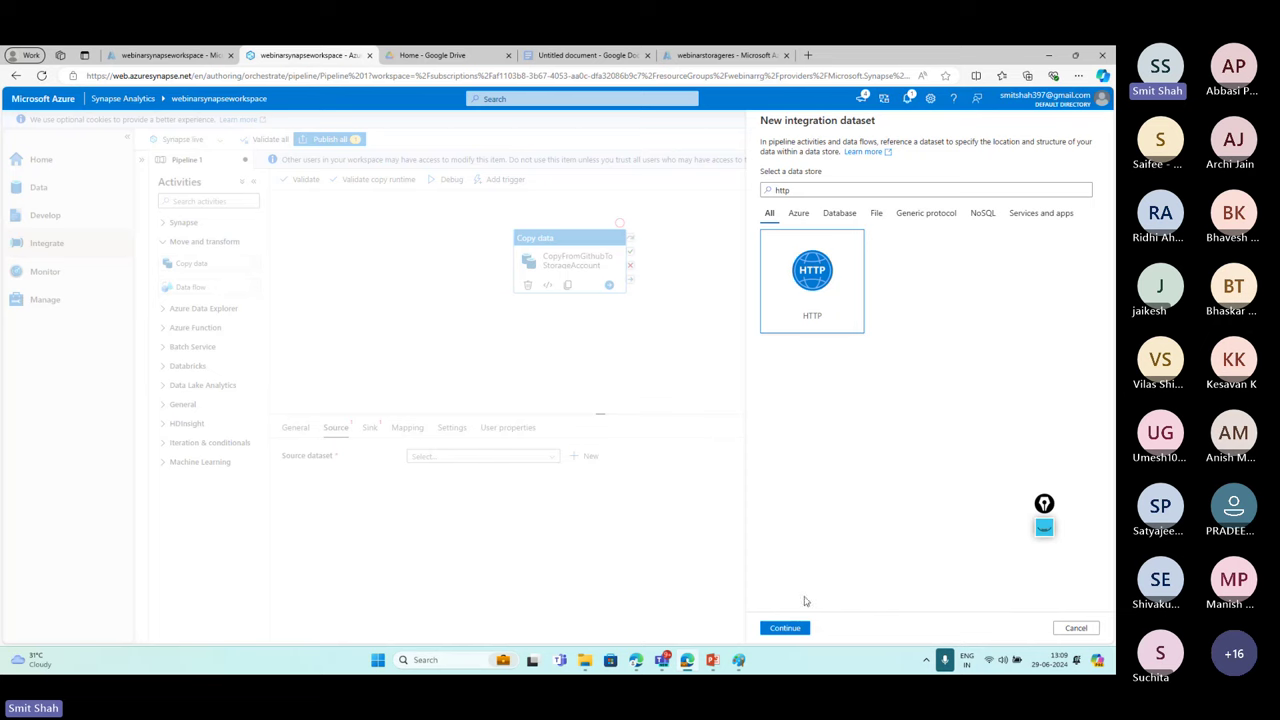
Give the HTTP dataset DelimitedText format and the name DataFromGithub, then open linked service options
{"action": "left_click", "coordinate": [785, 628]}
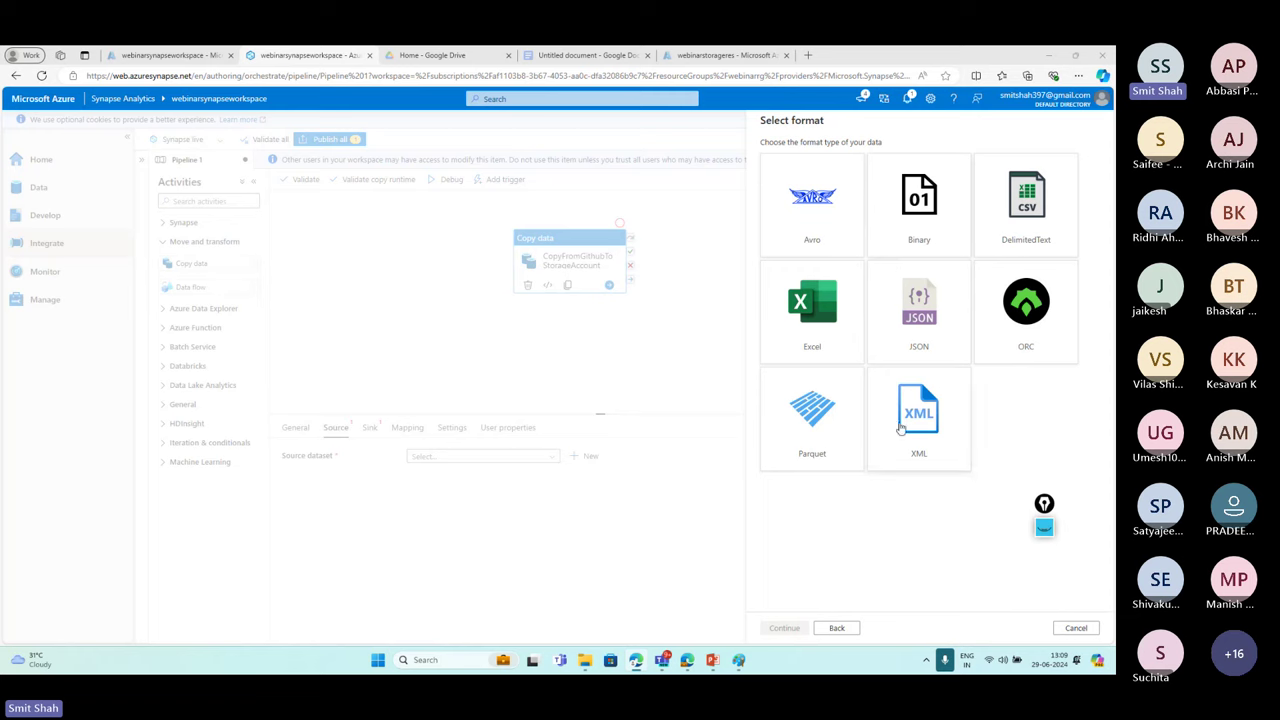
{"action": "left_click", "coordinate": [1028, 222]}
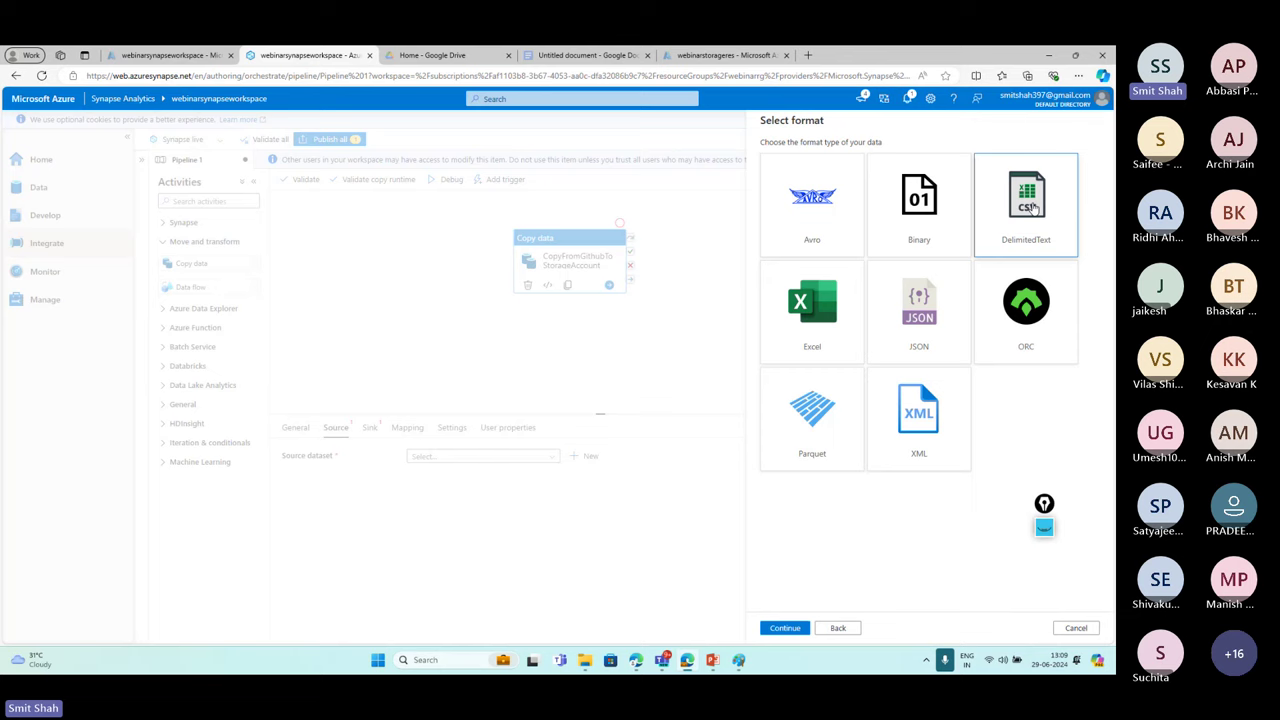
{"action": "left_click", "coordinate": [775, 630]}
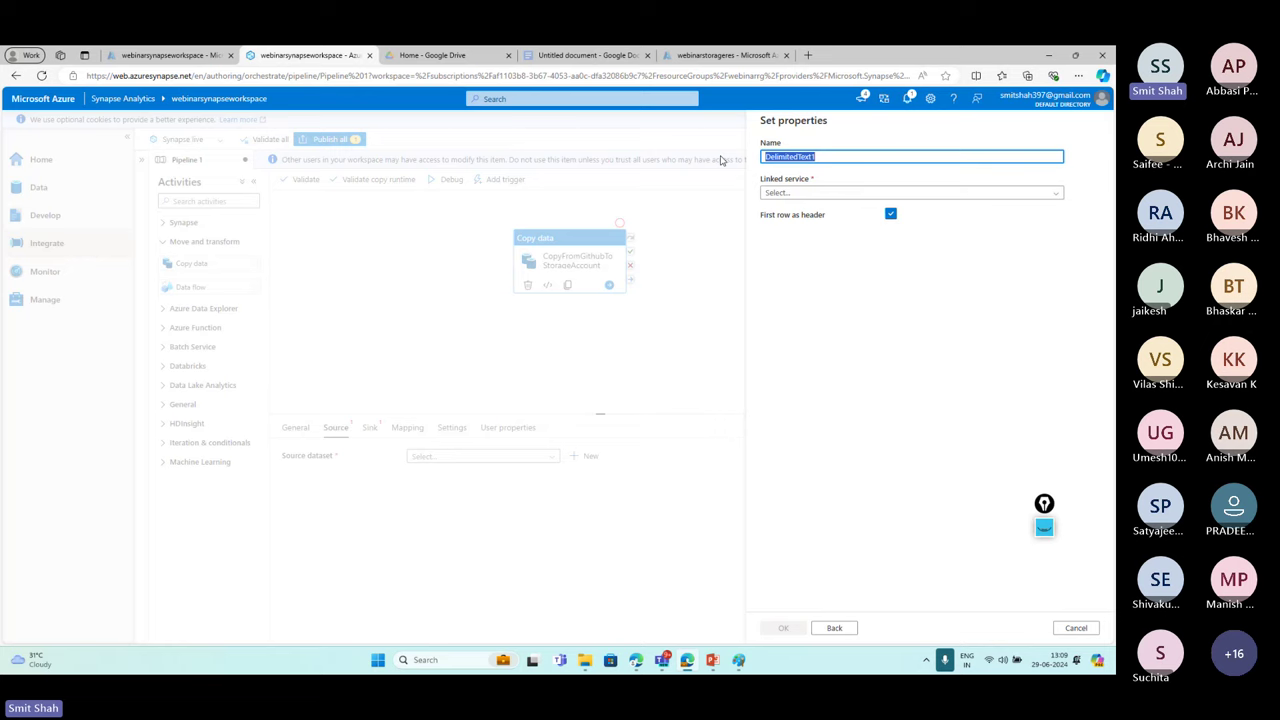
{"action": "type", "text": "DataFro"}
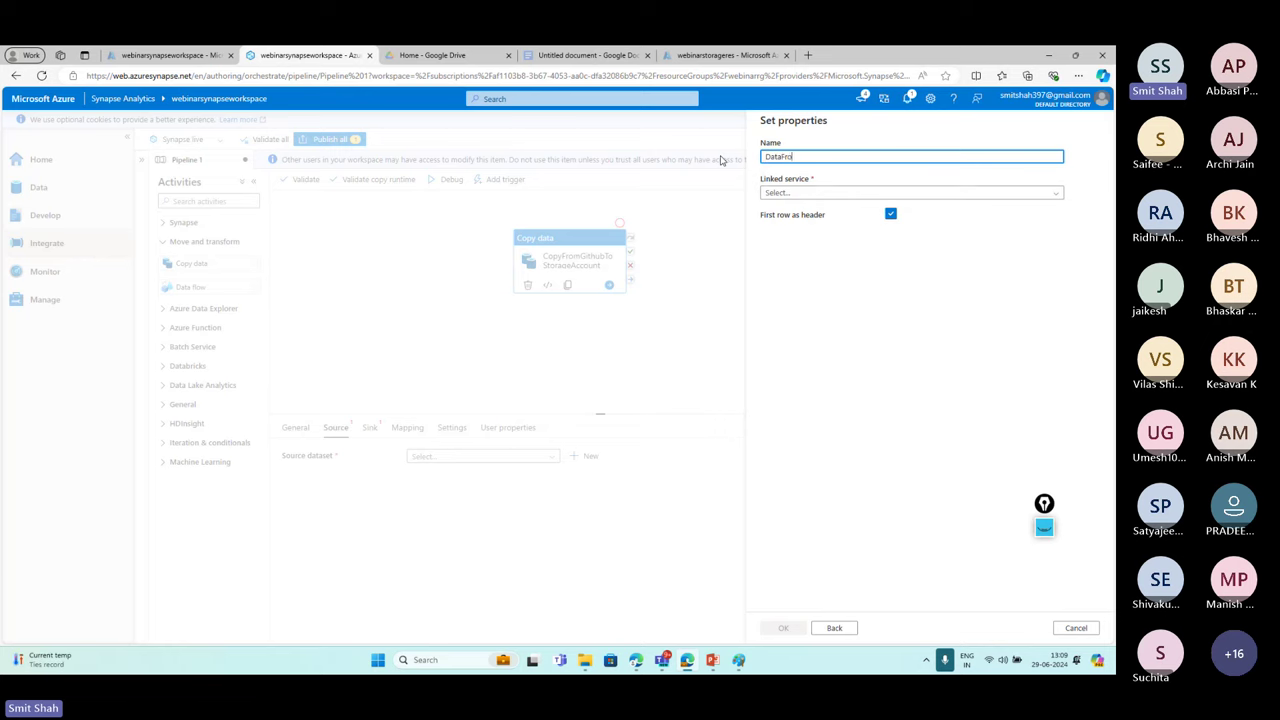
{"action": "type", "text": "mGithub"}
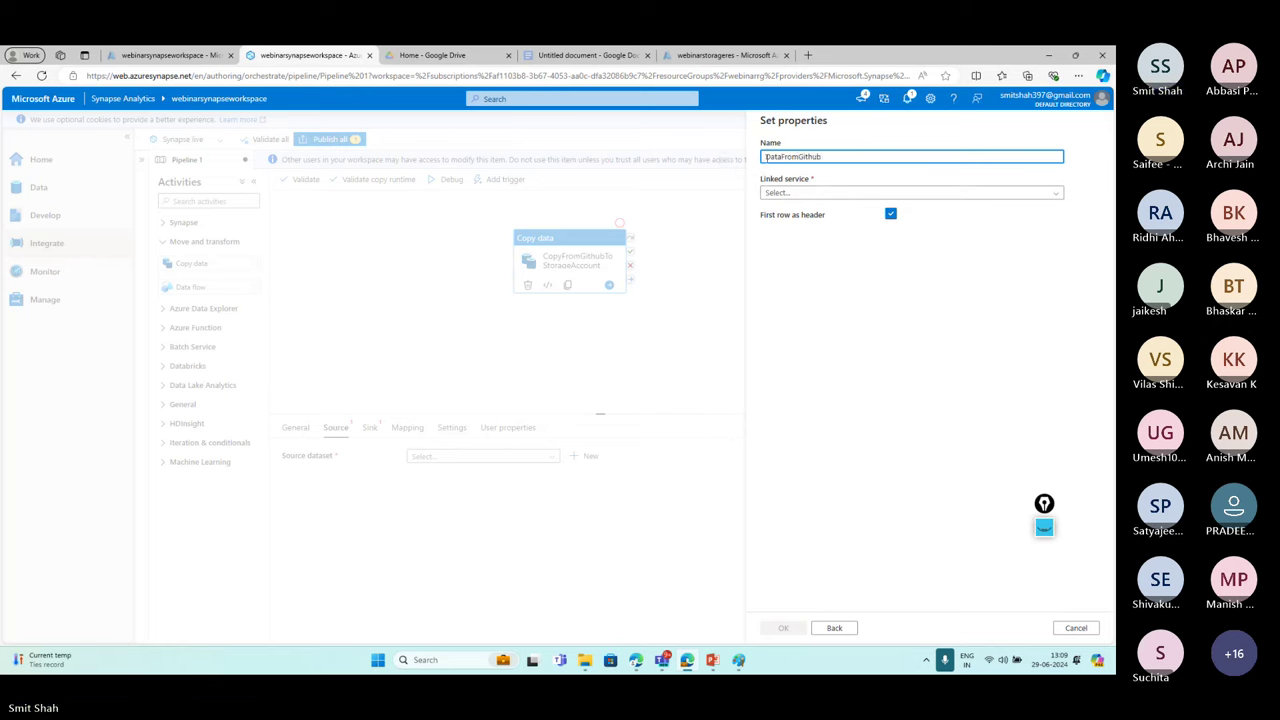
{"action": "left_click", "coordinate": [825, 195]}
Start a new linked service and rename HttpServer1 to LinkToGithub
{"action": "left_click", "coordinate": [788, 237]}
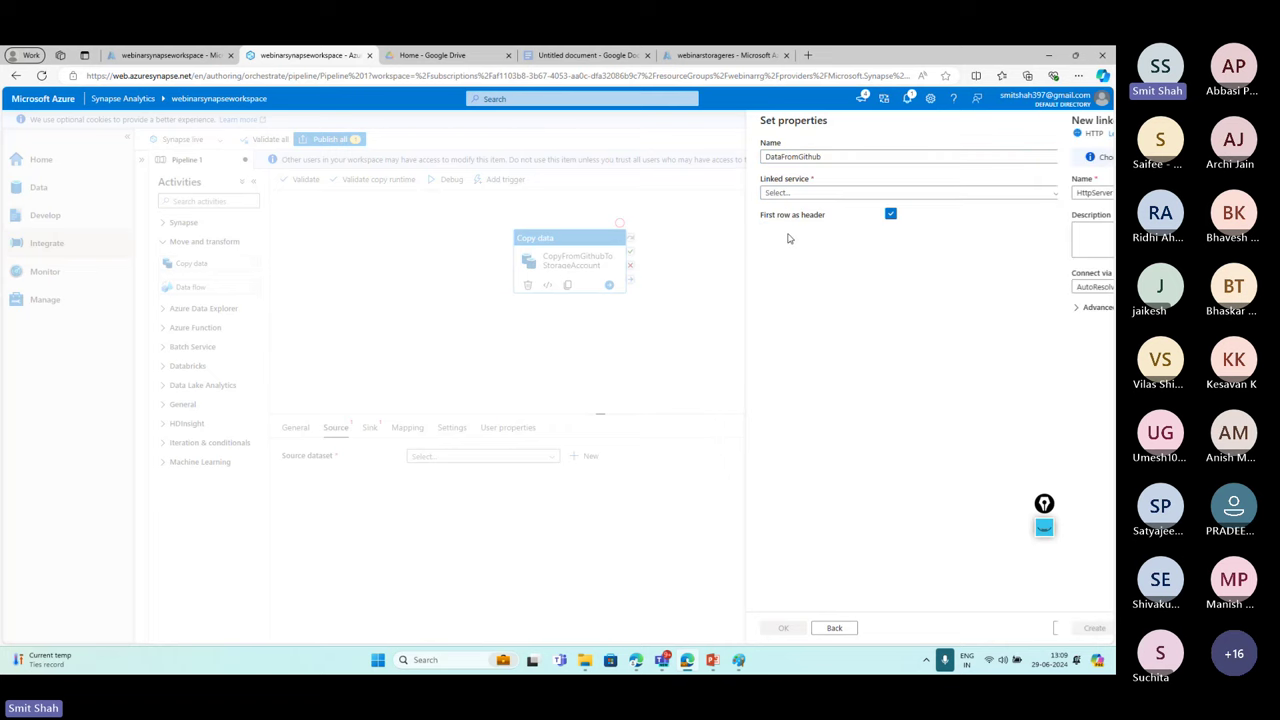
{"action": "left_click_drag", "start_coordinate": [812, 193], "coordinate": [757, 195]}
{"action": "key", "text": "BackSpace"}
{"action": "type", "text": "L"}
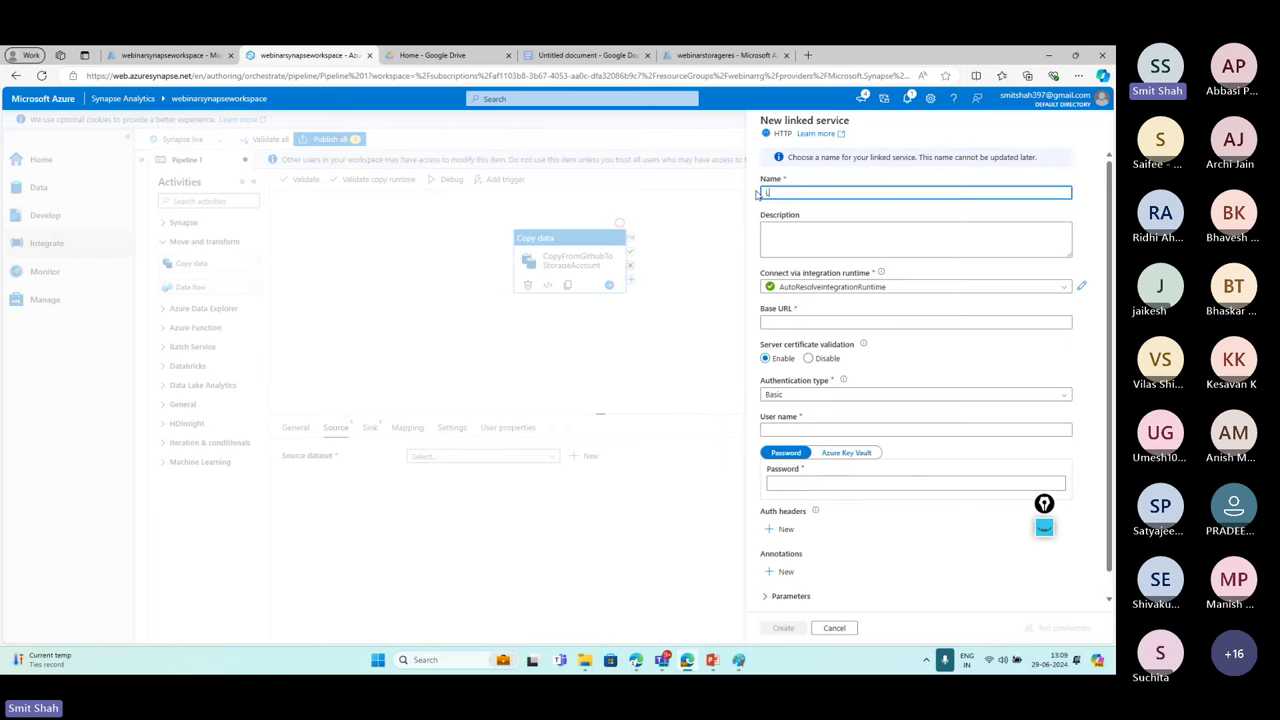
{"action": "type", "text": "inkTpg"}
{"action": "key", "text": "BackSpace"}
{"action": "key", "text": "BackSpace"}
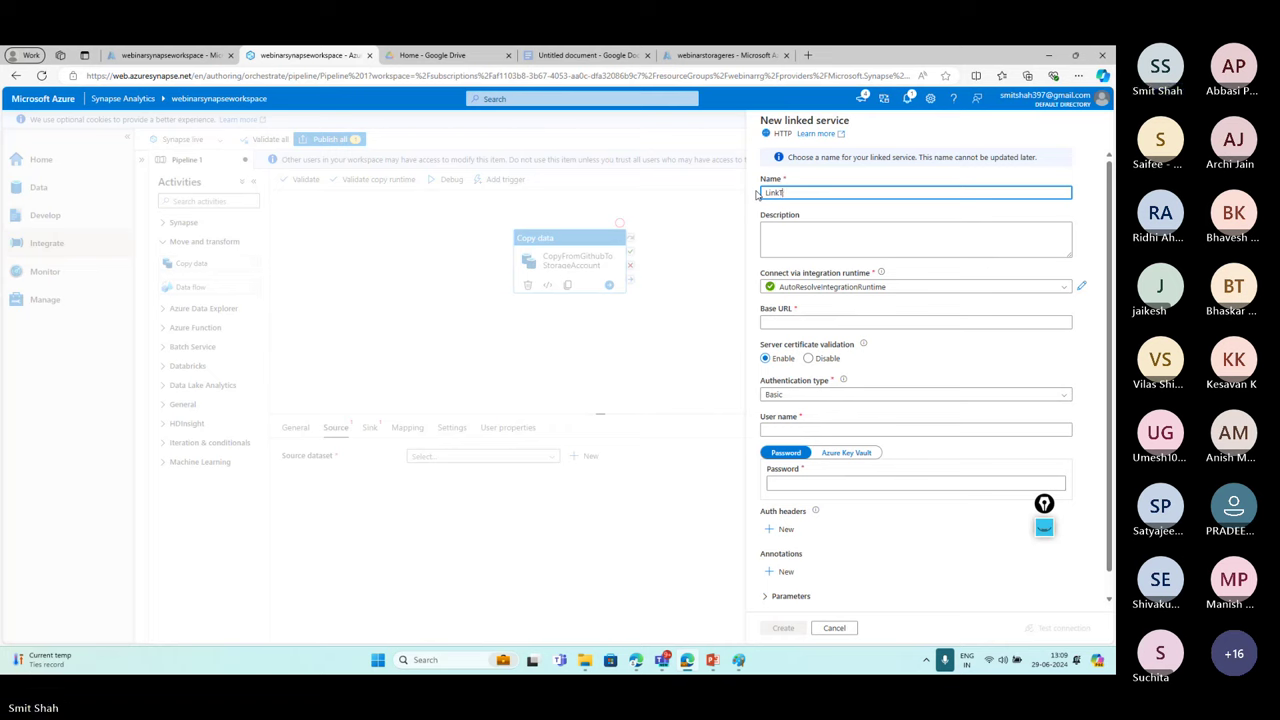
{"action": "type", "text": "oGithub"}
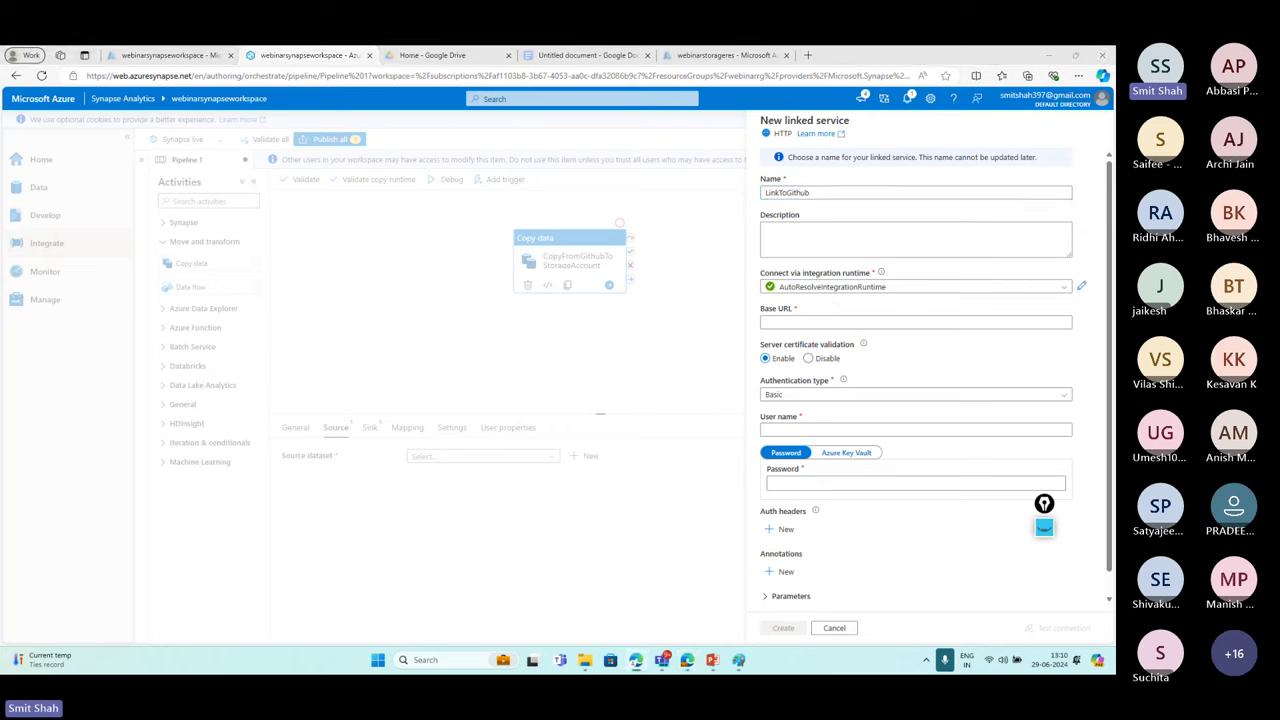
Paste the GitHub raw products.csv URL as the Base URL and review the form
{"action": "left_click", "coordinate": [800, 324]}
{"action": "type", "text": "https://raw.githubusercontent.com/MicrosoftLearning/dp-203-azure-data-engineer/master/Allfiles/labs/01/adventureworks/products.csv"}
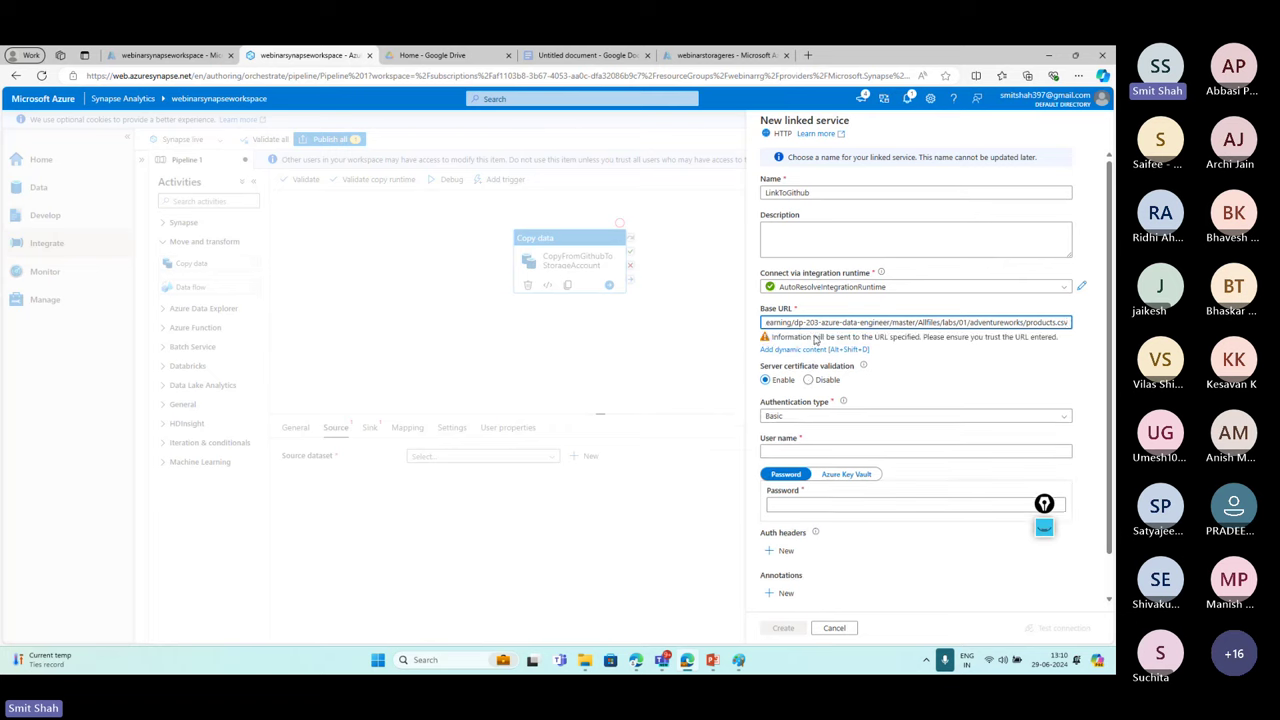
{"action": "scroll", "coordinate": [877, 446], "scroll_direction": "down", "scroll_amount": 1}
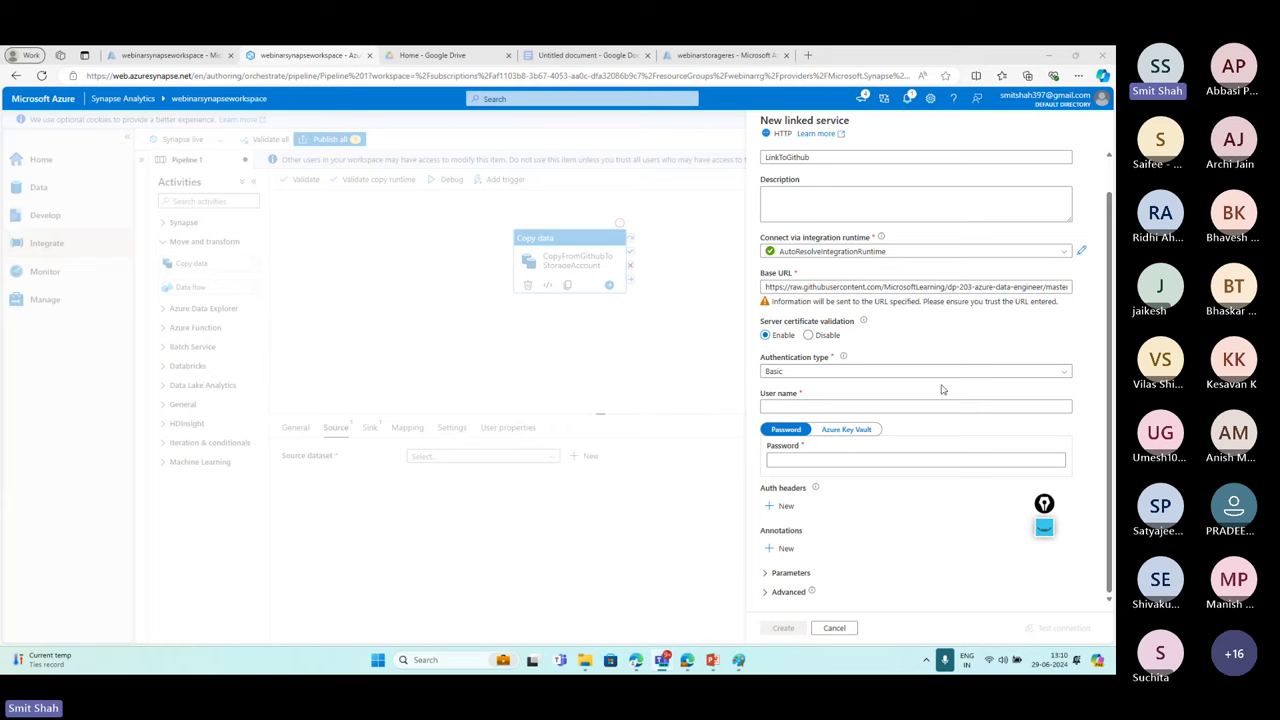
{"action": "scroll", "coordinate": [870, 298], "scroll_direction": "up", "scroll_amount": 1}
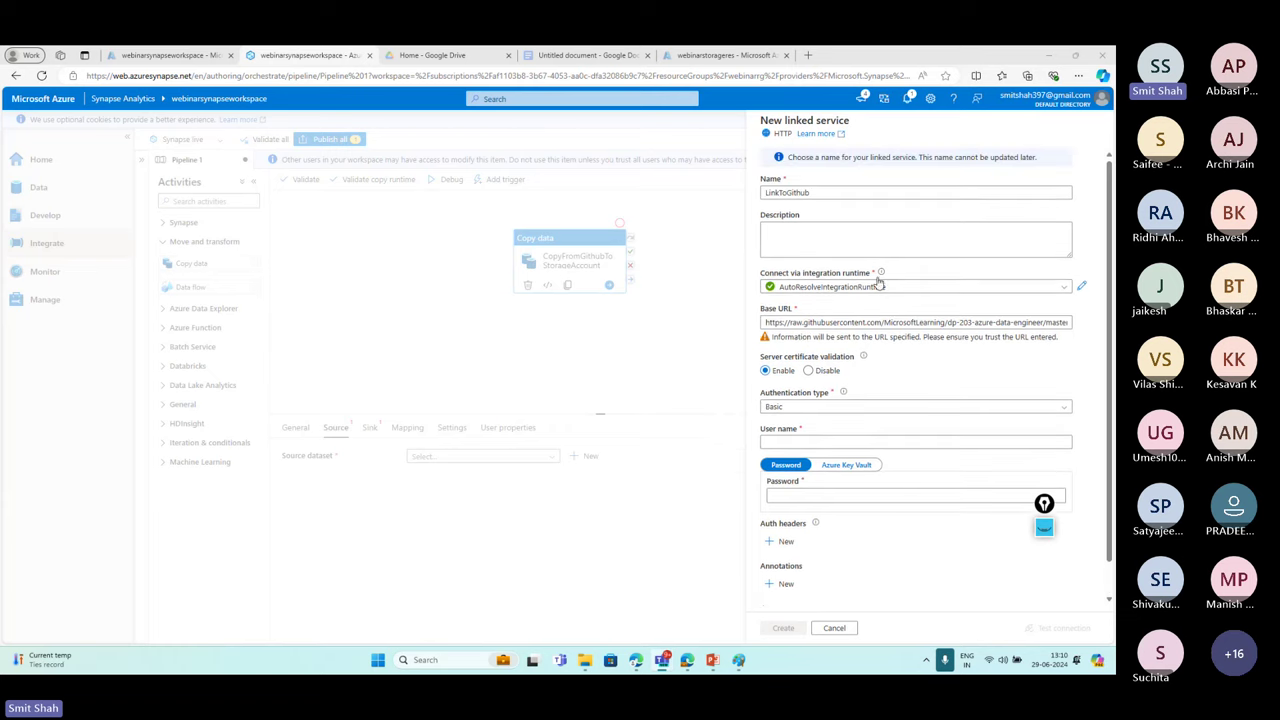
{"action": "left_click", "coordinate": [805, 192]}
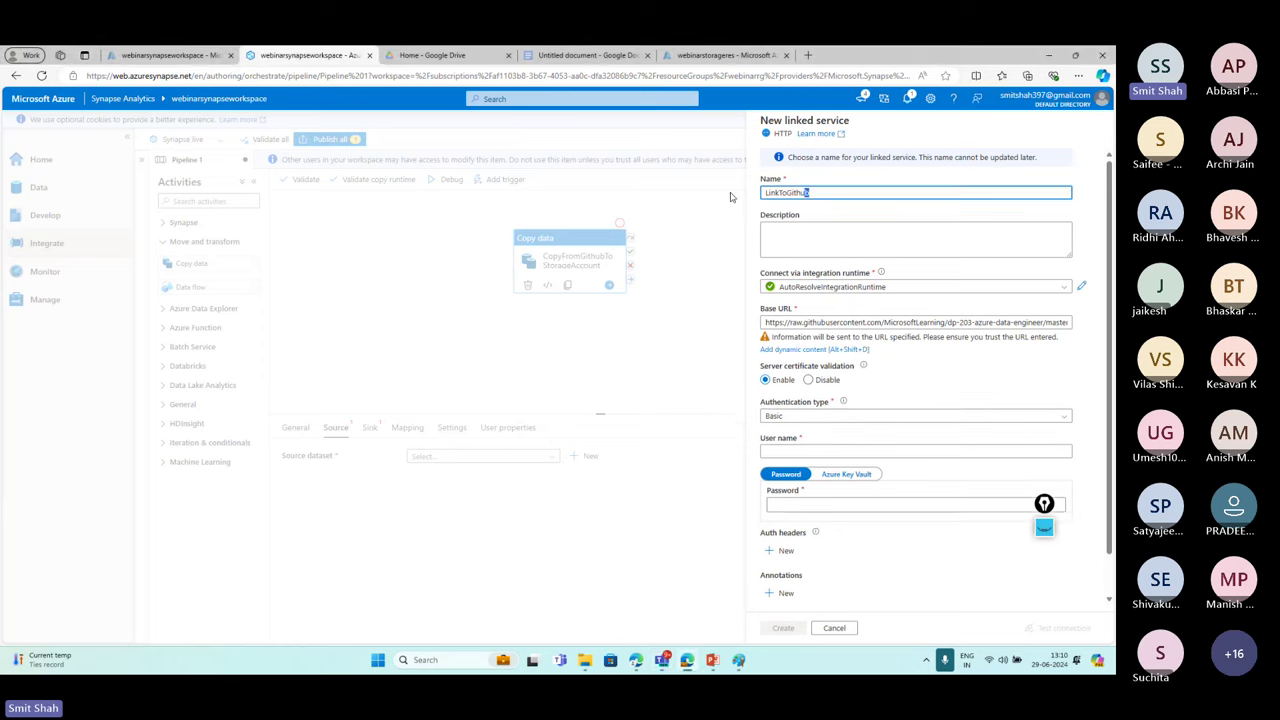
{"action": "key", "text": "Tab"}
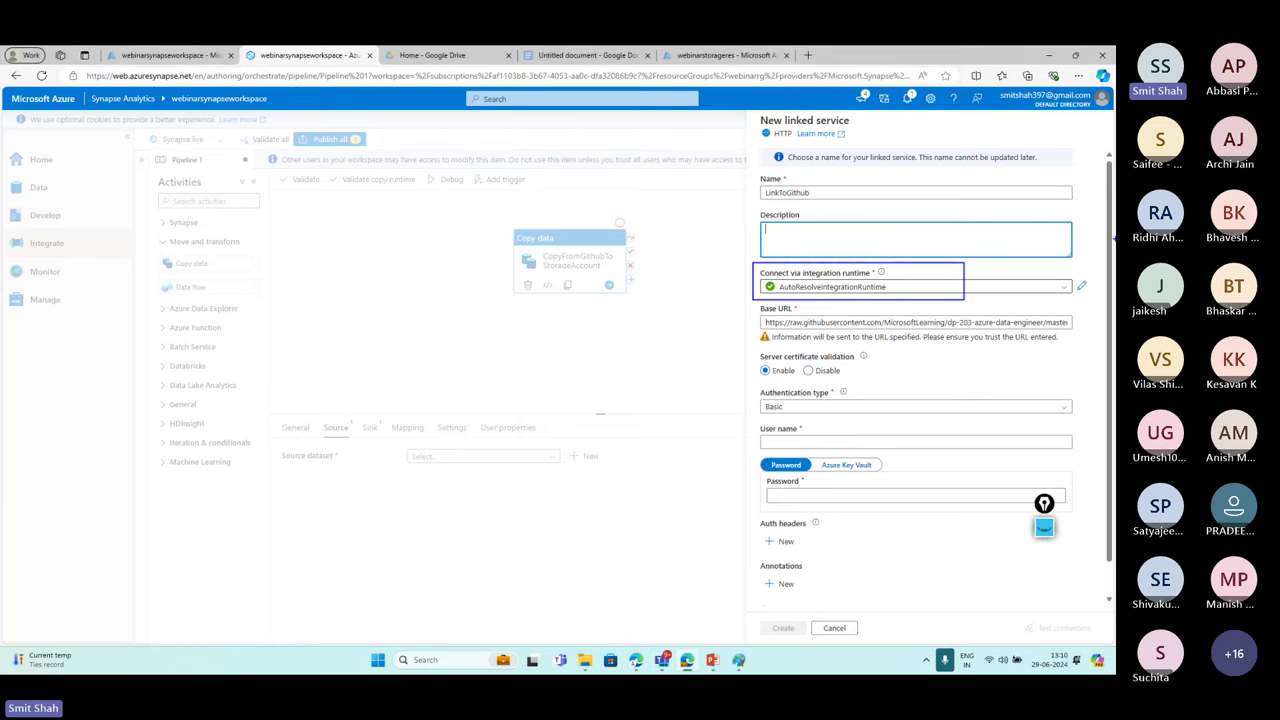
{"action": "key", "text": "Escape"}
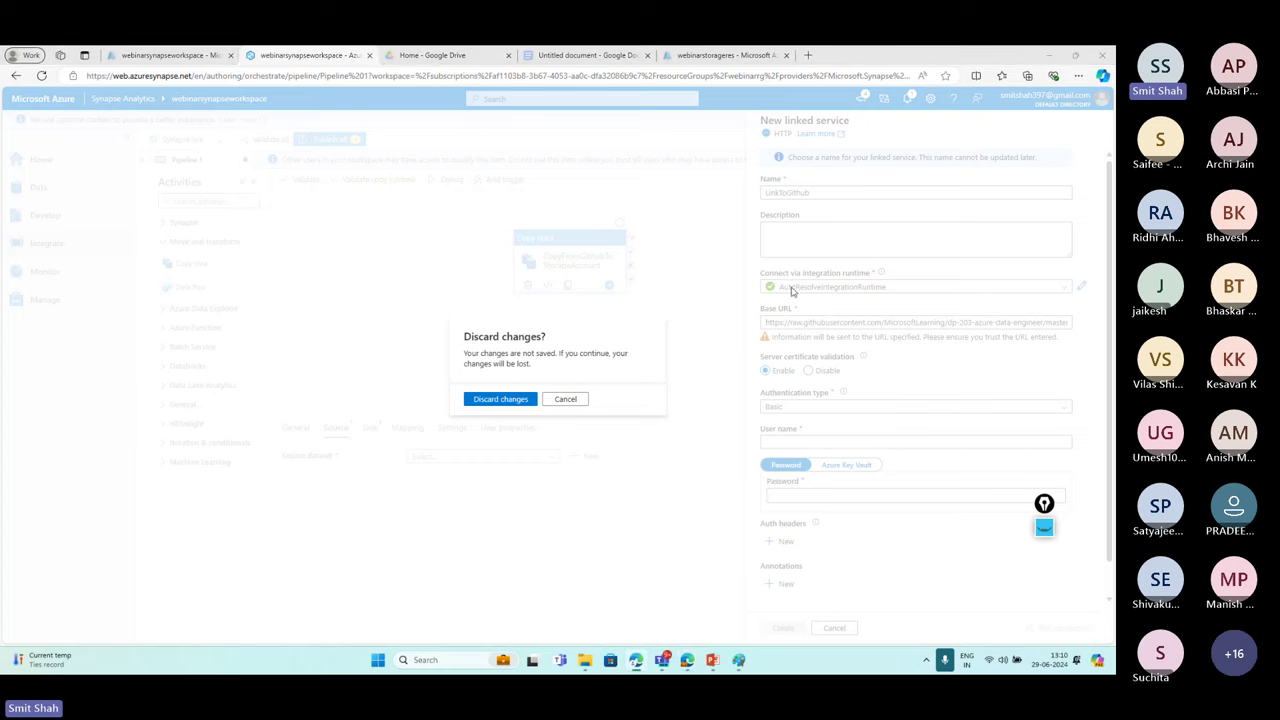
{"action": "left_click", "coordinate": [582, 399]}
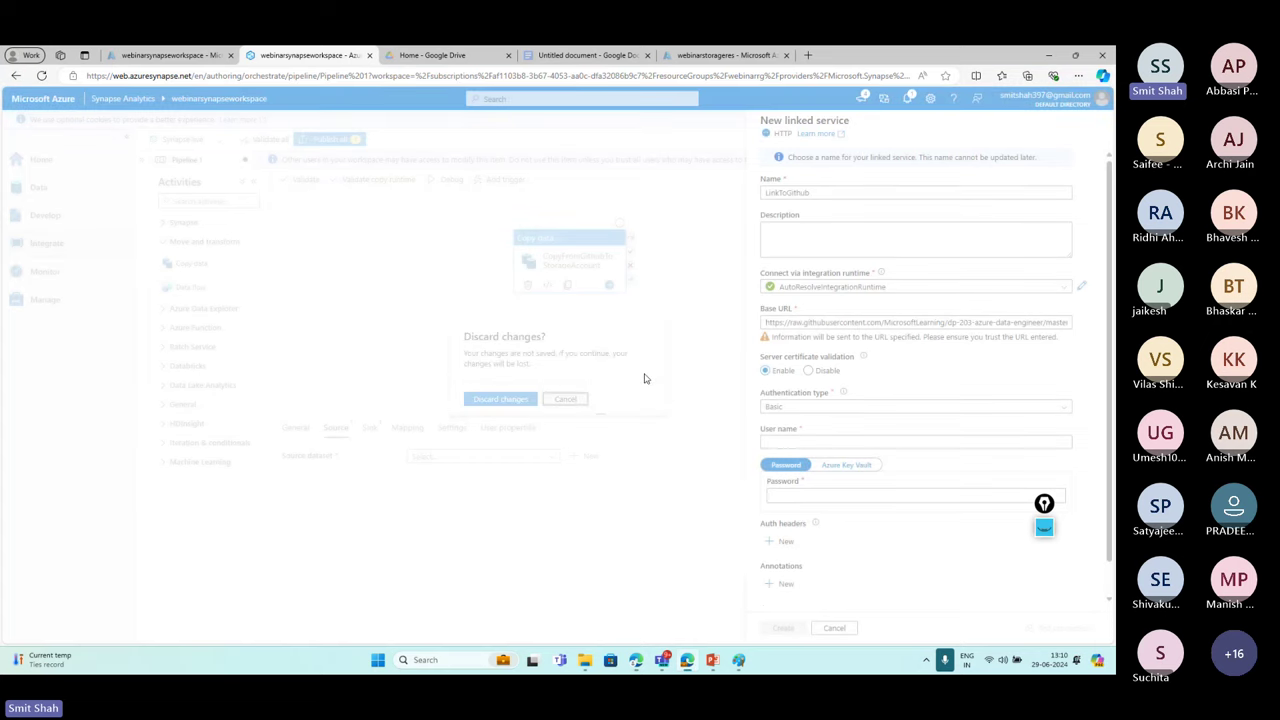
{"action": "left_click_drag", "start_coordinate": [1081, 286], "coordinate": [1083, 288]}
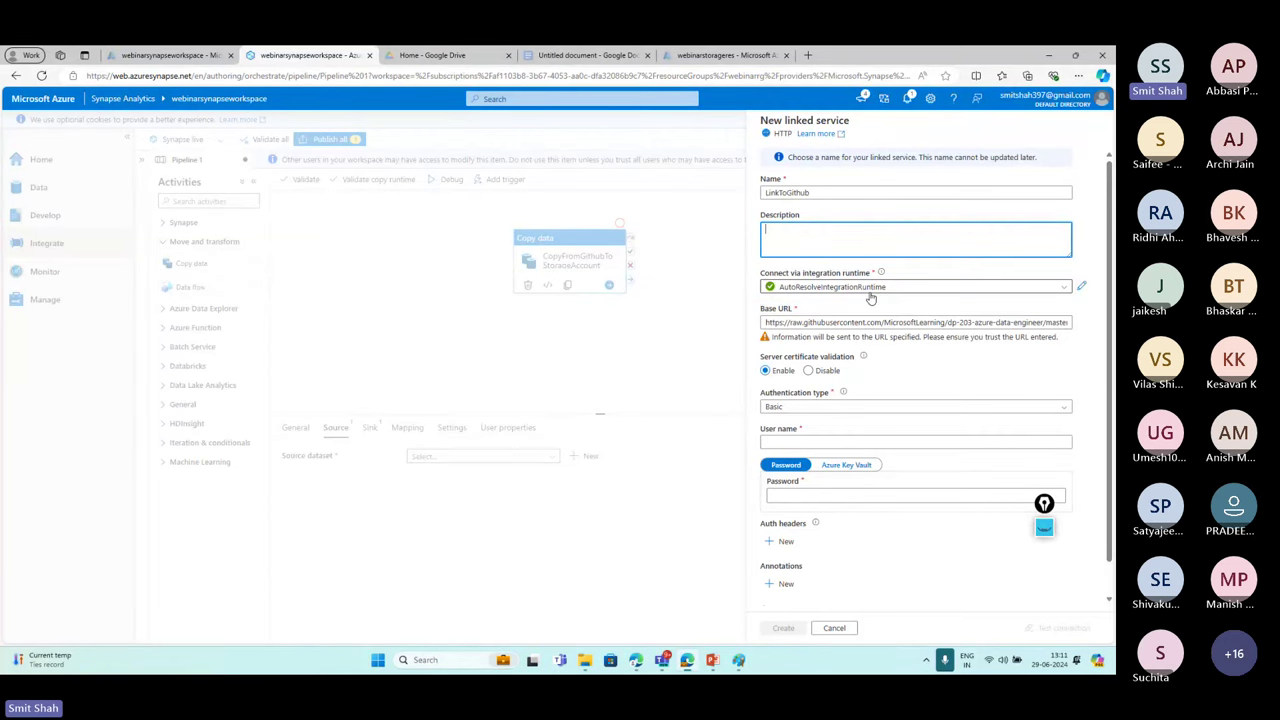
{"action": "key", "text": "Escape"}
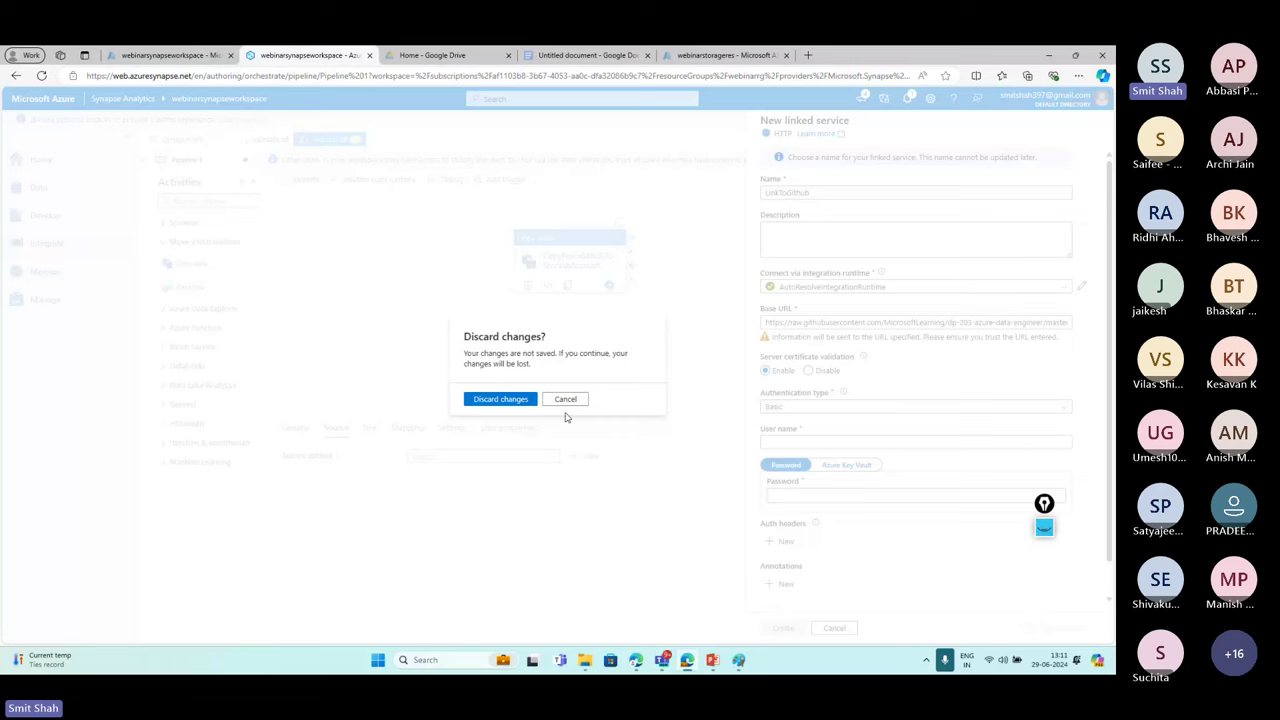
{"action": "left_click", "coordinate": [565, 399]}
{"action": "left_click", "coordinate": [840, 288]}
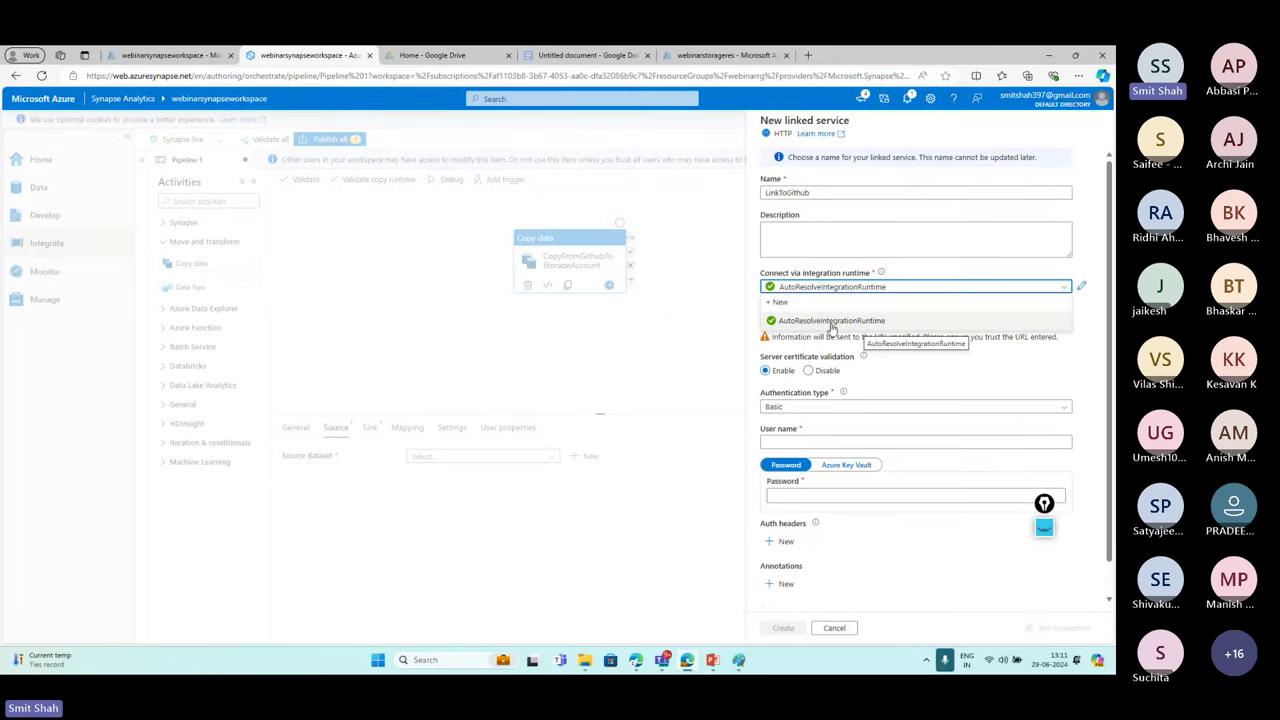
Keep AutoResolveIntegrationRuntime and review the GitHub base URL
{"action": "left_click", "coordinate": [831, 321]}
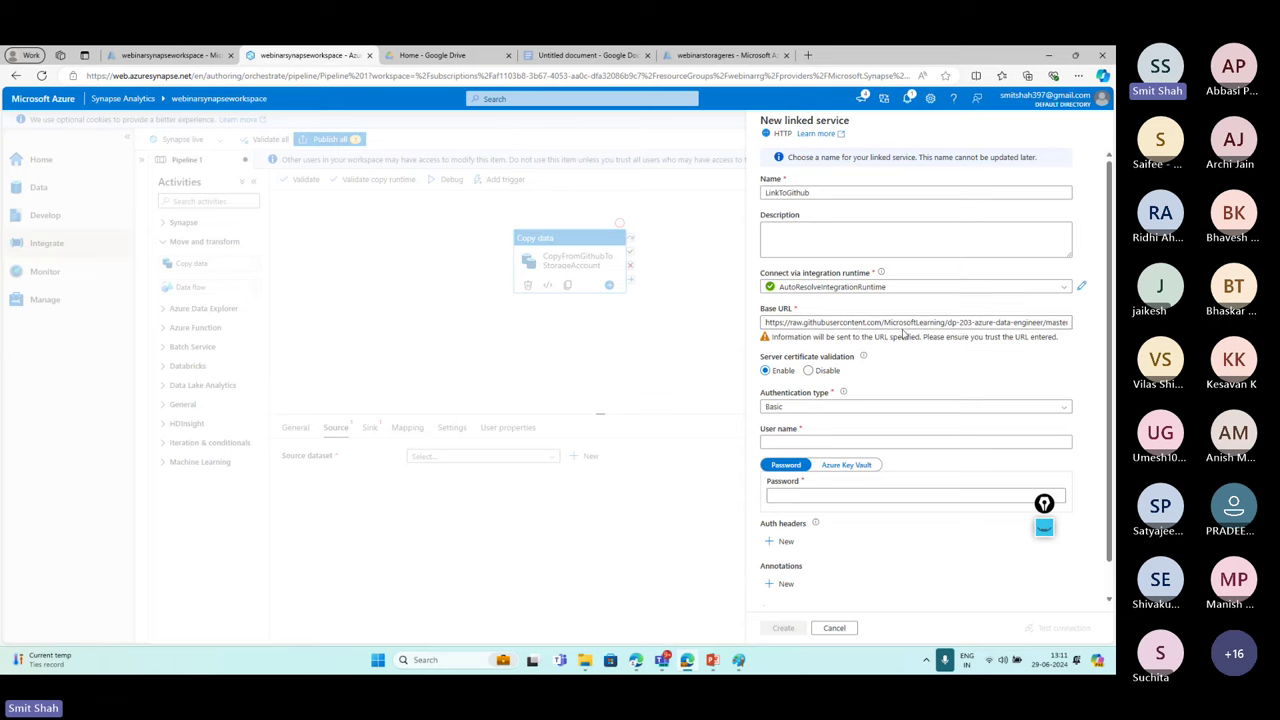
{"action": "left_click", "coordinate": [789, 322]}
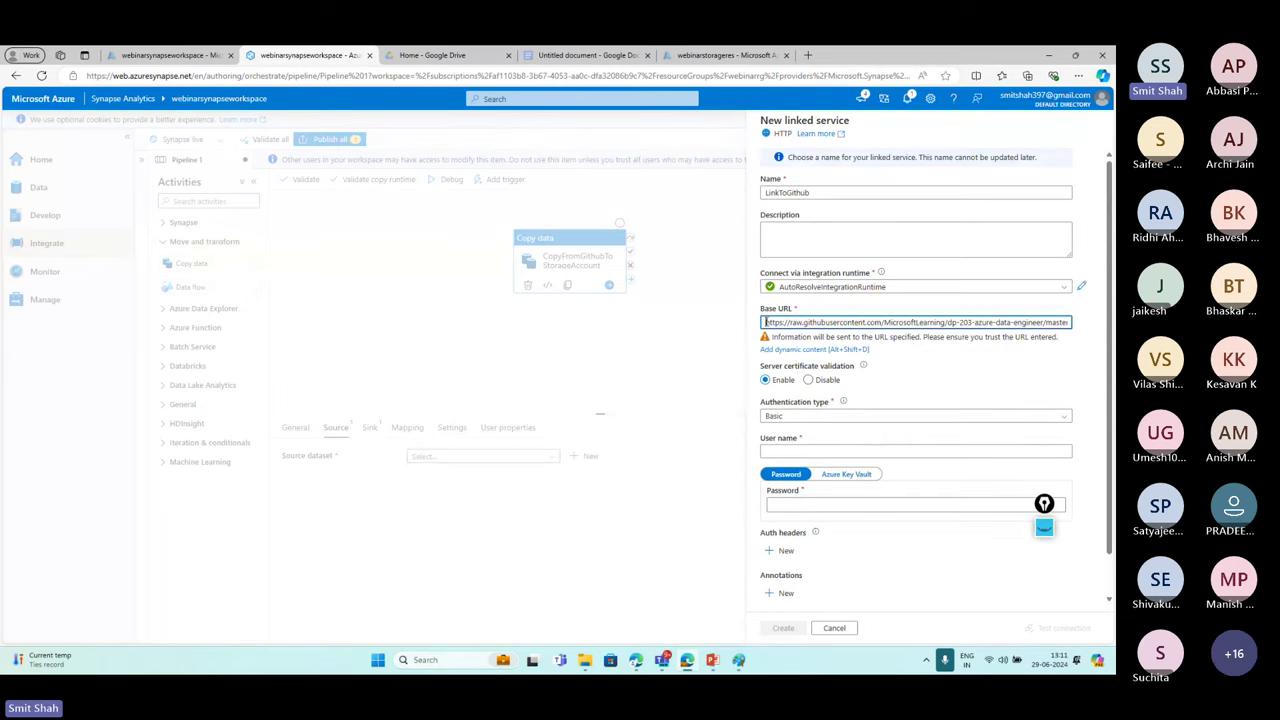
{"action": "left_click_drag", "start_coordinate": [766, 322], "coordinate": [1073, 324]}
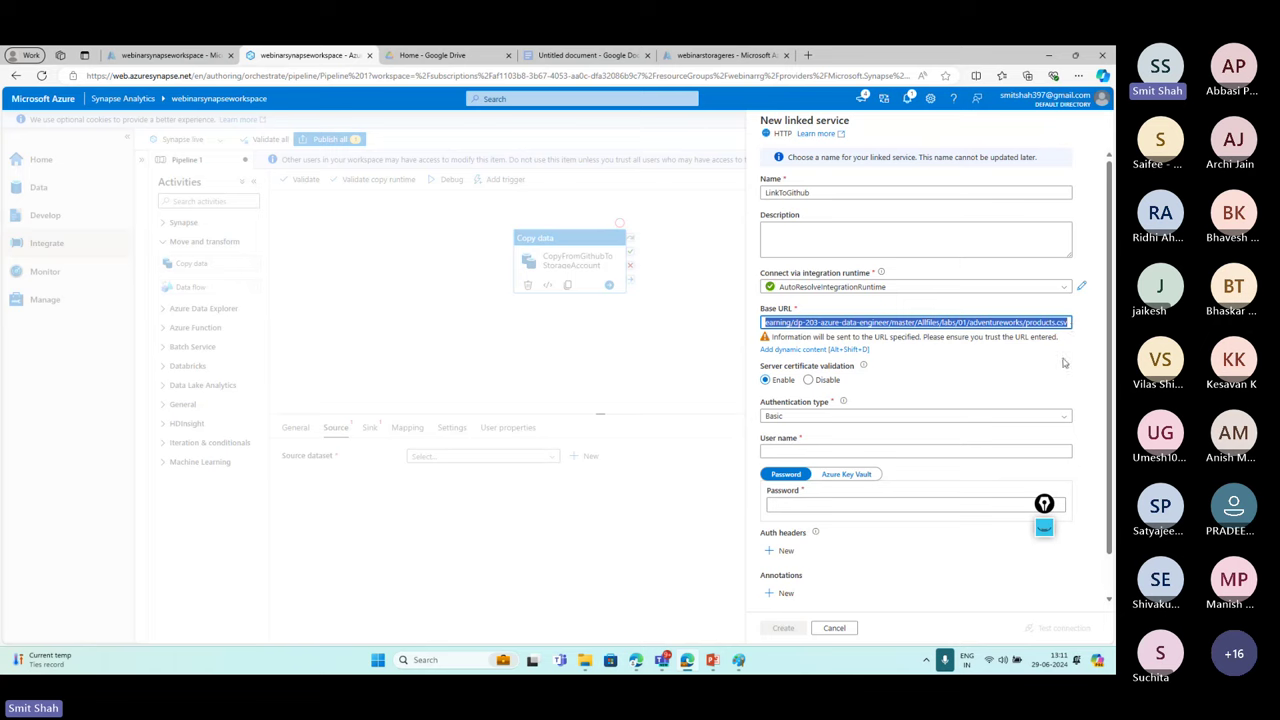
{"action": "left_click", "coordinate": [1066, 362]}
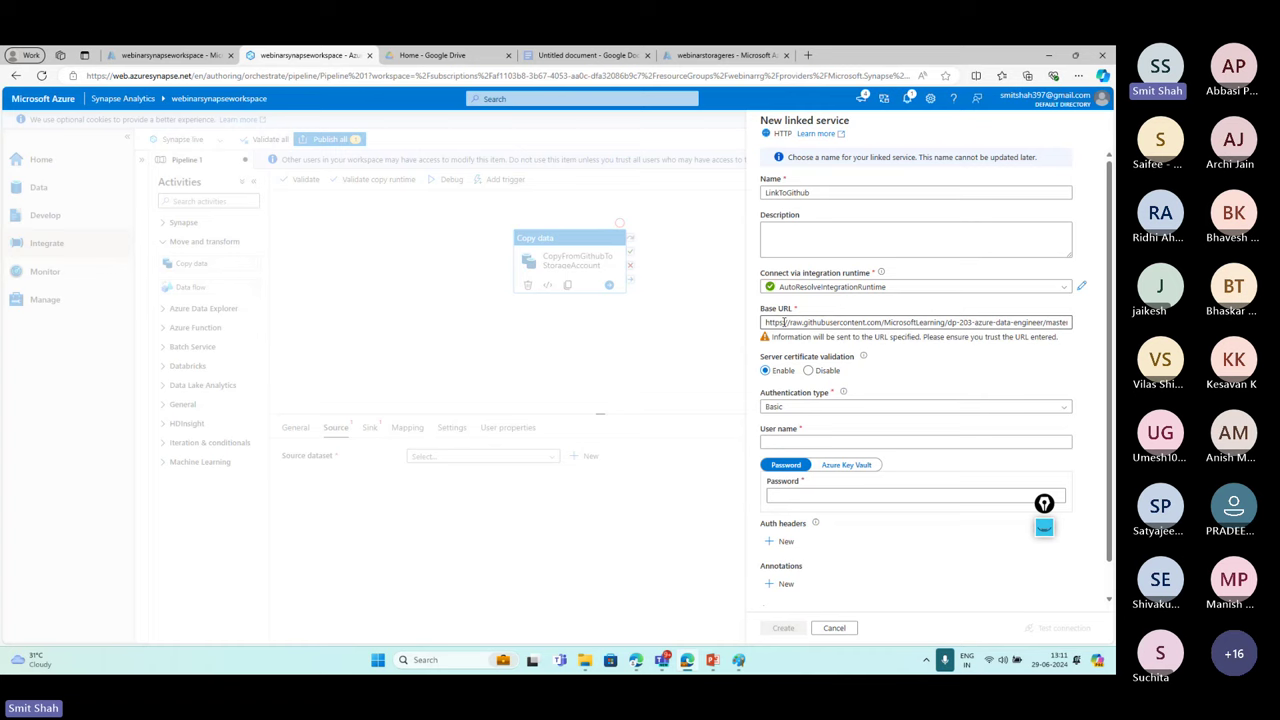
{"action": "left_click", "coordinate": [784, 322]}
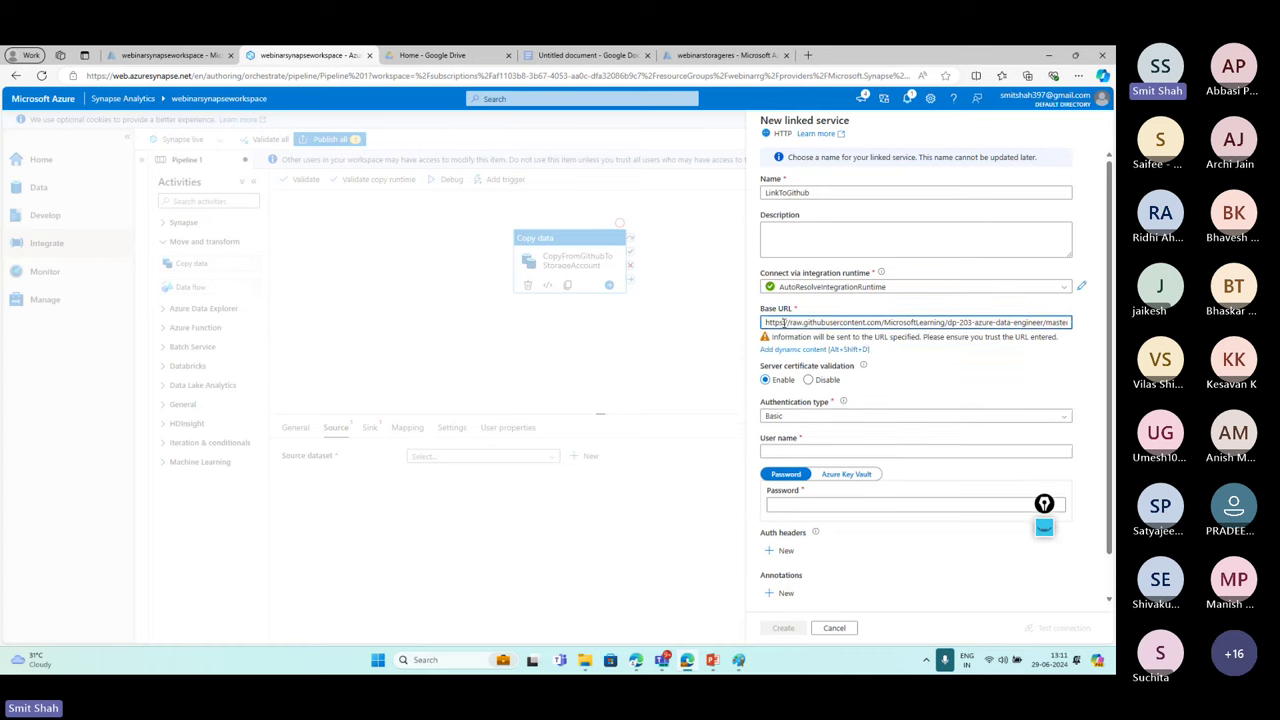
{"action": "left_click", "coordinate": [807, 385]}
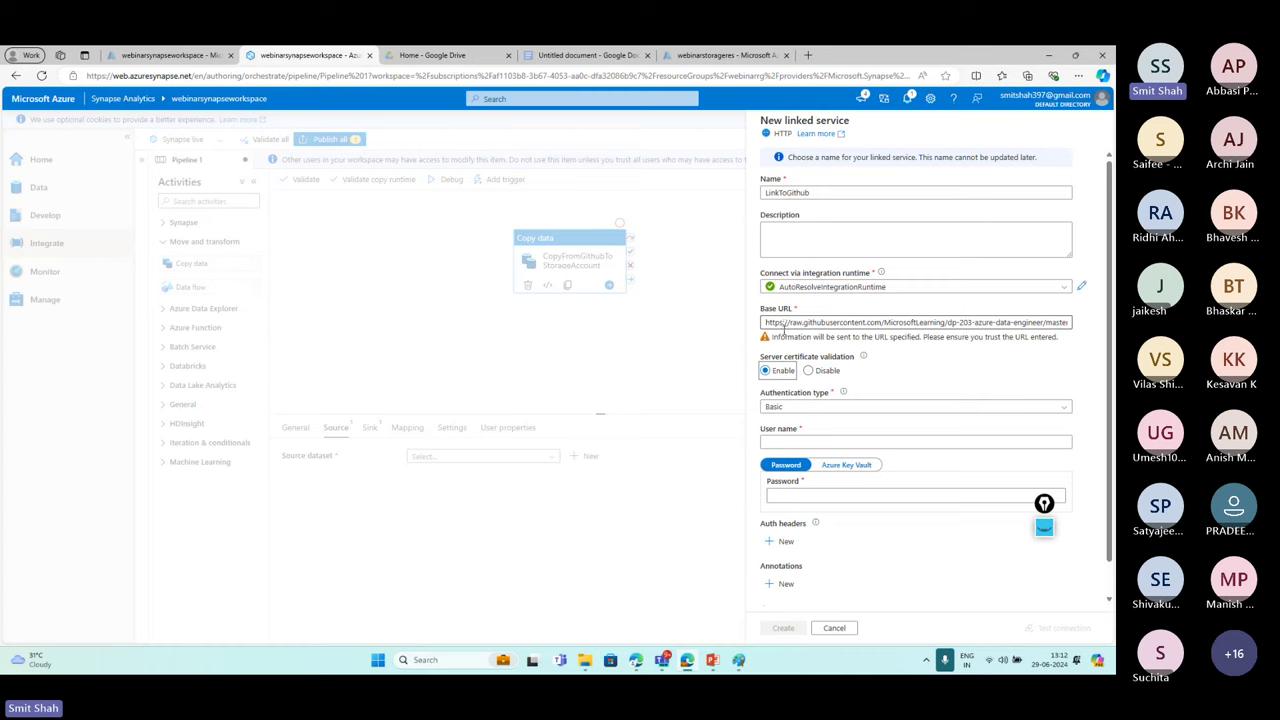
Change the authentication type from Basic to Anonymous
{"action": "left_click", "coordinate": [803, 411]}
{"action": "left_click", "coordinate": [801, 463]}
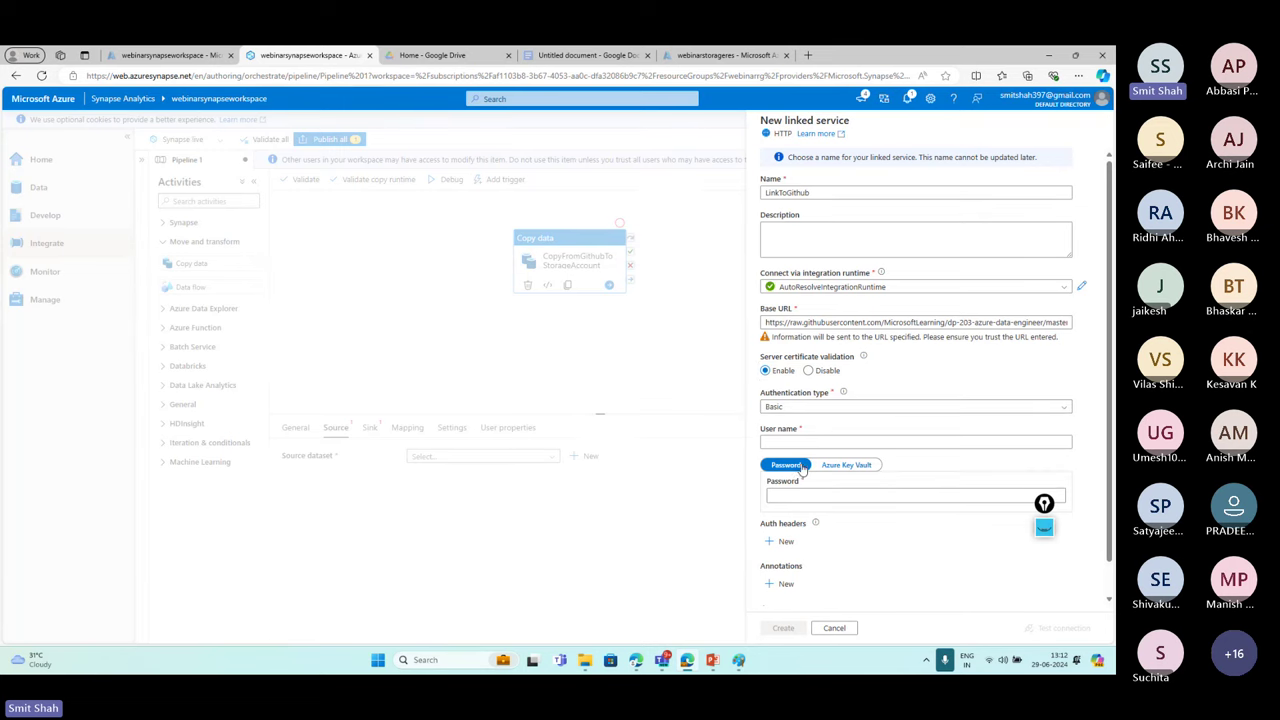
{"action": "left_click", "coordinate": [791, 442]}
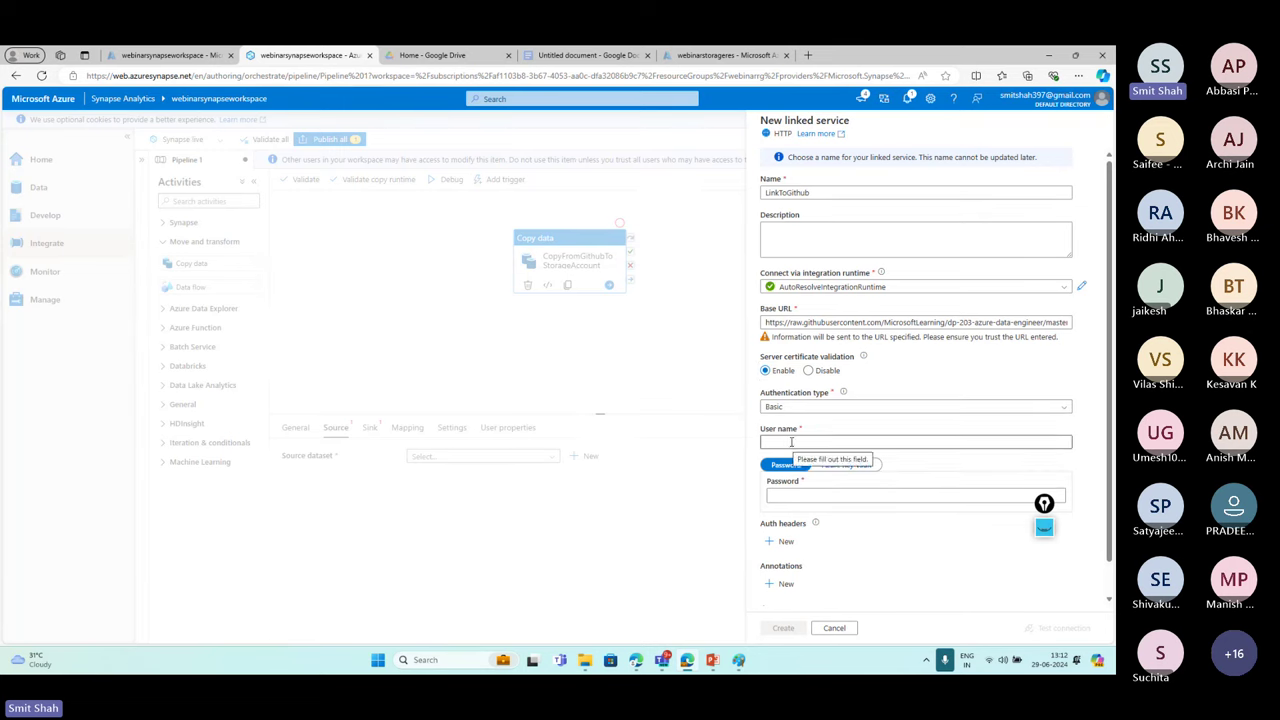
{"action": "scroll", "coordinate": [791, 442], "scroll_direction": "down", "scroll_amount": 1}
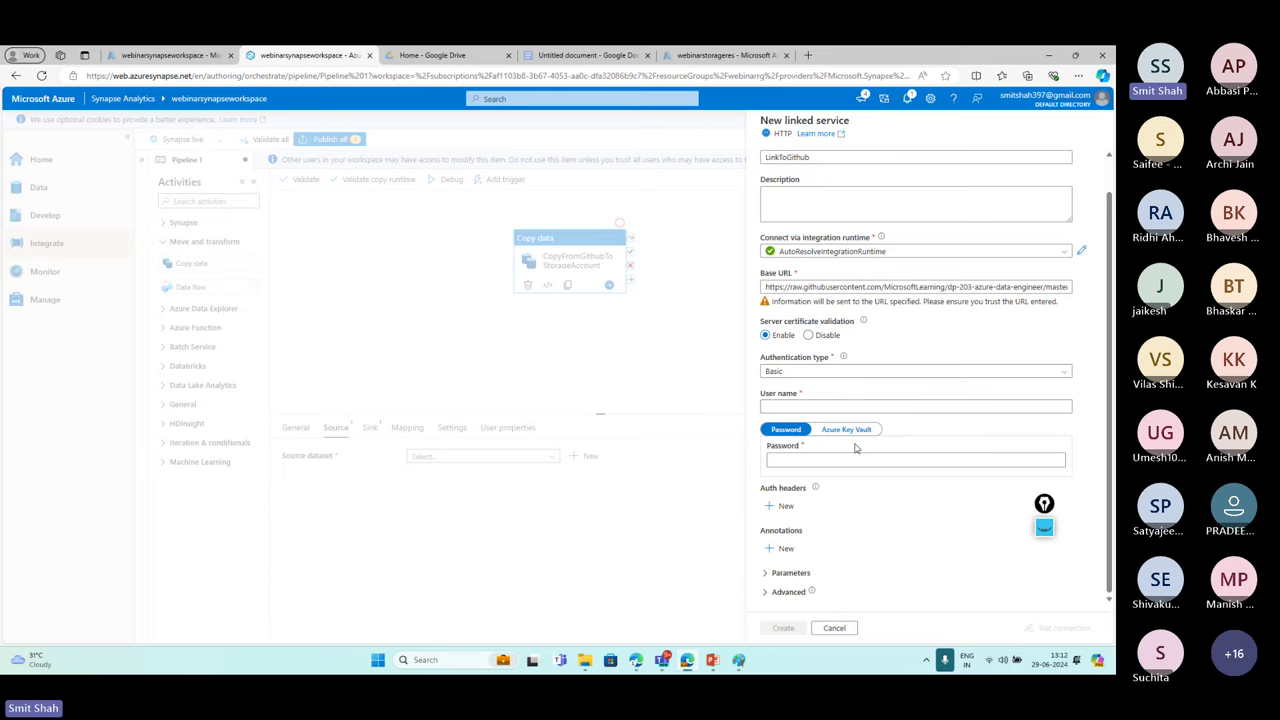
{"action": "left_click", "coordinate": [840, 376]}
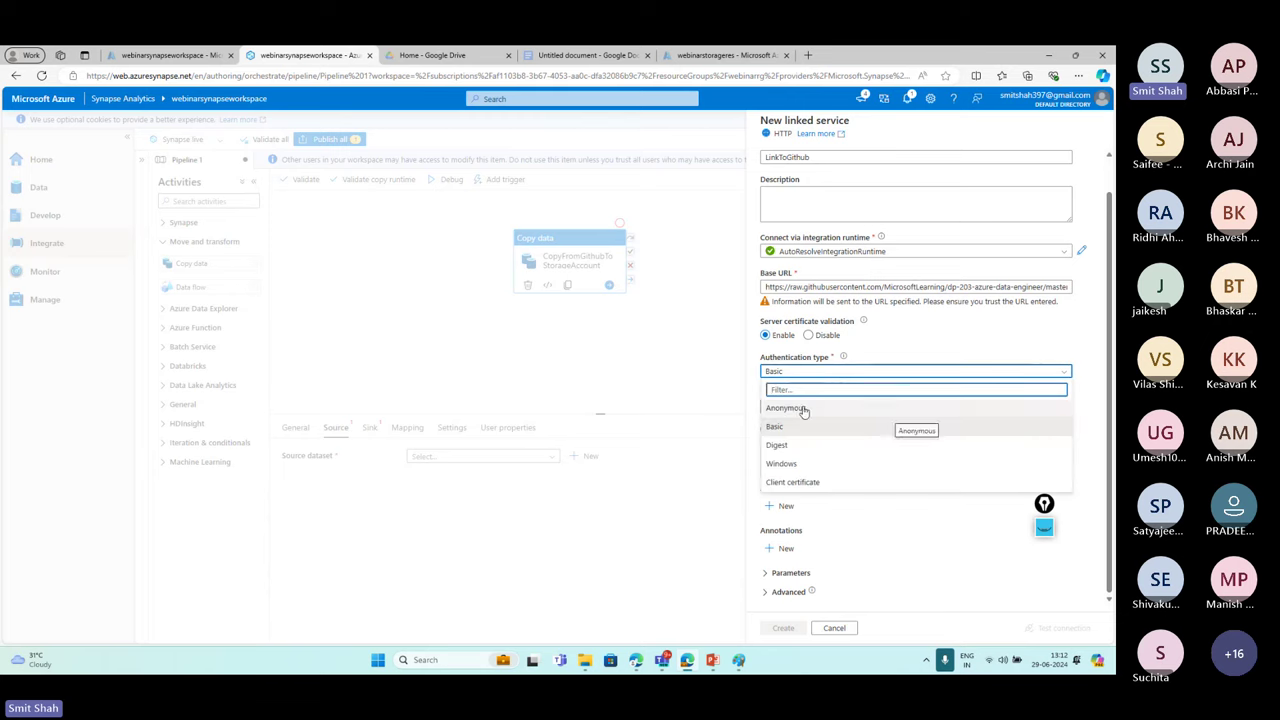
{"action": "double_click", "coordinate": [1029, 287]}
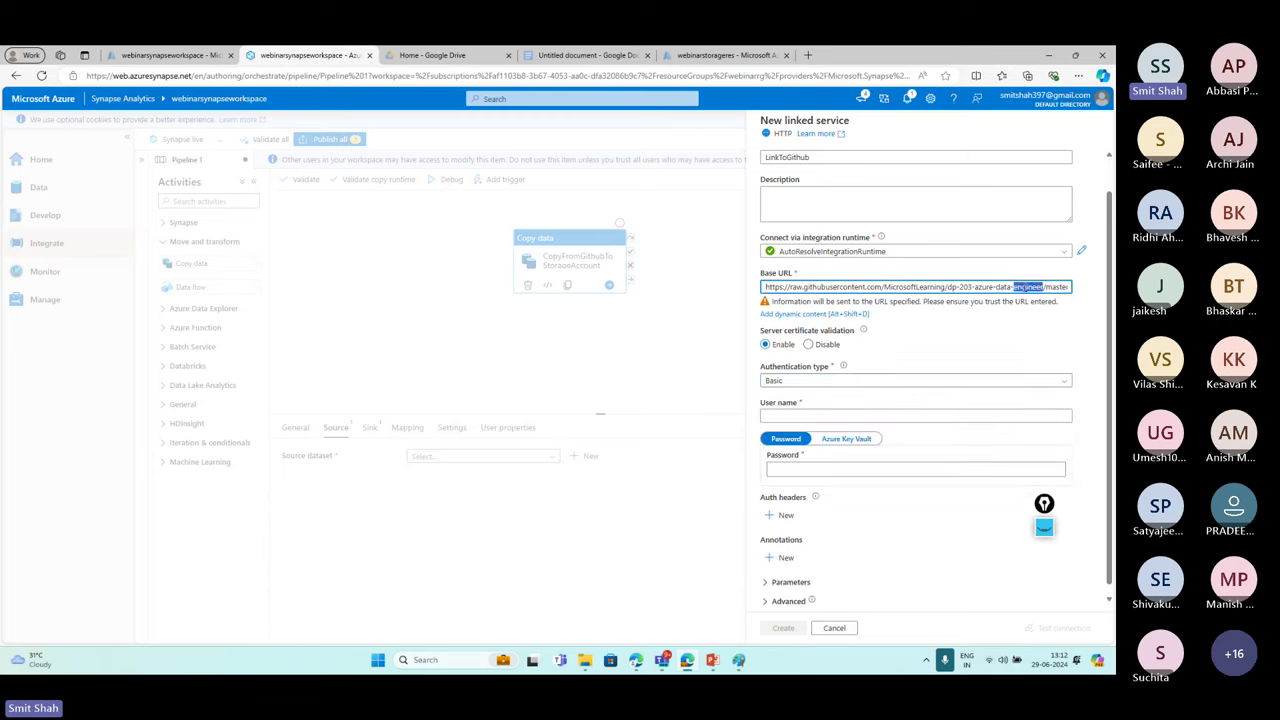
{"action": "key", "text": "ctrl+a"}
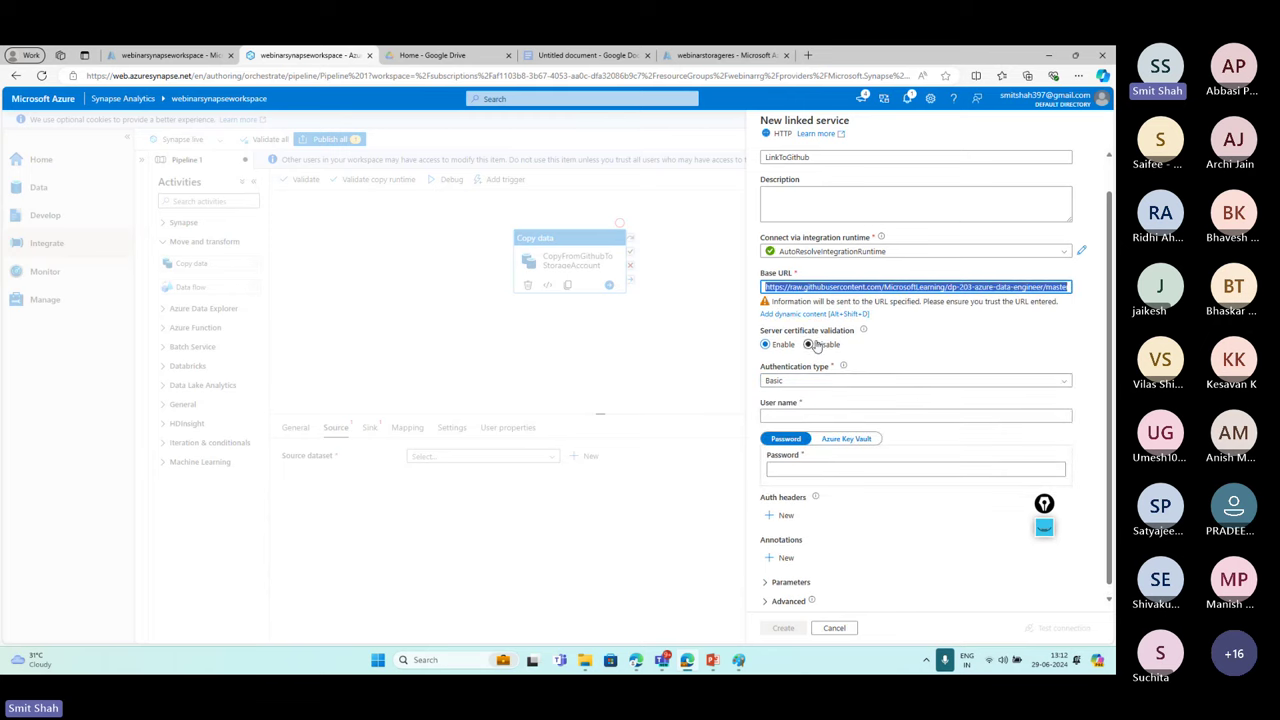
{"action": "left_click", "coordinate": [816, 380]}
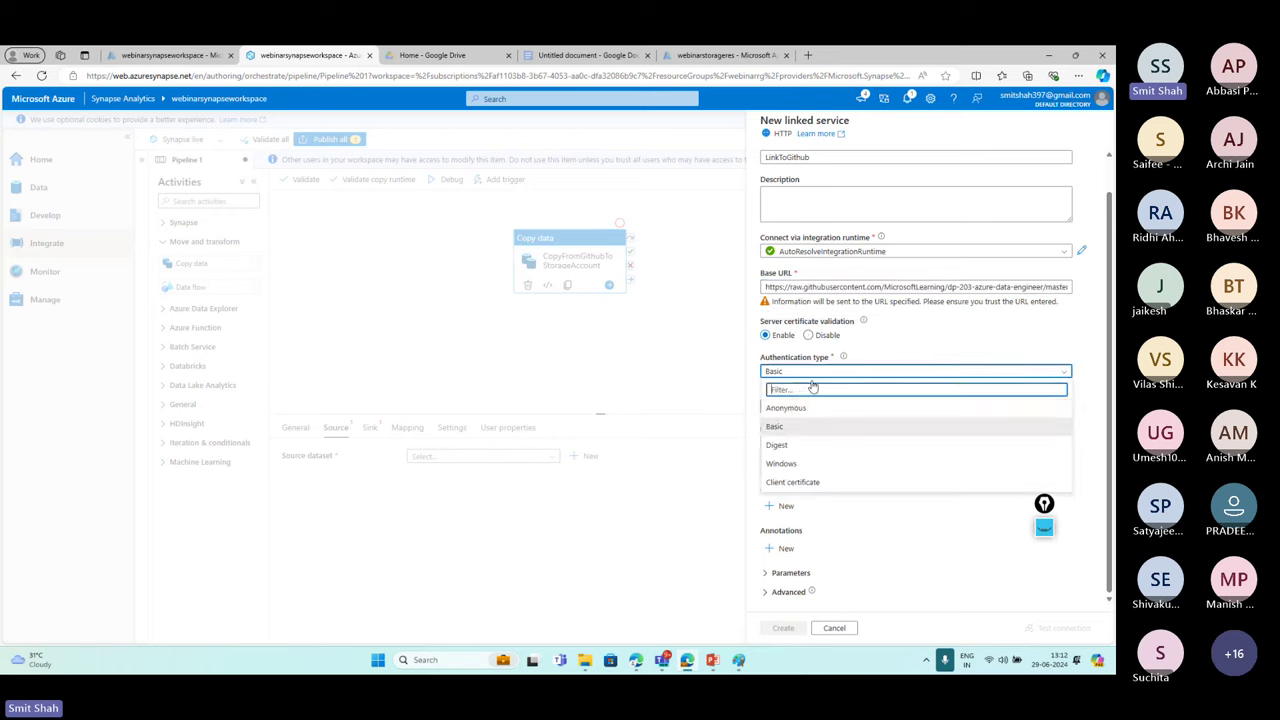
{"action": "left_click", "coordinate": [796, 406]}
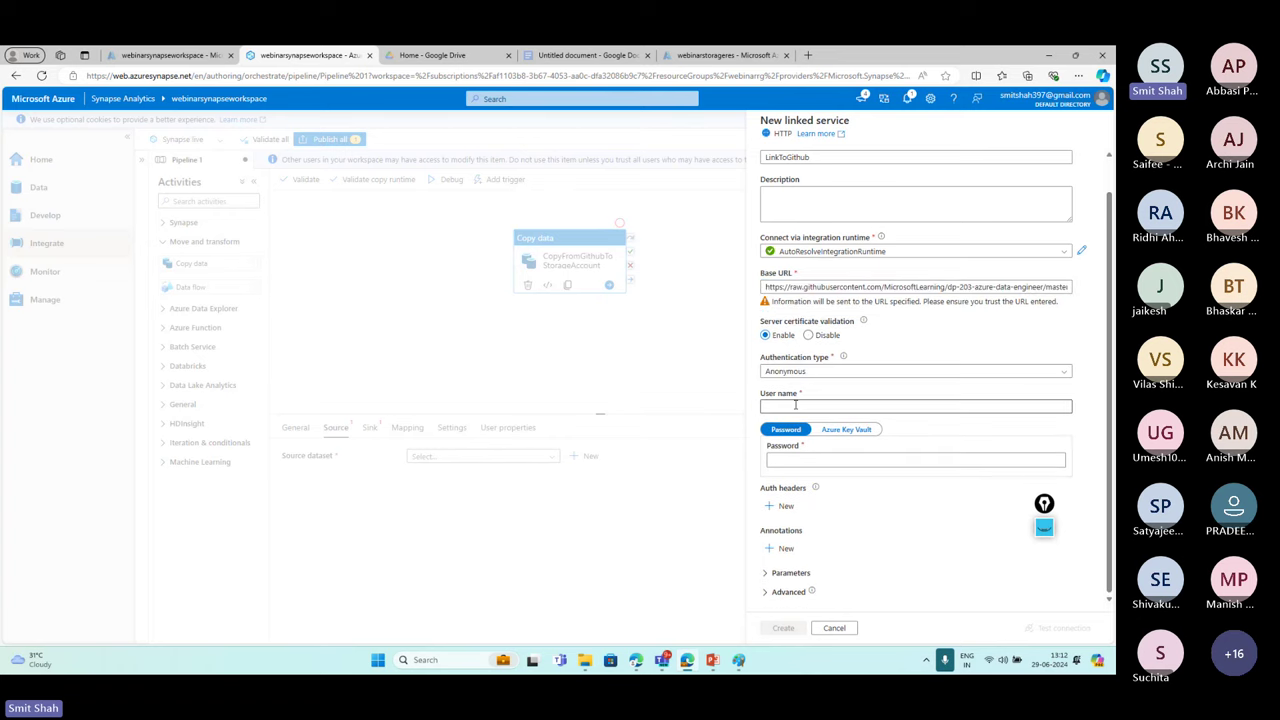
{"action": "left_click_drag", "start_coordinate": [866, 322], "coordinate": [803, 322]}
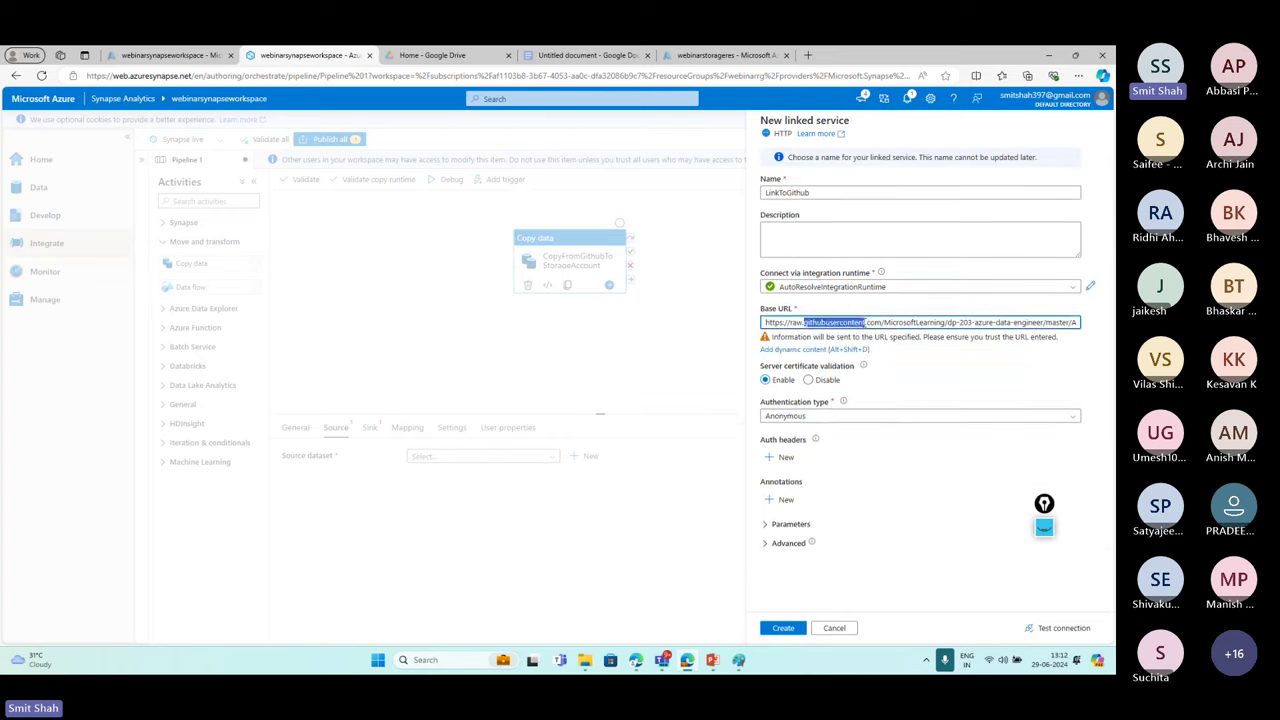
Test the LinkToGithub connection successfully and create it for the DataFromGithub dataset
{"action": "key", "text": "ctrl+a"}
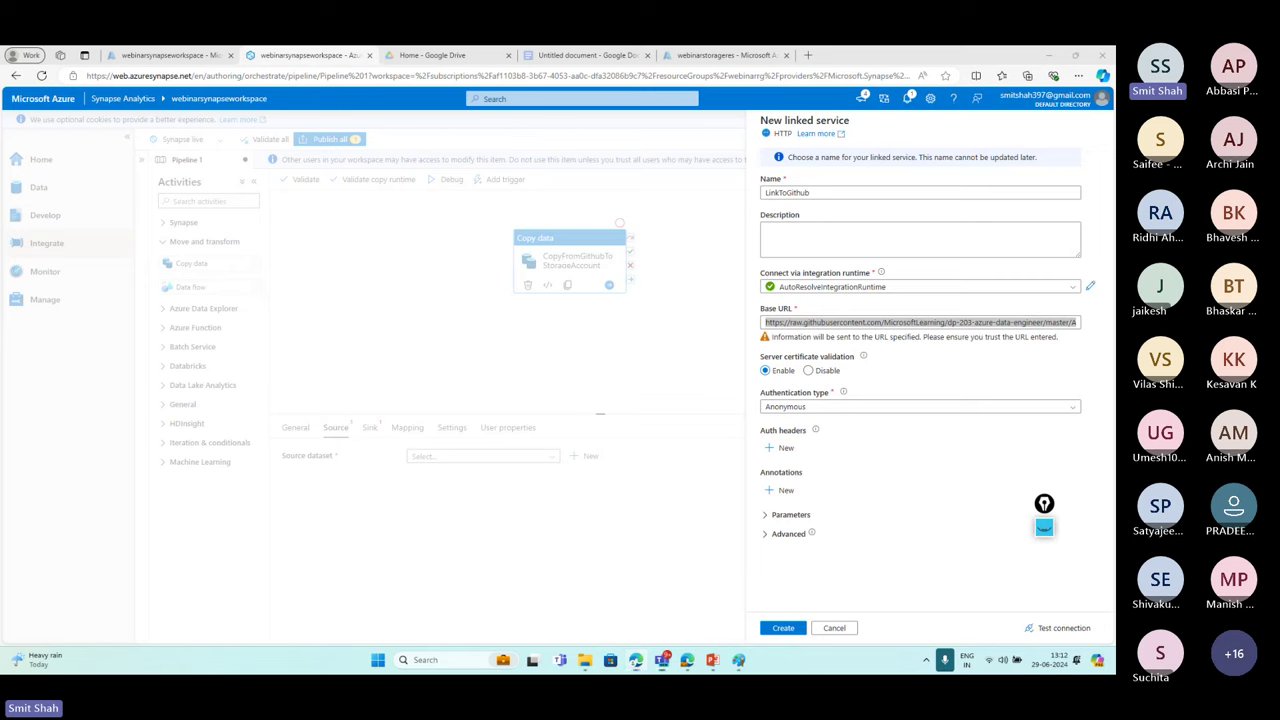
{"action": "left_click", "coordinate": [1064, 628]}
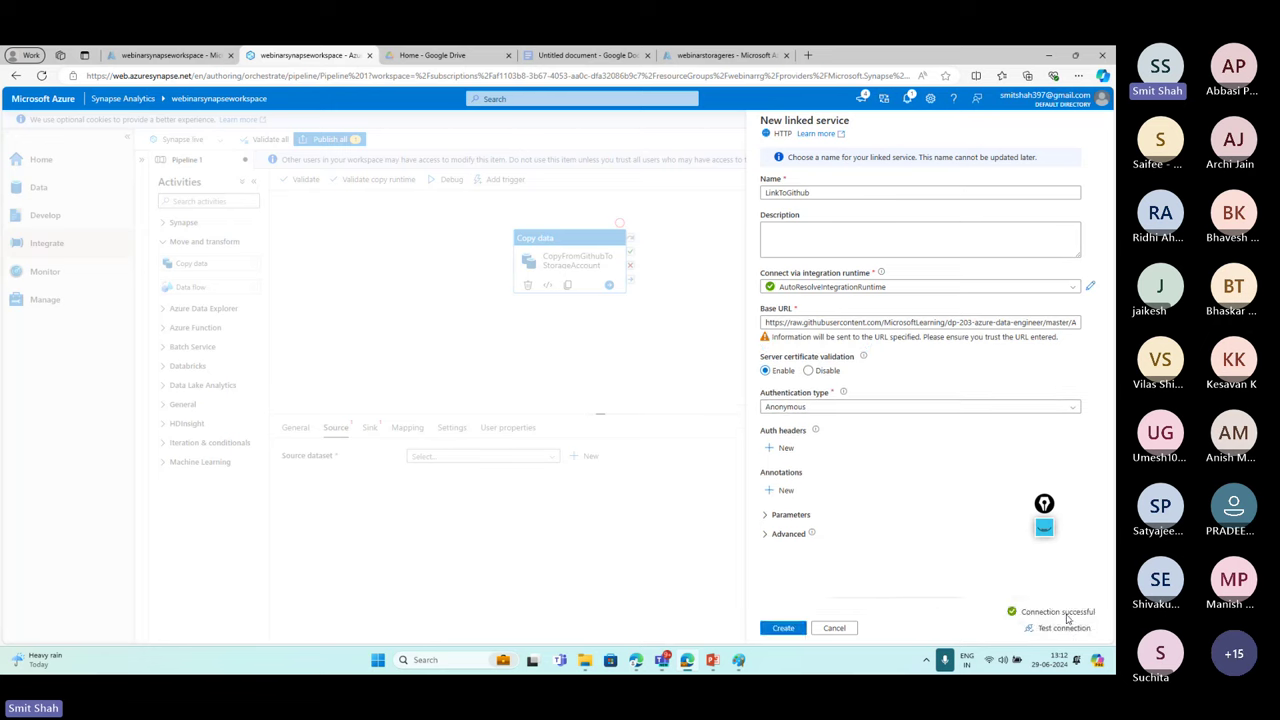
{"action": "left_click", "coordinate": [788, 630]}
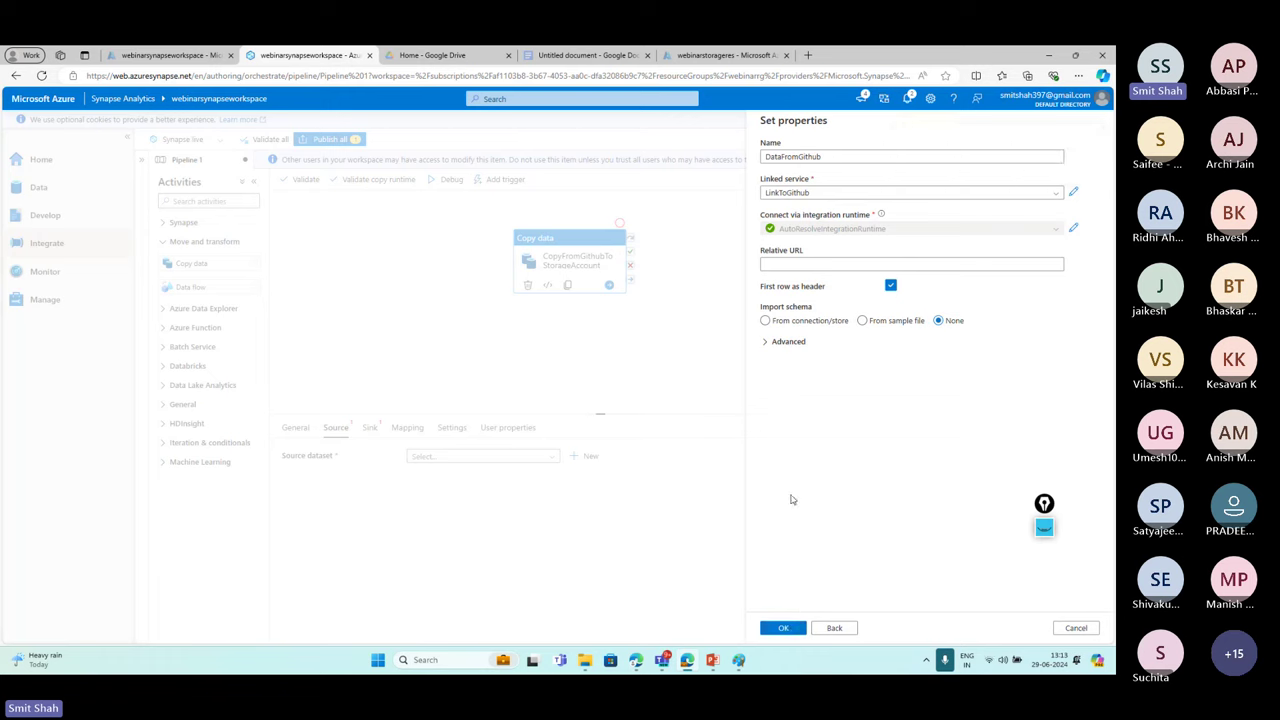
Confirm DataFromGithub as the source dataset and preview its product rows
{"action": "left_click", "coordinate": [777, 627]}
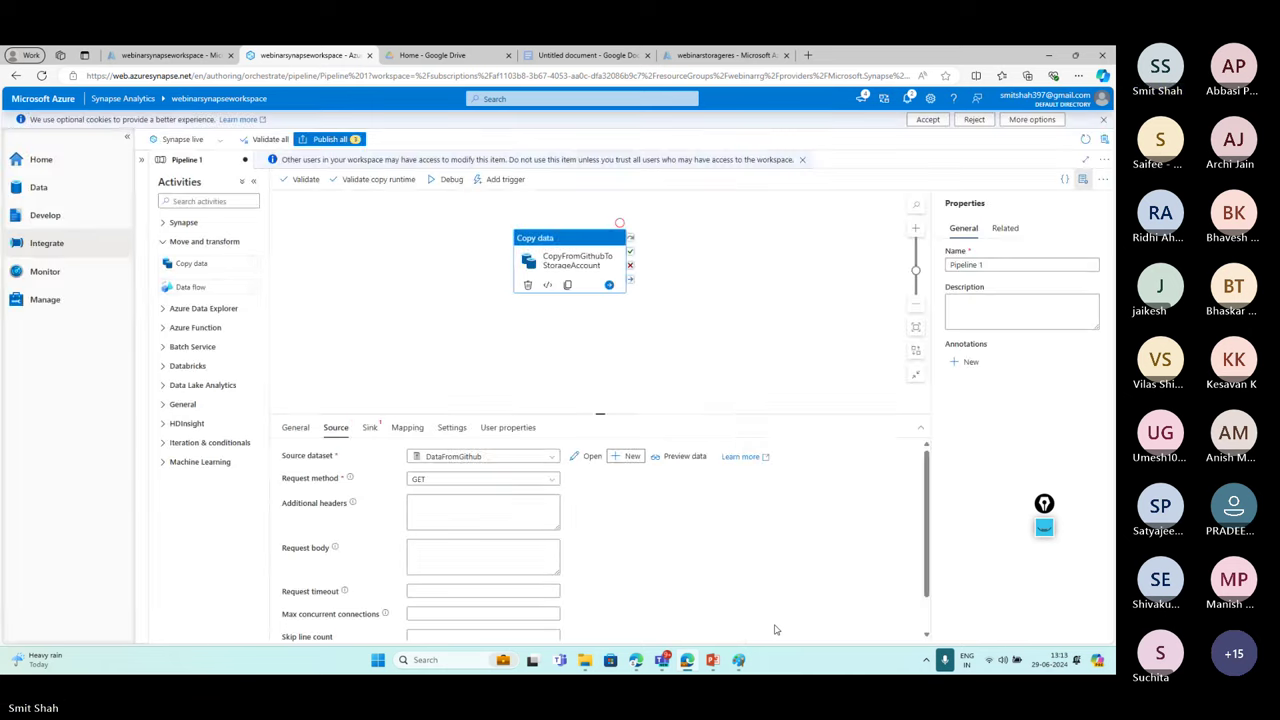
{"action": "left_click", "coordinate": [684, 457]}
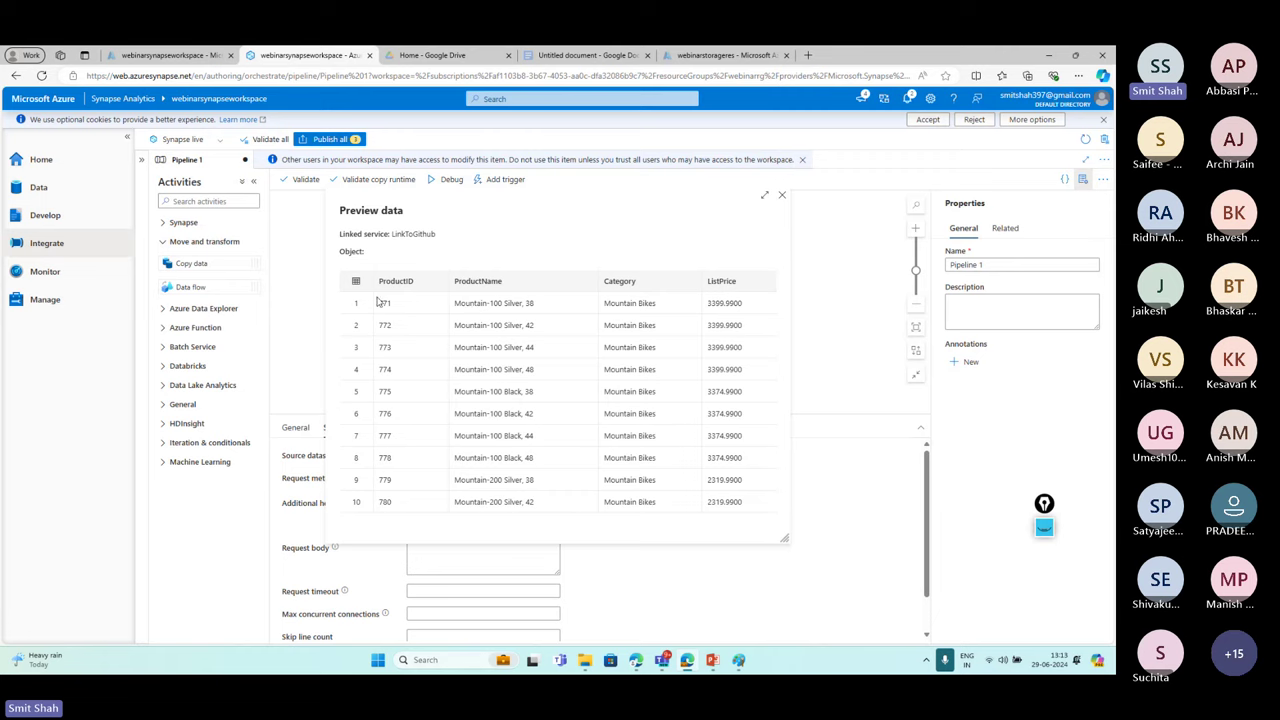
{"action": "left_click", "coordinate": [782, 194]}
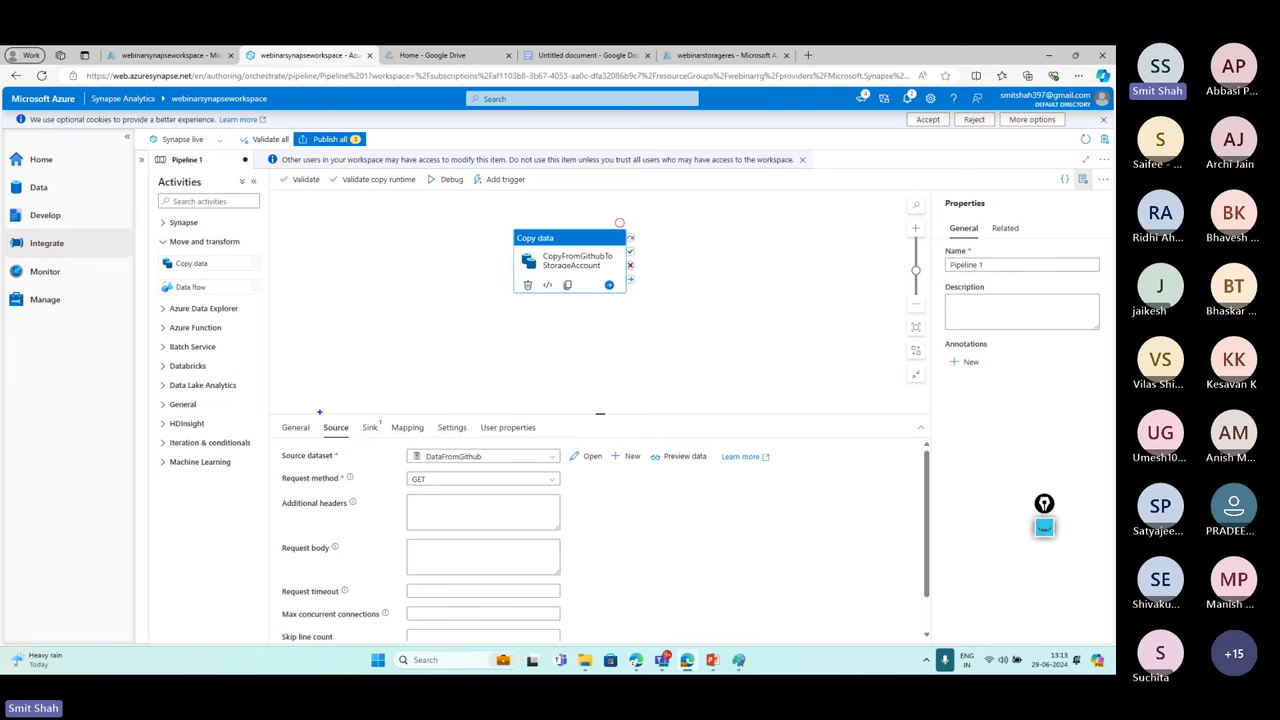
Draw ink marks around the source and sink settings, undoing two strokes
{"action": "mouse_move", "coordinate": [320, 411]}
{"action": "left_mouse_down"}
{"action": "mouse_move", "coordinate": [346, 441]}
{"action": "mouse_move", "coordinate": [327, 406]}
{"action": "left_mouse_up"}
{"action": "mouse_move", "coordinate": [329, 355]}
{"action": "left_mouse_down"}
{"action": "mouse_move", "coordinate": [331, 366]}
{"action": "mouse_move", "coordinate": [348, 358]}
{"action": "left_mouse_up"}
{"action": "key", "text": "ctrl+z"}
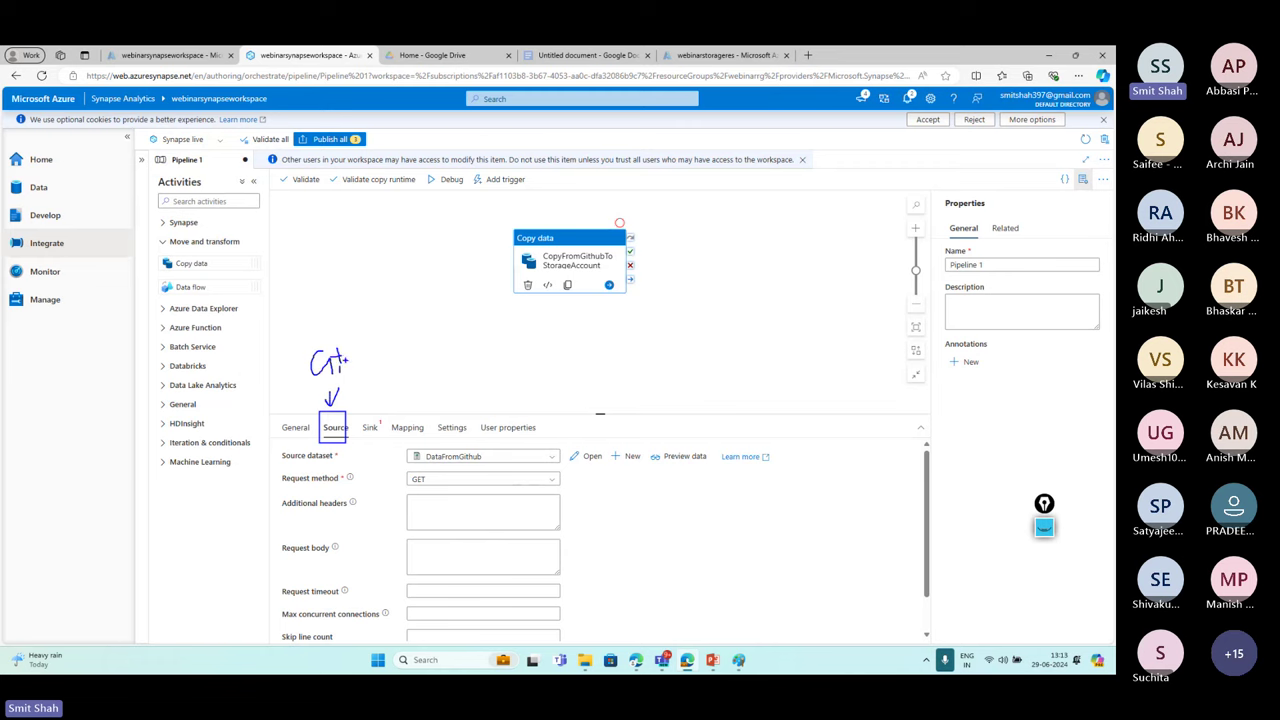
{"action": "key", "text": "ctrl+z"}
{"action": "key", "text": "ctrl+z"}
{"action": "key", "text": "ctrl+z"}
{"action": "key", "text": "ctrl+z"}
{"action": "mouse_move", "coordinate": [375, 398]}
{"action": "left_mouse_down"}
{"action": "mouse_move", "coordinate": [381, 415]}
{"action": "mouse_move", "coordinate": [398, 401]}
{"action": "mouse_move", "coordinate": [375, 438]}
{"action": "mouse_move", "coordinate": [388, 441]}
{"action": "left_mouse_up"}
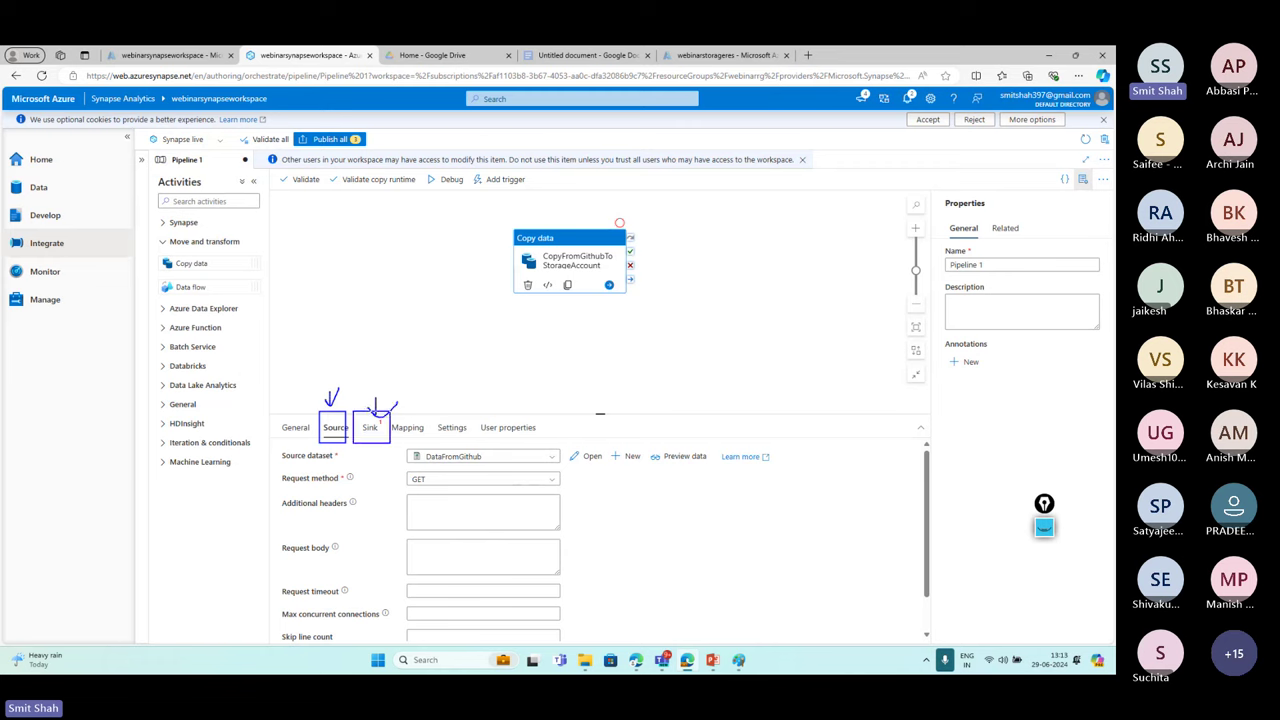
Create a new Azure Data Lake Storage Gen2 DelimitedText dataset for the sink
{"action": "left_click", "coordinate": [369, 427]}
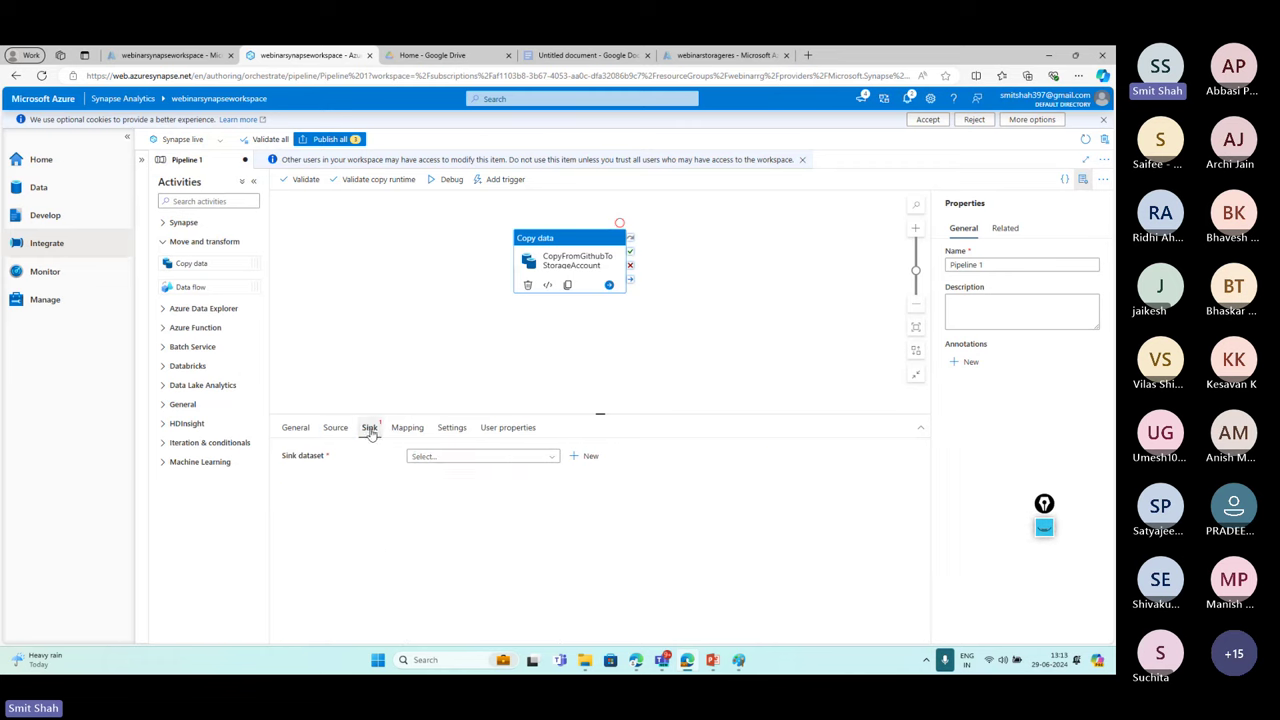
{"action": "left_click", "coordinate": [479, 458]}
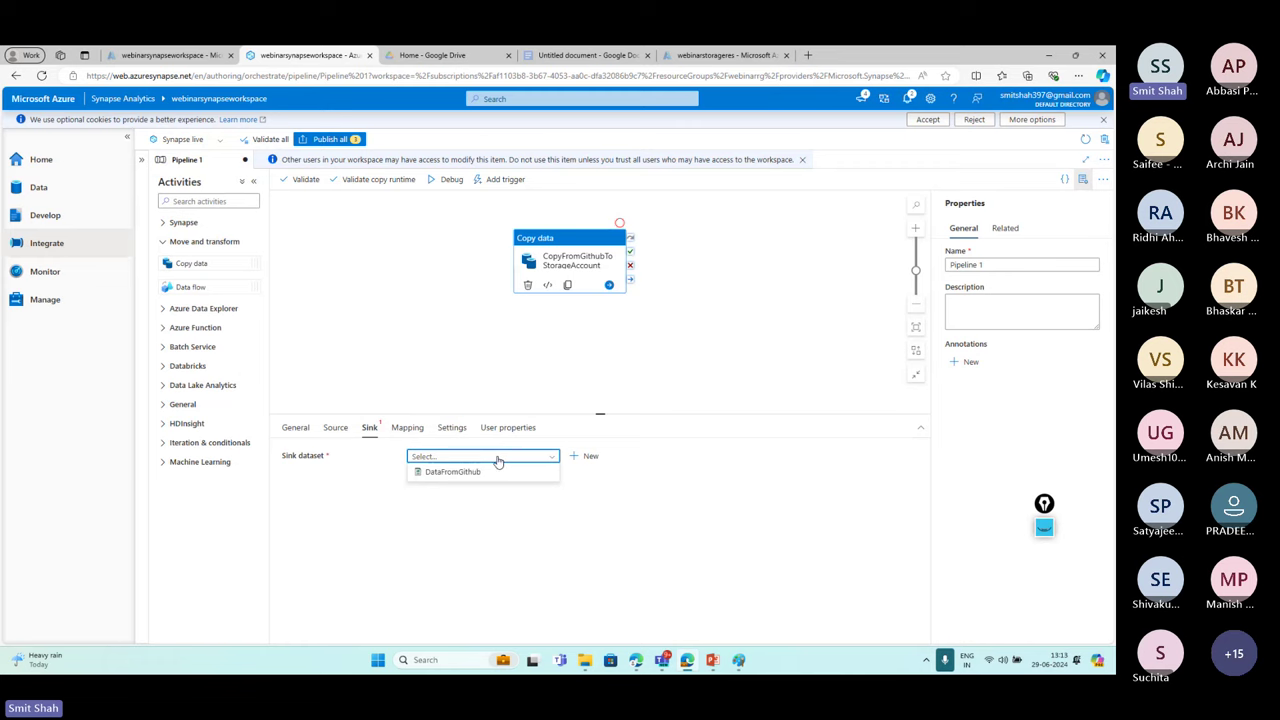
{"action": "left_click", "coordinate": [607, 488]}
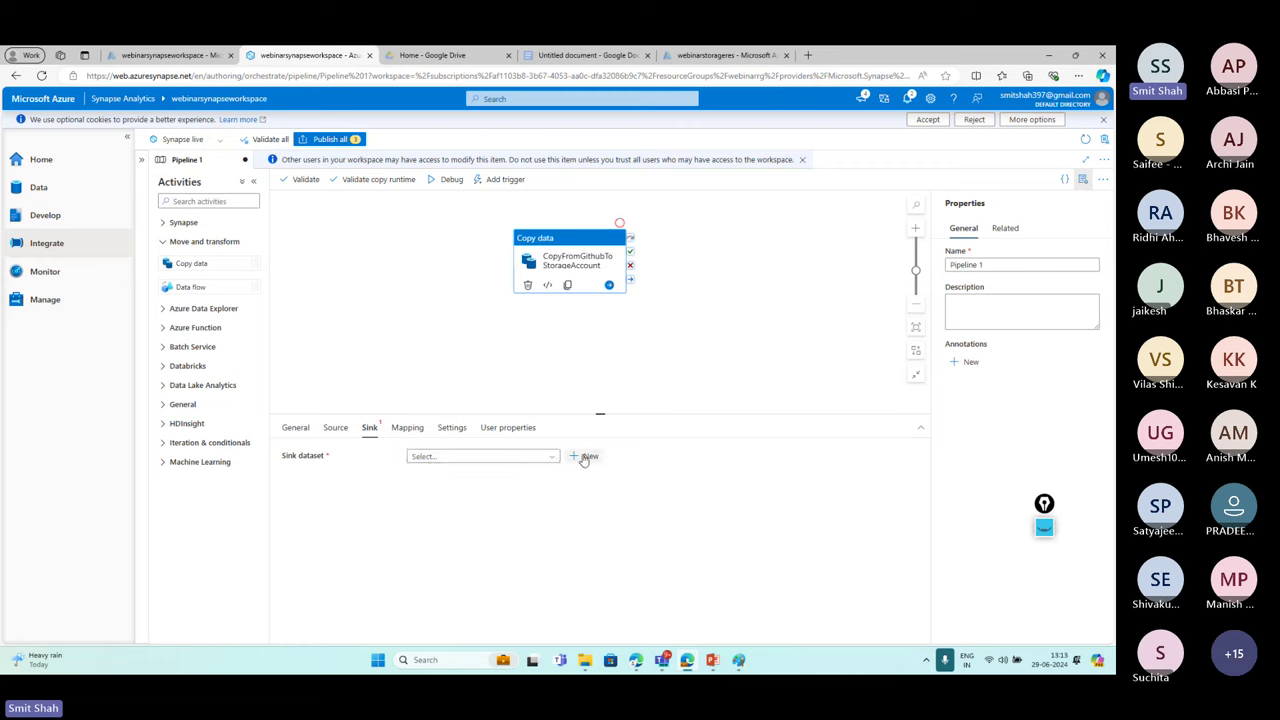
{"action": "left_click", "coordinate": [590, 457]}
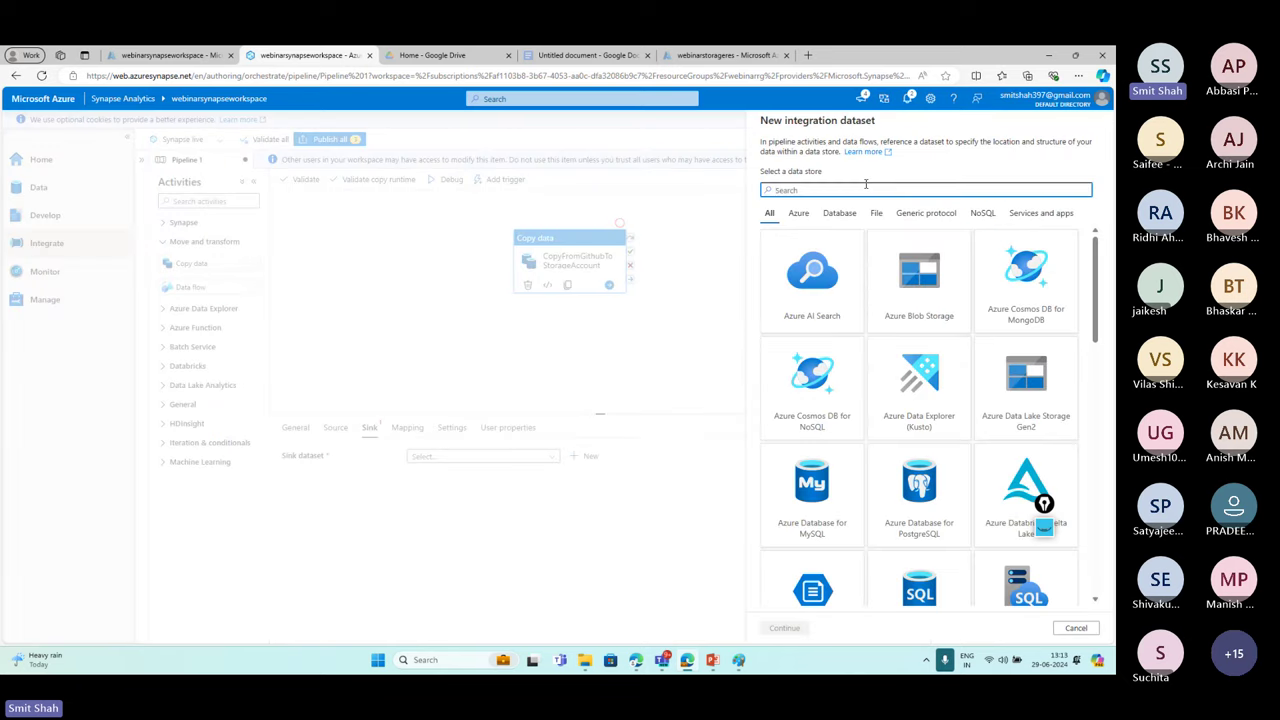
{"action": "type", "text": "gen"}
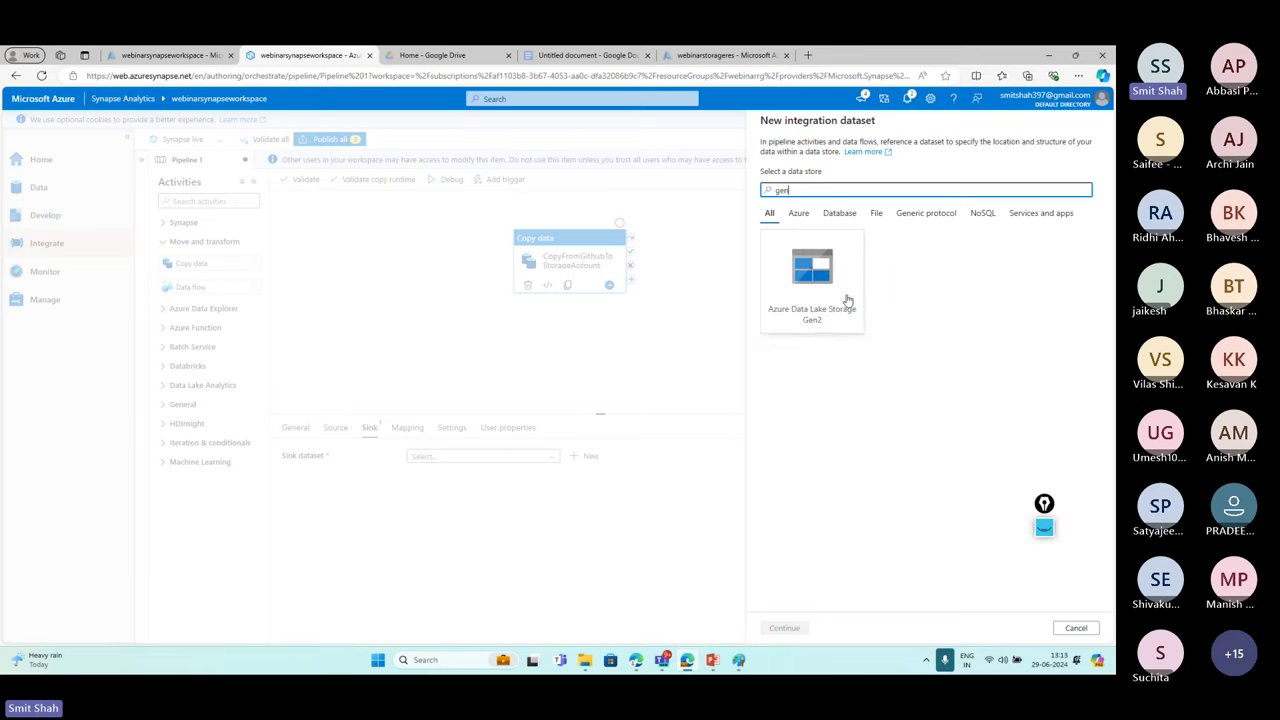
{"action": "left_click", "coordinate": [820, 306]}
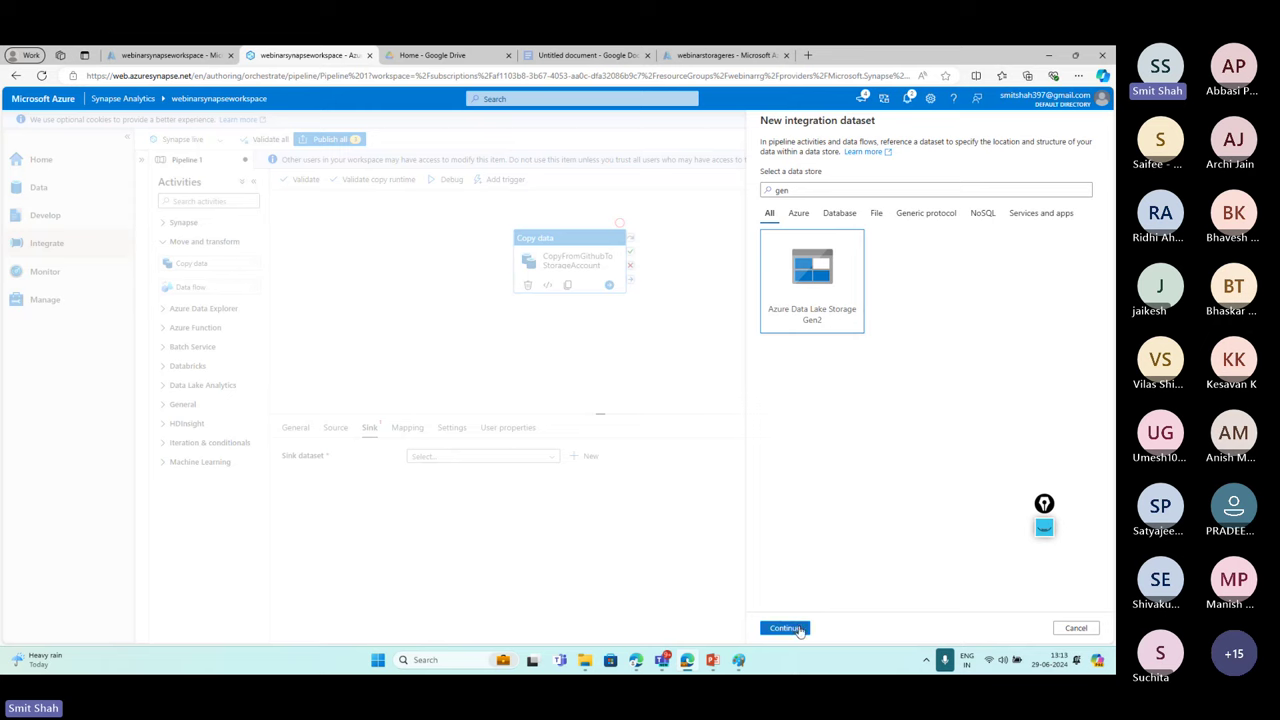
{"action": "left_click", "coordinate": [786, 630]}
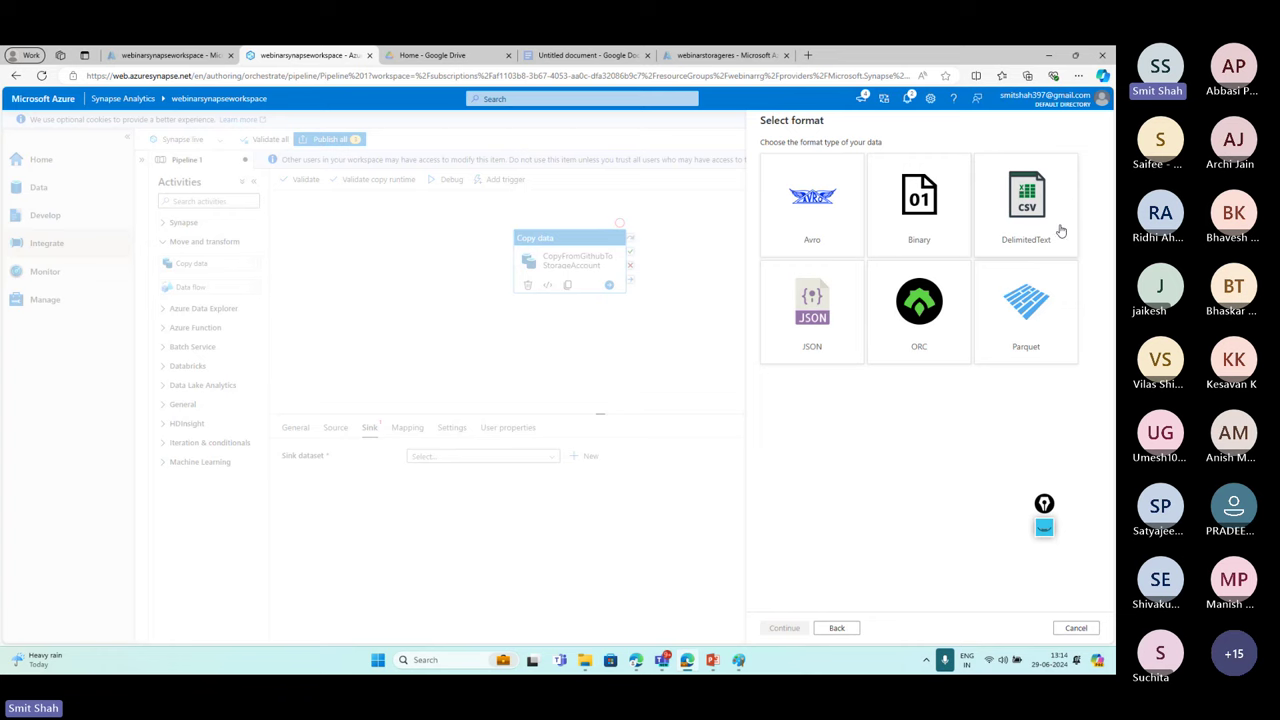
{"action": "left_click", "coordinate": [1048, 220]}
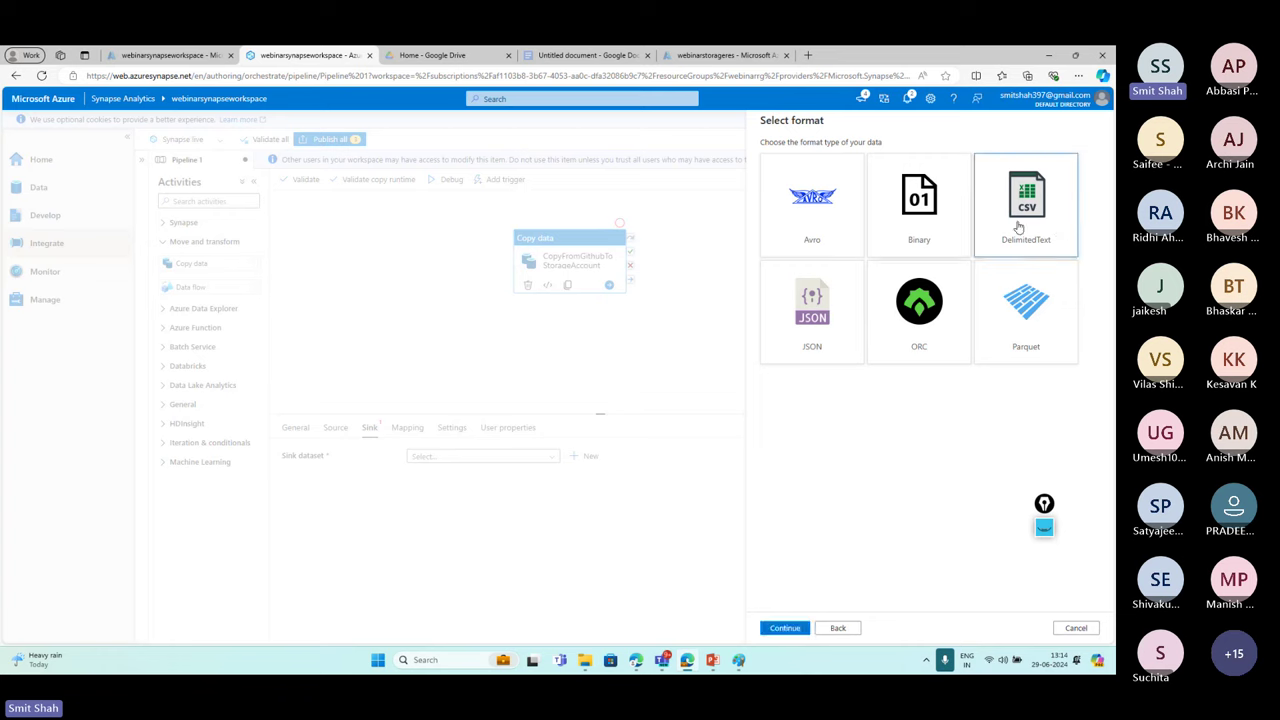
{"action": "left_click", "coordinate": [785, 628]}
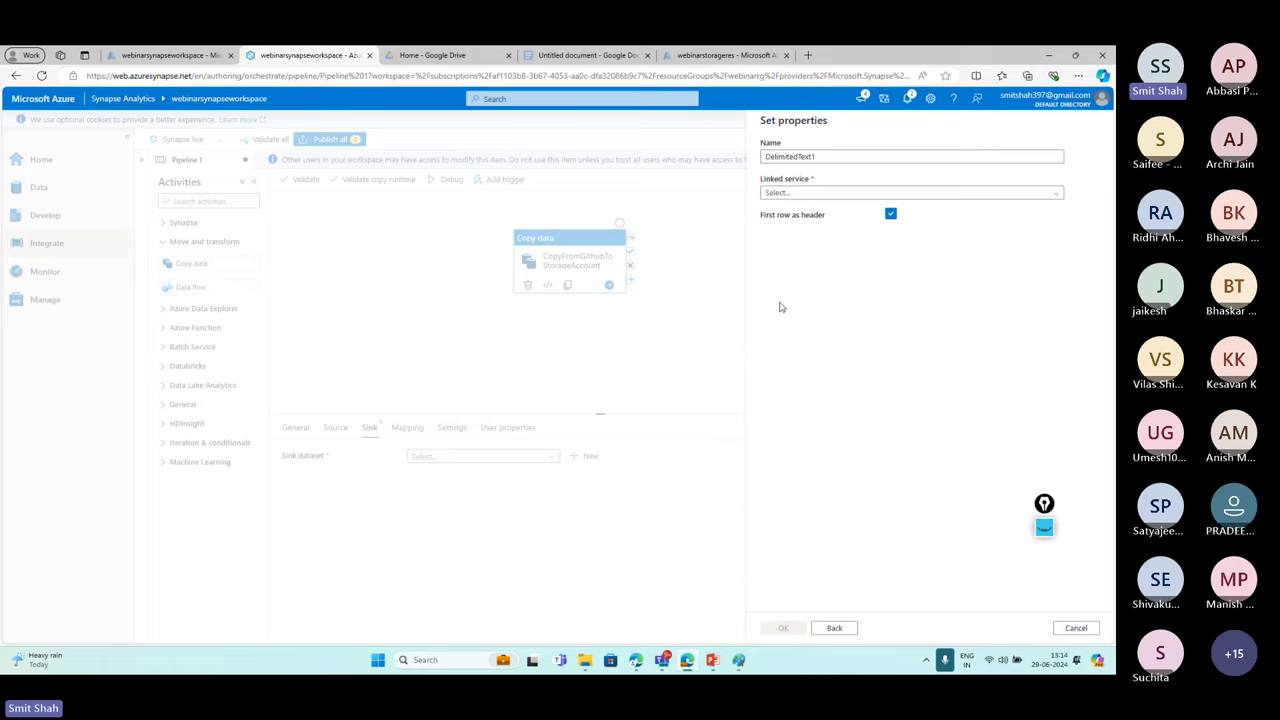
Rename the new sink dataset from DelimitedText1 to LinkToStorageAccount
{"action": "left_click", "coordinate": [824, 156]}
{"action": "left_click_drag", "start_coordinate": [824, 156], "coordinate": [720, 150]}
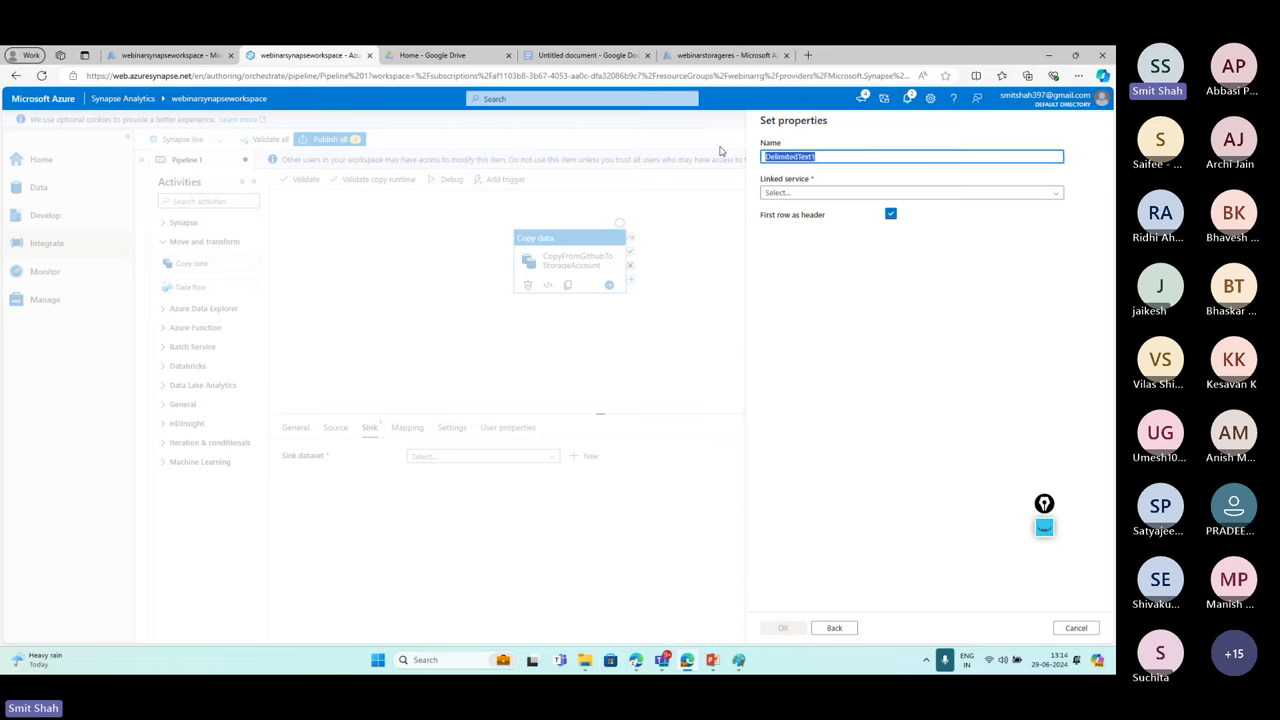
{"action": "type", "text": "LinkTo"}
{"action": "type", "text": "Storage"}
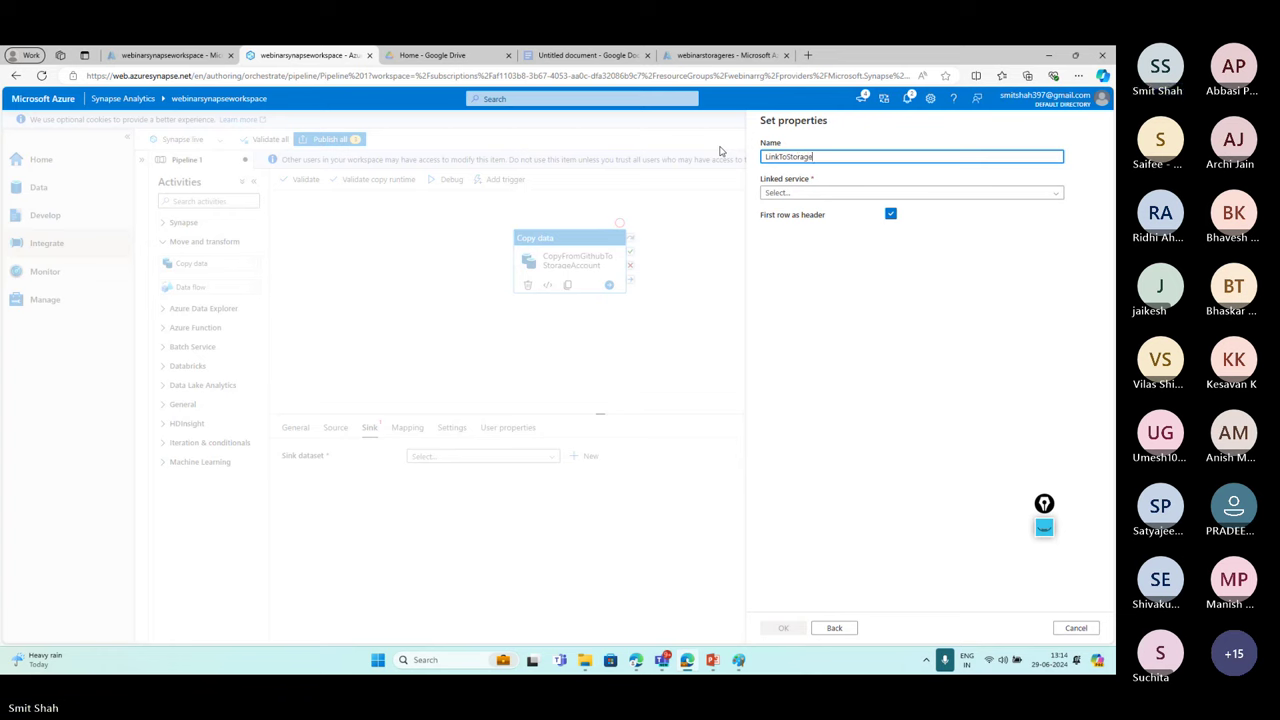
{"action": "type", "text": "Account"}
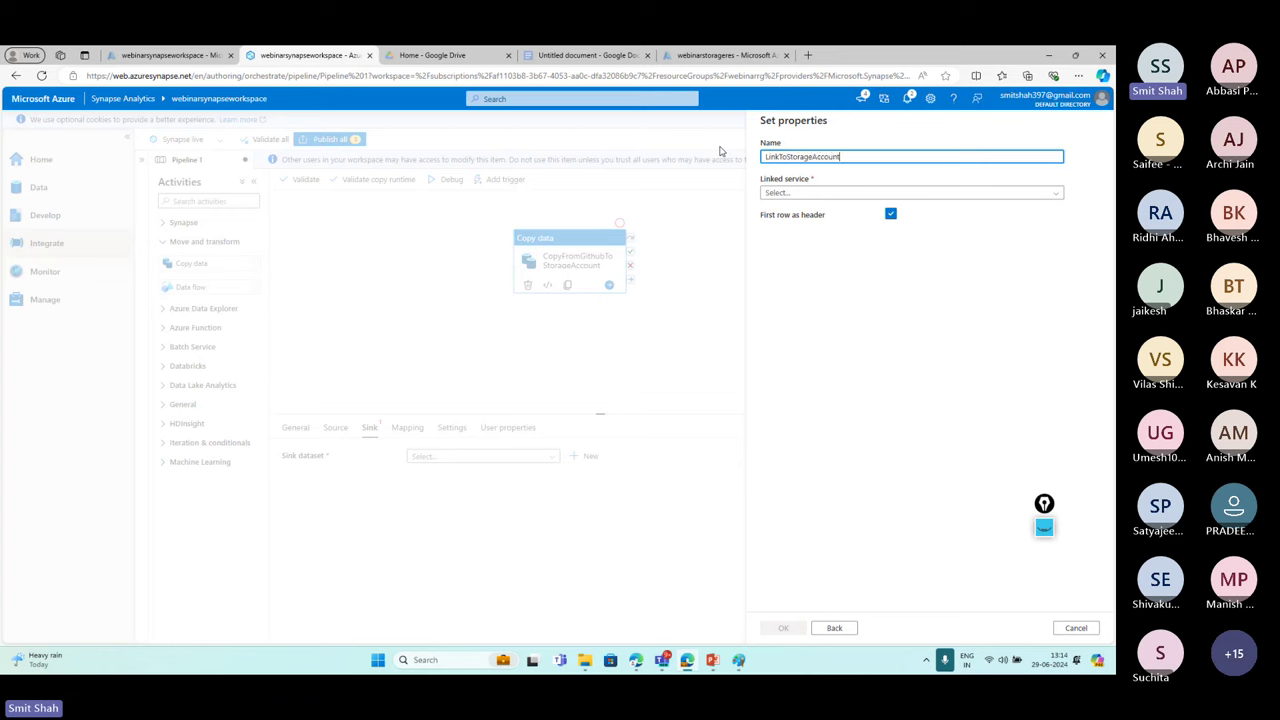
{"action": "left_click", "coordinate": [811, 194]}
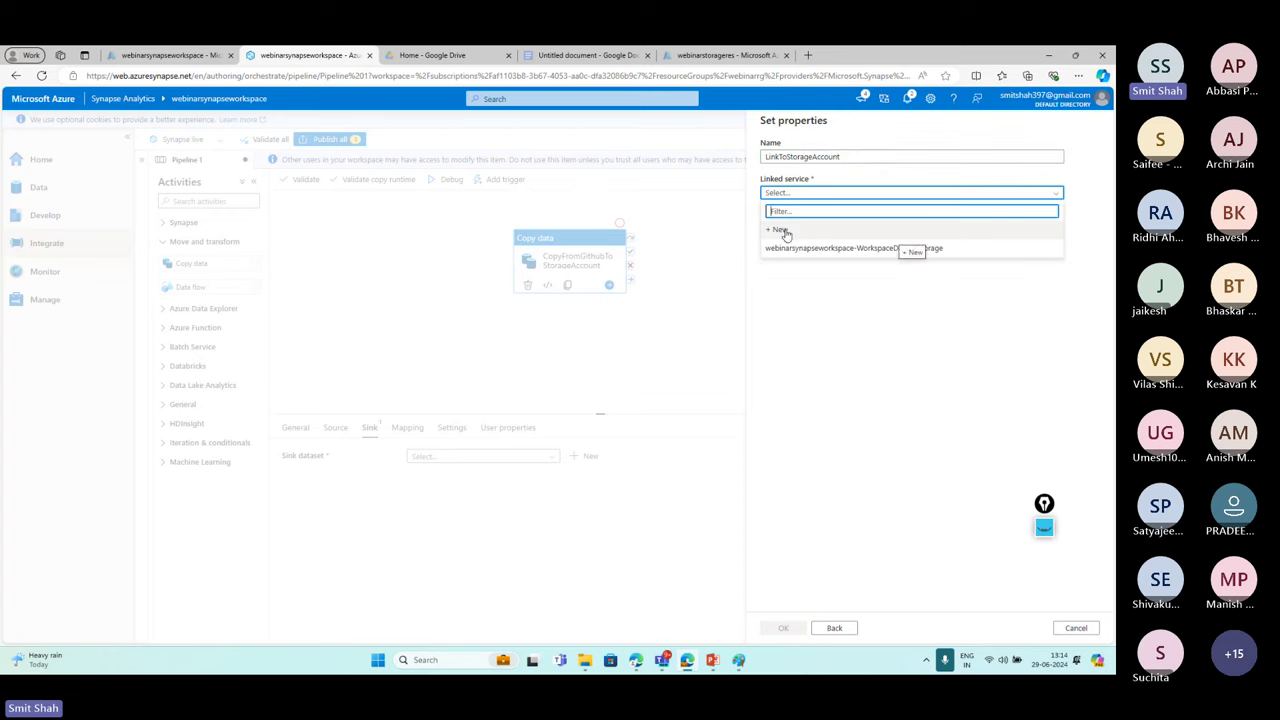
Abandon and discard the half-started 'Storage' linked service
{"action": "left_click", "coordinate": [786, 232]}
{"action": "double_click", "coordinate": [852, 193]}
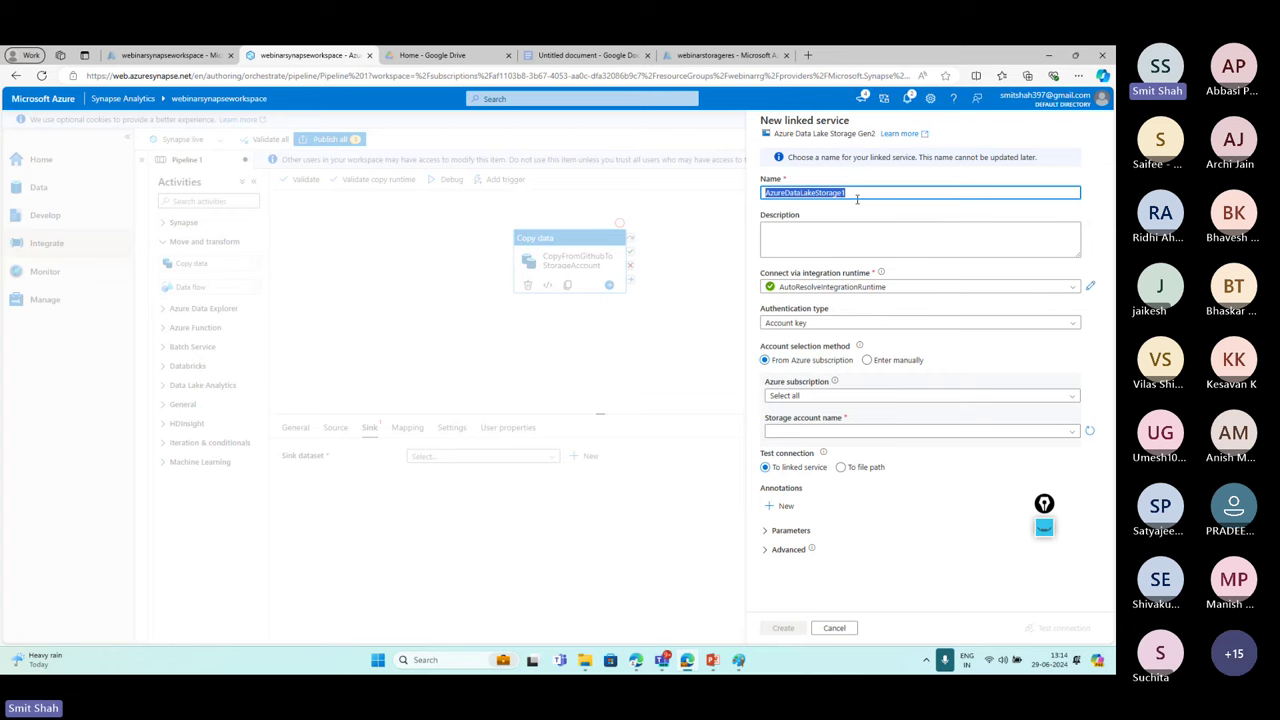
{"action": "type", "text": "Storage"}
{"action": "left_click", "coordinate": [834, 627]}
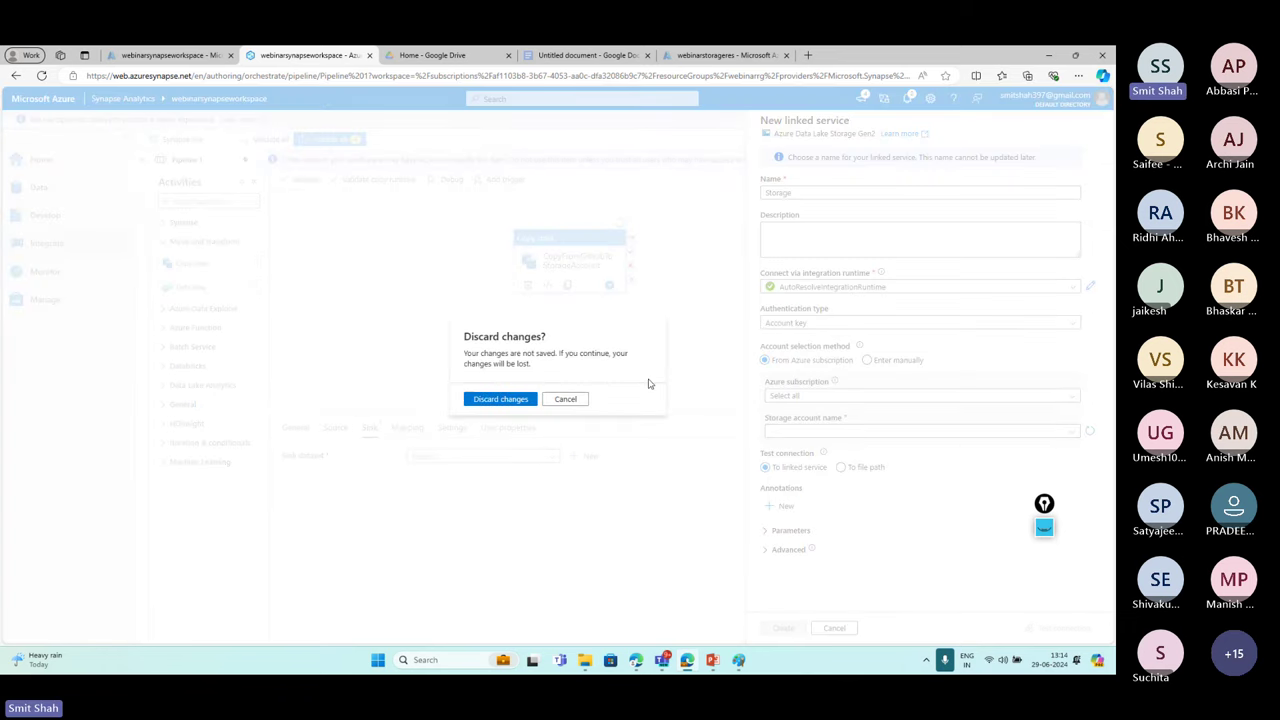
{"action": "left_click", "coordinate": [530, 399]}
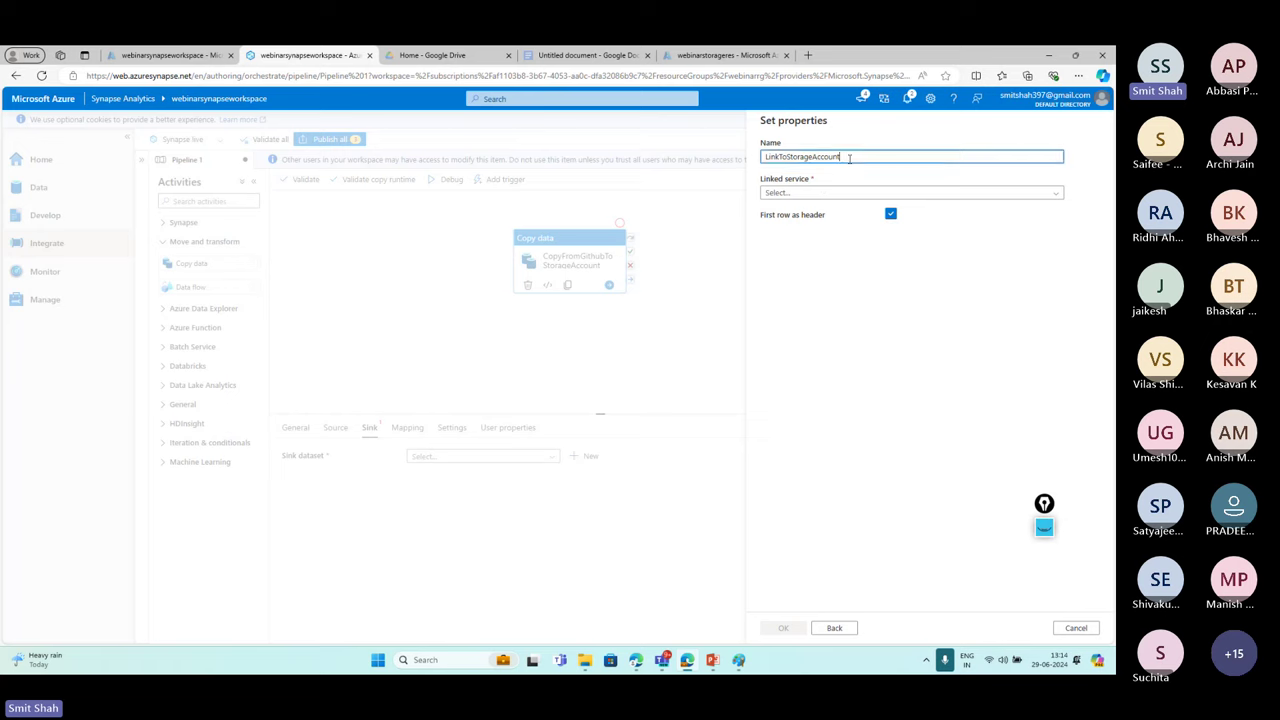
Rename the sink dataset to StorageAccountGen2
{"action": "left_click_drag", "start_coordinate": [787, 157], "coordinate": [752, 160]}
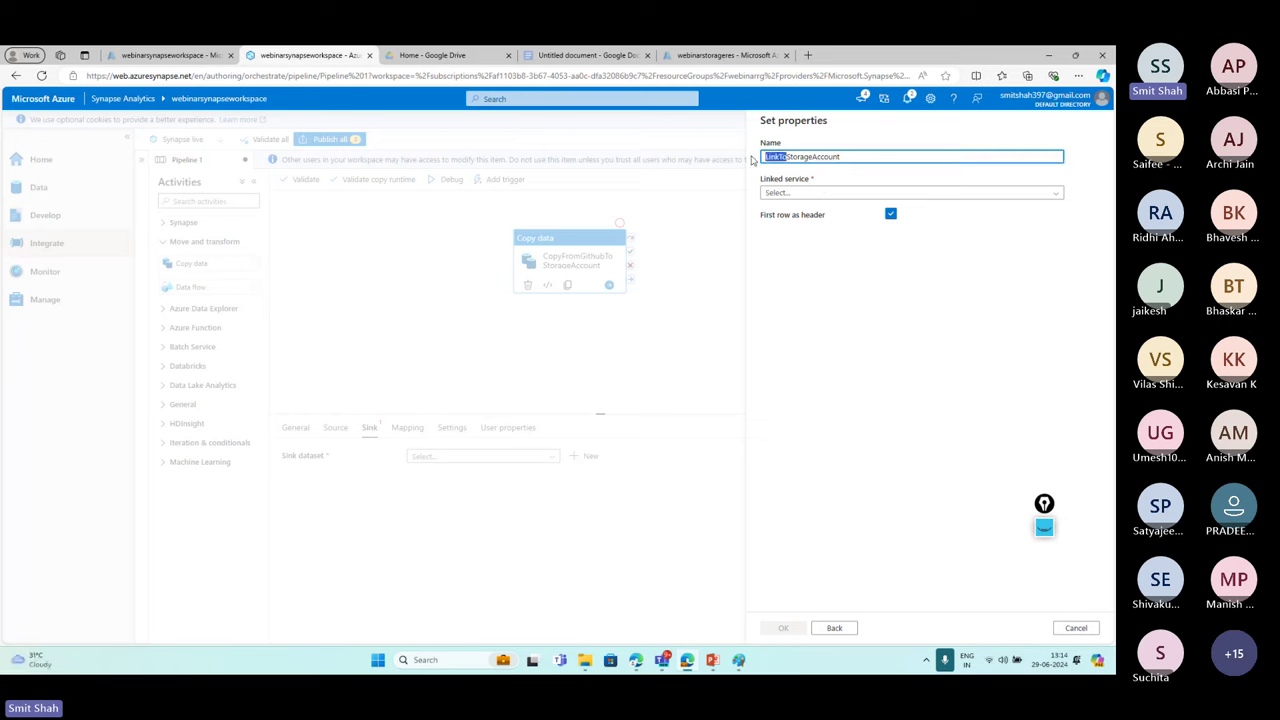
{"action": "key", "text": "BackSpace"}
{"action": "left_click", "coordinate": [827, 157]}
{"action": "type", "text": "Gen2"}
Start a new linked service named LinkToStorageAccount
{"action": "left_click", "coordinate": [814, 192]}
{"action": "left_click", "coordinate": [785, 226]}
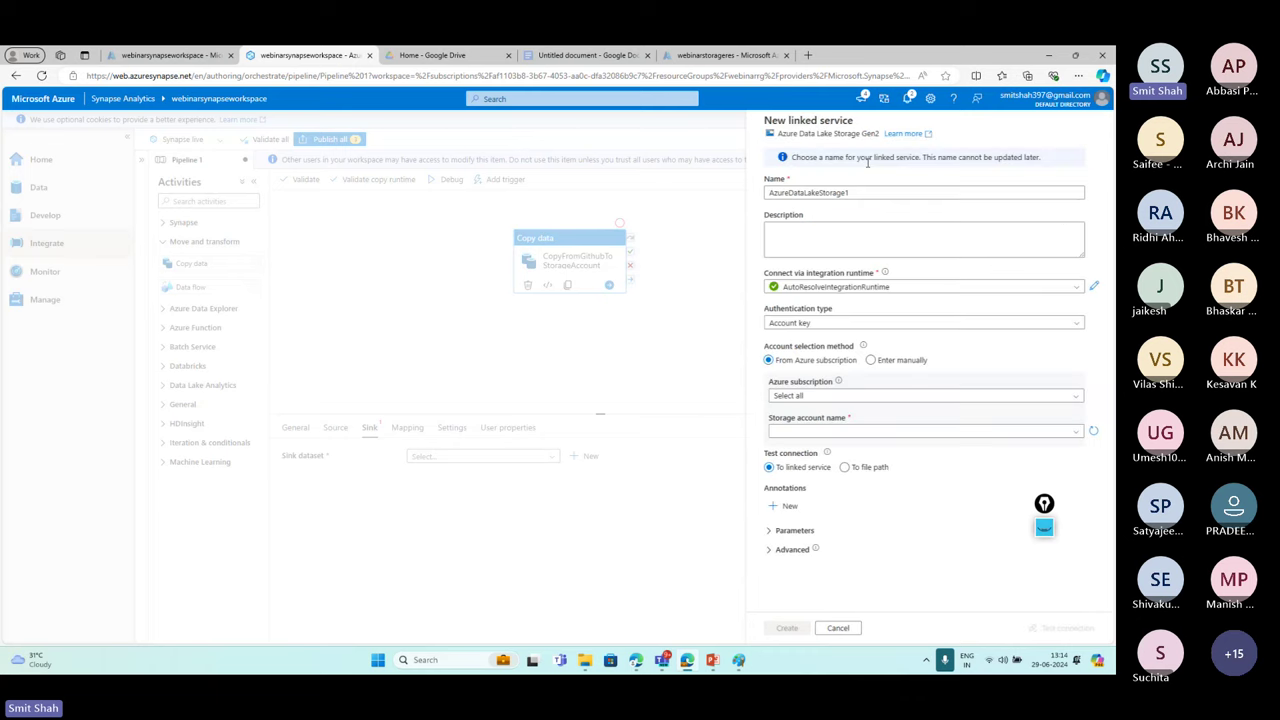
{"action": "double_click", "coordinate": [853, 192]}
{"action": "type", "text": "List All Creation"}
{"action": "type", "text": "Link"}
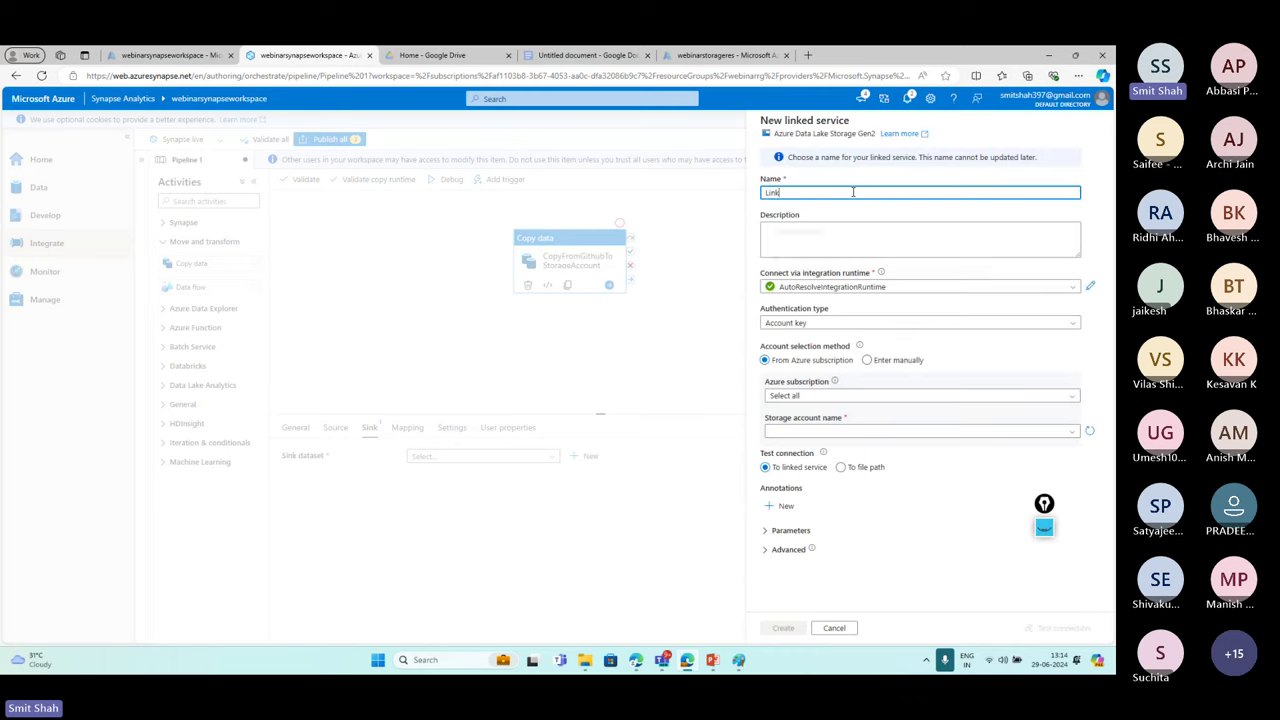
{"action": "type", "text": "ToStorageAccount"}
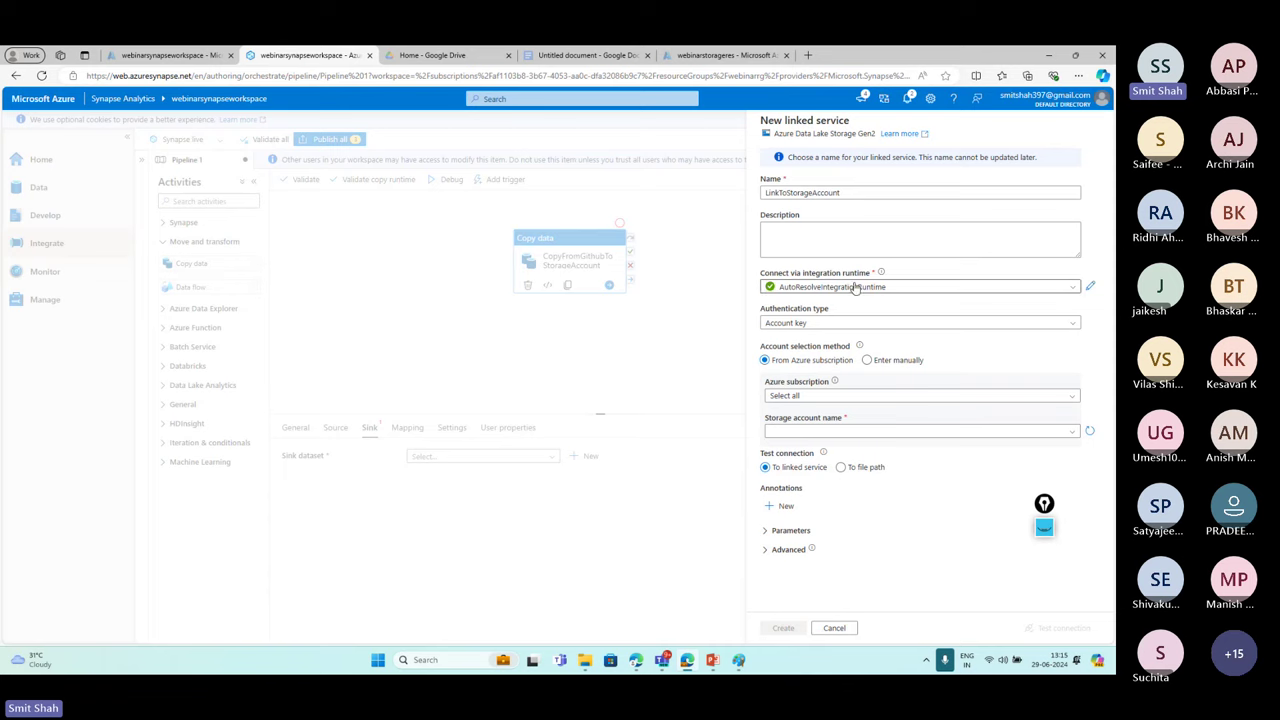
{"action": "left_click", "coordinate": [822, 289]}
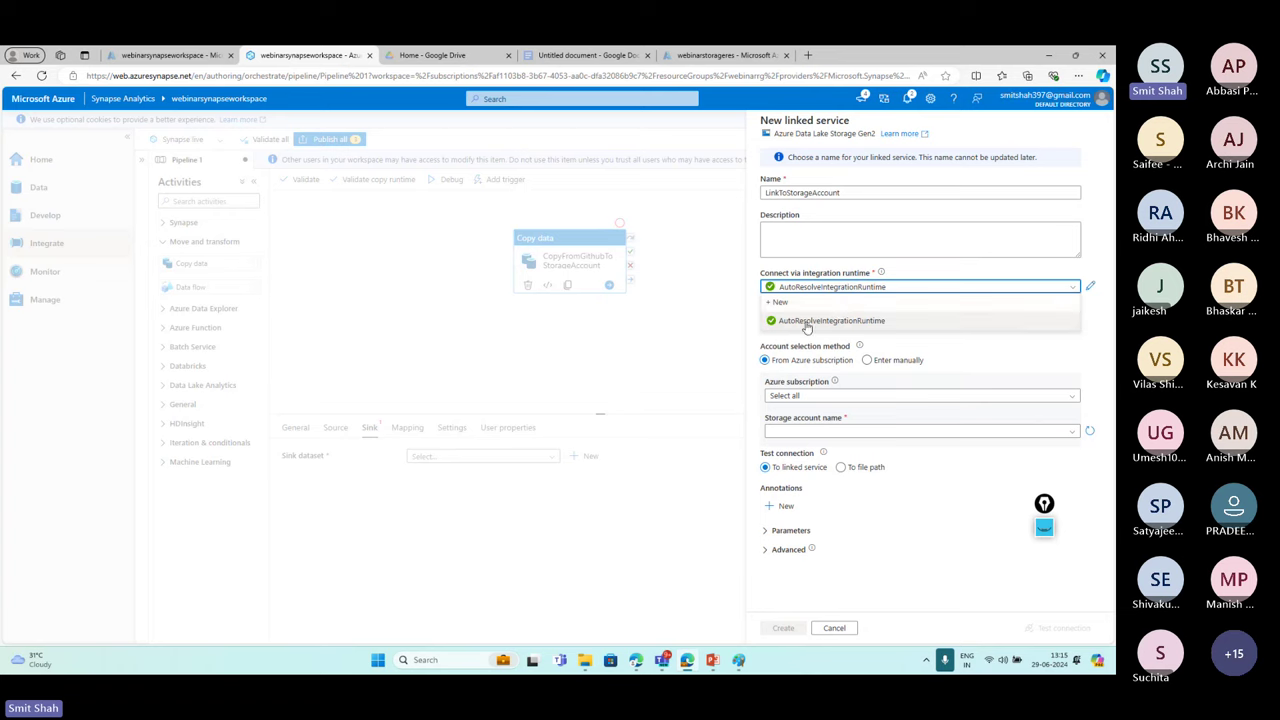
{"action": "left_click", "coordinate": [1097, 331]}
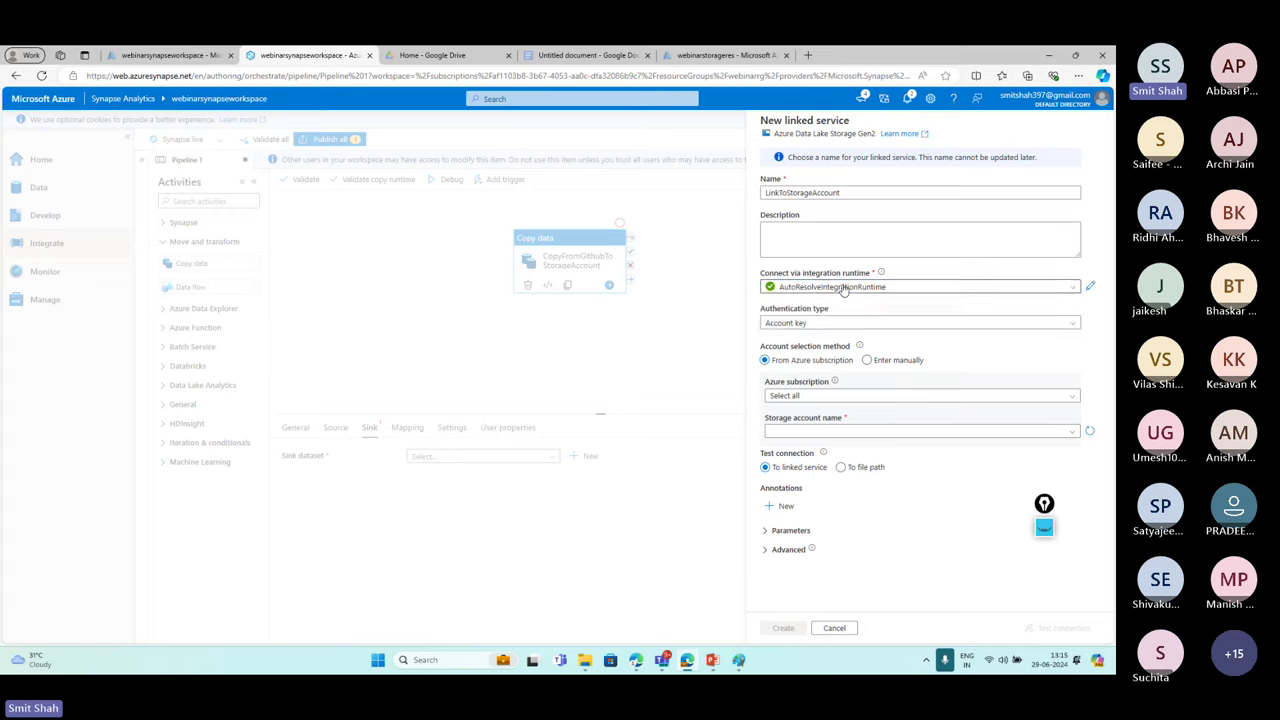
{"action": "left_click", "coordinate": [843, 289]}
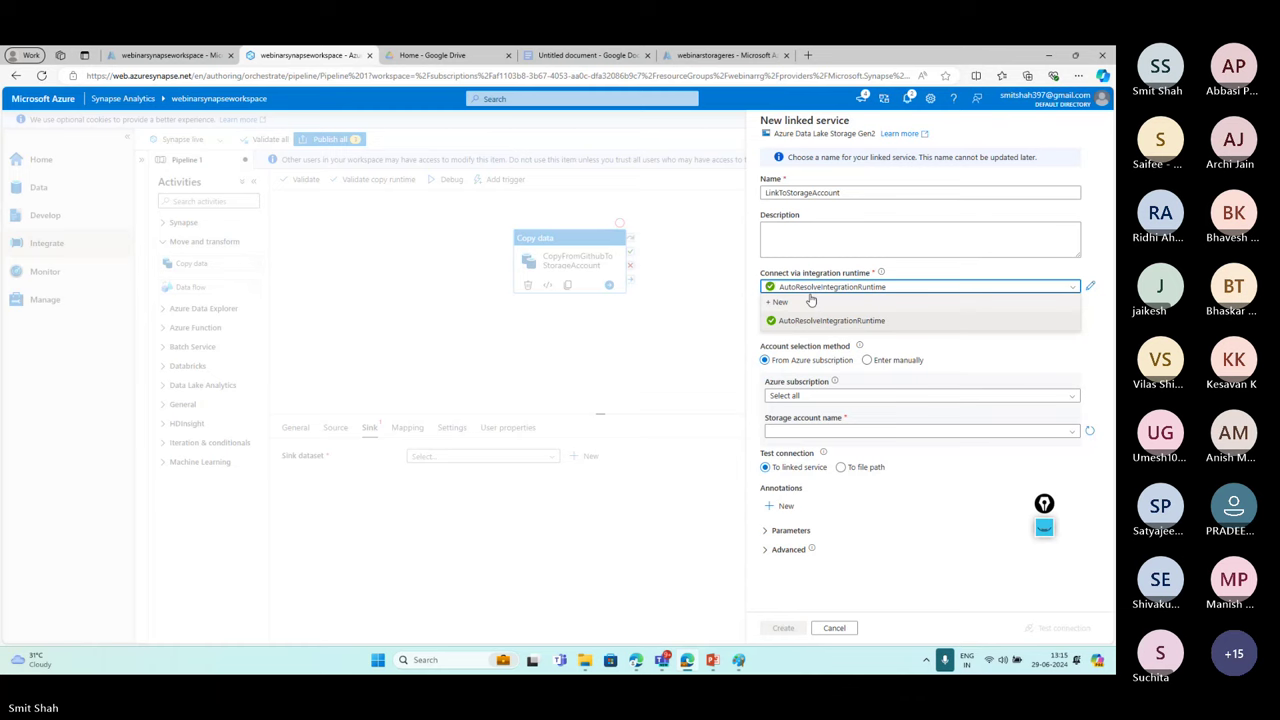
{"action": "left_click", "coordinate": [815, 320]}
{"action": "mouse_move", "coordinate": [662, 660]}
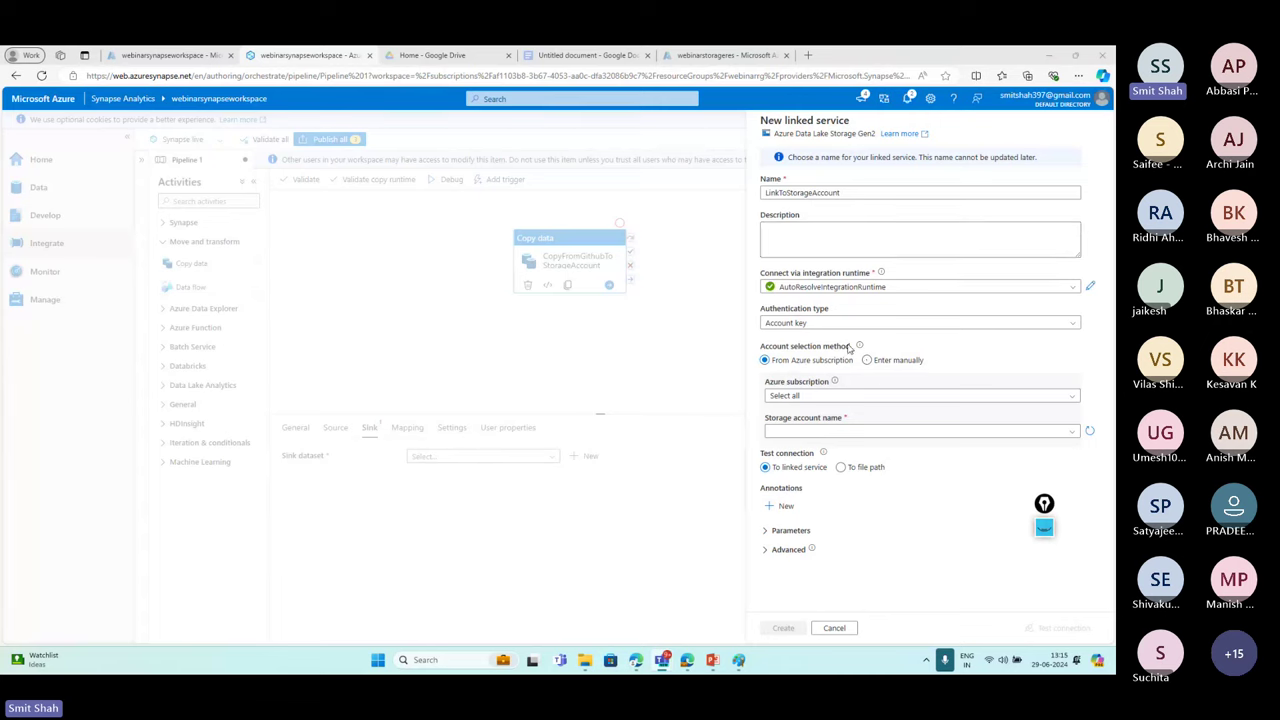
{"action": "left_click", "coordinate": [816, 323]}
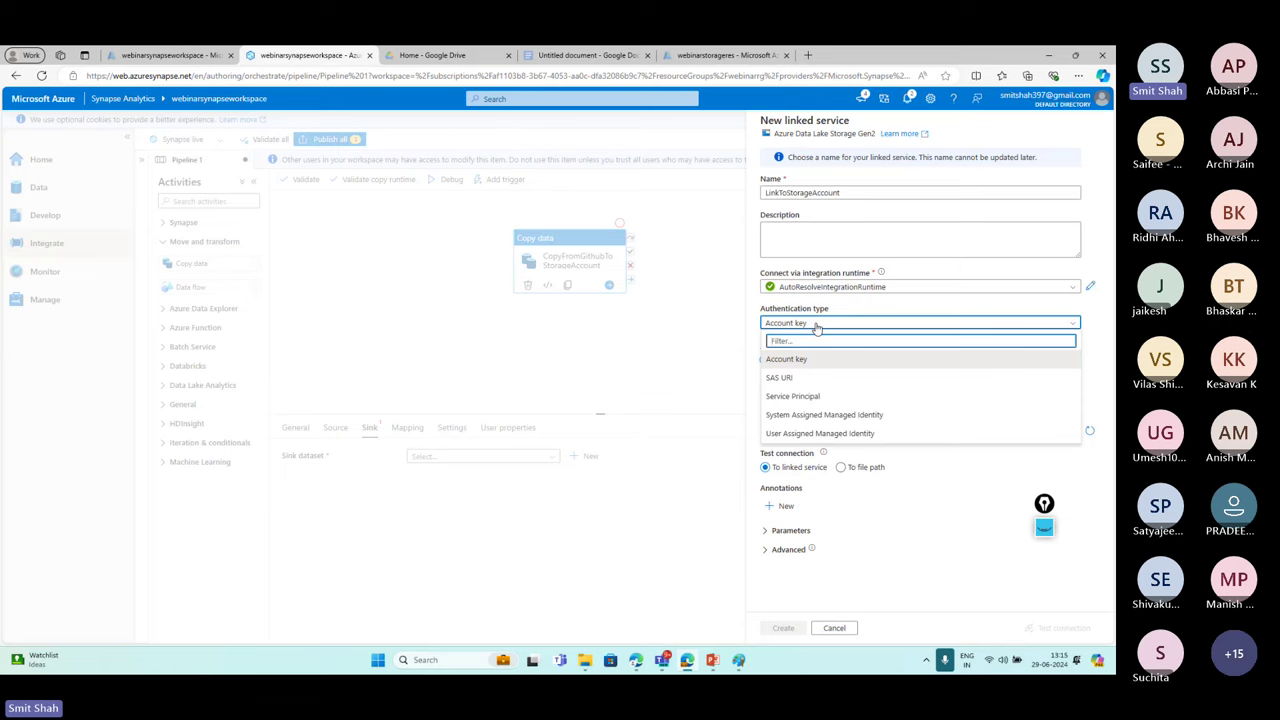
{"action": "left_click", "coordinate": [821, 362]}
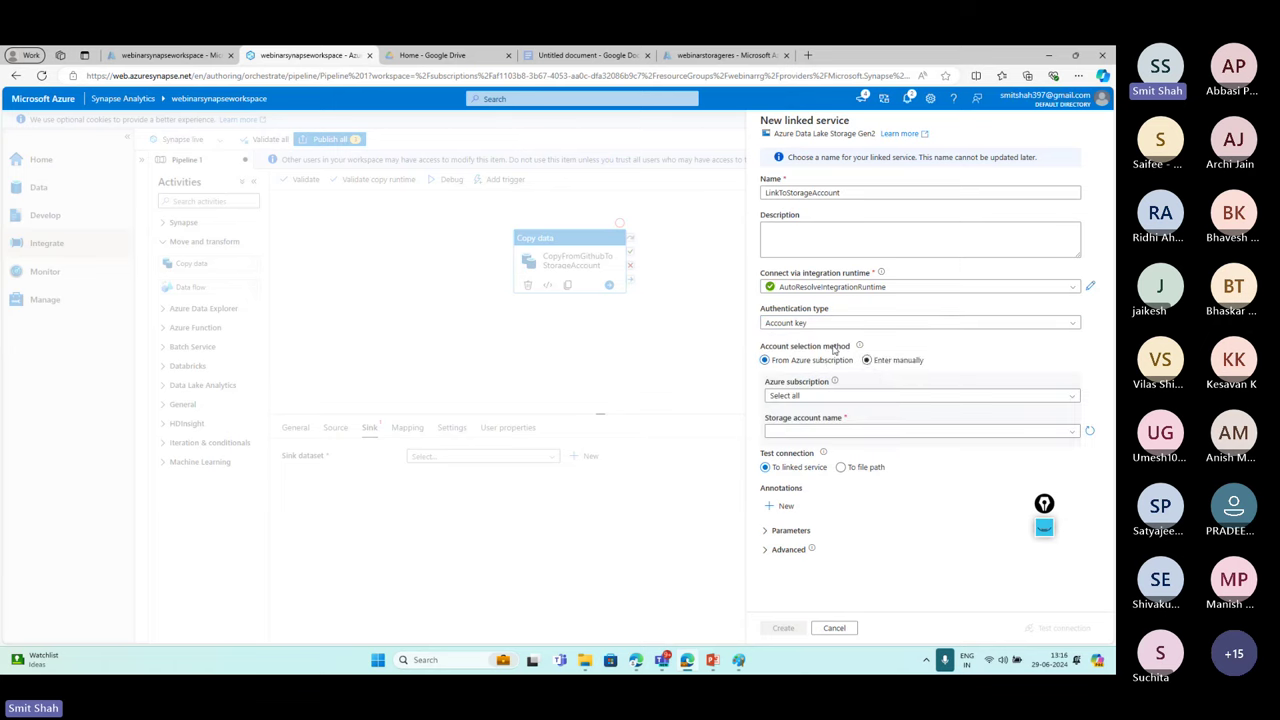
{"action": "left_click", "coordinate": [833, 324]}
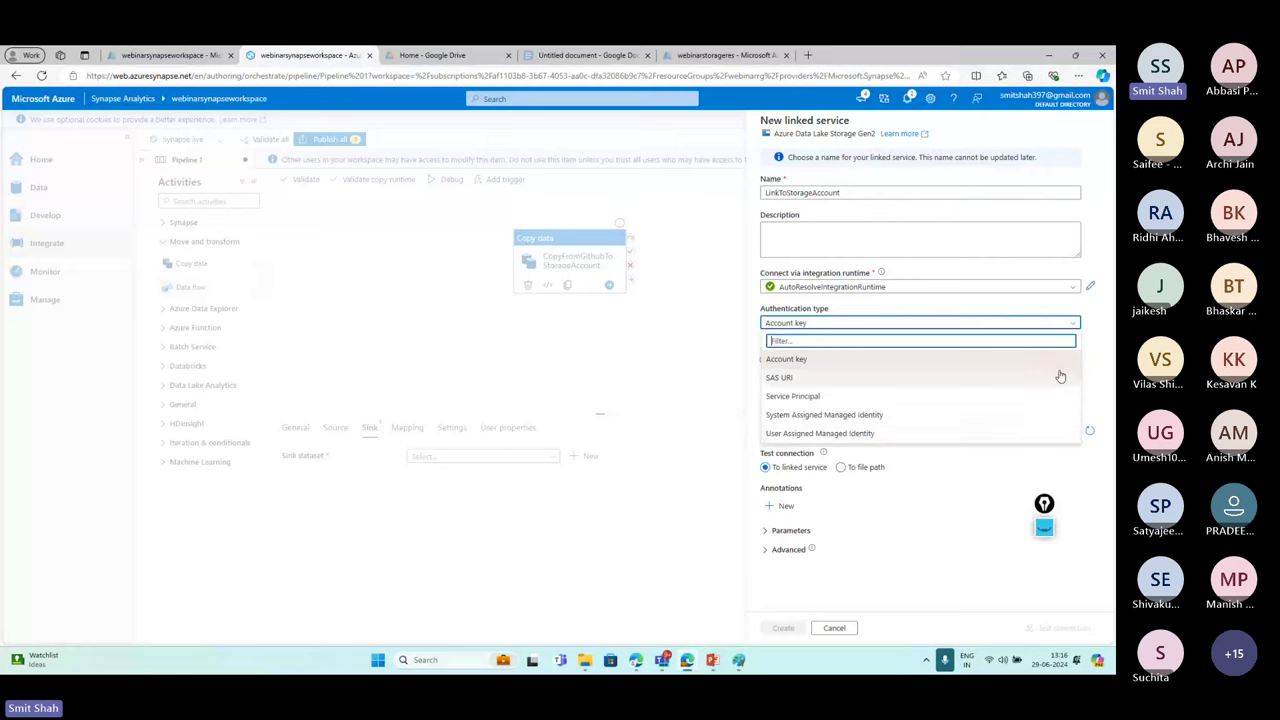
{"action": "left_click", "coordinate": [1080, 343]}
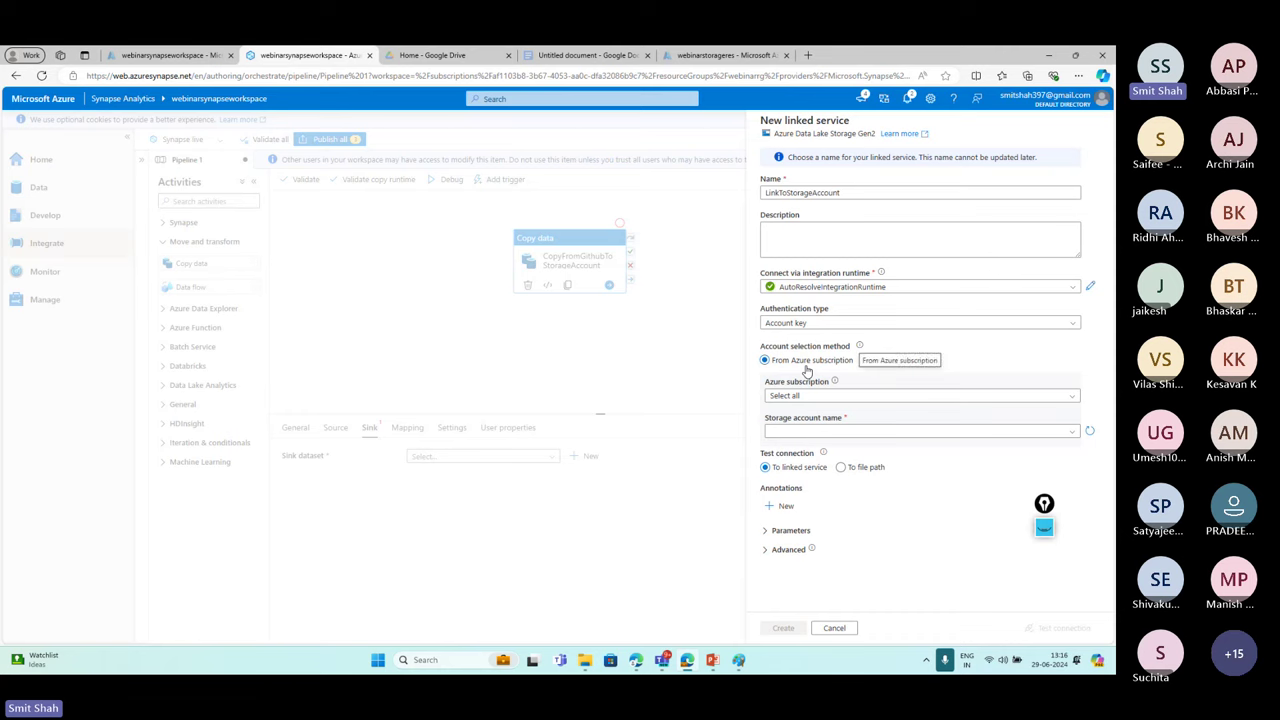
{"action": "left_click", "coordinate": [866, 360]}
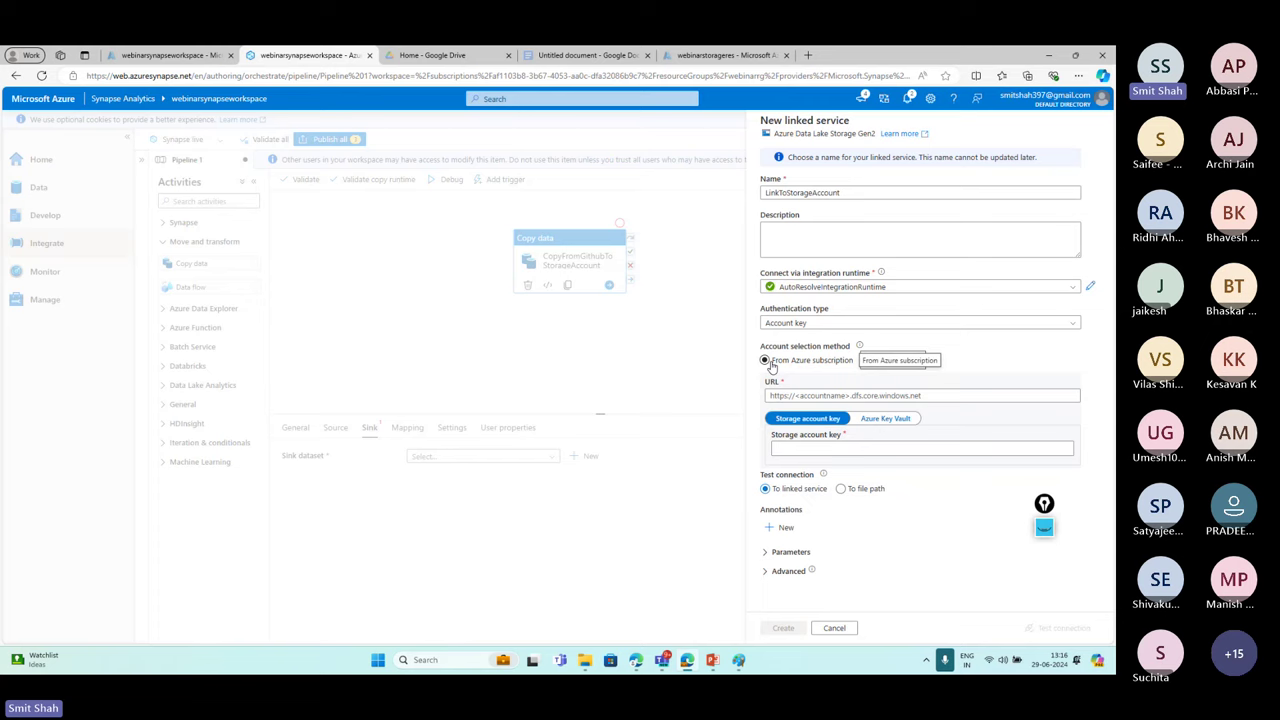
Point LinkToStorageAccount at webinarstorageres in the MSDN Platforms Subscription, test it, and create it
{"action": "left_click", "coordinate": [770, 365]}
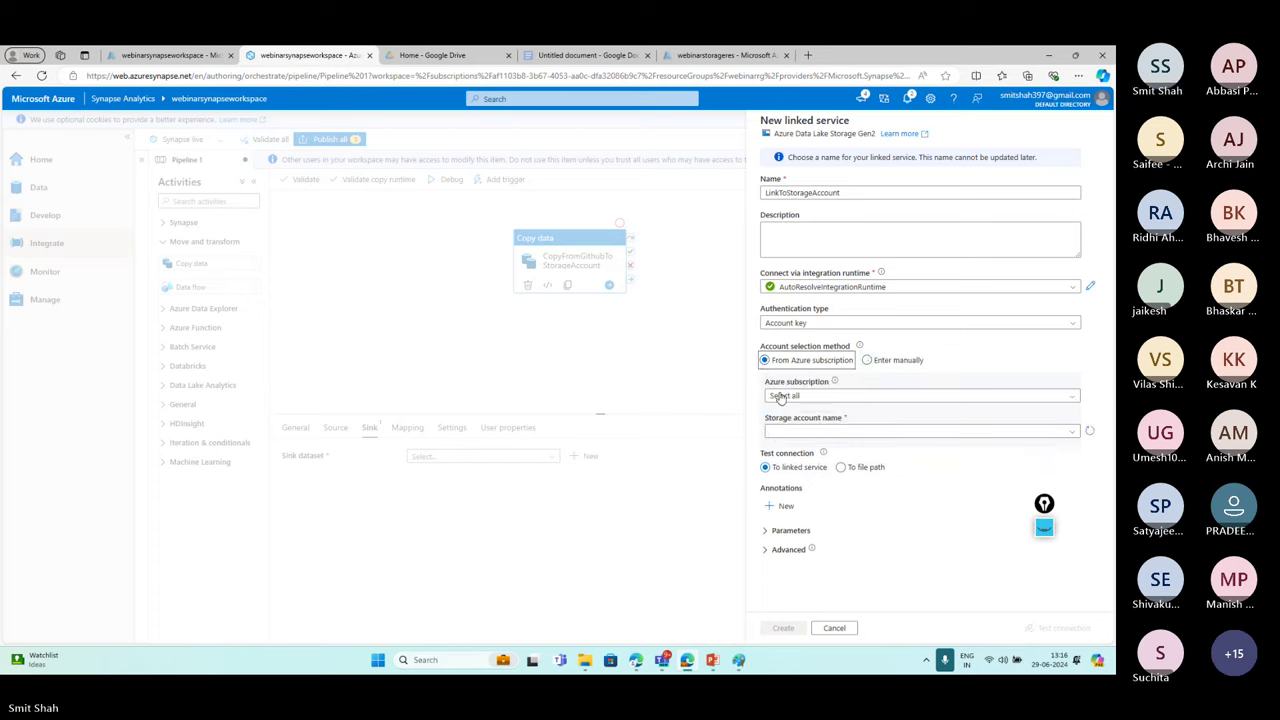
{"action": "left_click", "coordinate": [781, 397]}
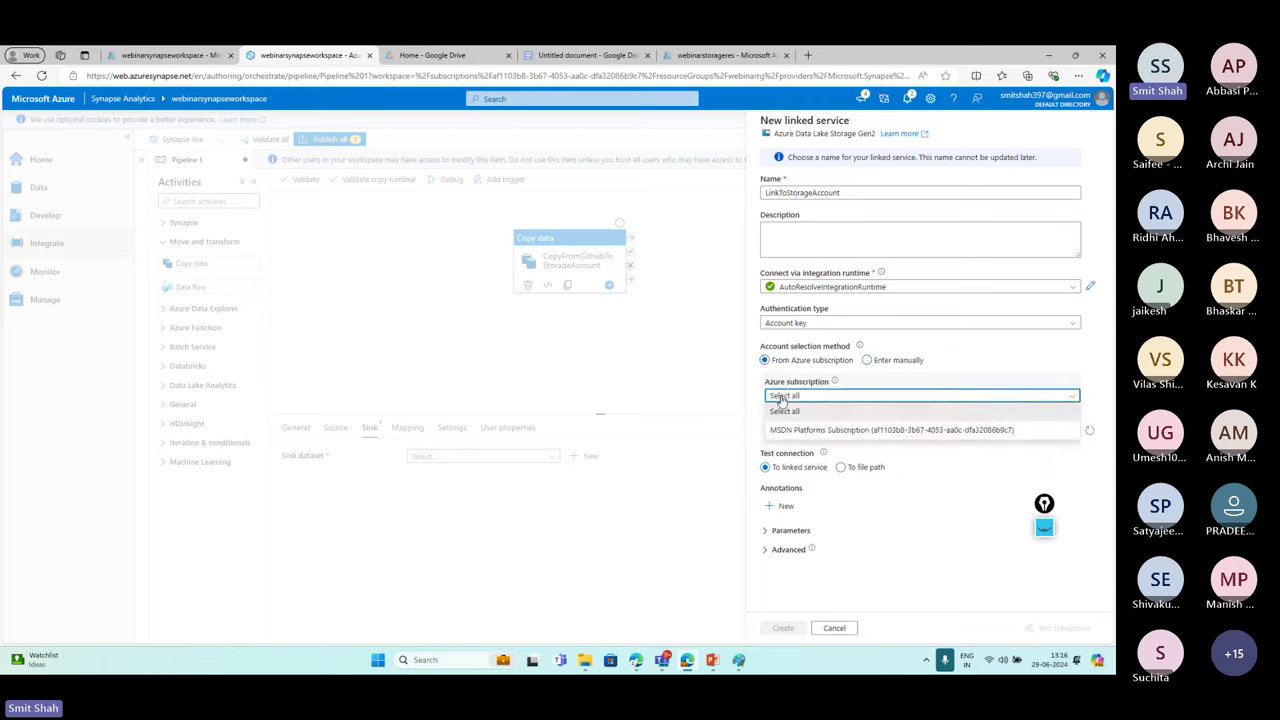
{"action": "left_click", "coordinate": [825, 430]}
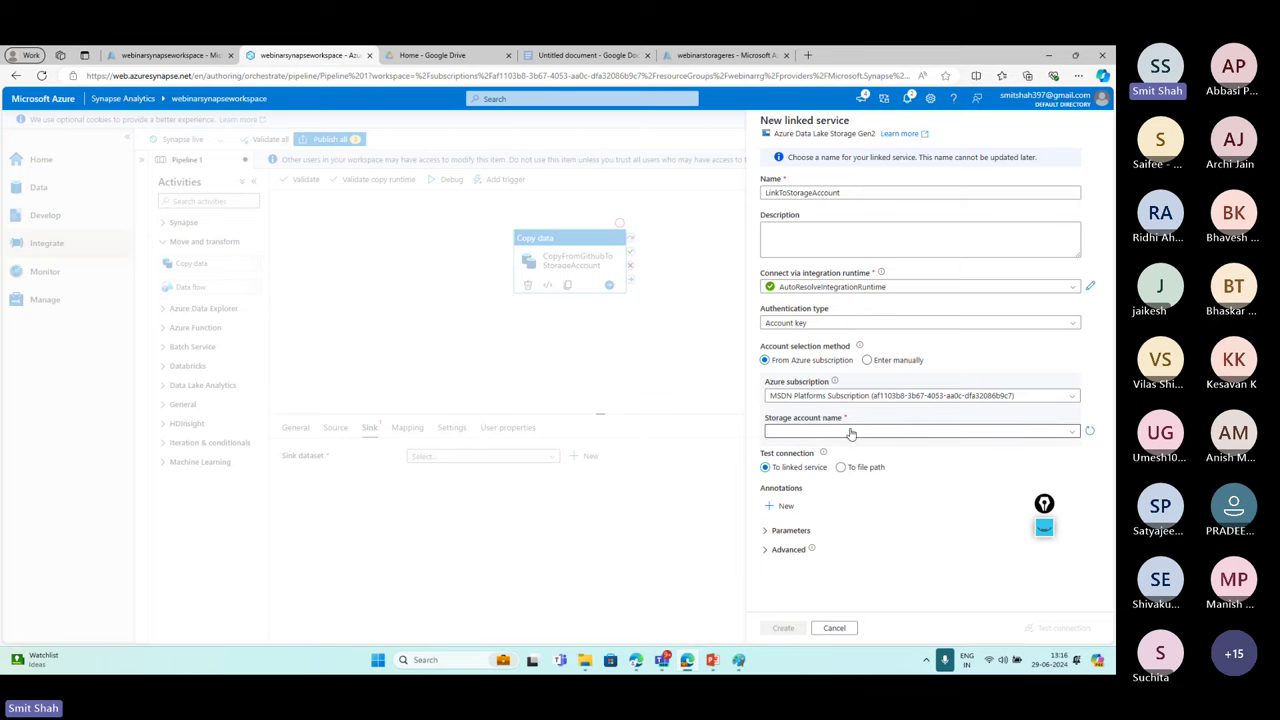
{"action": "left_click", "coordinate": [848, 432]}
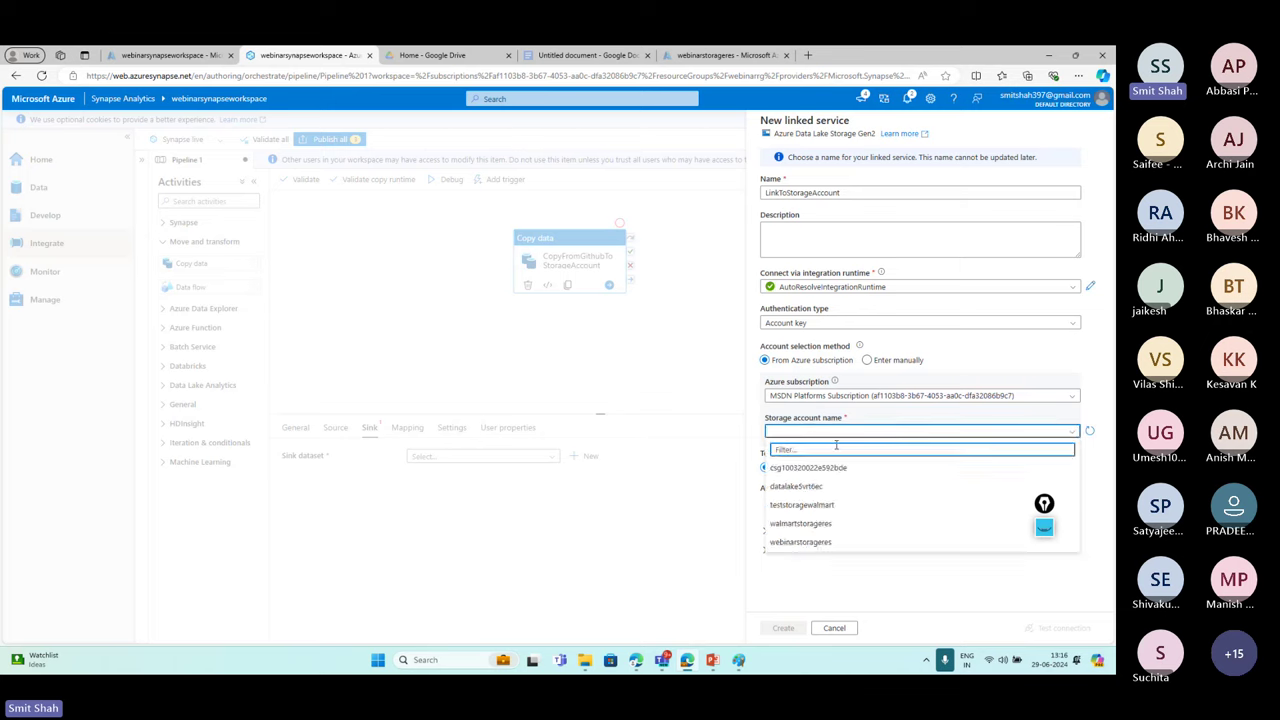
{"action": "left_click", "coordinate": [812, 542]}
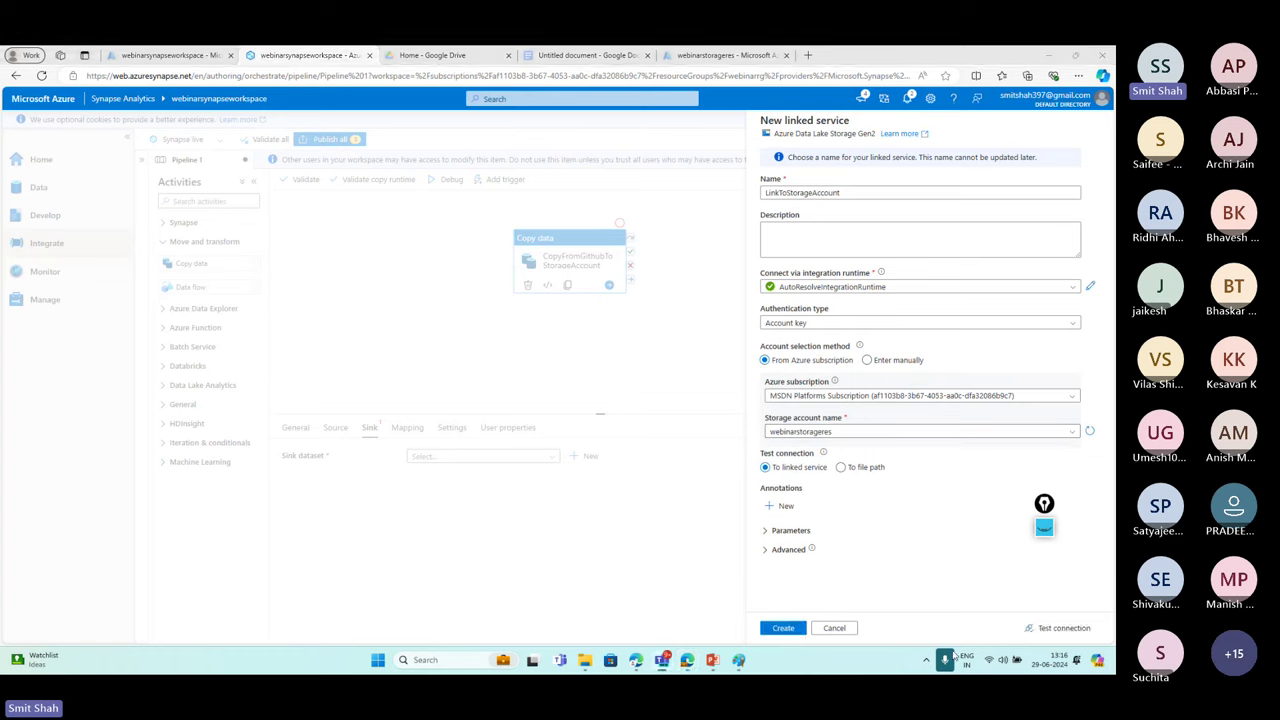
{"action": "left_click", "coordinate": [1061, 632]}
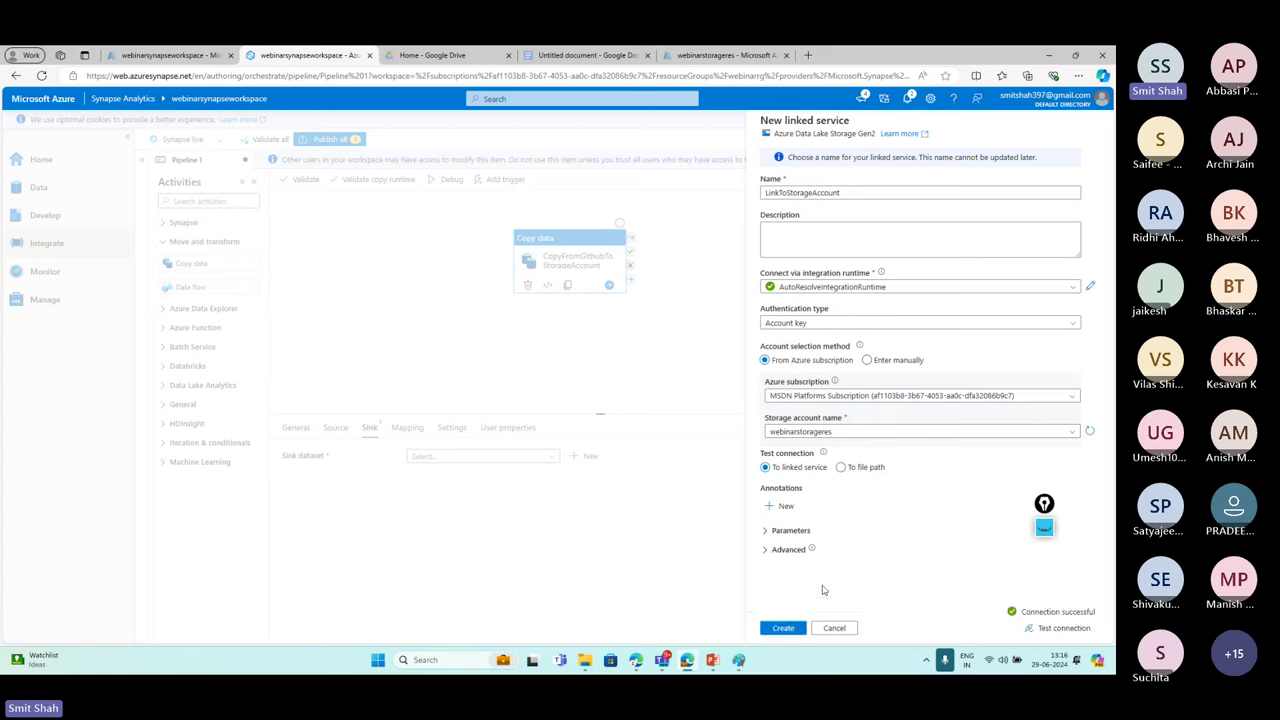
{"action": "left_click", "coordinate": [783, 628]}
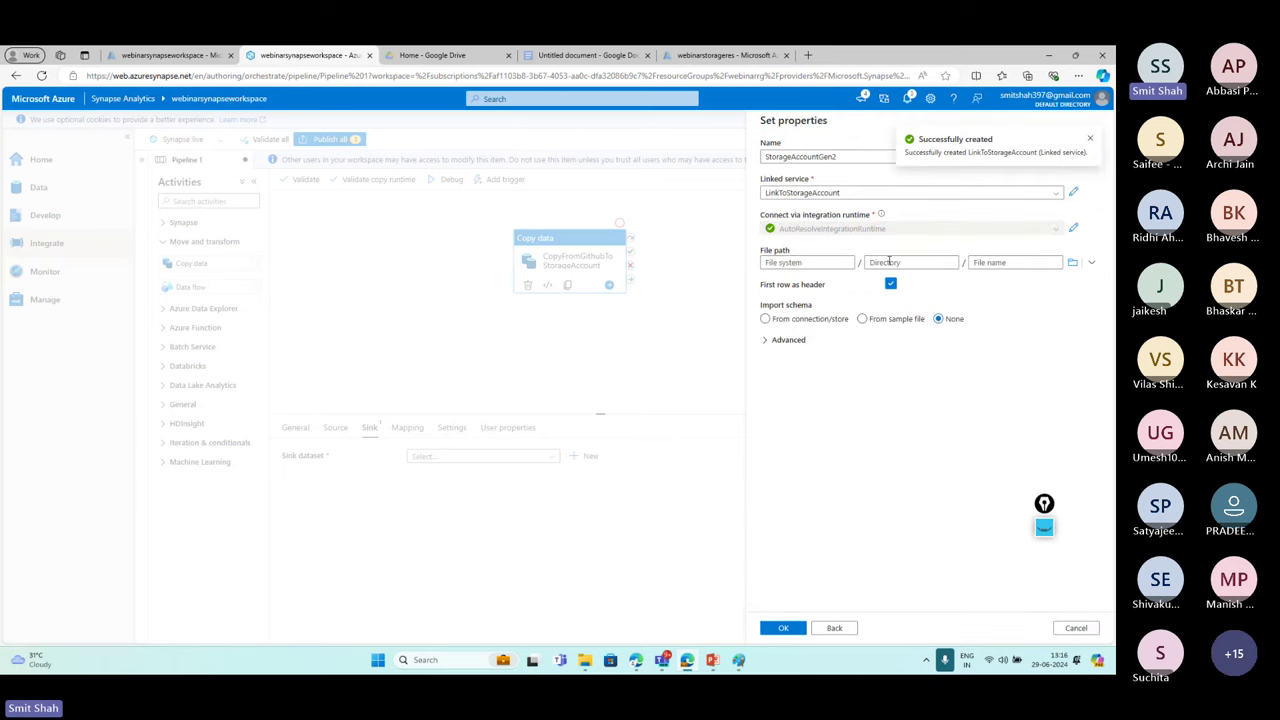
Set the StorageAccountGen2 file path to the data / csv folder
{"action": "left_click", "coordinate": [1072, 262]}
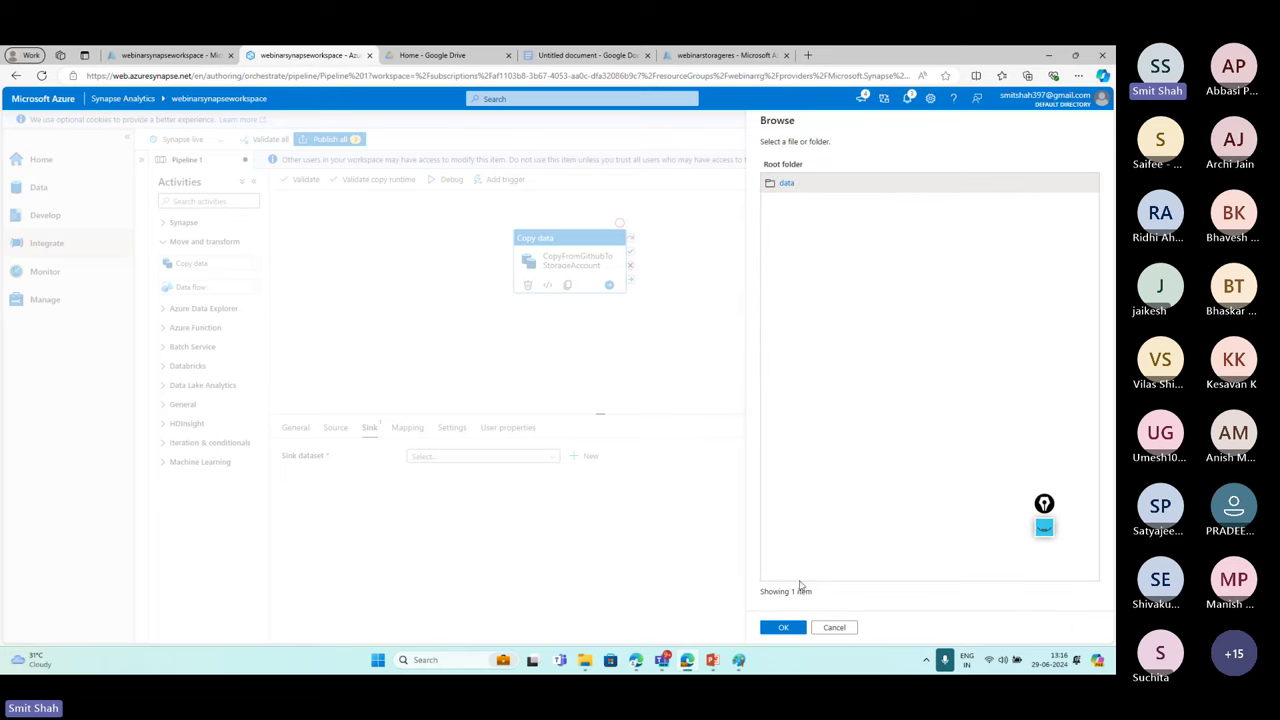
{"action": "double_click", "coordinate": [819, 186]}
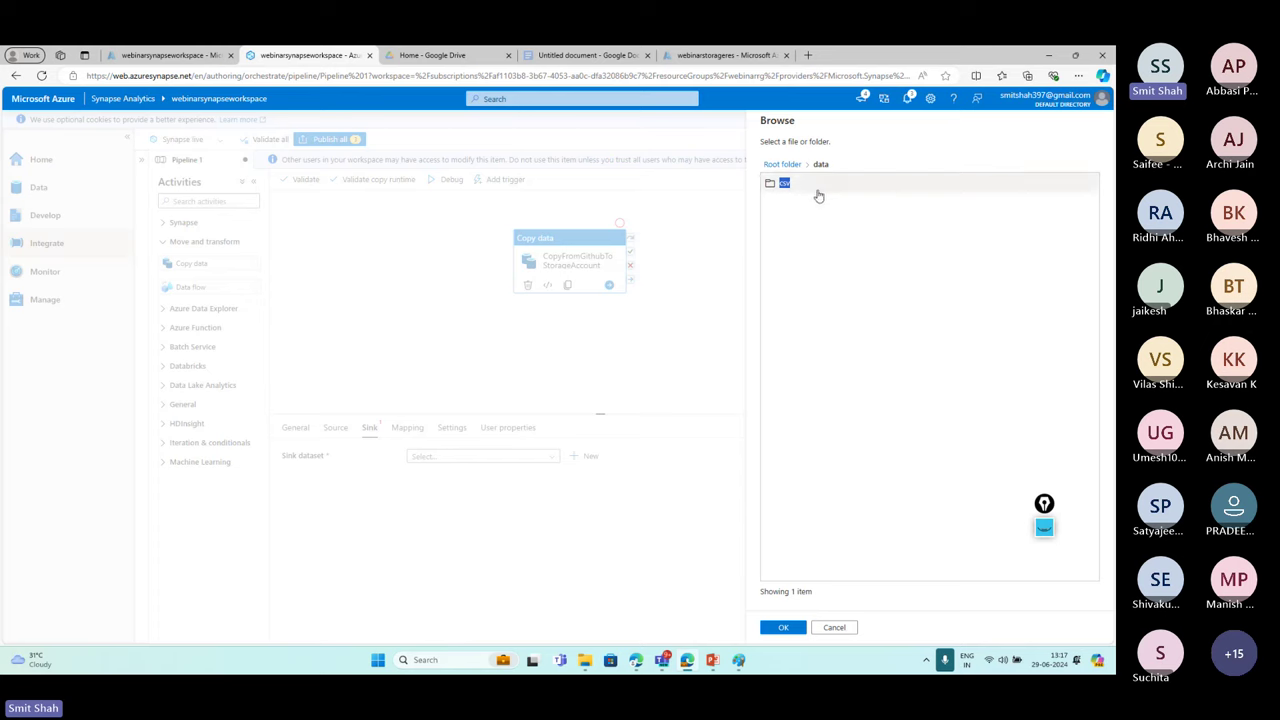
{"action": "left_click", "coordinate": [826, 189]}
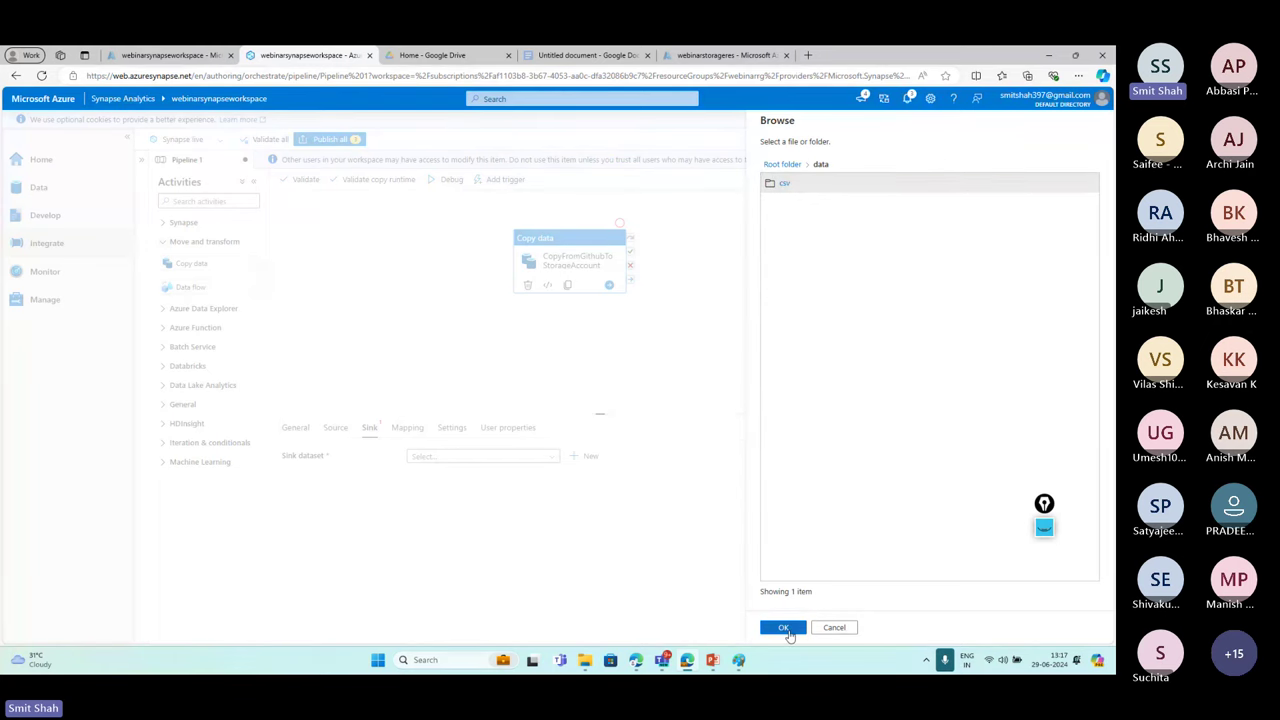
{"action": "left_click", "coordinate": [786, 628]}
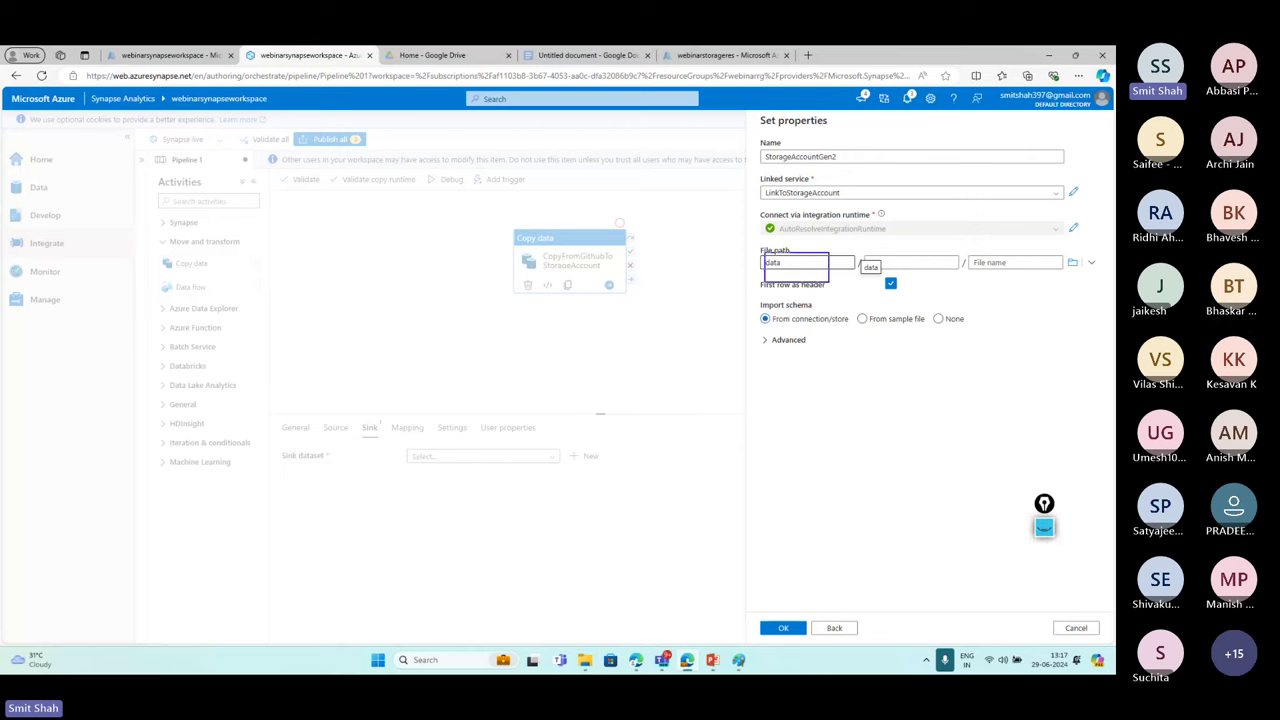
Keep the unsaved dataset settings and confirm the sink dataset properties
{"action": "left_click_drag", "start_coordinate": [862, 250], "coordinate": [910, 274]}
{"action": "key", "text": "Escape"}
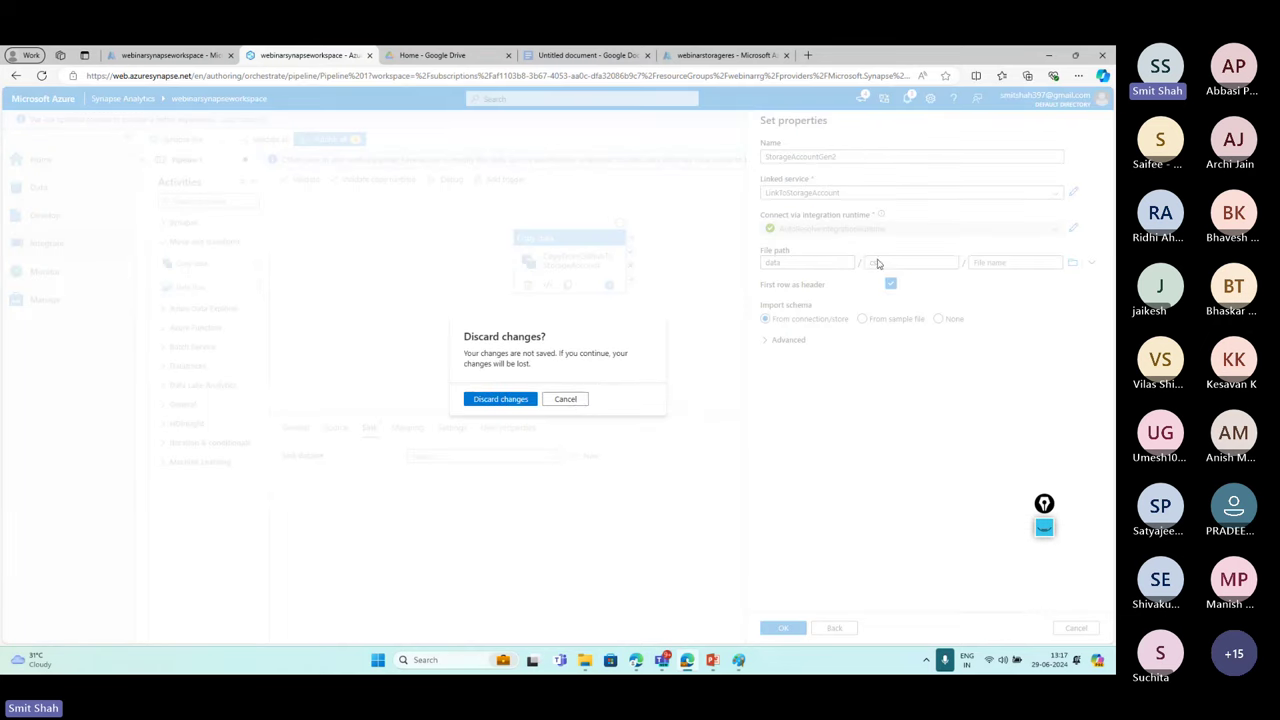
{"action": "left_click", "coordinate": [566, 402]}
{"action": "left_click", "coordinate": [978, 262]}
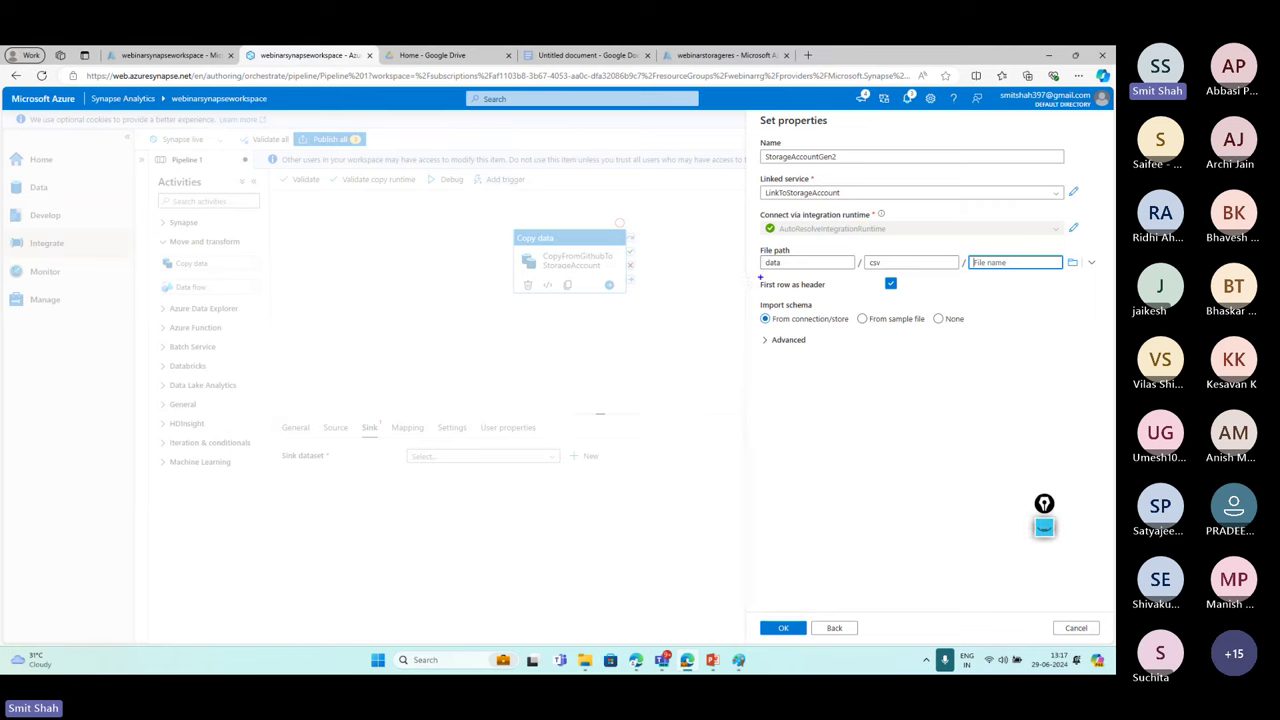
{"action": "left_click", "coordinate": [761, 282]}
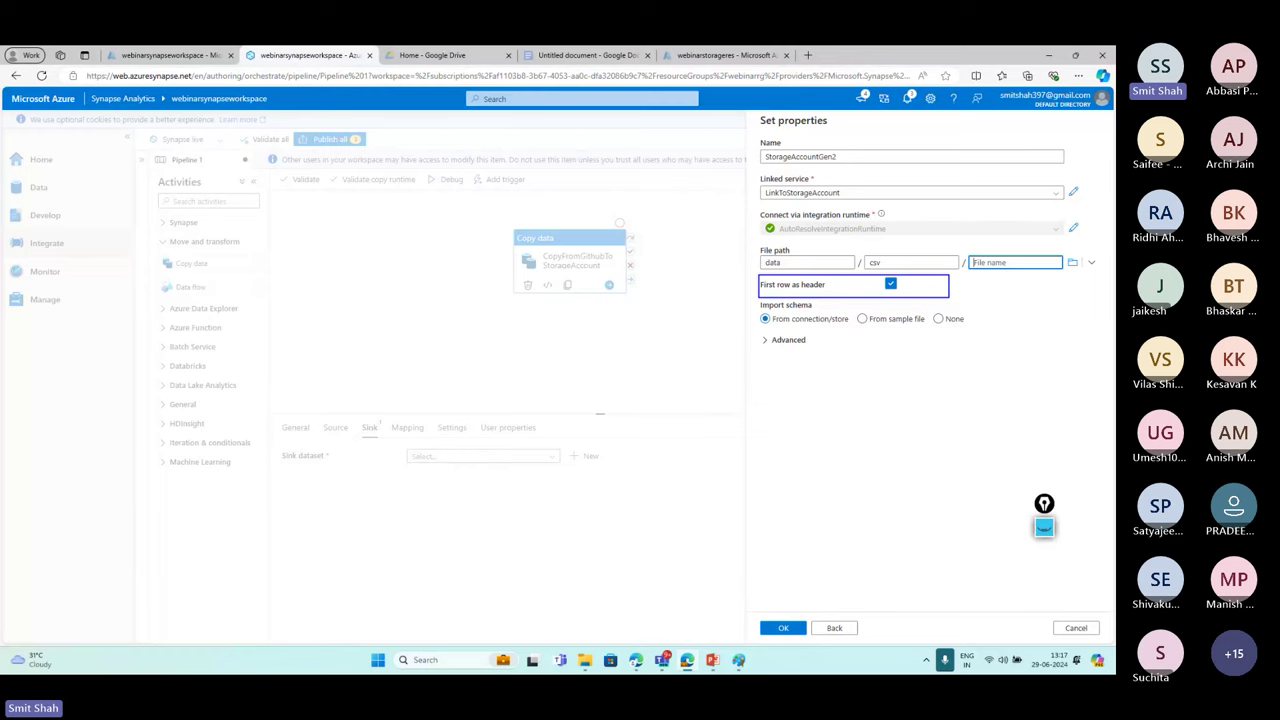
{"action": "key", "text": "Escape"}
{"action": "left_click", "coordinate": [566, 399]}
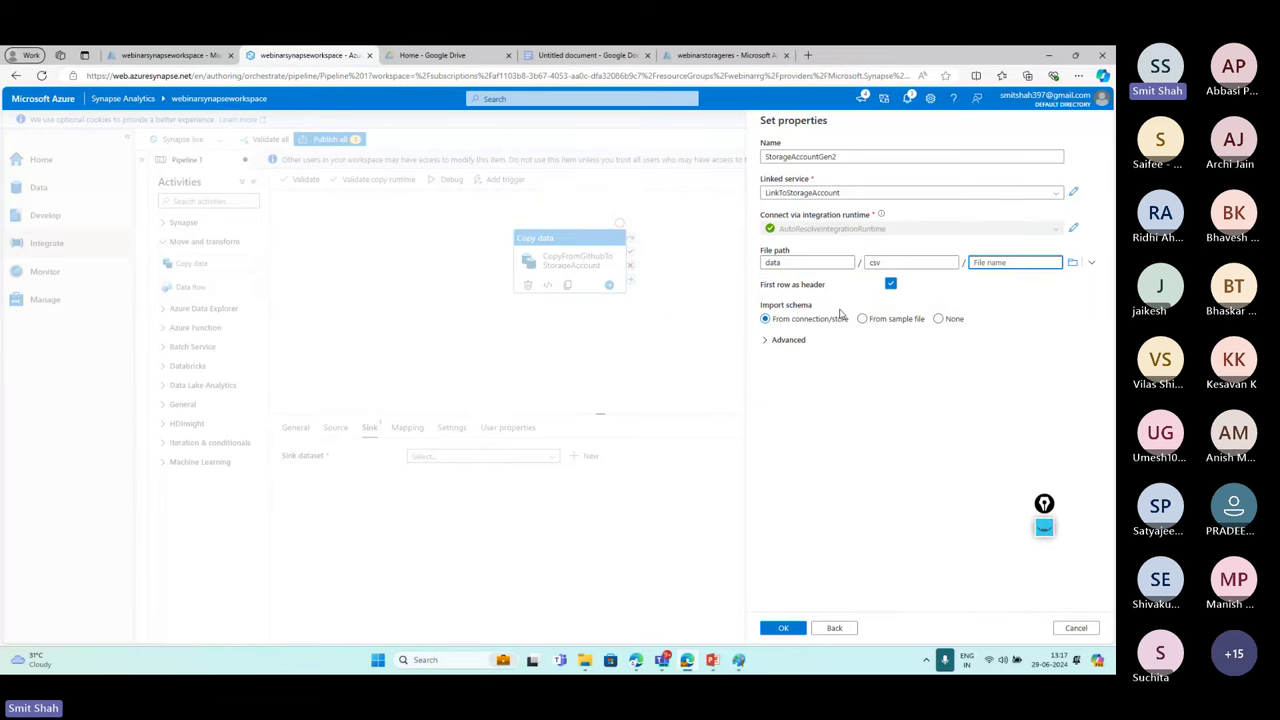
{"action": "left_click", "coordinate": [783, 629]}
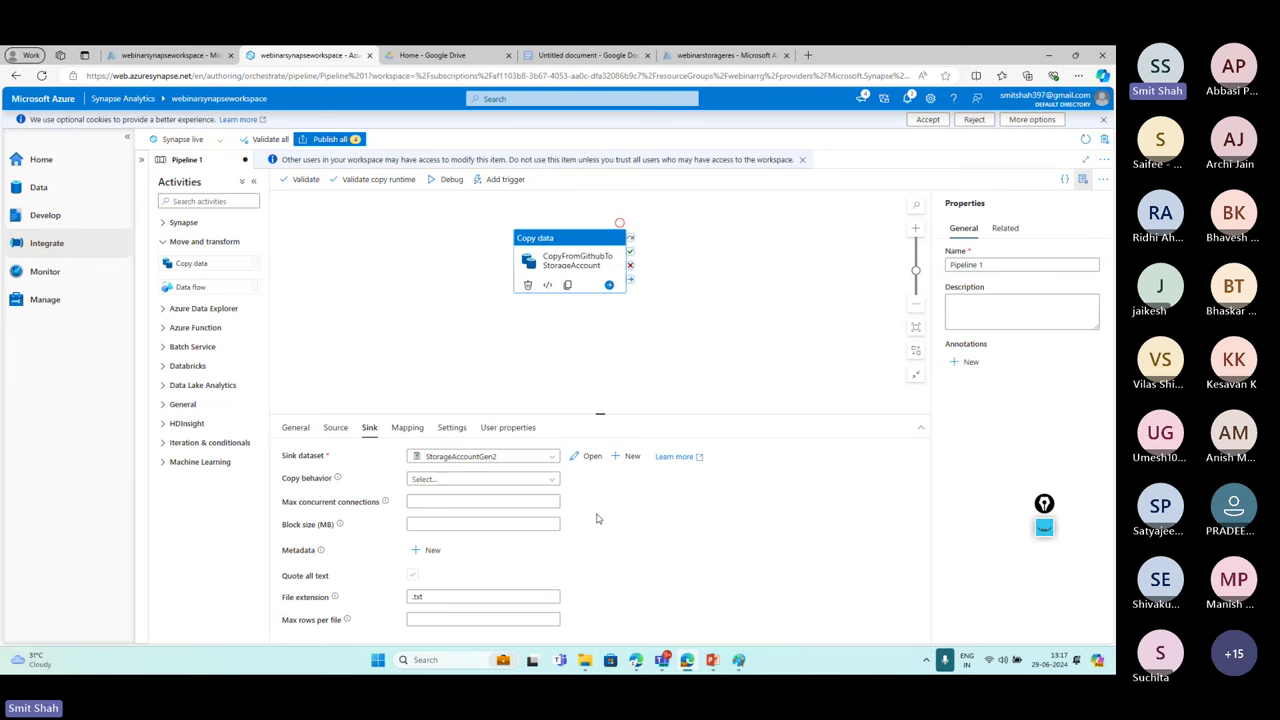
{"action": "left_click", "coordinate": [338, 140]}
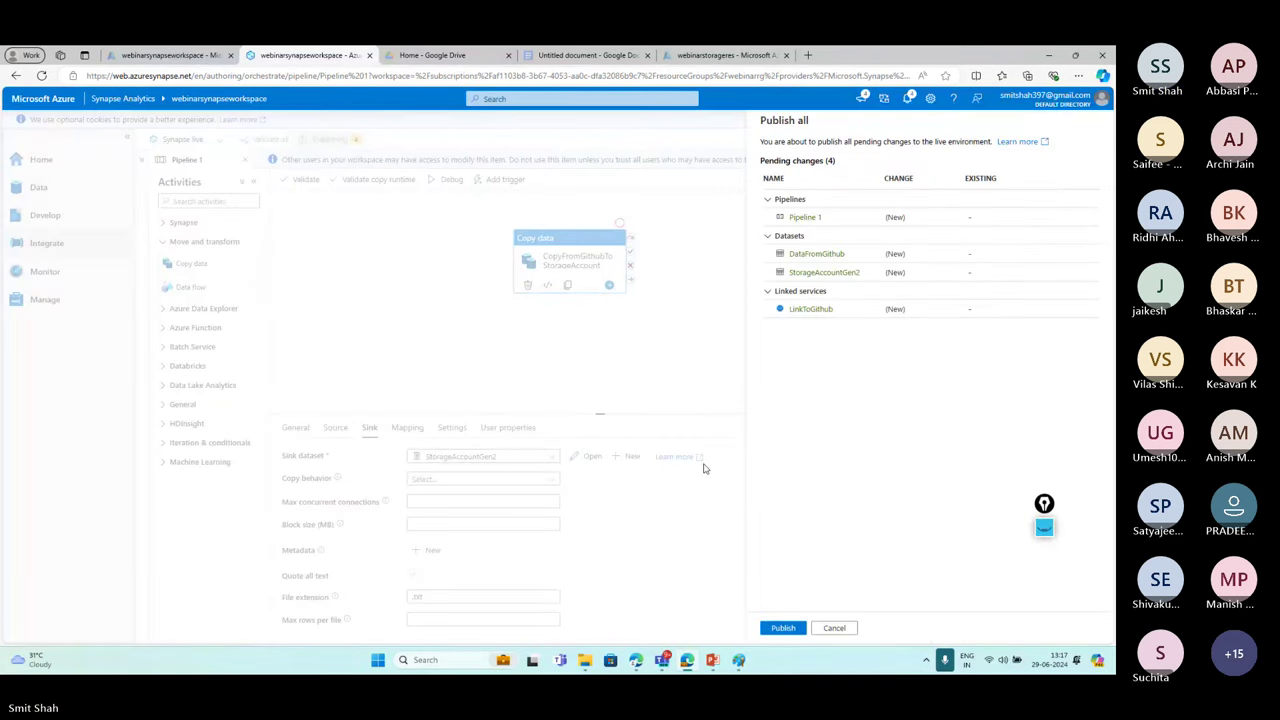
{"action": "left_click", "coordinate": [836, 627]}
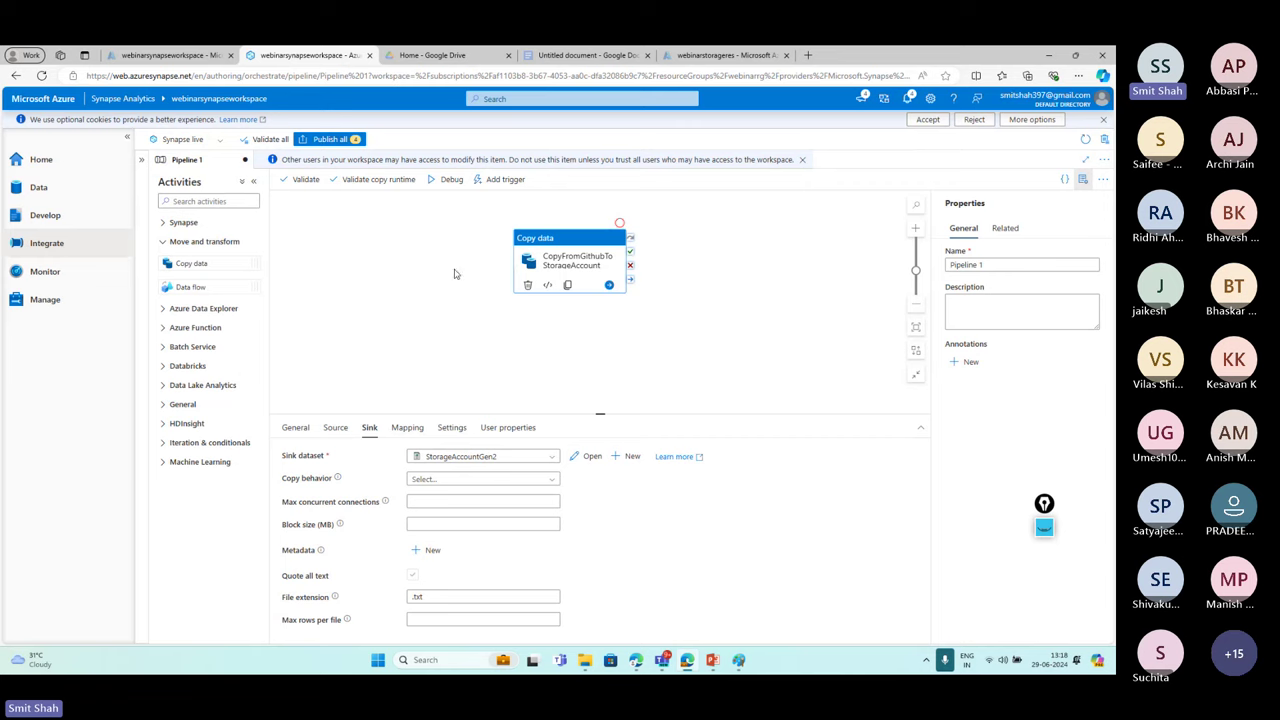
{"action": "left_click", "coordinate": [528, 263]}
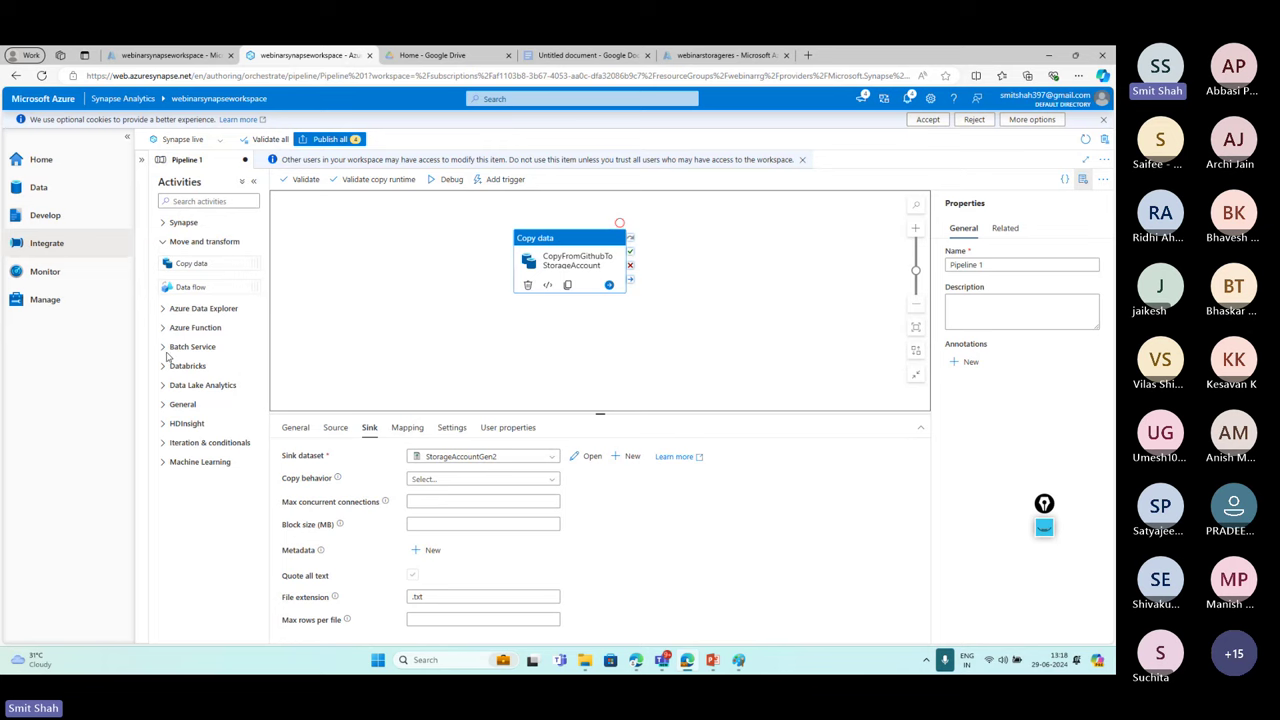
{"action": "left_click", "coordinate": [165, 310]}
{"action": "left_click_drag", "start_coordinate": [200, 330], "coordinate": [683, 297]}
{"action": "left_click", "coordinate": [704, 294]}
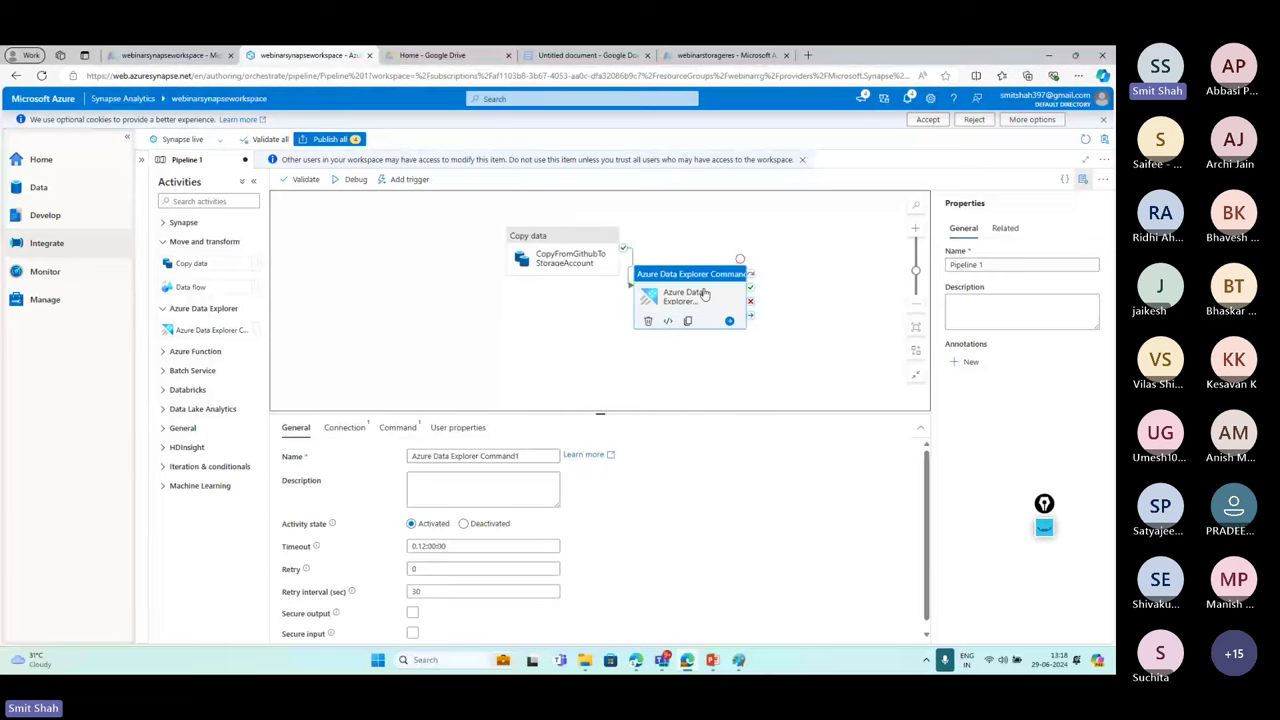
{"action": "key", "text": "Delete"}
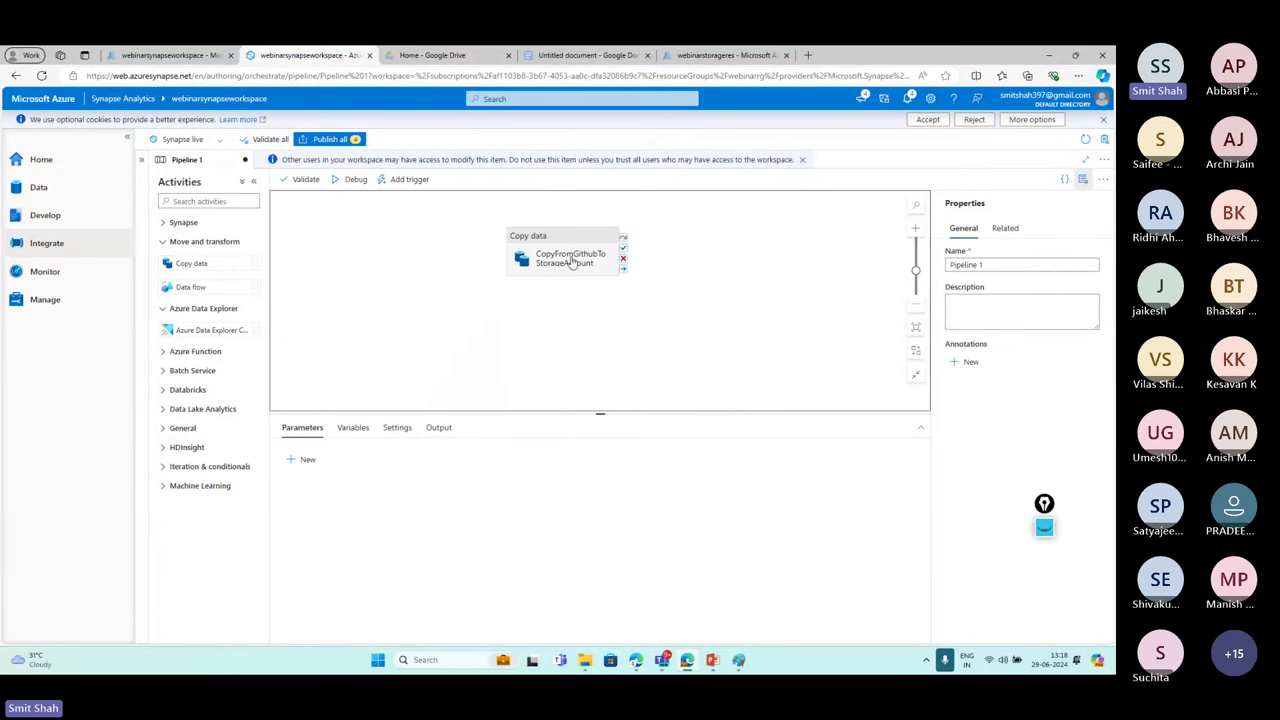
{"action": "left_click", "coordinate": [572, 262]}
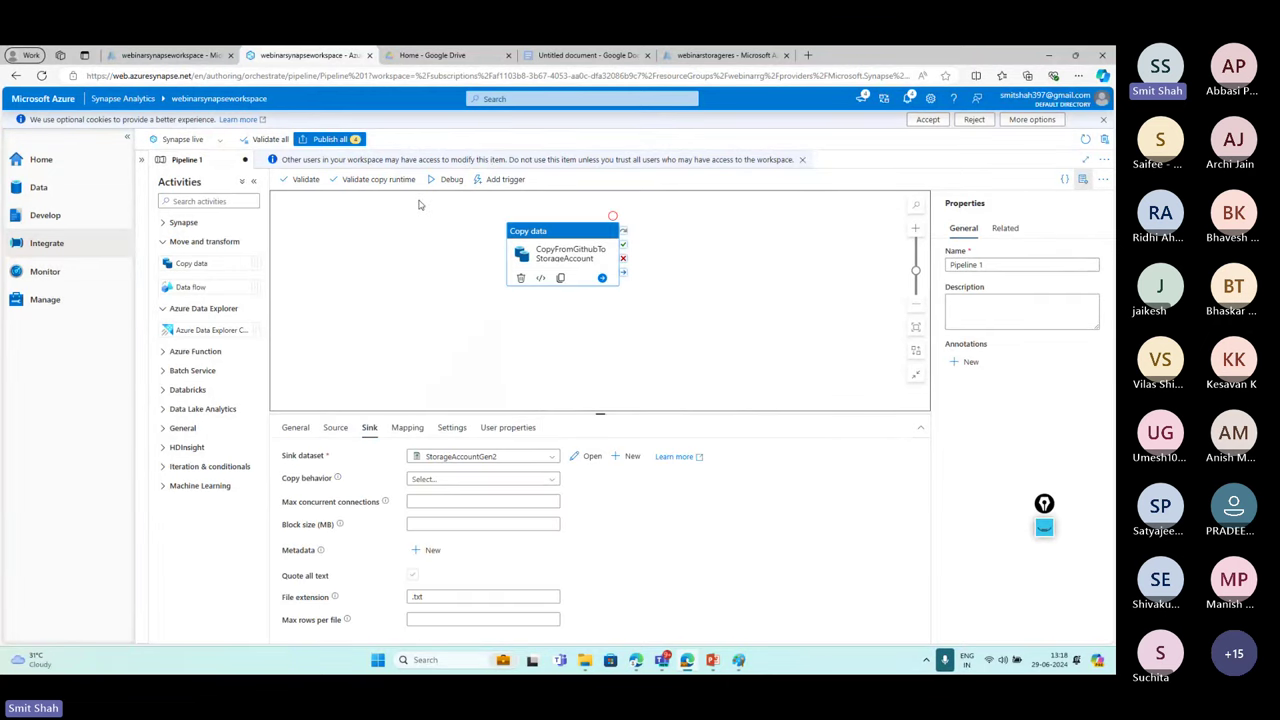
{"action": "left_click", "coordinate": [443, 180]}
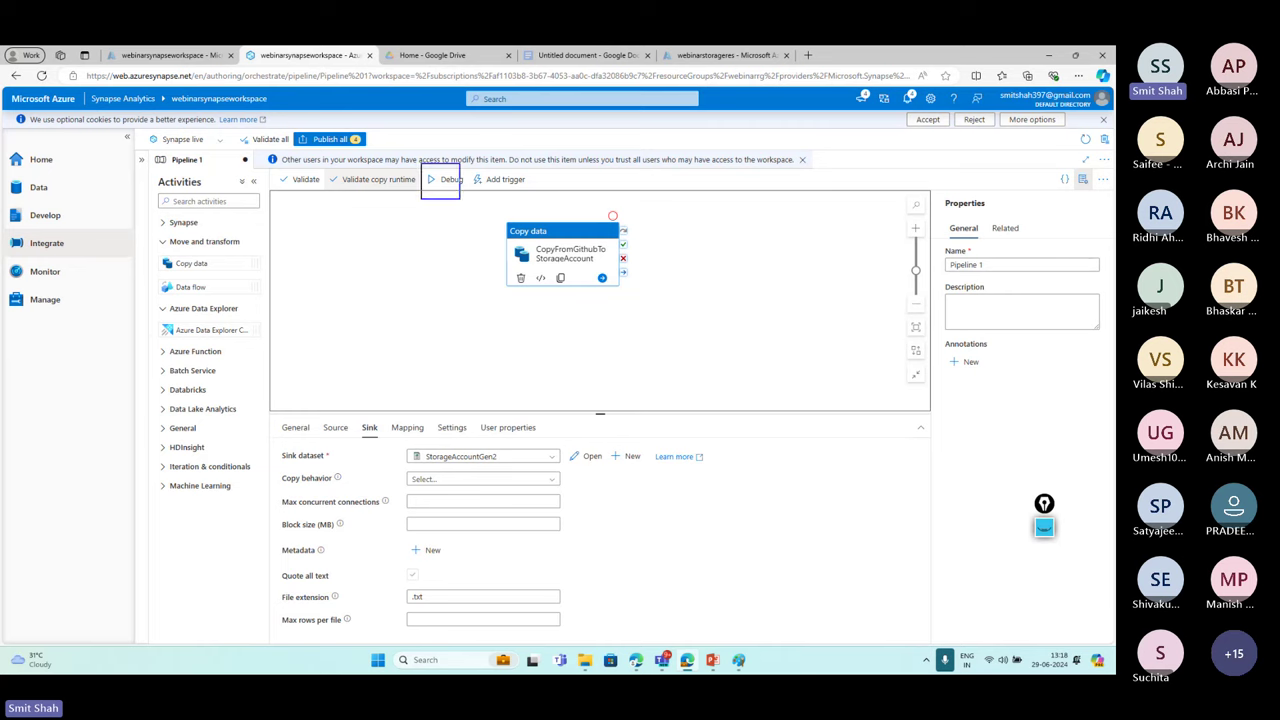
{"action": "left_click_drag", "start_coordinate": [475, 162], "coordinate": [532, 201]}
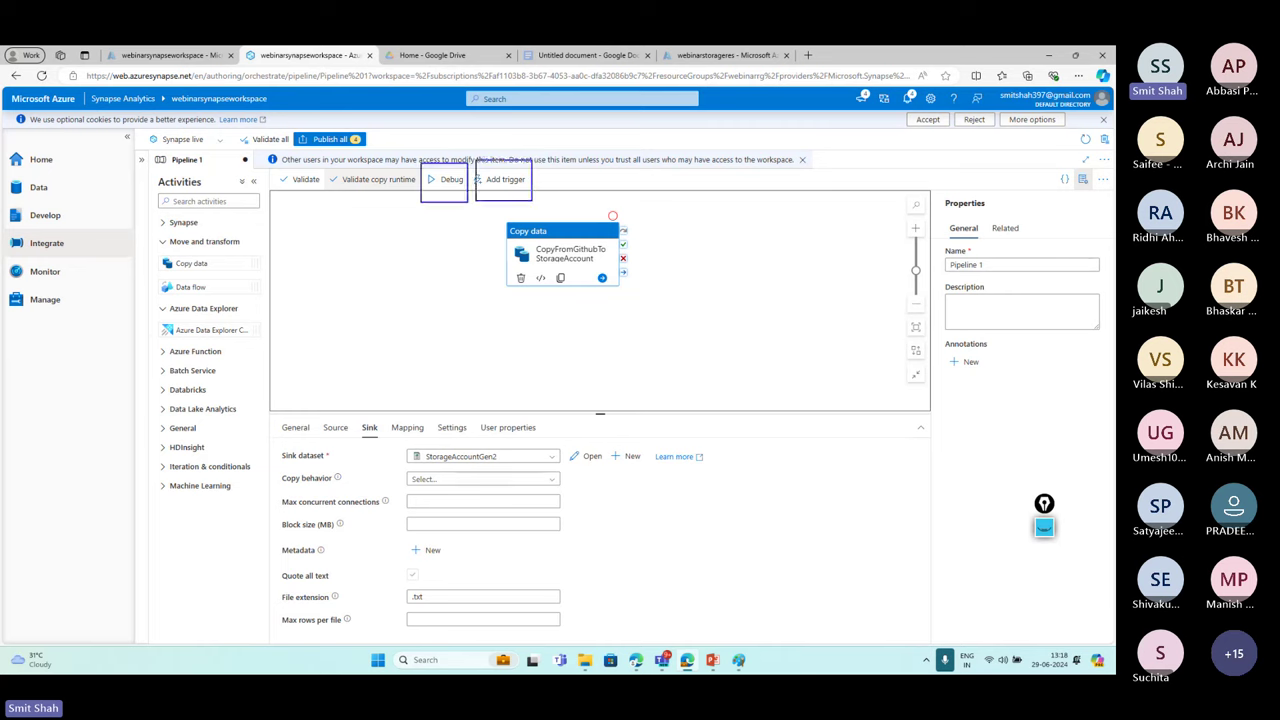
{"action": "left_click_drag", "start_coordinate": [434, 206], "coordinate": [437, 251]}
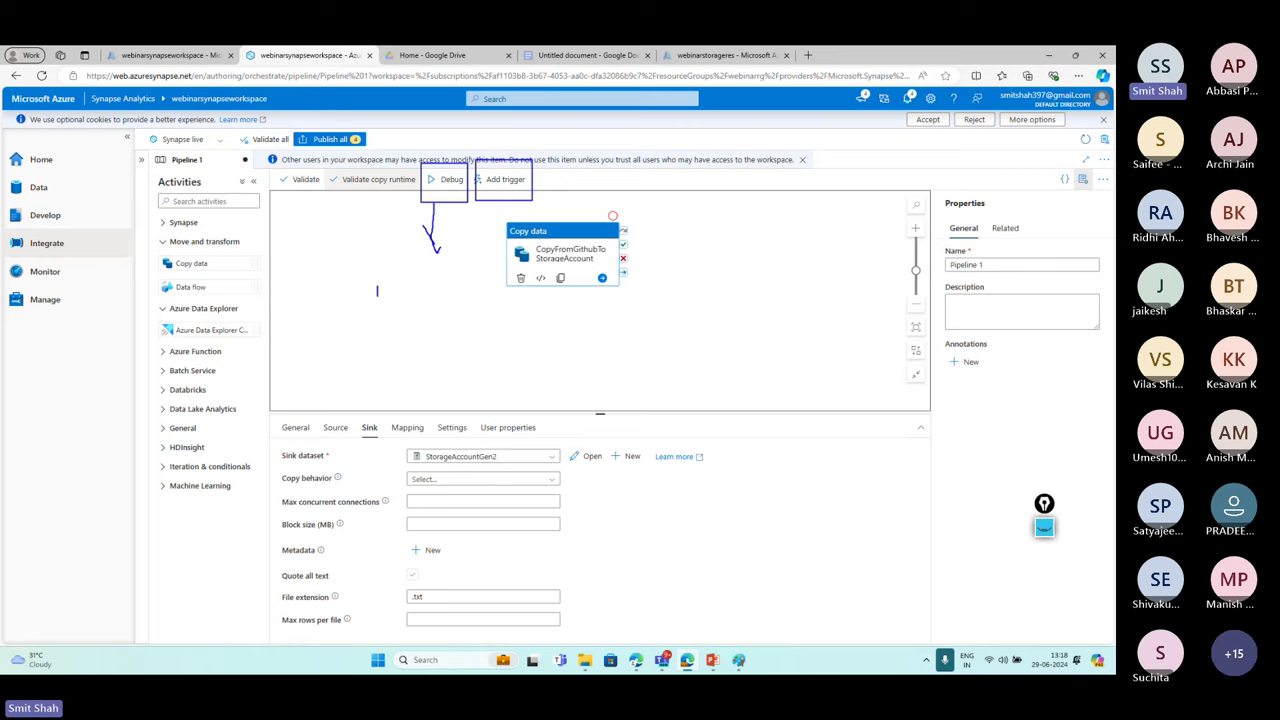
{"action": "left_click_drag", "start_coordinate": [377, 291], "coordinate": [466, 290]}
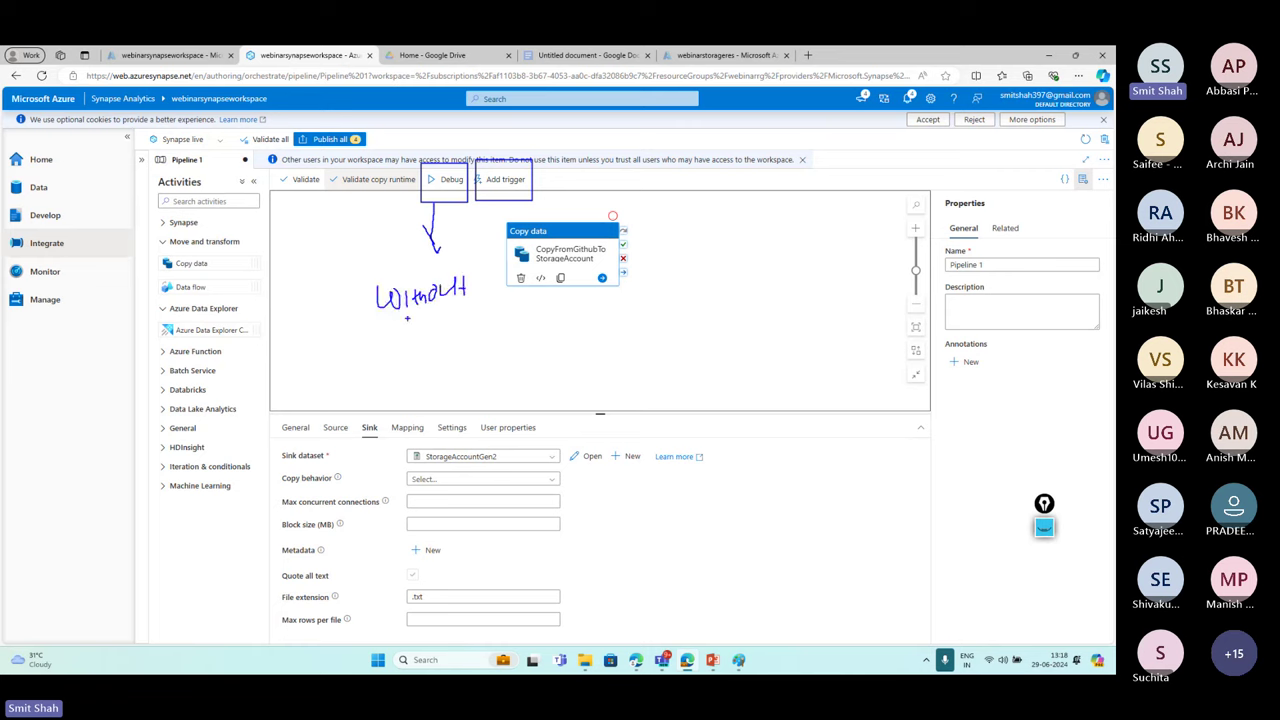
{"action": "mouse_move", "coordinate": [407, 318]}
{"action": "left_mouse_down"}
{"action": "mouse_move", "coordinate": [410, 336]}
{"action": "mouse_move", "coordinate": [469, 334]}
{"action": "left_mouse_up"}
{"action": "left_click_drag", "start_coordinate": [527, 185], "coordinate": [661, 176]}
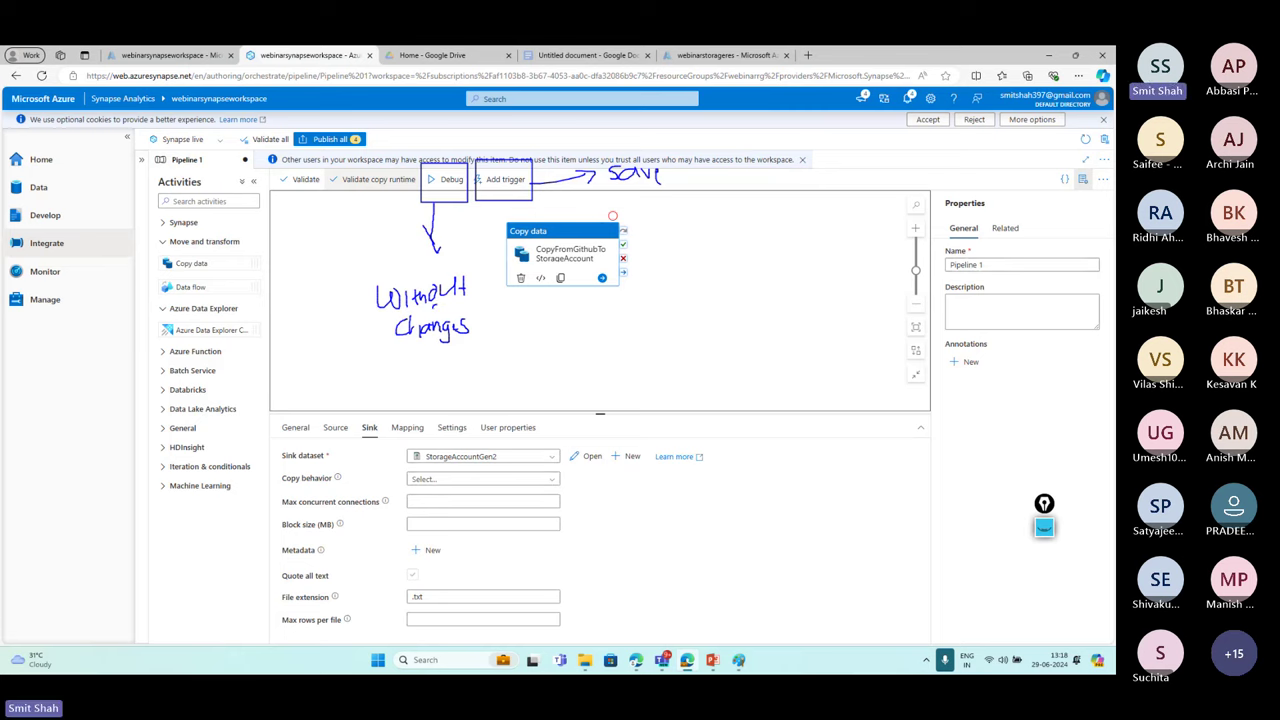
{"action": "mouse_move", "coordinate": [425, 314]}
{"action": "left_mouse_down"}
{"action": "mouse_move", "coordinate": [477, 296]}
{"action": "mouse_move", "coordinate": [491, 306]}
{"action": "mouse_move", "coordinate": [470, 333]}
{"action": "left_mouse_up"}
{"action": "left_click_drag", "start_coordinate": [643, 200], "coordinate": [735, 195]}
{"action": "left_click_drag", "start_coordinate": [744, 183], "coordinate": [738, 196]}
{"action": "mouse_move", "coordinate": [832, 136]}
{"action": "left_mouse_down"}
{"action": "mouse_move", "coordinate": [790, 162]}
{"action": "mouse_move", "coordinate": [835, 151]}
{"action": "left_mouse_up"}
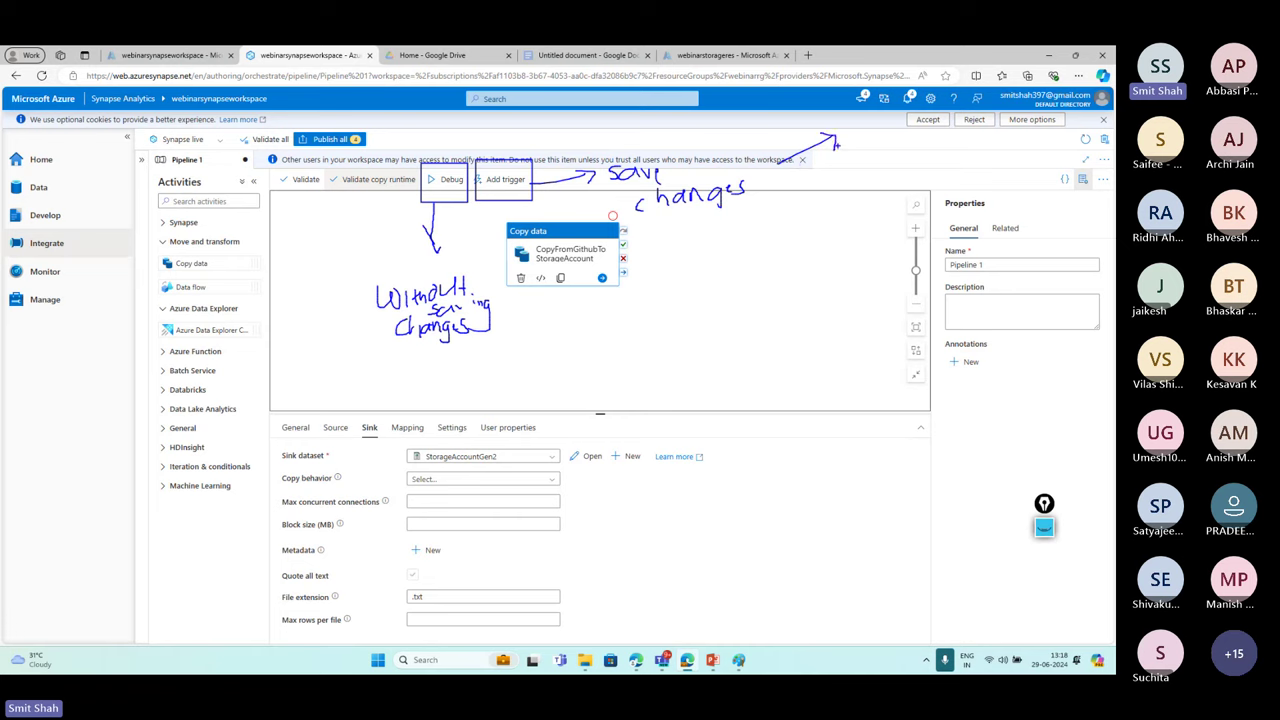
{"action": "key", "text": "ctrl+z"}
{"action": "key", "text": "ctrl+z"}
{"action": "left_click_drag", "start_coordinate": [770, 166], "coordinate": [828, 173]}
{"action": "mouse_move", "coordinate": [808, 158]}
{"action": "left_mouse_down"}
{"action": "mouse_move", "coordinate": [812, 180]}
{"action": "mouse_move", "coordinate": [862, 168]}
{"action": "left_mouse_up"}
{"action": "mouse_move", "coordinate": [876, 146]}
{"action": "left_mouse_down"}
{"action": "mouse_move", "coordinate": [878, 166]}
{"action": "mouse_move", "coordinate": [920, 158]}
{"action": "left_mouse_up"}
{"action": "left_click_drag", "start_coordinate": [922, 148], "coordinate": [936, 166]}
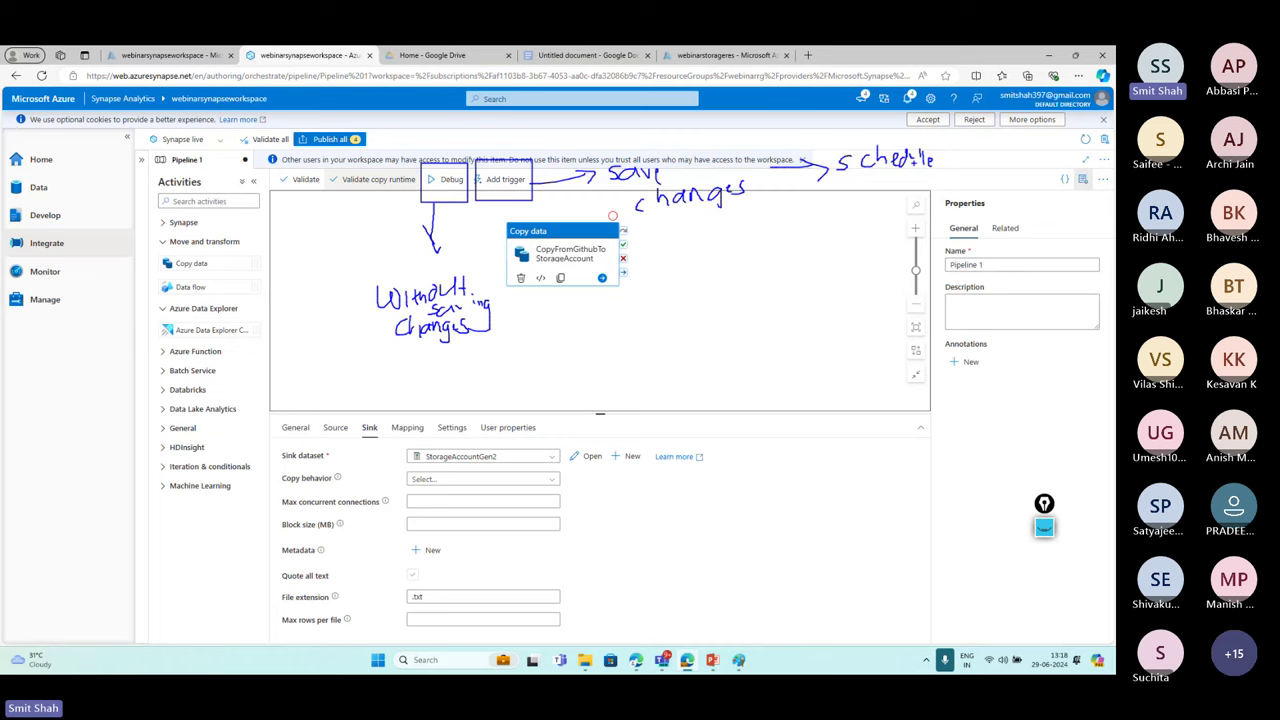
{"action": "left_click_drag", "start_coordinate": [466, 304], "coordinate": [474, 312]}
{"action": "key", "text": "Escape"}
{"action": "left_click", "coordinate": [563, 302]}
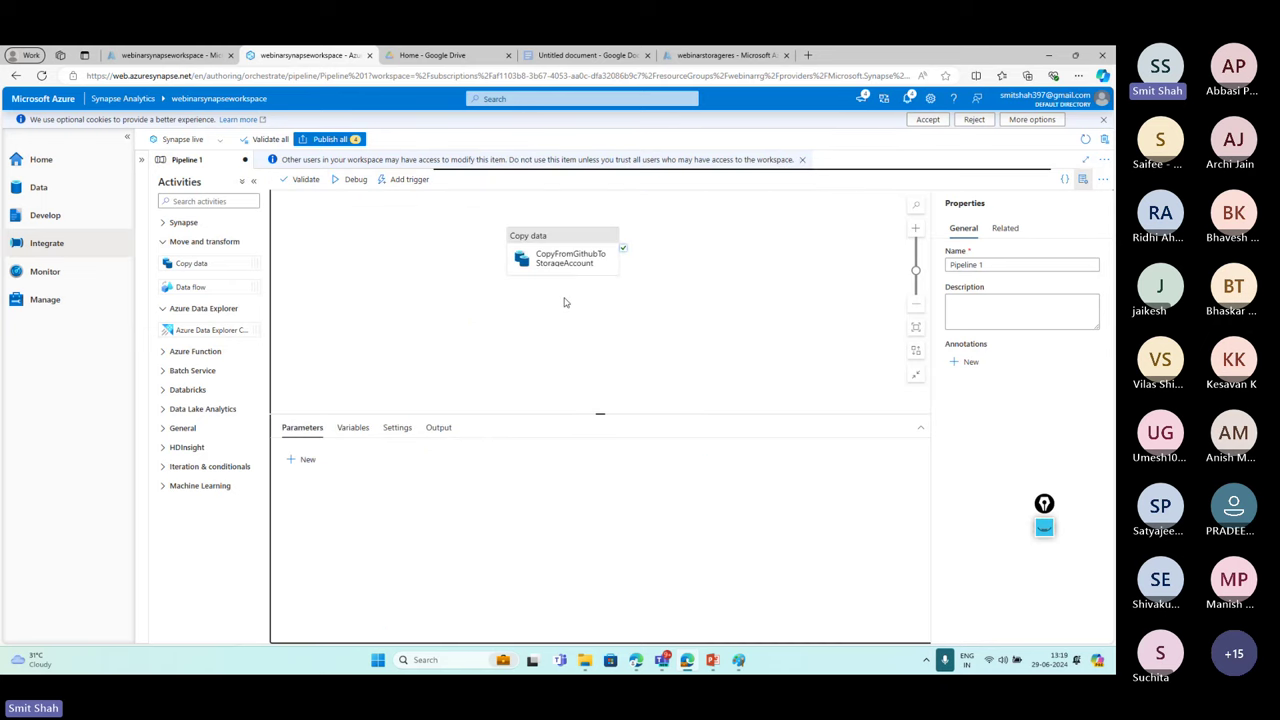
Debug Pipeline 1 until CopyFromGithubToStorageAccount succeeds in 15s
{"action": "left_click", "coordinate": [565, 256]}
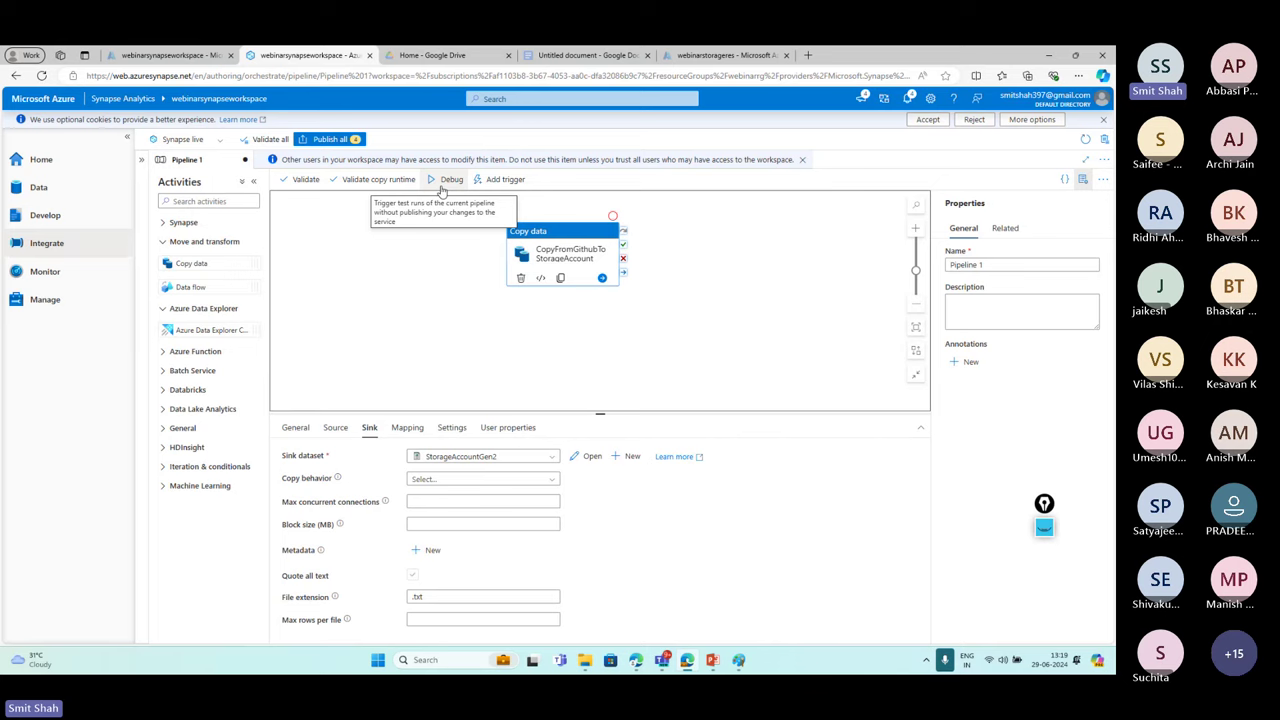
{"action": "left_click", "coordinate": [443, 181]}
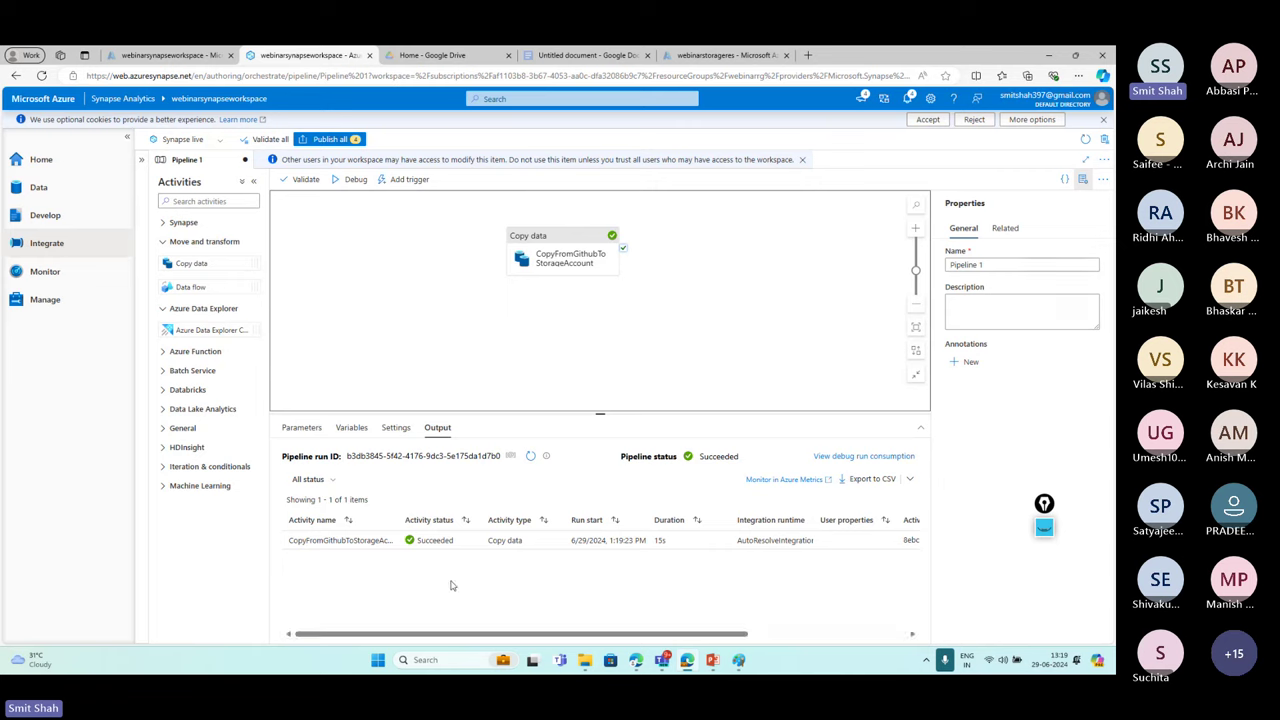
{"action": "mouse_move", "coordinate": [419, 549]}
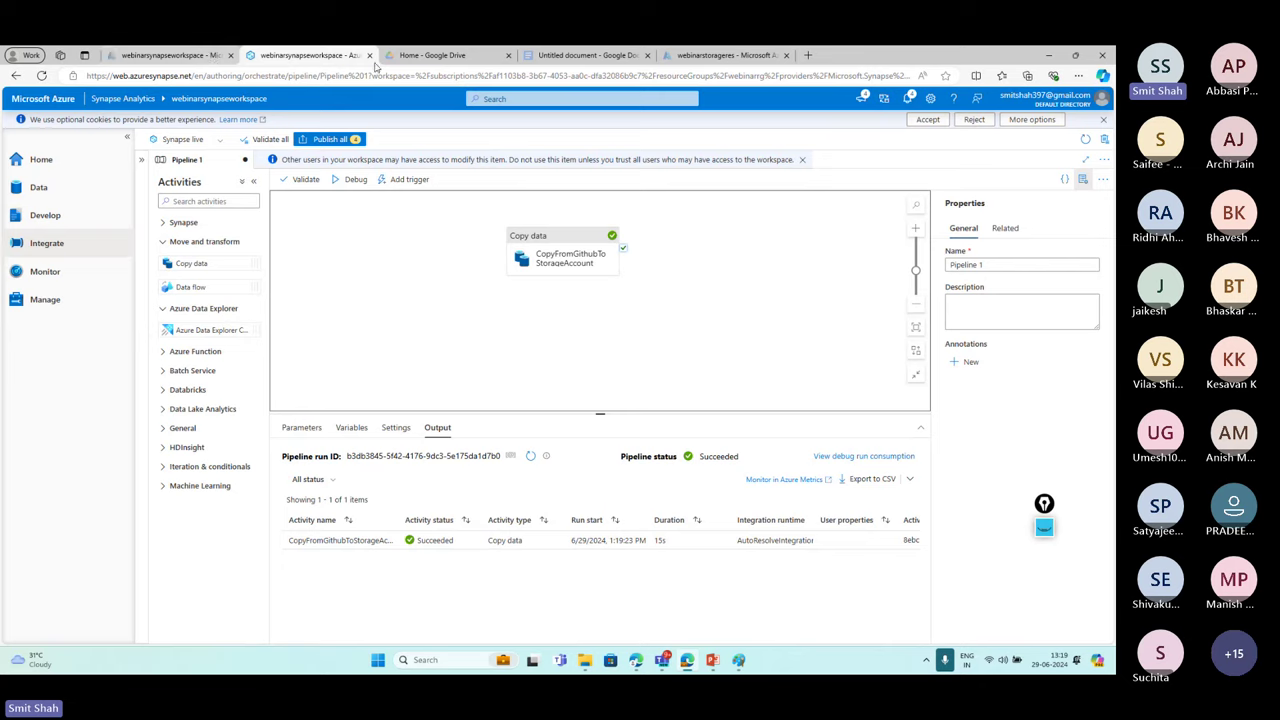
In the Azure portal, open the csv folder of webinarstorageres's data container
{"action": "left_click", "coordinate": [170, 55]}
{"action": "left_click", "coordinate": [24, 120]}
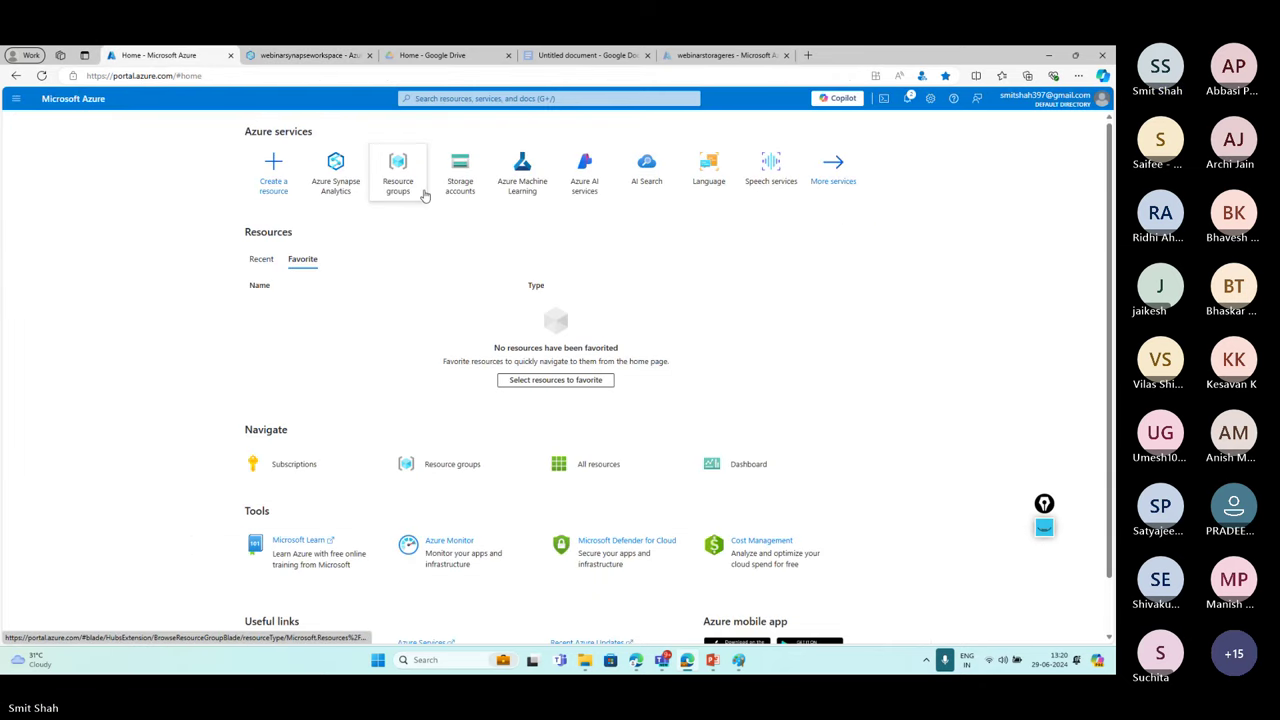
{"action": "left_click", "coordinate": [460, 172]}
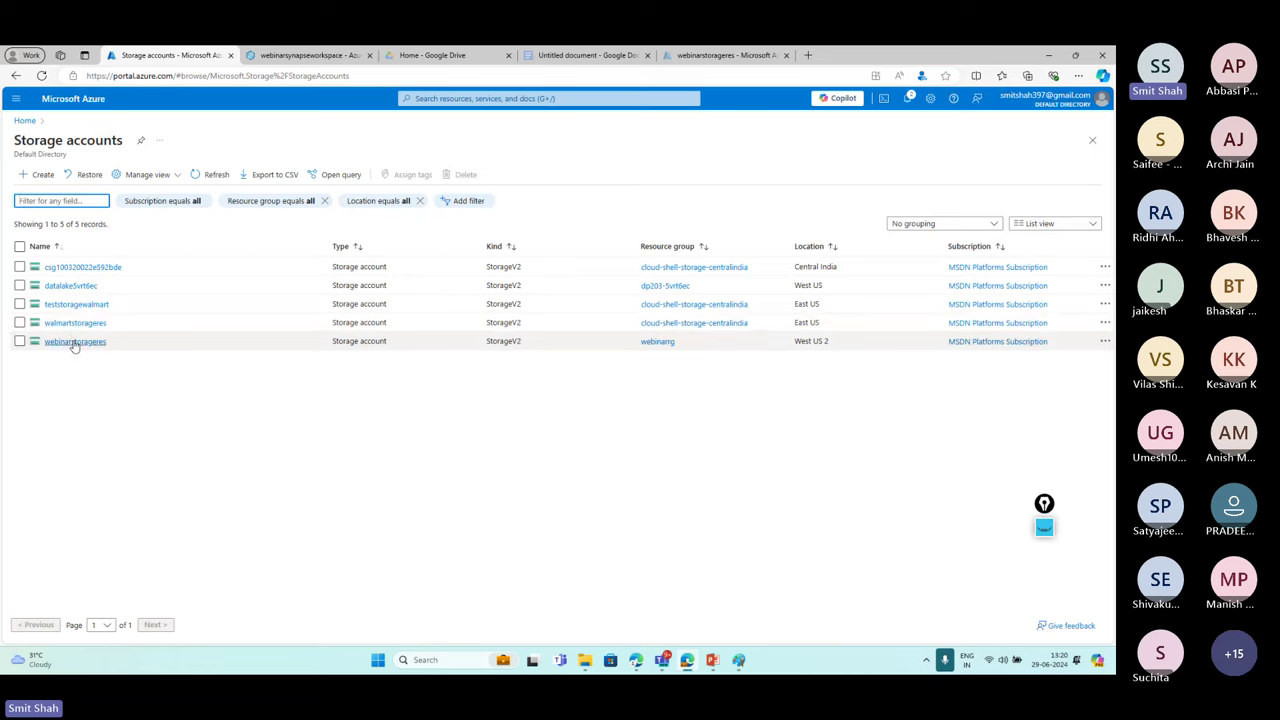
{"action": "left_click", "coordinate": [74, 342]}
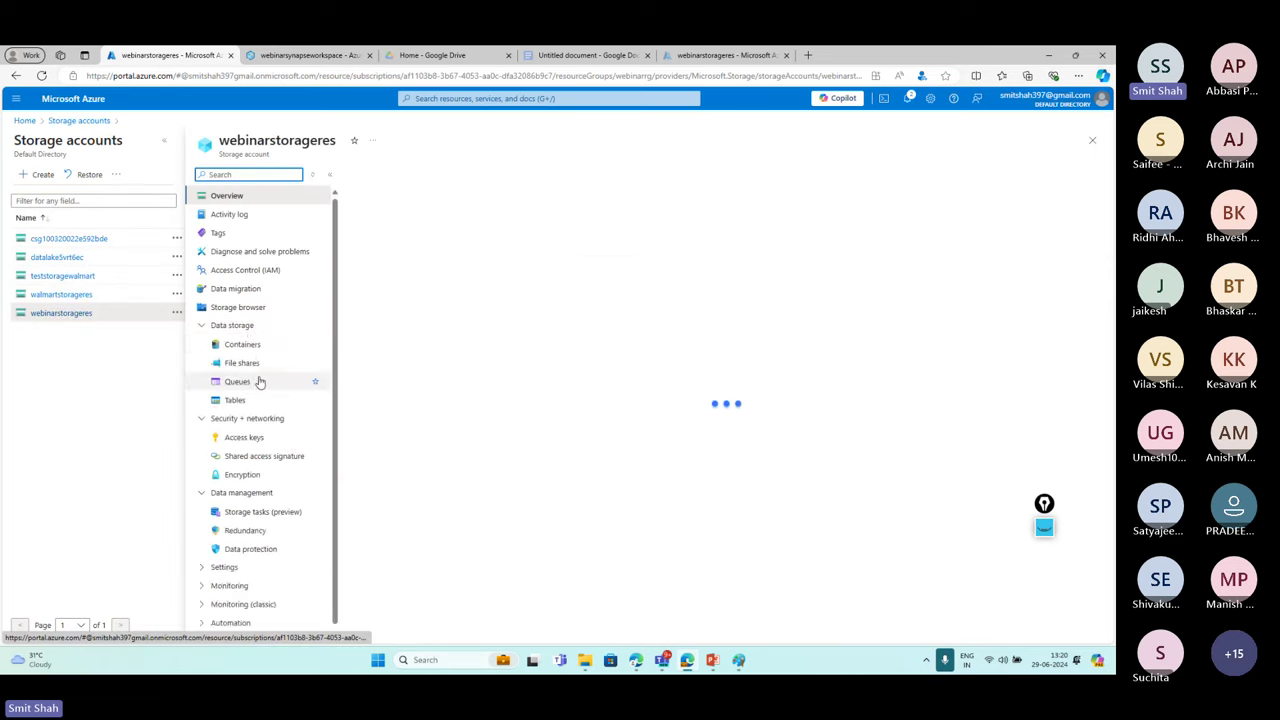
{"action": "left_click", "coordinate": [245, 346]}
{"action": "left_click", "coordinate": [230, 344]}
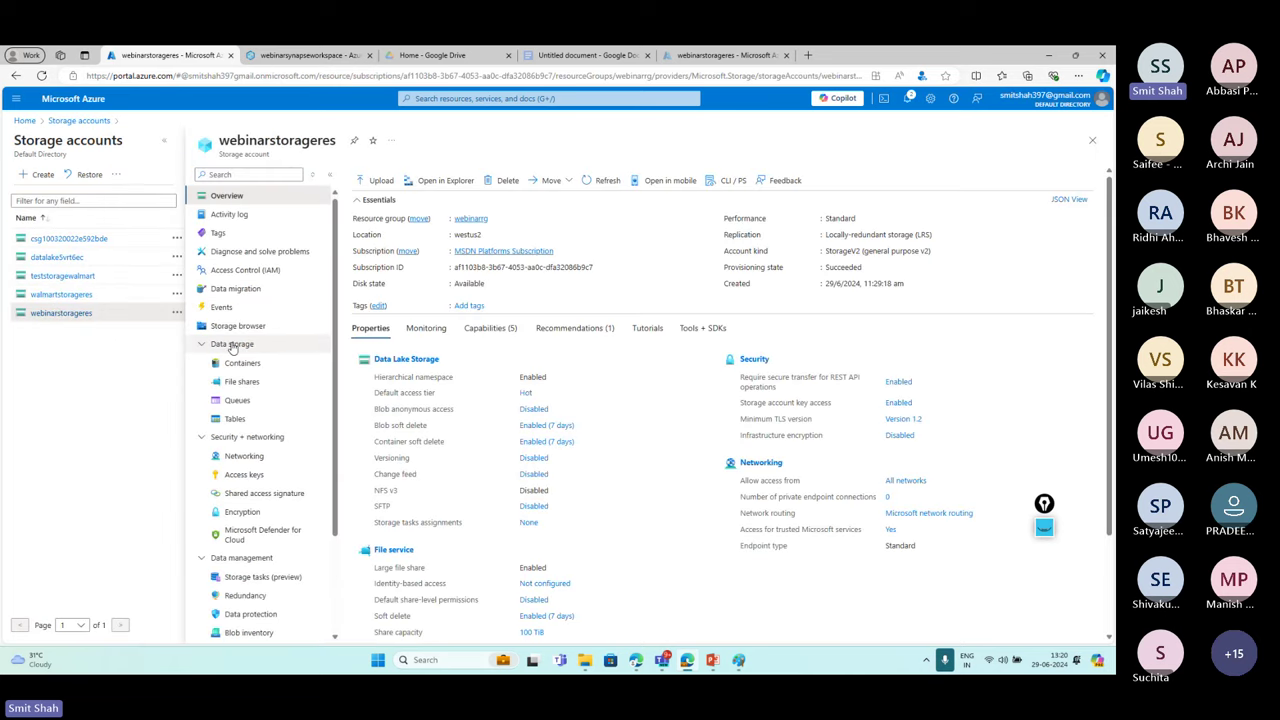
{"action": "left_click", "coordinate": [242, 363]}
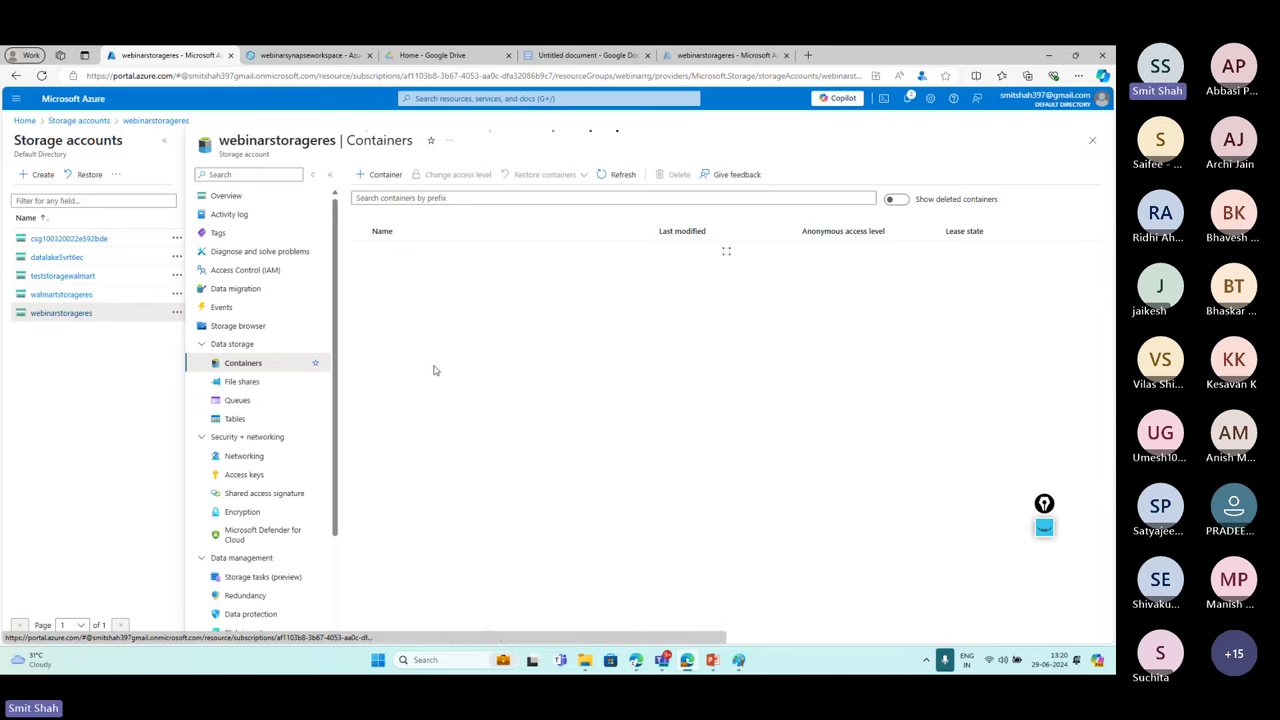
{"action": "left_click", "coordinate": [382, 268]}
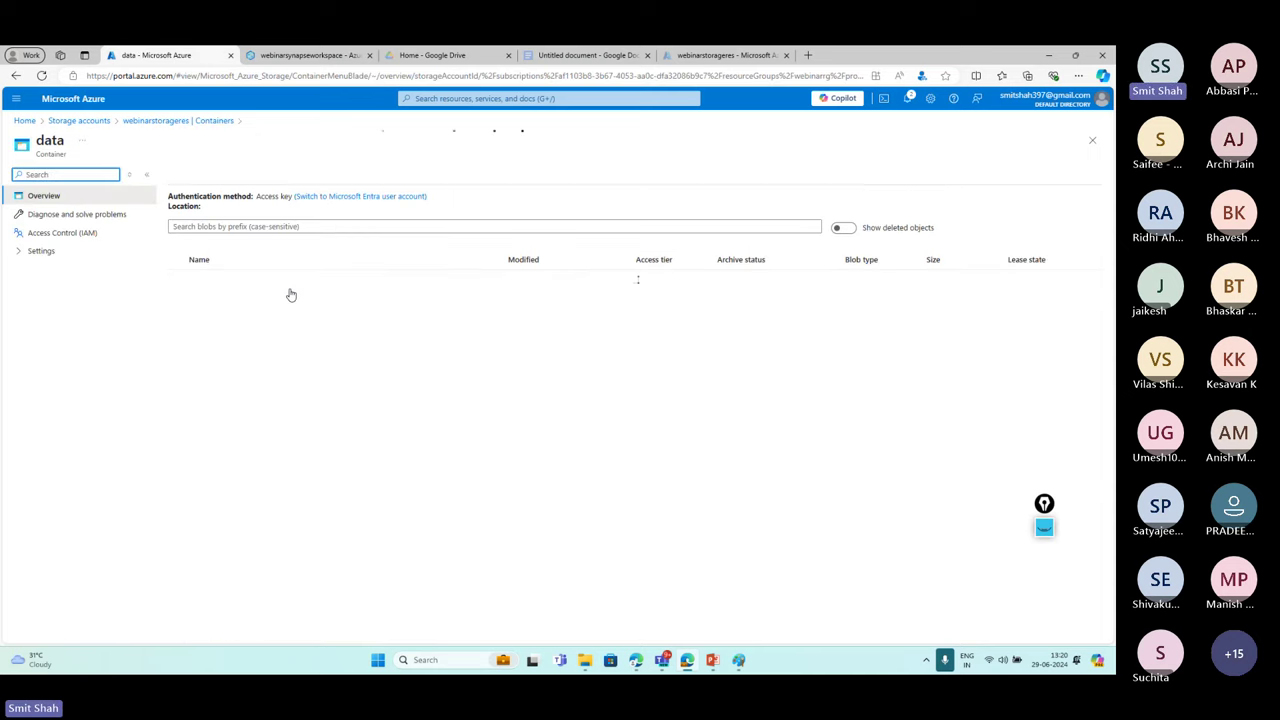
{"action": "left_click", "coordinate": [213, 284]}
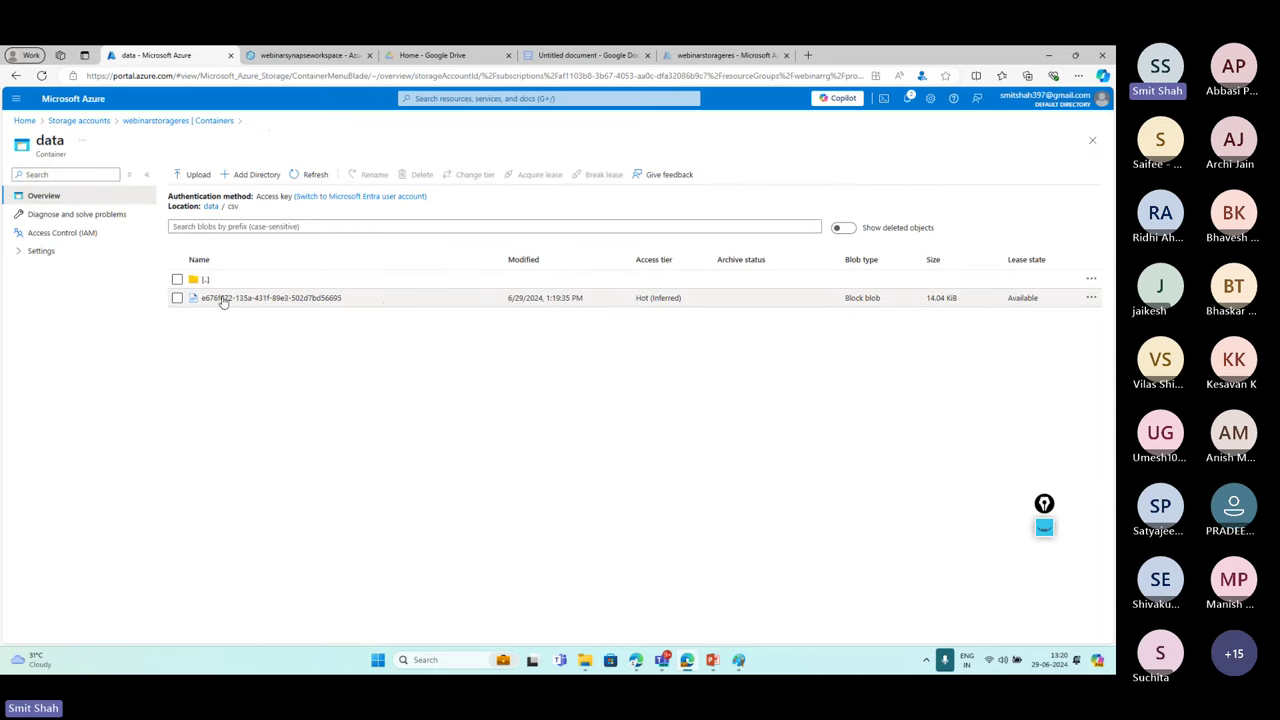
Inspect the copied 14.04 KiB product CSV's contents, then return to Synapse
{"action": "left_click", "coordinate": [340, 300]}
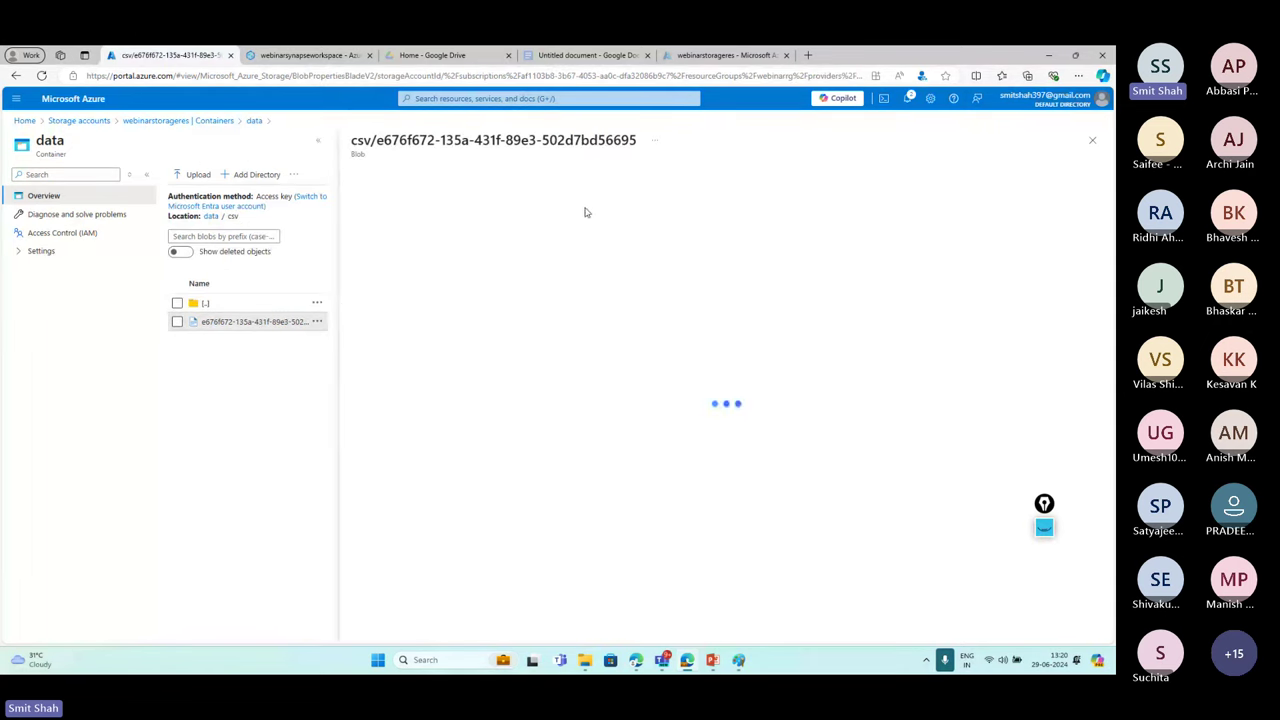
{"action": "left_click", "coordinate": [455, 202]}
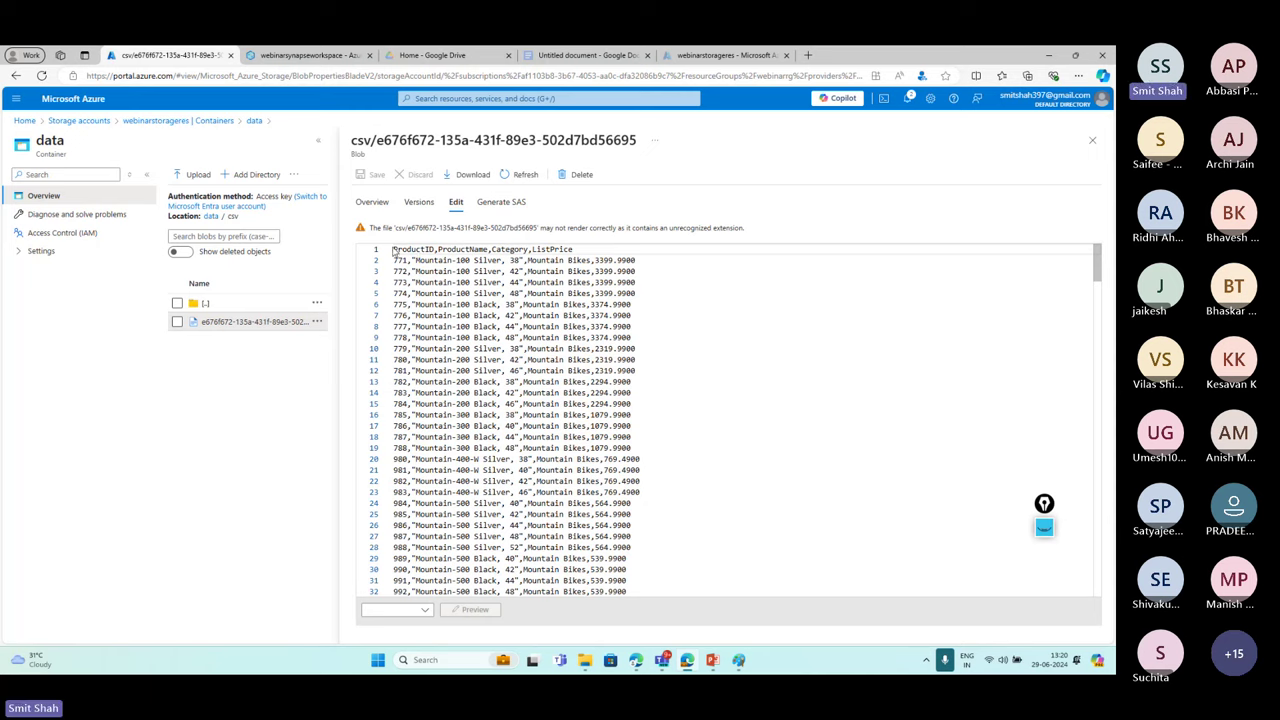
{"action": "left_click", "coordinate": [394, 251]}
{"action": "left_click_drag", "start_coordinate": [394, 250], "coordinate": [671, 558]}
{"action": "left_click", "coordinate": [556, 437]}
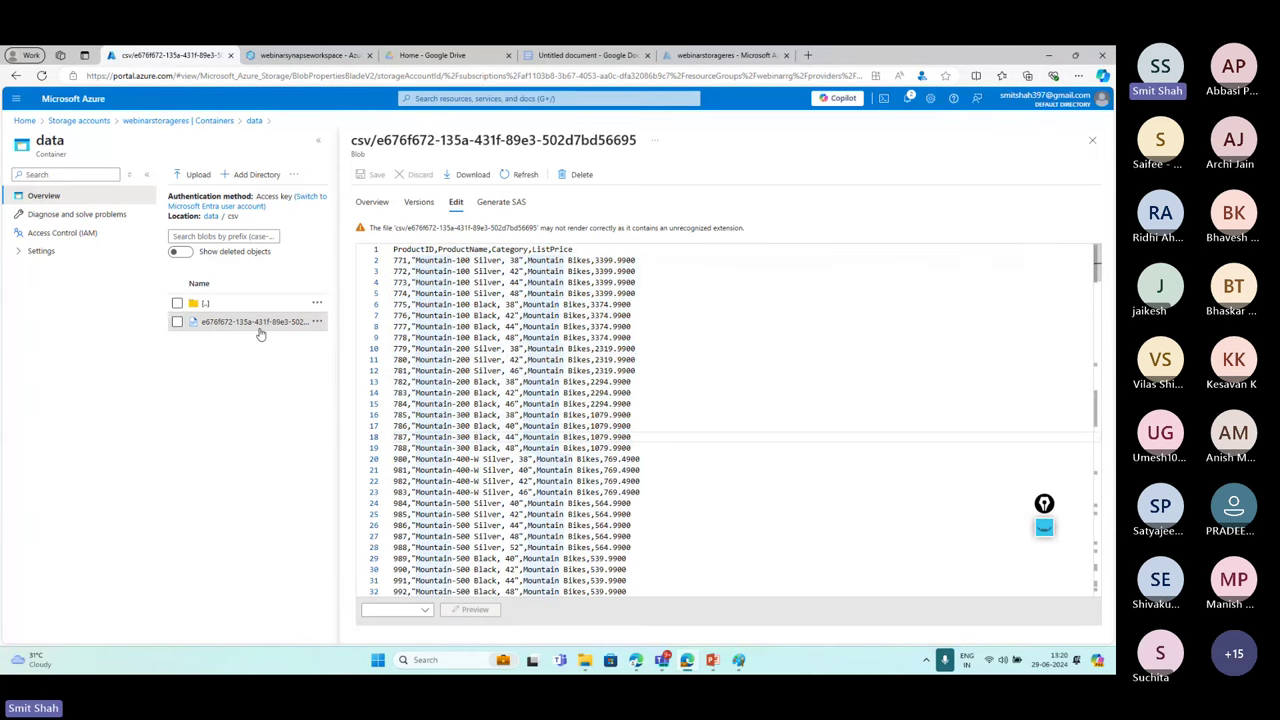
{"action": "left_click", "coordinate": [1092, 140]}
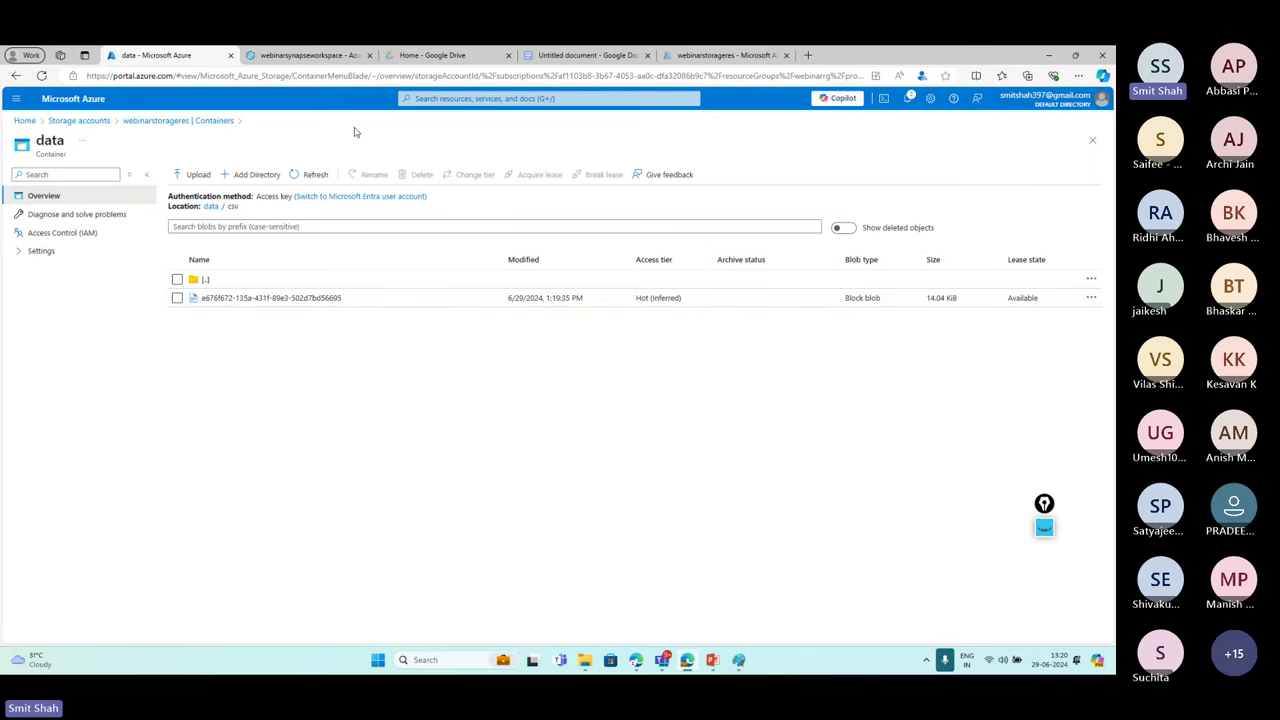
{"action": "left_click", "coordinate": [322, 57]}
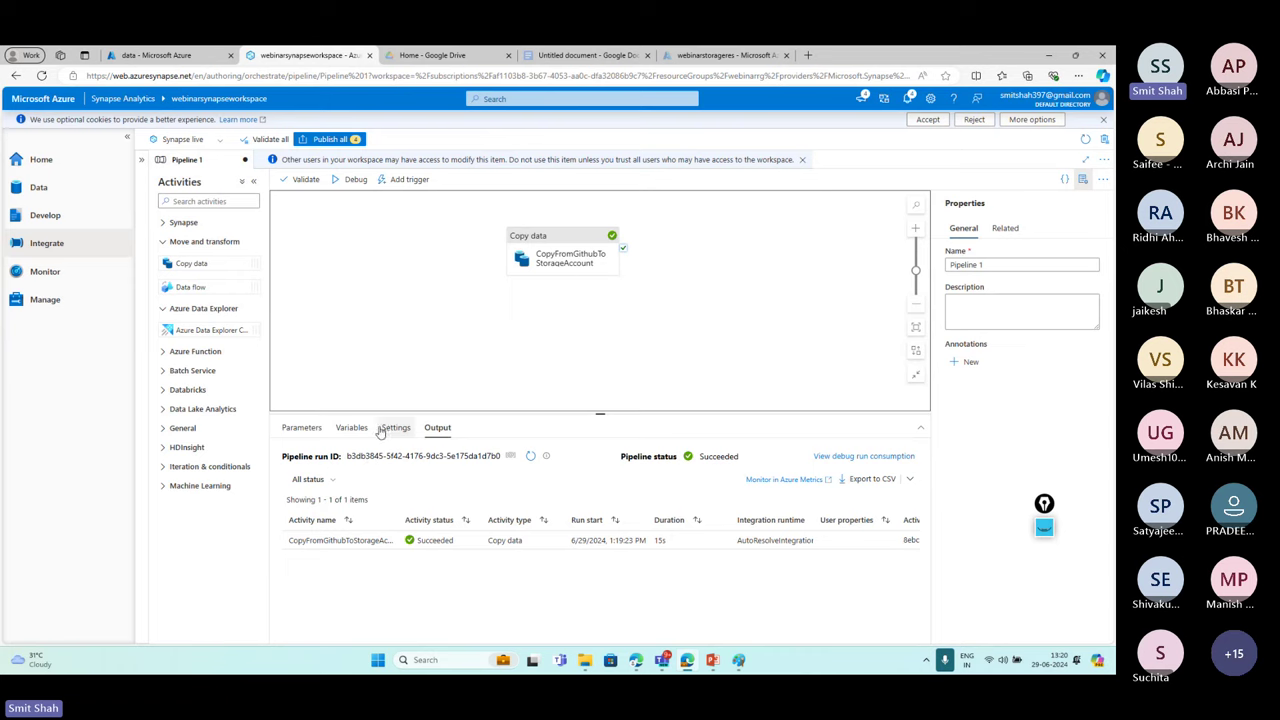
Open the StorageAccountGen2 sink dataset, then go back to Pipeline 1 keeping it open
{"action": "left_click", "coordinate": [565, 255]}
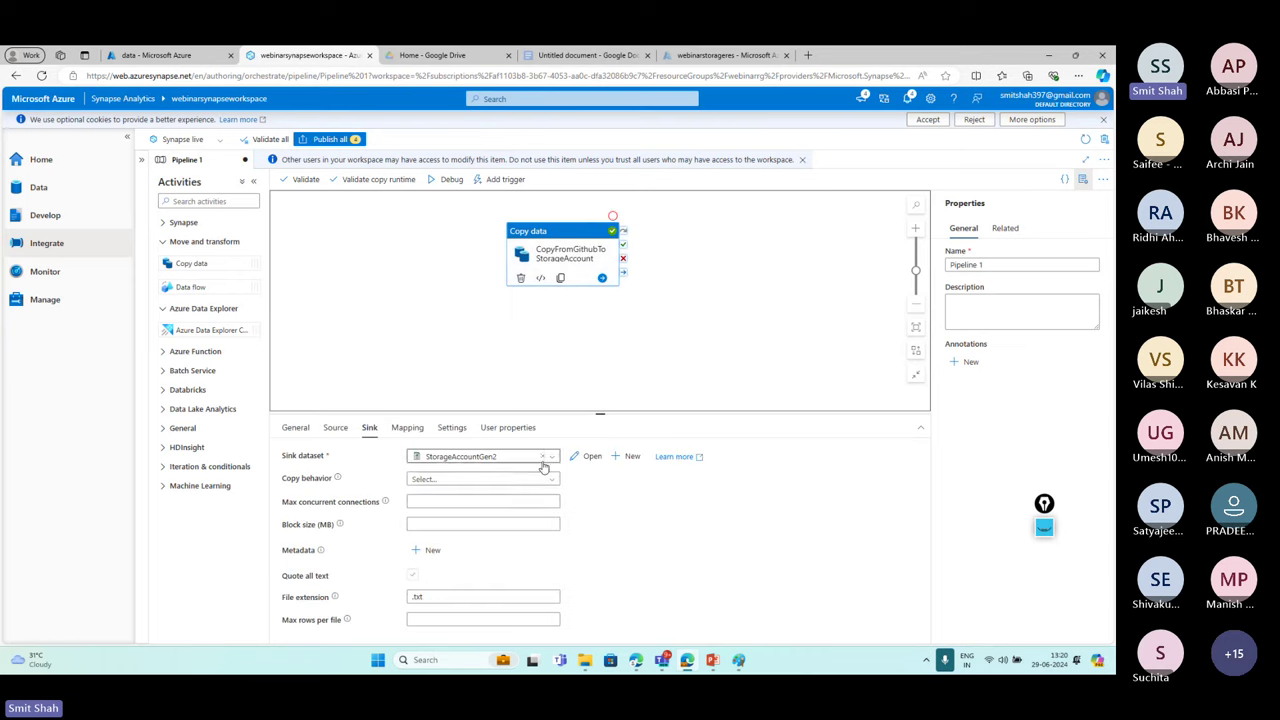
{"action": "left_click", "coordinate": [584, 457]}
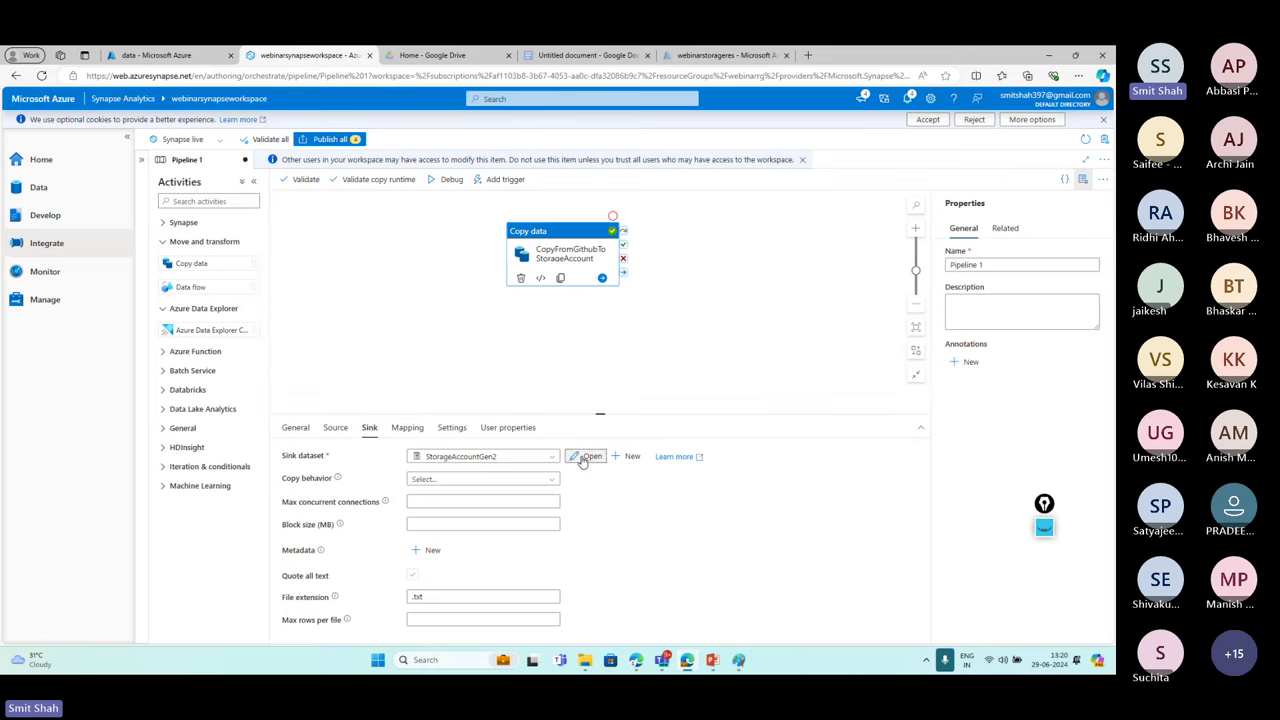
{"action": "left_click", "coordinate": [569, 432]}
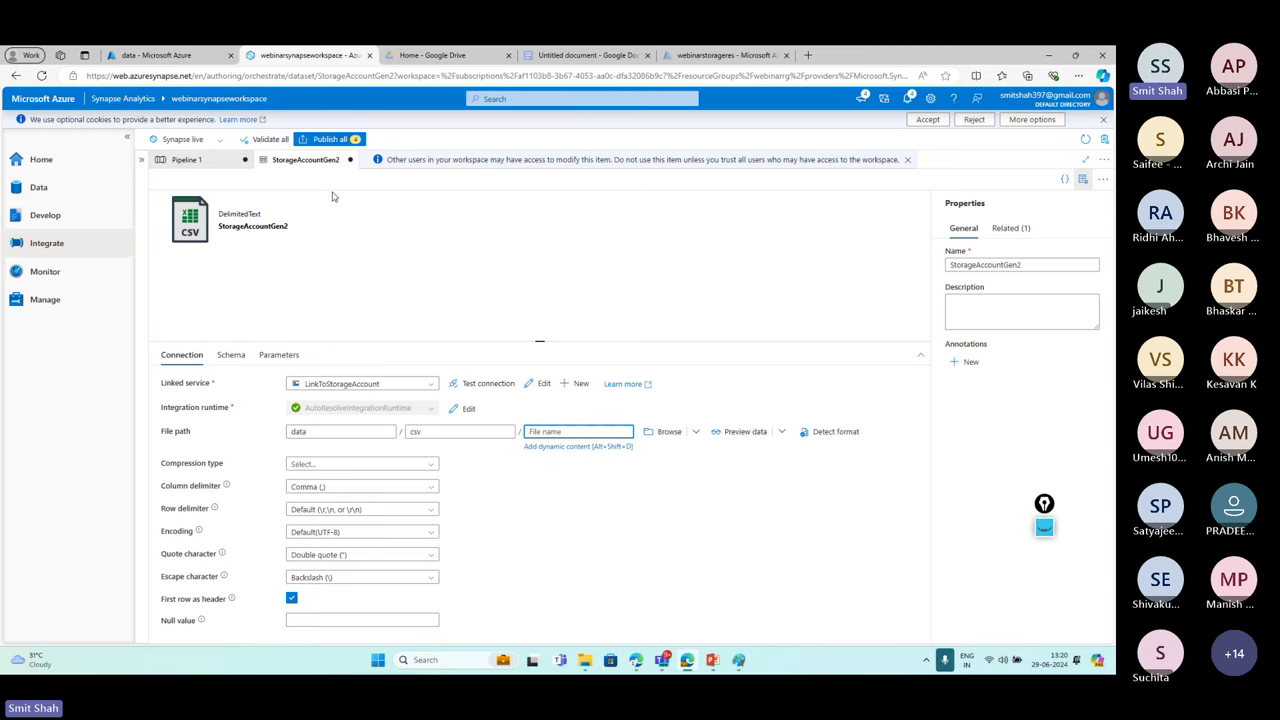
{"action": "left_click", "coordinate": [203, 162]}
{"action": "left_click", "coordinate": [350, 160]}
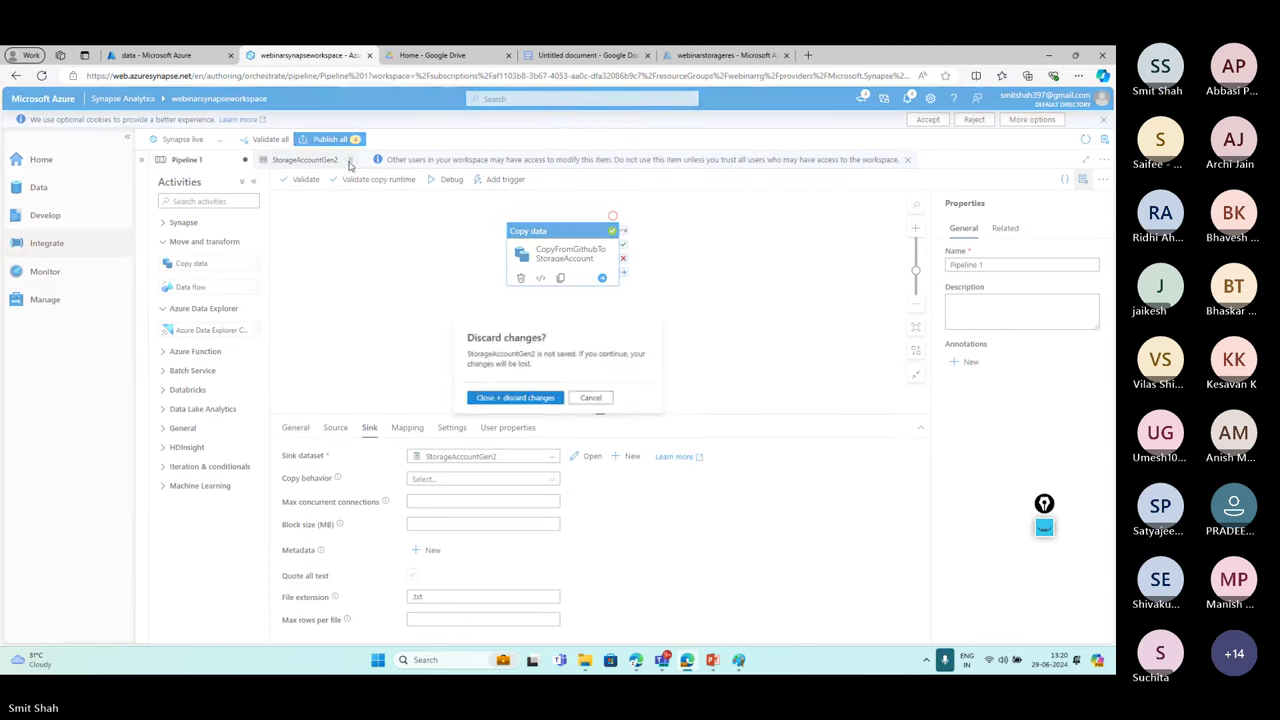
{"action": "left_click", "coordinate": [590, 399]}
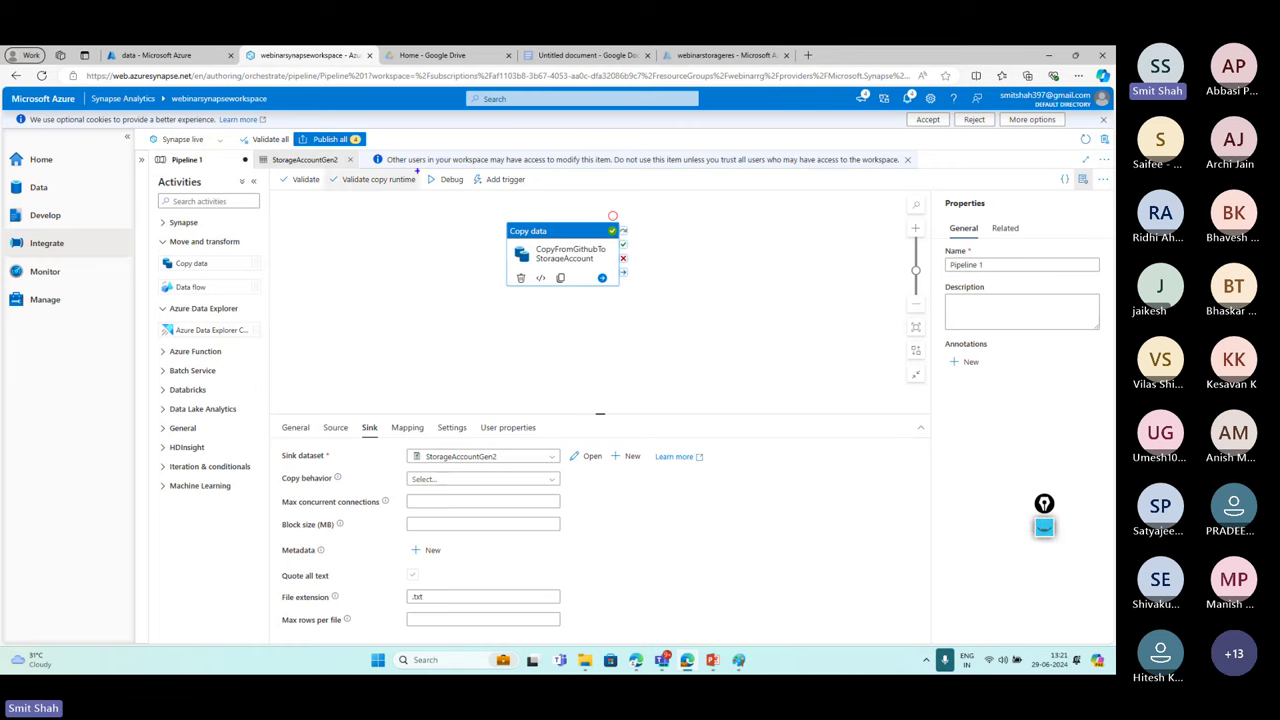
Show the Copy data activity's User properties in the bottom panel
{"action": "mouse_move", "coordinate": [430, 167]}
{"action": "left_mouse_down"}
{"action": "mouse_move", "coordinate": [467, 206]}
{"action": "mouse_move", "coordinate": [531, 201]}
{"action": "left_mouse_up"}
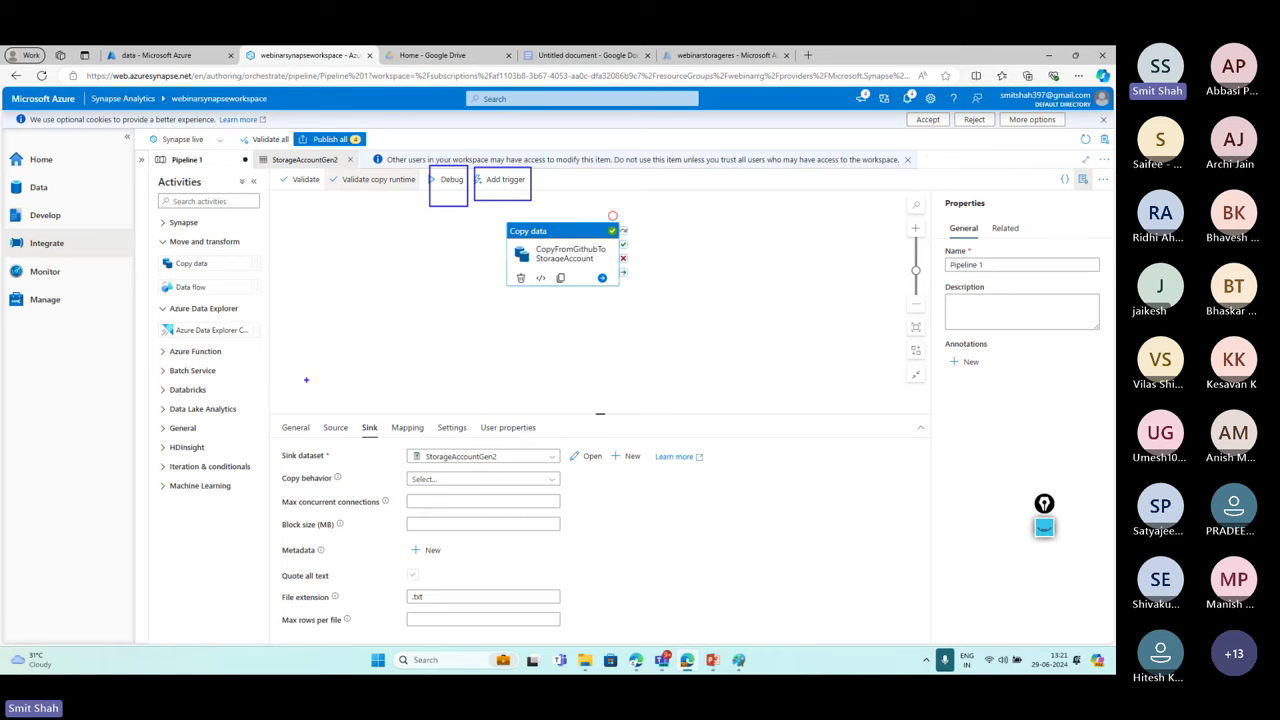
{"action": "left_click_drag", "start_coordinate": [397, 309], "coordinate": [448, 366]}
{"action": "key", "text": "Escape"}
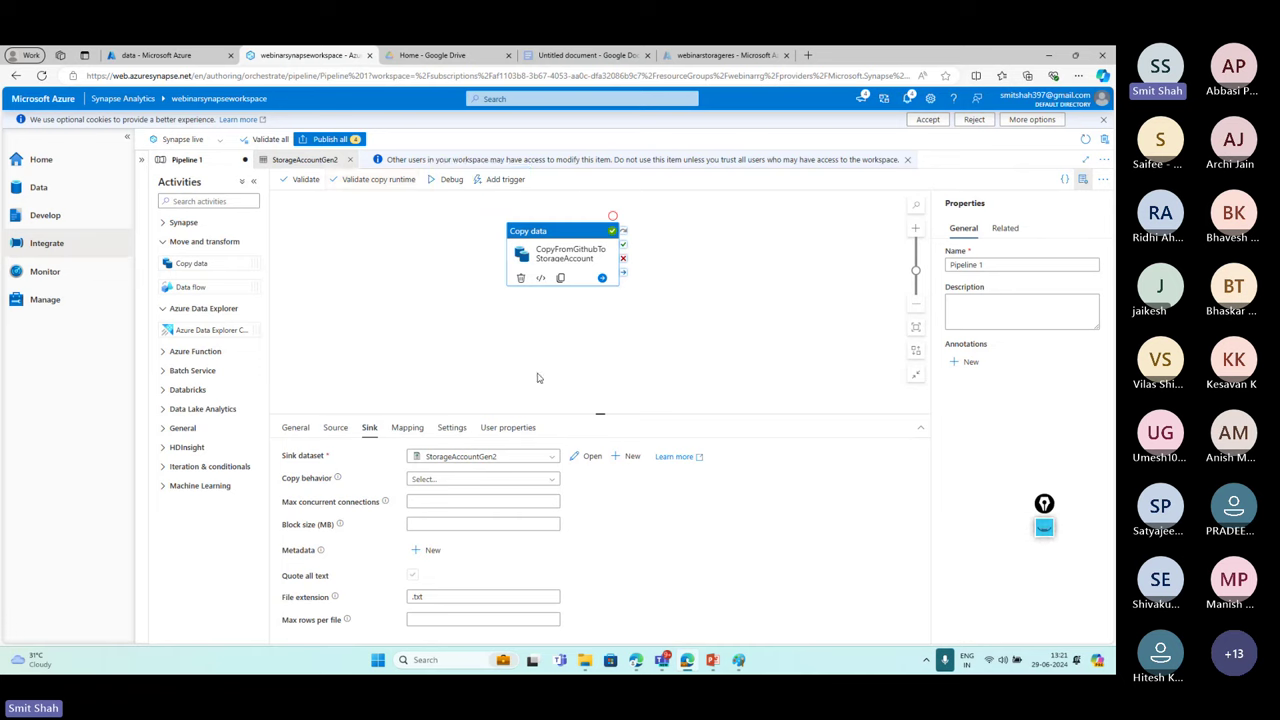
{"action": "left_click", "coordinate": [580, 255]}
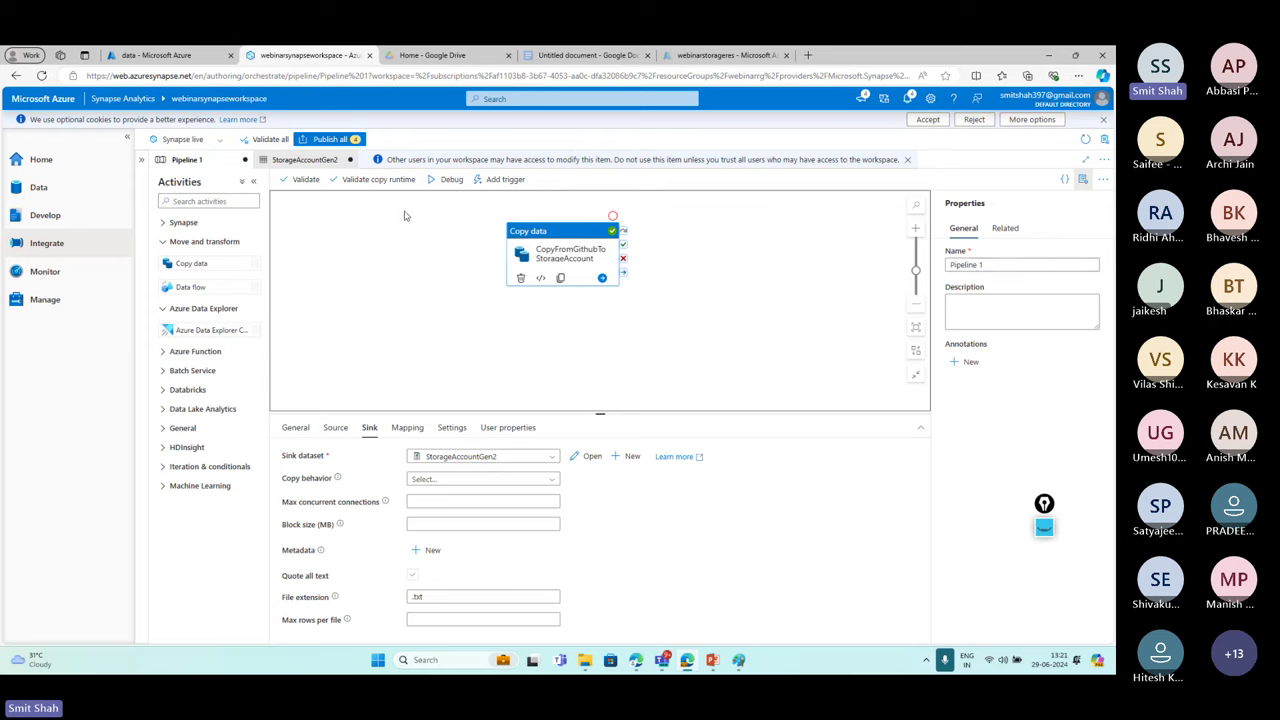
{"action": "left_click", "coordinate": [503, 436]}
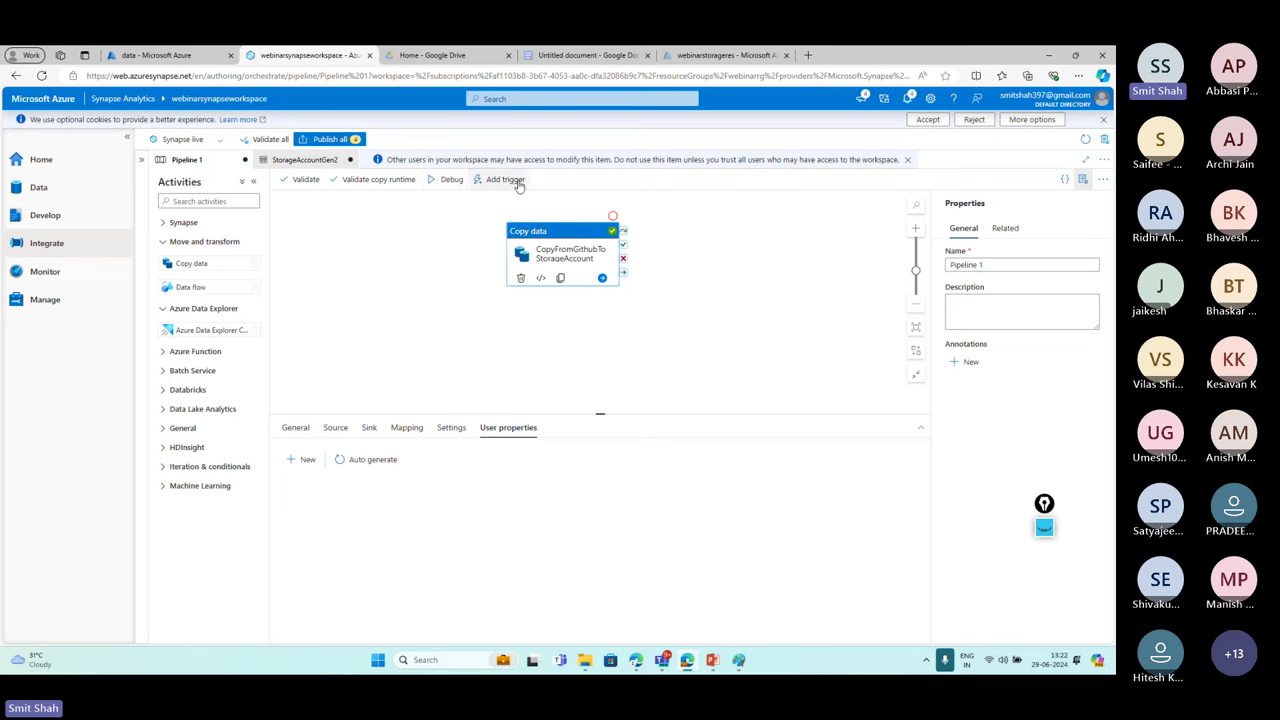
Try Trigger now and dismiss the 'publish first' error
{"action": "left_click", "coordinate": [495, 180]}
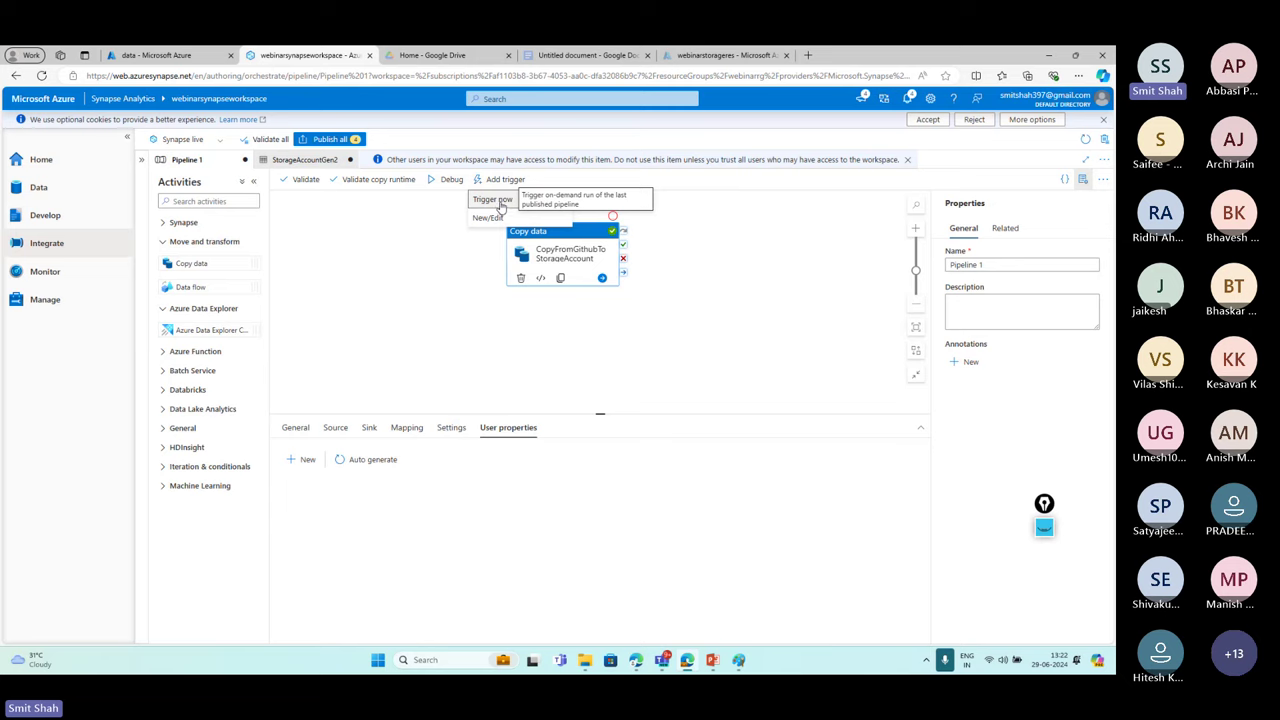
{"action": "left_click", "coordinate": [493, 200]}
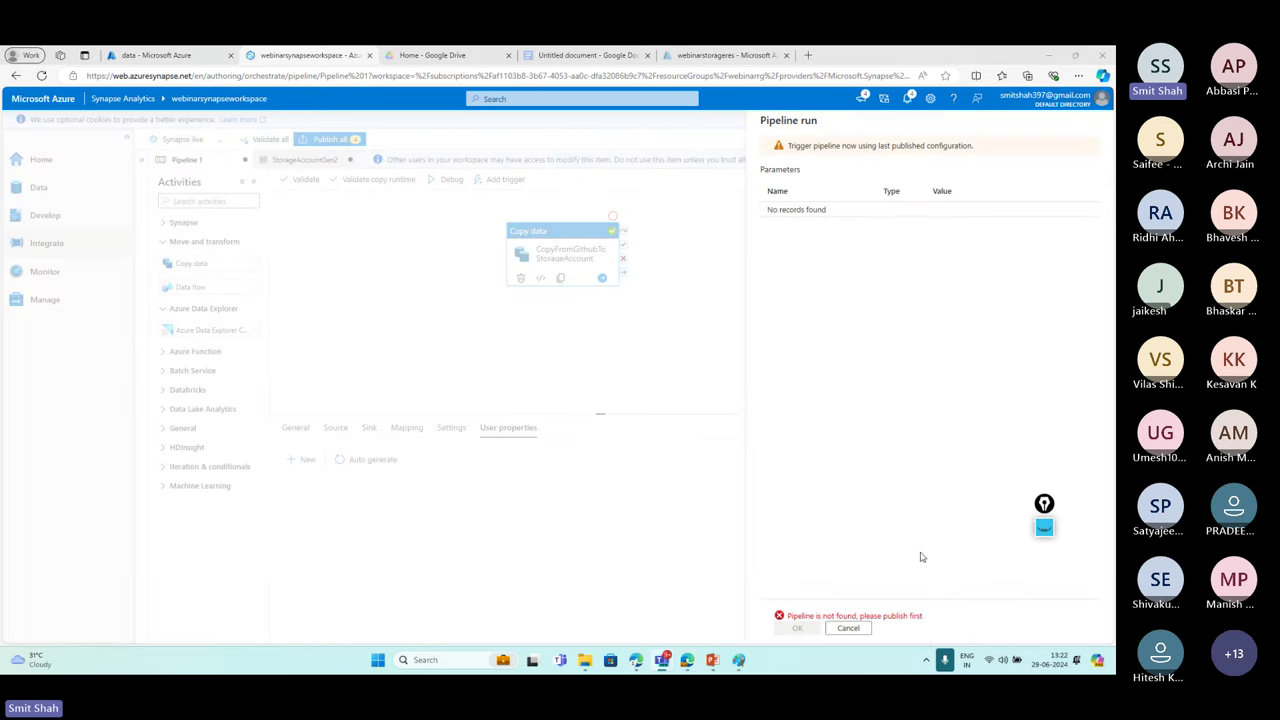
{"action": "left_click_drag", "start_coordinate": [922, 616], "coordinate": [784, 610]}
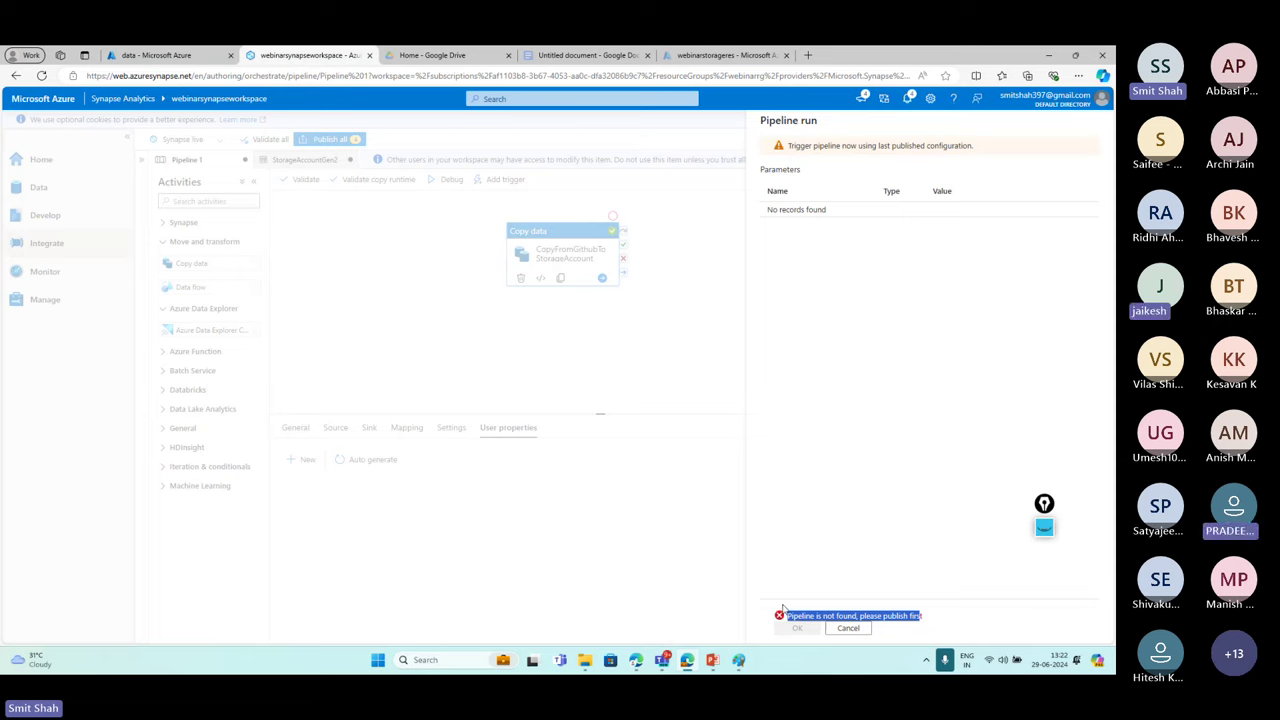
{"action": "left_click", "coordinate": [848, 629]}
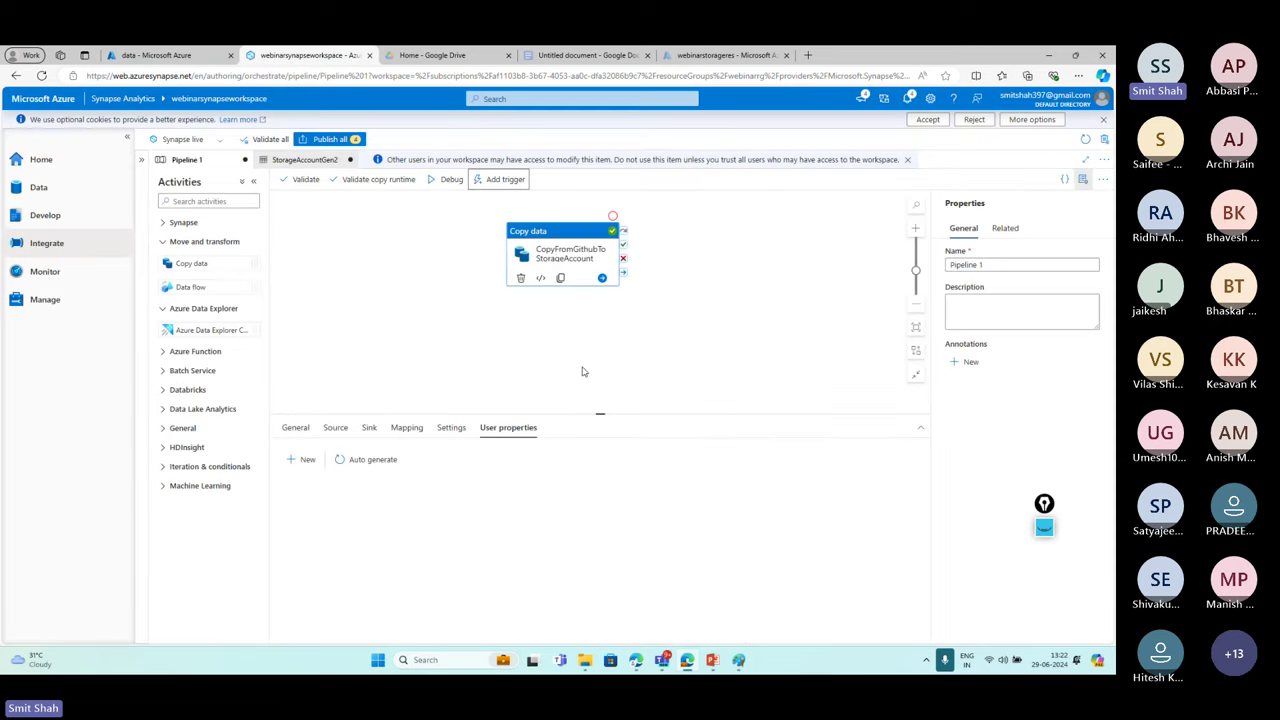
Publish all four pending changes and check the publishing notifications
{"action": "left_click", "coordinate": [340, 140]}
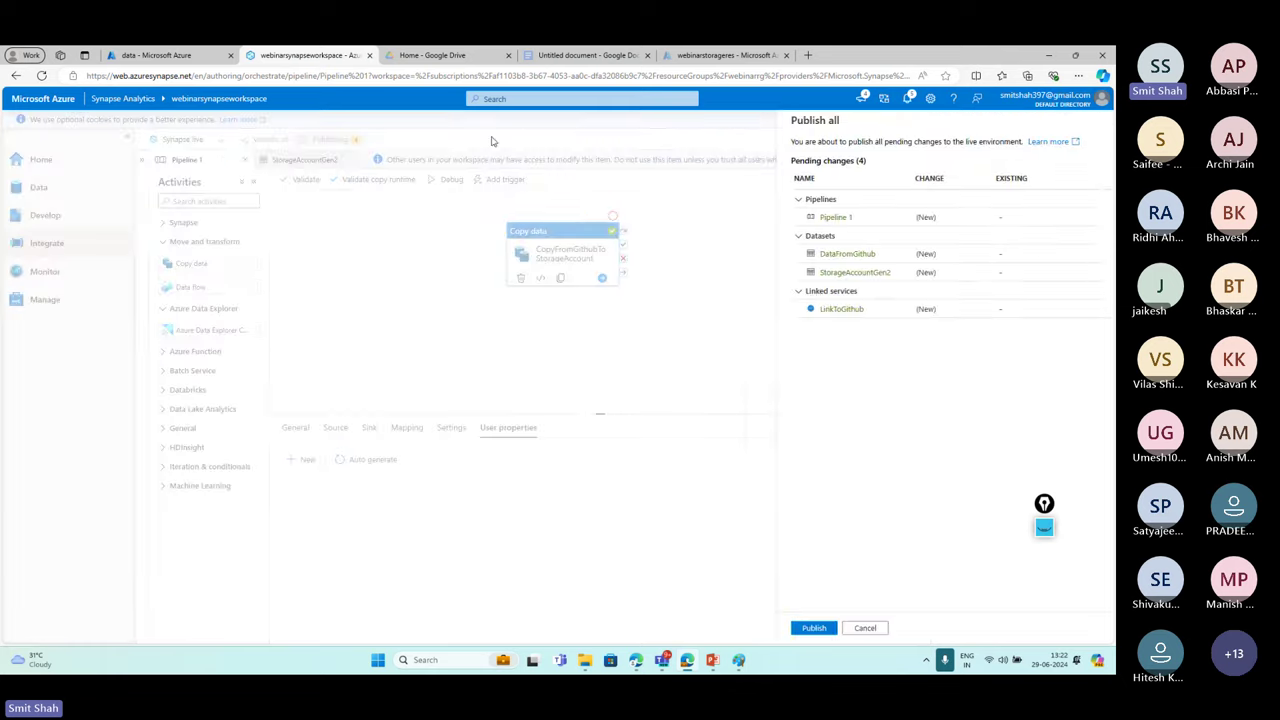
{"action": "left_click", "coordinate": [785, 630]}
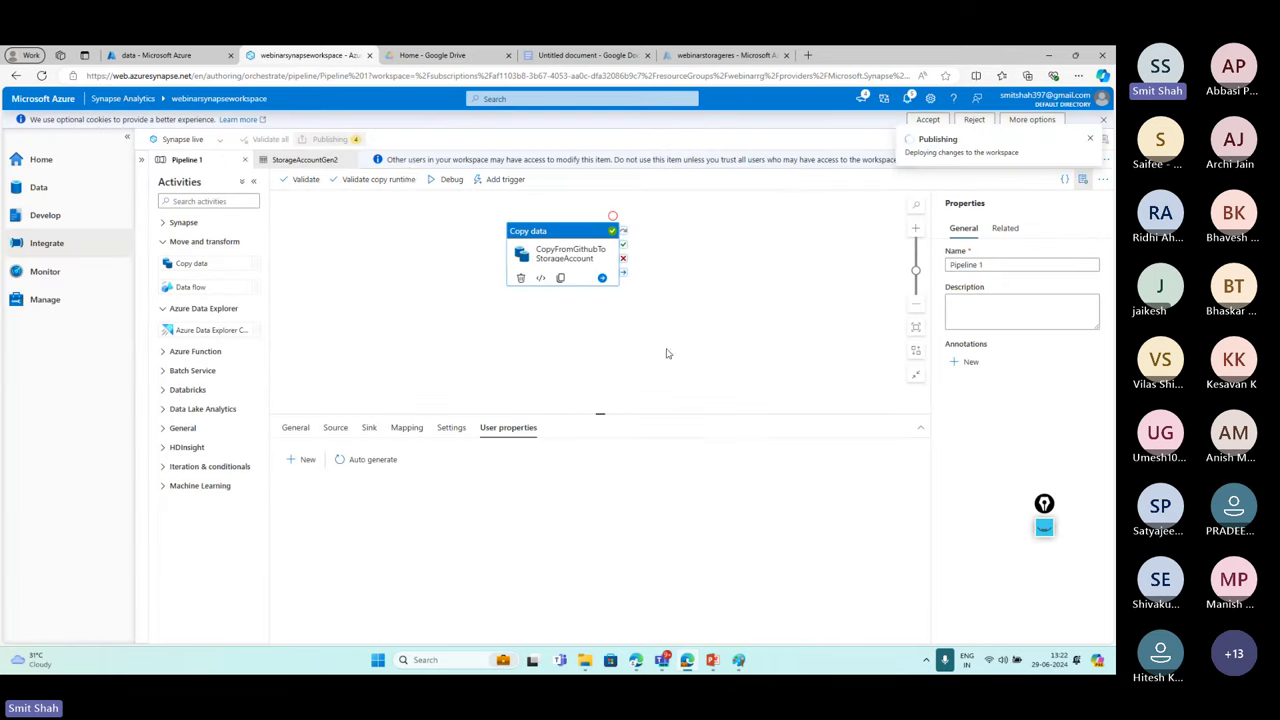
{"action": "left_click", "coordinate": [510, 180]}
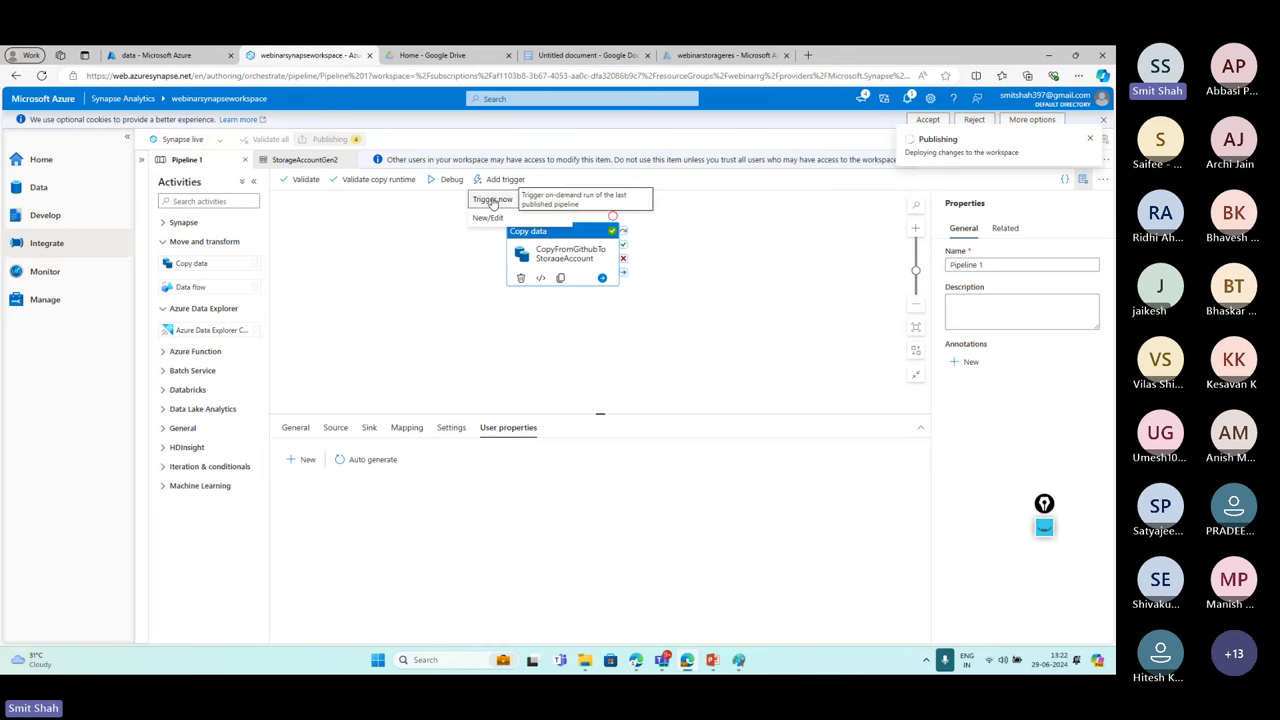
{"action": "left_click", "coordinate": [907, 97]}
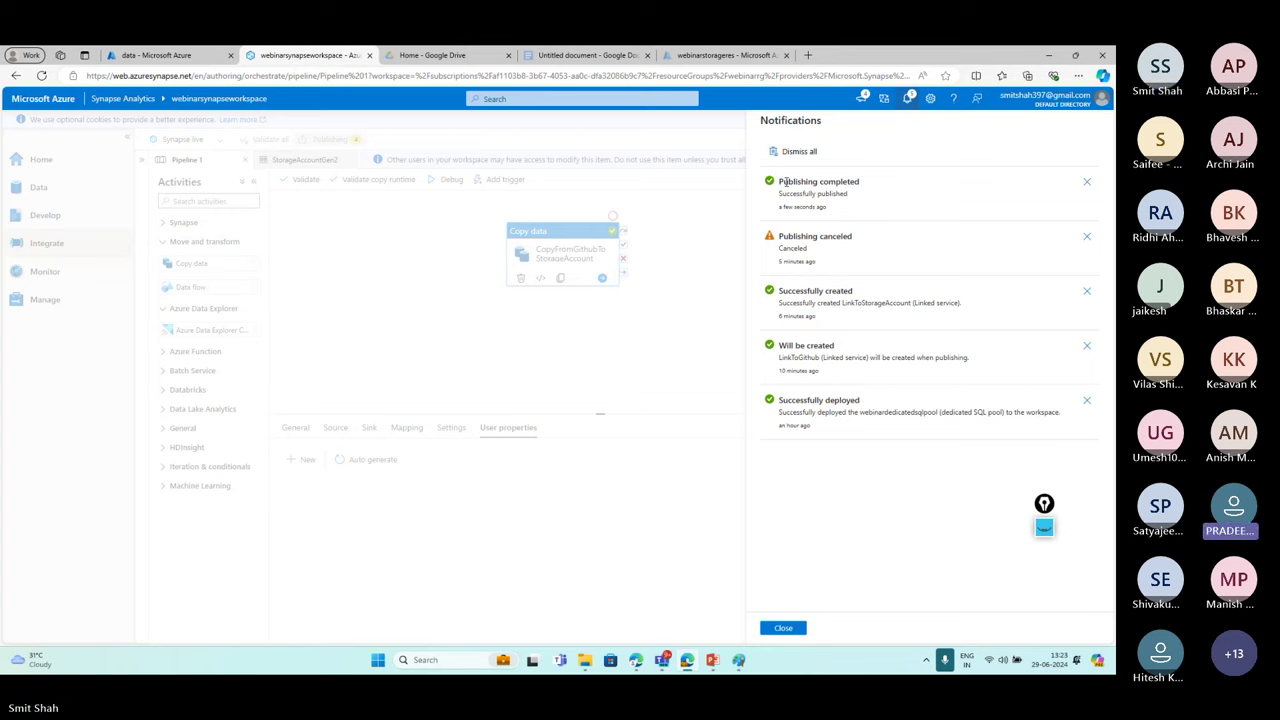
{"action": "left_click", "coordinate": [777, 628]}
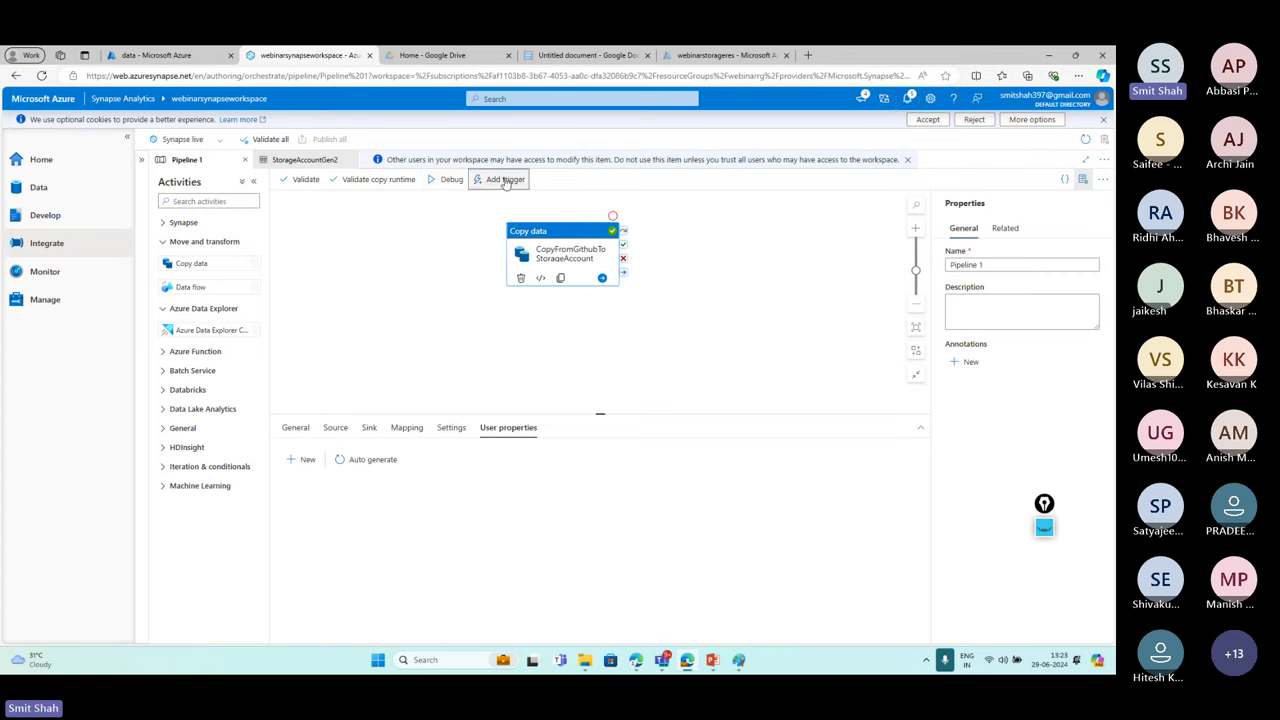
Start a new trigger from Add trigger > New/Edit and review its start date
{"action": "left_click", "coordinate": [491, 178]}
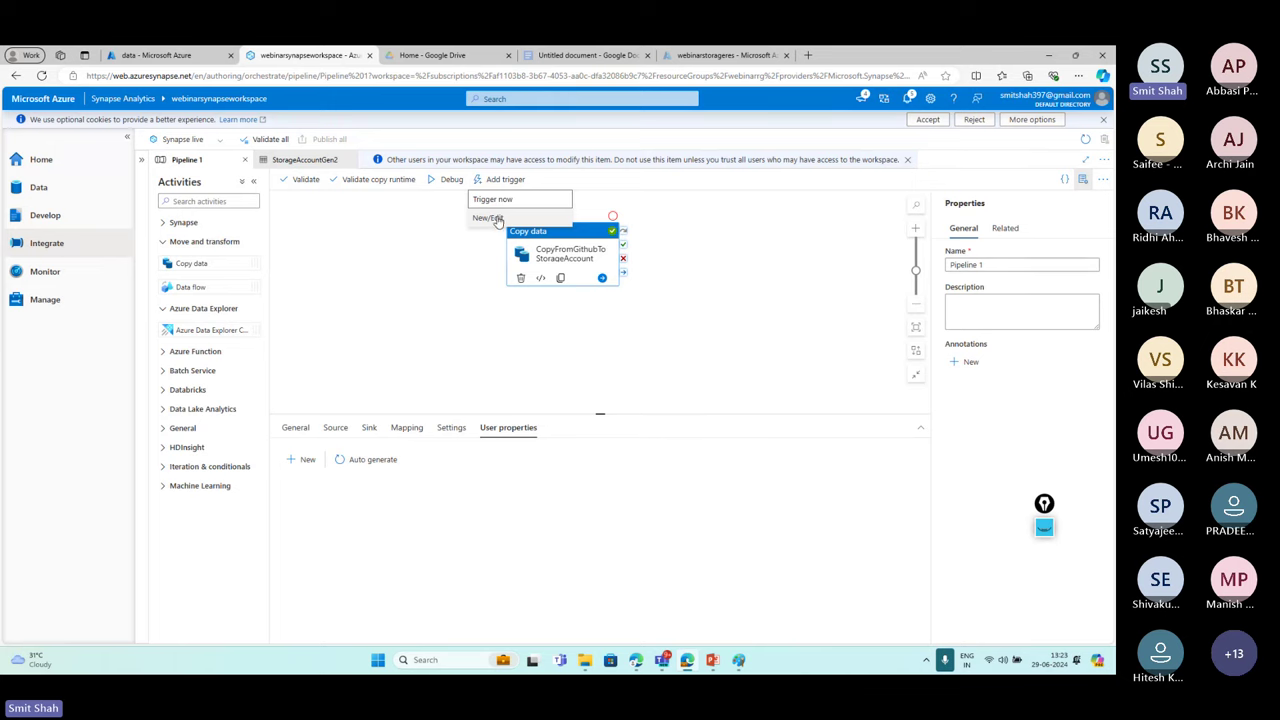
{"action": "left_click", "coordinate": [502, 220]}
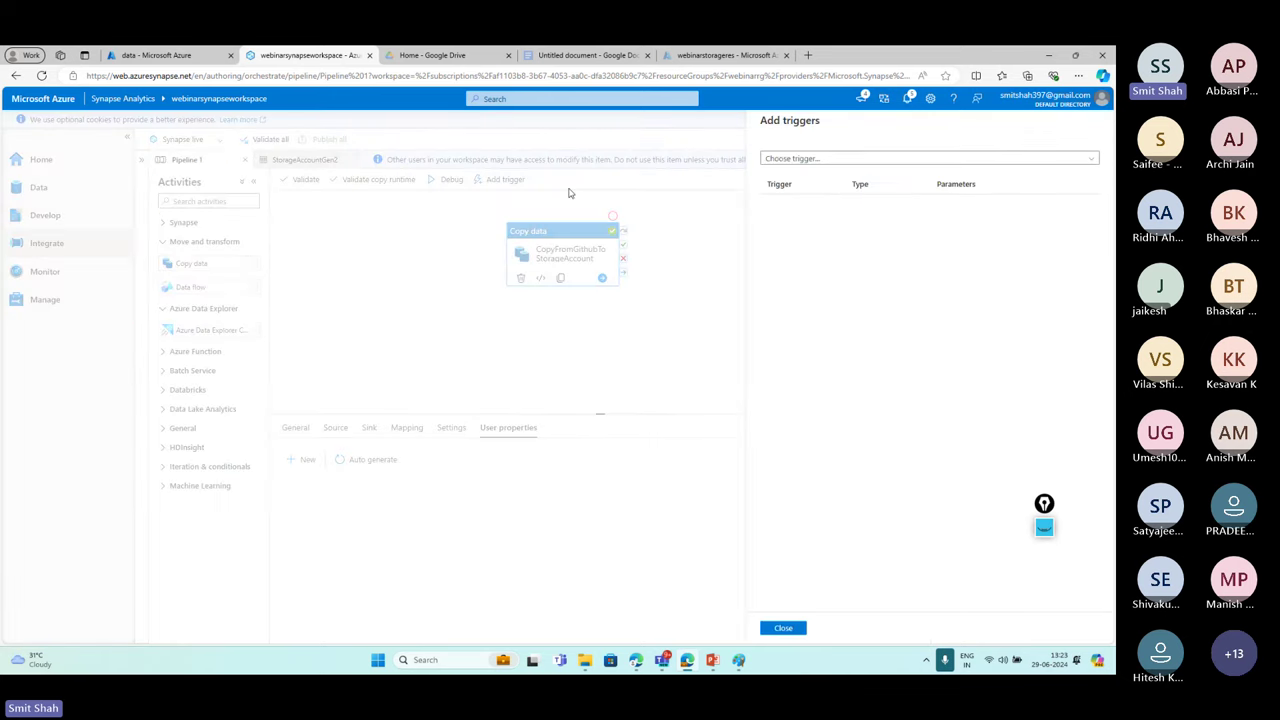
{"action": "left_click", "coordinate": [835, 163]}
{"action": "left_click", "coordinate": [789, 202]}
{"action": "left_click", "coordinate": [850, 287]}
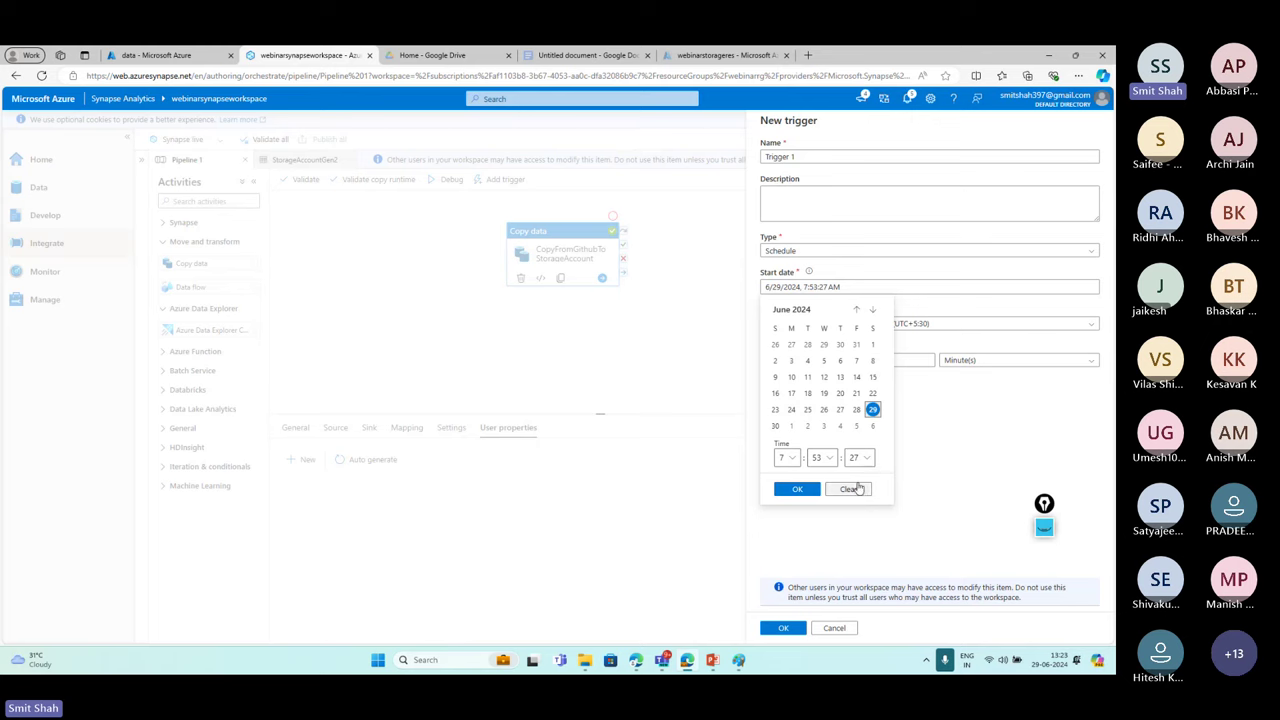
{"action": "left_click", "coordinate": [936, 313]}
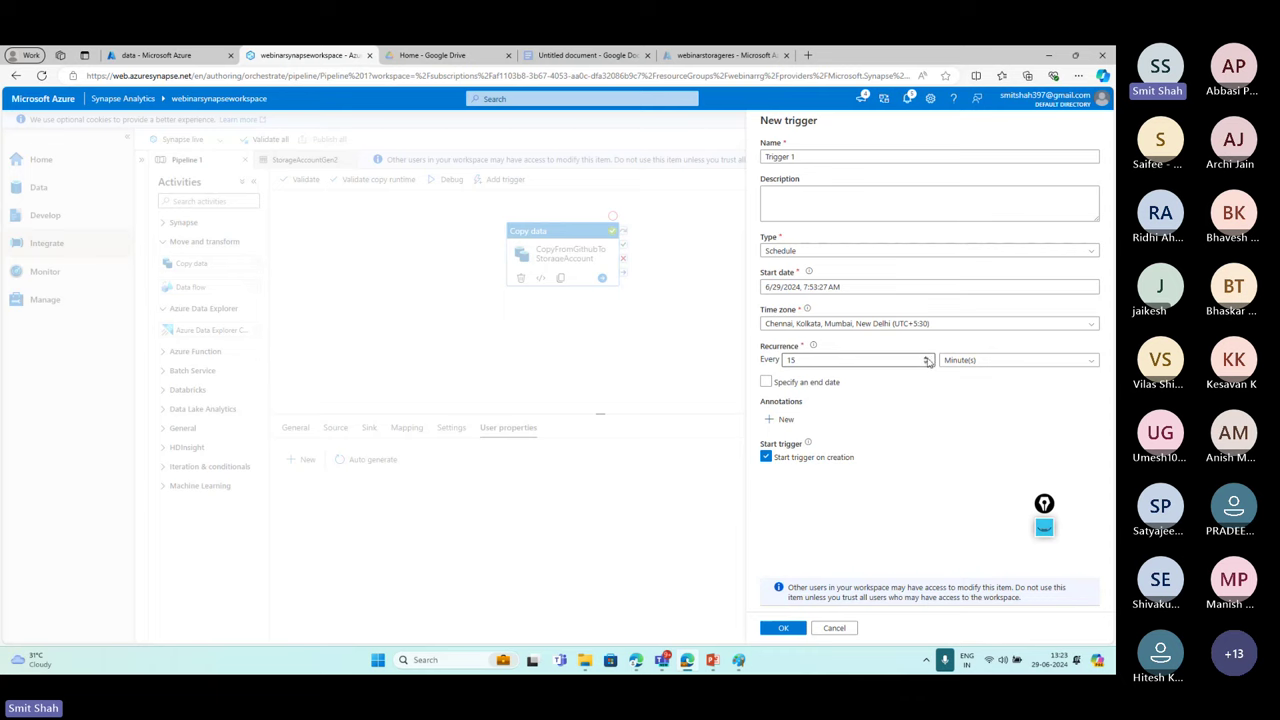
Set weekly recurrence, clear the interval 20, then cancel and discard the draft trigger
{"action": "left_click", "coordinate": [926, 360]}
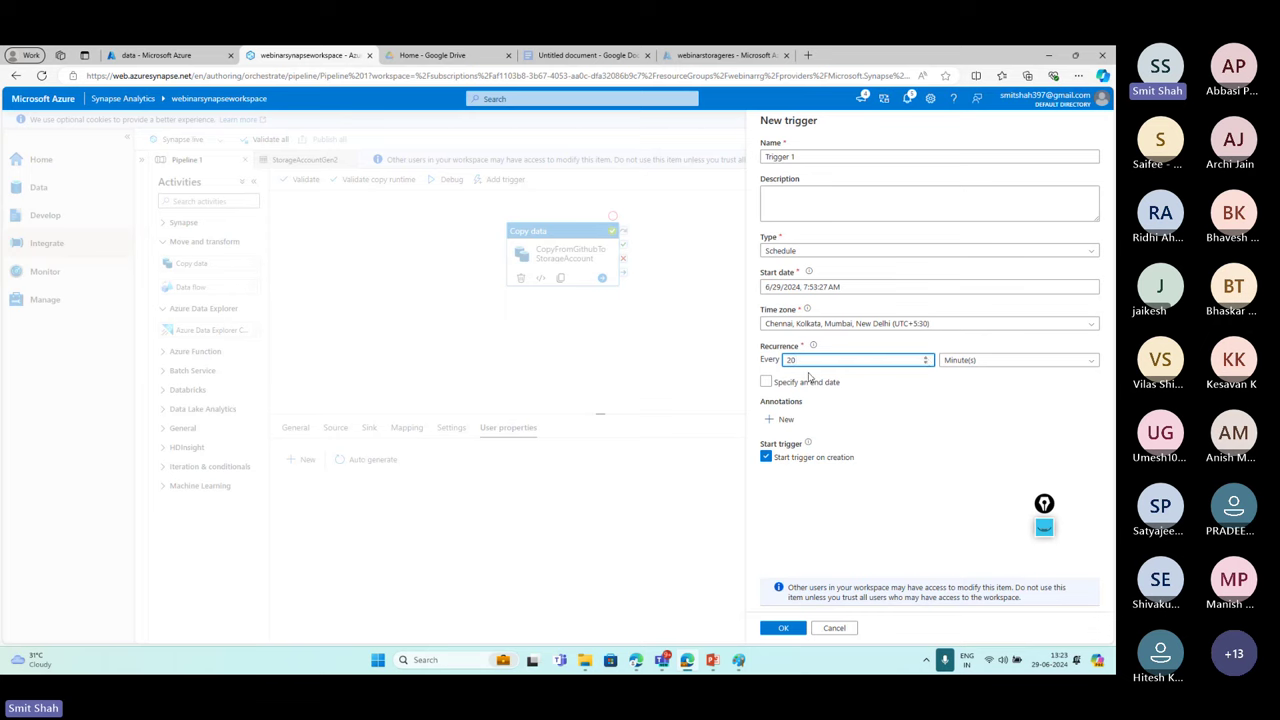
{"action": "left_click", "coordinate": [968, 361]}
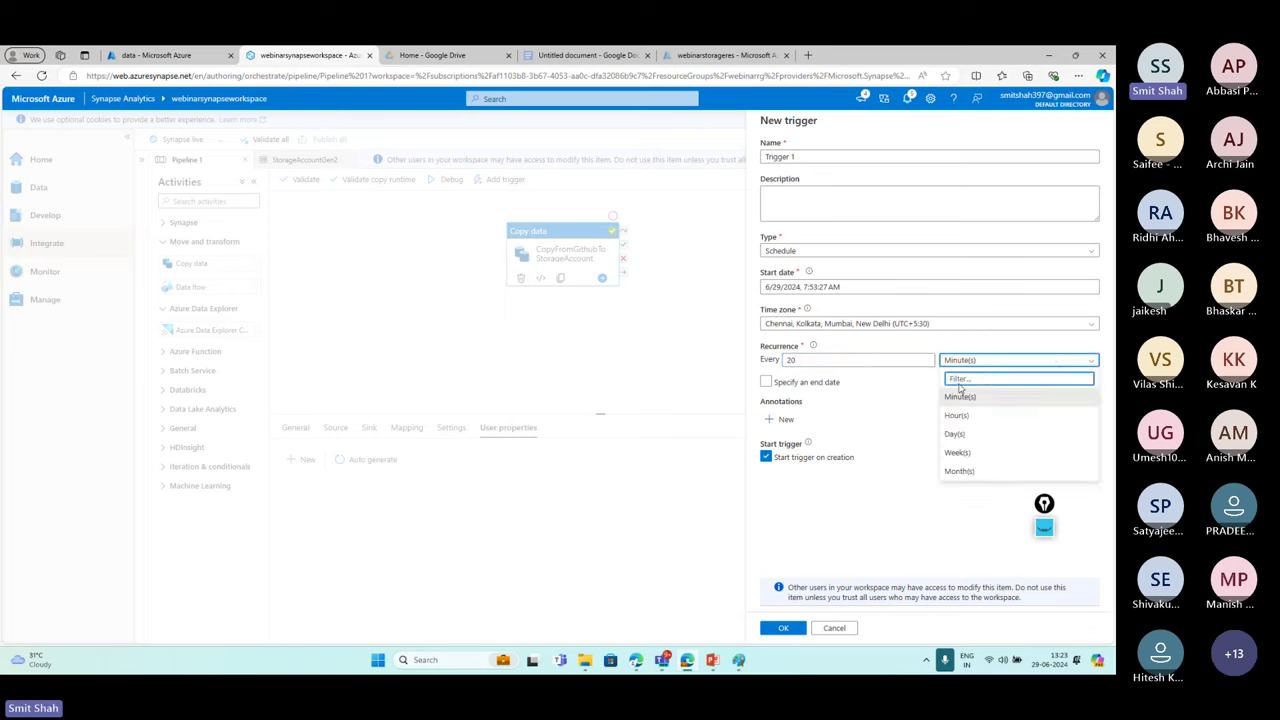
{"action": "left_click", "coordinate": [960, 452]}
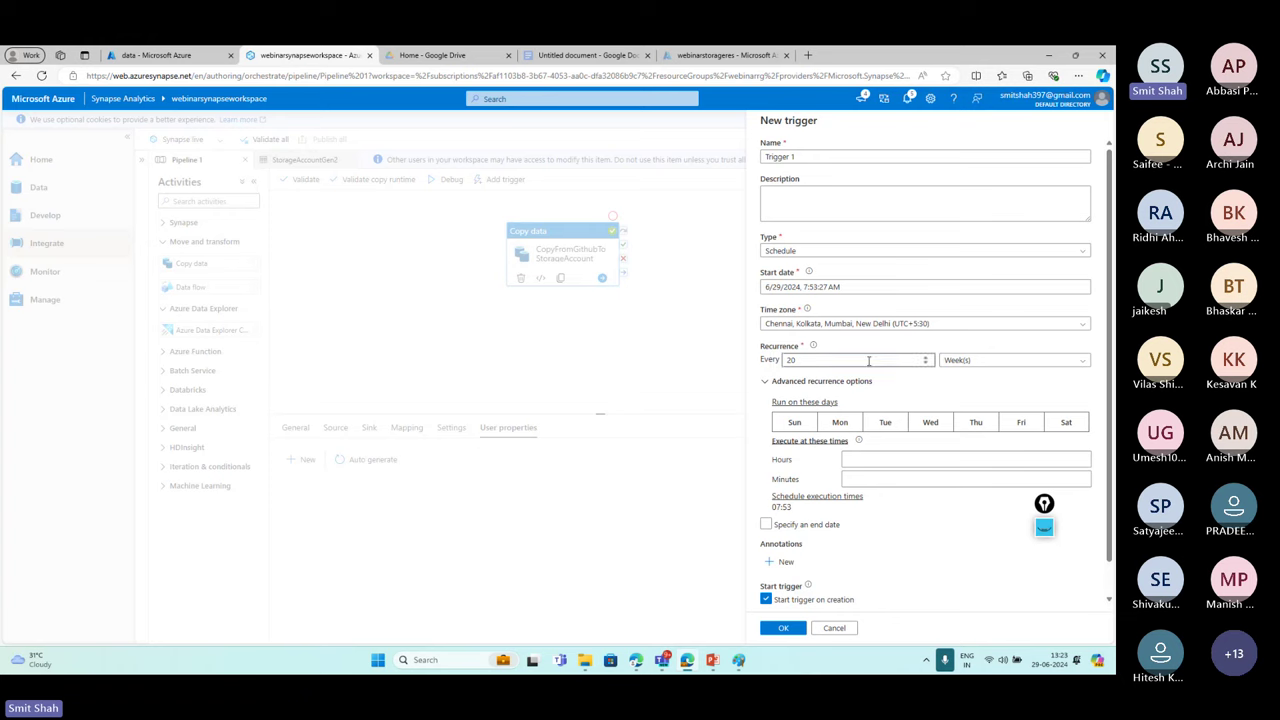
{"action": "left_click", "coordinate": [868, 361]}
{"action": "double_click", "coordinate": [868, 361]}
{"action": "key", "text": "BackSpace"}
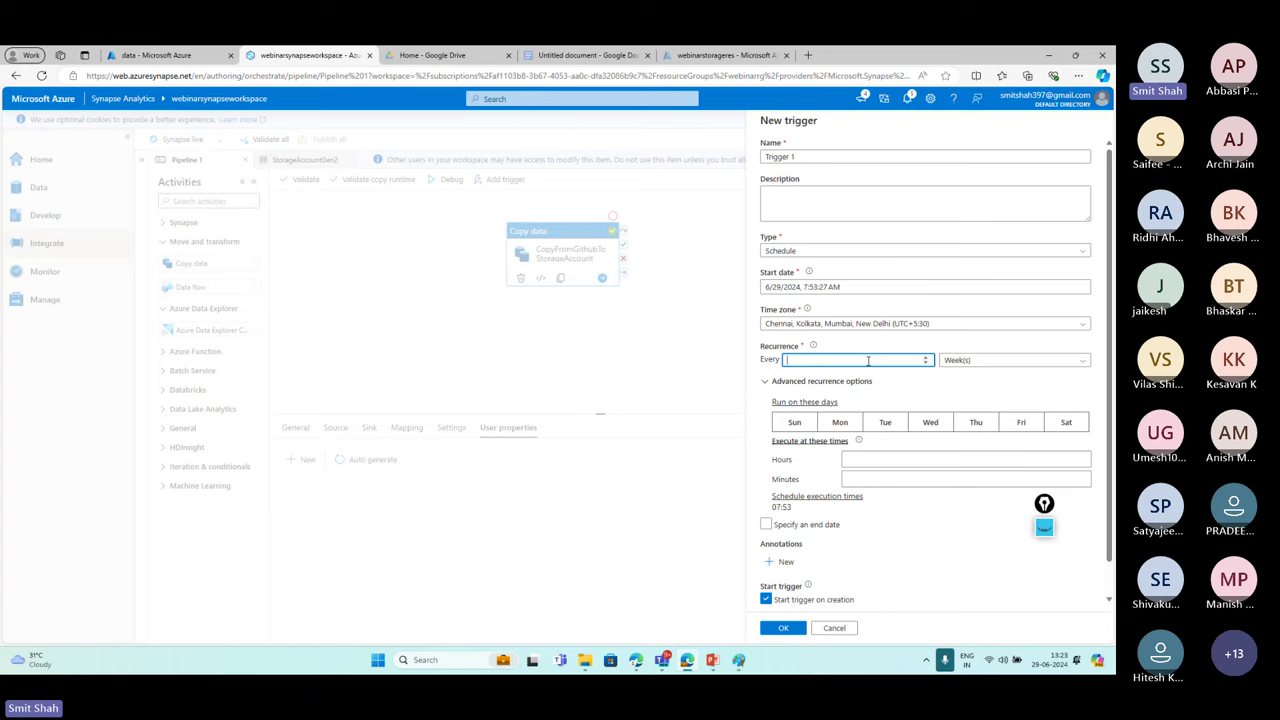
{"action": "left_click", "coordinate": [829, 628]}
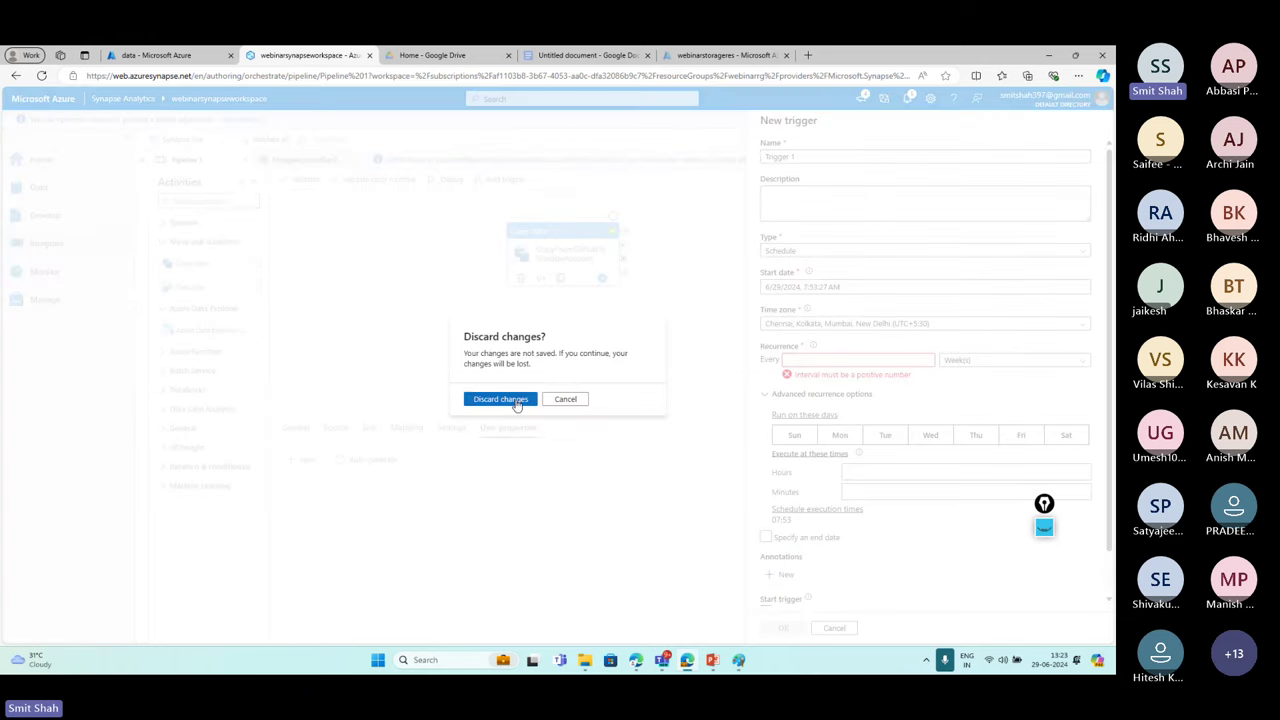
{"action": "left_click", "coordinate": [500, 399]}
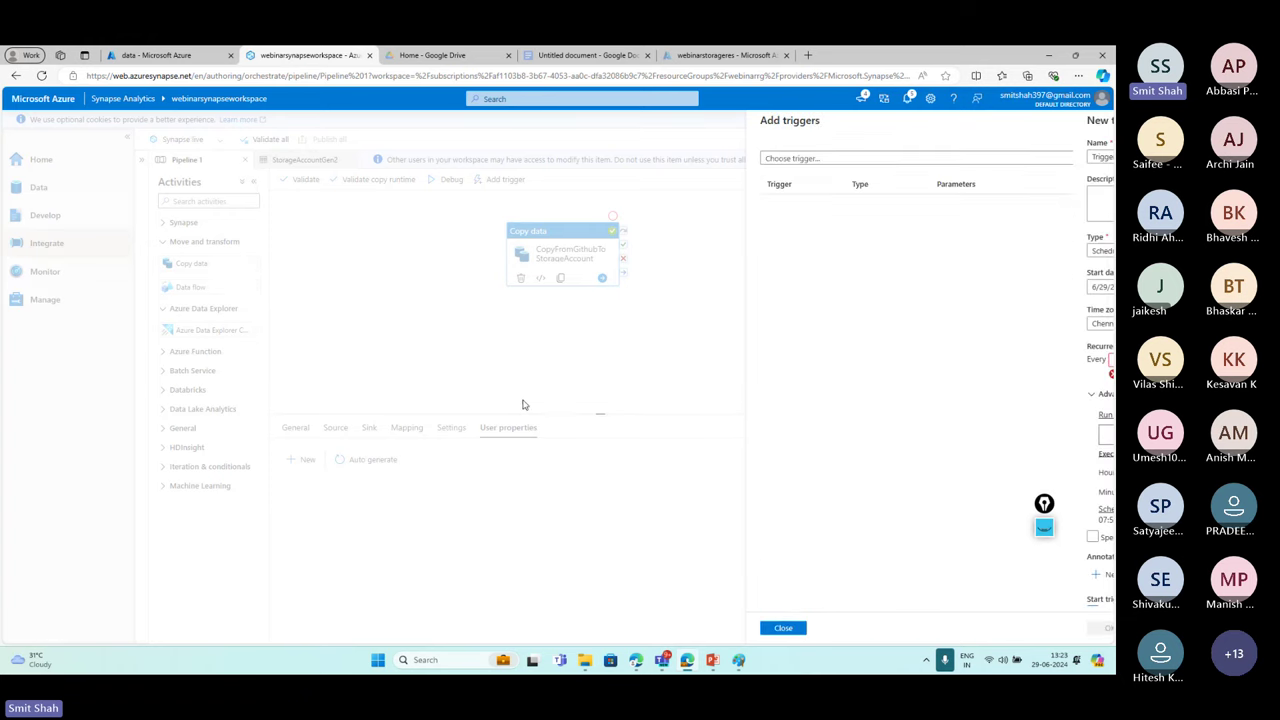
Close the Add triggers pane, run Pipeline 1 with Trigger now, confirm, and watch its progress
{"action": "left_click", "coordinate": [783, 629]}
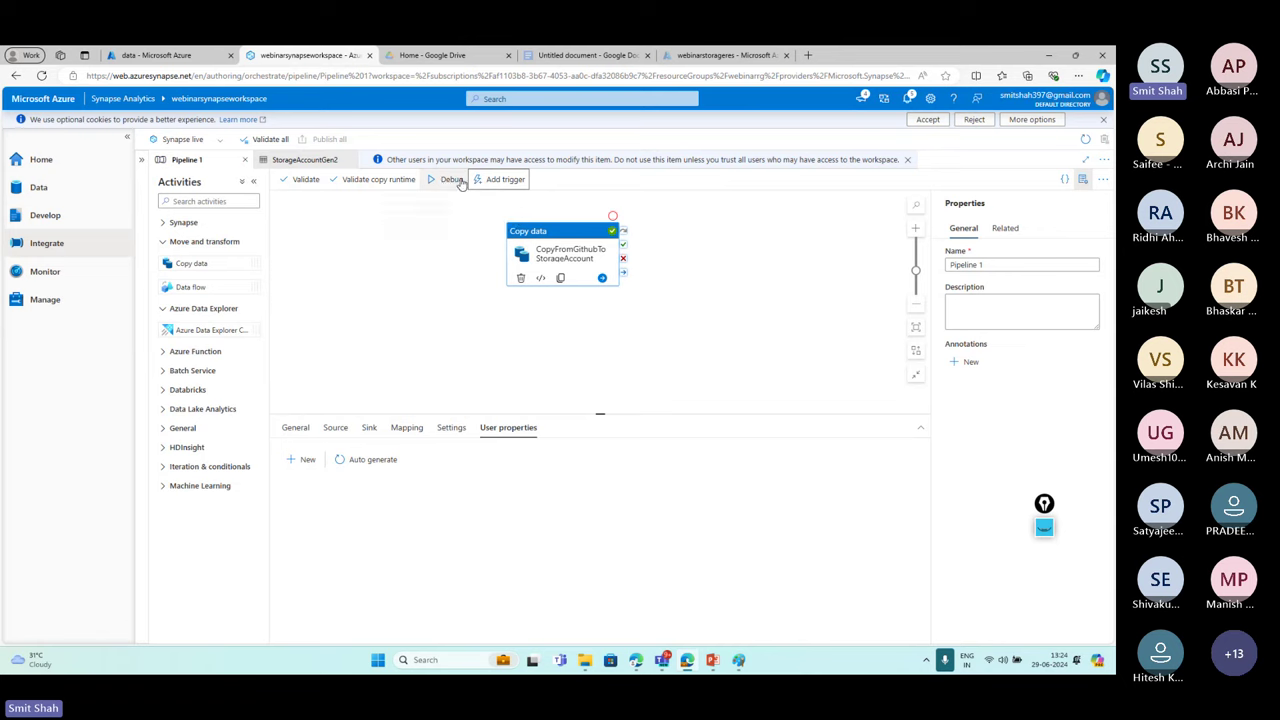
{"action": "left_click", "coordinate": [510, 179]}
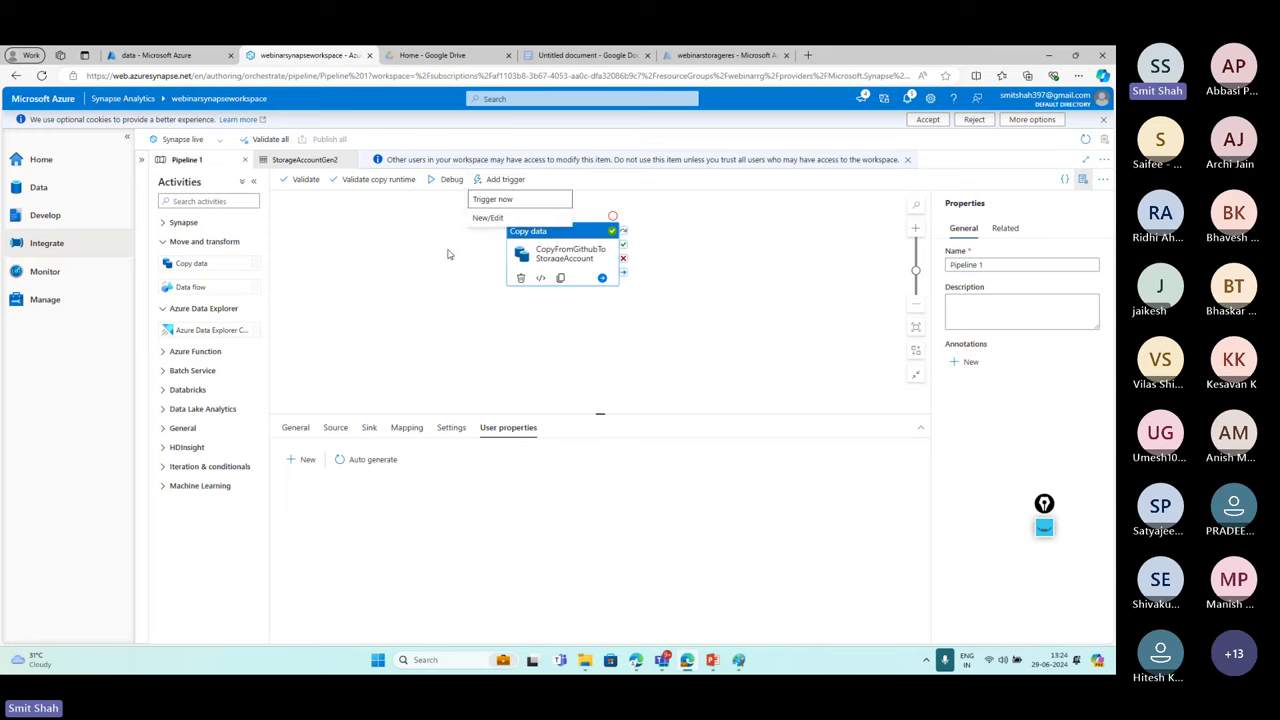
{"action": "left_click", "coordinate": [450, 191]}
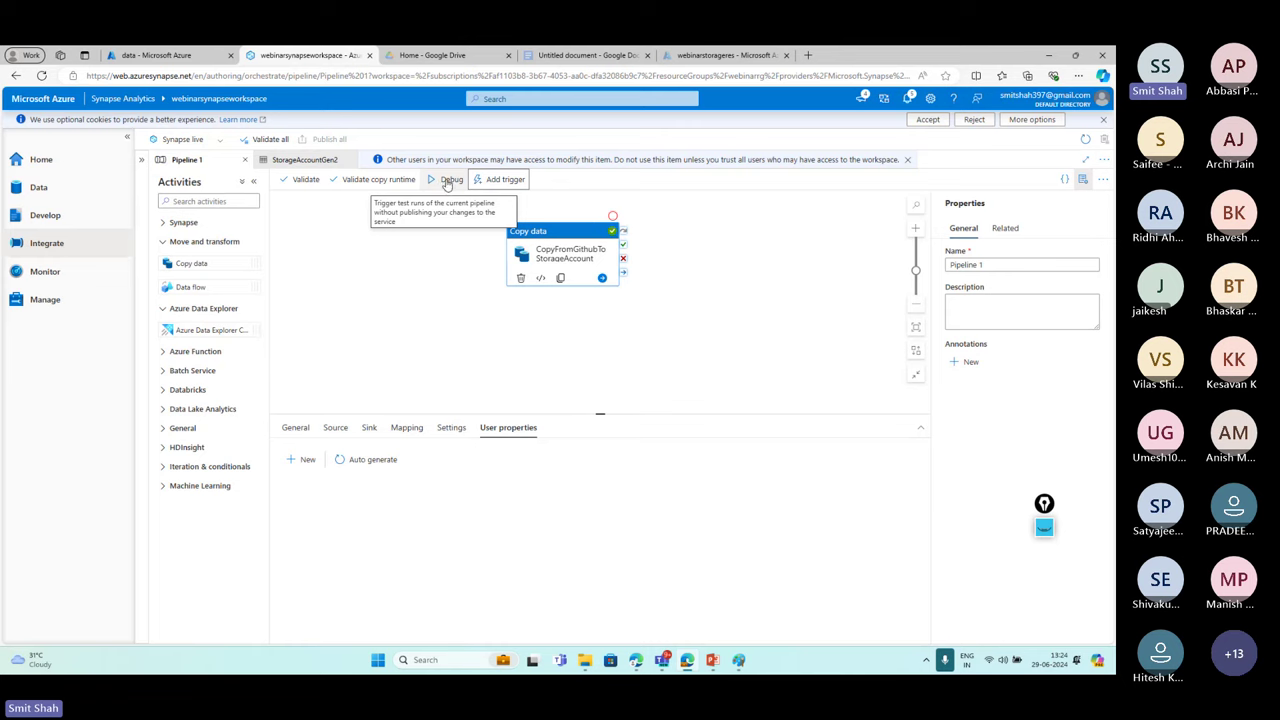
{"action": "left_click", "coordinate": [506, 191]}
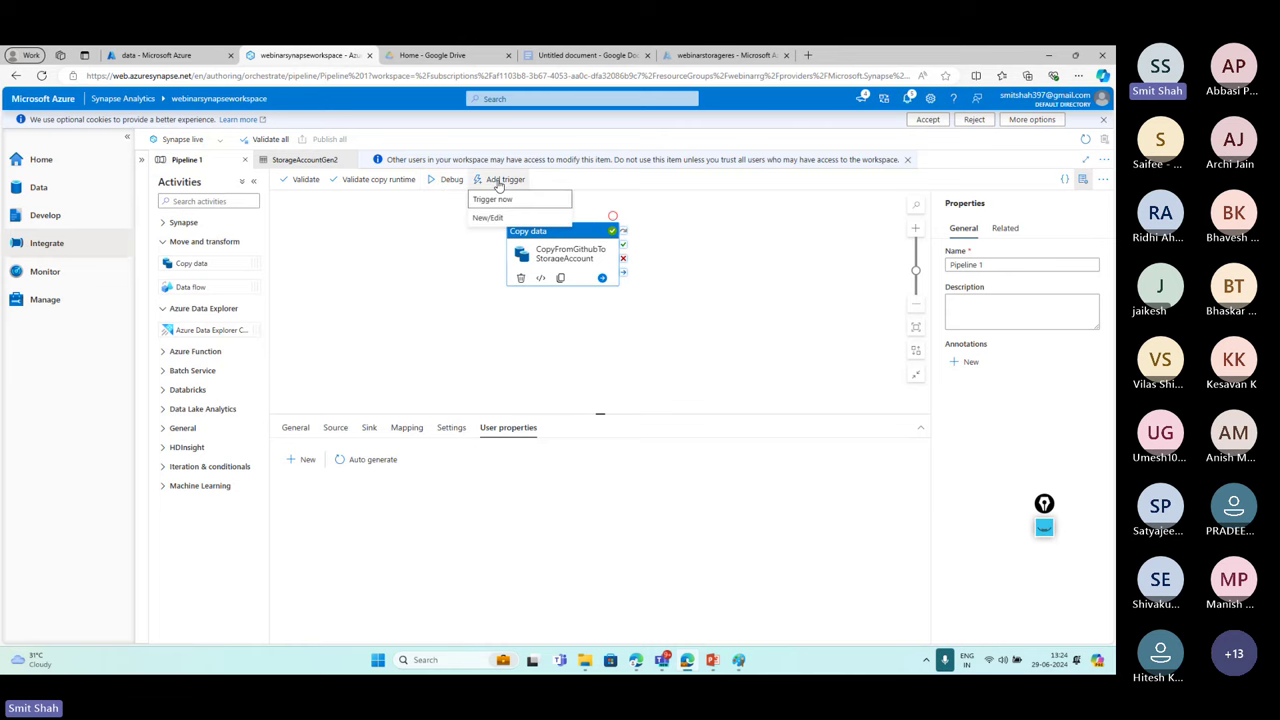
{"action": "left_click", "coordinate": [492, 203]}
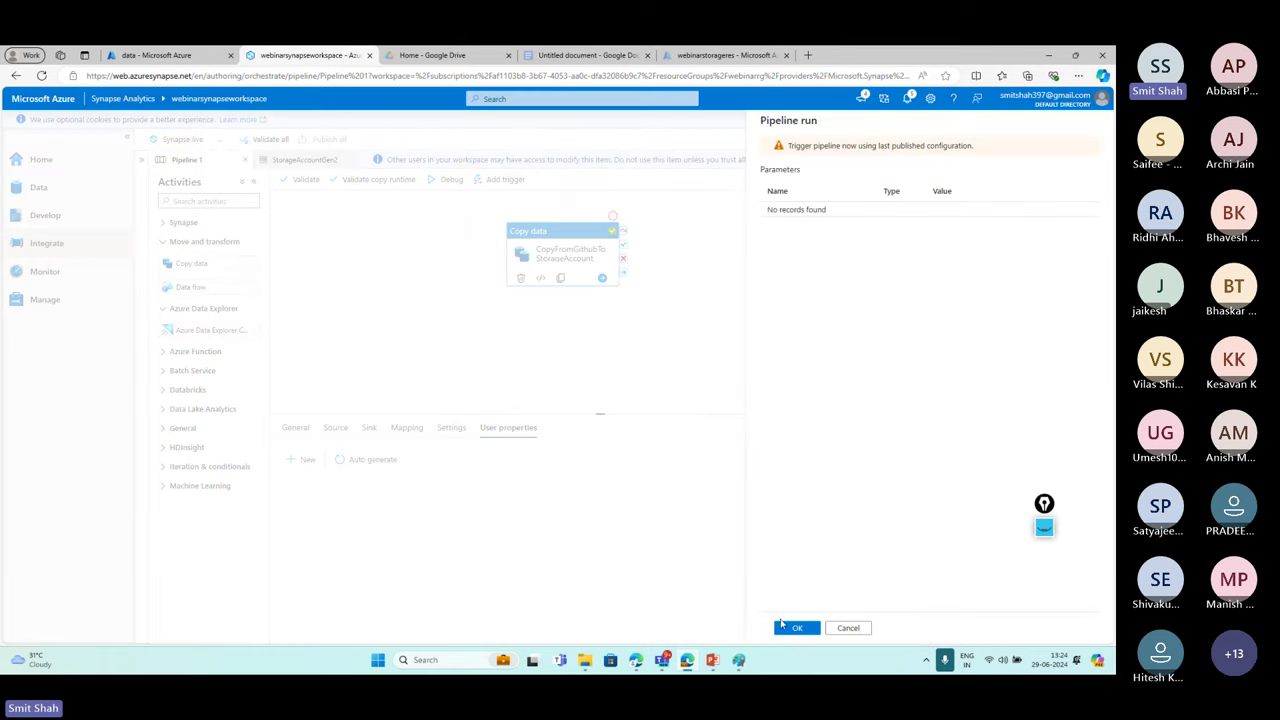
{"action": "left_click", "coordinate": [786, 627]}
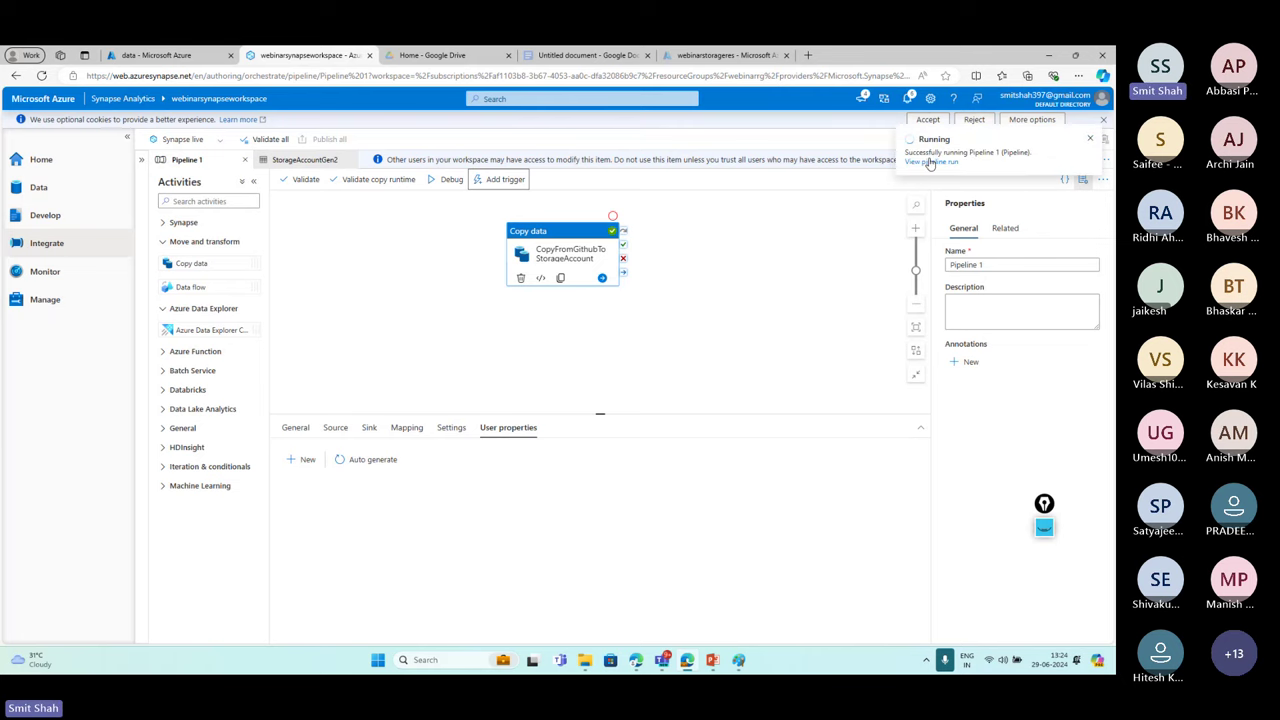
{"action": "left_click", "coordinate": [929, 162]}
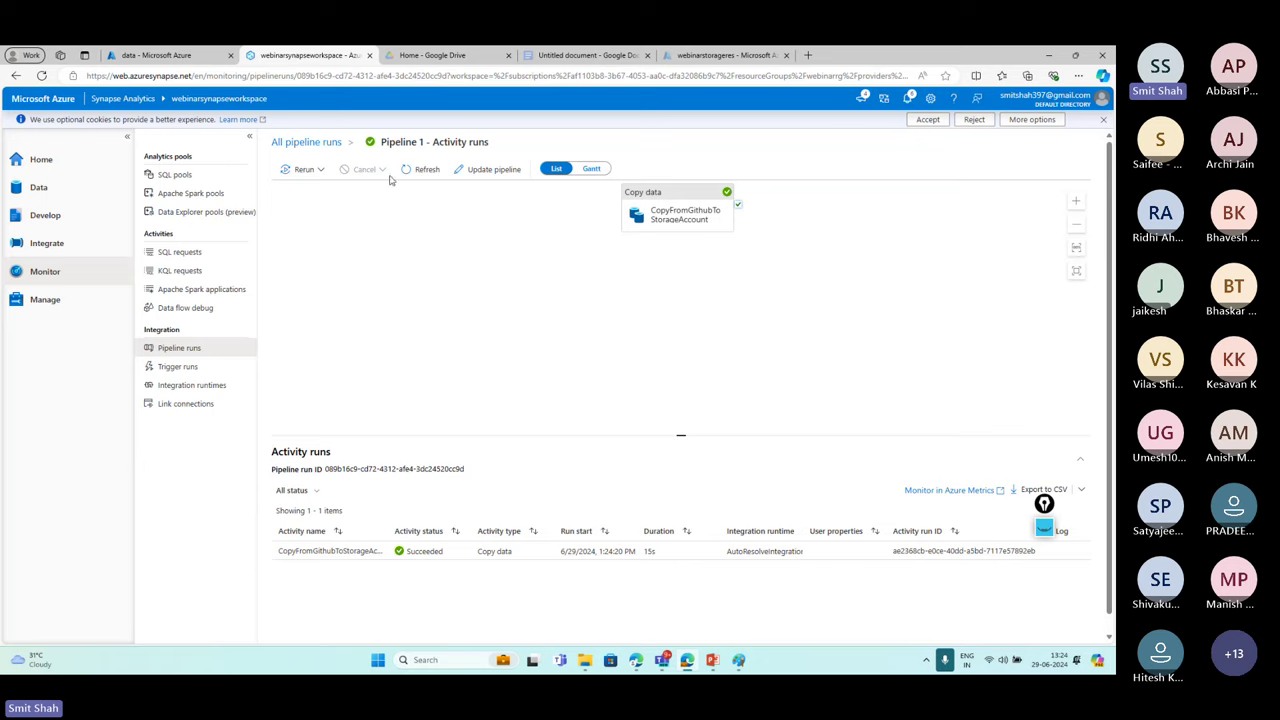
Switch to the 'data - Microsoft Azure' browser tab showing the container's blob list
{"action": "left_click", "coordinate": [200, 57]}
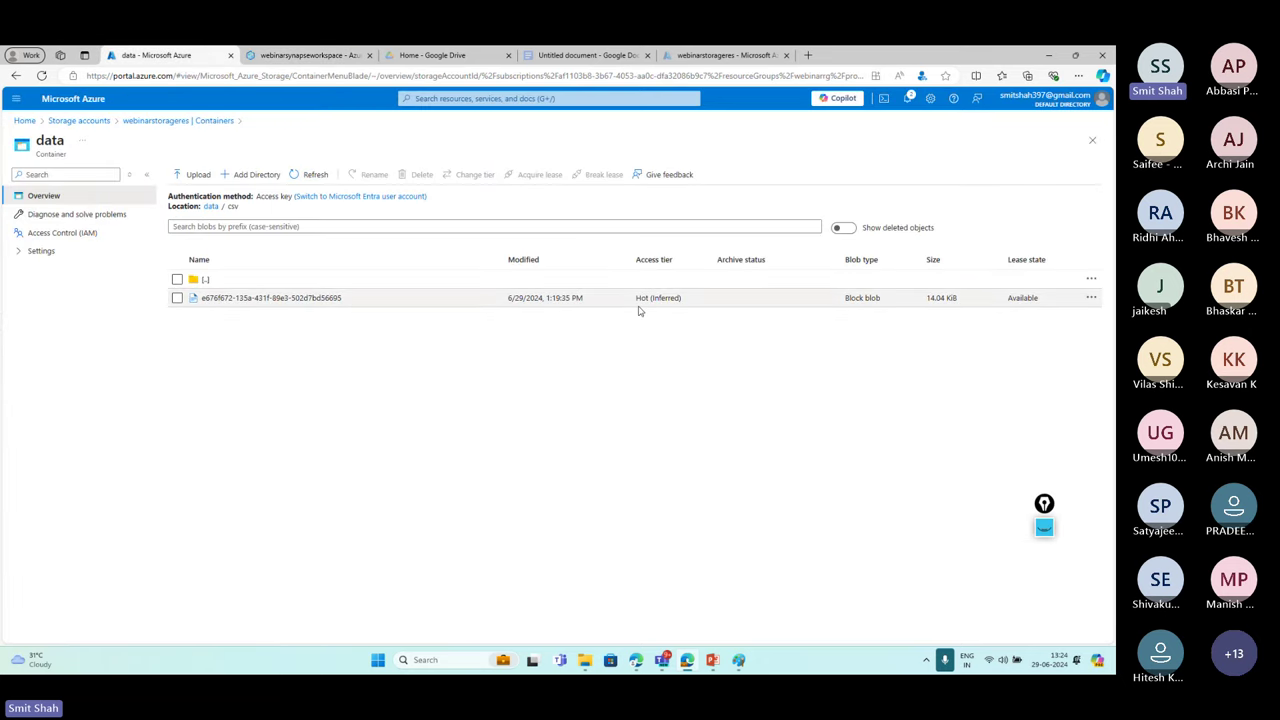
{"action": "left_click", "coordinate": [310, 174]}
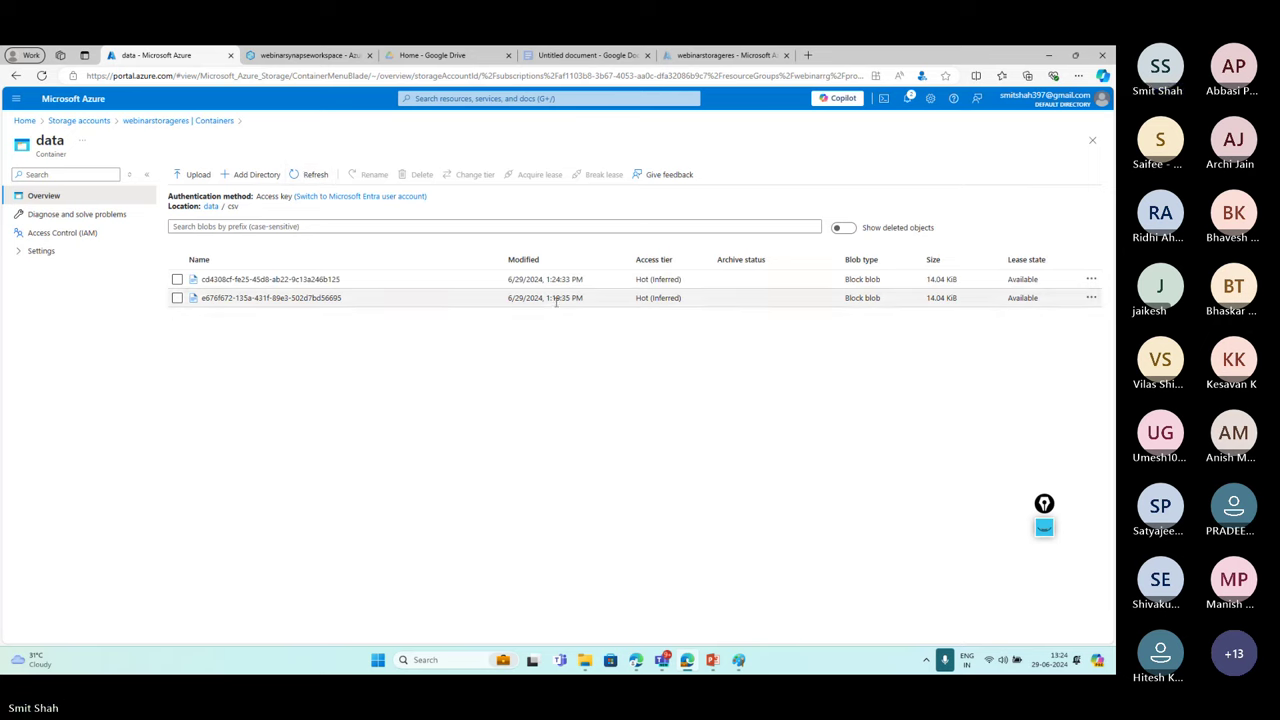
{"action": "left_click_drag", "start_coordinate": [171, 288], "coordinate": [229, 300]}
{"action": "mouse_move", "coordinate": [176, 268]}
{"action": "left_mouse_down"}
{"action": "mouse_move", "coordinate": [595, 289]}
{"action": "mouse_move", "coordinate": [652, 247]}
{"action": "mouse_move", "coordinate": [648, 270]}
{"action": "left_mouse_up"}
{"action": "mouse_move", "coordinate": [646, 262]}
{"action": "left_mouse_down"}
{"action": "mouse_move", "coordinate": [672, 276]}
{"action": "mouse_move", "coordinate": [706, 262]}
{"action": "left_mouse_up"}
{"action": "mouse_move", "coordinate": [600, 297]}
{"action": "left_mouse_down"}
{"action": "mouse_move", "coordinate": [652, 297]}
{"action": "mouse_move", "coordinate": [640, 318]}
{"action": "mouse_move", "coordinate": [724, 314]}
{"action": "mouse_move", "coordinate": [702, 345]}
{"action": "left_mouse_up"}
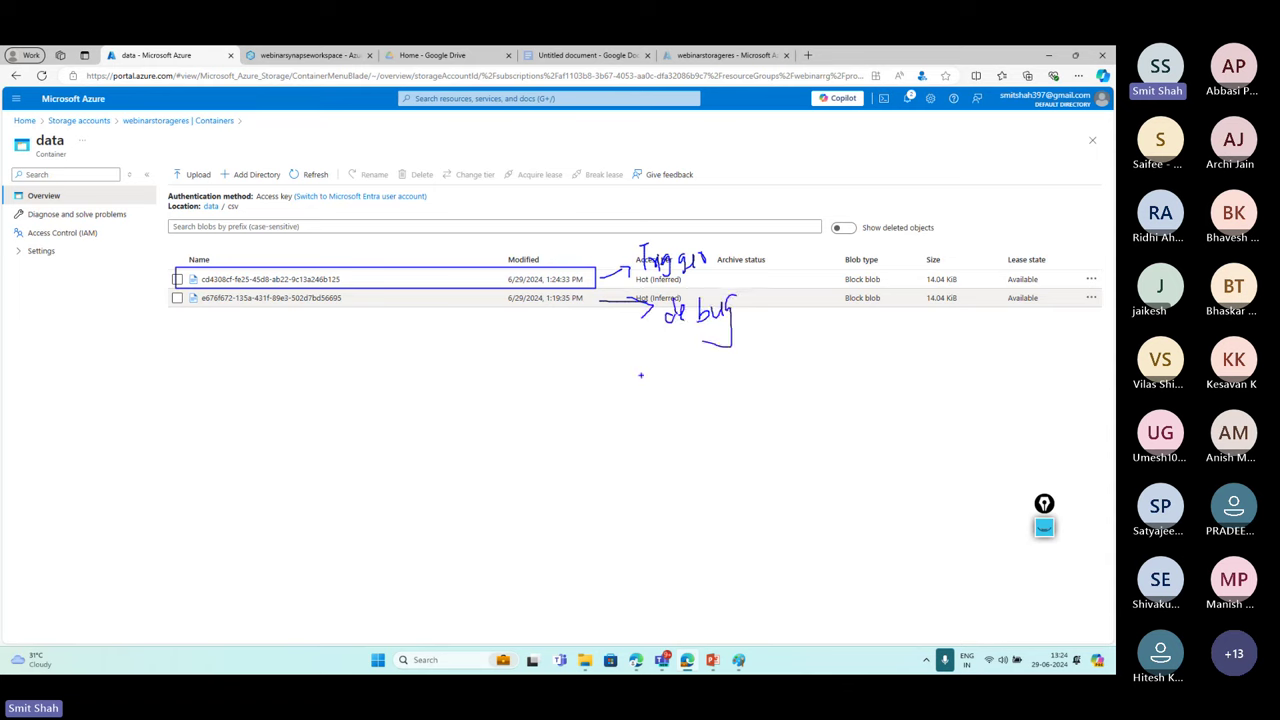
{"action": "key", "text": "Escape"}
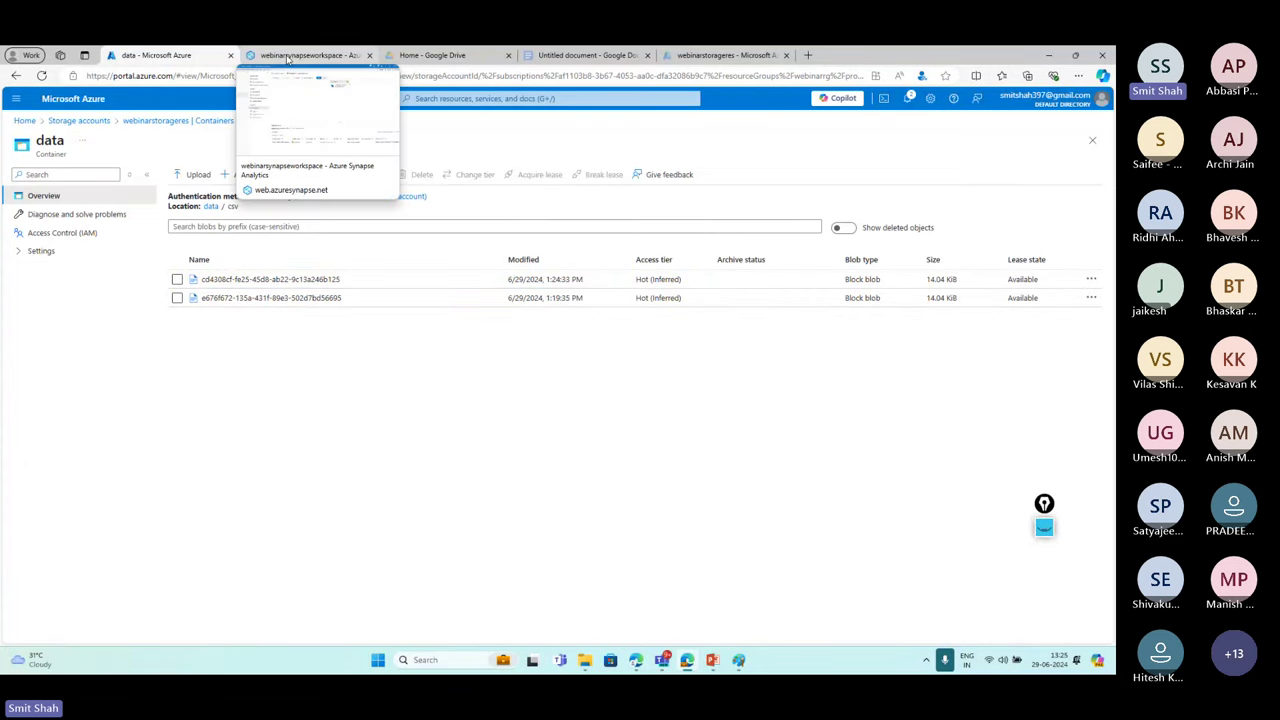
Back in Synapse, review the copy activity's Input and Output JSON in Monitor, then go to Integrate
{"action": "left_click", "coordinate": [287, 57]}
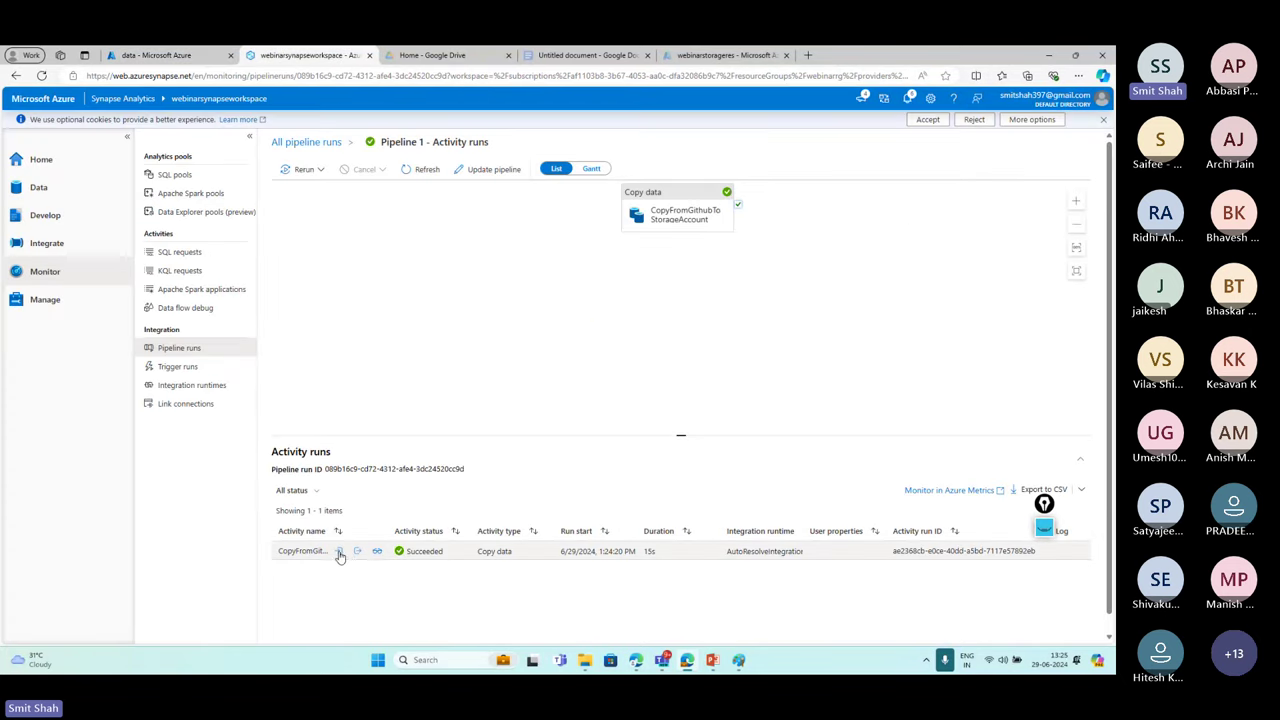
{"action": "left_click", "coordinate": [340, 553]}
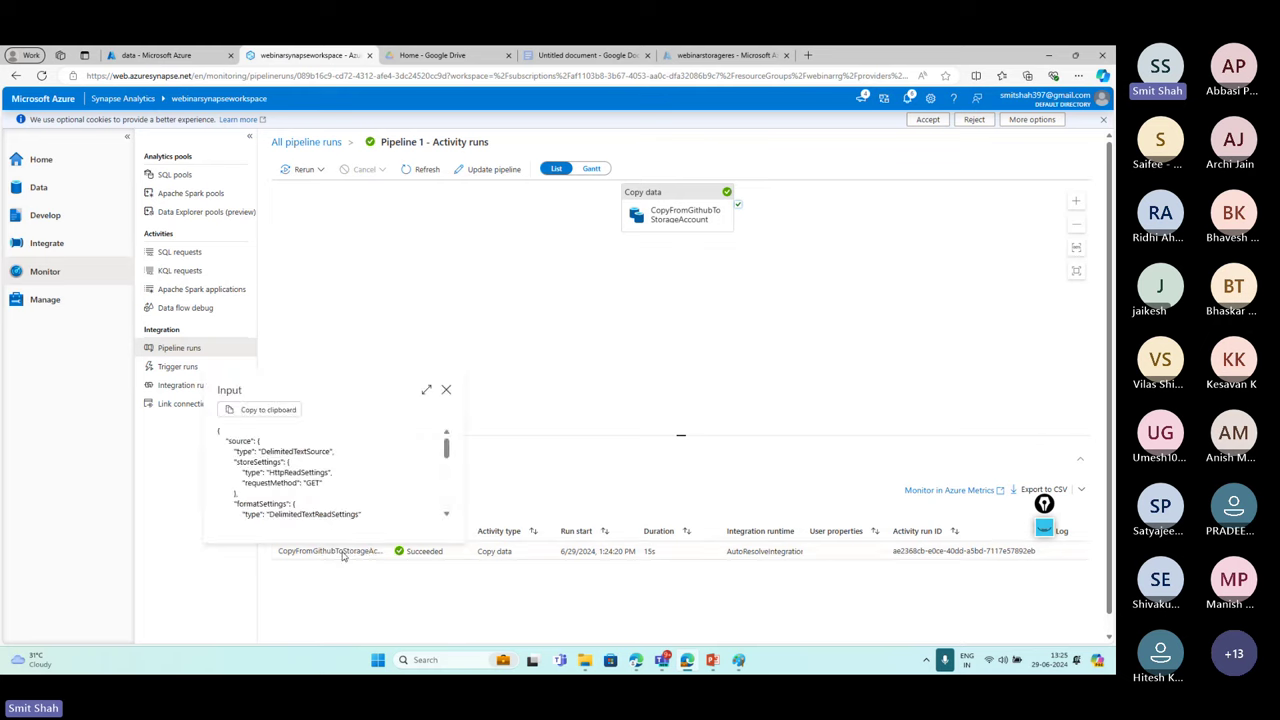
{"action": "left_click", "coordinate": [446, 390]}
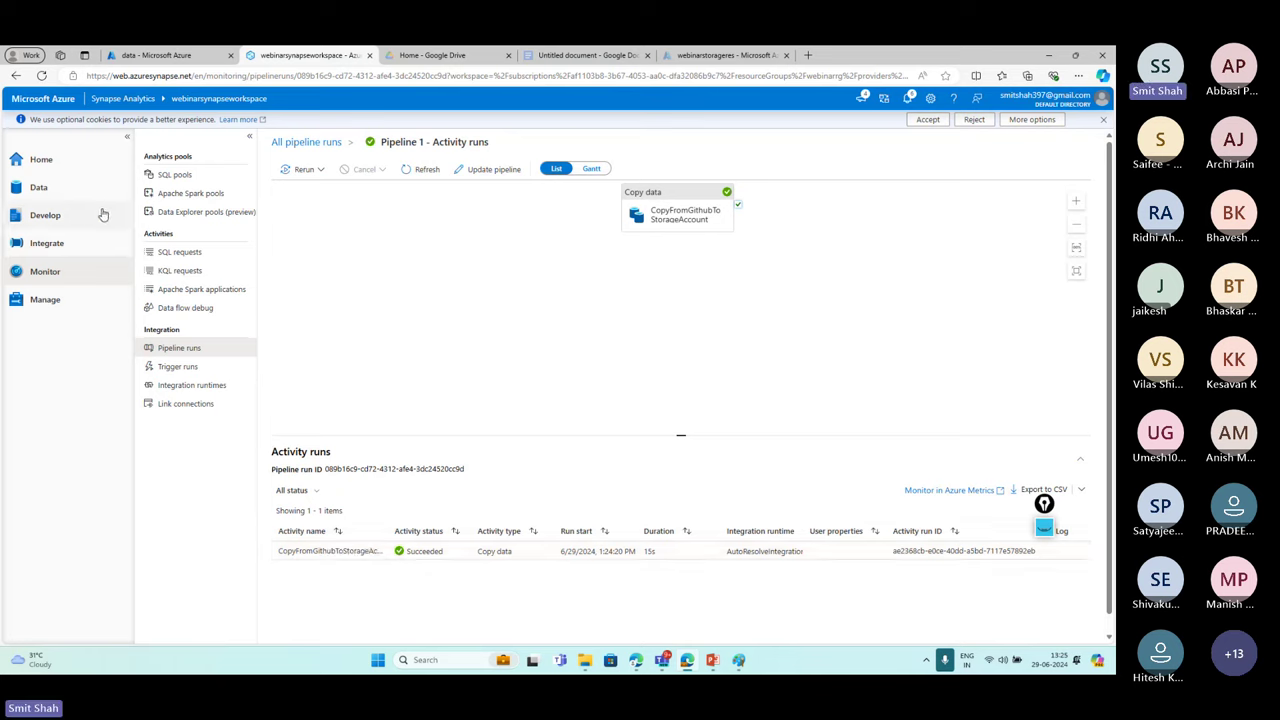
{"action": "left_click", "coordinate": [358, 553]}
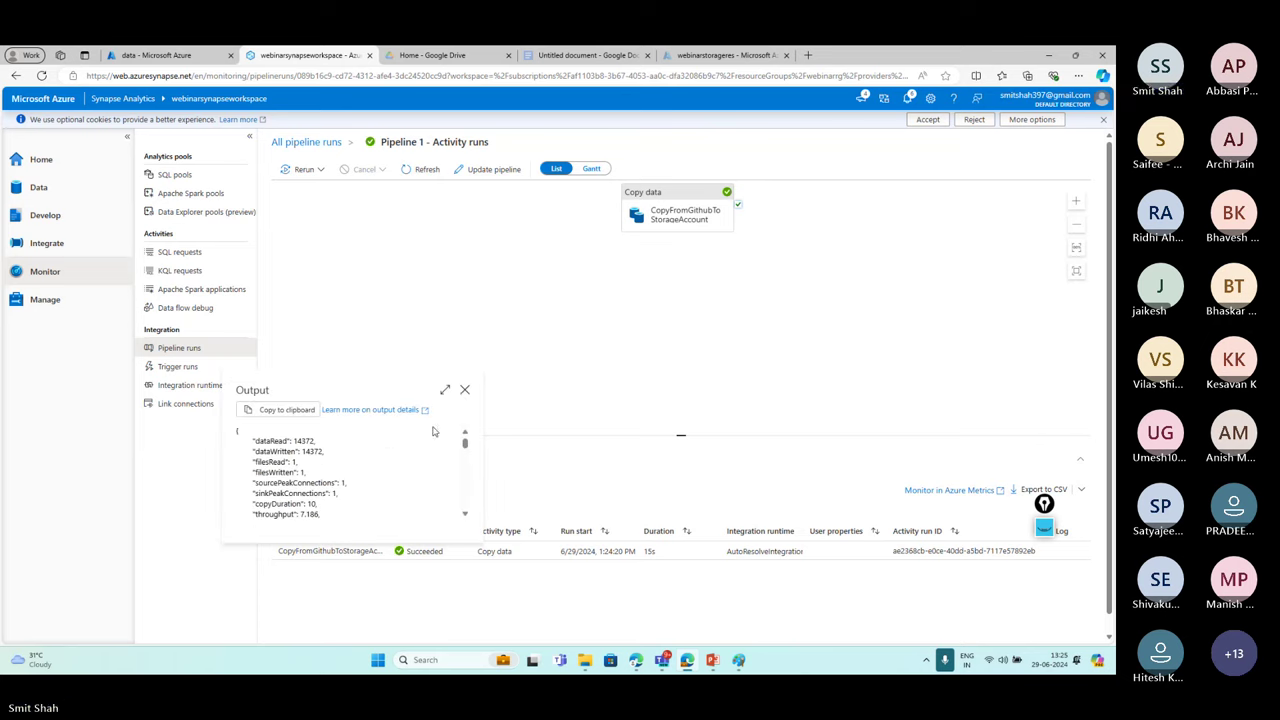
{"action": "left_click", "coordinate": [465, 392]}
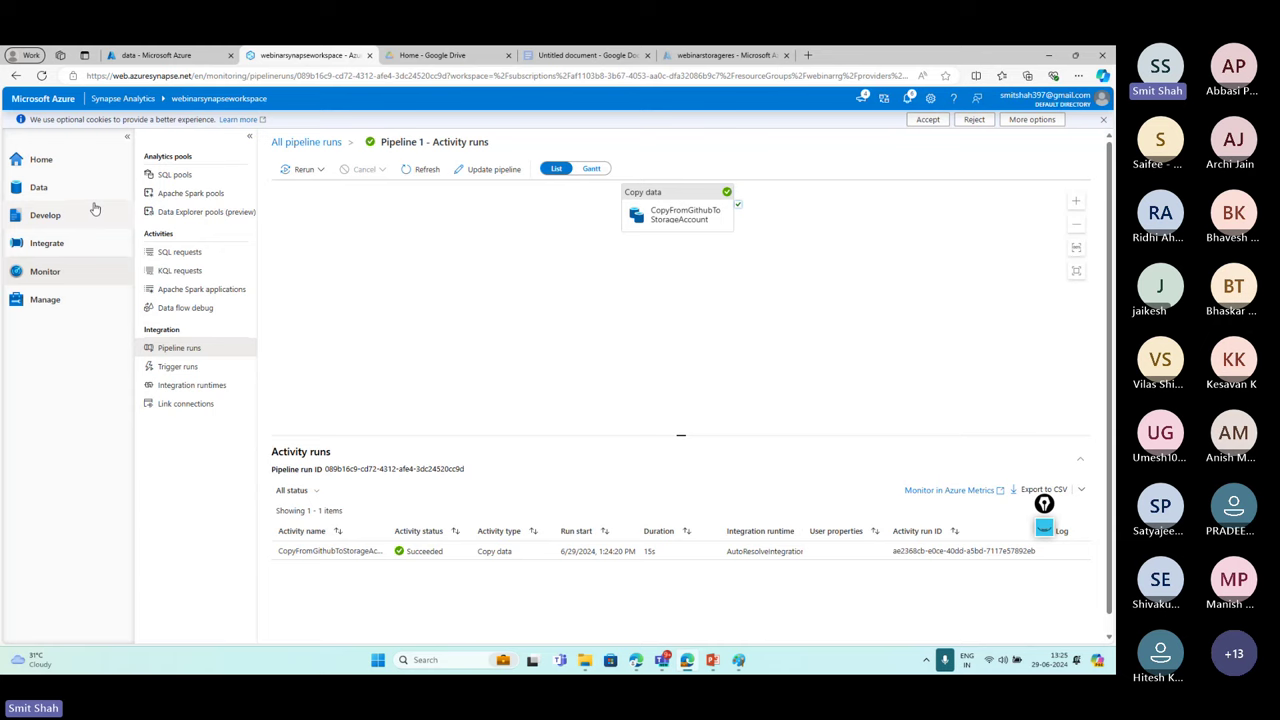
{"action": "left_click", "coordinate": [66, 245]}
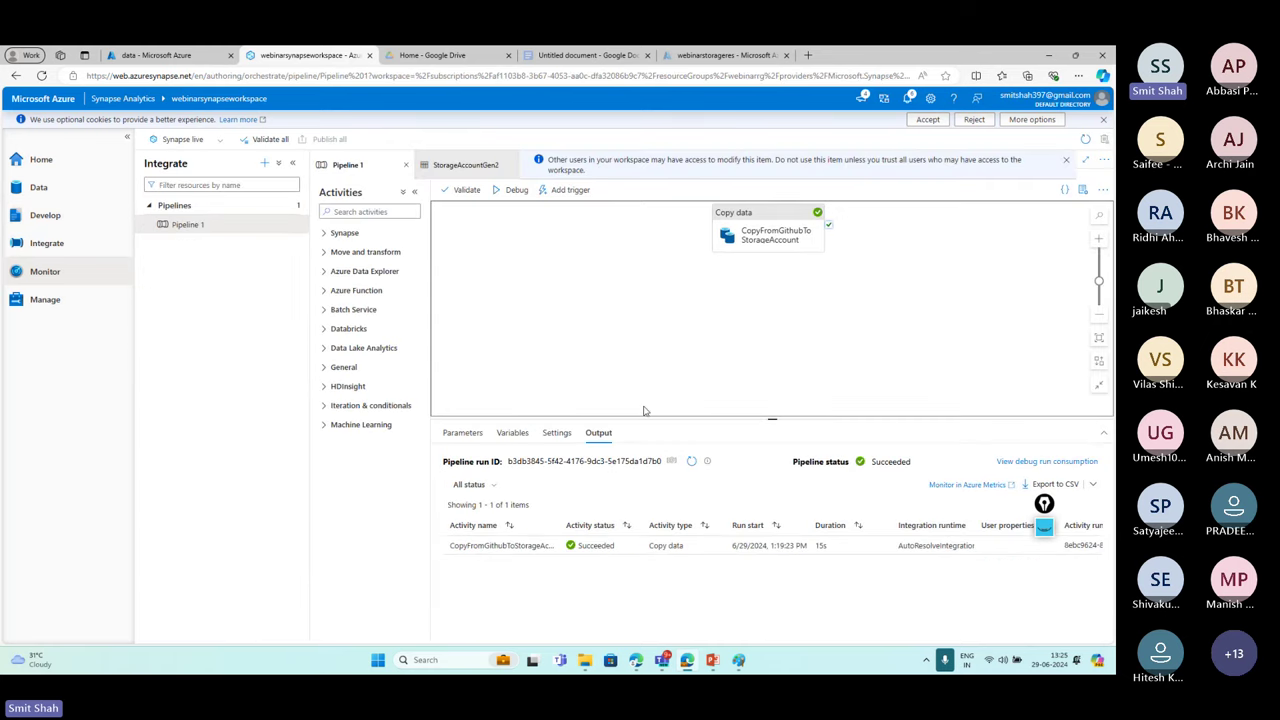
{"action": "mouse_move", "coordinate": [544, 306]}
{"action": "left_mouse_down"}
{"action": "mouse_move", "coordinate": [636, 348]}
{"action": "mouse_move", "coordinate": [686, 322]}
{"action": "mouse_move", "coordinate": [678, 338]}
{"action": "mouse_move", "coordinate": [840, 349]}
{"action": "mouse_move", "coordinate": [902, 326]}
{"action": "mouse_move", "coordinate": [880, 338]}
{"action": "mouse_move", "coordinate": [1008, 346]}
{"action": "left_mouse_up"}
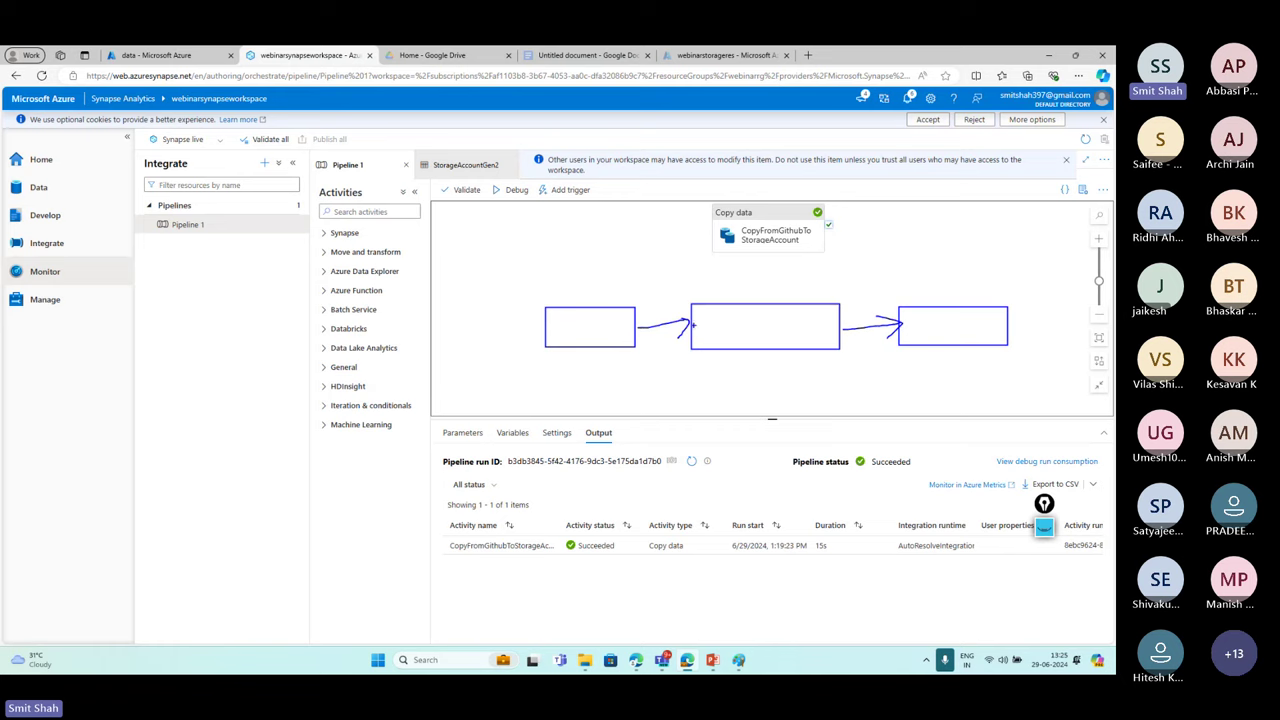
{"action": "left_click_drag", "start_coordinate": [670, 305], "coordinate": [687, 318]}
{"action": "mouse_move", "coordinate": [677, 290]}
{"action": "left_mouse_down"}
{"action": "mouse_move", "coordinate": [687, 314]}
{"action": "mouse_move", "coordinate": [736, 323]}
{"action": "mouse_move", "coordinate": [765, 311]}
{"action": "left_mouse_up"}
{"action": "key", "text": "ctrl+z"}
{"action": "key", "text": "ctrl+z"}
{"action": "mouse_move", "coordinate": [527, 182]}
{"action": "left_mouse_down"}
{"action": "mouse_move", "coordinate": [495, 200]}
{"action": "mouse_move", "coordinate": [531, 183]}
{"action": "left_mouse_up"}
{"action": "mouse_move", "coordinate": [494, 327]}
{"action": "left_mouse_down"}
{"action": "mouse_move", "coordinate": [545, 320]}
{"action": "mouse_move", "coordinate": [528, 335]}
{"action": "left_mouse_up"}
{"action": "mouse_move", "coordinate": [1010, 324]}
{"action": "left_mouse_down"}
{"action": "mouse_move", "coordinate": [1056, 322]}
{"action": "mouse_move", "coordinate": [1043, 333]}
{"action": "left_mouse_up"}
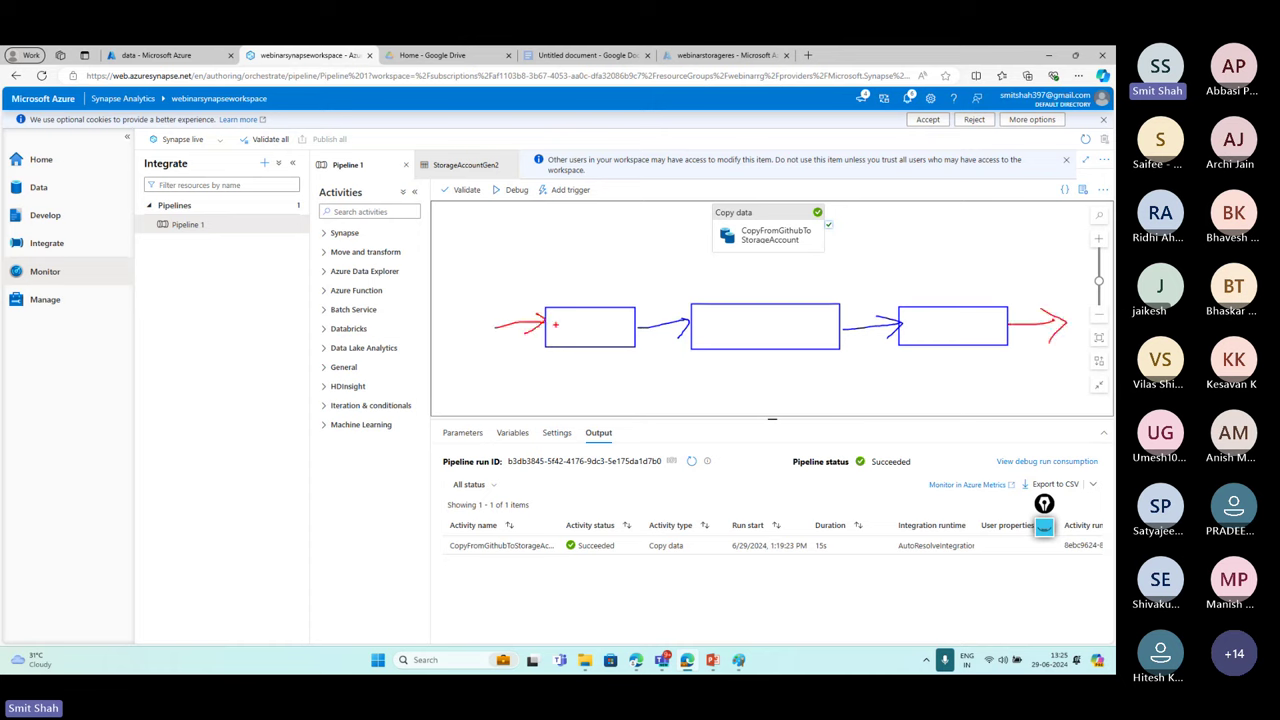
{"action": "key", "text": "ctrl+z"}
{"action": "key", "text": "ctrl+z"}
{"action": "key", "text": "ctrl+z"}
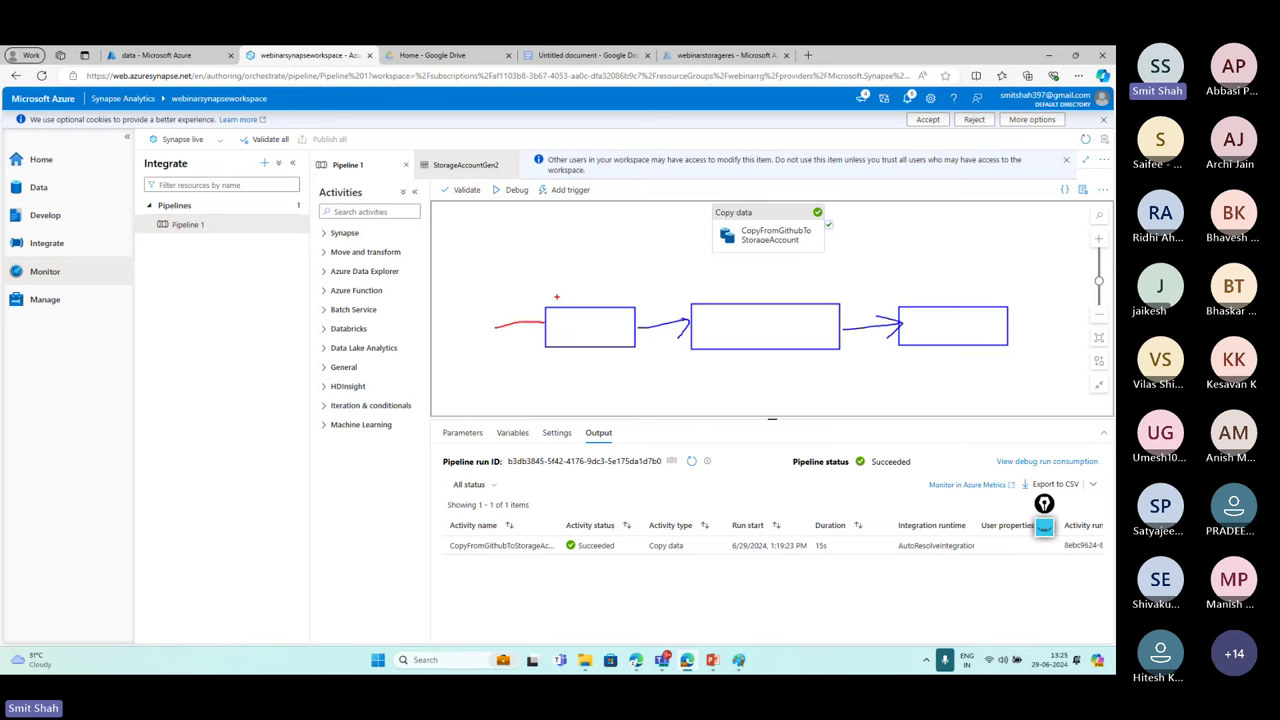
{"action": "key", "text": "ctrl+z"}
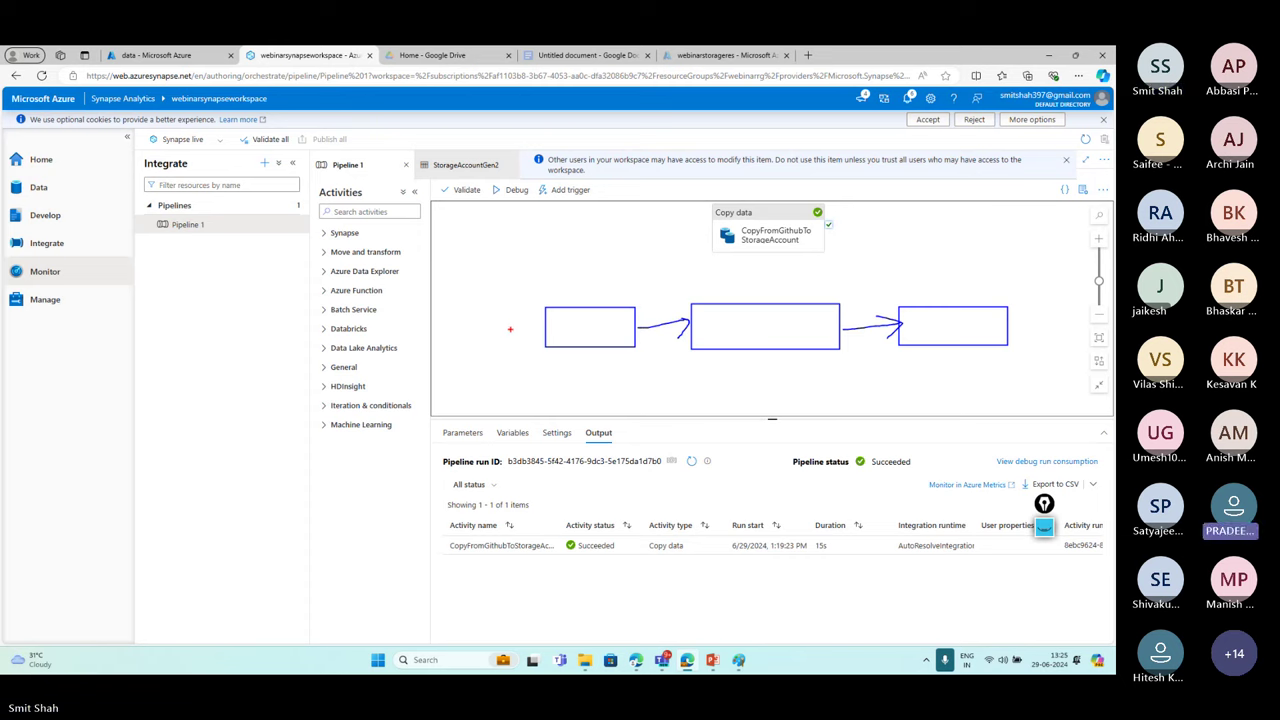
Sketch arrows into and out of the pipeline boxes and a trigger highlight, then erase them
{"action": "left_click_drag", "start_coordinate": [492, 327], "coordinate": [542, 327]}
{"action": "mouse_move", "coordinate": [530, 317]}
{"action": "left_mouse_down"}
{"action": "mouse_move", "coordinate": [542, 328]}
{"action": "mouse_move", "coordinate": [530, 345]}
{"action": "left_mouse_up"}
{"action": "left_click_drag", "start_coordinate": [1001, 327], "coordinate": [1050, 328]}
{"action": "left_click_drag", "start_coordinate": [1032, 318], "coordinate": [1050, 328]}
{"action": "left_click_drag", "start_coordinate": [1050, 328], "coordinate": [1032, 340]}
{"action": "mouse_move", "coordinate": [597, 185]}
{"action": "left_mouse_down"}
{"action": "mouse_move", "coordinate": [548, 200]}
{"action": "mouse_move", "coordinate": [612, 172]}
{"action": "left_mouse_up"}
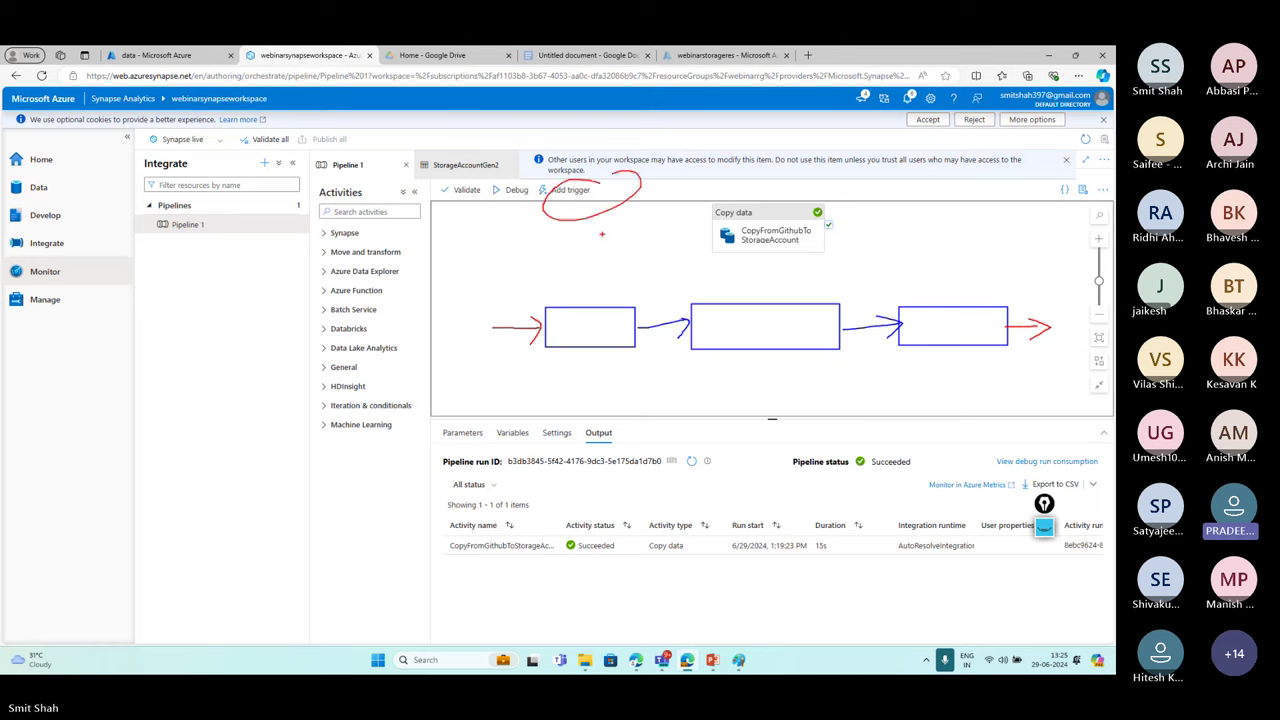
{"action": "key", "text": "e"}
{"action": "key", "text": "ctrl+z"}
{"action": "key", "text": "ctrl+z"}
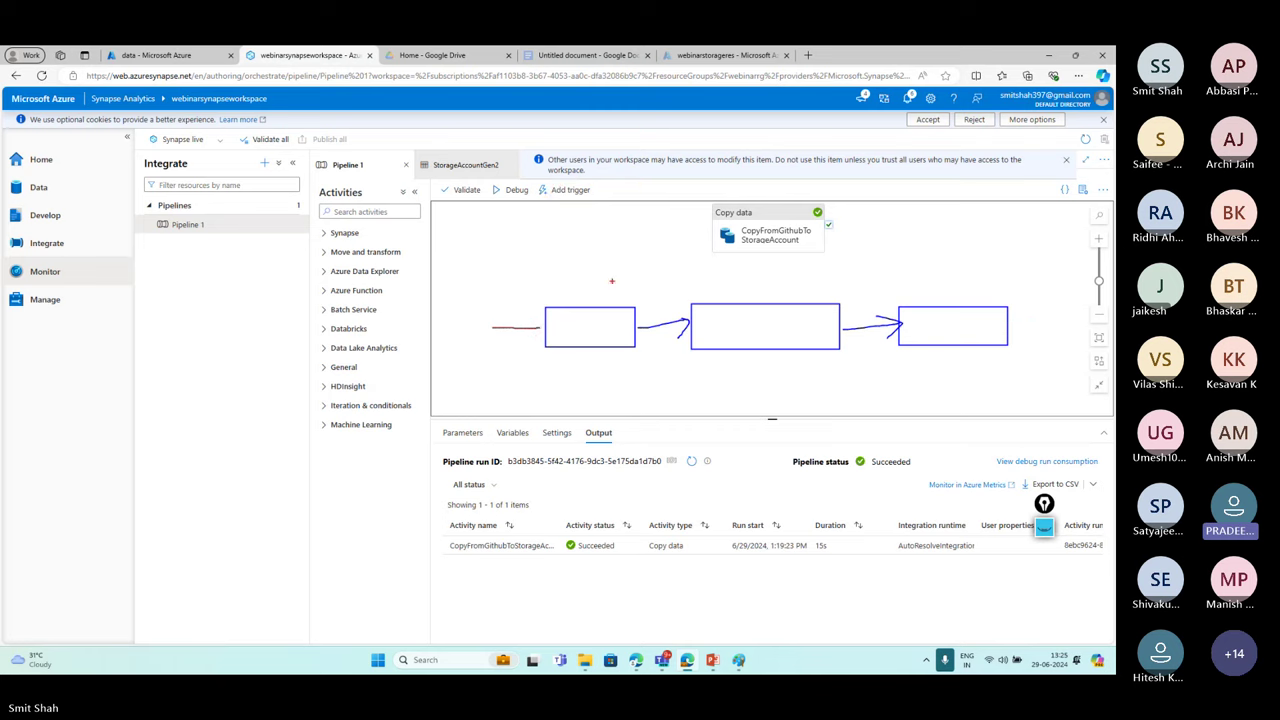
{"action": "key", "text": "ctrl+z"}
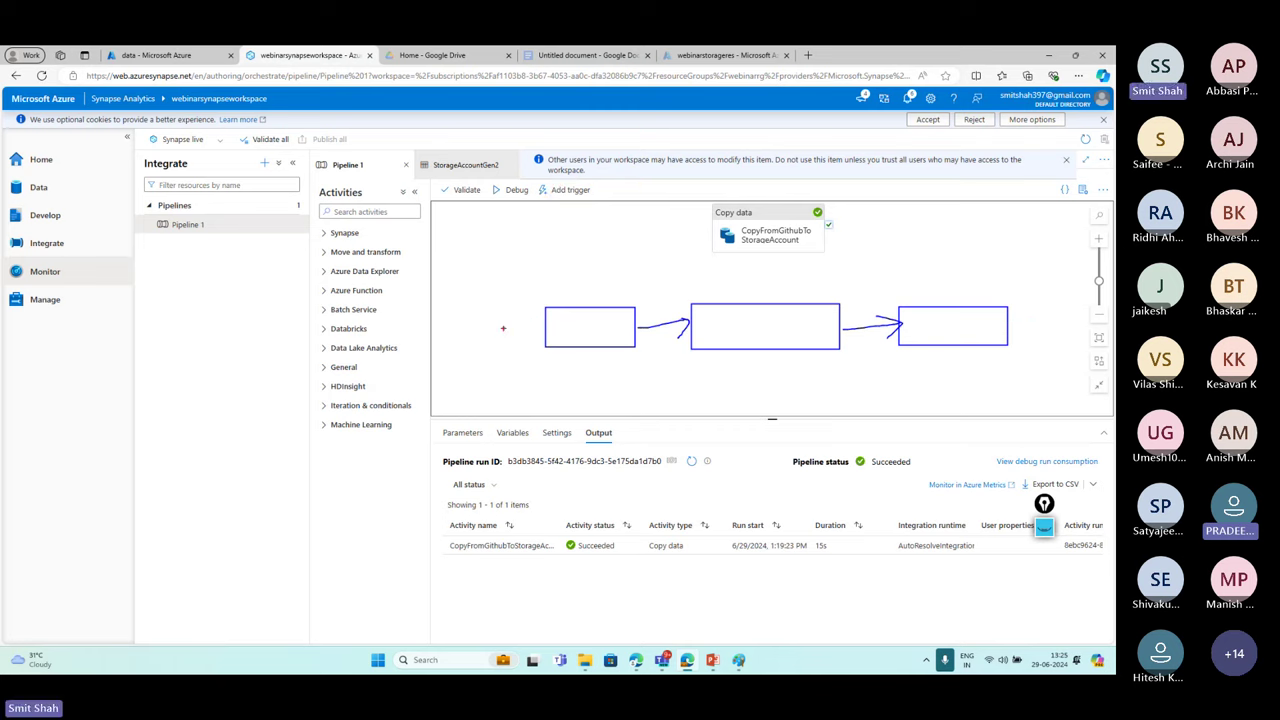
Mark the Debug button, trace the data flow through the boxes, then select the Copy data activity
{"action": "left_click_drag", "start_coordinate": [523, 183], "coordinate": [531, 187]}
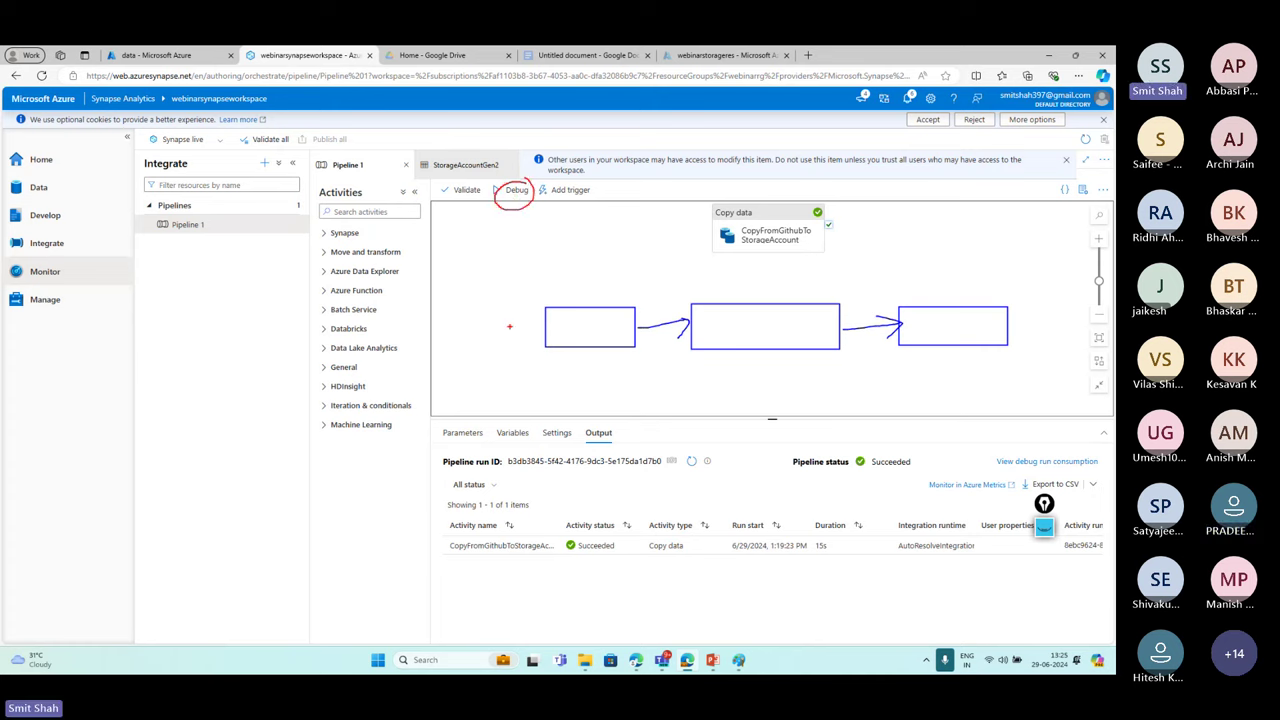
{"action": "left_click_drag", "start_coordinate": [508, 324], "coordinate": [537, 331]}
{"action": "mouse_move", "coordinate": [631, 325]}
{"action": "left_mouse_down"}
{"action": "mouse_move", "coordinate": [688, 321]}
{"action": "mouse_move", "coordinate": [678, 344]}
{"action": "left_mouse_up"}
{"action": "mouse_move", "coordinate": [843, 330]}
{"action": "left_mouse_down"}
{"action": "mouse_move", "coordinate": [880, 328]}
{"action": "mouse_move", "coordinate": [882, 341]}
{"action": "left_mouse_up"}
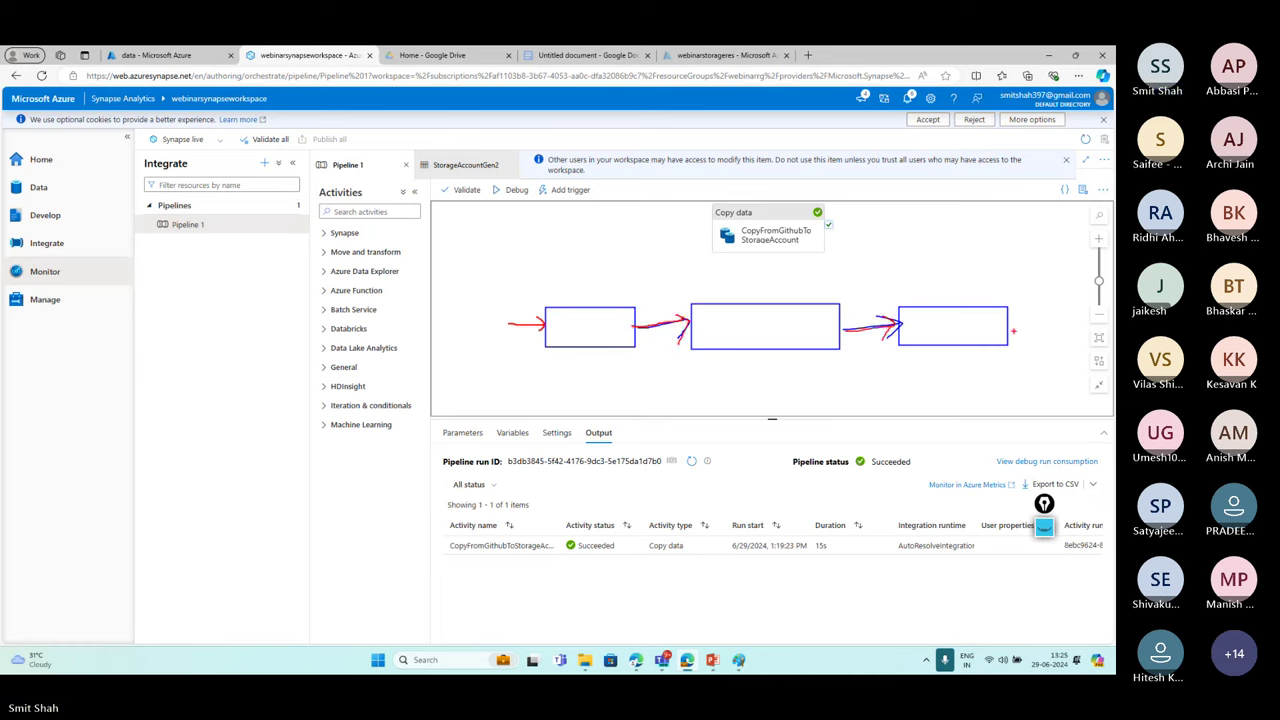
{"action": "left_click_drag", "start_coordinate": [1008, 327], "coordinate": [1053, 329]}
{"action": "left_click_drag", "start_coordinate": [1053, 329], "coordinate": [1042, 337]}
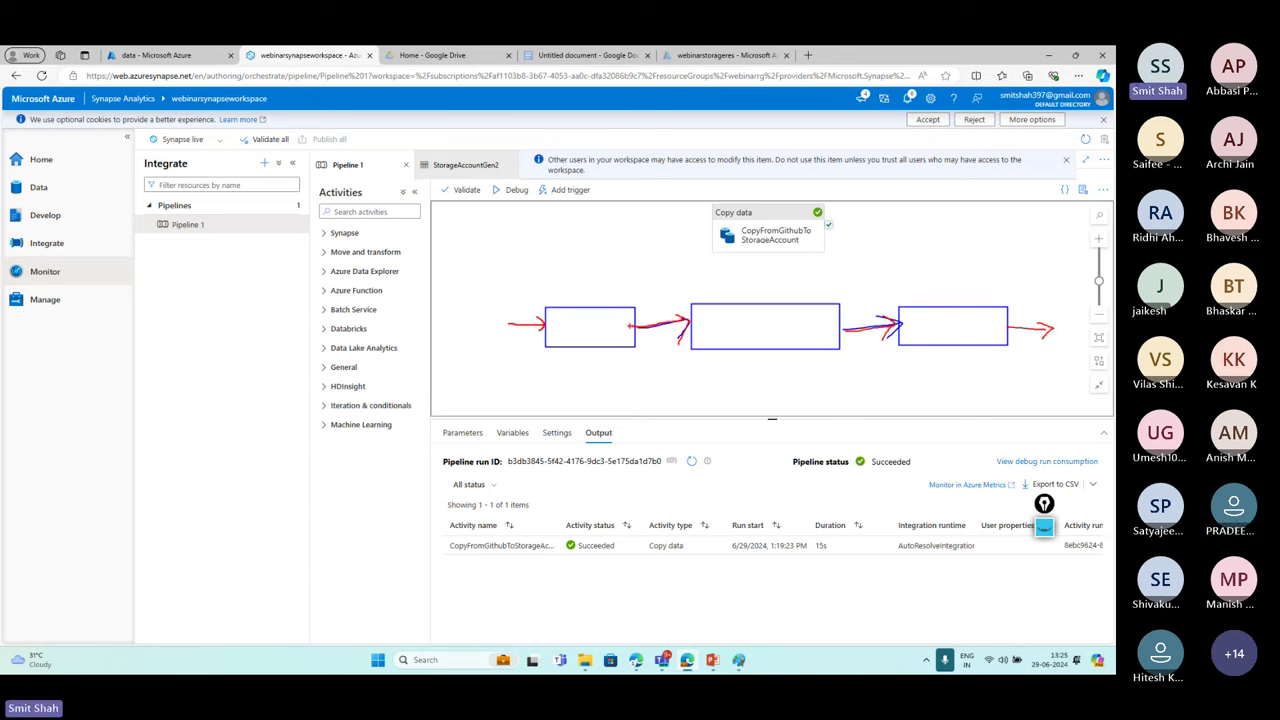
{"action": "left_click", "coordinate": [770, 238]}
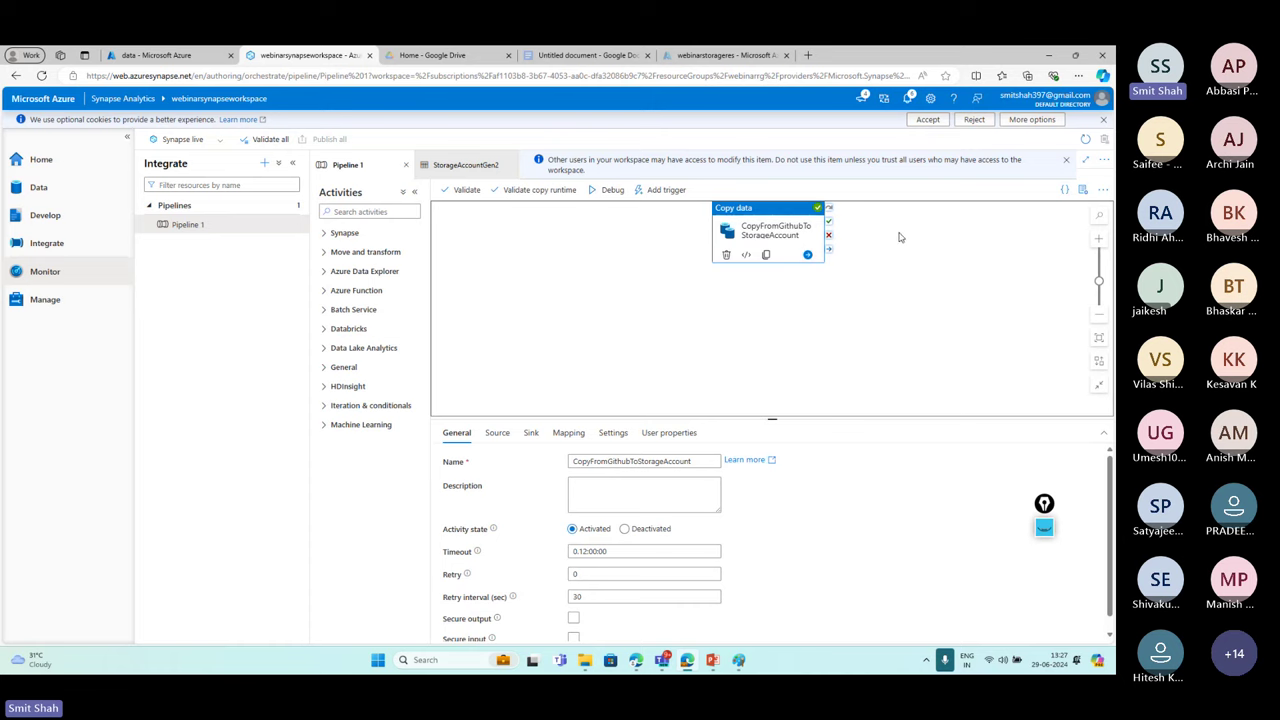
Start a debug run of Pipeline 1 and check the Copy data activity's settings
{"action": "left_click", "coordinate": [599, 193]}
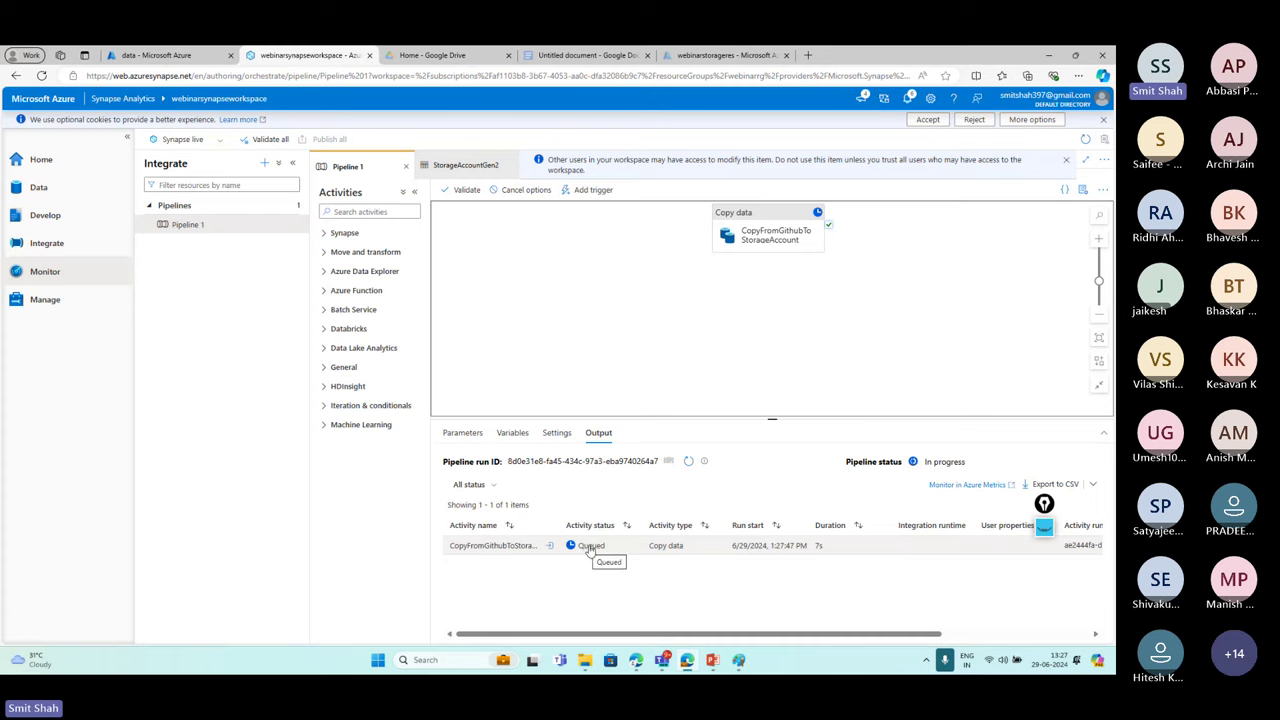
{"action": "mouse_move", "coordinate": [783, 240]}
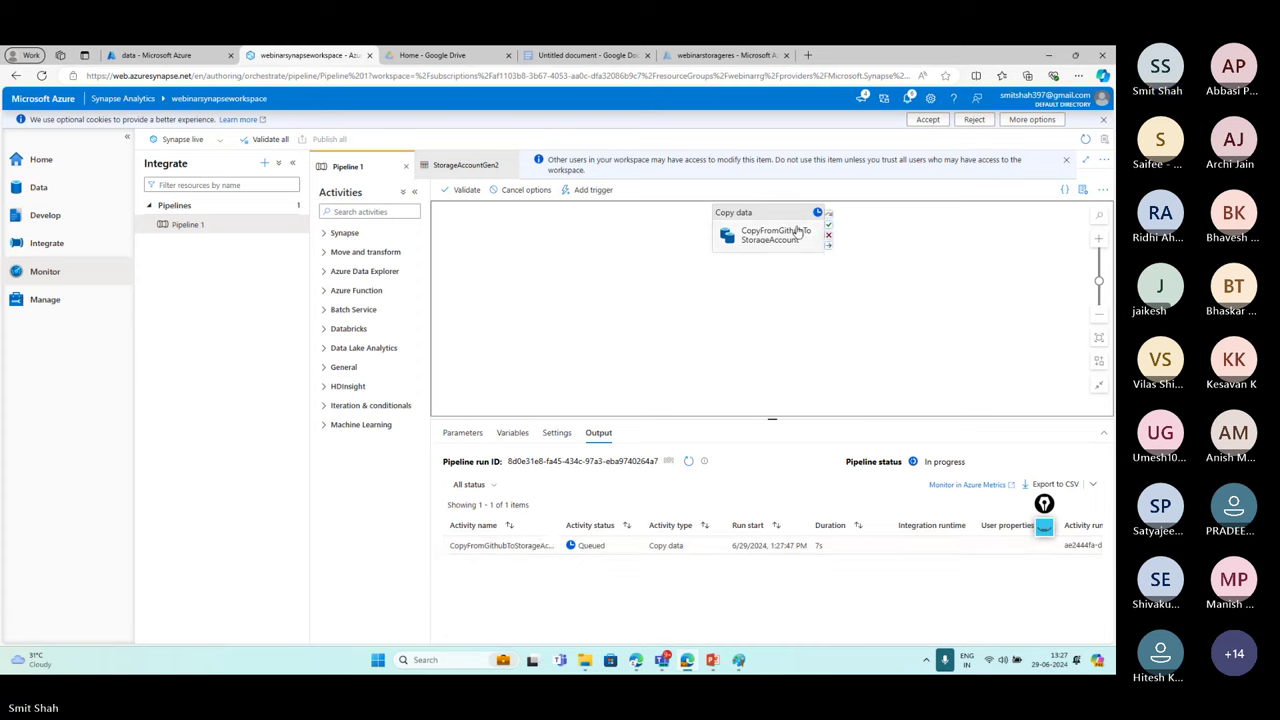
{"action": "left_click", "coordinate": [783, 238]}
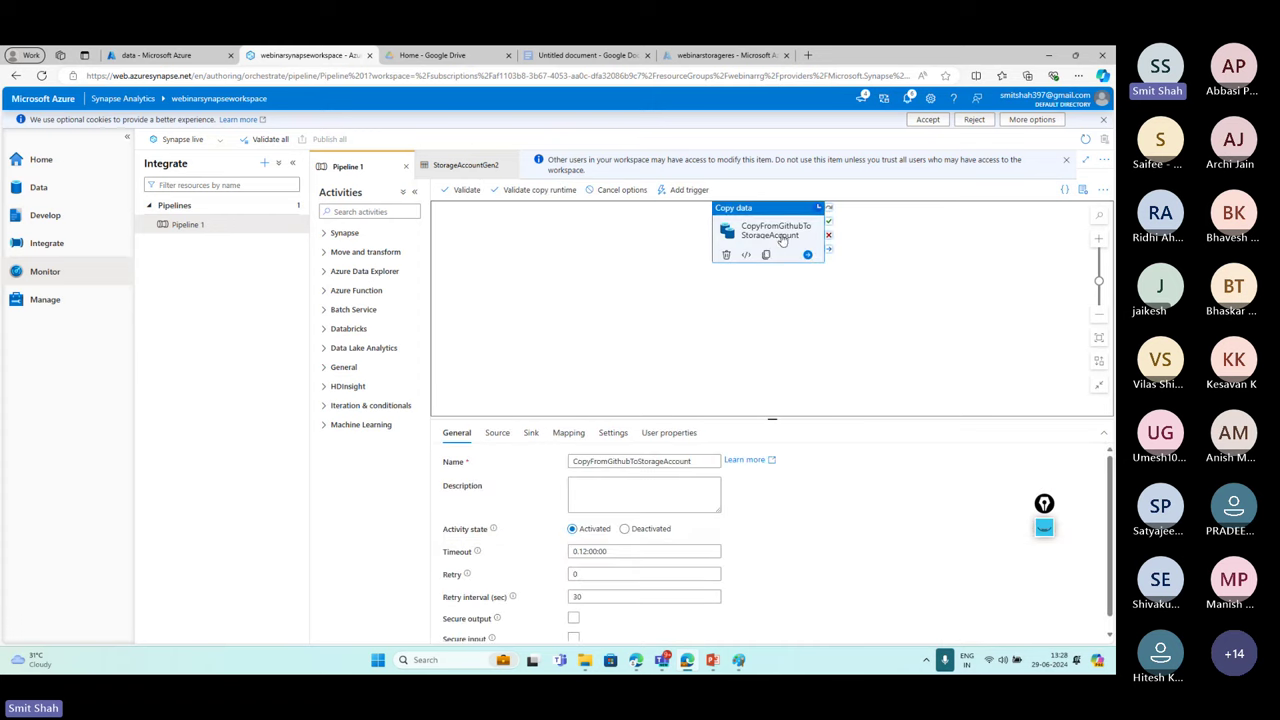
Look at the StorageAccountGen2 dataset, then debug Pipeline 1 again
{"action": "left_click", "coordinate": [457, 166]}
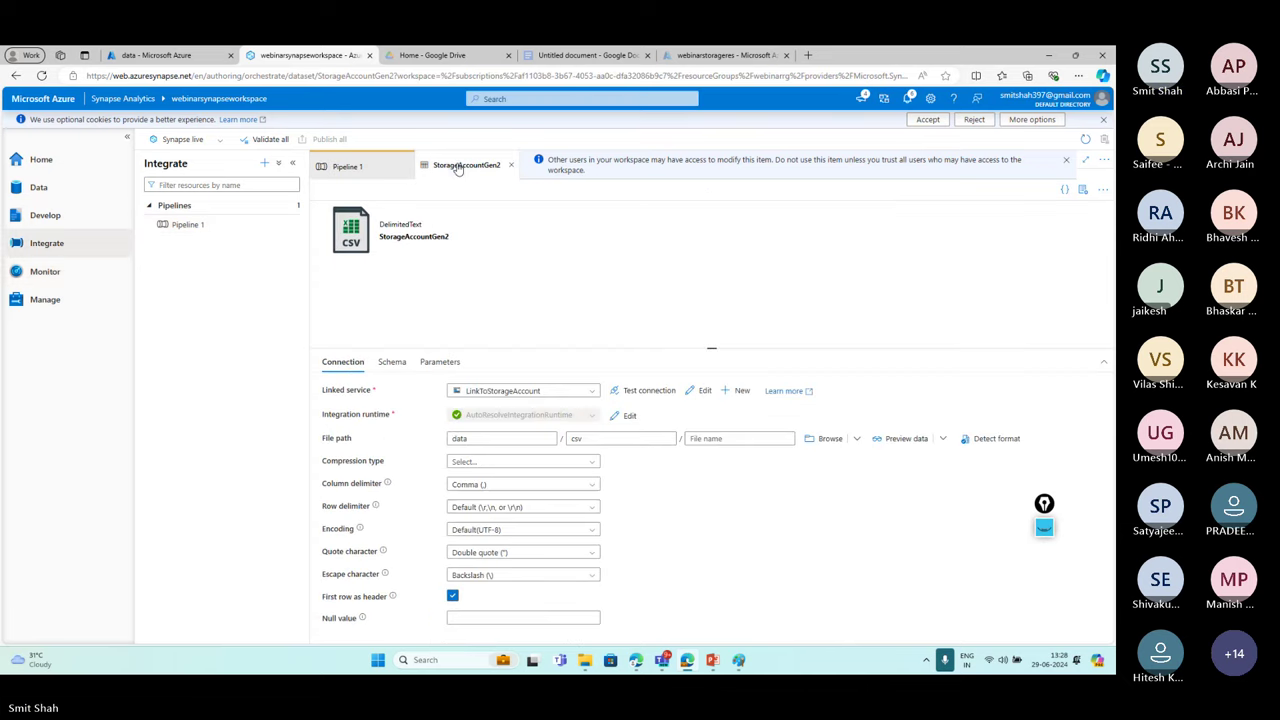
{"action": "left_click", "coordinate": [388, 174]}
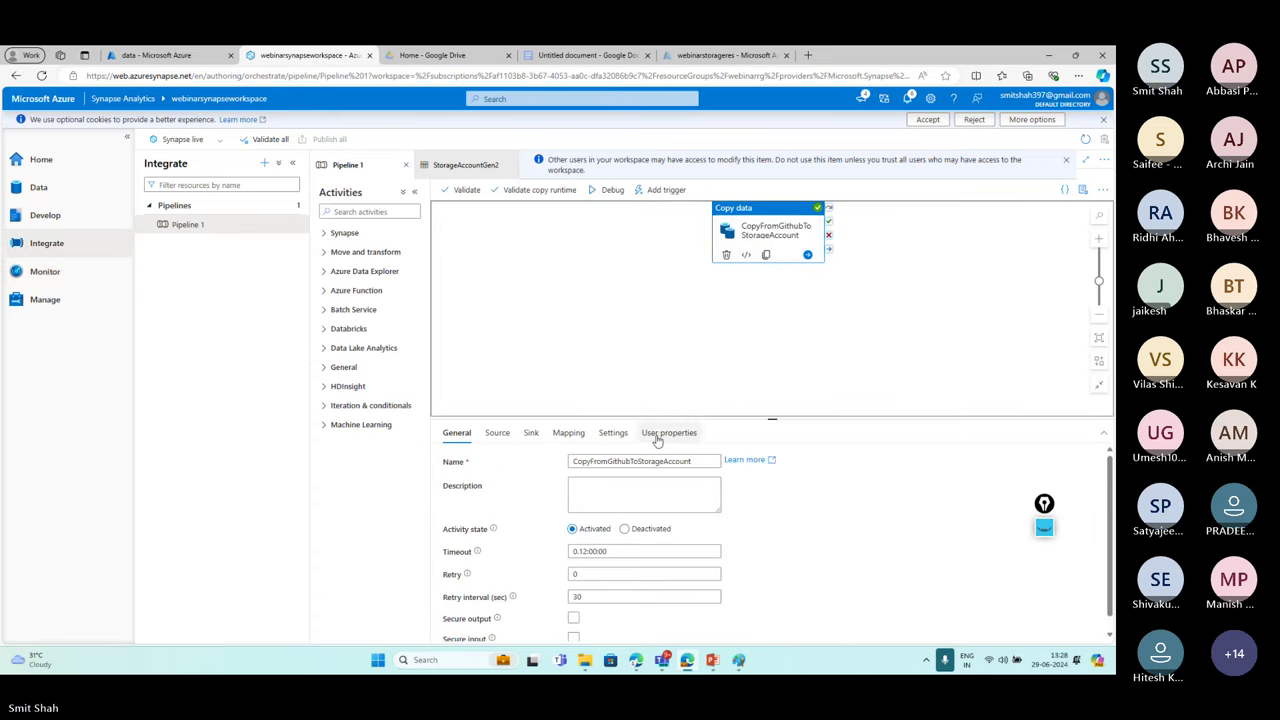
{"action": "left_click", "coordinate": [612, 189]}
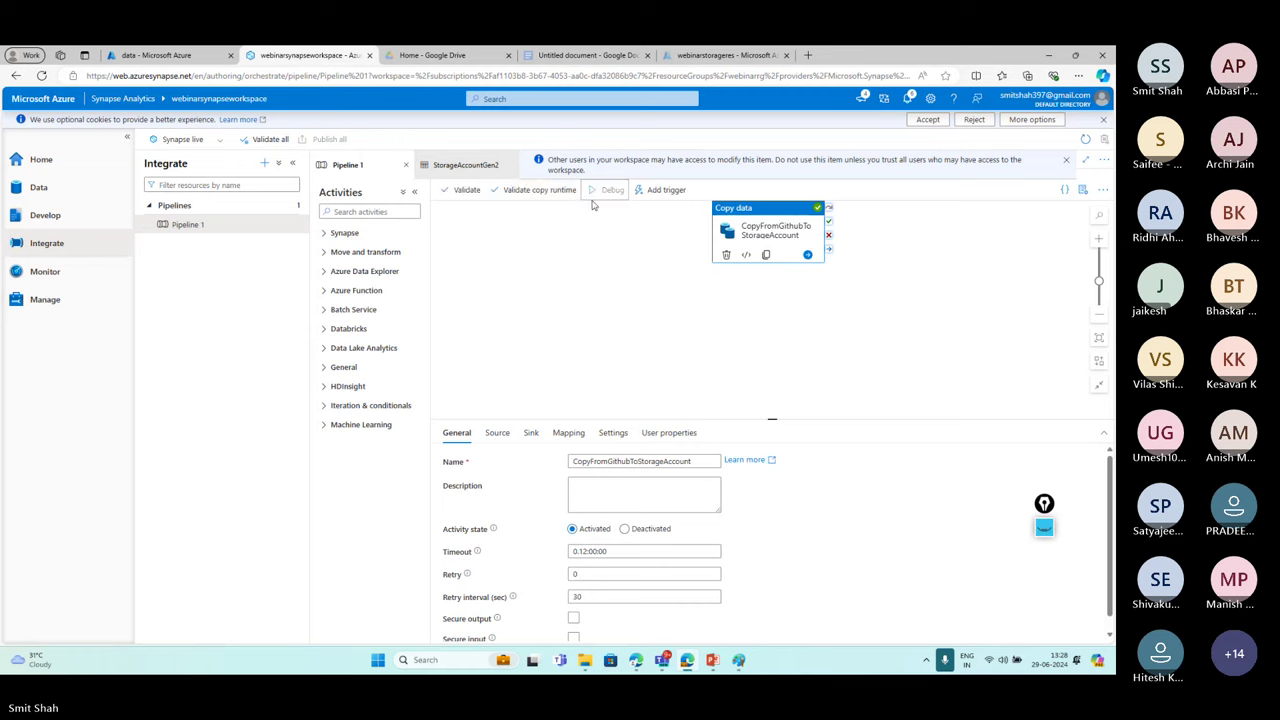
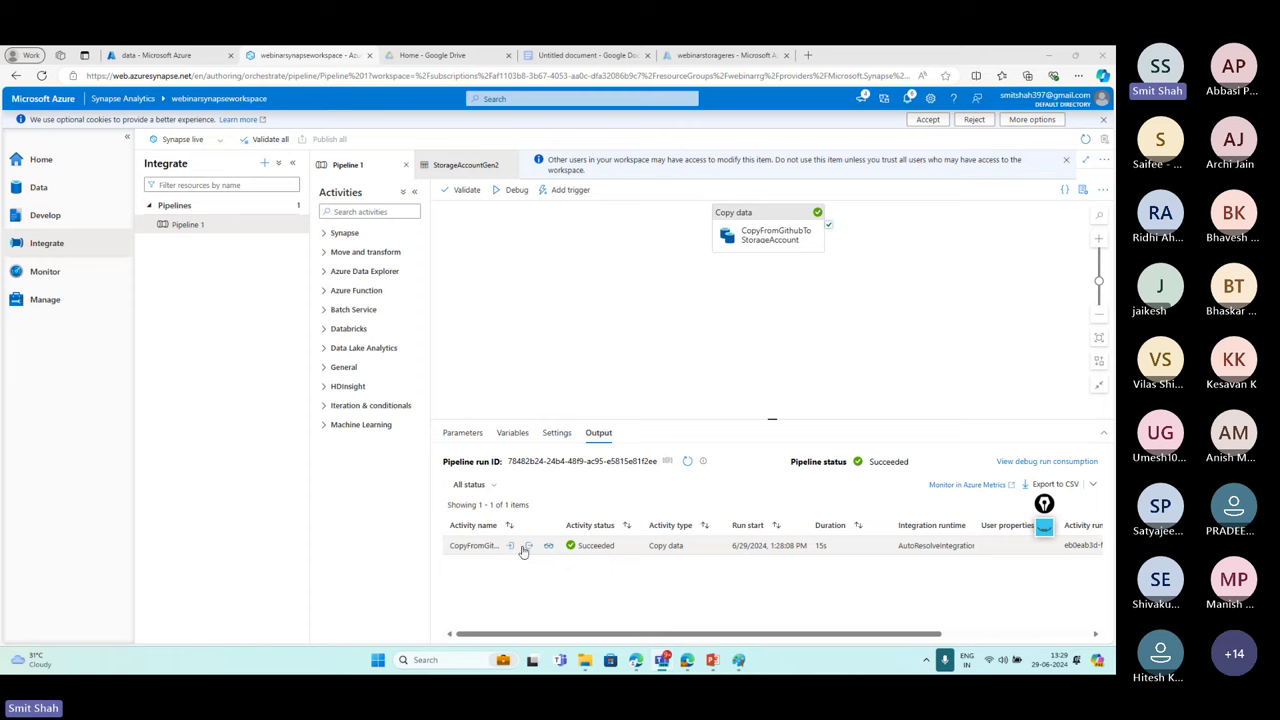
Review the copy activity's input and output JSON from the run details
{"action": "left_click", "coordinate": [510, 547]}
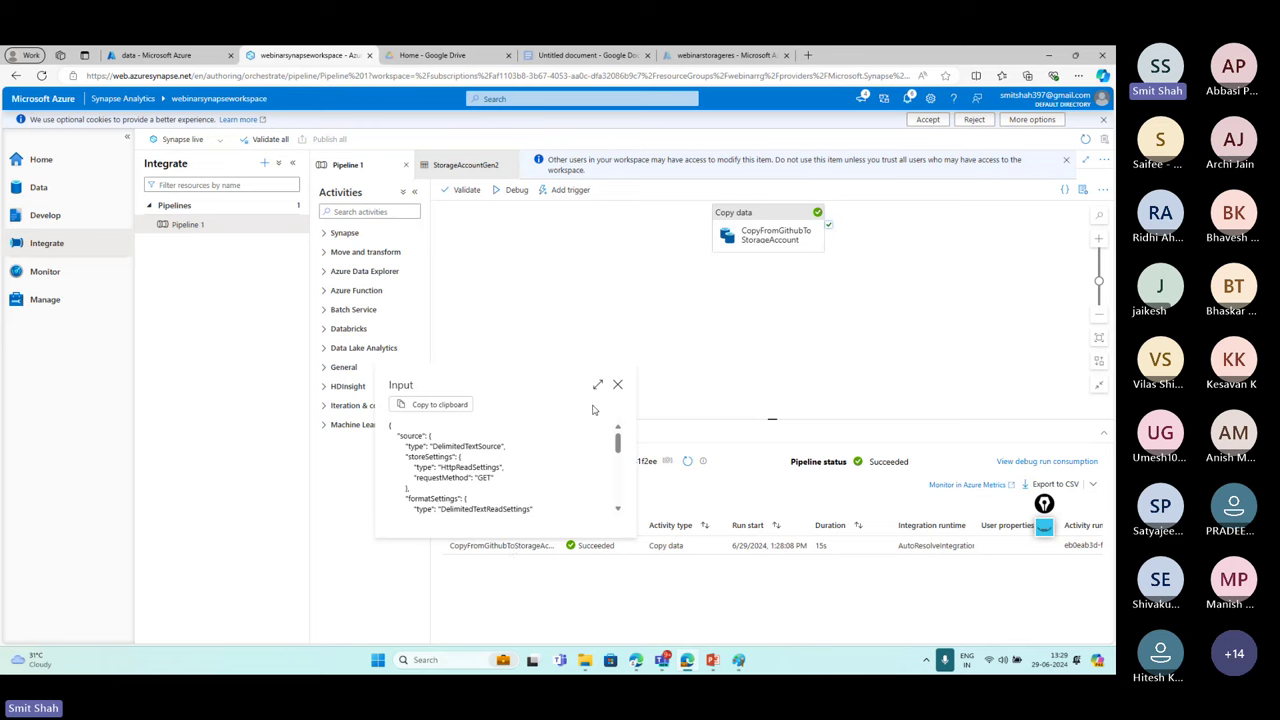
{"action": "scroll", "coordinate": [573, 437], "scroll_direction": "down", "scroll_amount": 6}
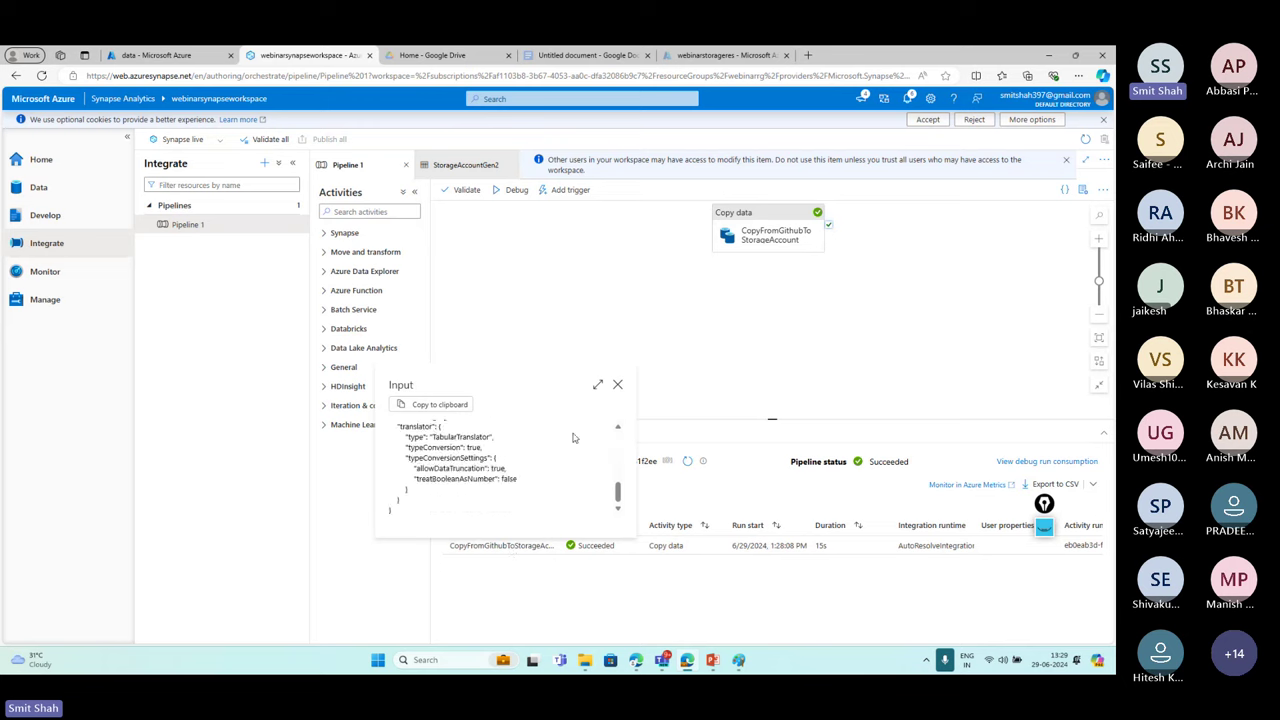
{"action": "left_click", "coordinate": [617, 384]}
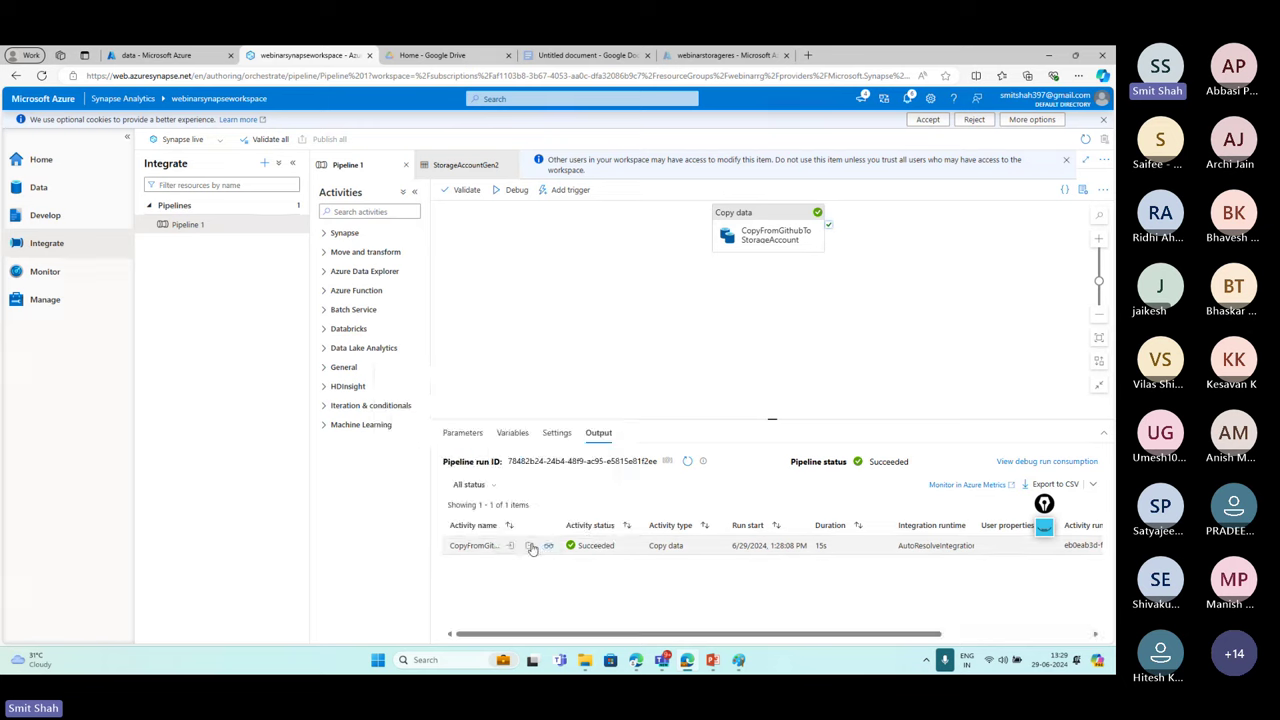
{"action": "left_click", "coordinate": [530, 547]}
{"action": "scroll", "coordinate": [505, 470], "scroll_direction": "down", "scroll_amount": 3}
{"action": "scroll", "coordinate": [506, 483], "scroll_direction": "down", "scroll_amount": 5}
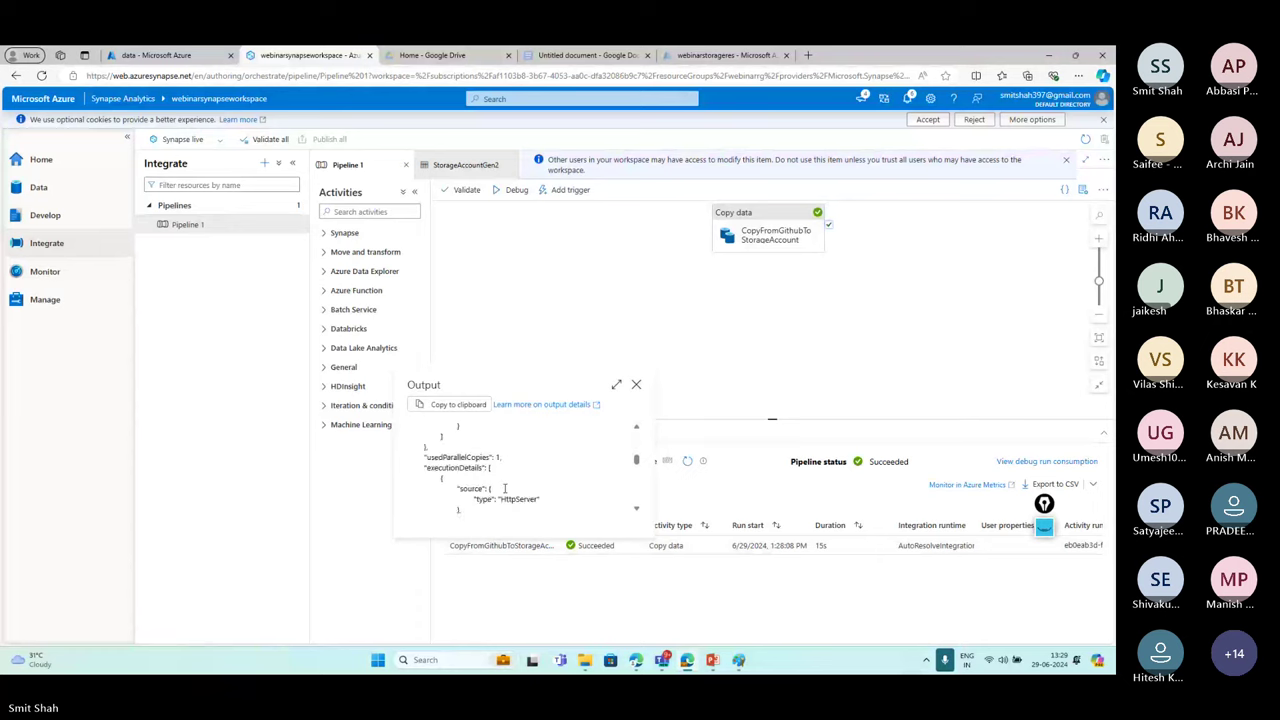
{"action": "left_click", "coordinate": [638, 385]}
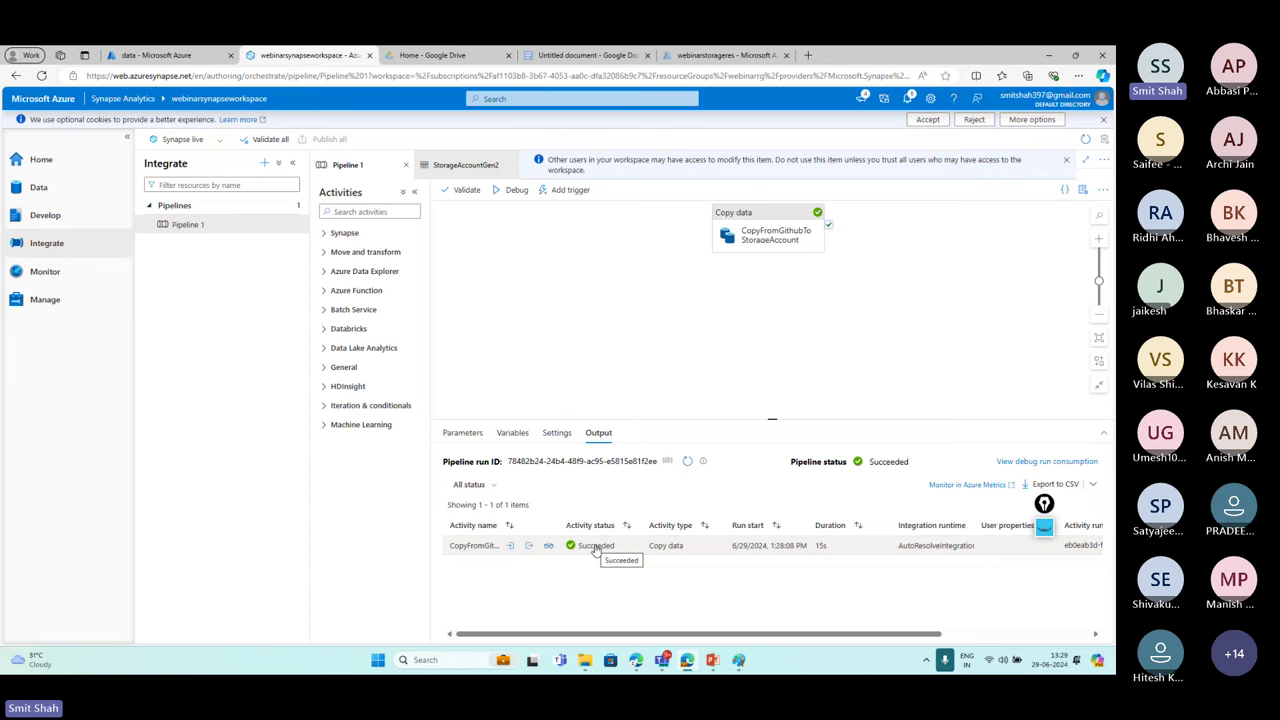
Select the Copy data activity and Pipeline 1, then switch to the Develop hub
{"action": "left_click", "coordinate": [745, 243]}
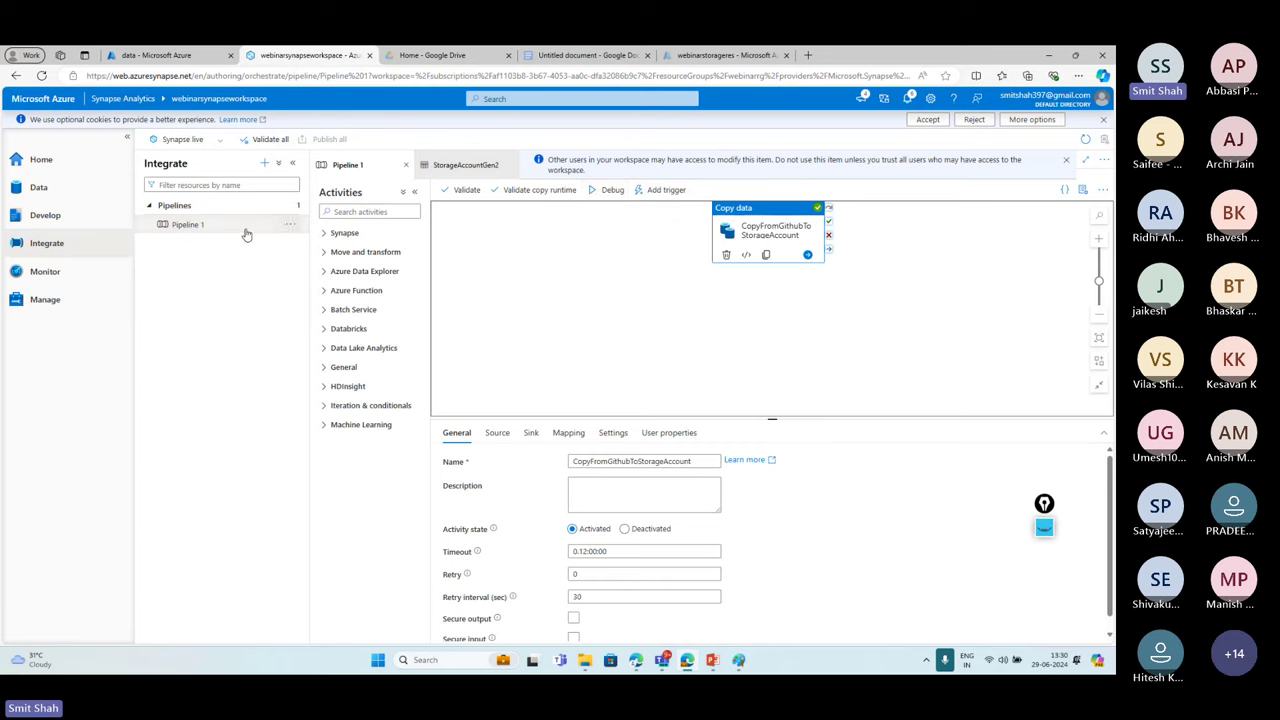
{"action": "left_click", "coordinate": [202, 229]}
{"action": "left_click", "coordinate": [45, 215]}
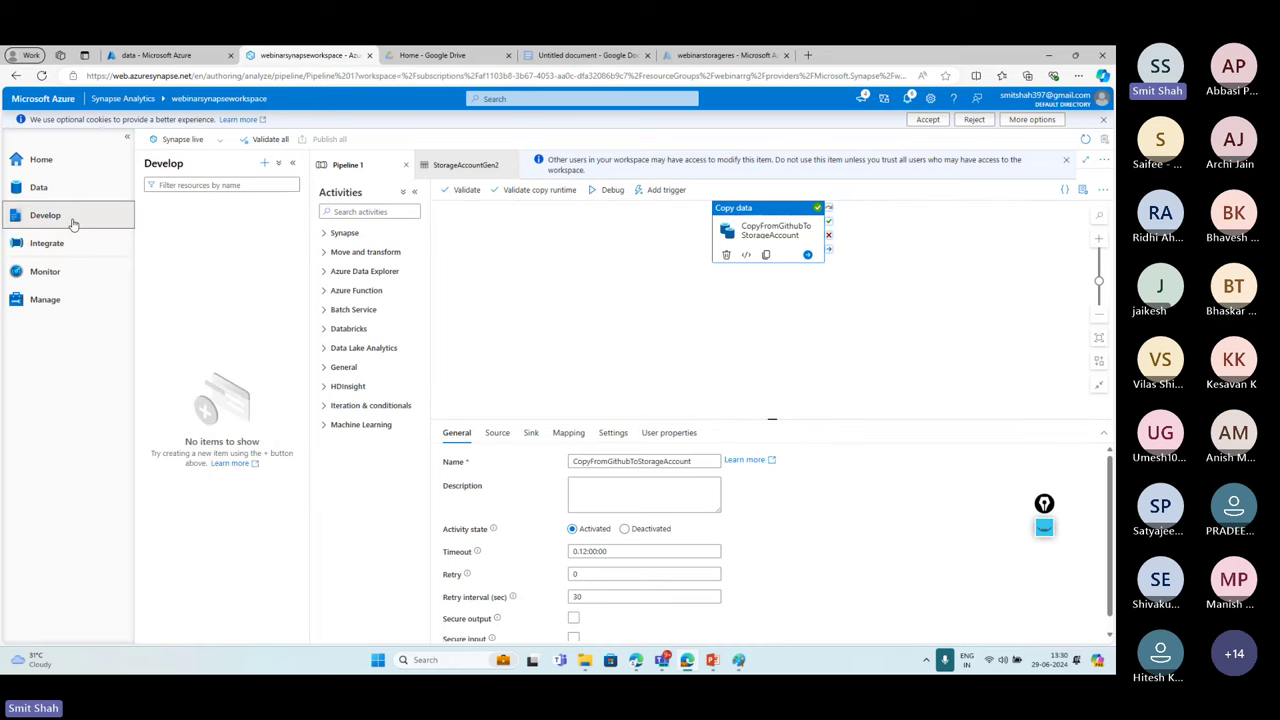
Close the Pipeline 1 and StorageAccountGen2 tabs and return to the Develop hub
{"action": "left_click", "coordinate": [405, 165]}
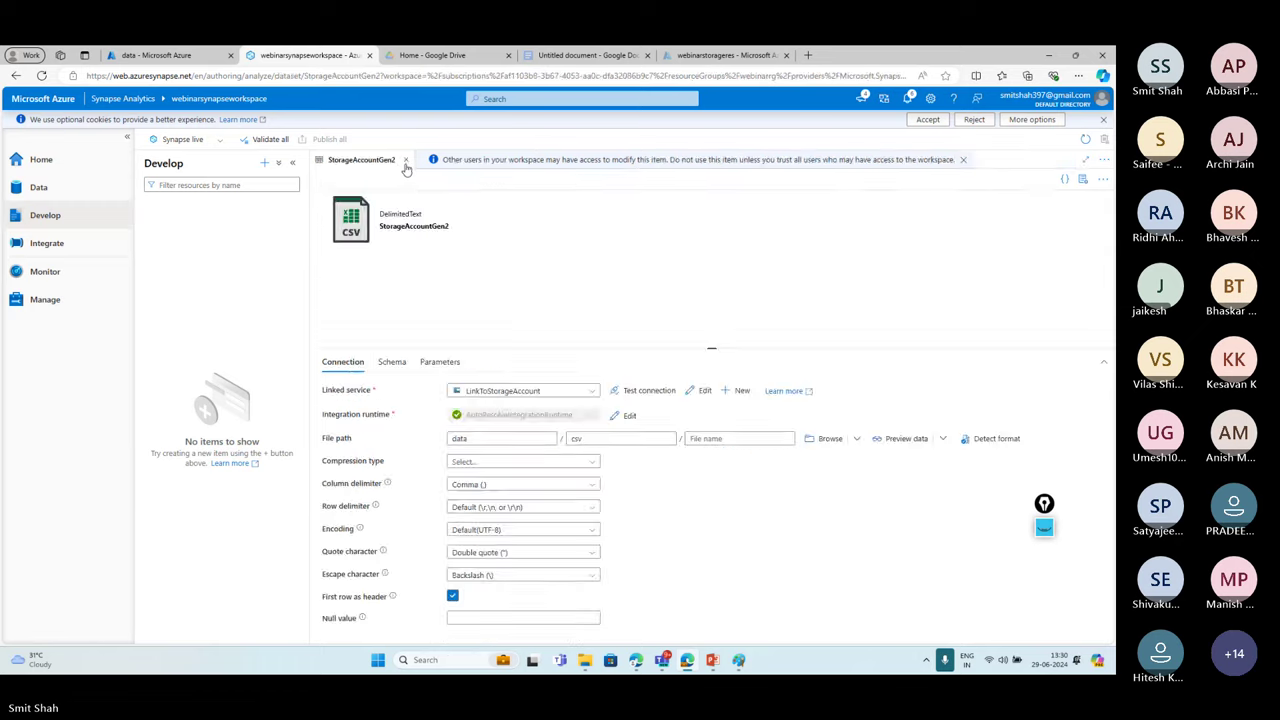
{"action": "left_click", "coordinate": [405, 166]}
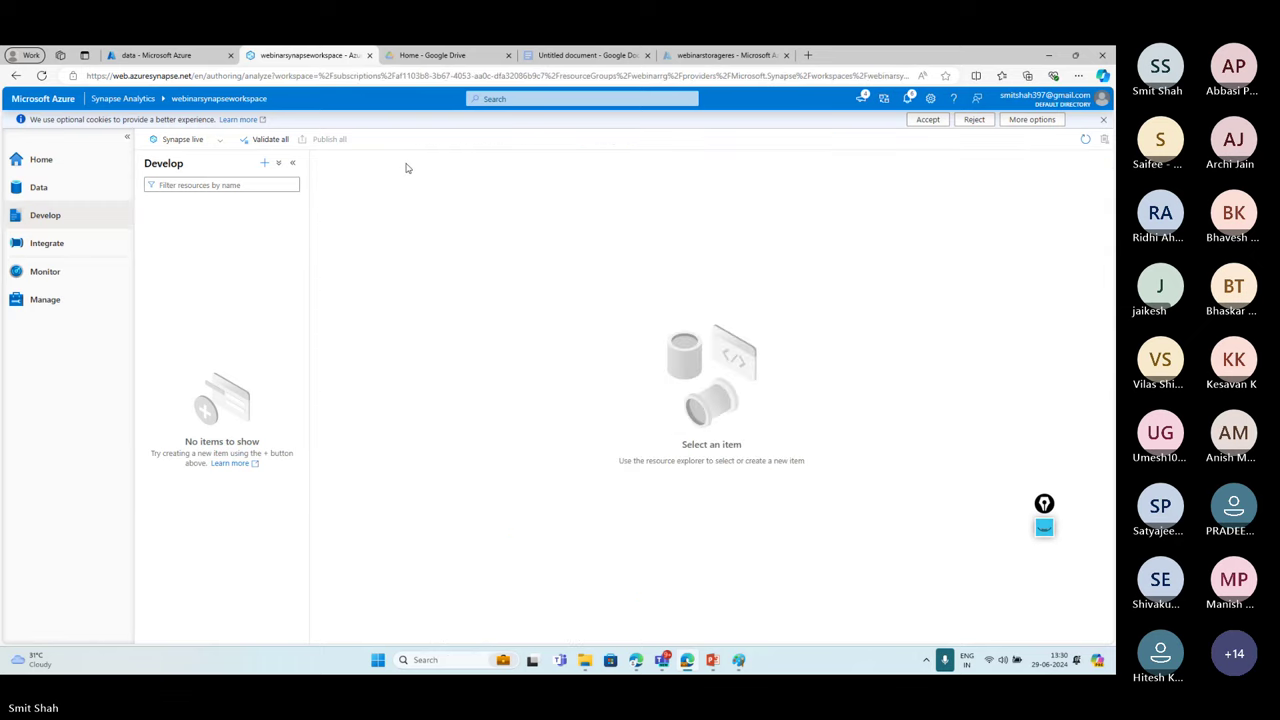
{"action": "left_click", "coordinate": [50, 244]}
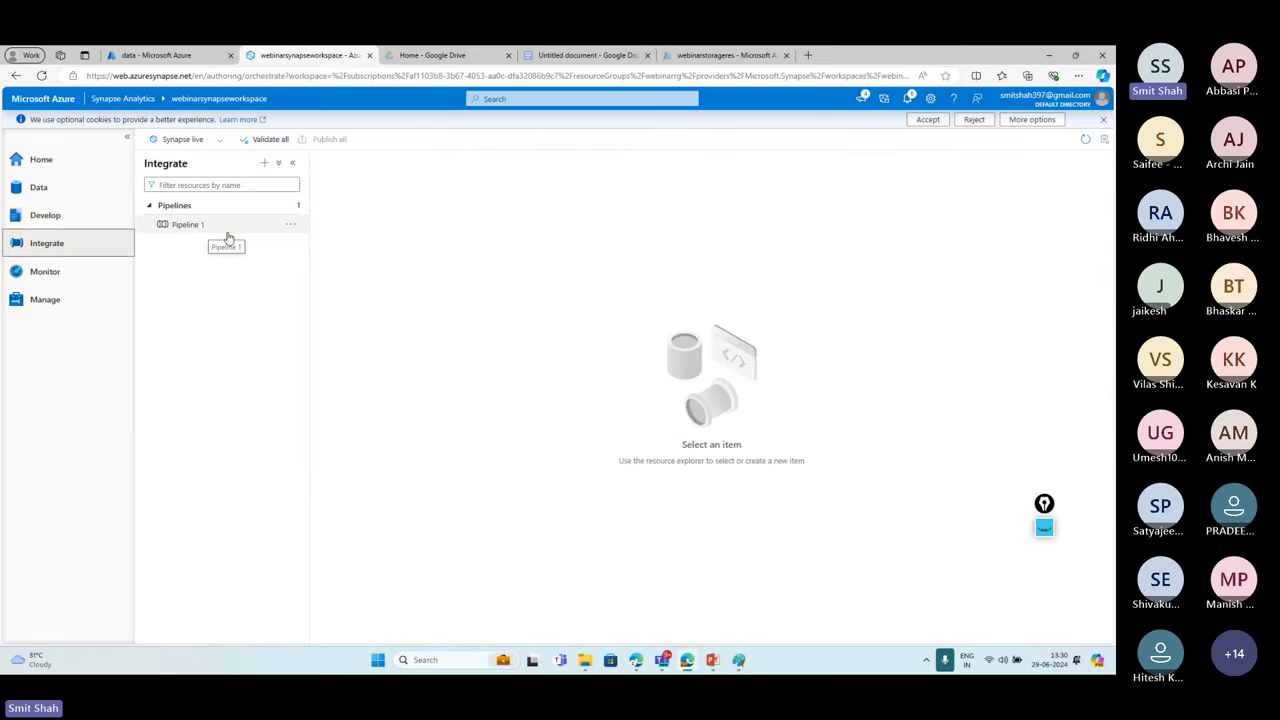
{"action": "left_click", "coordinate": [50, 216]}
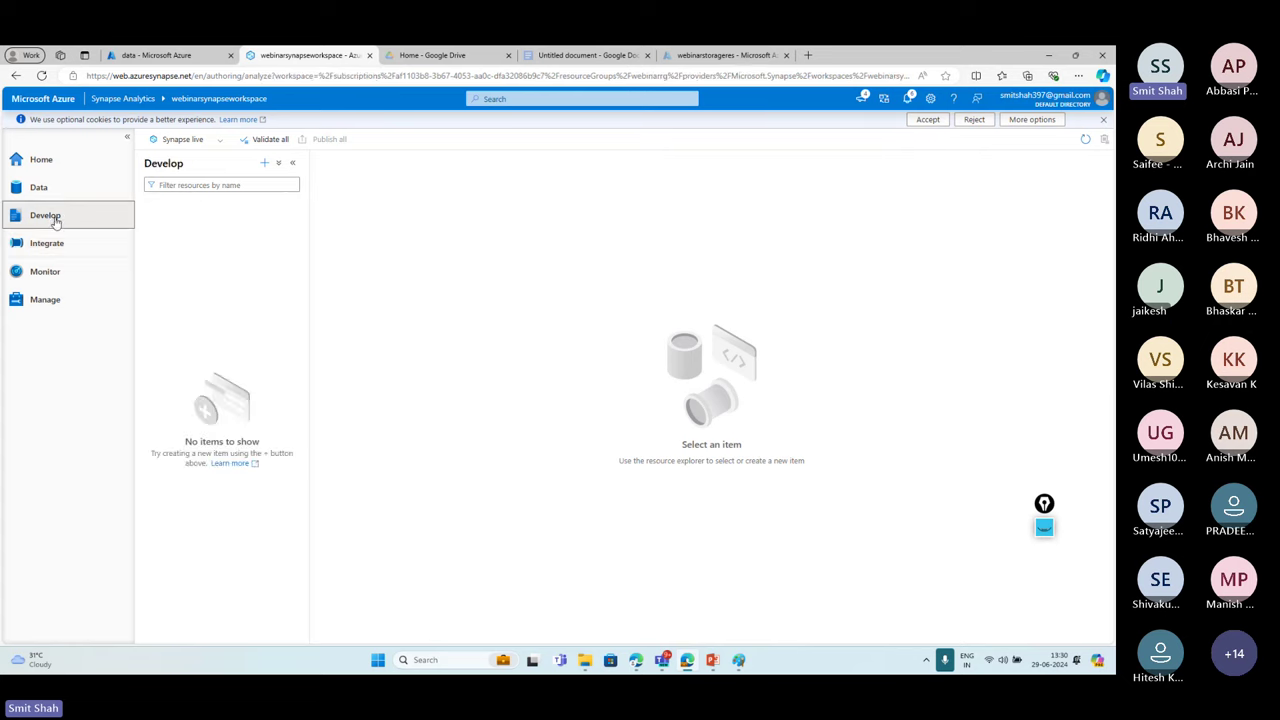
Look over the Develop hub's new-resource types, then move to the Data hub
{"action": "left_click", "coordinate": [266, 166]}
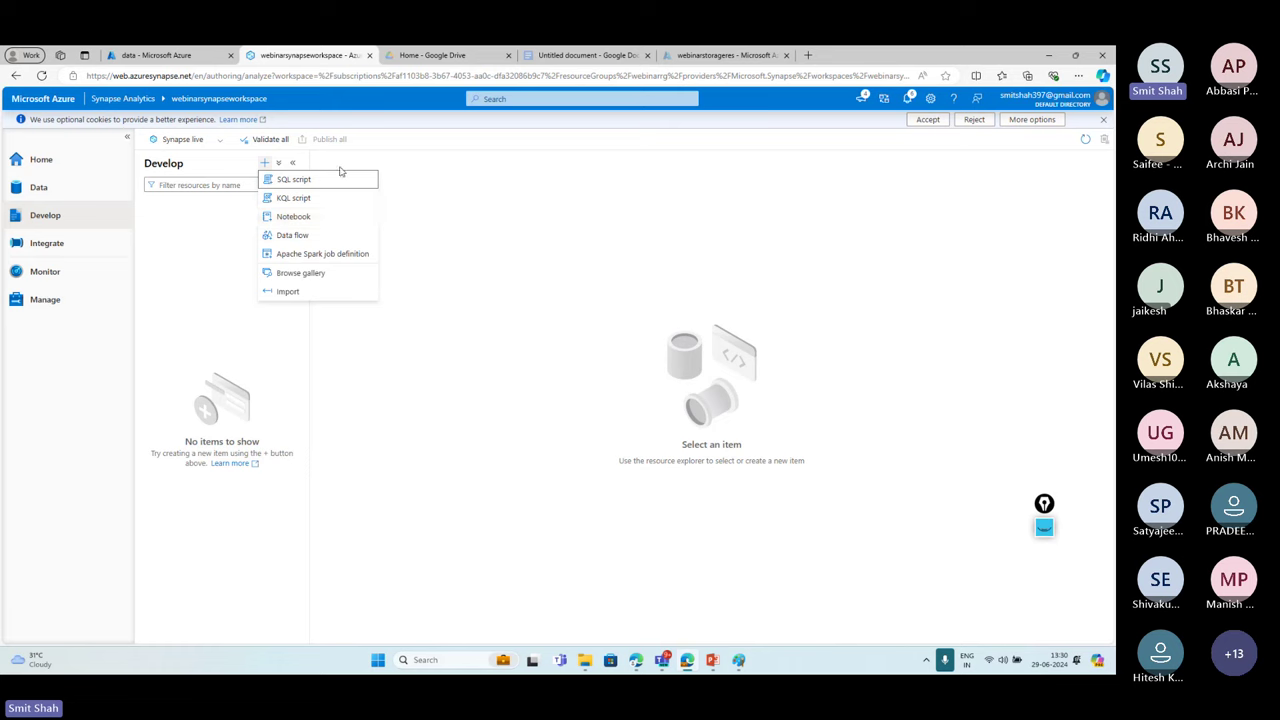
{"action": "left_click", "coordinate": [201, 290]}
{"action": "left_click", "coordinate": [38, 188]}
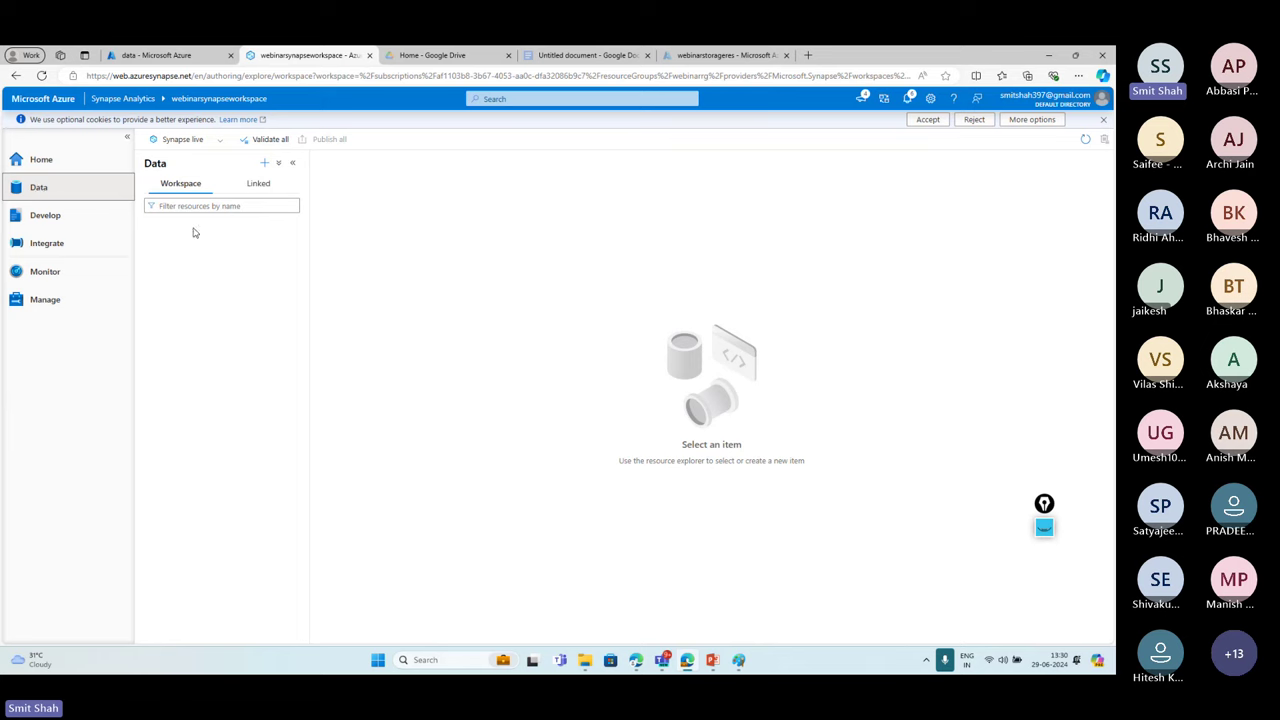
Open the workspace's primary data container under Azure Data Lake Storage Gen2 linked sources
{"action": "left_click", "coordinate": [265, 165]}
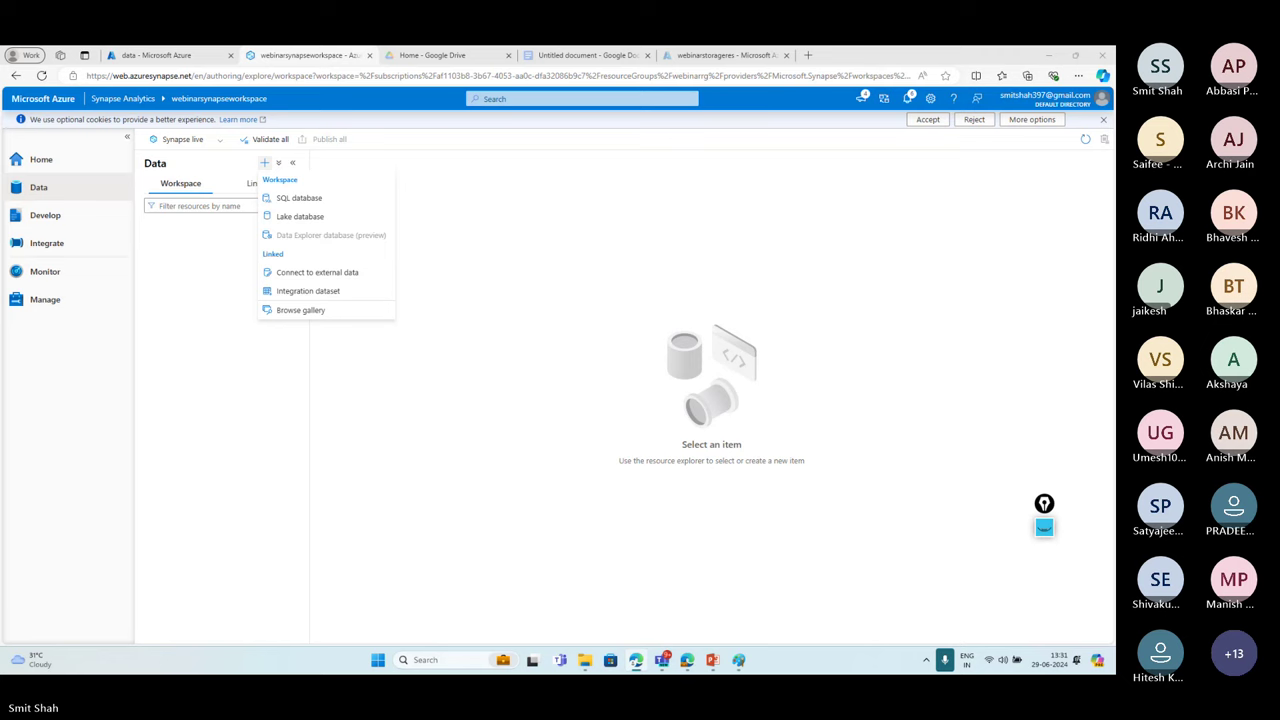
{"action": "left_click", "coordinate": [258, 184]}
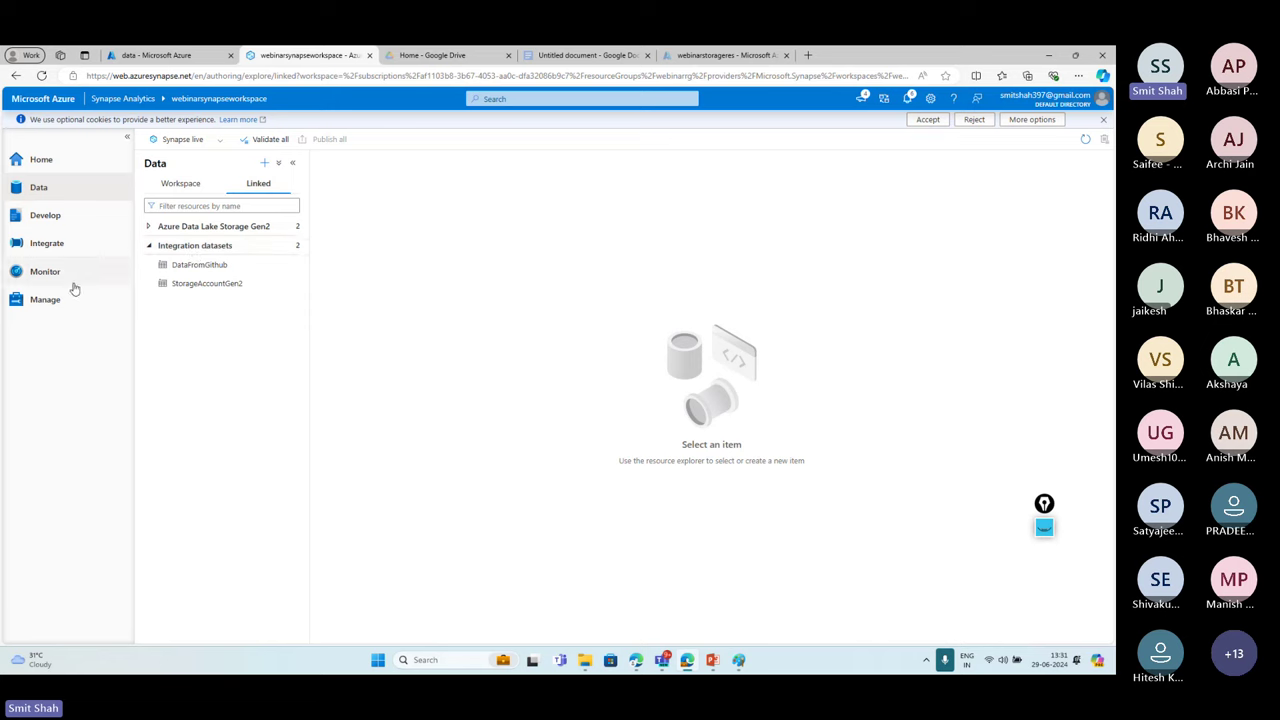
{"action": "left_click", "coordinate": [66, 243]}
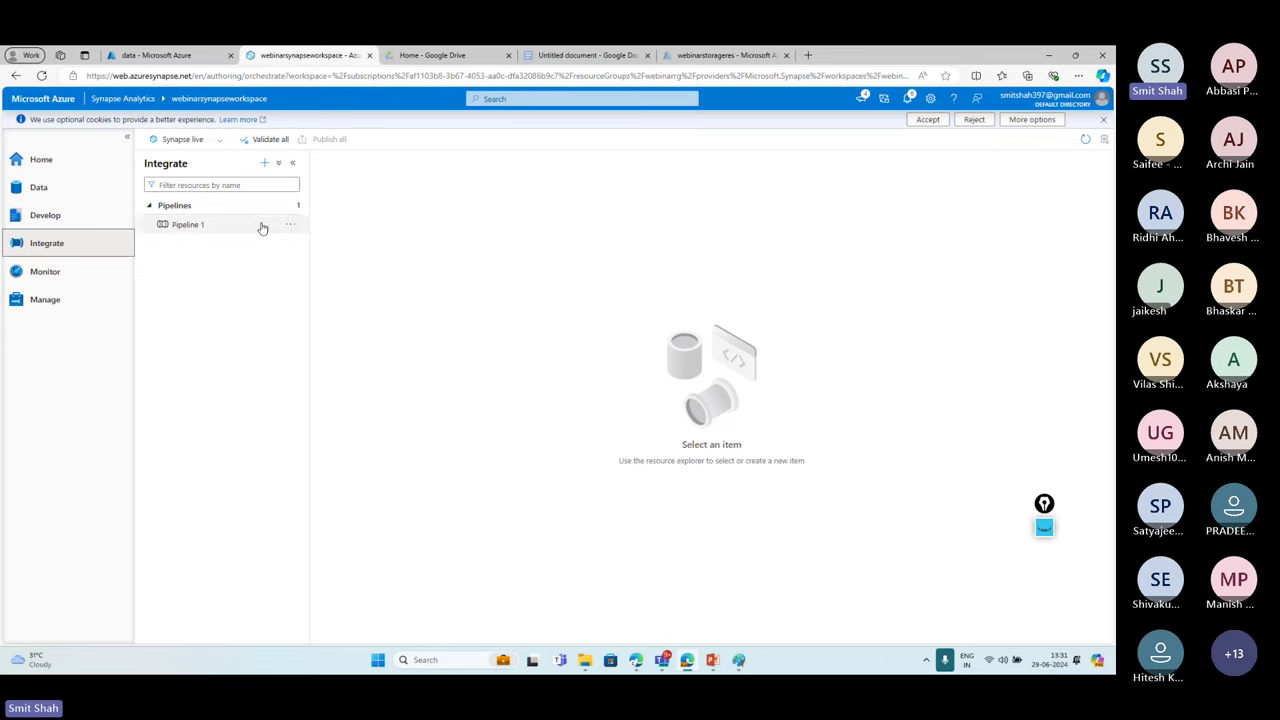
{"action": "left_click", "coordinate": [60, 189]}
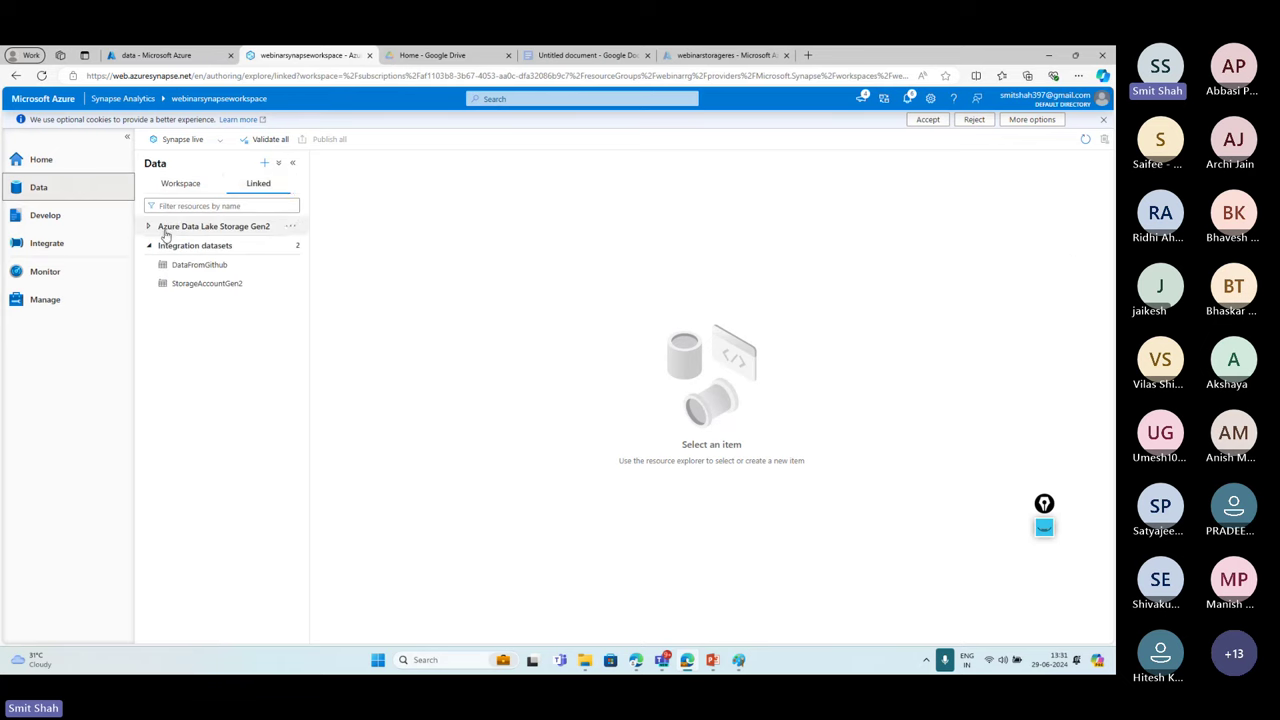
{"action": "left_click", "coordinate": [152, 248]}
{"action": "left_click", "coordinate": [149, 226]}
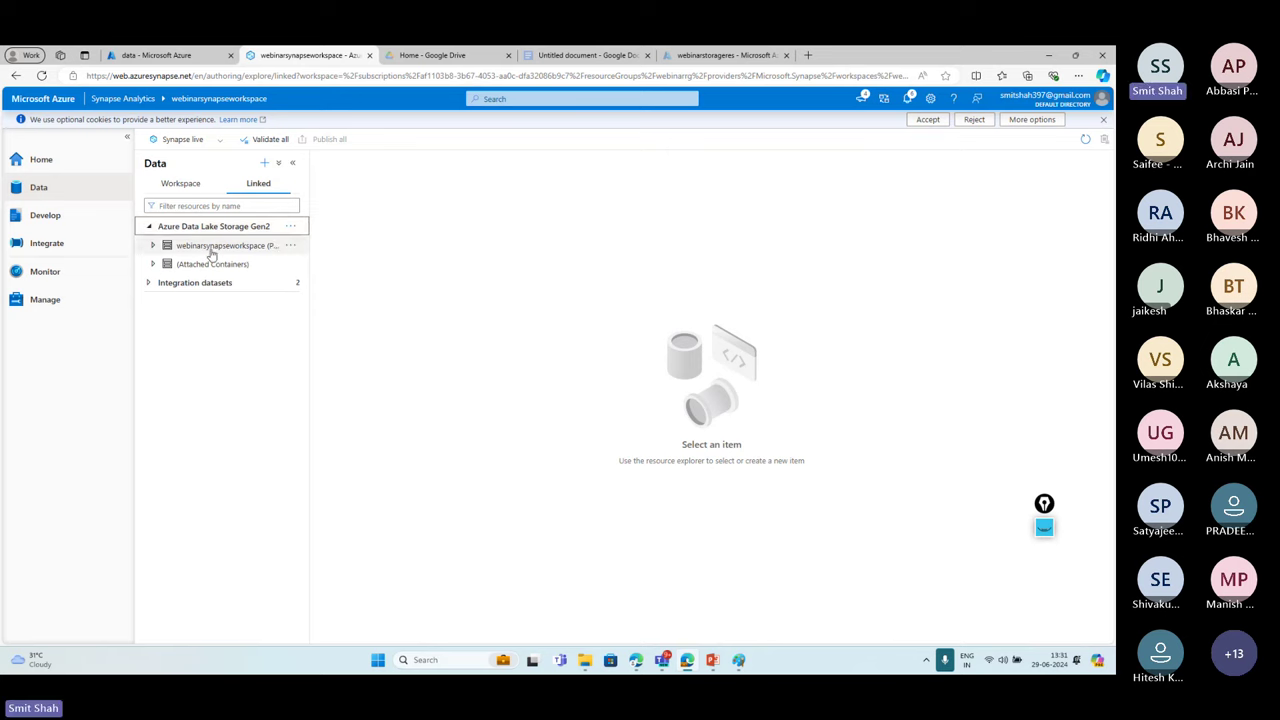
{"action": "double_click", "coordinate": [211, 253]}
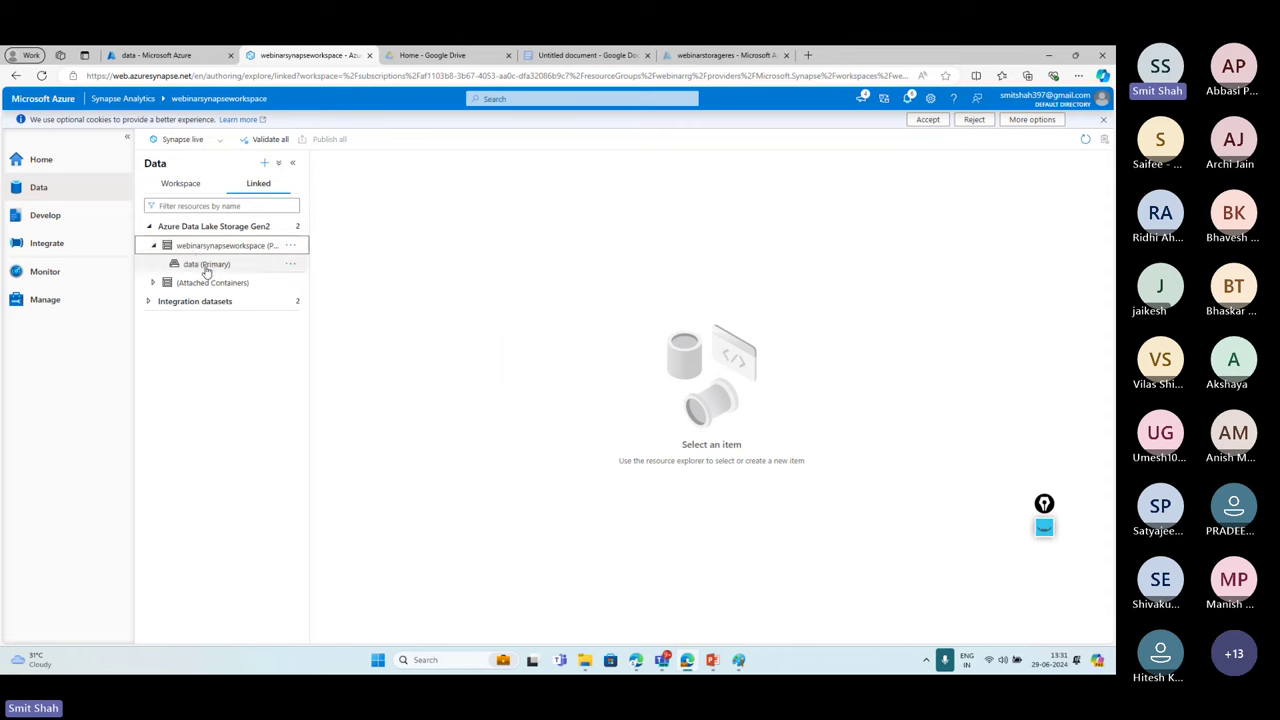
{"action": "left_click", "coordinate": [206, 266]}
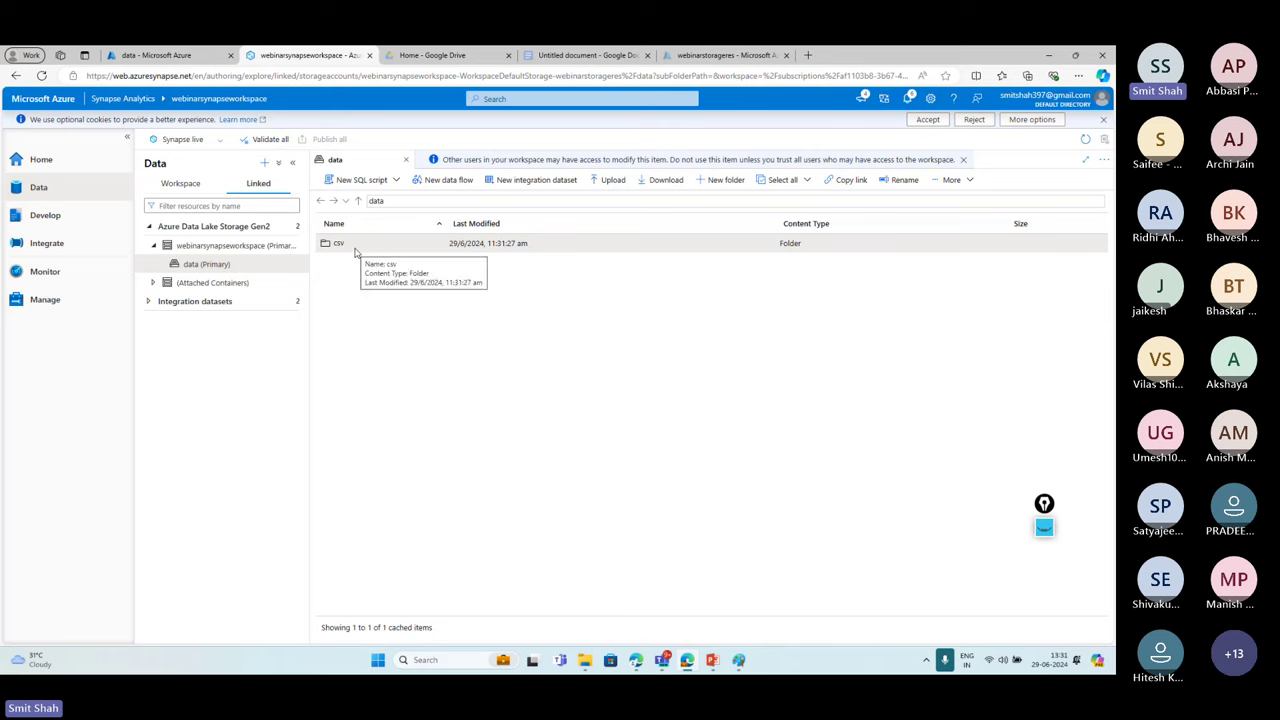
Open the csv folder and copy the first file's URL from its Properties panel
{"action": "double_click", "coordinate": [354, 250]}
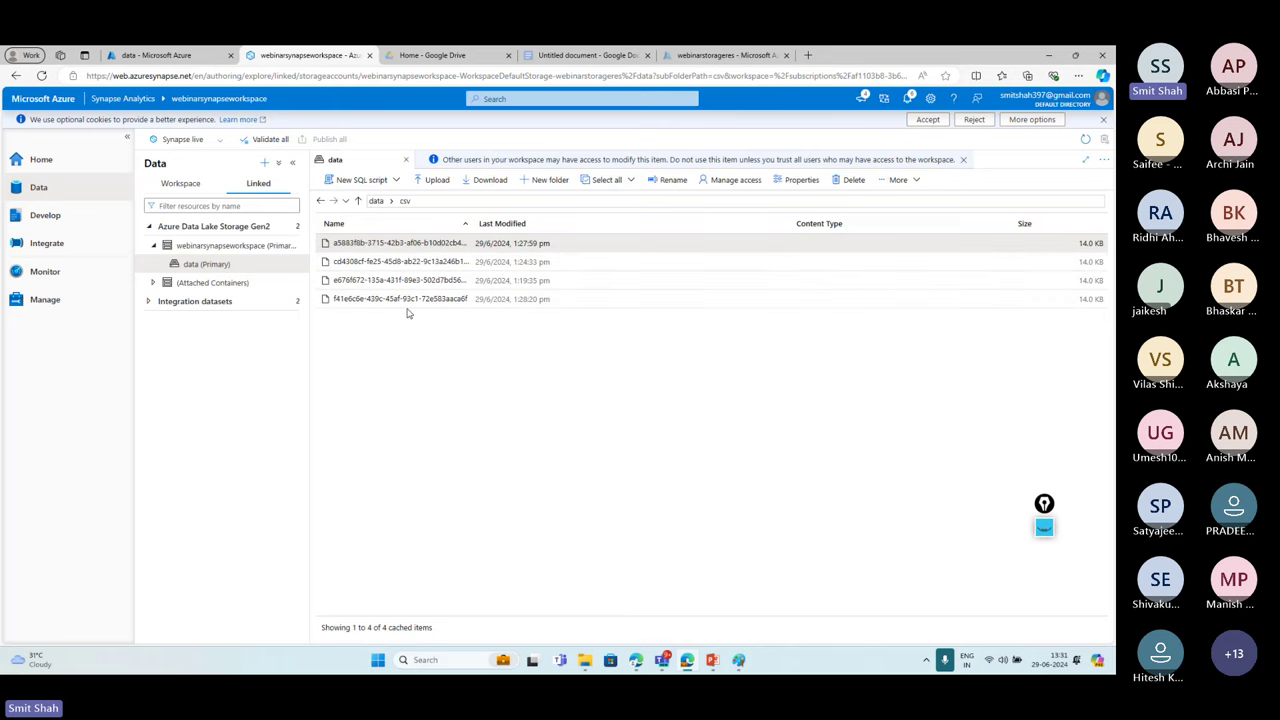
{"action": "right_click", "coordinate": [439, 247]}
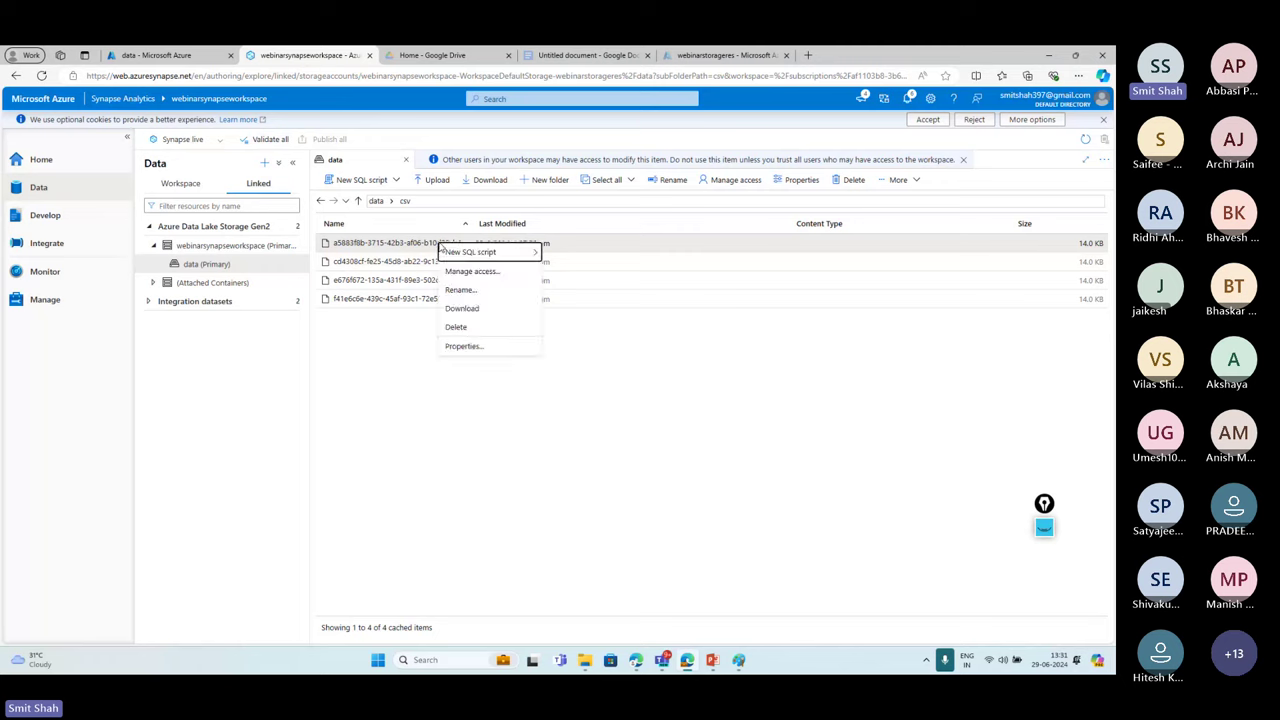
{"action": "left_click", "coordinate": [475, 349]}
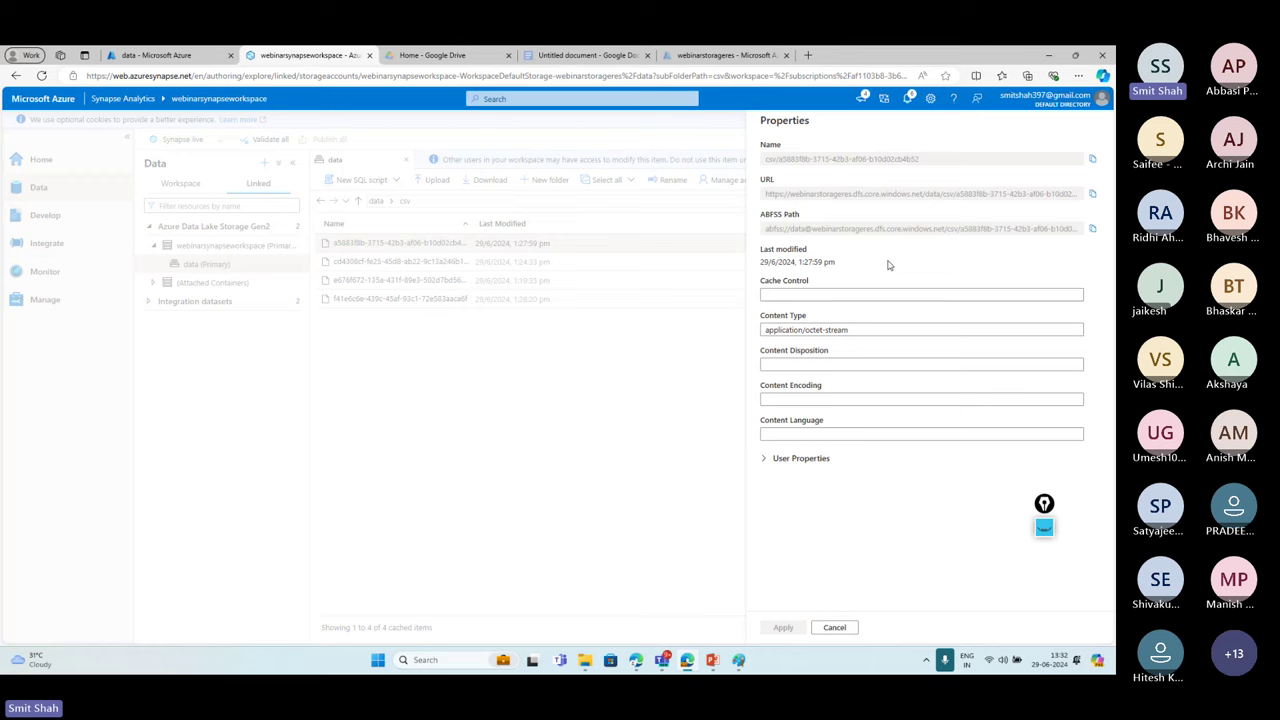
{"action": "left_click", "coordinate": [1093, 196]}
{"action": "left_click", "coordinate": [838, 628]}
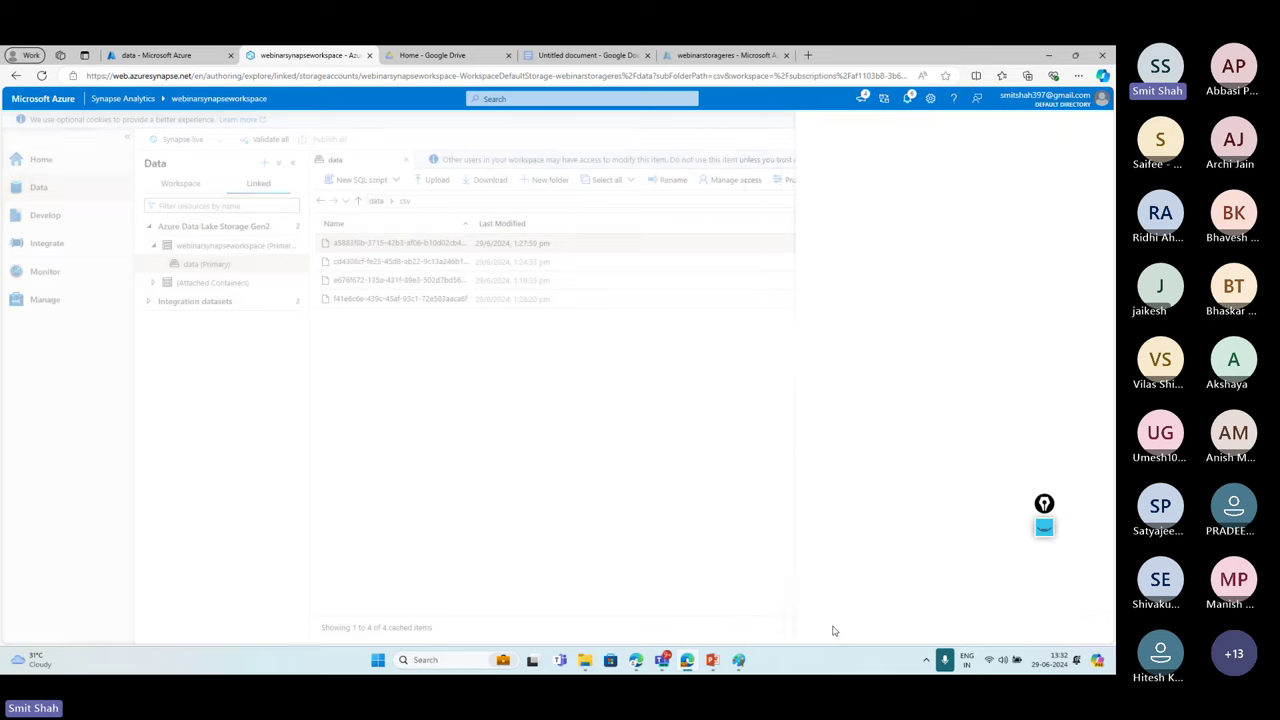
Try a bulk load SQL script on the first file, then cancel after schema detection fails
{"action": "right_click", "coordinate": [466, 247]}
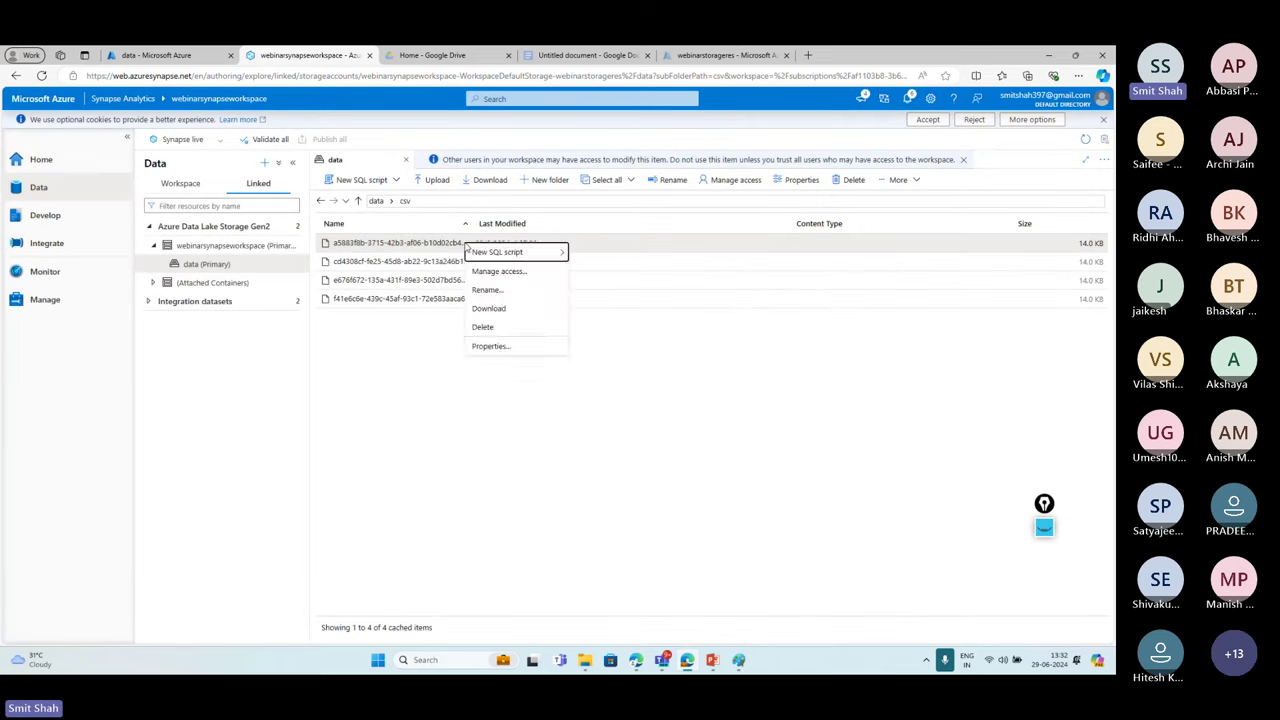
{"action": "mouse_move", "coordinate": [500, 255]}
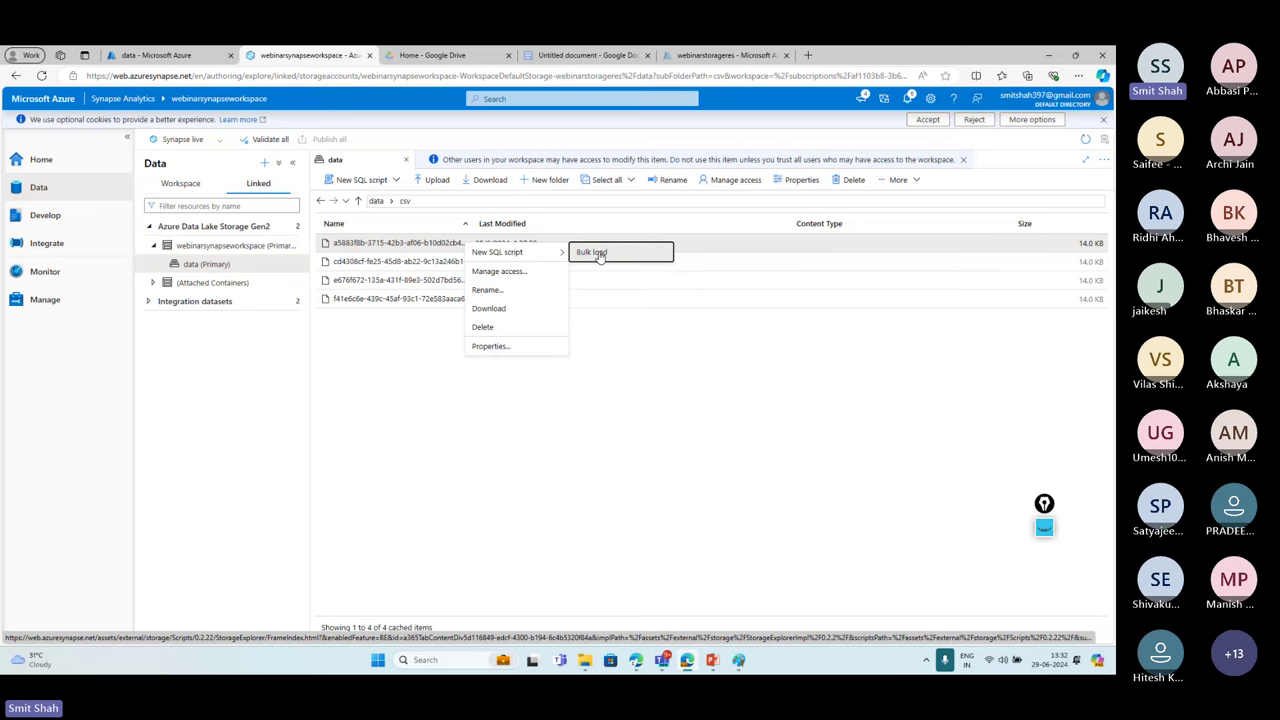
{"action": "left_click", "coordinate": [600, 255]}
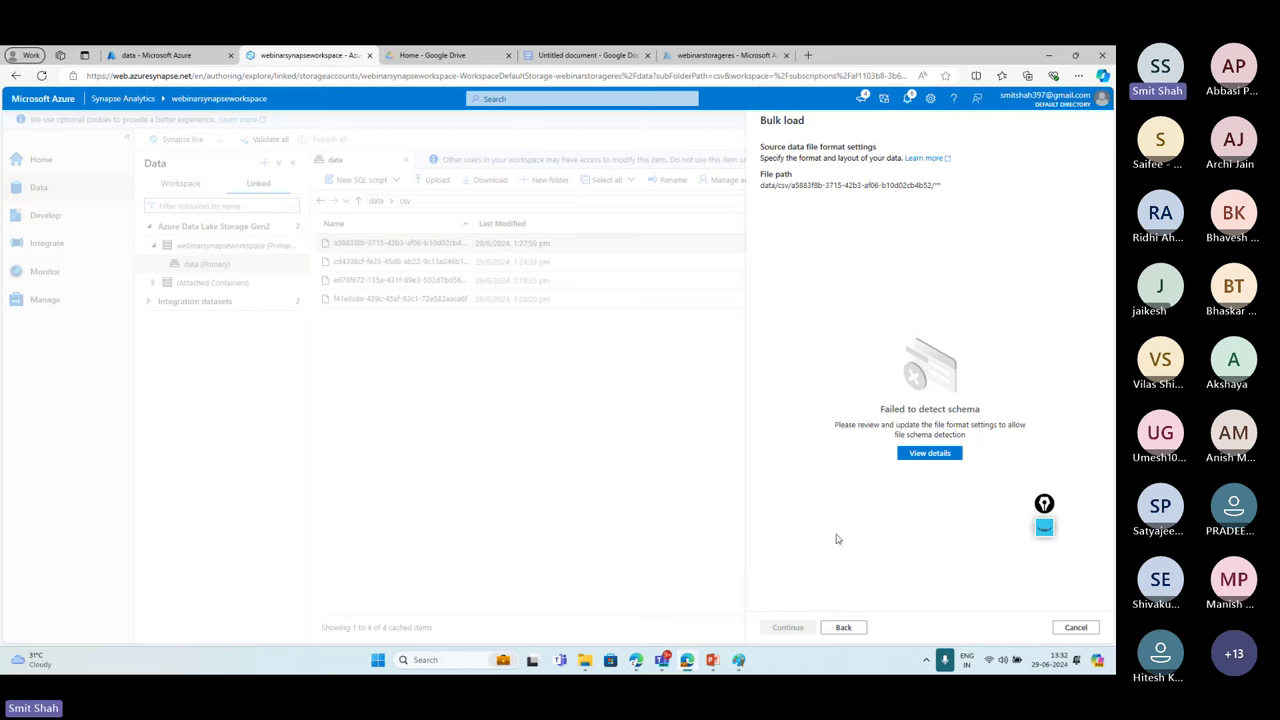
{"action": "left_click", "coordinate": [946, 664]}
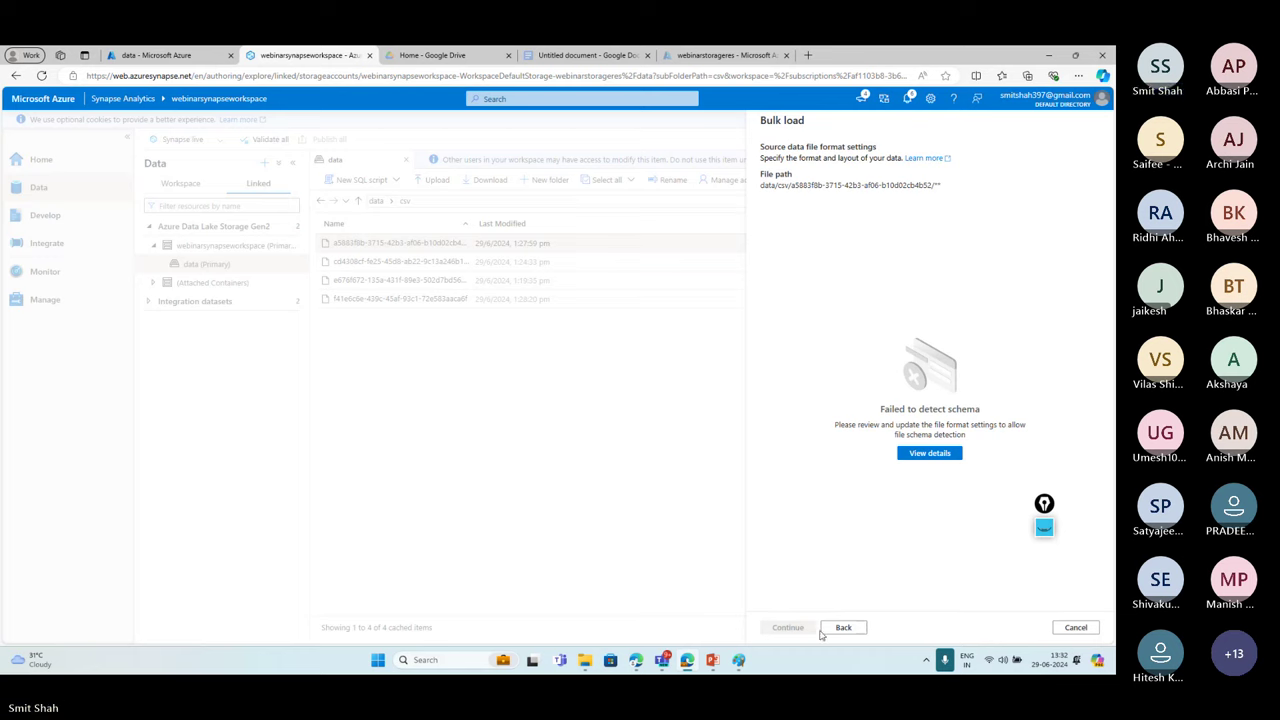
{"action": "left_click", "coordinate": [1073, 627]}
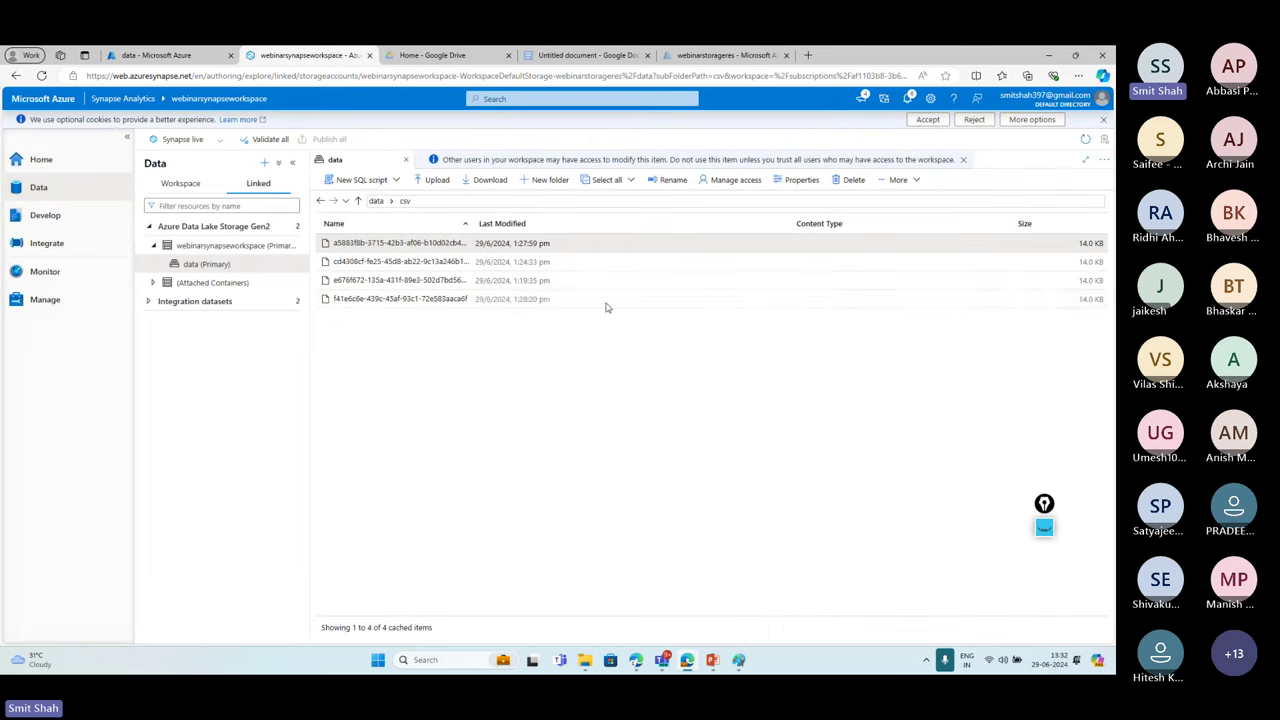
Browse file actions and new SQL script options, then review the second CSV file's properties
{"action": "right_click", "coordinate": [482, 305]}
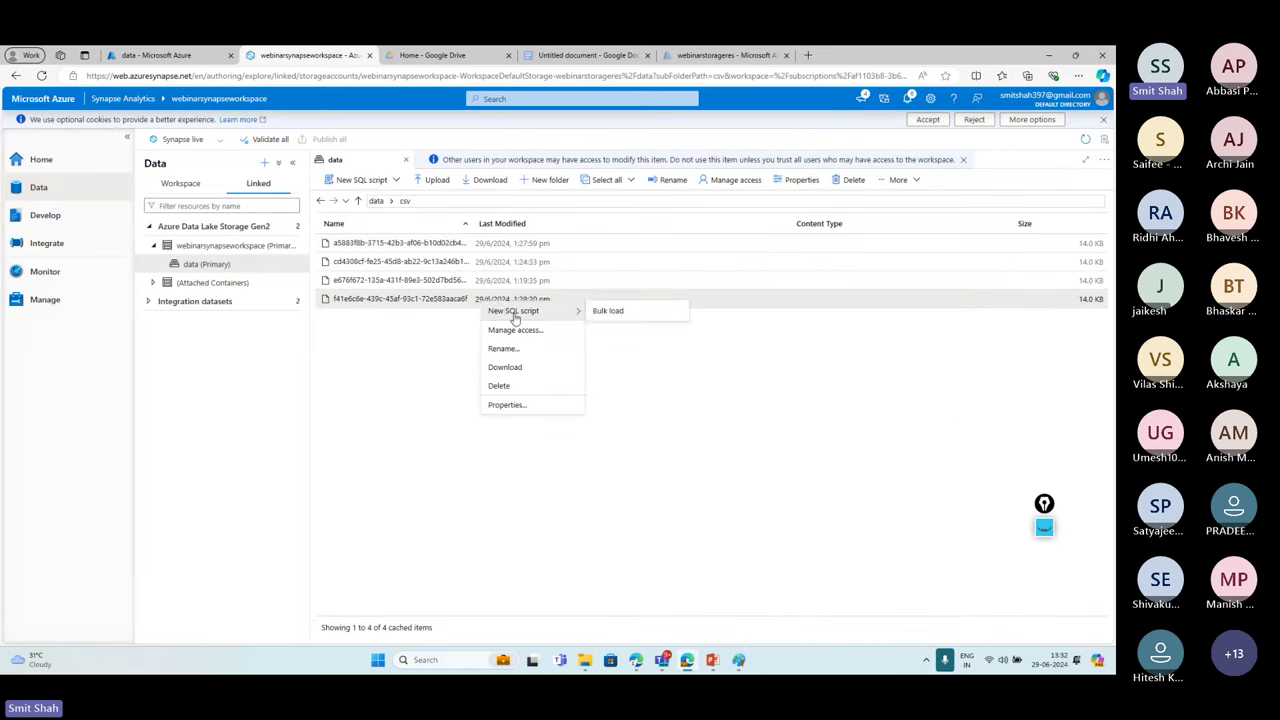
{"action": "left_click", "coordinate": [400, 362]}
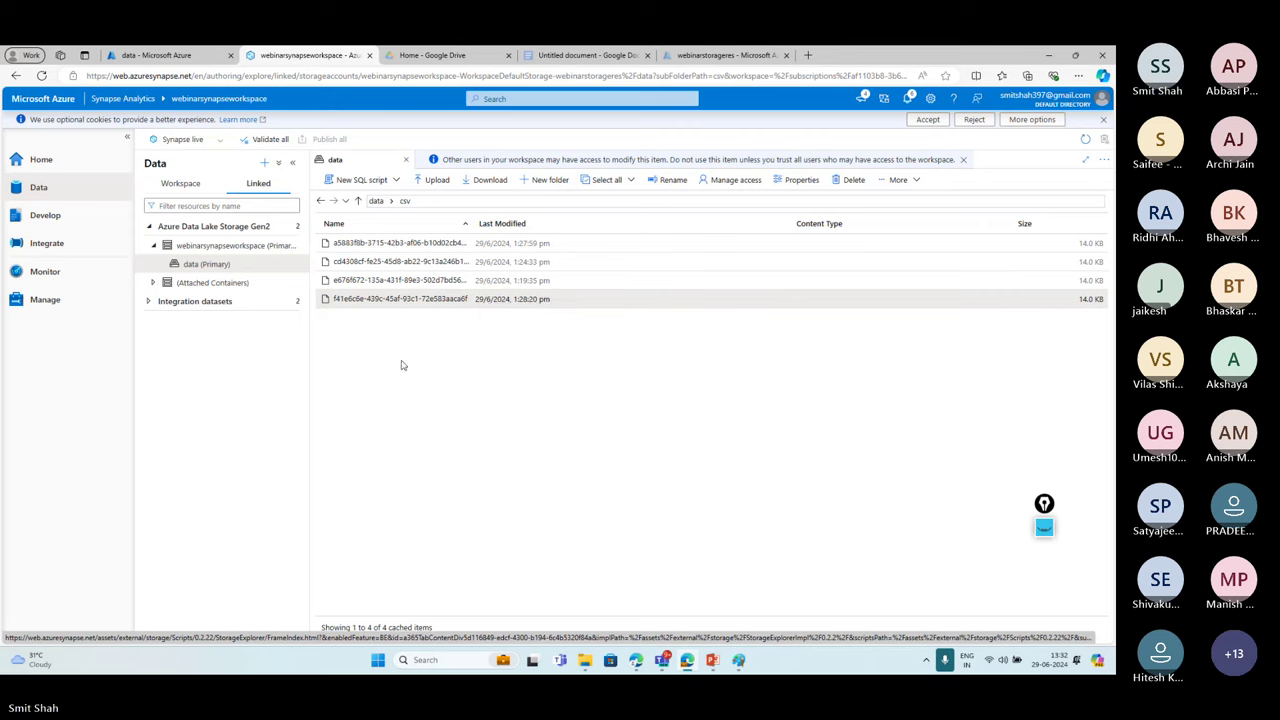
{"action": "left_click", "coordinate": [394, 182]}
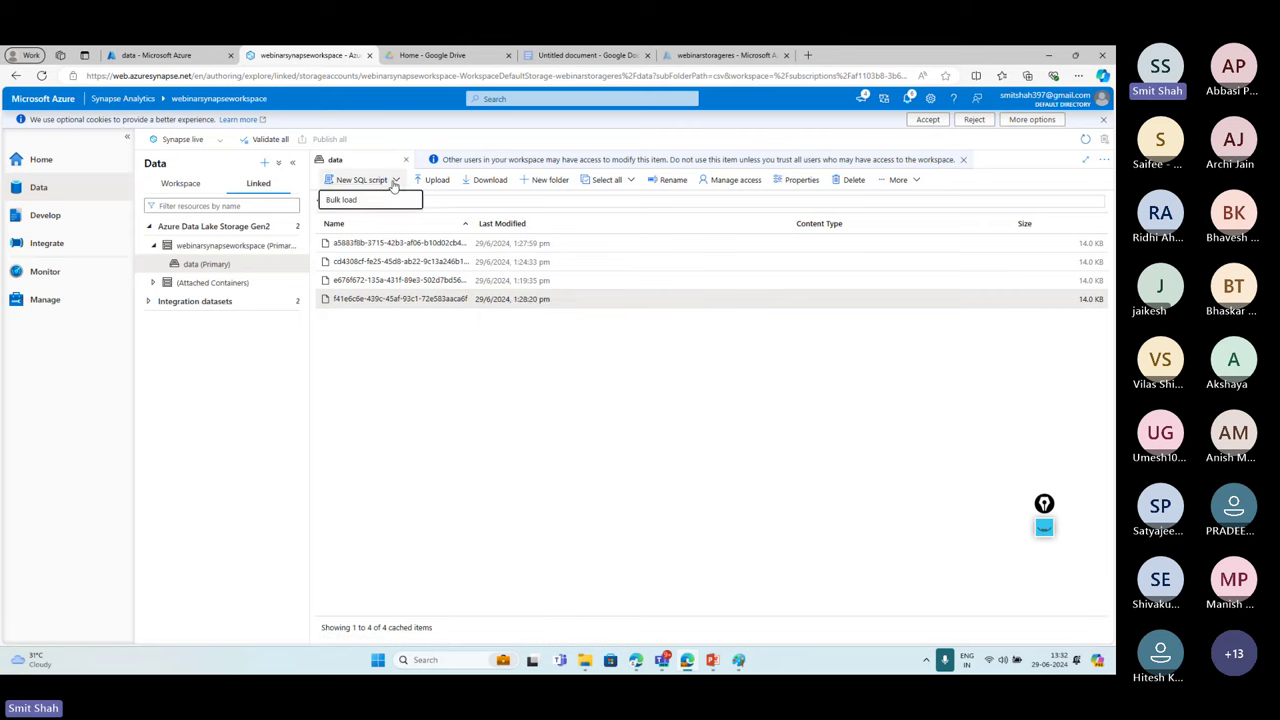
{"action": "left_click", "coordinate": [418, 374]}
{"action": "right_click", "coordinate": [390, 301]}
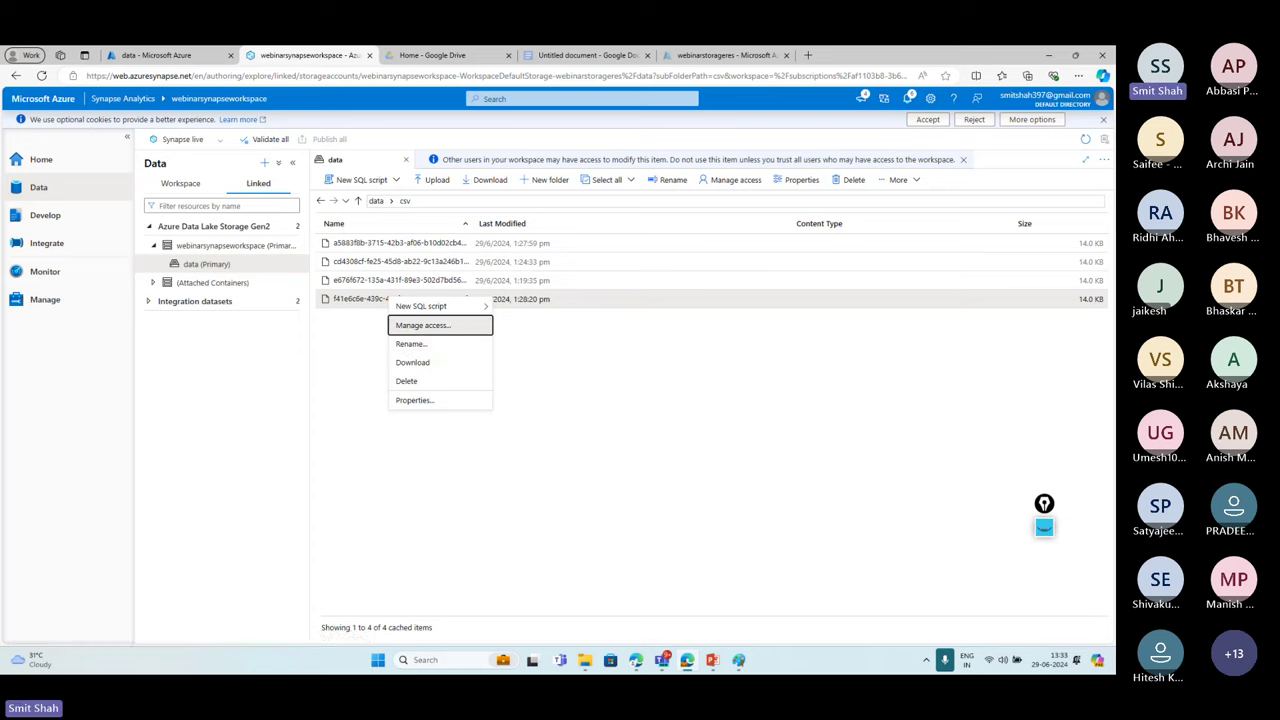
{"action": "left_click", "coordinate": [398, 263]}
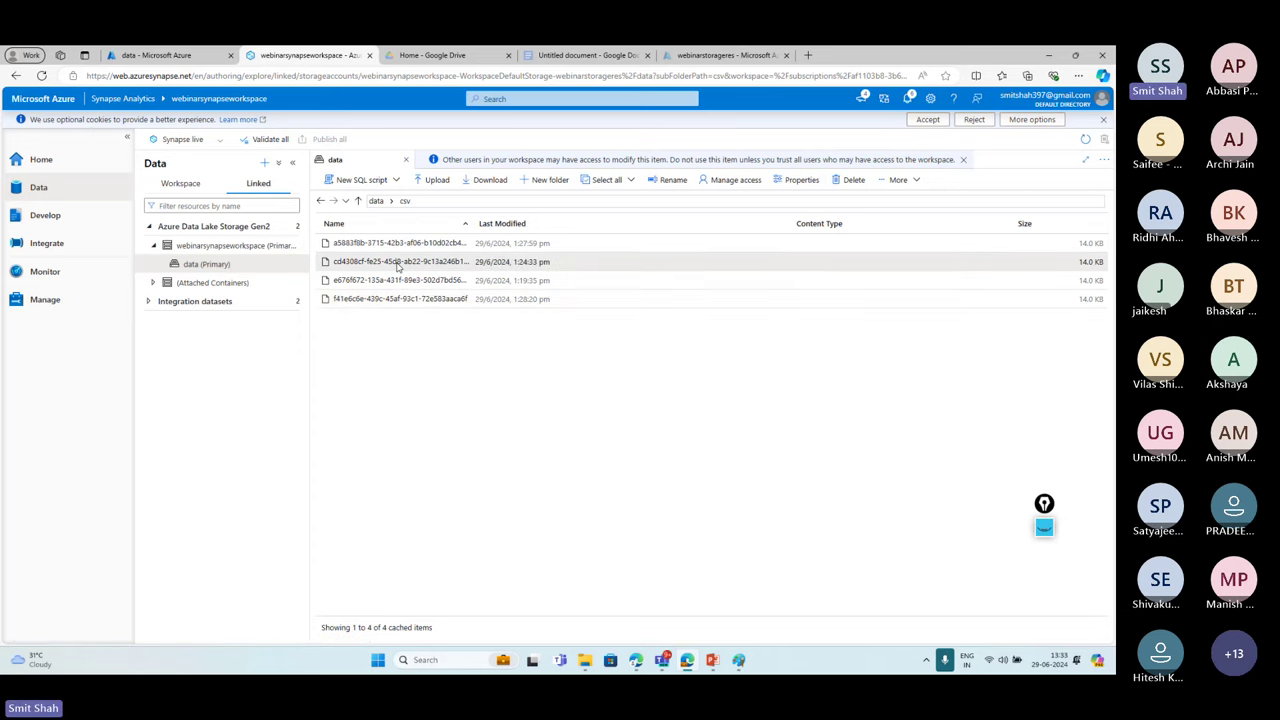
{"action": "right_click", "coordinate": [398, 263]}
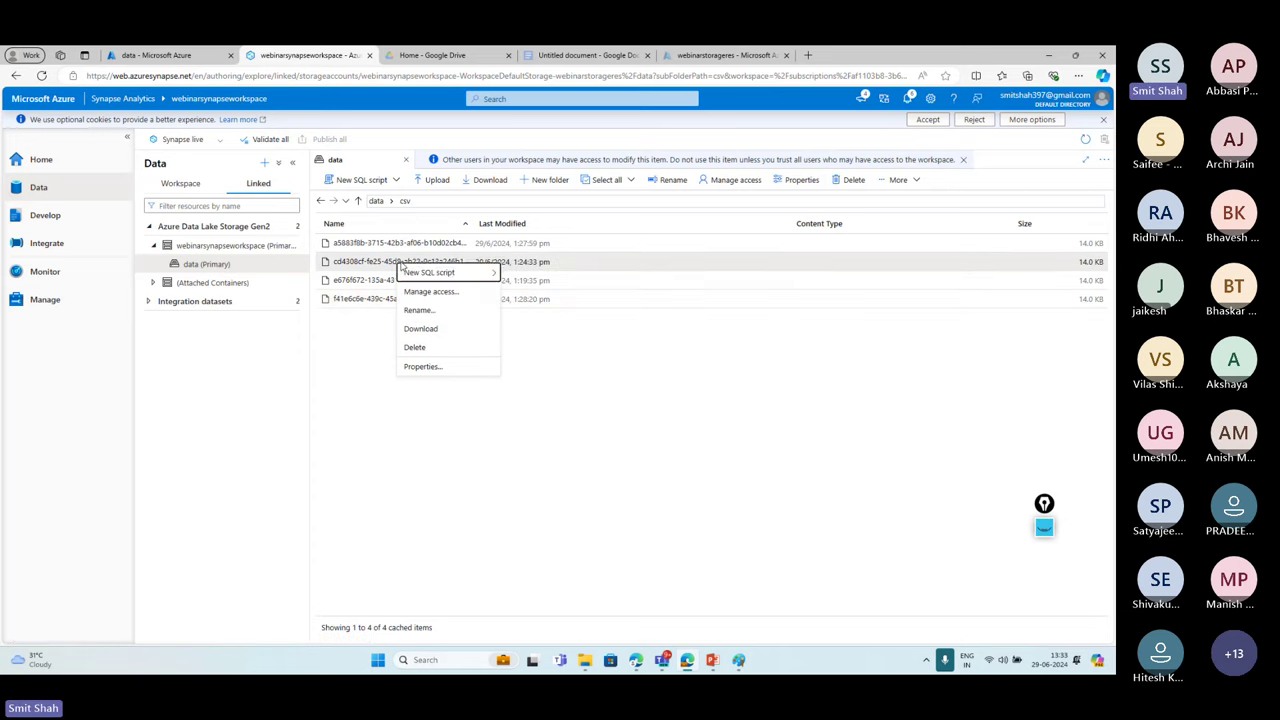
{"action": "left_click", "coordinate": [436, 369]}
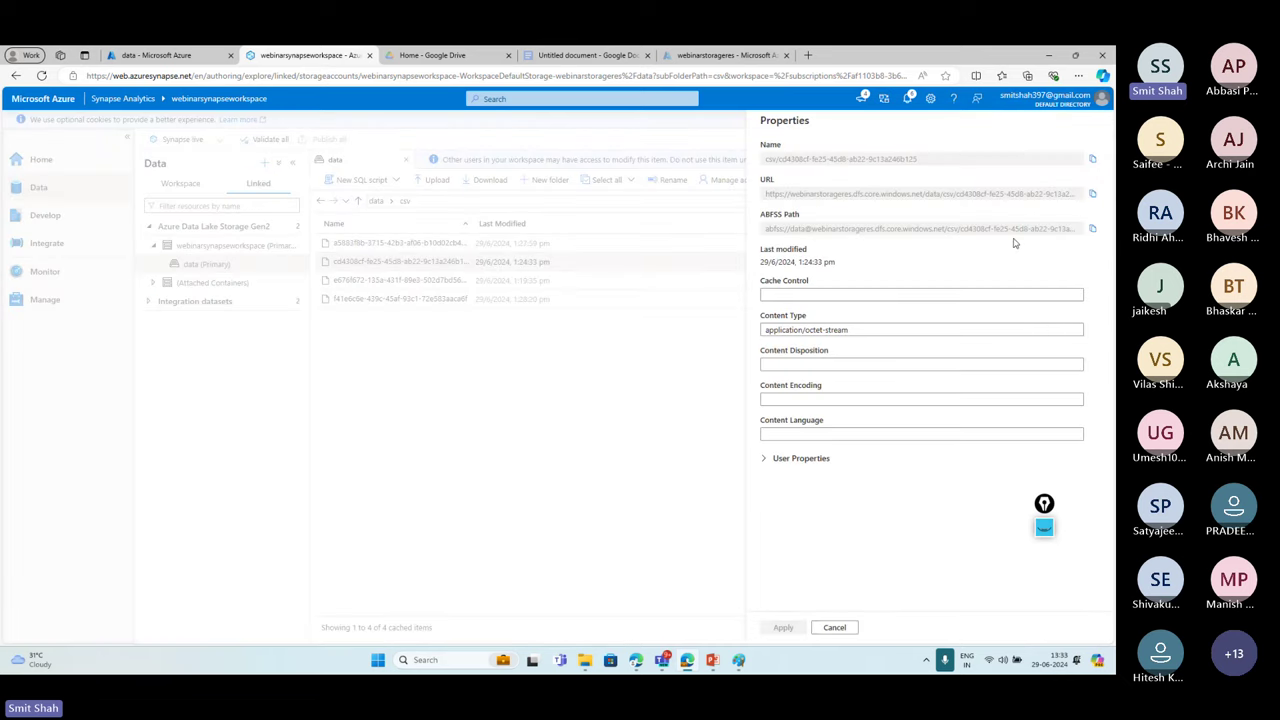
{"action": "left_click", "coordinate": [832, 627]}
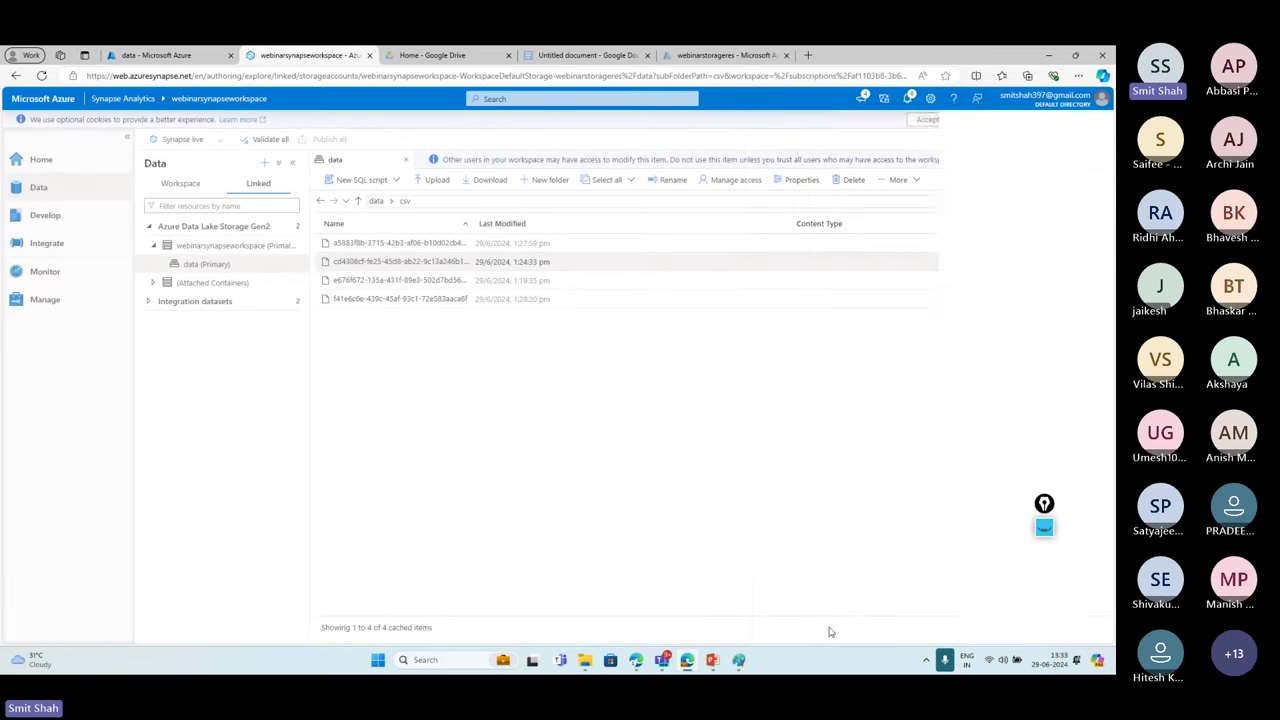
Create a new SQL script in the Develop hub beginning with SELECT * FROM
{"action": "left_click", "coordinate": [45, 215]}
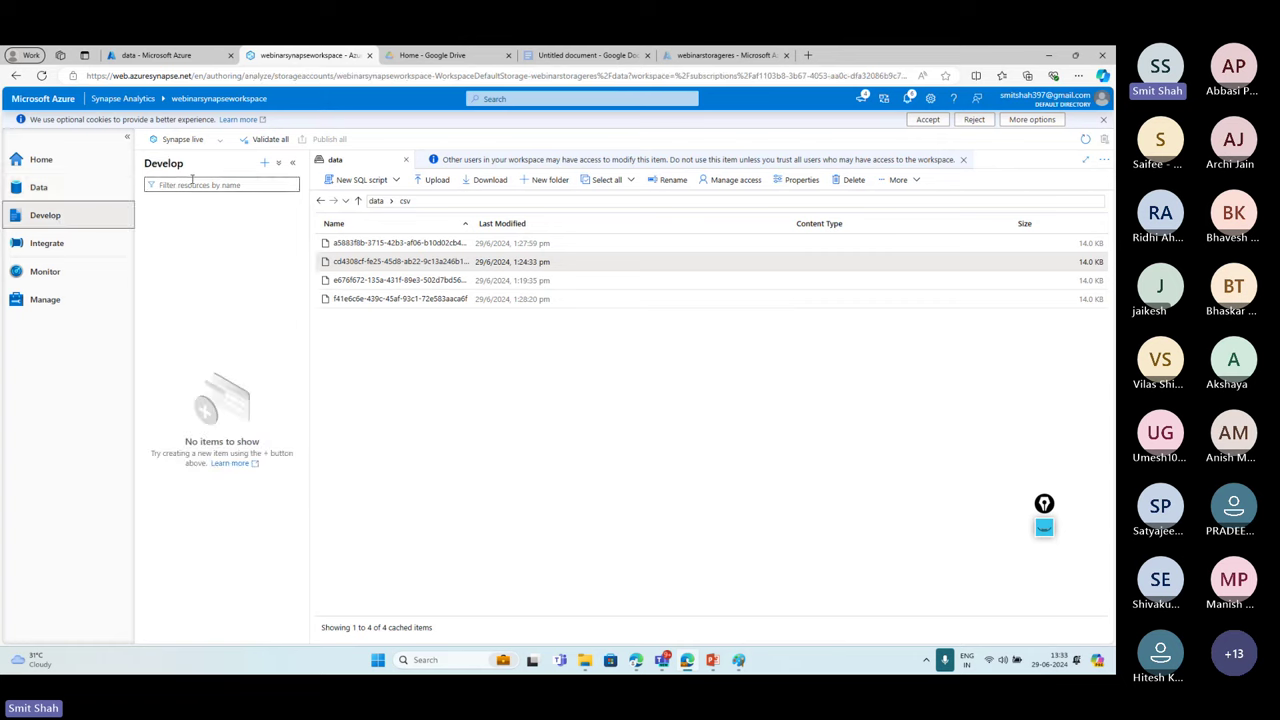
{"action": "left_click", "coordinate": [265, 162]}
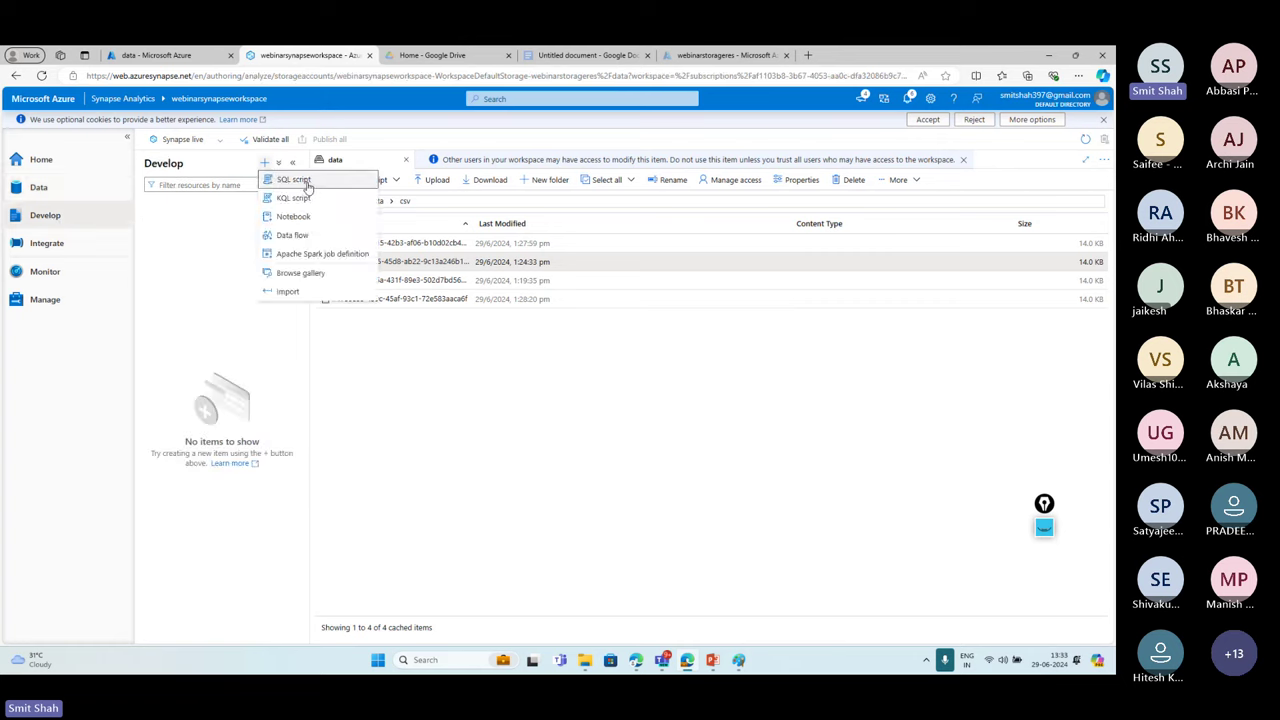
{"action": "left_click", "coordinate": [293, 179]}
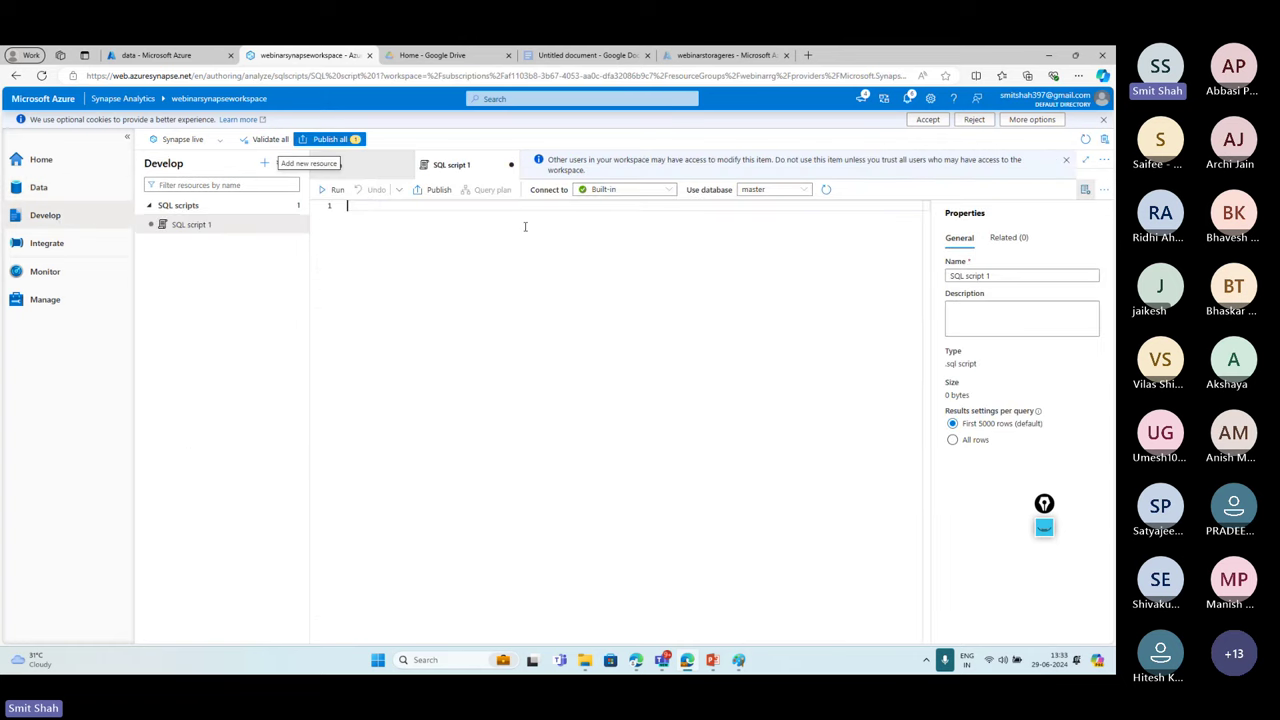
{"action": "key", "text": "Return"}
{"action": "key", "text": "Return"}
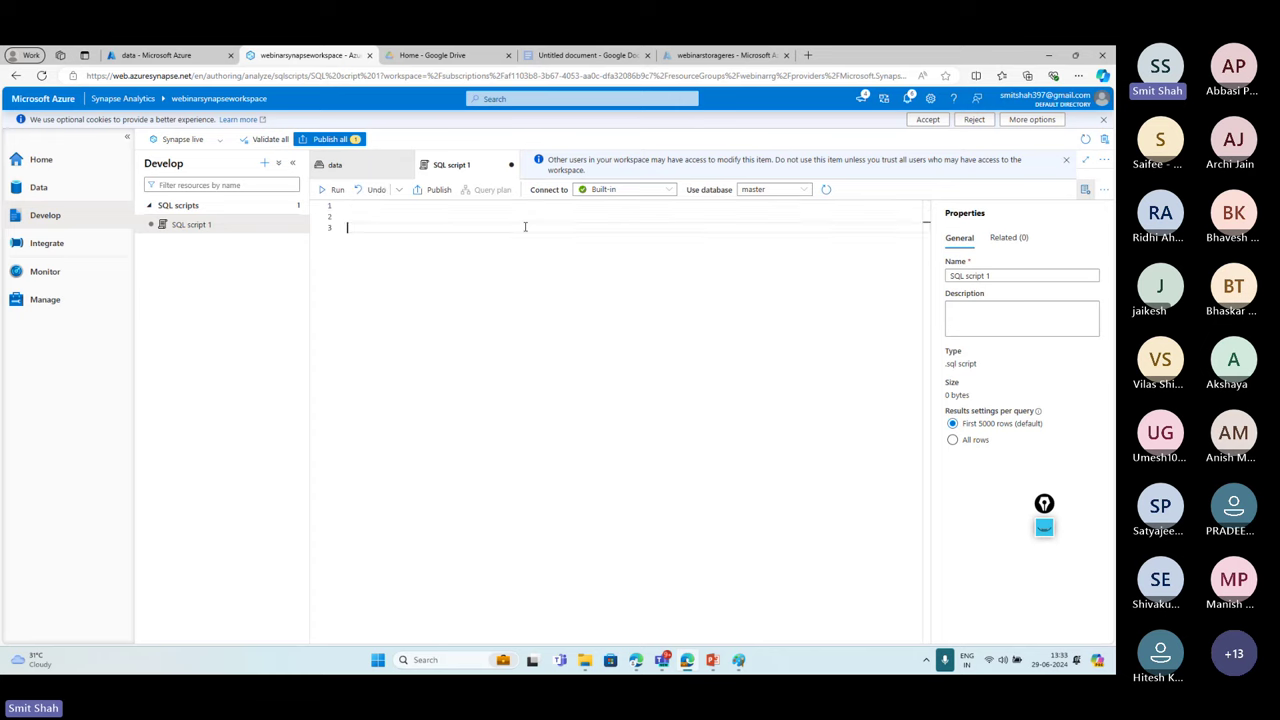
{"action": "type", "text": "SELECT * FROM"}
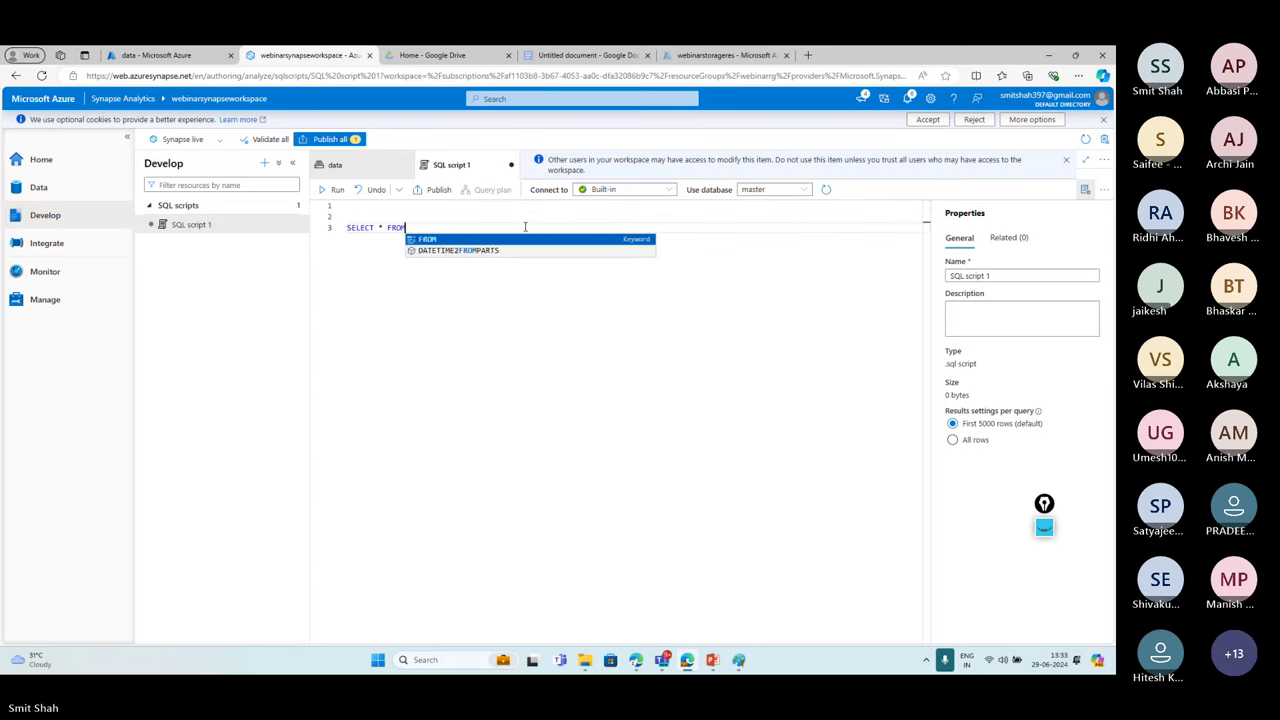
{"action": "key", "text": "Escape"}
{"action": "key", "text": "Return"}
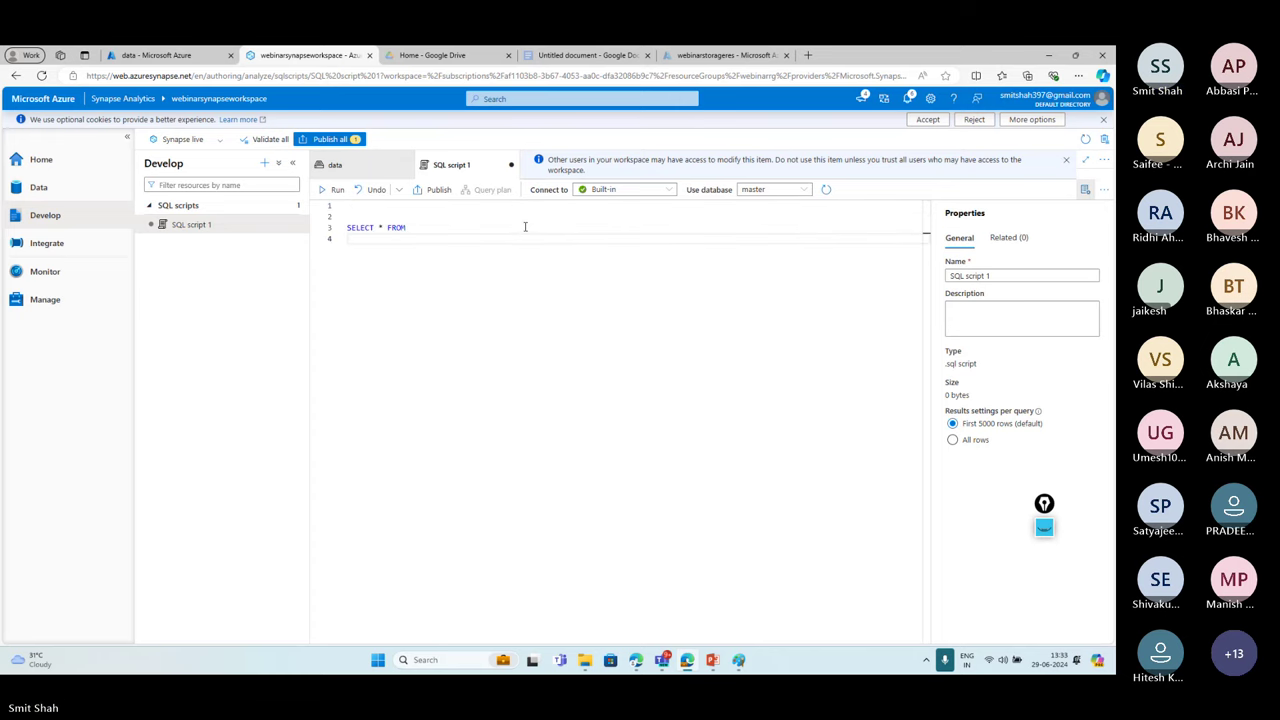
Add OPENROWSET(BULK with the pasted data/csv file URL as the source
{"action": "type", "text": "OPEN"}
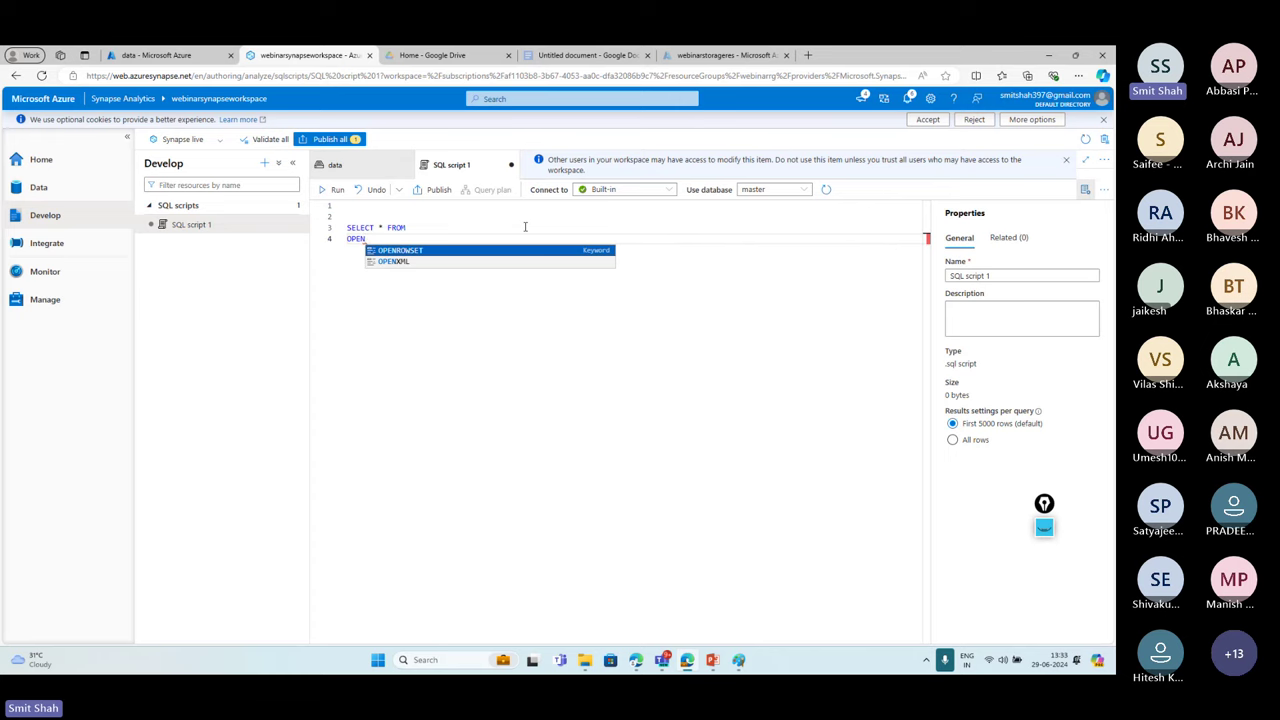
{"action": "left_click", "coordinate": [462, 247]}
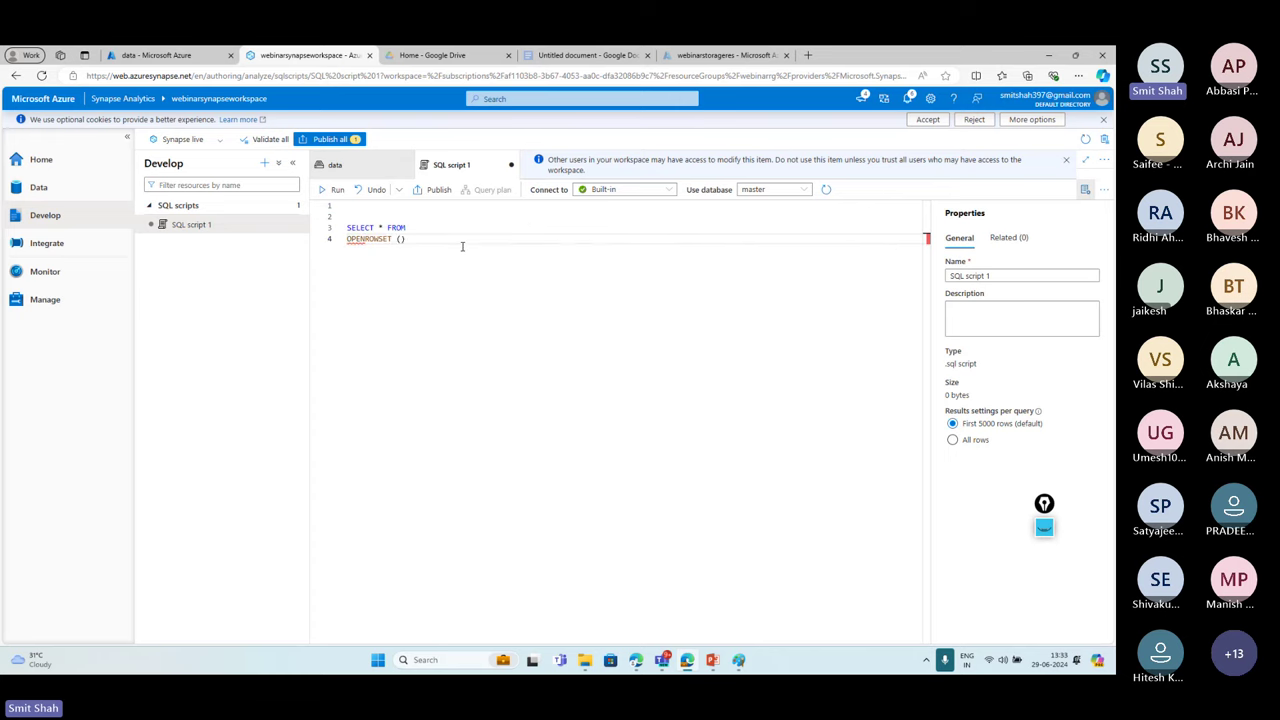
{"action": "type", "text": "("}
{"action": "key", "text": "Return"}
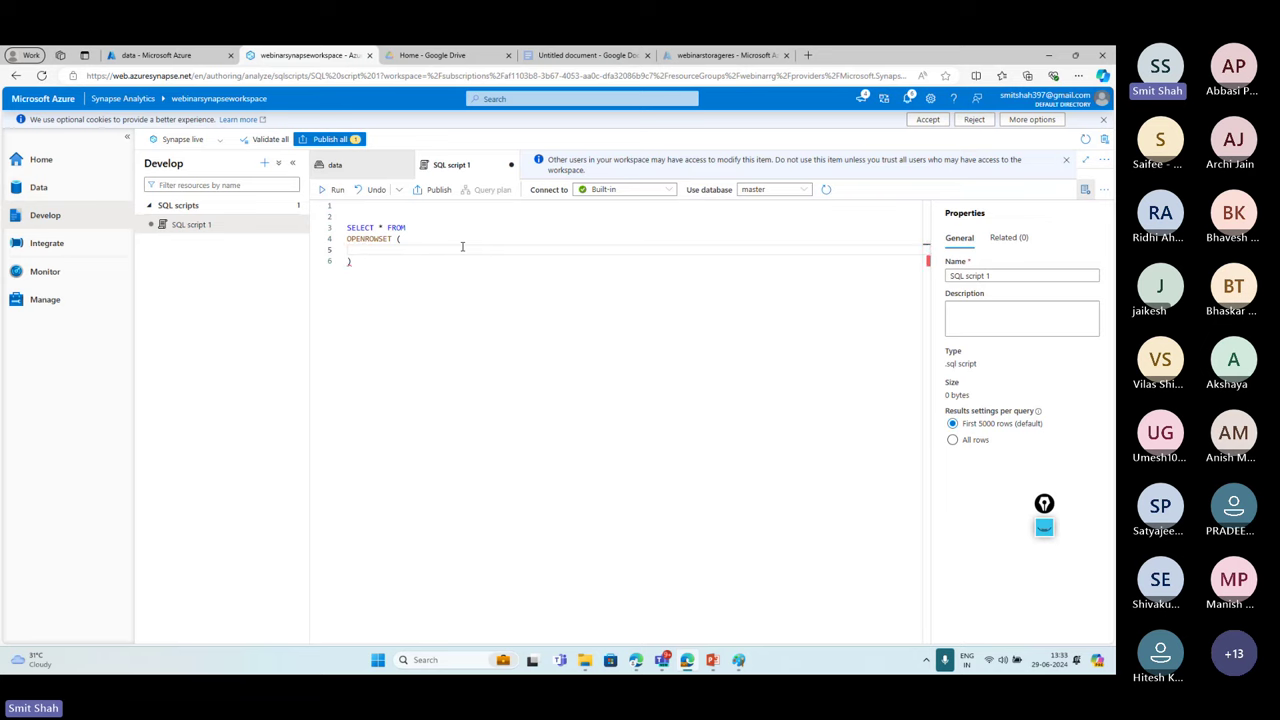
{"action": "type", "text": "BULK"}
{"action": "type", "text": "https://webinarstorageres.dfs.core.windows.net/data/csv/cd4308cf-fe25-45d8-ab22-9c13a246b125"}
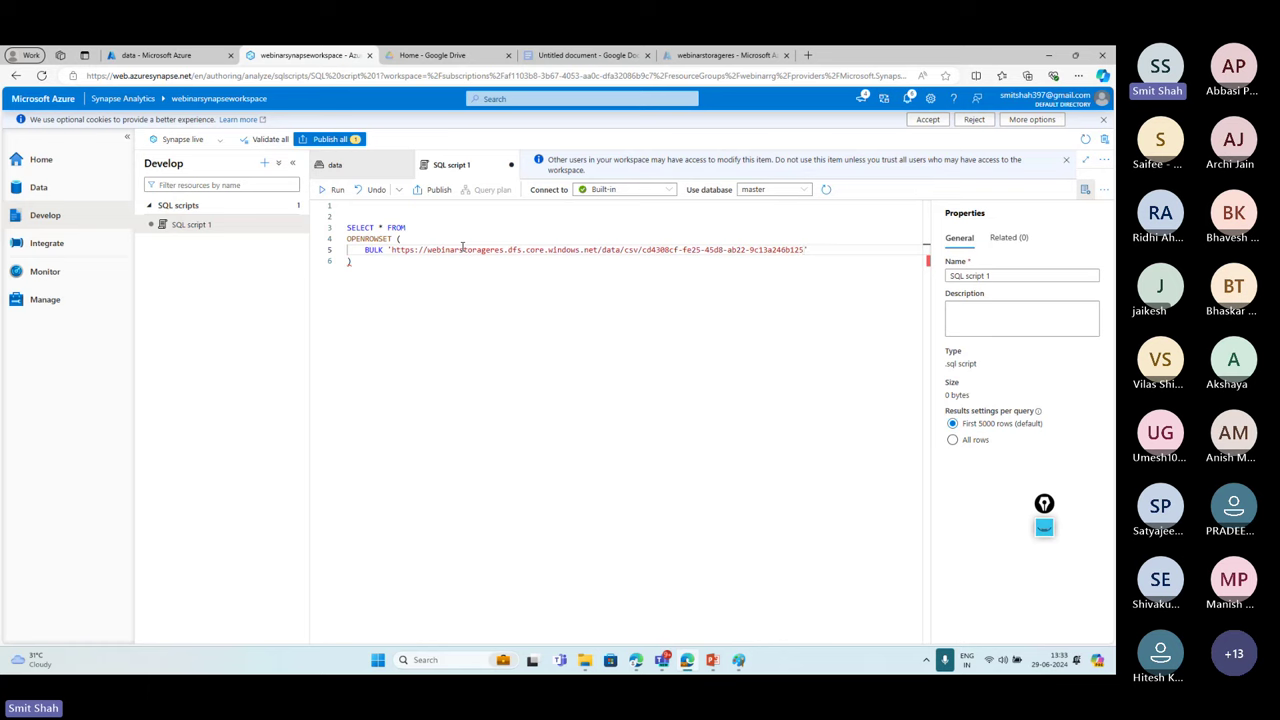
{"action": "type", "text": ".csv"}
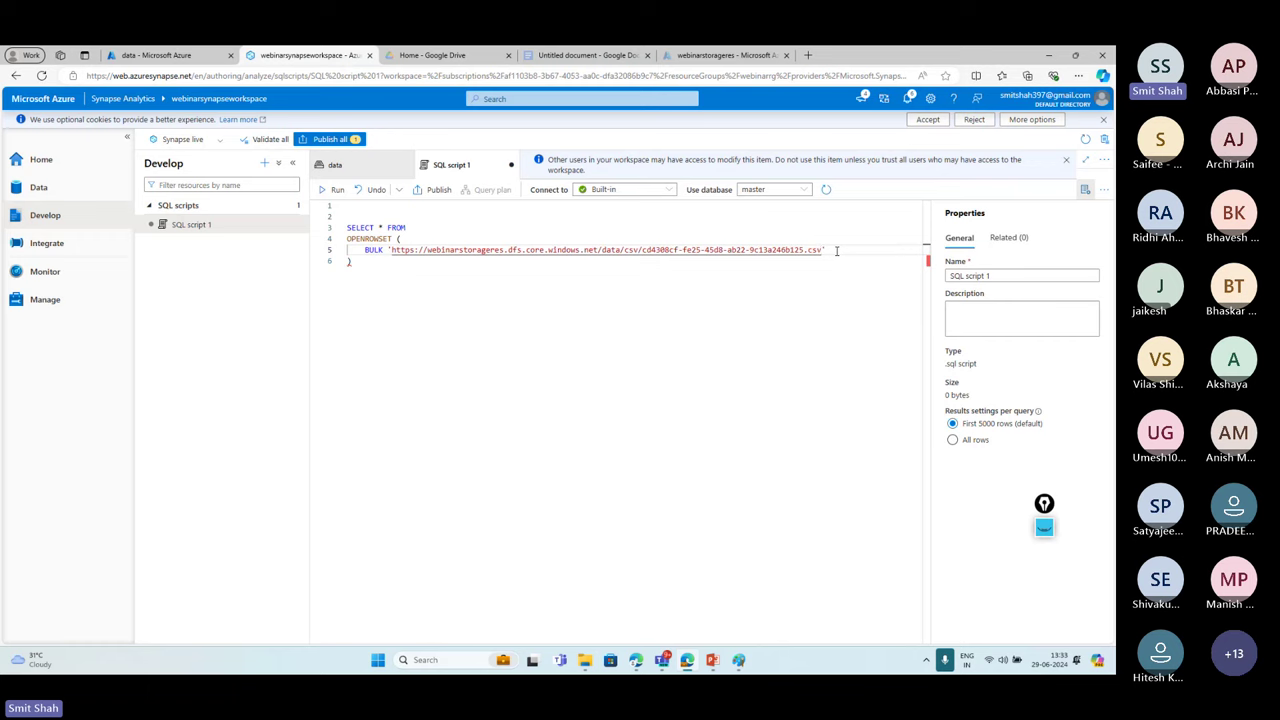
{"action": "key", "text": "Return"}
Add FORMAT='CSV', PARSER_VERSION='2.0' and the AS [result] alias, then publish
{"action": "type", "text": "FORMAT="}
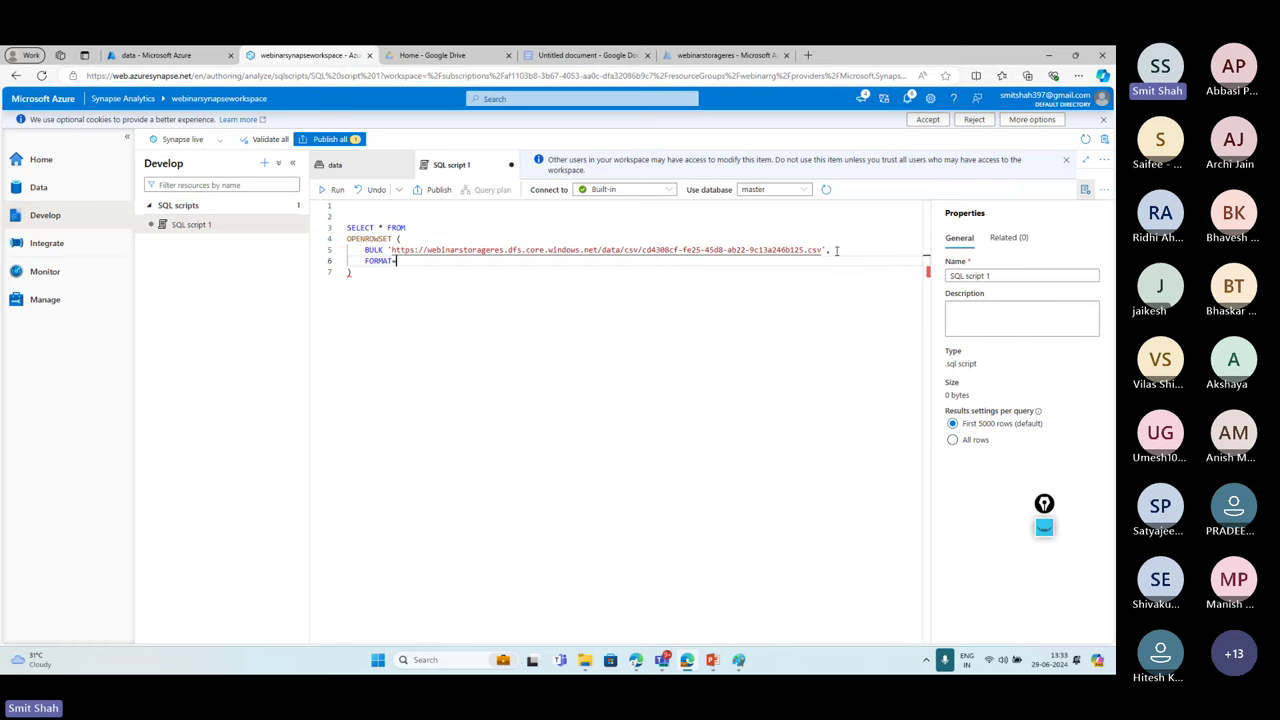
{"action": "type", "text": "'CSV',"}
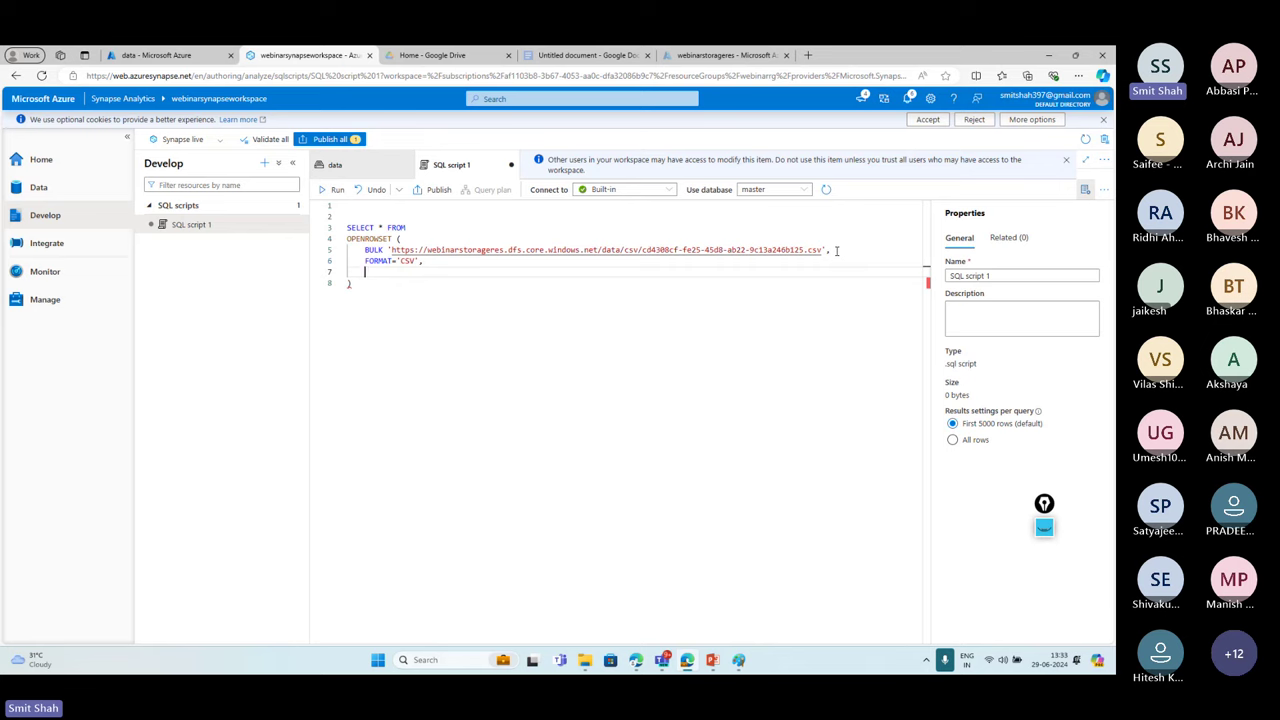
{"action": "type", "text": "PARSER"}
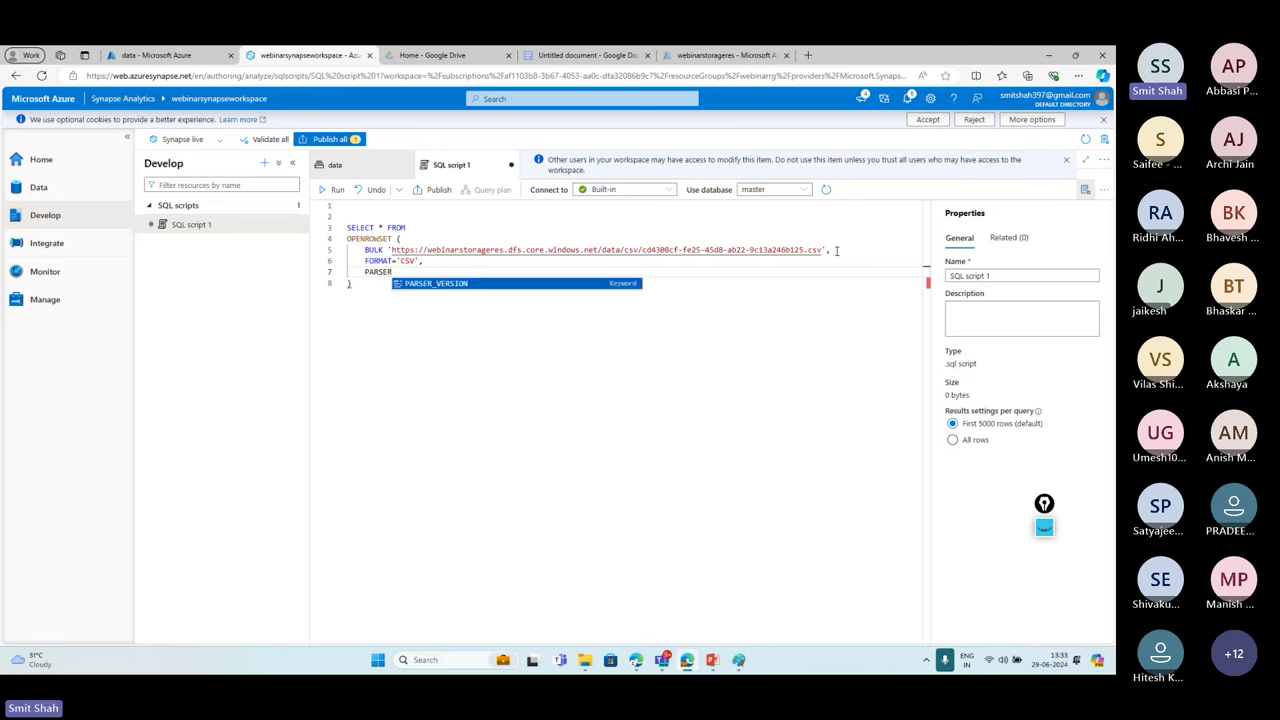
{"action": "left_click", "coordinate": [521, 284]}
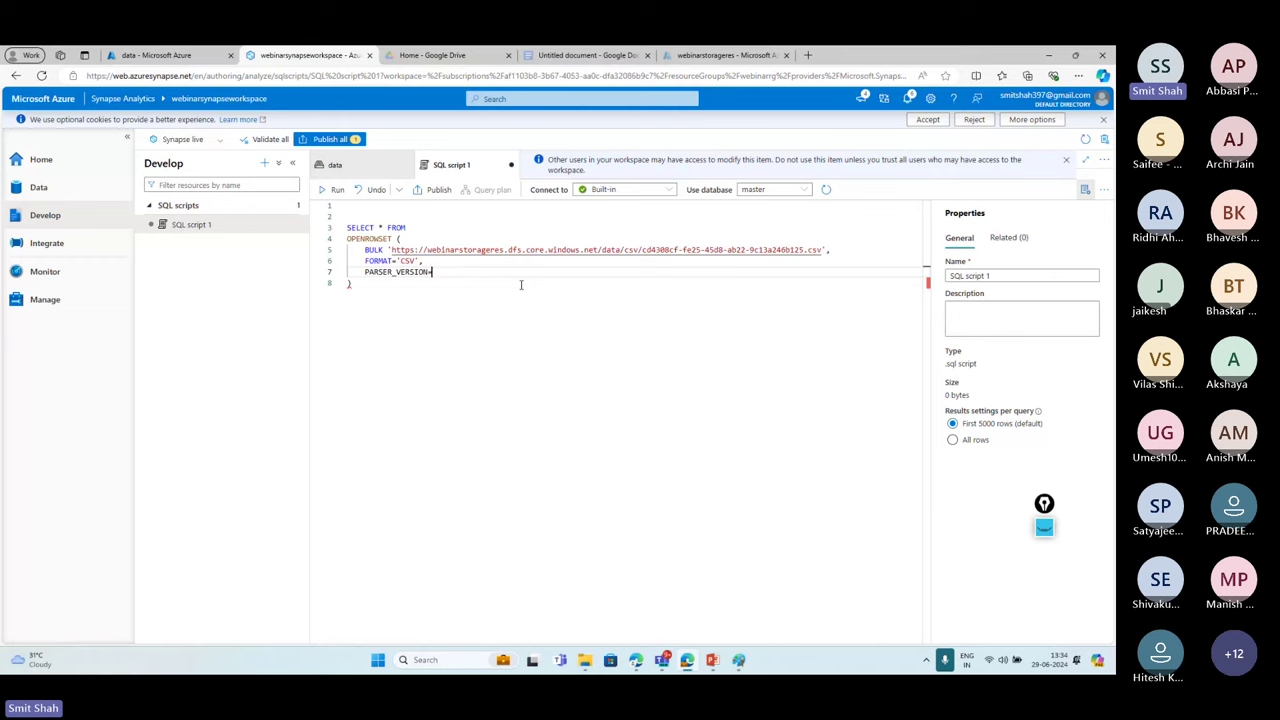
{"action": "type", "text": "='2.0'"}
{"action": "left_click", "coordinate": [371, 283]}
{"action": "type", "text": "AS"}
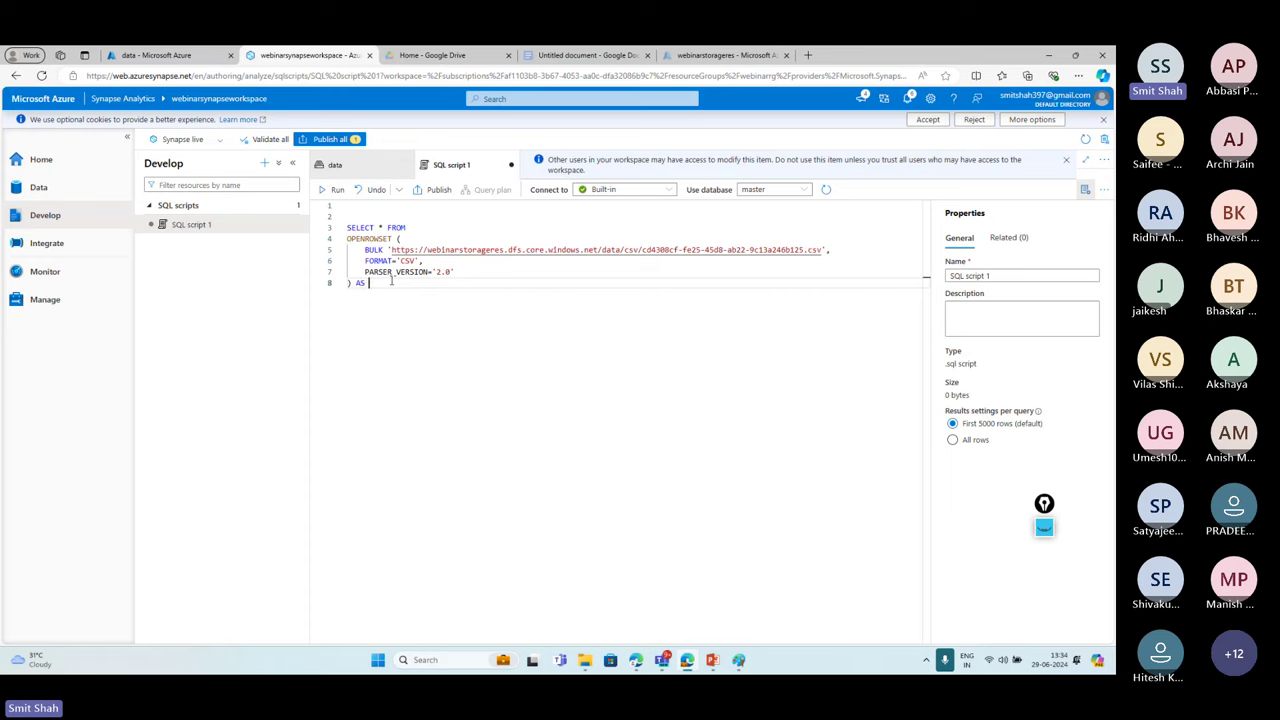
{"action": "type", "text": " [result"}
{"action": "key", "text": "ctrl+s"}
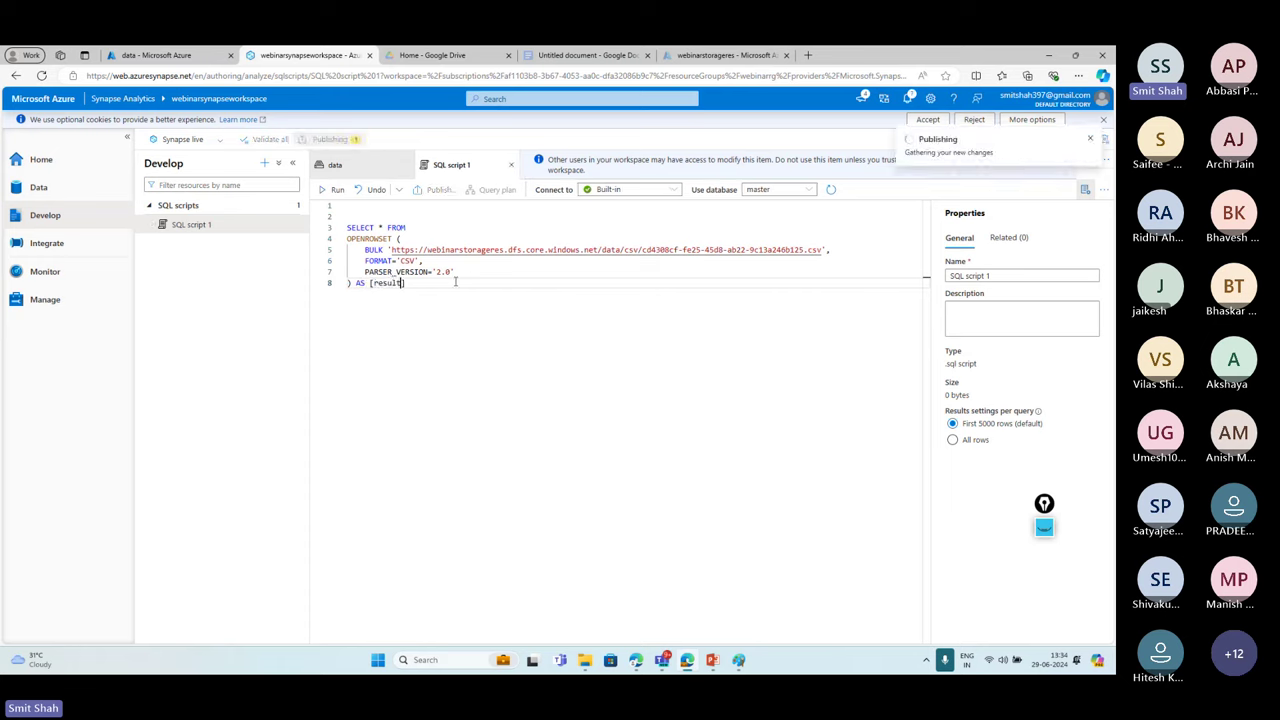